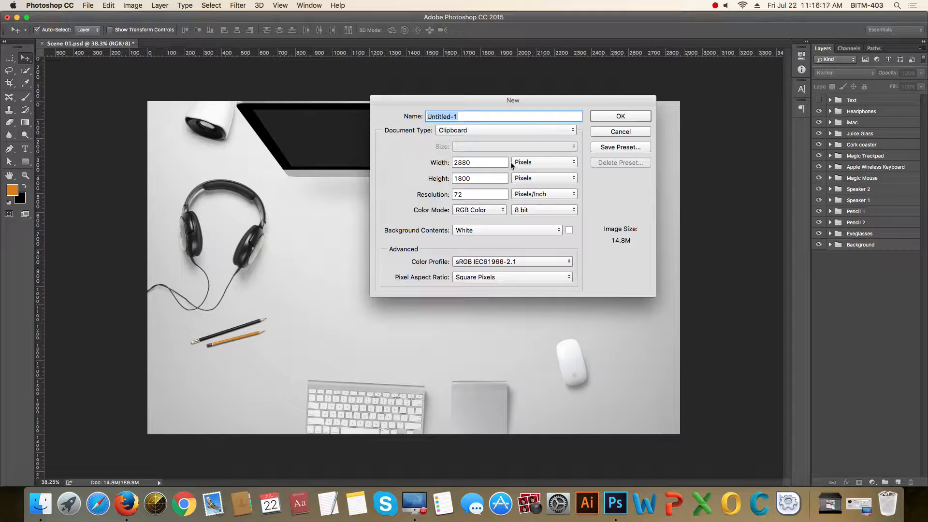
- Create a new document 1920 pixels wide and 4000 pixels high at 72 pixels/inch with a white background
double_click(491, 162)
text(1920)
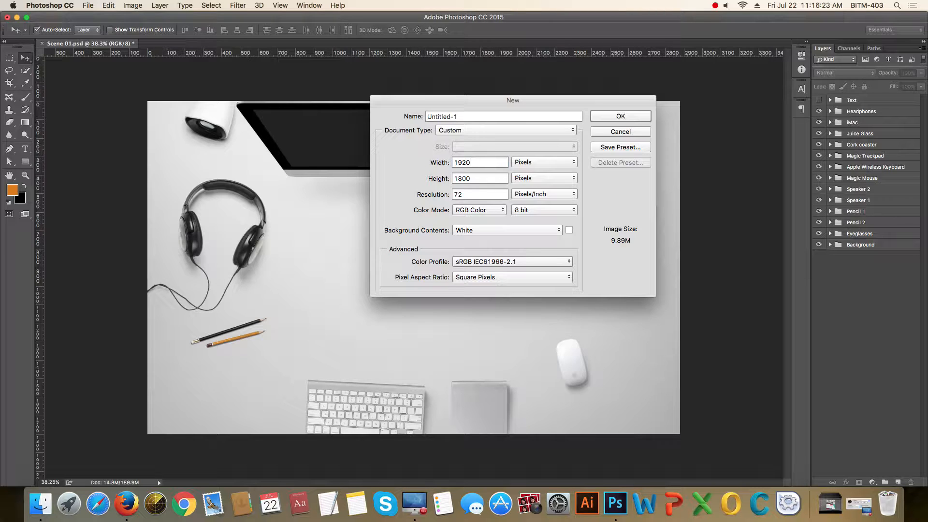
key(Tab)
text(4000)
key(Tab)
key(Return)
key(Return)
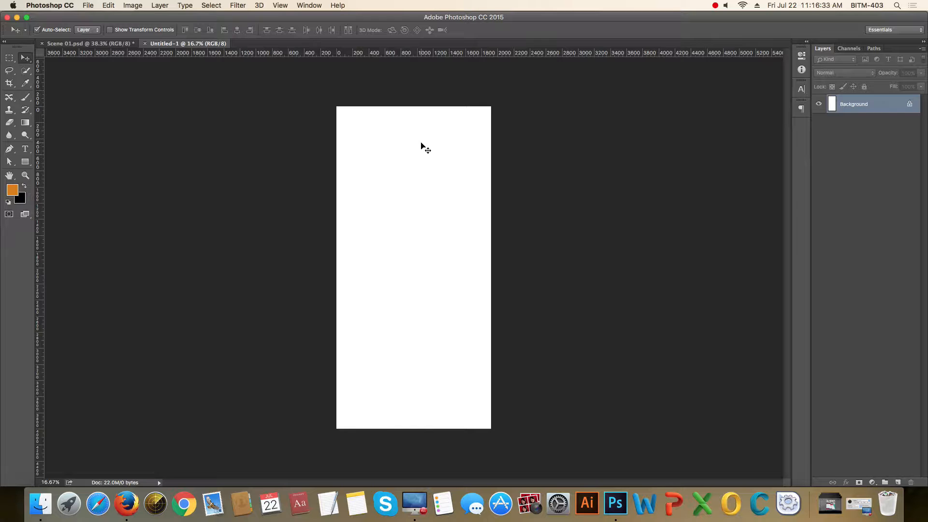
scroll(400, 144, up, 3)
drag(428, 169, 419, 254)
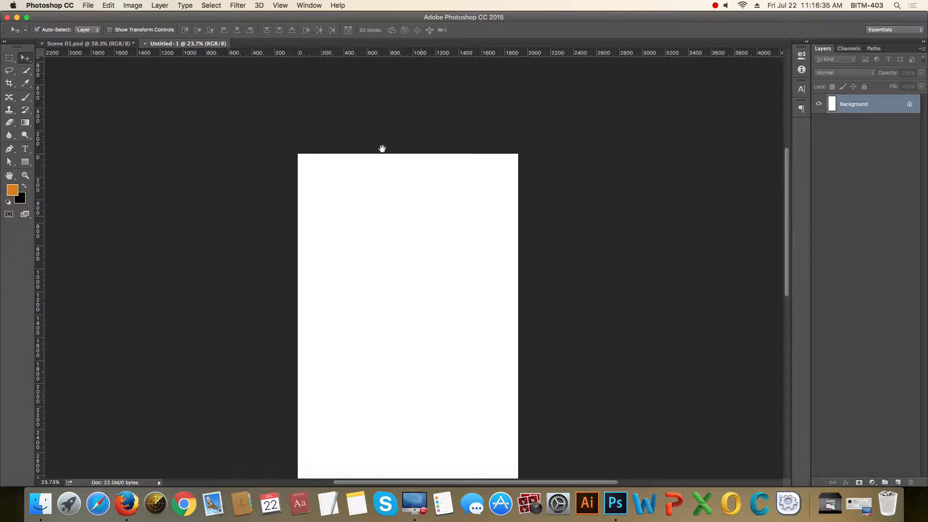
scroll(382, 157, up, 3)
scroll(415, 198, up, 4)
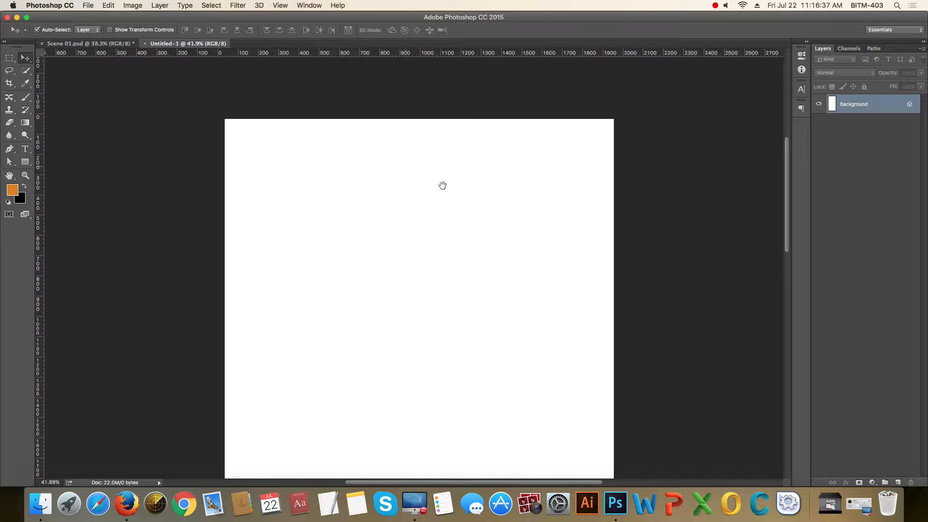
drag(476, 192, 435, 139)
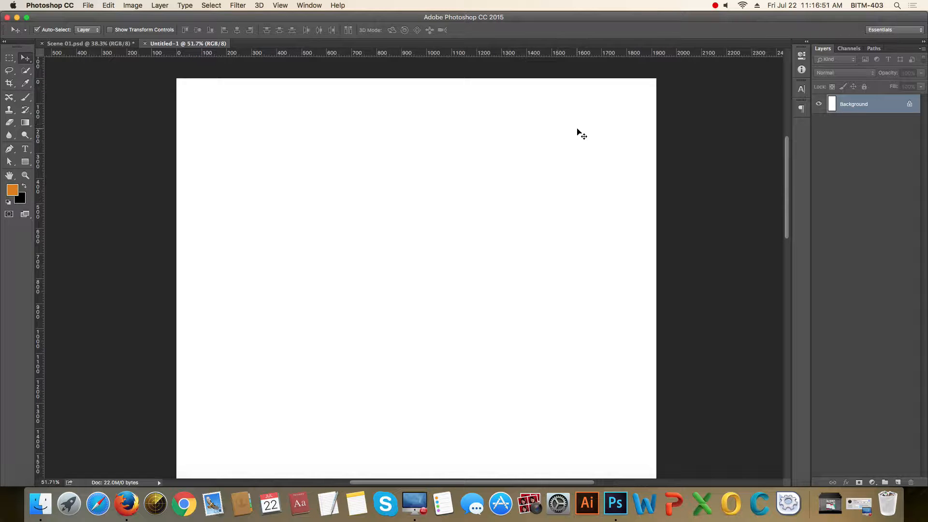
scroll(580, 127, up, 3)
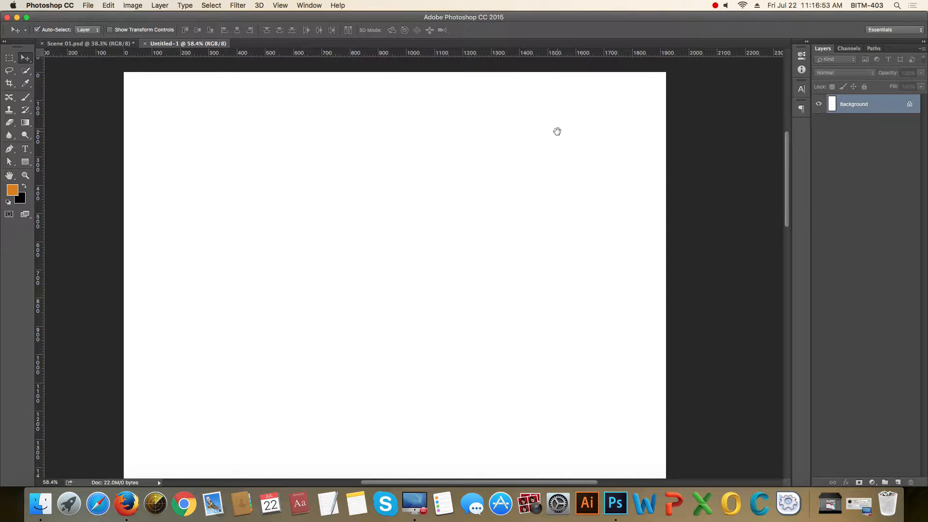
scroll(571, 163, down, 1)
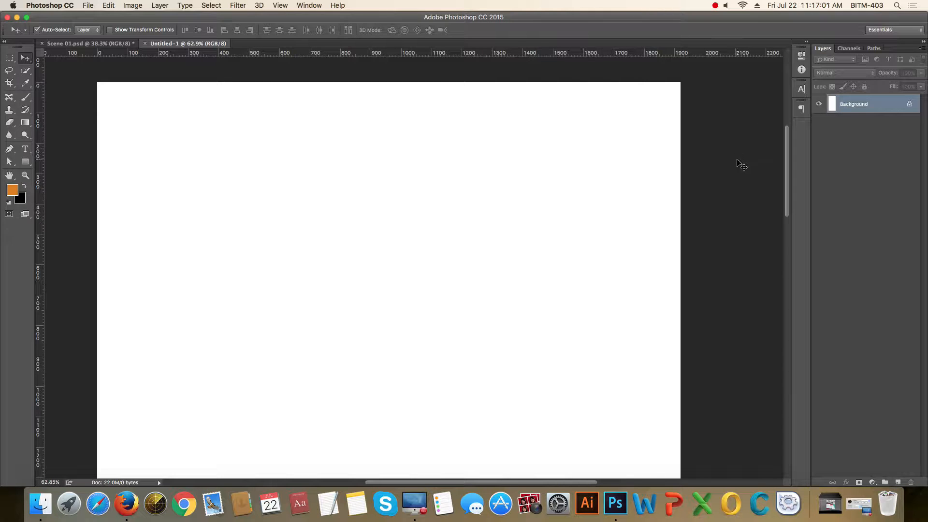
- Save the new document in Photoshop format as Sample_UI_B16
key(super+s)
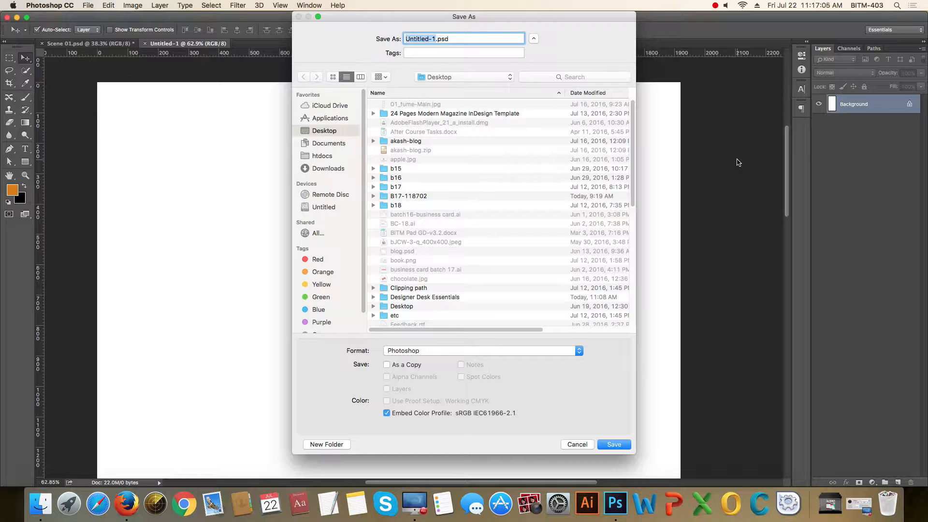
text(Sample_UI_B16)
key(Return)
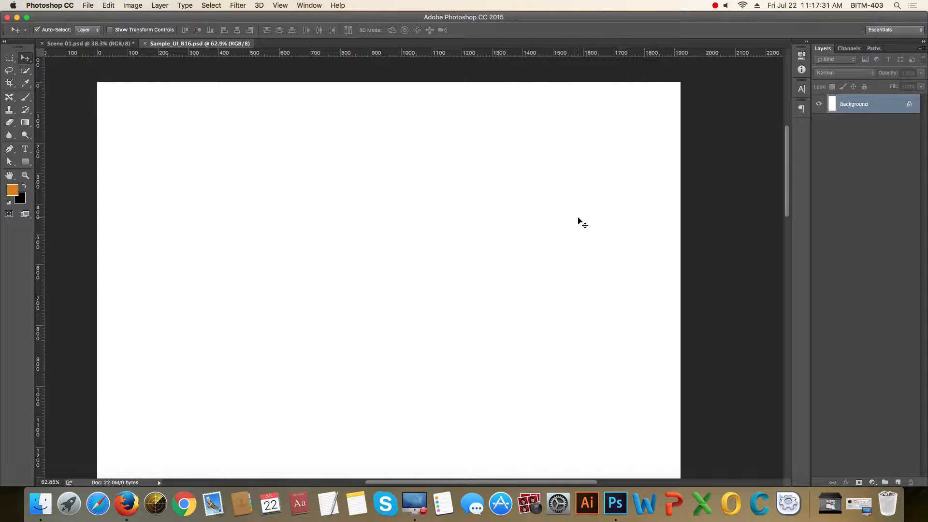
- Create a rectangle shape 1920 px wide and 100 px high on the canvas
scroll(417, 187, down, 5)
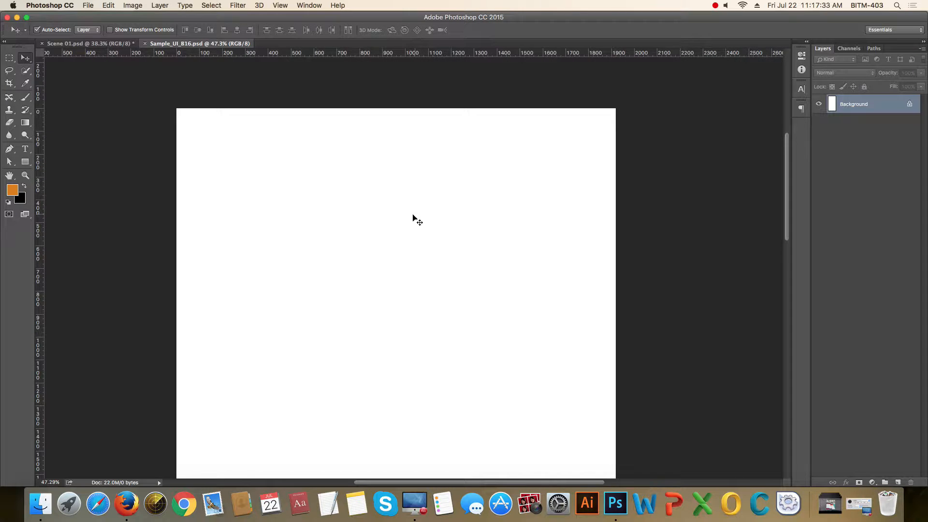
drag(414, 216, 447, 210)
scroll(448, 211, up, 1)
drag(480, 184, 462, 198)
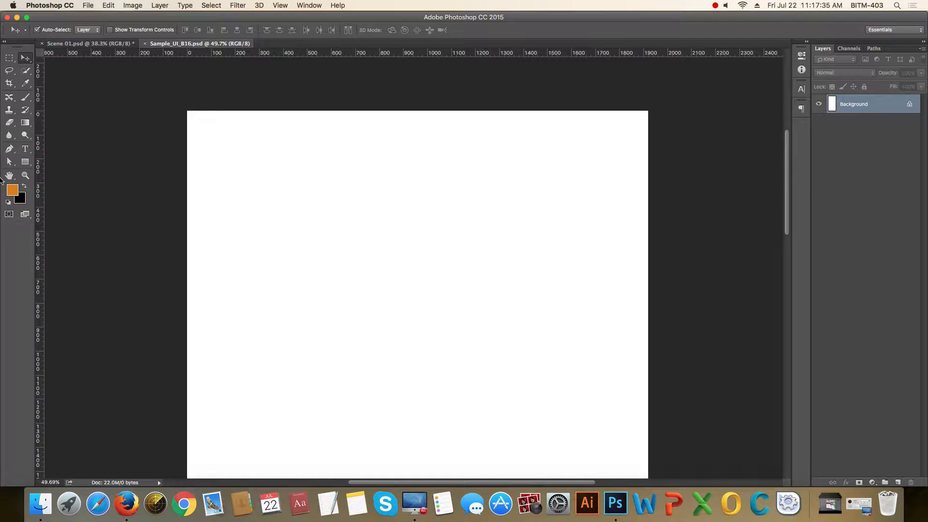
click(25, 162)
click(391, 207)
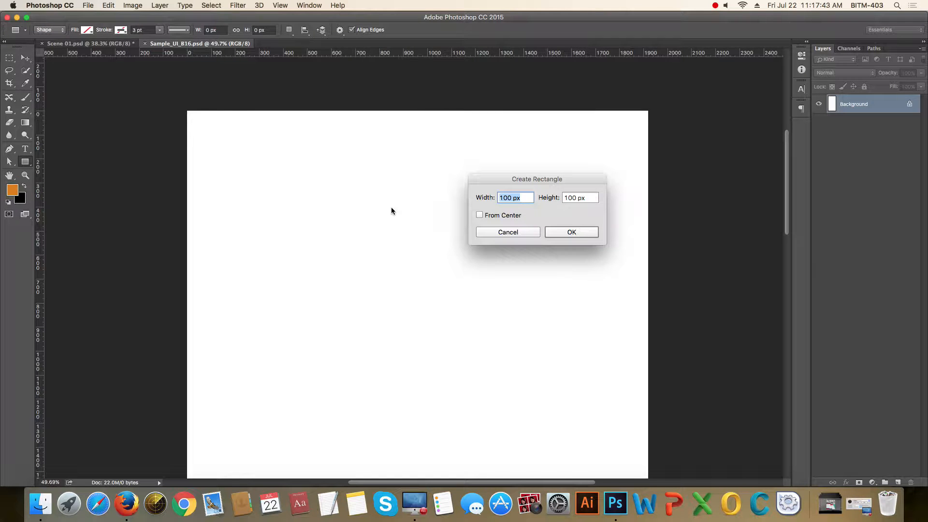
text(1920)
key(Tab)
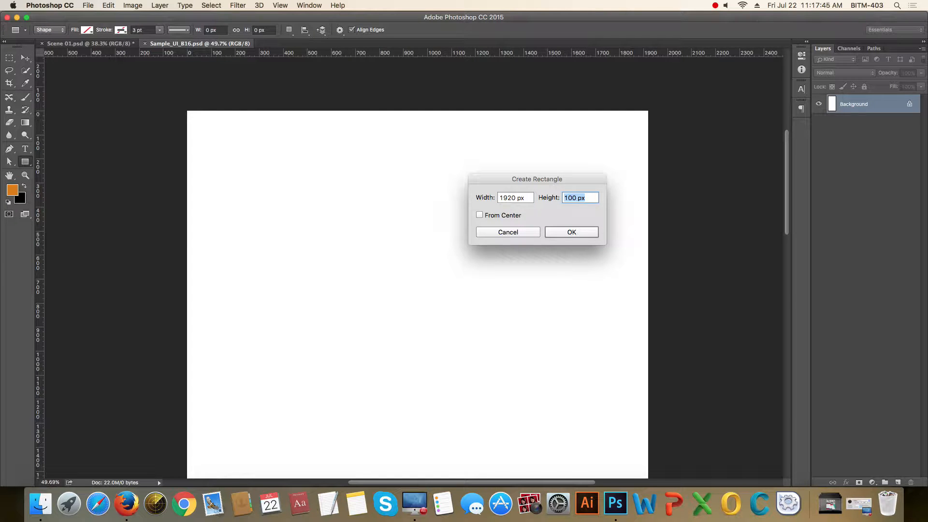
text(7)
key(super+a)
key(BackSpace)
key(Return)
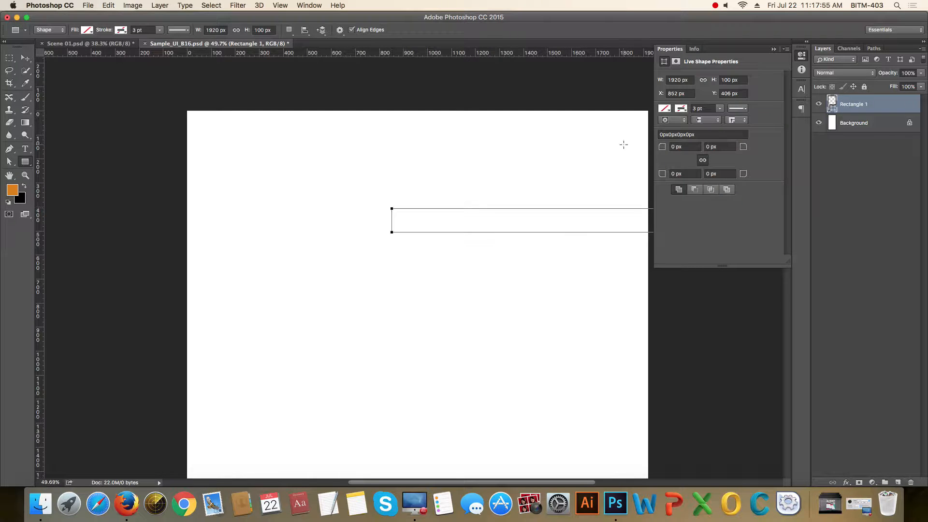
- Give the rectangle a solid orange fill
click(666, 108)
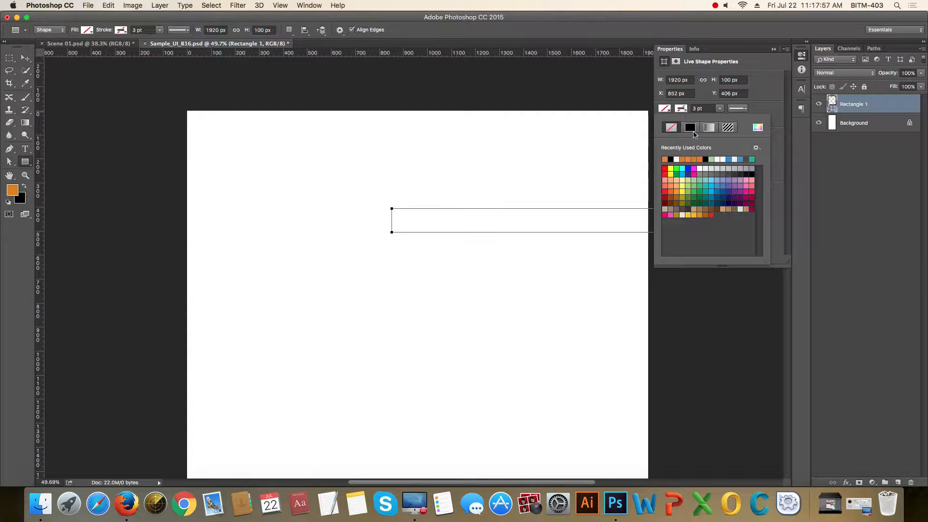
click(690, 128)
click(774, 49)
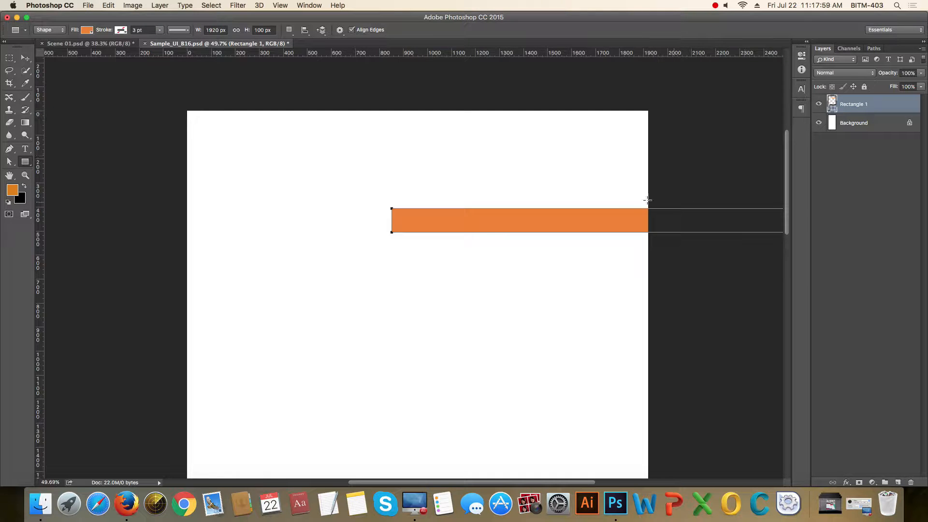
- Move the rectangle near the canvas top, align it to the canvas's left and top edges, and deselect
click(25, 58)
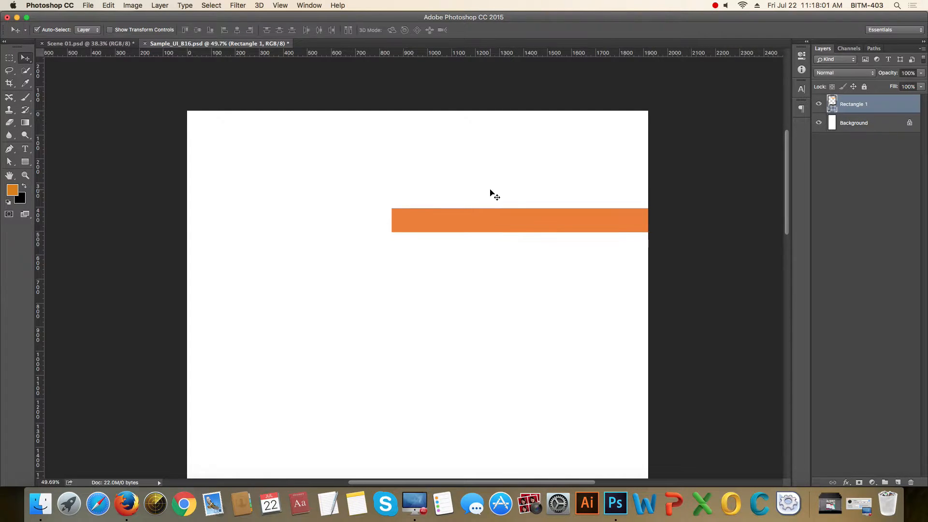
drag(478, 224, 259, 149)
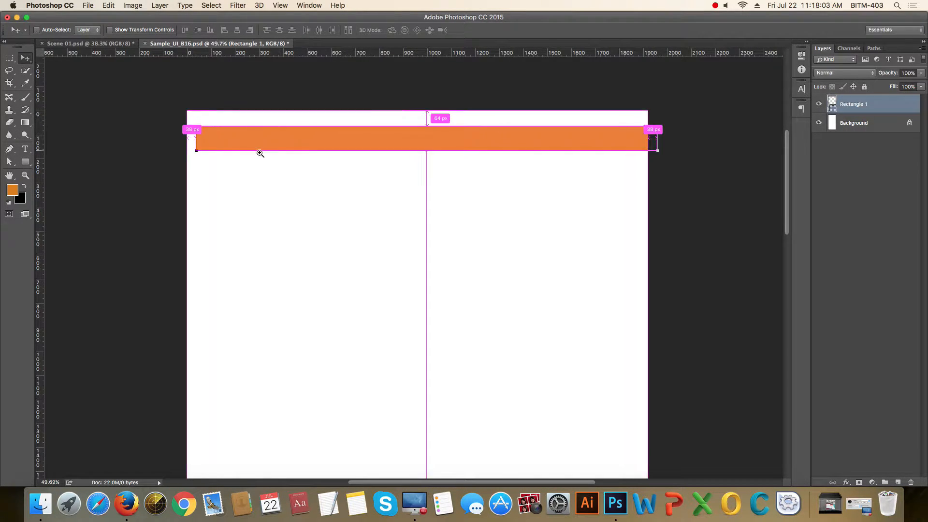
drag(179, 107, 251, 163)
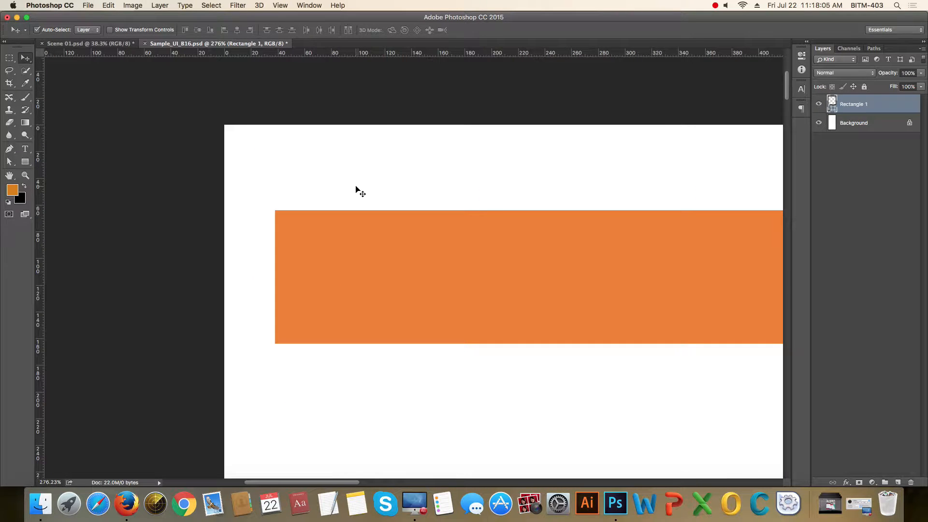
key(super+a)
click(224, 30)
click(185, 30)
scroll(363, 167, down, 5)
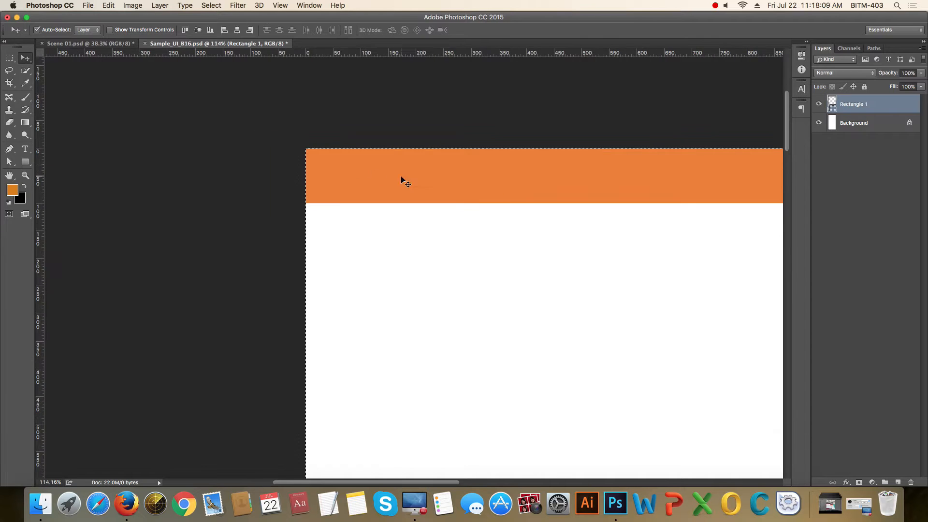
key(super+d)
drag(534, 196, 437, 185)
scroll(437, 188, down, 2)
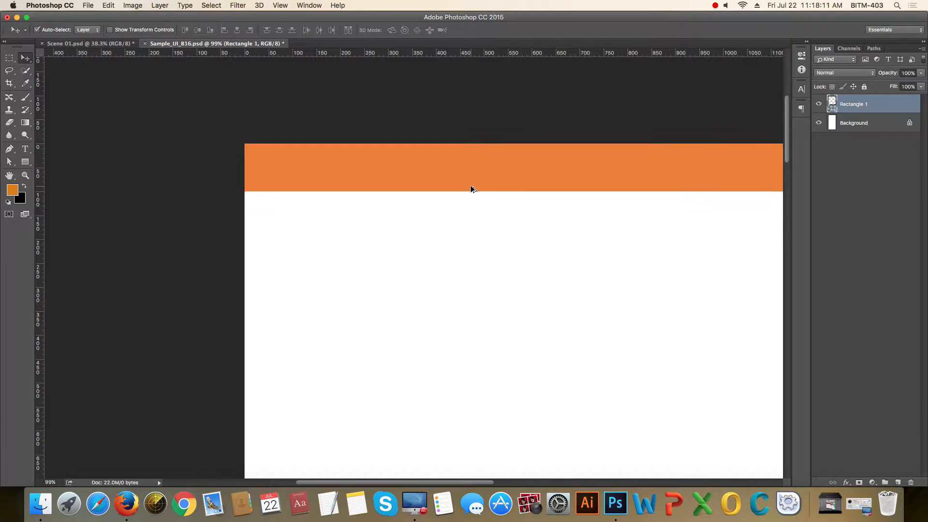
drag(584, 186, 441, 165)
scroll(460, 166, down, 5)
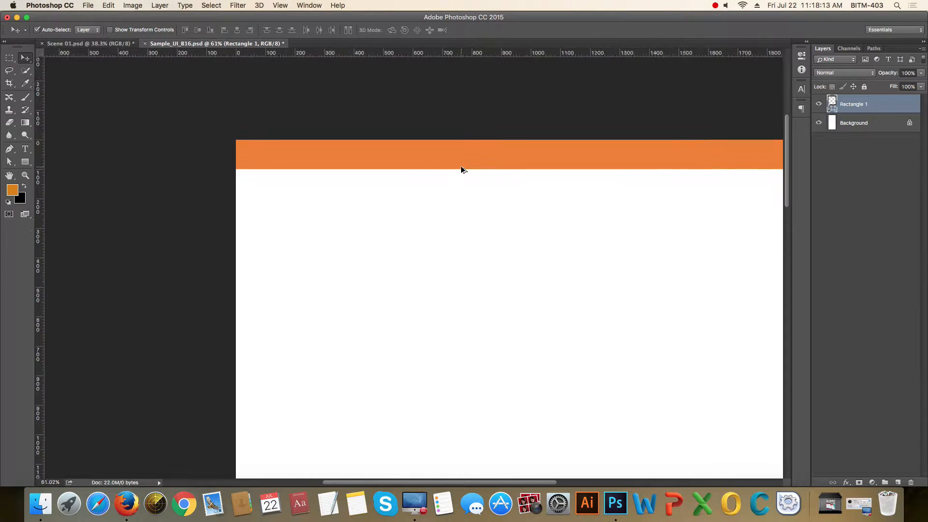
mouse_move(514, 166)
mouse_down()
mouse_move(404, 151)
mouse_move(505, 161)
mouse_up()
scroll(404, 150, up, 3)
scroll(503, 157, up, 1)
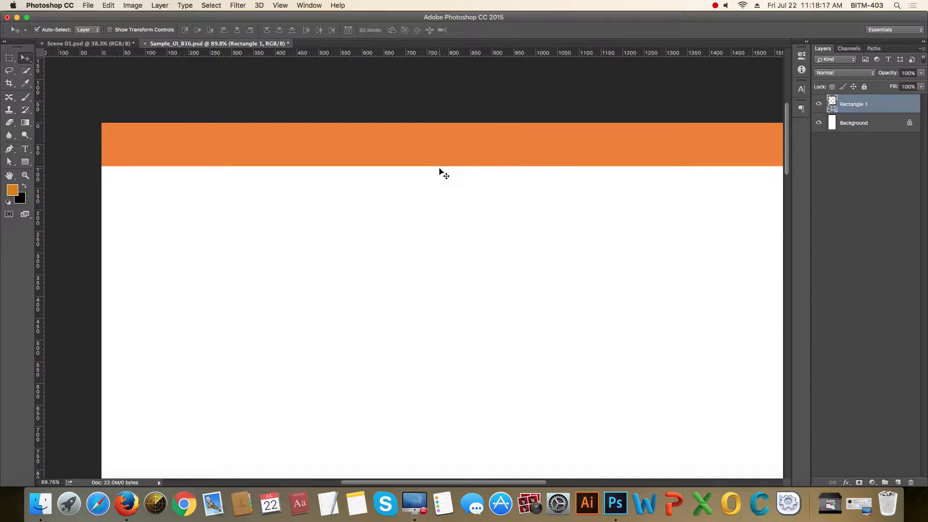
scroll(517, 152, down, 2)
drag(570, 161, 488, 145)
scroll(490, 146, down, 1)
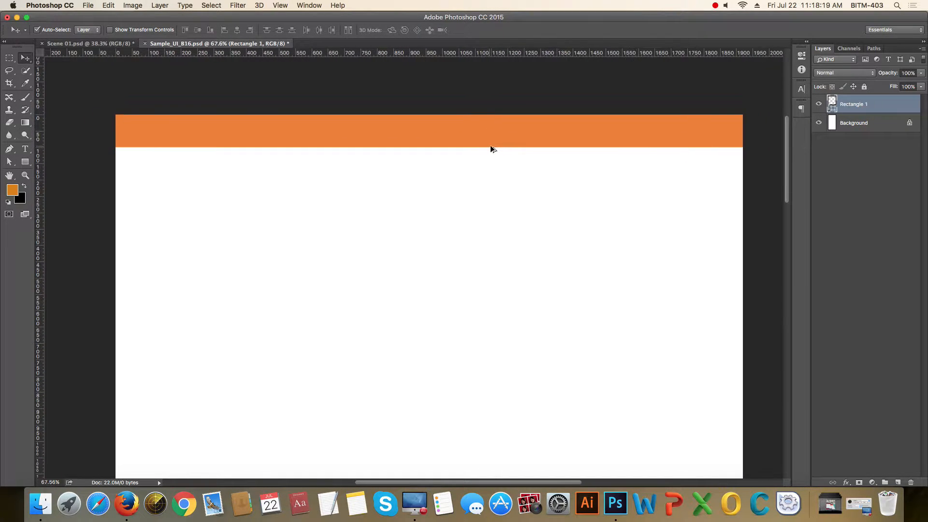
drag(555, 168, 550, 158)
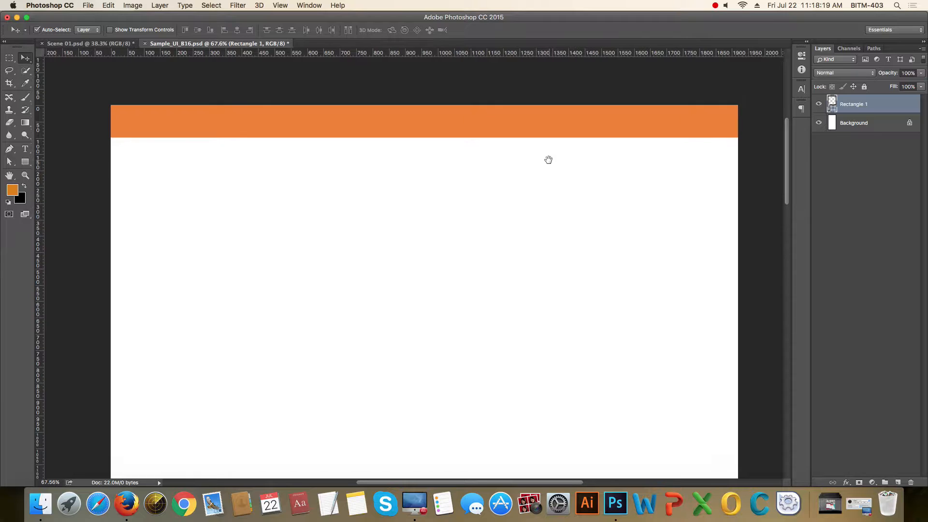
- Change the rectangle's fill colour to black
click(821, 105)
click(820, 104)
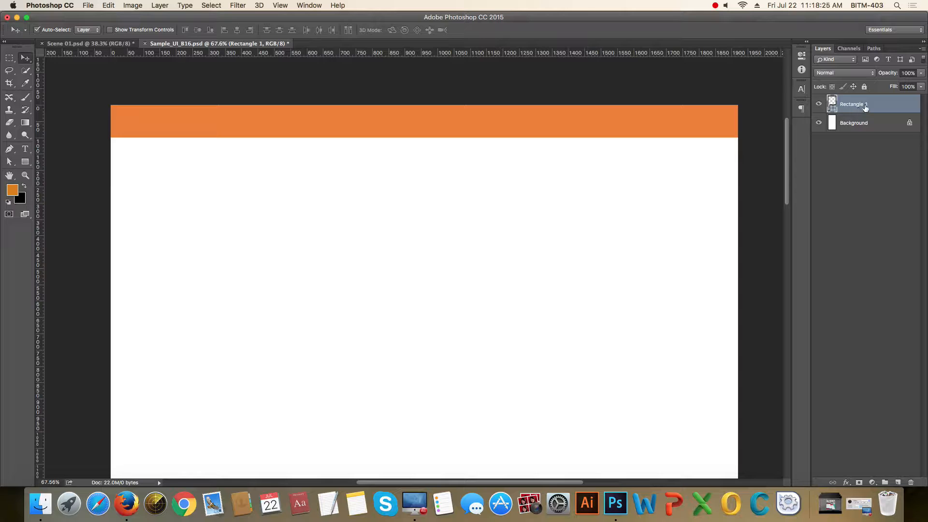
double_click(833, 104)
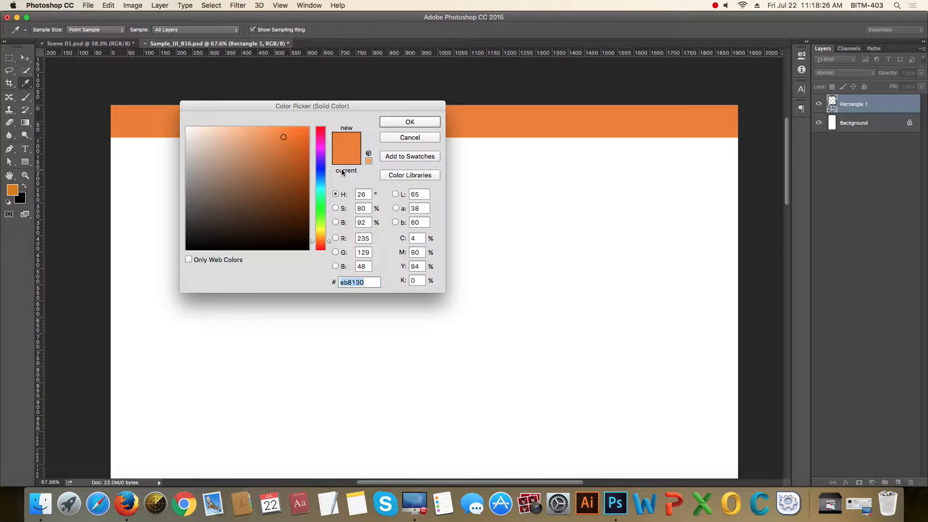
click(295, 242)
click(429, 122)
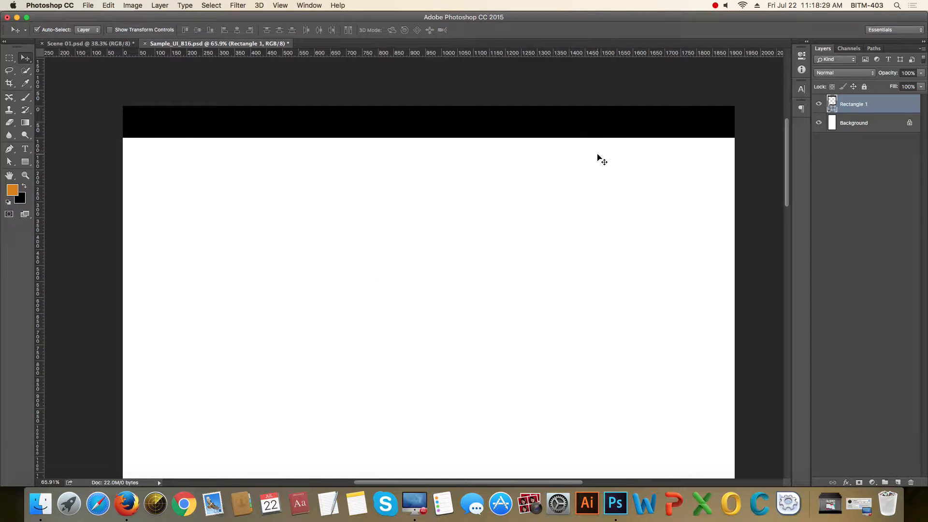
- Set the header rectangle's fill colour to light grey f3f3f3
drag(580, 126, 576, 150)
scroll(604, 165, down, 1)
drag(616, 183, 608, 166)
double_click(833, 109)
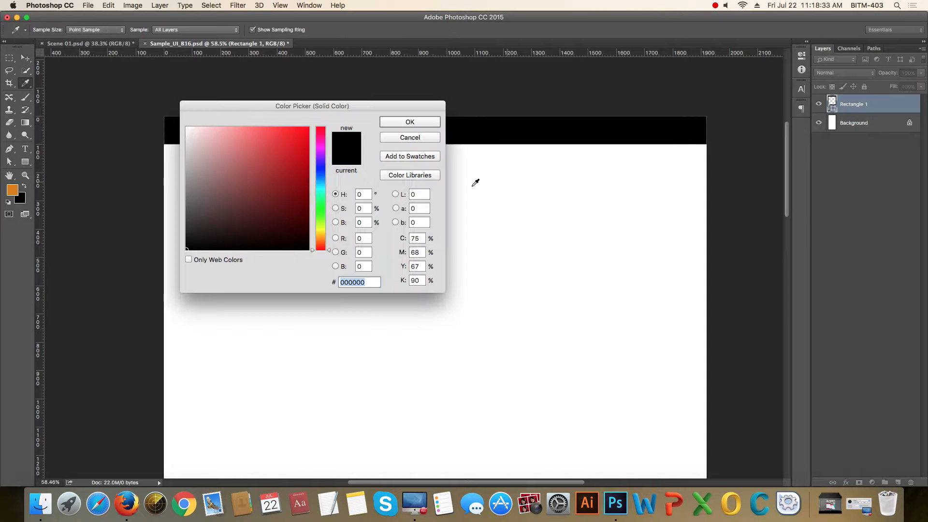
drag(339, 106, 457, 101)
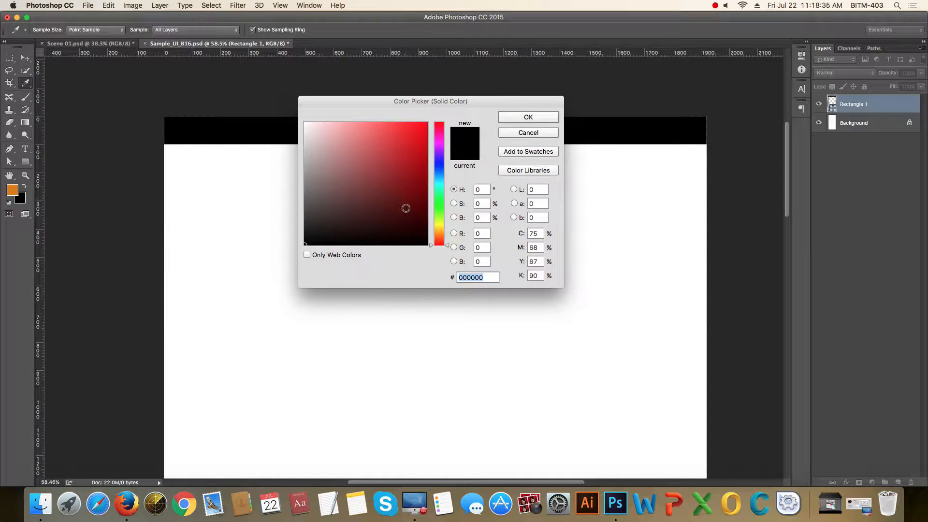
text(f3f3f3)
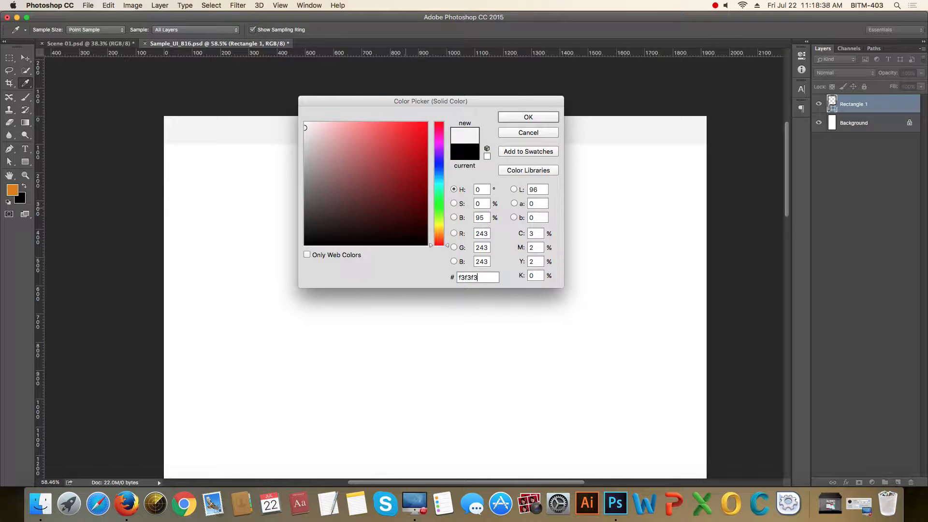
key(Return)
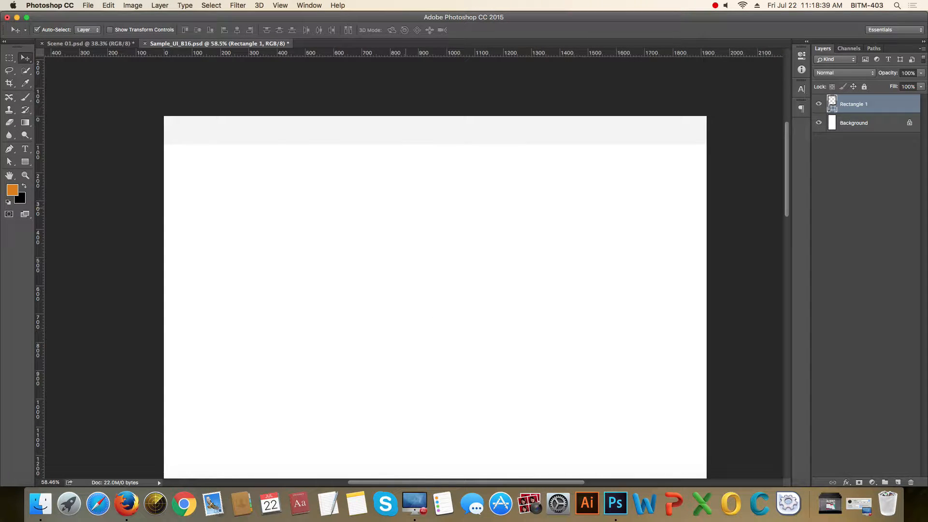
- Create a centered guide layout of 12 columns, 70 px wide with 30 px gutters, and clear existing guides
scroll(405, 139, up, 3)
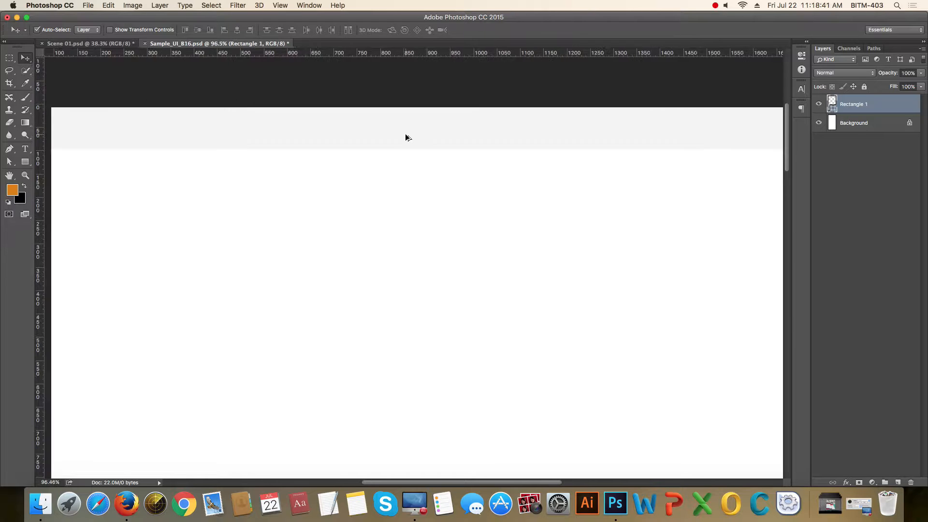
scroll(500, 155, right, 2)
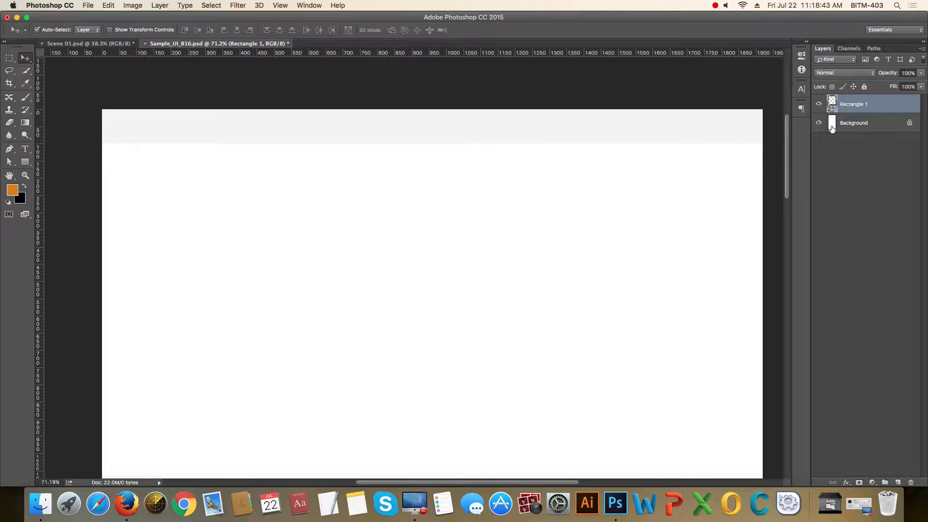
key(super)
key(super)
click(283, 7)
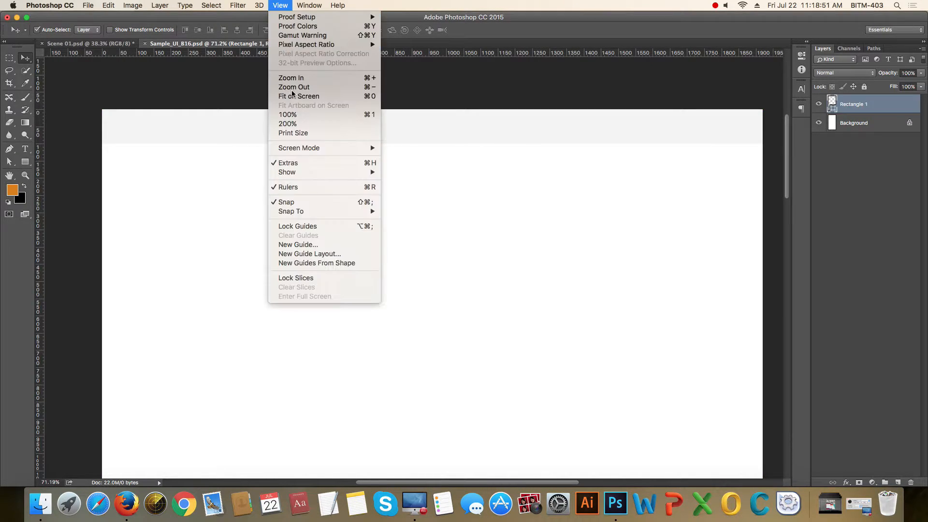
mouse_move(339, 5)
mouse_move(283, 8)
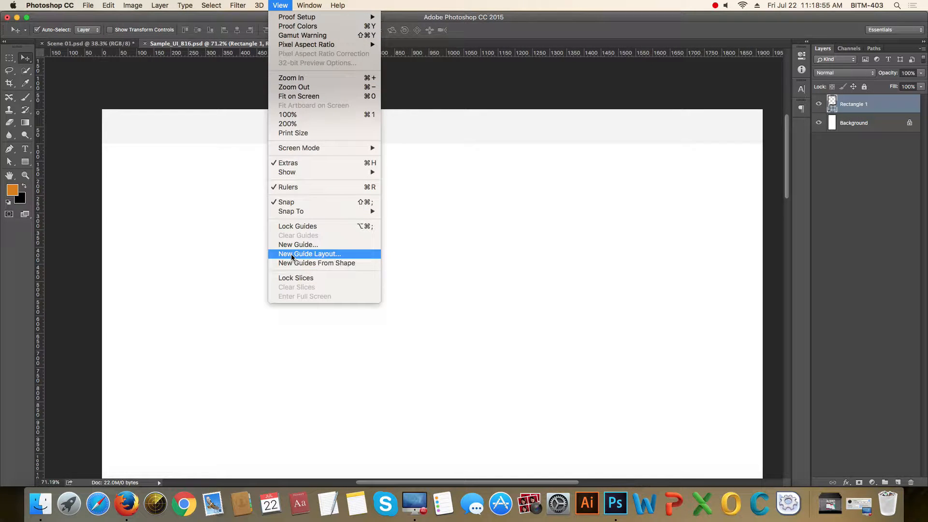
click(338, 254)
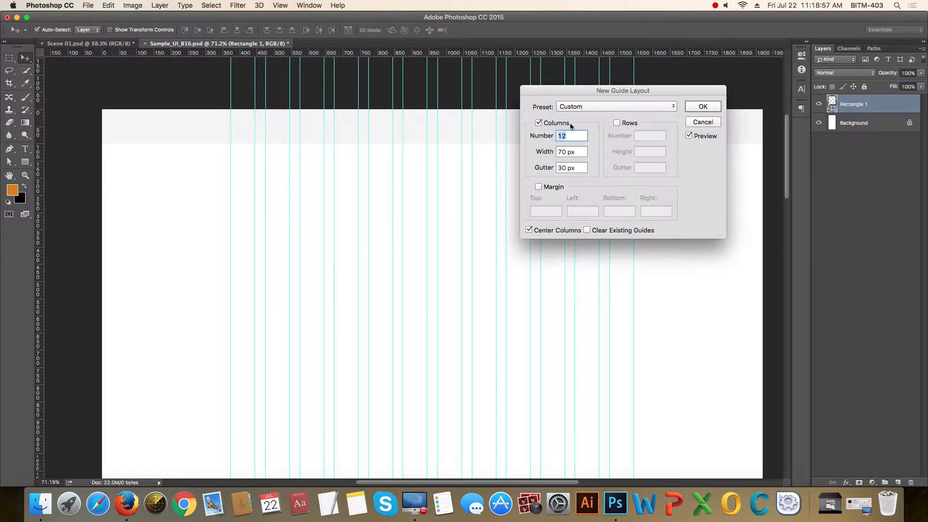
drag(609, 95, 579, 84)
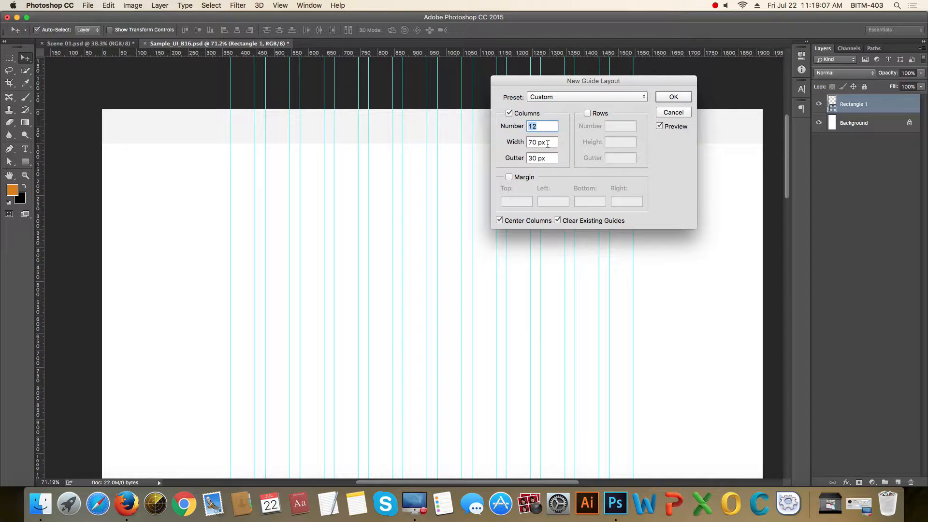
click(673, 97)
- Examine the column guides up close and across the page, checking how they cross the header bar
scroll(238, 199, up, 3)
scroll(240, 200, up, 4)
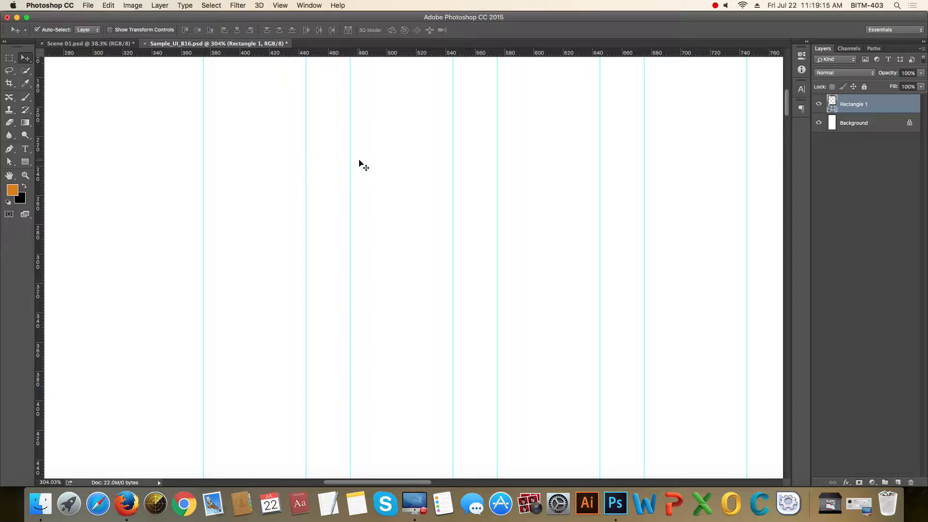
scroll(345, 160, down, 4)
scroll(344, 160, down, 4)
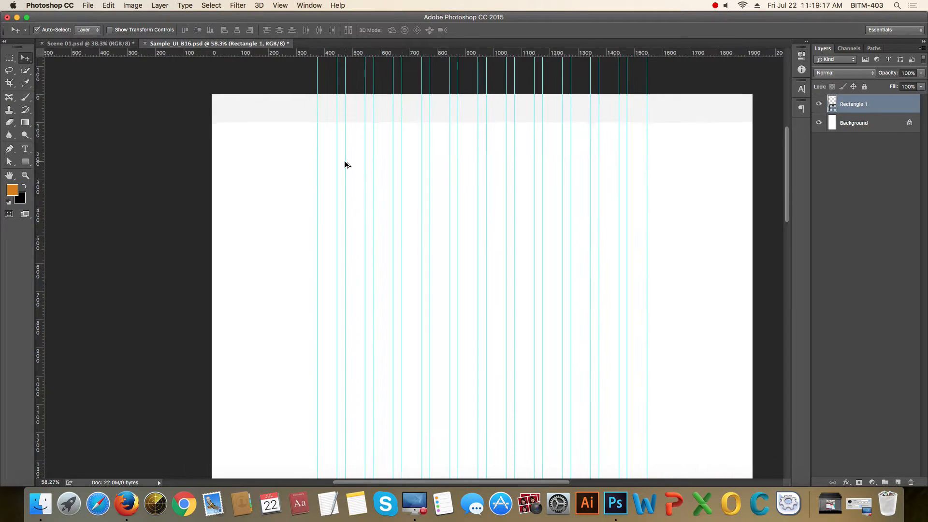
scroll(493, 205, down, 1)
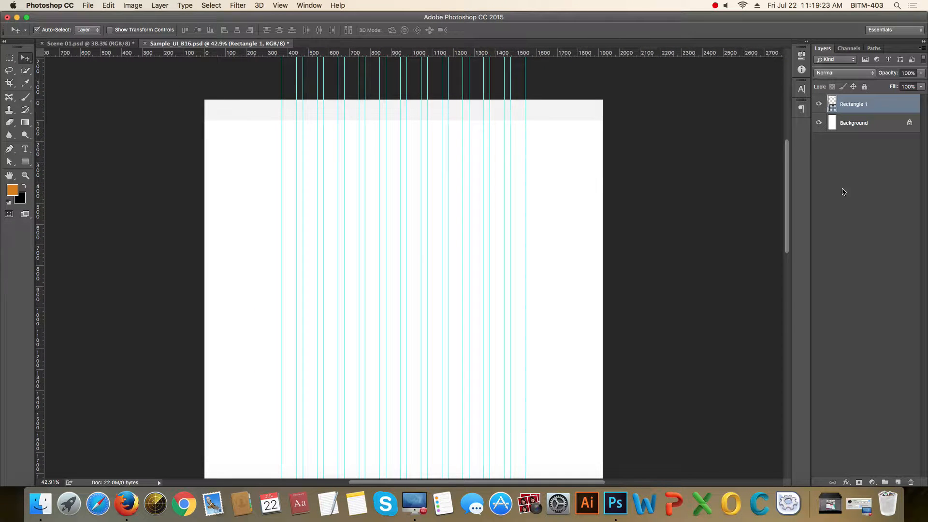
click(878, 198)
scroll(349, 191, up, 3)
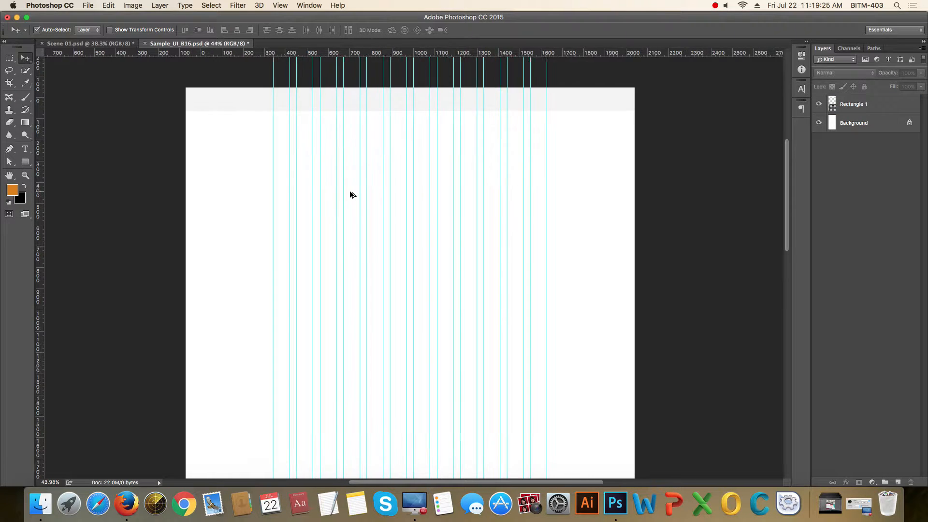
drag(450, 175, 445, 253)
scroll(411, 179, up, 3)
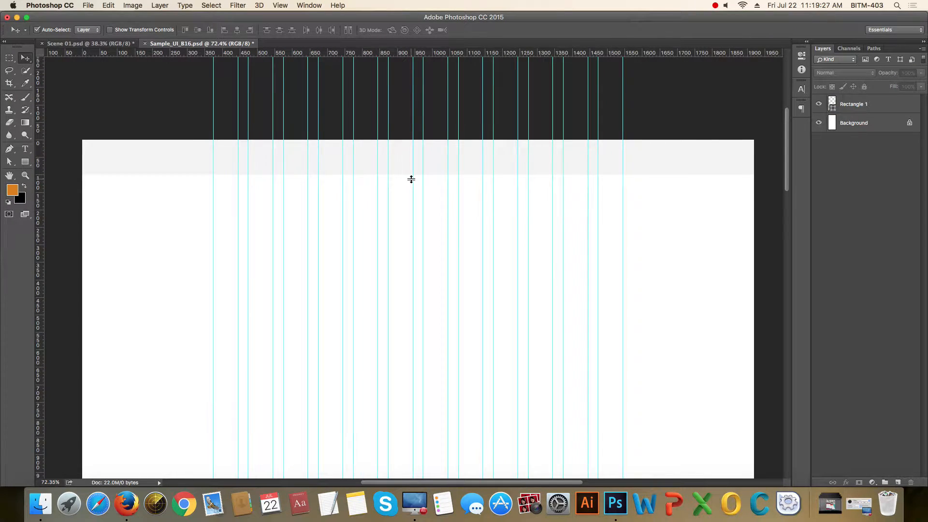
drag(412, 170, 409, 183)
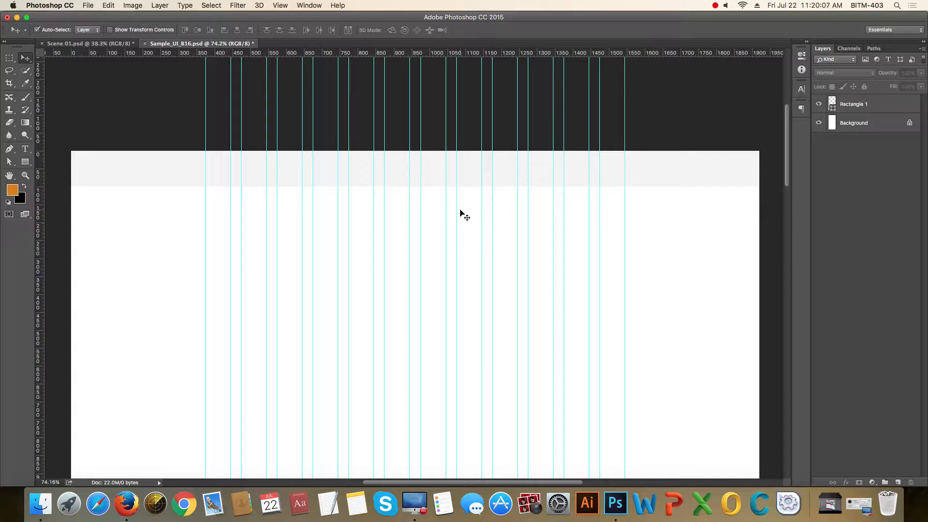
click(471, 179)
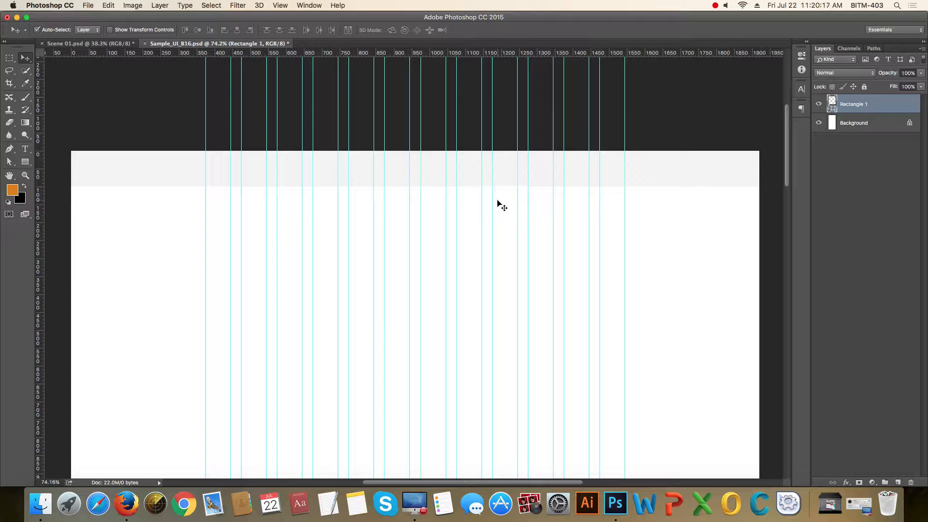
scroll(529, 197, up, 3)
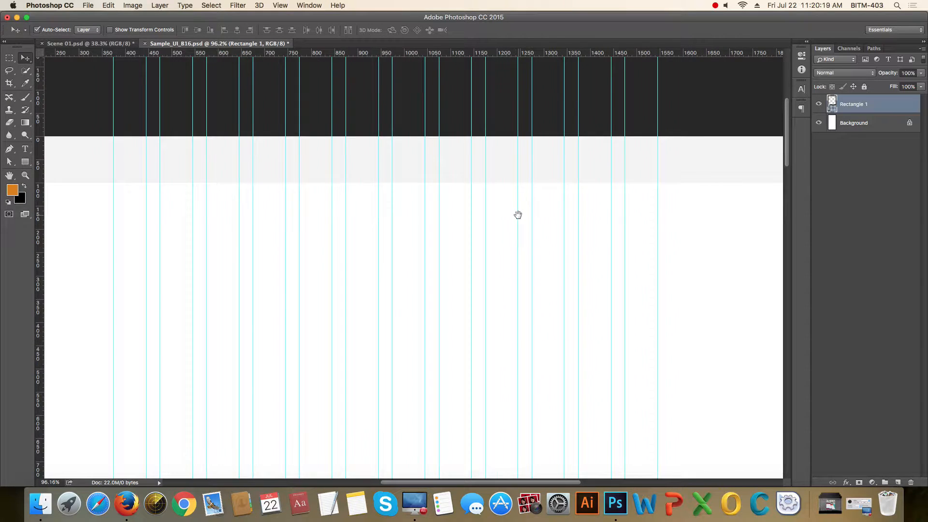
drag(518, 212, 543, 213)
scroll(531, 237, down, 1)
scroll(617, 238, down, 1)
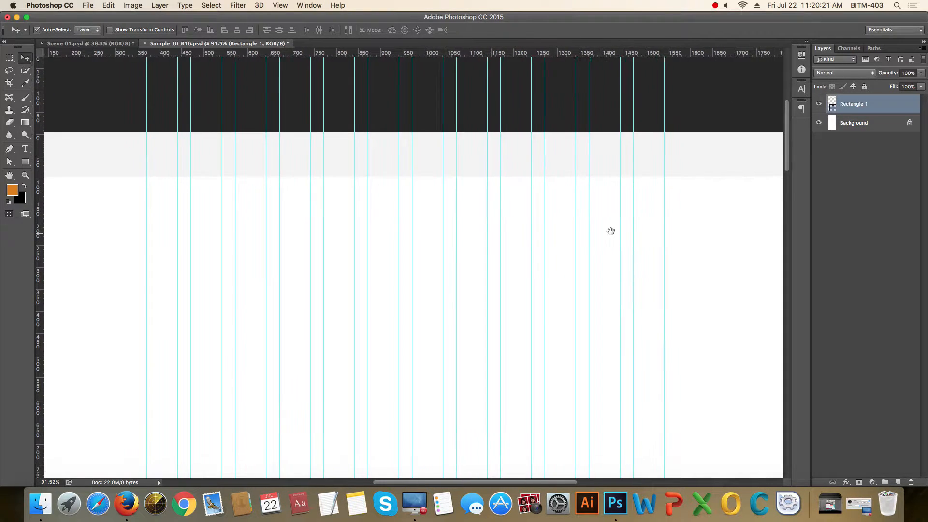
- Add right-aligned text reading HOME above the header rectangle's layer, anchored on the rightmost column guide in the header bar
click(847, 164)
click(863, 104)
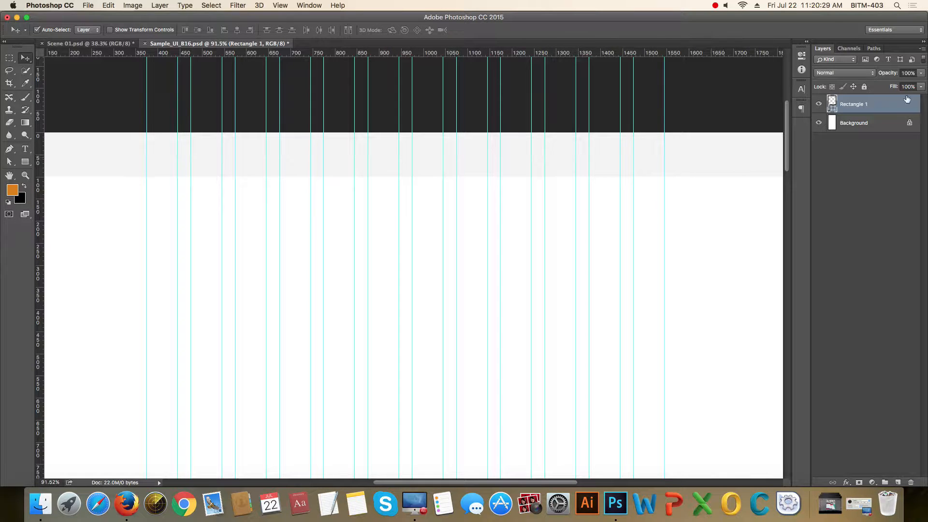
click(25, 149)
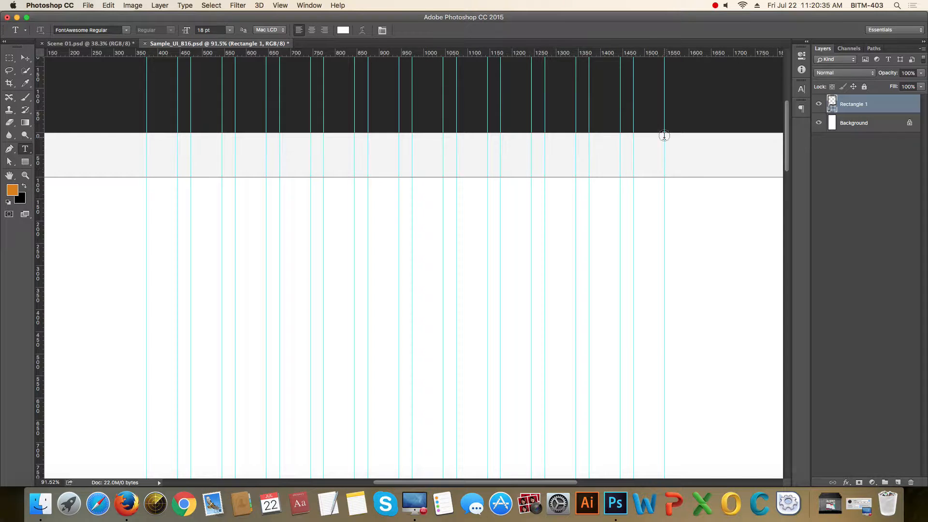
click(325, 31)
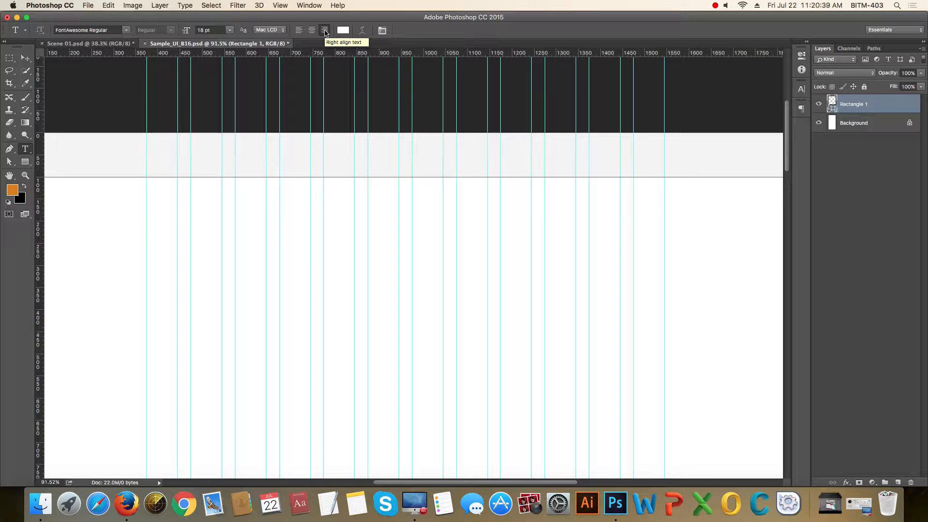
click(664, 155)
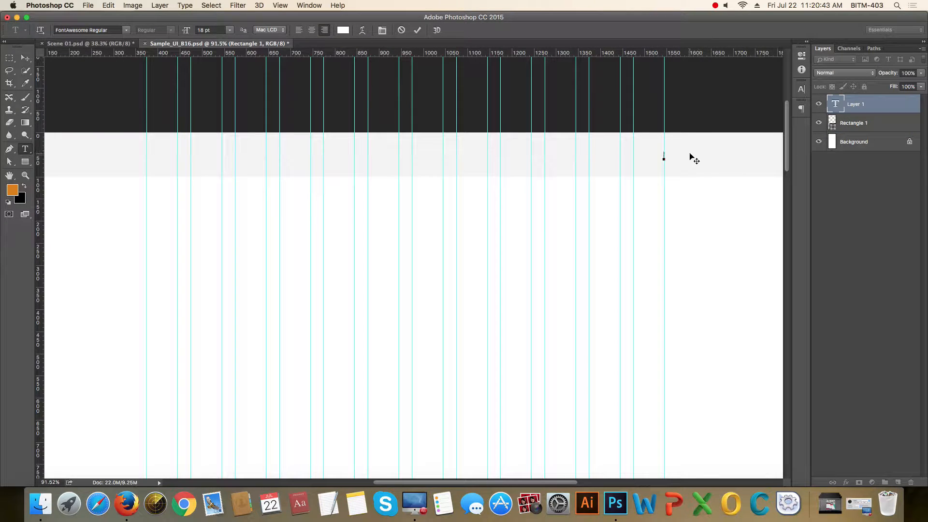
scroll(677, 165, up, 3)
scroll(677, 181, up, 2)
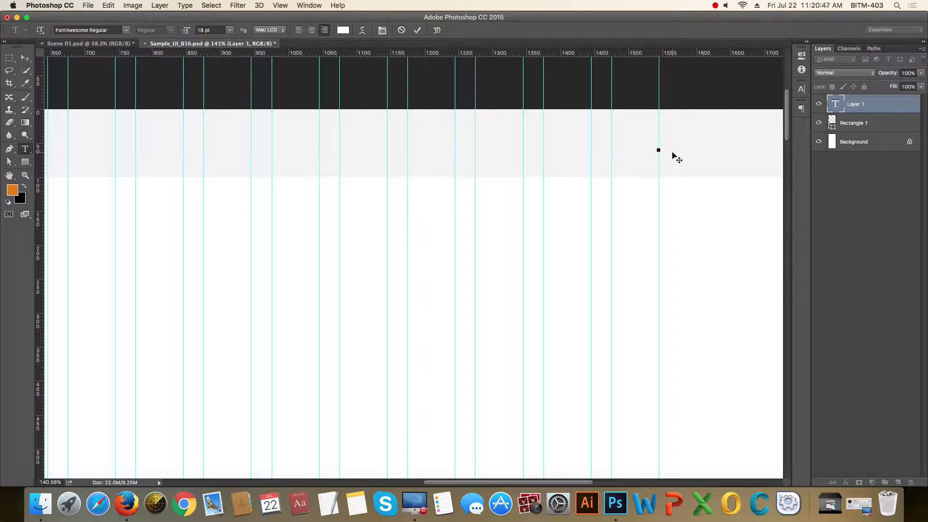
text(HOME)
- Set the colour of the whole HOME text to black 000000
key(super+a)
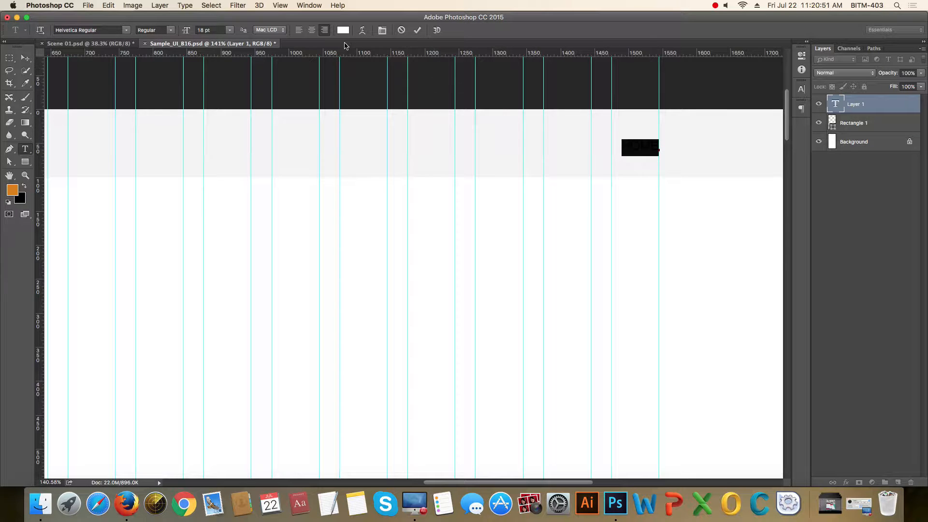
click(343, 30)
drag(395, 209, 428, 245)
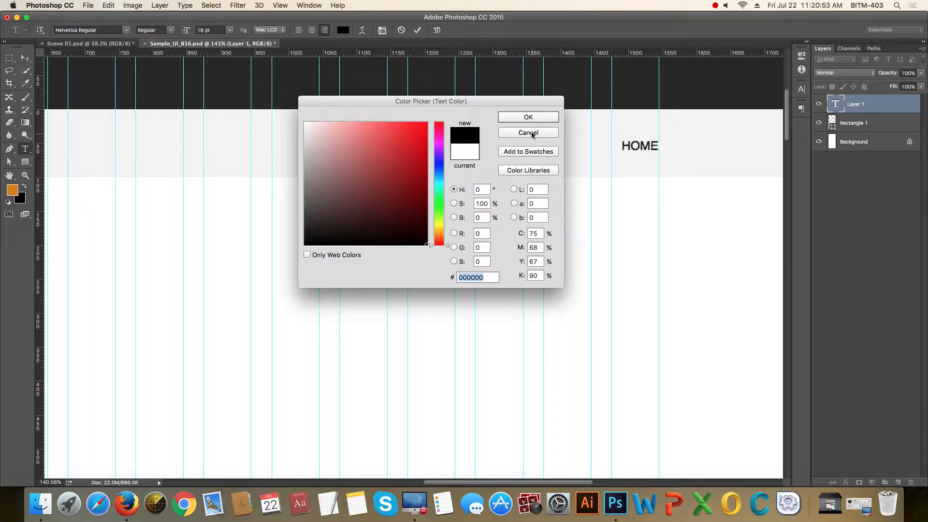
click(532, 117)
- Add ABOUT after HOME in the same text line, with a wide run of spaces between the two words
key(Right)
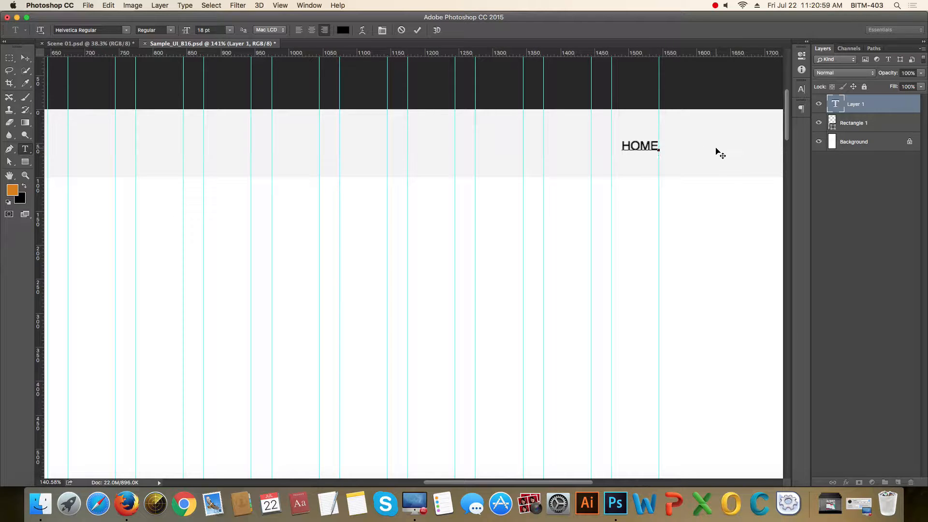
text(ABOUT)
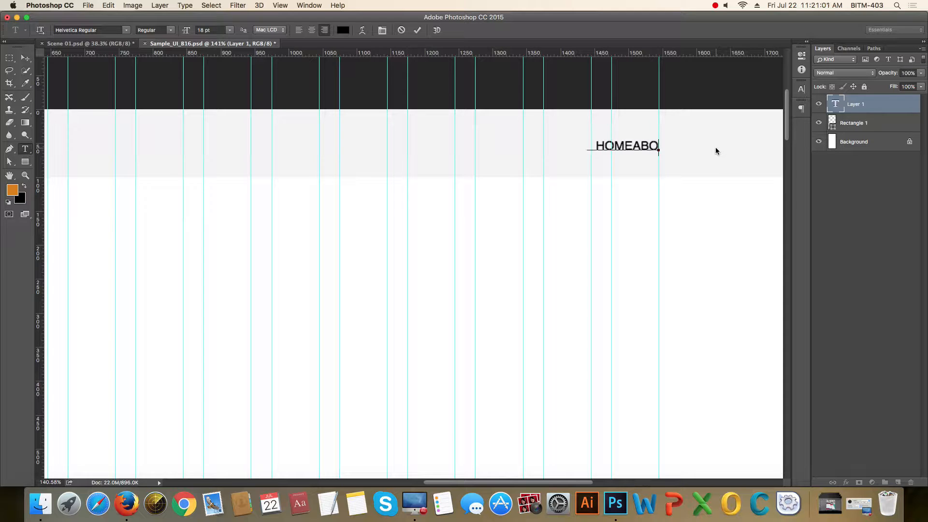
key(Left)
key(Left)
key(Left)
key(Left)
key(Left)
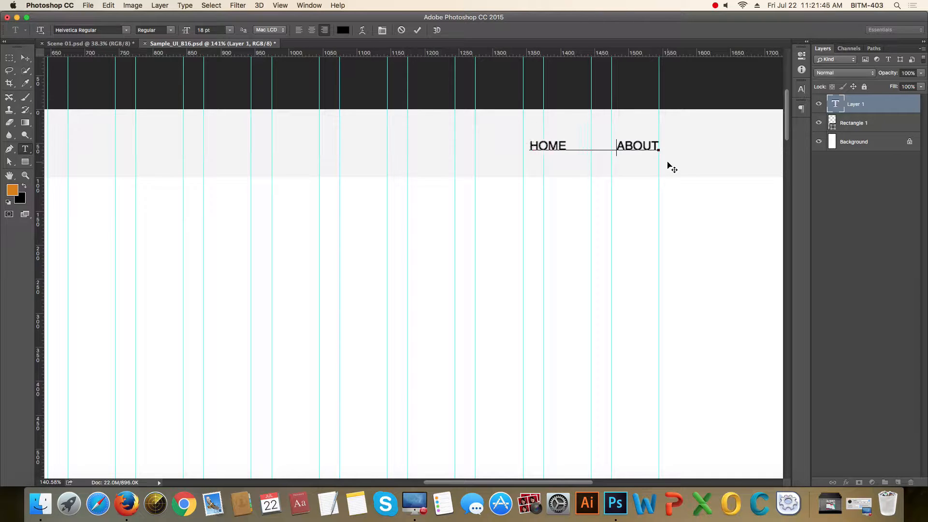
- Copy the run of spaces between HOME and ABOUT and paste it after ABOUT
key(shift+Left)
key(shift+Left)
key(shift+Left)
key(shift+Left)
key(shift+Left)
key(shift+Left)
key(shift+Left)
key(shift+Left)
key(shift+Left)
key(shift+Left)
key(shift+Left)
key(shift+Left)
key(shift+Left)
key(shift+Left)
key(shift+Left)
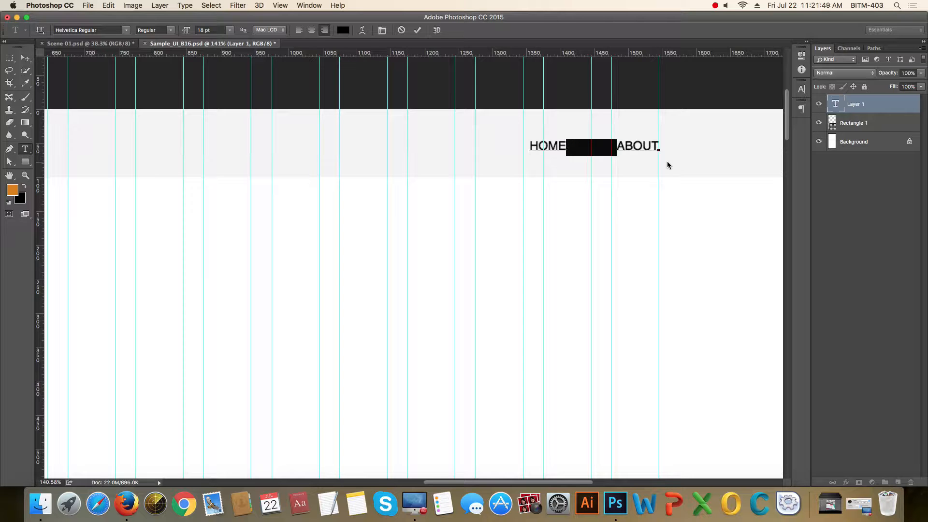
key(Right)
key(Right)
key(Right)
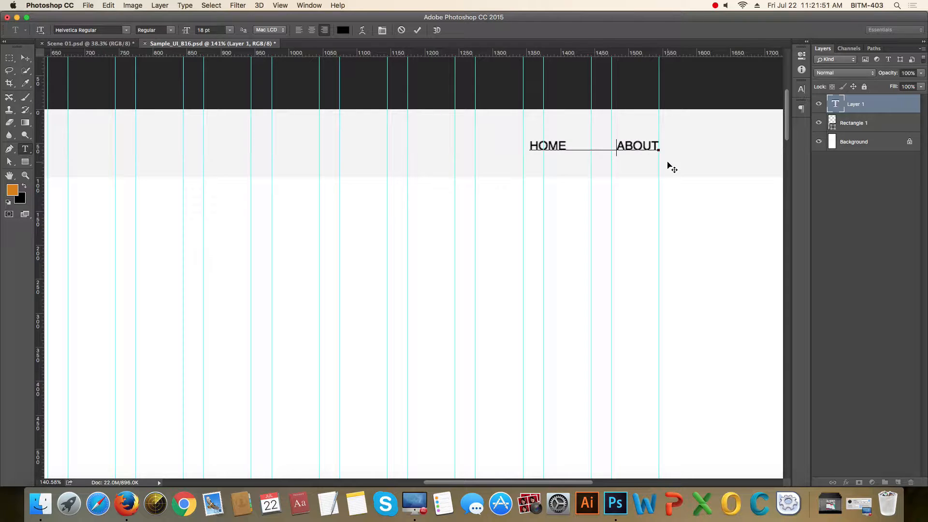
key(Right)
key(Right)
key(Right)
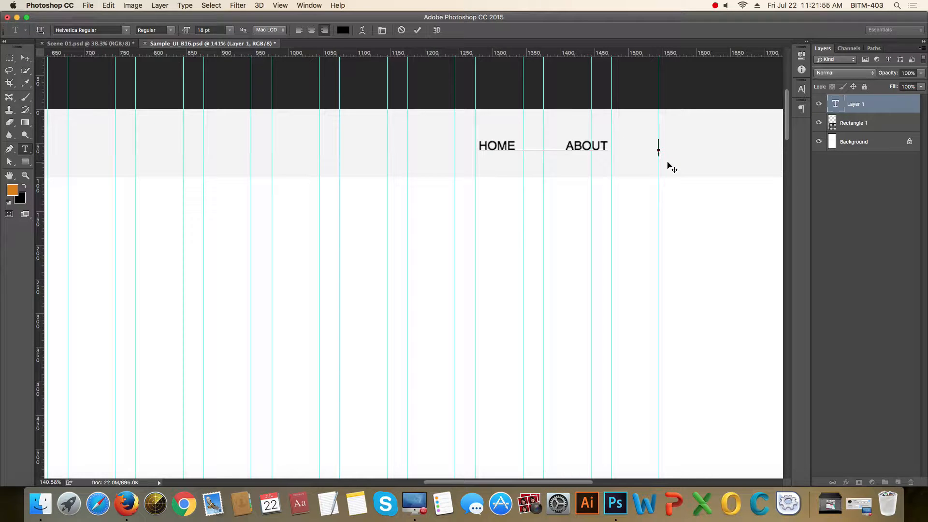
- Complete the menu line after ABOUT with SERVICES, PORTFOLIO, BLOG and CONTACT, keeping the same wide run of spaces between the words
text(SE)
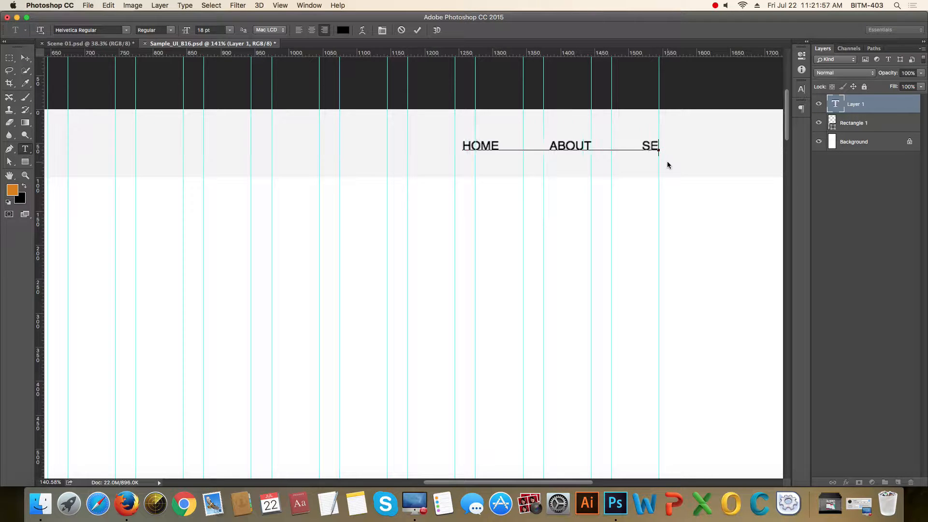
text(RVICES)
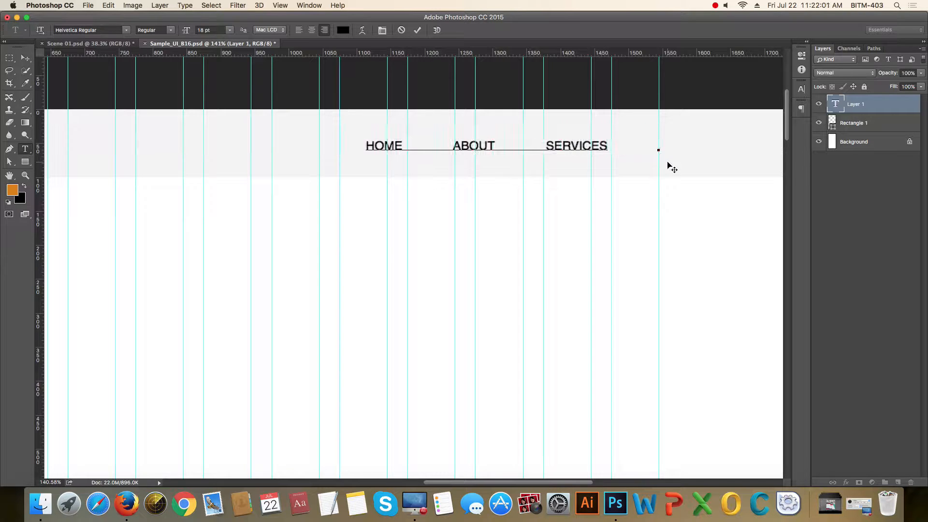
text(               POR)
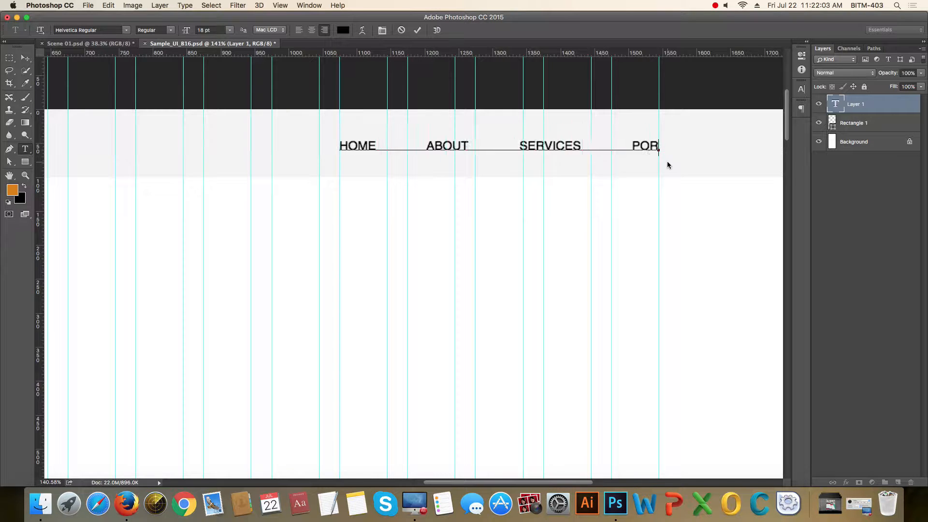
text(TFOLIO)
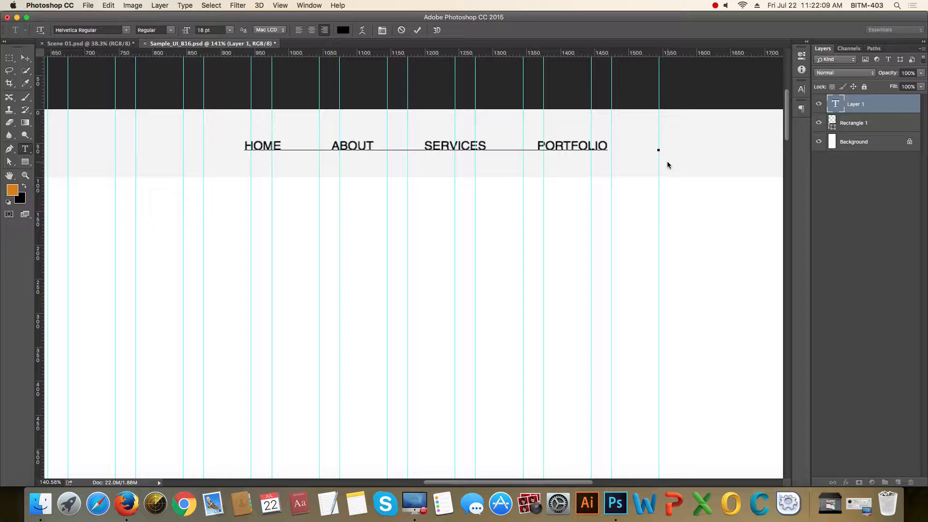
text(               BLOG)
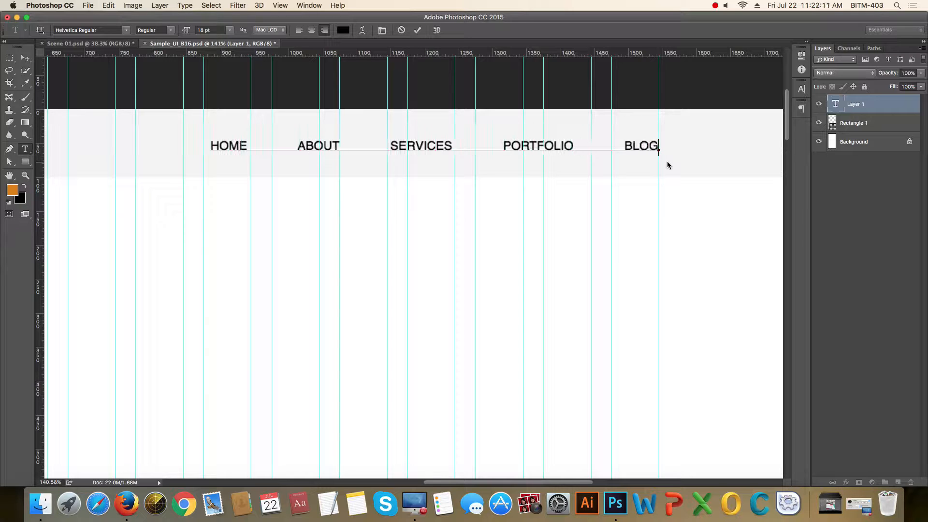
key(super)
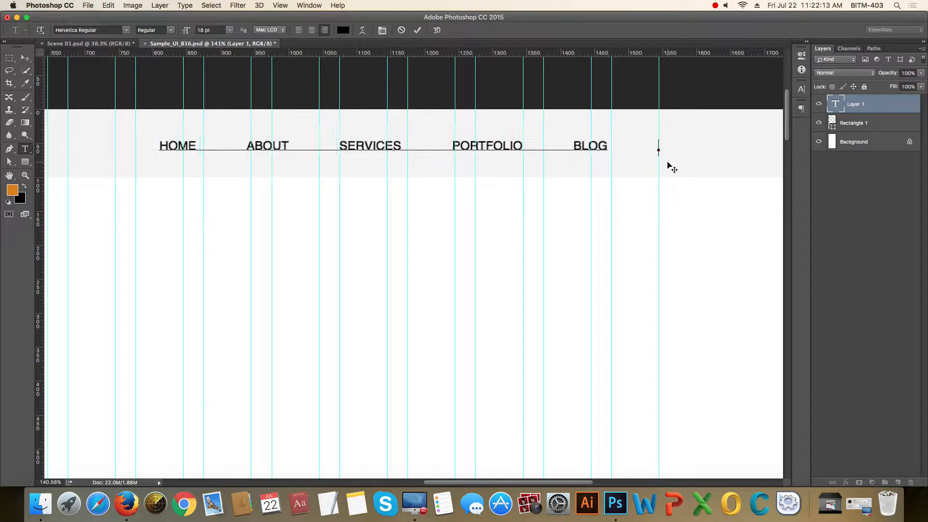
text(CON)
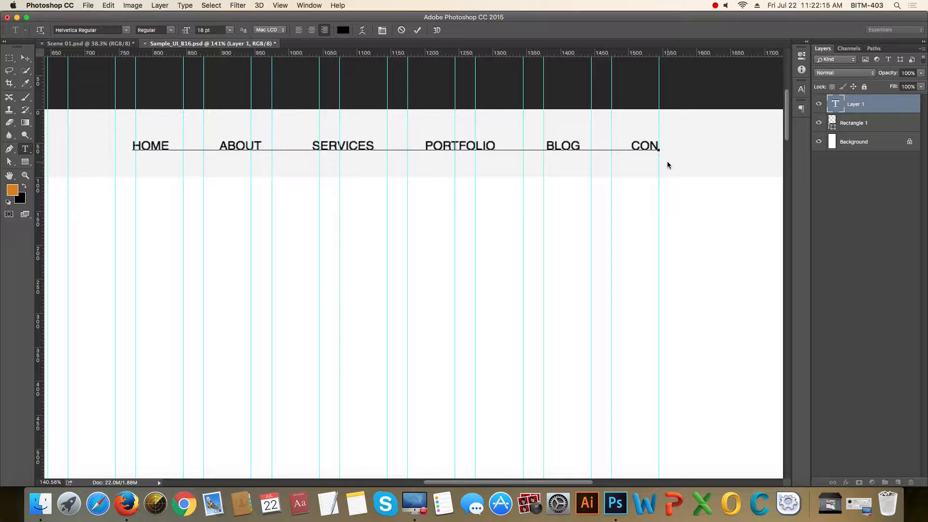
text(TACT)
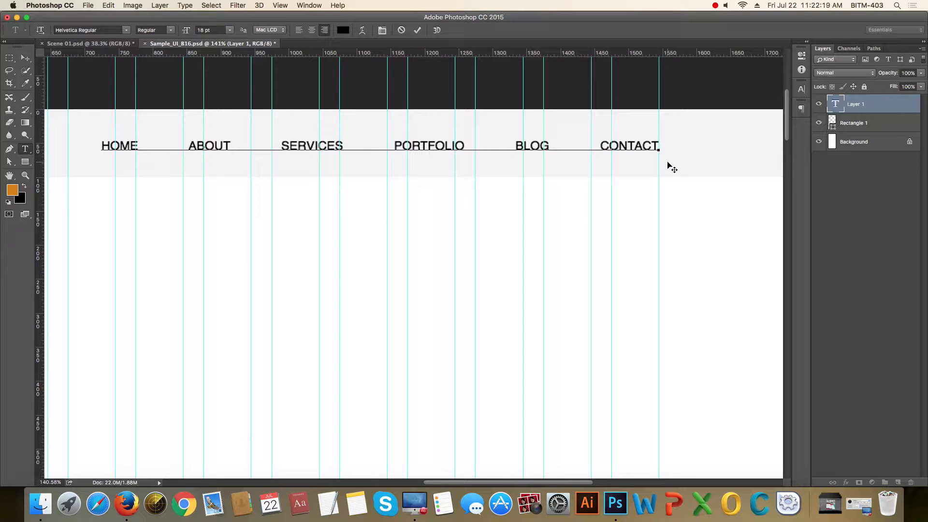
- Set the font size of the whole menu text line to 13 pt
key(Left)
key(Left)
key(Left)
key(Left)
key(Left)
key(super)
key(super+a)
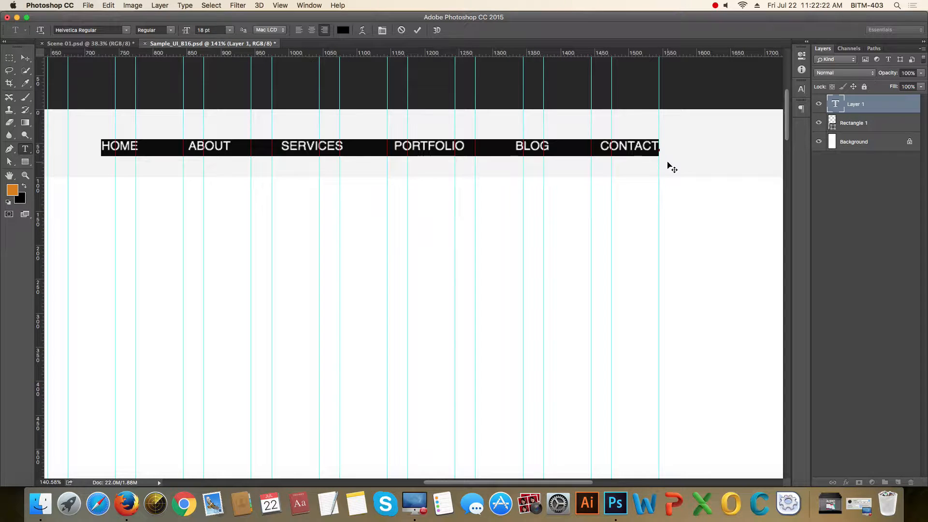
click(212, 30)
text(13)
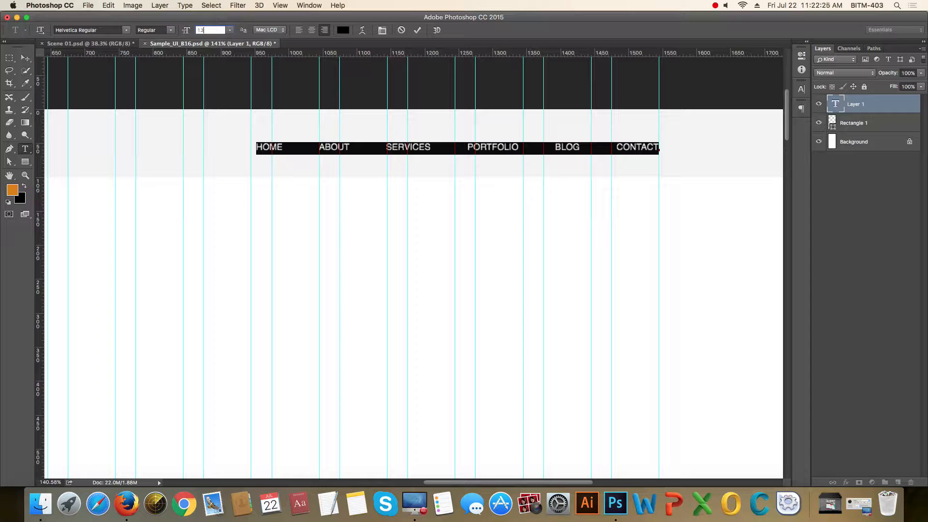
- Change the whole menu text's font to Raleway Regular and commit the text edit
click(108, 30)
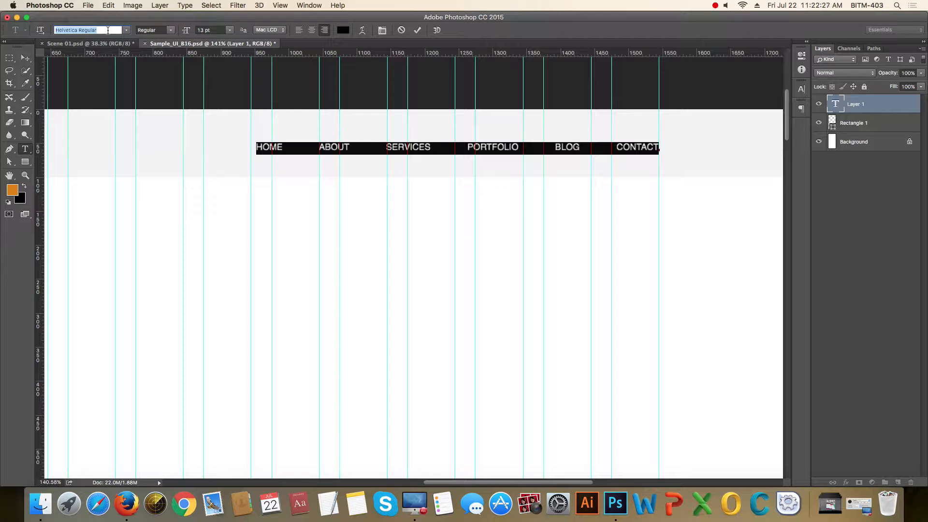
text(ro)
key(BackSpace)
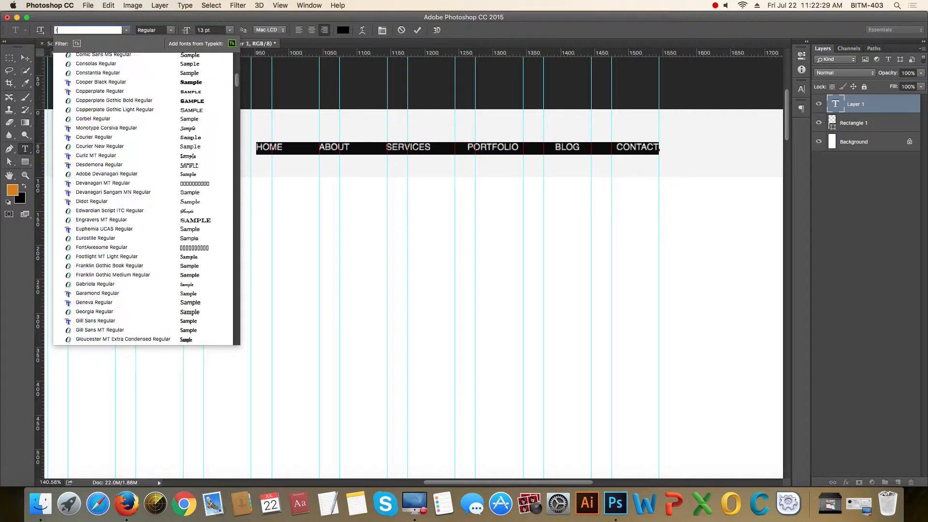
text(ale)
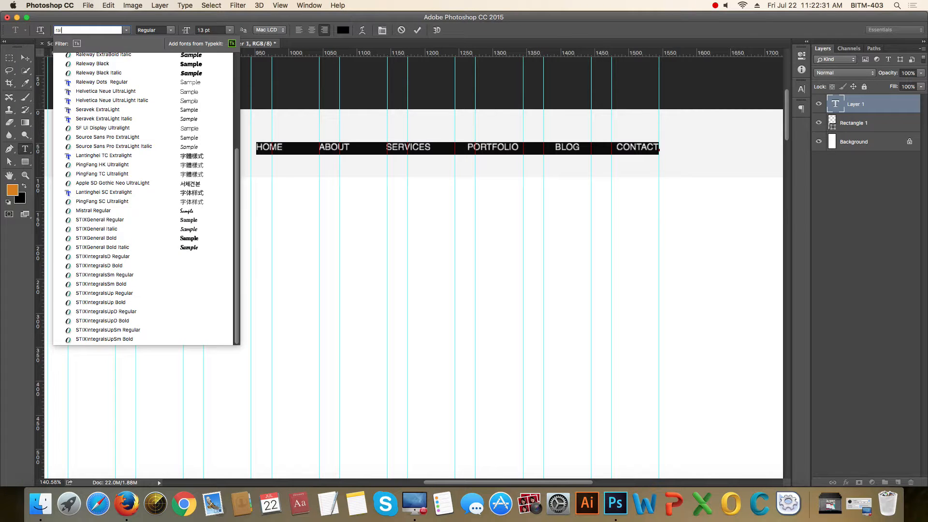
key(Down)
key(Down)
key(Down)
key(Down)
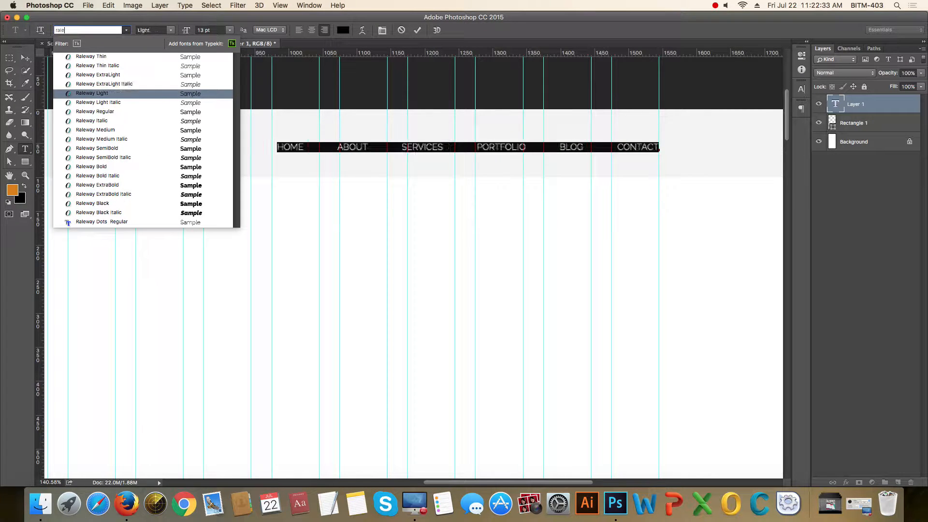
key(Down)
key(Down)
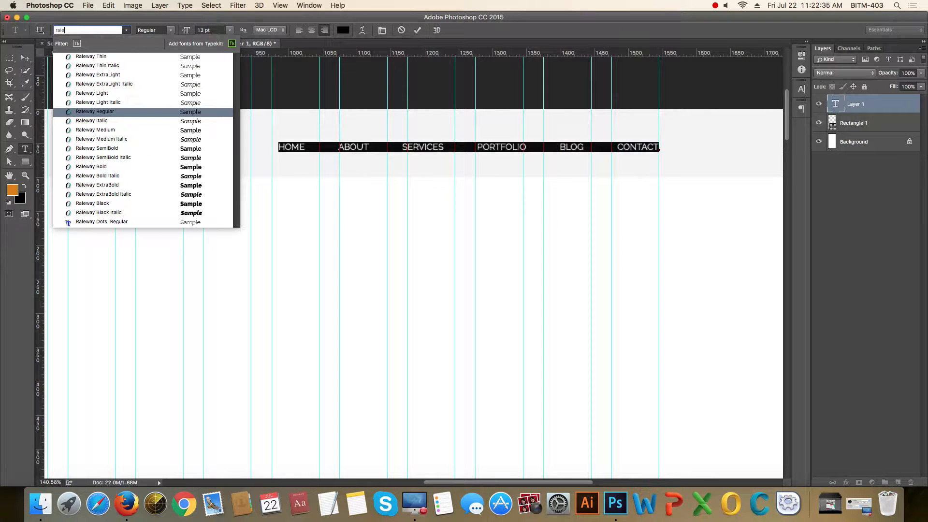
key(Return)
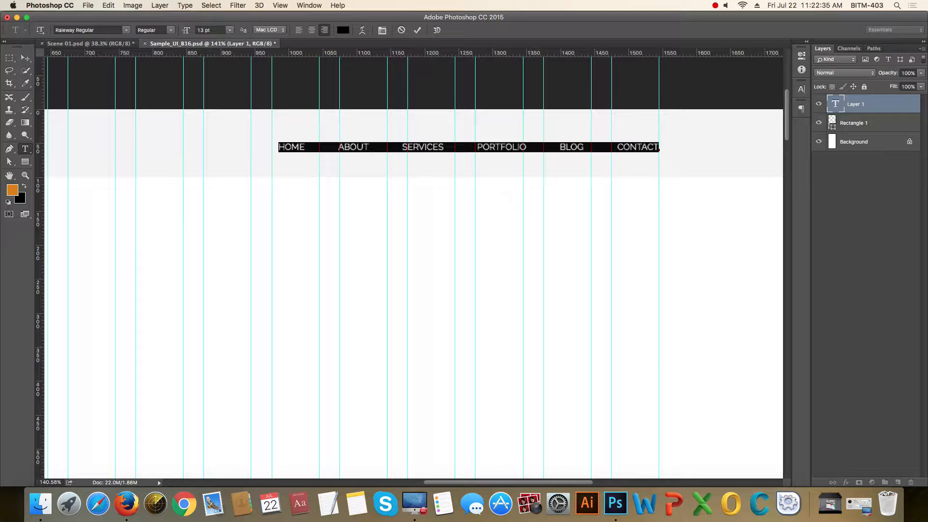
click(26, 59)
- Hide the column guides and inspect the menu text in the header bar
scroll(561, 172, down, 4)
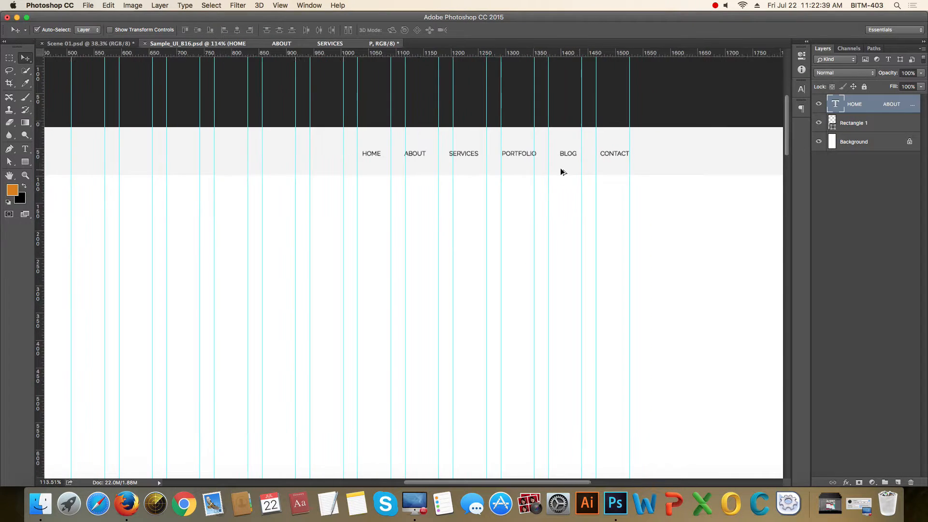
scroll(563, 172, down, 3)
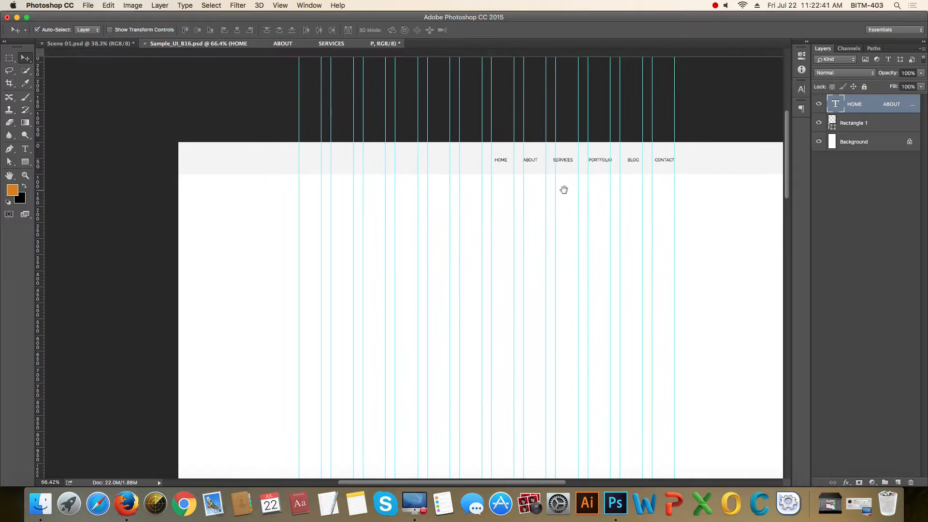
key(super+semicolon)
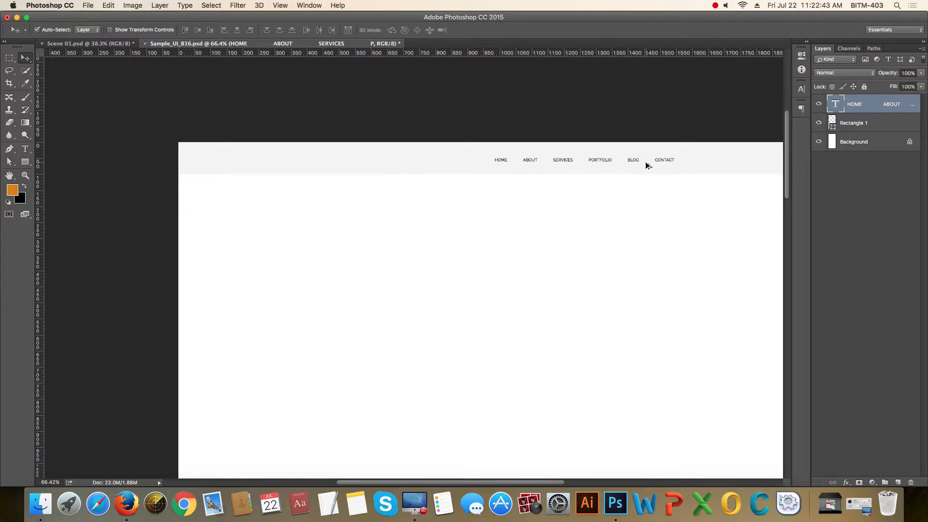
scroll(651, 163, up, 1)
scroll(680, 163, up, 8)
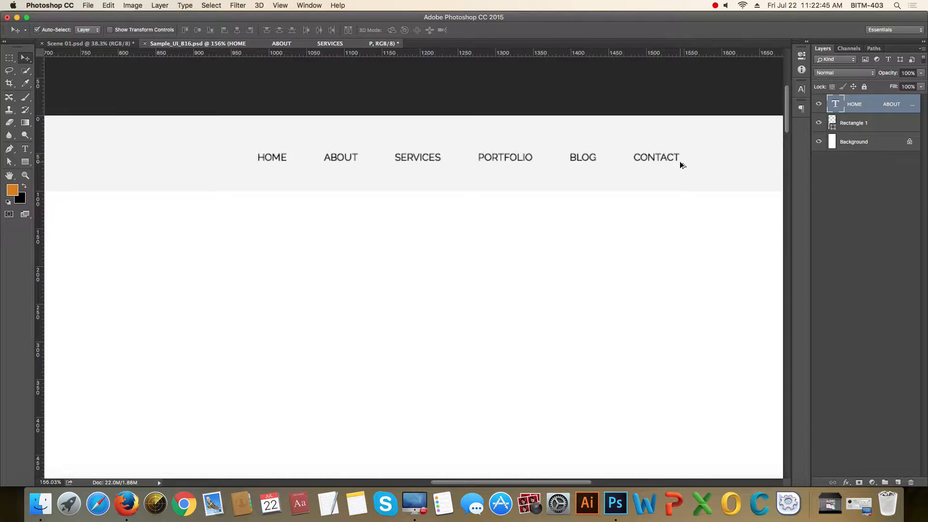
- Change the whole menu text's font style to Medium and commit the edit
double_click(836, 105)
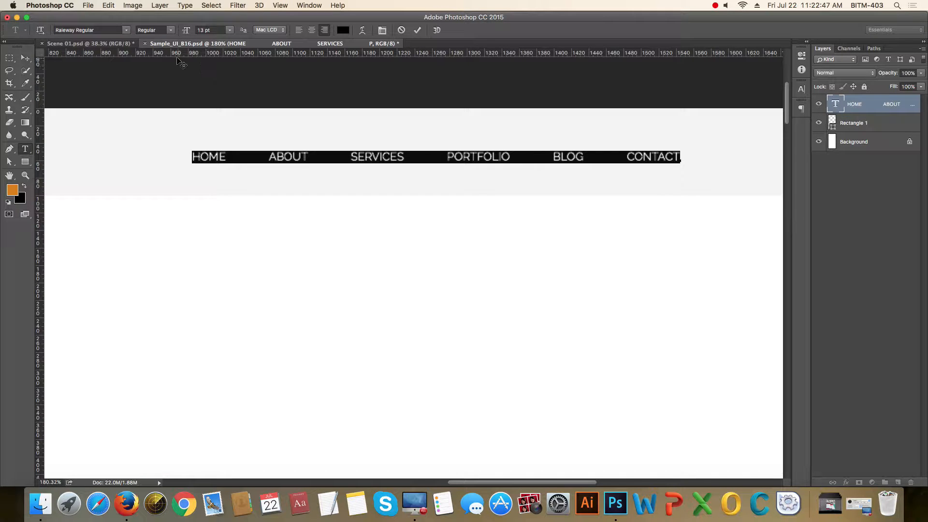
click(166, 30)
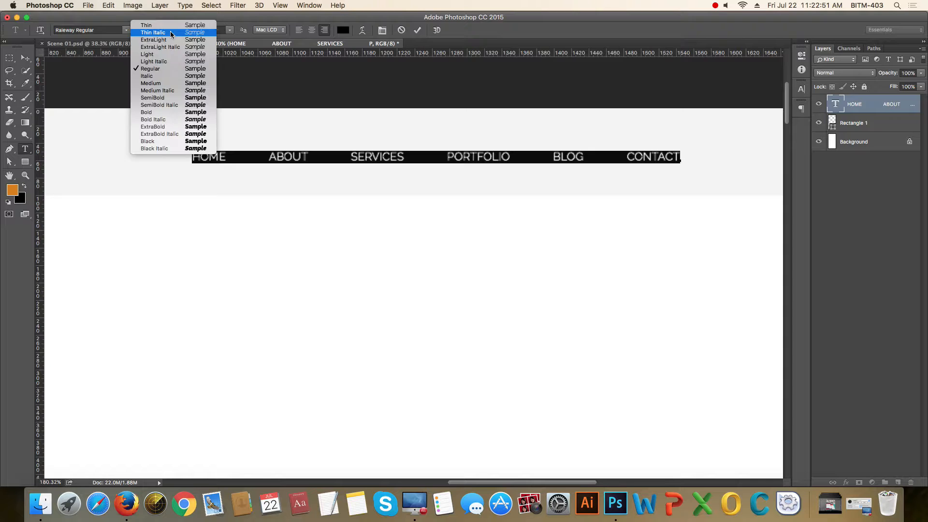
click(154, 84)
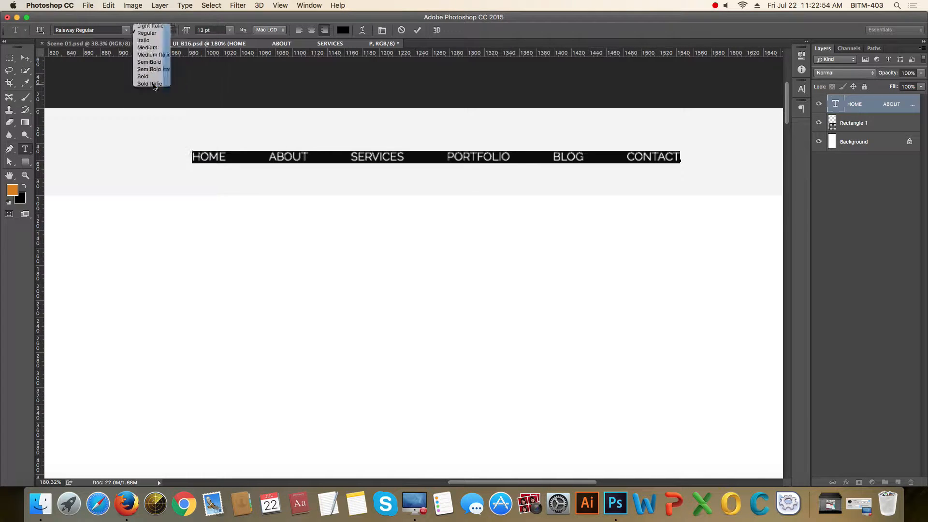
click(25, 58)
- Examine the menu text's legibility and pixel rendering in the header, both at 100% size and close up
scroll(468, 217, down, 1)
scroll(469, 215, down, 1)
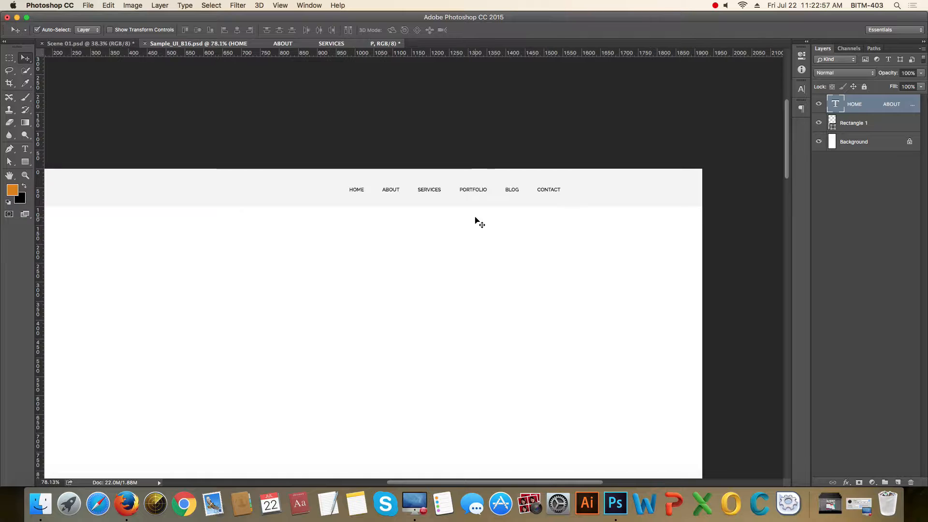
drag(475, 219, 576, 219)
scroll(596, 218, down, 1)
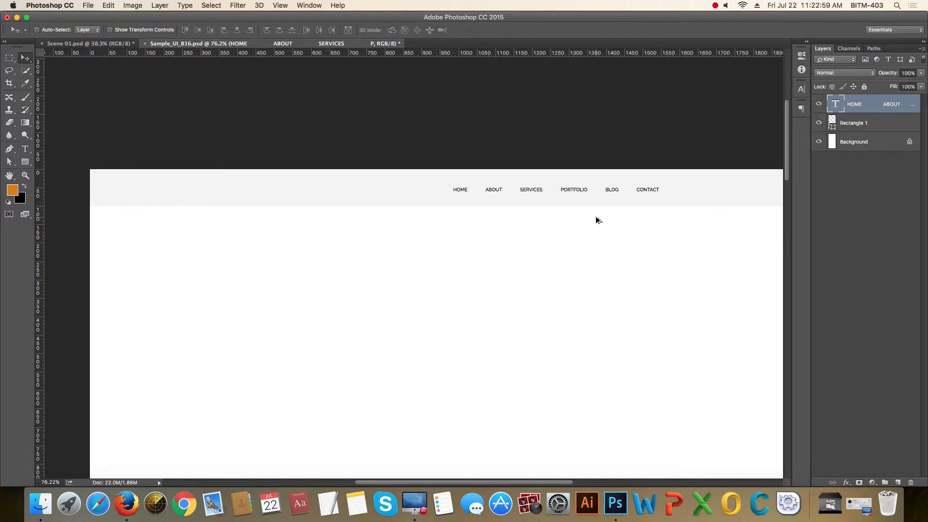
key(super+1)
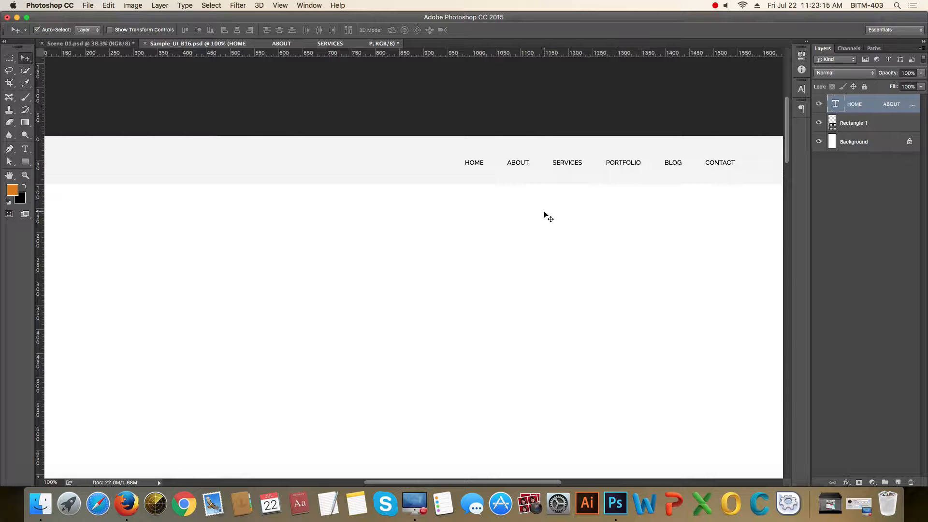
scroll(585, 141, up, 10)
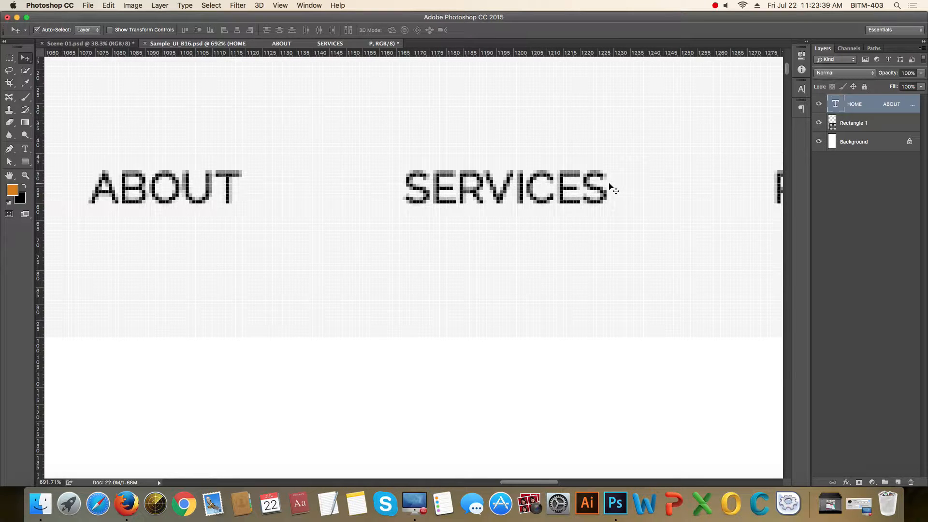
key(super+1)
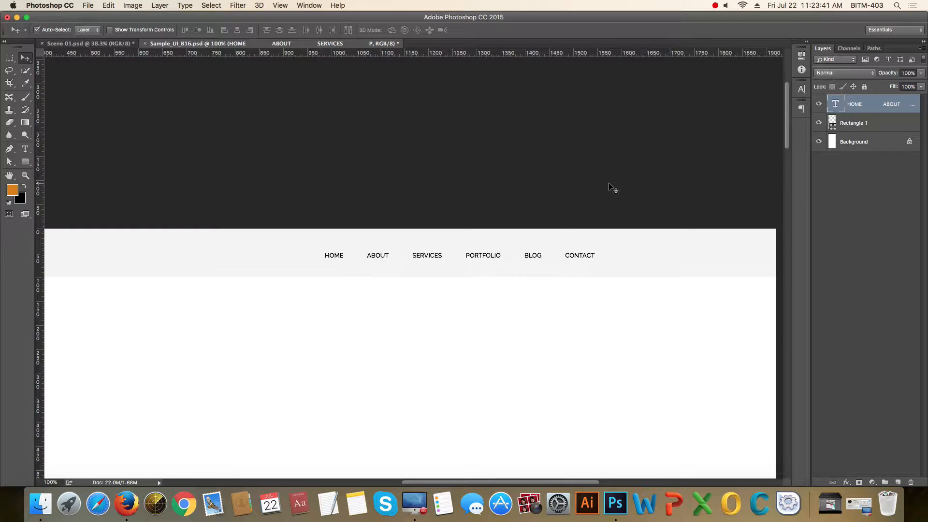
scroll(512, 261, down, 2)
scroll(513, 261, left, 1)
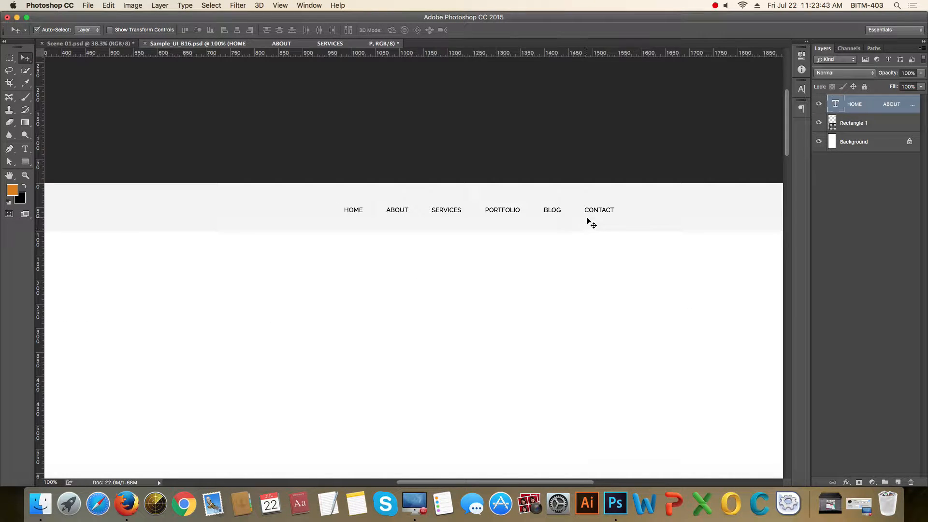
- Show the column guides again and check the end of CONTACT against the rightmost guide
key(super+semicolon)
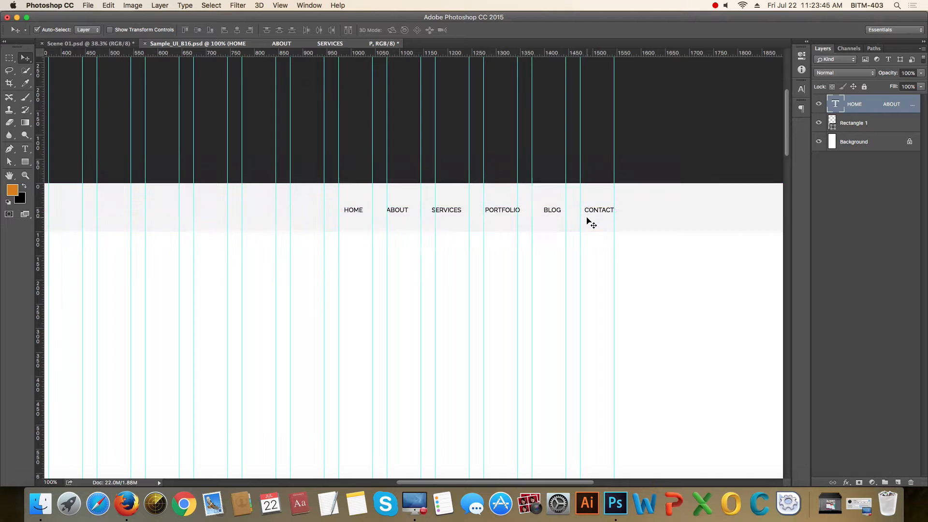
scroll(604, 194, up, 5)
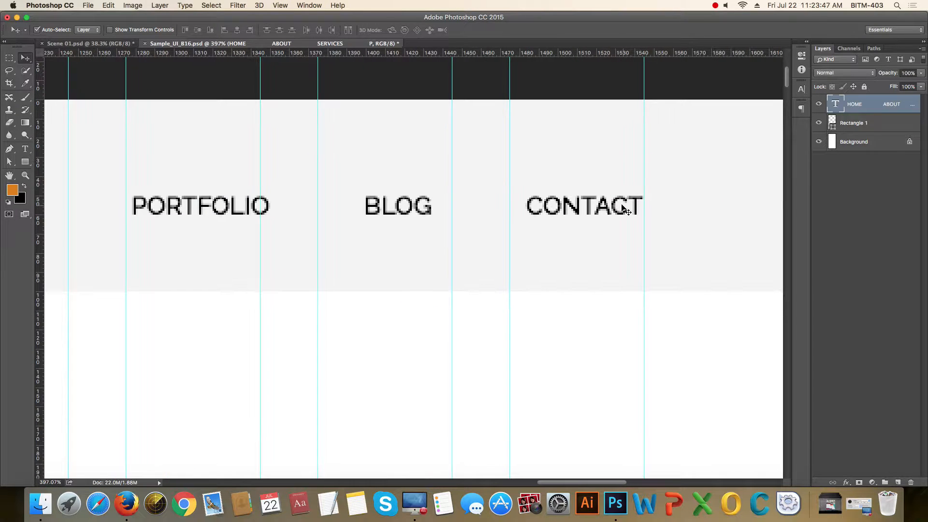
scroll(653, 207, up, 4)
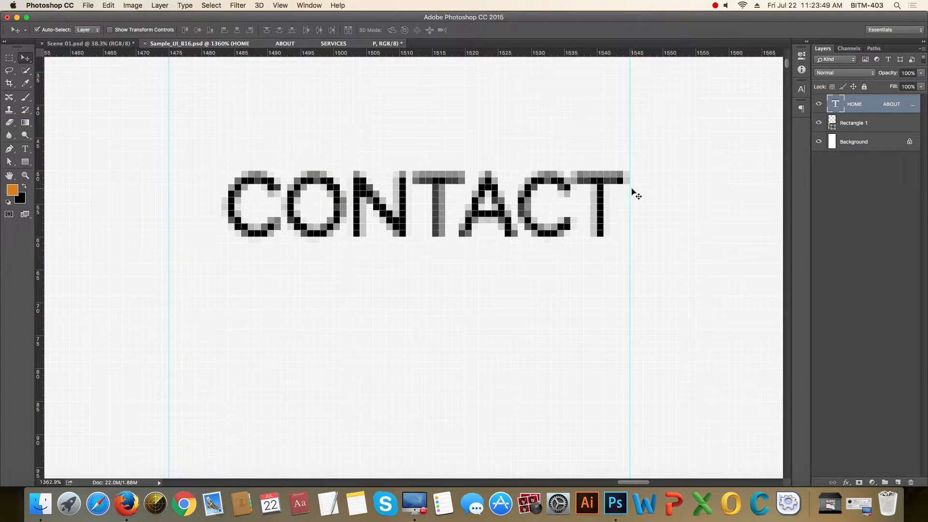
scroll(634, 183, down, 3)
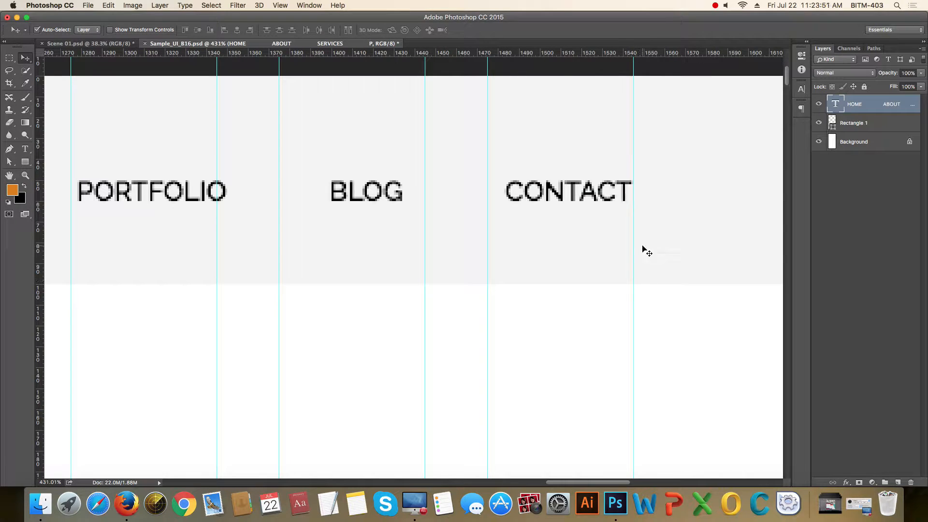
- Select the header rectangle together with the menu text and align their vertical centres
shift+click(715, 197)
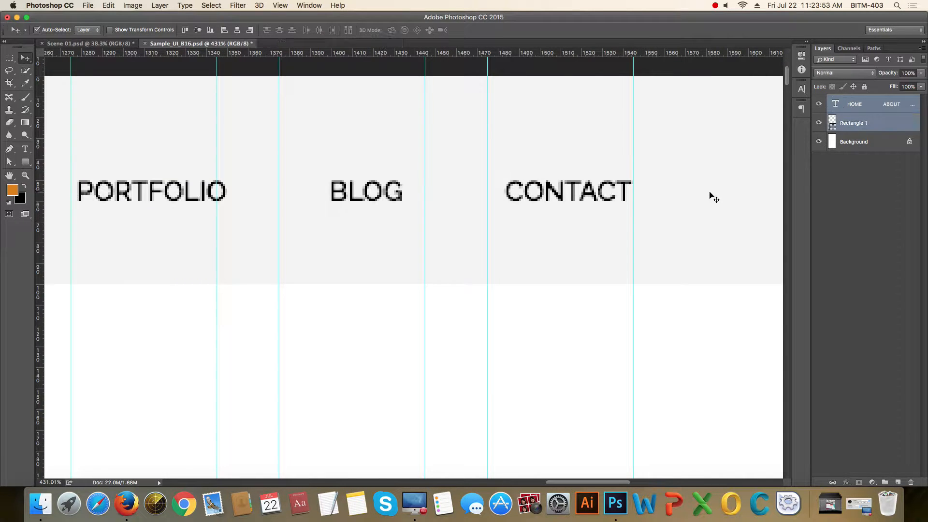
click(199, 31)
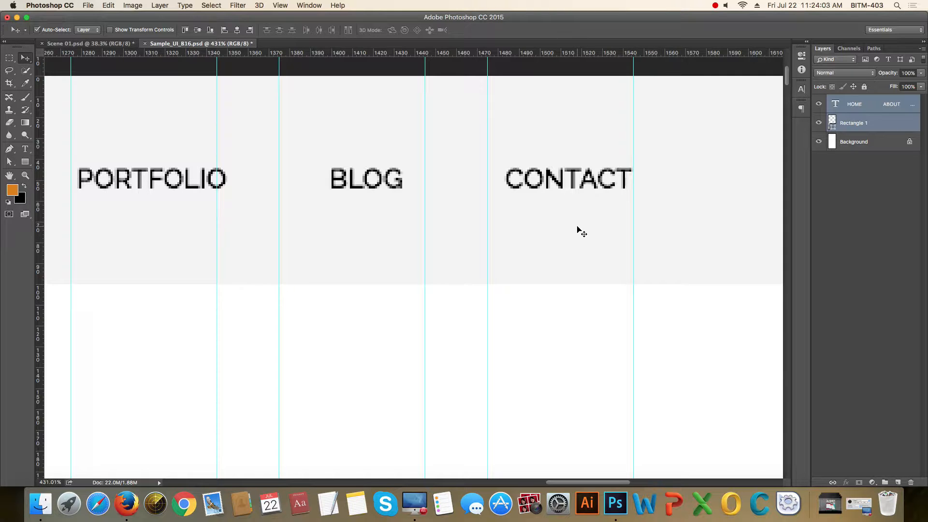
- Insert a PAGES item with tab spacing between HOME and ABOUT in the navigation menu and commit the edit
scroll(578, 227, down, 10)
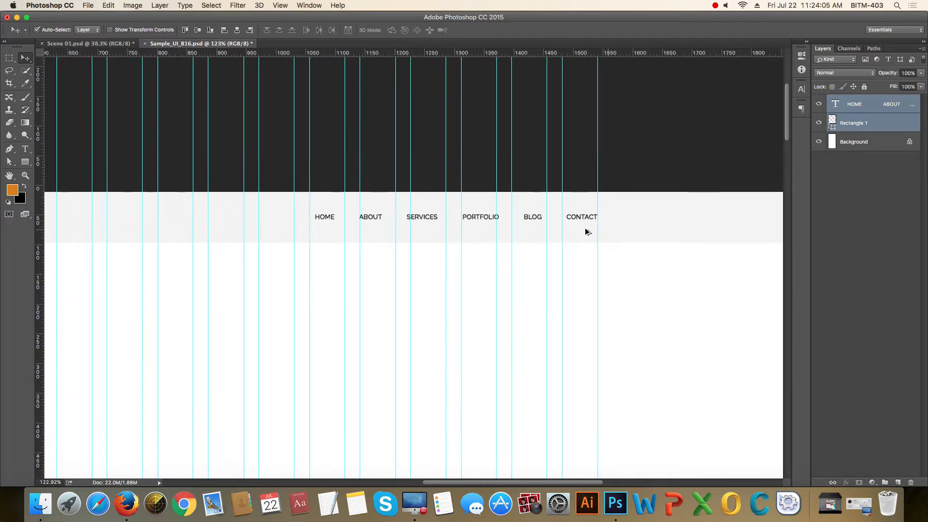
drag(464, 242, 630, 197)
scroll(664, 215, down, 3)
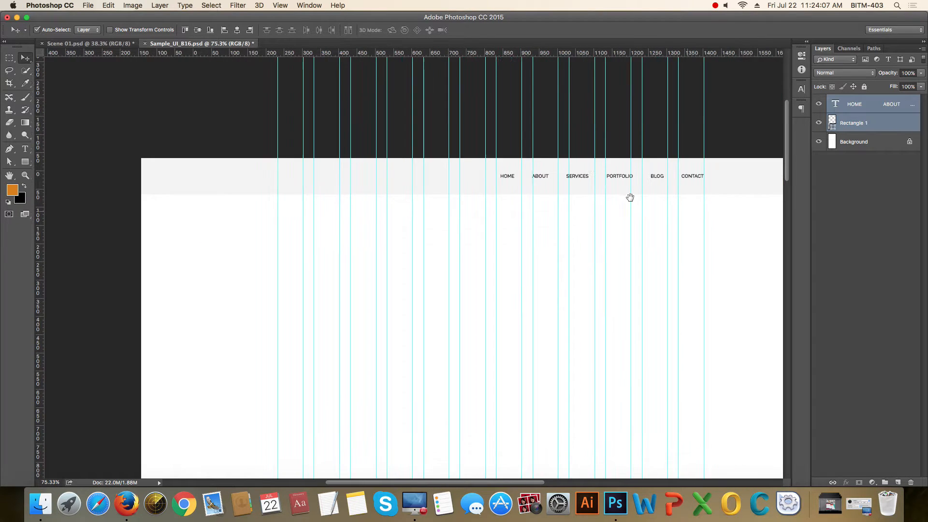
scroll(541, 181, up, 6)
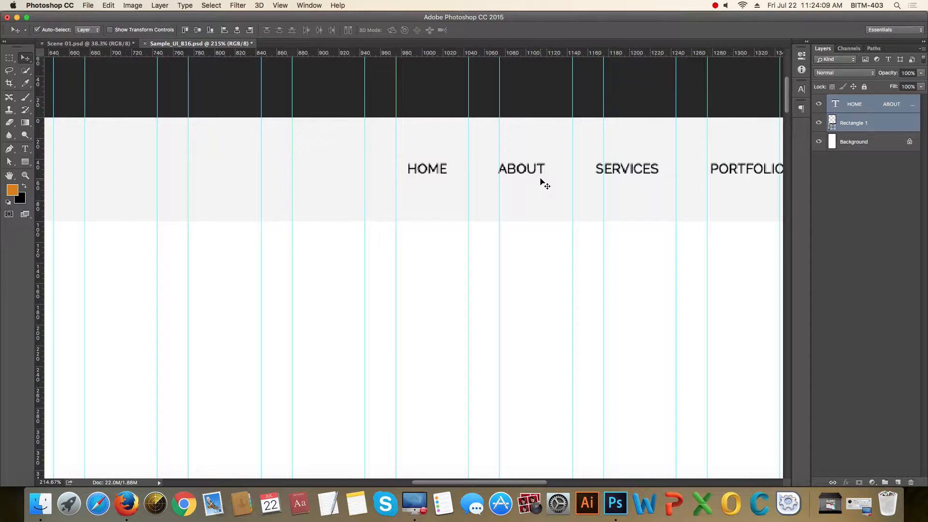
key(t)
click(500, 168)
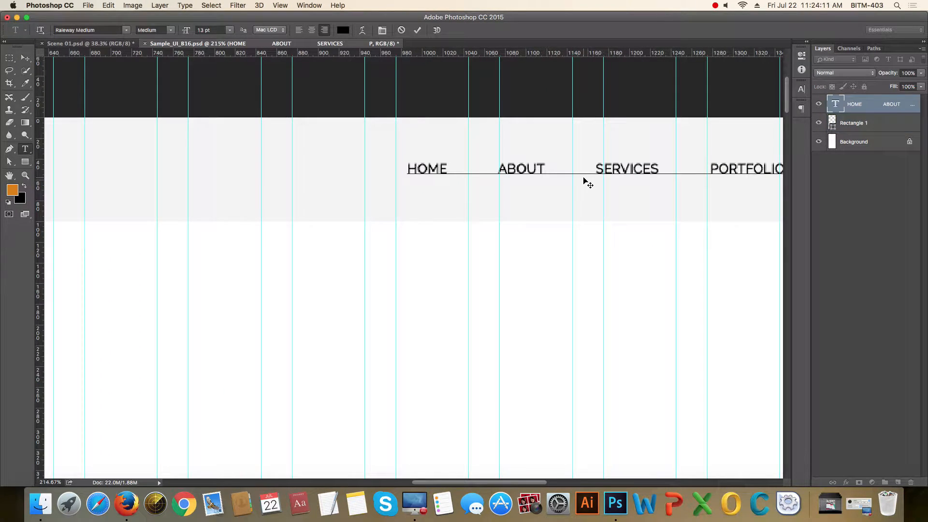
text(PAGES)
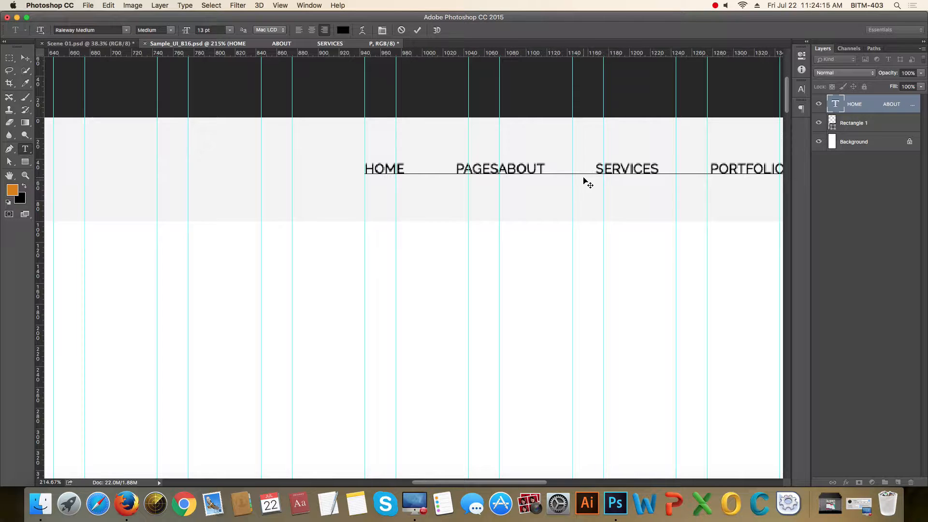
key(Tab)
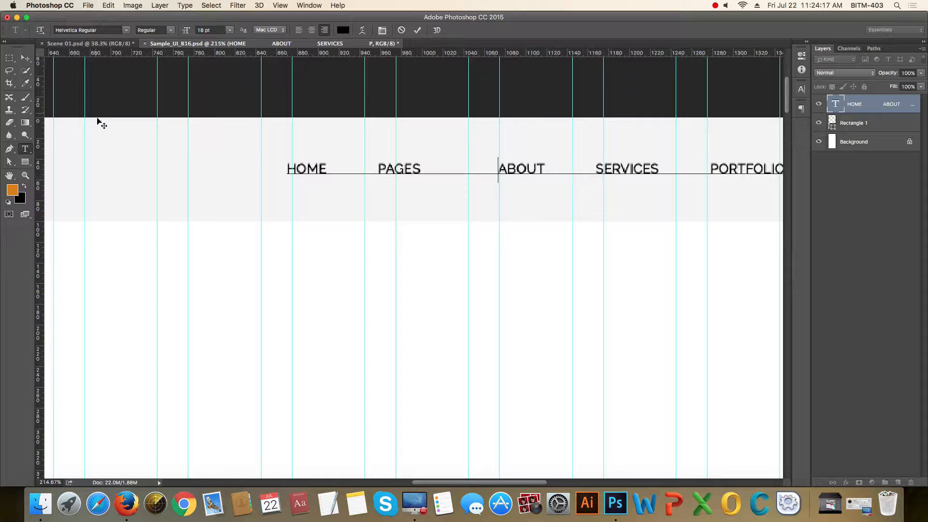
click(25, 58)
scroll(436, 212, down, 3)
scroll(436, 211, down, 5)
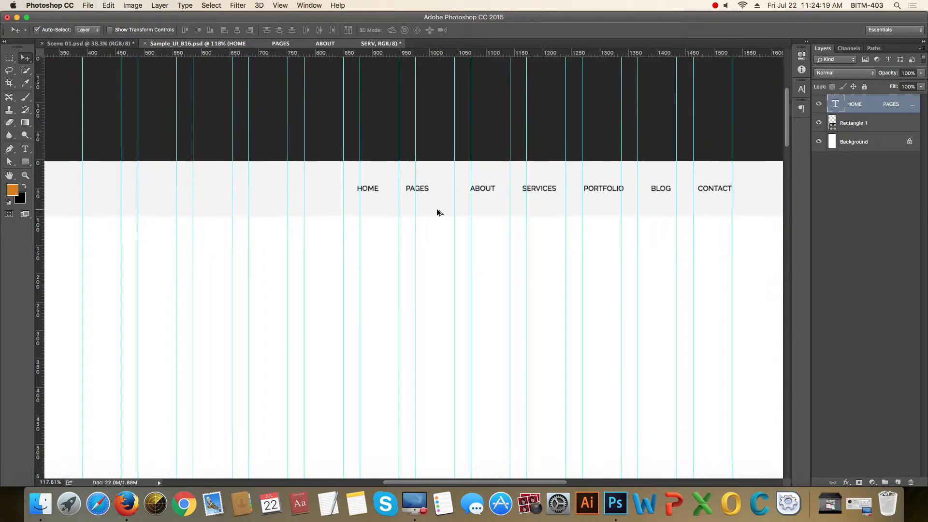
- Start a left-aligned logo text reading 16BUSINESS in the header, just inside the leftmost column guide
scroll(365, 171, up, 8)
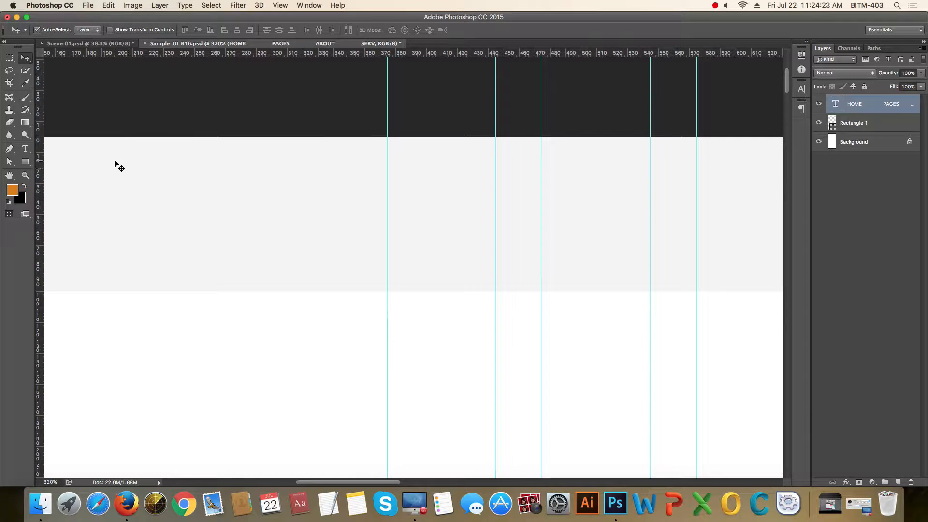
click(25, 149)
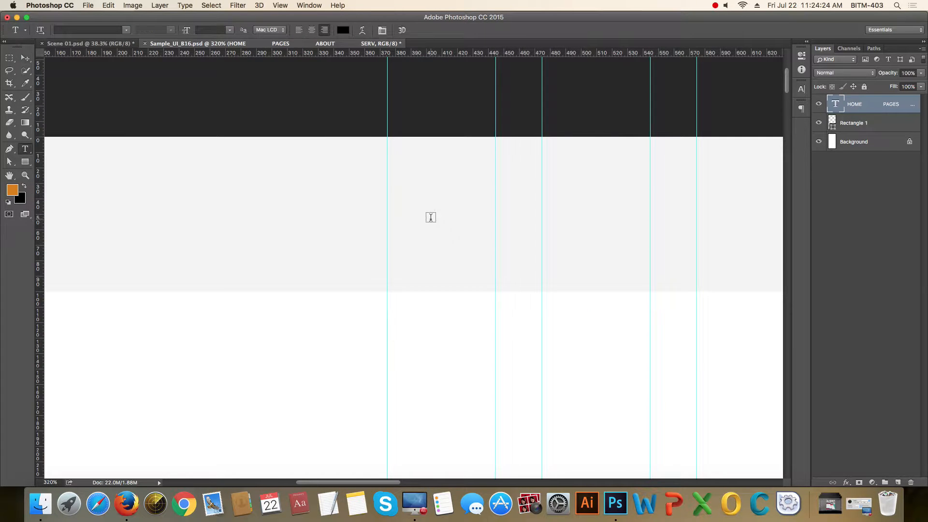
click(387, 210)
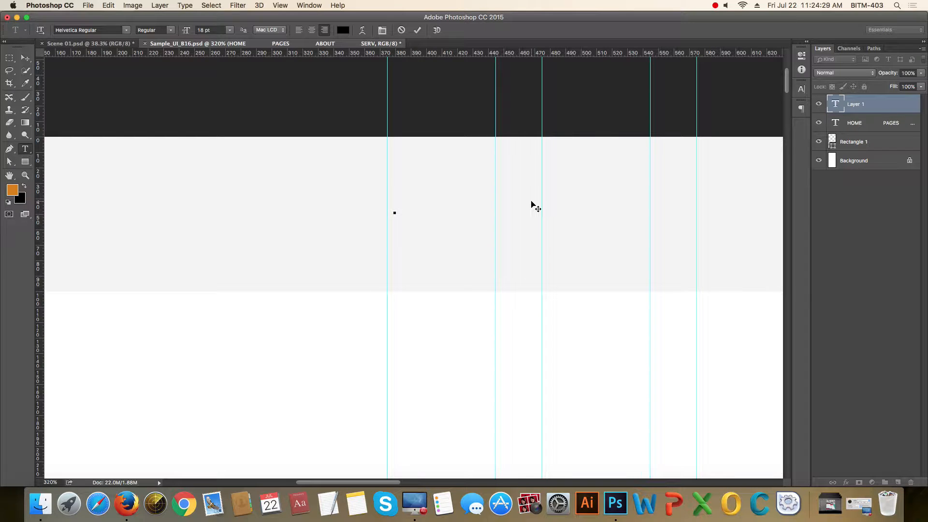
text(16)
click(299, 30)
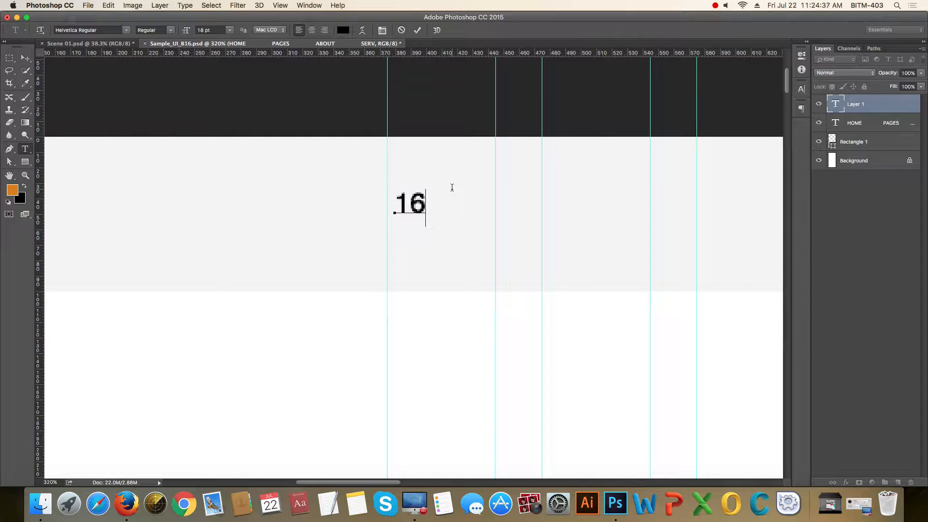
text(BUSI )
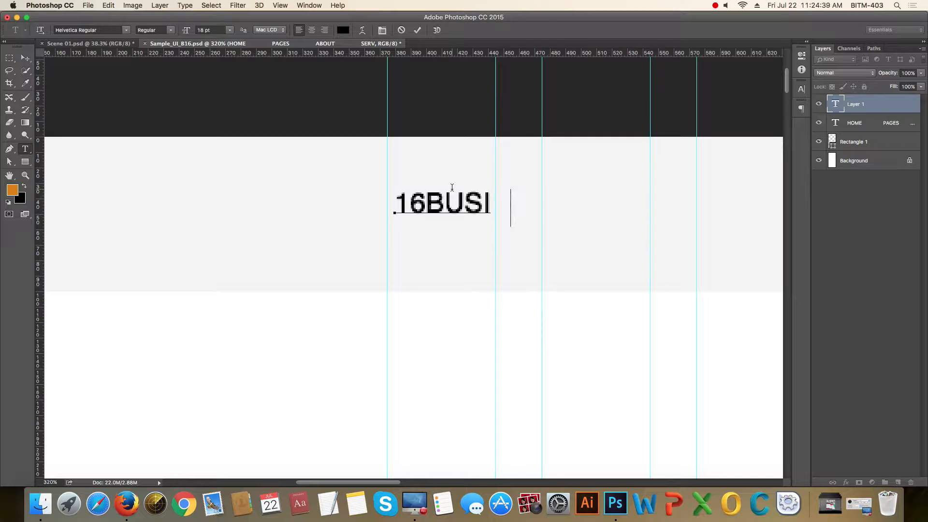
text(NESS)
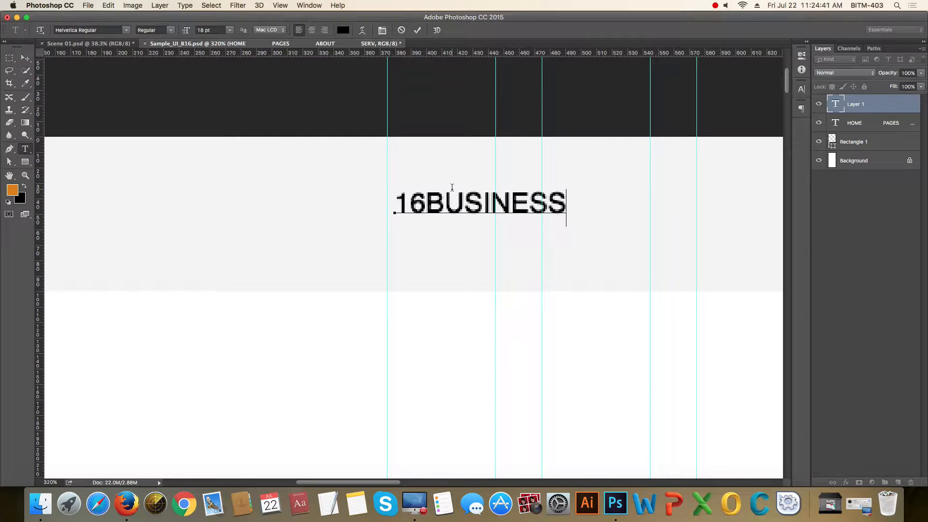
- Retype the logo's letters after 16B in lowercase so it reads 16Business, and commit the text
key(BackSpace)
key(BackSpace)
key(BackSpace)
key(BackSpace)
key(BackSpace)
key(BackSpace)
key(BackSpace)
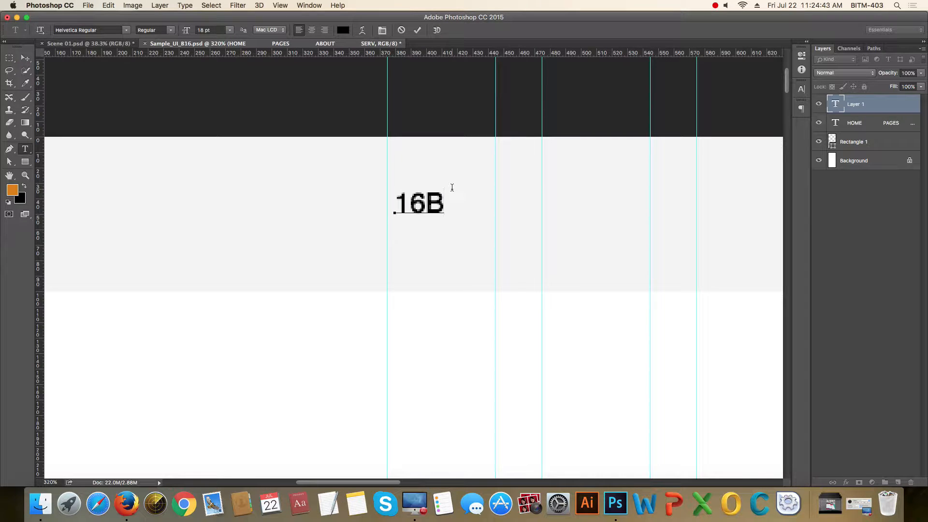
text(usiness)
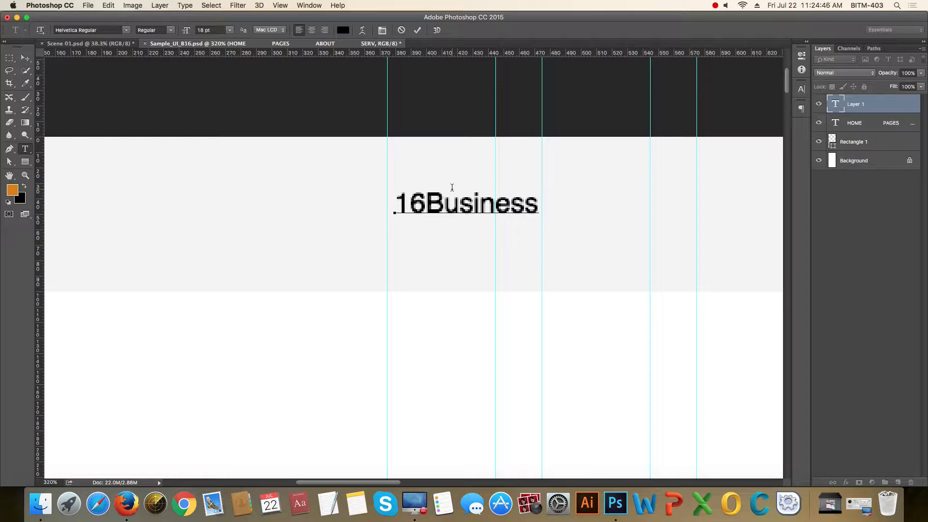
double_click(457, 219)
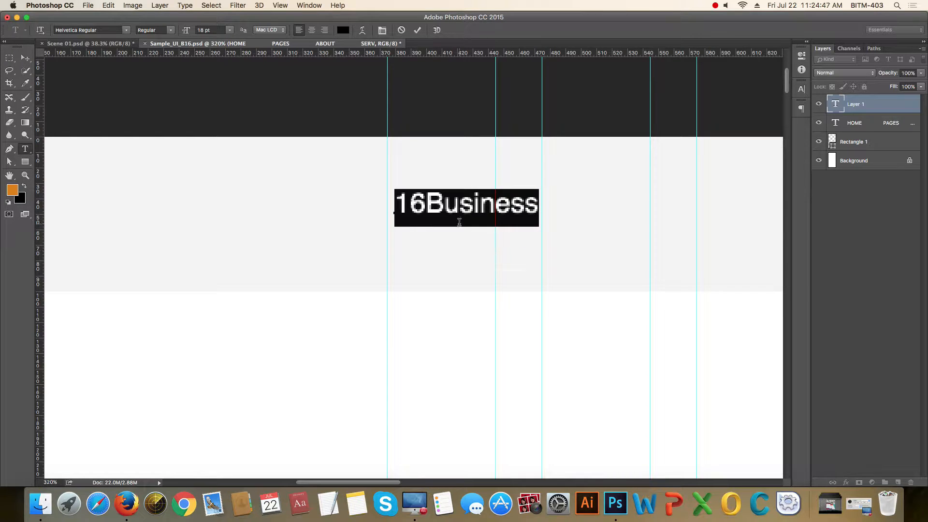
click(25, 59)
- Nudge the 16Business logo text so its left edge sits exactly on the leftmost column guide
scroll(493, 242, up, 5)
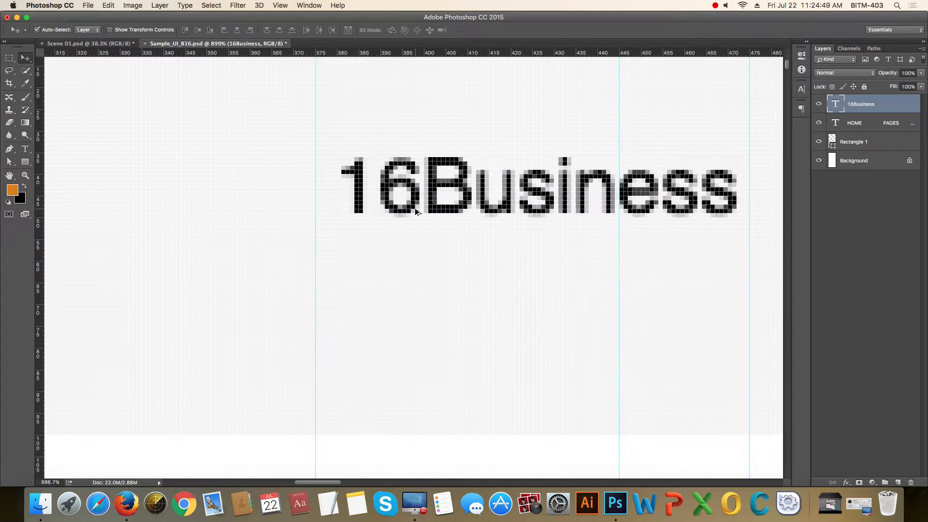
key(shift+Left)
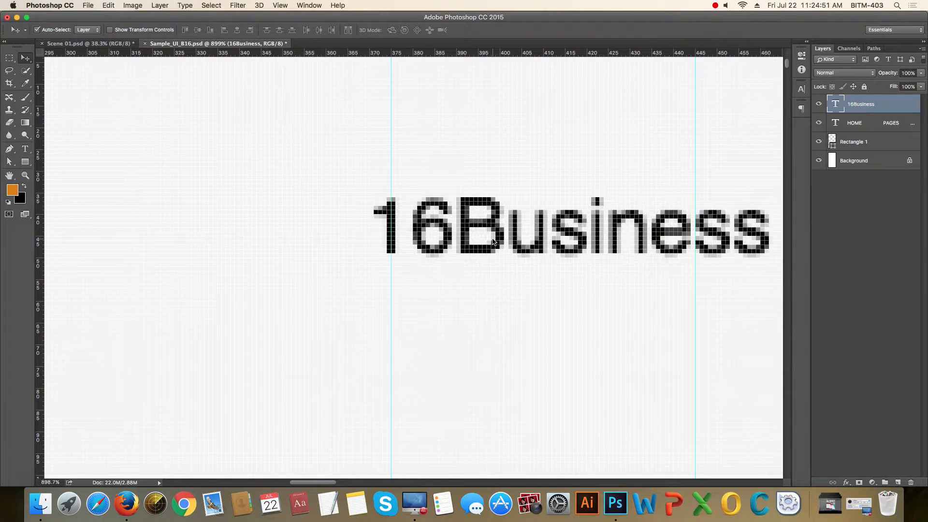
key(Right)
key(Right)
key(Right)
key(Right)
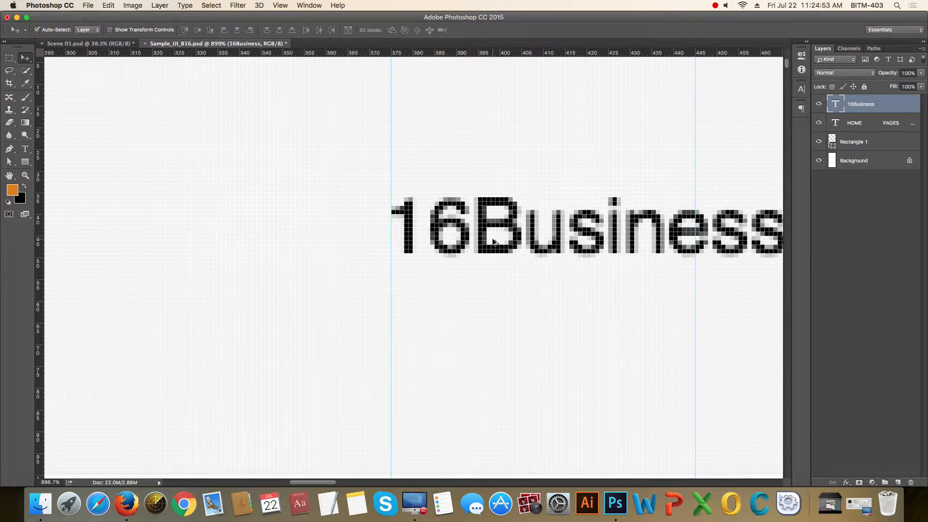
- Set the 16 in the logo text to the Bold font style
scroll(493, 241, down, 4)
key(t)
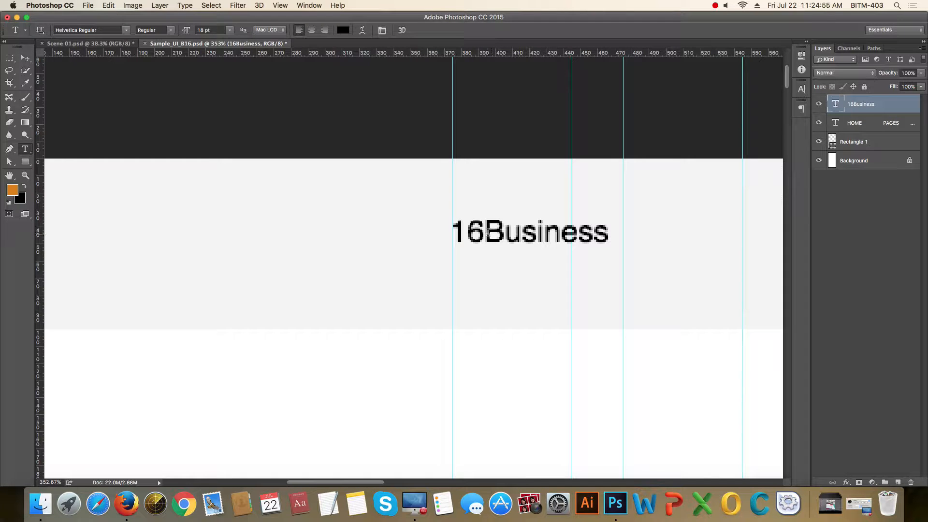
drag(486, 234, 446, 228)
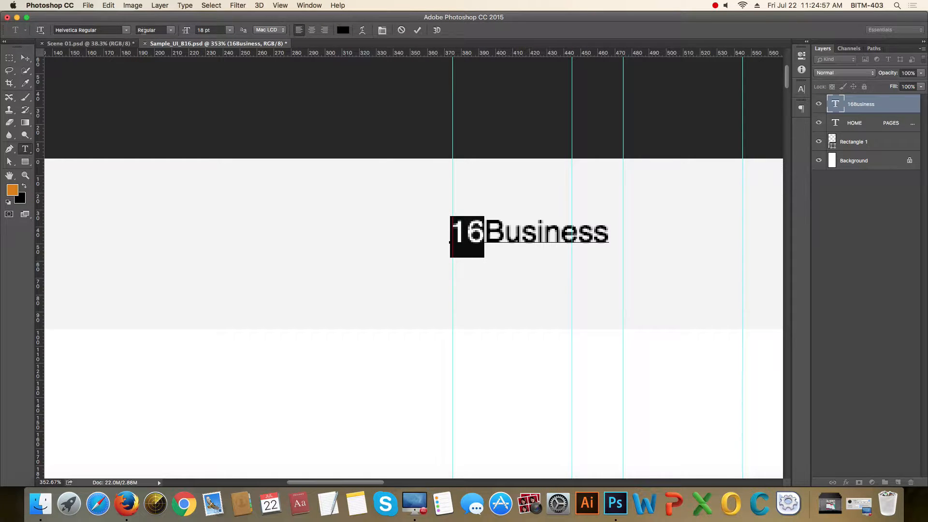
click(168, 31)
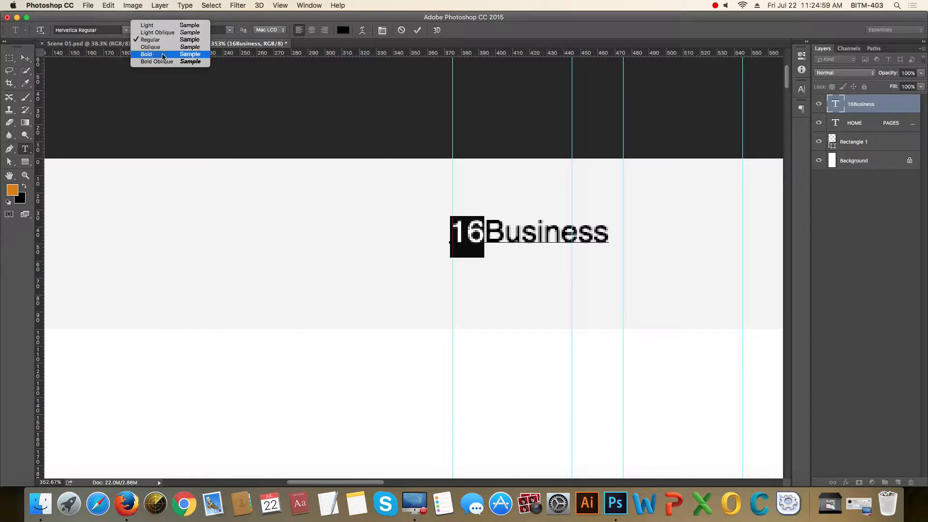
key(Escape)
- Set the word Business in the logo text to the Light font style
drag(487, 231, 632, 244)
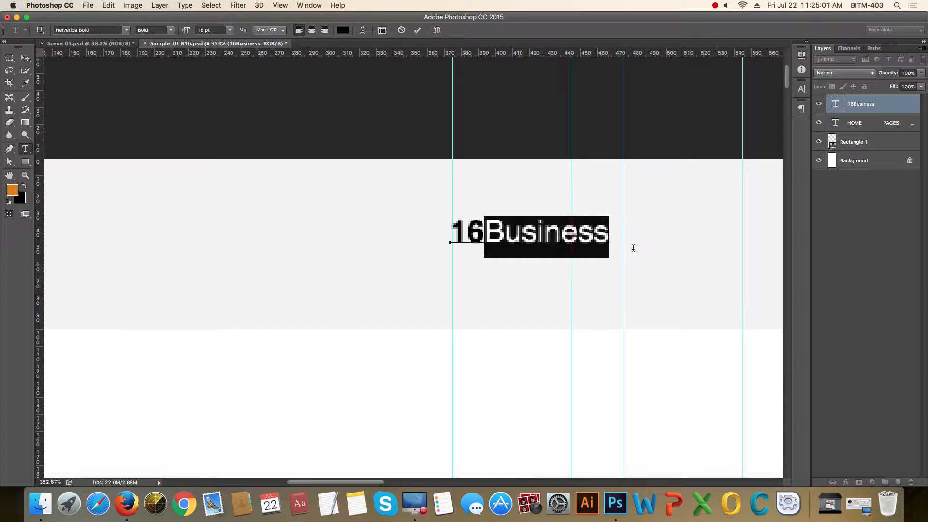
click(171, 32)
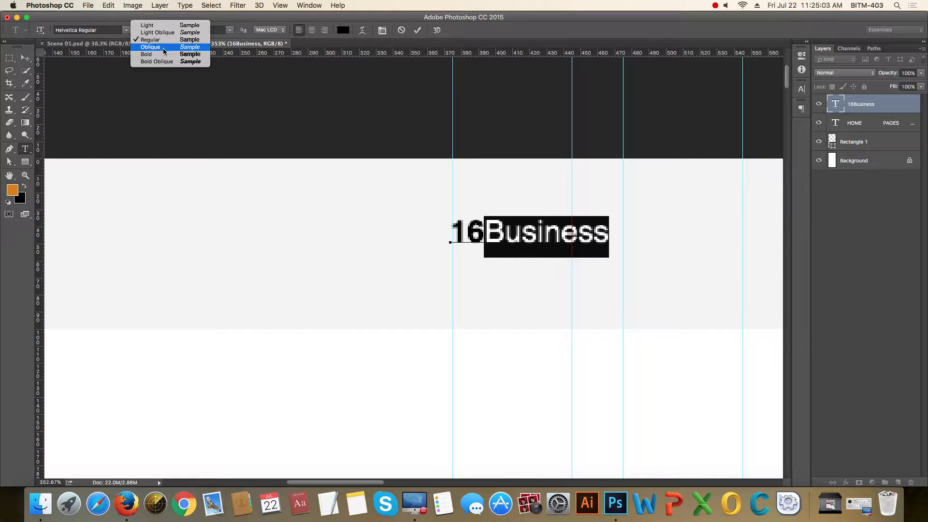
click(150, 25)
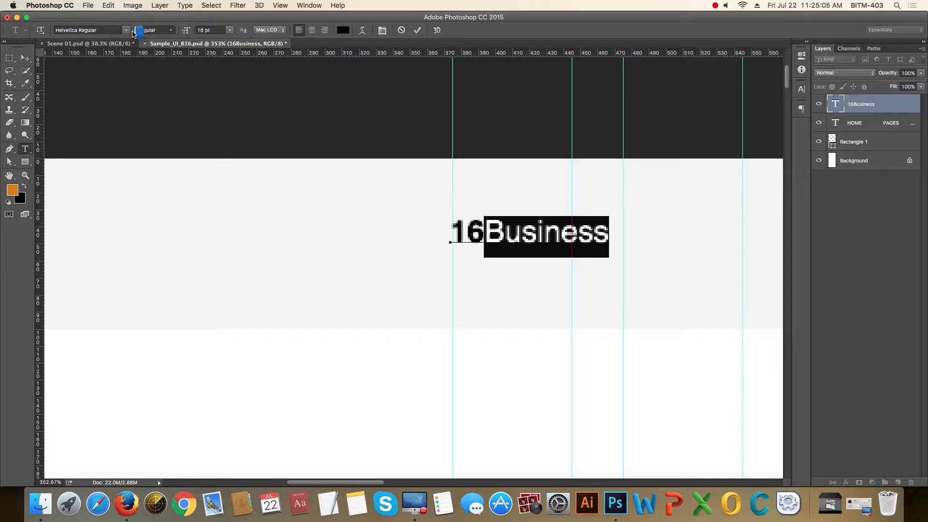
- Compare the Raleway font styles on the word Business in the logo and apply Raleway Light
click(104, 30)
text(rale)
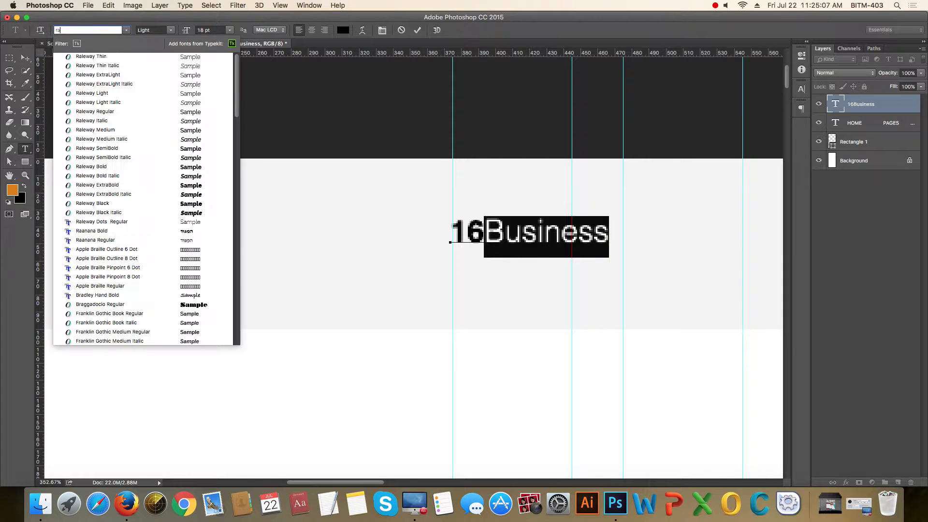
key(Down)
key(Down)
key(Down)
key(Down)
key(Down)
key(Down)
key(Down)
key(Down)
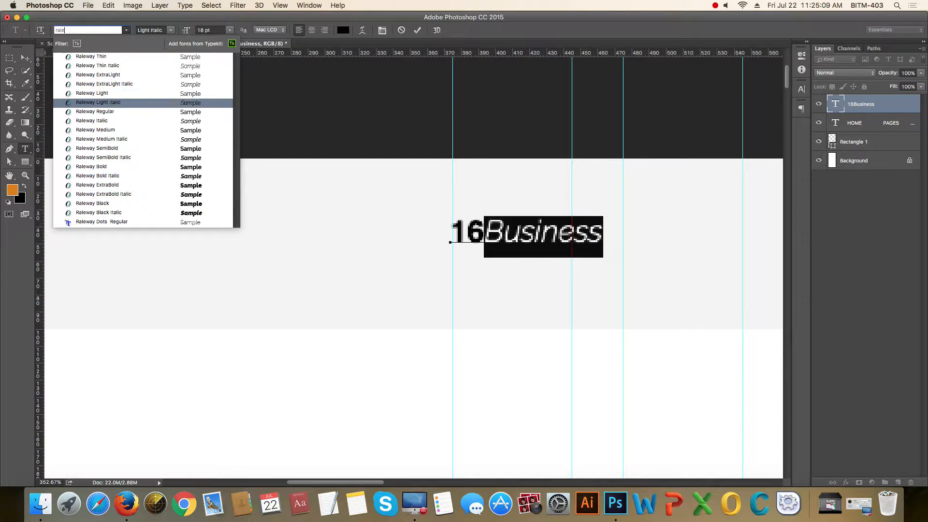
key(Down)
key(Down)
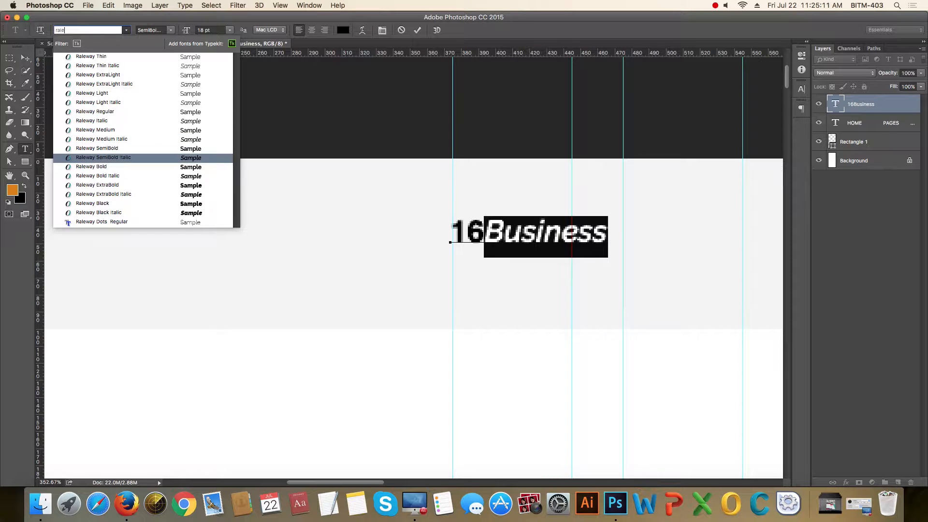
key(Up)
key(Up)
key(Up)
key(Up)
key(Up)
key(Up)
key(Up)
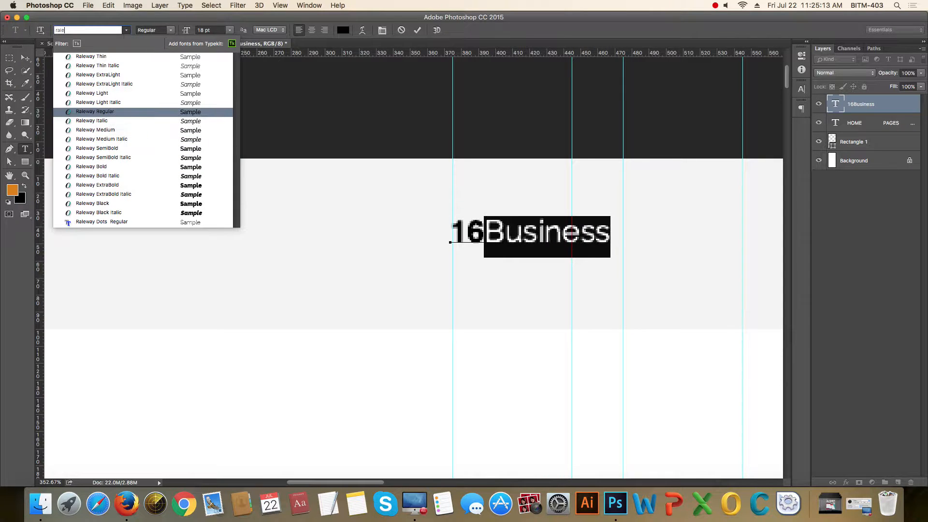
key(Return)
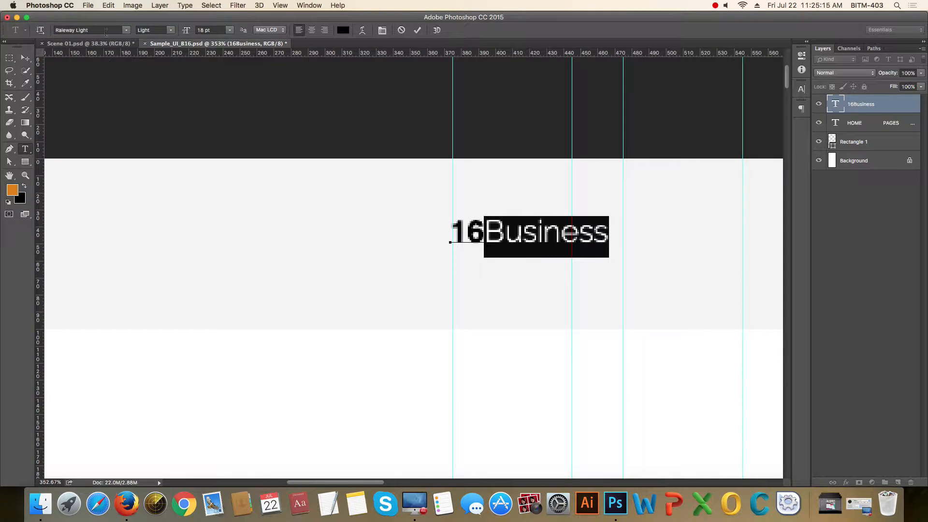
- Change the word Business in the logo text to Raleway Bold
click(483, 232)
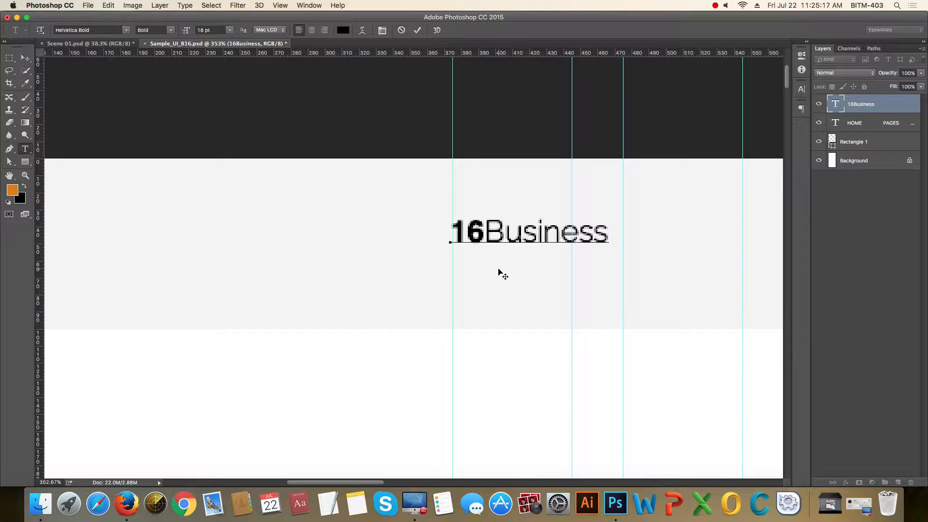
drag(486, 236, 662, 249)
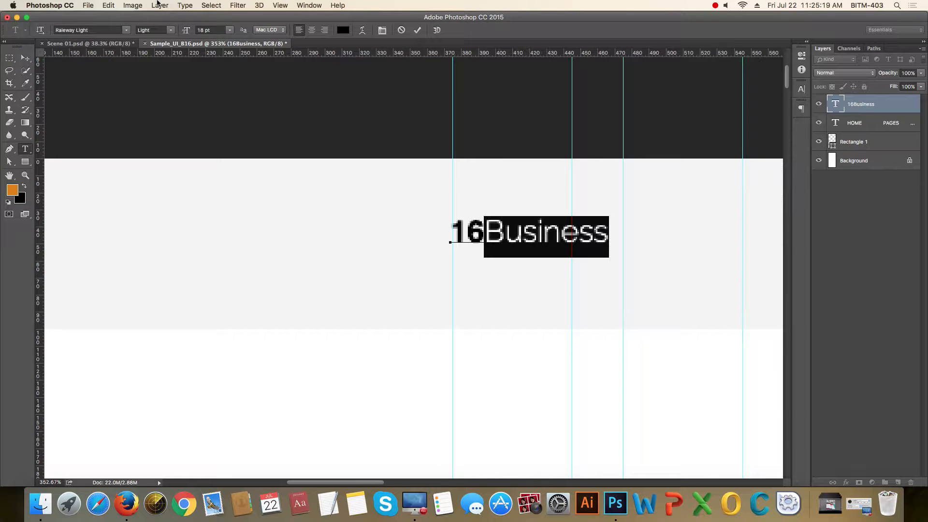
click(169, 31)
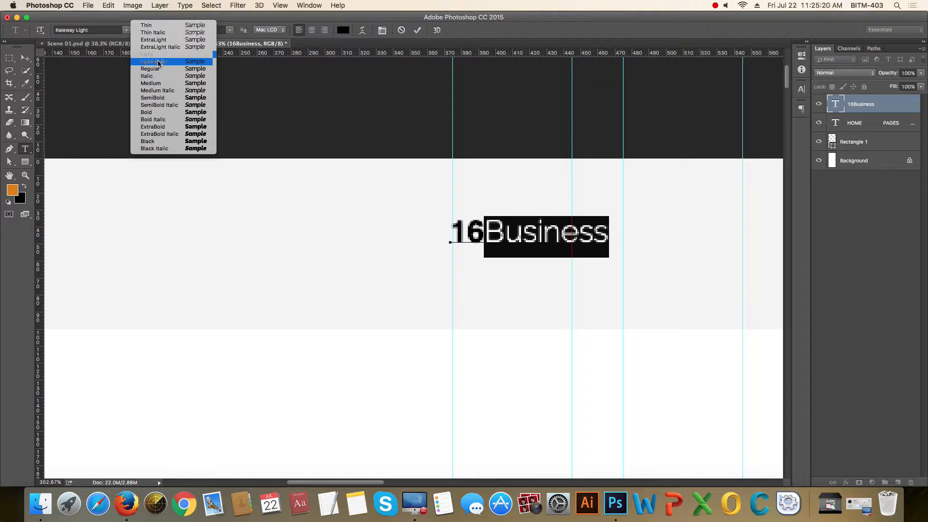
click(158, 113)
- Set the 16 in the logo text to the Raleway Regular font
drag(484, 235, 425, 220)
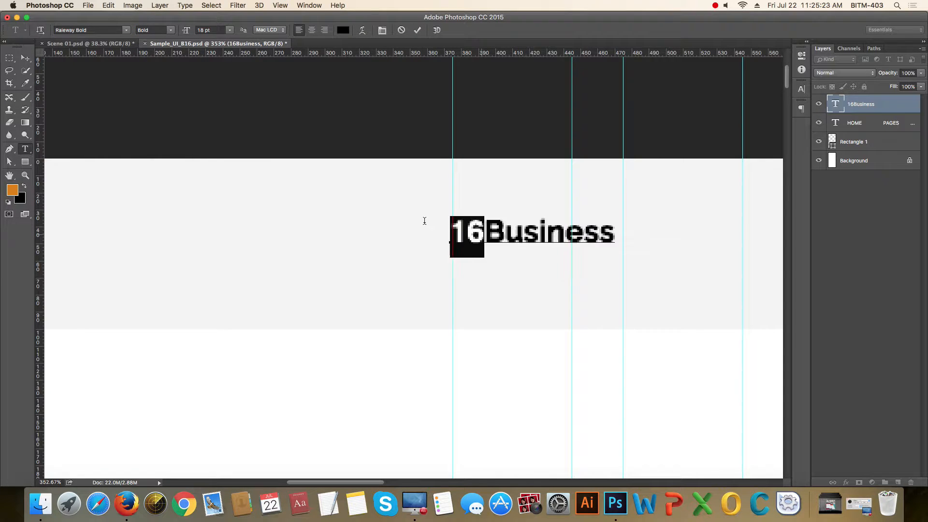
click(98, 30)
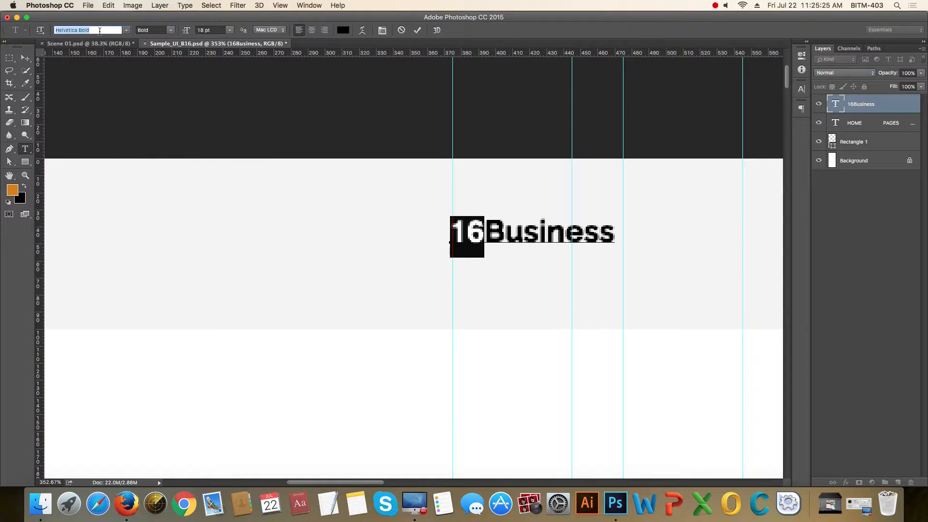
text(rale)
key(Down)
key(Down)
key(Down)
key(Down)
key(Down)
key(Down)
key(Down)
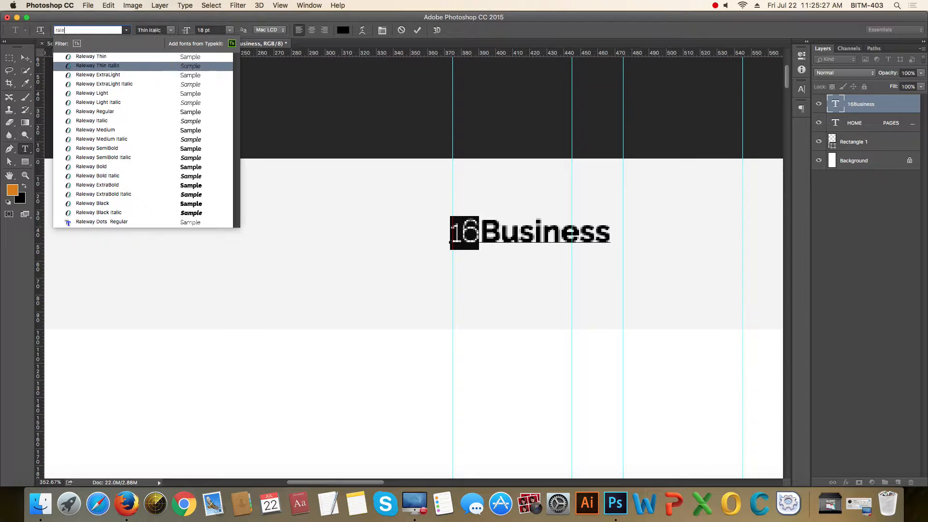
key(Down)
key(Down)
key(Down)
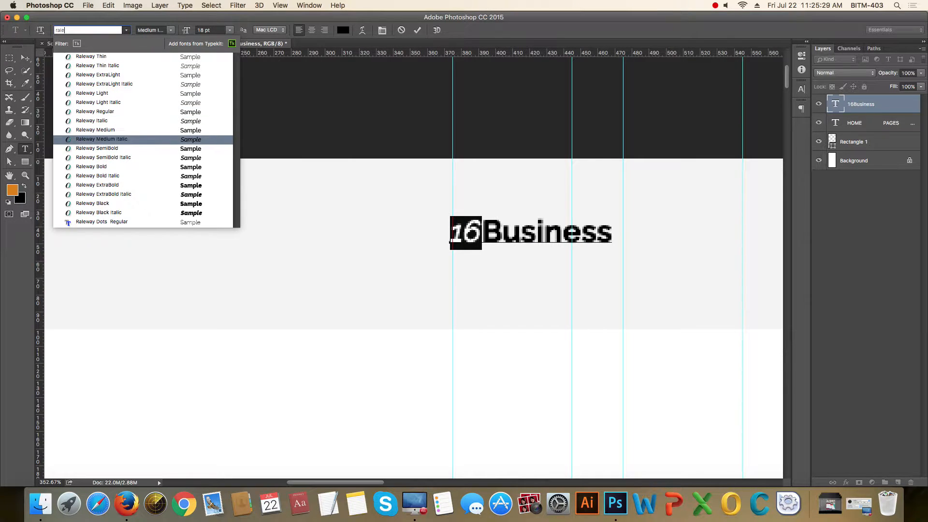
key(Up)
key(Up)
key(Up)
key(Return)
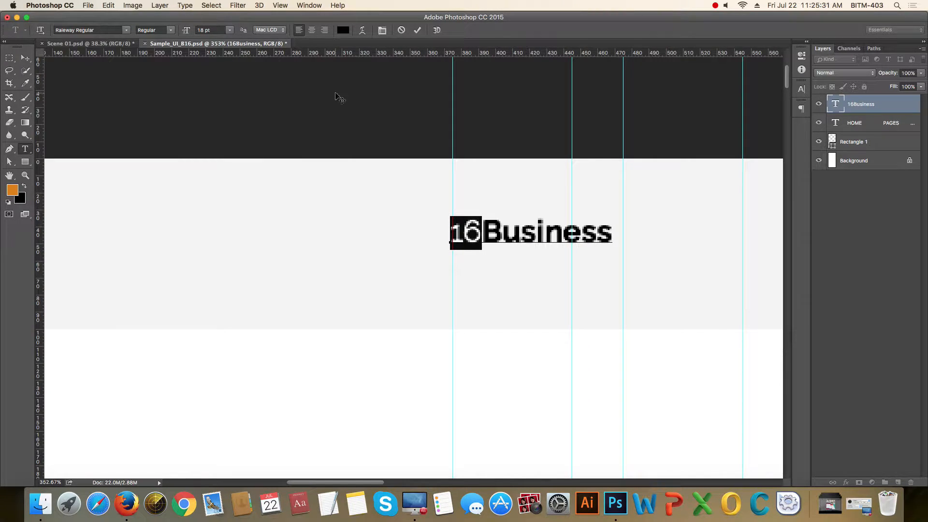
key(Right)
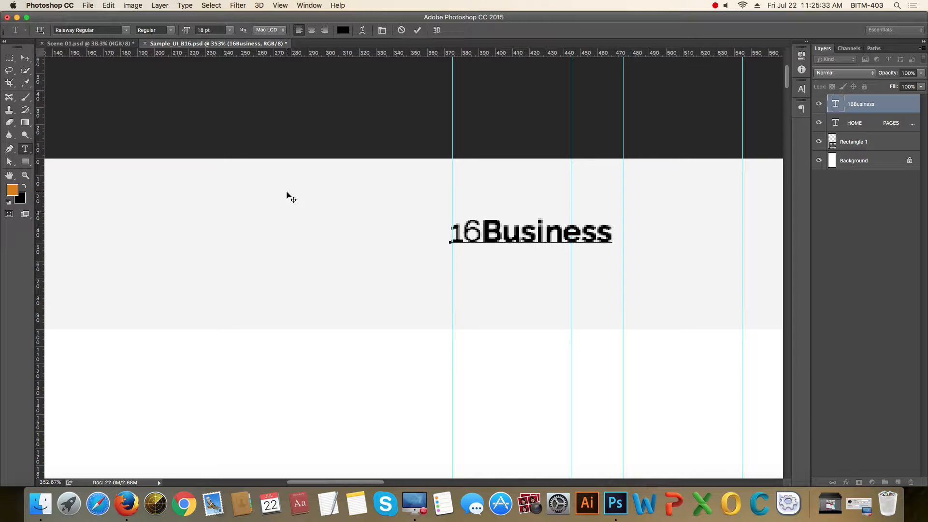
click(25, 58)
- Set the font size of the entire 16Business logo text to 30 pt
scroll(477, 300, down, 2)
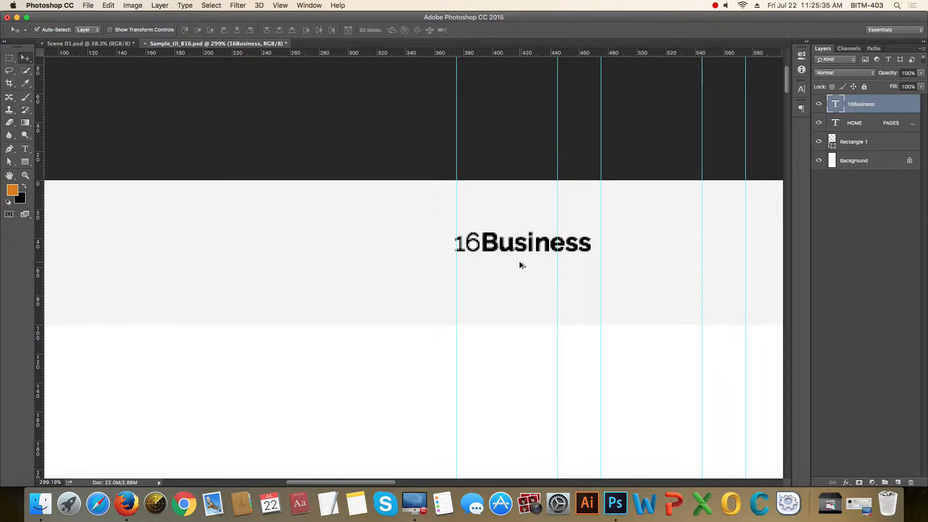
scroll(519, 261, down, 2)
drag(595, 259, 448, 242)
scroll(448, 242, down, 1)
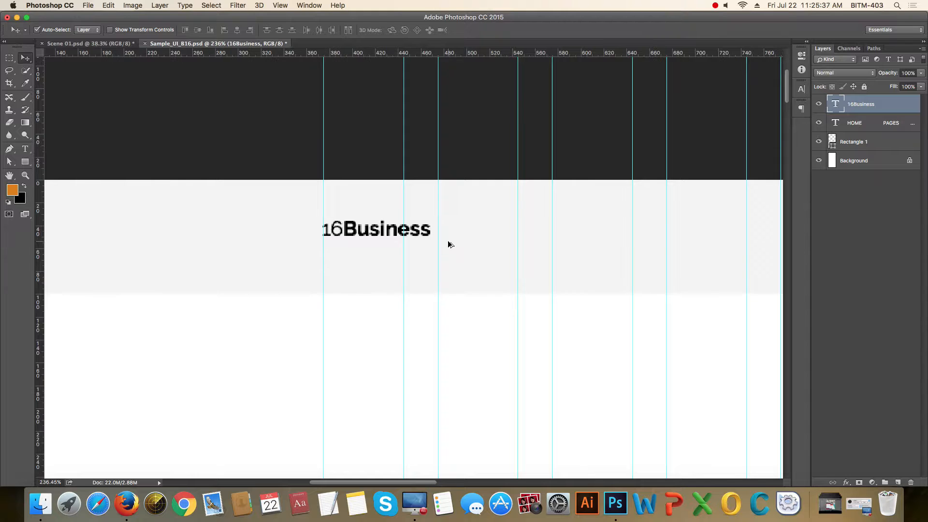
scroll(348, 229, up, 5)
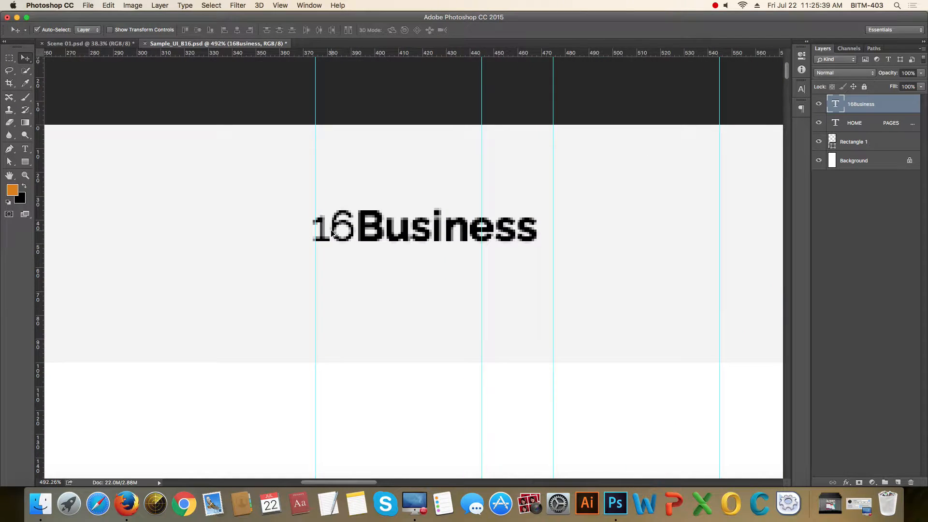
scroll(334, 233, down, 2)
scroll(334, 234, down, 2)
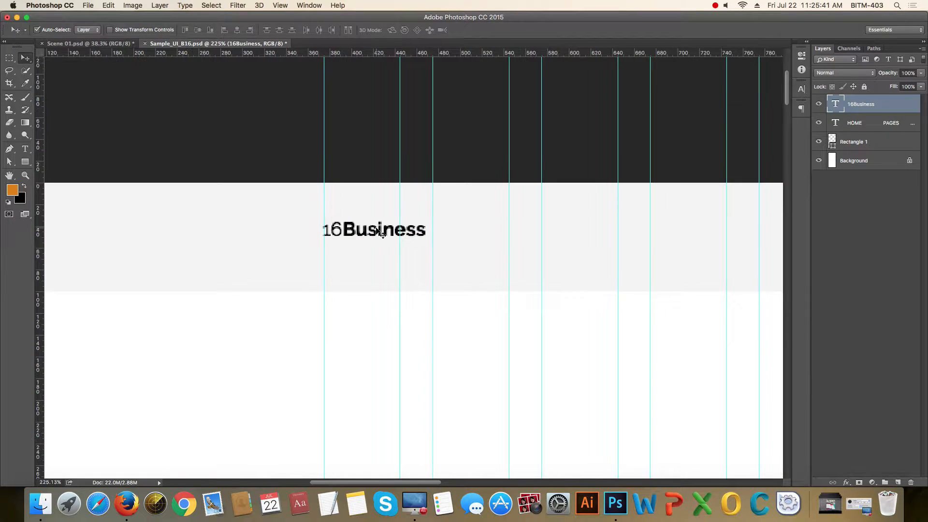
key(t)
click(377, 230)
key(super+a)
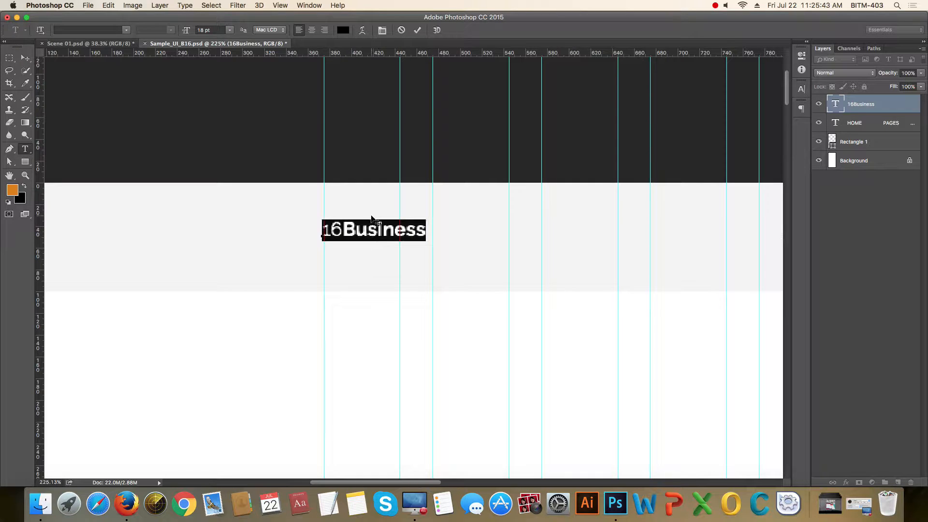
click(219, 31)
text(36)
key(Down)
key(Down)
key(Down)
key(Down)
key(Down)
key(Down)
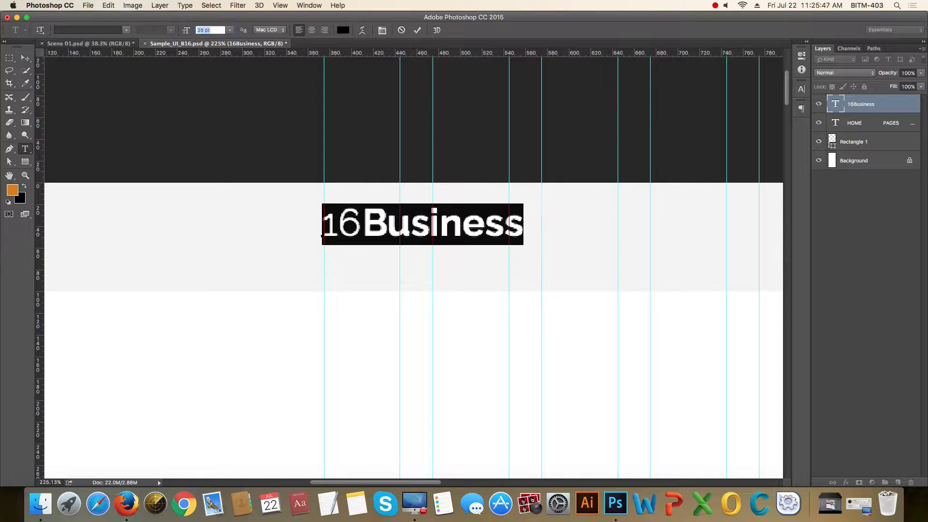
key(Return)
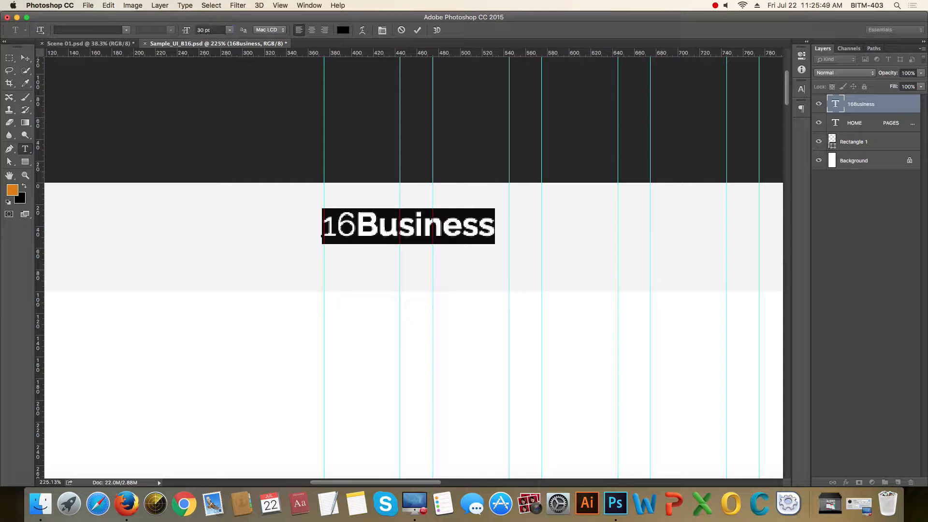
- Align the vertical center of the 16Business logo with the Rectangle 1 header bar
click(25, 58)
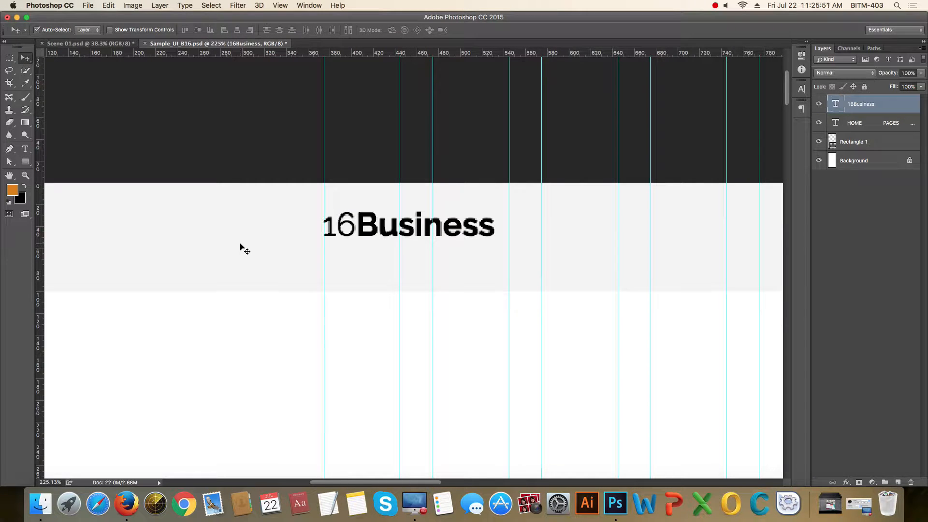
shift+click(219, 232)
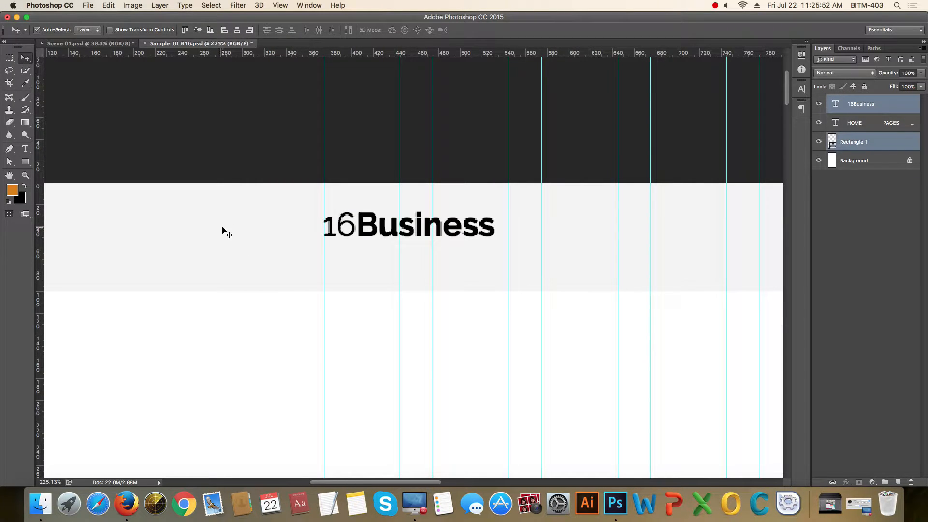
click(198, 31)
- Hide the guides to view the header's logo and navigation menu without them
scroll(398, 203, down, 2)
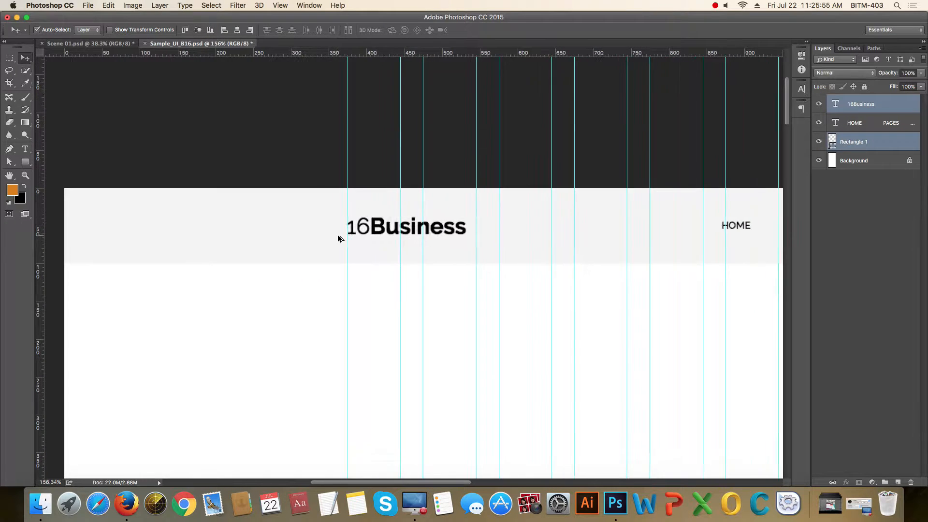
scroll(338, 233, up, 5)
scroll(373, 219, down, 8)
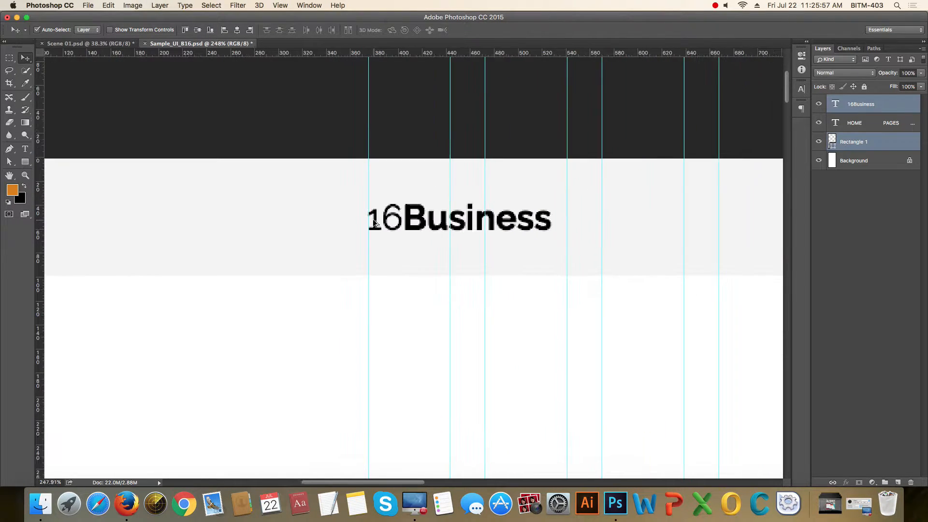
scroll(375, 222, right, 5)
scroll(411, 213, down, 2)
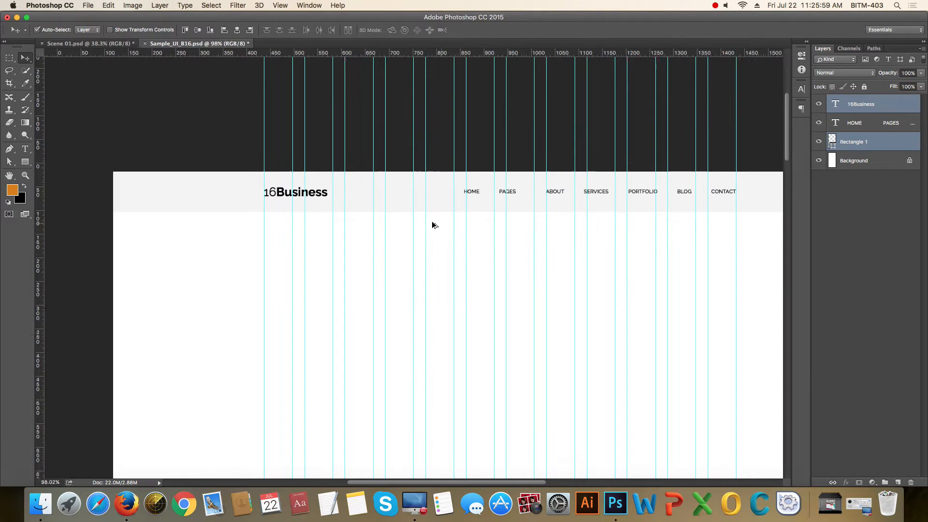
scroll(434, 224, right, 4)
scroll(416, 209, down, 1)
scroll(421, 211, right, 1)
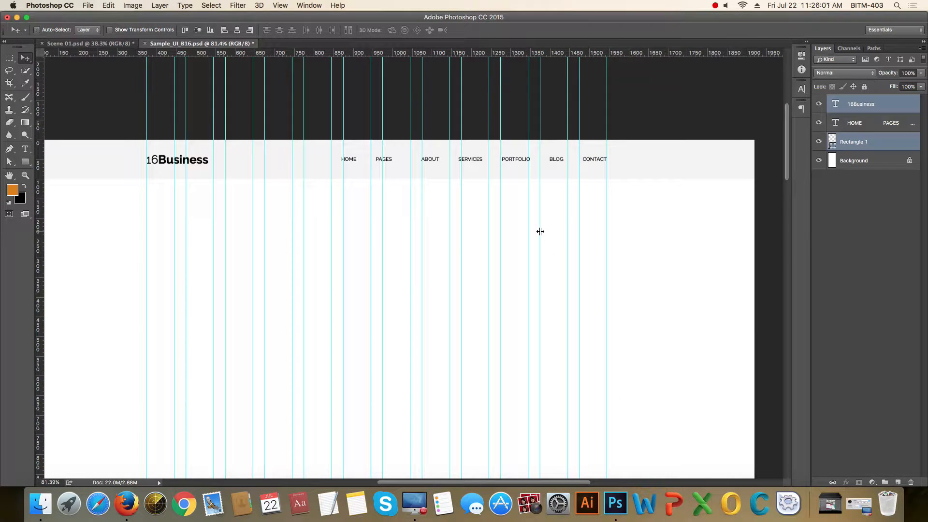
key(super+semicolon)
- Enlarge the 16Business logo text to a font size of 36 pt
scroll(174, 169, up, 5)
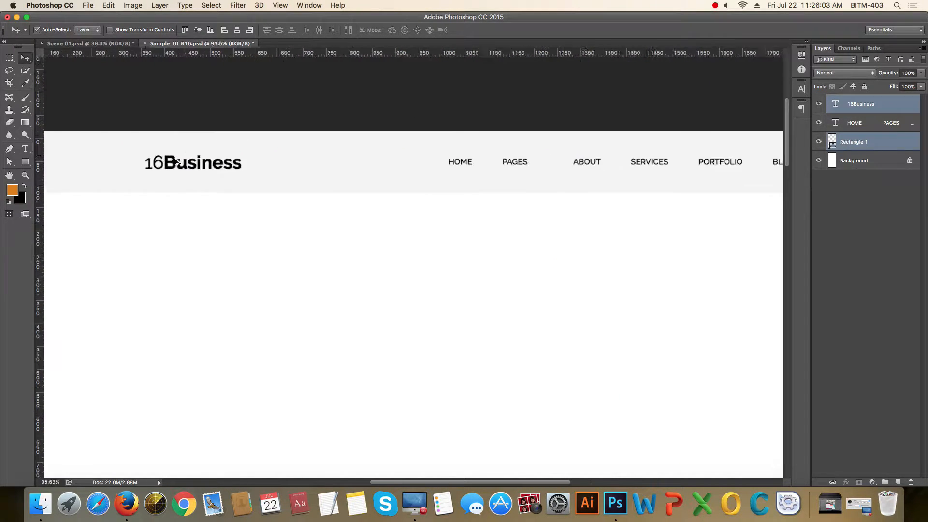
scroll(175, 170, up, 1)
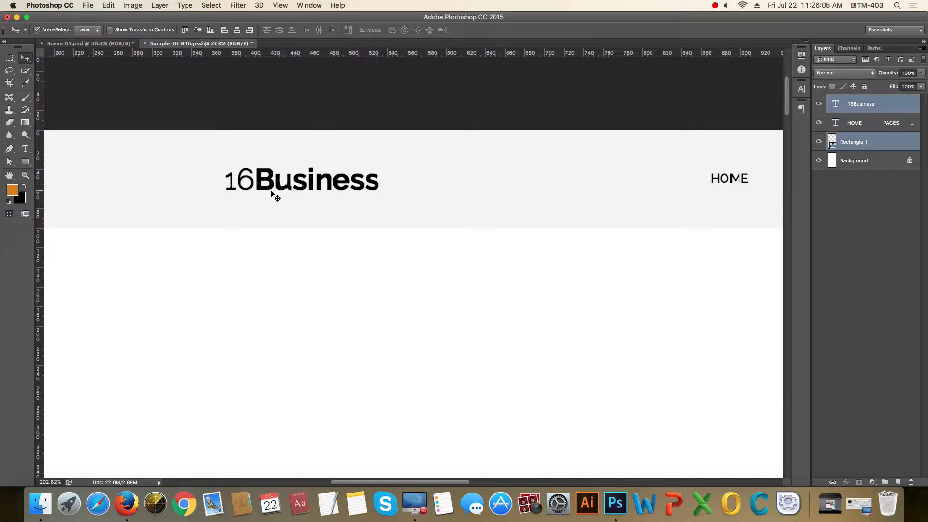
key(t)
click(211, 31)
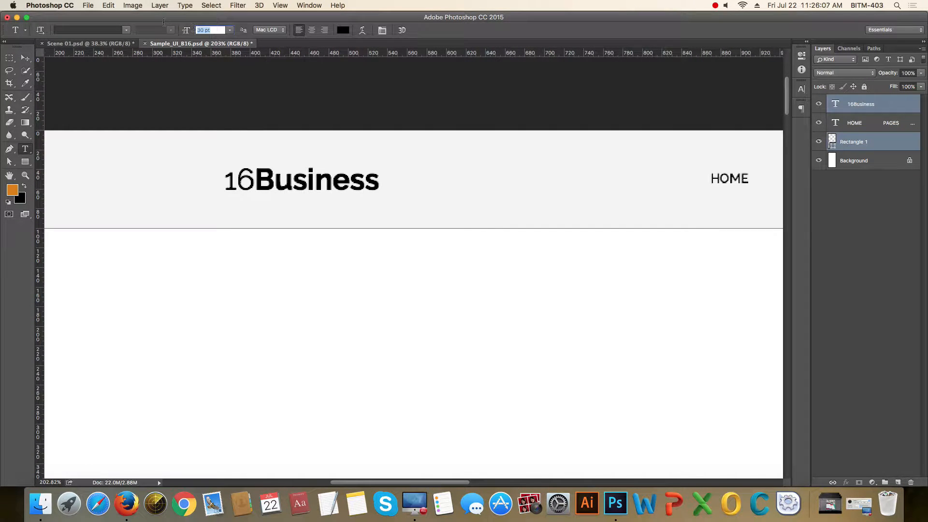
text(36)
key(Return)
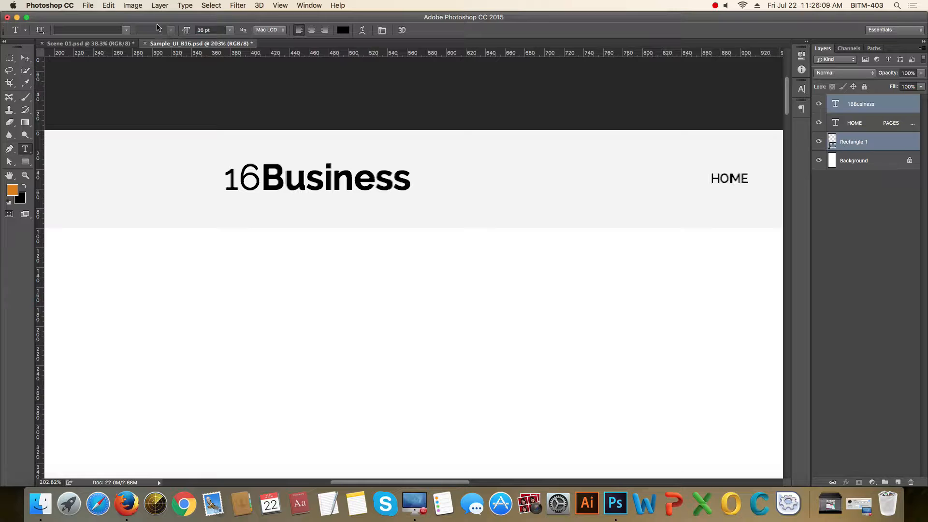
- Center the enlarged 16Business logo vertically on the Rectangle 1 header bar and deselect all layers
click(25, 58)
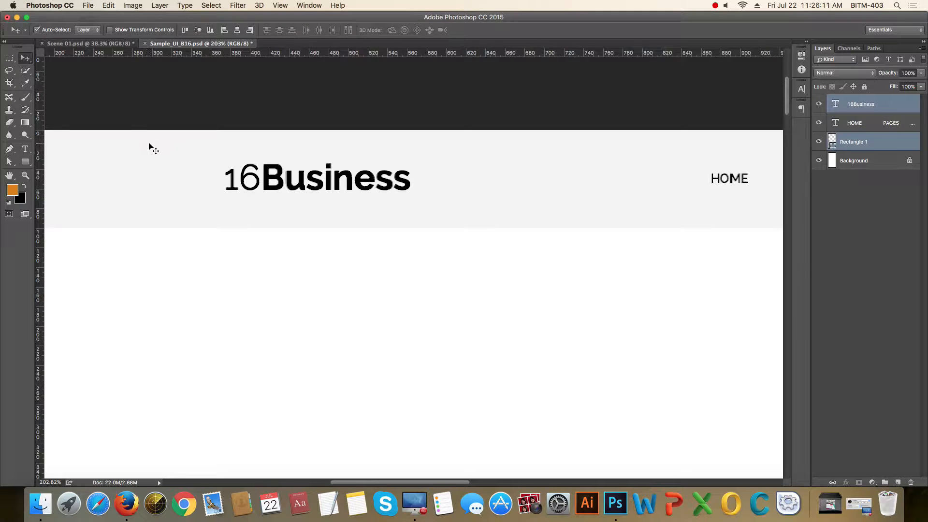
shift+click(139, 163)
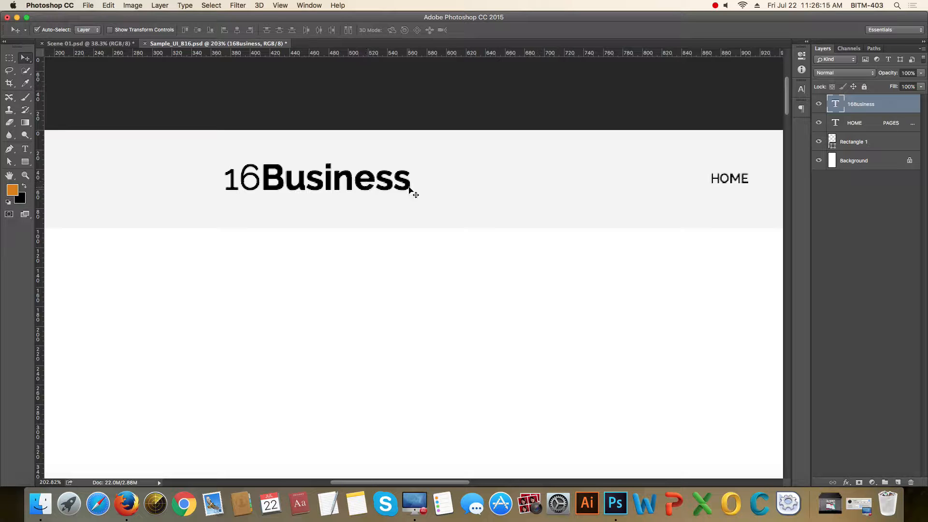
shift+click(446, 194)
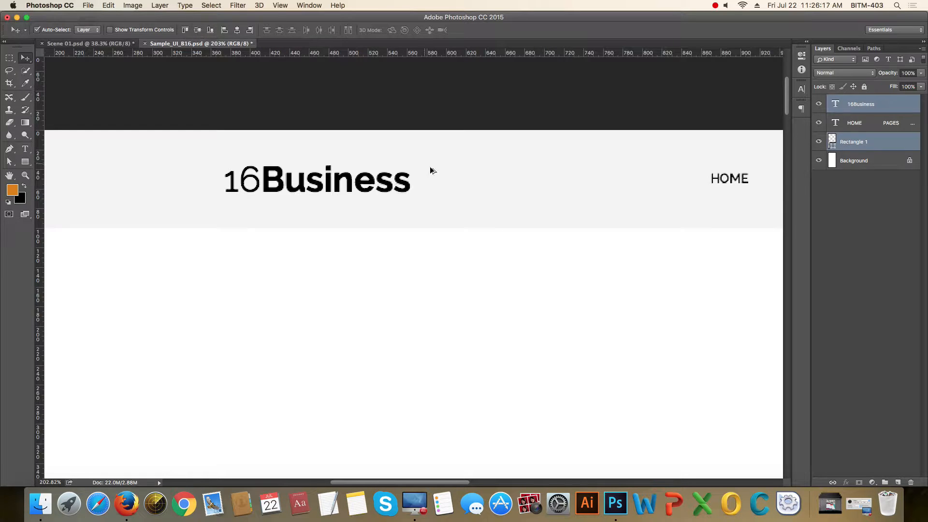
scroll(433, 174, down, 5)
drag(596, 205, 465, 174)
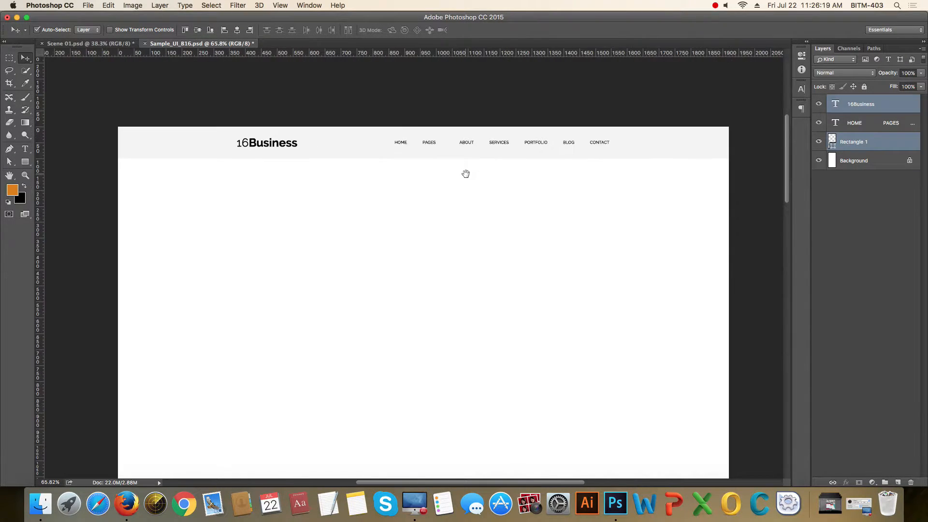
click(871, 214)
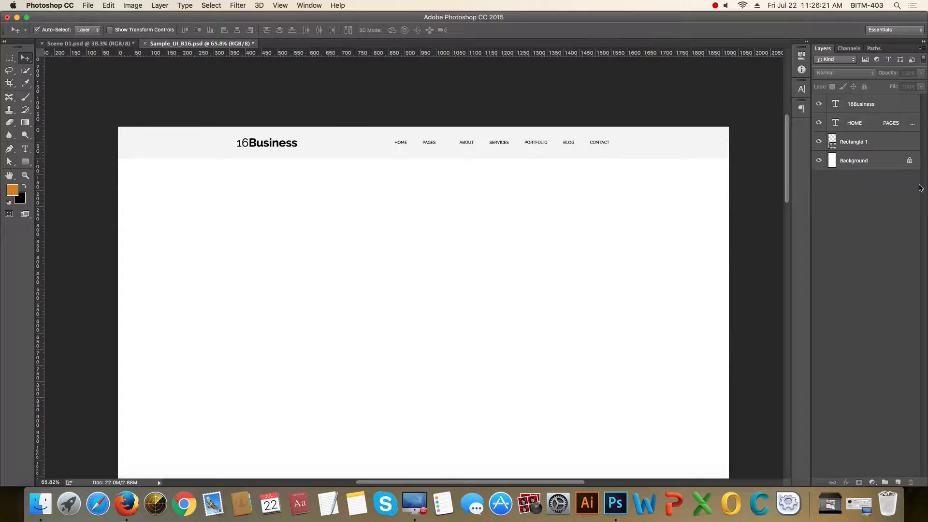
- Set the opacity of the navigation menu text layer to 87%
scroll(601, 141, up, 3)
click(600, 146)
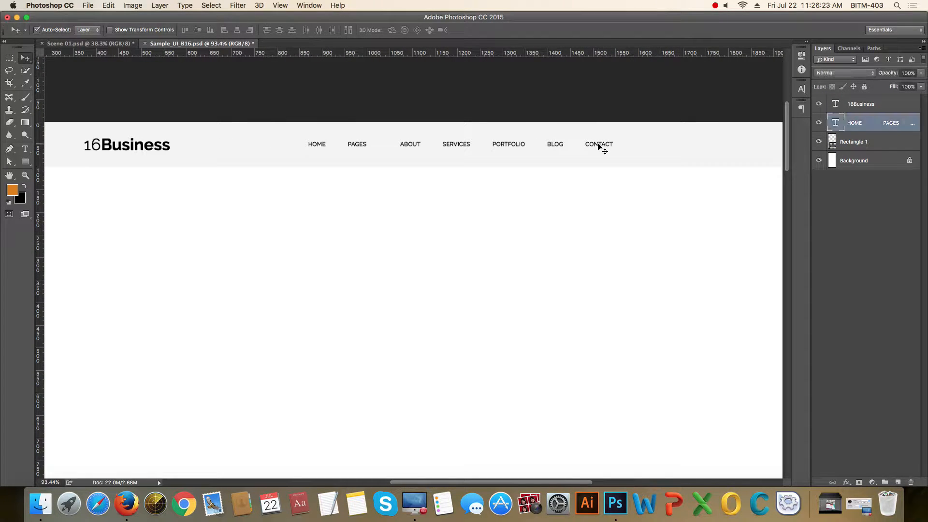
key(8)
key(7)
scroll(599, 146, down, 3)
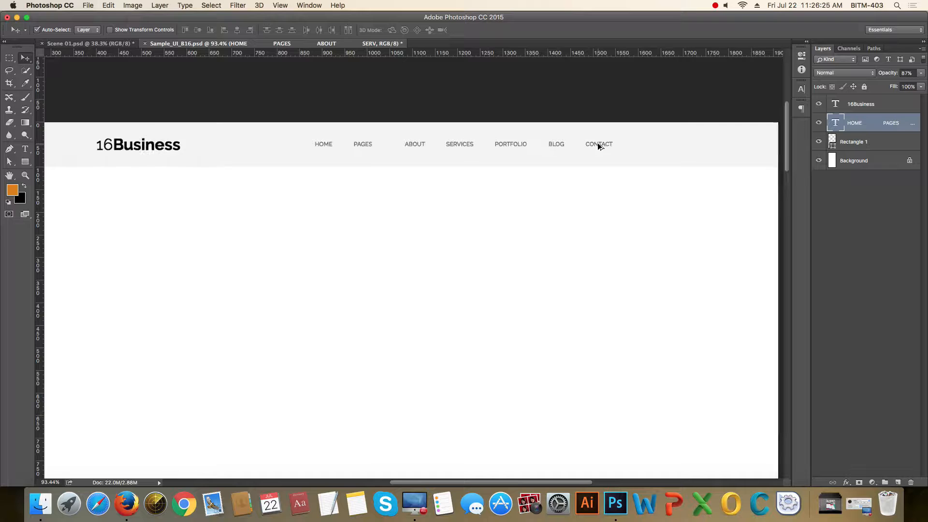
scroll(512, 150, up, 4)
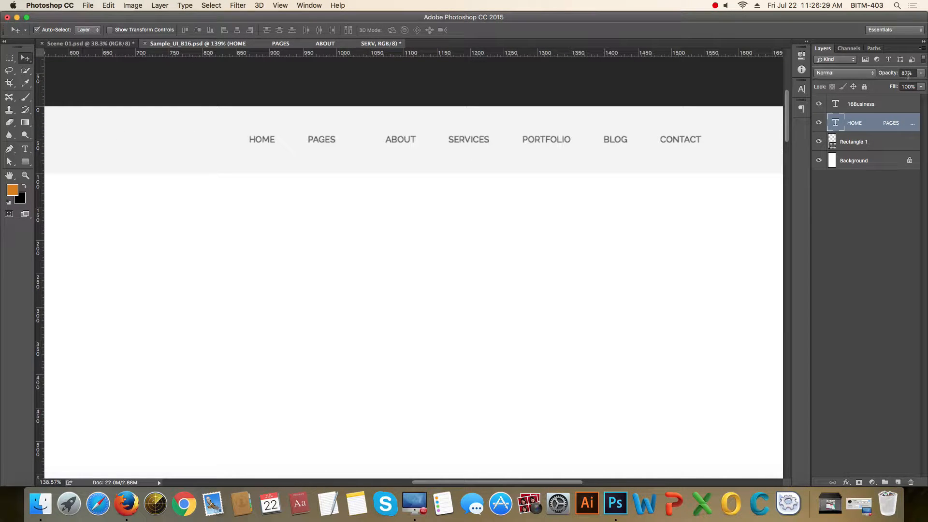
scroll(549, 197, down, 4)
- Set the opacity of the 16Business logo layer to 87%
drag(138, 160, 345, 193)
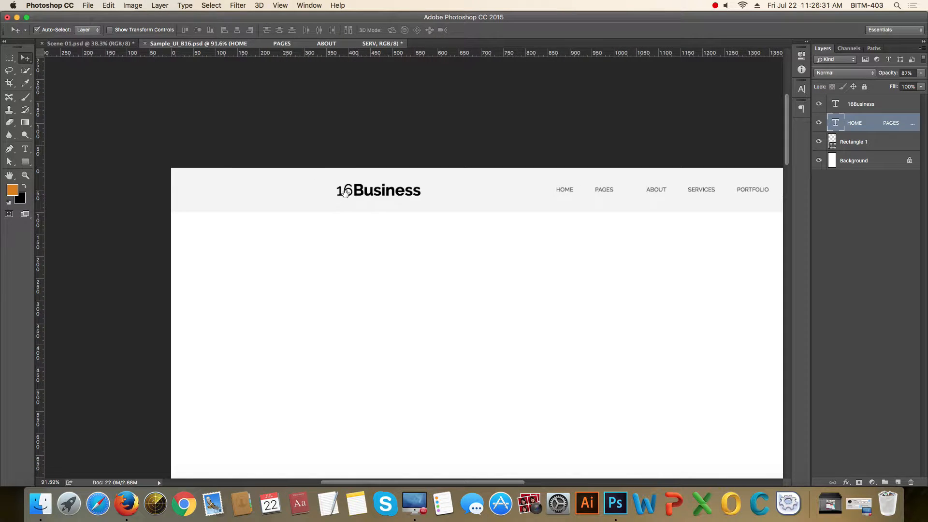
scroll(359, 200, up, 5)
click(385, 187)
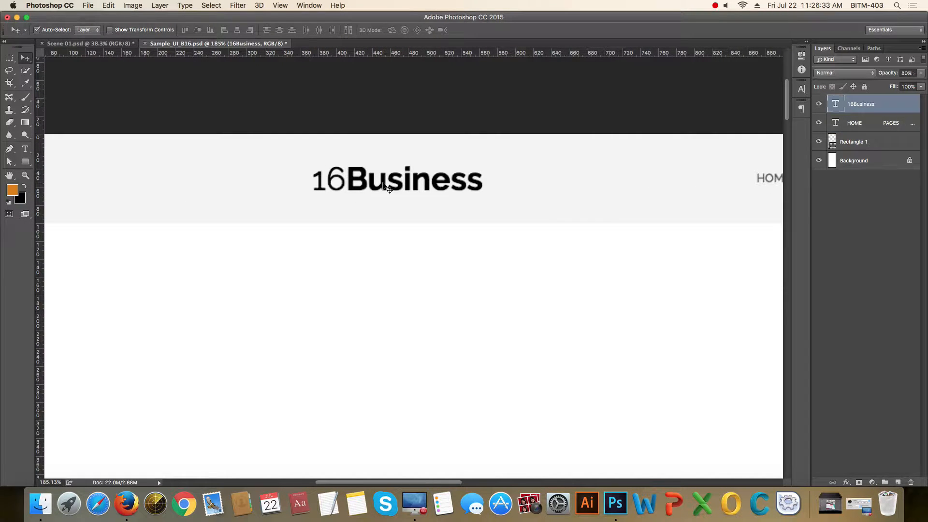
scroll(382, 182, down, 6)
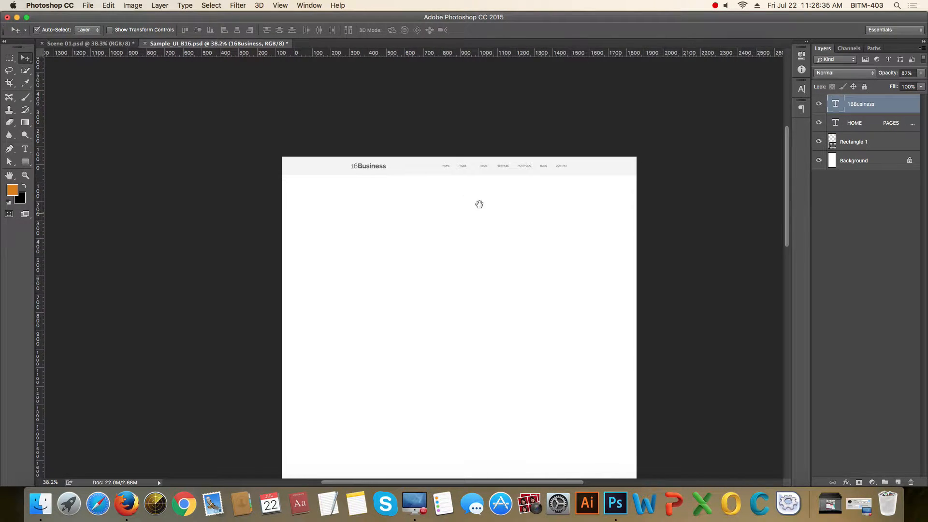
drag(484, 207, 479, 204)
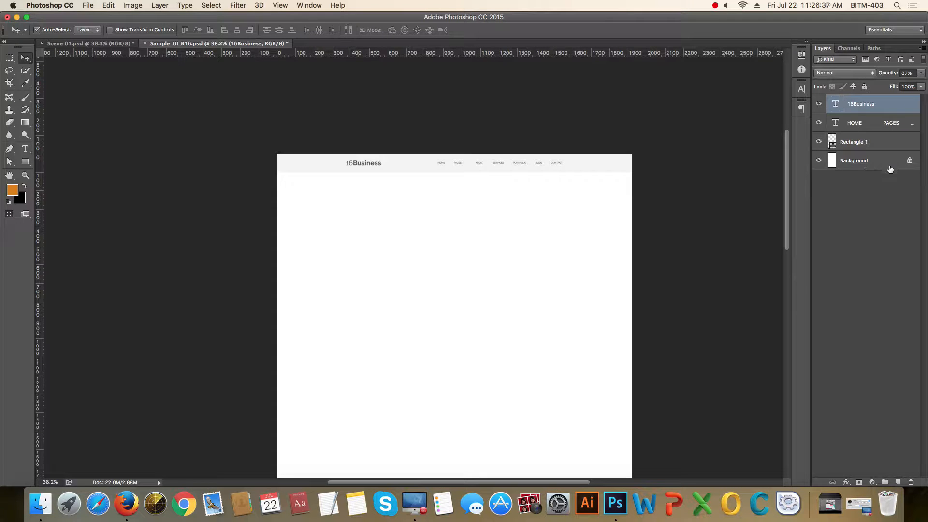
- Show the column guides and check the alignment of the header's logo and navigation menu against them
scroll(497, 205, up, 3)
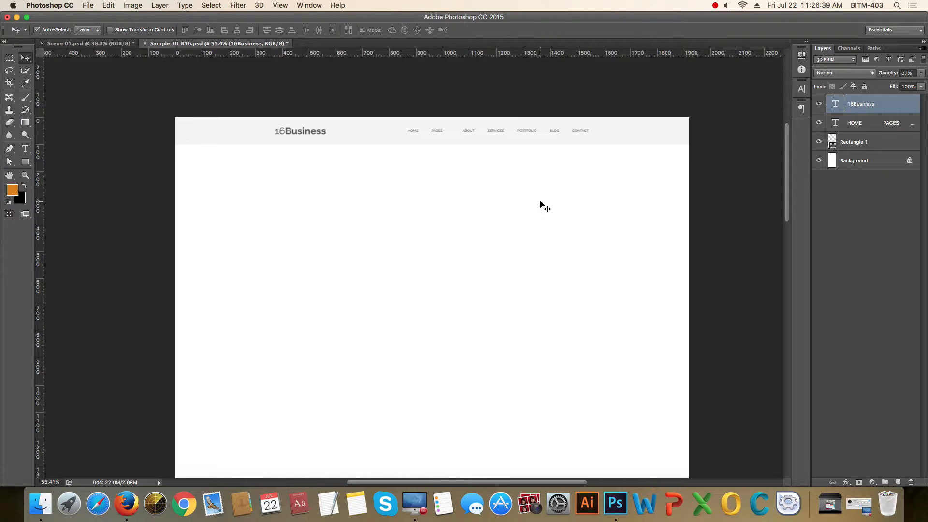
key(super)
key(super+semicolon)
scroll(511, 172, up, 3)
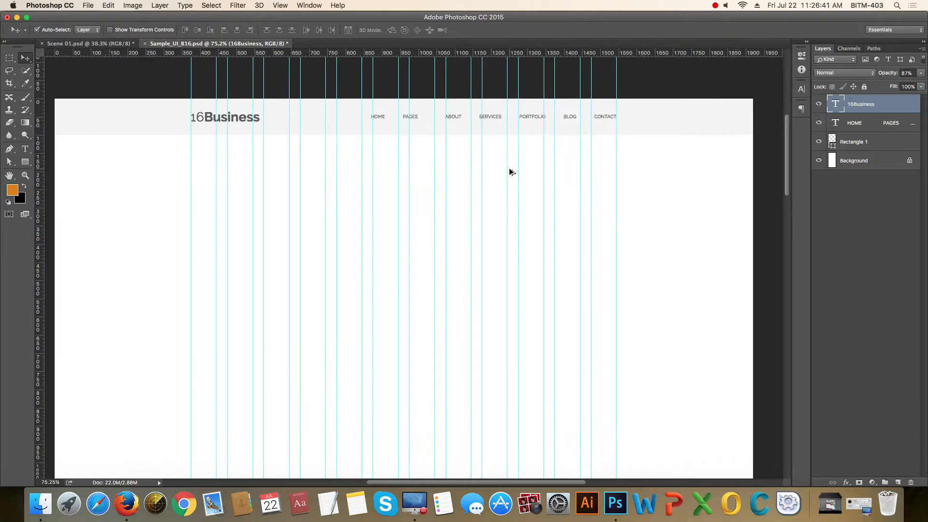
drag(647, 185, 663, 178)
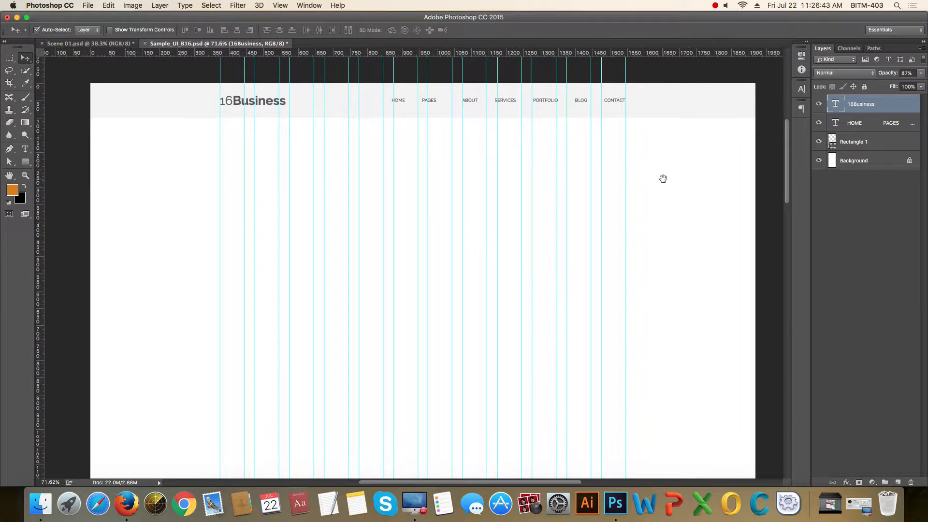
- Group the 16Business logo, the navigation menu text and the Rectangle 1 header bar layers together
click(880, 123)
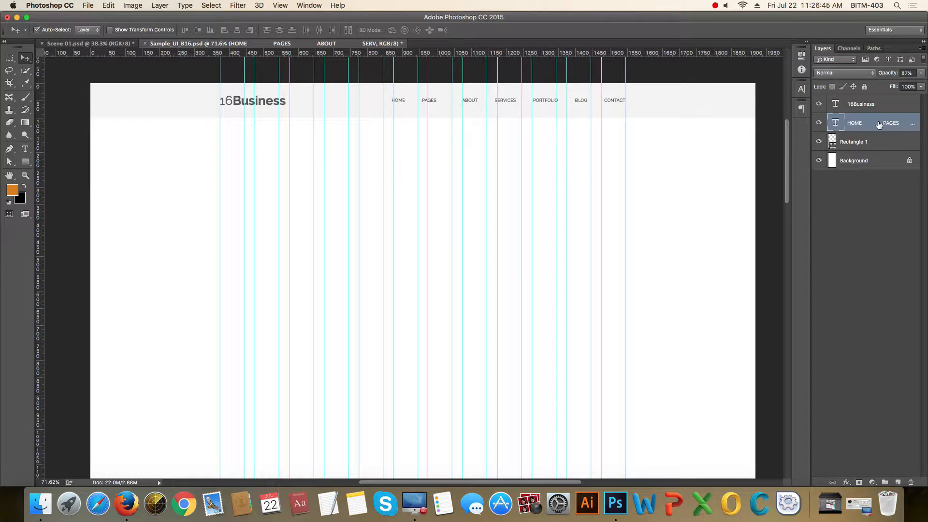
click(872, 107)
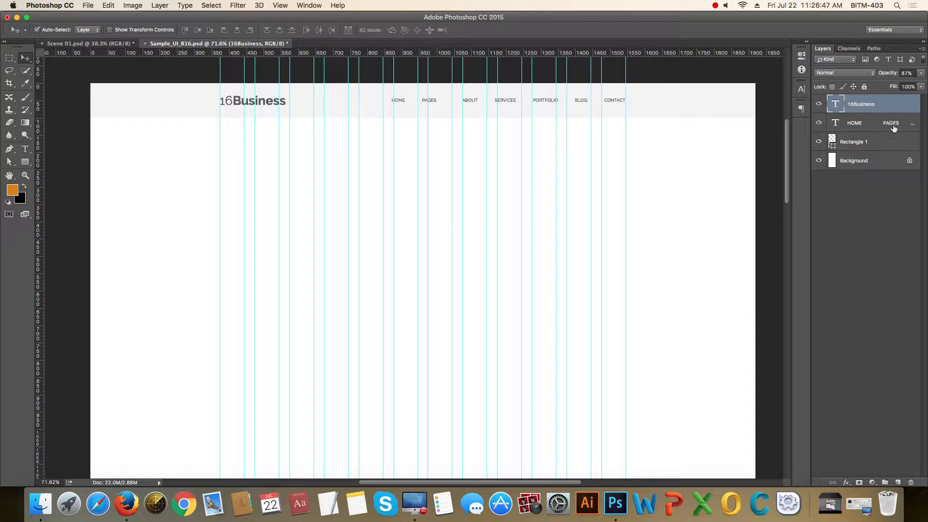
shift+click(880, 141)
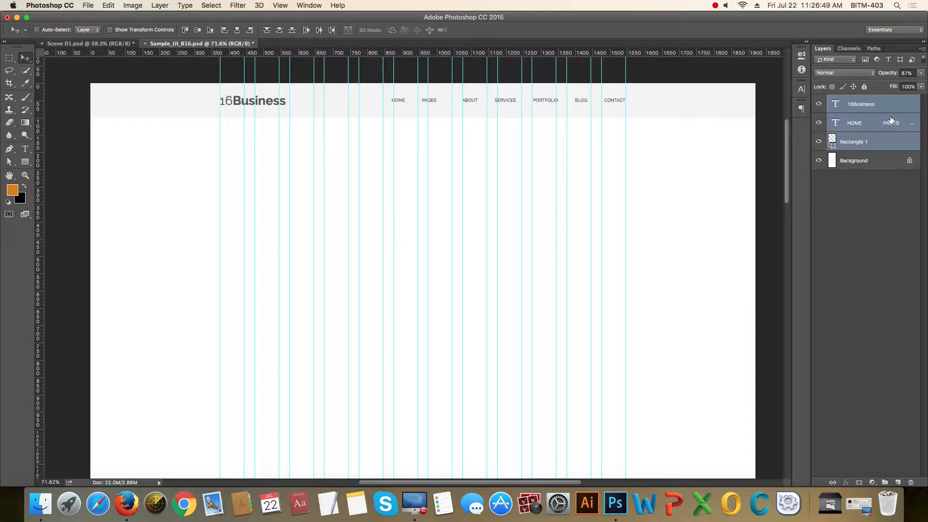
key(super+g)
- Toggle the new group's visibility off and on to check that it contains the complete header
click(819, 100)
click(819, 100)
click(820, 100)
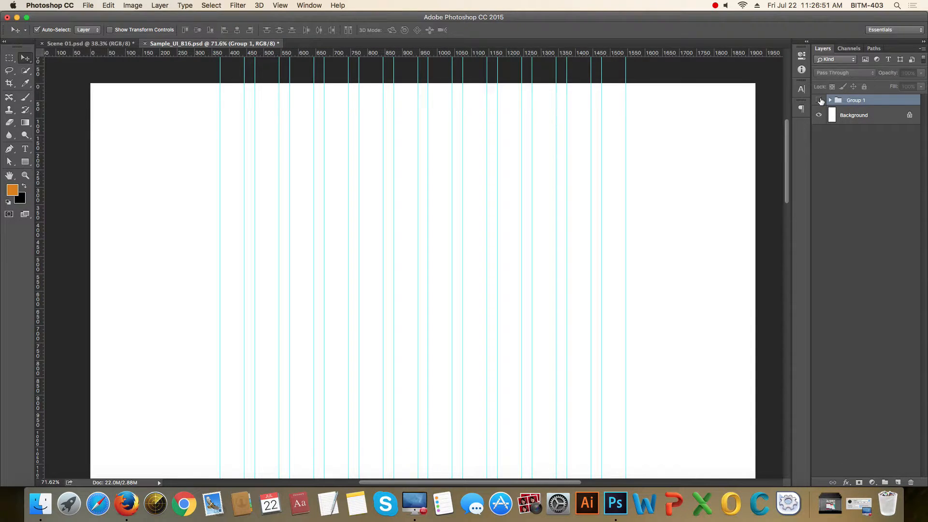
click(819, 100)
click(820, 100)
click(820, 100)
click(819, 100)
click(819, 100)
- Rename the group as Header and deselect all layers
double_click(854, 100)
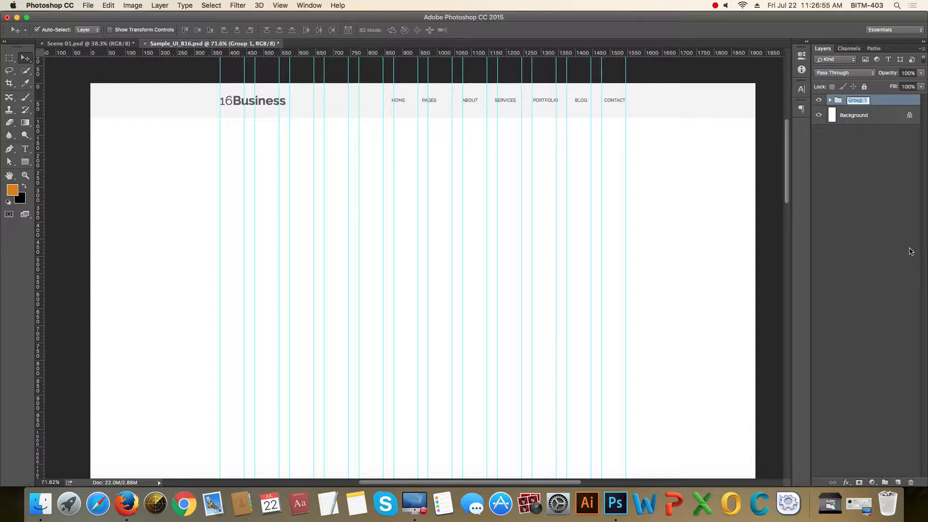
text(Header)
key(Return)
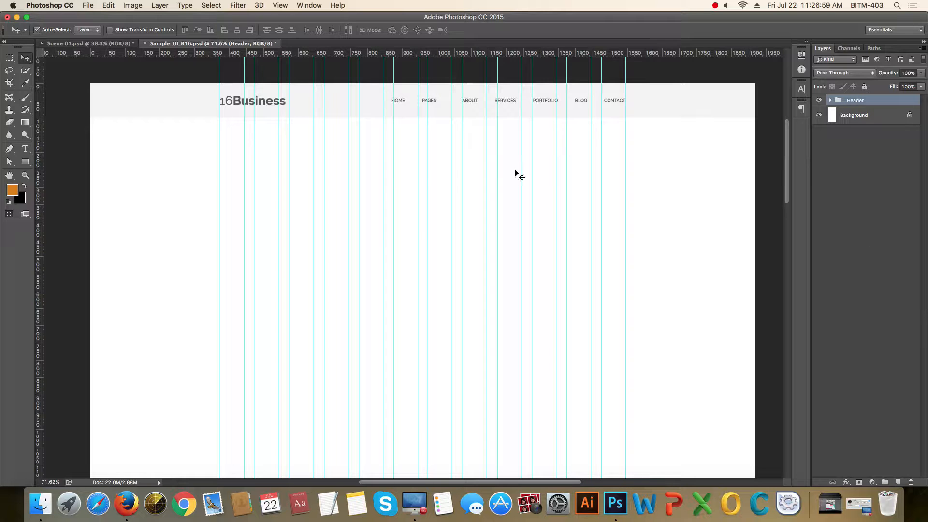
scroll(425, 169, down, 5)
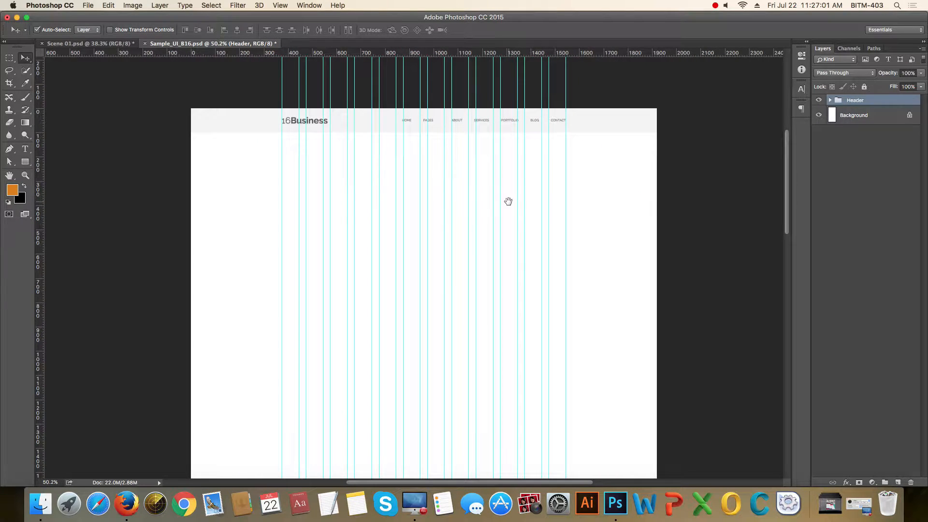
drag(508, 201, 503, 183)
click(757, 160)
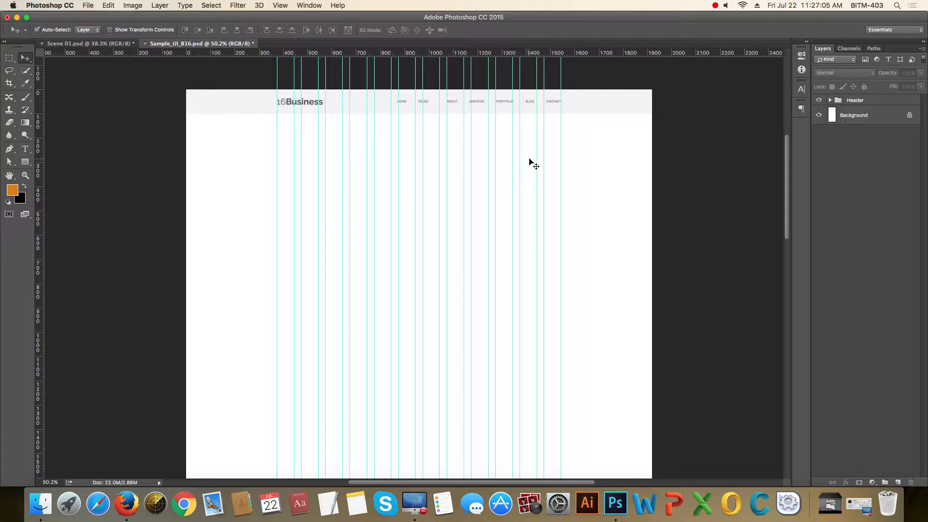
- Create a 1920 x 900 px rectangle shape directly above the Background layer
click(858, 115)
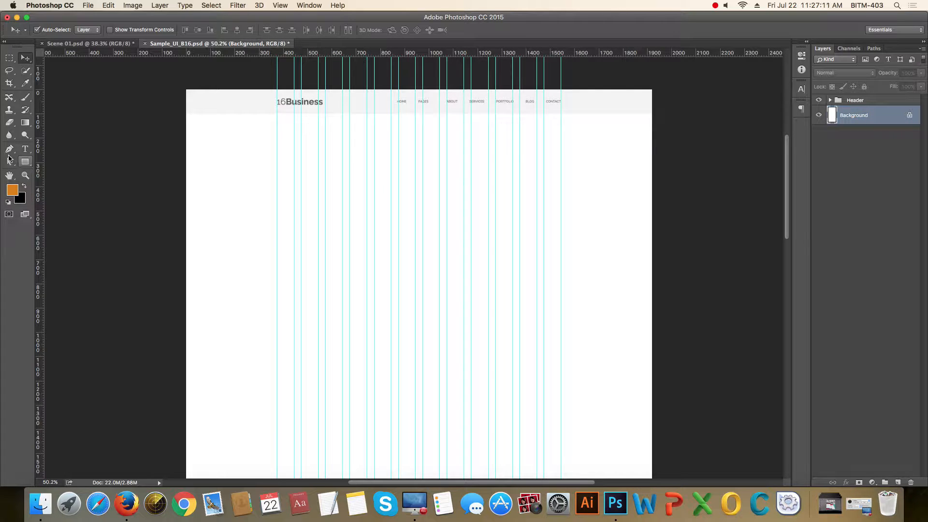
click(25, 162)
click(262, 194)
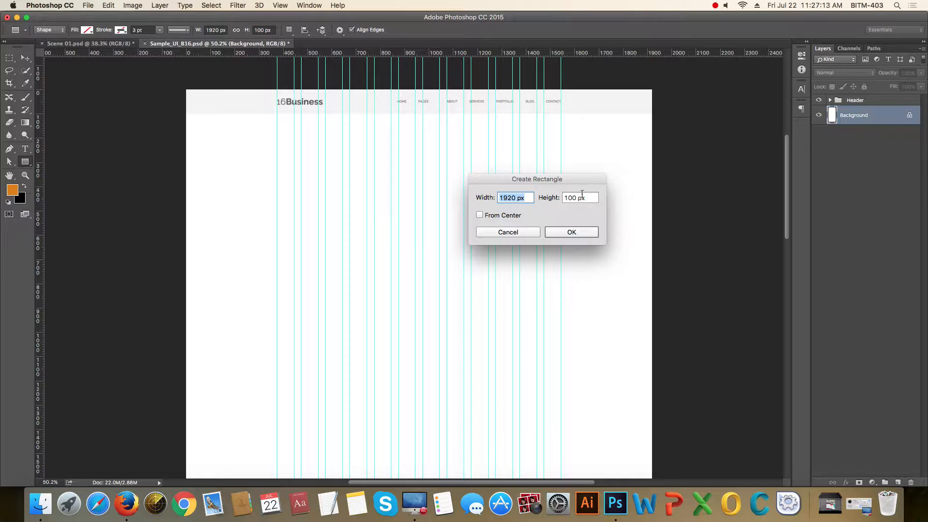
drag(570, 184, 607, 145)
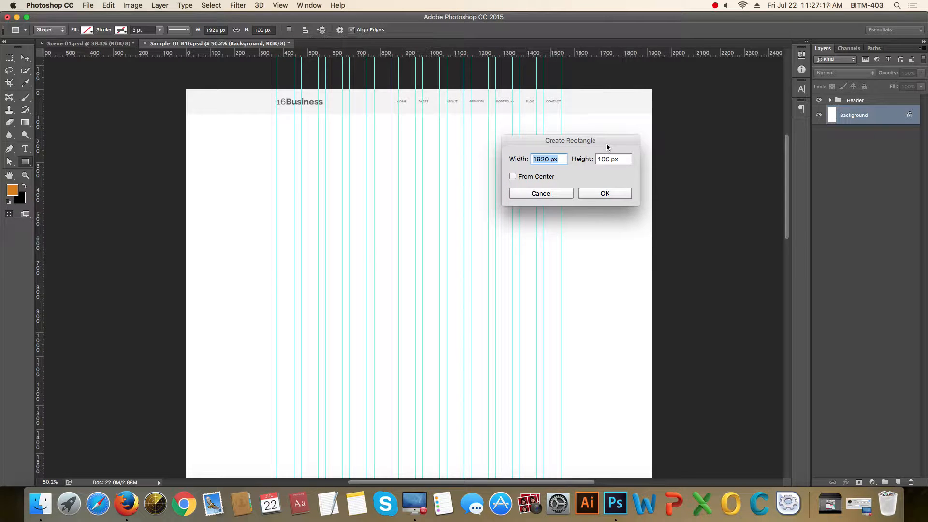
key(Tab)
text(90)
key(Return)
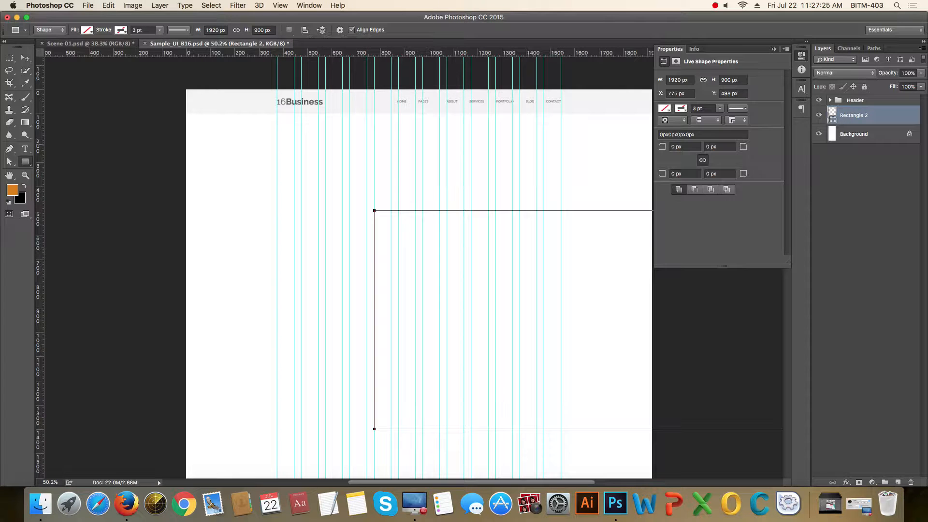
- Fill the 1920 x 900 px rectangle with a solid orange color
click(665, 109)
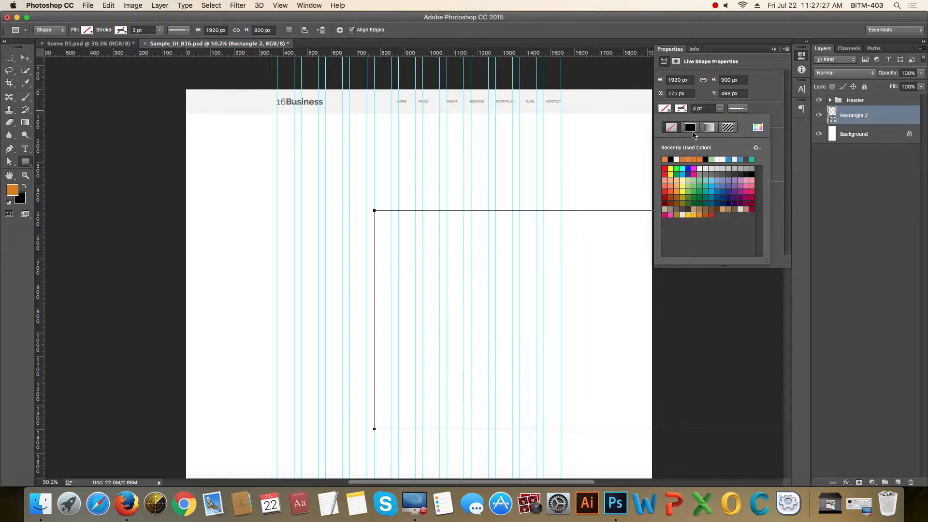
click(693, 132)
click(774, 49)
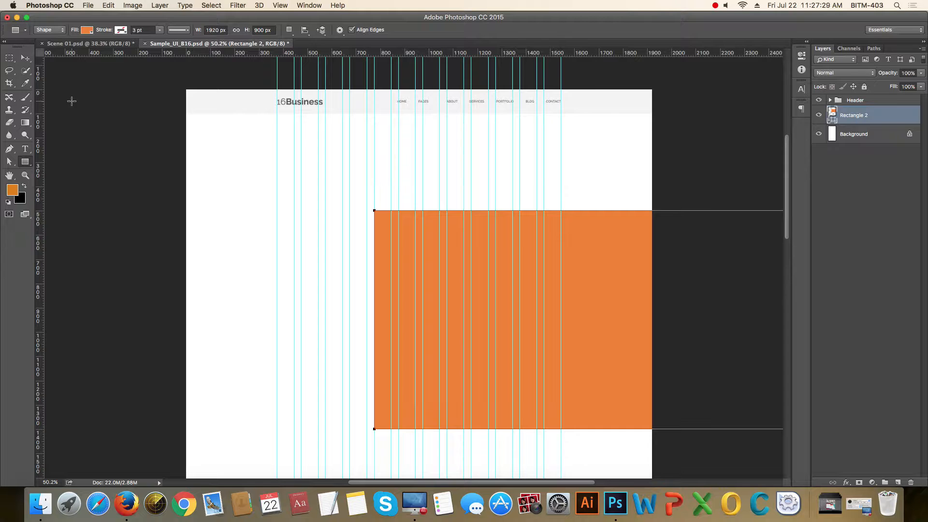
- Move the orange rectangle up to just below the header and align it with the left edge of the canvas
click(27, 59)
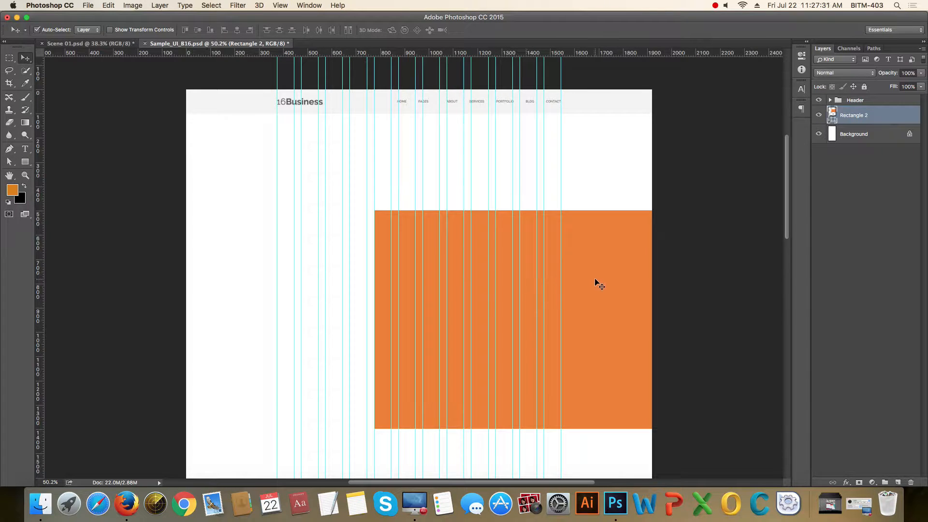
drag(586, 278, 420, 190)
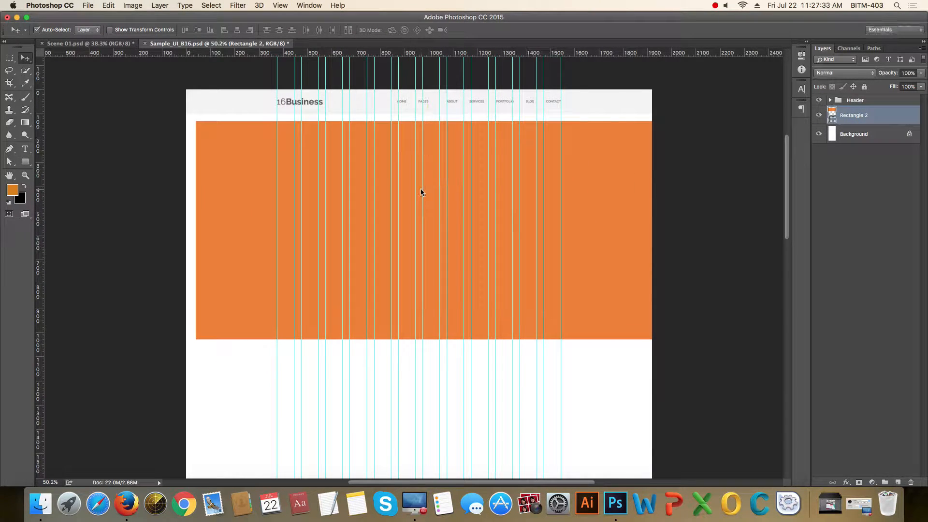
key(super+a)
click(224, 30)
key(super+d)
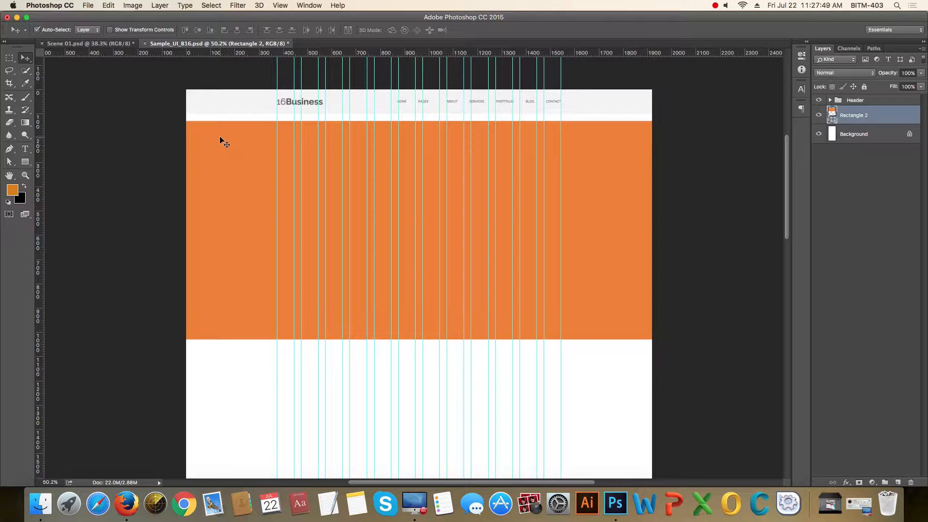
- Nudge the orange rectangle upward until its top edge meets the bottom edge of the header bar
key(super+space)
drag(190, 117, 256, 194)
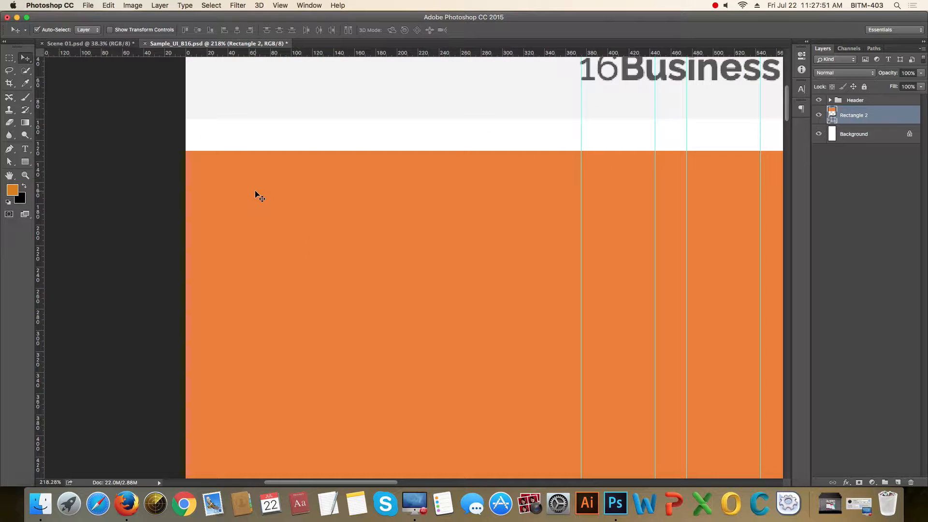
key(shift+Up)
key(shift+Up)
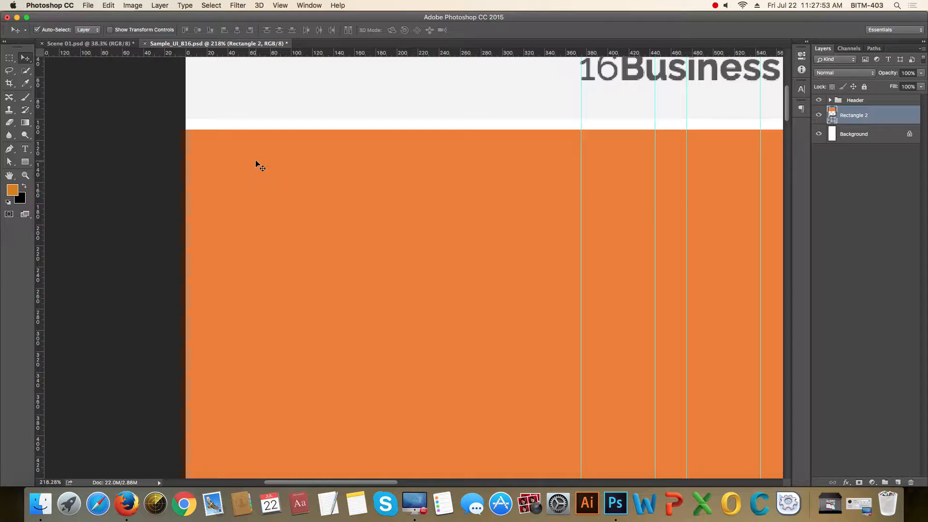
key(super+space)
drag(220, 137, 282, 176)
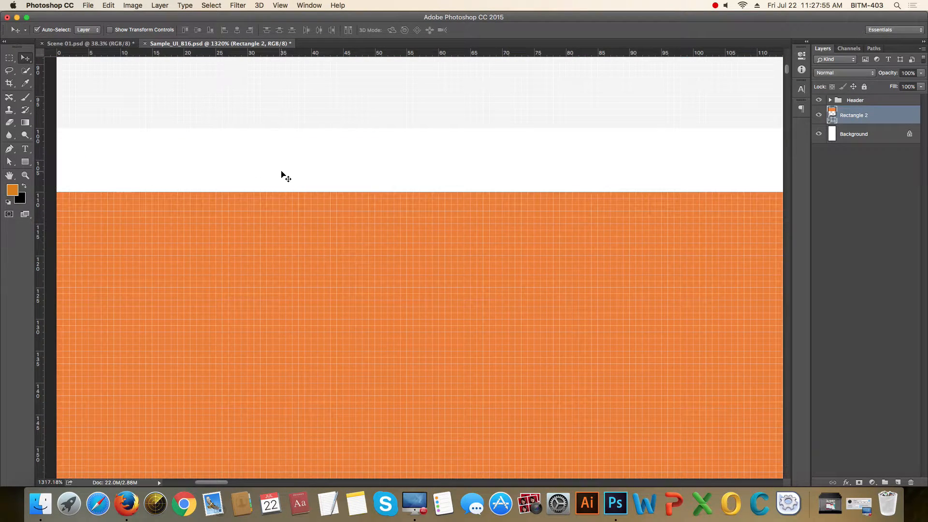
key(Up)
key(Up)
key(Up)
key(Up)
key(Up)
key(Up)
key(Up)
key(Up)
key(Up)
key(Up)
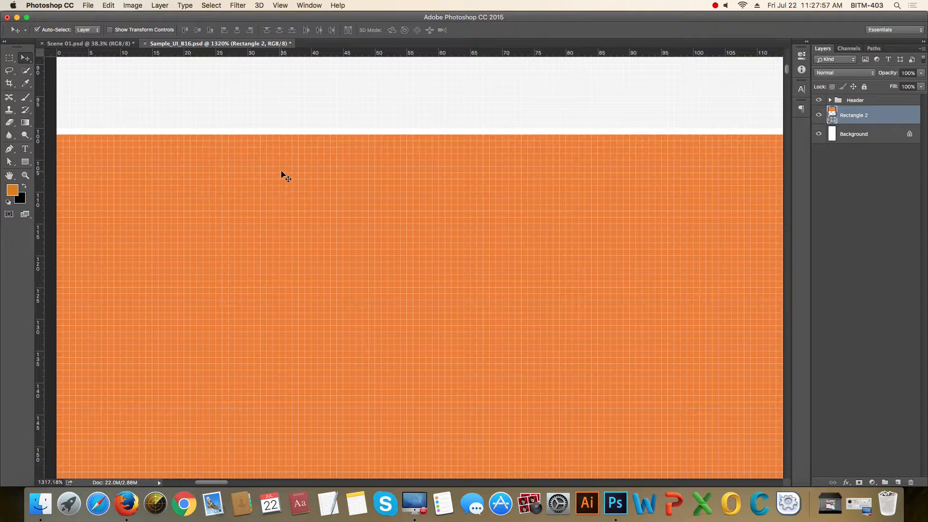
key(super+1)
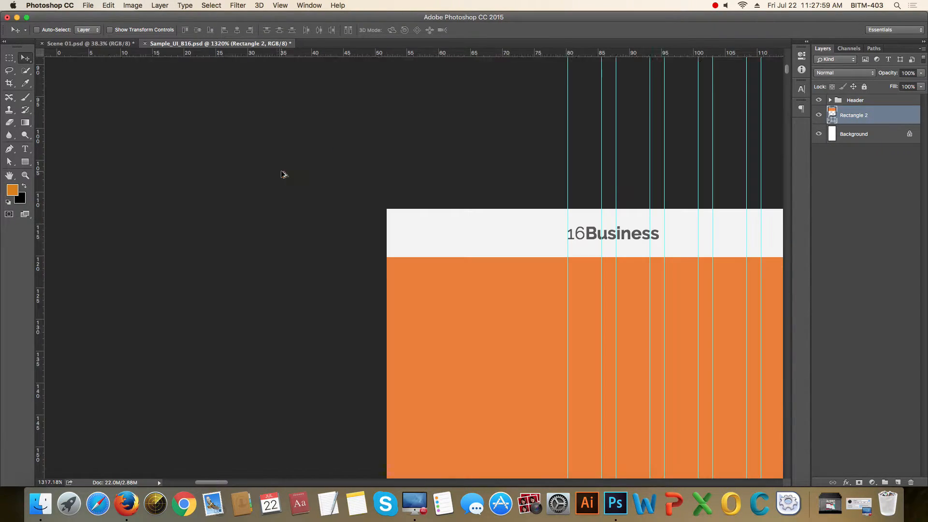
- Hide the column guides and review the orange banner area below the header
scroll(317, 252, down, 2)
scroll(317, 255, down, 2)
drag(355, 266, 265, 187)
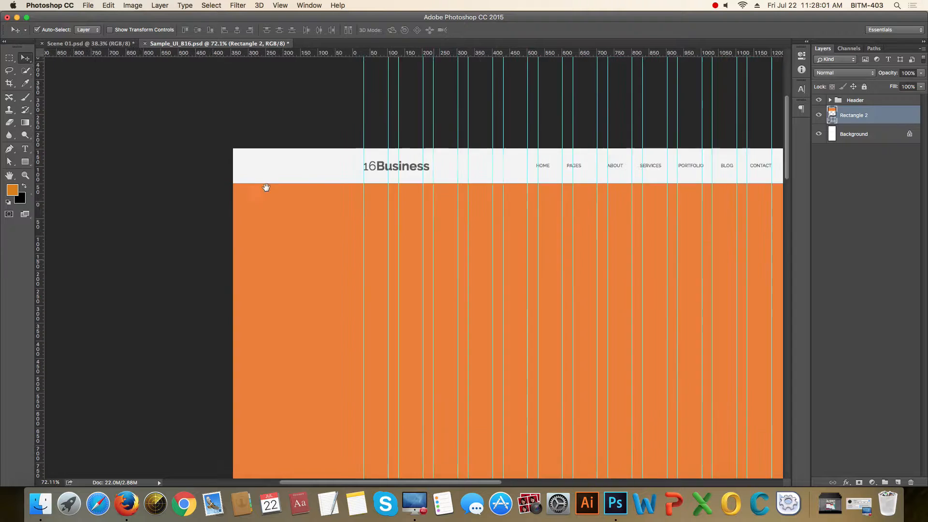
scroll(274, 214, down, 2)
key(super+r)
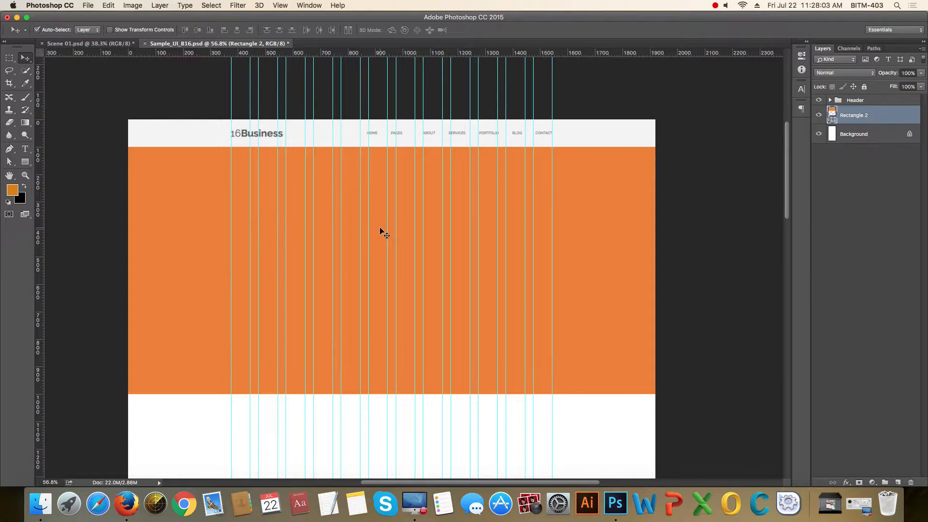
key(super)
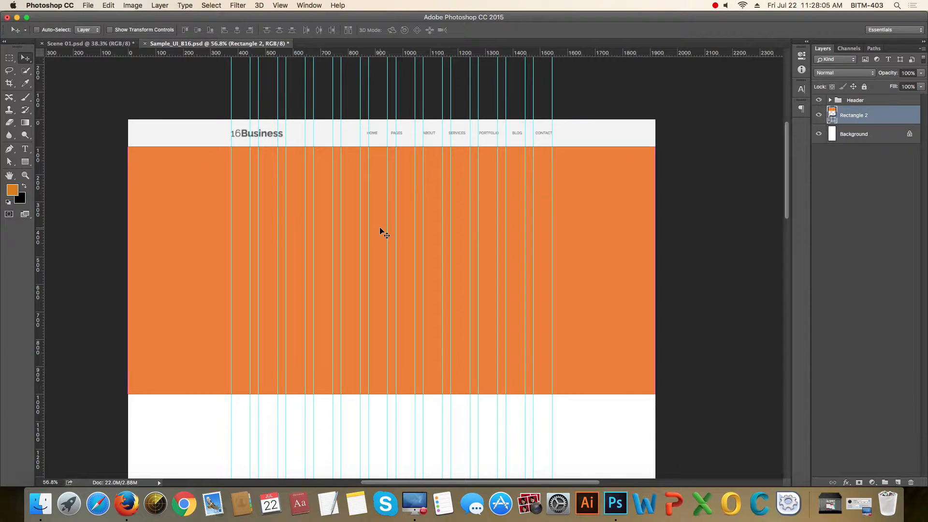
key(super+semicolon)
scroll(382, 231, down, 4)
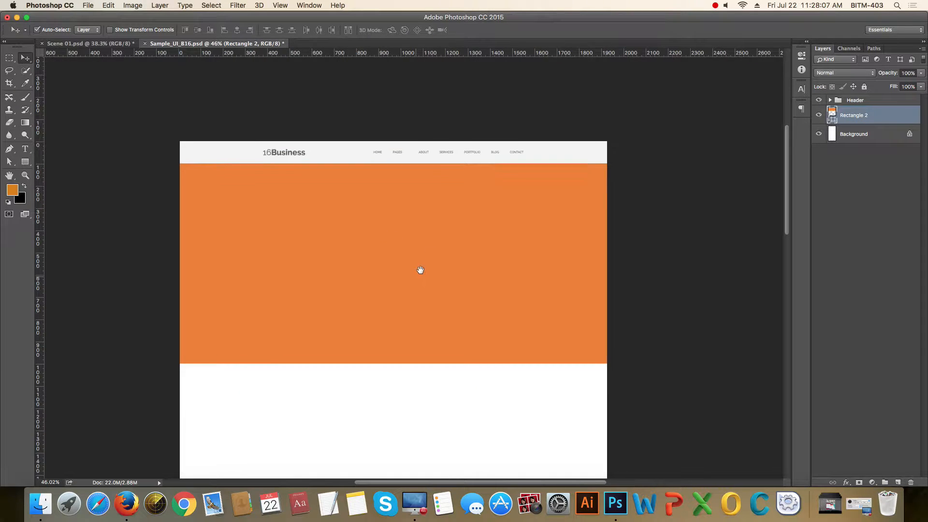
scroll(464, 250, down, 2)
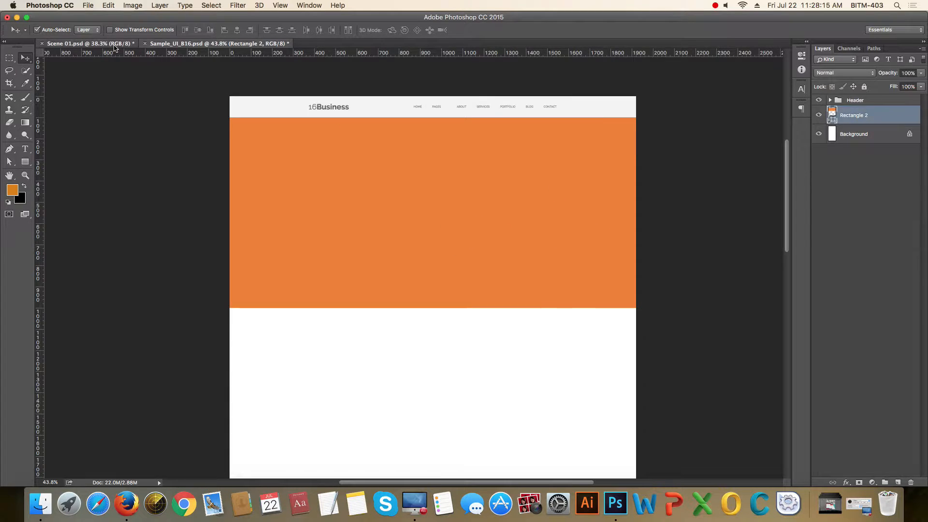
- Copy the merged artwork of the whole Scene 01.psd canvas and paste it into Sample_UI_B16.psd above the Rectangle 2 layer
click(87, 43)
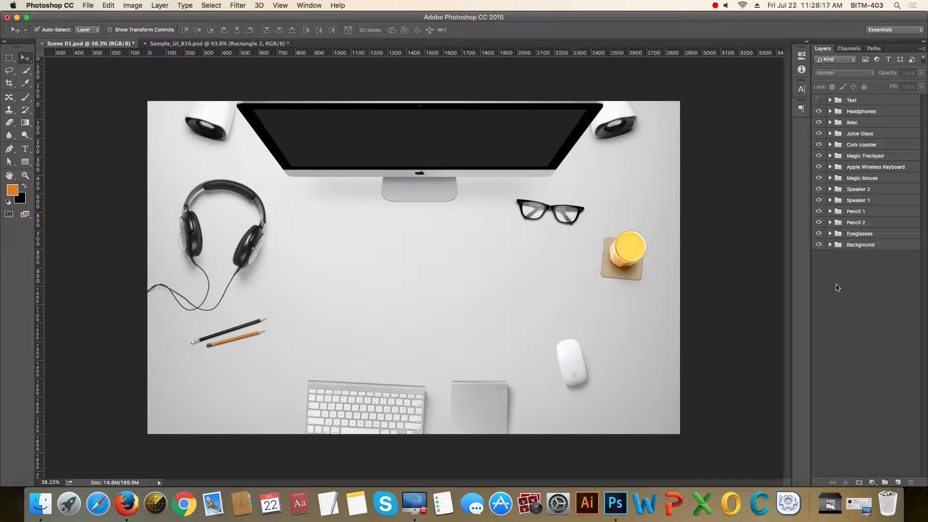
key(super+a)
click(109, 5)
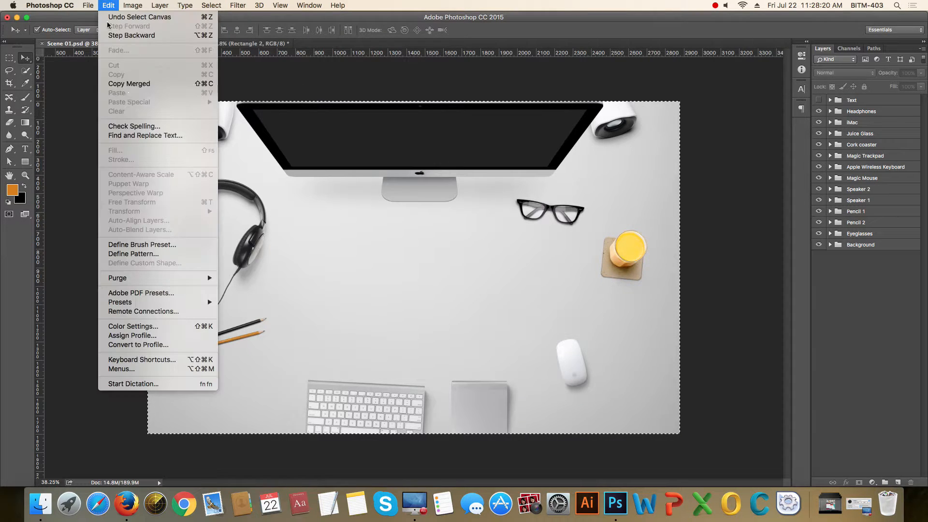
click(142, 85)
click(191, 44)
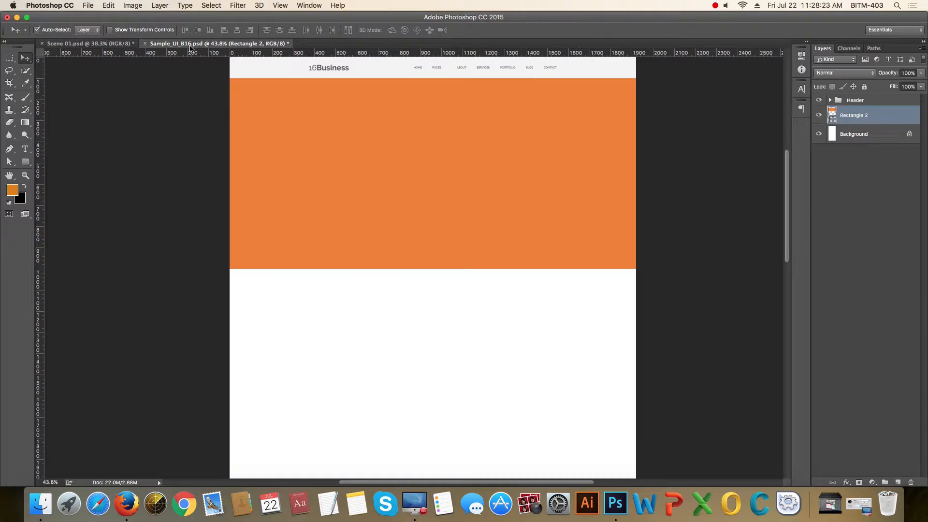
key(super+v)
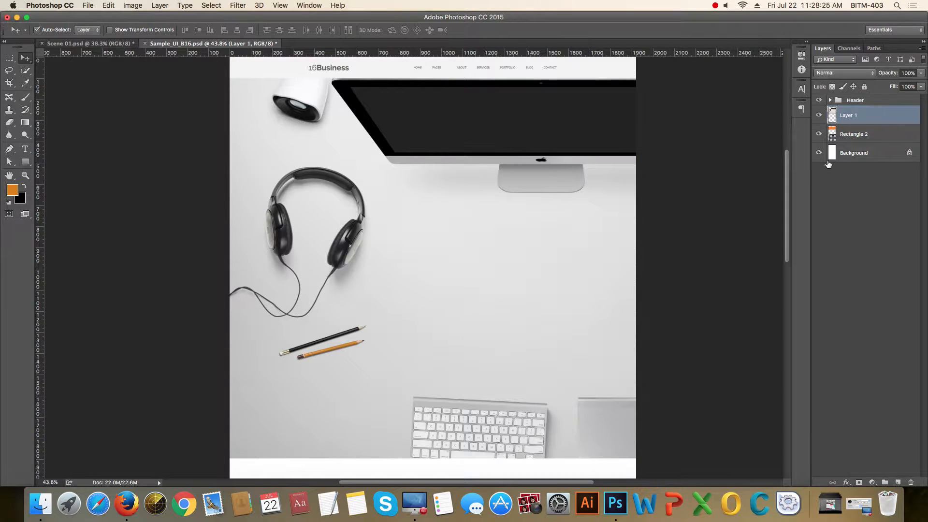
scroll(532, 207, down, 2)
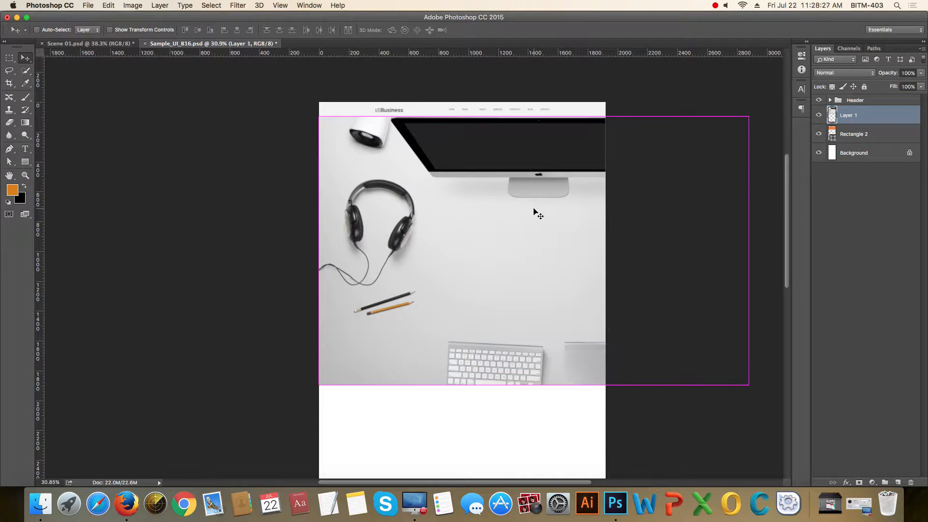
- Scale the pasted desk image on Layer 1 down to about the 1920 px canvas width, keeping its upper-left corner below the header
key(super+t)
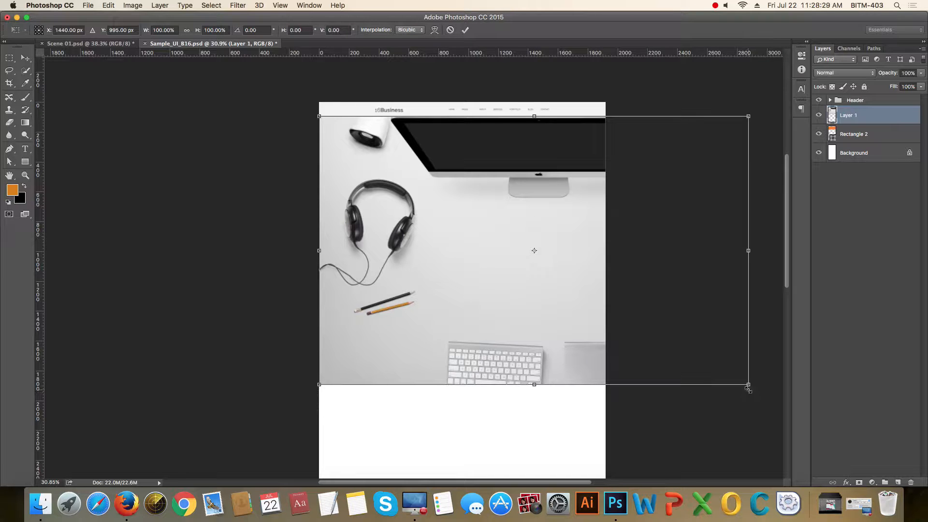
drag(749, 384, 616, 278)
key(Return)
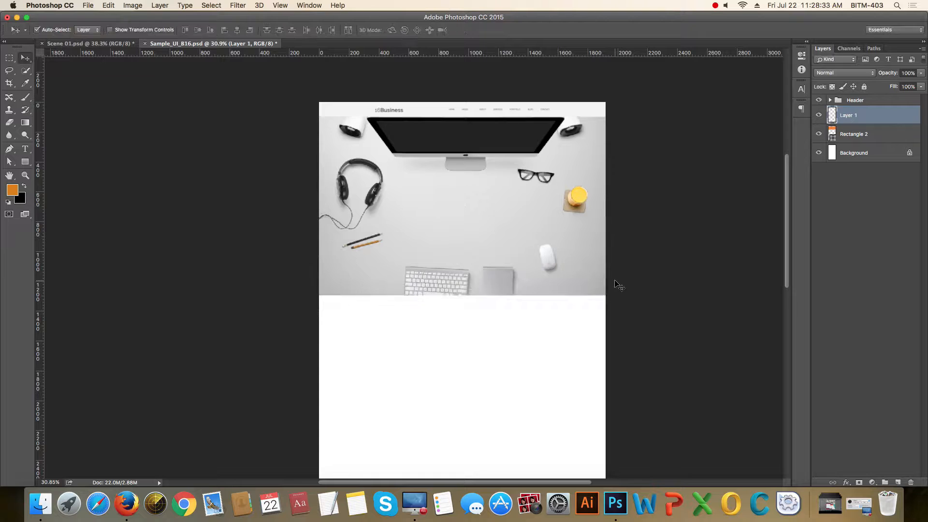
- Clip the desk image on Layer 1 to the orange Rectangle 2 banner shape
click(852, 135)
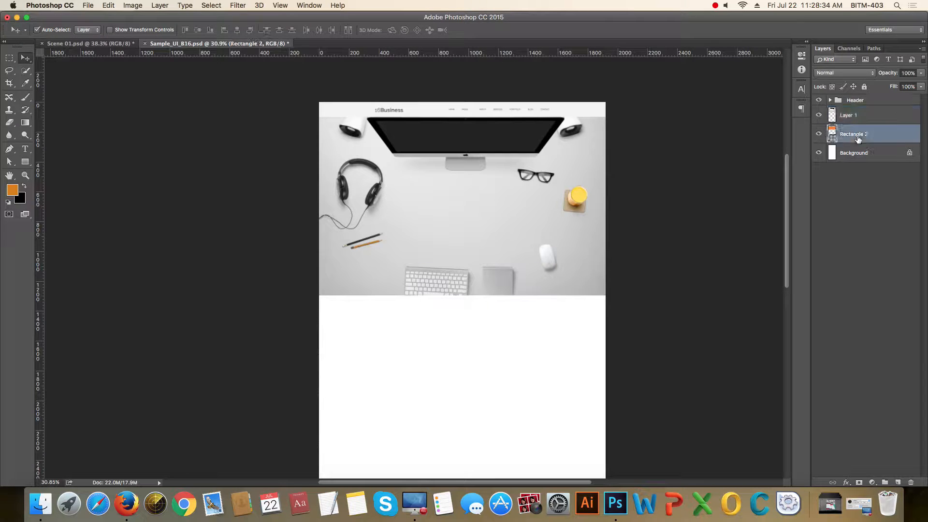
click(841, 120)
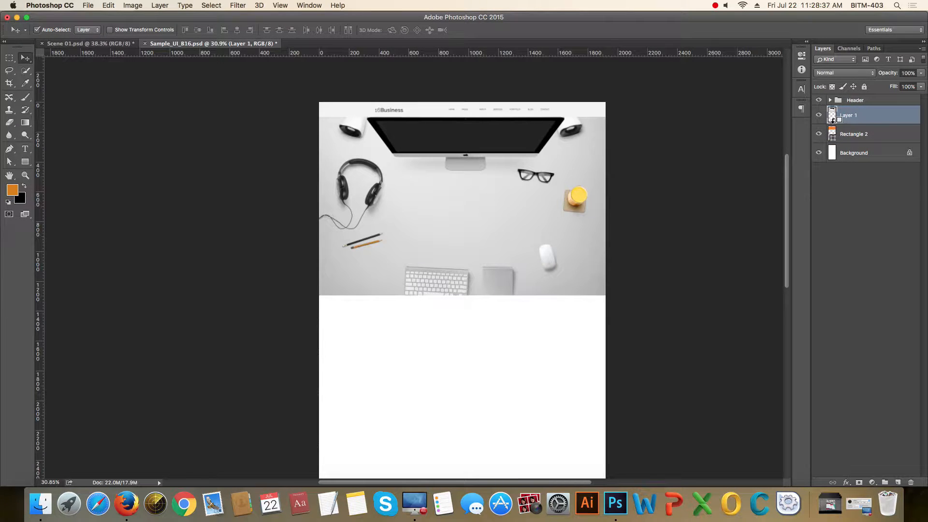
alt+click(832, 119)
scroll(527, 178, up, 3)
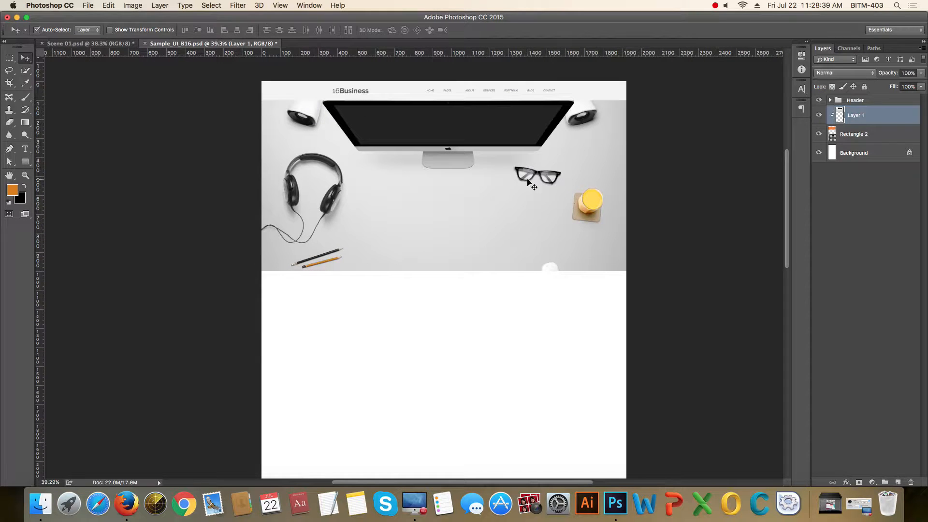
- Nudge the clipped desk image upward inside the banner so the monitor and speakers are partly cropped by the header
drag(527, 178, 498, 249)
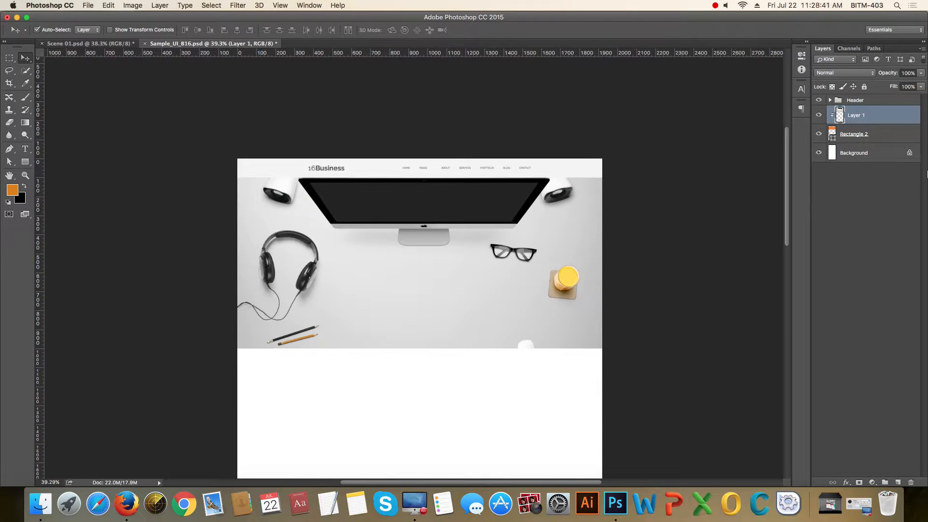
key(shift+Up)
key(shift+Up)
key(shift+Up)
key(shift+Up)
key(shift+Up)
key(shift+Up)
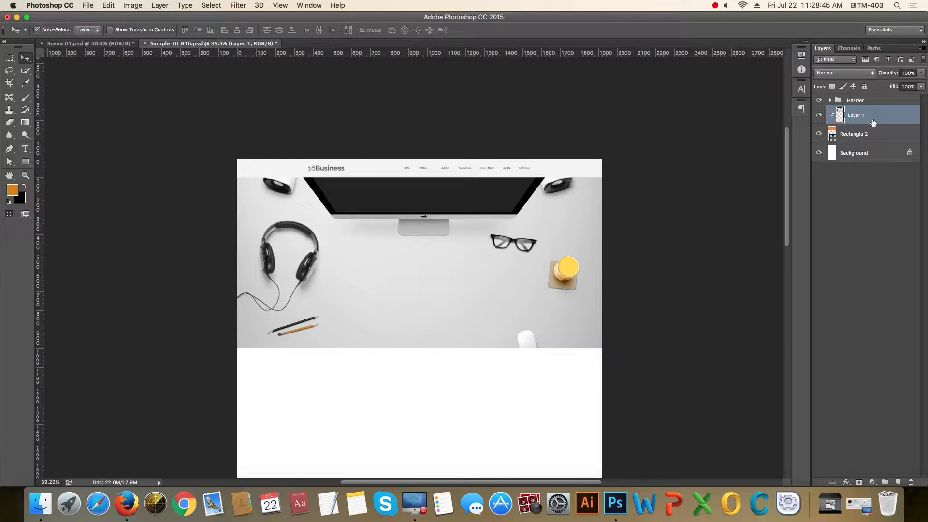
key(shift+Up)
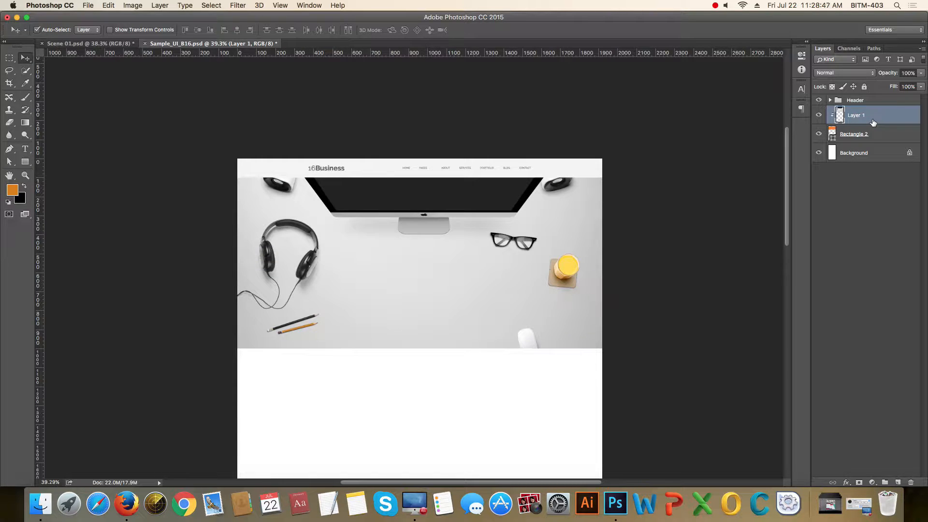
key(shift+Up)
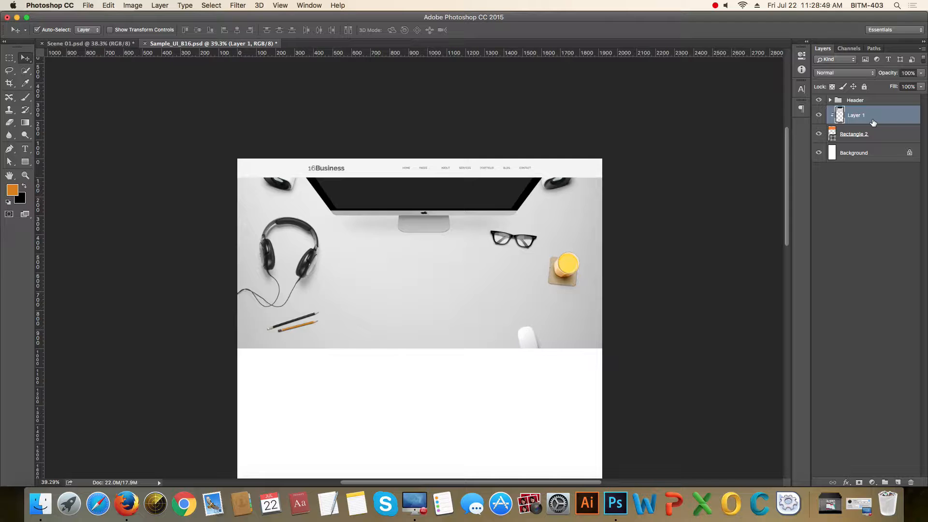
key(shift+Down)
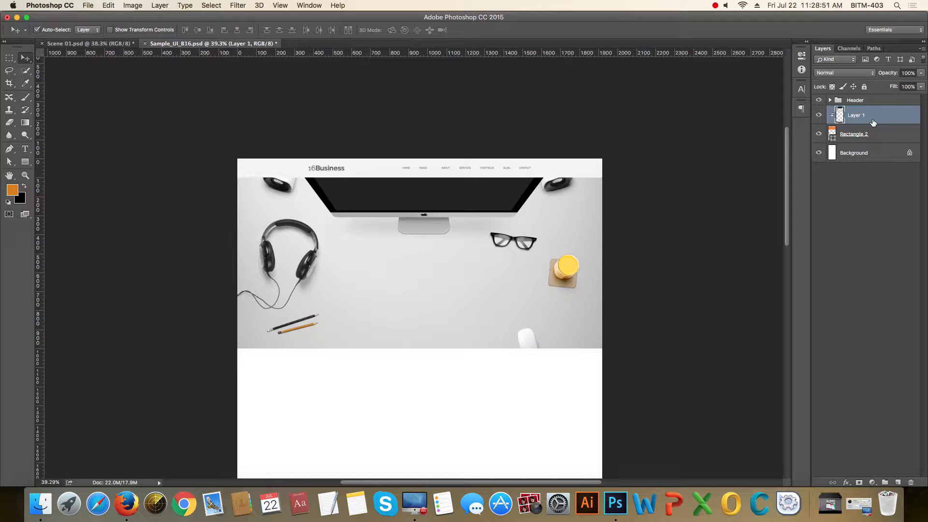
- Examine how the desk image sits in the banner below the header, both as a whole and up close
scroll(500, 301, up, 1)
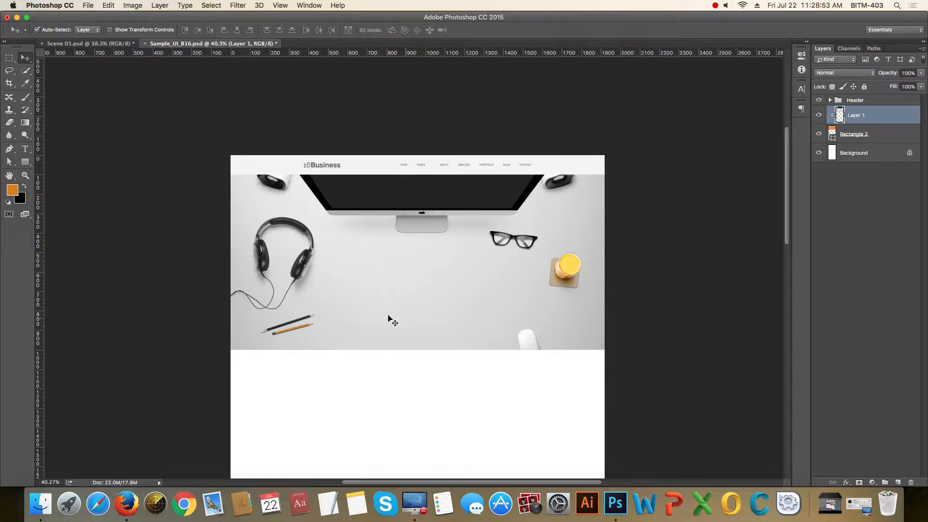
scroll(501, 300, down, 2)
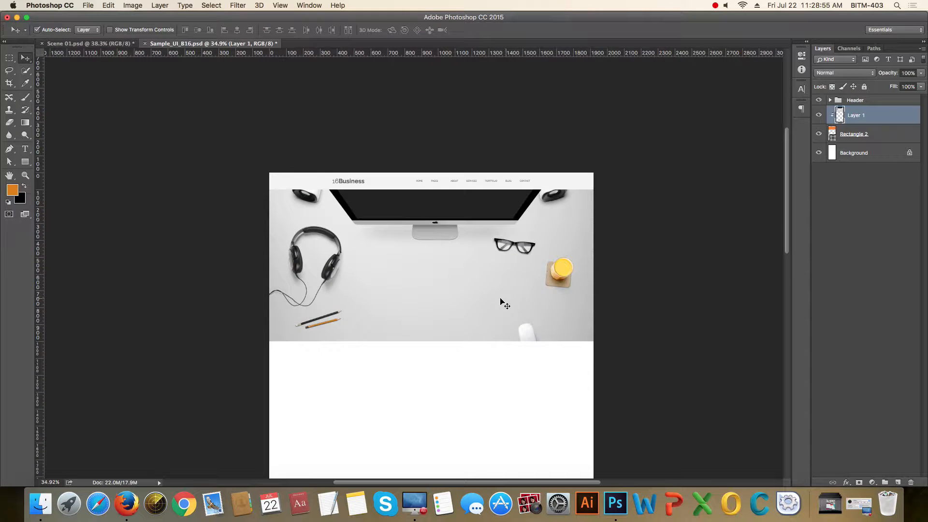
scroll(473, 270, down, 1)
scroll(456, 230, up, 3)
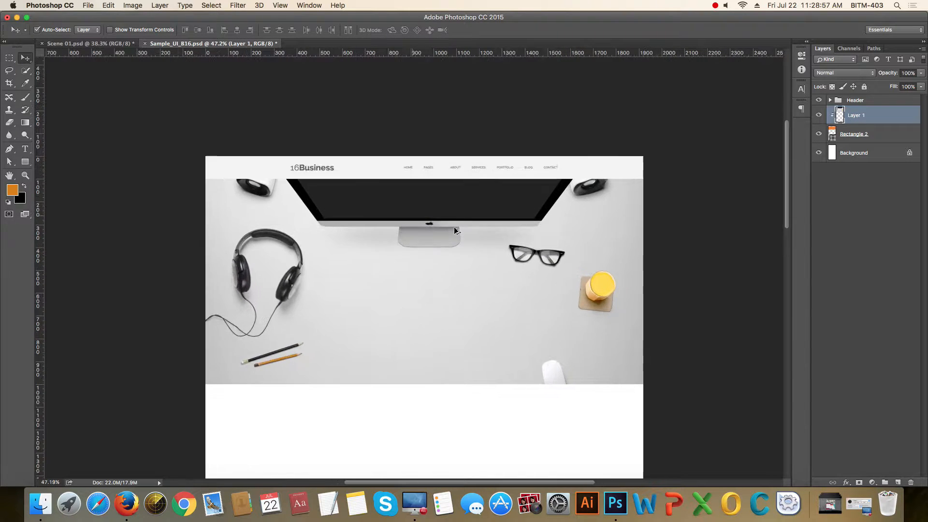
scroll(513, 226, up, 4)
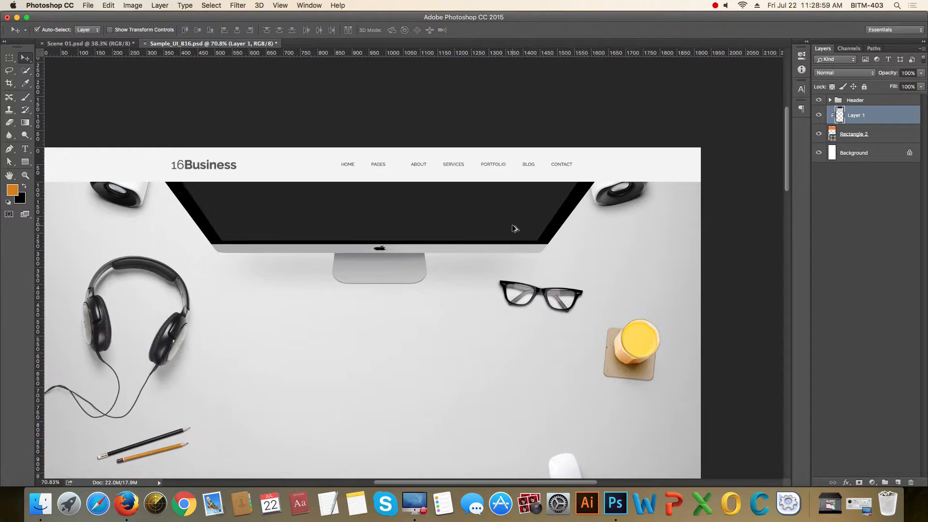
scroll(652, 216, down, 2)
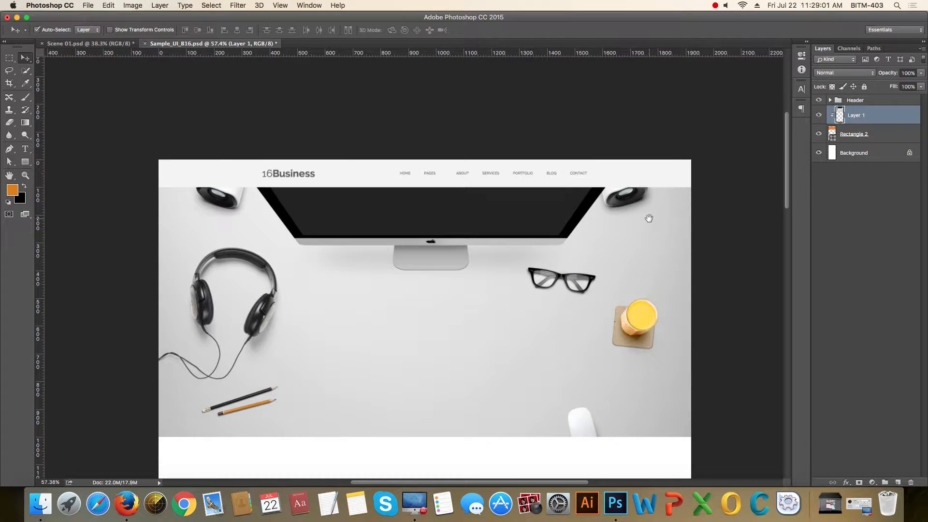
scroll(648, 216, up, 2)
- Compare the header with and without its Rectangle 1 background, and leave that rectangle hidden
click(659, 142)
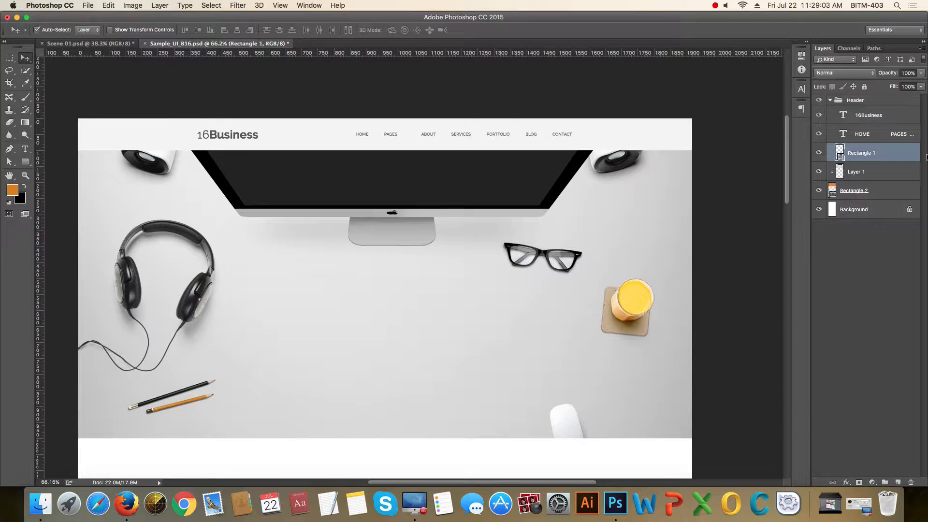
click(818, 153)
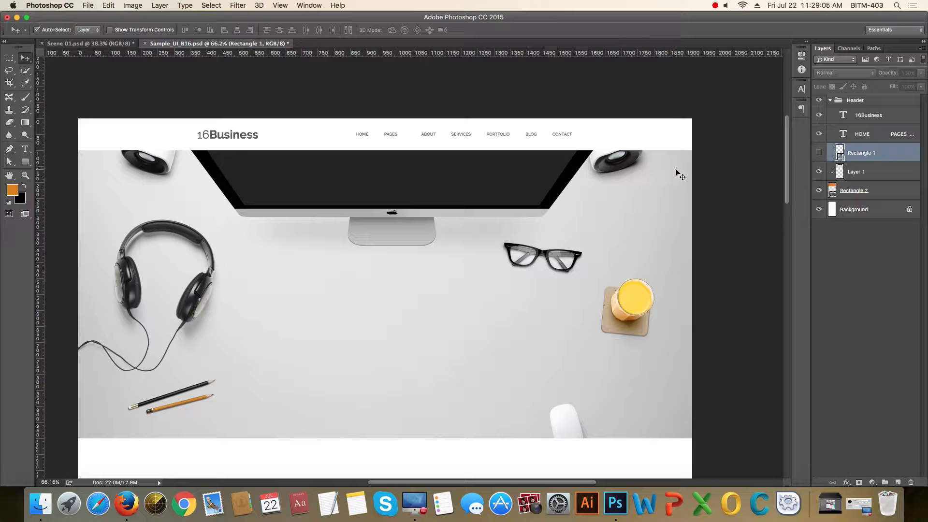
click(819, 154)
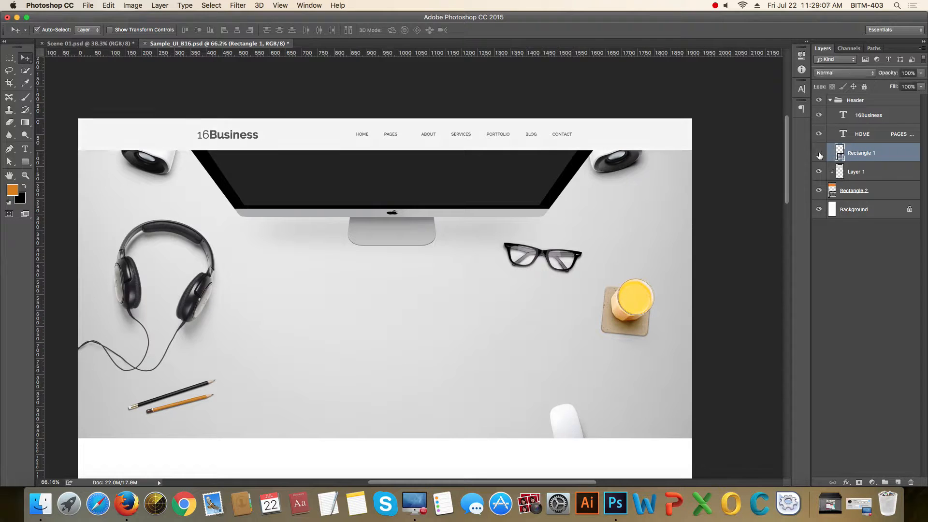
click(819, 154)
click(819, 154)
click(819, 153)
click(819, 154)
click(819, 154)
click(819, 153)
click(819, 153)
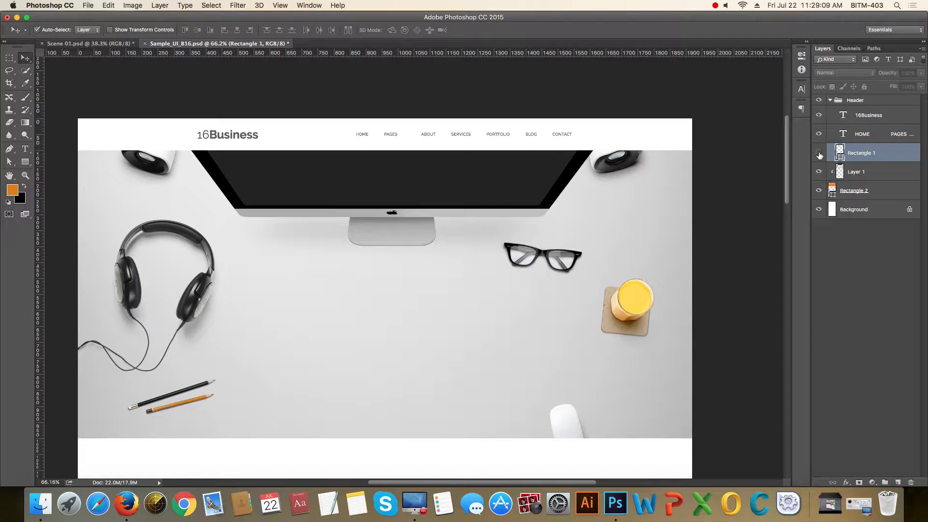
- Stretch Rectangle 2 upward to the top of the canvas by moving its upper anchor points, making it 1920 x 1000 px
click(859, 200)
key(a)
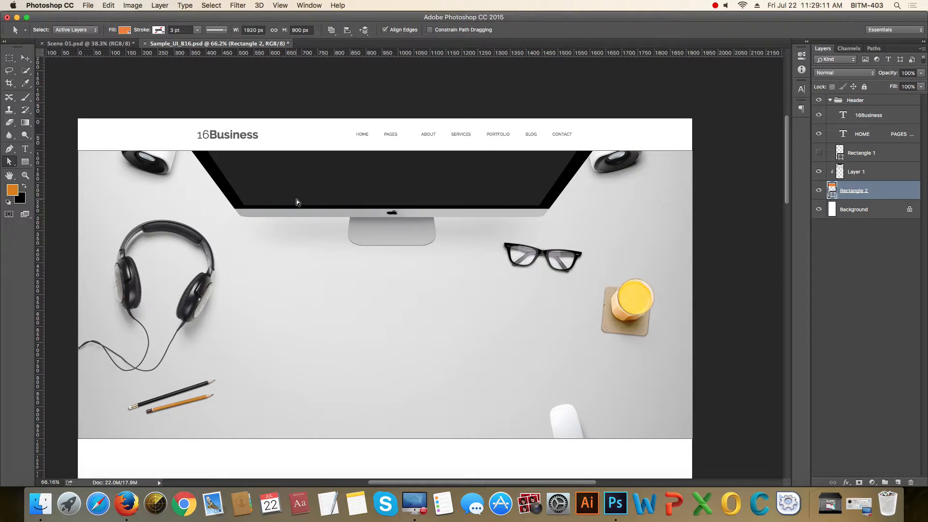
drag(70, 141, 744, 184)
key(shift+Up)
key(shift+Up)
key(shift+Up)
key(shift+Up)
key(shift+Up)
key(shift+Up)
key(shift+Up)
key(shift+Up)
key(shift+Up)
key(shift+Up)
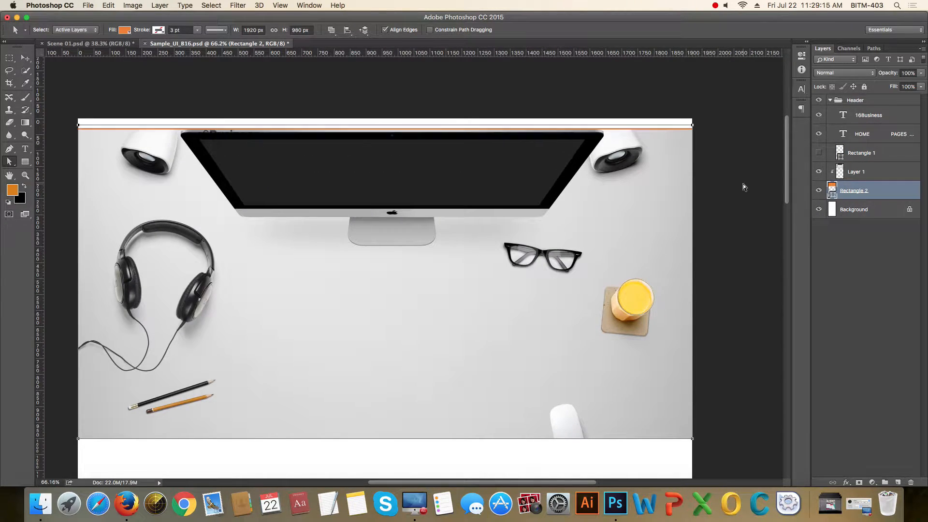
key(Return)
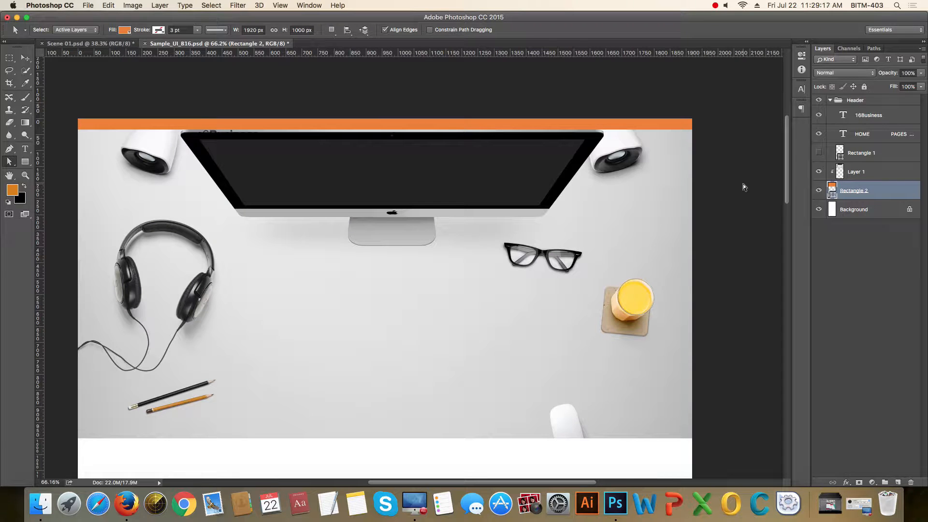
- Nudge the desk image on Layer 1 upward until it covers the orange strip at the top of the banner
key(v)
click(634, 213)
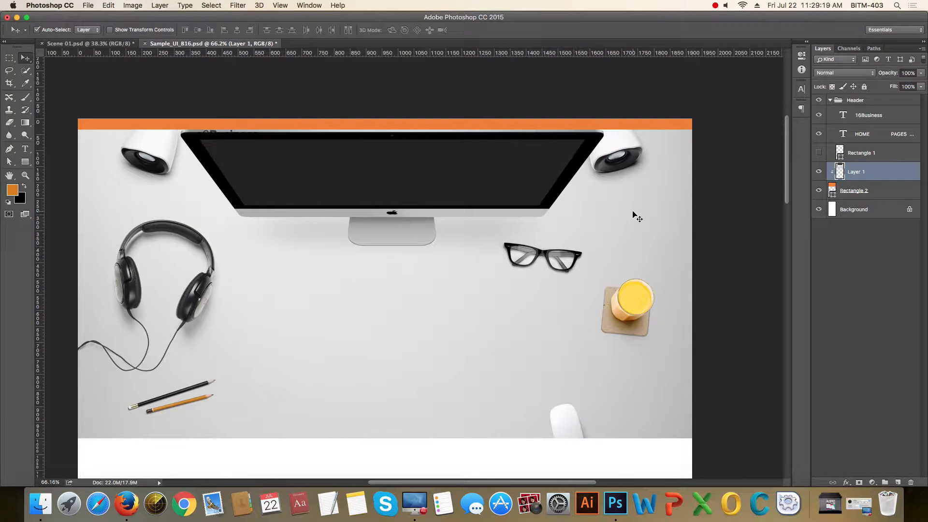
key(shift+Up)
key(shift+Up)
key(shift+Up)
key(shift+Up)
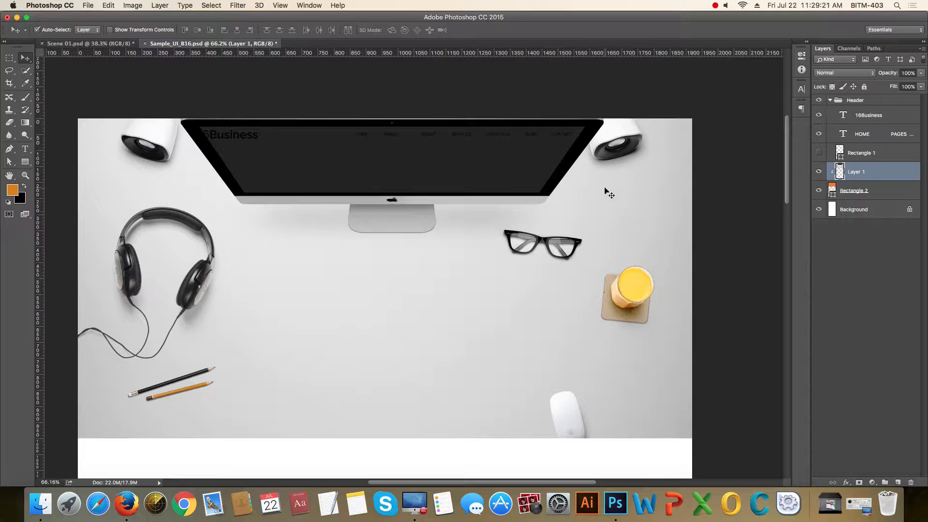
- Try recoloring the 16Business logo text white (ffffff) and select the navigation menu text layer
click(240, 139)
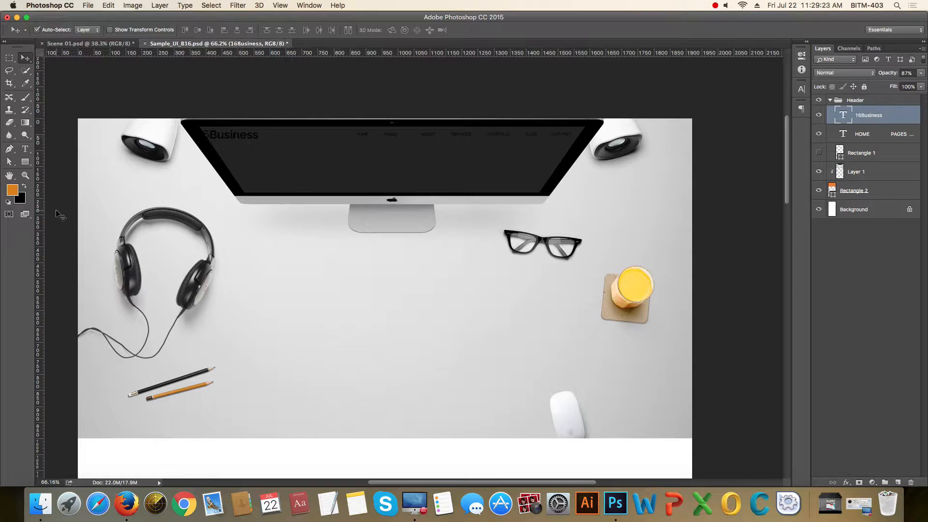
click(11, 193)
drag(344, 143, 287, 114)
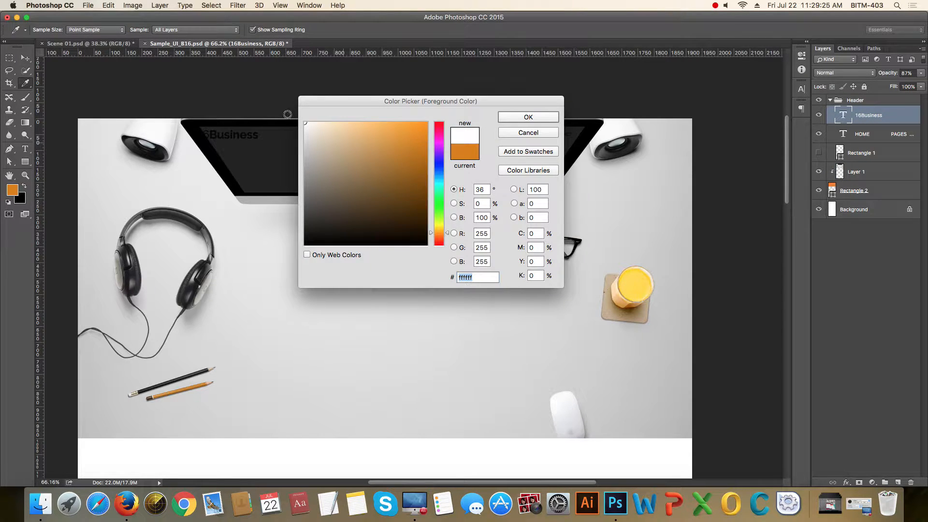
click(507, 117)
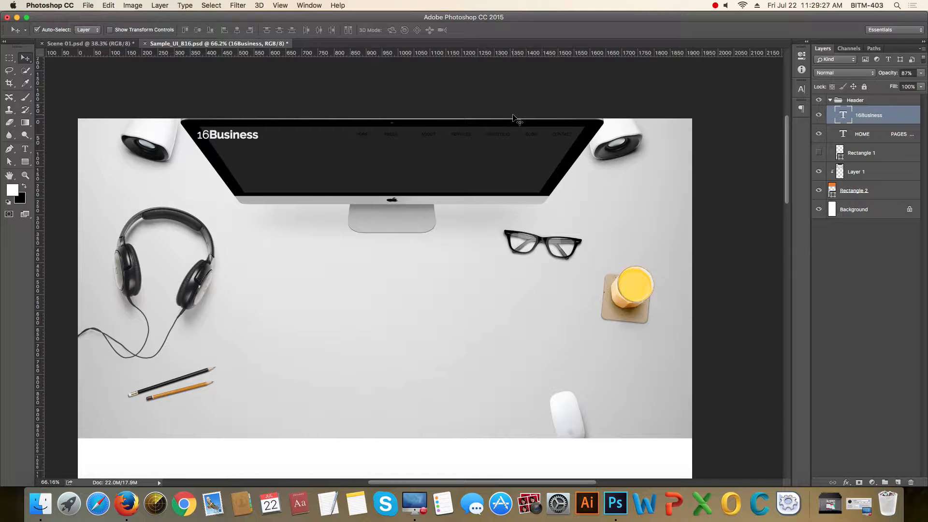
click(876, 138)
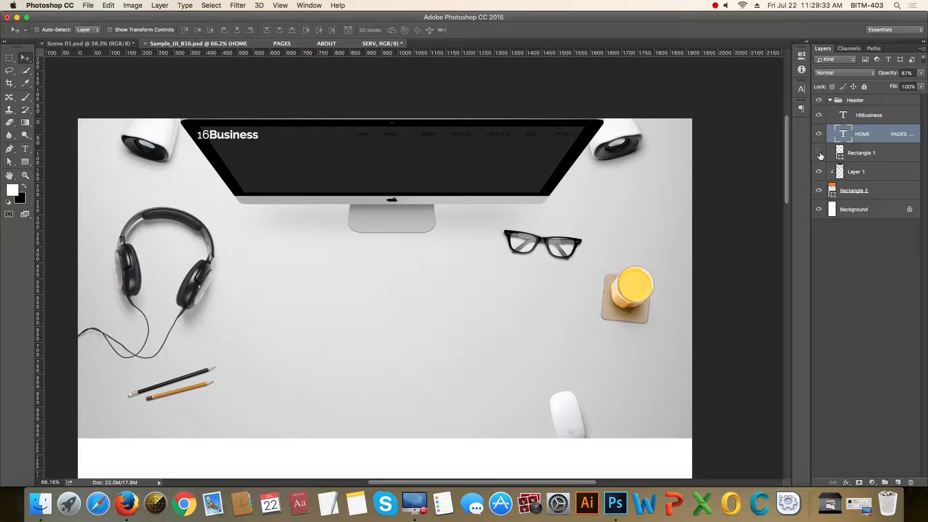
- Show the Rectangle 1 header background again and change its fill color to white
click(821, 154)
click(859, 153)
click(819, 153)
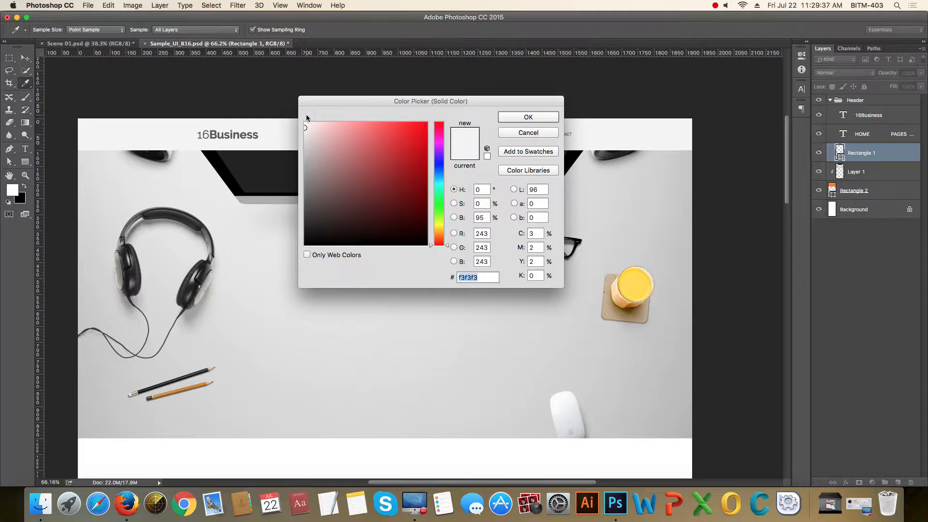
drag(307, 115, 304, 116)
click(511, 118)
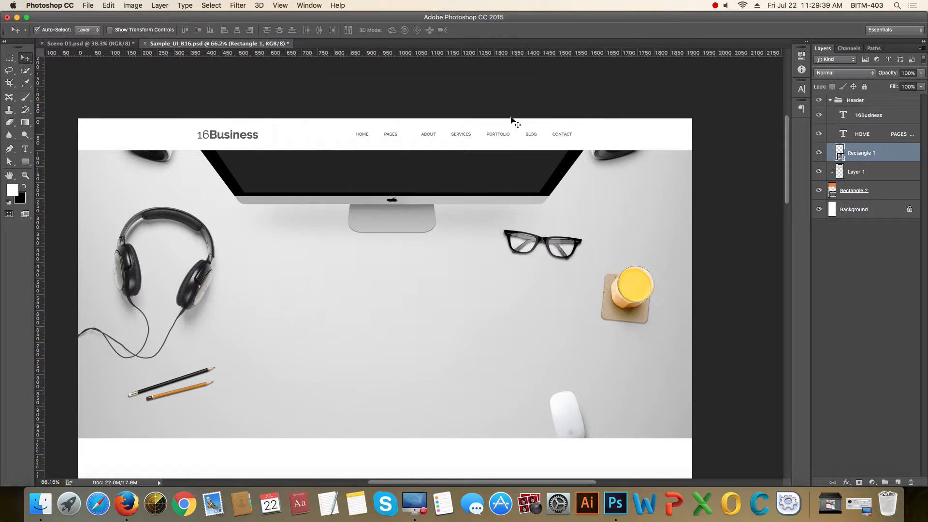
- Make the Rectangle 1 header background semi-transparent, trying 20% and 50% opacity before setting it to 30%
key(2)
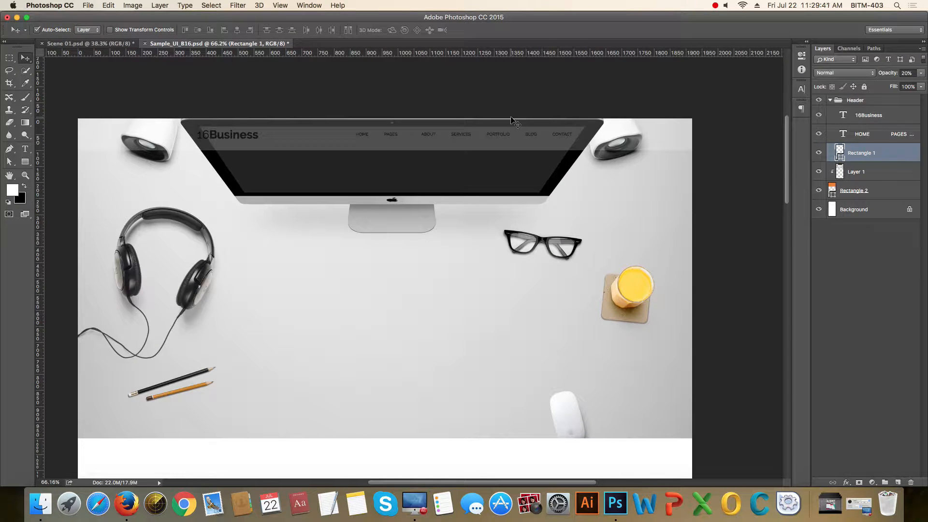
key(5)
scroll(579, 181, down, 6)
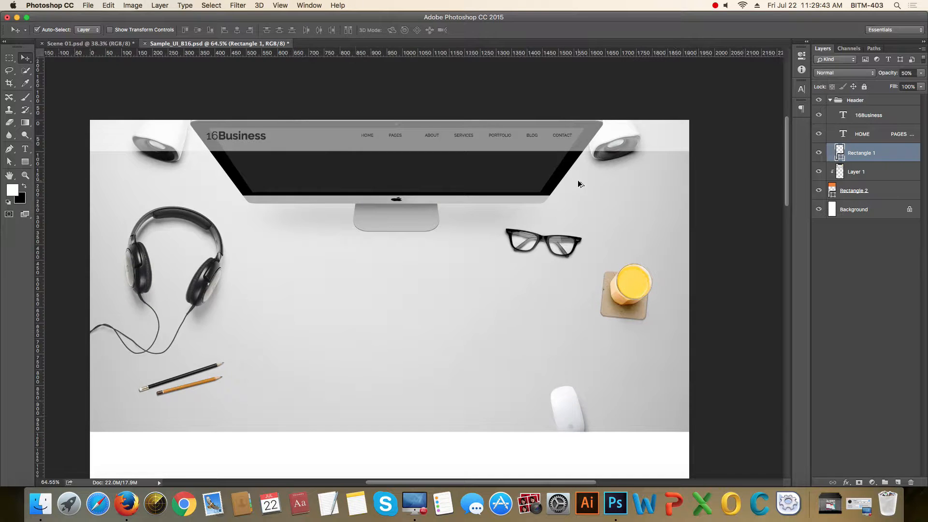
scroll(578, 156, up, 4)
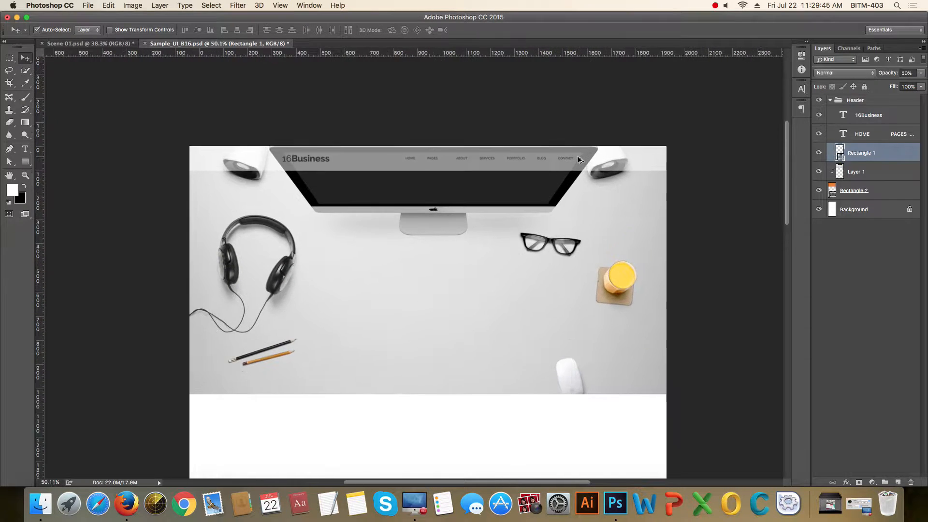
scroll(341, 172, up, 1)
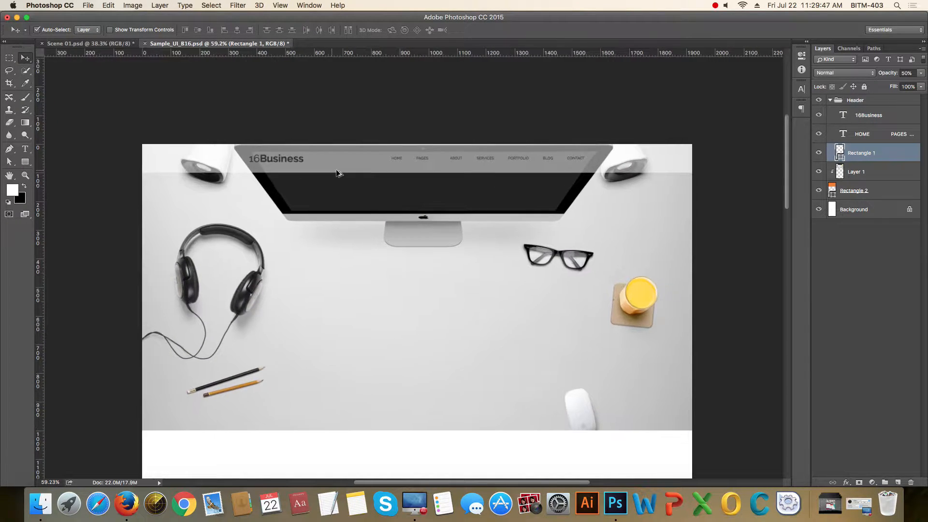
key(3)
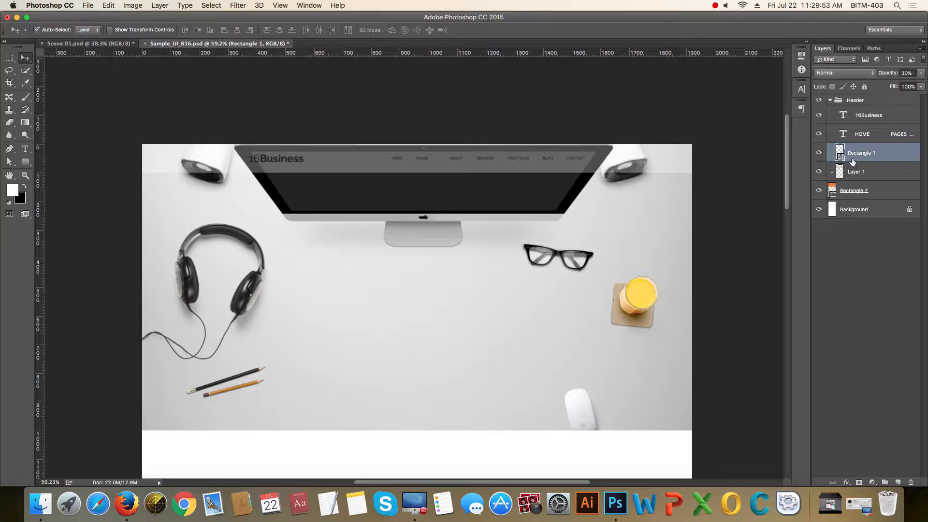
- Fill the Rectangle 1 header background with black and recolor the navigation menu and 16Business logo text white
key(super+BackSpace)
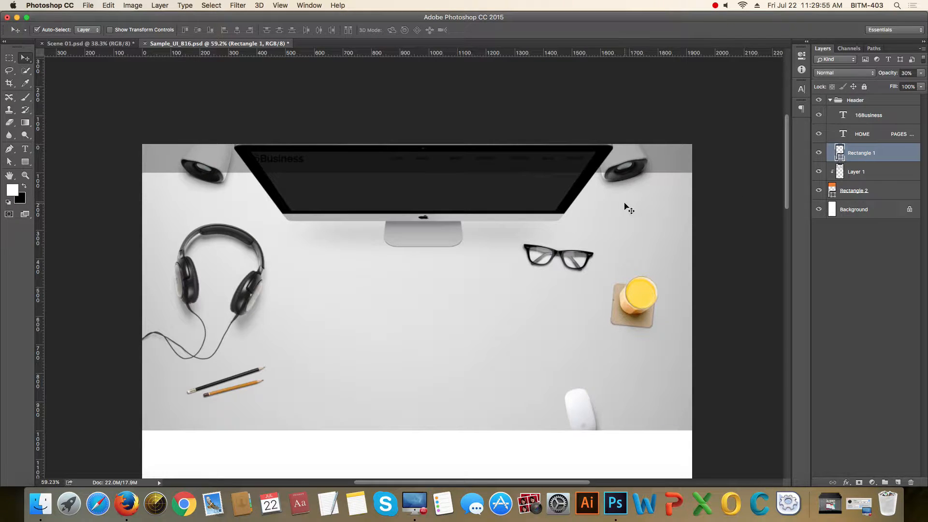
click(884, 139)
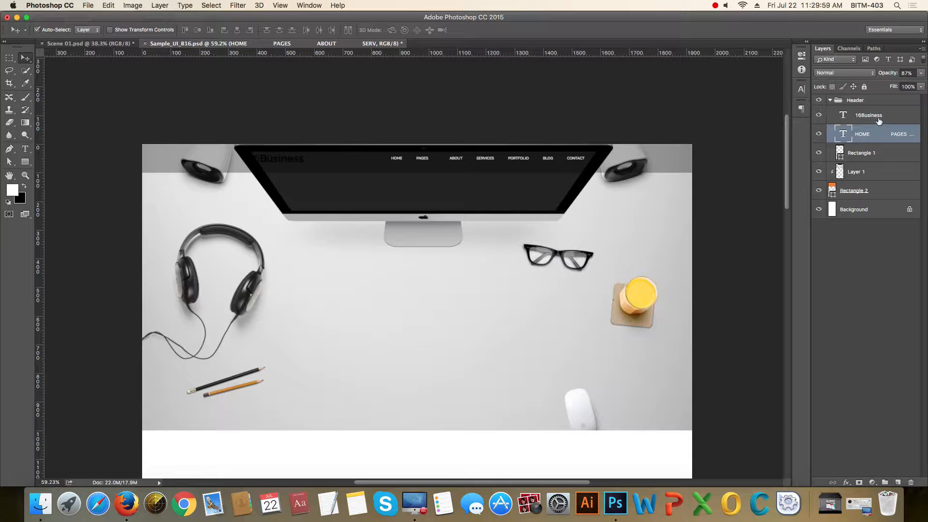
click(879, 120)
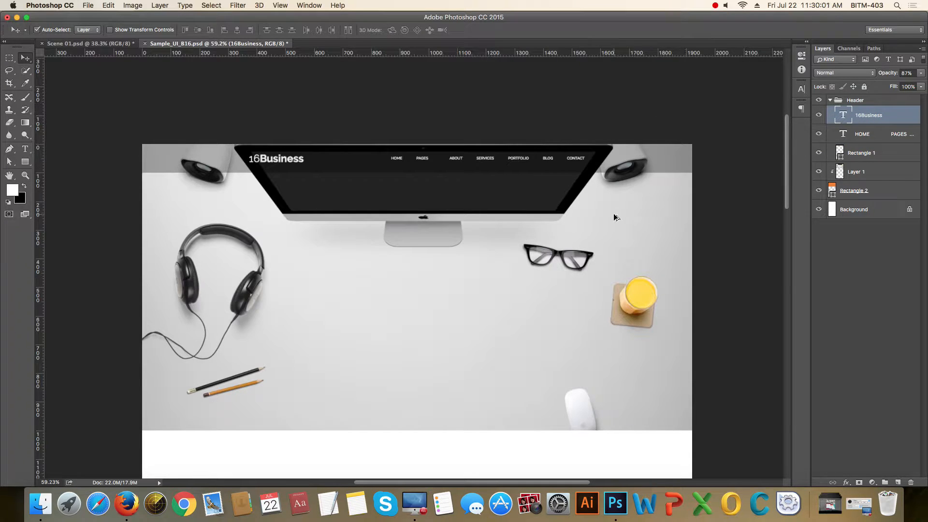
- Set the opacity of the Rectangle 1 header background to 50%
scroll(615, 215, down, 2)
drag(636, 199, 607, 163)
scroll(548, 184, up, 1)
key(super+r)
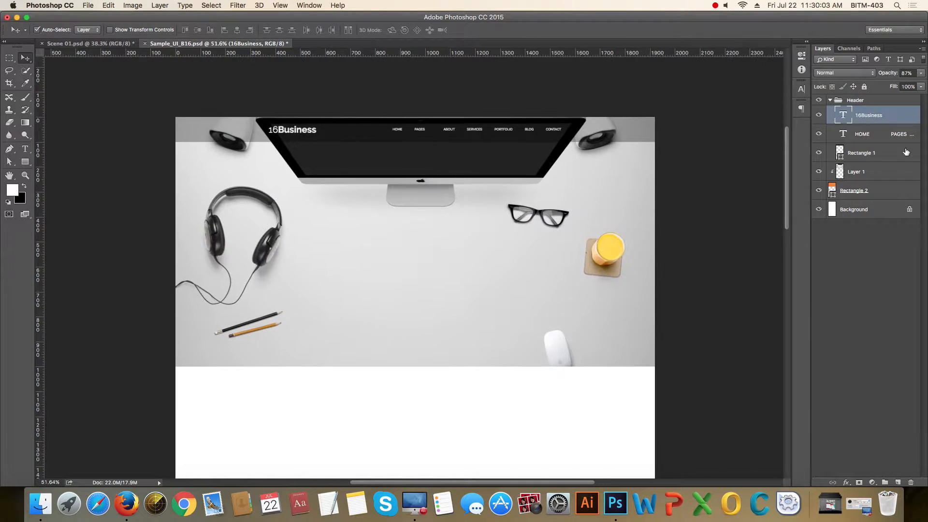
click(876, 154)
key(5)
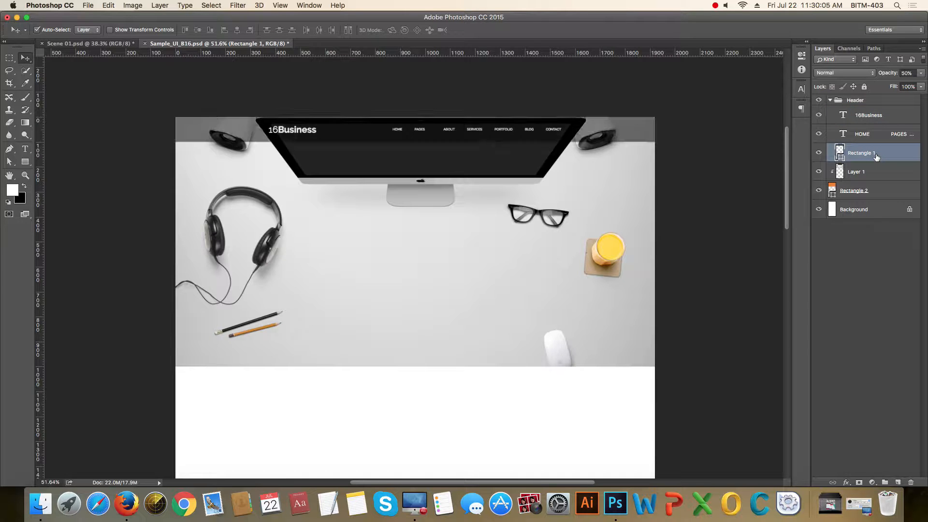
scroll(507, 133, up, 4)
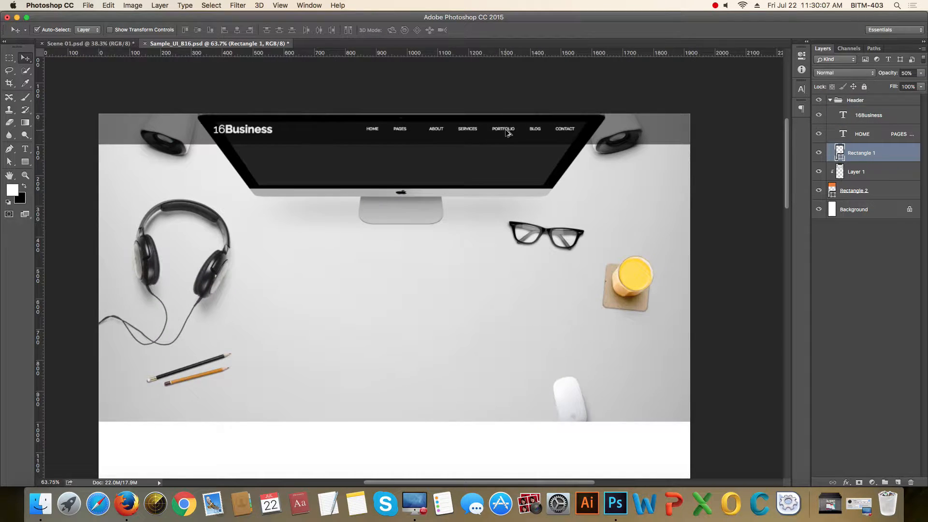
scroll(530, 148, down, 4)
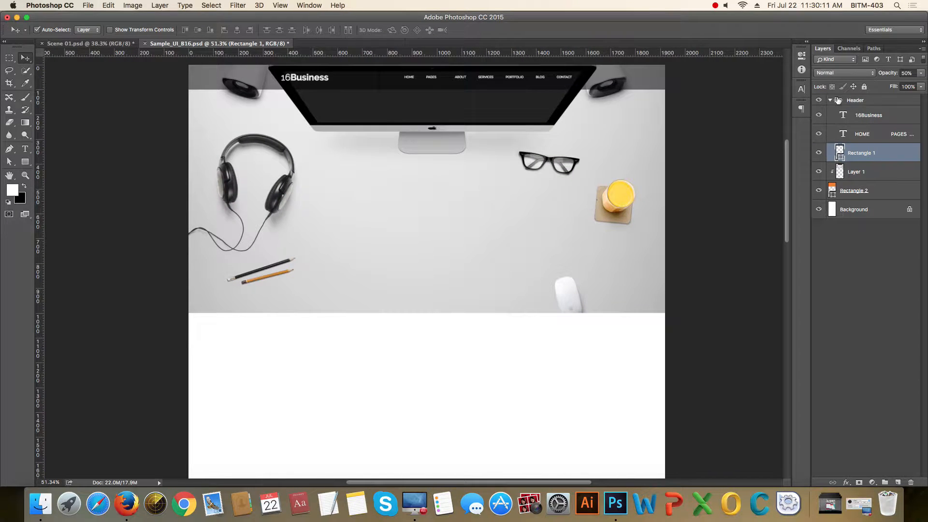
- Collapse the Header layer group and toggle its visibility to check what it contains
click(830, 100)
click(819, 100)
click(818, 100)
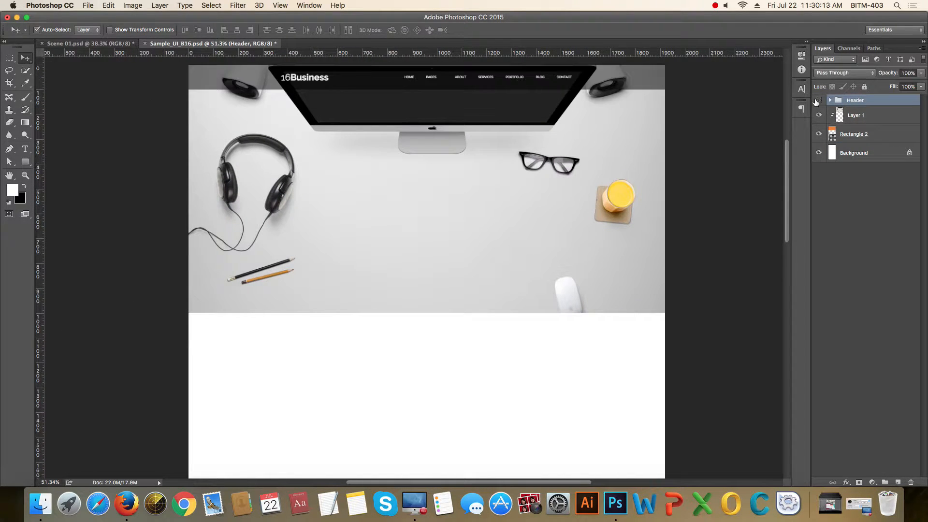
click(819, 100)
click(818, 100)
- Group Layer 1 and Rectangle 2 together and name the group Slider BG
click(863, 119)
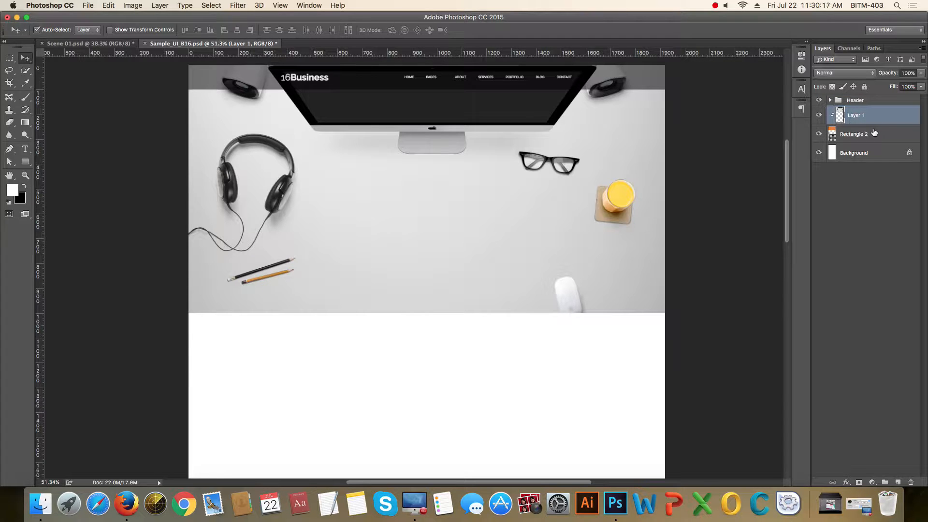
shift+click(873, 134)
key(super+g)
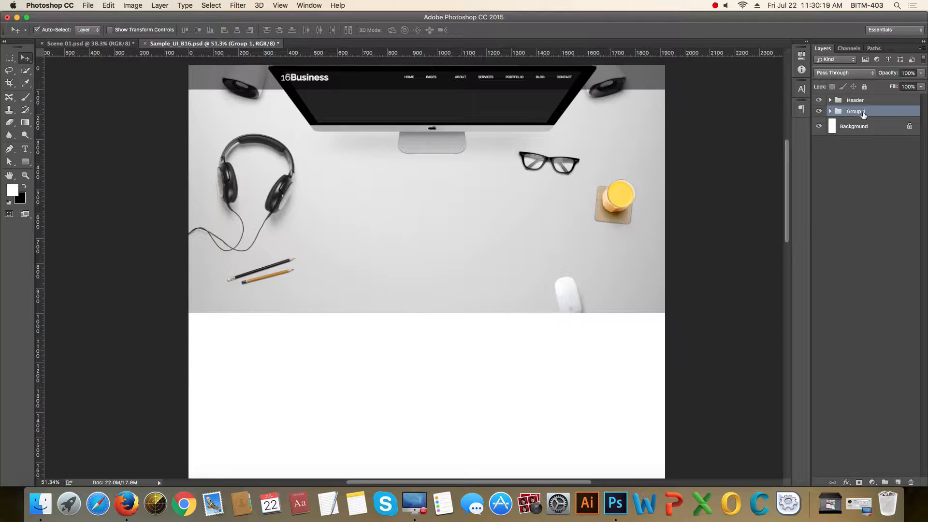
text(Slider BG)
key(Return)
- Show the column guides over the page layout
scroll(631, 168, down, 1)
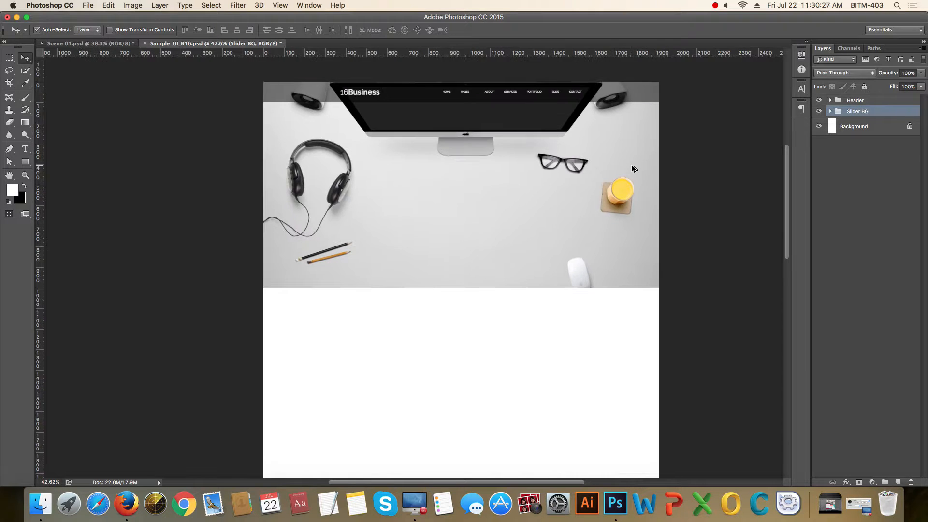
scroll(535, 169, down, 1)
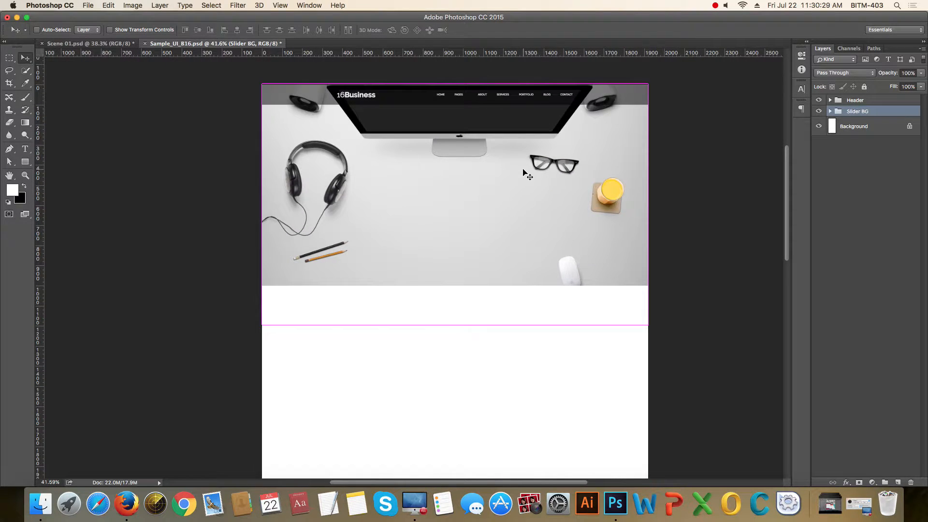
key(super+semicolon)
scroll(481, 211, up, 1)
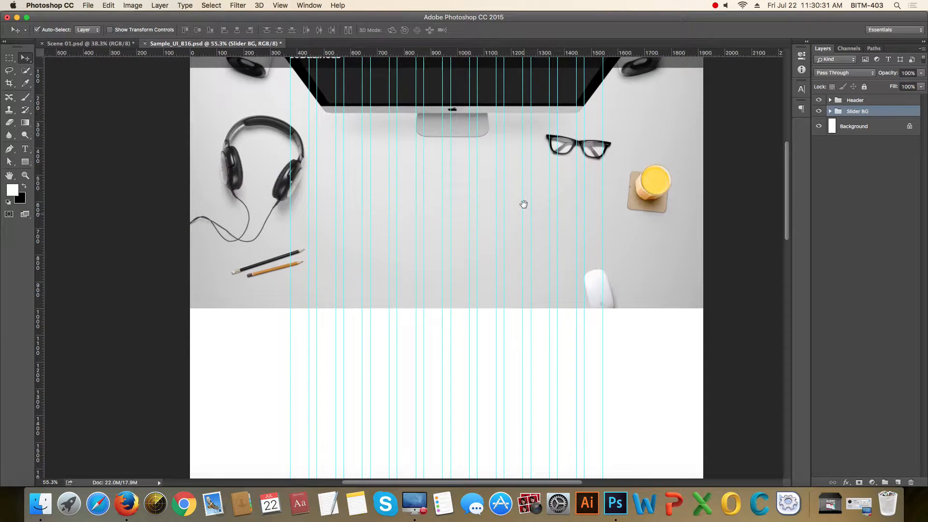
scroll(520, 208, down, 1)
scroll(469, 172, down, 2)
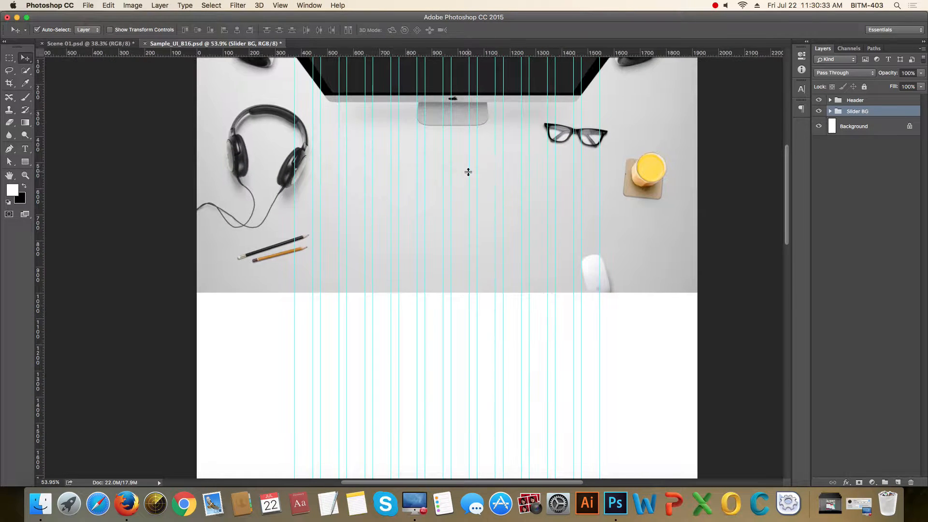
scroll(473, 174, up, 2)
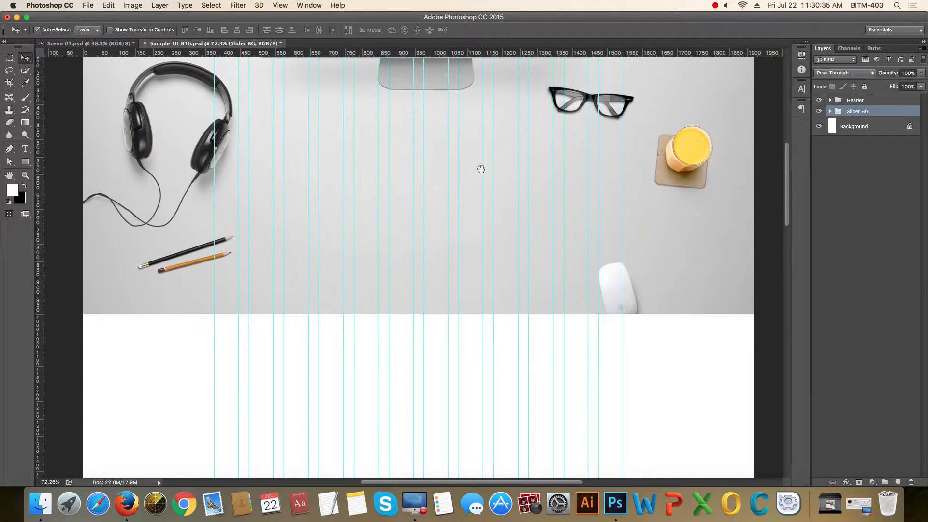
scroll(505, 151, up, 1)
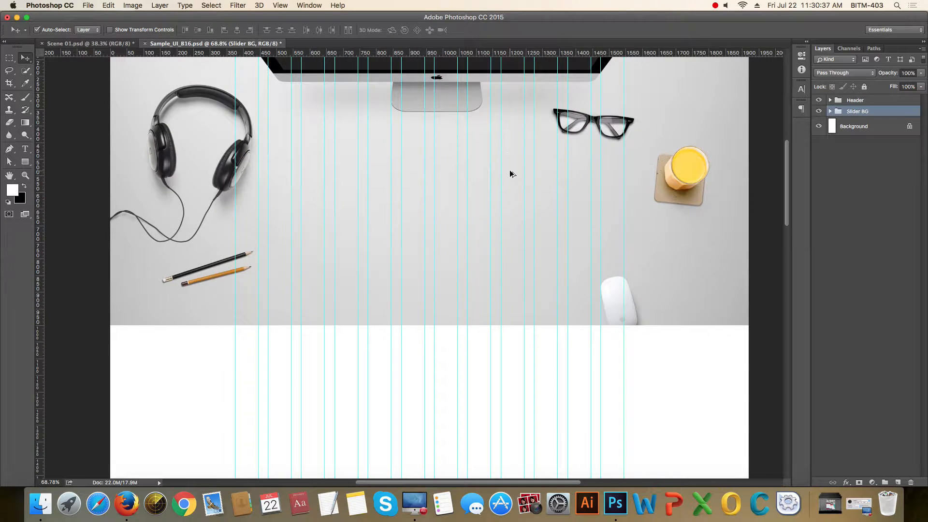
scroll(510, 172, down, 2)
scroll(510, 171, down, 1)
drag(562, 152, 556, 204)
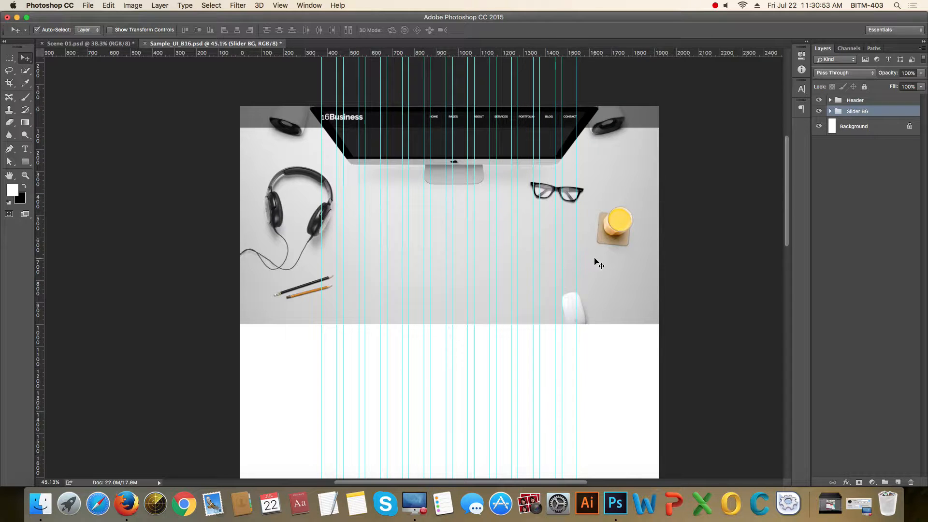
- Examine the banner and the empty page area below it against the column guides
scroll(597, 261, down, 10)
scroll(600, 264, down, 5)
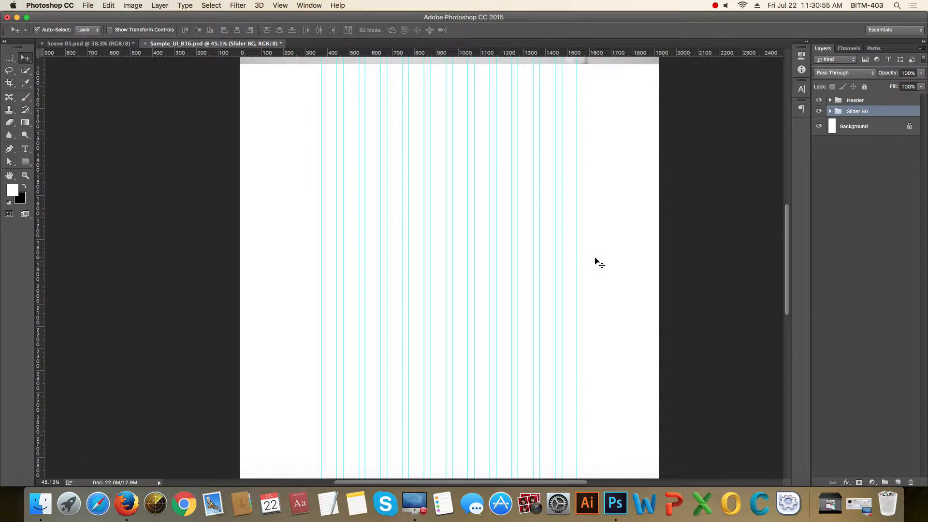
scroll(599, 264, up, 12)
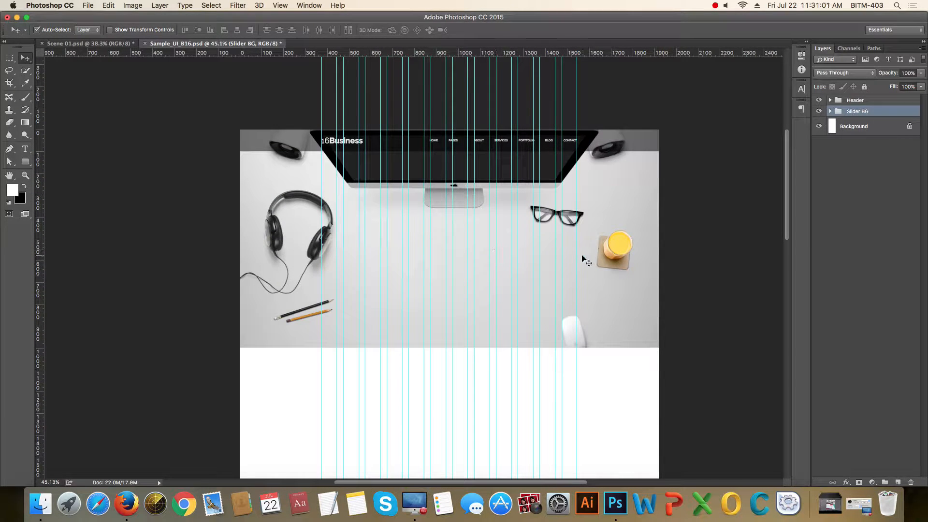
scroll(586, 257, down, 5)
scroll(585, 257, up, 2)
scroll(588, 259, up, 5)
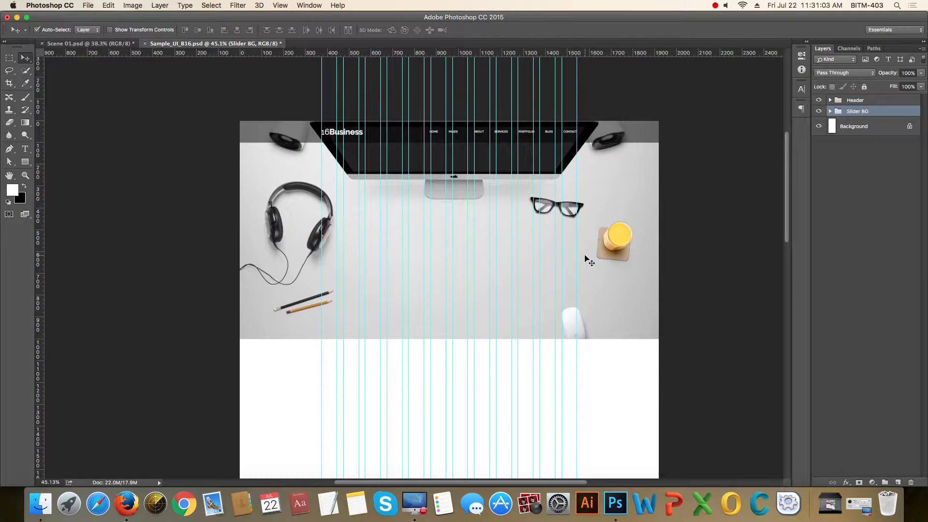
scroll(587, 261, down, 1)
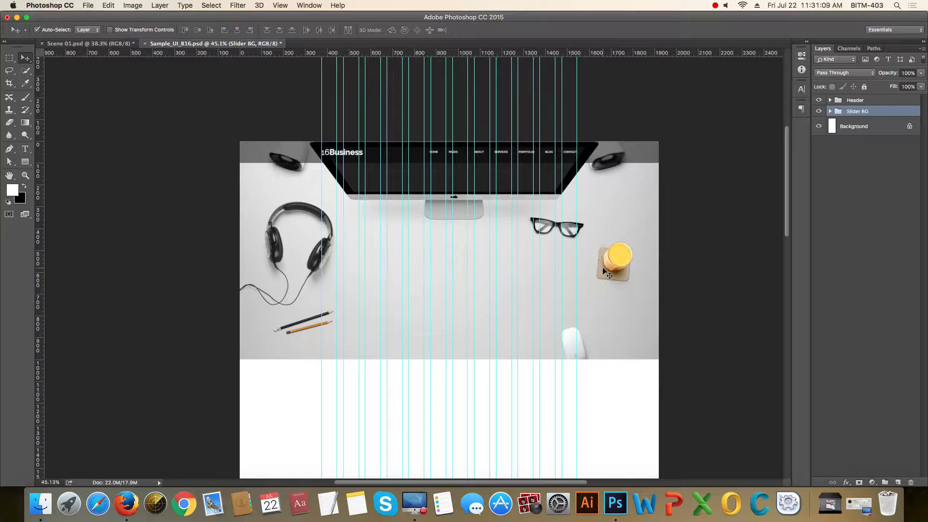
scroll(604, 273, down, 10)
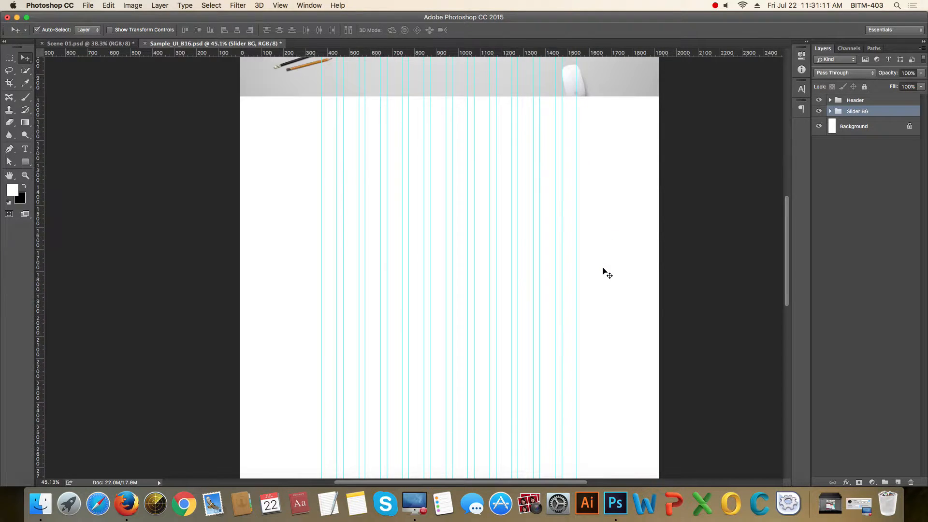
scroll(605, 273, up, 10)
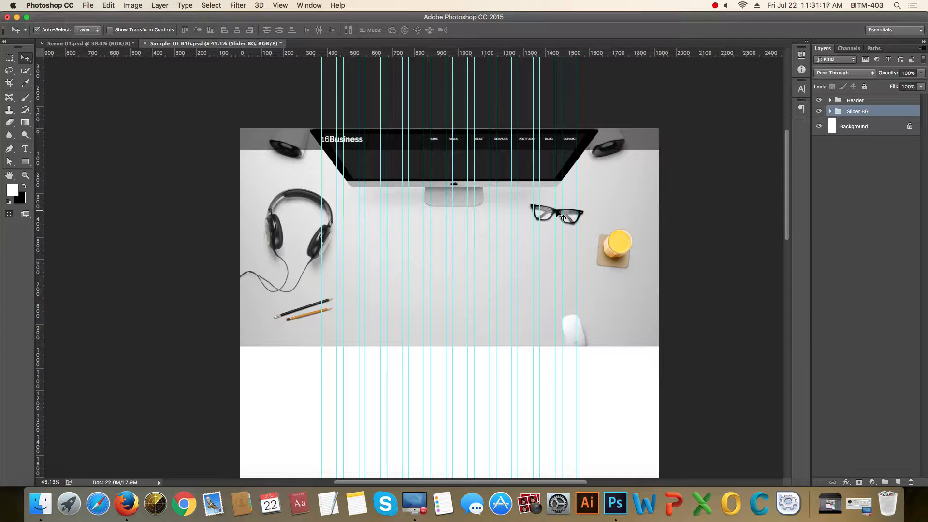
scroll(561, 215, down, 3)
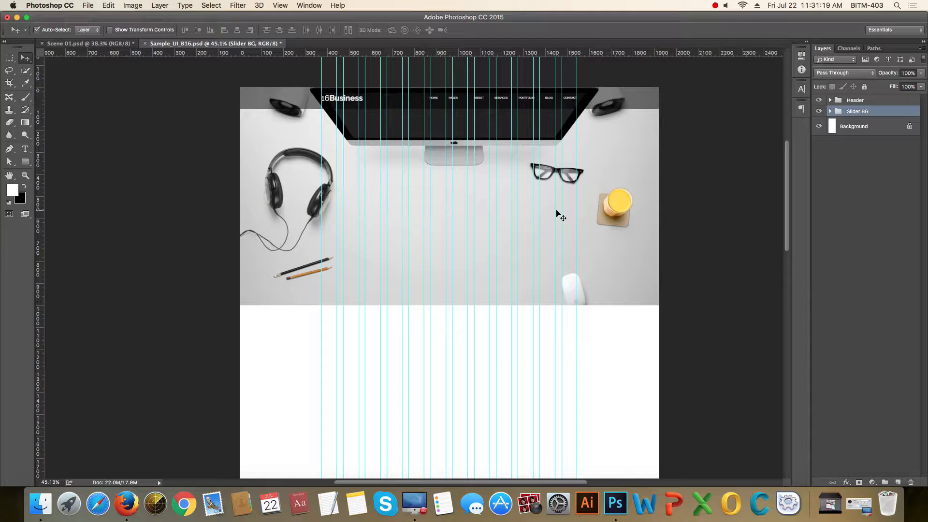
scroll(522, 188, up, 3)
- Add the text AWESOME BUSINESS TEMPLATE BY 16 BUSINESS in the middle of the banner below the monitor stand and center-align it
drag(614, 156, 599, 202)
scroll(584, 189, up, 2)
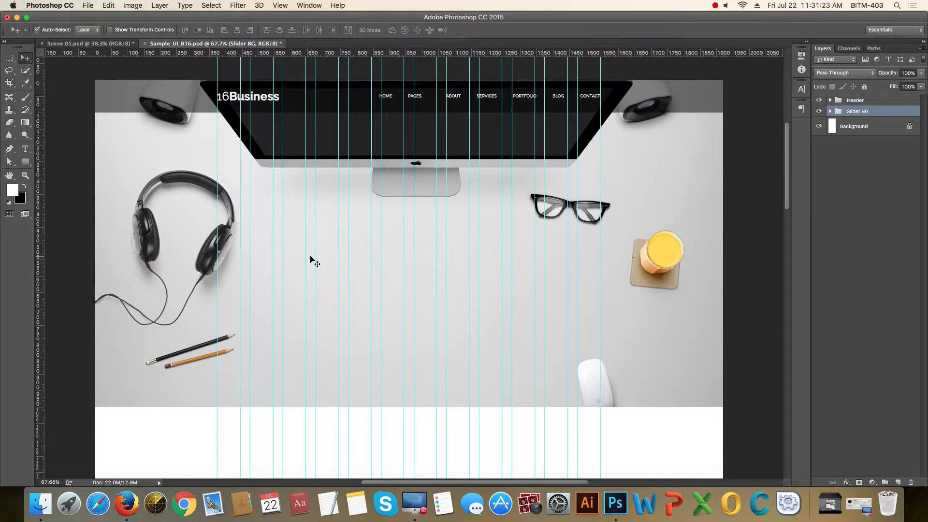
click(26, 149)
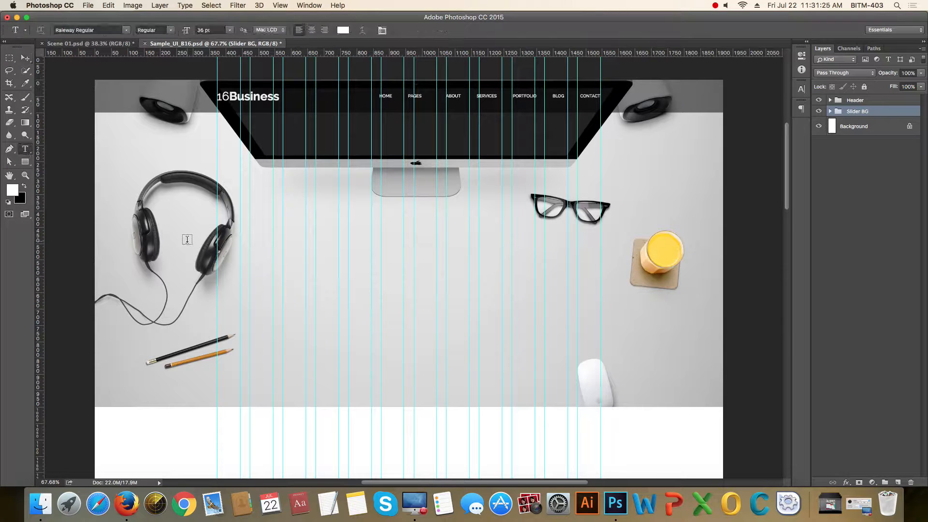
click(403, 249)
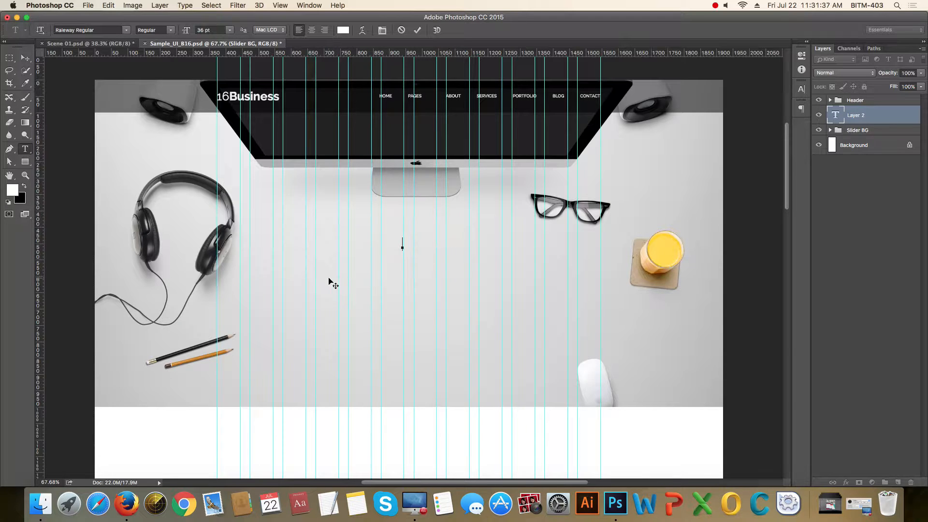
scroll(386, 255, up, 5)
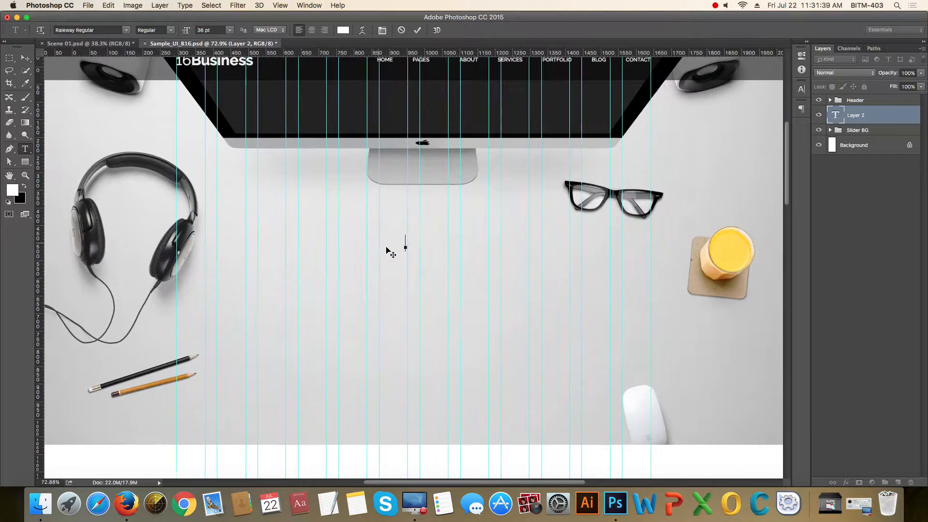
scroll(387, 251, up, 1)
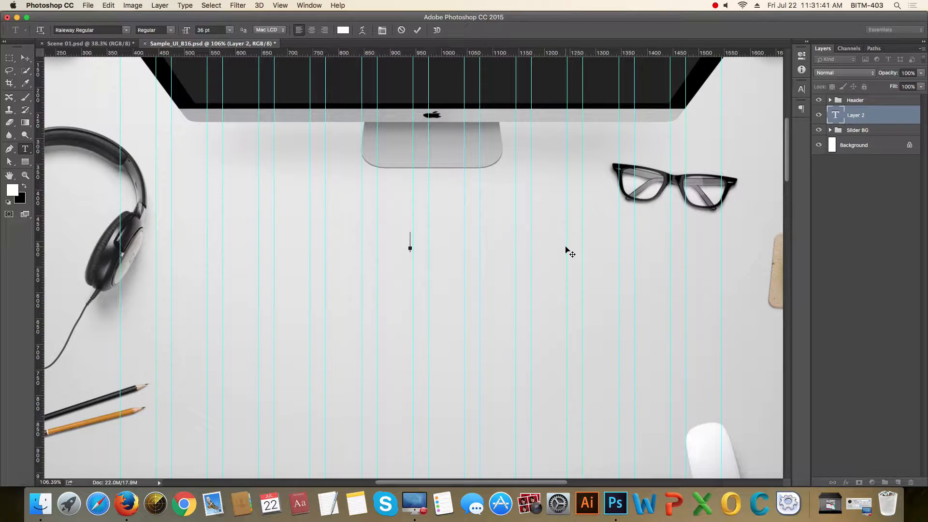
text(AWESOME)
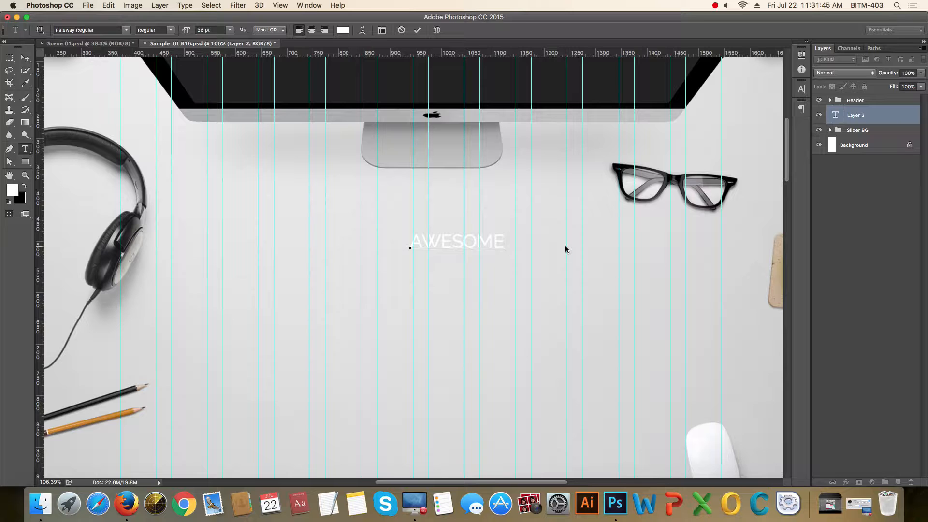
text( BUSINESS )
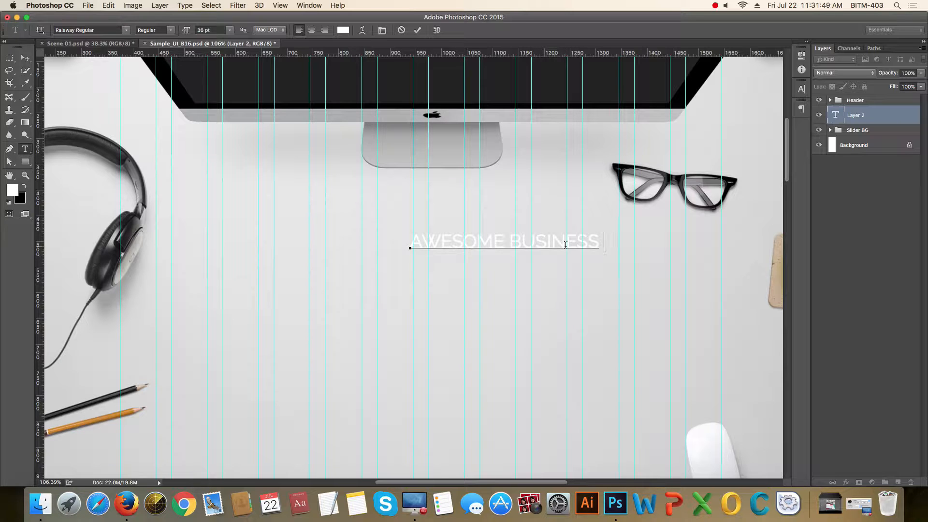
text(TEMPLA)
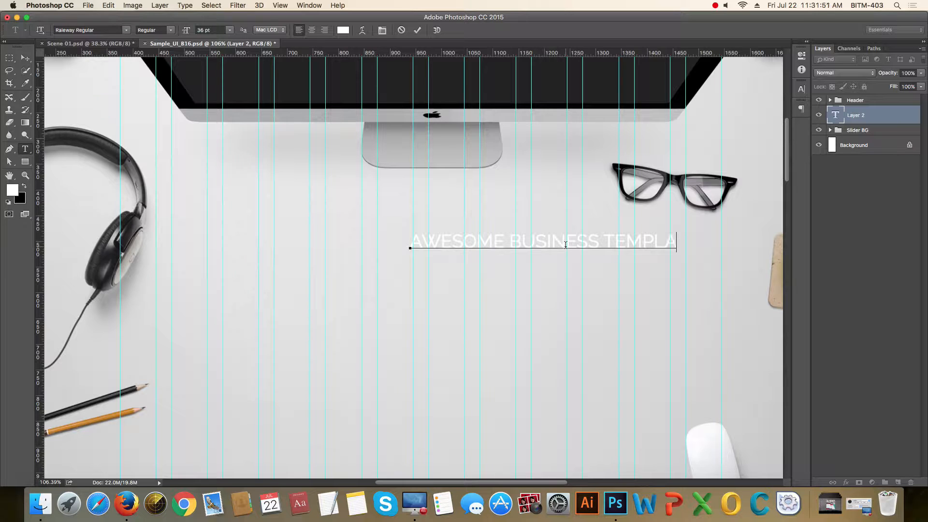
text(TE BY)
text( 1)
text(6 B)
text(US)
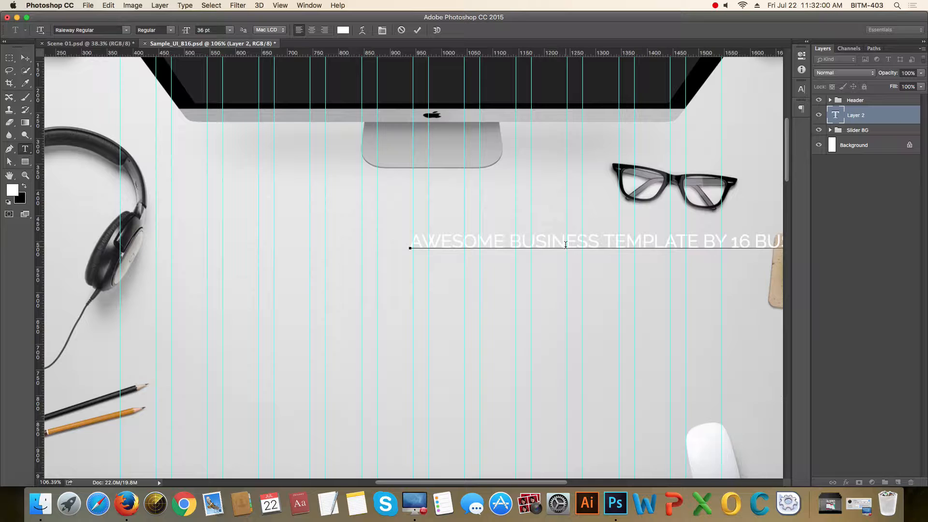
key(super+a)
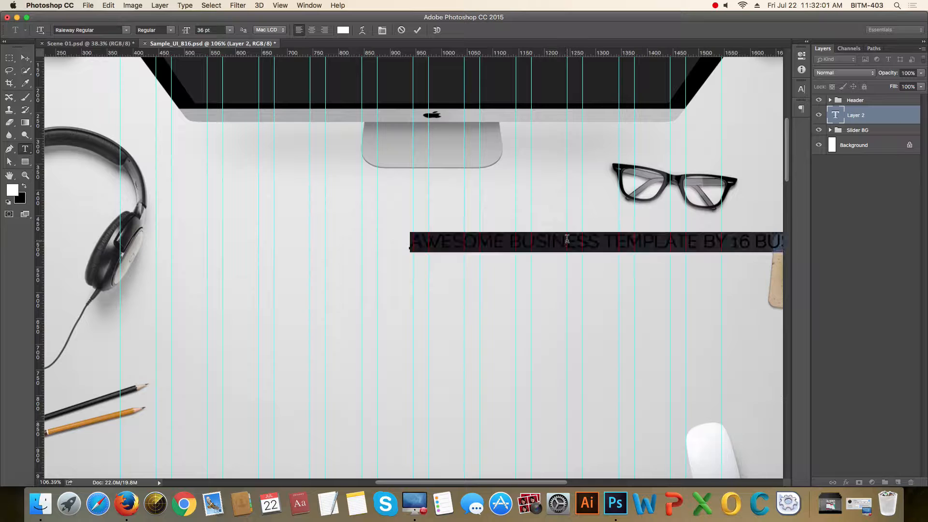
click(311, 30)
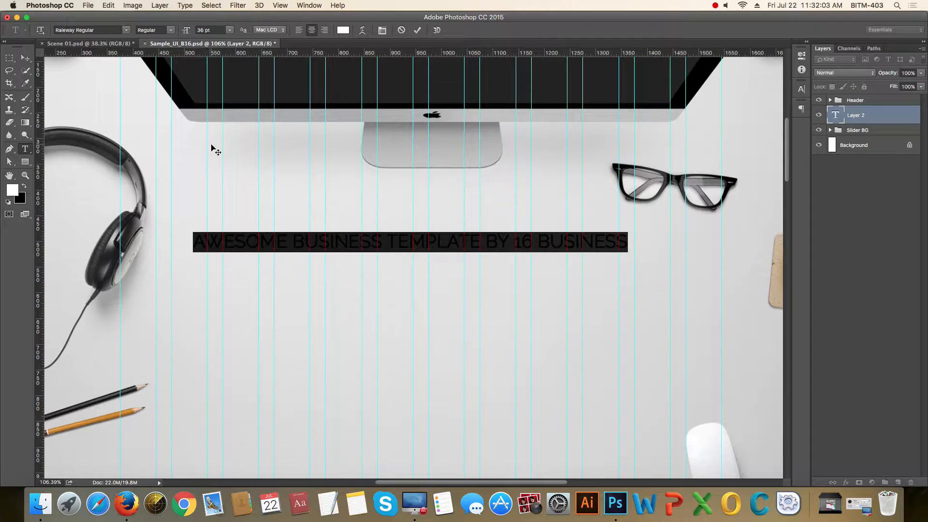
- Commit the headline text and examine how the header menu, logo and headline line up with the column guides
click(26, 58)
scroll(404, 236, down, 2)
scroll(404, 236, down, 3)
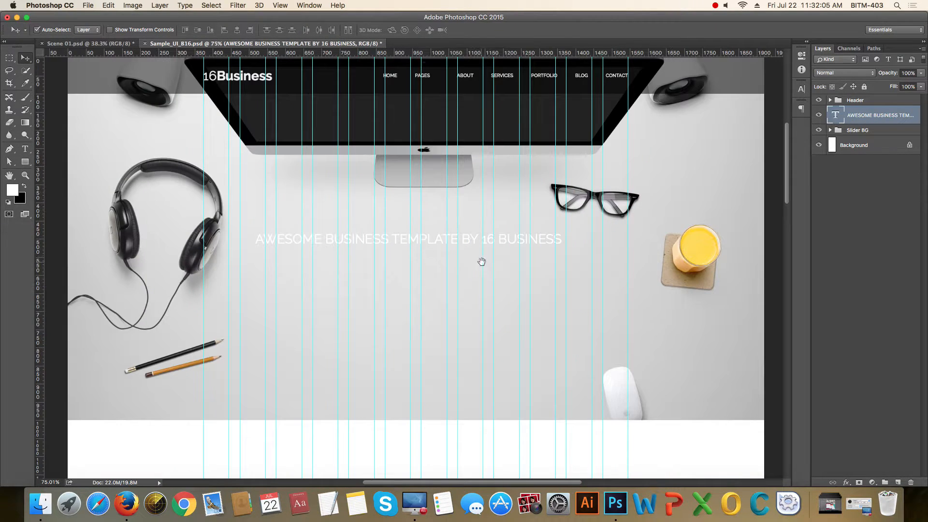
scroll(385, 322, down, 3)
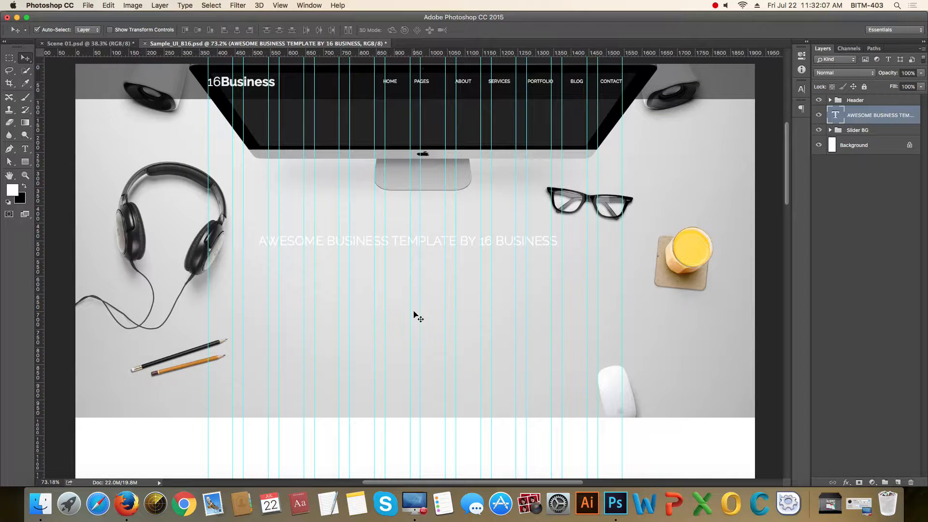
scroll(586, 202, up, 5)
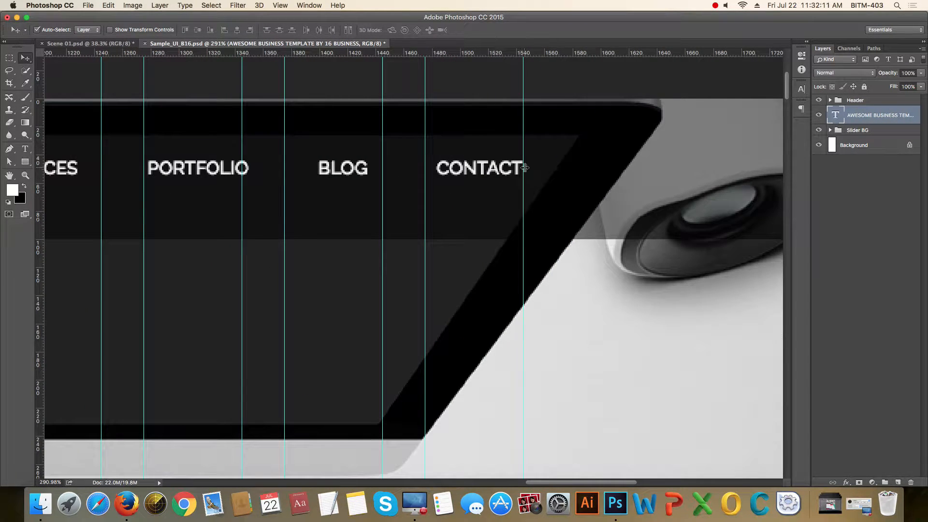
scroll(243, 193, down, 4)
drag(310, 208, 422, 206)
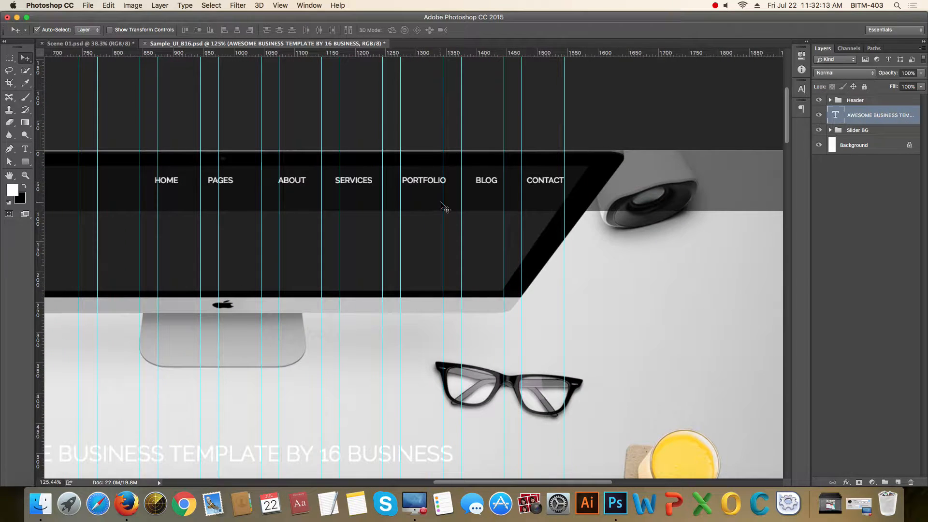
scroll(232, 202, down, 1)
drag(216, 214, 341, 202)
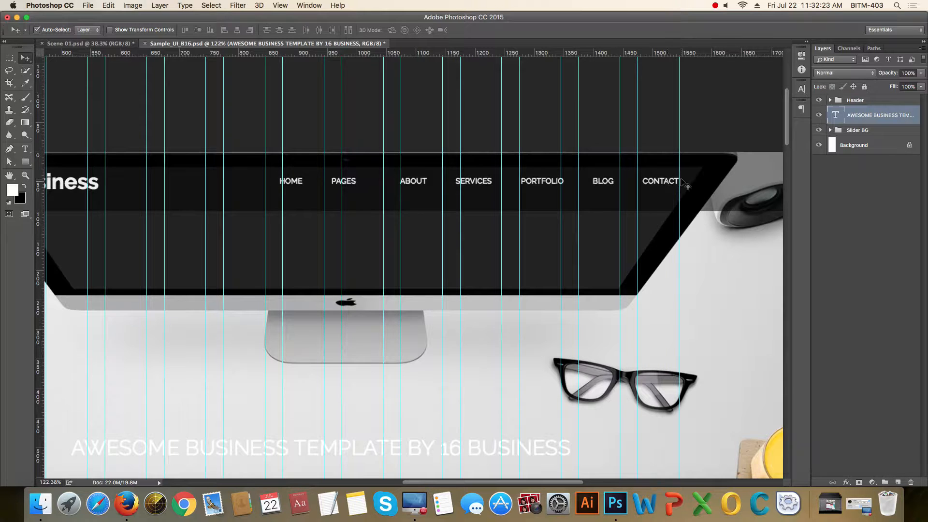
scroll(560, 215, down, 3)
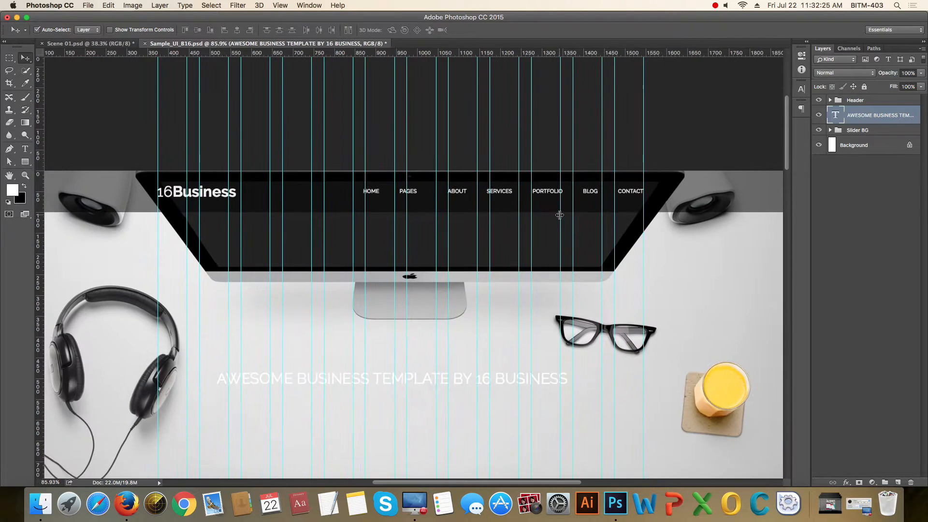
scroll(559, 215, down, 5)
scroll(560, 215, left, 3)
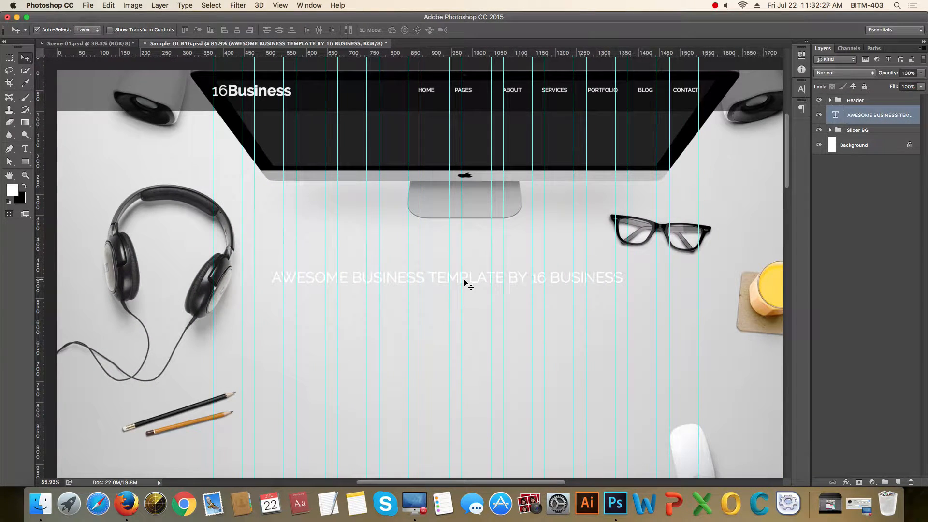
- Try left alignment on the headline text and restore its center alignment
key(t)
click(467, 280)
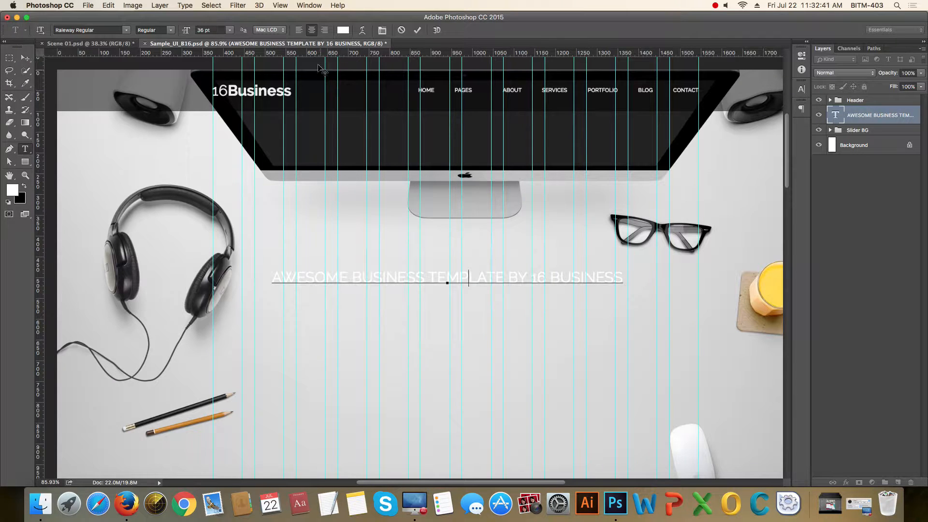
click(299, 30)
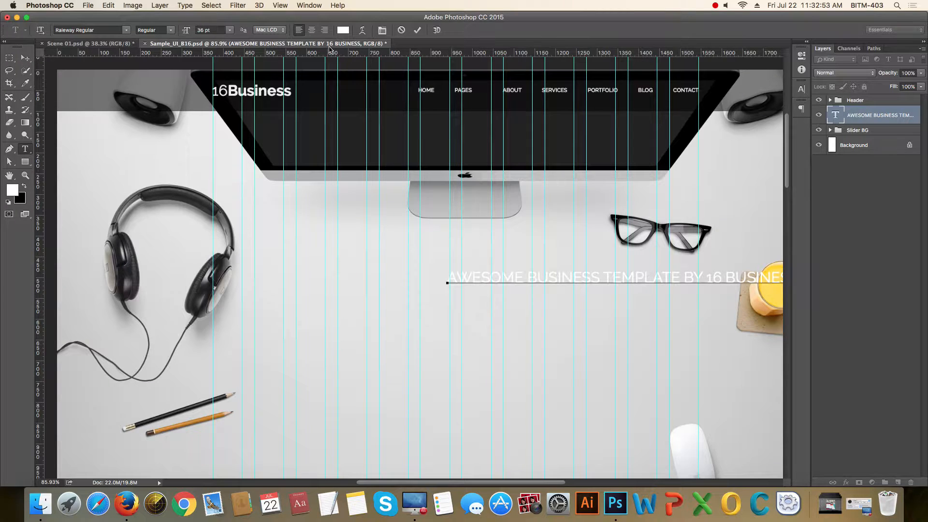
click(311, 30)
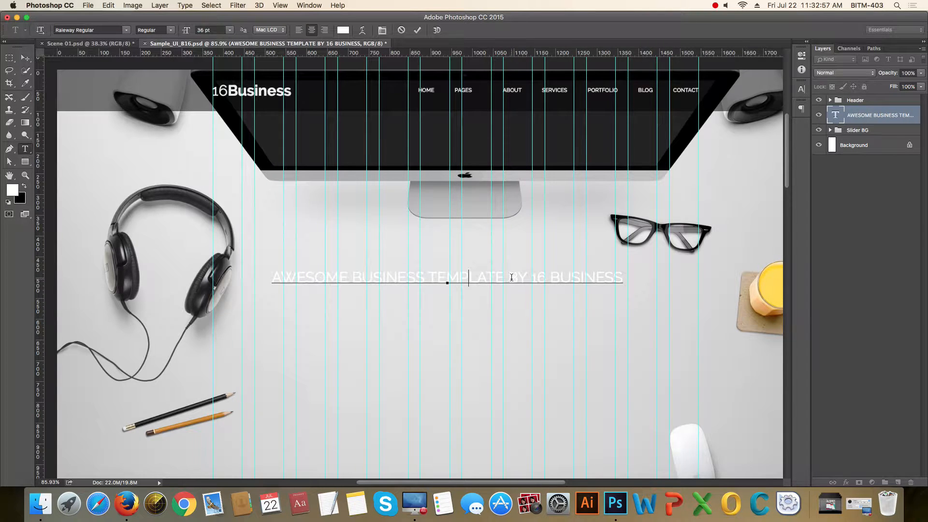
- Center the headline text layer horizontally on the whole canvas and clear the selection
click(25, 58)
key(super+a)
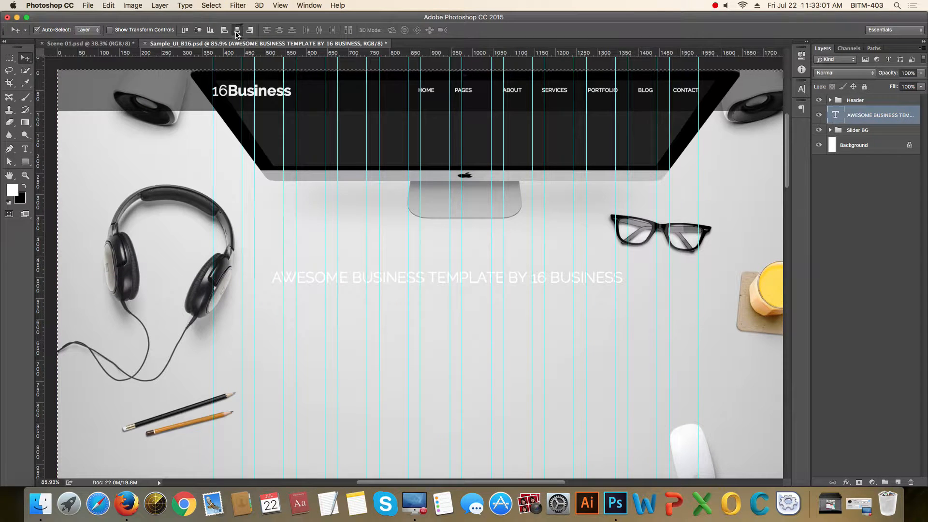
click(237, 31)
key(super)
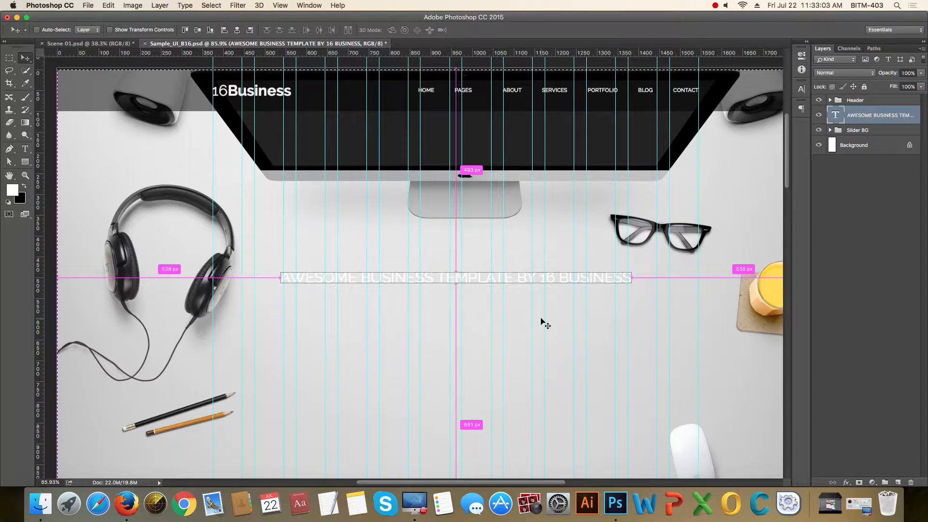
- Change the color of the entire headline text to black (000000)
scroll(468, 295, up, 4)
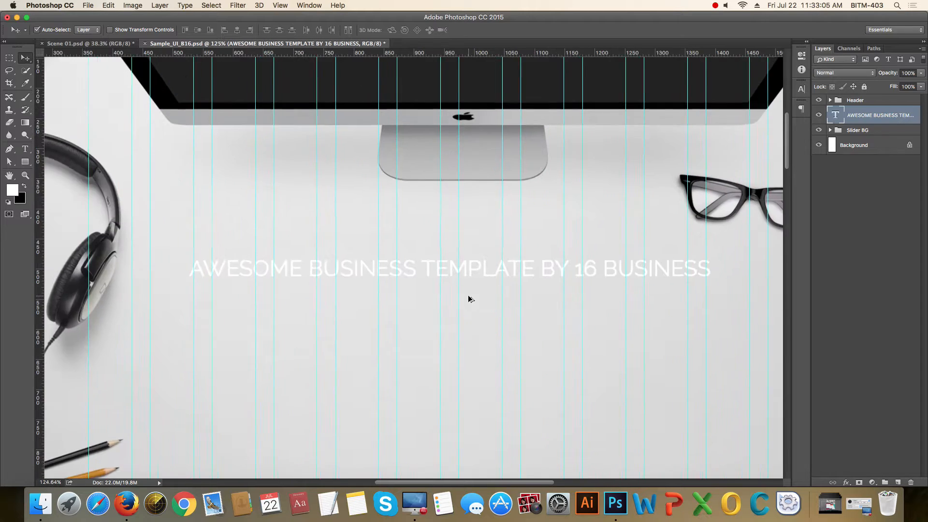
scroll(468, 295, up, 2)
double_click(465, 266)
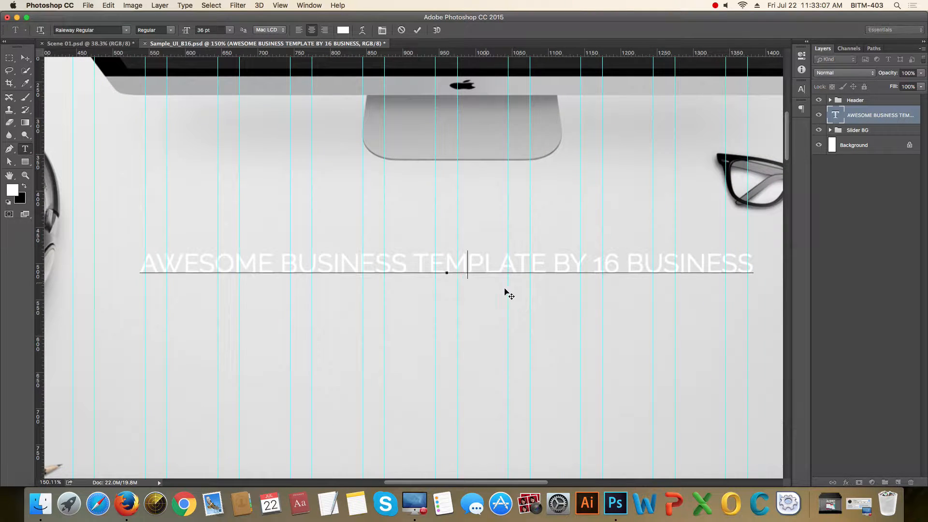
key(super+a)
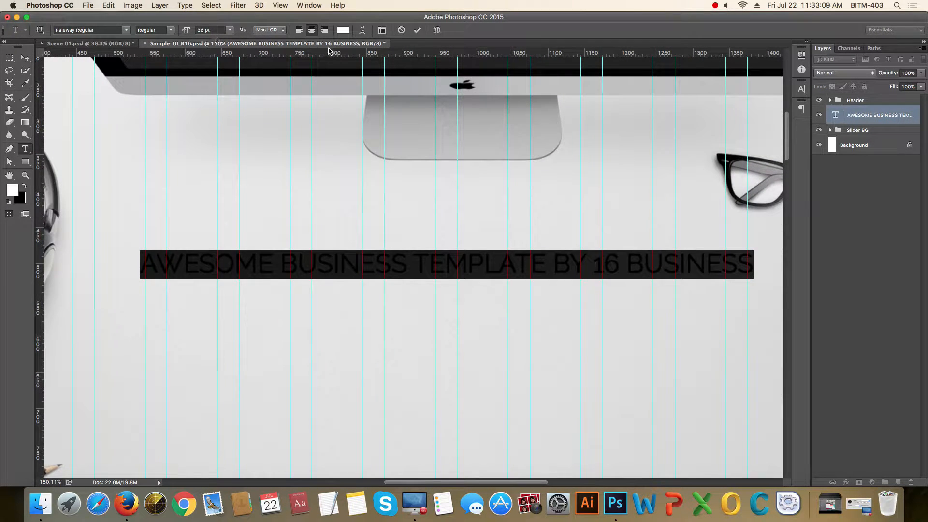
click(343, 30)
drag(404, 217, 428, 247)
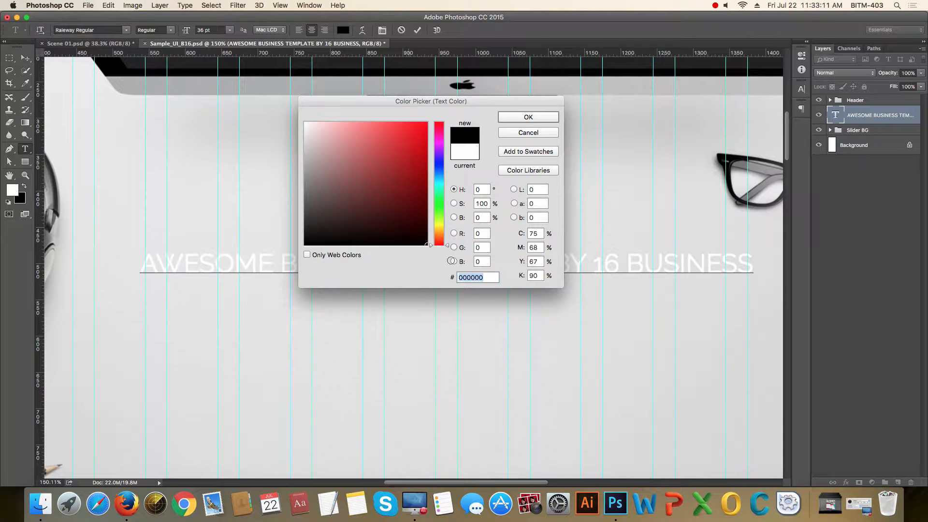
click(538, 117)
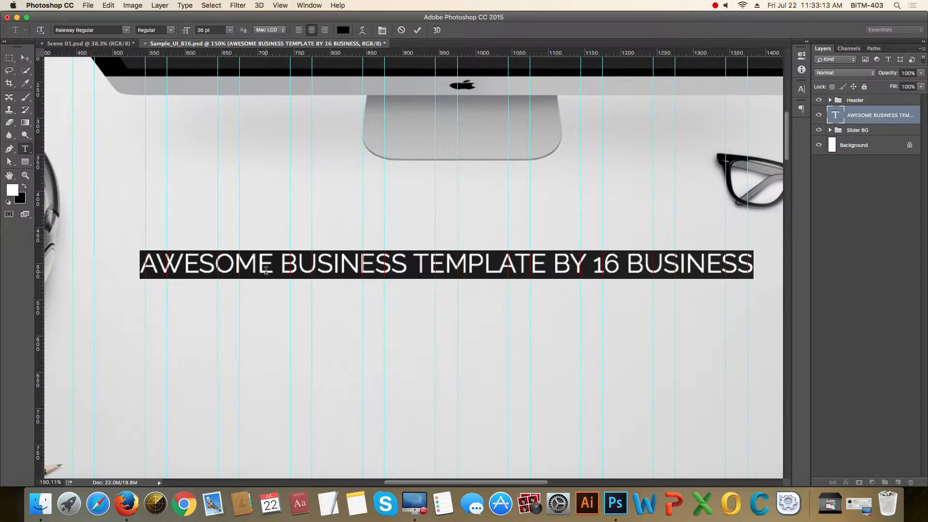
- Set the headline's font size to 48 pt
click(216, 30)
text(48)
key(Return)
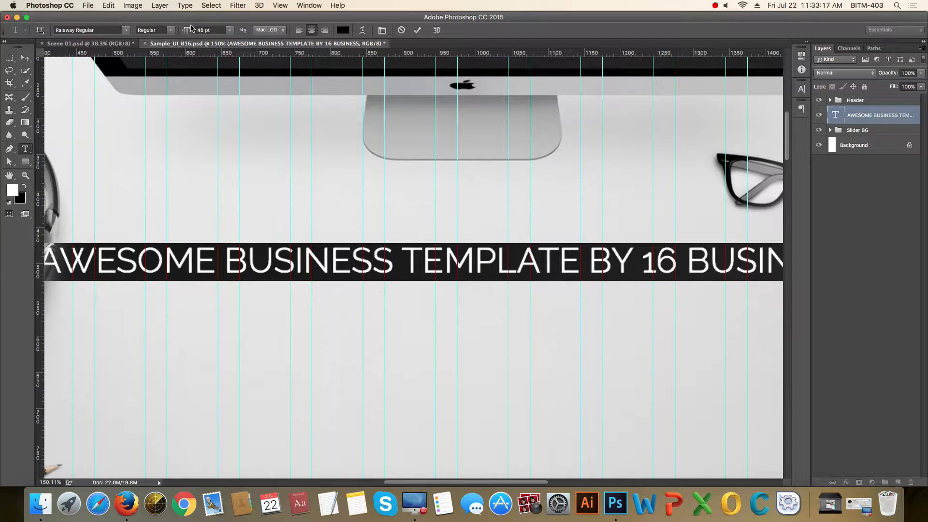
- Break the headline into three lines: AWESOME, BUSINESS TEMPLATE BY, and 16 BUSINESS
key(super+0)
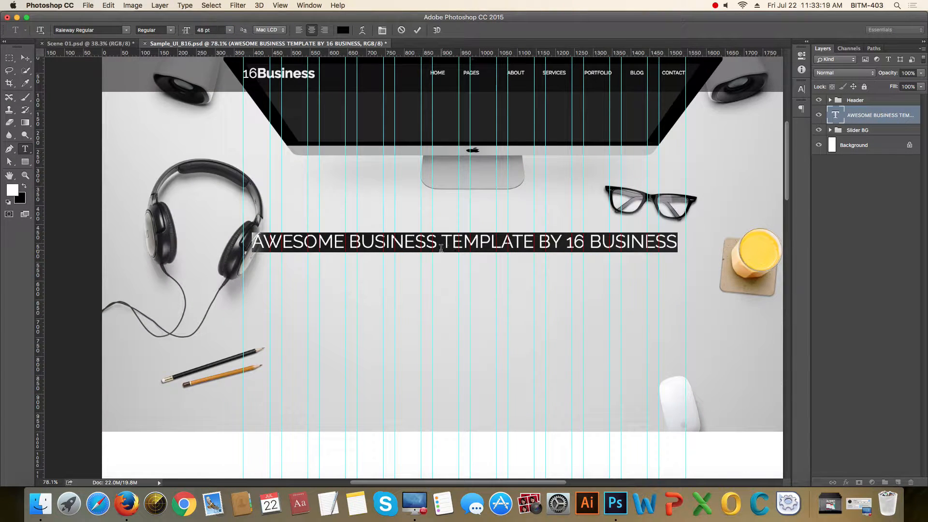
click(441, 248)
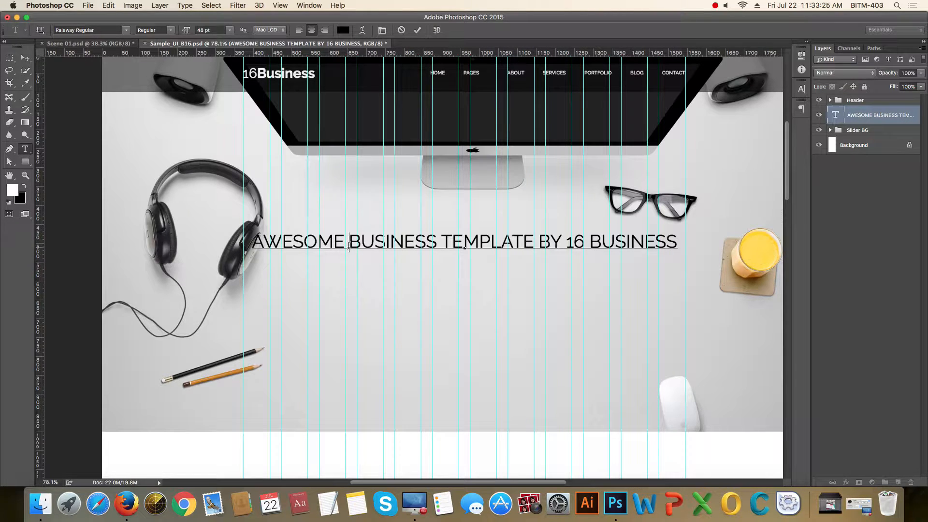
key(BackSpace)
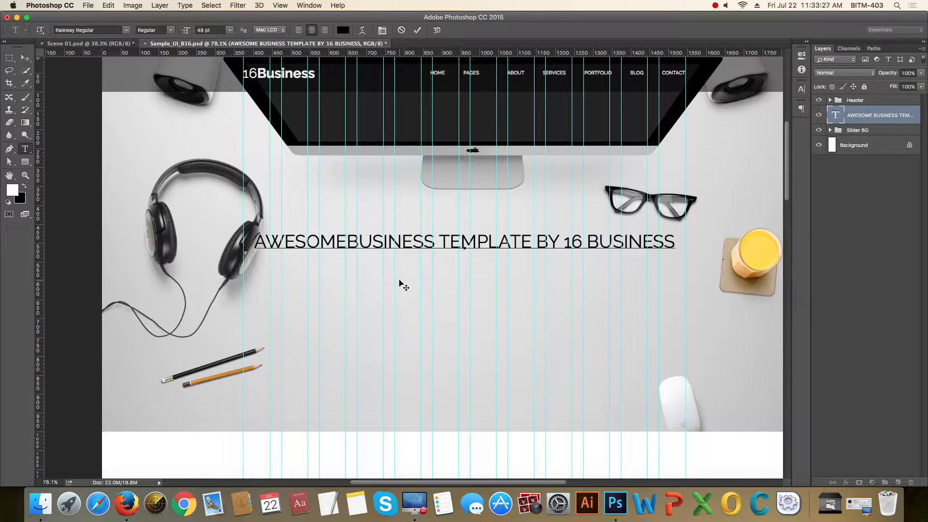
key(Return)
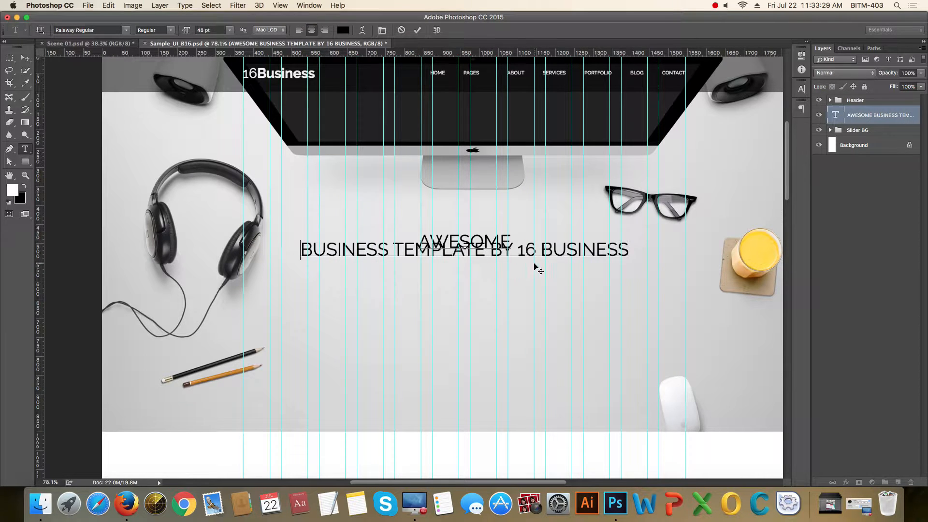
click(518, 252)
key(Return)
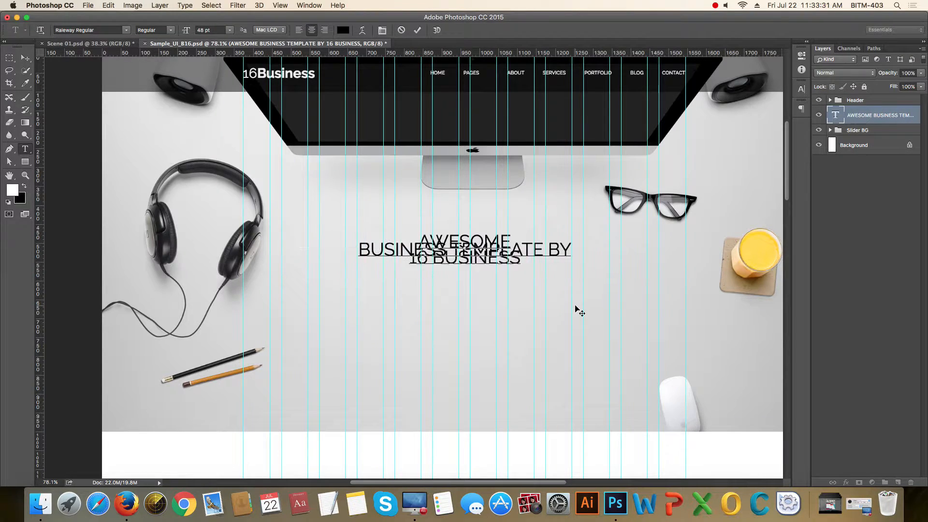
- Set the leading of the whole three-line headline to 60 pt
key(super+a)
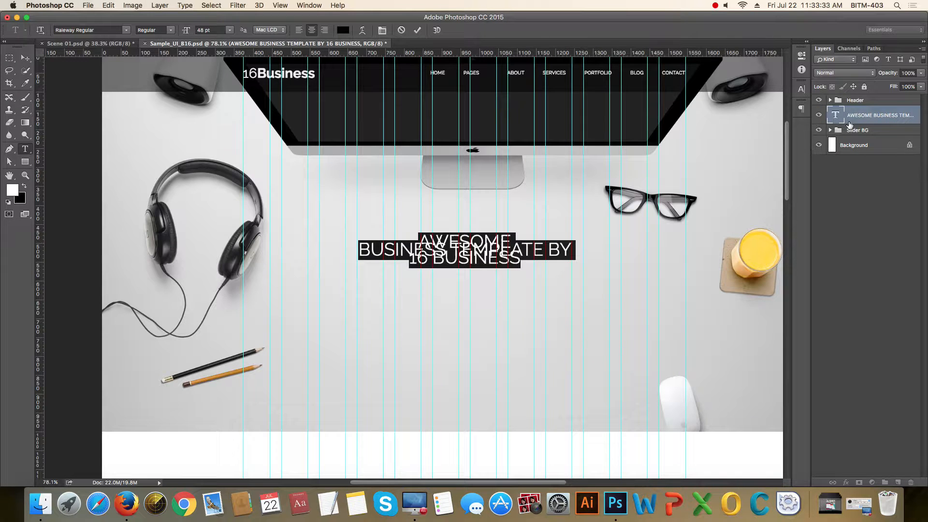
click(801, 89)
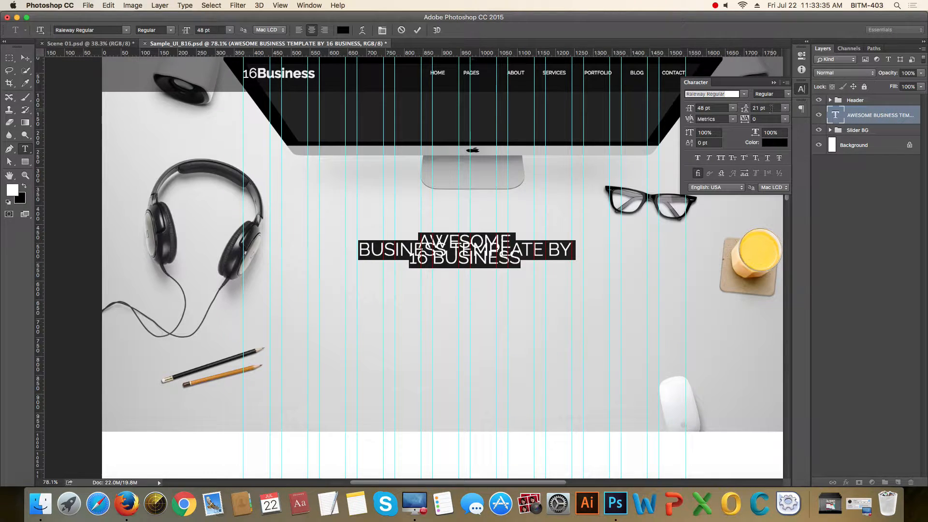
click(762, 107)
text(620)
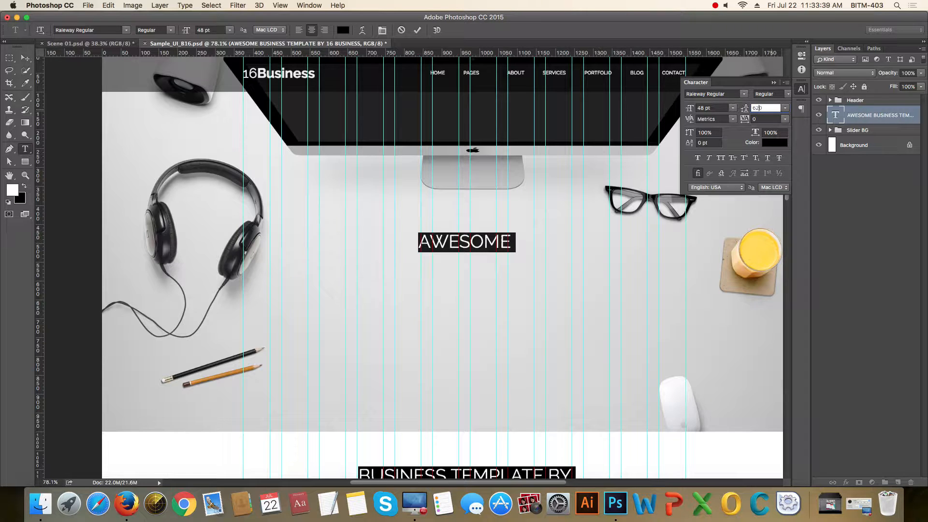
key(BackSpace)
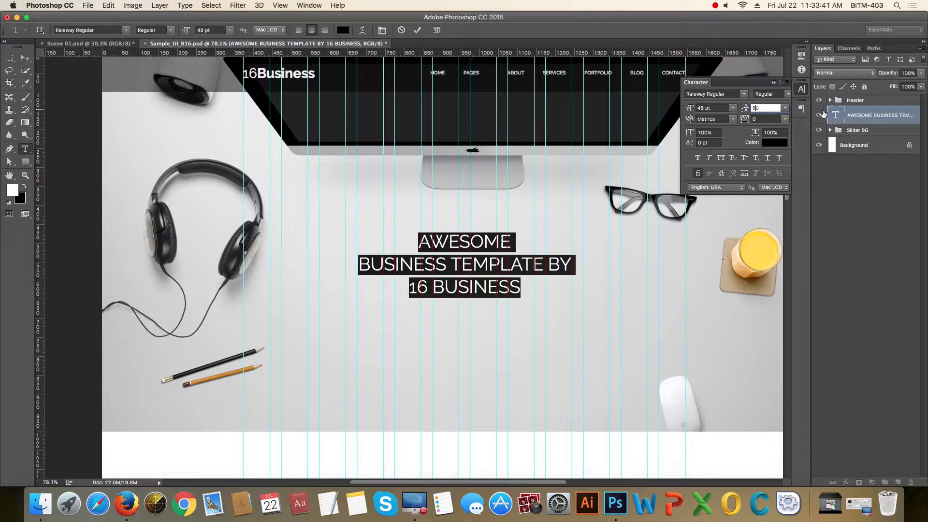
click(774, 83)
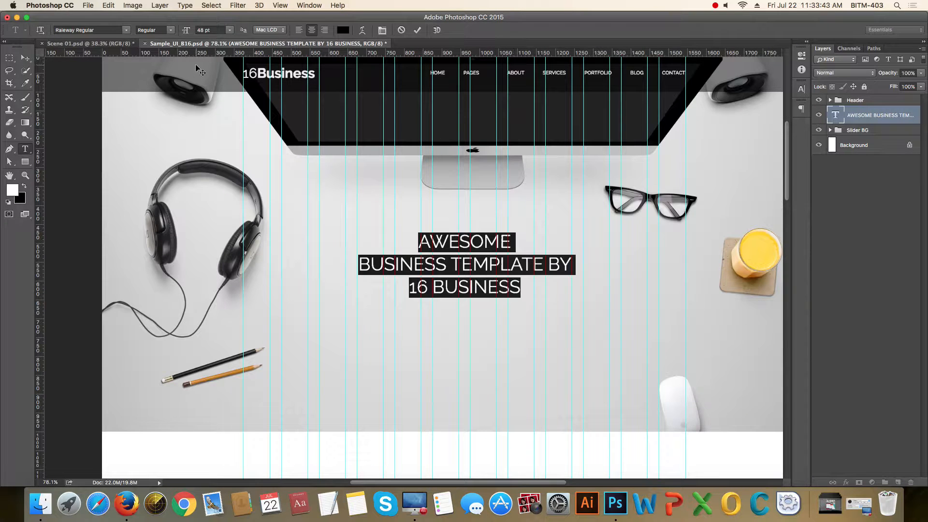
- Commit the headline text and hide the column guides
click(25, 58)
scroll(497, 228, down, 3)
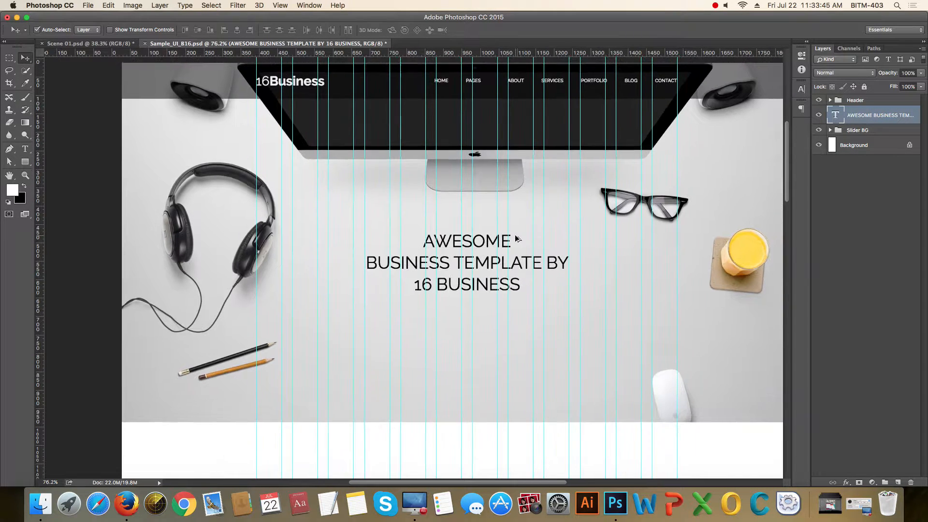
key(super+semicolon)
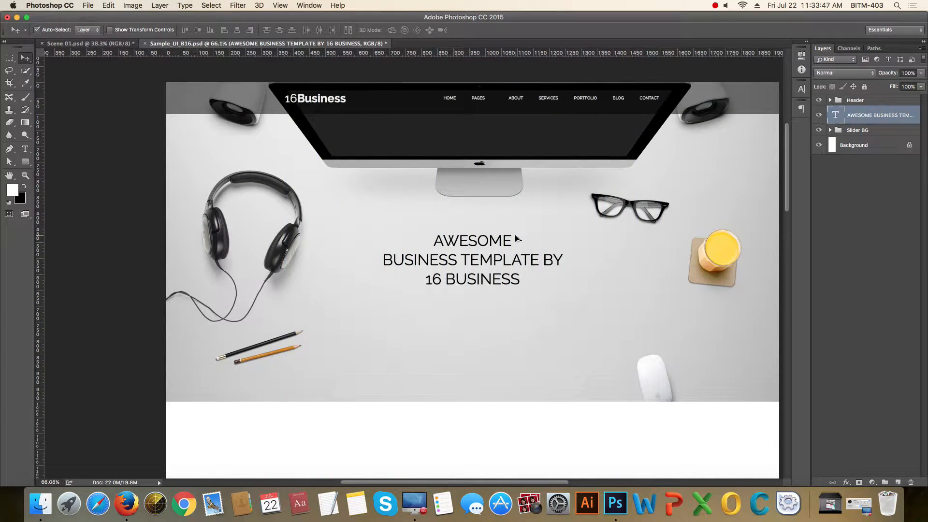
- Set the words BUSINESS TEMPLATE in the headline to the Bold font style
scroll(484, 273, up, 3)
key(t)
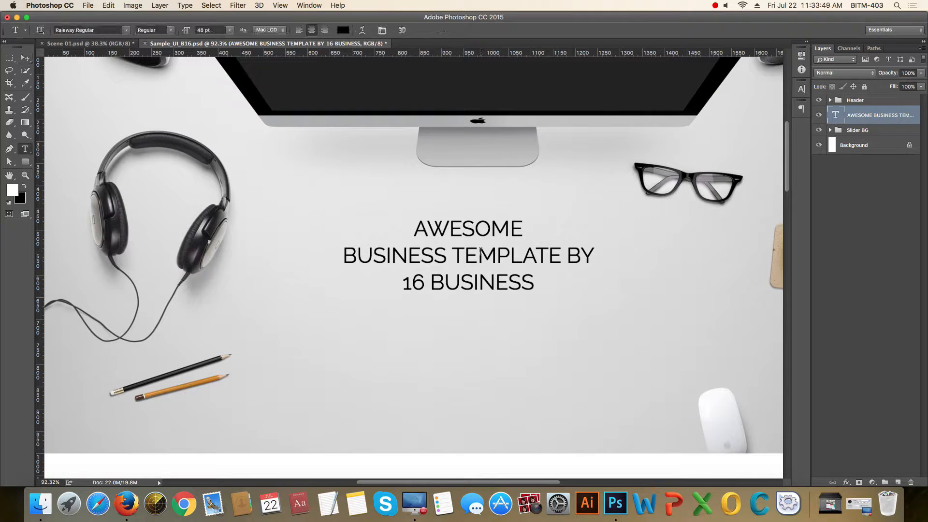
click(476, 233)
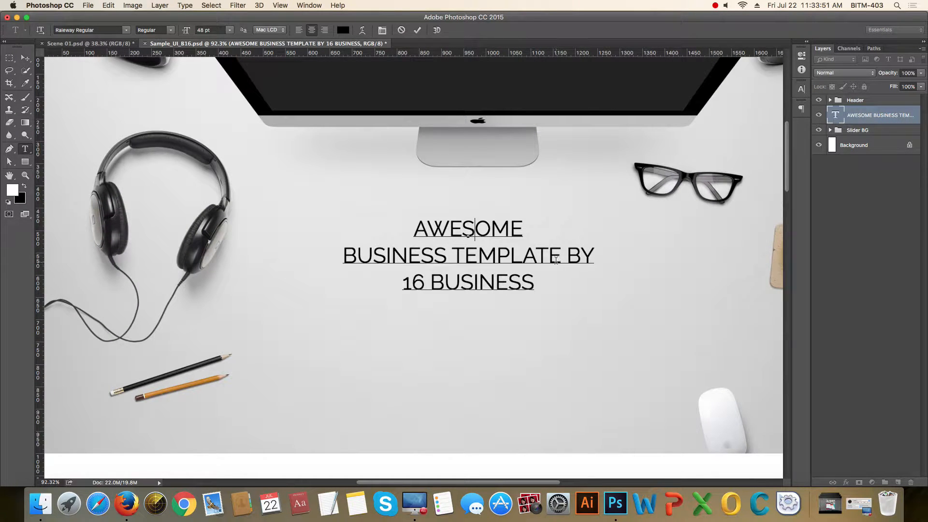
drag(559, 258, 333, 244)
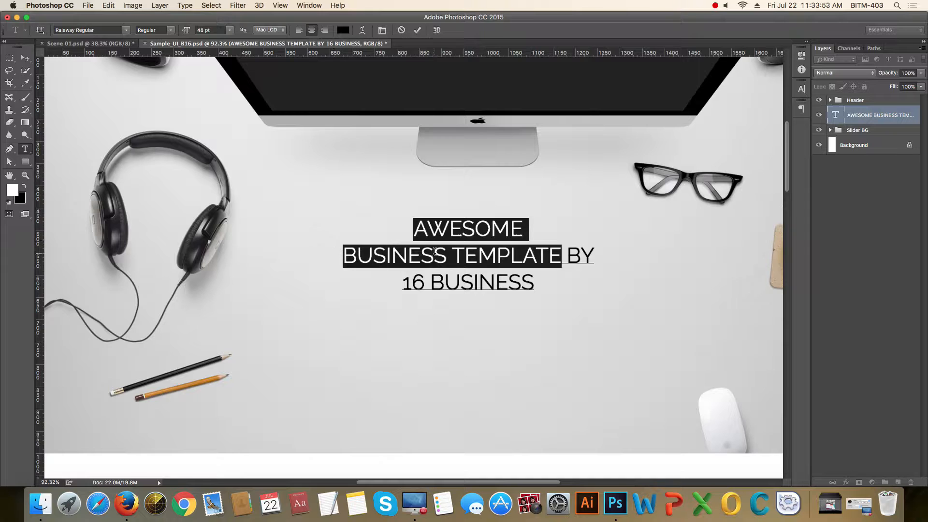
click(523, 259)
drag(561, 259, 343, 256)
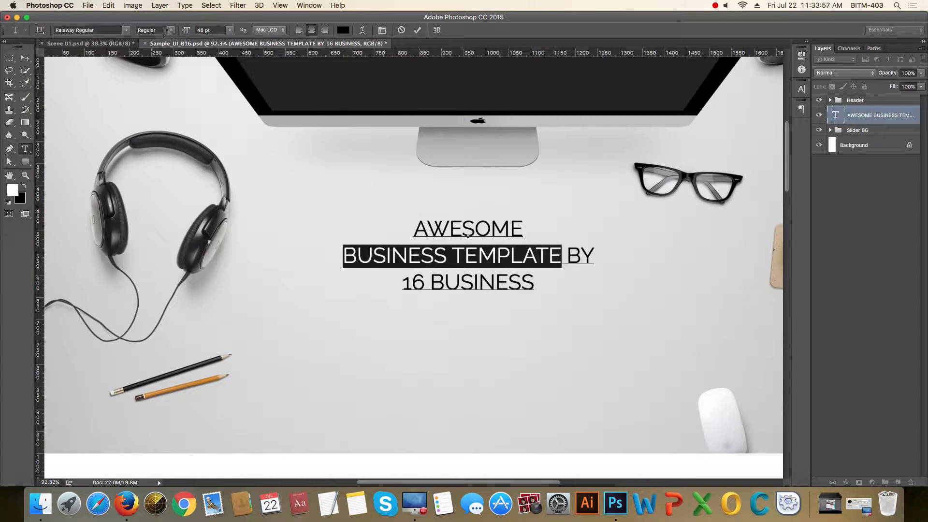
click(170, 31)
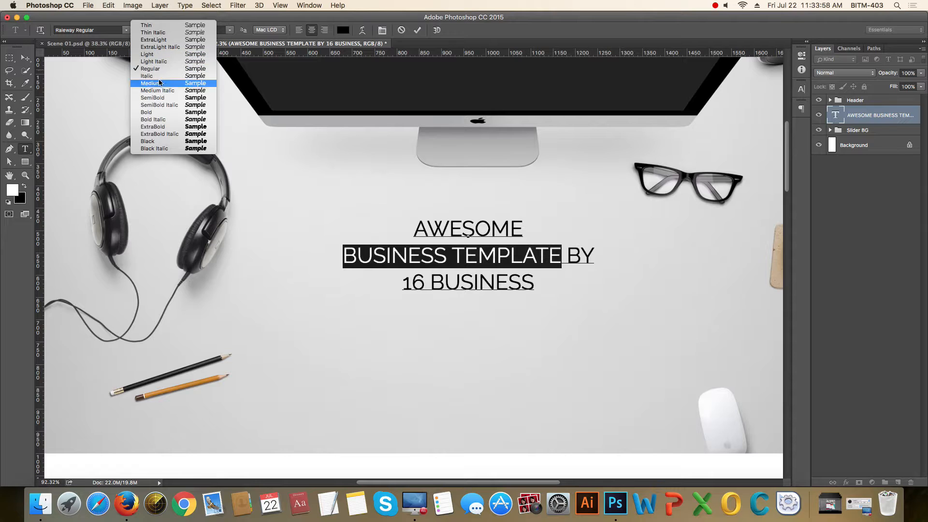
click(156, 113)
- Set the headline's last line, 16 BUSINESS, to the Bold font style
click(546, 265)
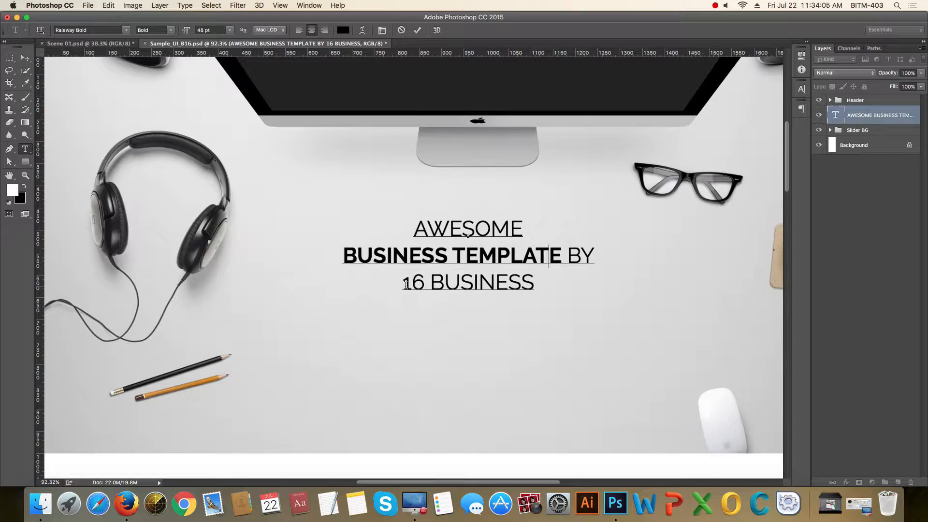
drag(406, 284, 536, 289)
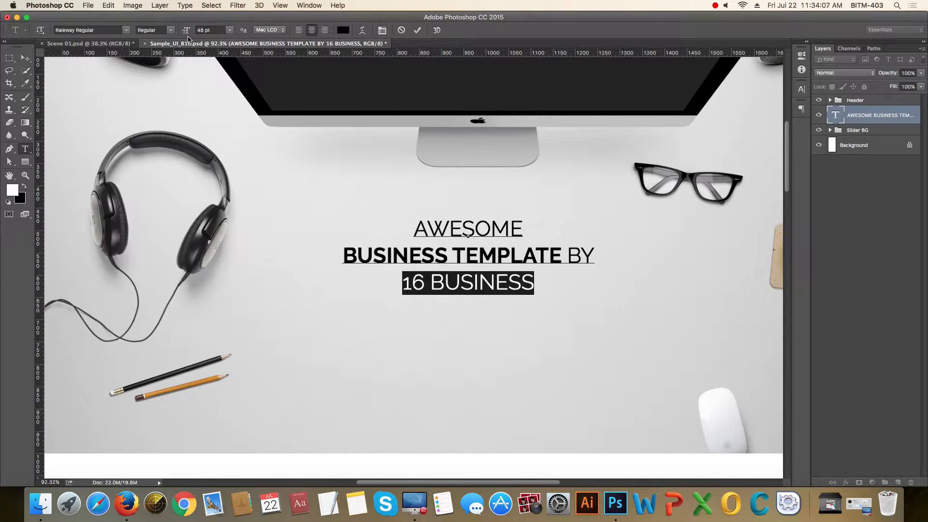
click(172, 30)
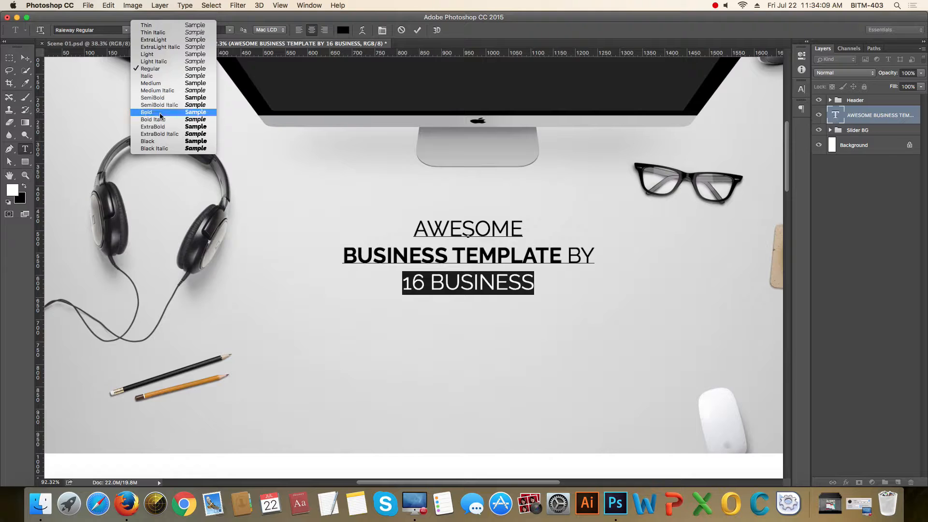
click(160, 113)
- Set the whole headline's font size to 60 pt and its leading to 72 pt, and commit the text
key(super+a)
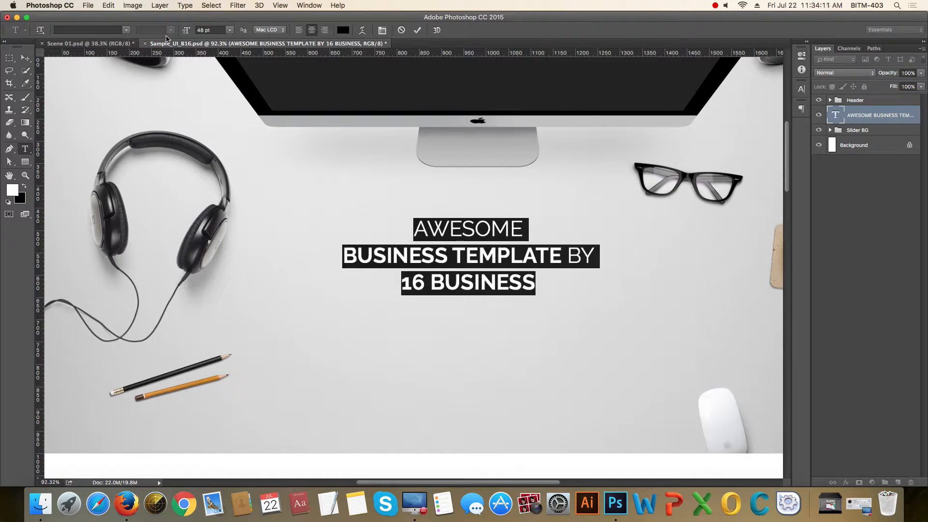
click(213, 31)
text(60)
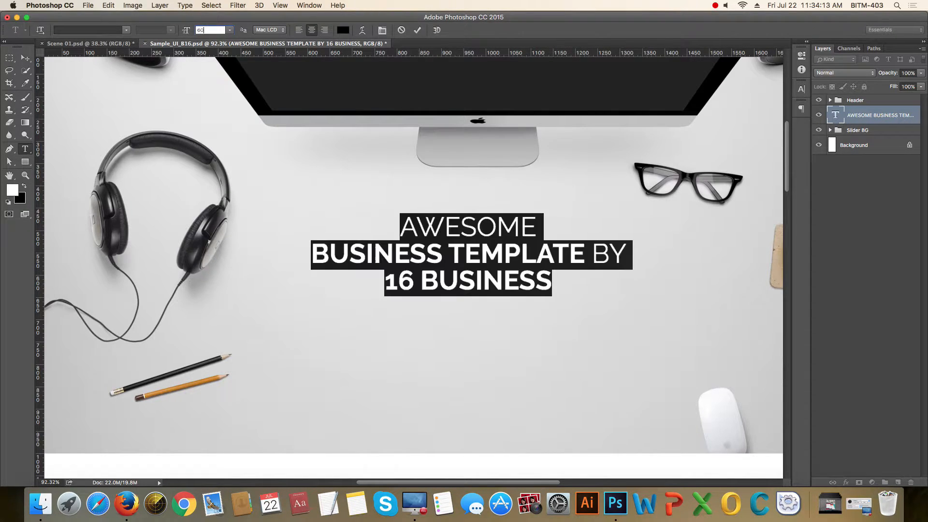
click(802, 89)
click(765, 108)
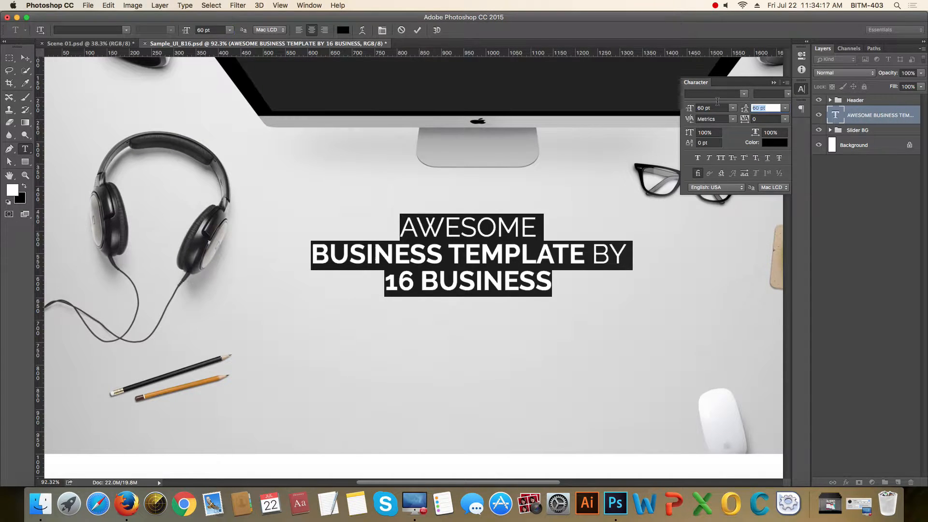
text(72)
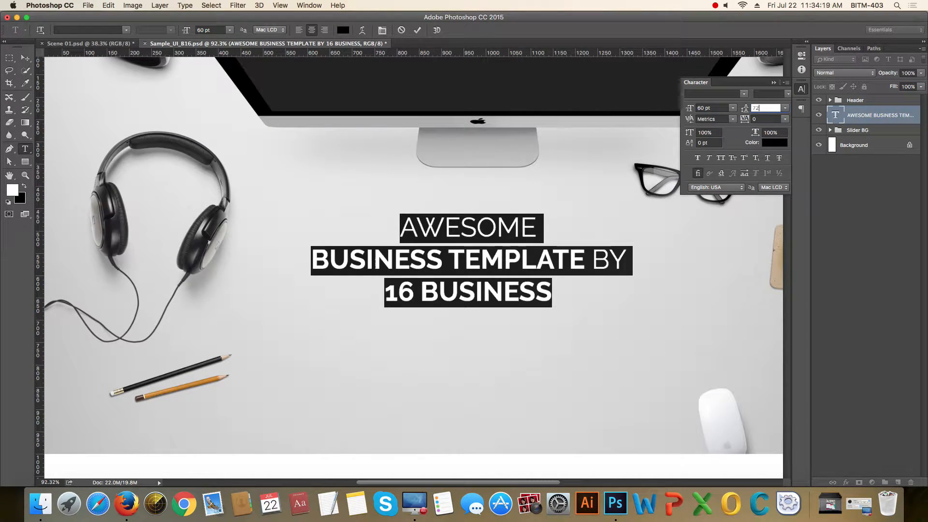
key(Return)
key(Return)
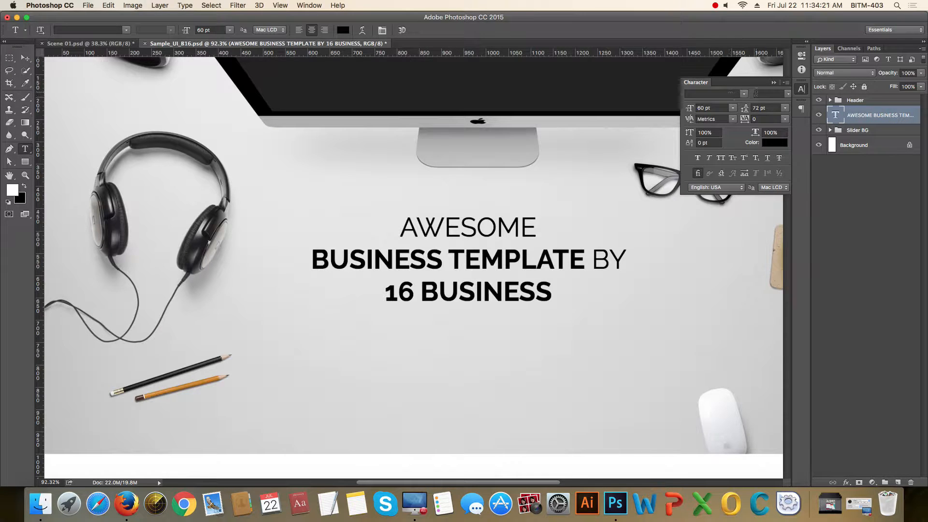
click(775, 83)
- Set the headline text layer's opacity to 87%
scroll(590, 225, down, 5)
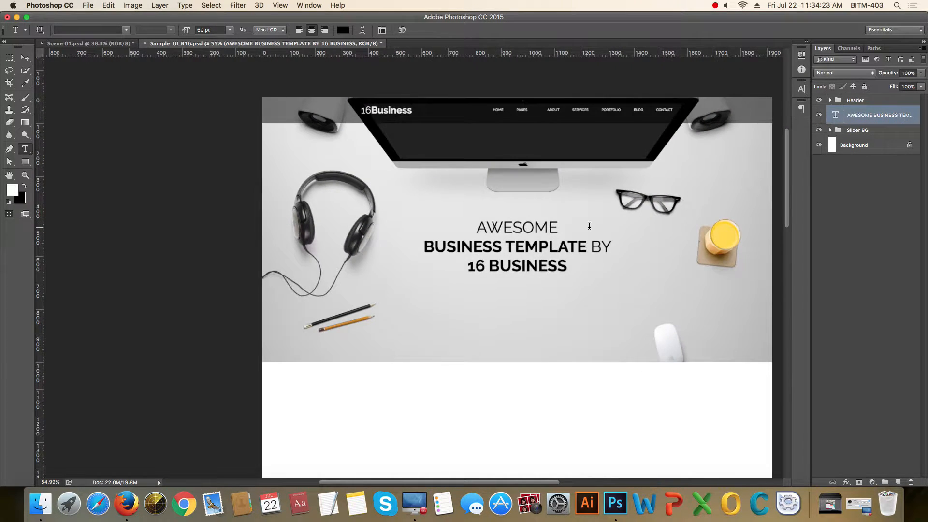
scroll(590, 226, down, 2)
scroll(520, 232, up, 2)
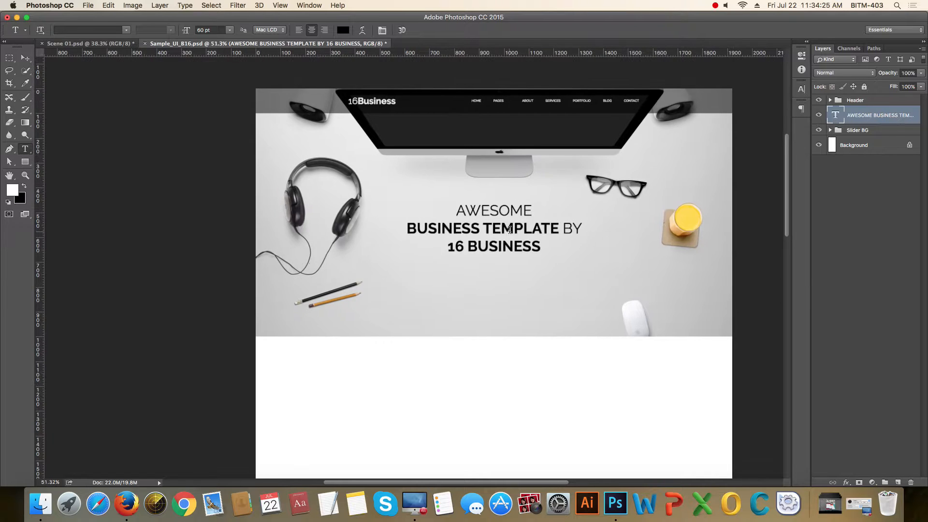
click(509, 211)
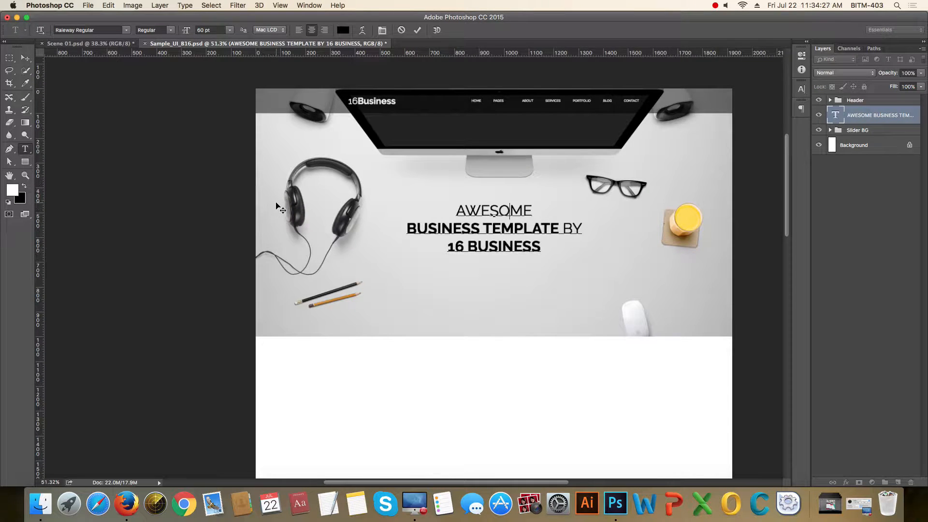
click(25, 58)
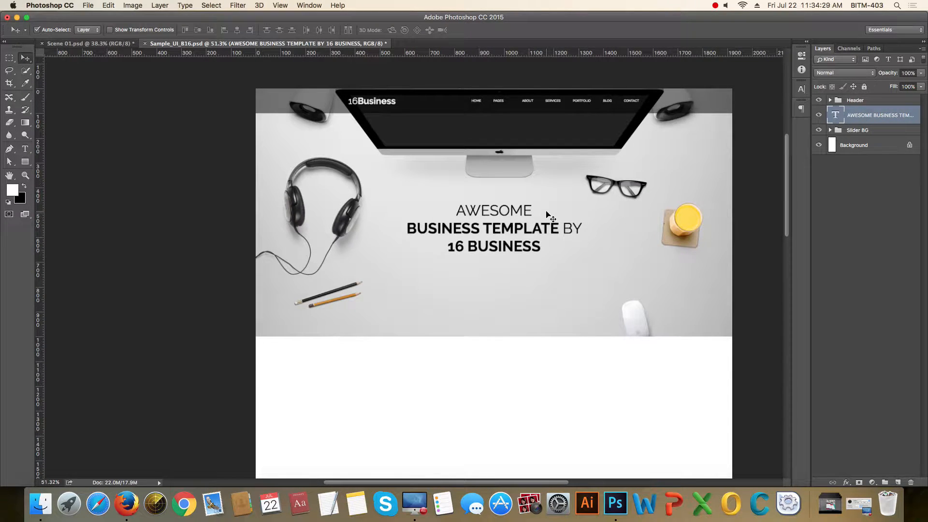
key(8)
key(7)
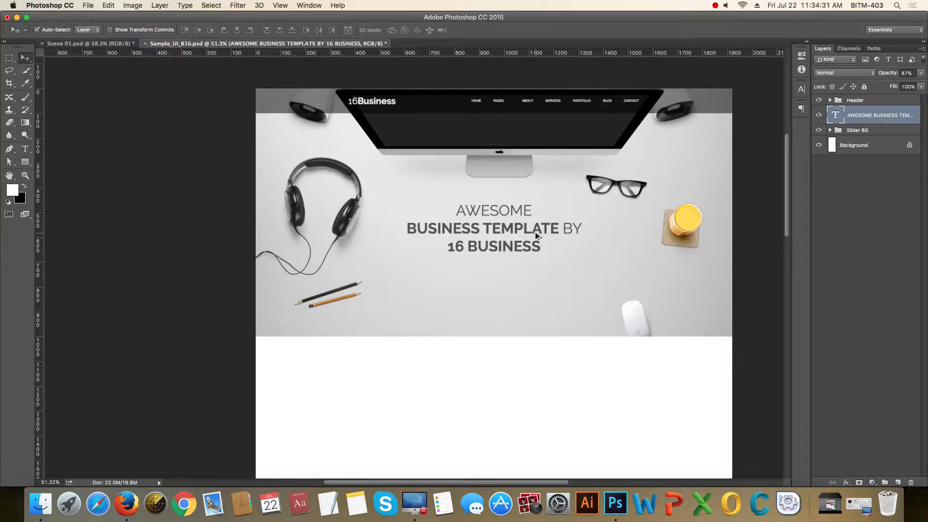
- Remove the line break after AWESOME so that BUSINESS TEMPLATE follows it on the headline's first line
scroll(500, 227, up, 3)
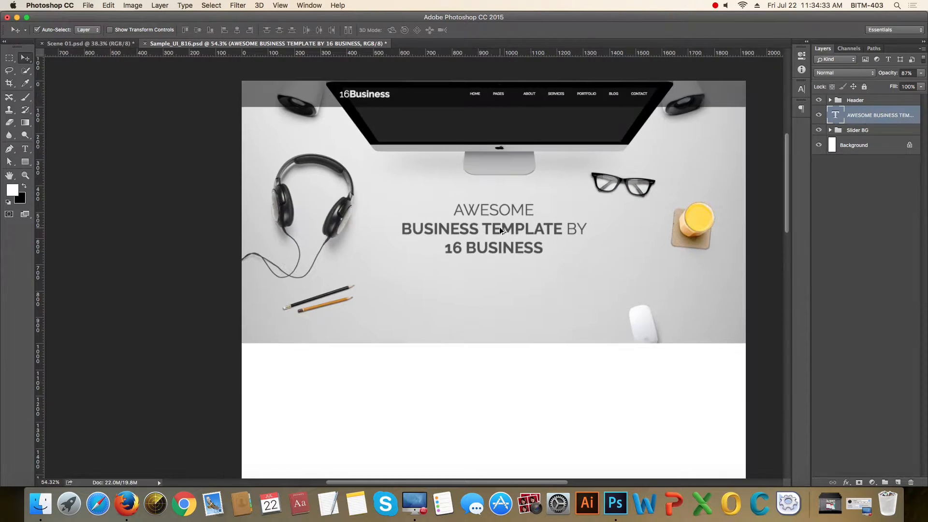
scroll(500, 227, down, 1)
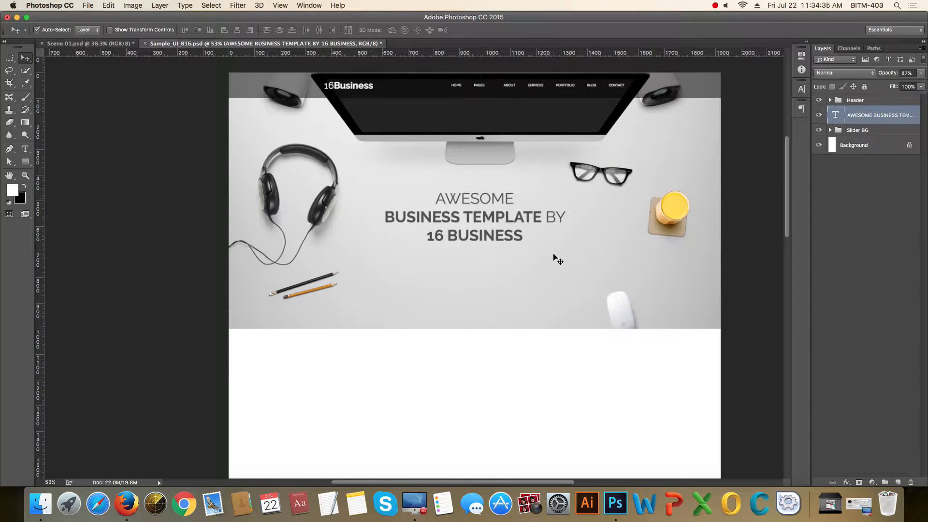
scroll(503, 228, up, 3)
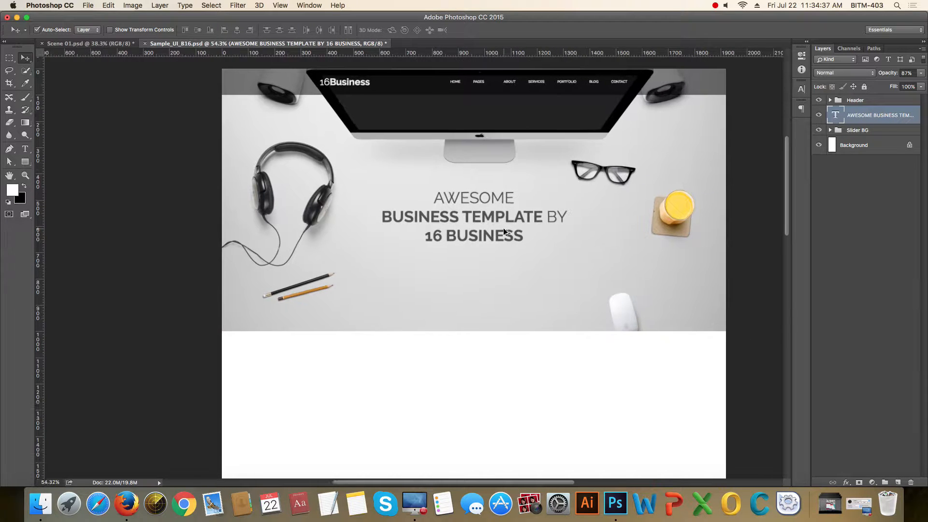
scroll(483, 227, up, 3)
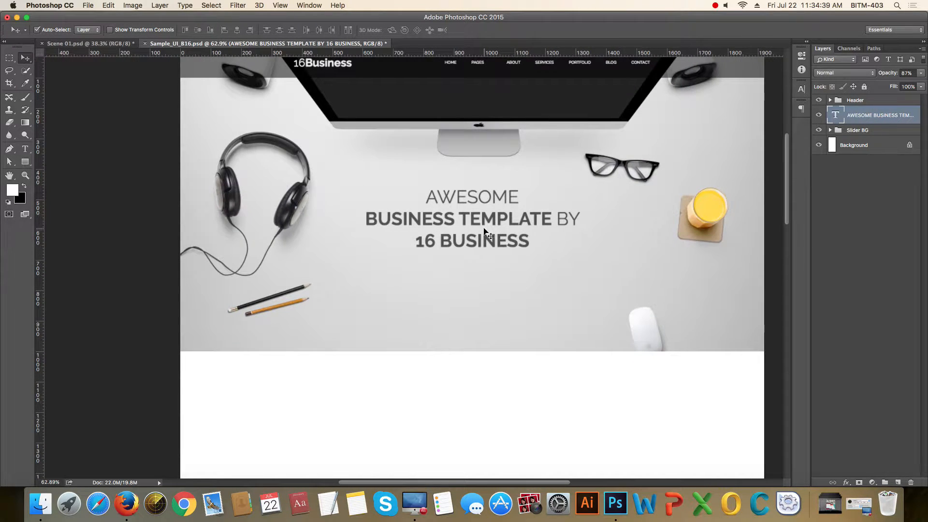
double_click(556, 227)
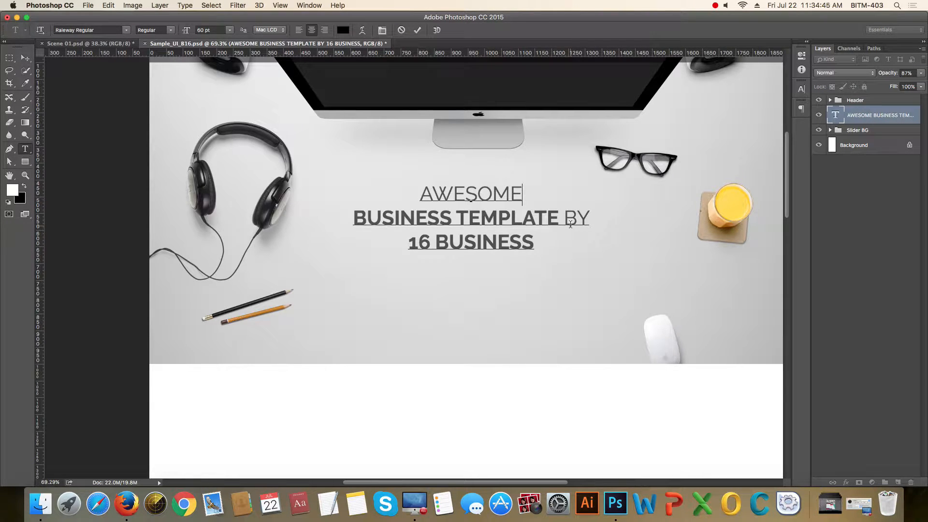
key(BackSpace)
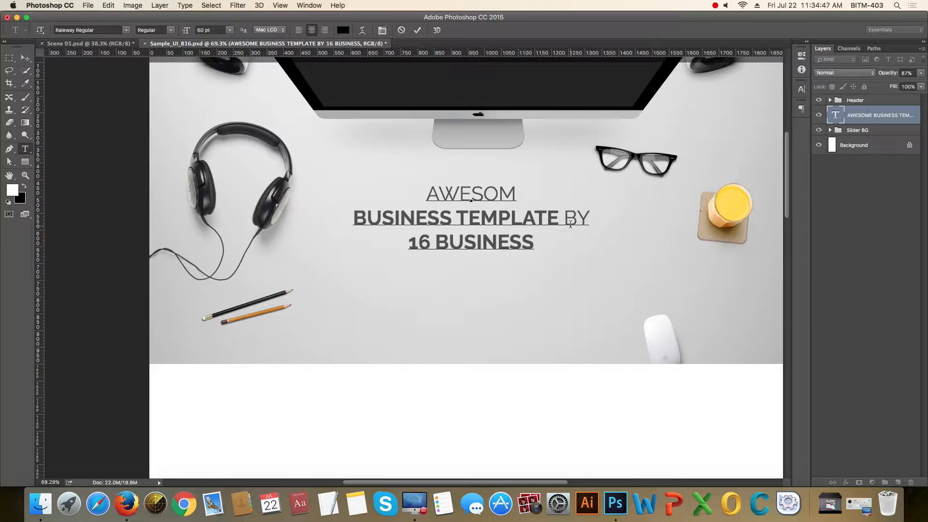
text(E)
key(Delete)
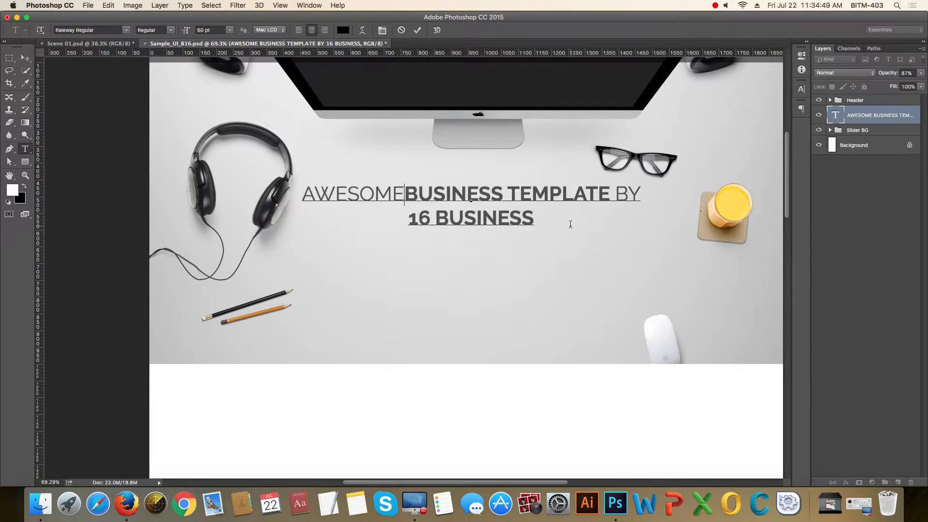
- Break the headline after TEMPLATE, join BY with 16 BUSINESS on the second line, and commit the text
key(Right)
key(Right)
key(Right)
key(Right)
key(Right)
key(Right)
key(Right)
key(BackSpace)
key(Return)
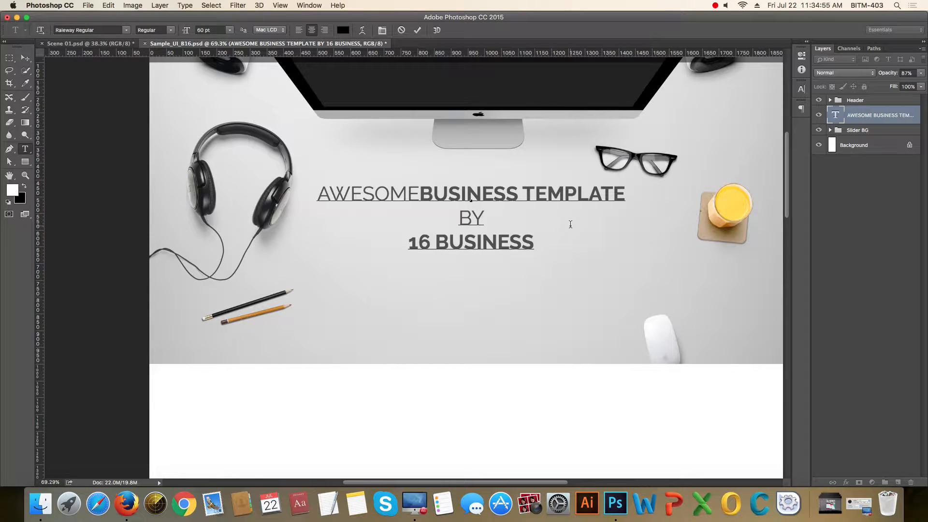
key(Delete)
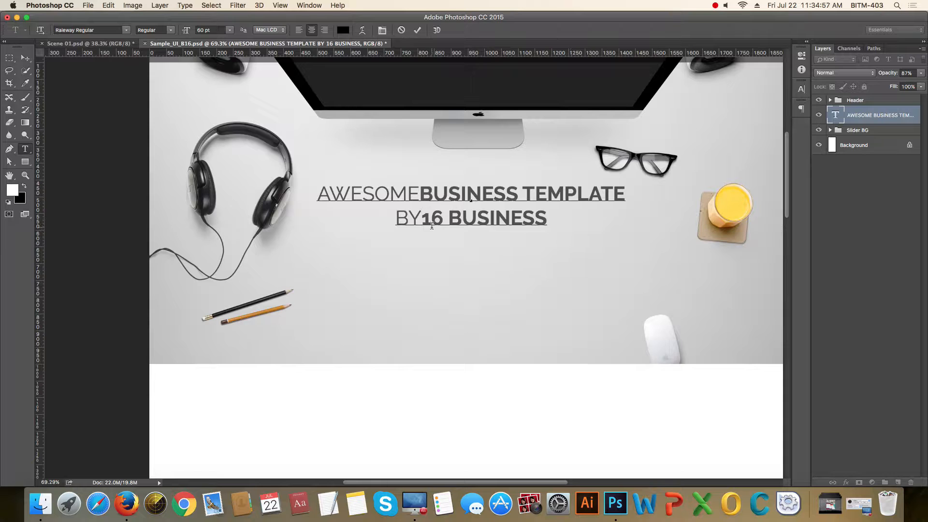
click(25, 58)
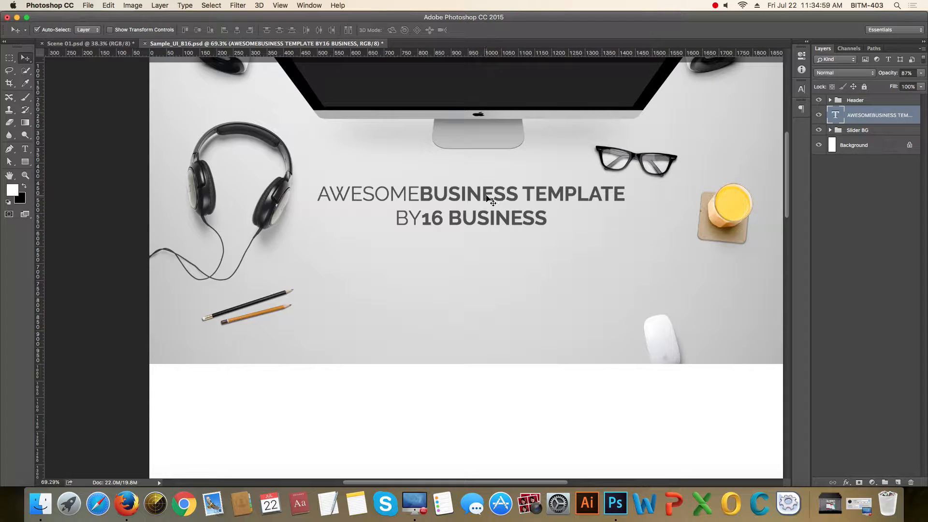
- Nudge the two-line headline down by 70 px on the slider banner
key(shift+Down)
key(shift+Down)
key(shift+Down)
key(shift+Down)
key(shift+Down)
key(shift+Down)
key(shift+Down)
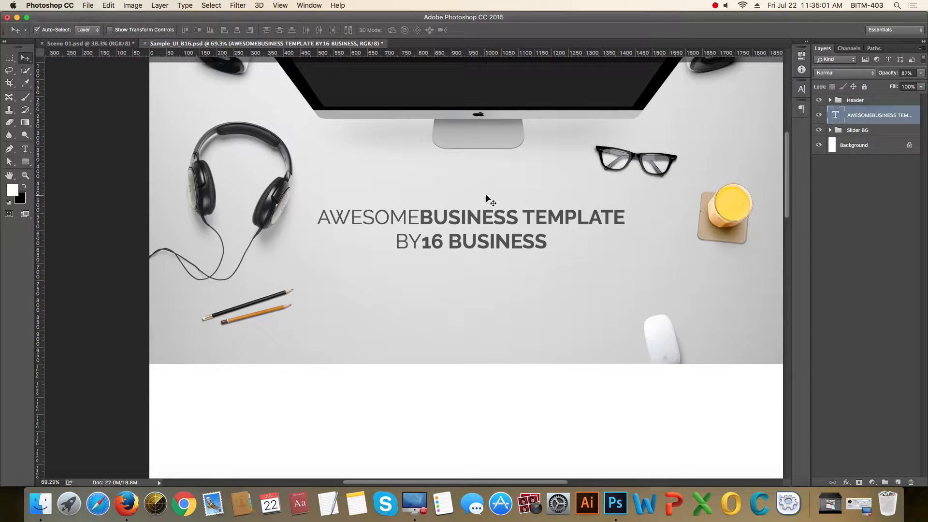
- Show the column guides and nudge the headline up by 30 px
key(super+0)
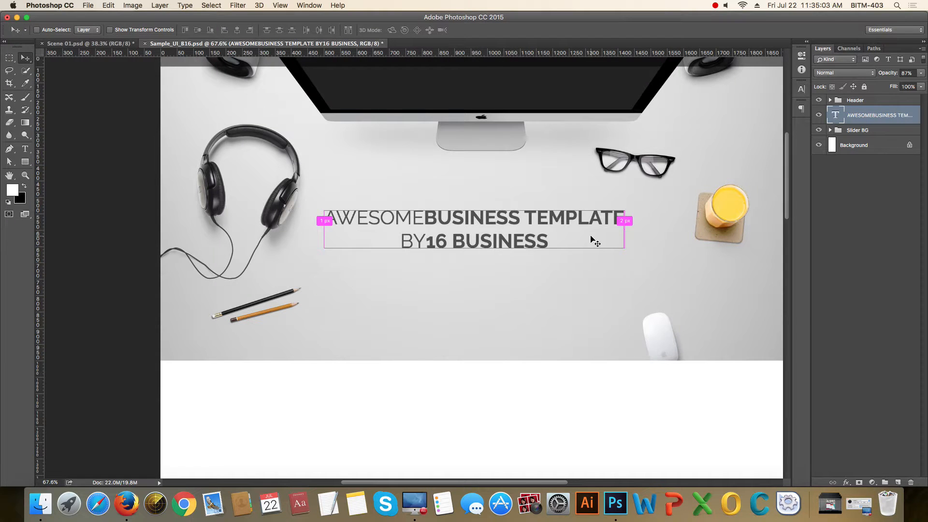
key(super+semicolon)
scroll(544, 269, up, 3)
drag(538, 274, 543, 235)
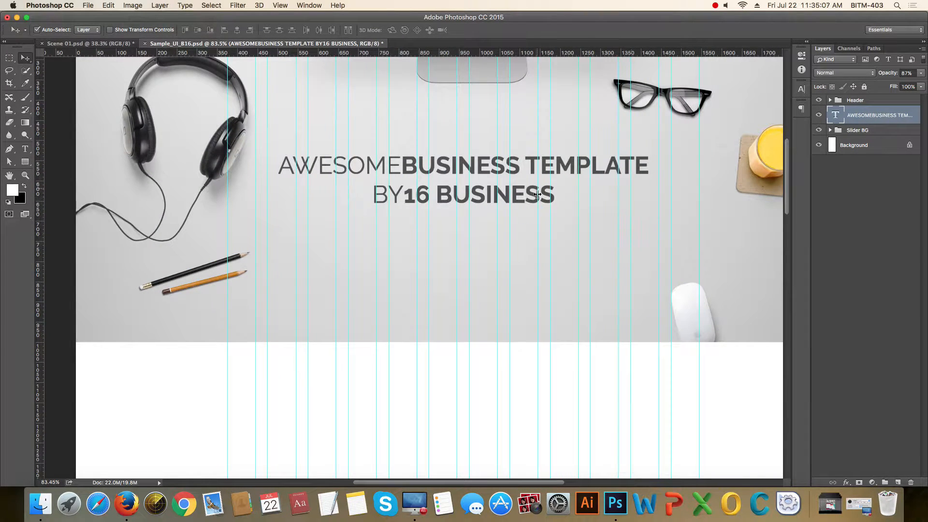
key(shift+Up)
key(shift+Up)
key(shift+Up)
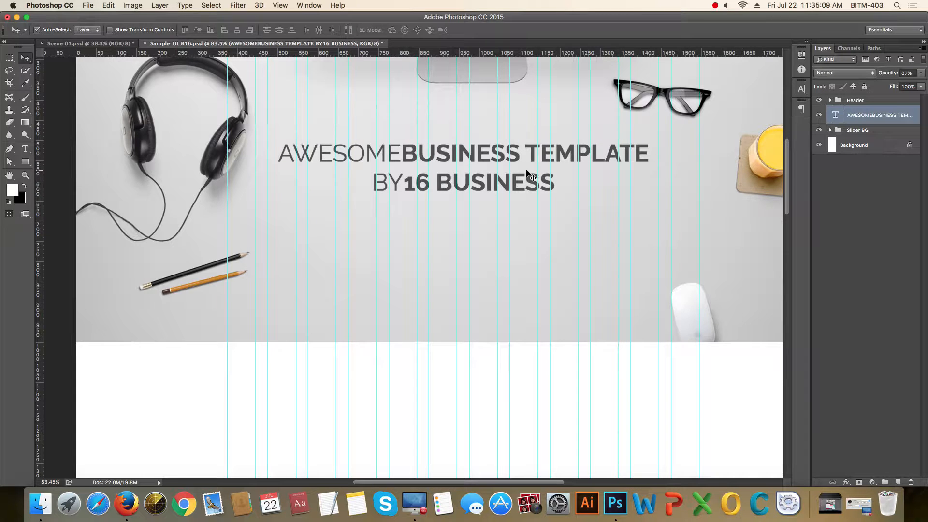
scroll(526, 175, down, 2)
scroll(389, 111, up, 3)
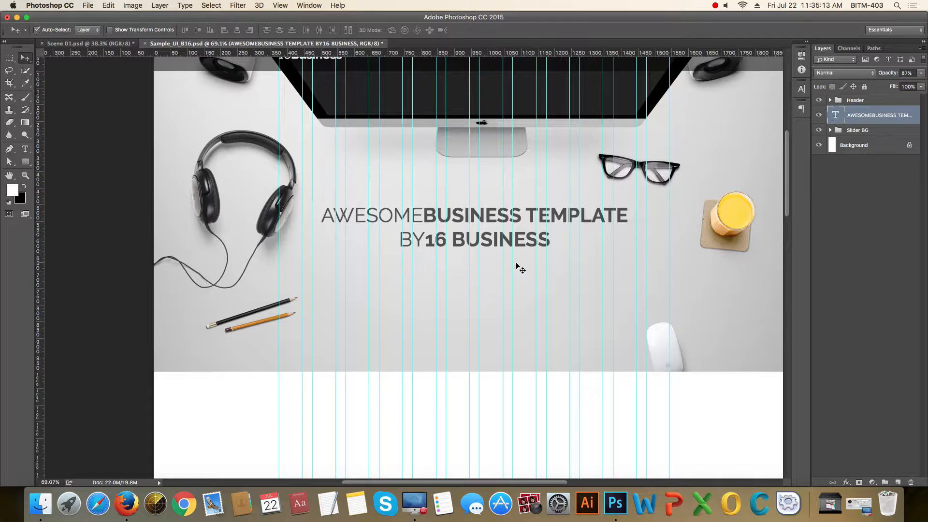
scroll(526, 256, down, 1)
scroll(526, 256, up, 1)
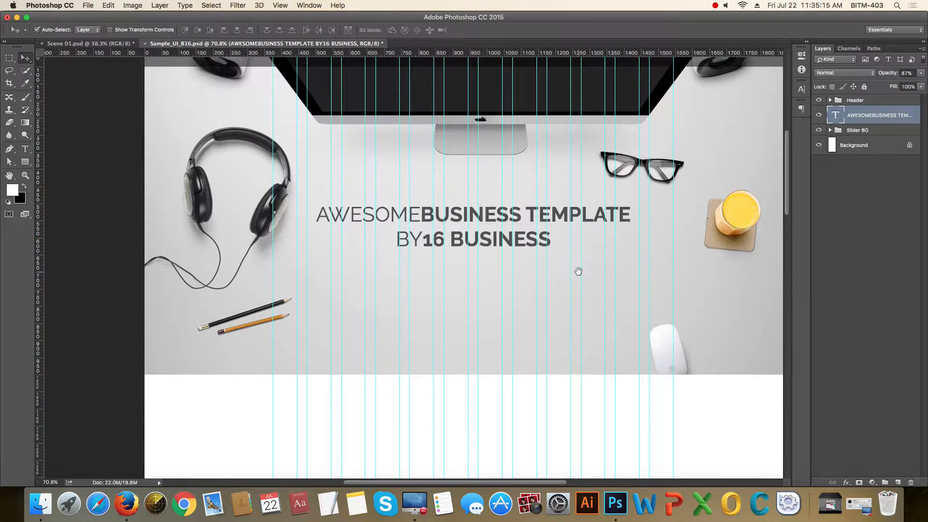
scroll(578, 271, up, 1)
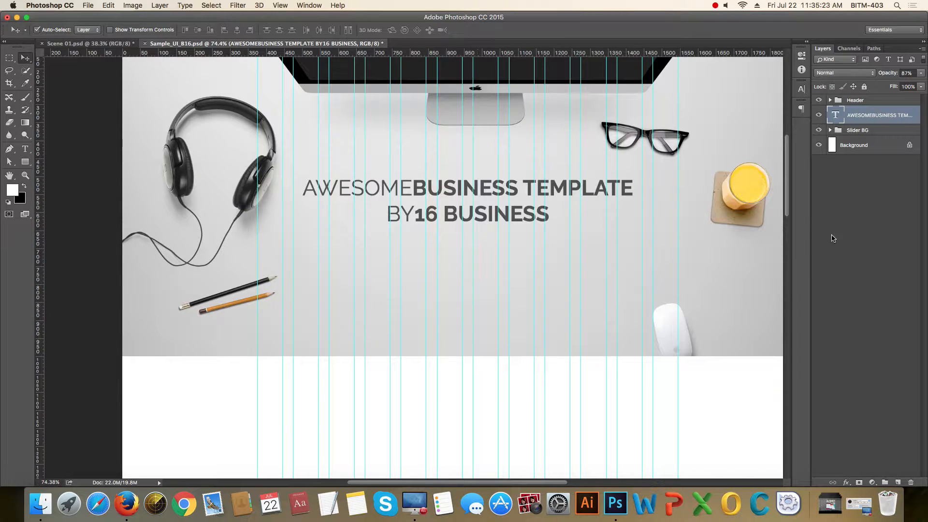
- Create a 250 x 50 px rectangle below the headline, directly above the Slider BG group in the layer order
click(877, 224)
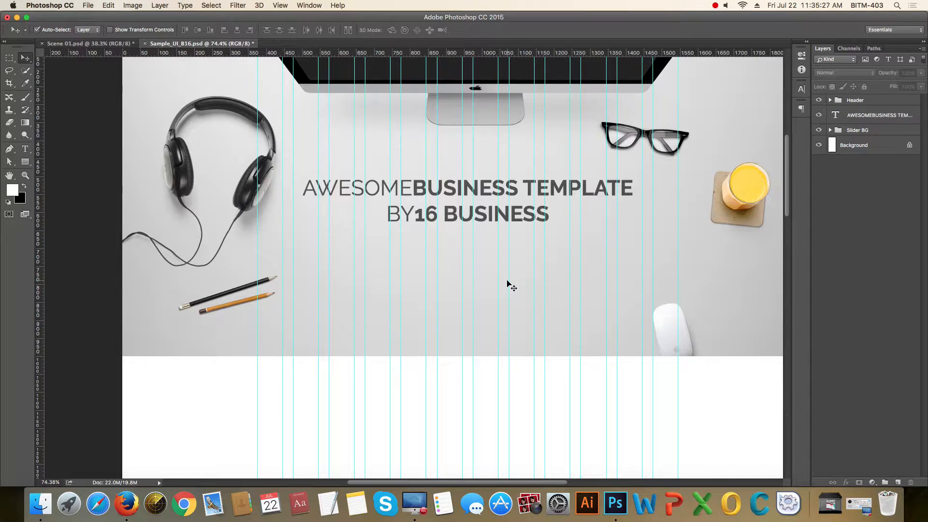
click(26, 163)
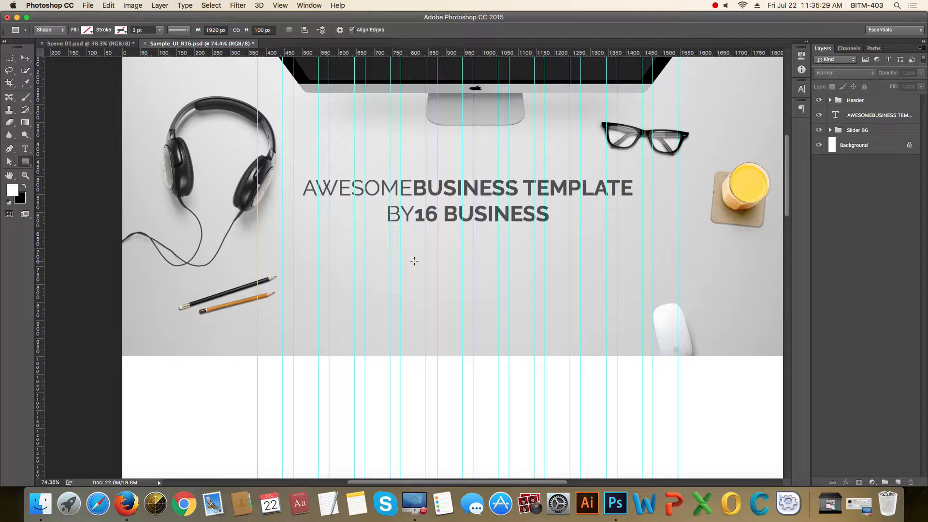
click(864, 131)
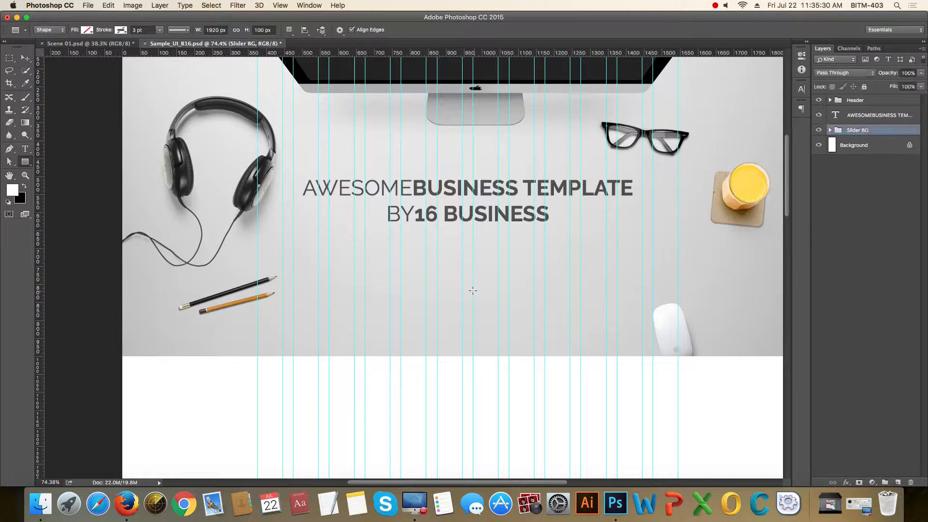
click(435, 257)
text(250)
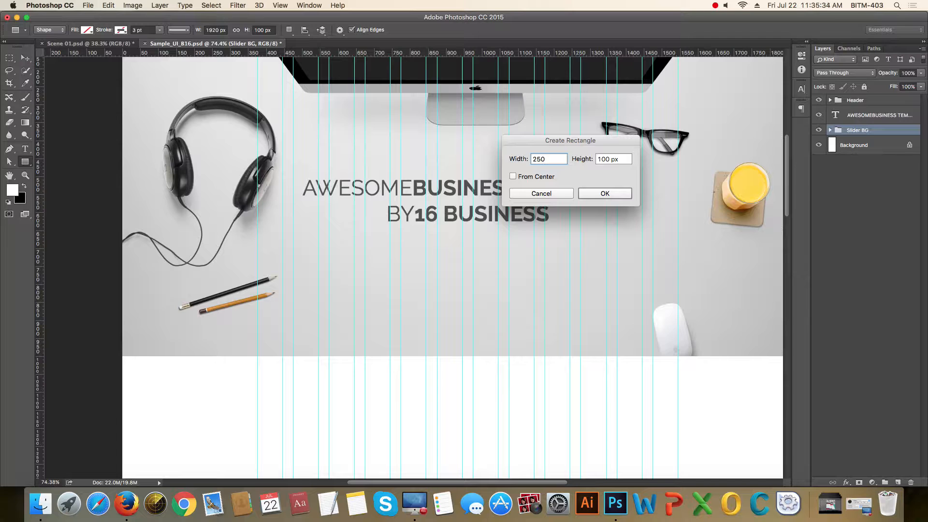
key(Tab)
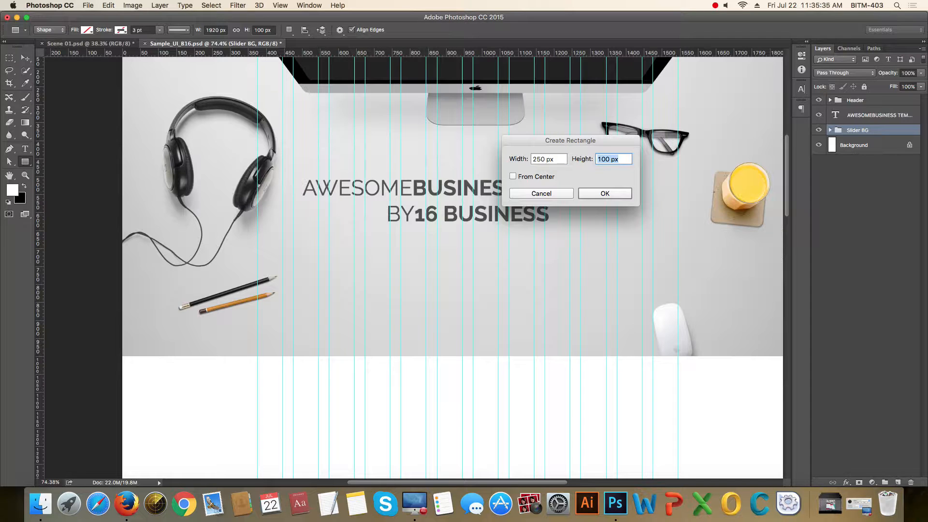
text(50)
key(Return)
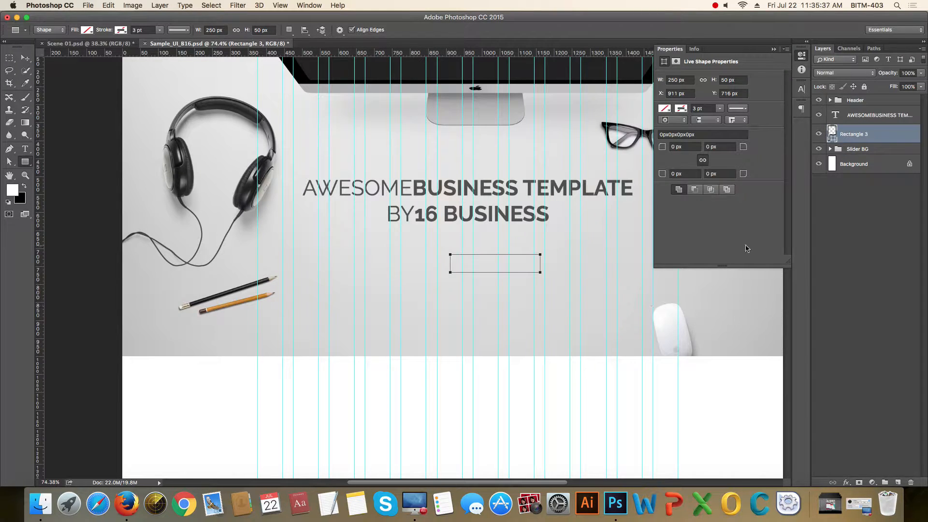
- Set the button rectangle's width to 280 px and fill it with solid white
click(682, 80)
text(280)
key(Return)
click(666, 108)
click(692, 131)
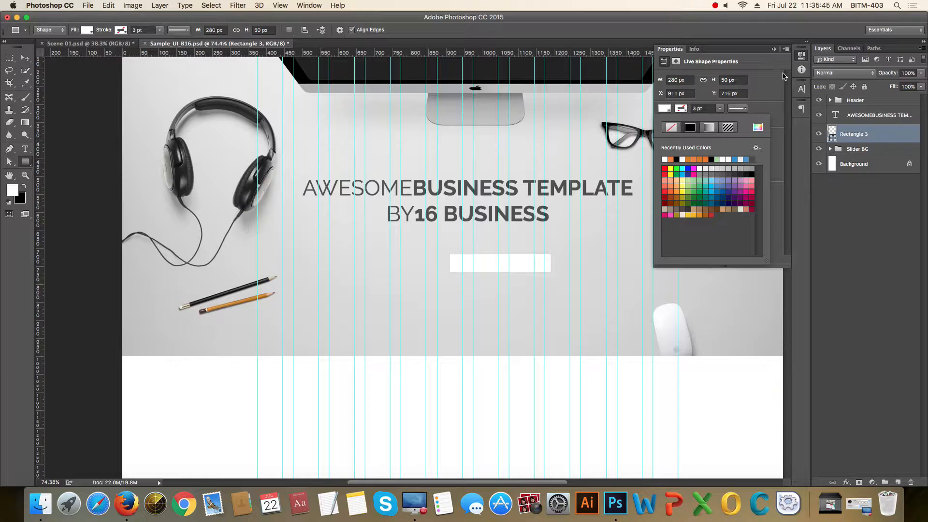
- Set the white rectangle's height to 60 px and round all four corners with a 30 px radius
click(735, 82)
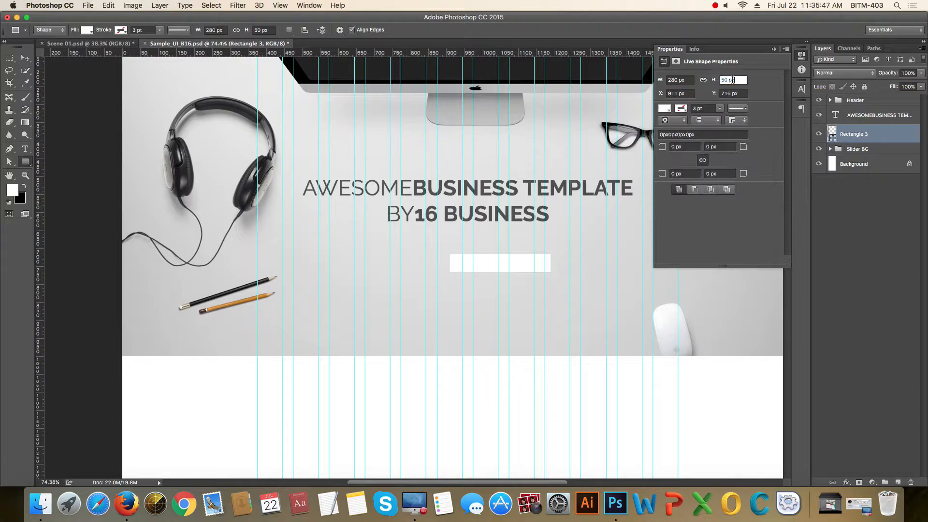
text(60)
key(Return)
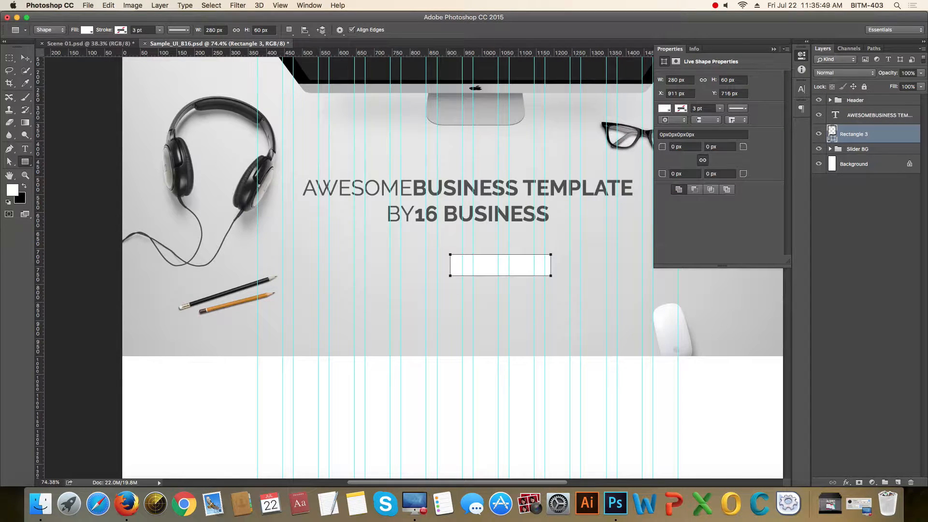
click(689, 147)
text(30)
key(Return)
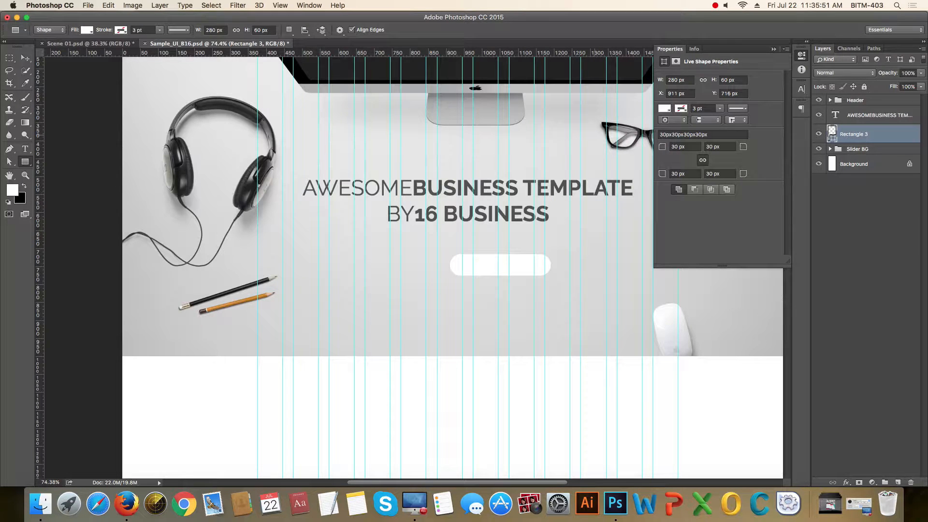
- Center the rounded button shape horizontally on the whole canvas
click(774, 50)
key(v)
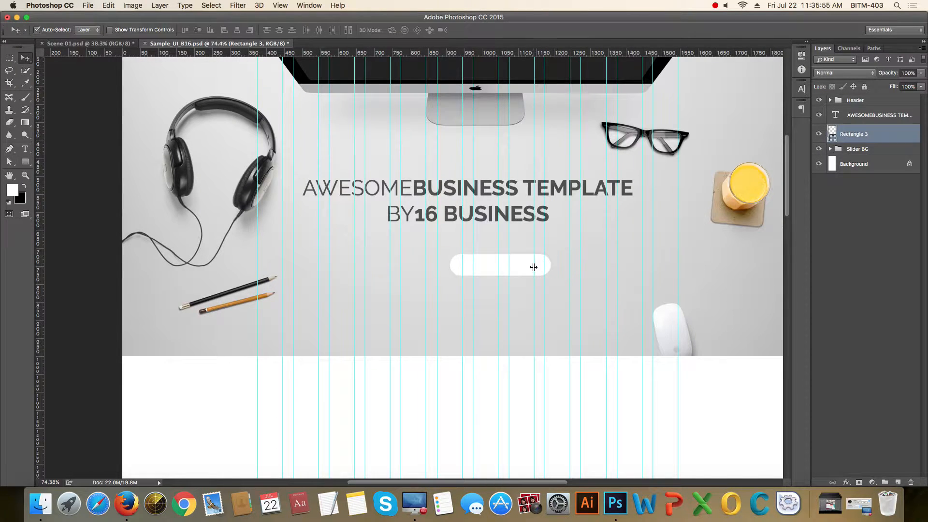
key(super+a)
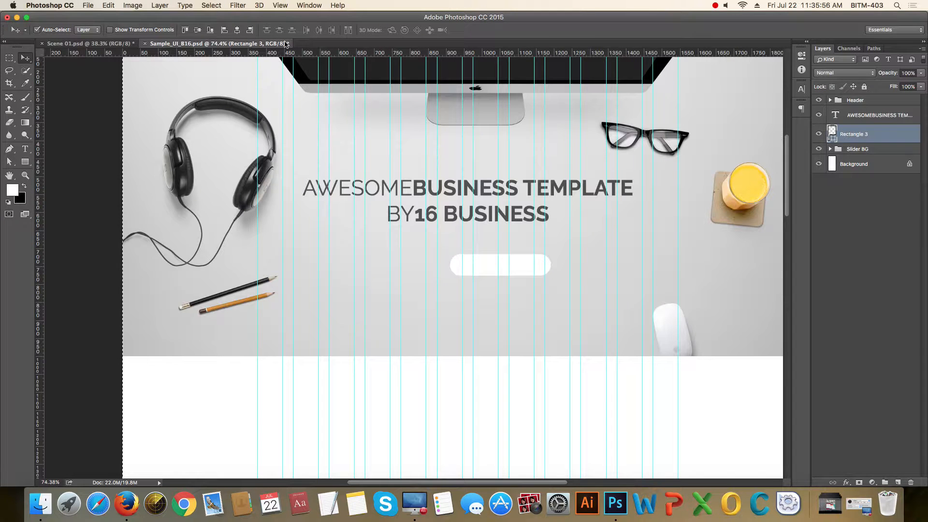
click(237, 30)
- Nudge the button shape up by 90 px to meet the bottom edge of the headline
scroll(460, 261, up, 10)
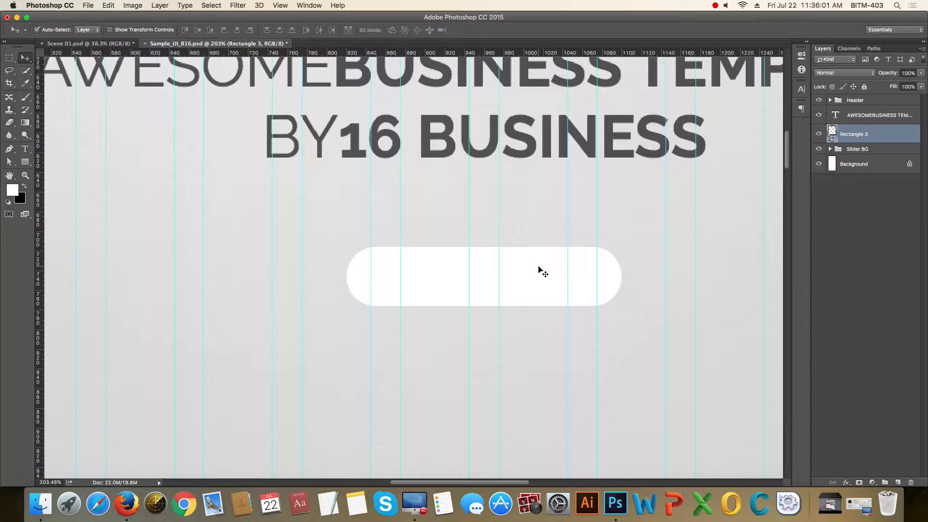
key(shift+Up)
key(shift+Up)
key(shift+Up)
key(shift+Up)
key(shift+Up)
key(shift+Up)
key(shift+Up)
key(shift+Up)
key(shift+Up)
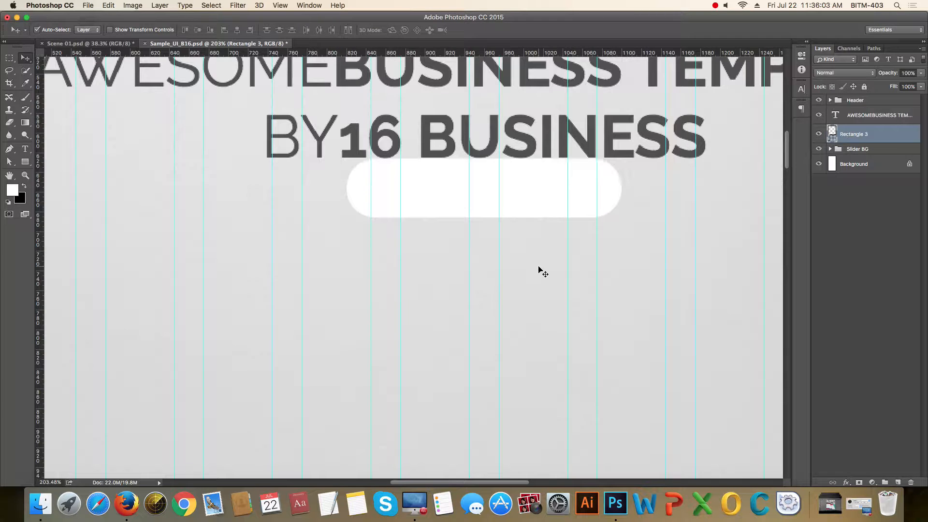
- Nudge the button shape down by 100 px away from the headline
key(shift+Down)
key(shift+Down)
key(shift+Down)
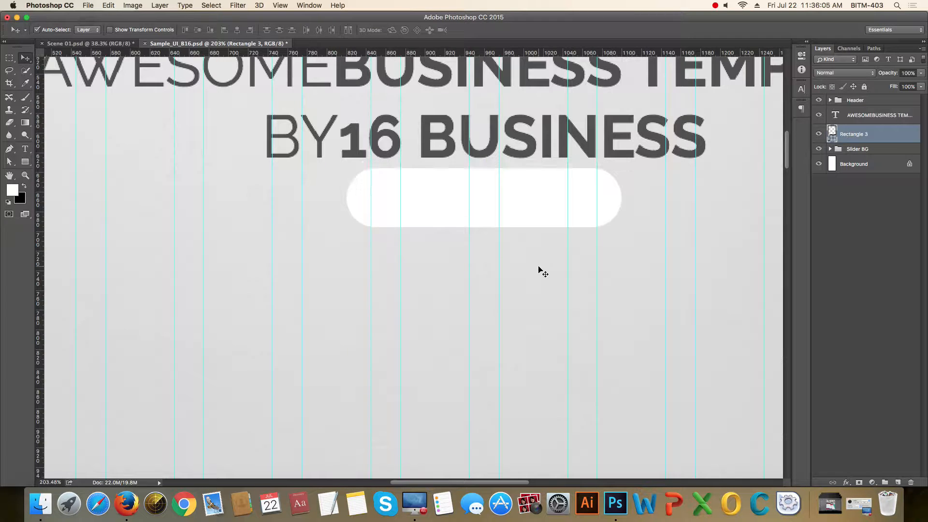
key(shift+Down)
key(shift+Down)
key(shift+Down)
key(shift+Down)
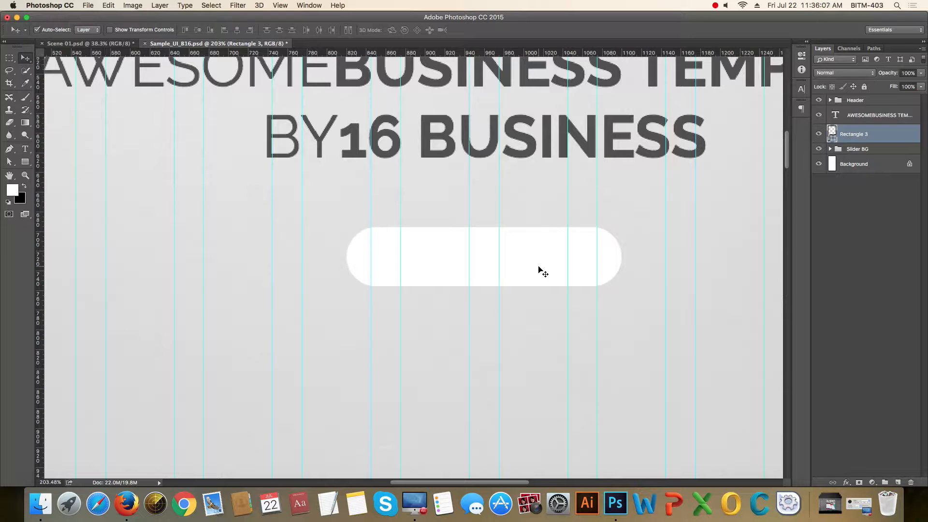
key(shift+Down)
key(shift+Down)
key(shift+Down)
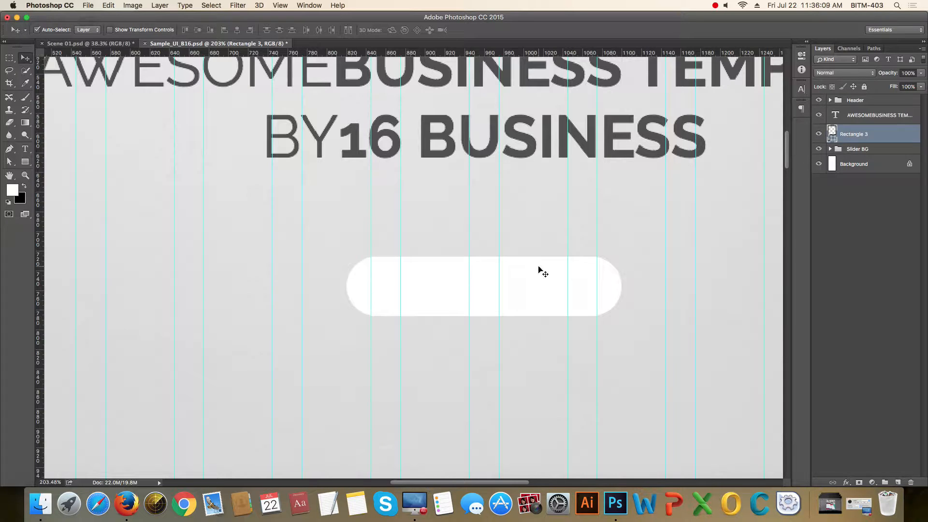
- Nudge the button shape up by 50 px under the headline and deselect its layer
key(super+0)
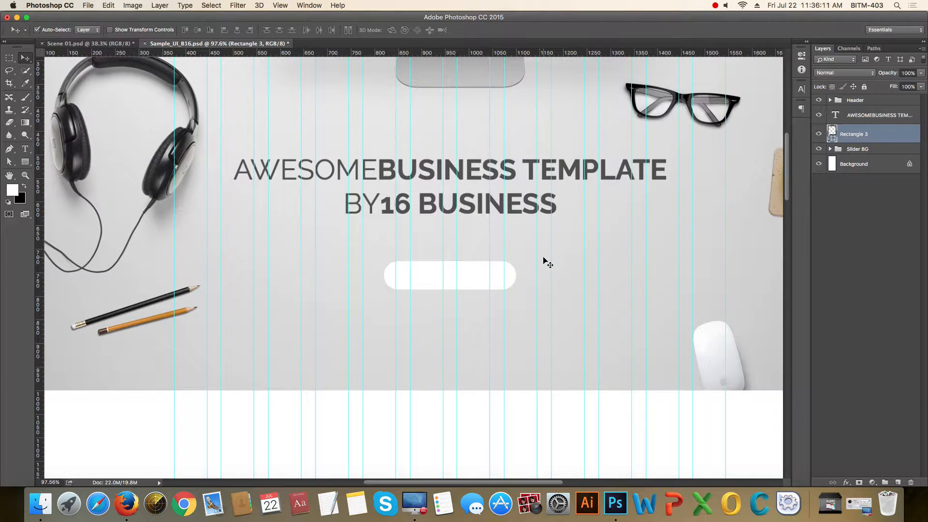
key(shift+Up)
key(shift+Up)
key(shift+Up)
key(shift+Up)
key(shift+Up)
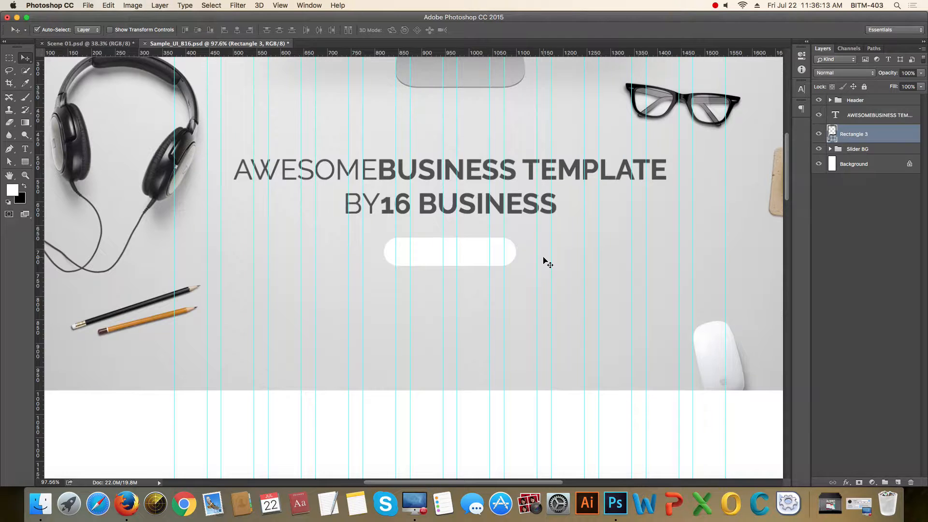
click(835, 307)
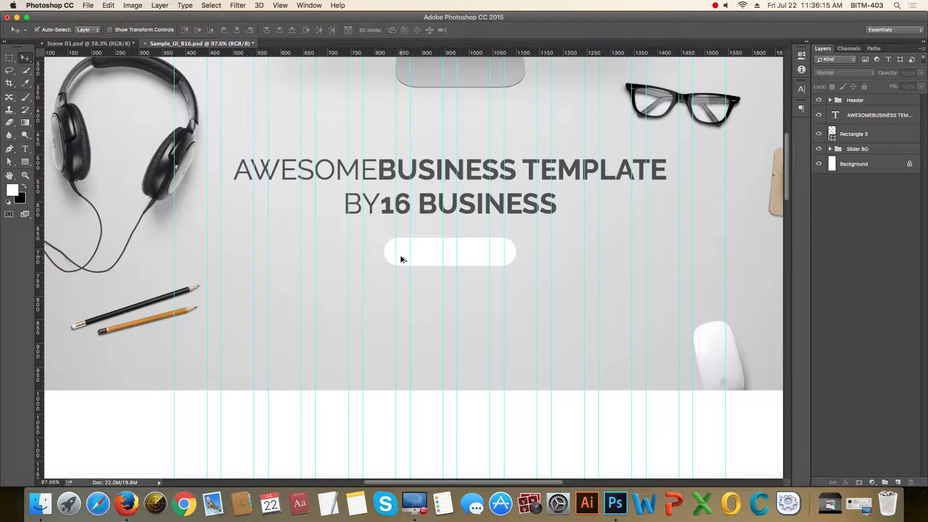
- Add a 1 px black inside stroke at 10% opacity to the button shape as a layer style
key(super+1)
drag(439, 258, 473, 257)
click(501, 252)
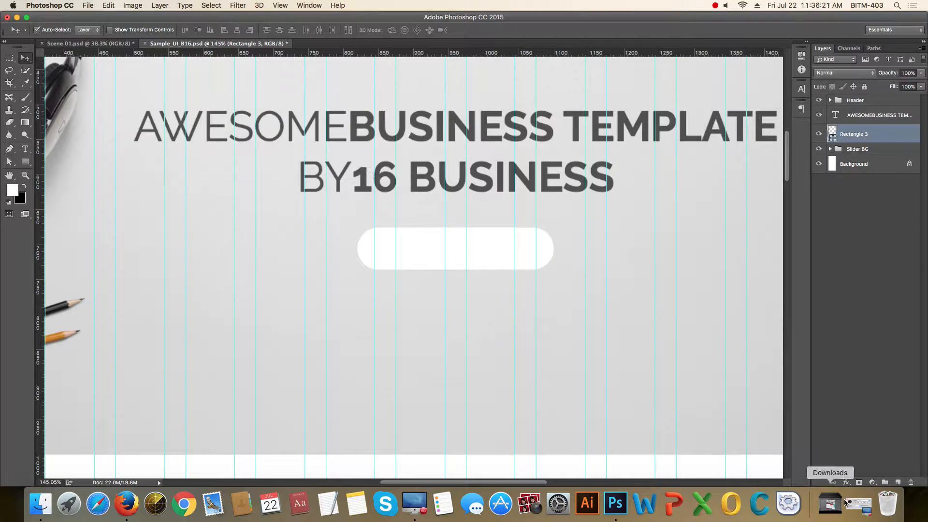
click(846, 483)
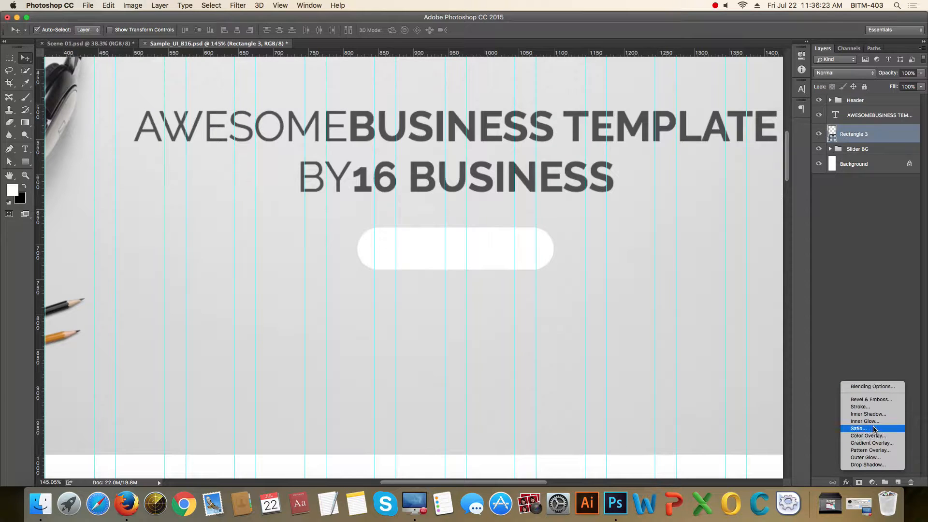
click(874, 407)
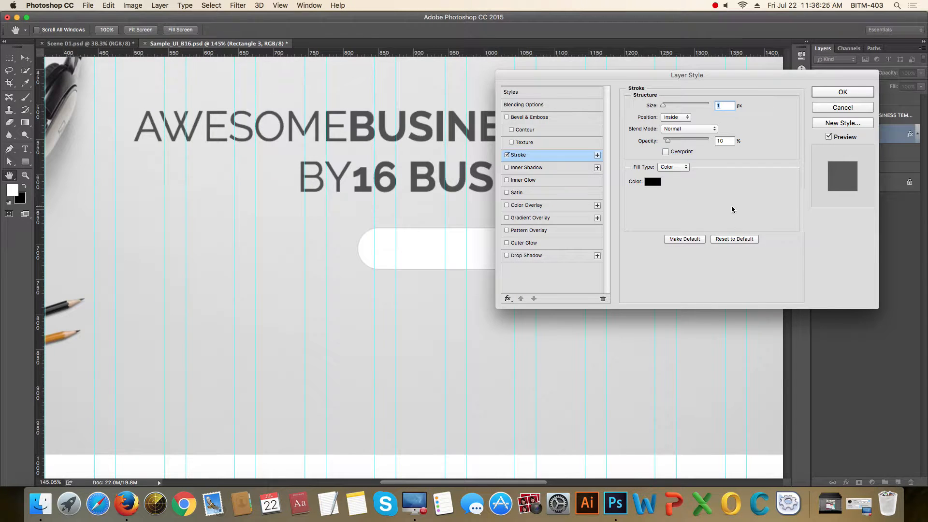
click(839, 94)
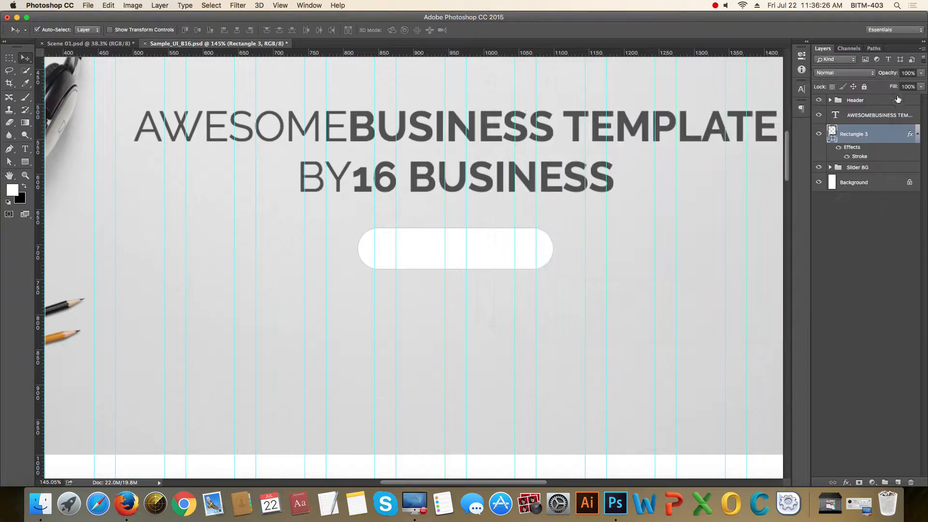
- Reduce the button layer's fill to 0% while keeping its stroke effect
click(921, 87)
drag(923, 97, 832, 107)
click(880, 213)
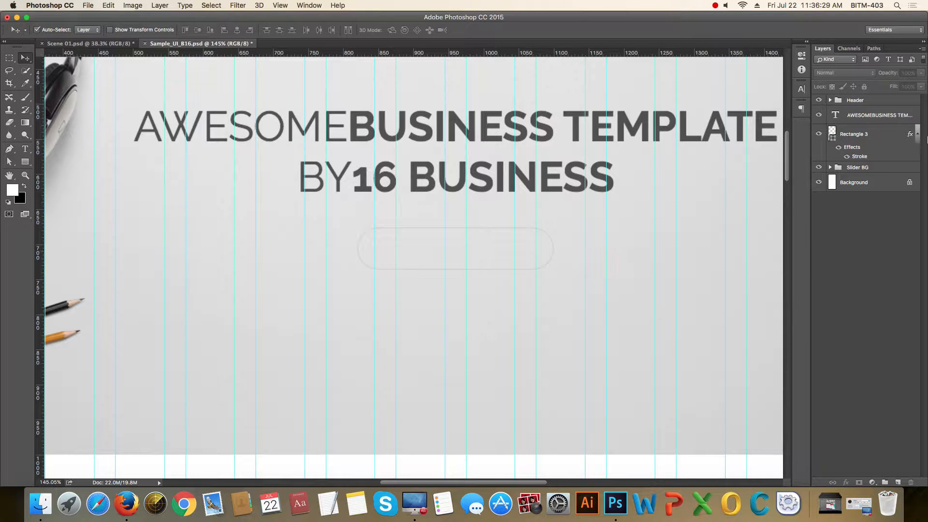
- Set the opacity of the button's stroke effect to 30%
double_click(915, 135)
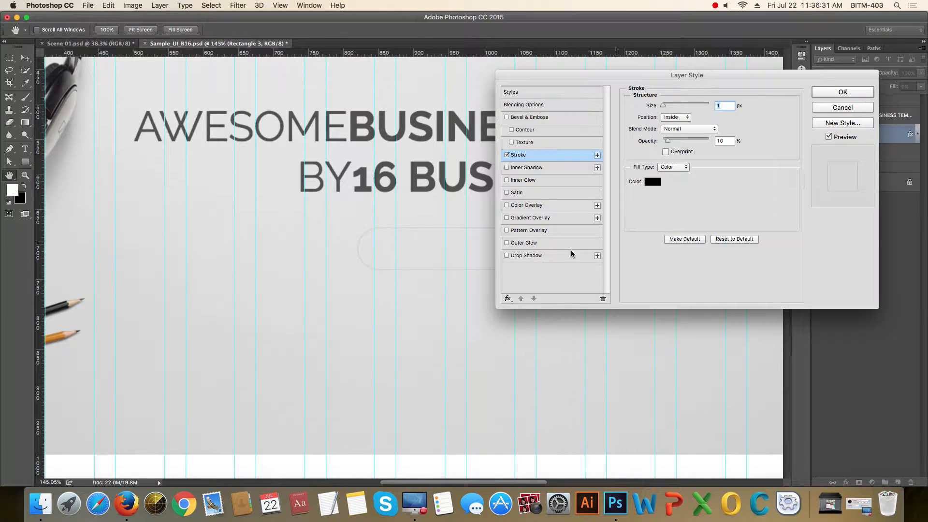
drag(733, 142, 677, 144)
text(30)
key(Return)
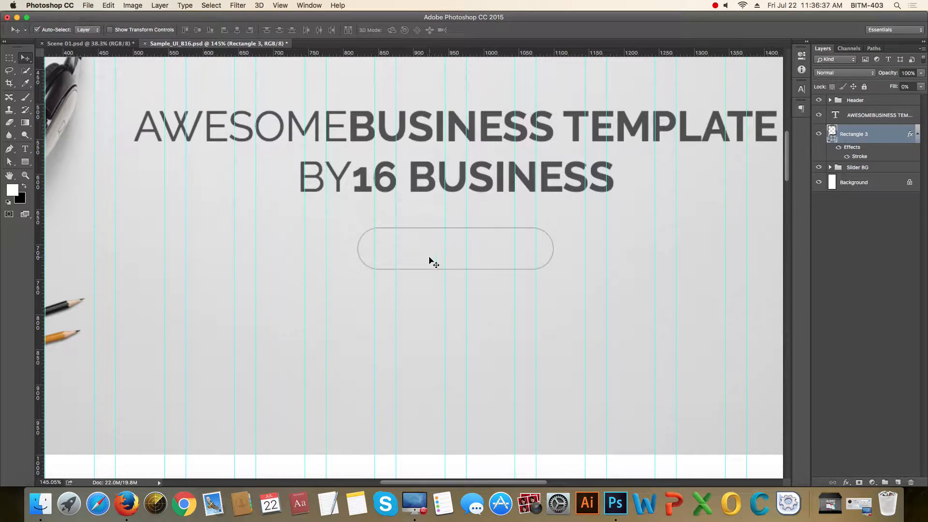
- Add a new text layer reading GET SERVICE inside the outlined button
click(26, 149)
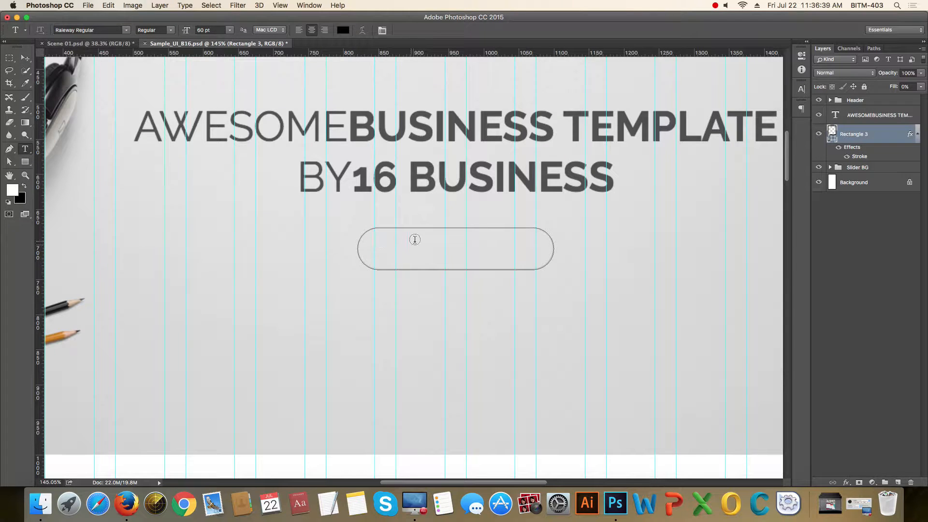
click(427, 251)
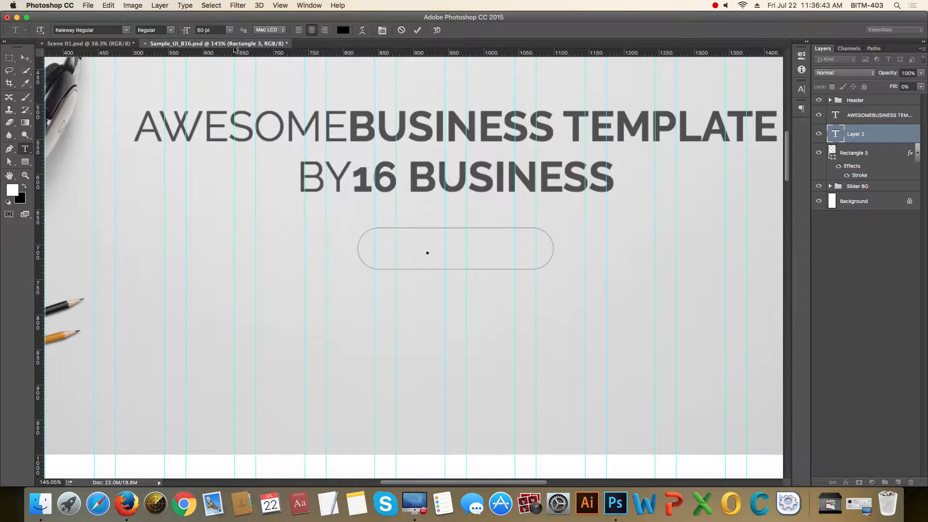
click(209, 30)
drag(210, 30, 169, 32)
click(428, 252)
text(GET)
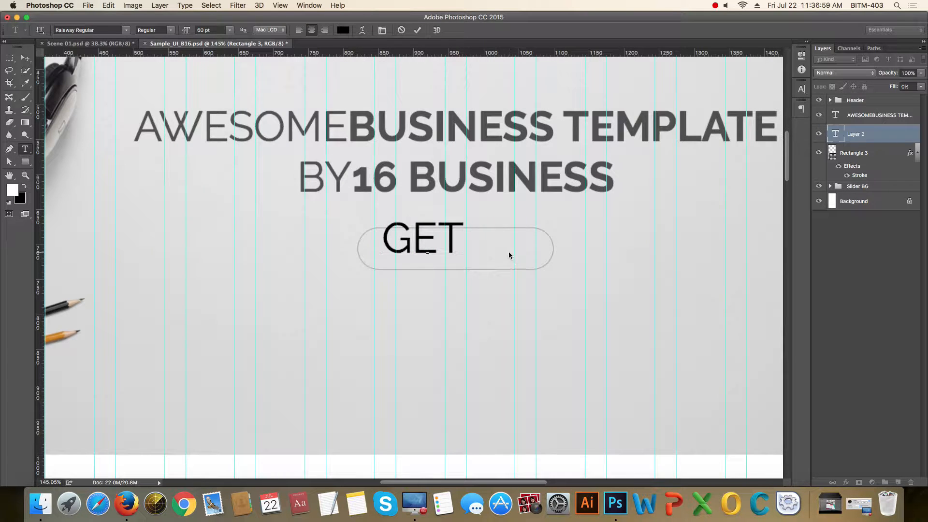
text(SERVI)
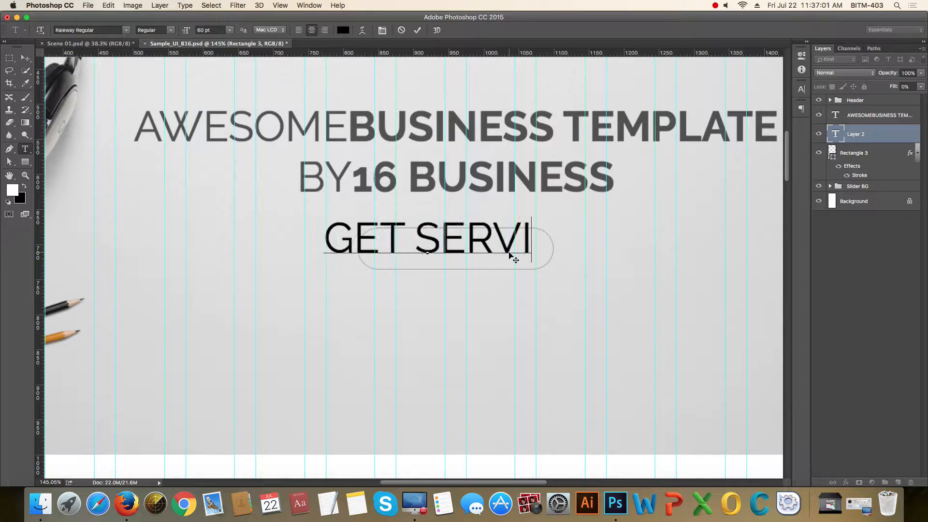
text(CE)
- Set the font size of the entire button label to 14 pt
key(super+a)
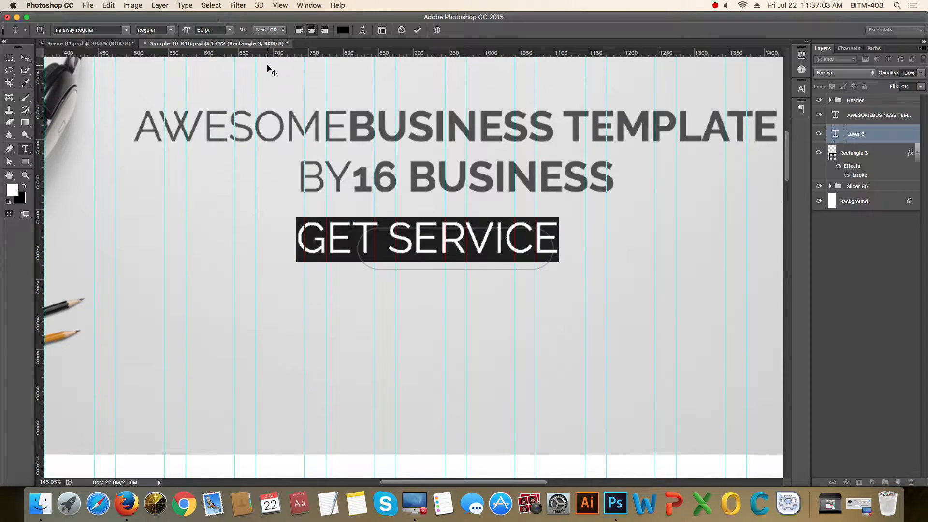
click(199, 31)
text(14)
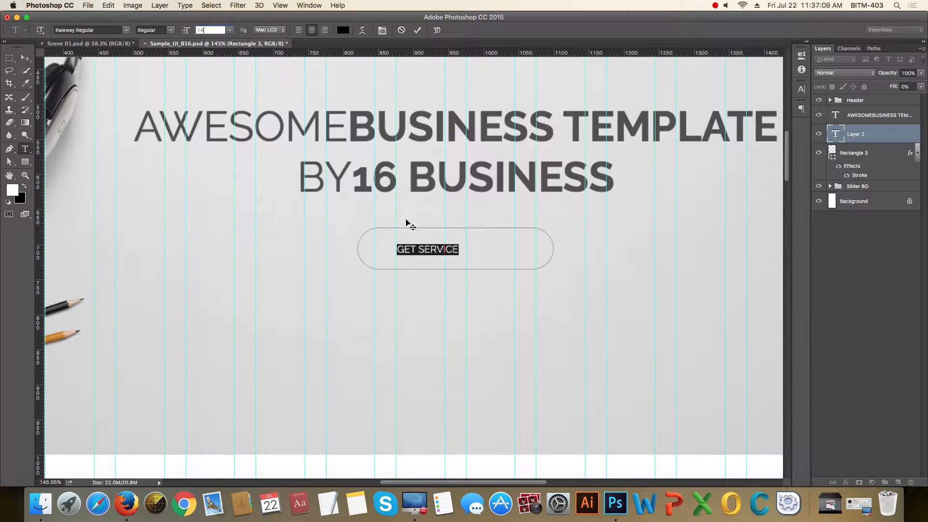
- Change the button label's wording to GET STARTED
drag(424, 250, 562, 259)
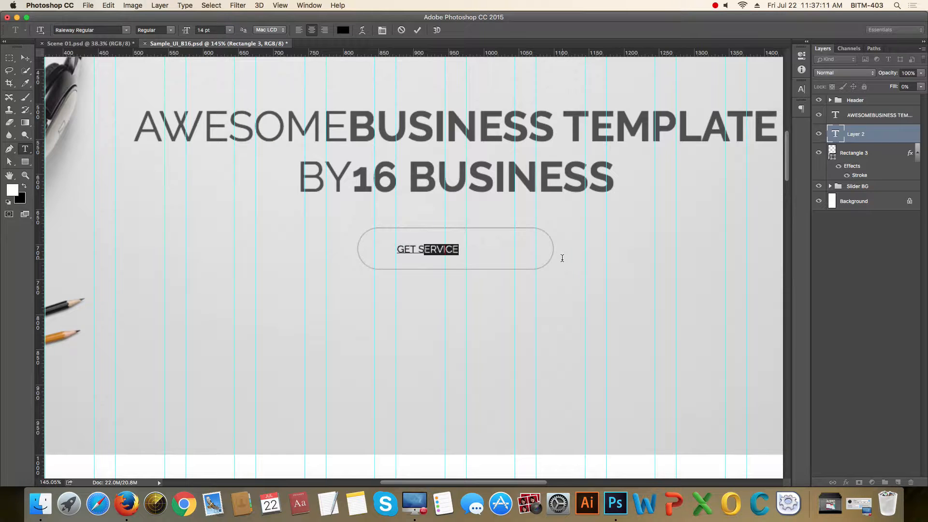
text(TARTE)
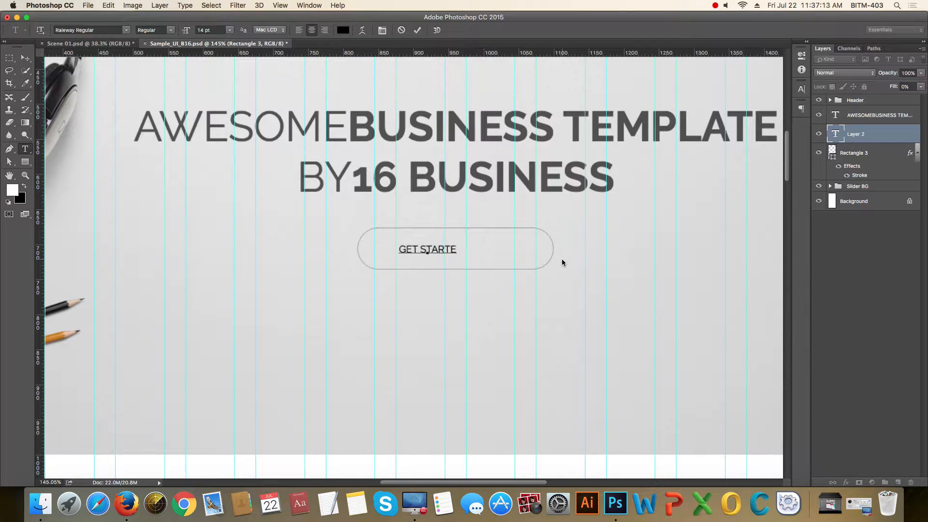
text(D)
- Set the whole GET STARTED label to Raleway SemiBold
key(super+a)
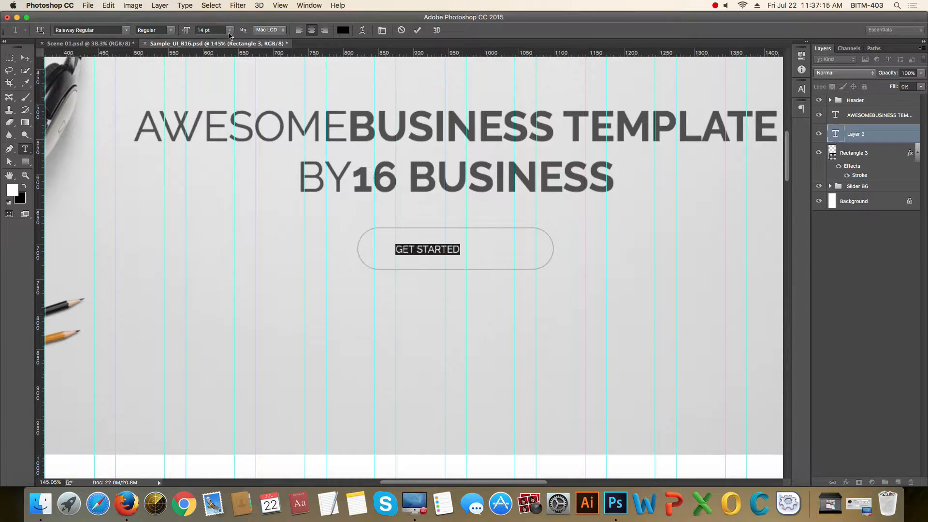
click(168, 33)
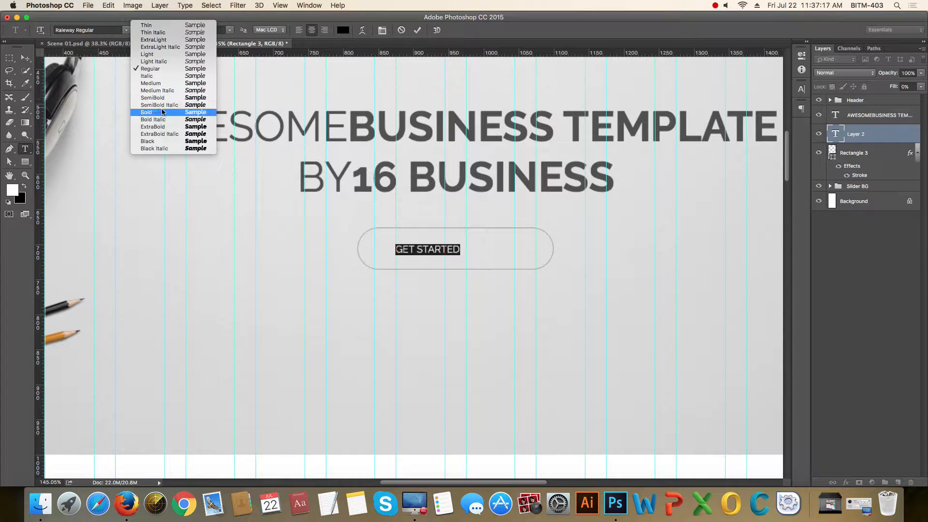
click(154, 97)
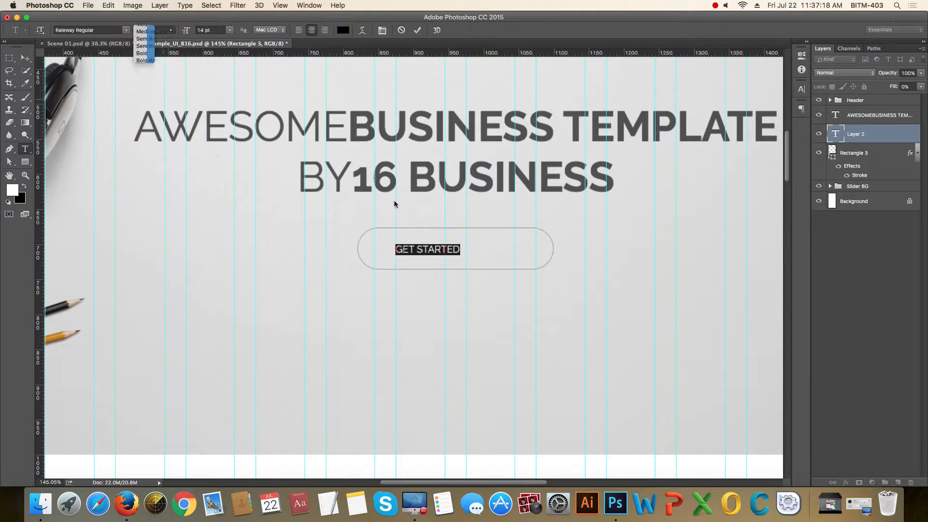
- Commit the button label and select it together with the button outline
click(29, 60)
shift+click(507, 255)
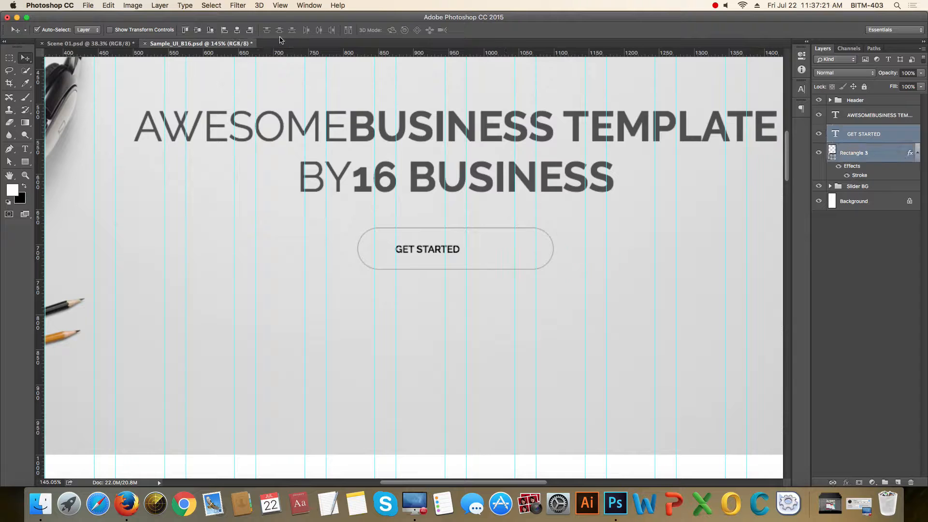
- Center the GET STARTED text horizontally and vertically within the rounded button outline, and deselect both layers
click(237, 30)
click(198, 30)
click(585, 323)
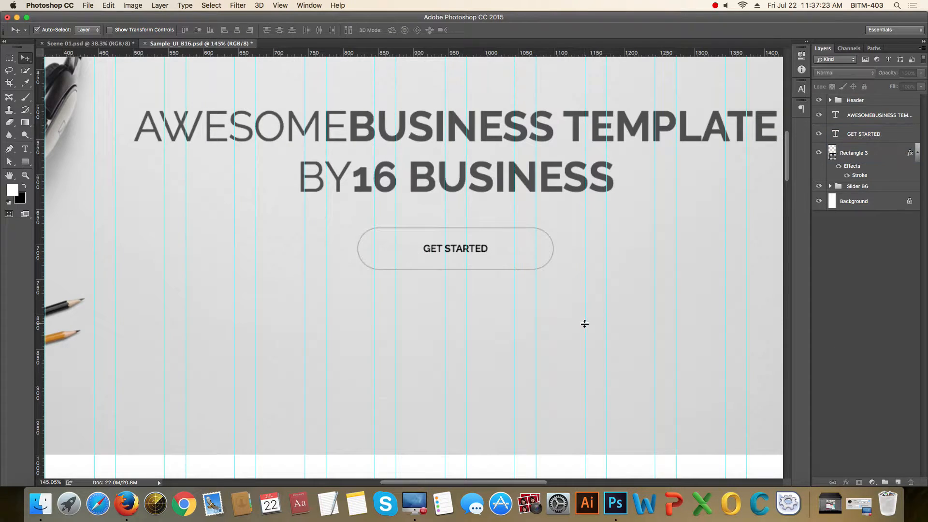
- Hide the column guides over the page layout and check the whole slider section
scroll(585, 323, down, 3)
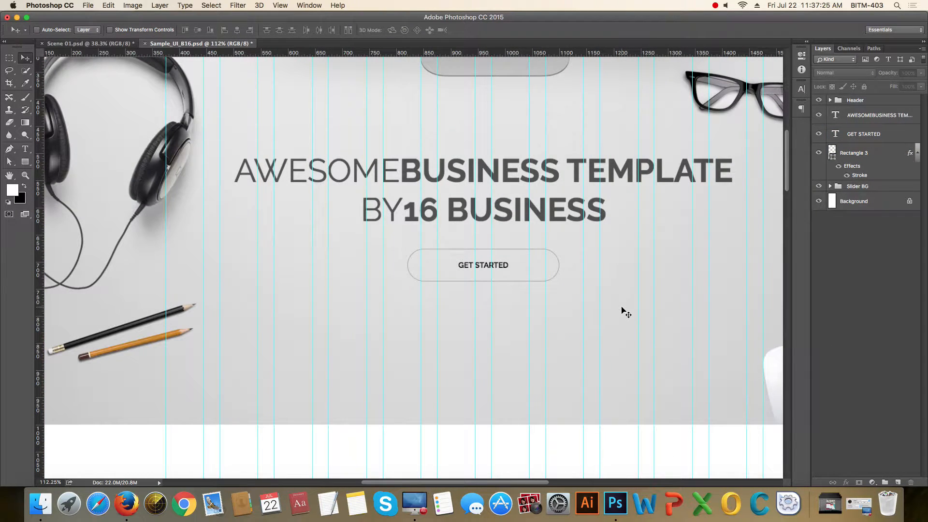
key(super+;)
scroll(619, 304, down, 4)
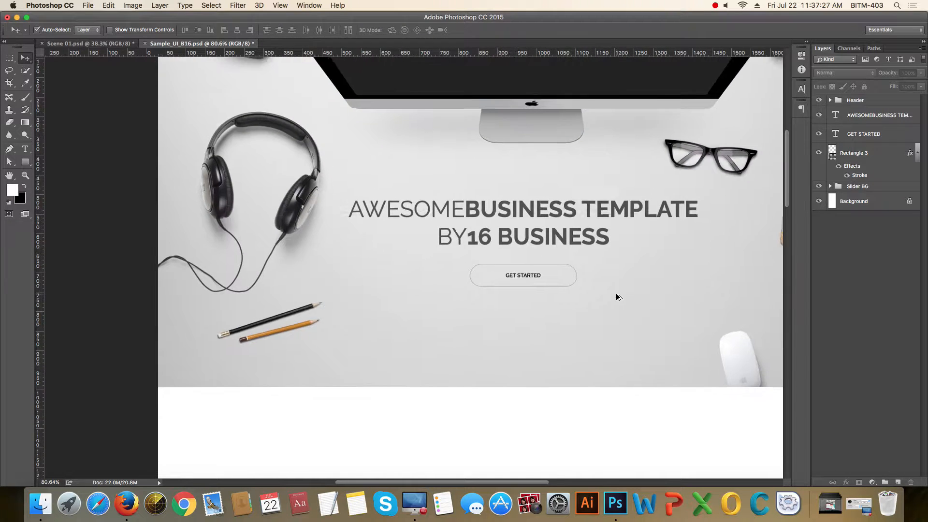
scroll(616, 297, down, 2)
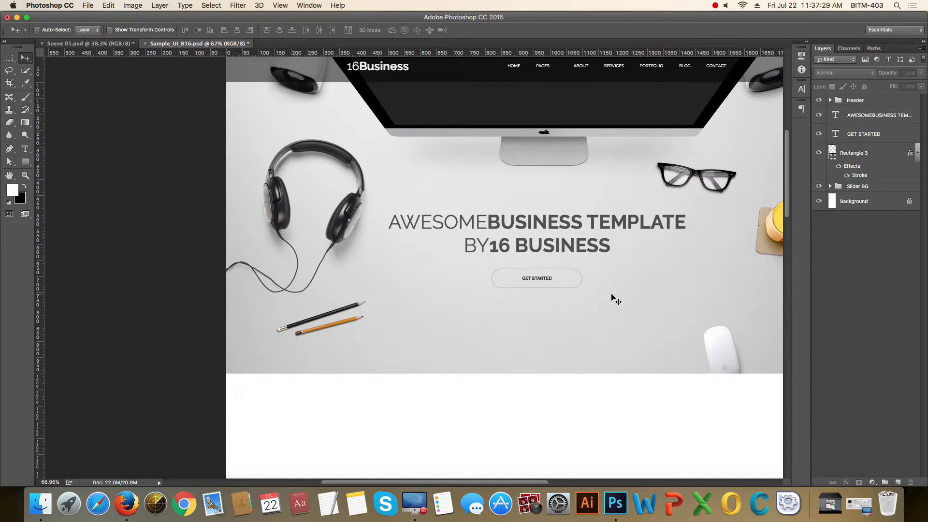
- Resize the rounded button rectangle to 250 px wide and 50 px high
scroll(616, 300, up, 3)
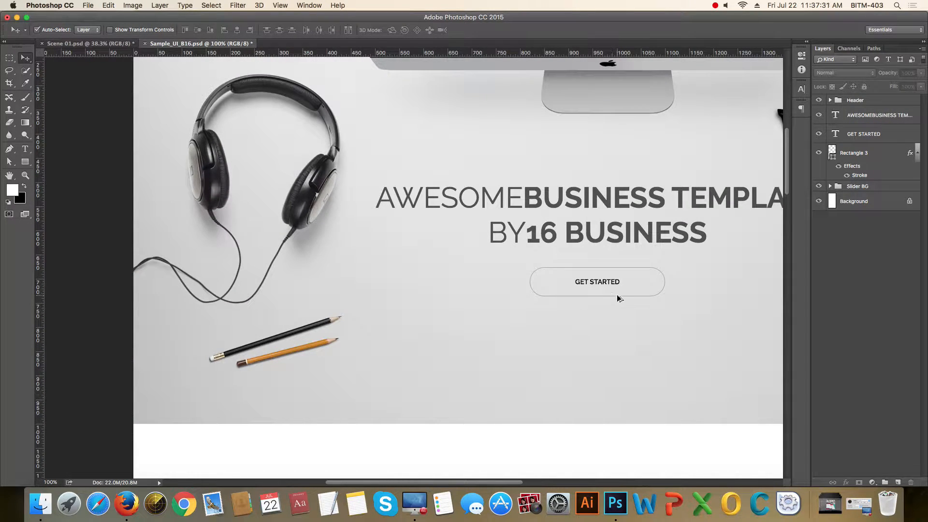
scroll(619, 299, up, 2)
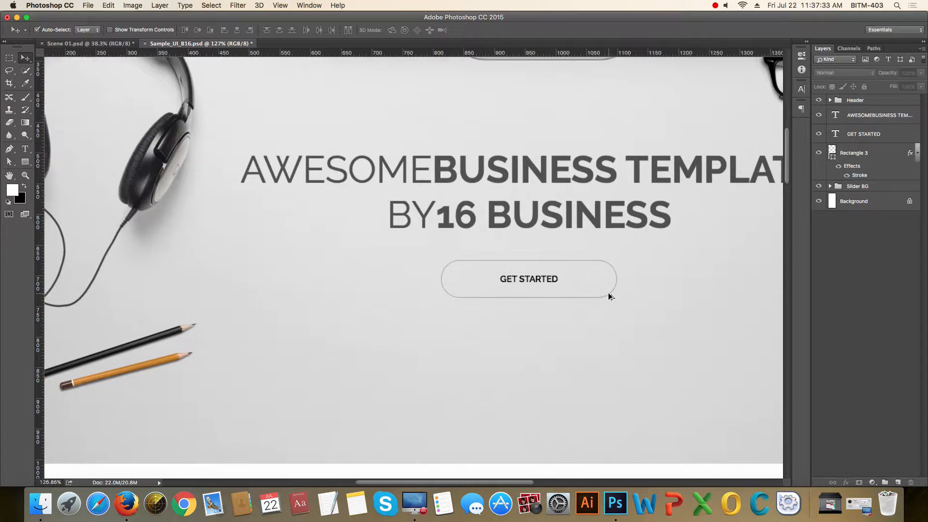
scroll(609, 293, up, 2)
click(602, 286)
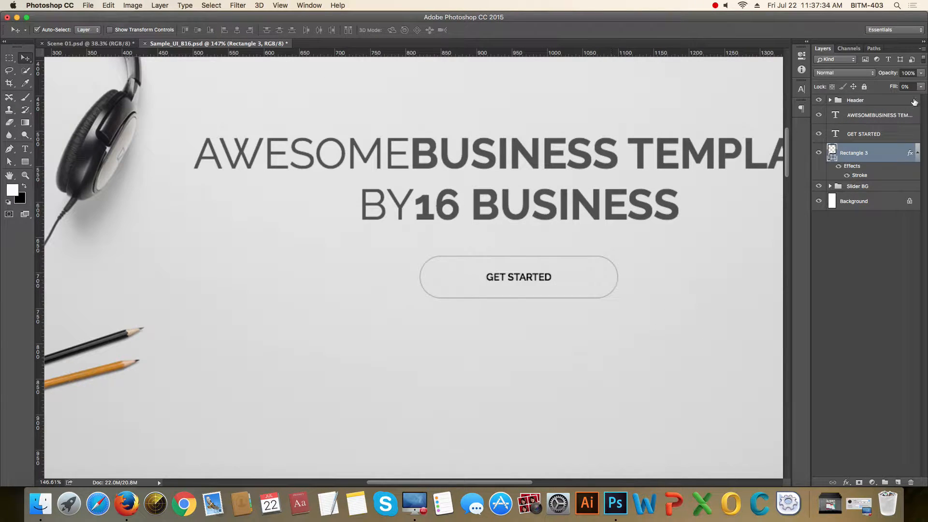
click(801, 90)
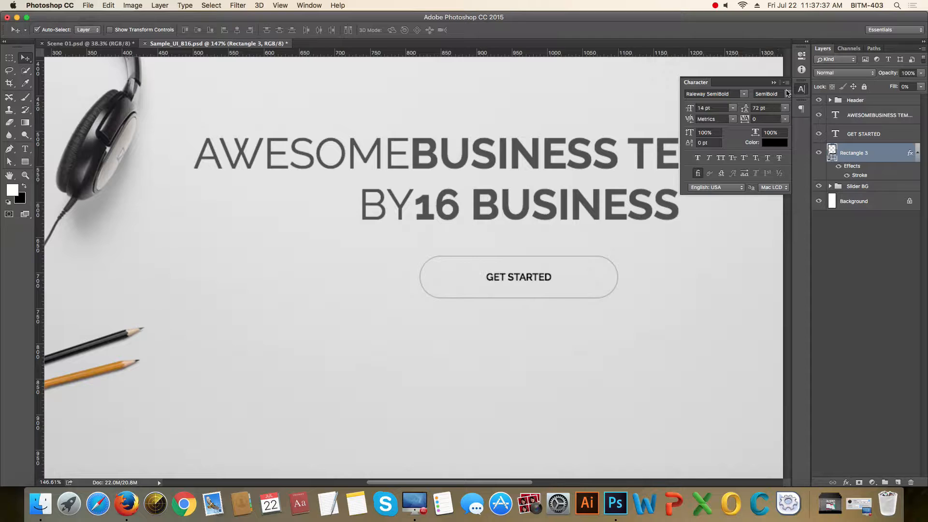
click(802, 56)
double_click(731, 81)
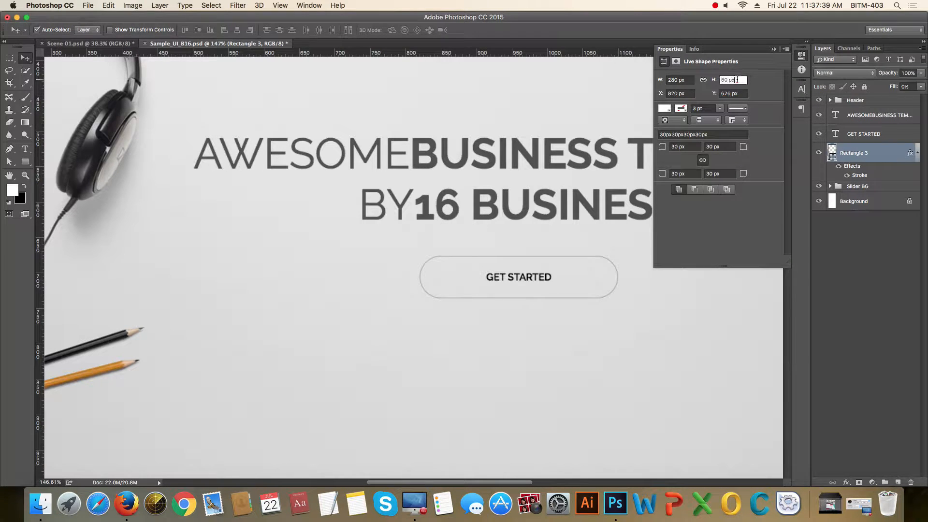
text(50)
key(Return)
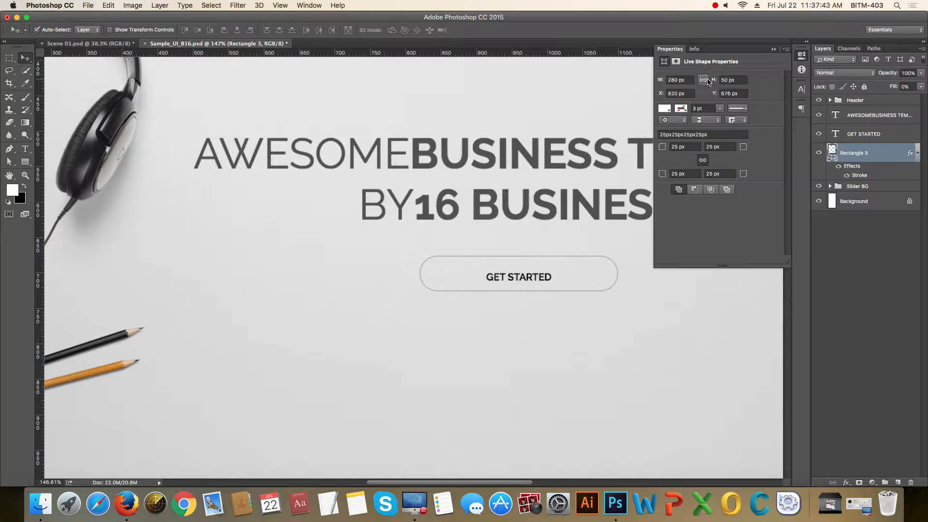
double_click(678, 79)
text(250)
key(Return)
click(773, 49)
click(865, 245)
- Realign the GET STARTED text to the horizontal and vertical center of the resized button rectangle
click(547, 279)
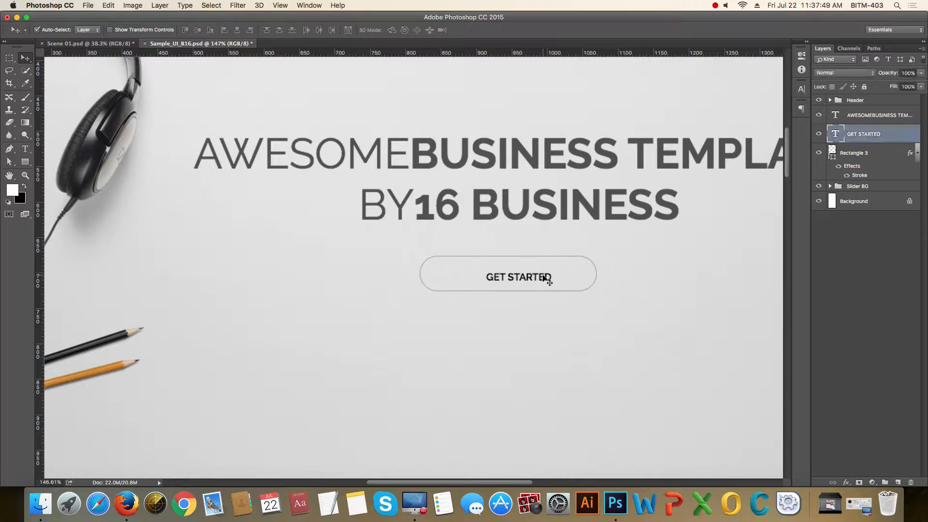
shift+click(574, 280)
click(237, 30)
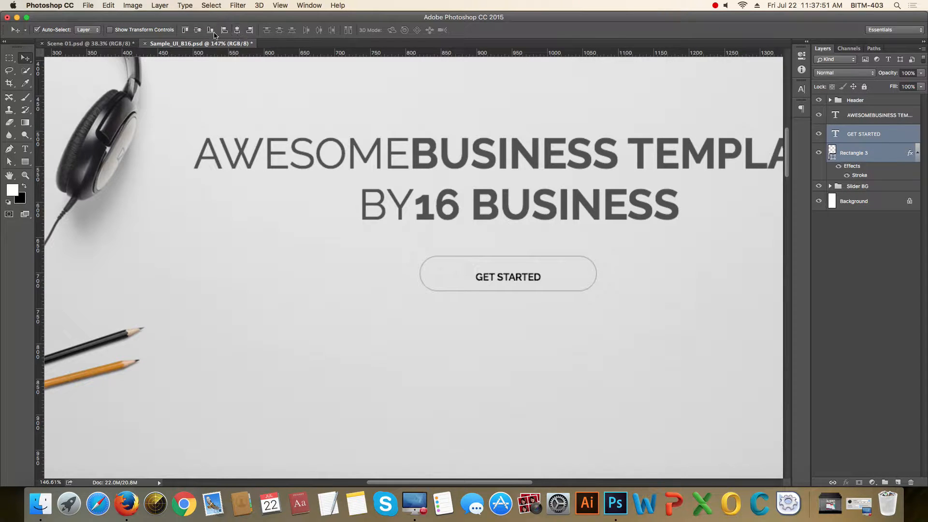
click(197, 30)
- Center the button rectangle and its text horizontally on the full canvas, check their spacing below the headline, and clear the selection
scroll(497, 252, down, 2)
scroll(496, 253, down, 3)
scroll(523, 264, up, 1)
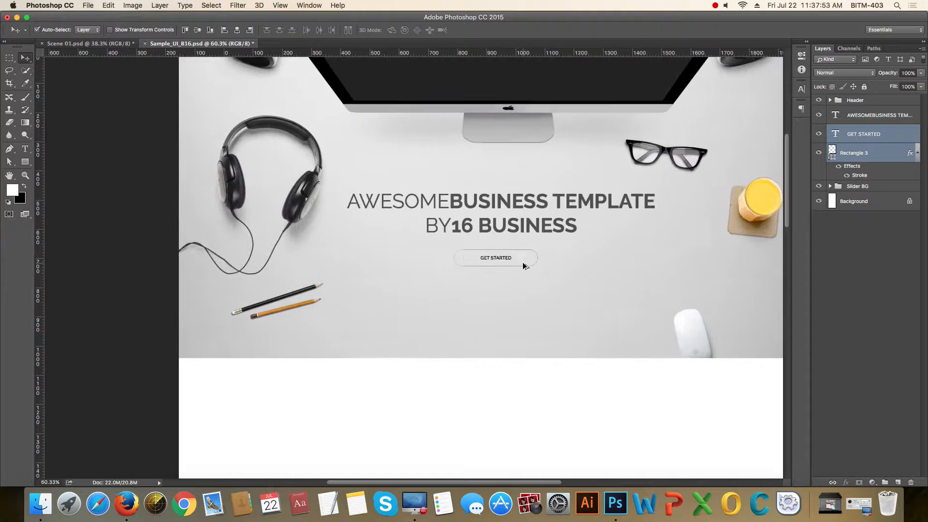
key(super)
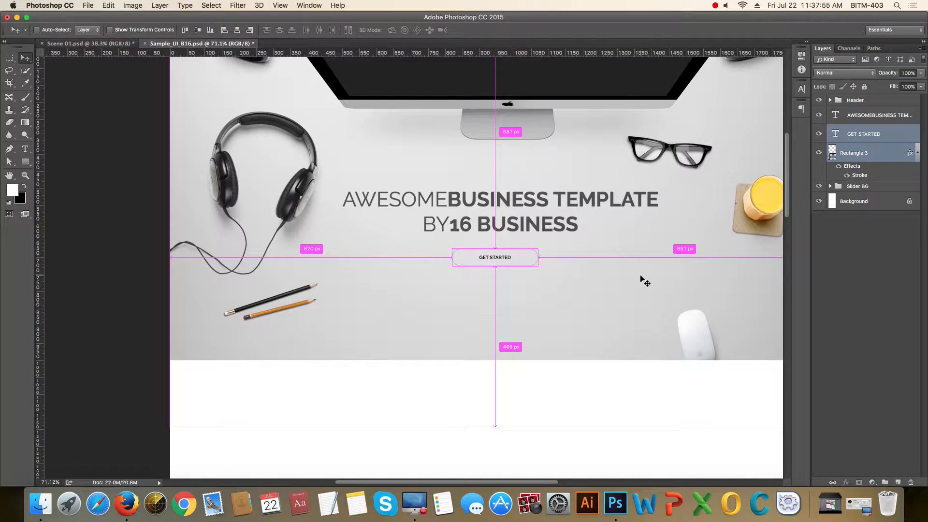
key(super+a)
click(237, 30)
key(super)
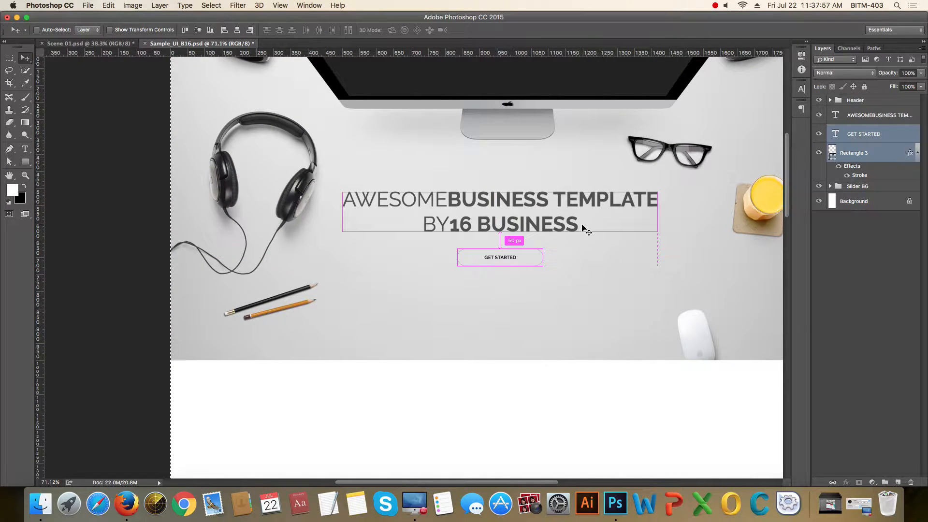
scroll(545, 284, up, 2)
key(super)
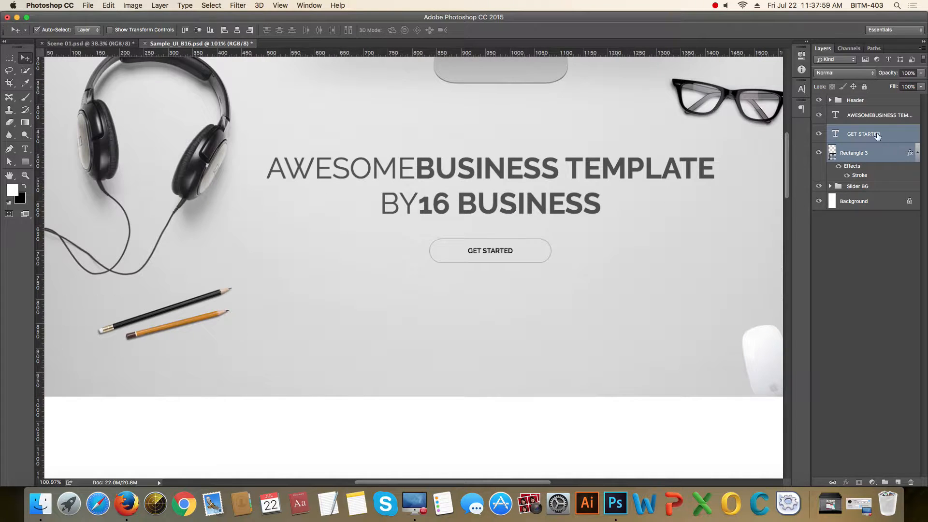
- Group the GET STARTED text and its rectangle layer, and name the group Button
key(super+g)
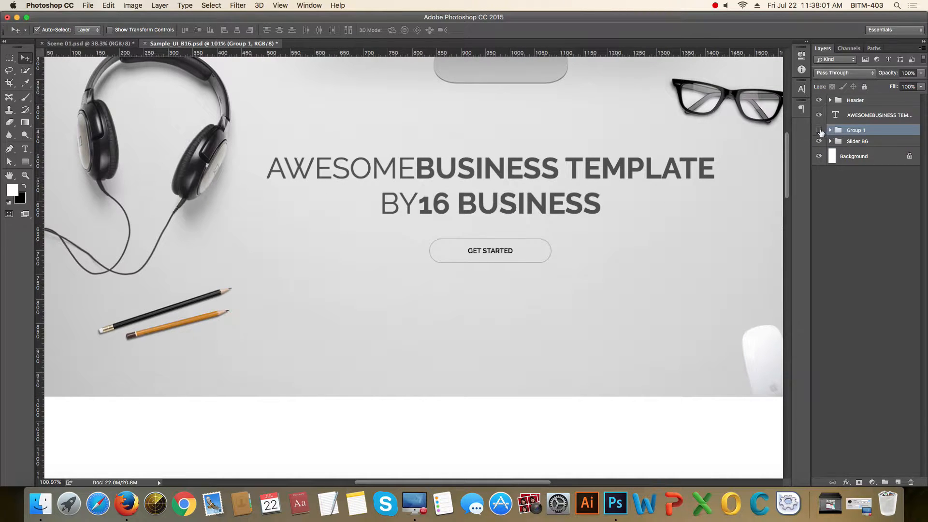
double_click(857, 131)
text(Button)
key(Return)
scroll(630, 269, up, 2)
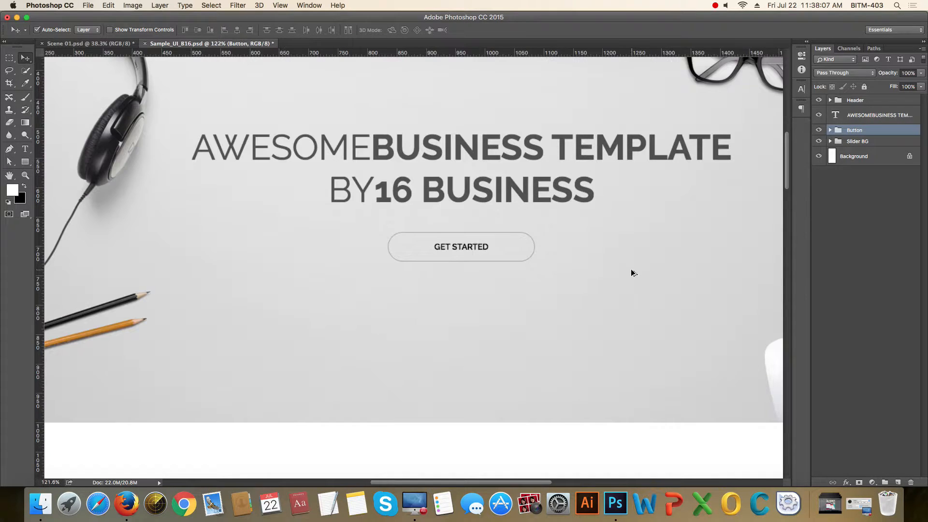
scroll(562, 211, down, 5)
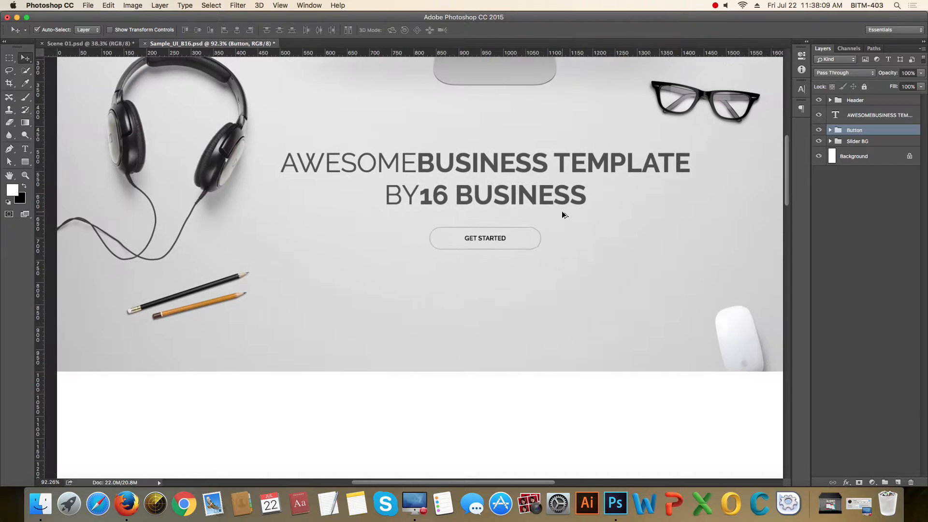
drag(619, 188, 608, 206)
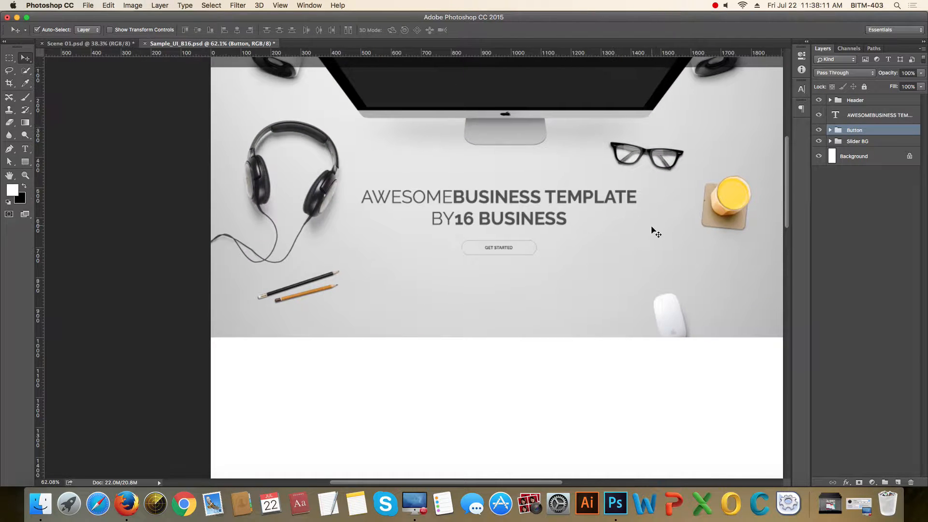
- Switch to Firefox and examine the Font Awesome cheatsheet page, including how its subscribe button and email field respond to interaction
click(126, 503)
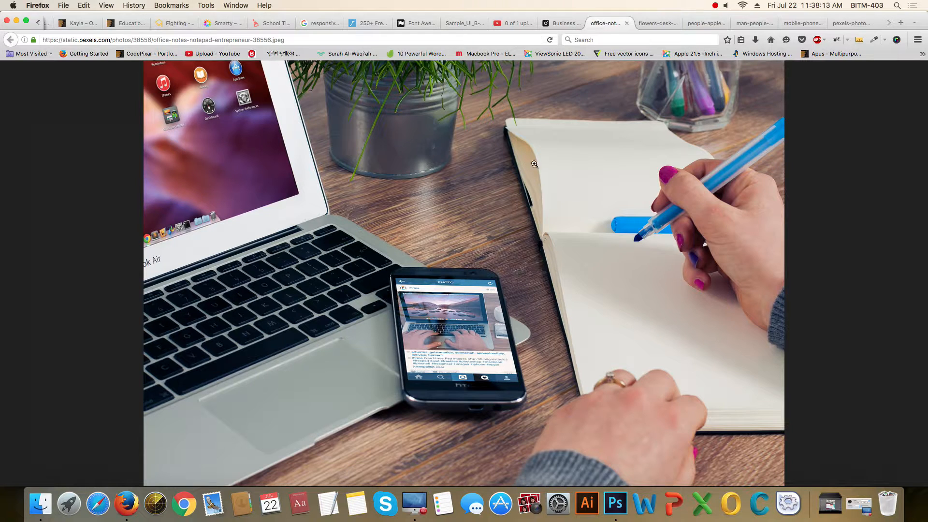
click(315, 25)
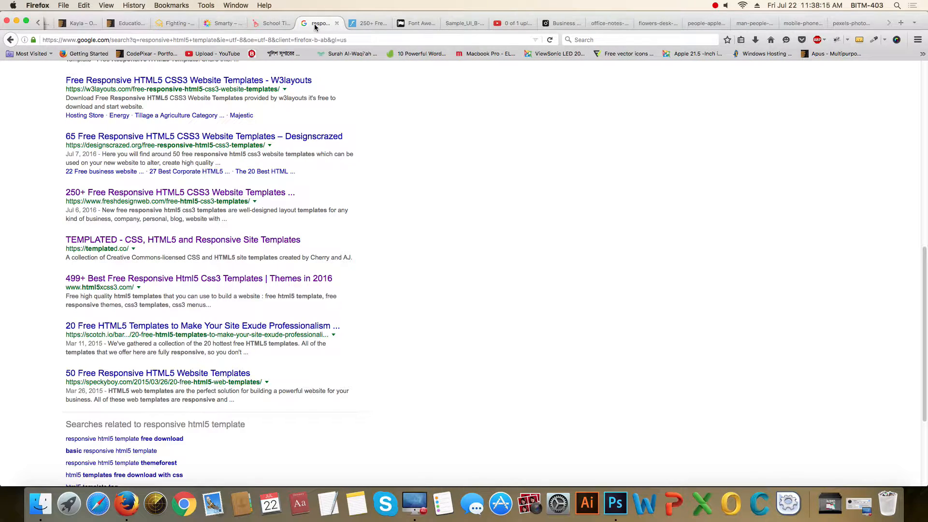
scroll(410, 124, up, 2)
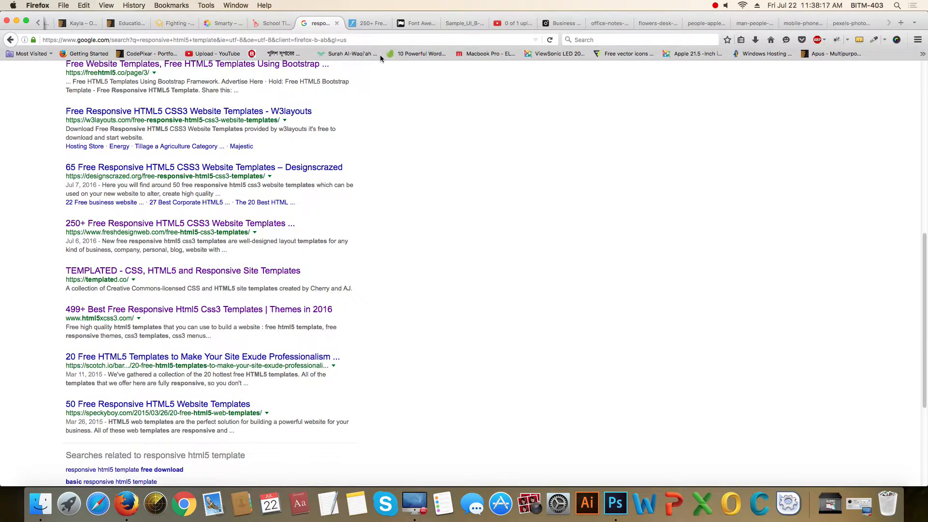
click(426, 23)
scroll(383, 171, down, 20)
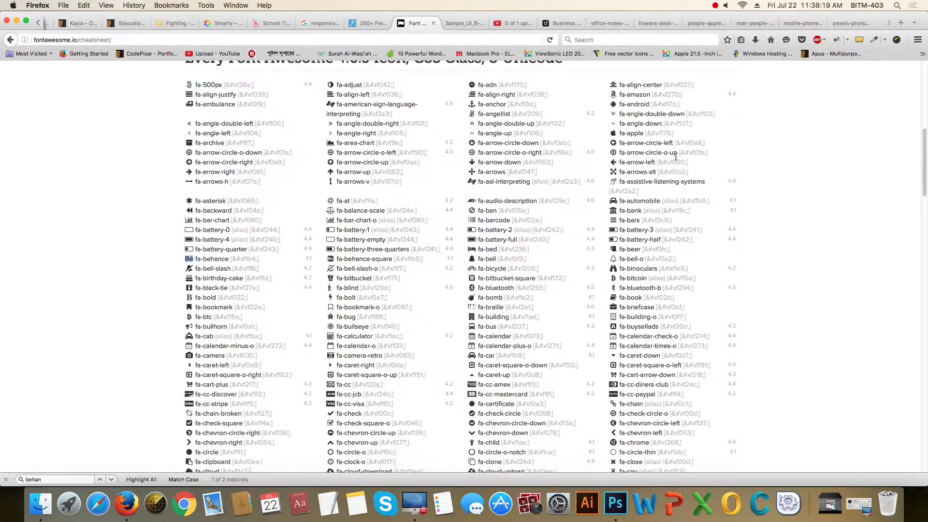
scroll(701, 223, up, 20)
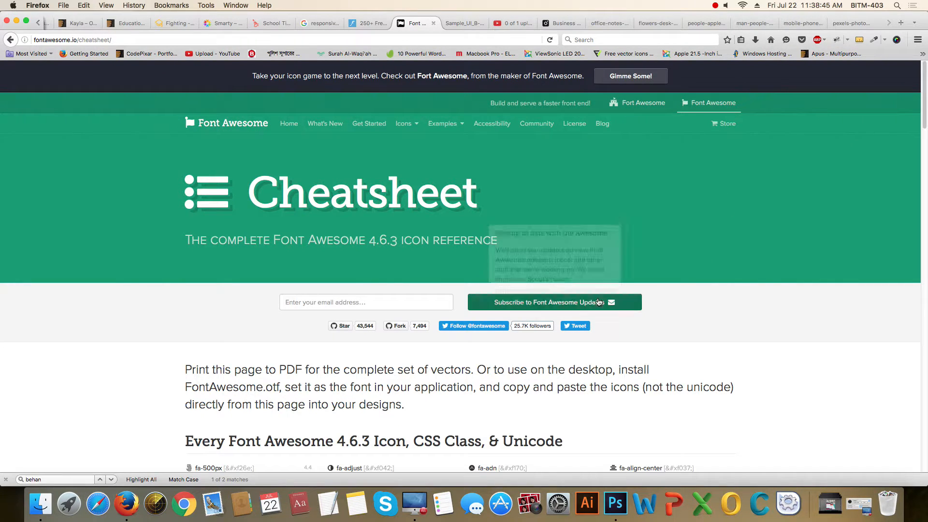
click(375, 303)
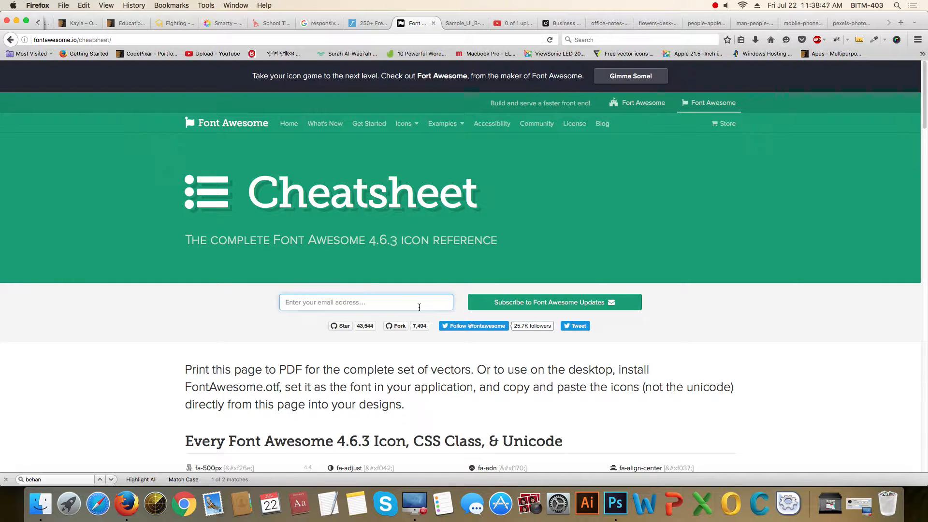
click(265, 311)
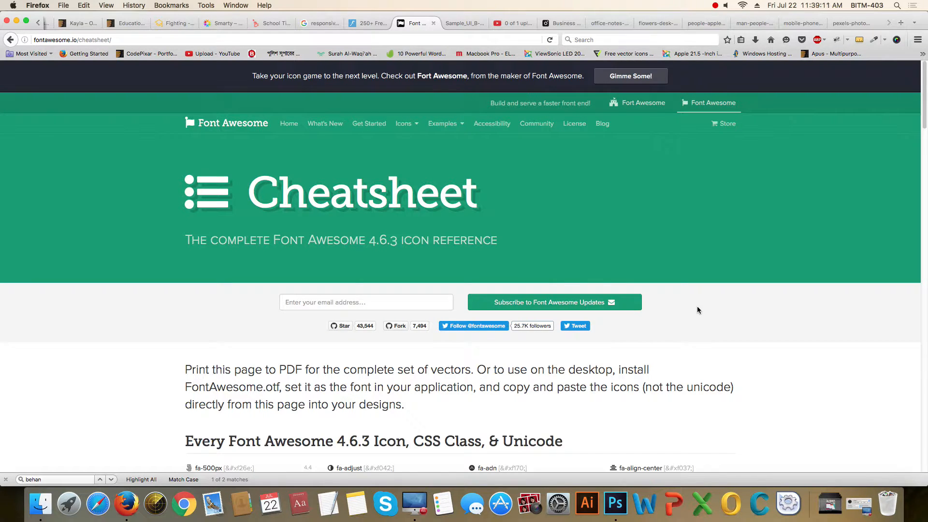
- Switch back to Photoshop, duplicate the Button group as Button Hover, and hide the original Button group
key(super+Tab)
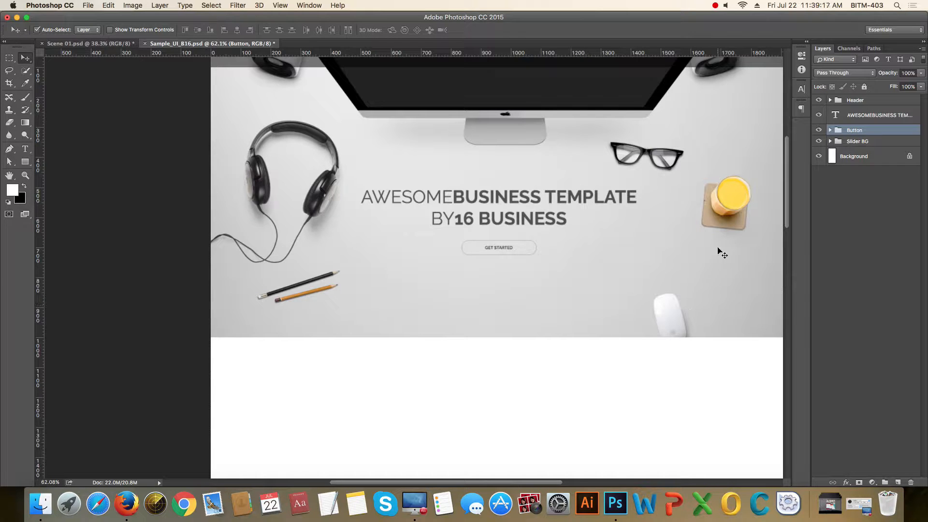
click(819, 131)
click(819, 130)
key(super+j)
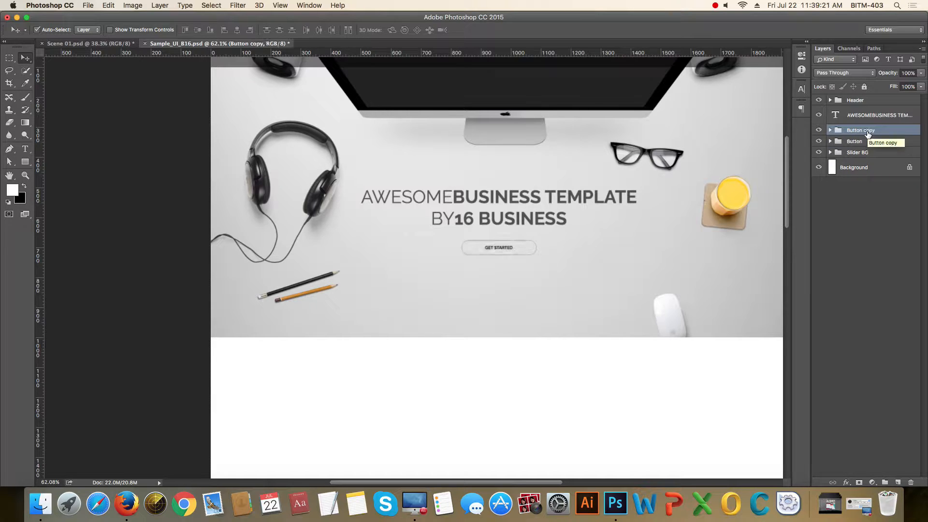
double_click(871, 130)
key(Right)
text(H)
key(Return)
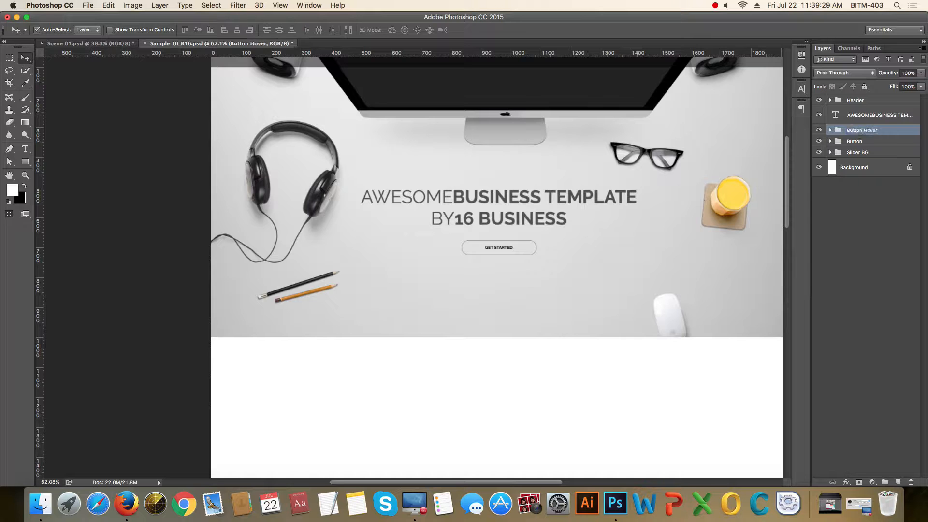
click(819, 141)
- Turn off the stroke on the rectangle in the Button Hover group and set its fill to 100%
scroll(511, 260, up, 2)
scroll(509, 256, up, 6)
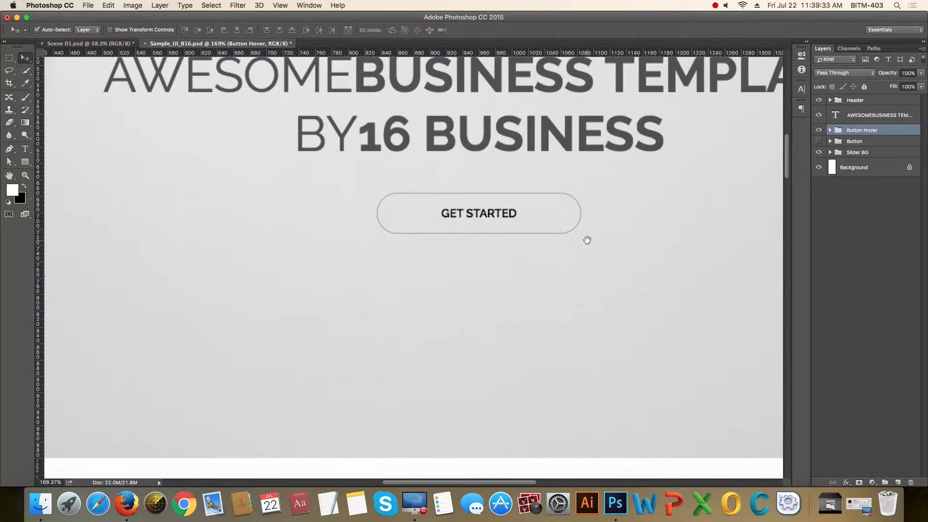
click(572, 215)
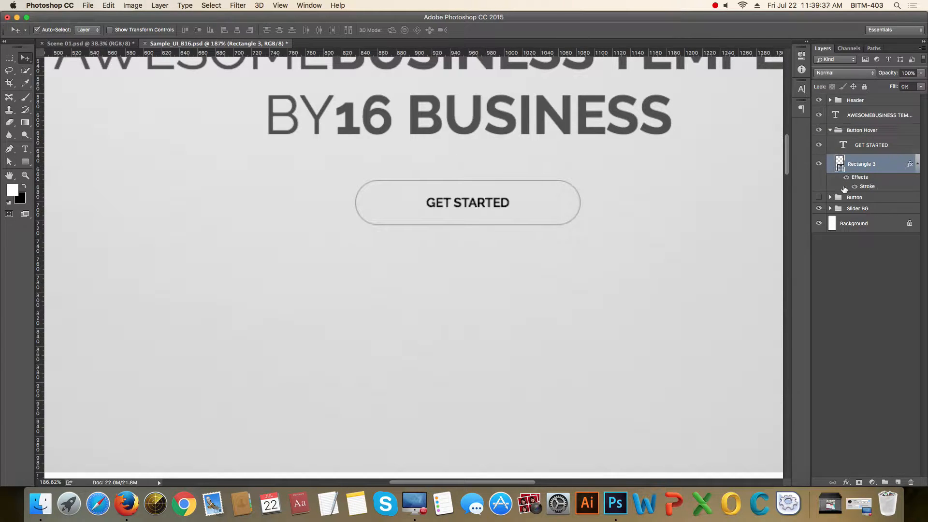
click(856, 186)
click(922, 87)
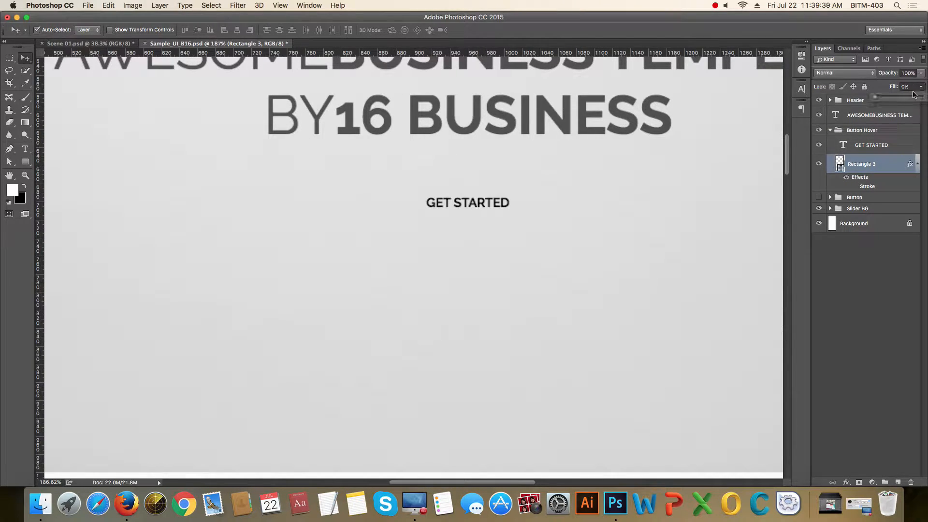
drag(878, 98, 922, 96)
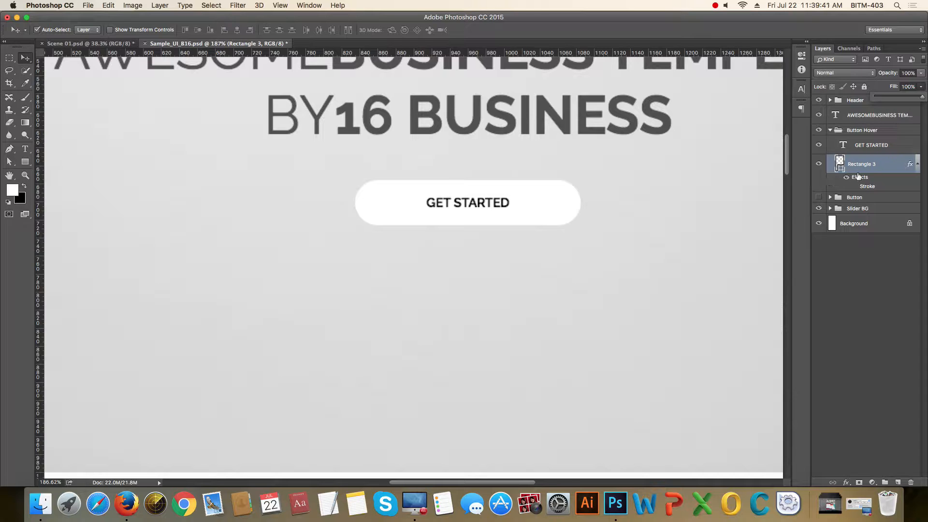
- Add a Multiply drop shadow to the Button Hover rectangle with 10% opacity, 90° angle, 1 px distance and 10 px size
click(846, 482)
click(864, 464)
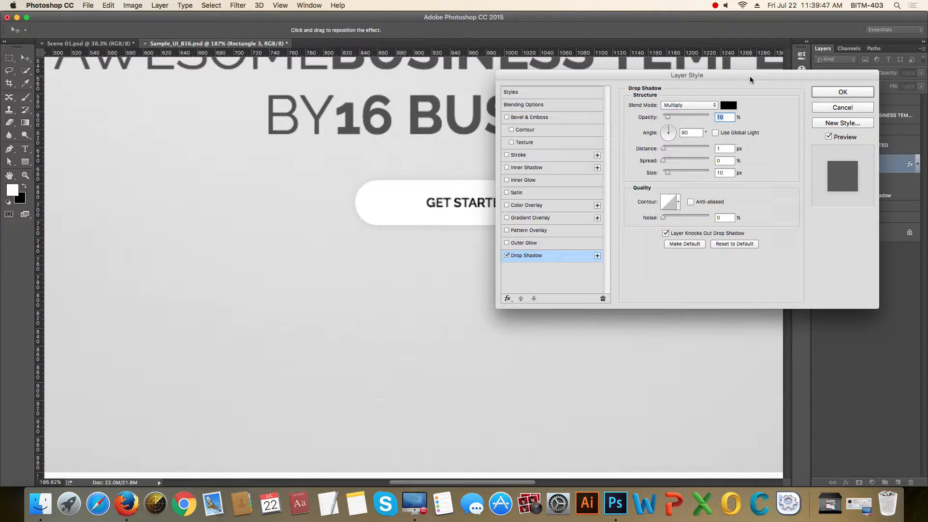
drag(750, 76, 807, 72)
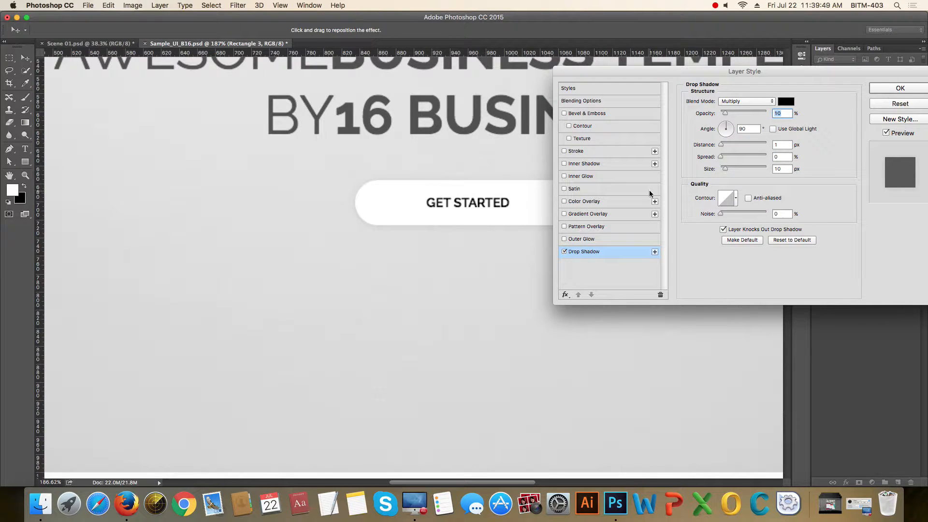
click(899, 88)
key(super+0)
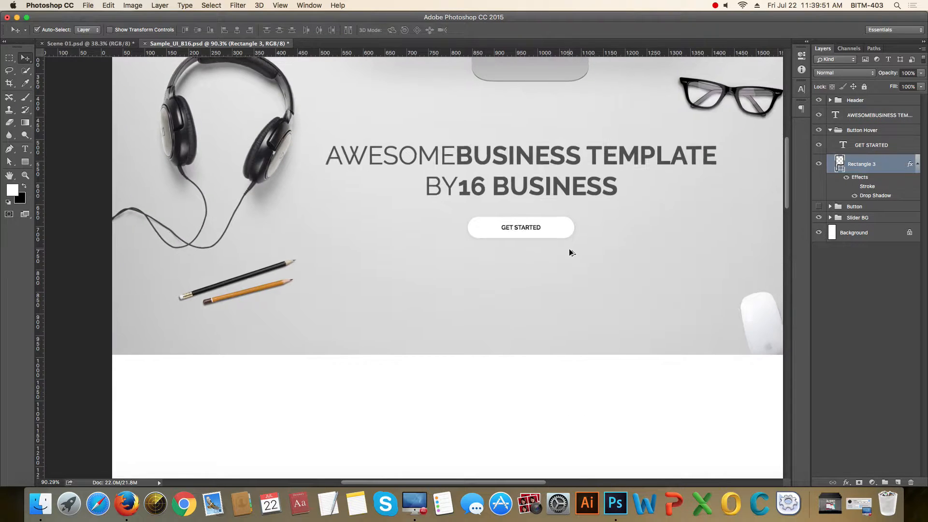
scroll(569, 252, down, 3)
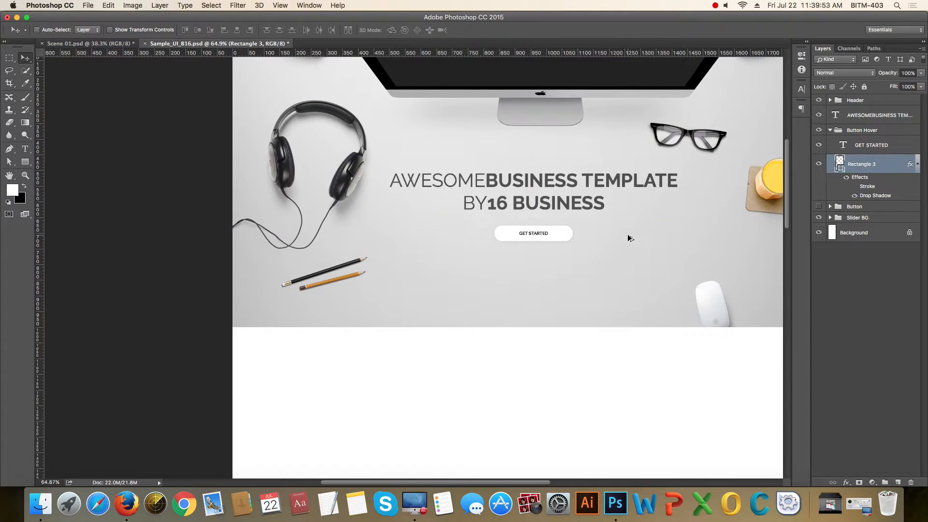
key(super+1)
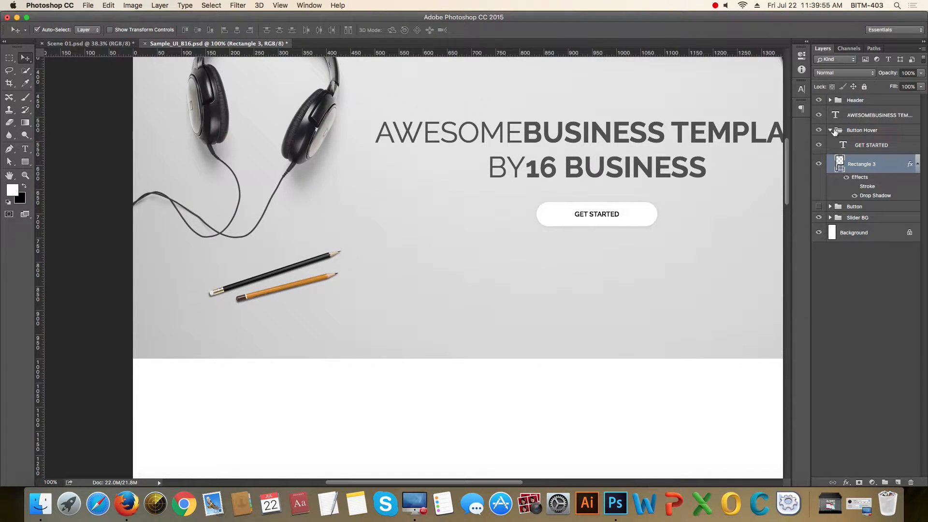
- Collapse the Button Hover group, hide it, and show the original Button group
click(832, 131)
click(819, 130)
click(819, 141)
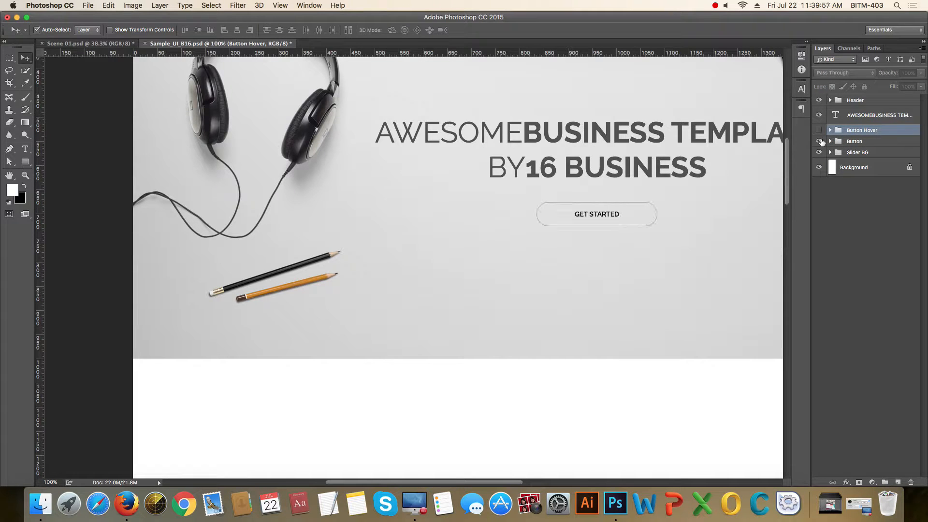
- Toggle the Button Hover group's visibility repeatedly to compare the normal and hover buttons, leaving it shown
click(819, 130)
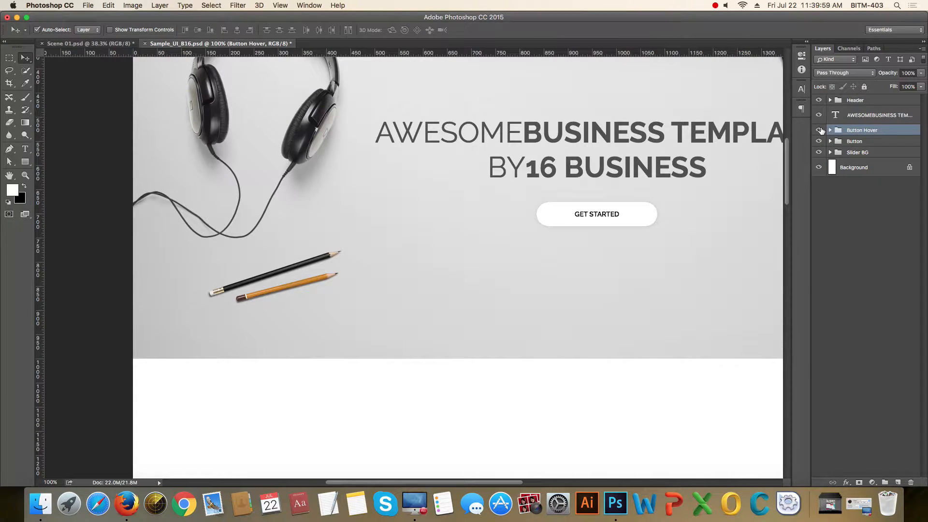
click(819, 130)
click(820, 130)
click(820, 130)
click(819, 130)
click(820, 130)
click(819, 130)
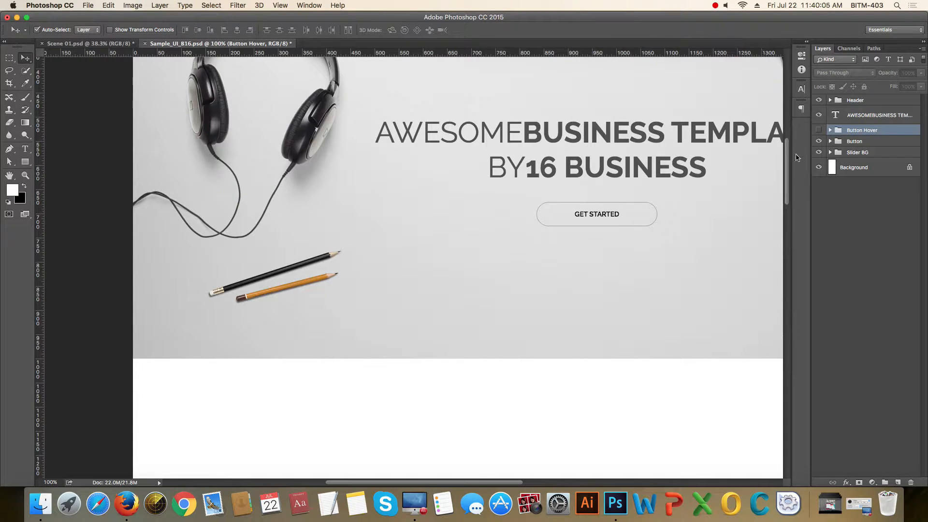
click(819, 130)
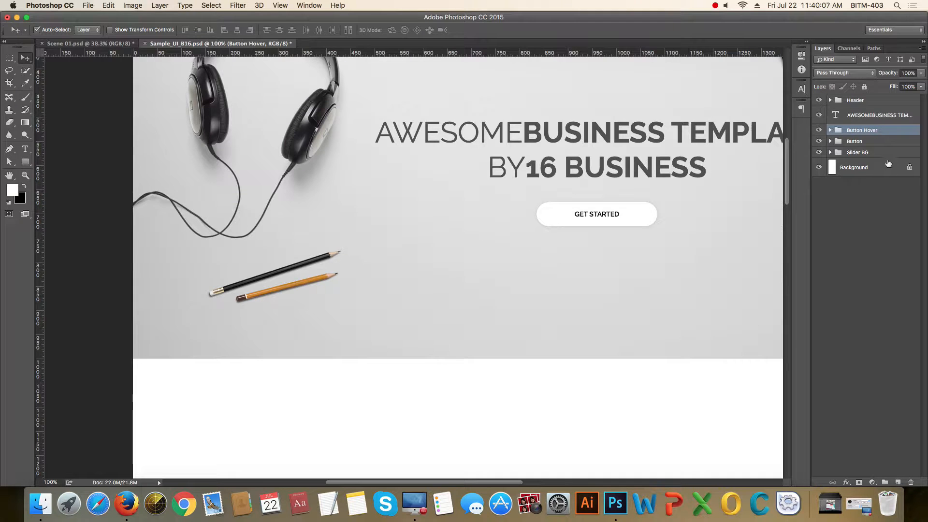
scroll(750, 254, down, 2)
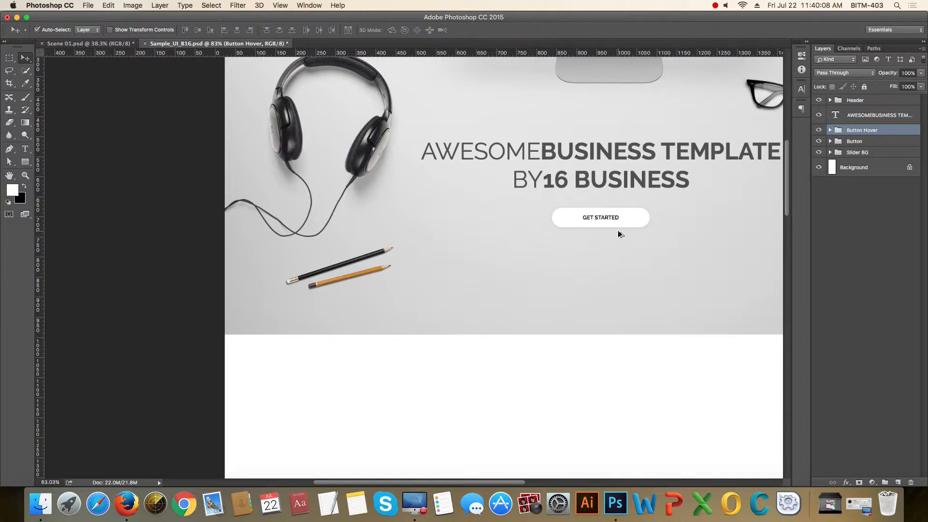
- Deselect the button groups and examine the whole slider composition, including its header, heading text, button and the empty area beneath
click(861, 143)
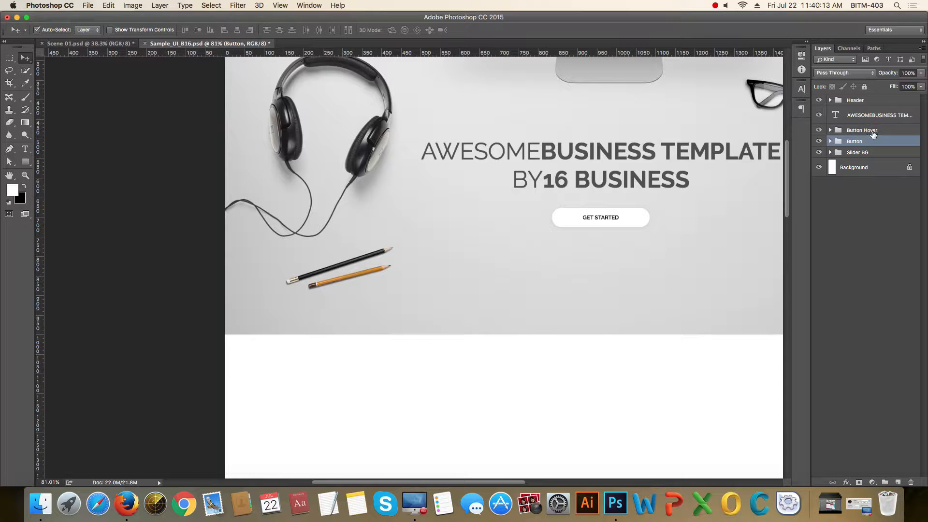
click(874, 131)
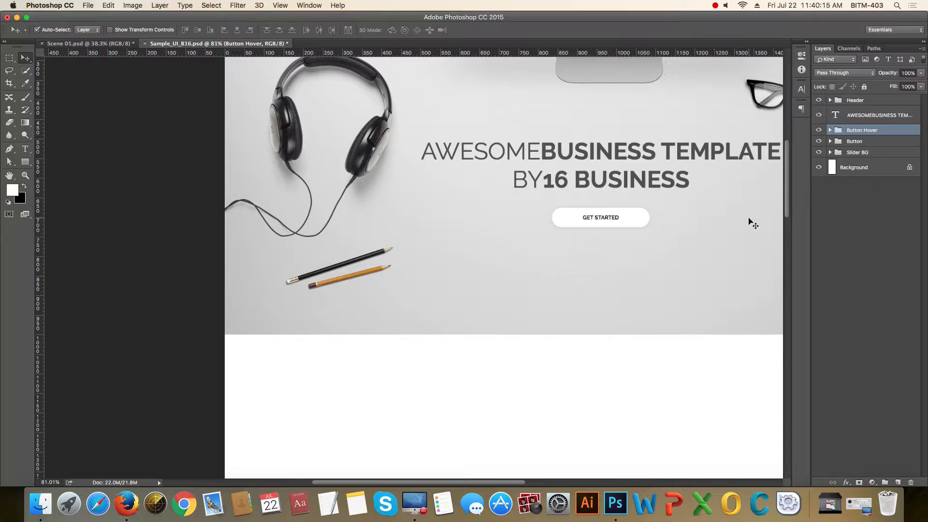
scroll(674, 219, down, 4)
drag(671, 212, 532, 237)
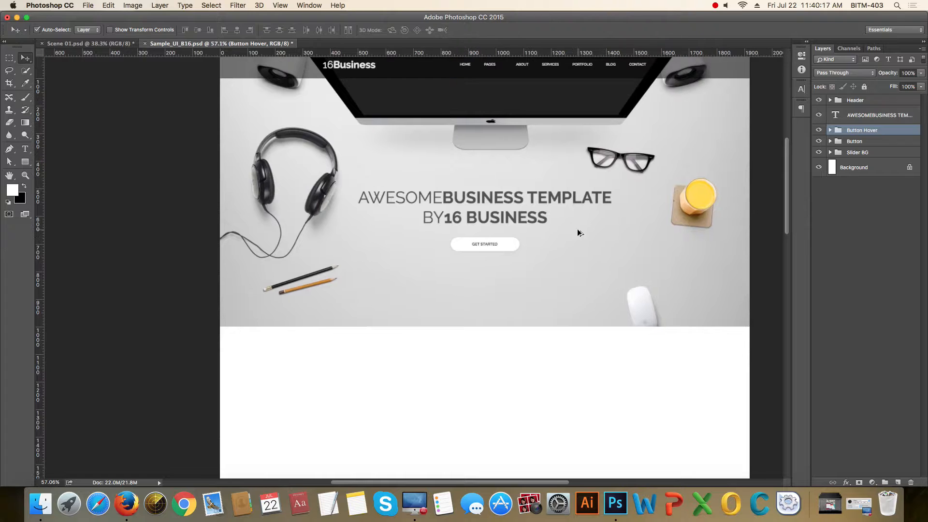
click(854, 211)
scroll(565, 239, down, 2)
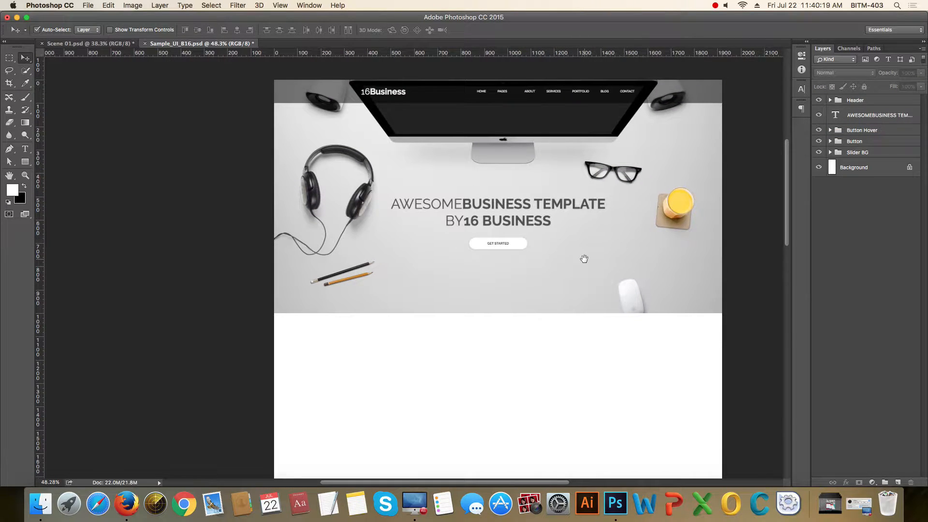
drag(585, 259, 599, 237)
scroll(590, 241, down, 1)
scroll(603, 238, down, 1)
drag(630, 200, 627, 239)
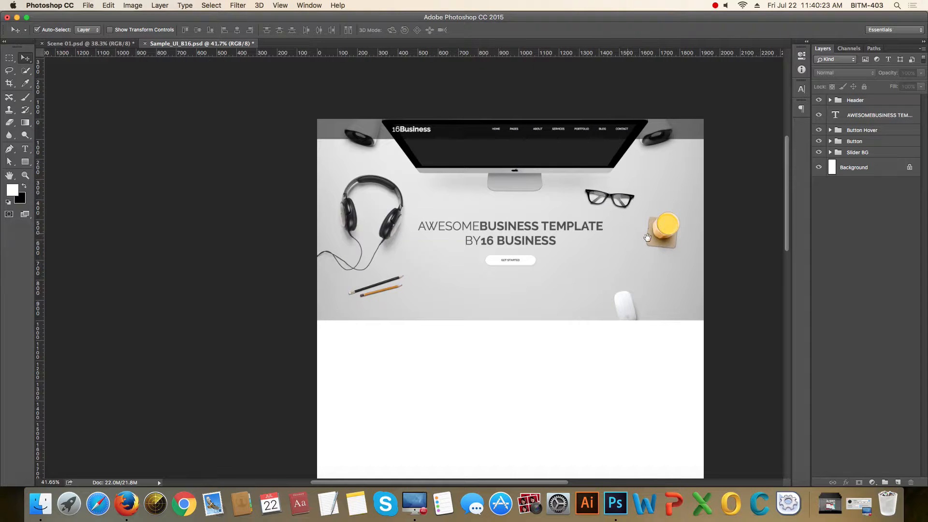
scroll(637, 214, up, 2)
scroll(638, 214, up, 2)
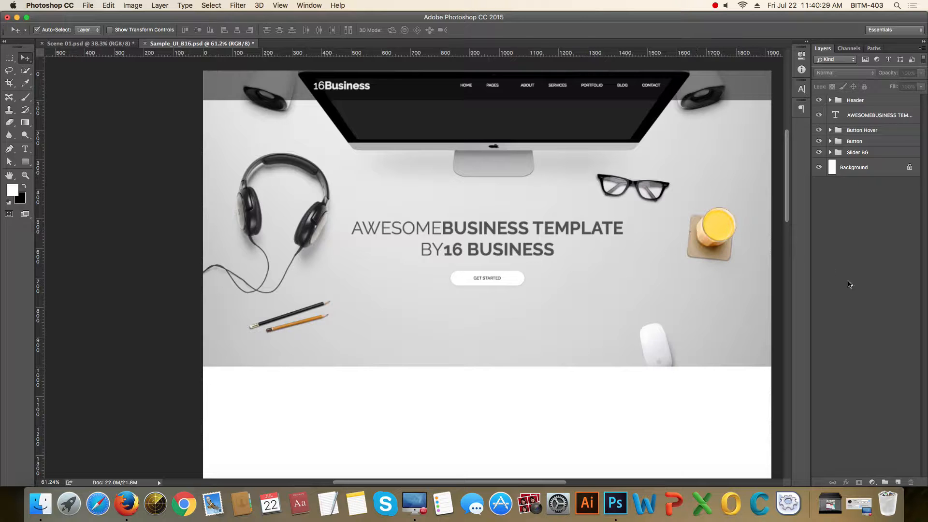
scroll(557, 264, up, 2)
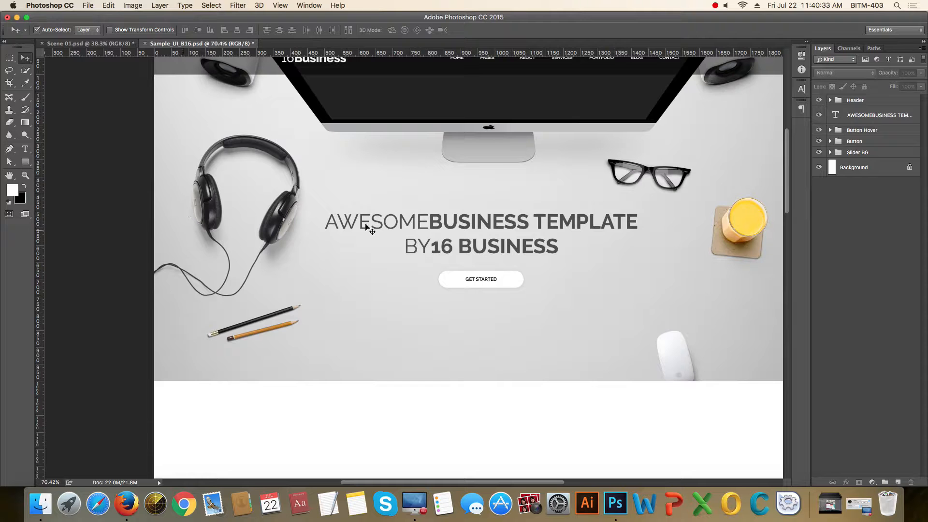
scroll(654, 222, down, 3)
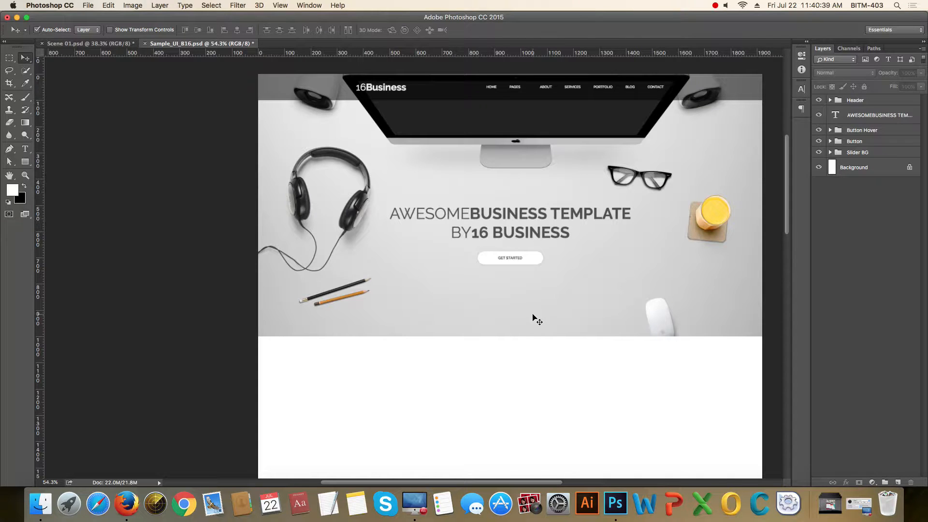
scroll(533, 317, up, 3)
scroll(533, 317, down, 3)
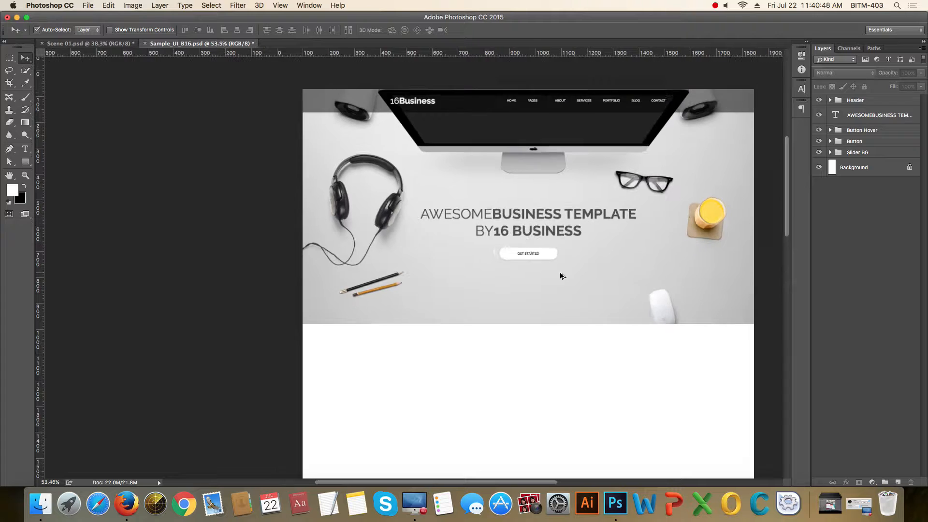
scroll(590, 276, up, 1)
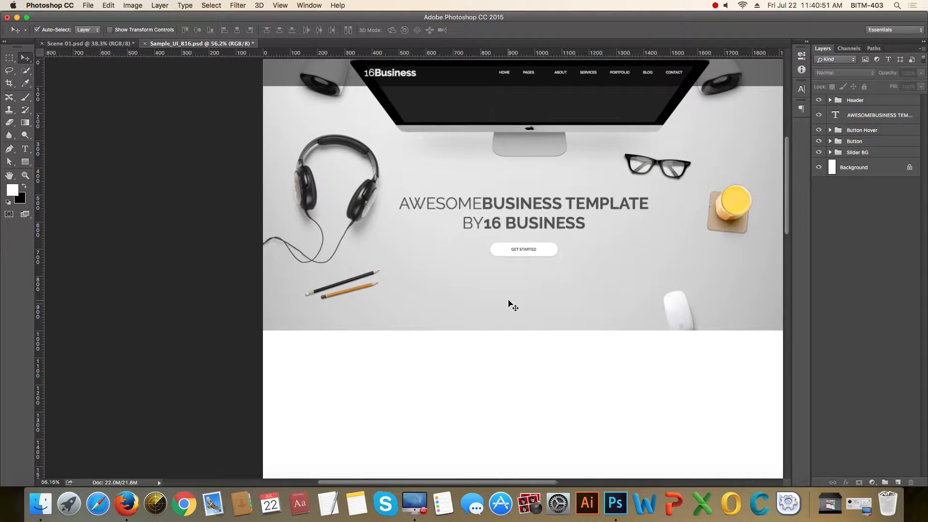
scroll(534, 306, up, 1)
scroll(534, 305, up, 10)
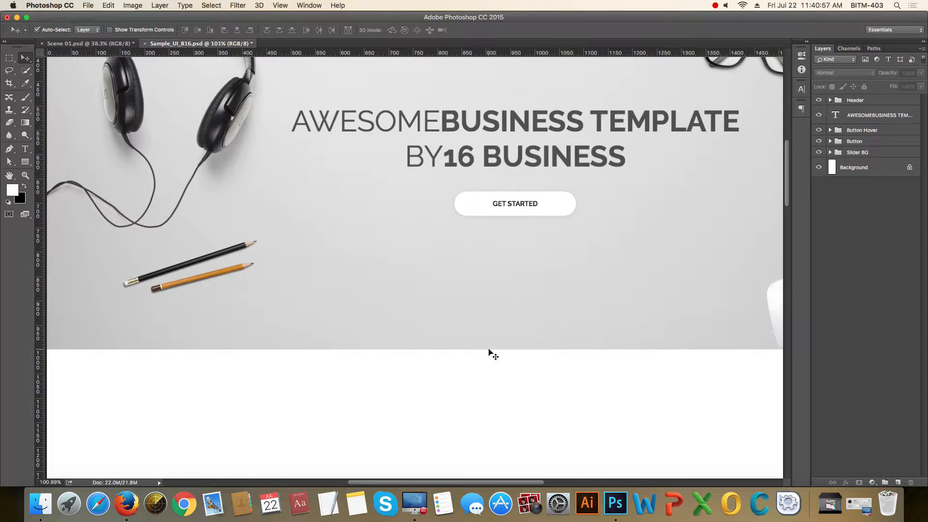
scroll(530, 313, down, 2)
scroll(584, 291, up, 2)
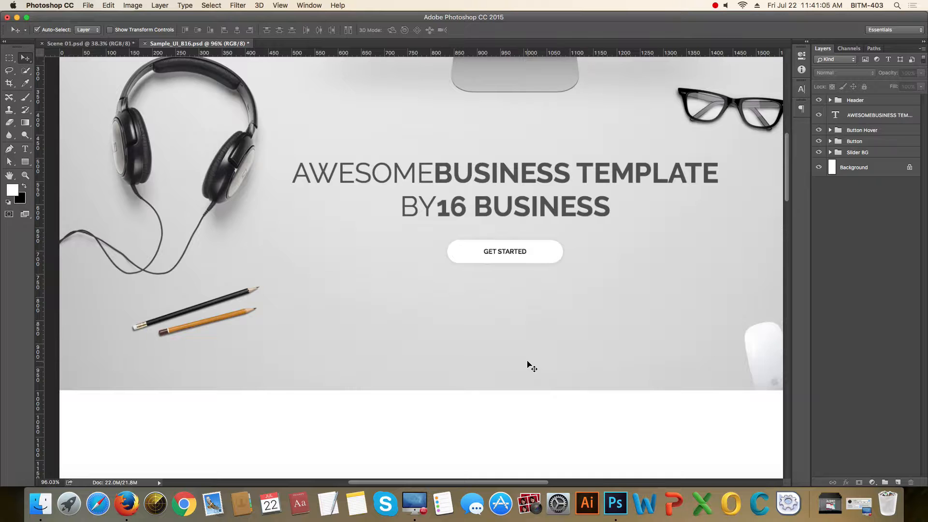
- Create a 10 × 10 px rectangle shape below the GET STARTED button, near the lower part of the slider
scroll(525, 366, up, 5)
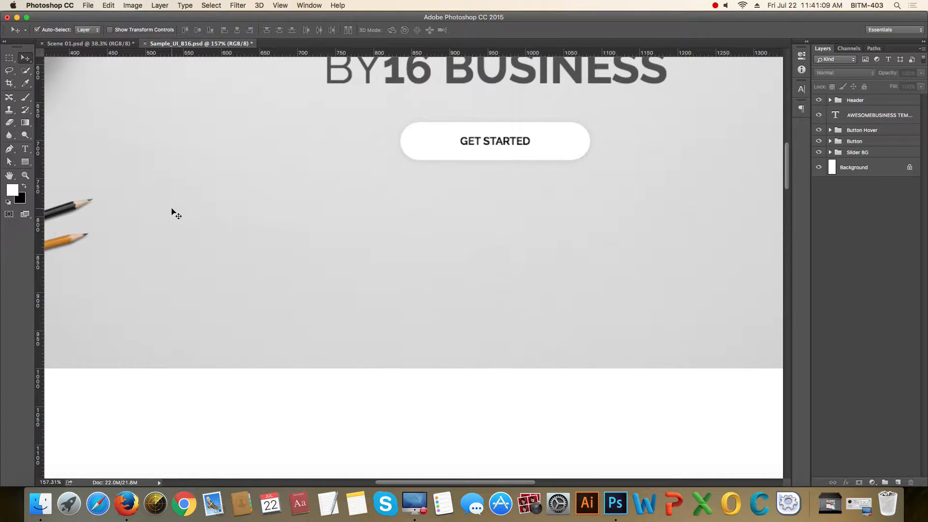
click(27, 162)
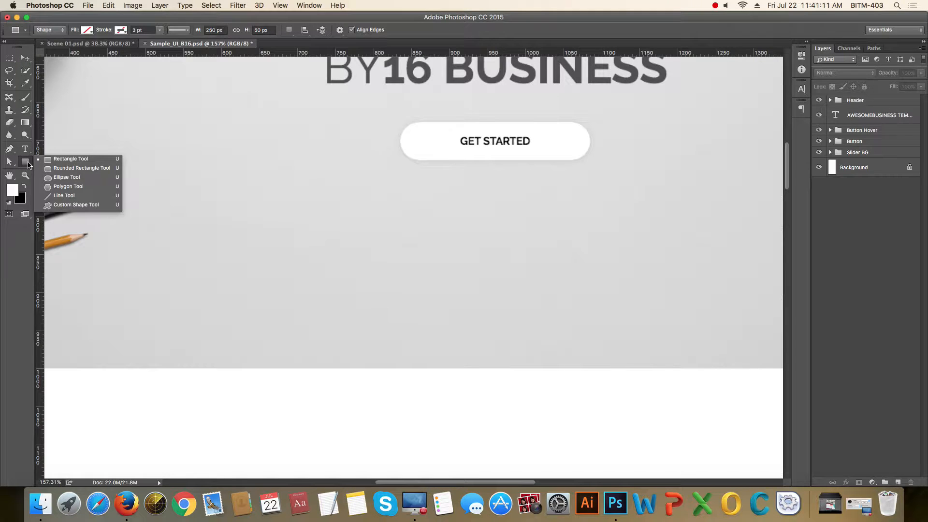
click(54, 160)
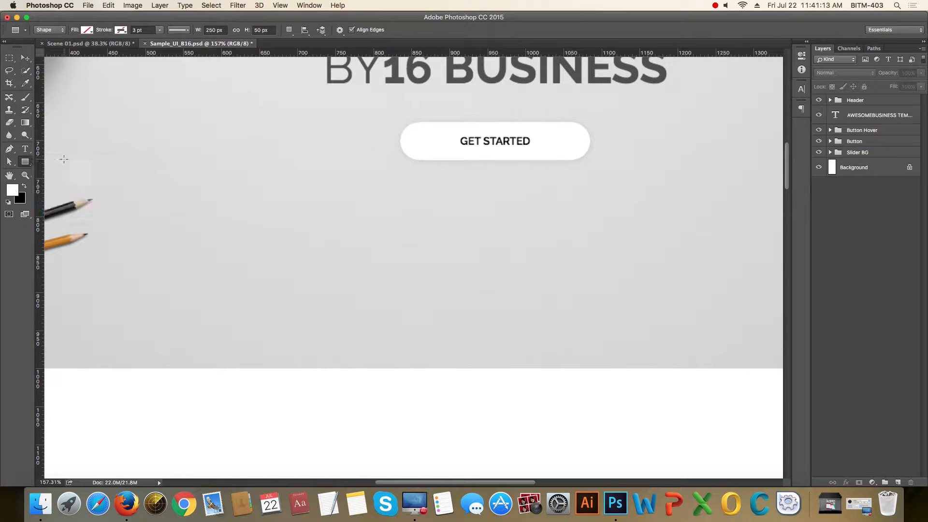
click(467, 266)
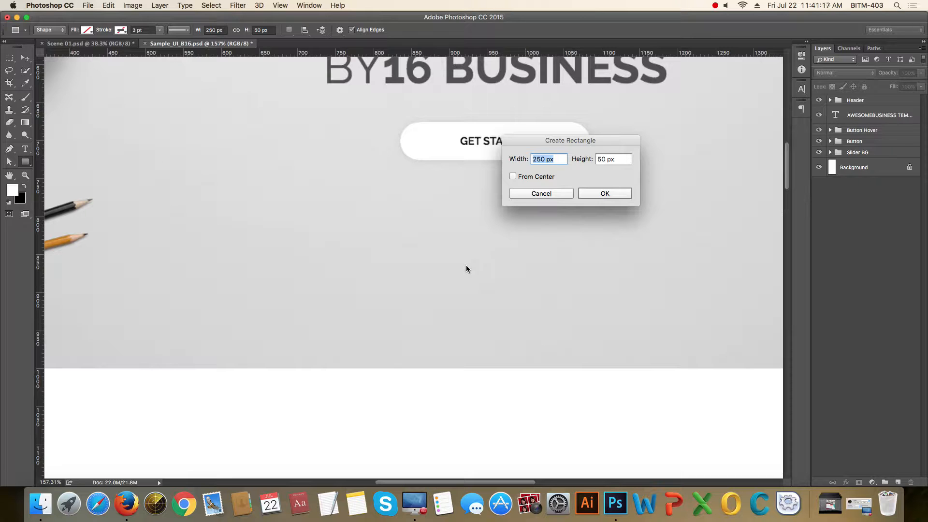
text(10)
key(Tab)
text(10)
key(Return)
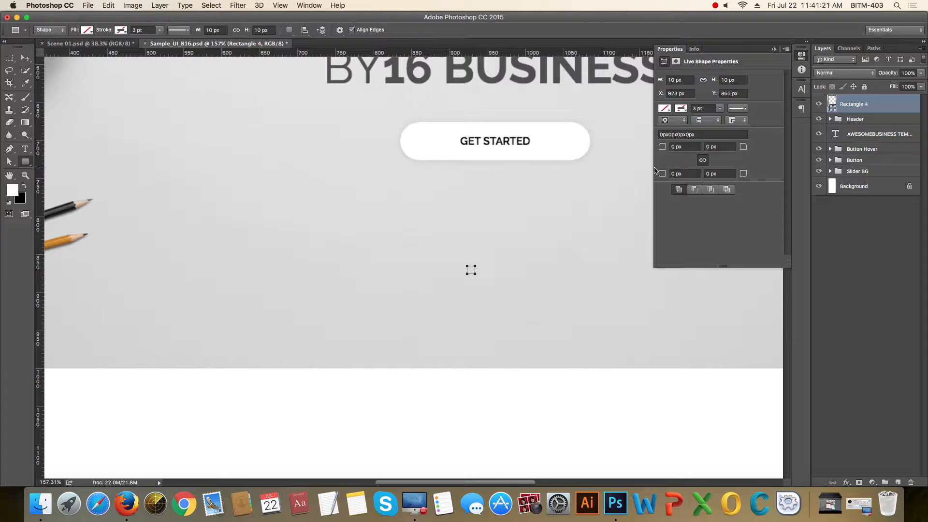
- Fill the small square with solid black (000000)
click(665, 109)
click(691, 128)
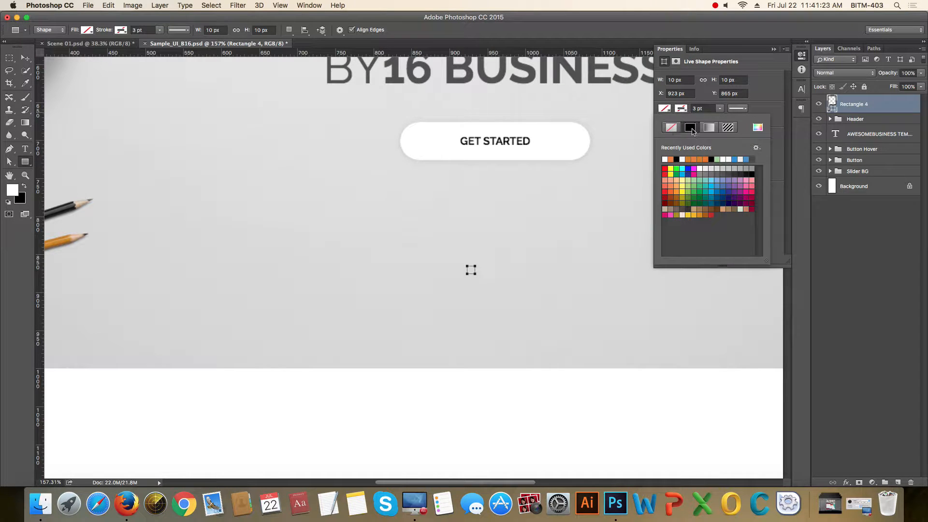
click(758, 127)
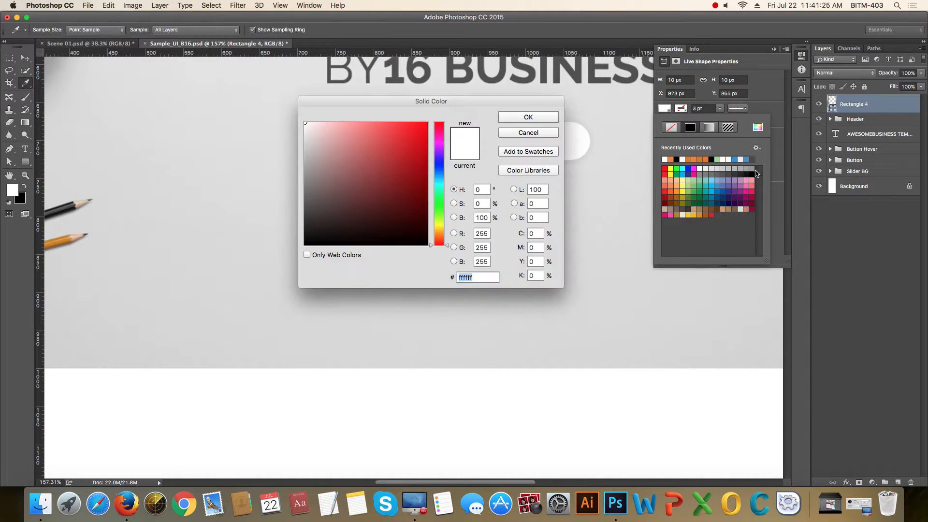
drag(411, 234, 448, 258)
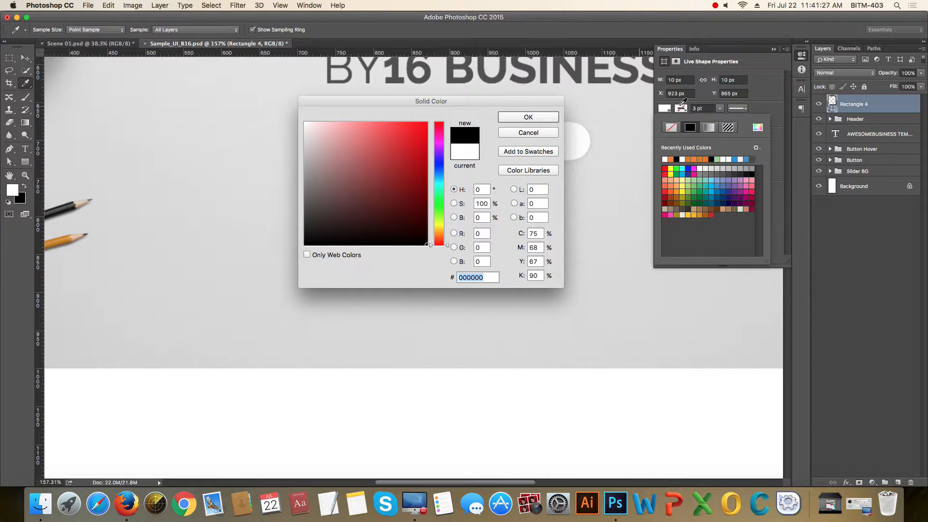
click(529, 118)
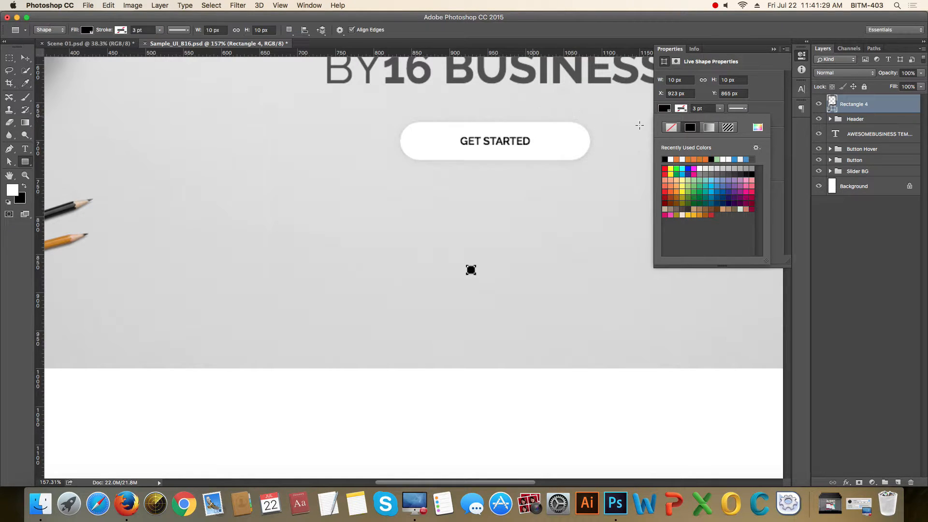
click(649, 132)
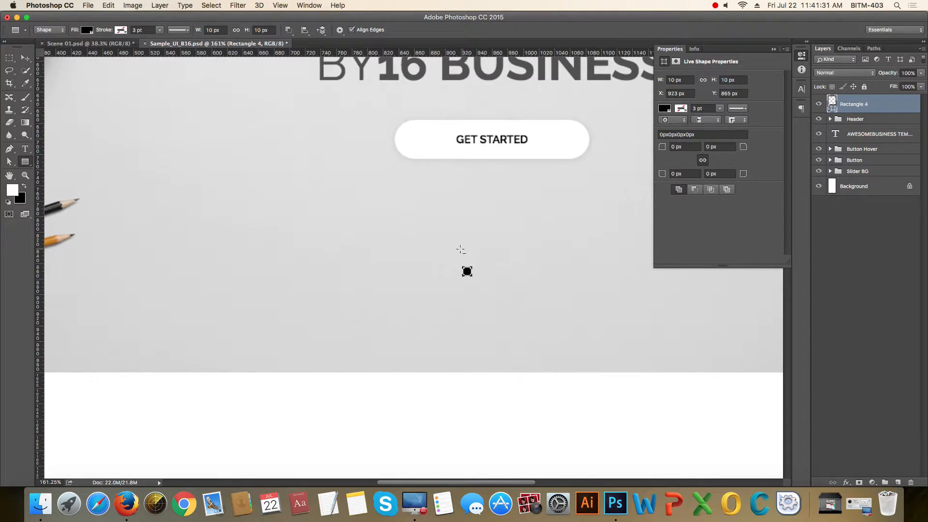
- Round all corners of the small black square to a 5 px radius to make it a circular dot, and deselect it
scroll(464, 257, up, 5)
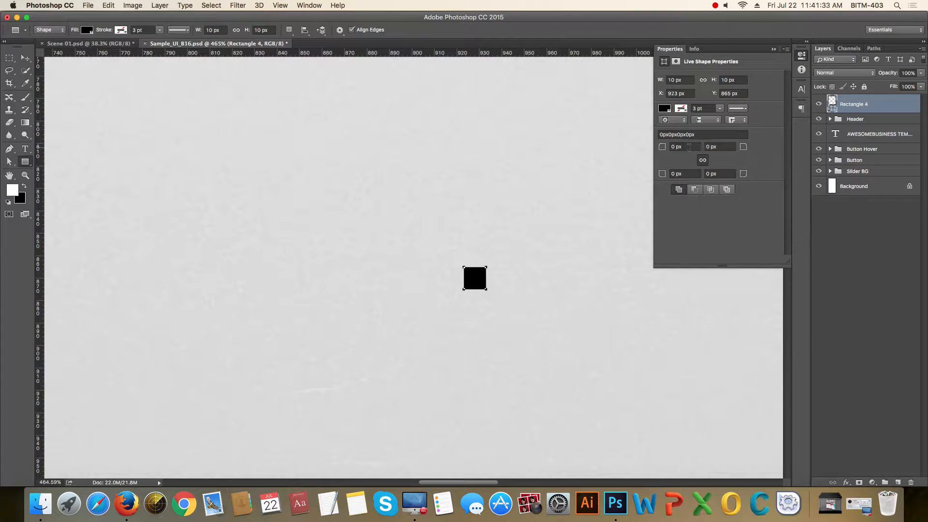
click(690, 146)
text(5)
key(Return)
click(775, 50)
scroll(500, 278, up, 2)
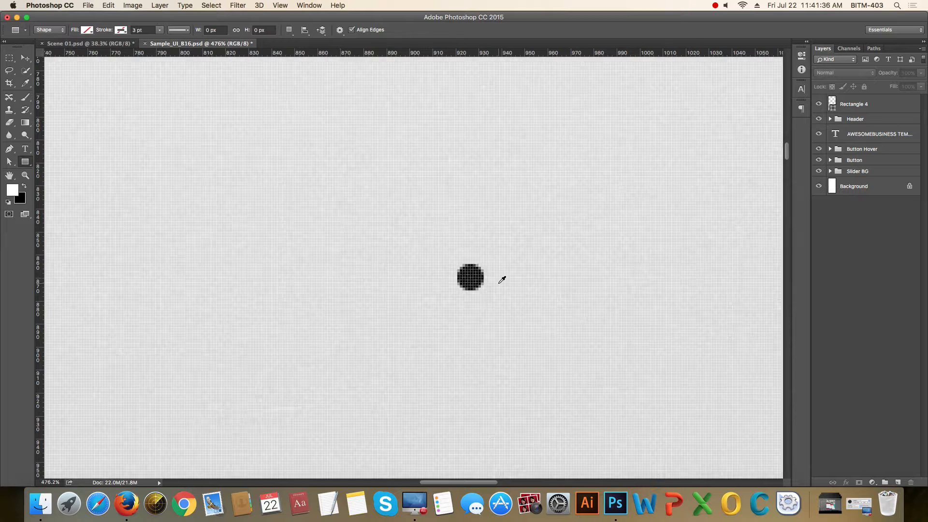
key(v)
scroll(489, 279, down, 10)
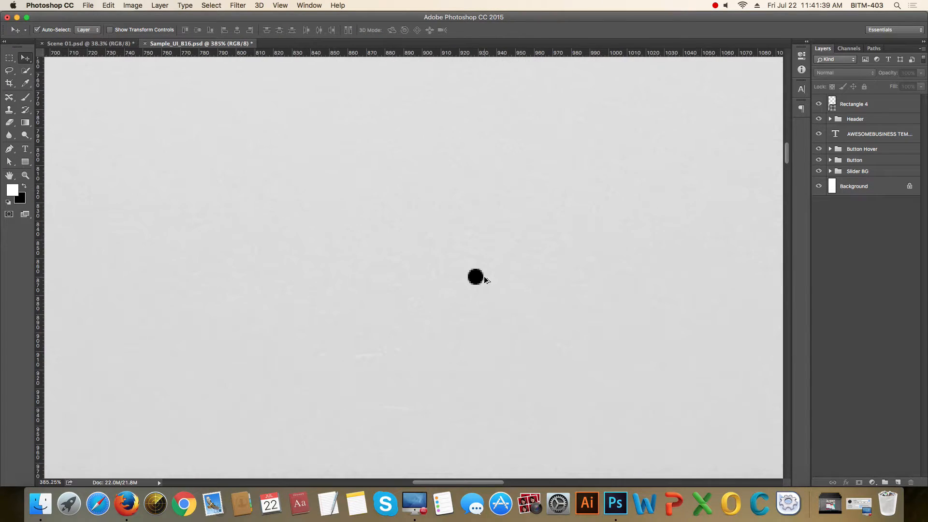
- Duplicate the black dot and move the copy 15 px horizontally to the right of the original
scroll(484, 277, up, 5)
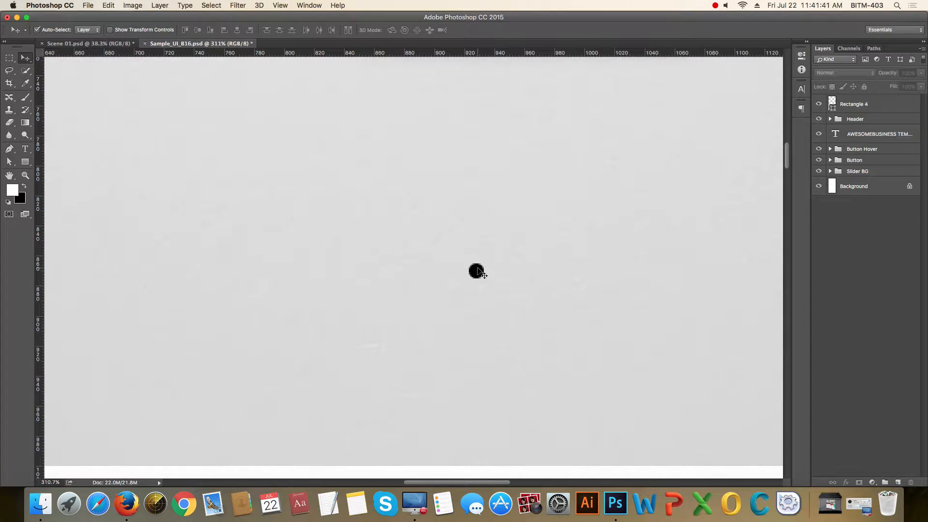
click(484, 271)
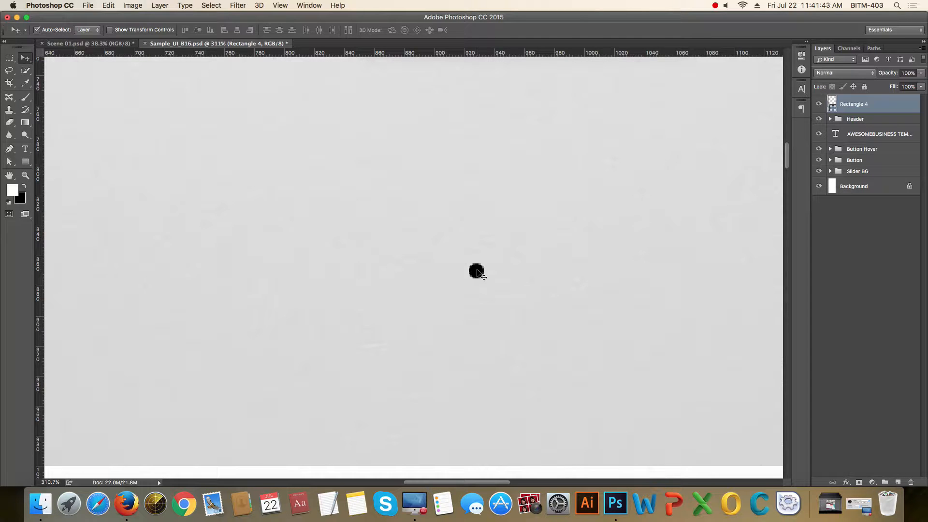
key(super+j)
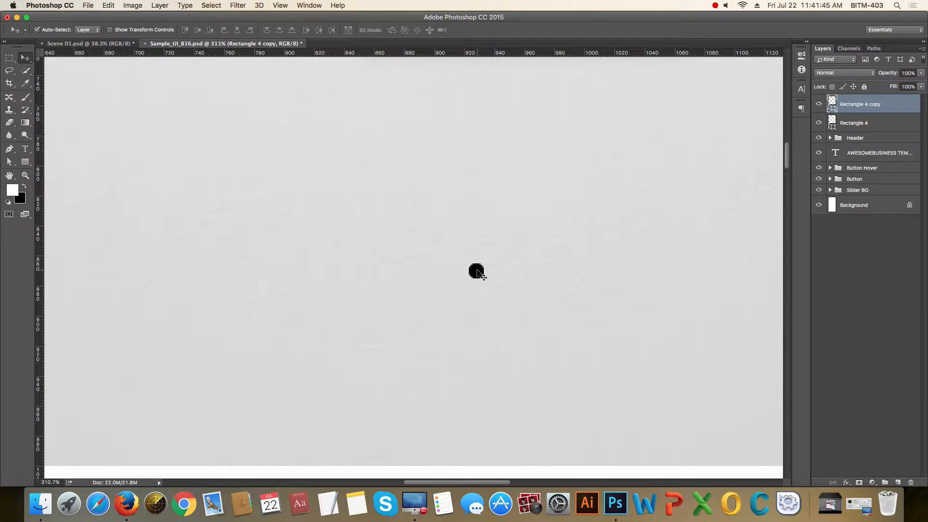
key(shift+Right)
key(Right)
key(Right)
key(Left)
key(Right)
key(Left)
key(Left)
key(shift+Right)
key(Left)
key(Left)
key(Left)
key(Left)
key(Left)
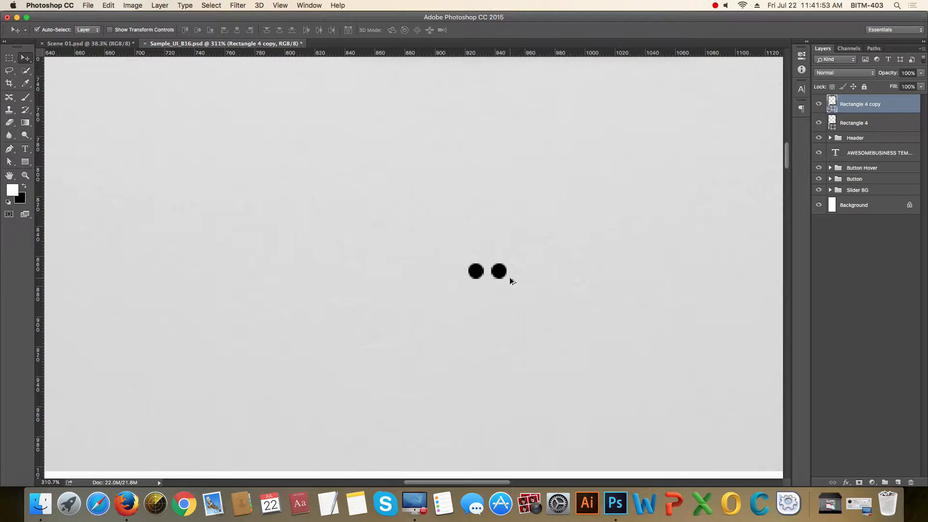
- Duplicate the second dot in place and enlarge the copy from its centre to 16 × 16 px
scroll(510, 277, up, 3)
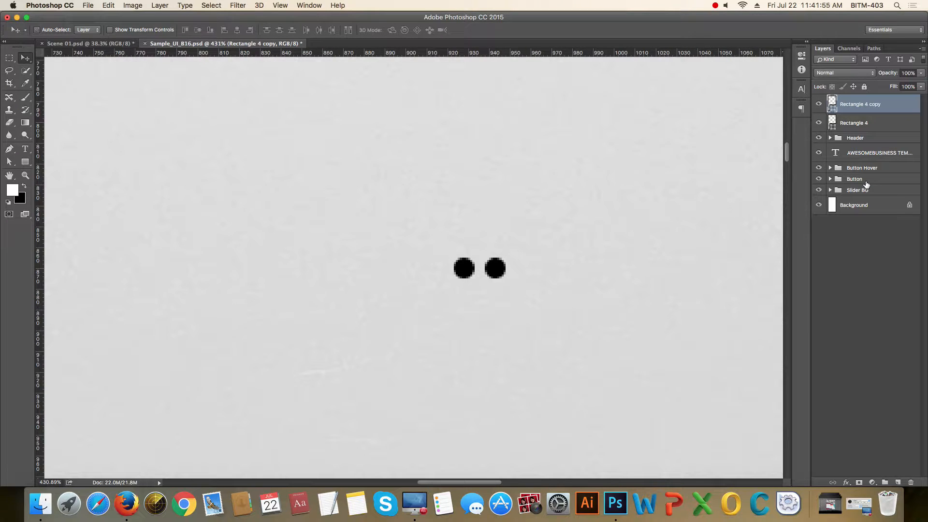
key(super+j)
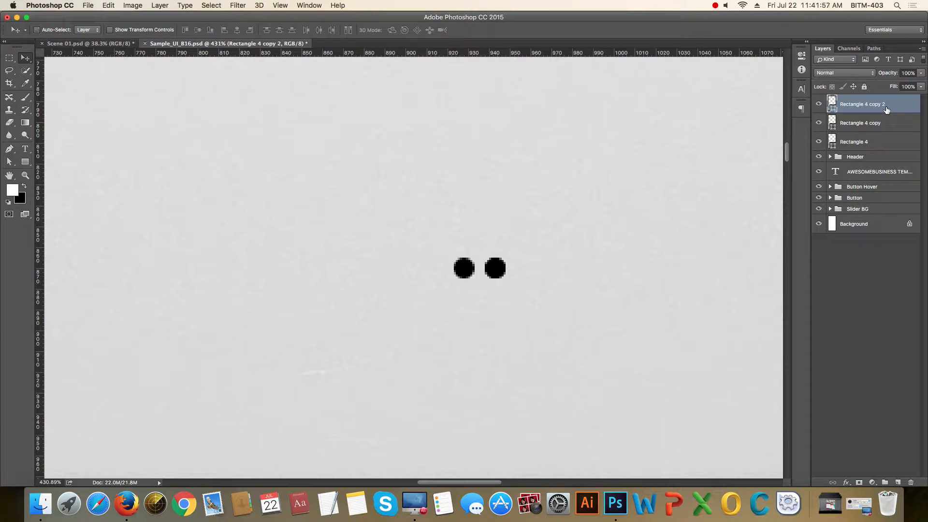
key(super+t)
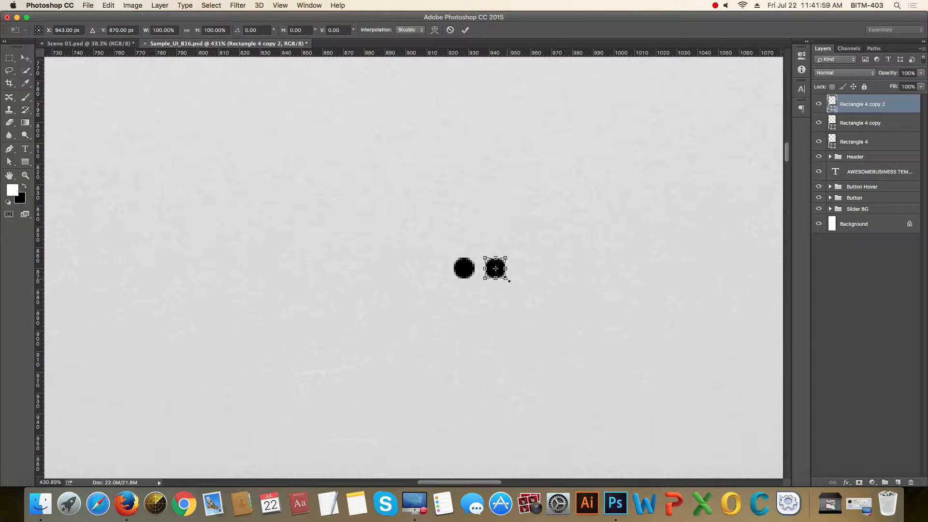
drag(508, 280, 514, 285)
key(Return)
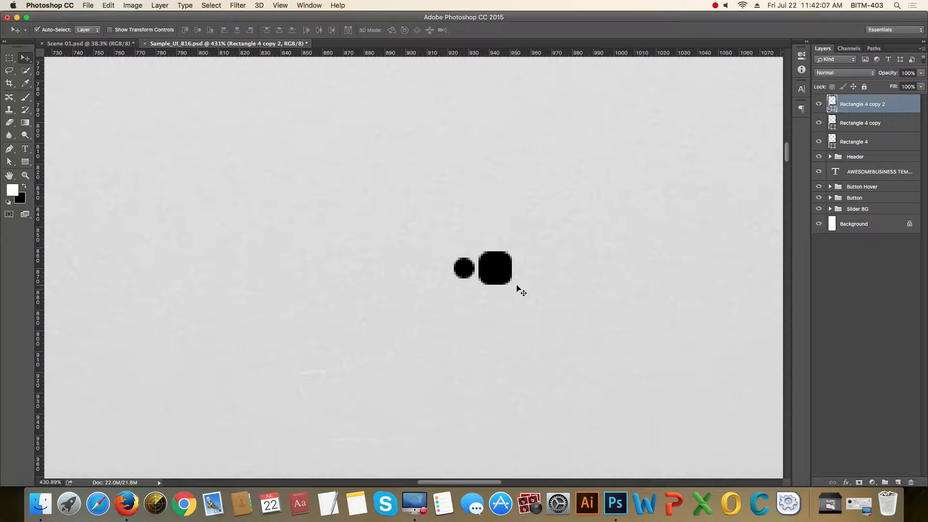
- Set all corner radii of the enlarged 16 px shape to 8 px to make it a full circle
click(802, 55)
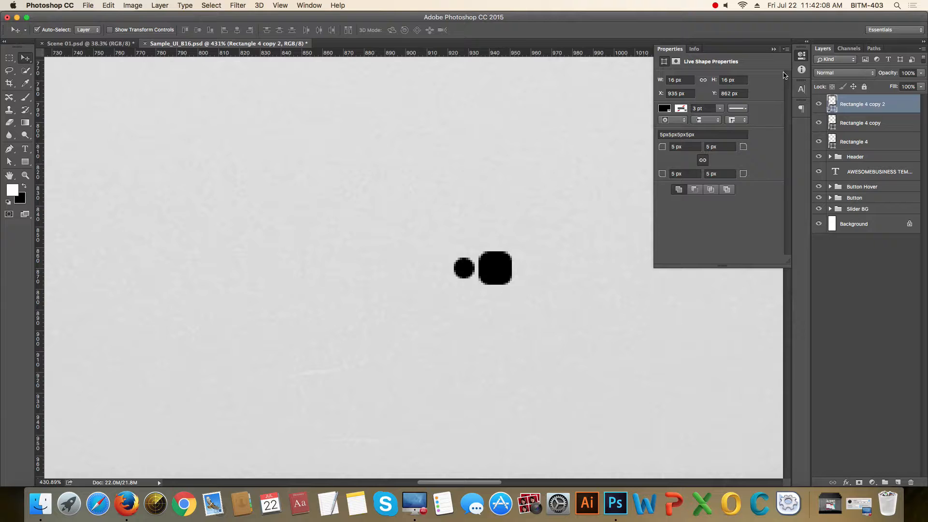
click(683, 146)
text(8)
key(Return)
click(774, 49)
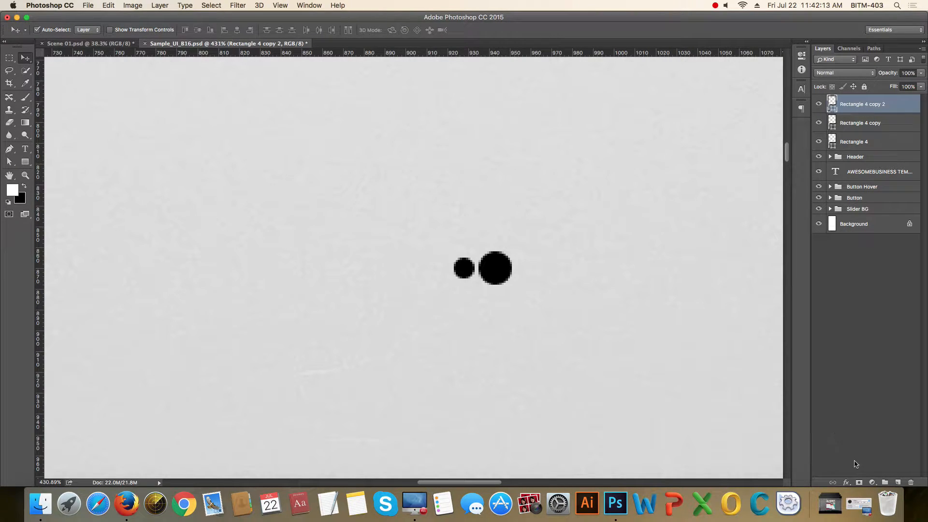
click(852, 495)
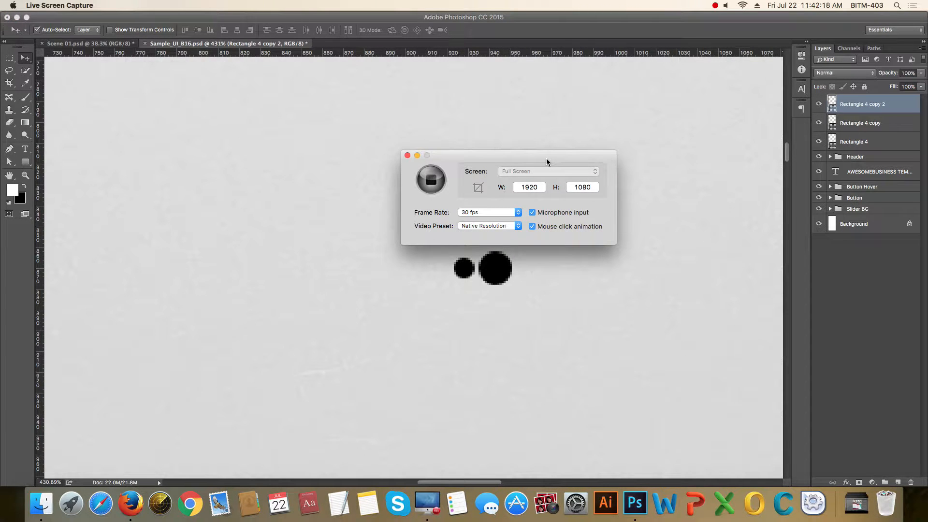
drag(547, 159, 579, 151)
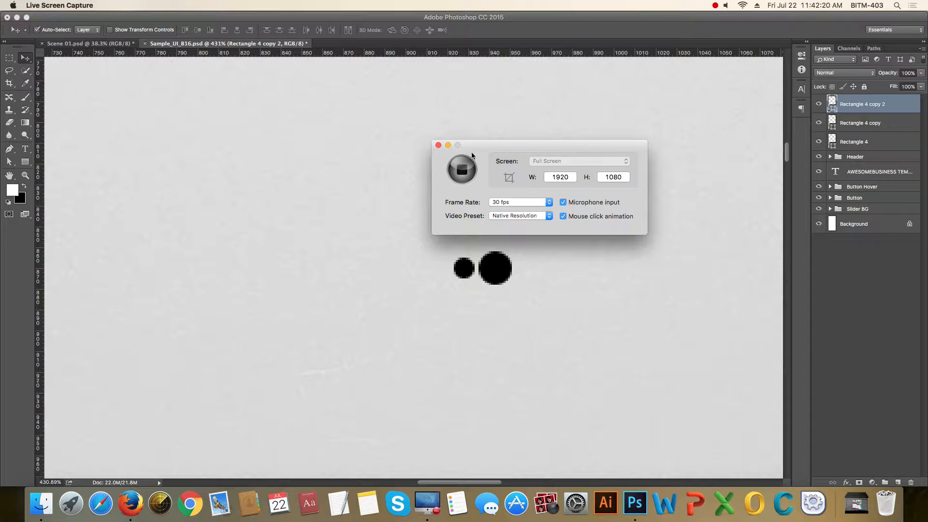
click(449, 145)
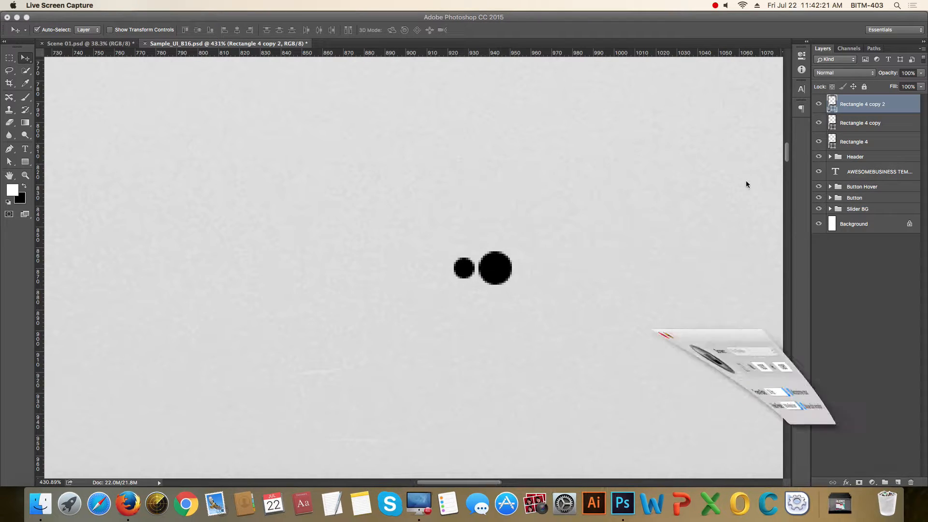
- Give the larger circle a 1 px inside stroke in black at 30% opacity, with the drop shadow effect turned off
click(847, 483)
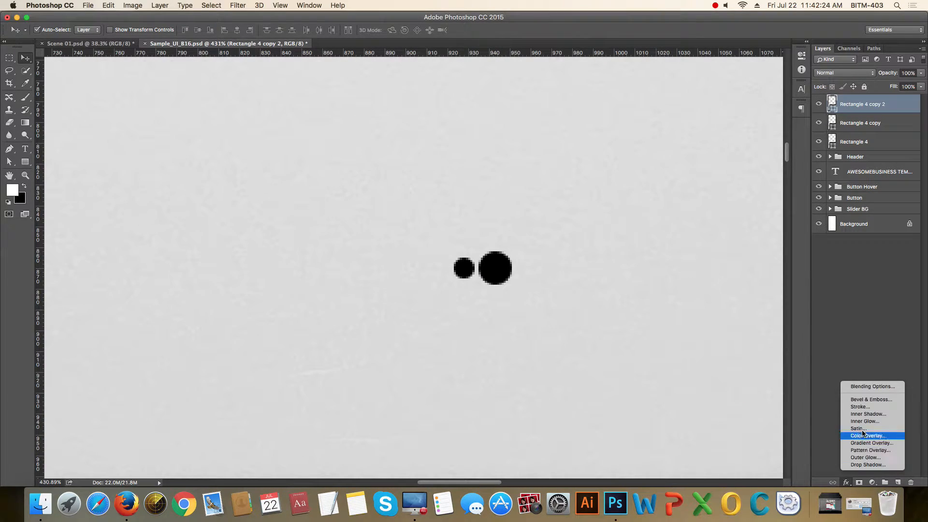
click(870, 465)
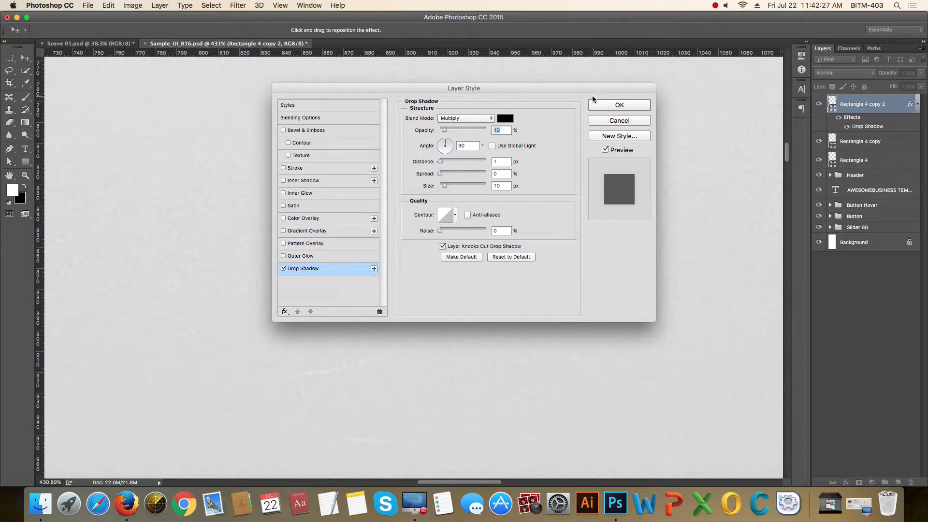
click(284, 269)
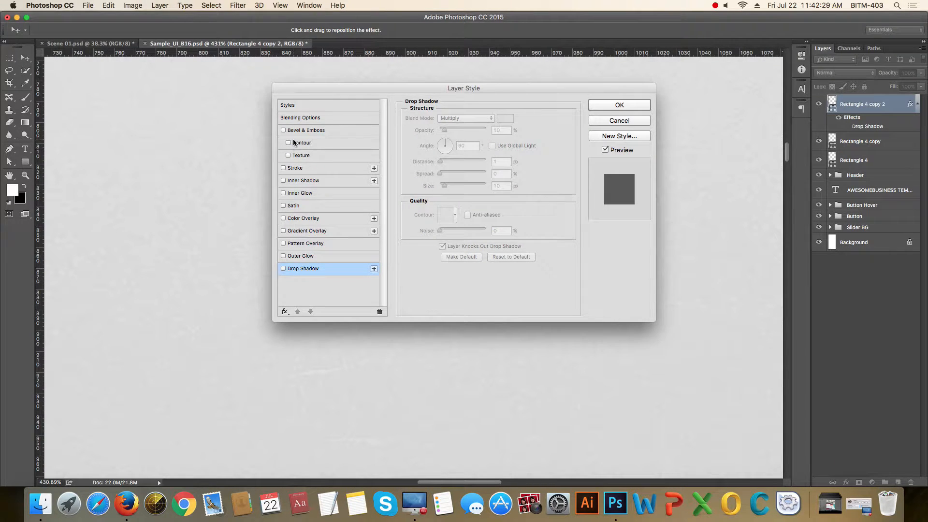
click(284, 168)
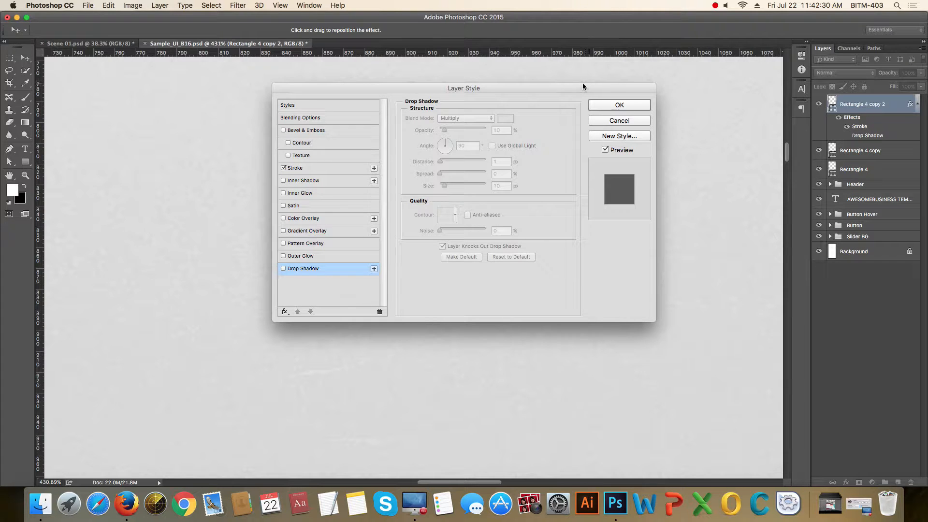
click(314, 168)
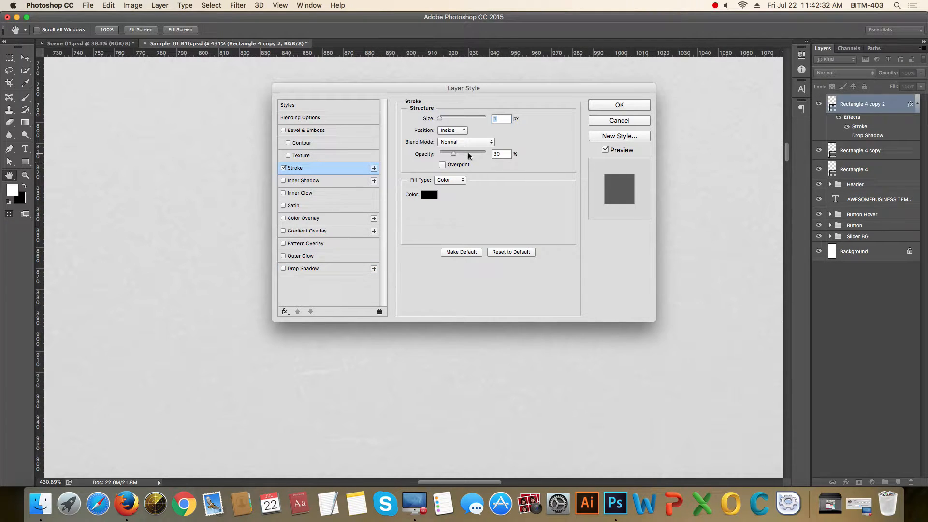
click(613, 105)
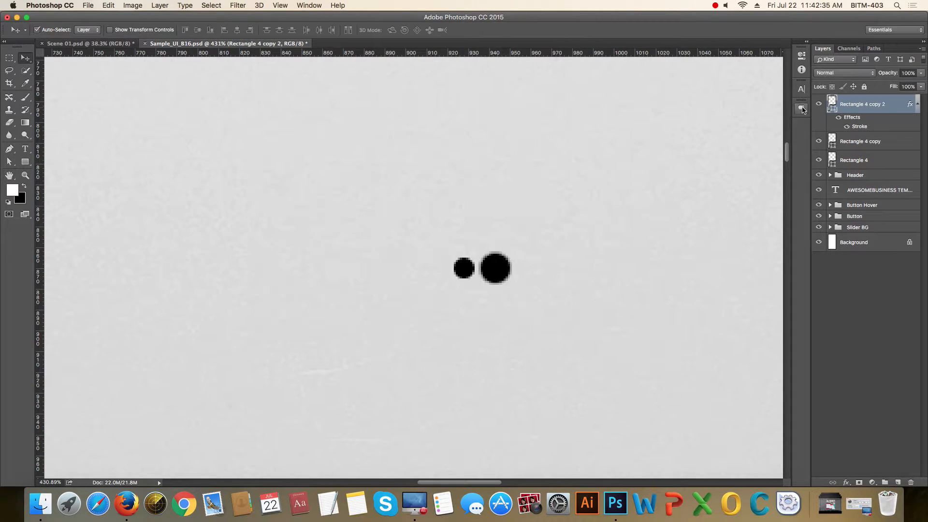
- Reduce the larger circle's fill to 0% so that only its stroke ring shows around the second dot
click(921, 87)
drag(921, 99, 863, 103)
scroll(499, 277, up, 1)
scroll(499, 277, up, 4)
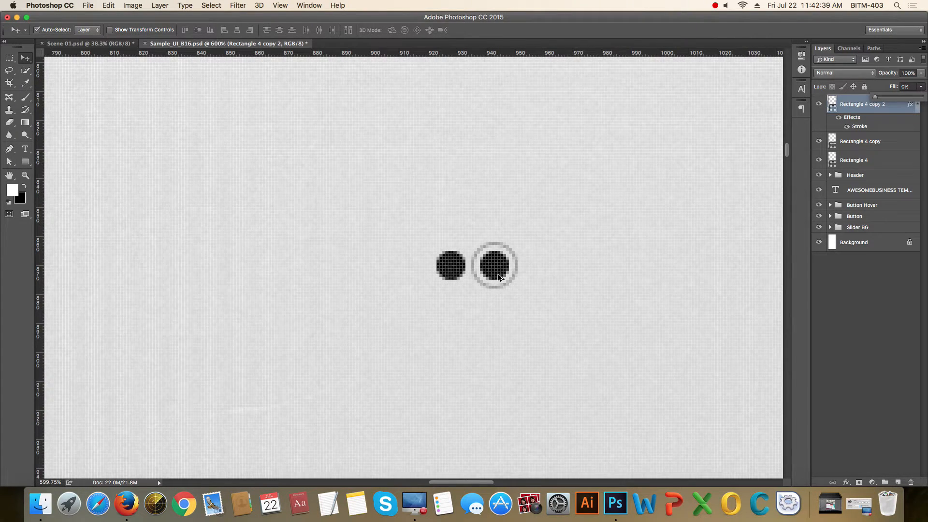
- Move the inner dot's layer above the ring layer and lower the inner dot's opacity to 87%
click(497, 262)
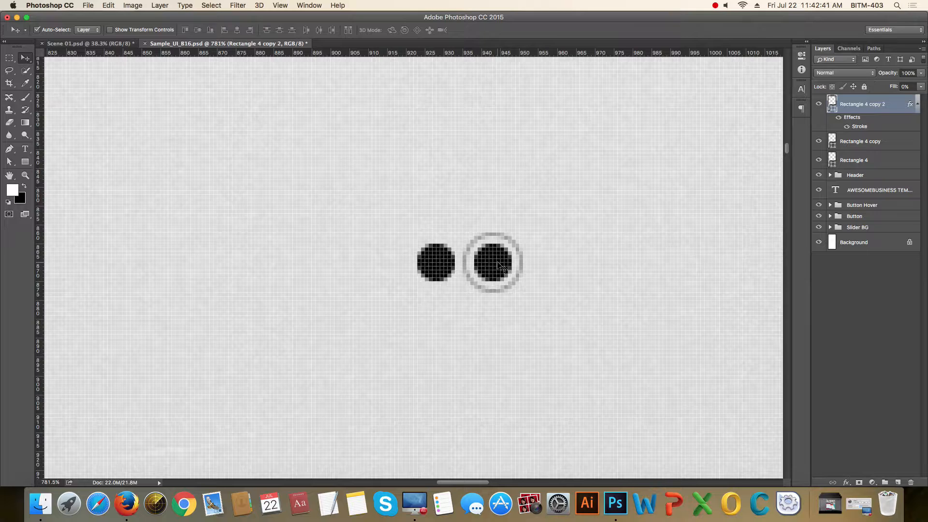
key(8)
key(7)
drag(865, 141, 882, 107)
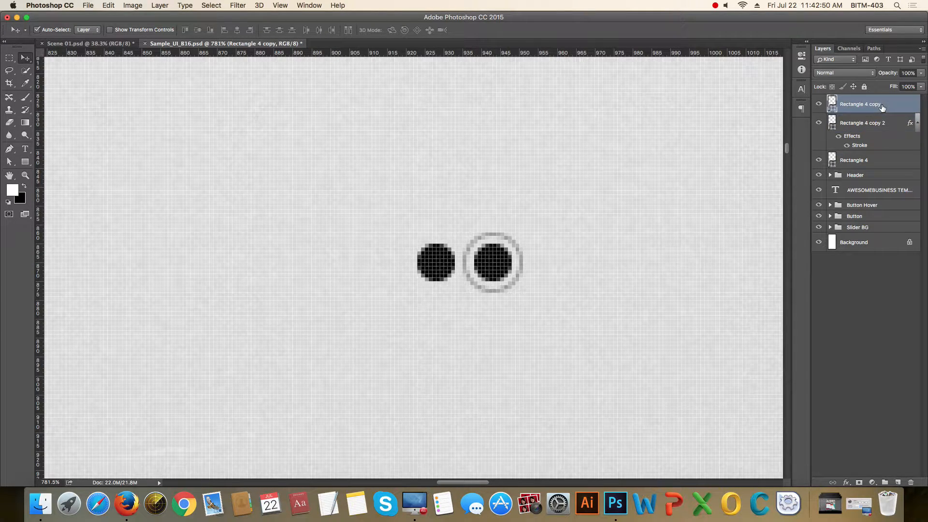
- Select the original dot to the left of the ring and lower its opacity to 38%
click(438, 261)
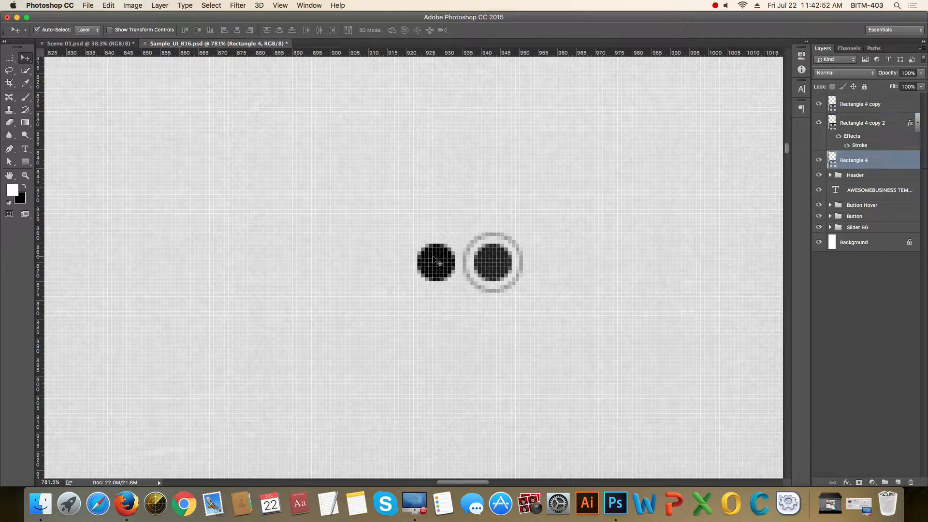
key(8)
scroll(449, 268, down, 3)
scroll(463, 278, up, 1)
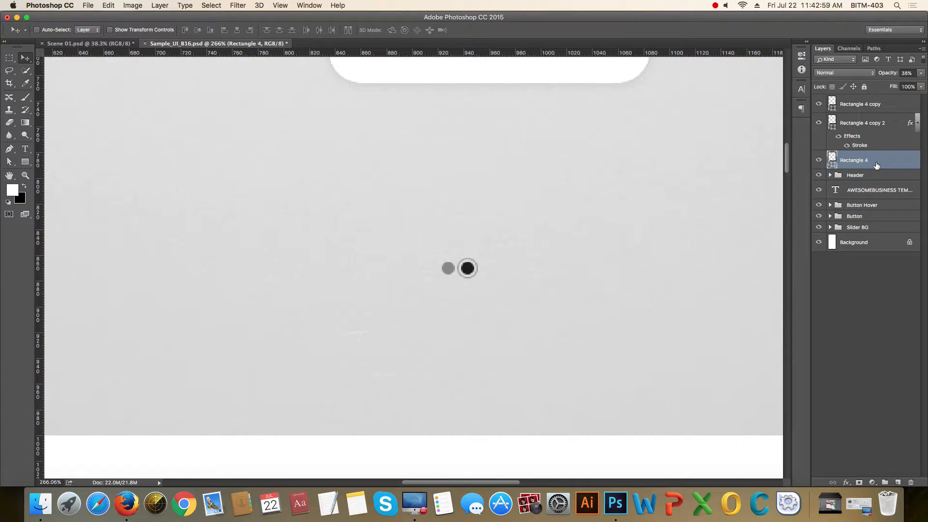
- Duplicate the faded left dot and move the copy 30 px to the right, onto the other side of the ringed dot
key(super+j)
key(shift+Right)
key(shift+Right)
key(shift+Right)
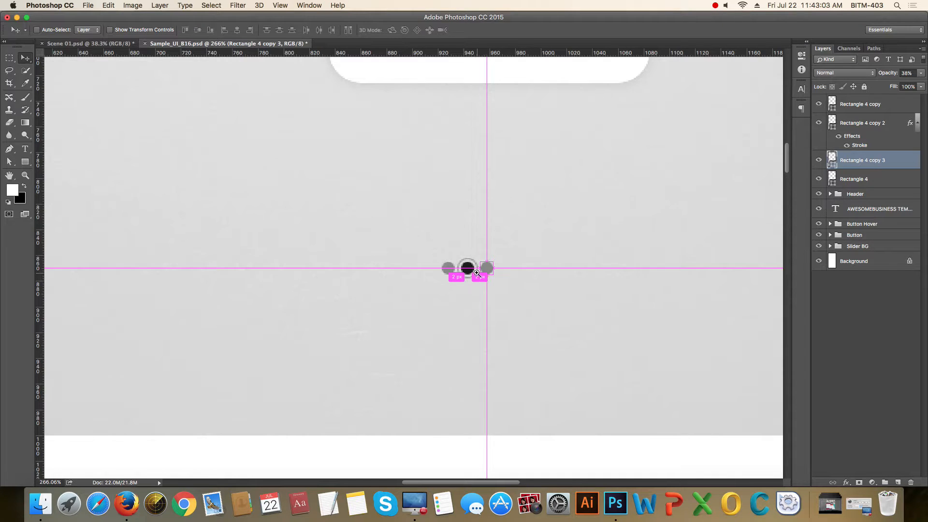
- Test the right dot's spacing by nudging it toward the ring and back out to its 30 px offset
drag(477, 273, 555, 323)
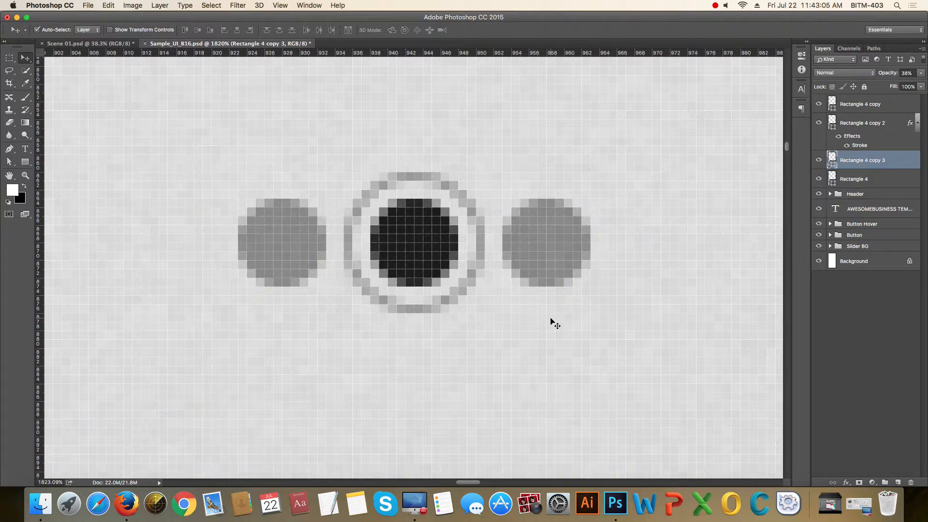
key(shift+Left)
key(Right)
key(Right)
key(Right)
key(Right)
key(Right)
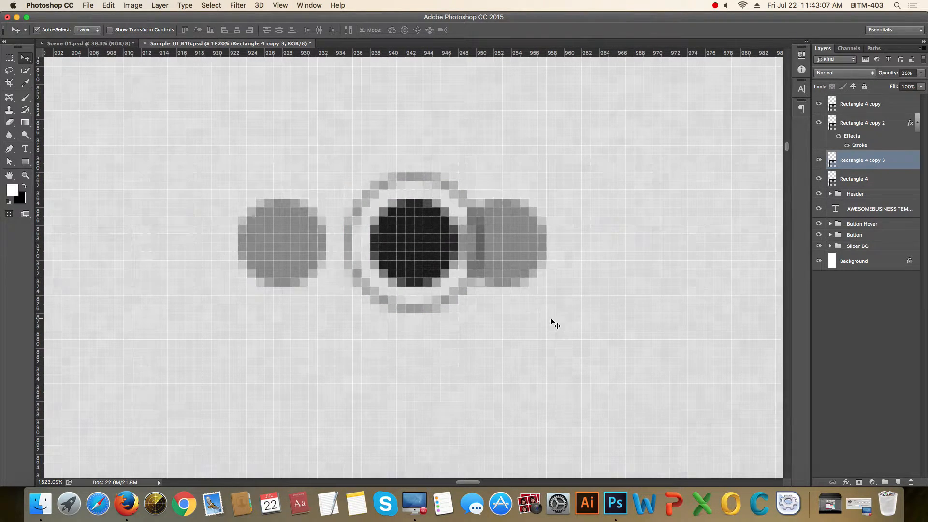
key(shift+Right)
key(Left)
key(Left)
key(Left)
key(Left)
key(Left)
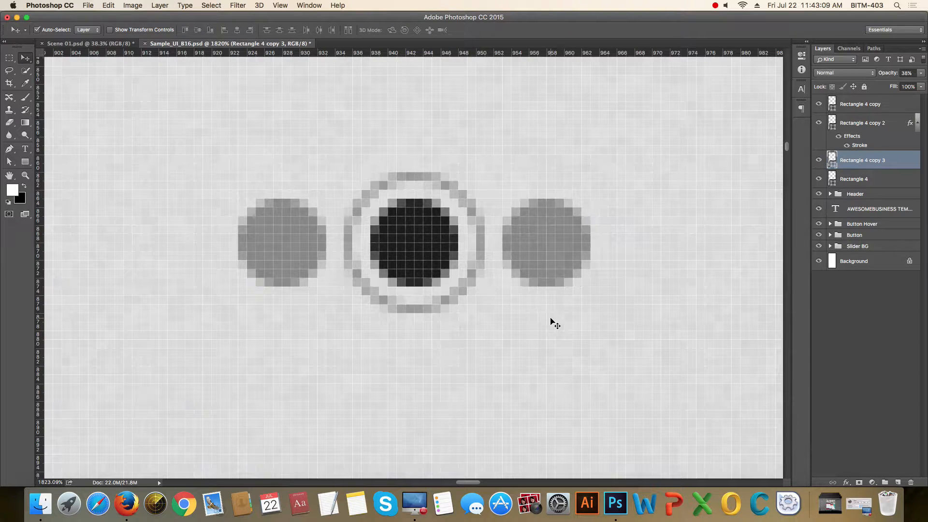
- Examine the three slider dots within the whole composition and in close-up, with the ring layer selected
key(super+1)
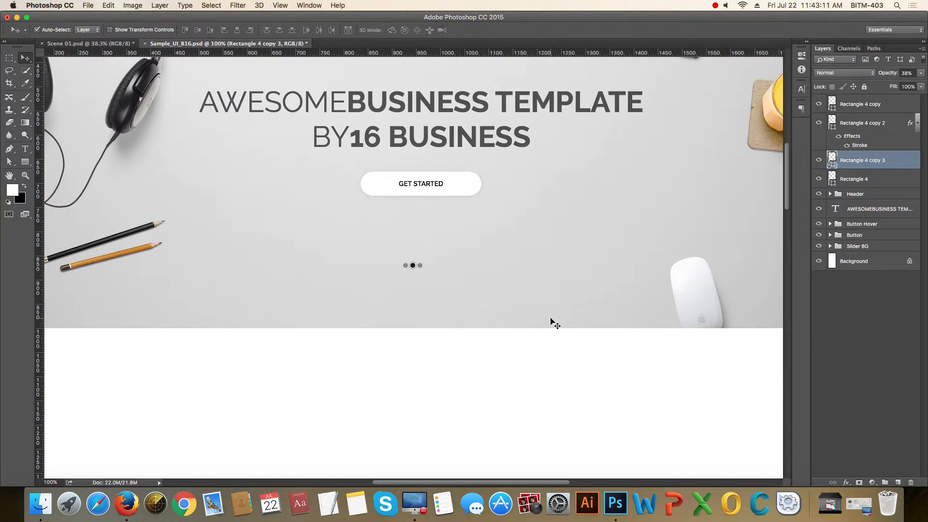
scroll(530, 305, down, 5)
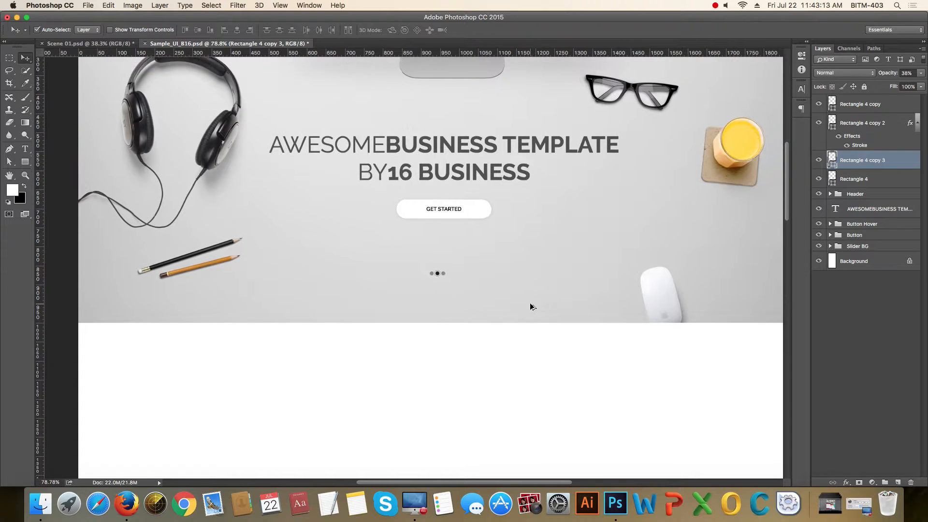
drag(503, 293, 586, 298)
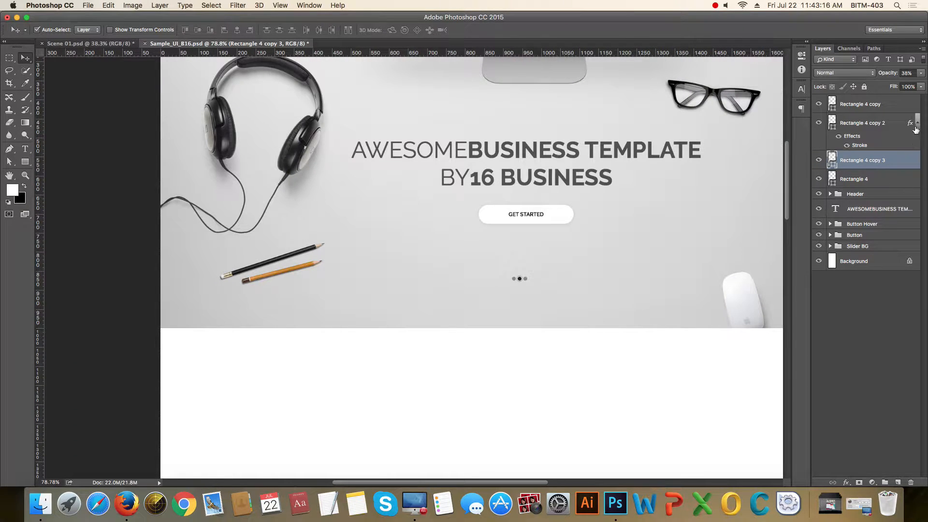
click(864, 127)
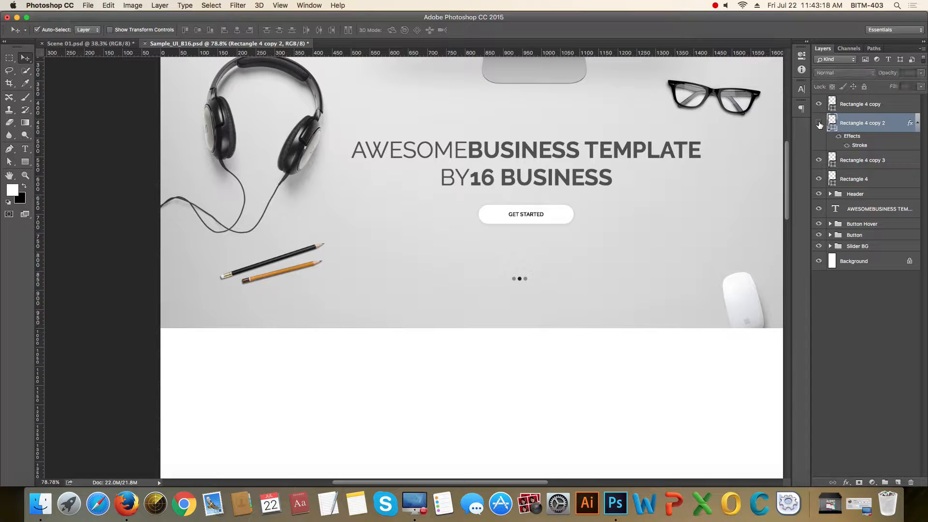
scroll(526, 279, up, 2)
scroll(513, 296, up, 10)
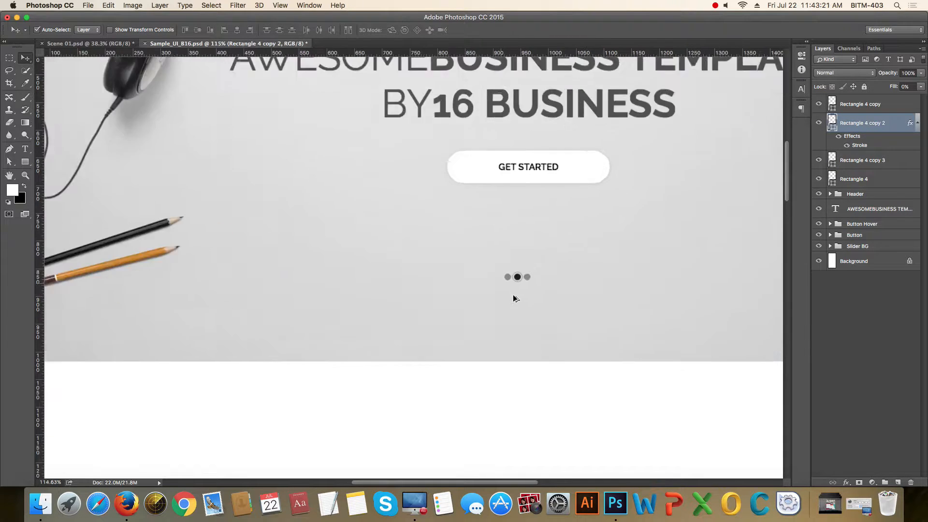
scroll(513, 298, up, 3)
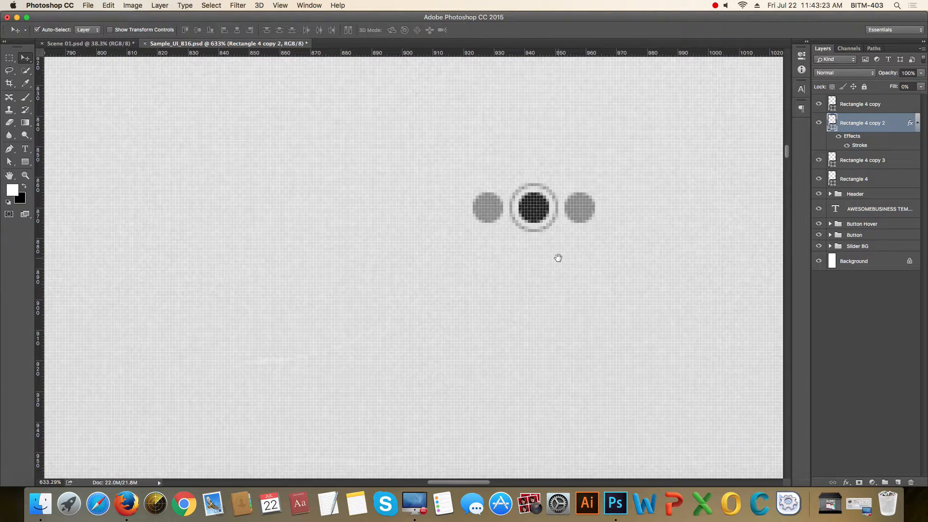
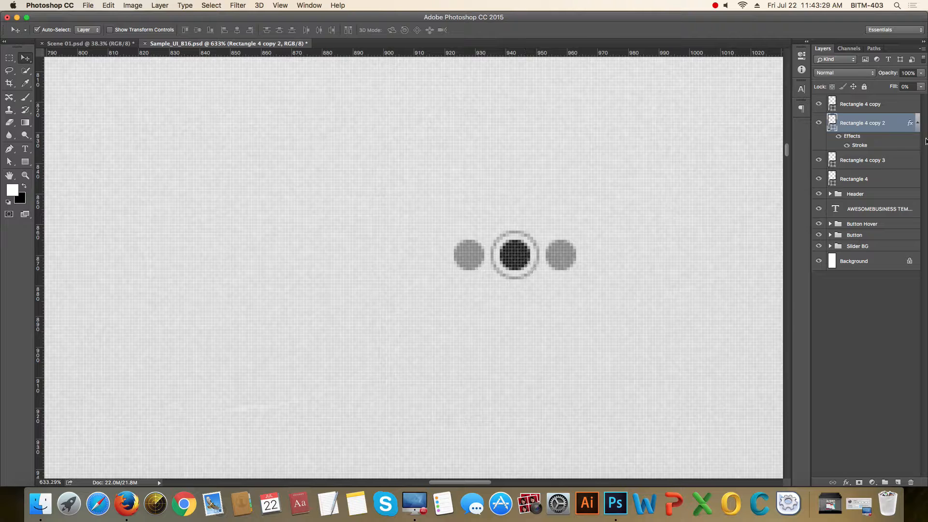
- Group the solid centre dot with its outlined ring and name the group Active
click(819, 123)
click(819, 123)
click(819, 104)
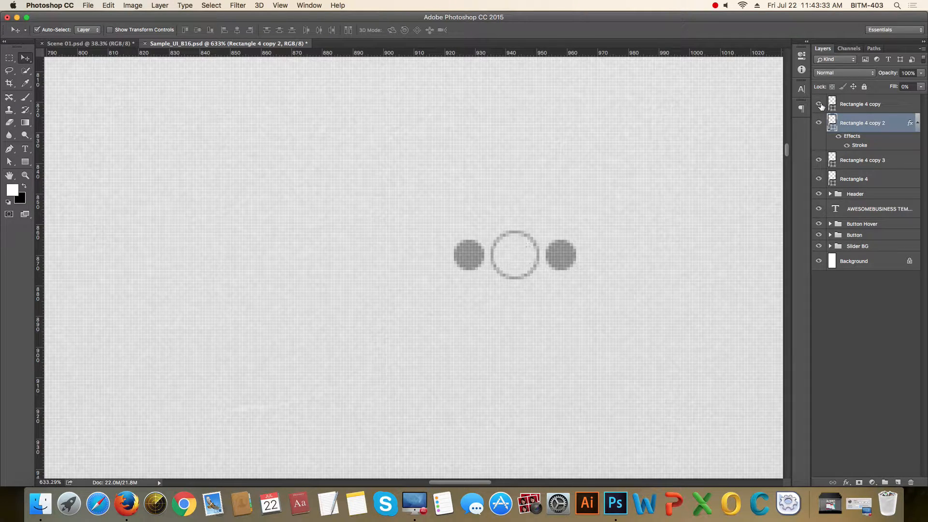
click(819, 104)
shift+click(864, 106)
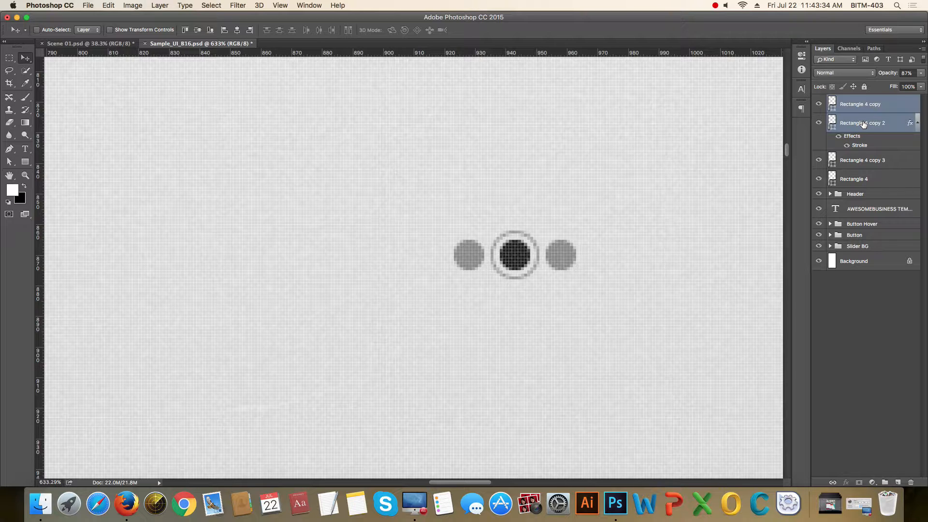
key(super+g)
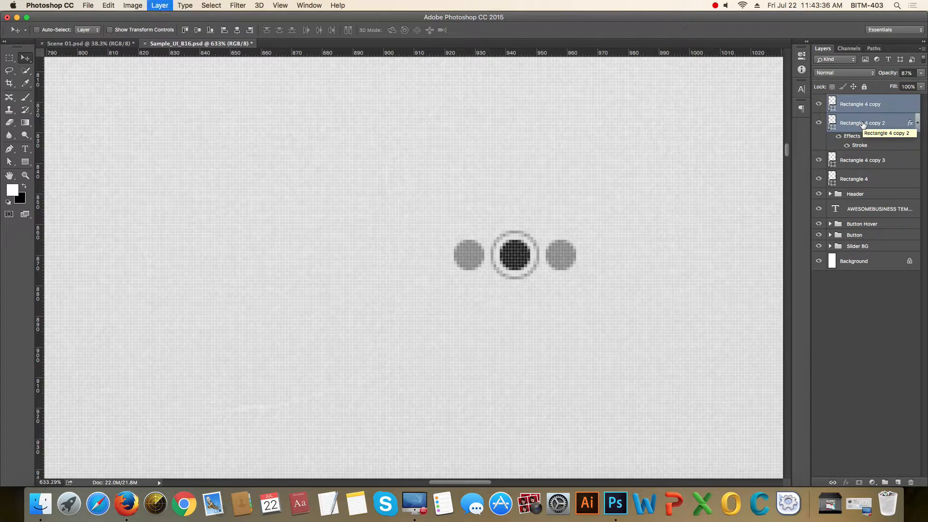
double_click(858, 100)
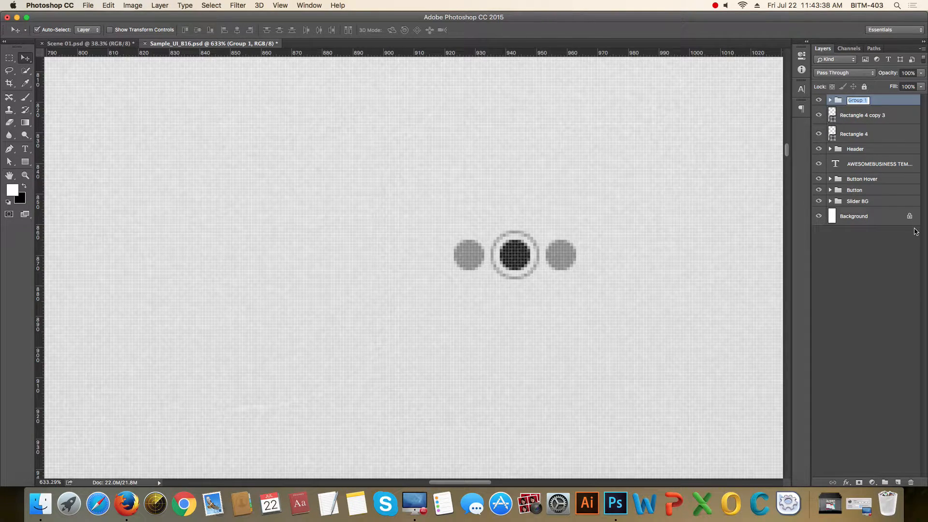
text(Active)
key(Return)
- Group the two faded dots with the Active group as Controller and place it directly above the Slider BG group
drag(883, 121, 878, 96)
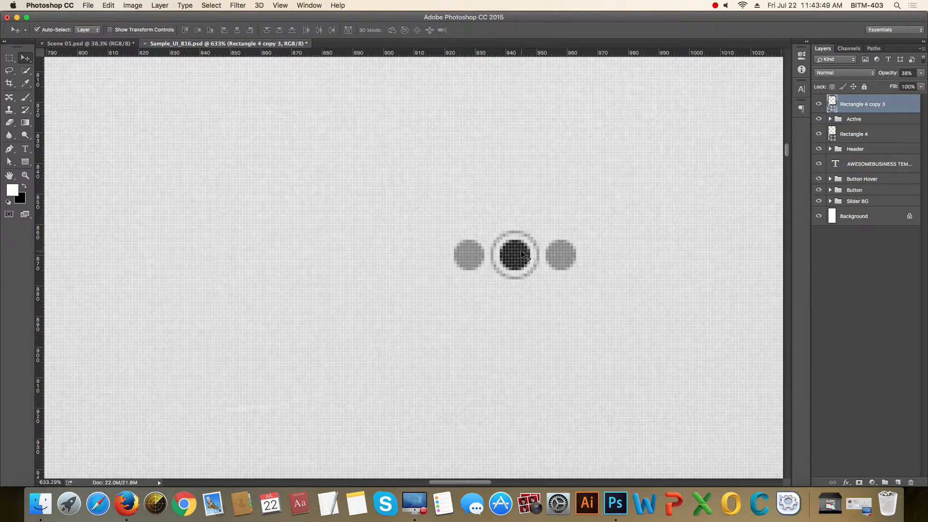
click(869, 137)
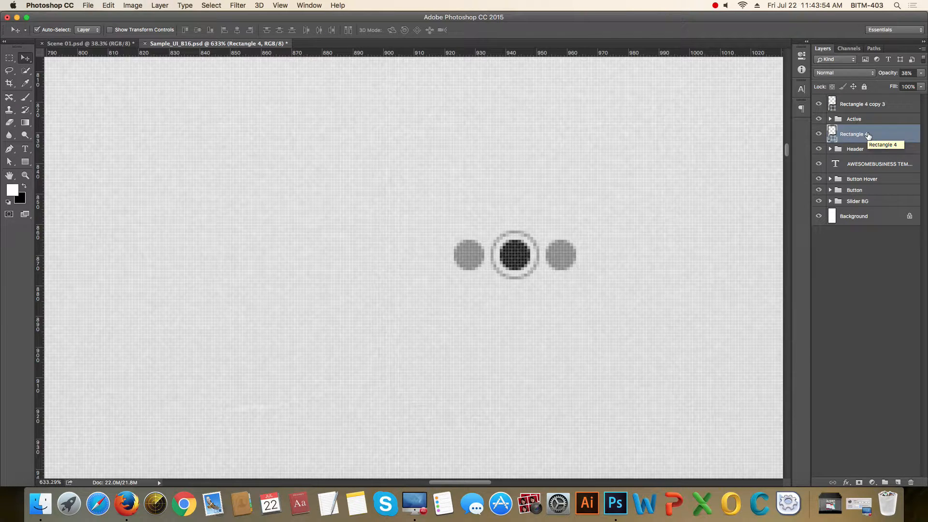
shift+click(877, 105)
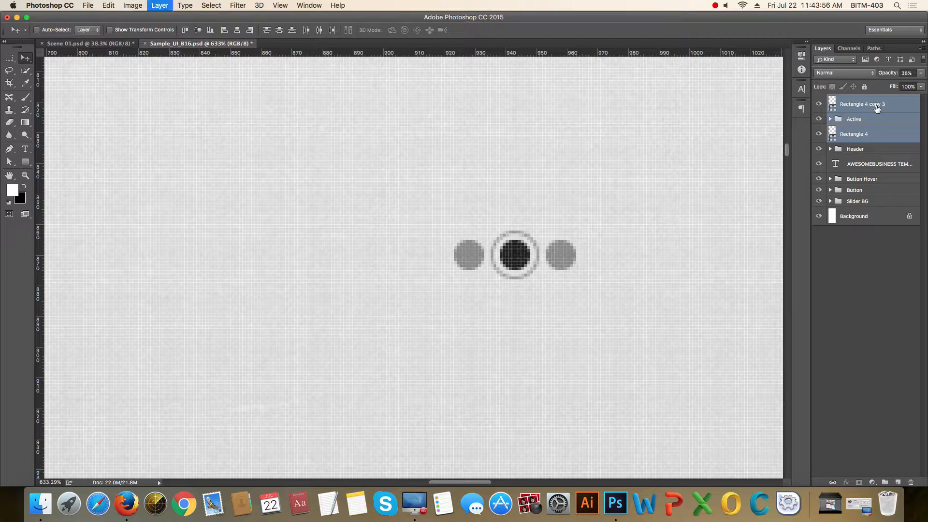
key(super+g)
text(Controller)
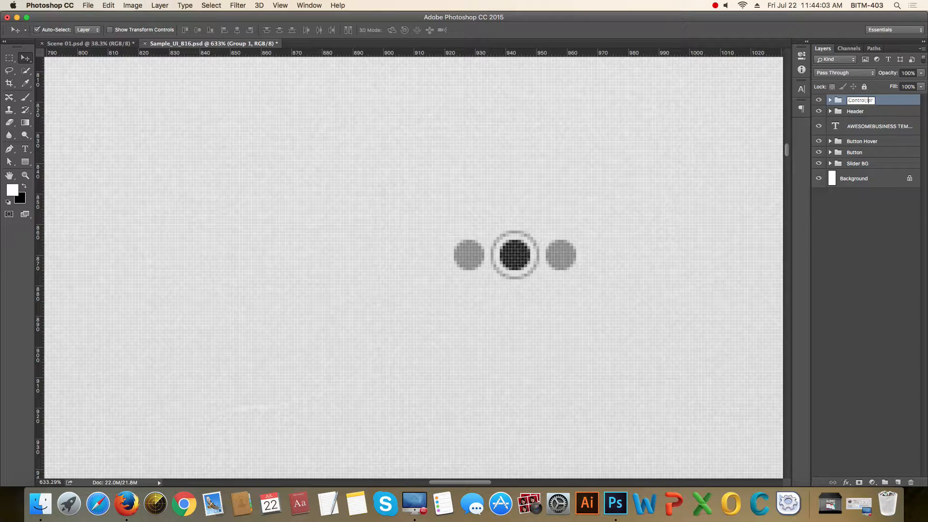
key(Return)
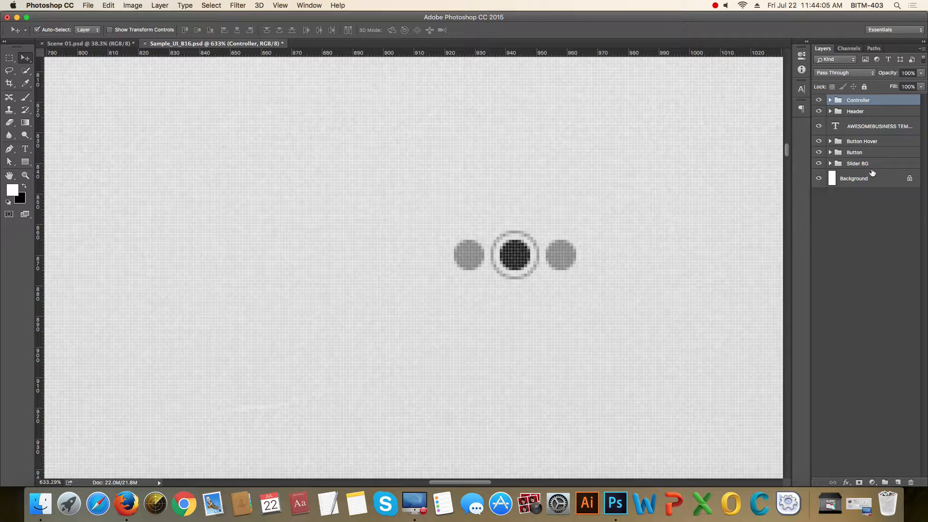
drag(879, 106, 882, 161)
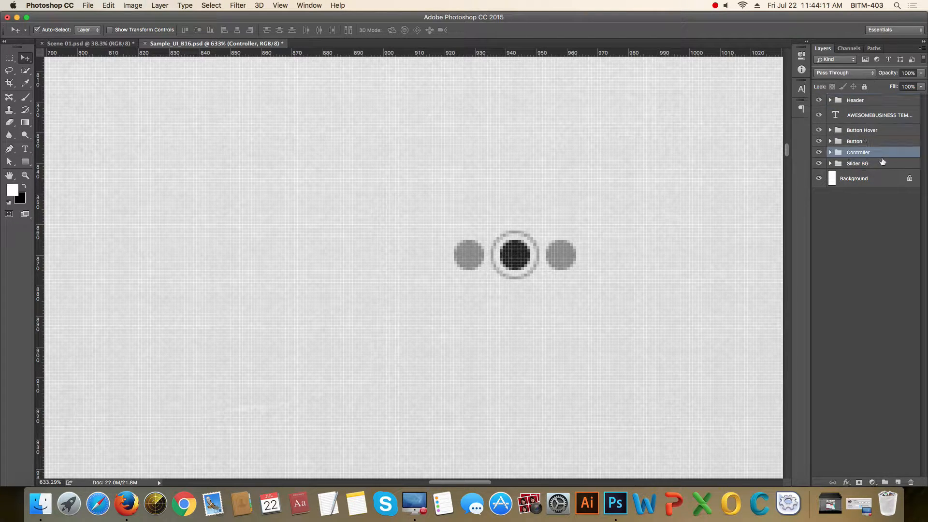
- Try enlarging the Controller group to 122.5% width and 125% height with Free Transform
key(super+t)
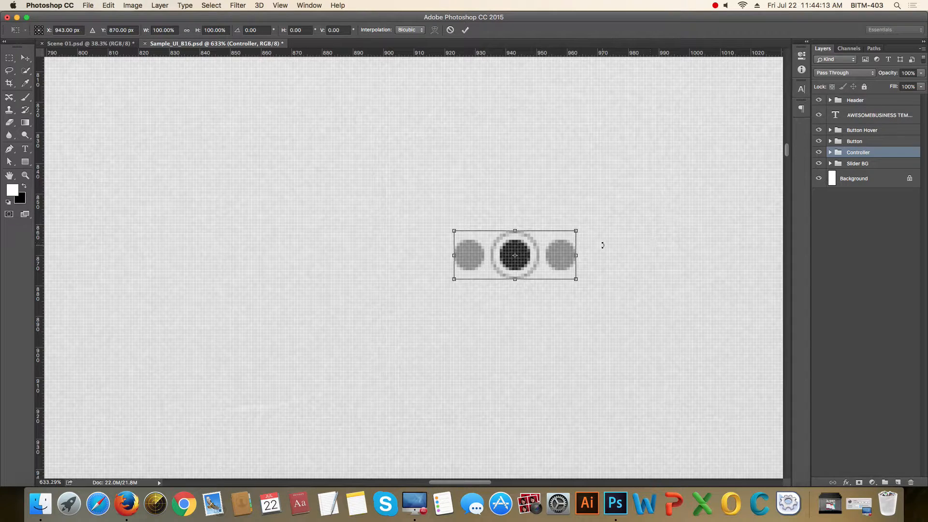
drag(577, 279, 590, 285)
key(Return)
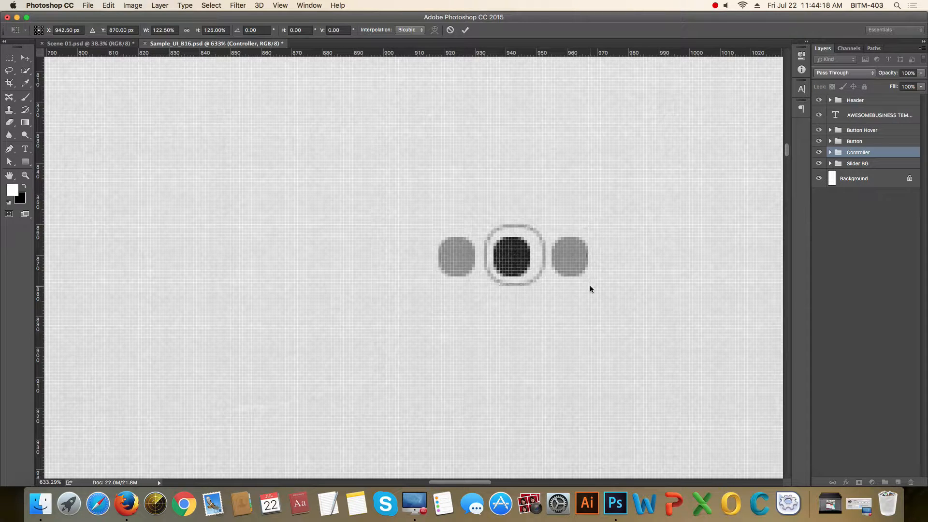
- Check the enlarged right dot's live shape properties and undo the scaling of the Controller group
click(575, 262)
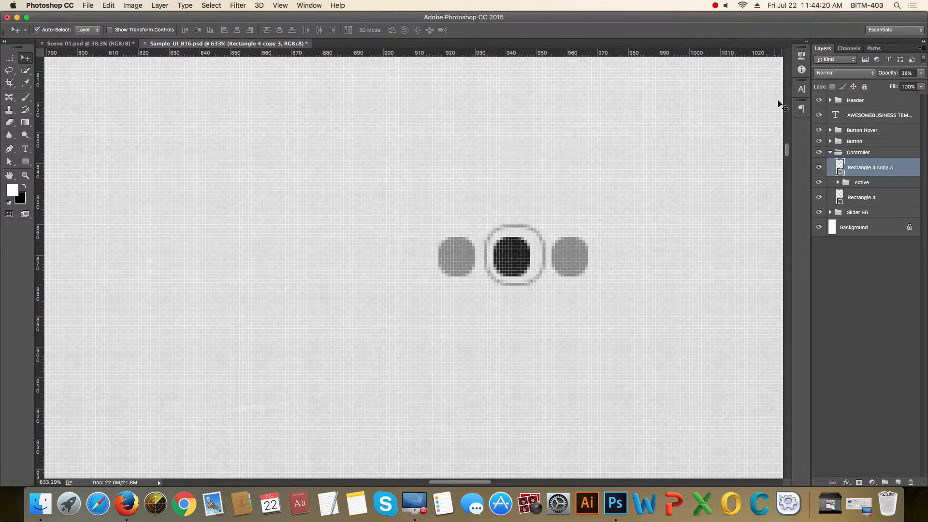
click(802, 89)
click(803, 56)
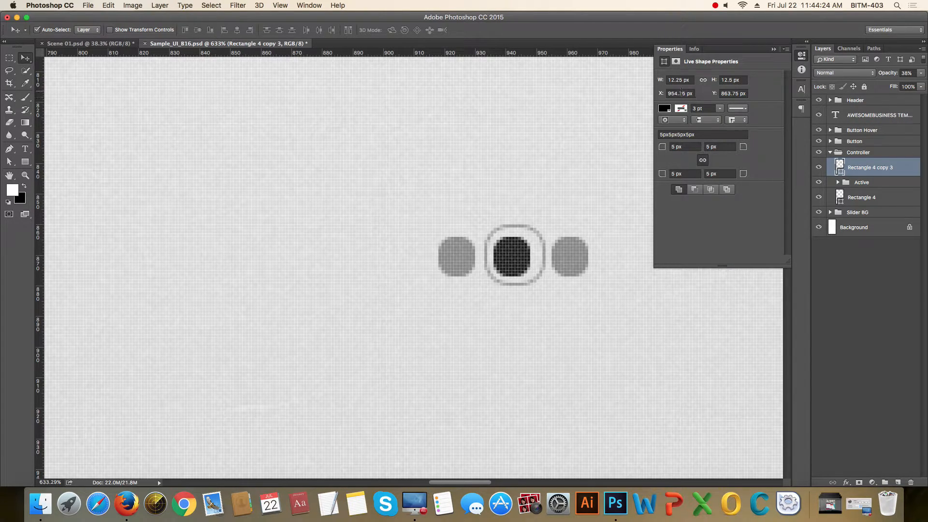
click(774, 49)
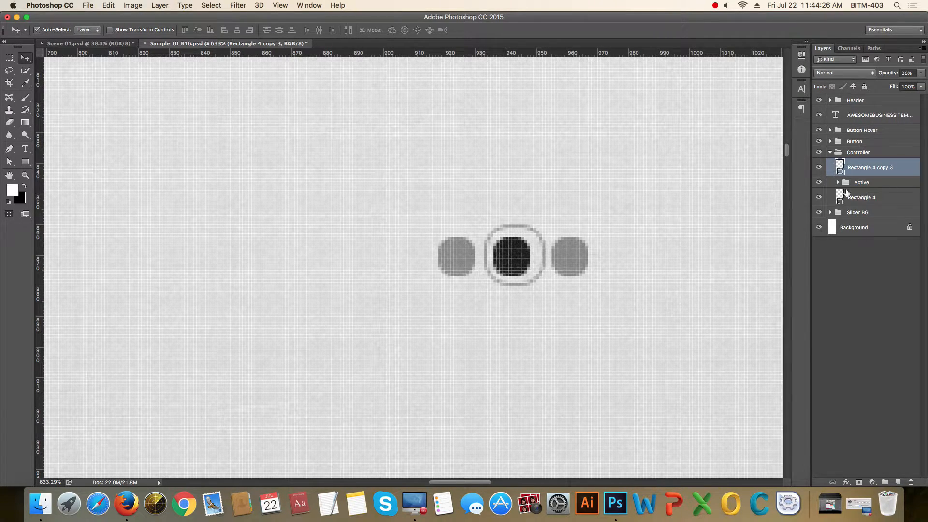
click(833, 152)
click(853, 256)
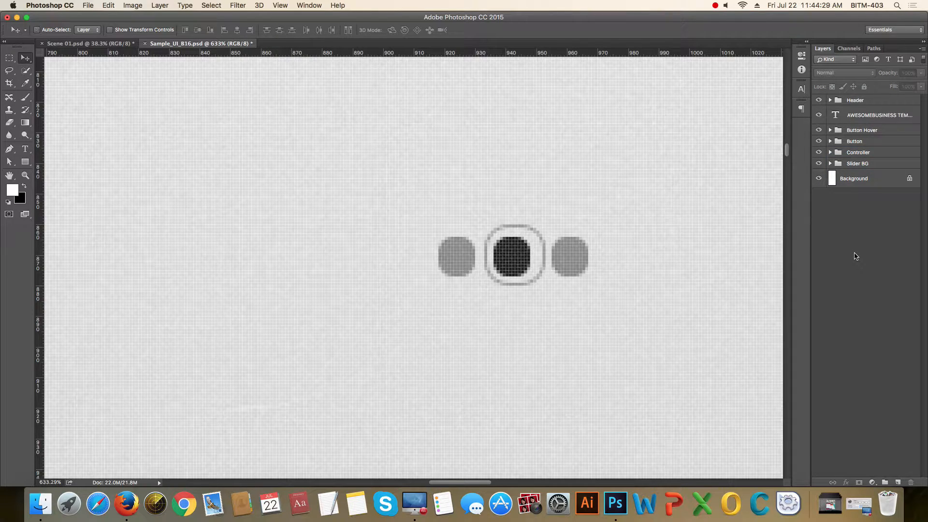
key(super+z)
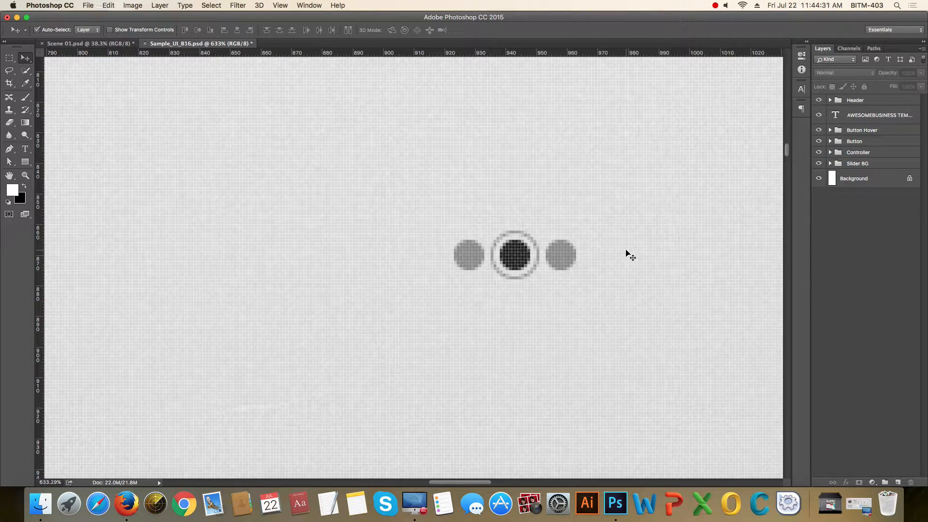
- Centre the Controller group horizontally on the whole canvas at the lower part of the slider
scroll(509, 256, up, 2)
scroll(508, 260, down, 2)
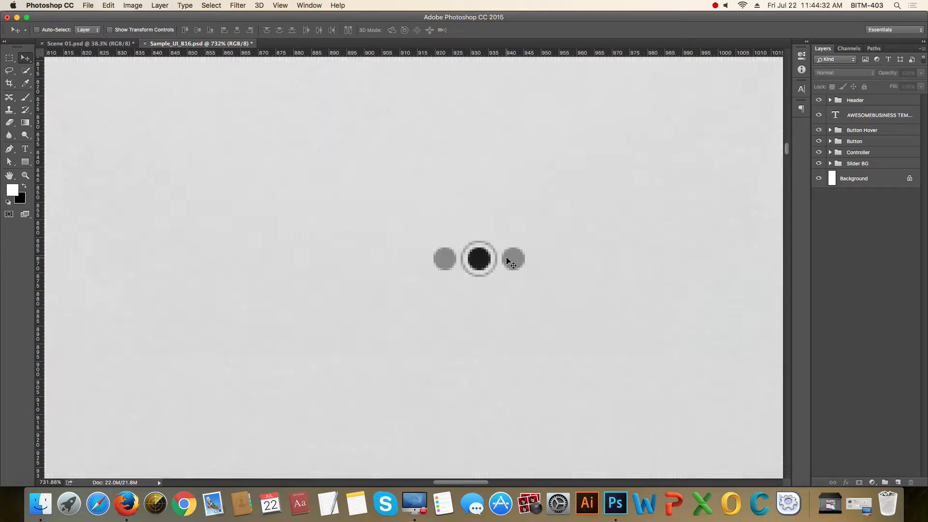
key(super+1)
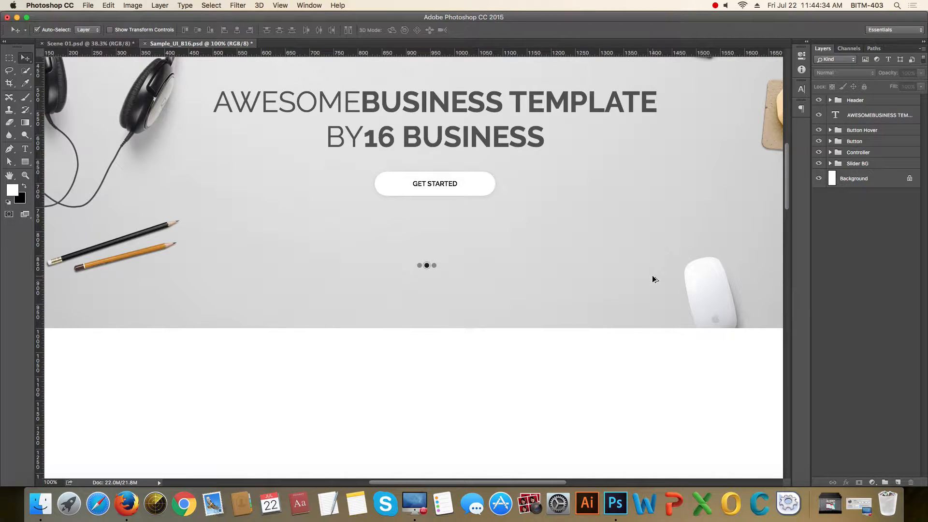
click(868, 154)
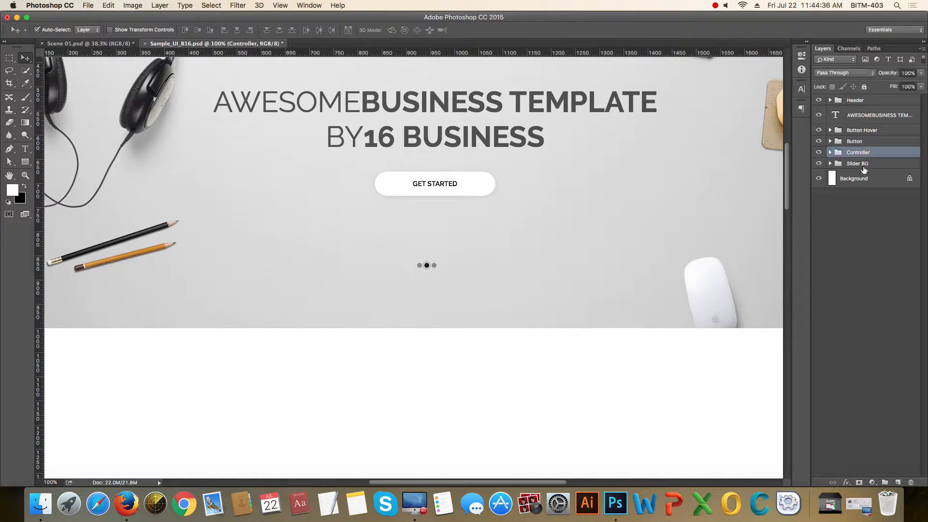
key(super+d)
click(236, 30)
scroll(440, 271, up, 5)
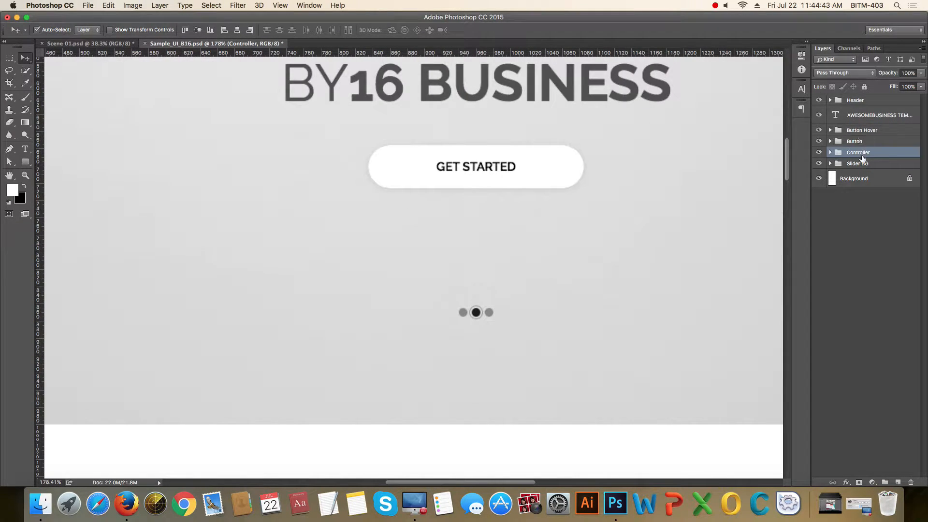
- Try to nudge the Controller group upward, closer to the GET STARTED button
key(Up)
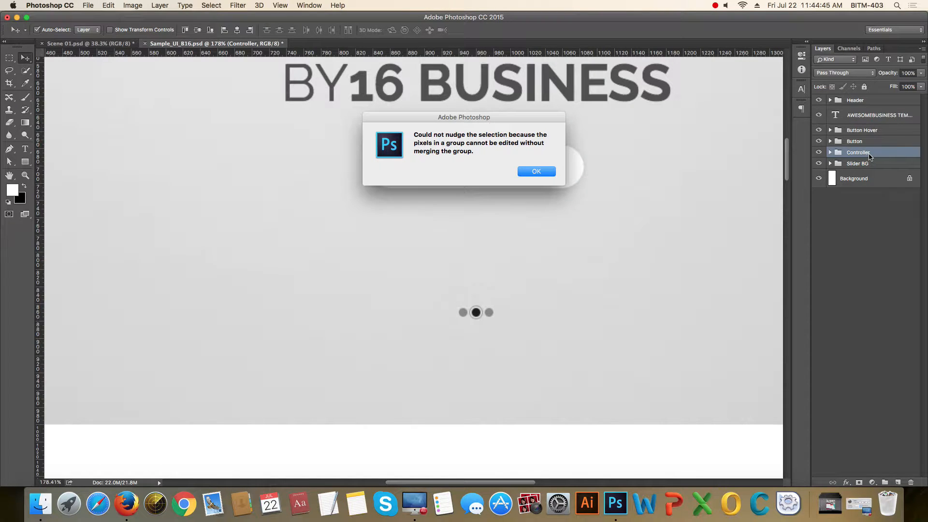
click(537, 171)
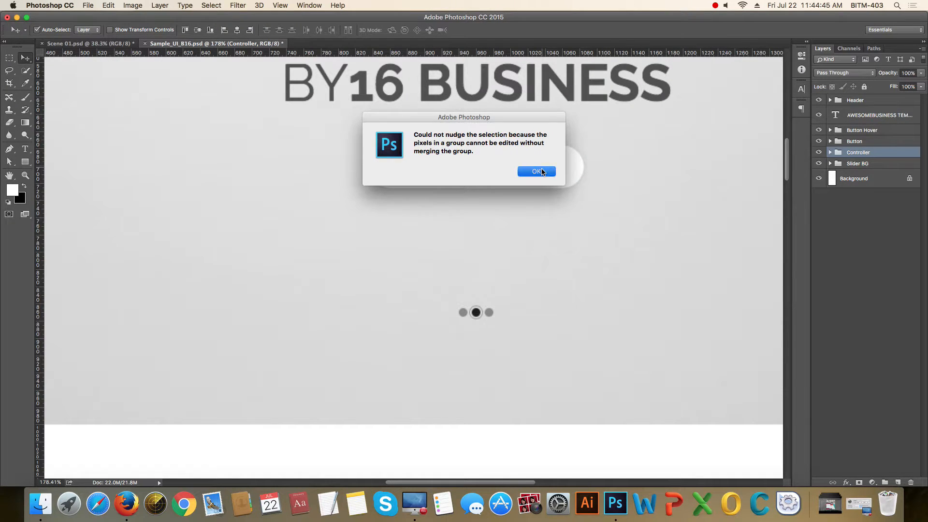
click(873, 154)
key(Up)
click(537, 172)
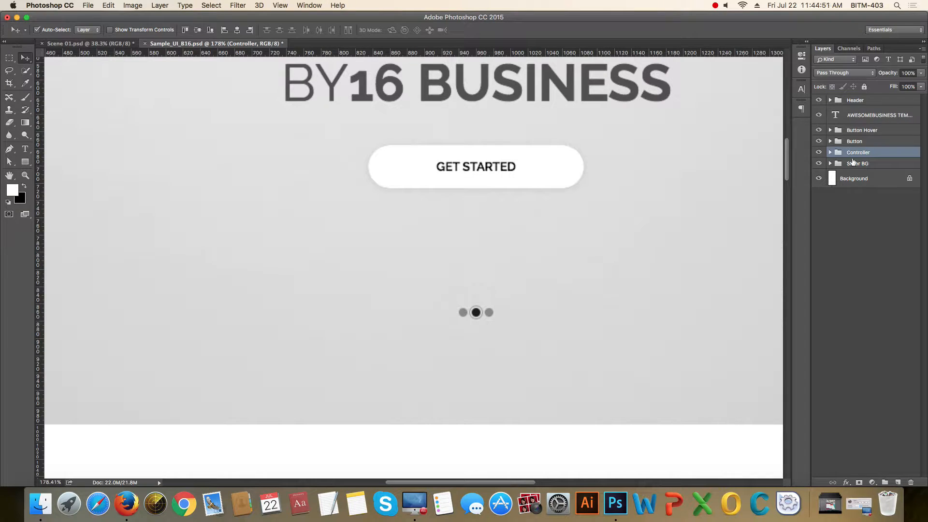
click(831, 152)
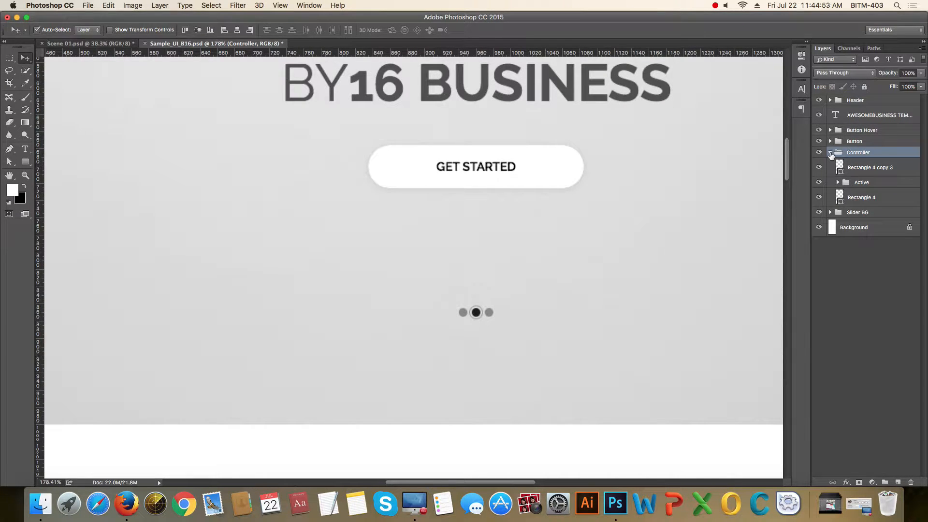
click(830, 152)
- Save the template document
scroll(494, 244, down, 6)
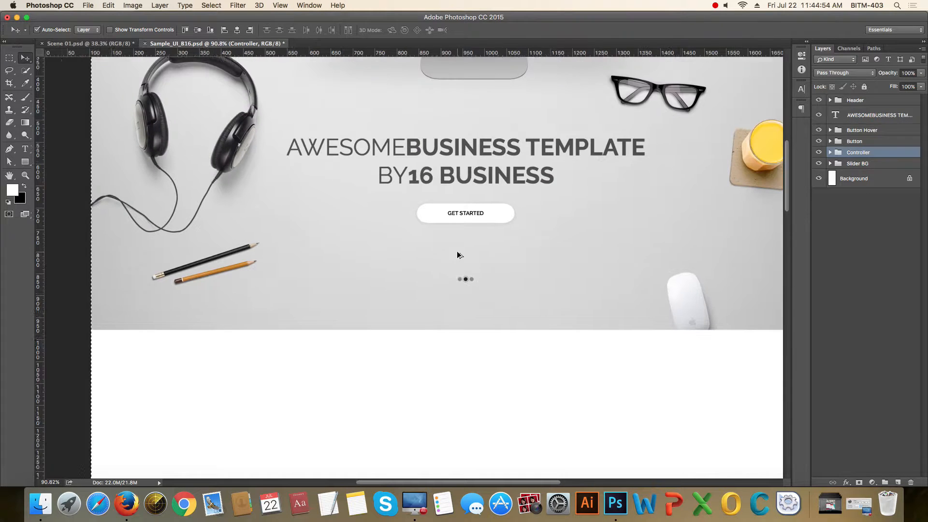
key(super+s)
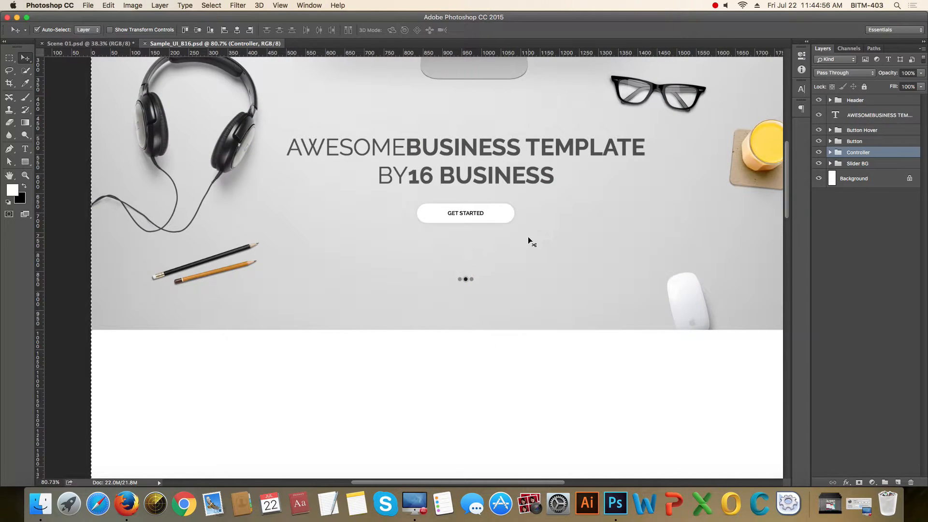
scroll(452, 338, up, 4)
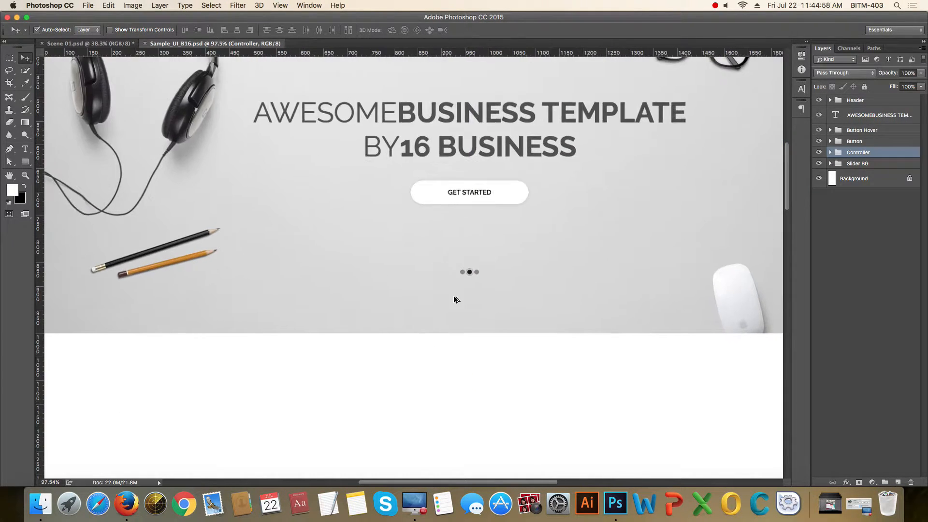
- Move the Controller group straight up until it overlaps the lower edge of the GET STARTED button
key(shift+Up)
key(shift+Up)
key(shift+Up)
key(shift+Up)
key(shift+Up)
key(shift+Up)
key(shift+Up)
key(shift+Up)
key(shift+Up)
key(shift+Up)
key(shift+Up)
key(shift+Up)
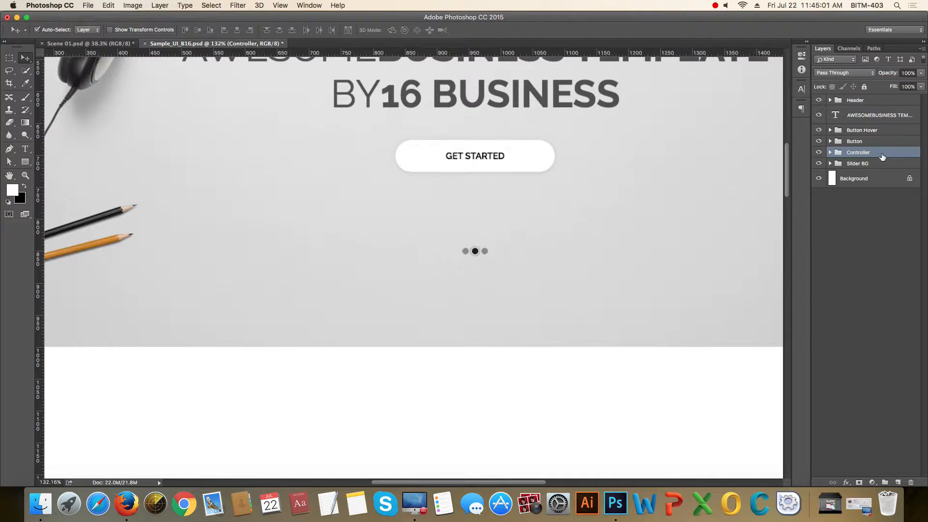
key(shift+Up)
key(shift+Up)
scroll(509, 199, up, 8)
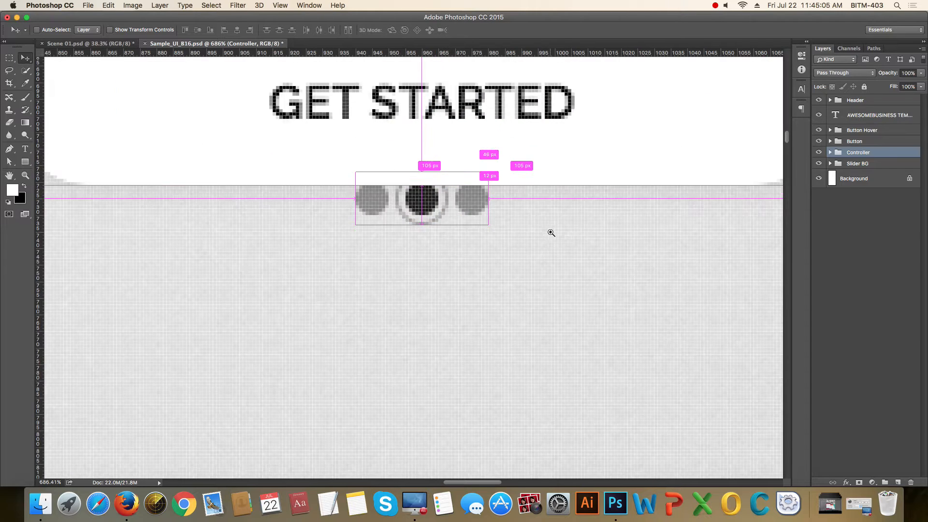
- Fine-tune the Controller group vertically so the ring's top sits just beneath the GET STARTED button's lower edge
key(shift+Down)
key(Up)
key(Up)
key(Up)
key(Up)
key(Up)
key(Up)
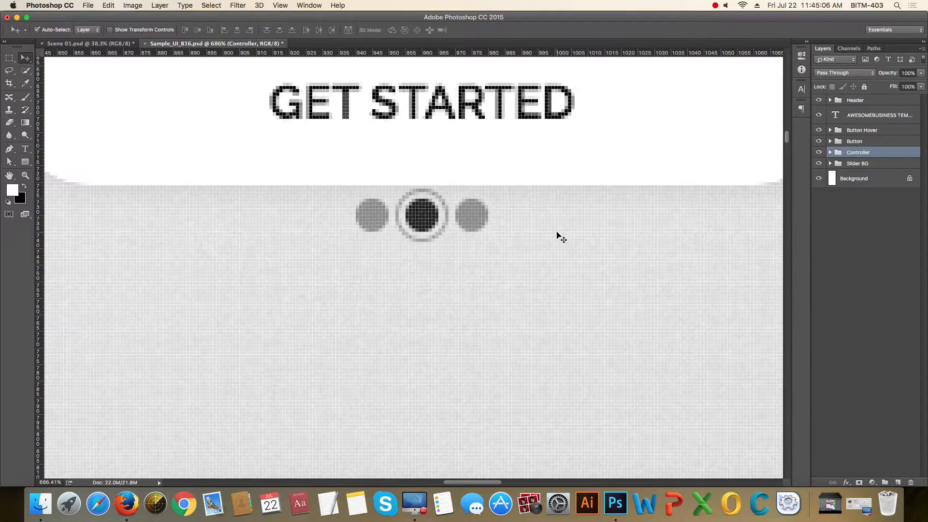
- Move the Controller group down to leave a gap of about 50 px beneath the GET STARTED button
key(shift+Down)
key(shift+Down)
key(shift+Down)
key(shift+Down)
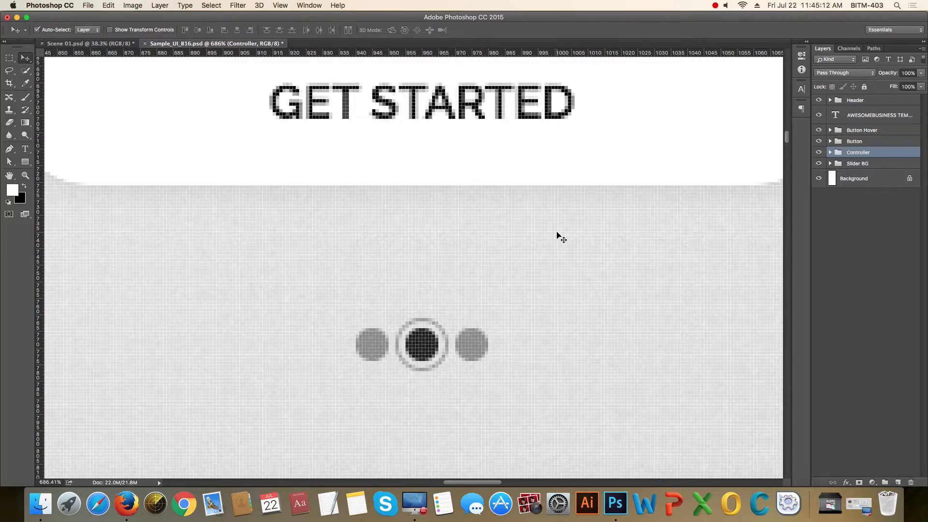
scroll(559, 238, down, 3)
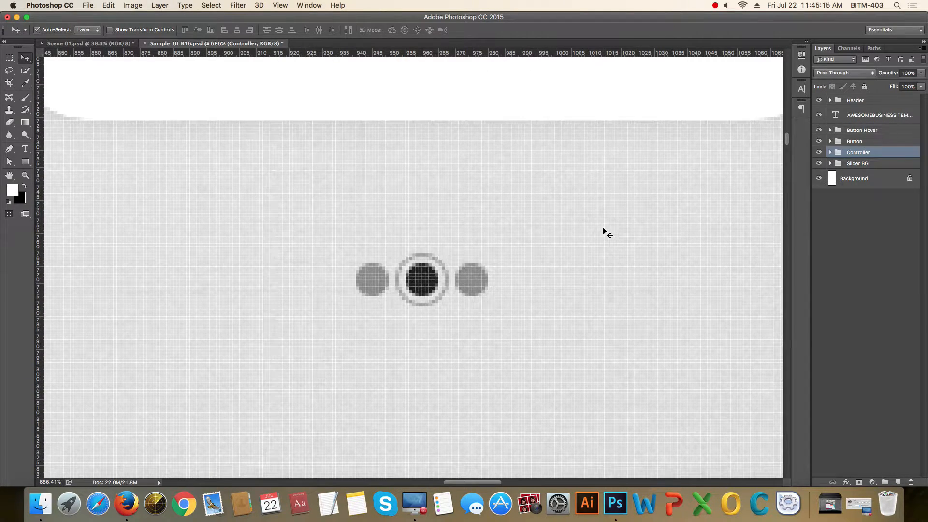
key(shift+Down)
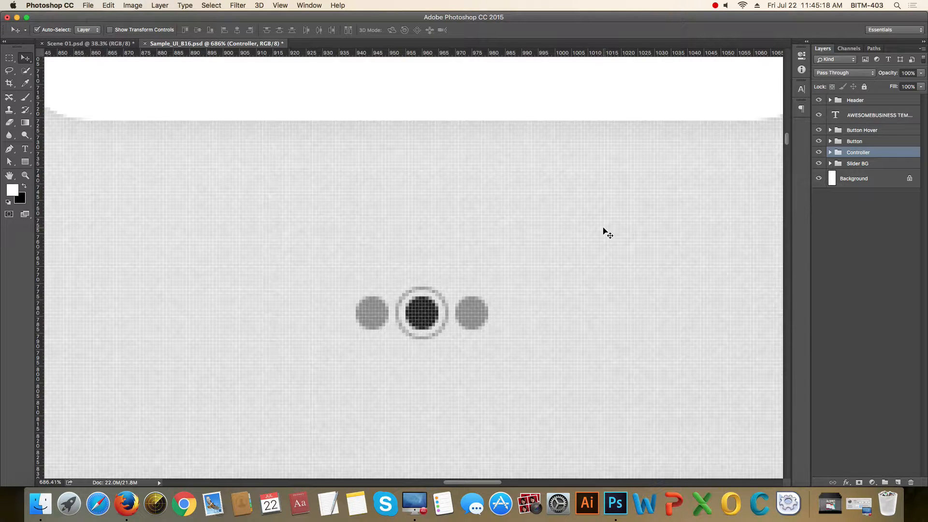
key(Down)
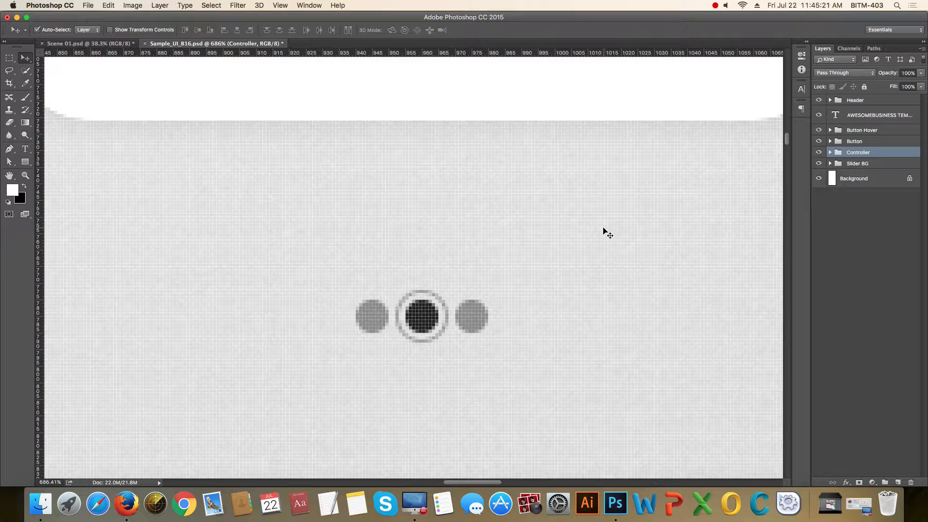
- Move the Controller group straight down to leave a gap of about 150 px beneath the GET STARTED button
key(Up)
key(shift+Down)
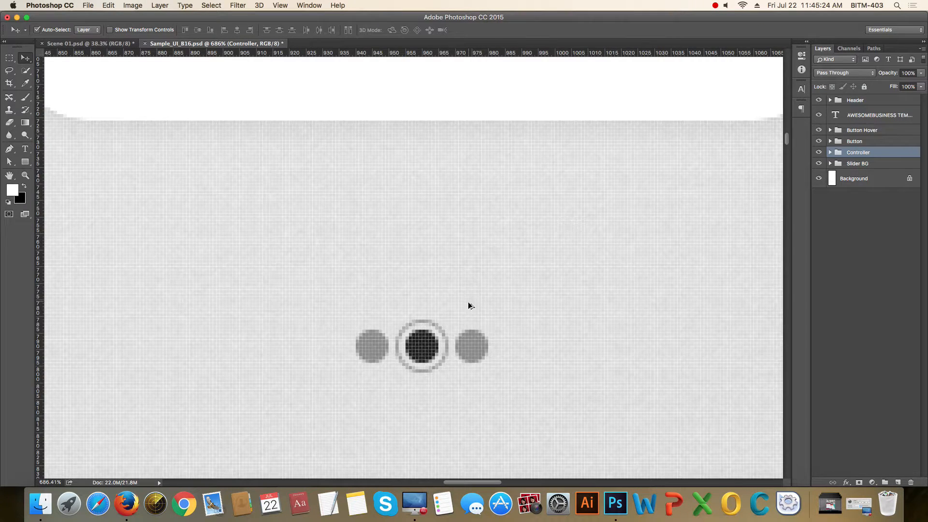
scroll(468, 302, down, 8)
key(super)
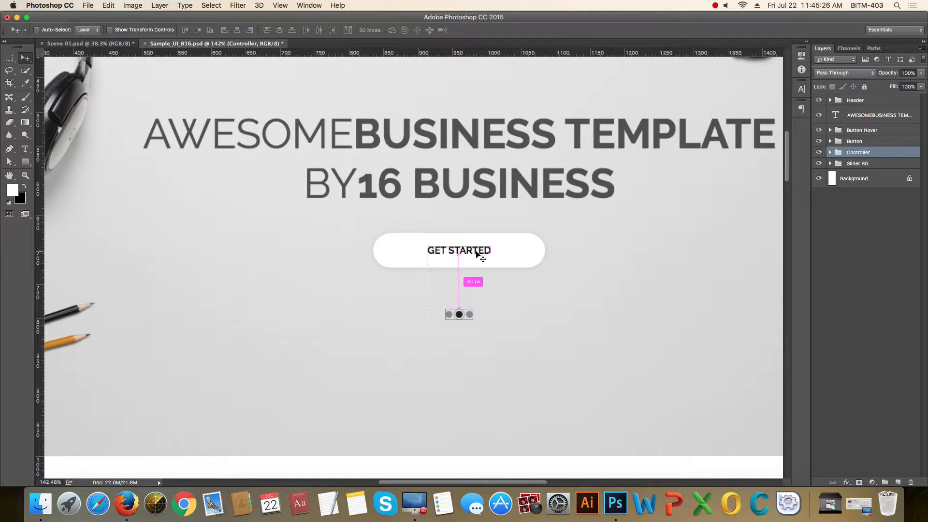
key(shift+Down)
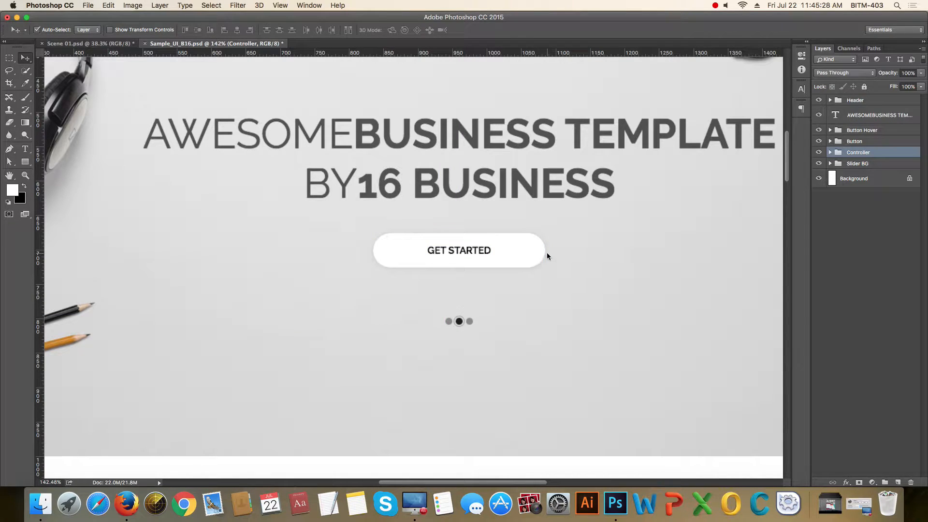
key(shift+Down)
key(shift+Down)
key(shift+Down)
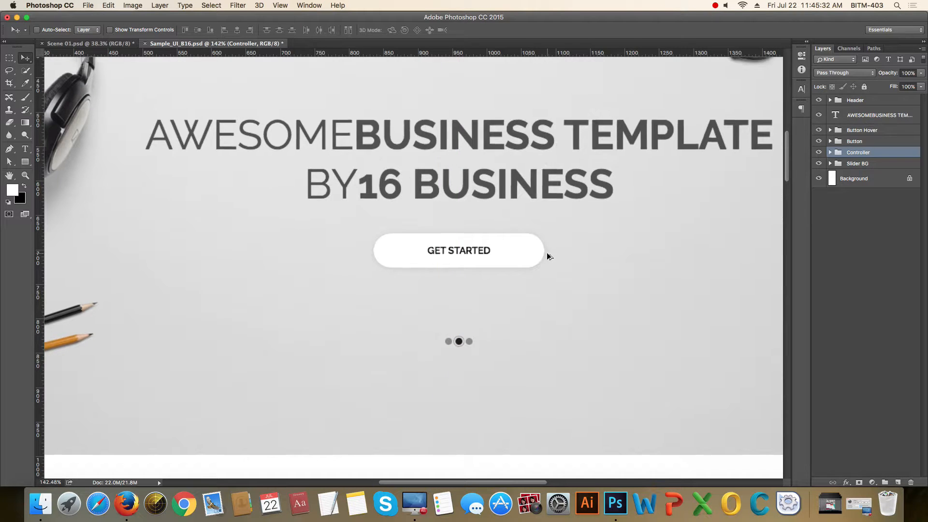
scroll(547, 257, down, 3)
scroll(534, 279, down, 1)
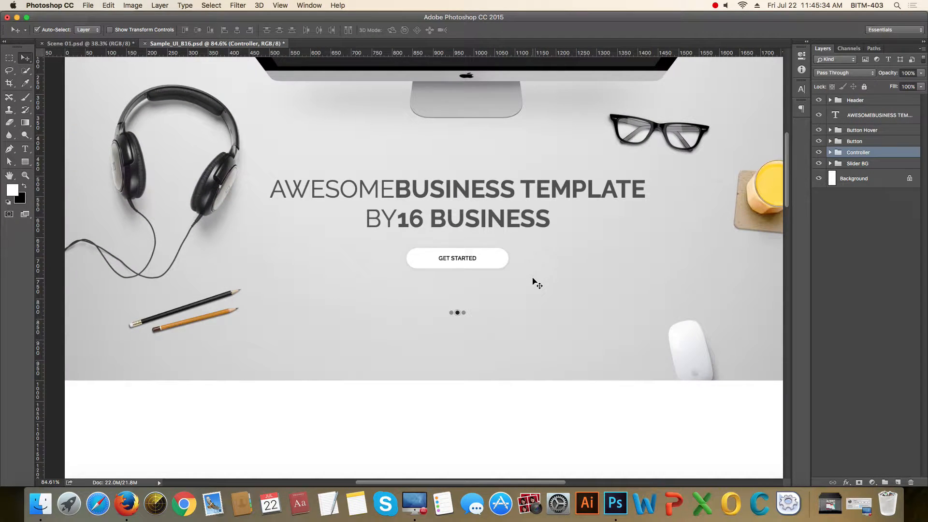
key(shift+Down)
key(shift+Down)
key(shift+Down)
key(shift+Down)
key(shift+Down)
scroll(544, 295, down, 3)
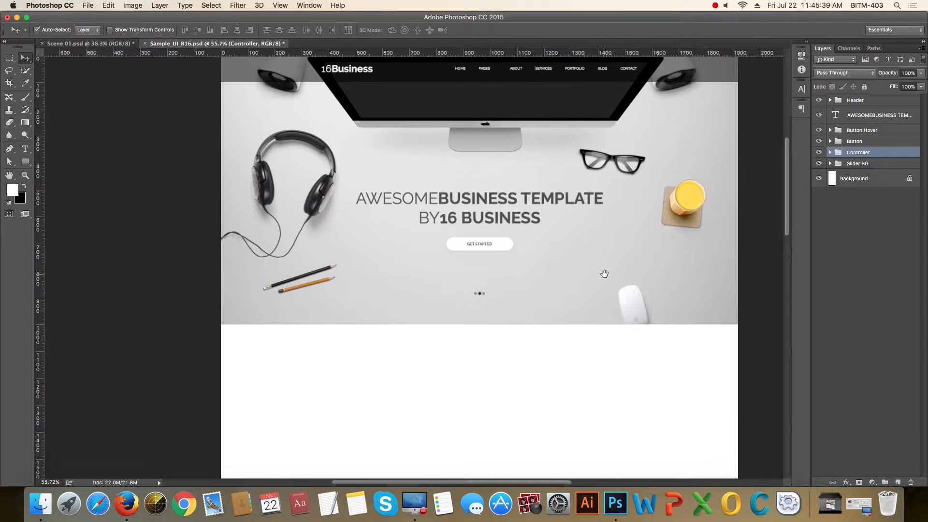
- Review the slider layout, hiding and showing the Slider BG group and the headline text to check what each contains
scroll(518, 299, up, 3)
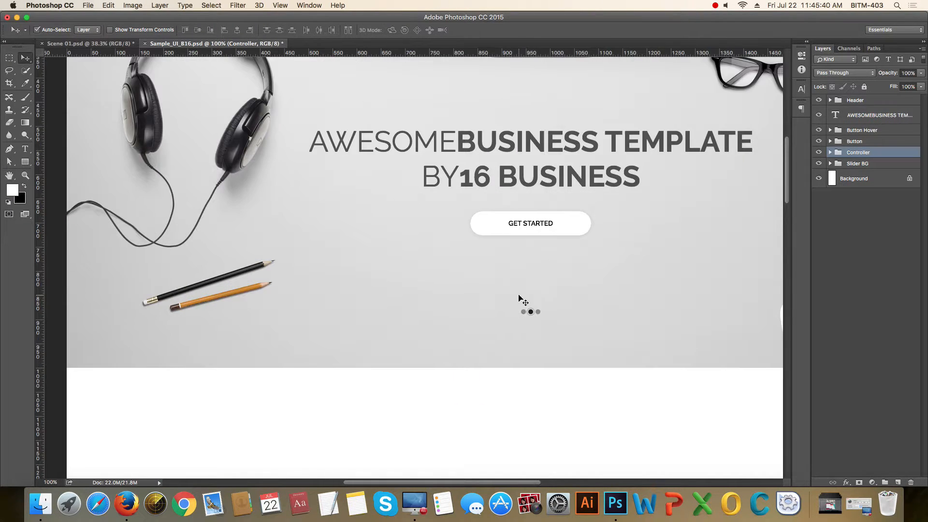
scroll(523, 295, down, 3)
drag(590, 299, 552, 275)
scroll(613, 264, down, 2)
drag(622, 213, 592, 264)
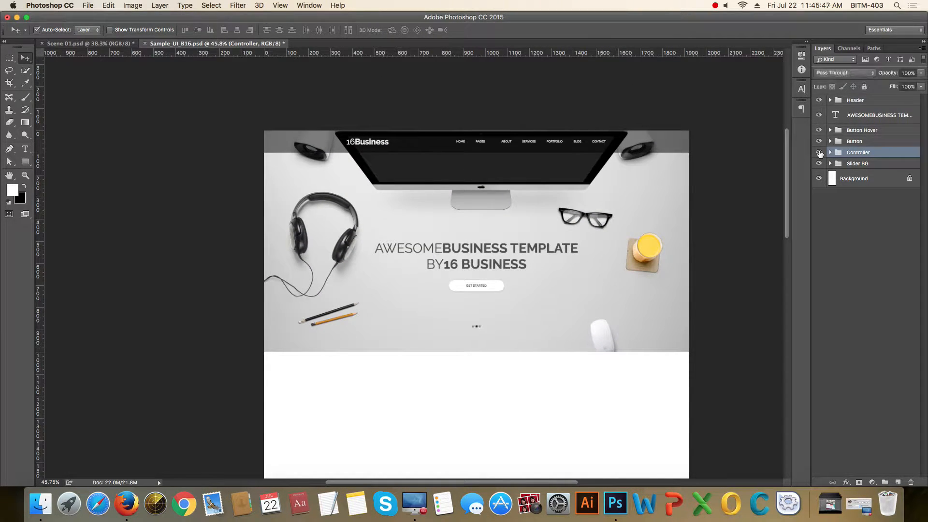
click(819, 163)
click(819, 164)
click(819, 164)
click(819, 164)
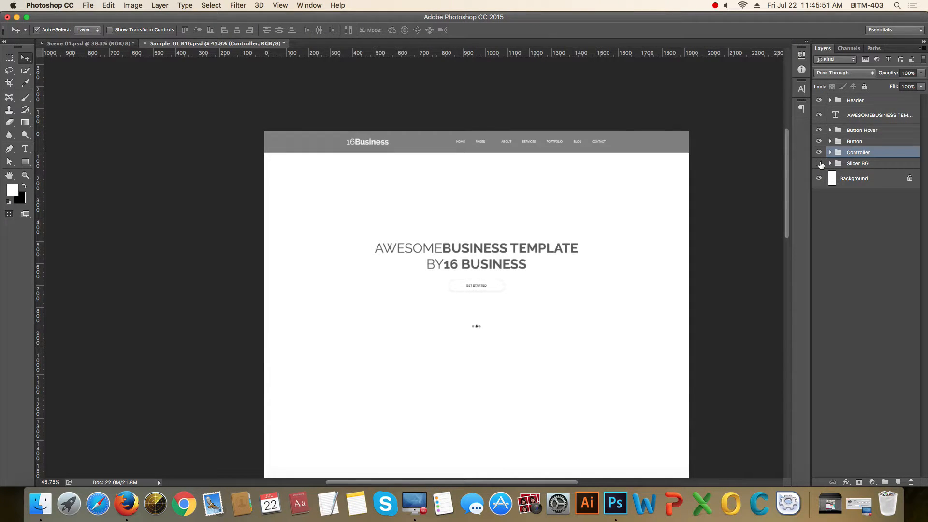
click(819, 164)
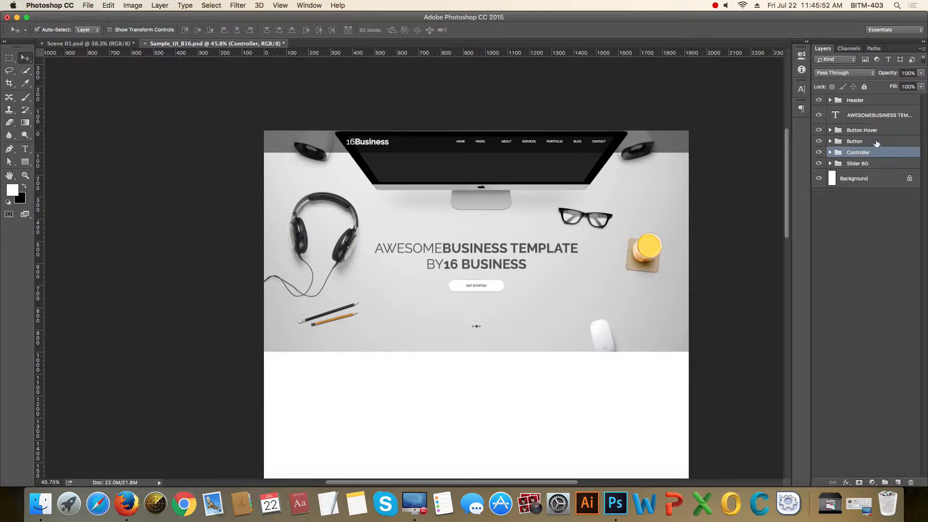
click(827, 141)
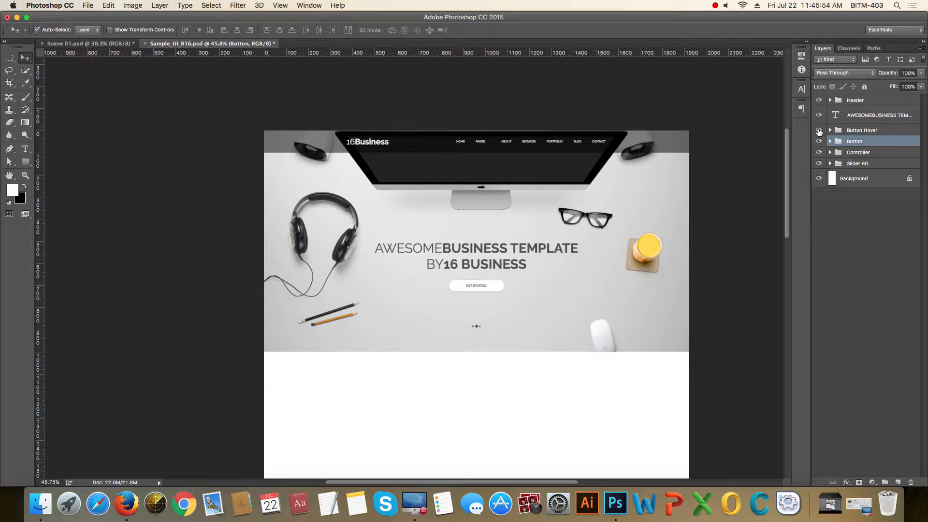
click(819, 115)
click(819, 115)
- Group the headline text with the Button Hover, Button, Controller and Slider BG groups, and name the new group Slider
click(886, 116)
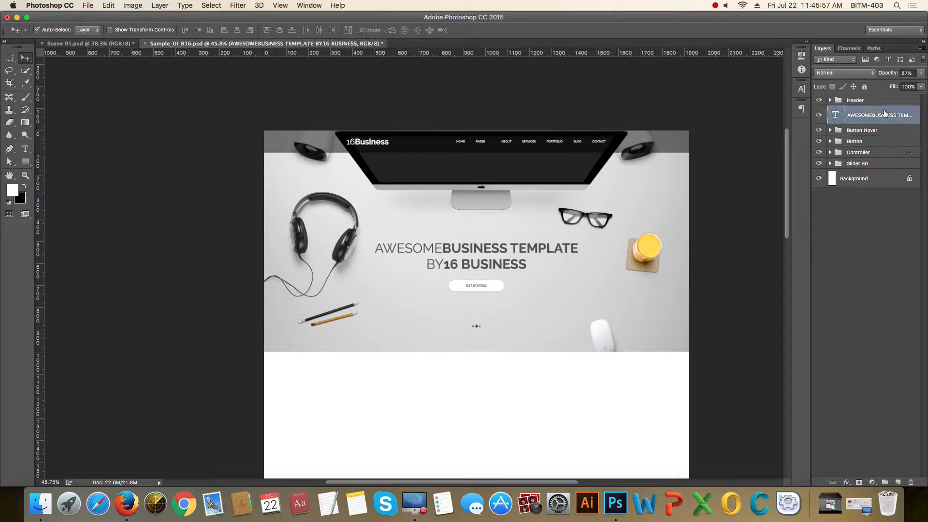
shift+click(876, 166)
key(super+g)
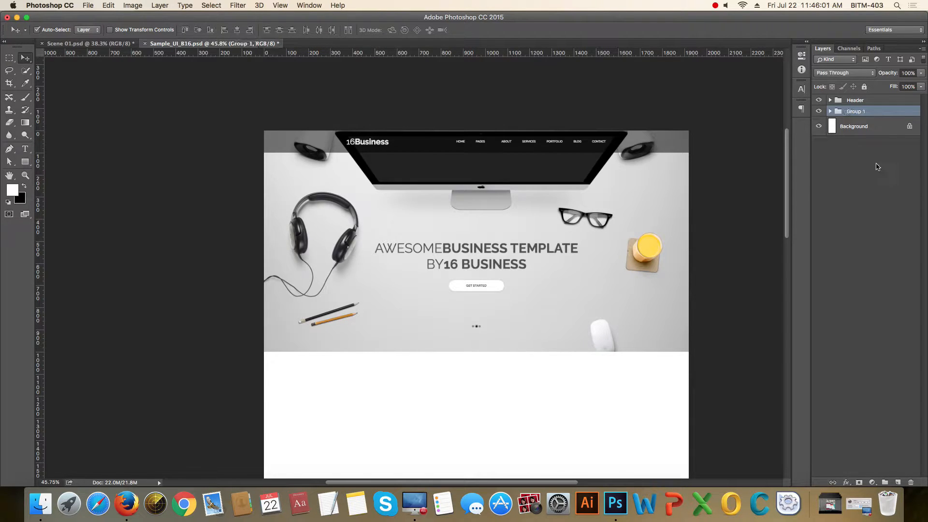
click(819, 111)
click(819, 111)
click(819, 111)
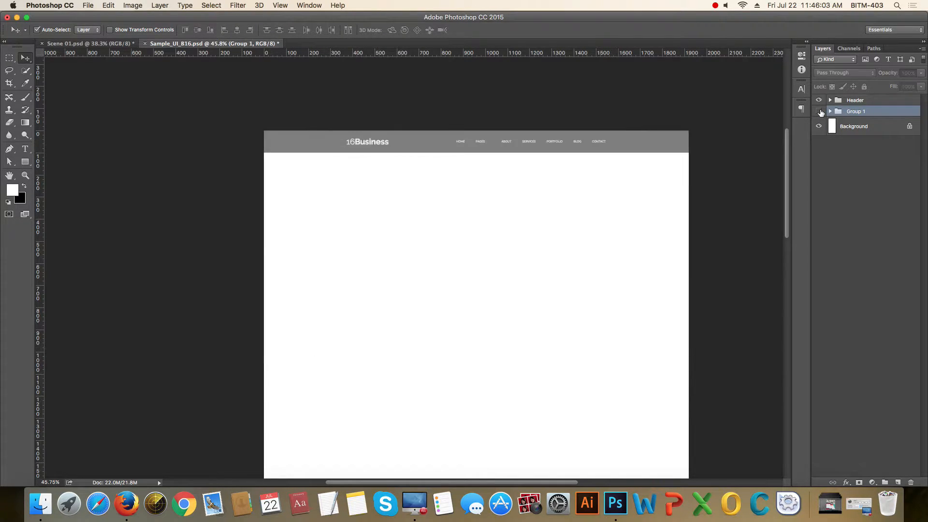
click(819, 112)
double_click(855, 111)
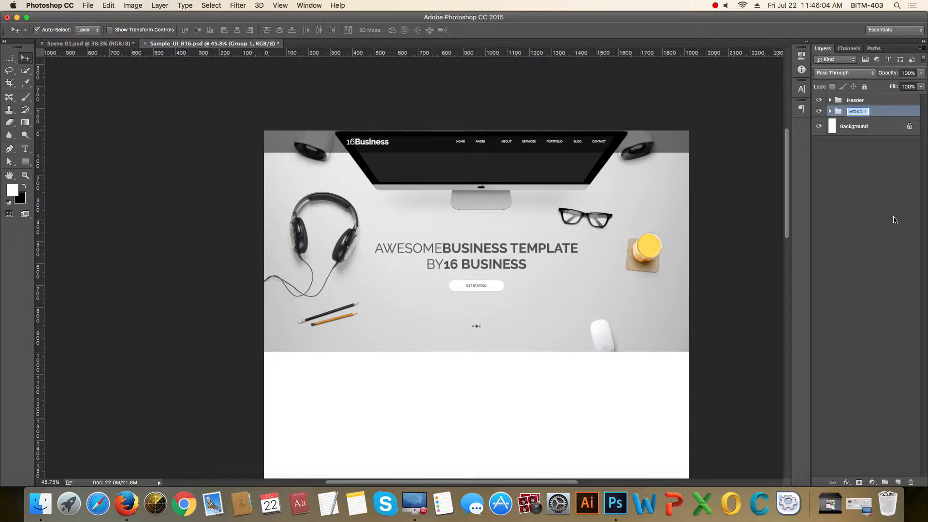
text(Slider)
key(Return)
scroll(604, 254, down, 5)
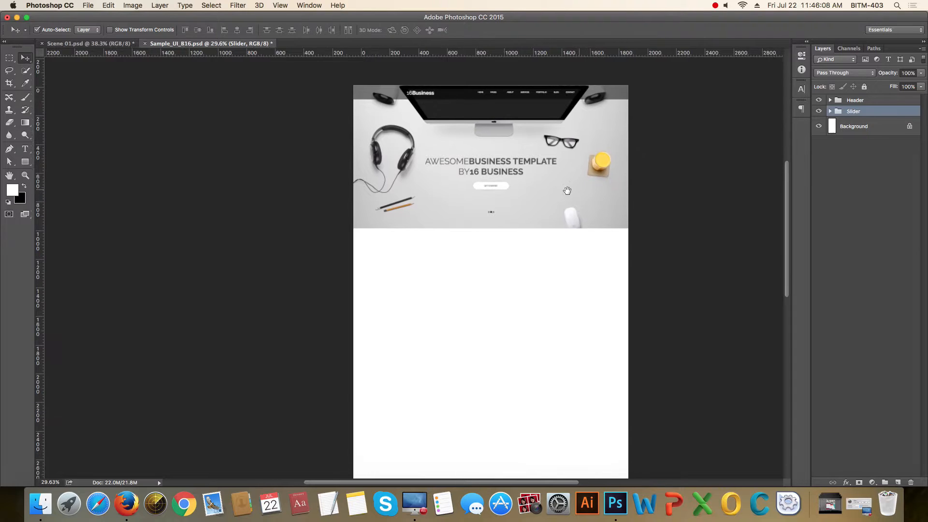
mouse_move(567, 191)
mouse_down()
mouse_move(553, 186)
mouse_move(565, 189)
mouse_up()
scroll(564, 206, down, 1)
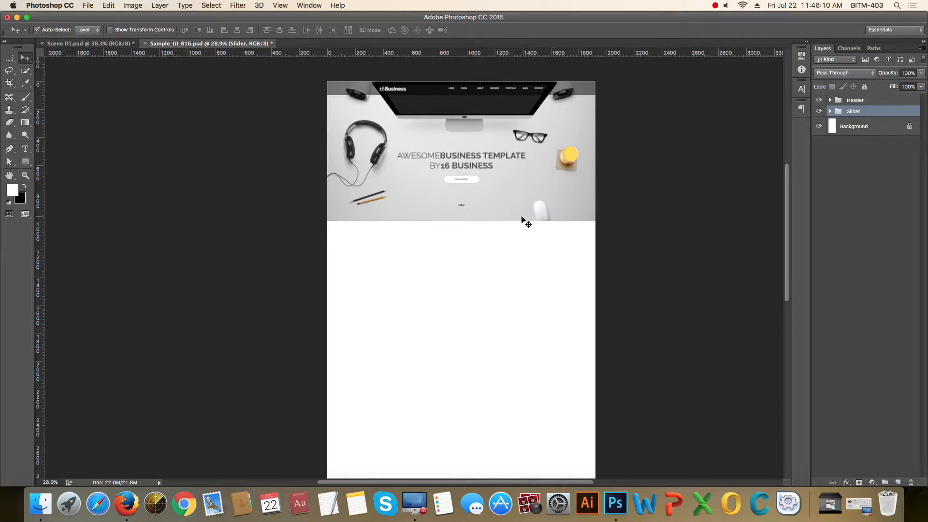
scroll(512, 214, up, 3)
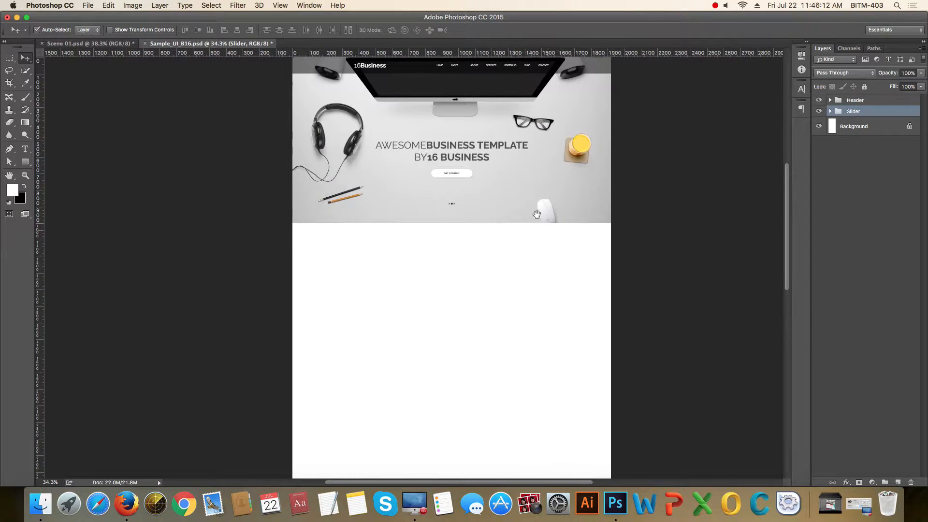
drag(537, 214, 532, 205)
scroll(460, 227, up, 4)
drag(501, 240, 500, 199)
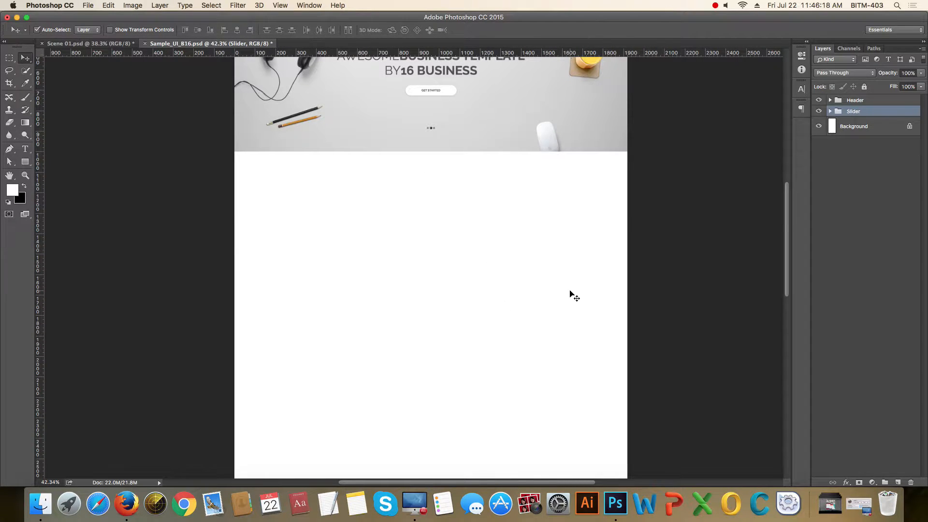
scroll(567, 245, up, 1)
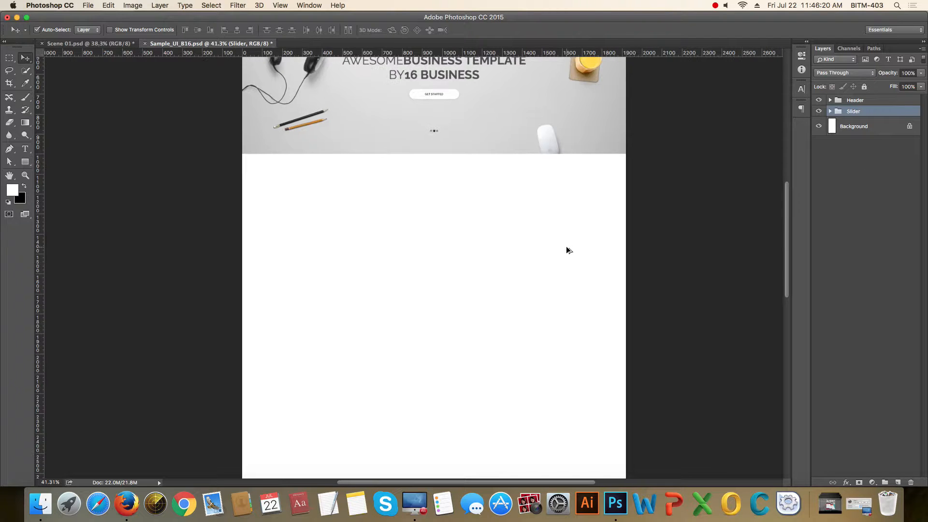
scroll(535, 275, up, 3)
drag(561, 282, 586, 254)
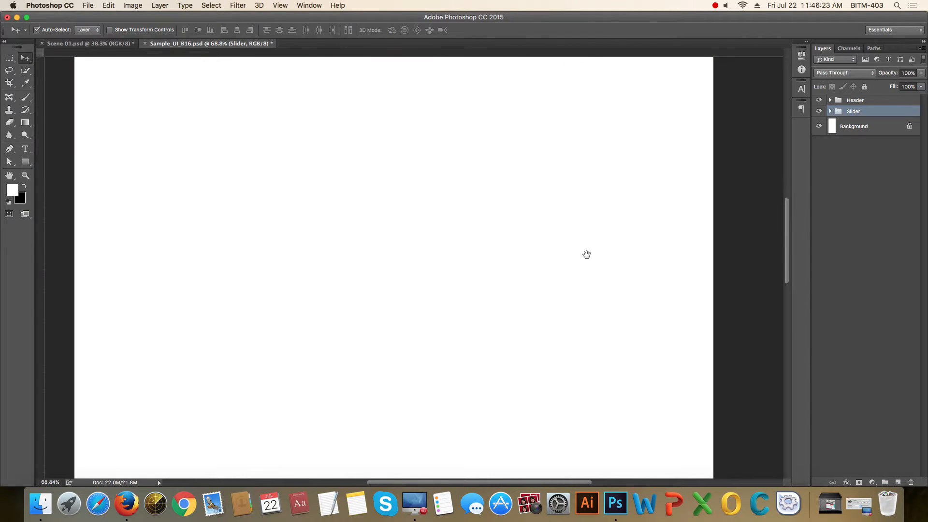
scroll(587, 255, down, 1)
drag(587, 207, 595, 237)
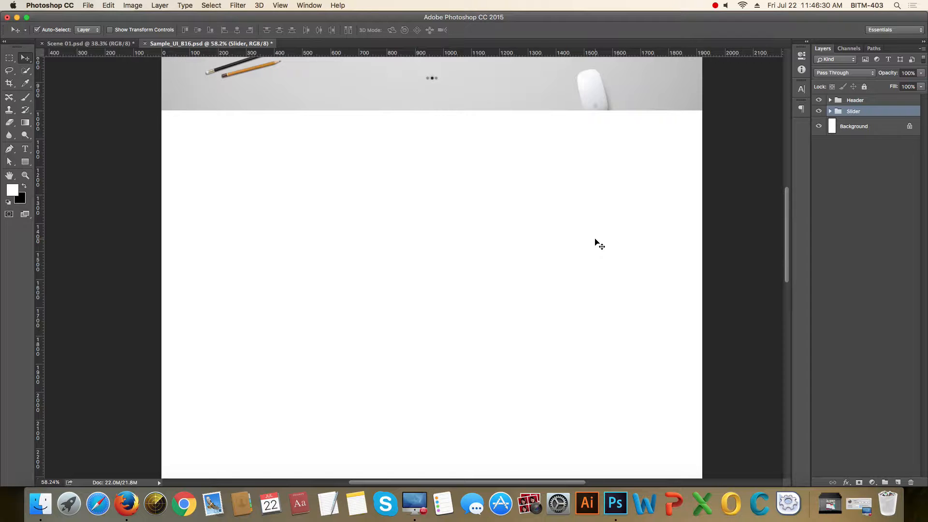
scroll(493, 242, down, 5)
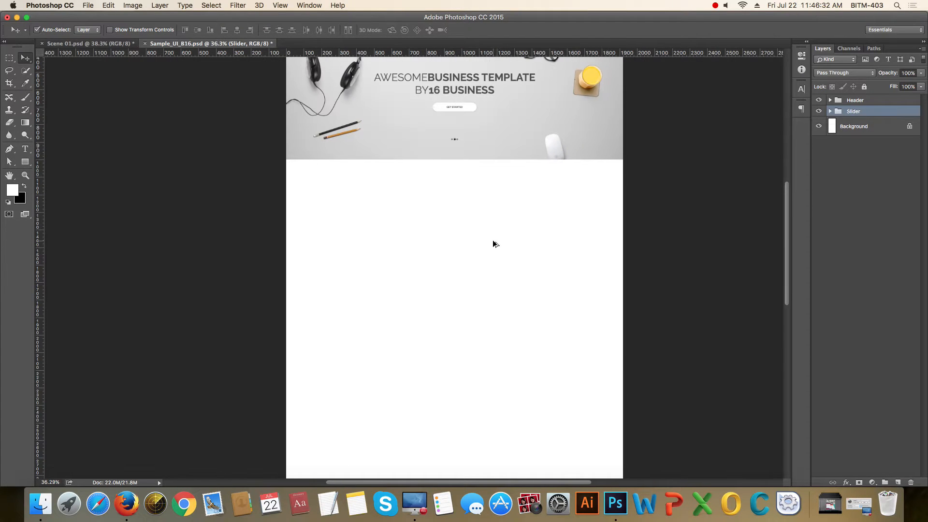
scroll(532, 260, up, 5)
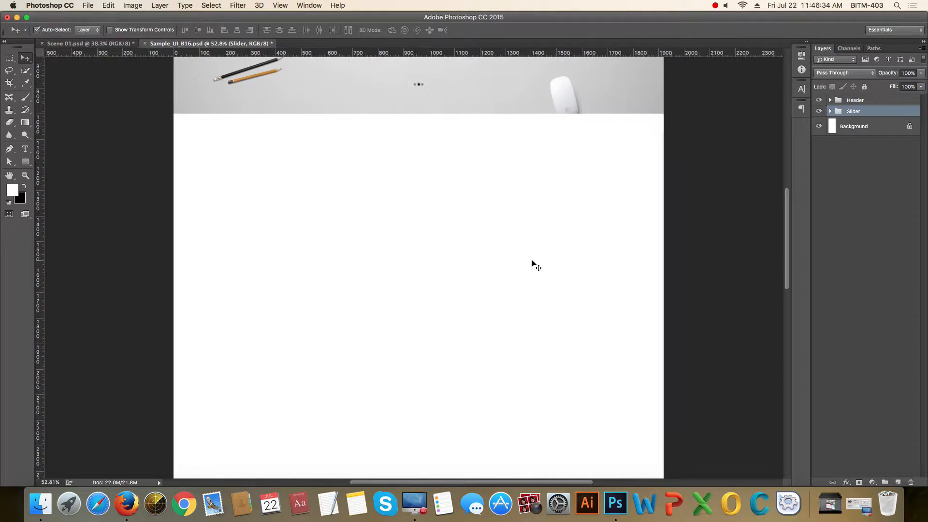
drag(565, 248, 572, 270)
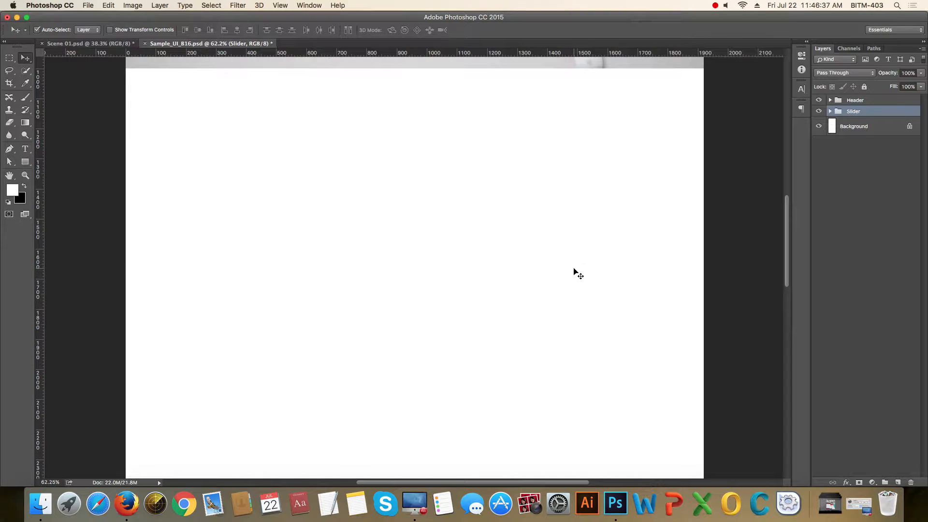
scroll(572, 264, down, 1)
drag(559, 238, 563, 248)
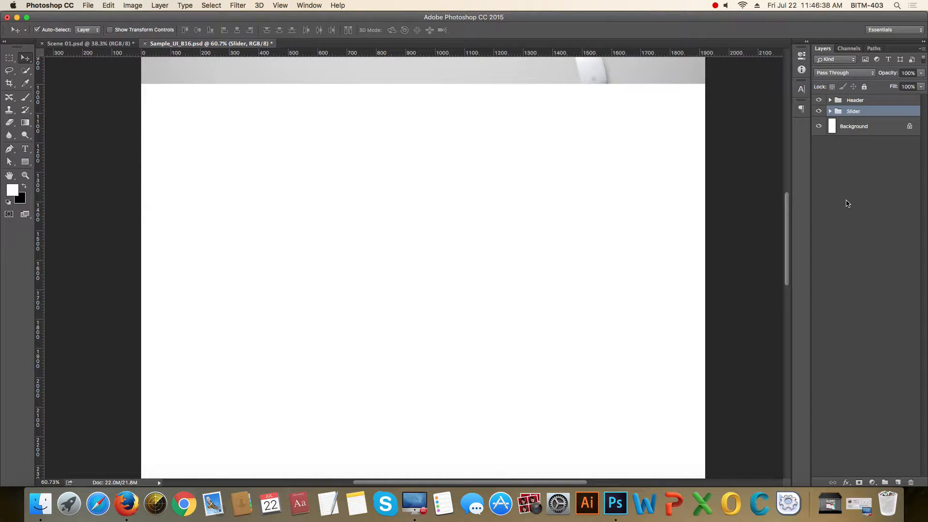
scroll(552, 224, down, 2)
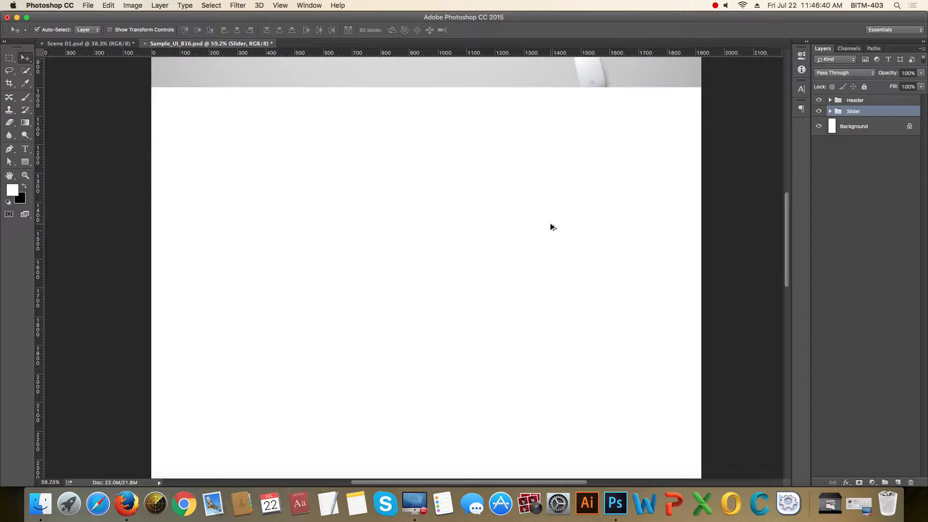
scroll(551, 224, up, 2)
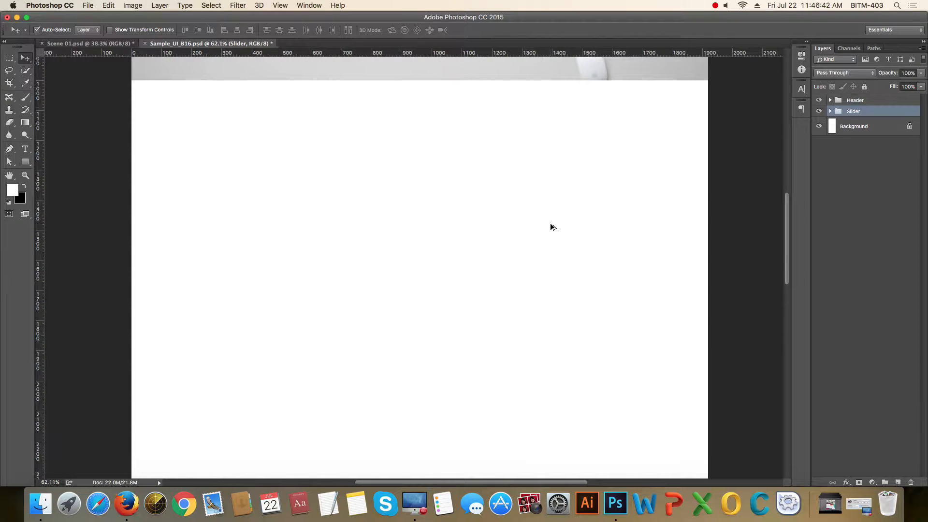
- Deselect all layers and show the column guides over the blank area beneath the slider
click(860, 222)
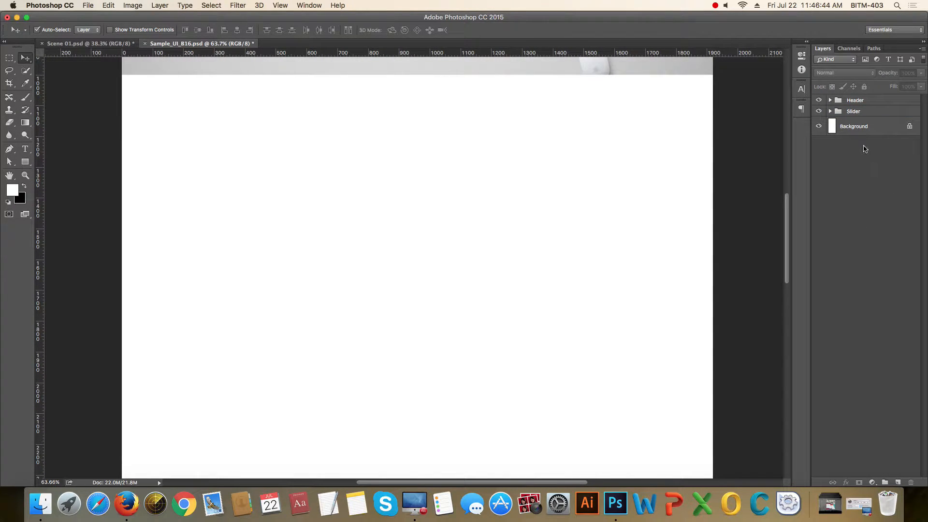
scroll(362, 204, down, 2)
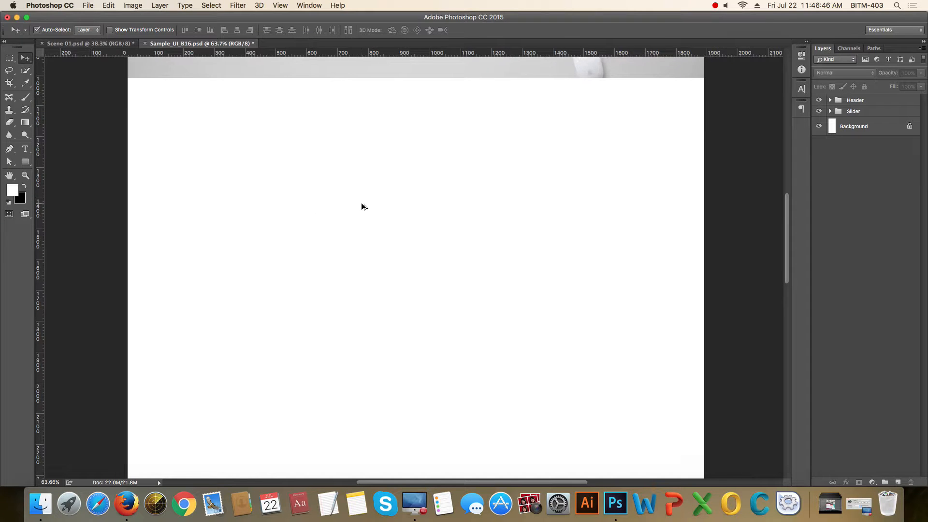
scroll(361, 204, up, 6)
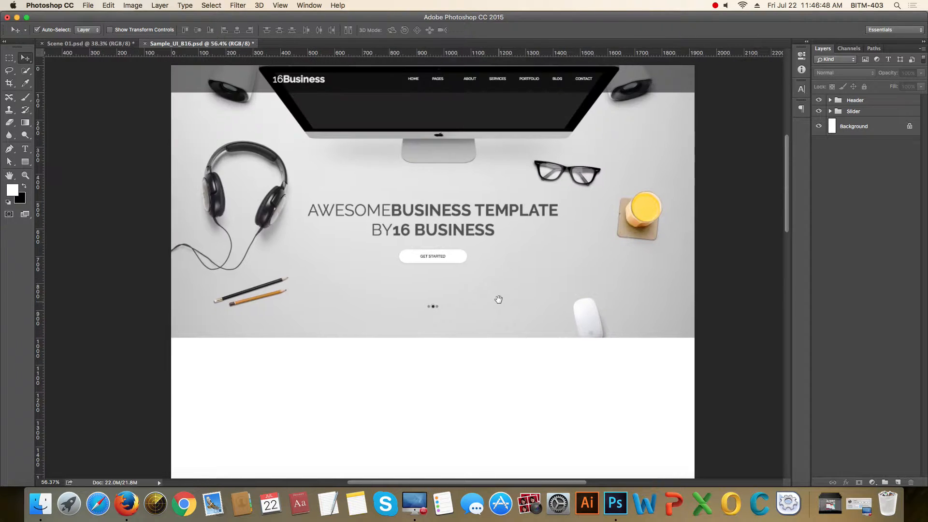
scroll(509, 254, down, 5)
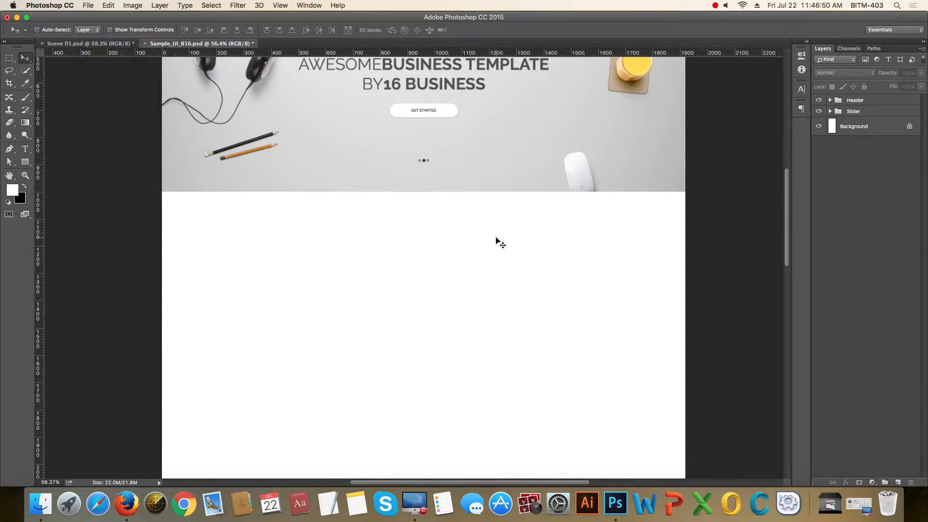
key(super+semicolon)
scroll(498, 241, up, 3)
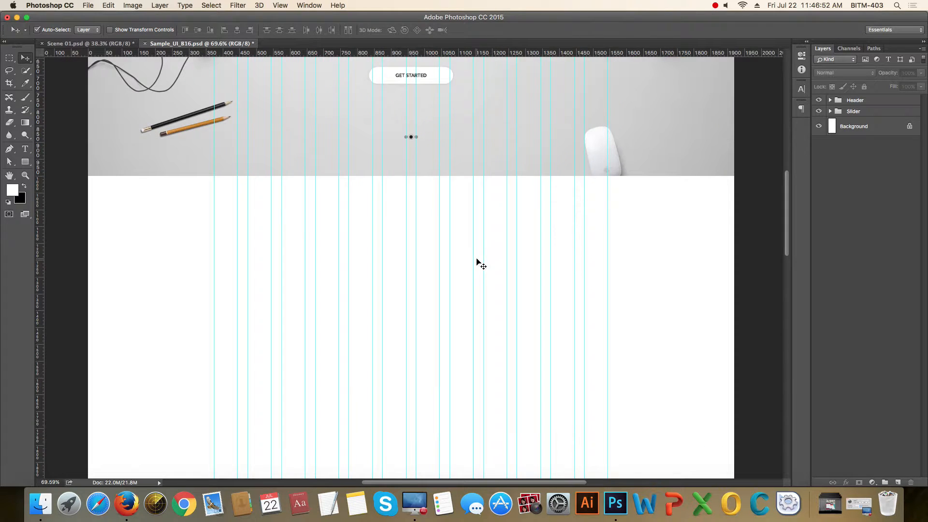
scroll(448, 227, up, 3)
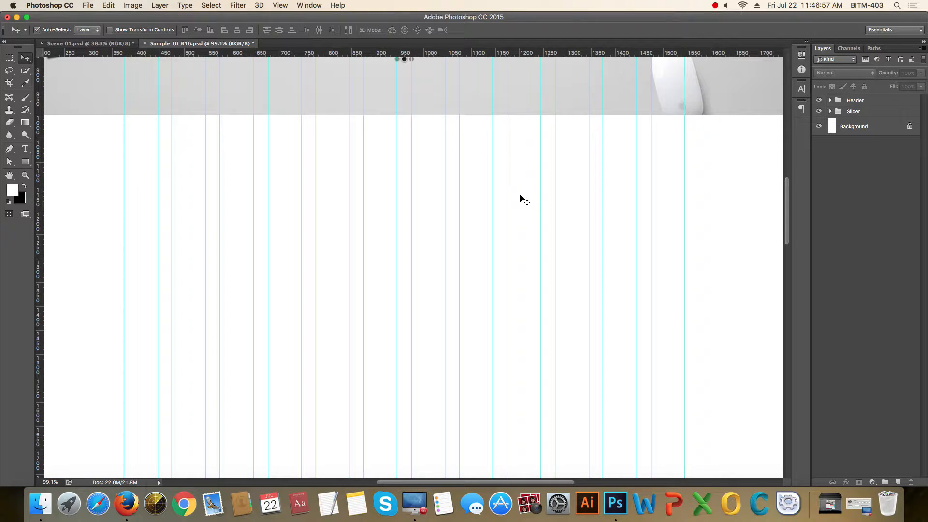
- Add a centred text line reading "OUR SREVICES" in the blank area just beneath the slider
click(25, 149)
click(401, 163)
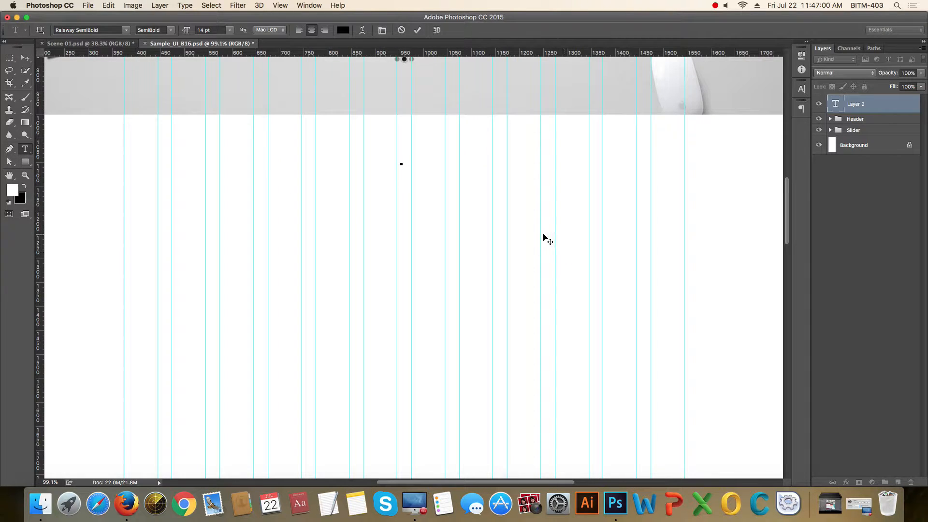
click(884, 111)
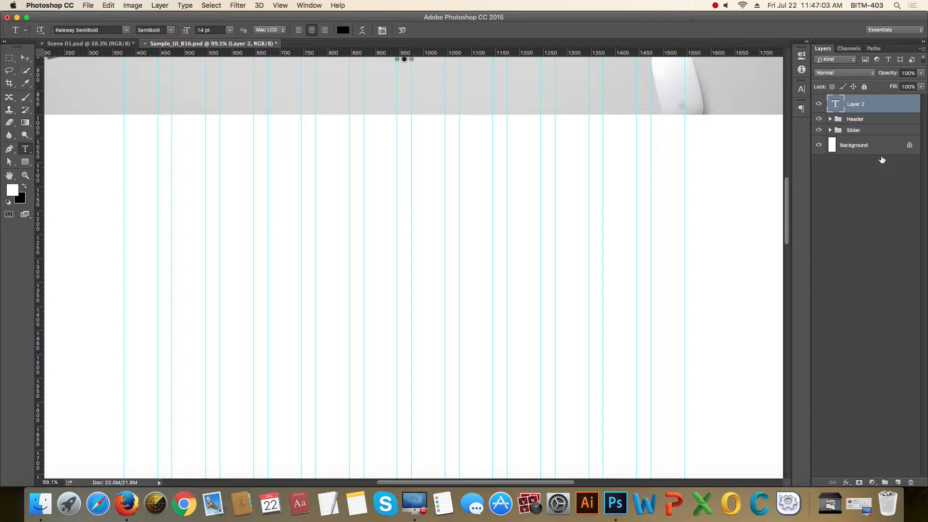
double_click(843, 105)
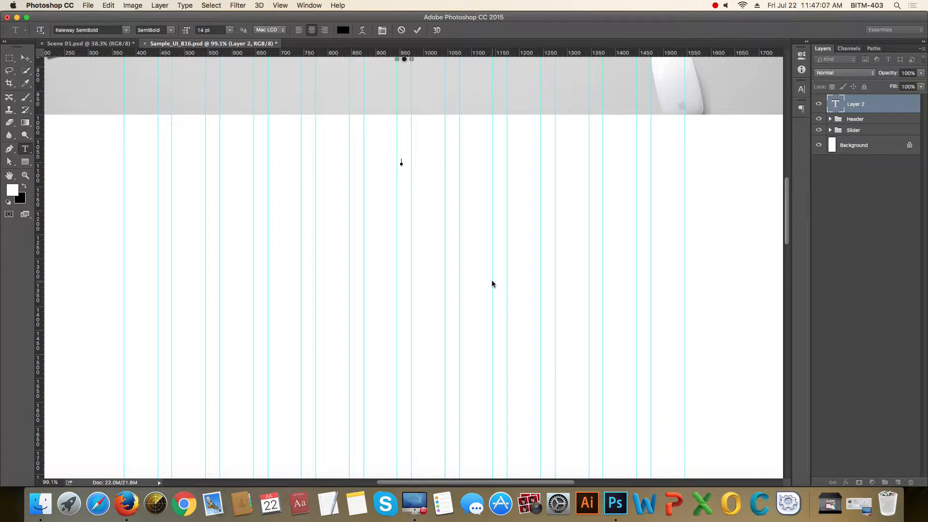
text(OUR SREVICES)
- Set the whole "OUR SREVICES" heading to 36 pt in the Raleway Bold style
key(super+a)
click(213, 31)
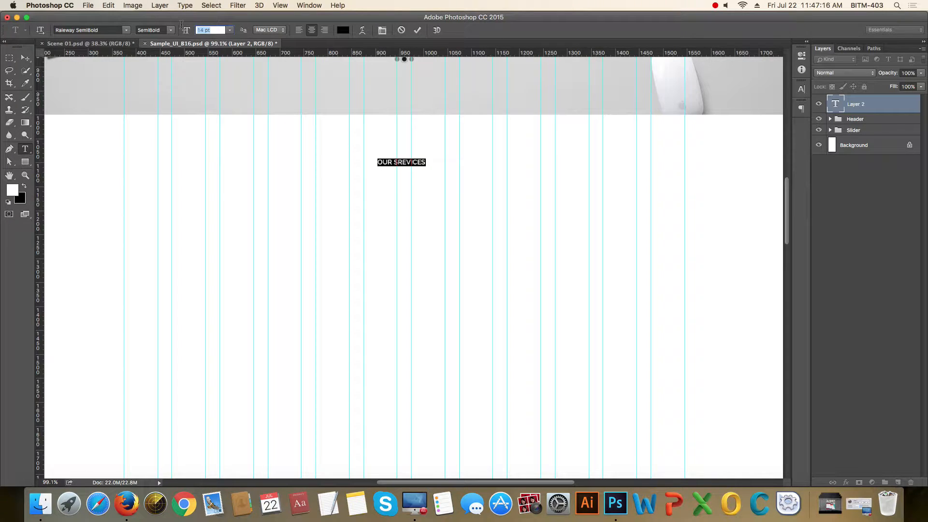
text(30)
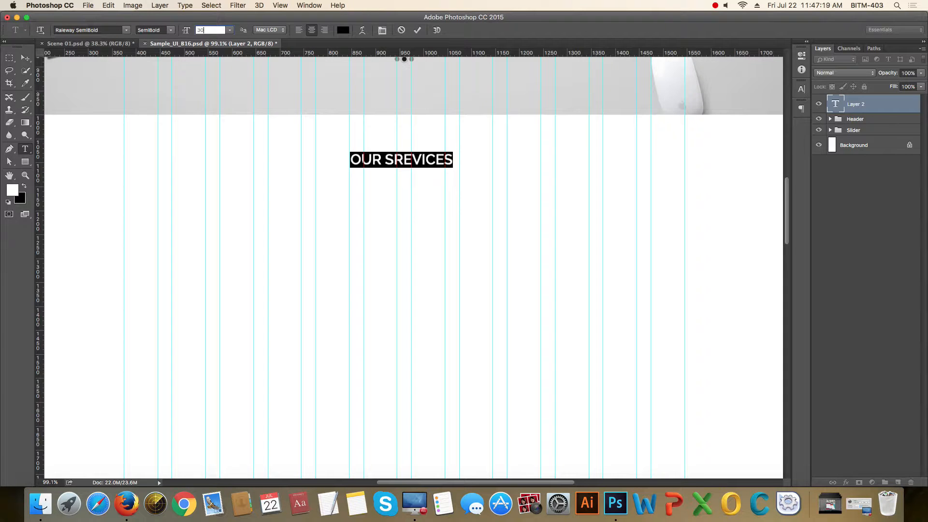
key(BackSpace)
text(6)
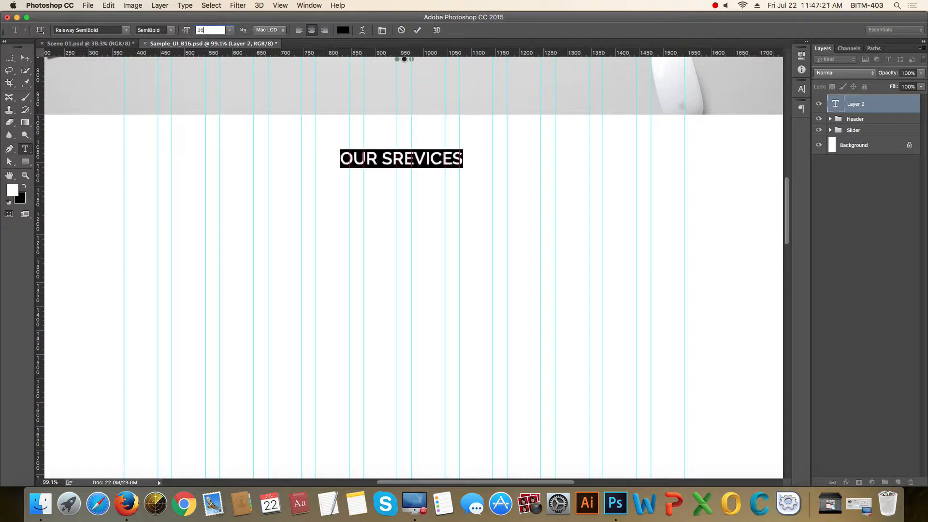
key(Return)
click(171, 30)
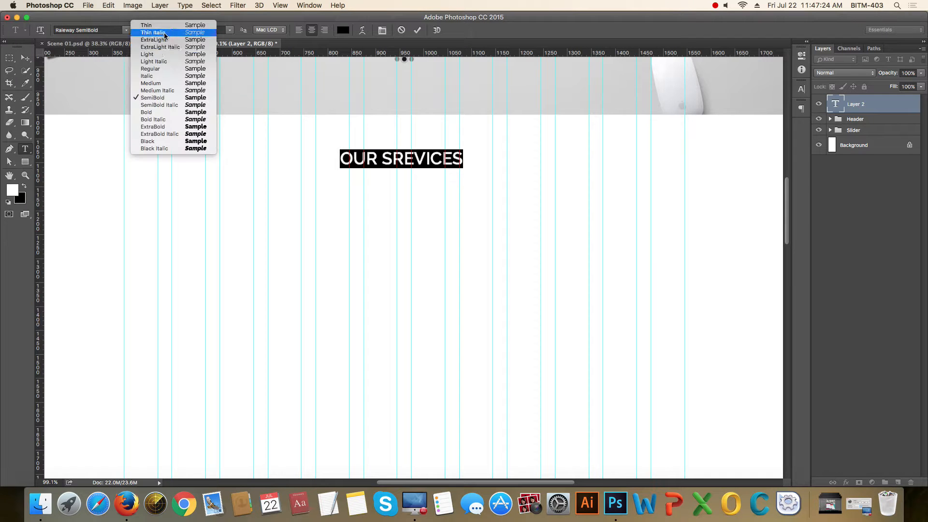
click(153, 112)
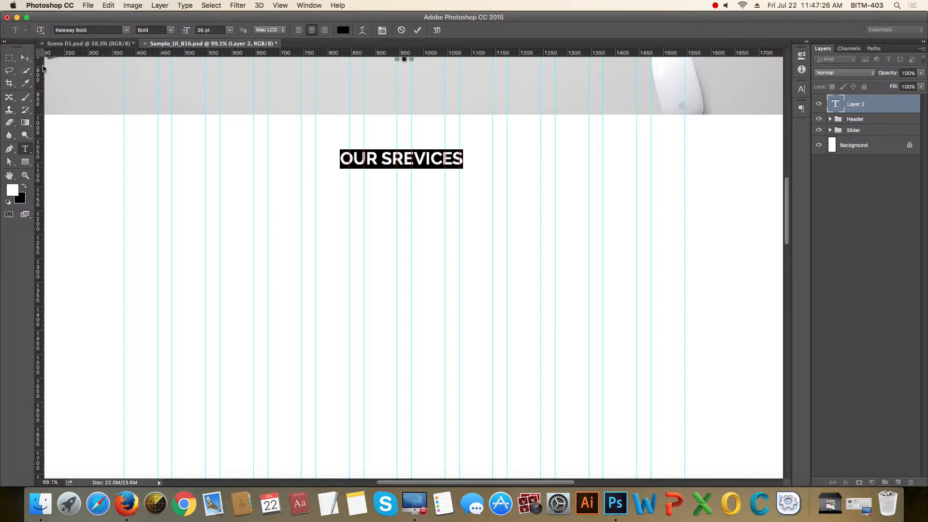
click(25, 58)
- Reduce the heading layer's opacity to 87% and hide the column guides and grid
scroll(514, 199, down, 2)
scroll(515, 199, down, 3)
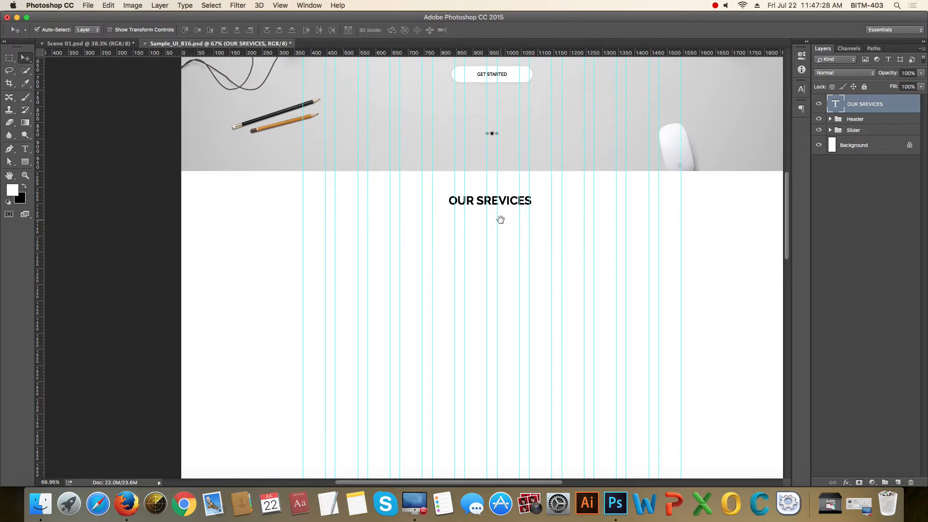
key(8)
key(7)
key(super)
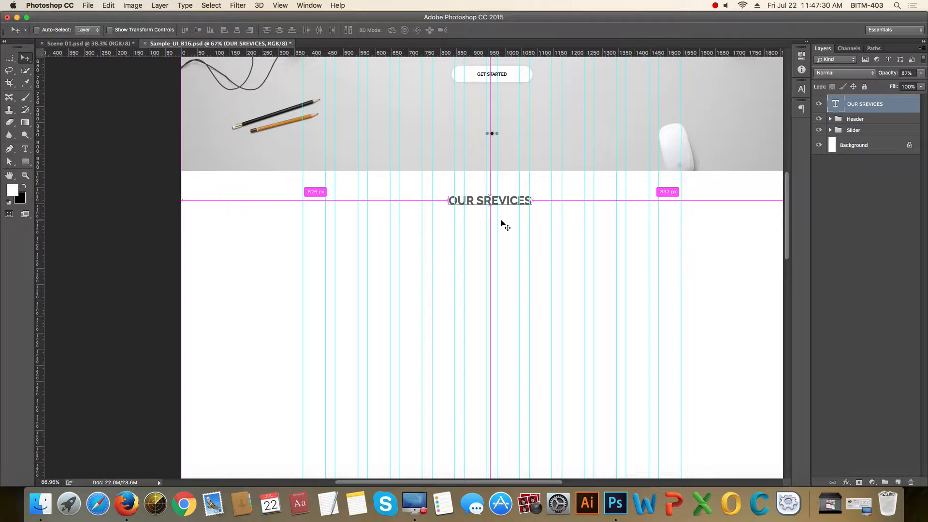
key(super+apostrophe)
key(super+h)
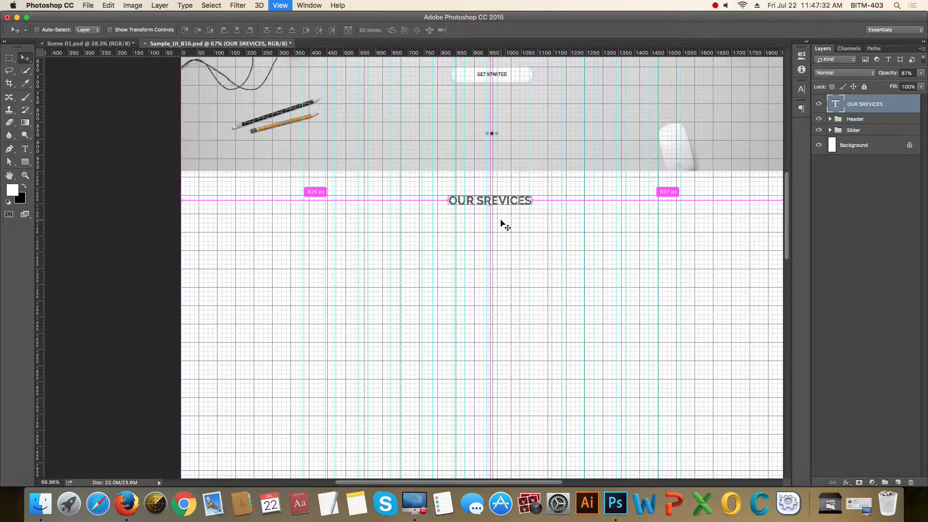
scroll(501, 223, up, 5)
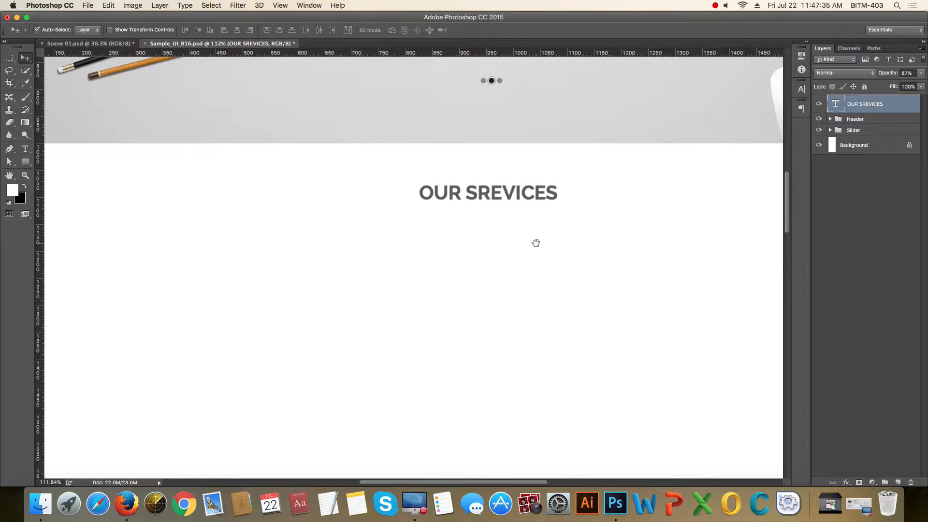
key(super+r)
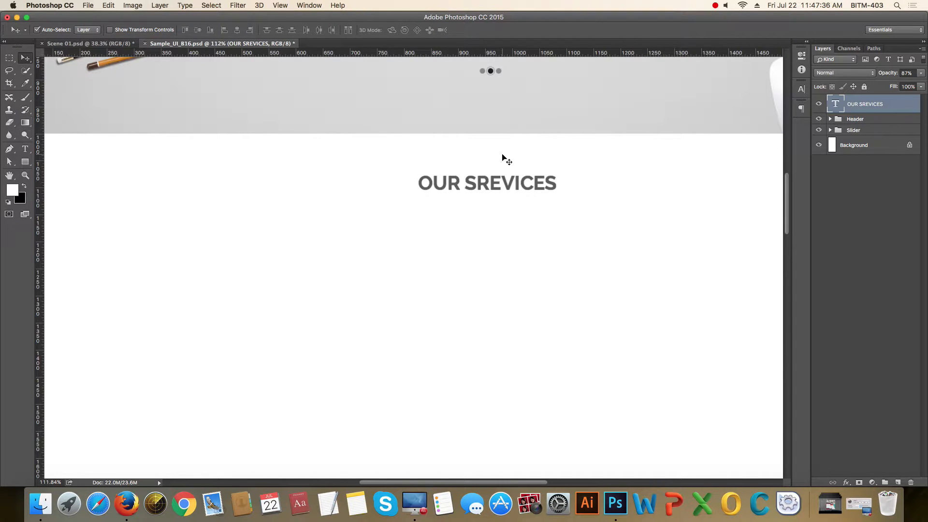
- Draw a paragraph text box about 625 px wide beneath the heading, layered above the Header group, and fill it with Lorem Ipsum
click(867, 118)
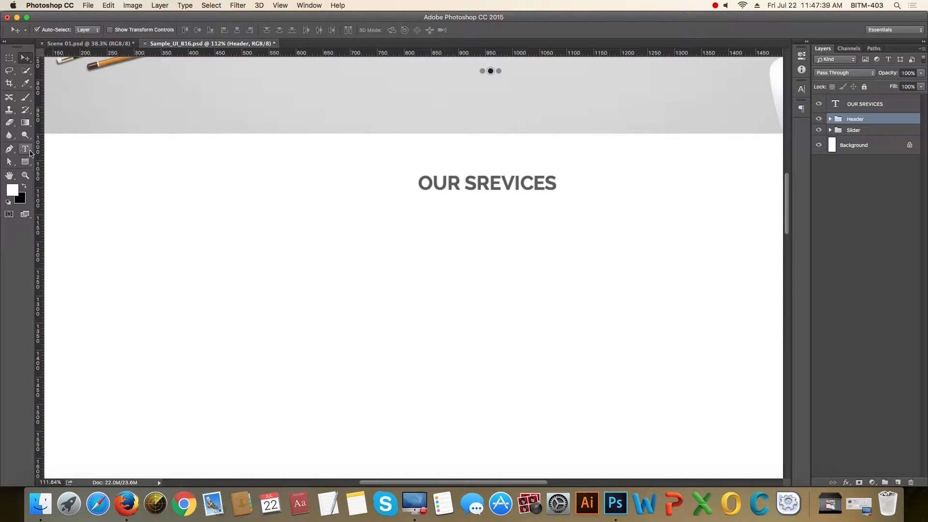
click(25, 149)
drag(335, 212, 675, 227)
click(187, 6)
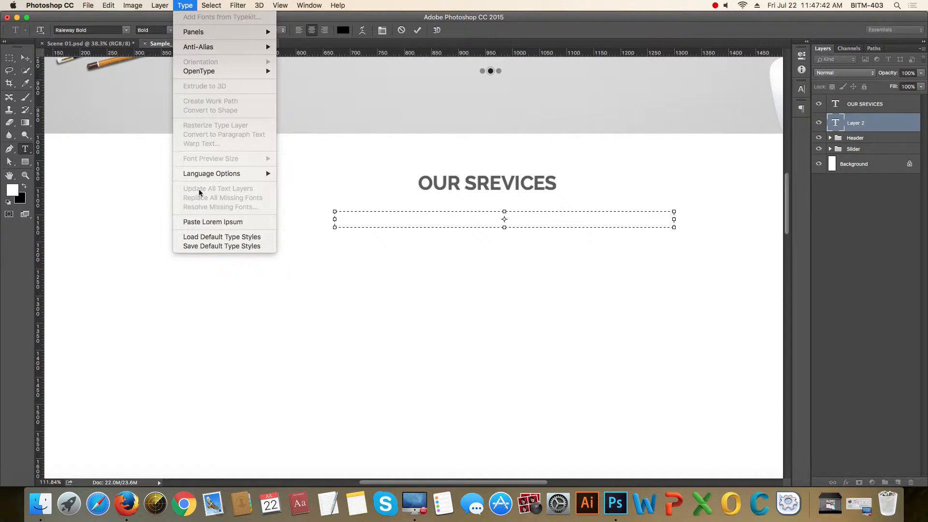
click(201, 222)
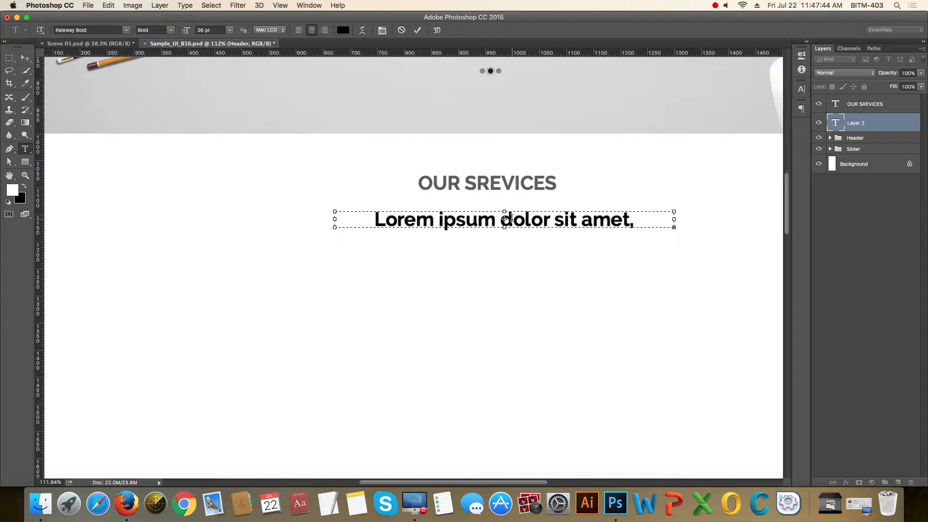
- Format the placeholder paragraph as 14 pt Raleway Light with 24 pt leading
key(super+a)
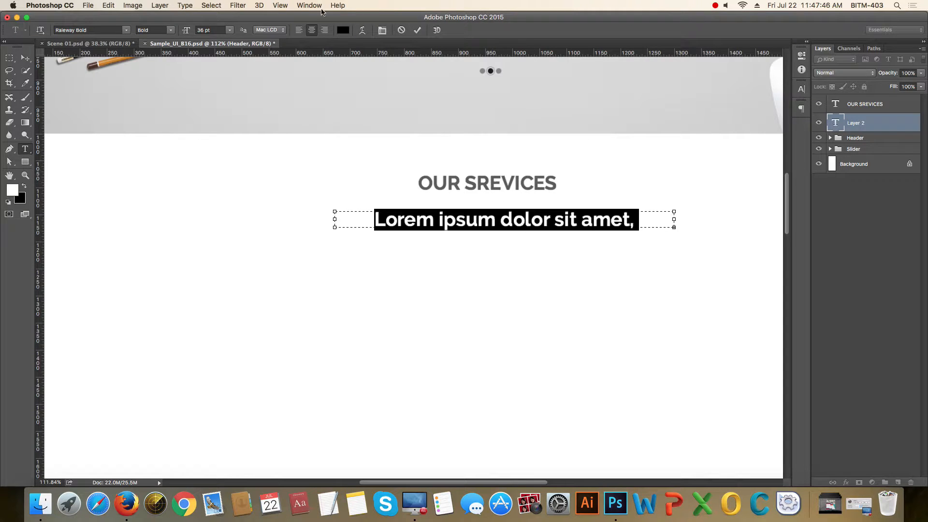
click(207, 30)
text(14)
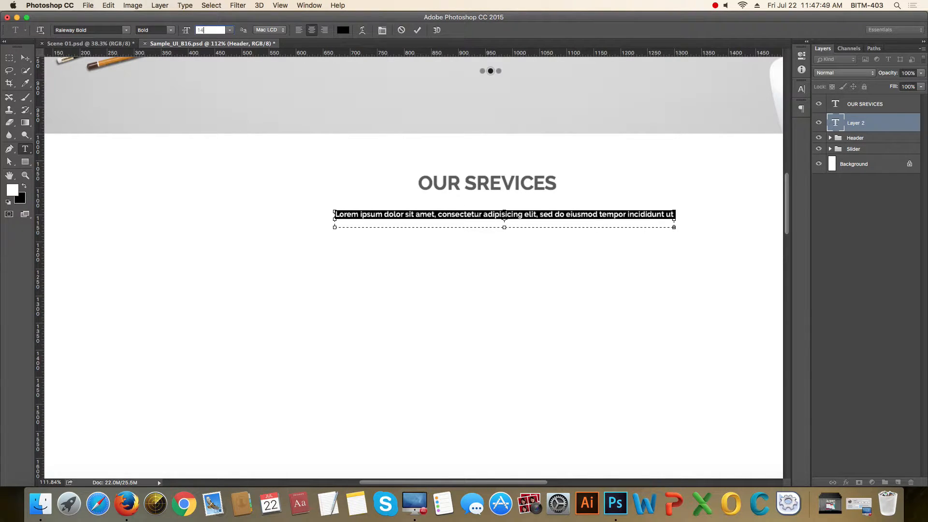
click(168, 30)
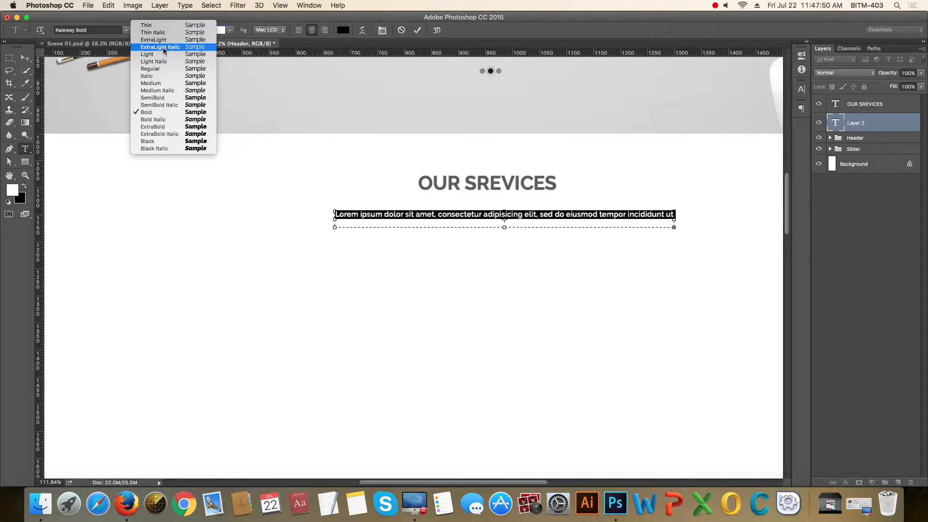
click(180, 54)
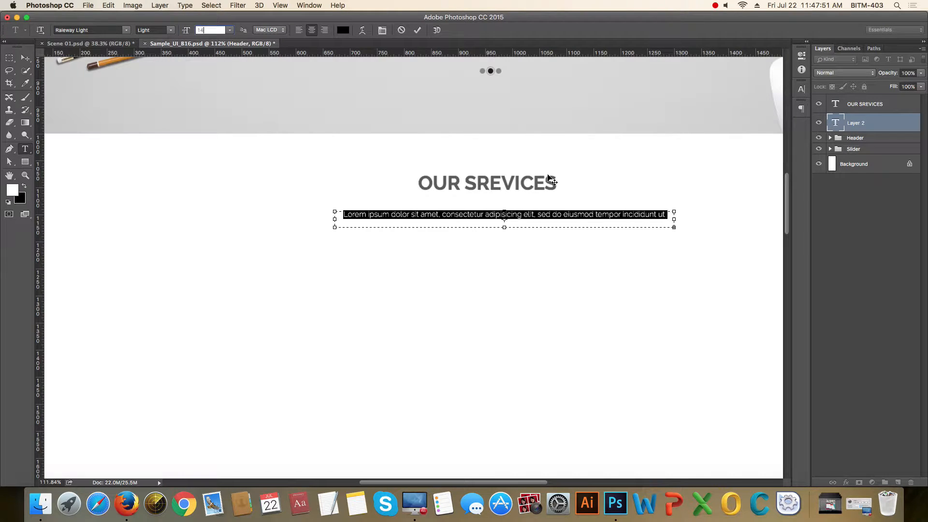
click(802, 89)
click(767, 108)
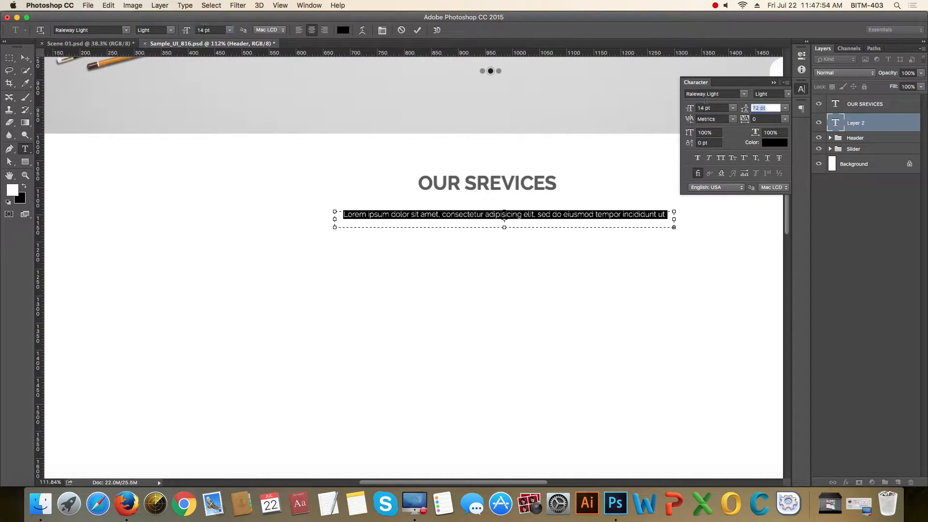
text(24)
key(Return)
click(774, 84)
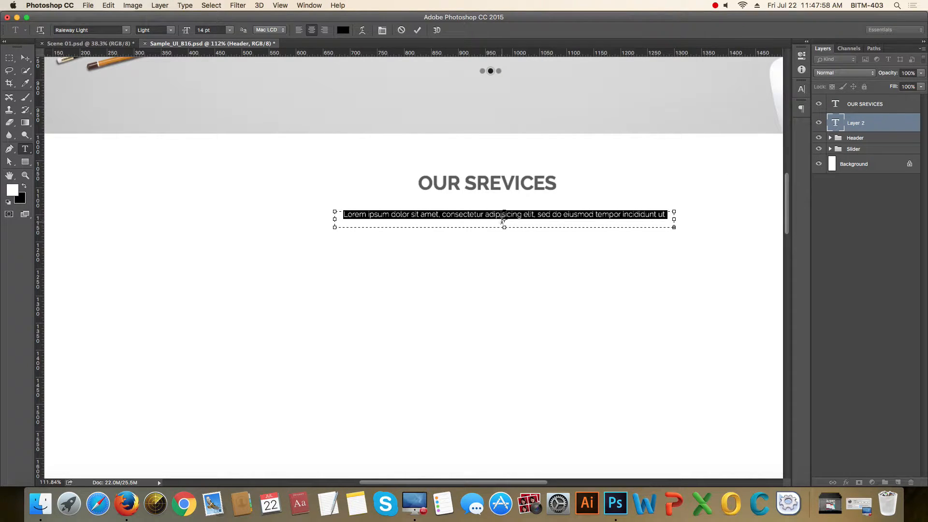
- Enlarge the paragraph box to fit two lines and break the first line after "tempor"
drag(505, 228, 504, 235)
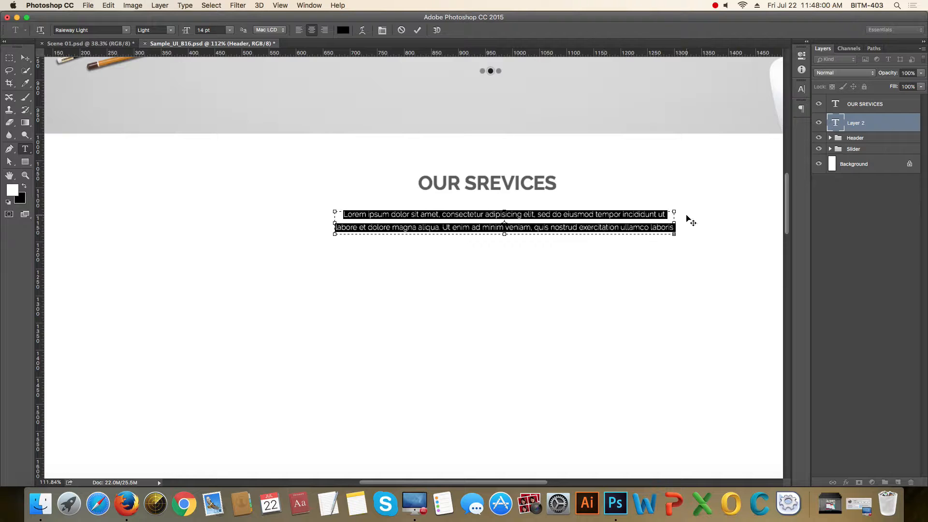
scroll(669, 228, up, 1)
scroll(658, 236, up, 3)
click(637, 235)
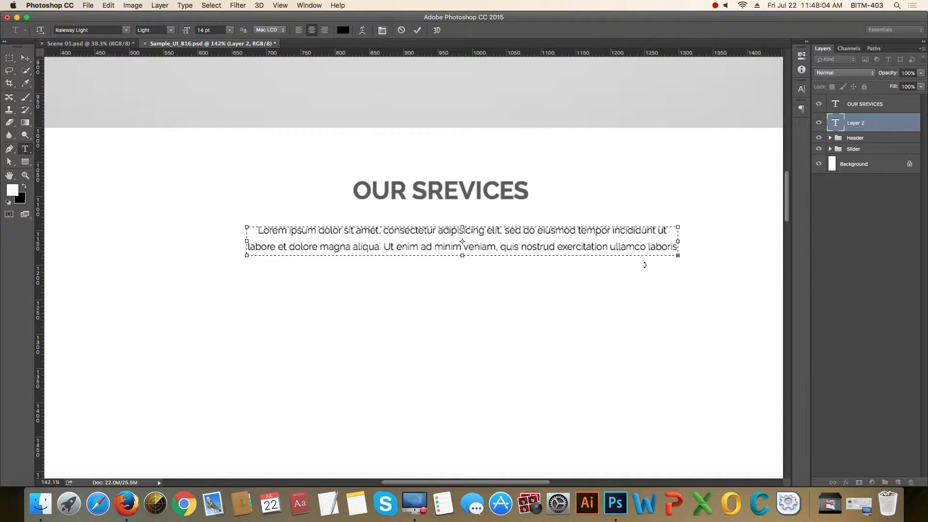
key(BackSpace)
key(Return)
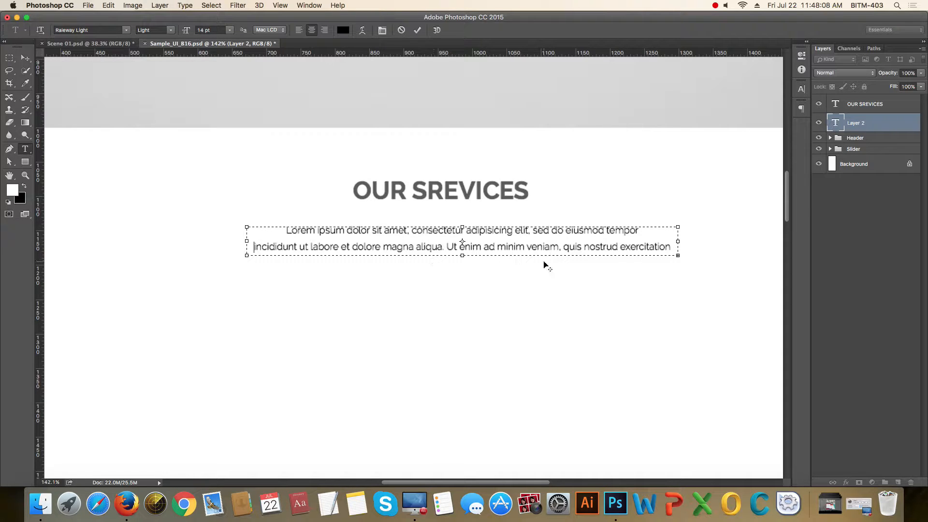
- End the paragraph with a period after "exercitation", tighten the box height and delete the overflowing text
click(667, 250)
drag(468, 257, 503, 256)
text(.)
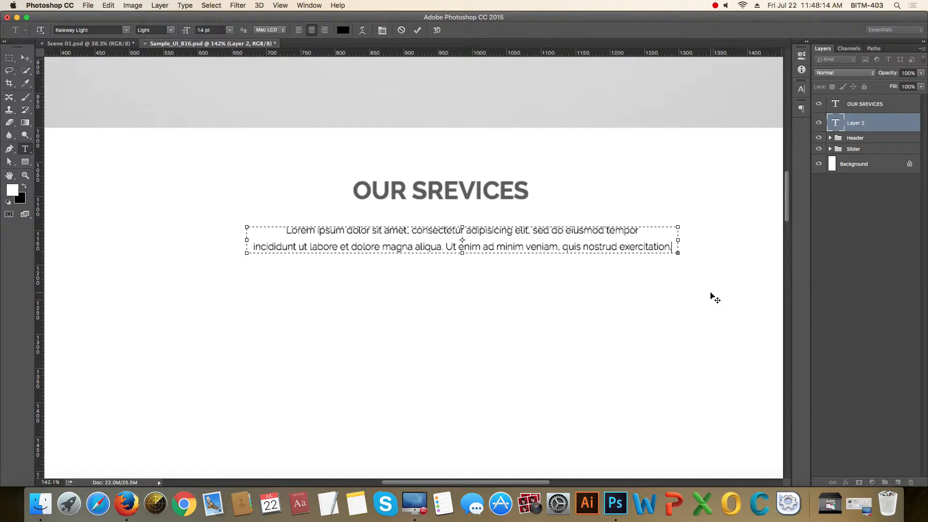
key(super+a)
key(Right)
key(shift+super+Down)
key(BackSpace)
click(25, 58)
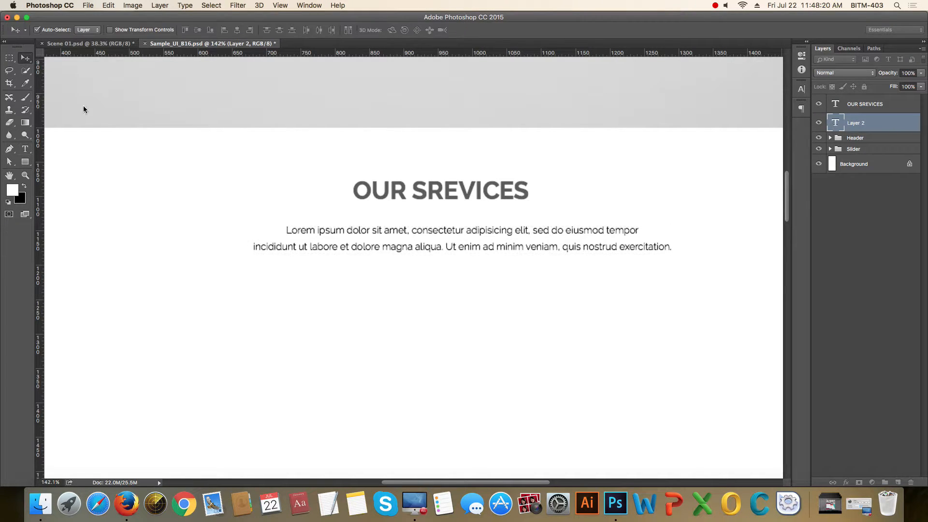
- Reduce the placeholder paragraph layer's opacity to 54%
key(5)
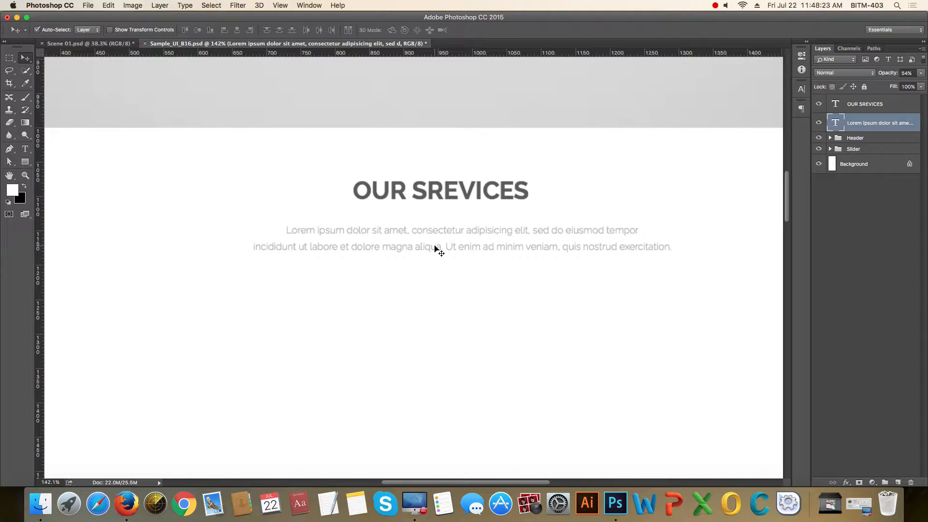
scroll(482, 245, up, 3)
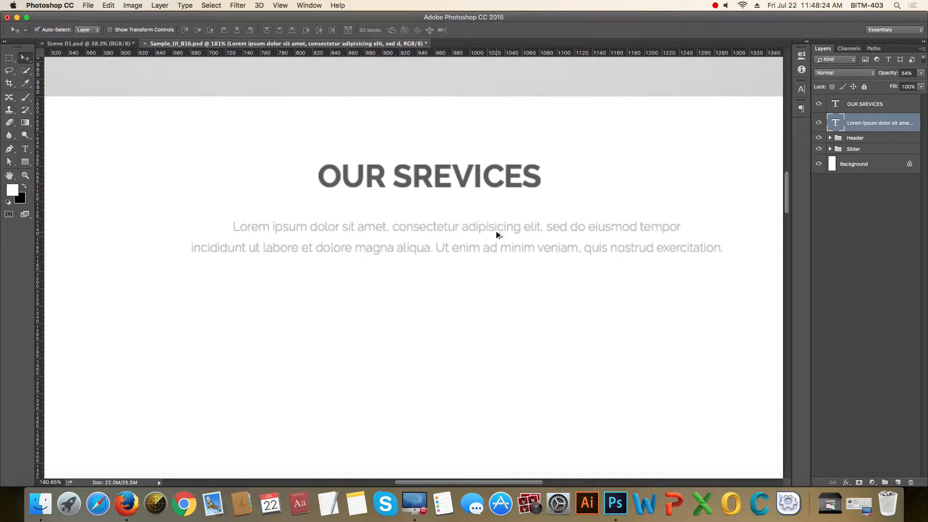
scroll(496, 235, down, 3)
- Select the heading and paragraph layers together and align their horizontal centres
click(487, 193)
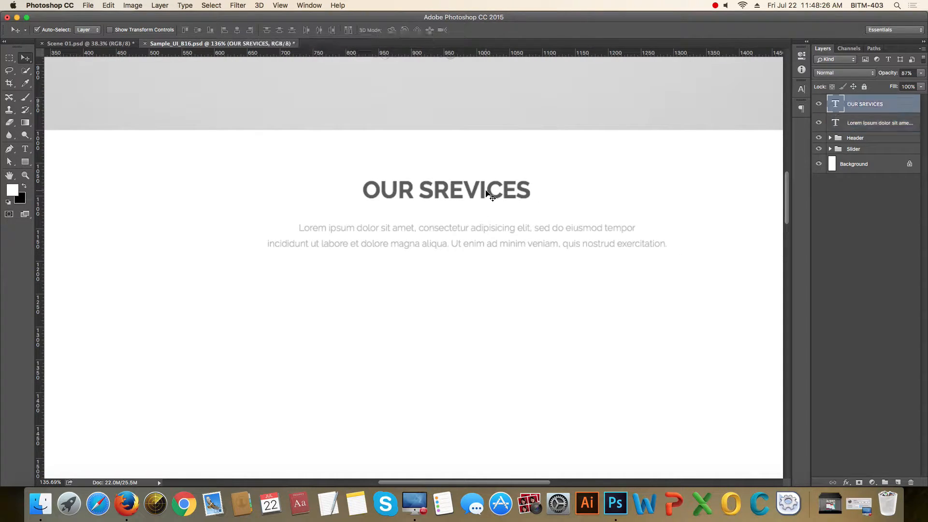
shift+click(493, 233)
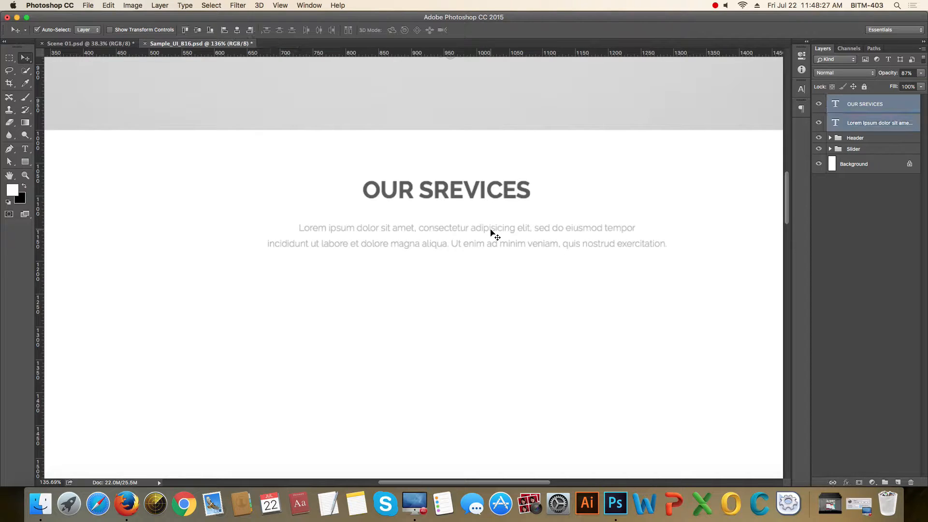
click(237, 30)
key(super)
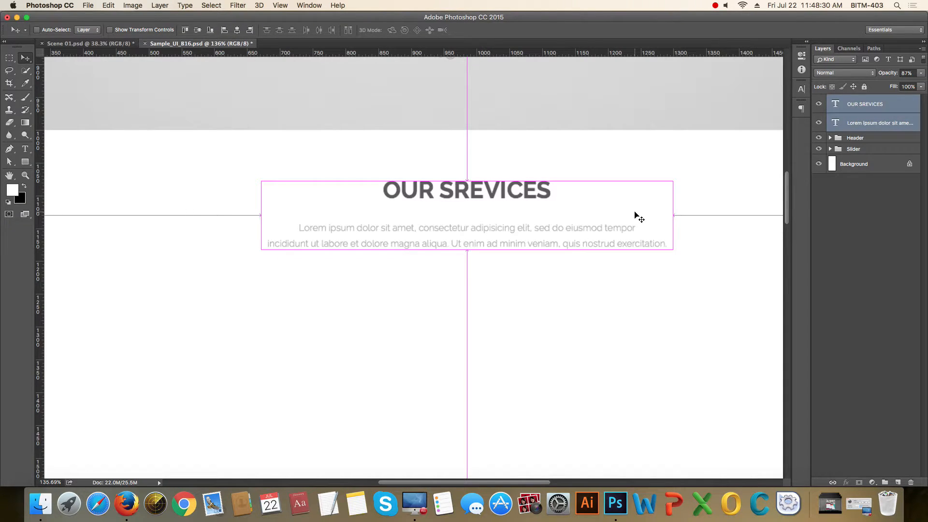
- Group the heading and paragraph layers and name the group Title
key(super+g)
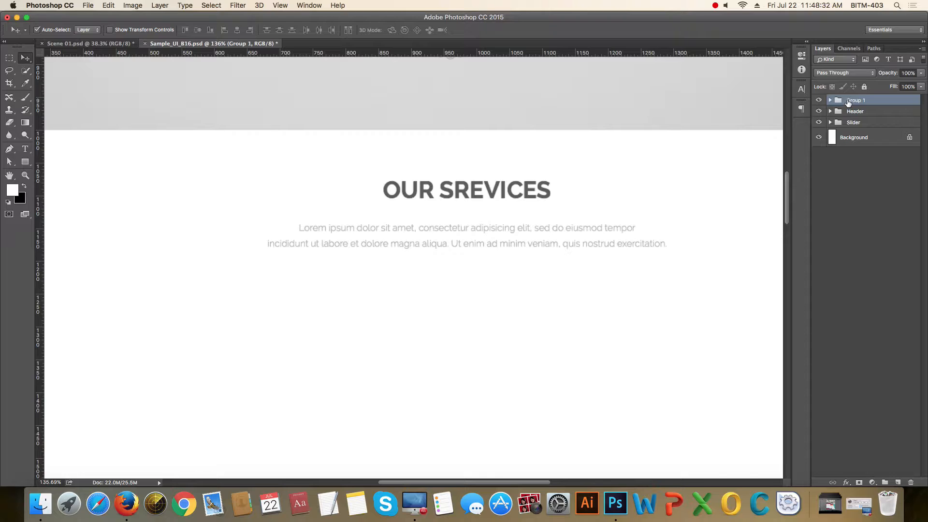
double_click(852, 101)
text(Title)
key(Return)
- Move the Title group below the Slider group in the layer stack, directly above the Background layer
drag(883, 107, 877, 130)
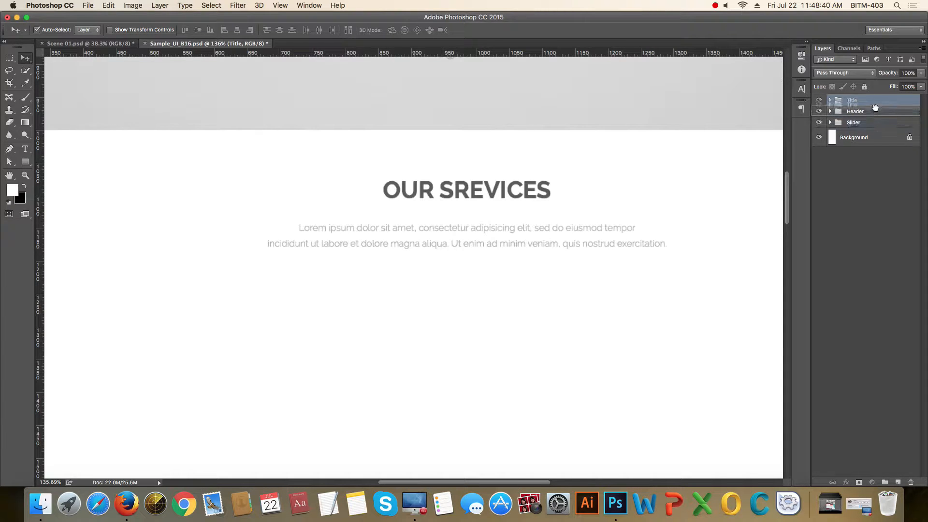
click(873, 197)
click(880, 104)
double_click(891, 103)
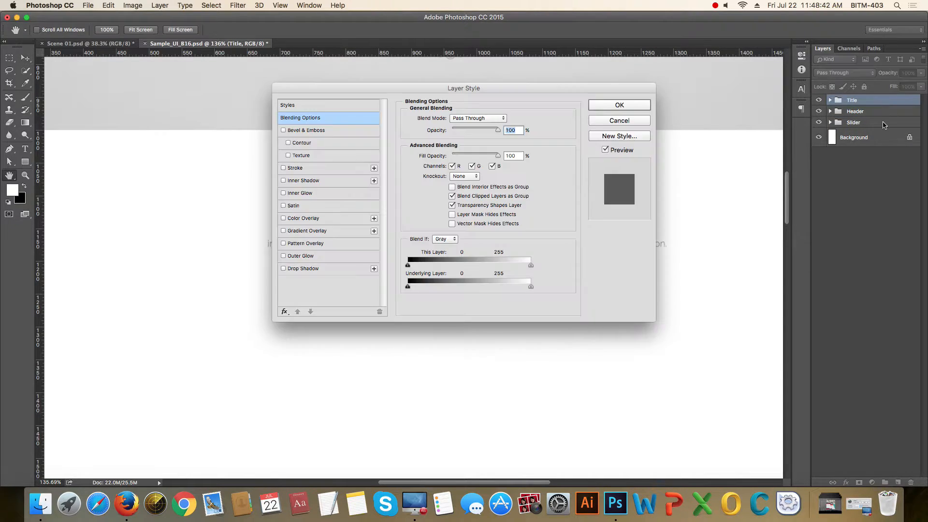
click(643, 121)
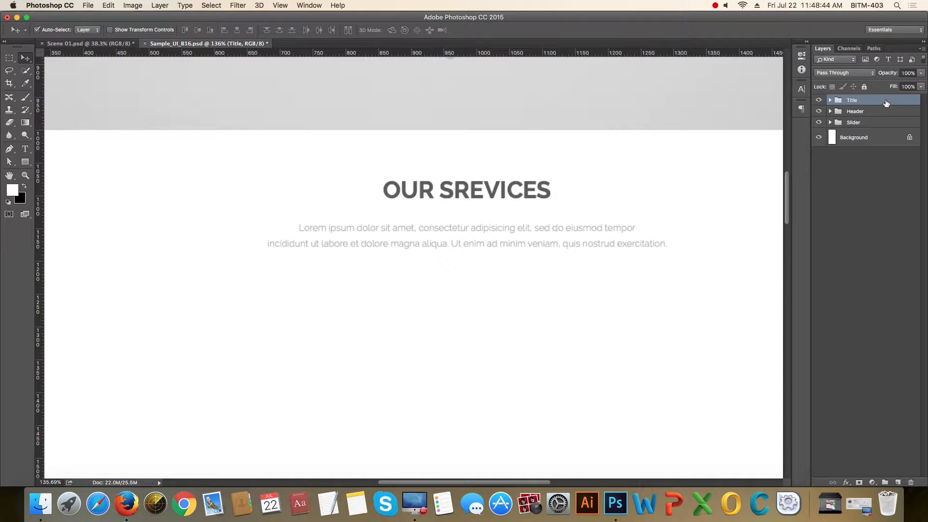
drag(886, 103, 881, 128)
- Nudge the intro paragraph slightly down within the Title group to widen its gap below the OUR SREVICES heading
scroll(563, 210, down, 5)
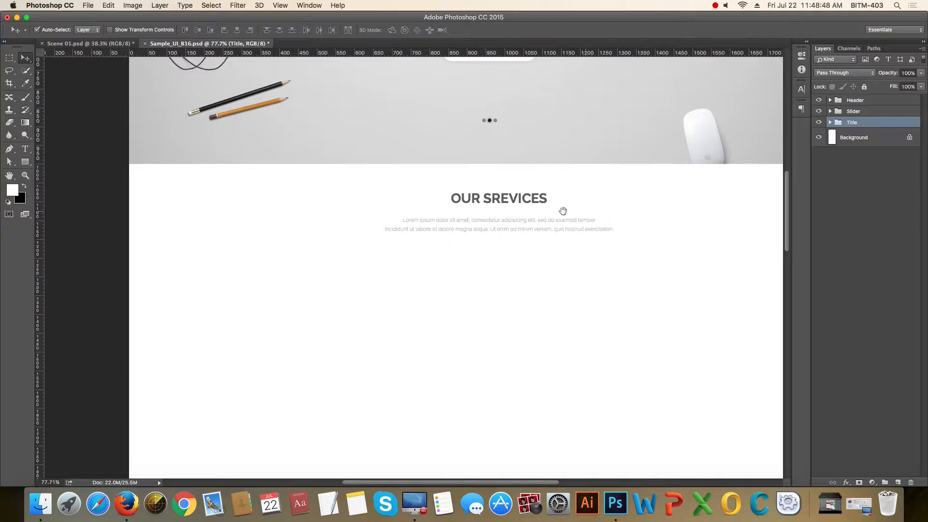
scroll(408, 253, up, 5)
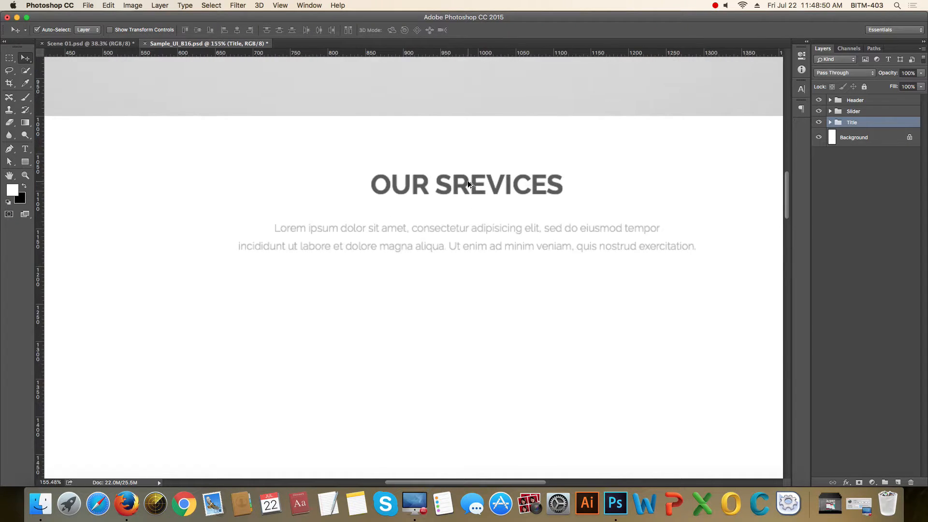
scroll(468, 183, up, 2)
click(490, 250)
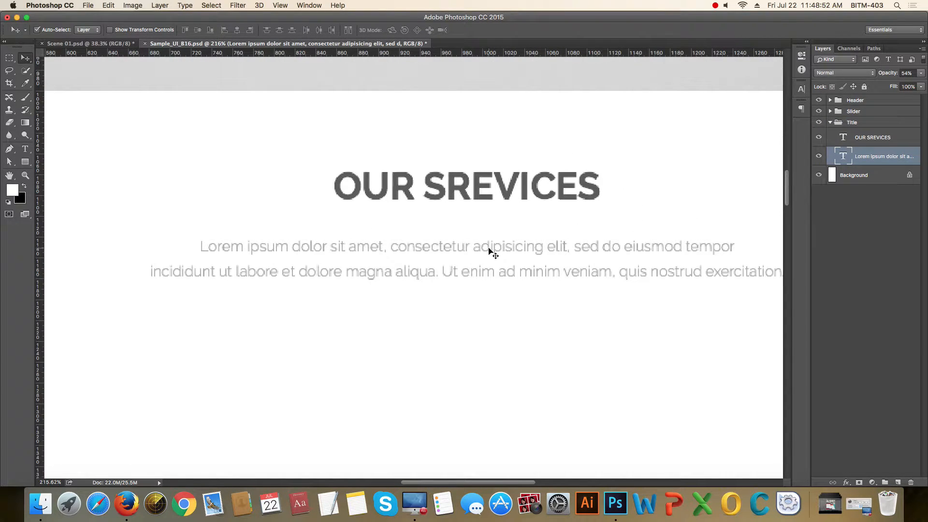
key(shift+Up)
key(shift+Up)
key(shift+Up)
key(shift+Up)
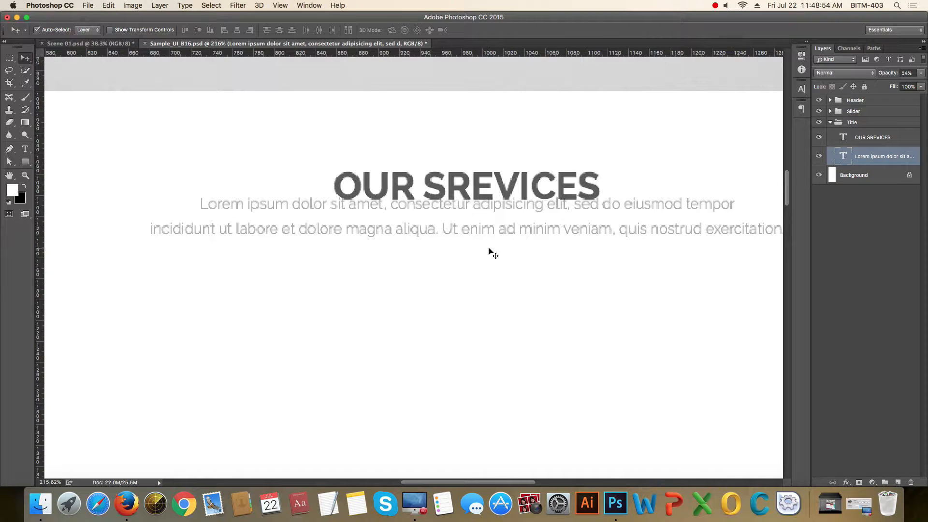
key(shift+Down)
key(shift+Down)
key(shift+Down)
key(shift+Down)
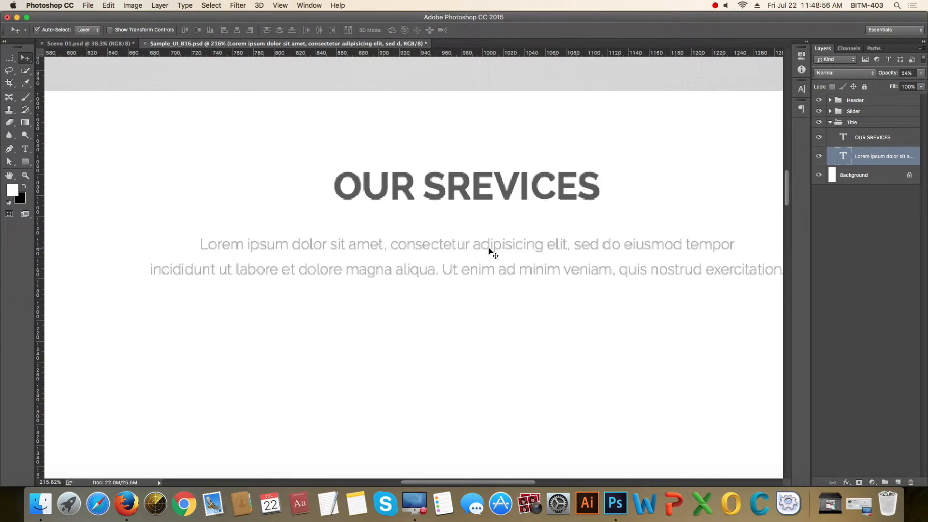
key(shift+Down)
key(super+1)
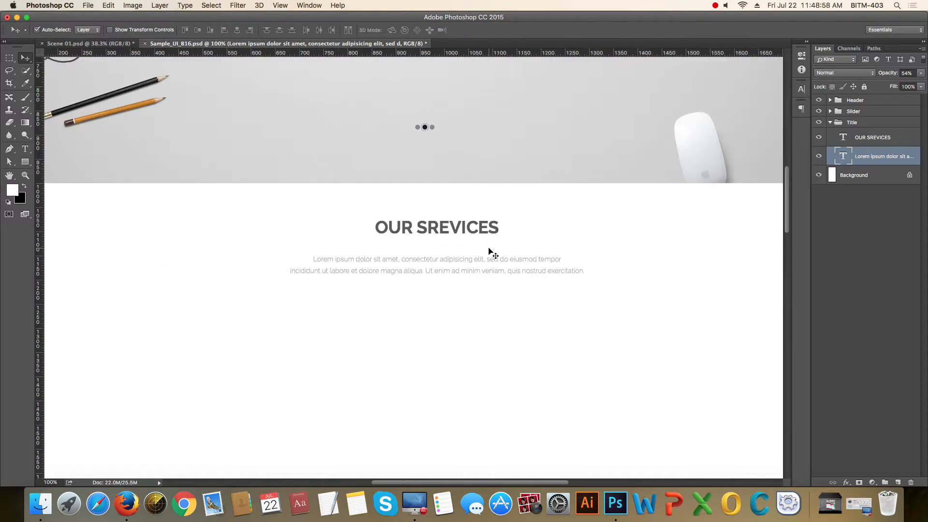
- Collapse the Title group, centre it horizontally against the full canvas, and clear the selection
click(874, 249)
click(830, 124)
click(853, 124)
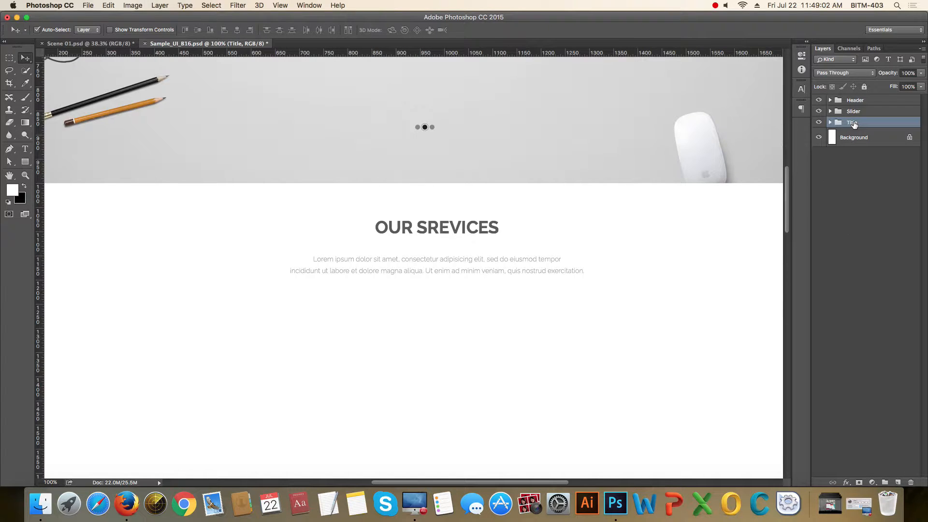
key(super+a)
key(super+0)
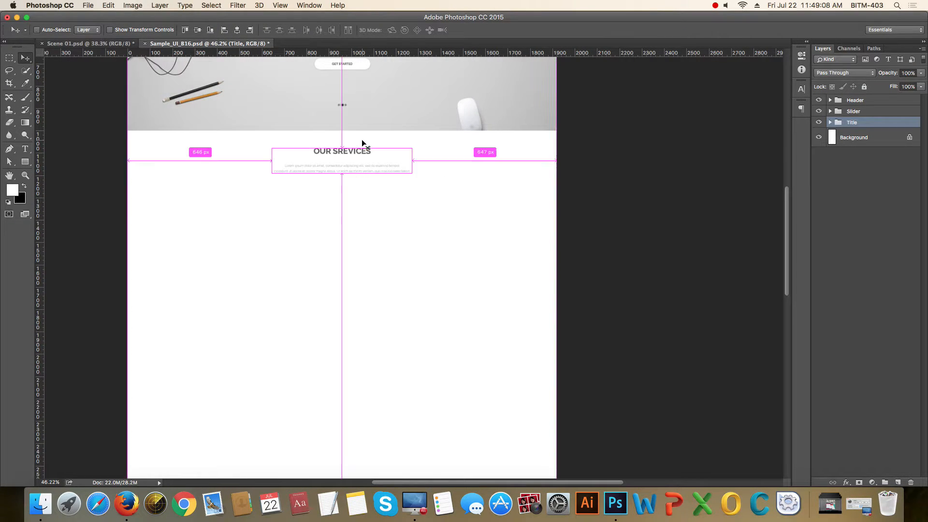
key(super+d)
- Move the Title group up until the heading sits just below the slider's bottom edge
scroll(326, 135, up, 10)
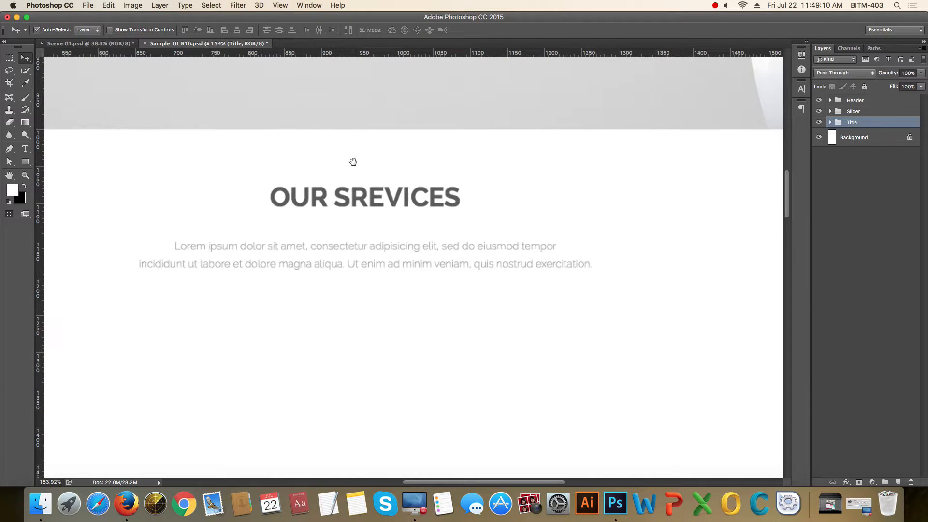
drag(353, 161, 461, 185)
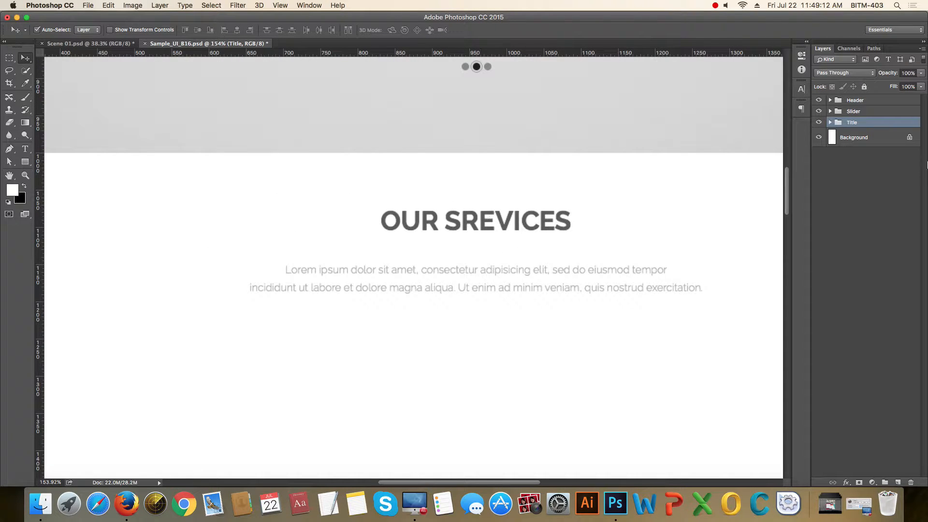
key(shift+Up)
key(shift+Up)
key(shift+Up)
key(shift+Up)
key(shift+Up)
key(shift+Up)
key(shift+Up)
key(shift+Up)
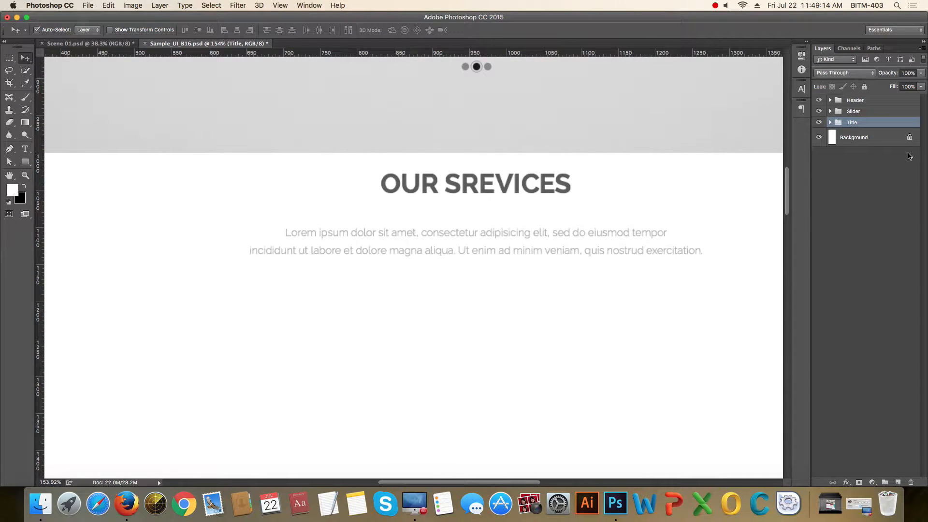
key(Down)
key(Down)
key(Down)
key(Down)
key(Down)
key(Down)
key(Down)
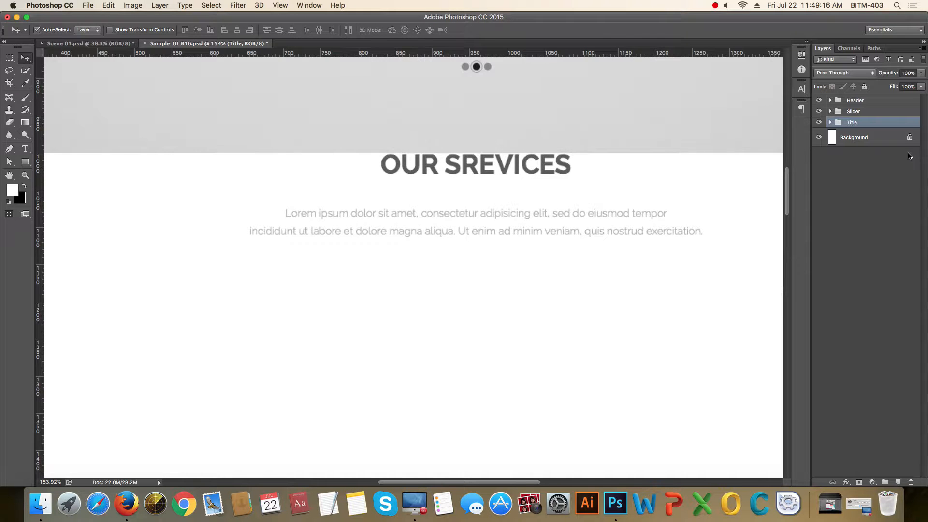
- Fine-tune the Title group upward so the tops of the heading letters touch the slider's bottom edge
scroll(735, 213, down, 8)
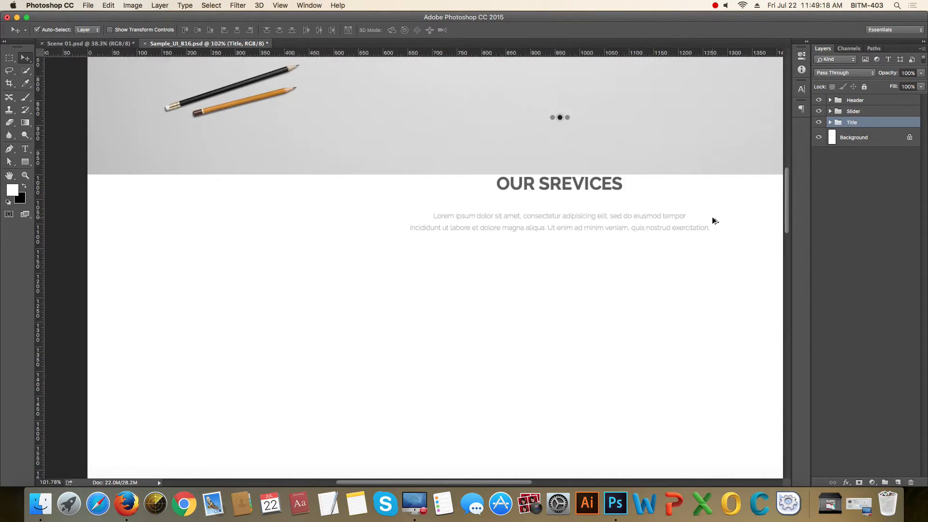
drag(715, 212, 575, 187)
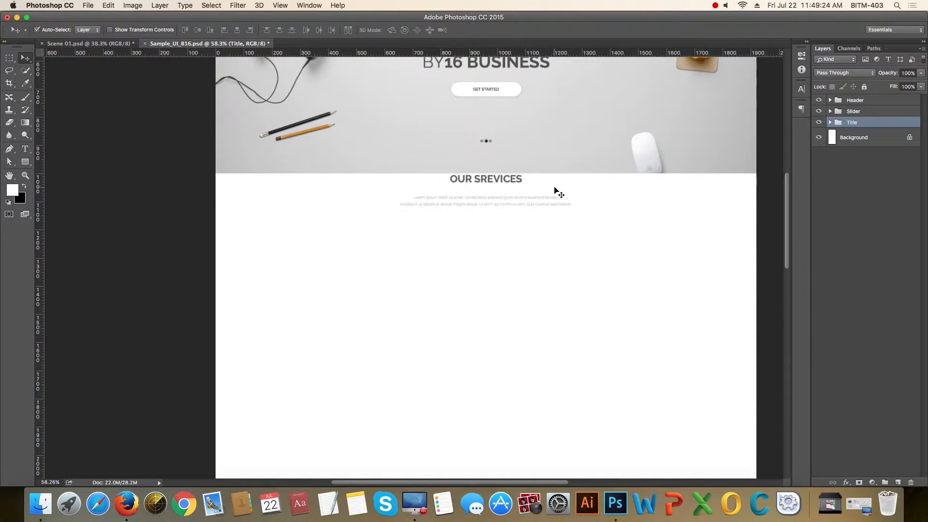
scroll(609, 217, down, 4)
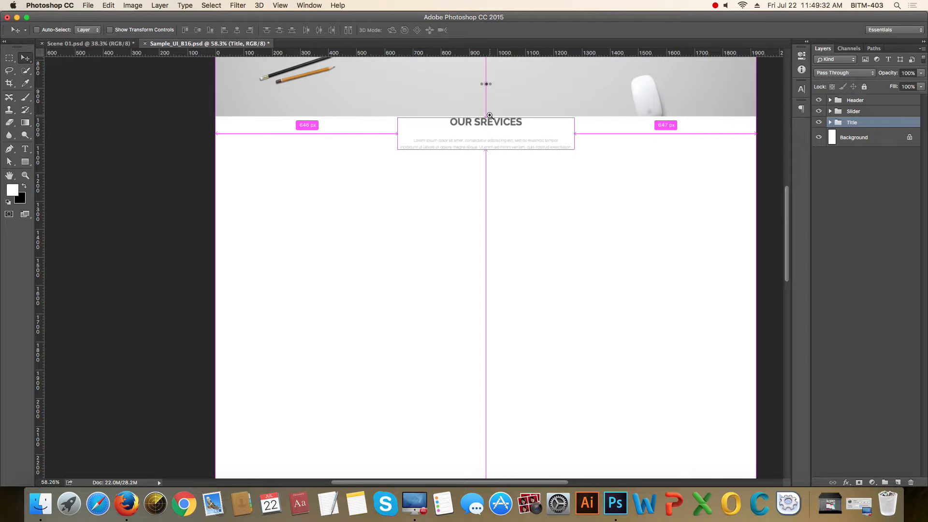
drag(484, 111, 556, 205)
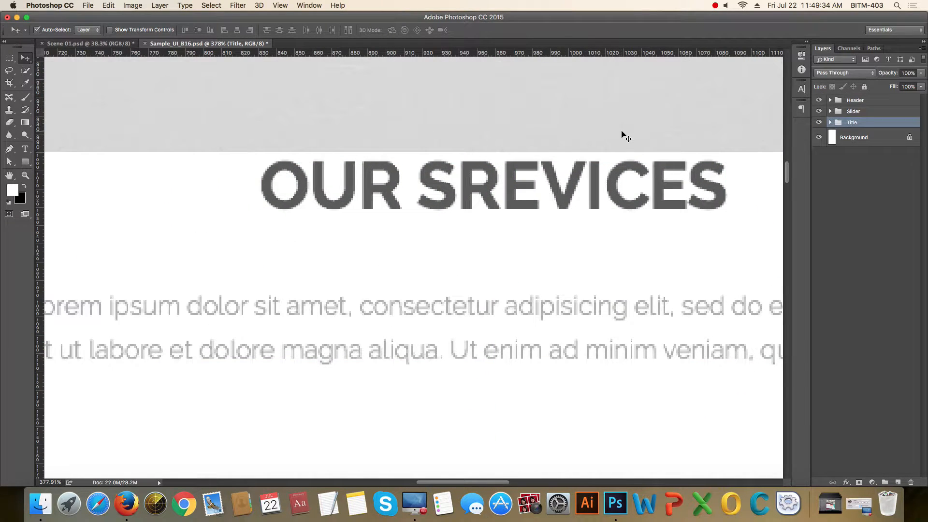
key(Up)
key(Up)
key(Up)
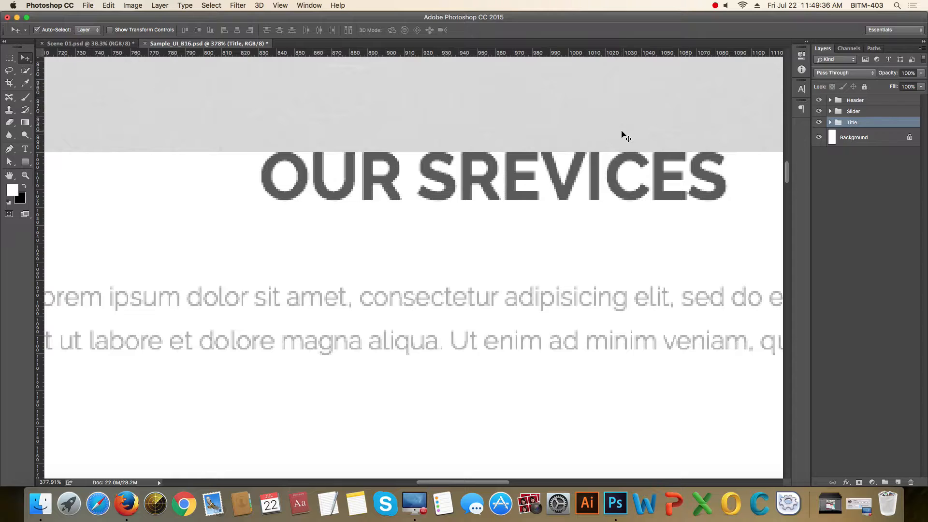
- Move the Title group down 150 px from the slider's bottom edge
key(shift+Down)
key(shift+Down)
key(shift+Down)
key(shift+Down)
key(shift+Down)
key(shift+Down)
key(shift+Down)
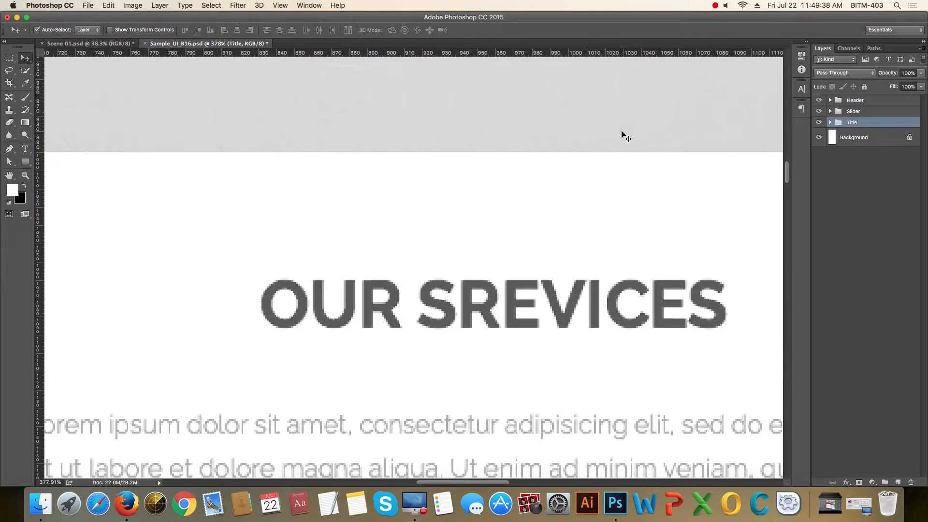
key(shift+Down)
key(shift+Down)
key(shift+Down)
key(shift+Down)
key(shift+Down)
key(shift+Down)
key(shift+Down)
key(shift+Down)
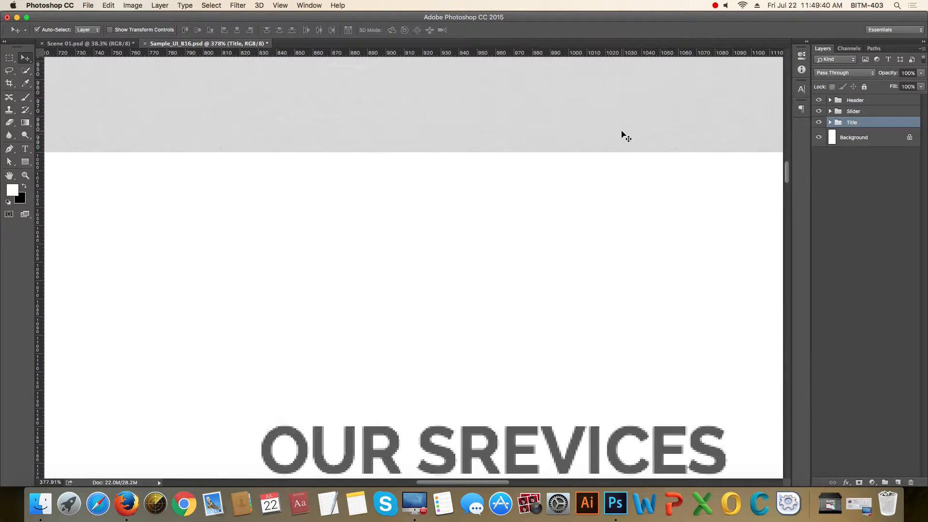
key(super+1)
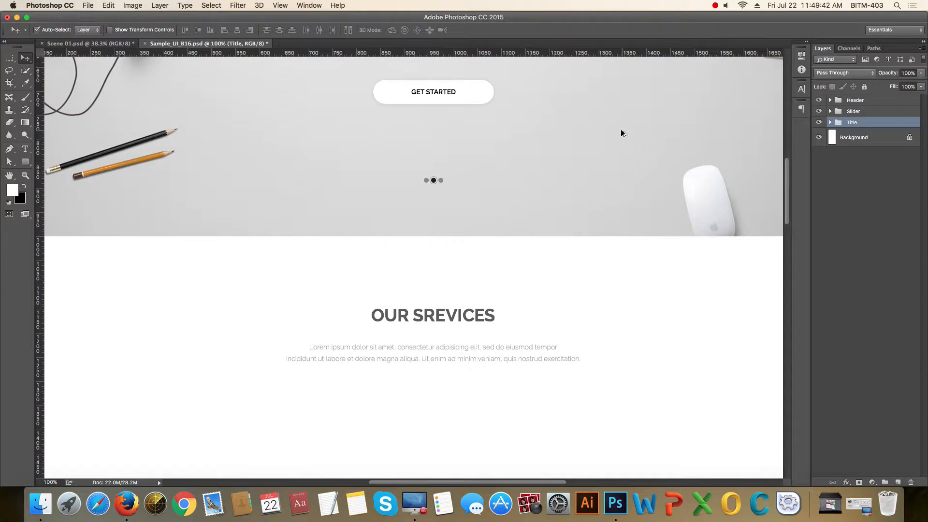
- Review the services title's spacing beneath the slider and the empty page area below it
scroll(595, 201, down, 2)
scroll(596, 200, down, 2)
drag(619, 249, 616, 190)
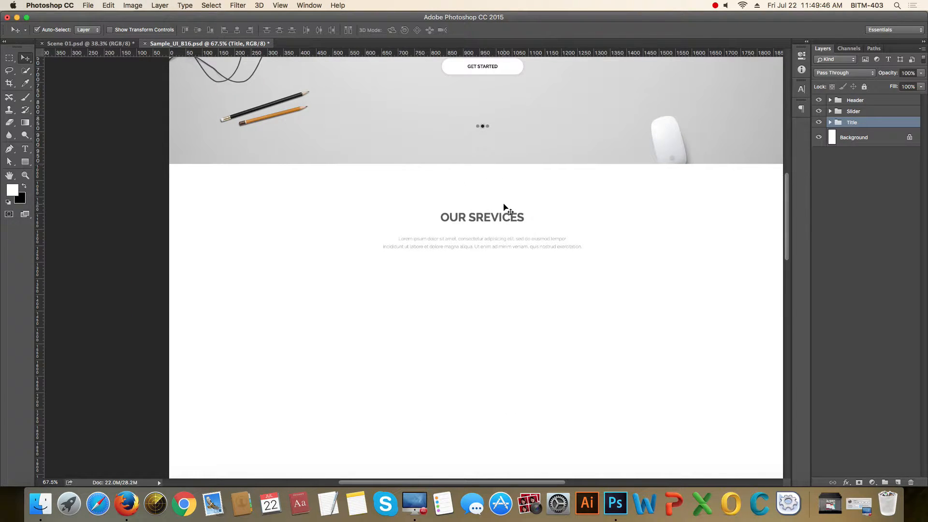
scroll(498, 242, down, 2)
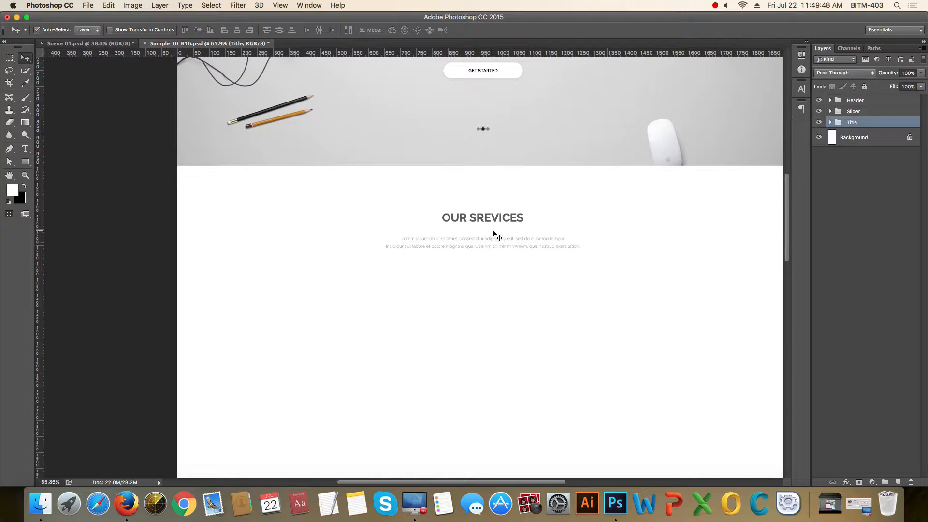
scroll(498, 255, down, 1)
drag(532, 271, 551, 217)
scroll(551, 218, down, 1)
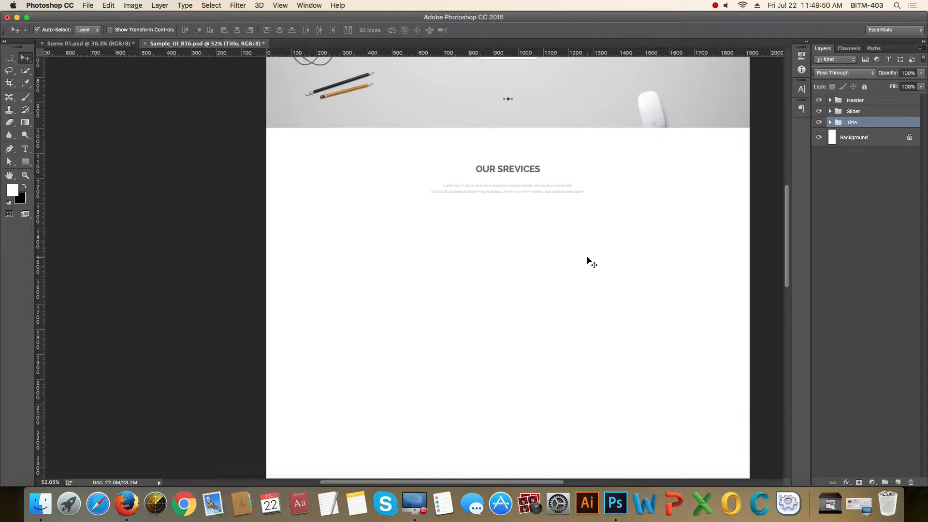
drag(584, 273, 579, 202)
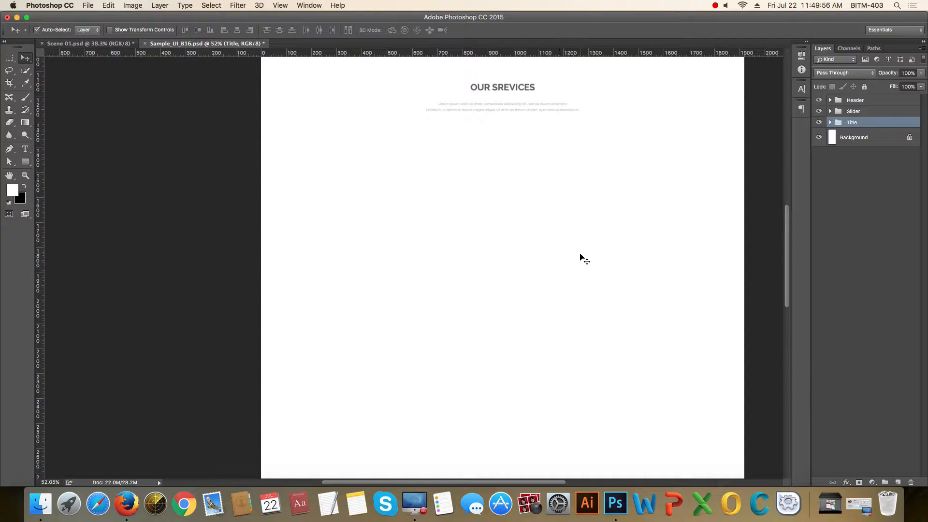
scroll(614, 226, down, 1)
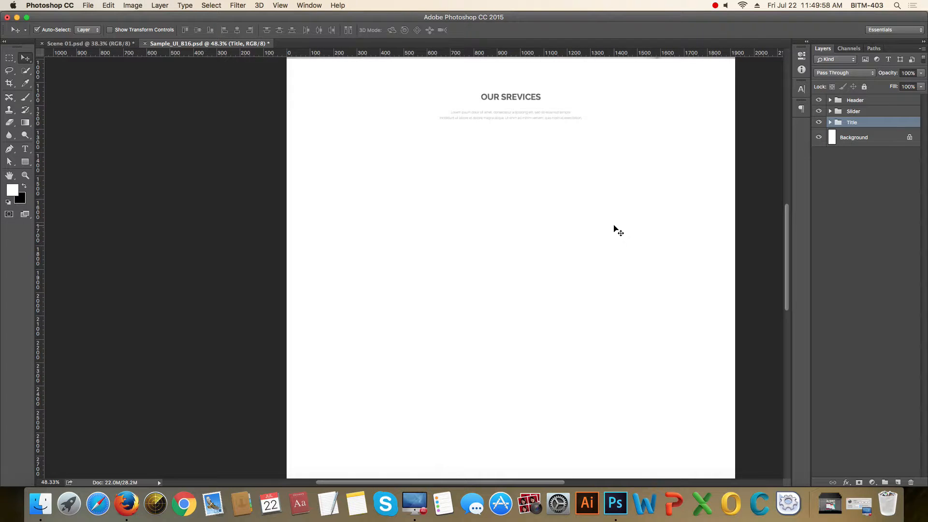
- Show the column guides across the services section
key(super+semicolon)
scroll(518, 116, up, 7)
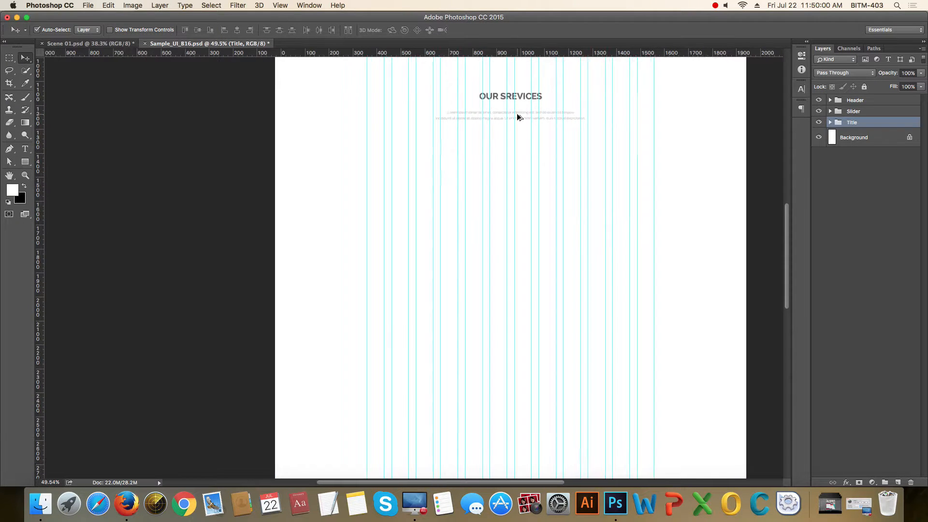
scroll(612, 186, down, 3)
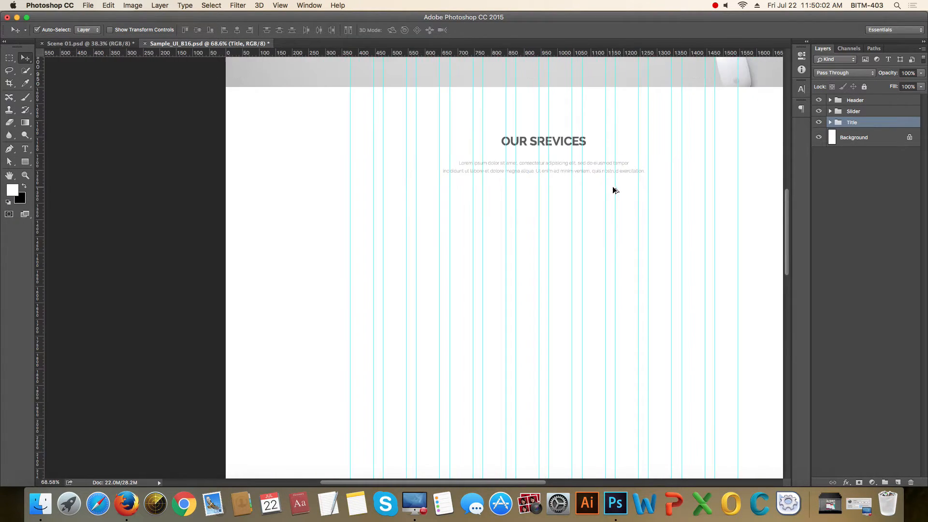
drag(648, 197, 612, 168)
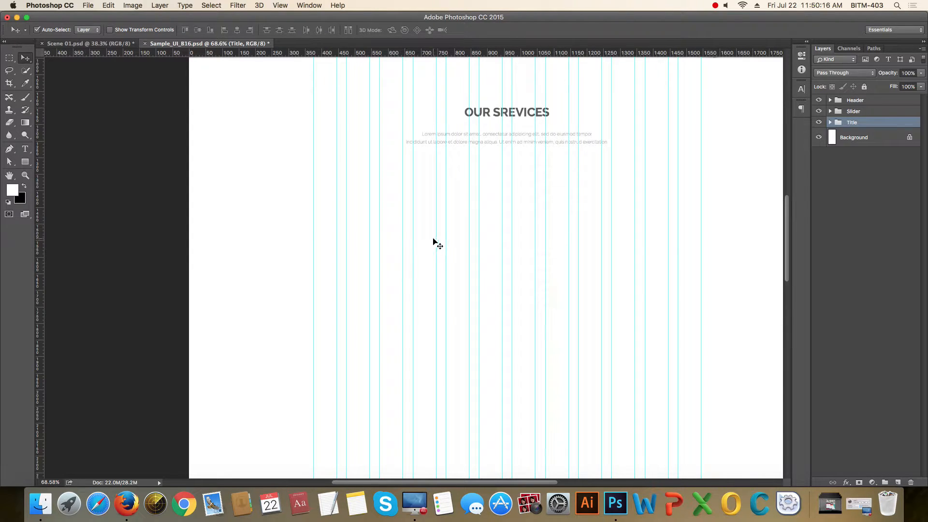
- Add a text layer containing the copied shopping bag icon character below the services title, toward the page's left side
click(25, 149)
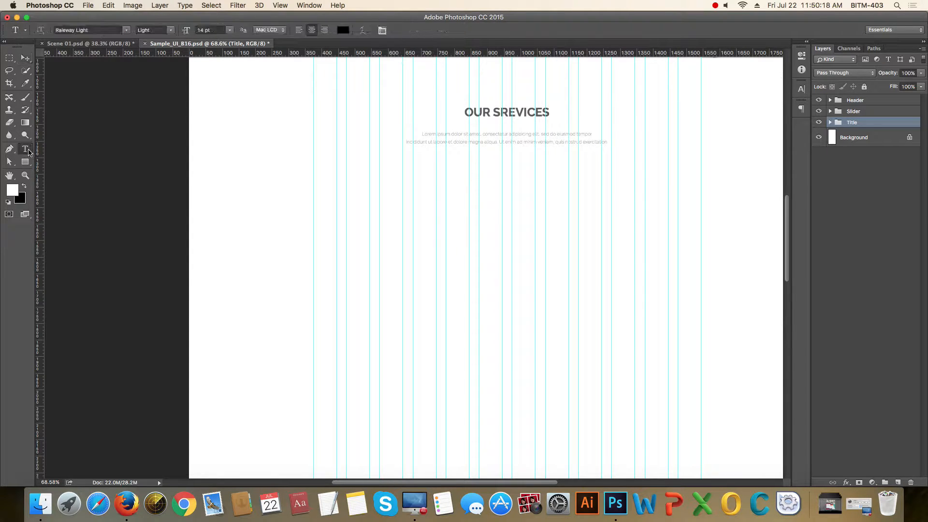
click(364, 190)
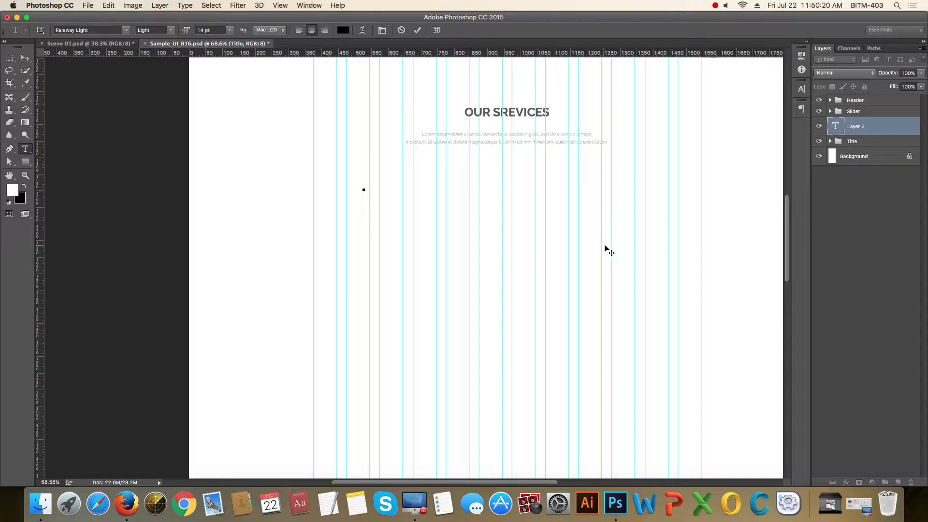
- Switch to Firefox and look through the Font Awesome cheatsheet's icon list for service icons
key(super+Tab)
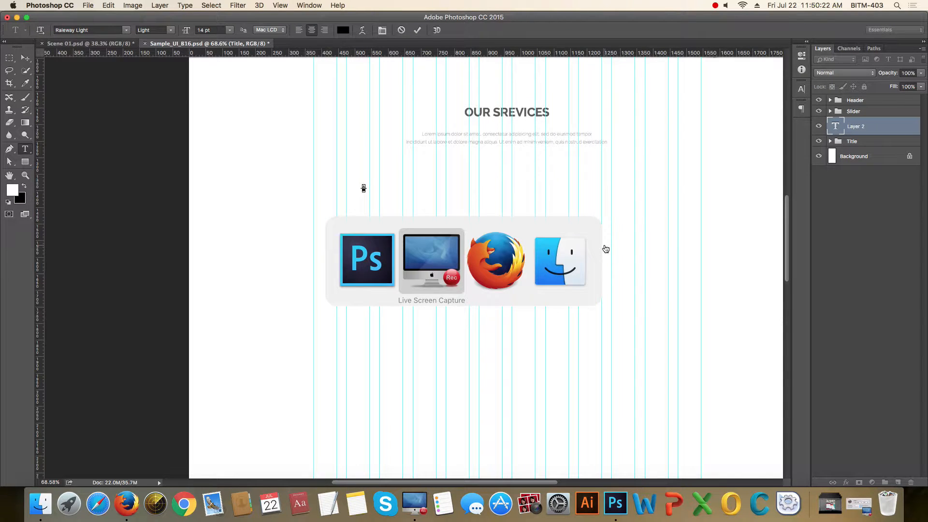
key(super+Tab)
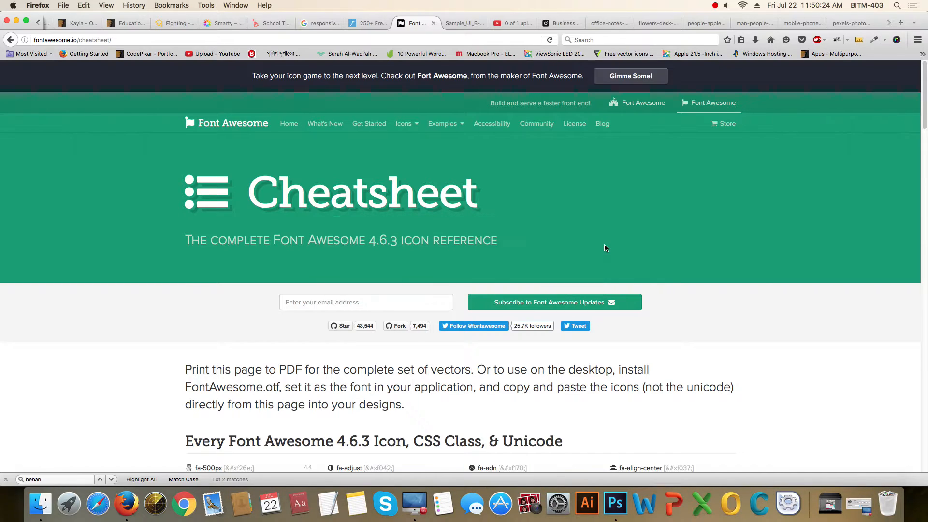
scroll(563, 249, down, 1)
key(super+f)
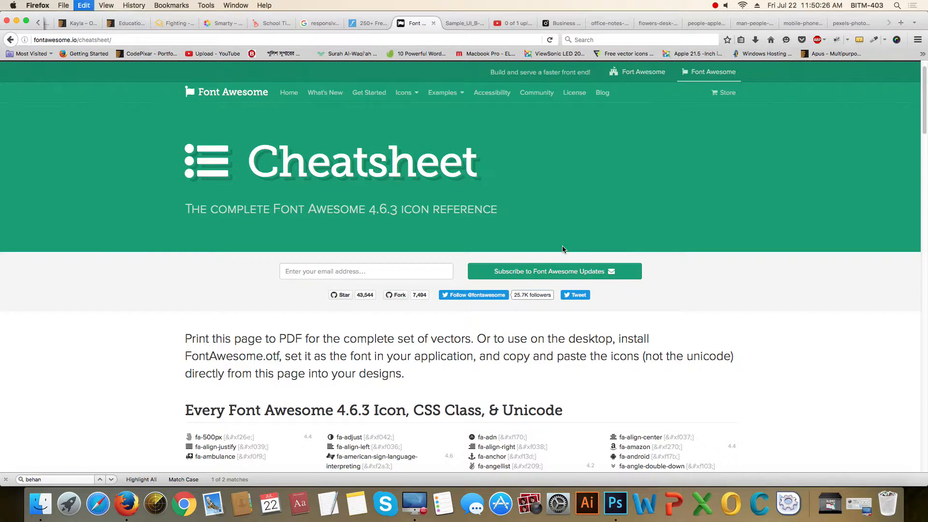
scroll(523, 291, down, 5)
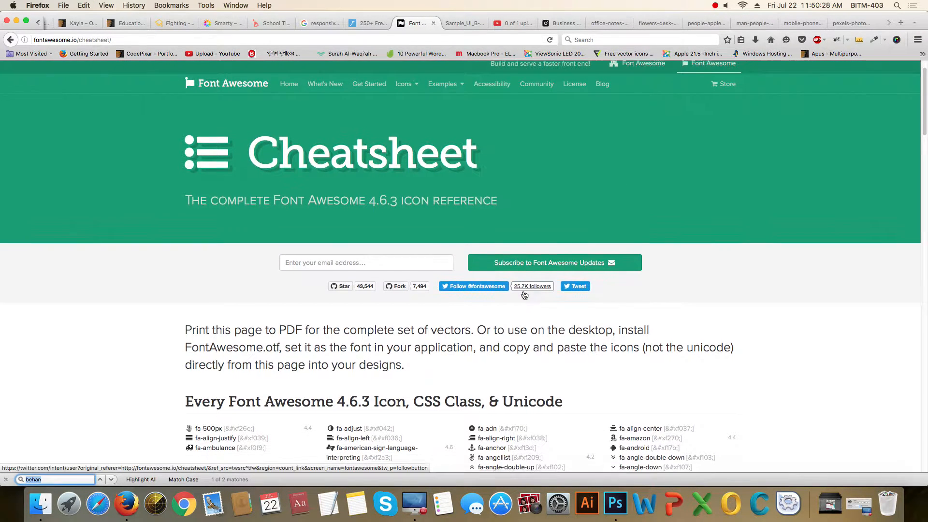
scroll(523, 293, down, 20)
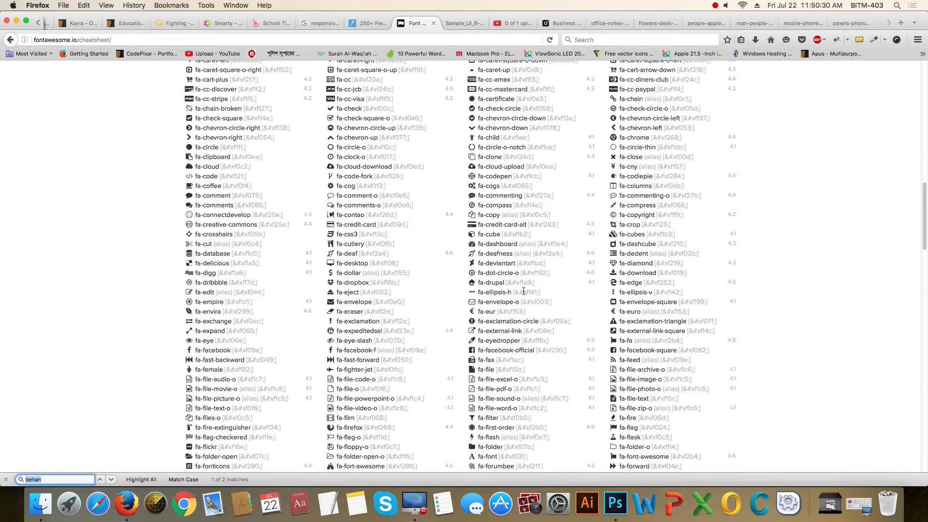
scroll(523, 292, down, 2)
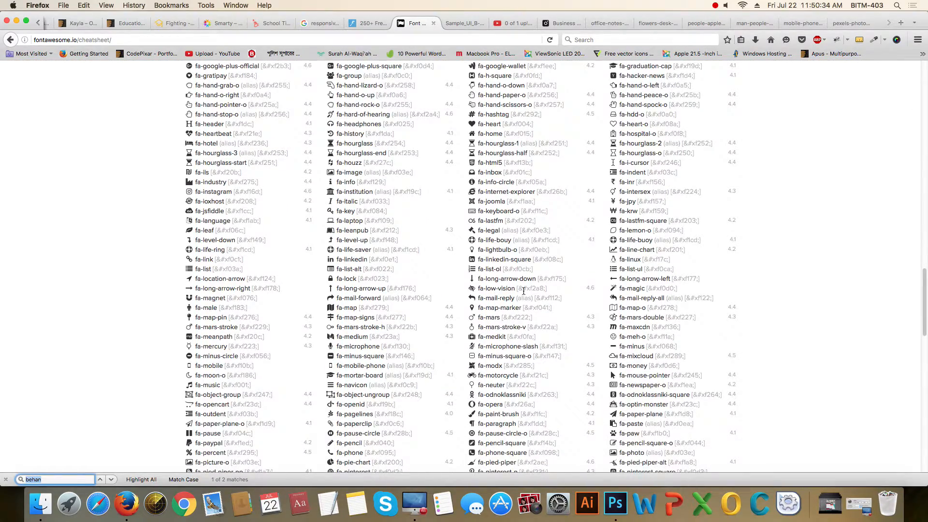
scroll(524, 292, down, 5)
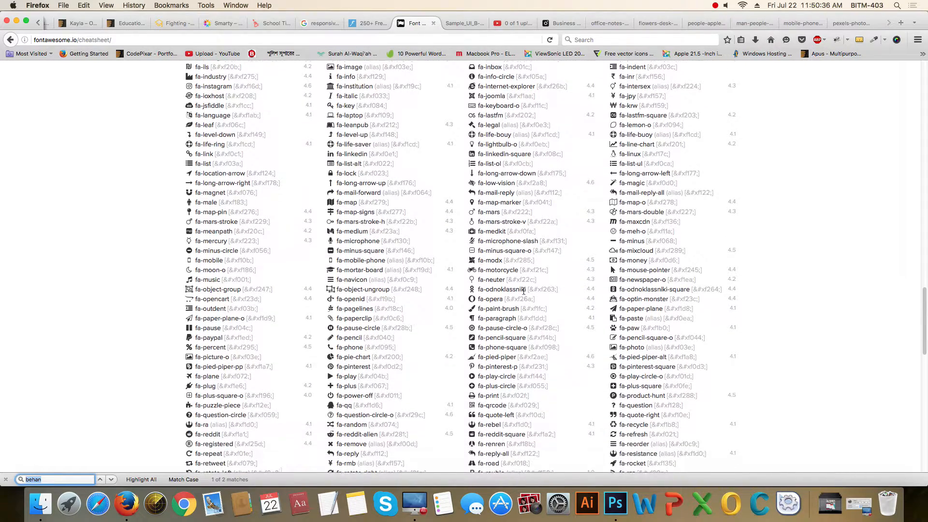
scroll(523, 293, down, 3)
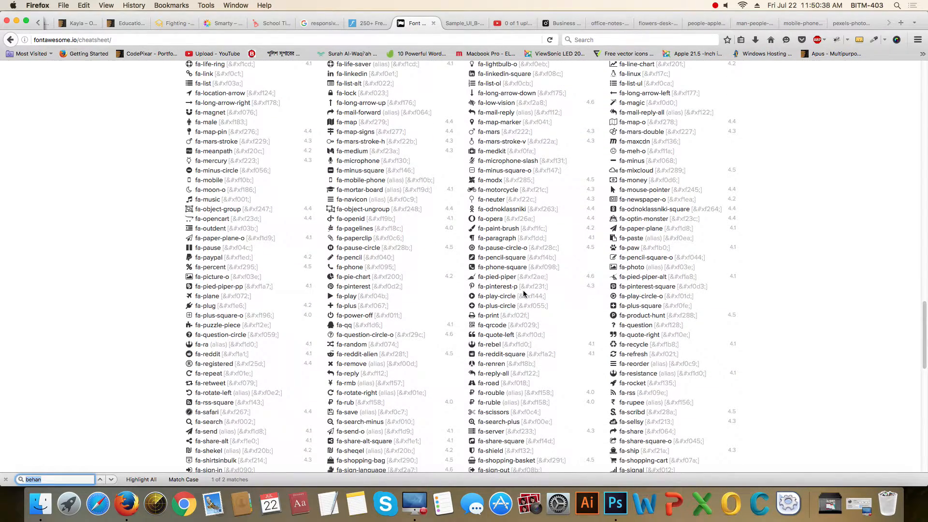
scroll(523, 292, down, 1)
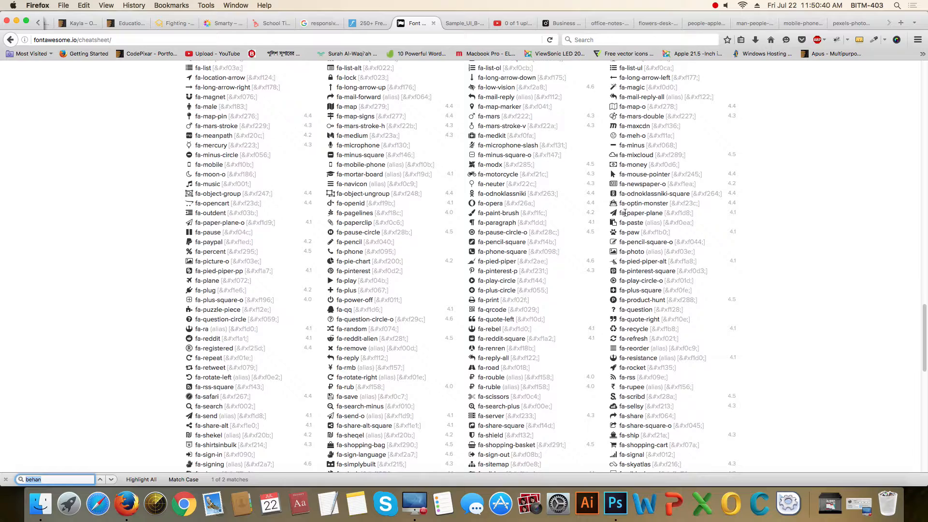
scroll(713, 238, down, 7)
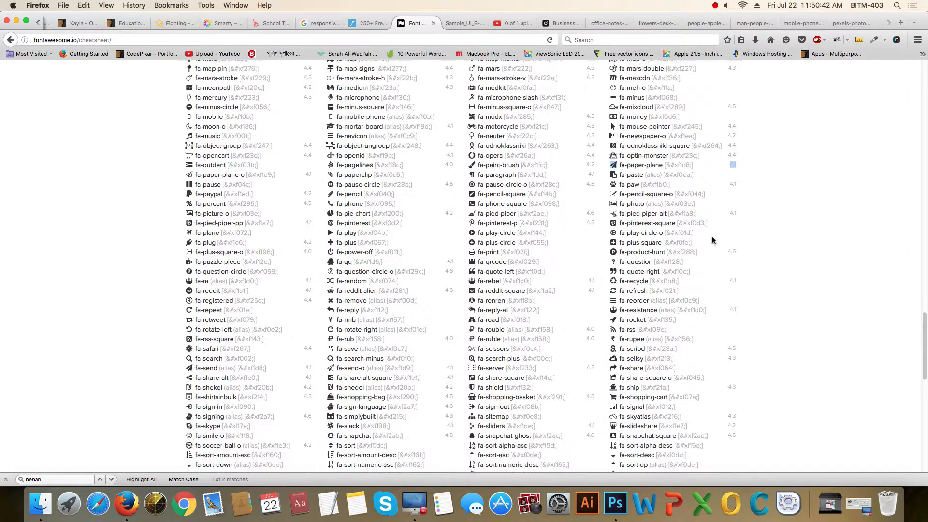
scroll(713, 240, down, 2)
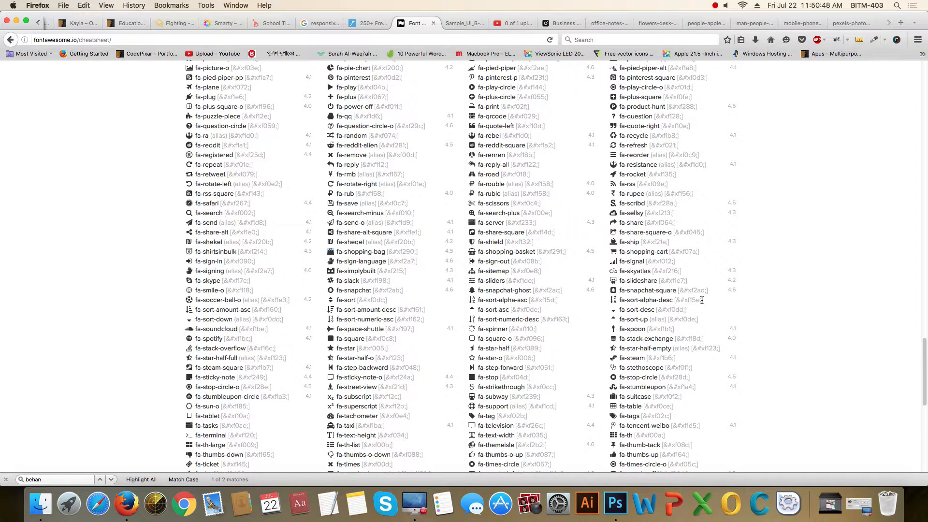
- Switch back to Photoshop and set the icon text to FontAwesome Regular at 36 pt
key(super+Tab)
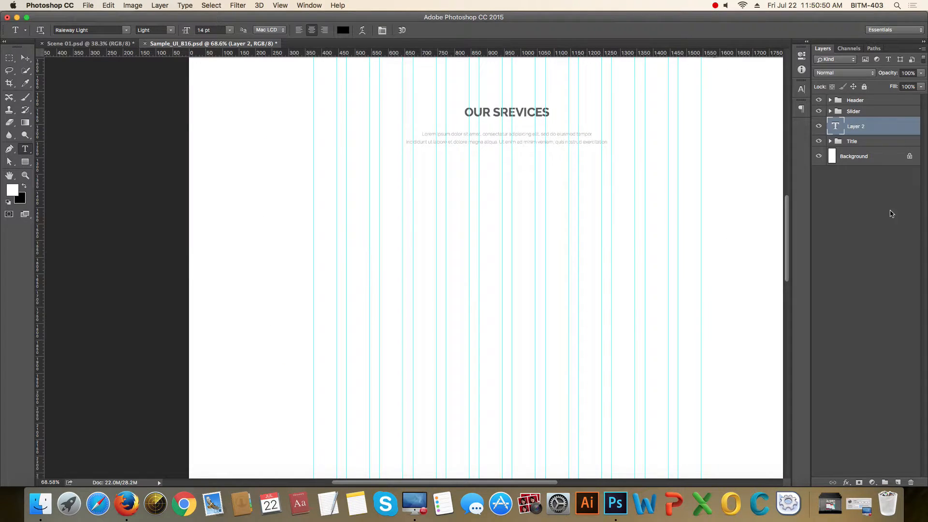
double_click(839, 127)
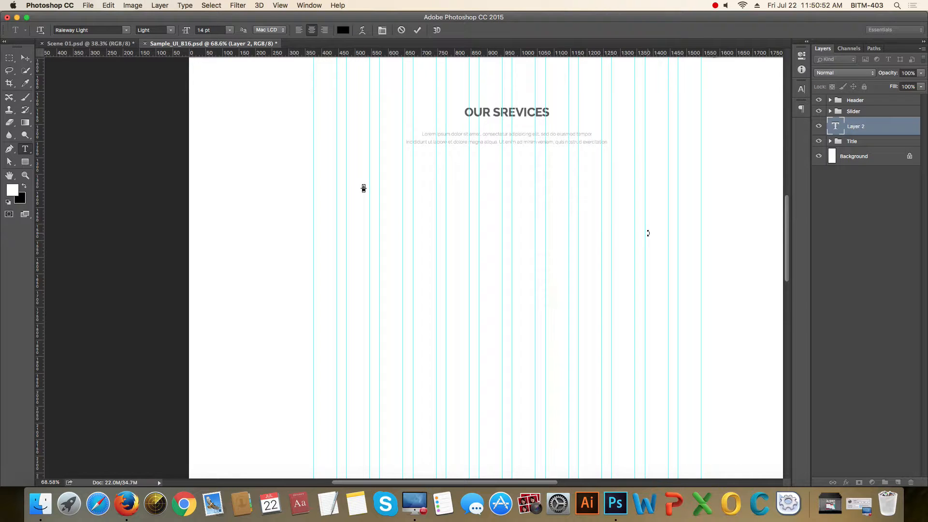
click(112, 30)
text(fo)
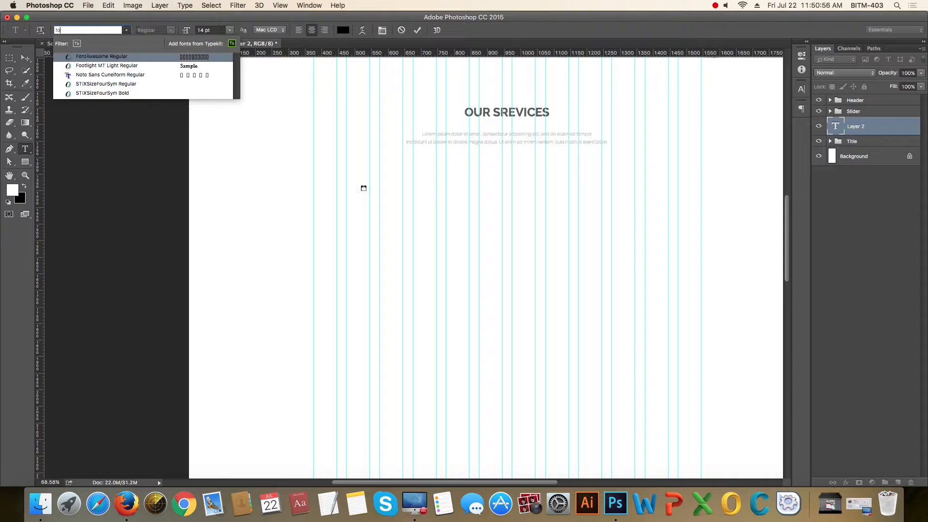
key(Return)
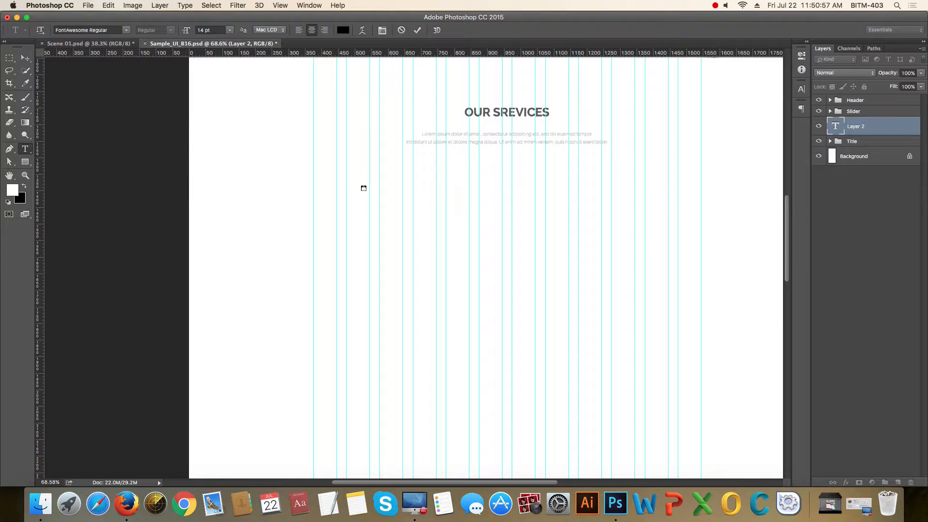
click(205, 30)
text(36)
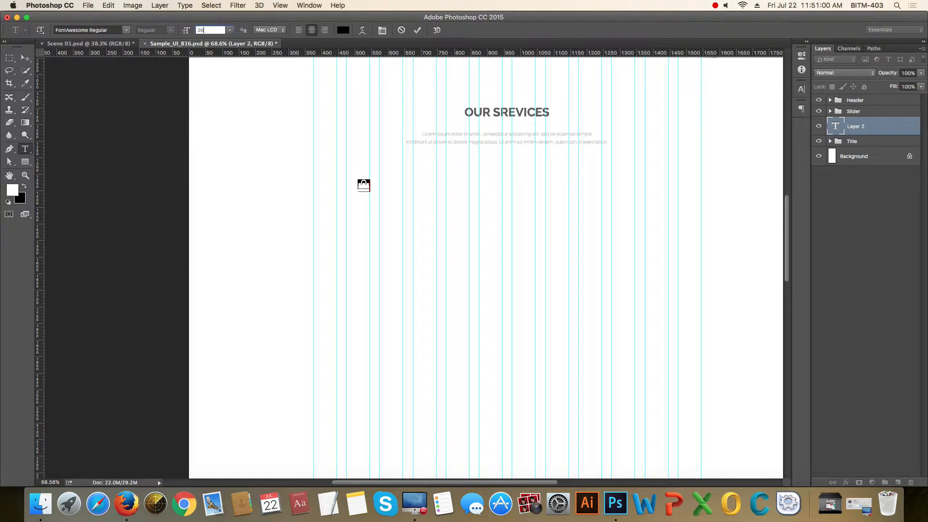
key(Return)
key(super+Return)
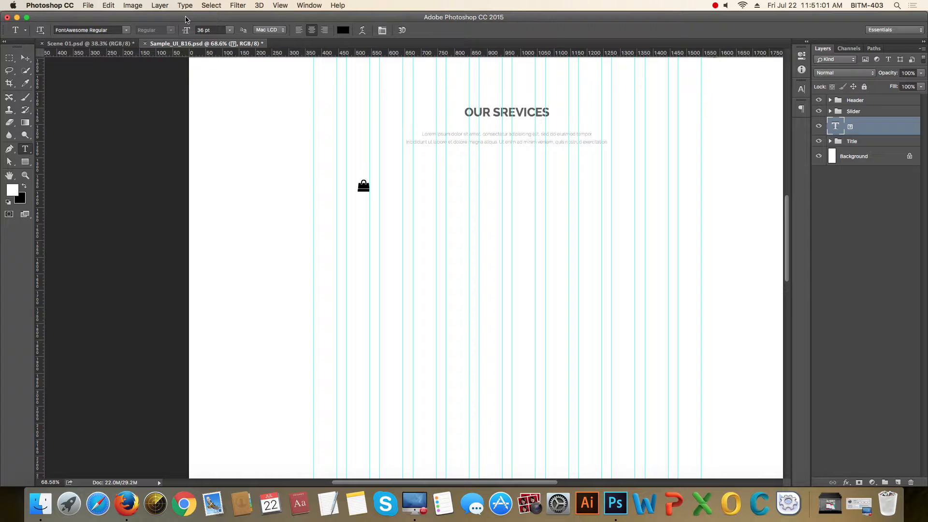
- Create a 60 × 60 px rectangle shape beside the shopping bag icon
click(28, 63)
scroll(375, 195, up, 5)
drag(379, 198, 412, 214)
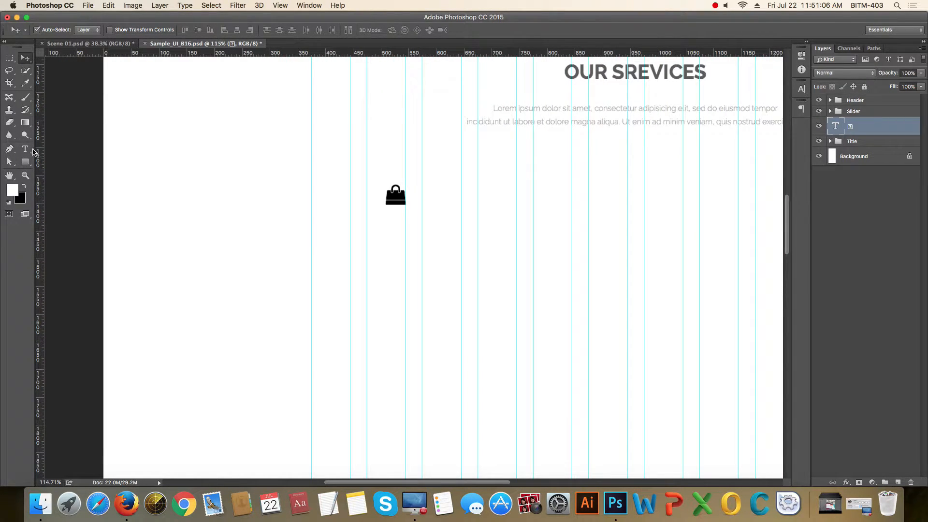
click(26, 162)
click(438, 222)
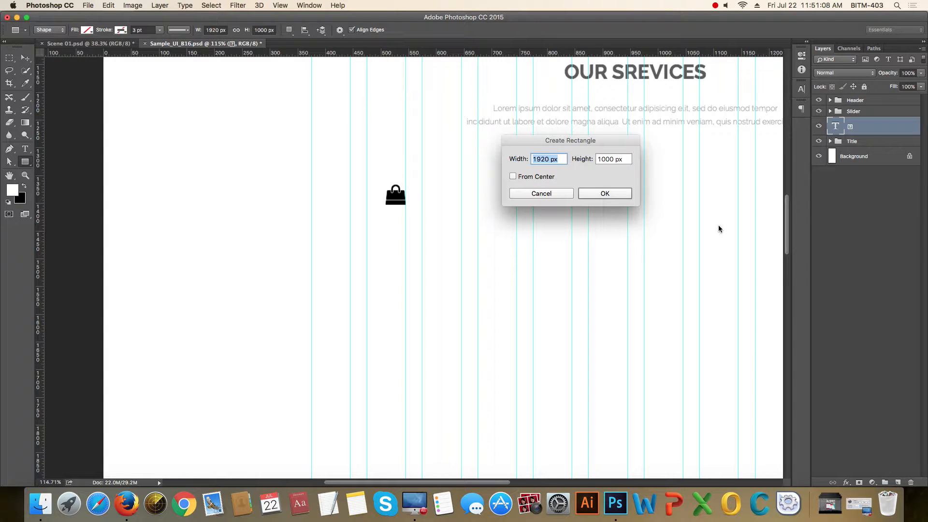
drag(593, 143, 601, 138)
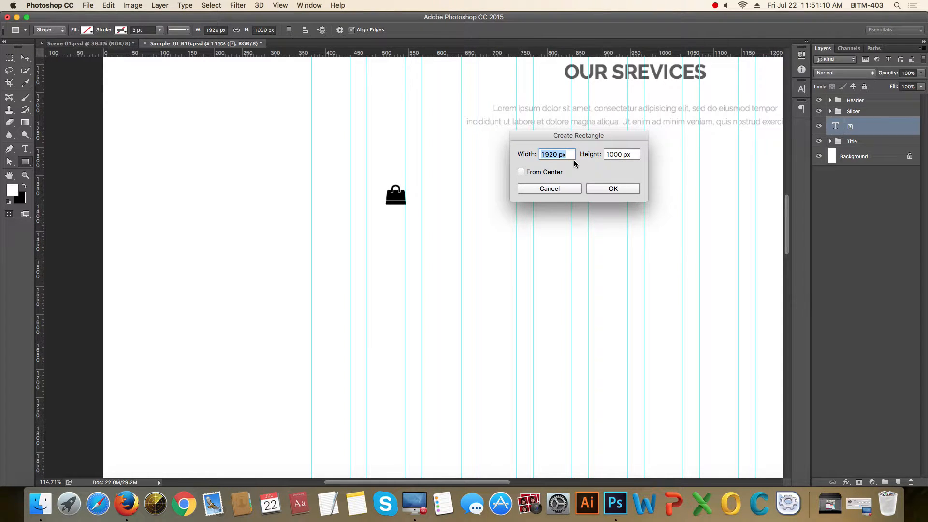
text(60)
key(Tab)
text(60)
key(Return)
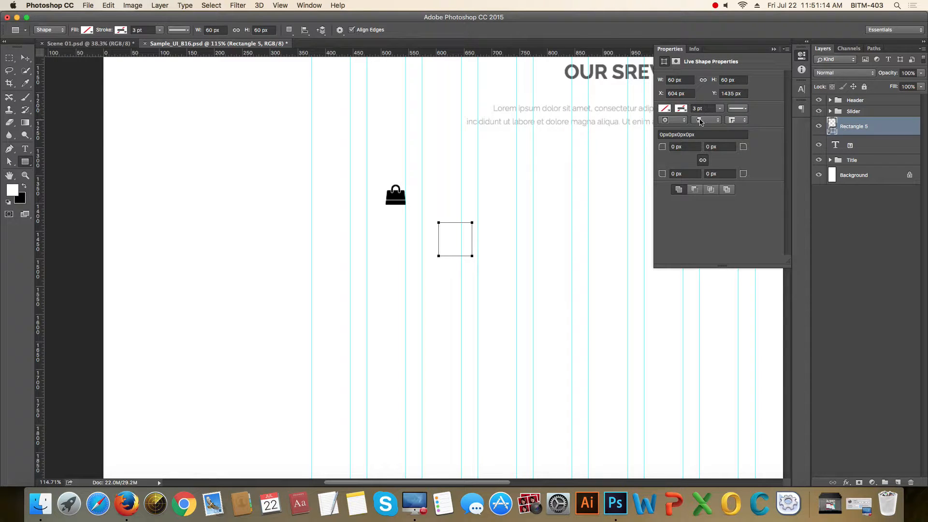
- Round all four corners of the rectangle shape to 30 px
click(682, 147)
text(30)
key(Return)
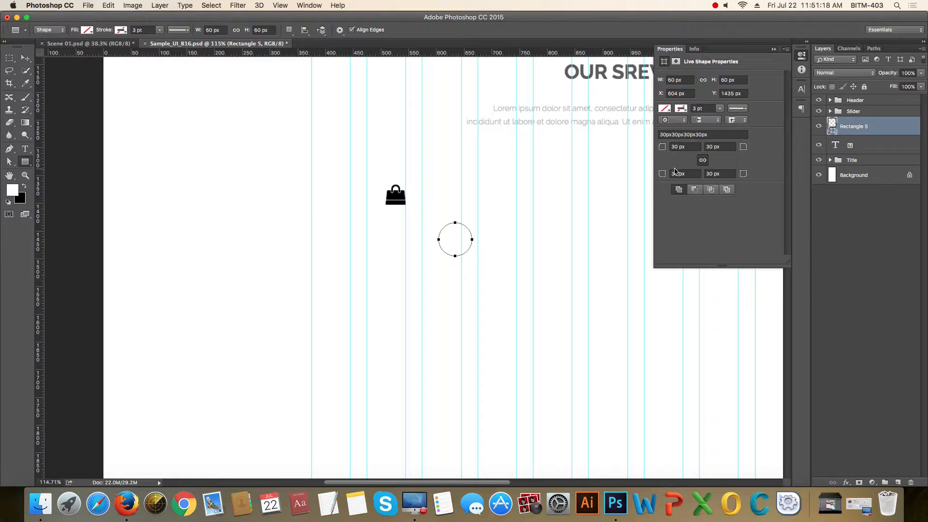
- Resize the rounded shape to 100 × 100 px and set all its corner radii to 50 px
click(685, 81)
text(10)
text(0)
key(Tab)
text(10)
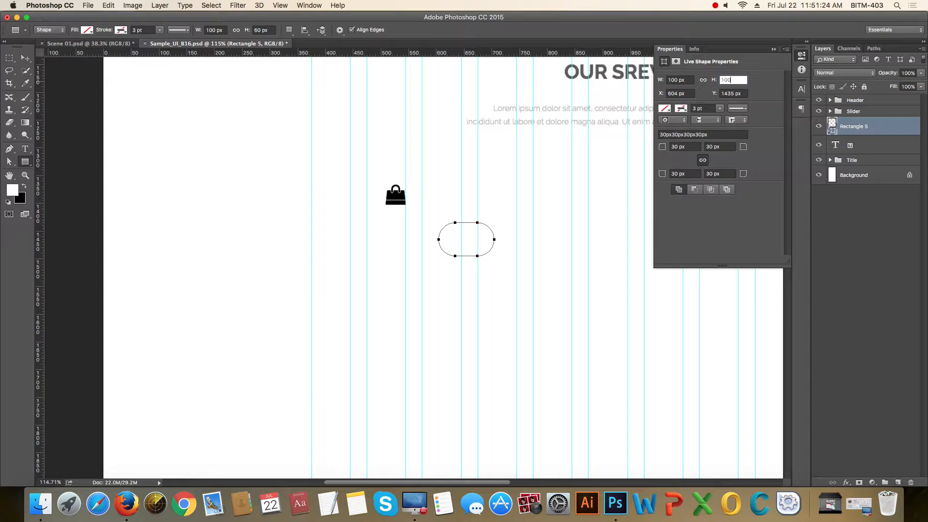
text(0)
key(Return)
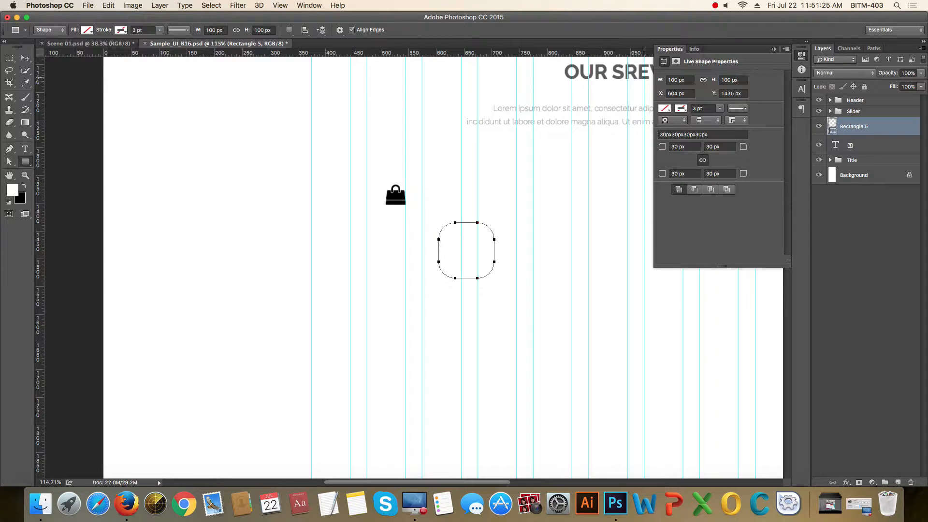
click(675, 146)
text(50)
key(Return)
- Fill the circular shape with solid black, 000000
click(666, 109)
click(690, 128)
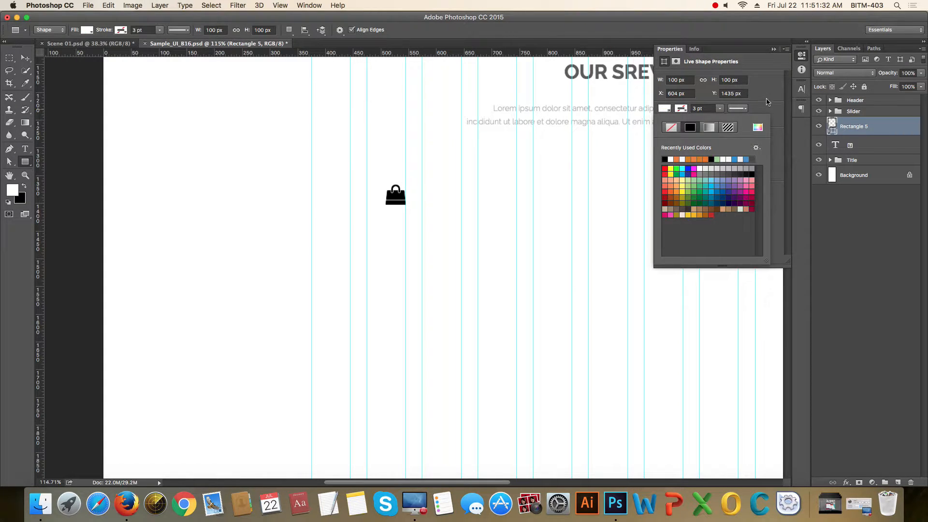
click(758, 128)
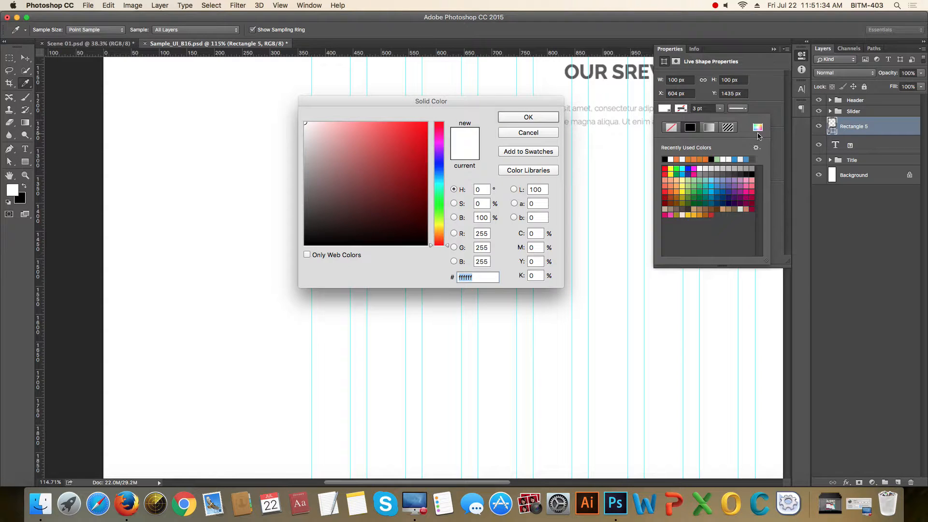
drag(422, 226, 437, 255)
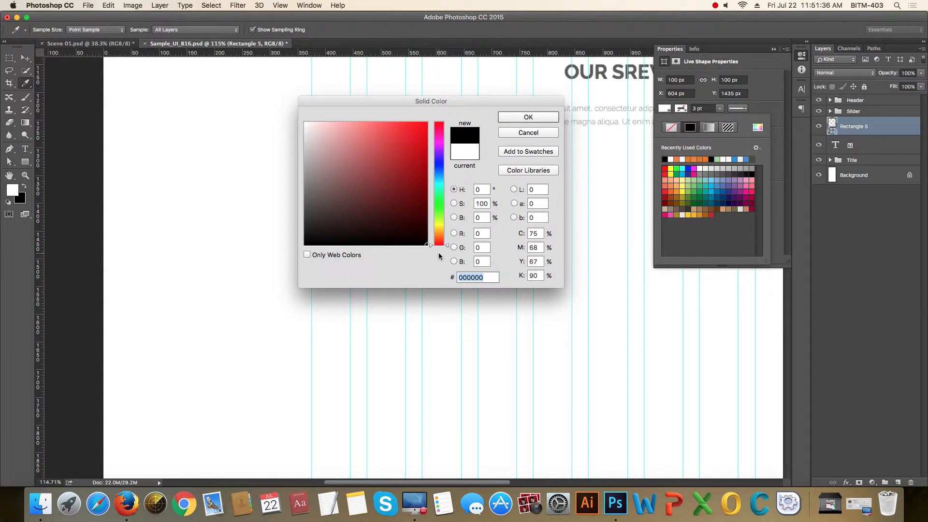
key(Return)
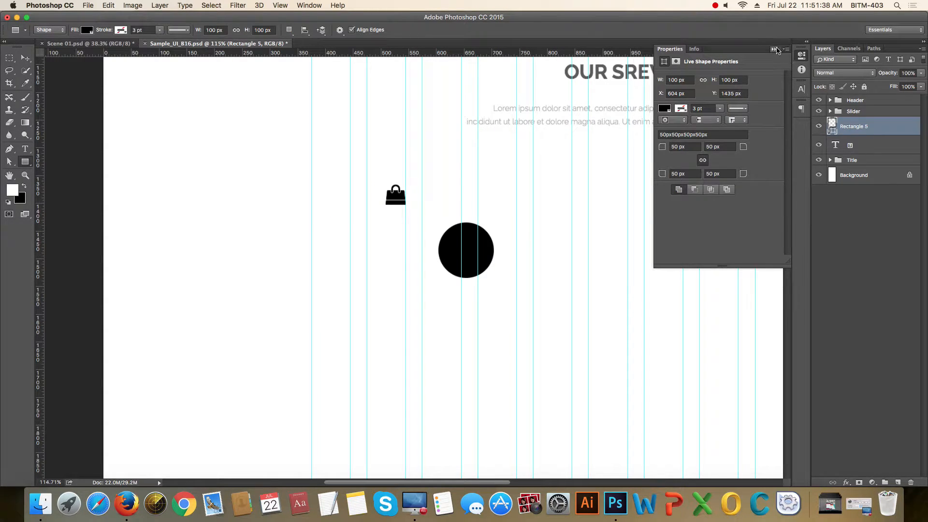
click(774, 49)
- Move the black circle over the shopping bag icon and place its layer beneath the icon's text layer
key(v)
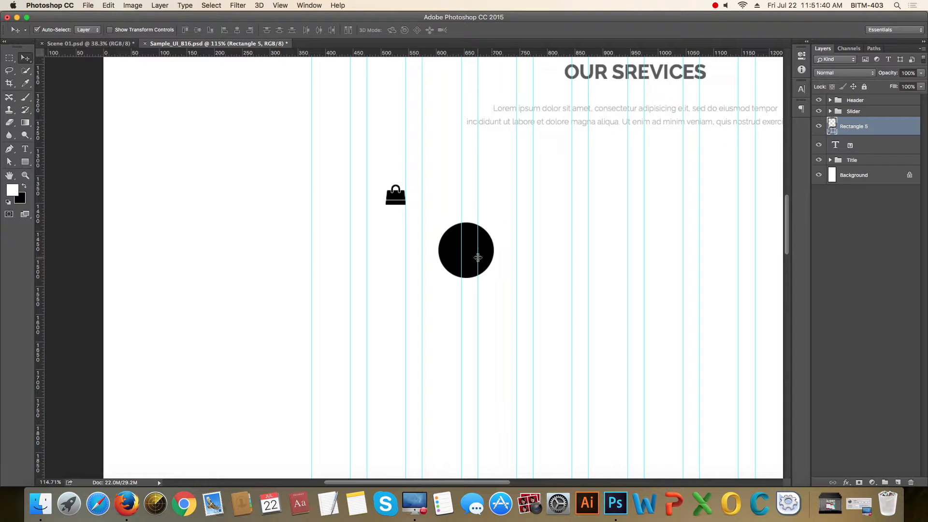
drag(479, 252, 409, 197)
scroll(401, 188, up, 3)
scroll(401, 188, up, 1)
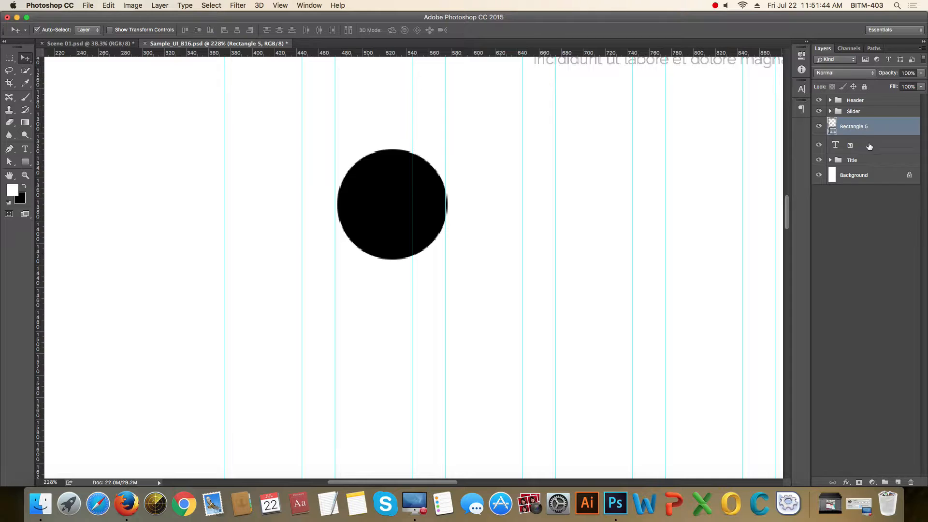
mouse_move(870, 146)
mouse_down()
mouse_move(880, 146)
mouse_move(859, 148)
mouse_up()
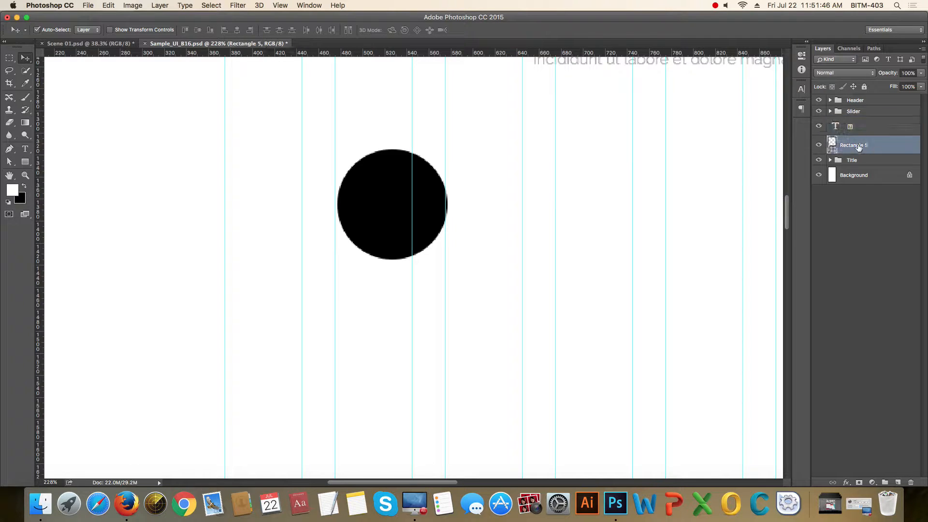
- Add a 1 px black inside stroke at 20% opacity to the circle and reduce its layer fill to 0%
click(846, 483)
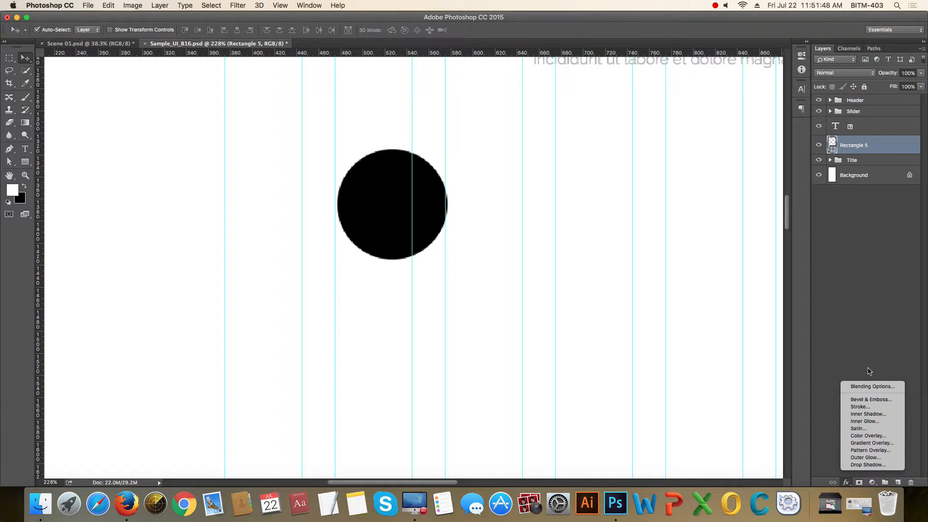
click(863, 407)
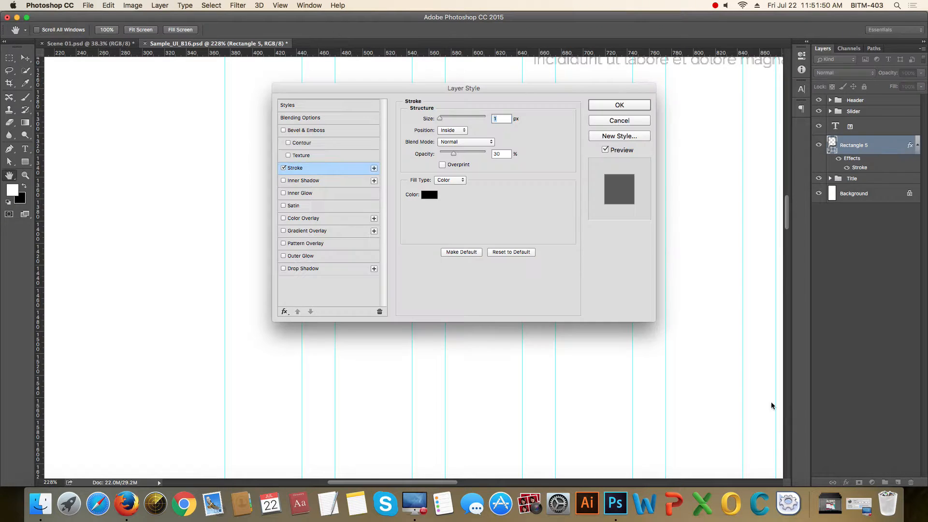
drag(562, 92, 768, 105)
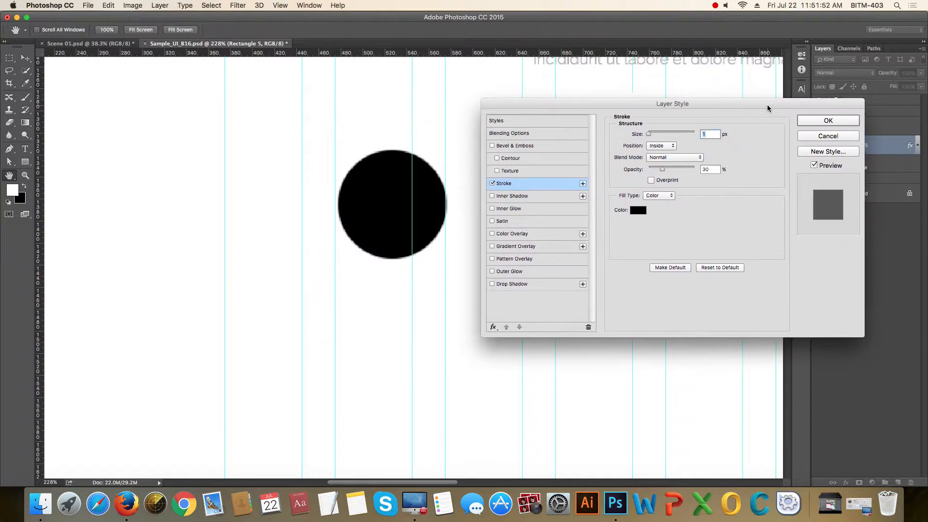
double_click(709, 169)
text(1)
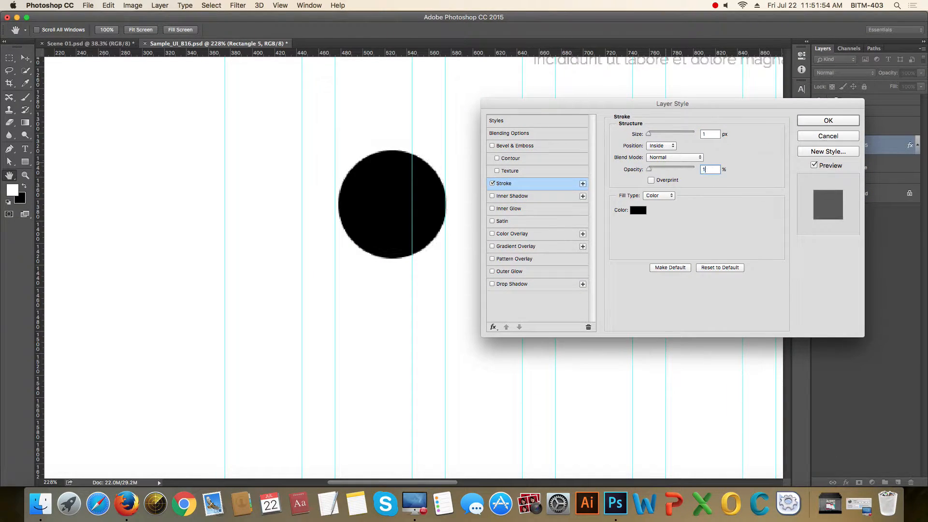
text(20)
key(Return)
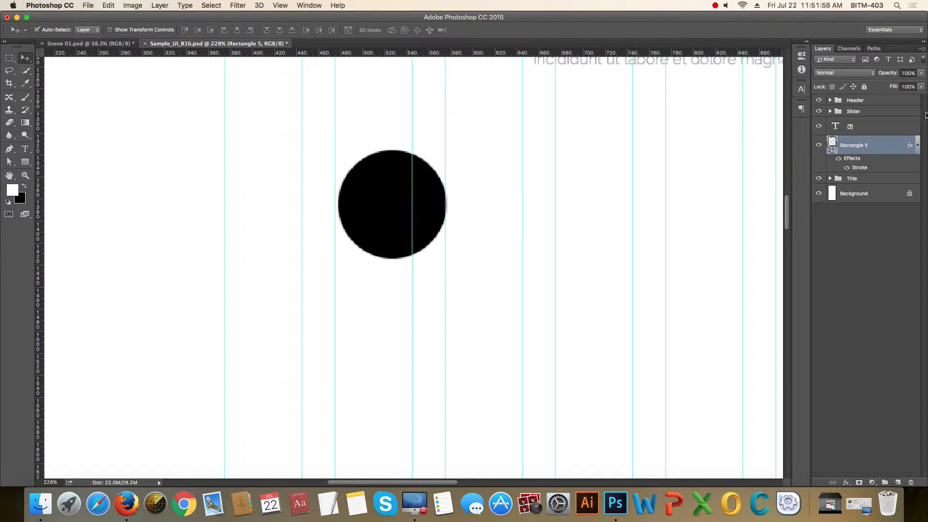
click(921, 87)
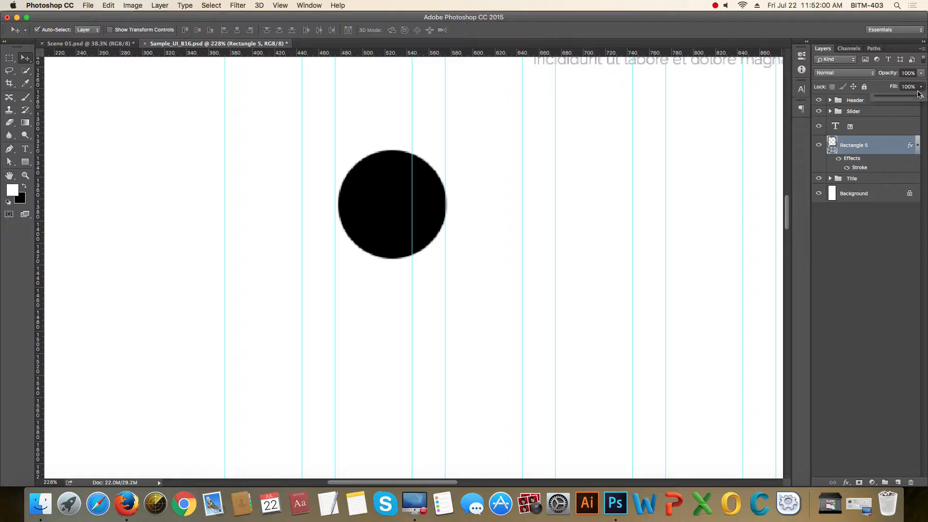
drag(883, 102, 860, 107)
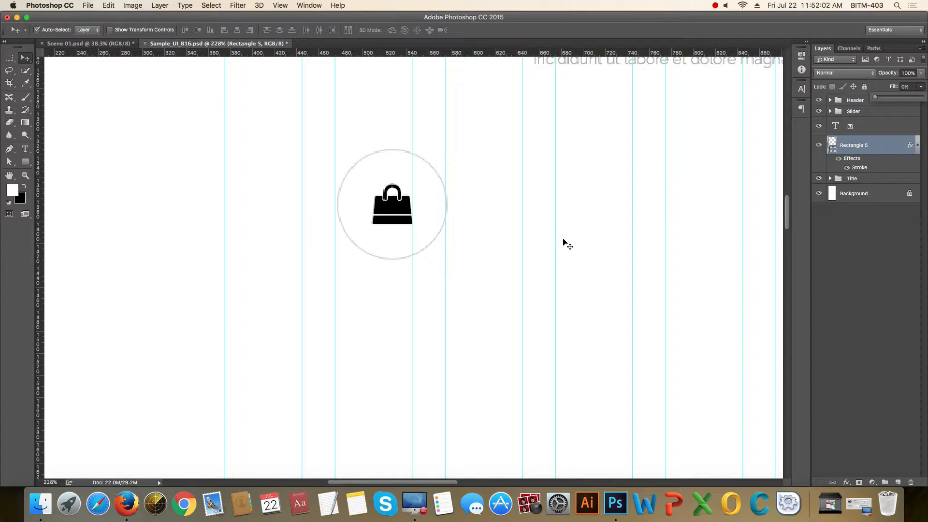
- Lower the shopping bag icon layer's opacity to 87%
click(861, 130)
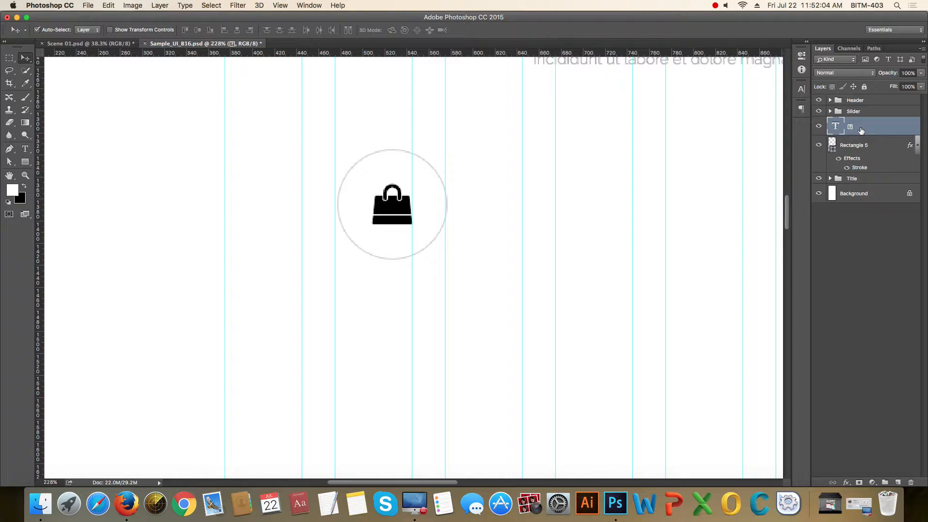
key(5)
key(4)
key(8)
key(7)
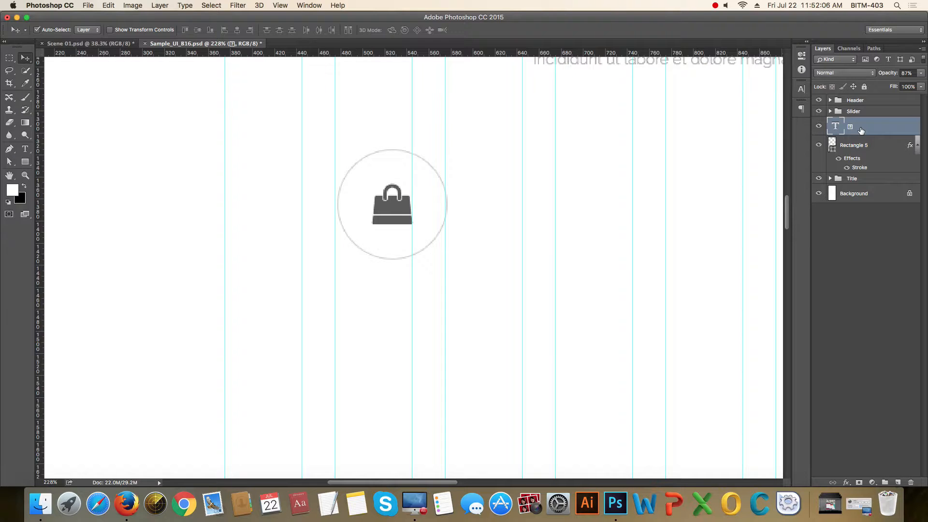
- Align the vertical centers of the bag icon and its surrounding circle
scroll(578, 190, down, 1)
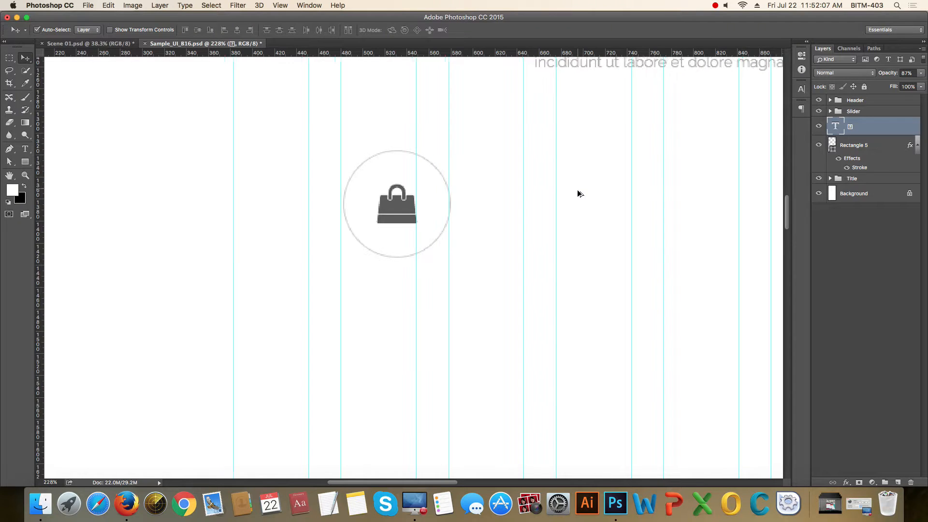
shift+click(865, 154)
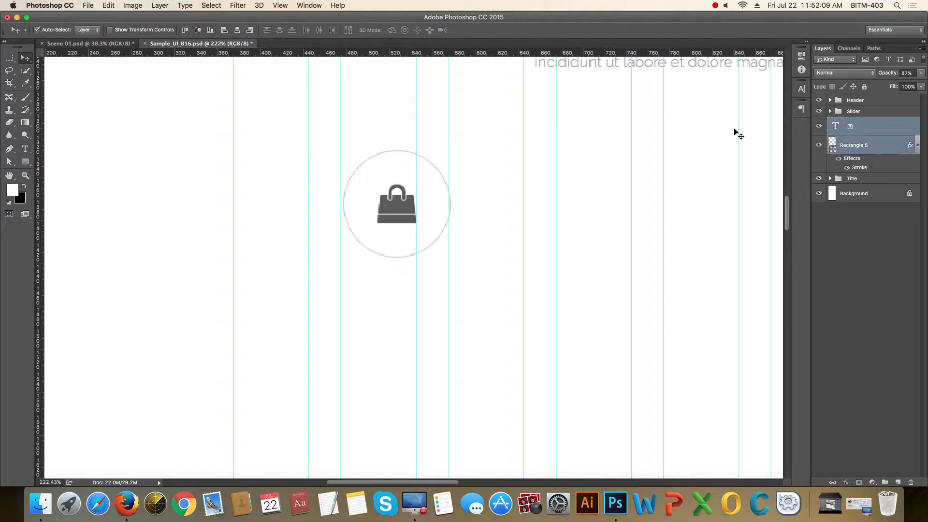
scroll(419, 159, down, 3)
click(197, 30)
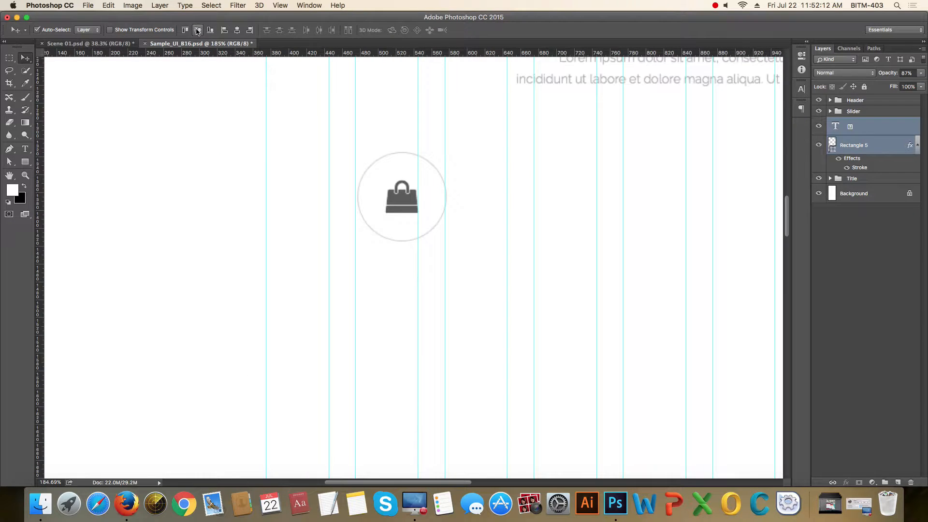
- Group the bag icon and circle layers and name the group Icon
key(super+g)
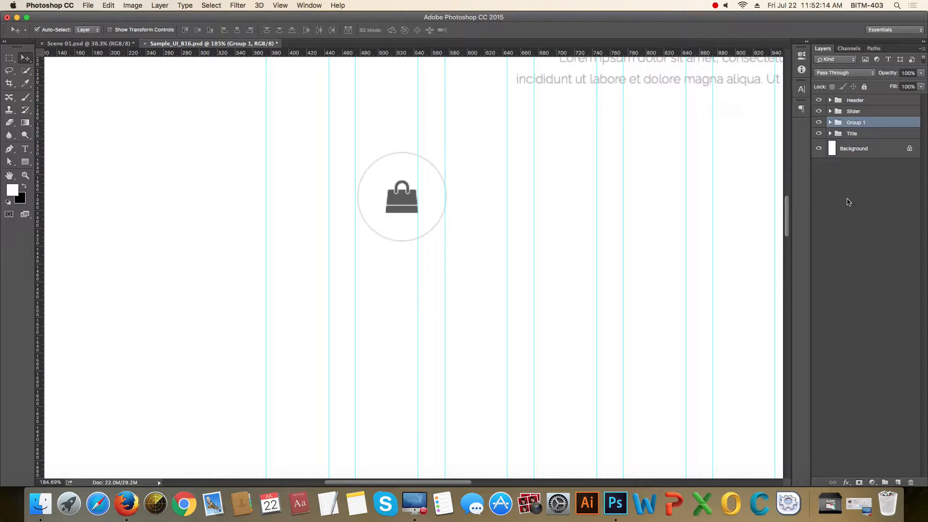
double_click(859, 125)
text(Icon)
key(Return)
- Mark out three equal-width service columns below the section intro text with rectangular selections, and deselect them
scroll(532, 290, down, 4)
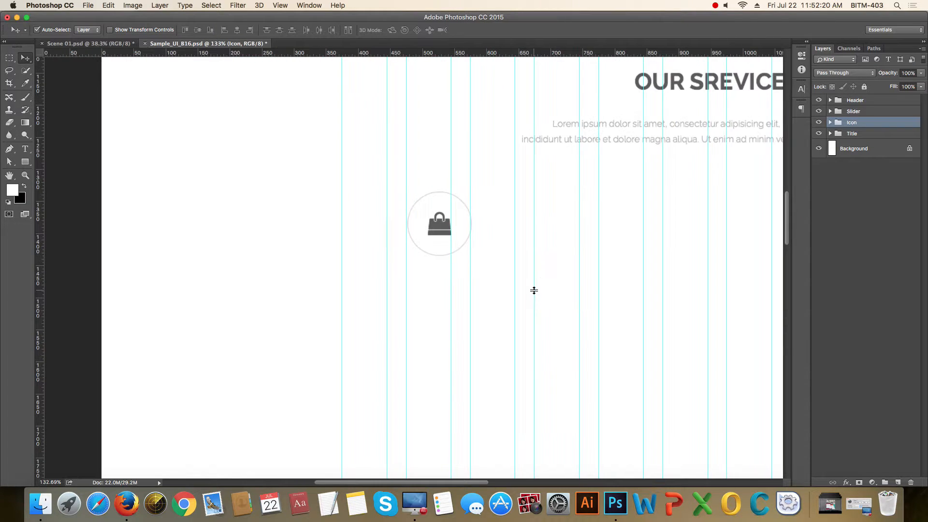
scroll(456, 300, up, 2)
scroll(457, 299, down, 5)
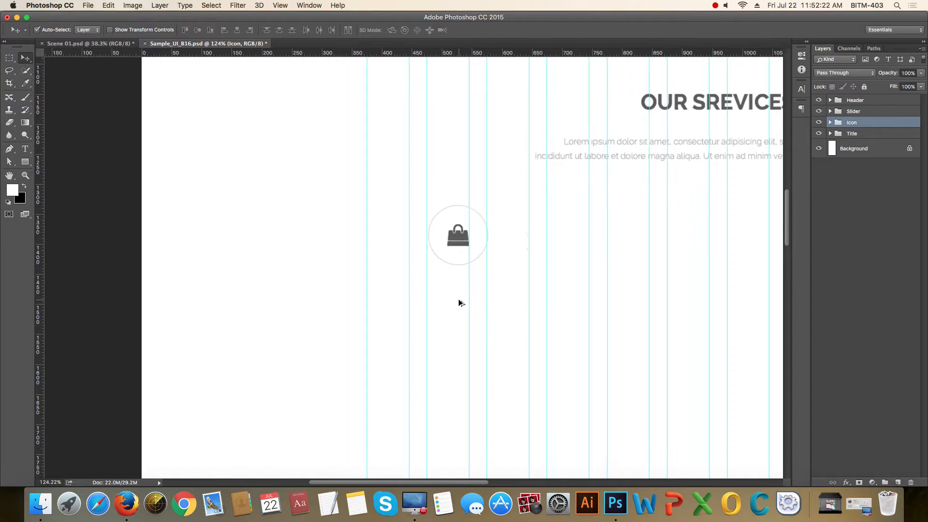
drag(624, 293, 435, 259)
key(super+r)
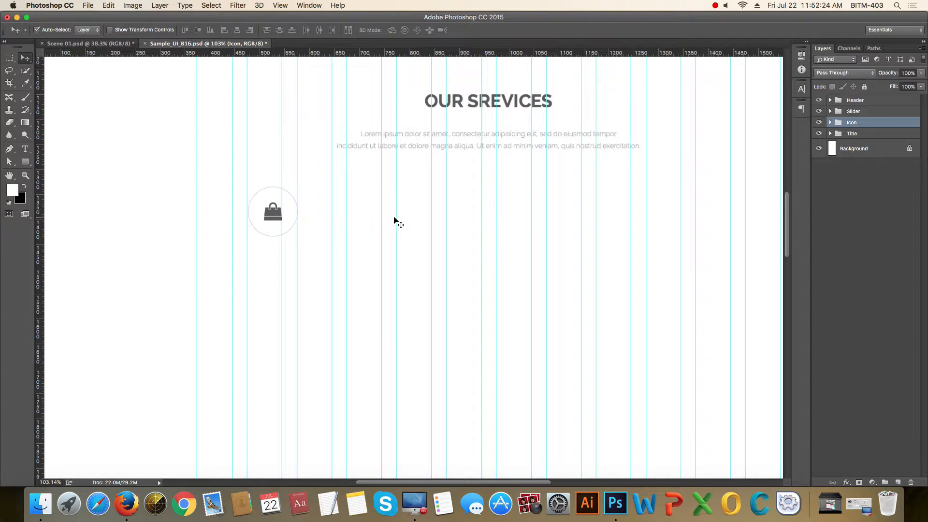
scroll(665, 227, down, 2)
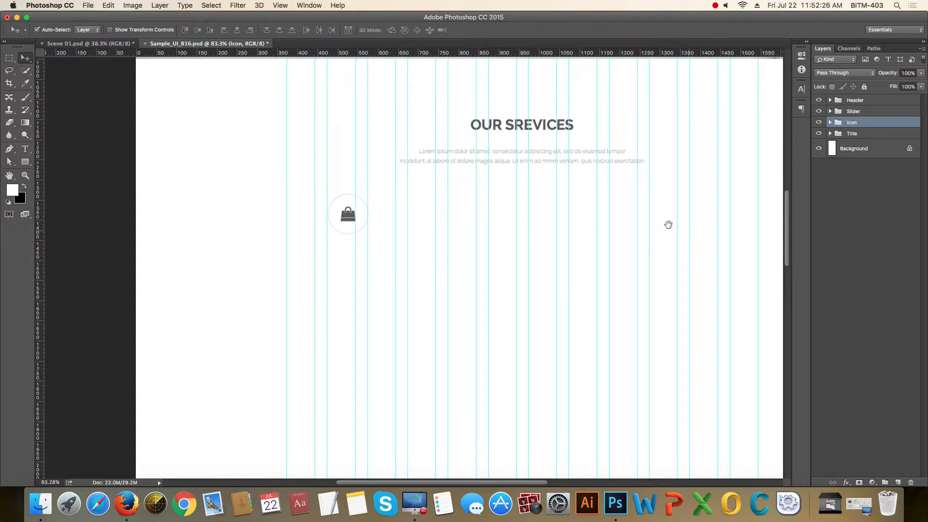
drag(668, 225, 632, 216)
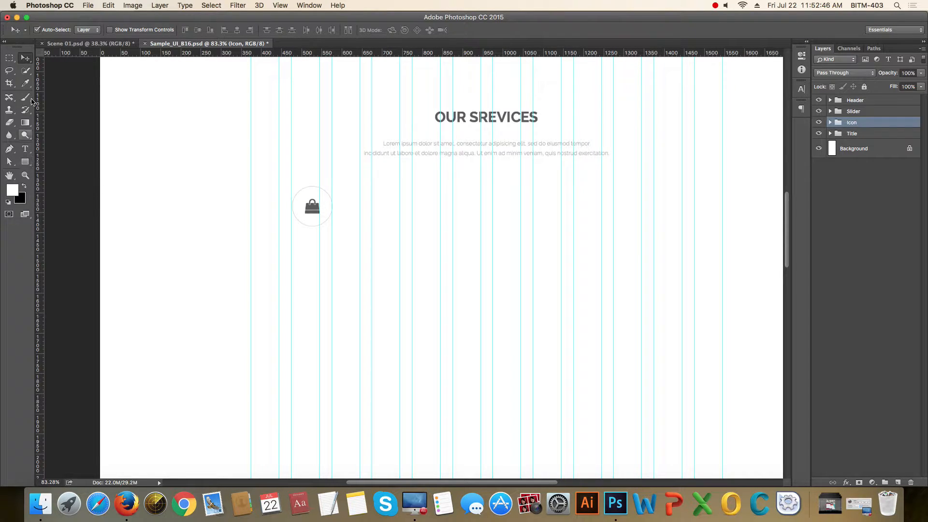
click(10, 58)
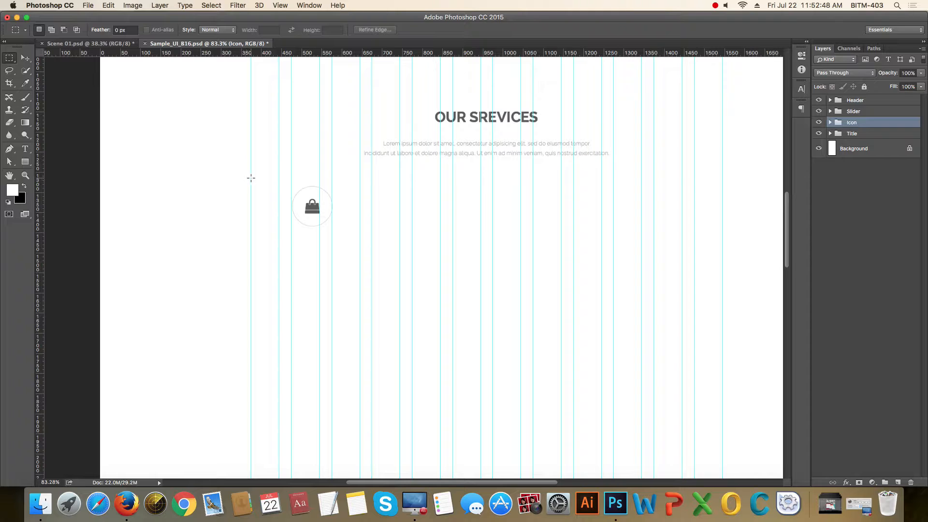
drag(251, 178, 403, 345)
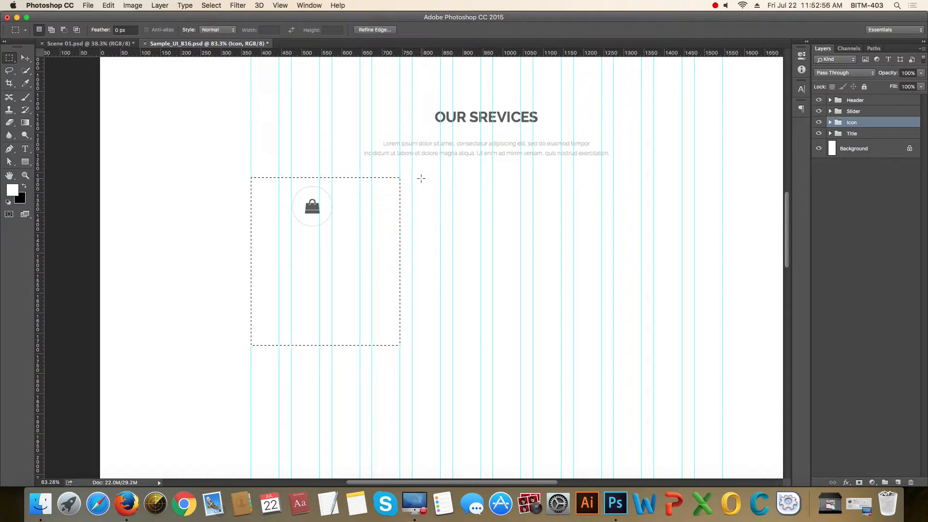
key(shift)
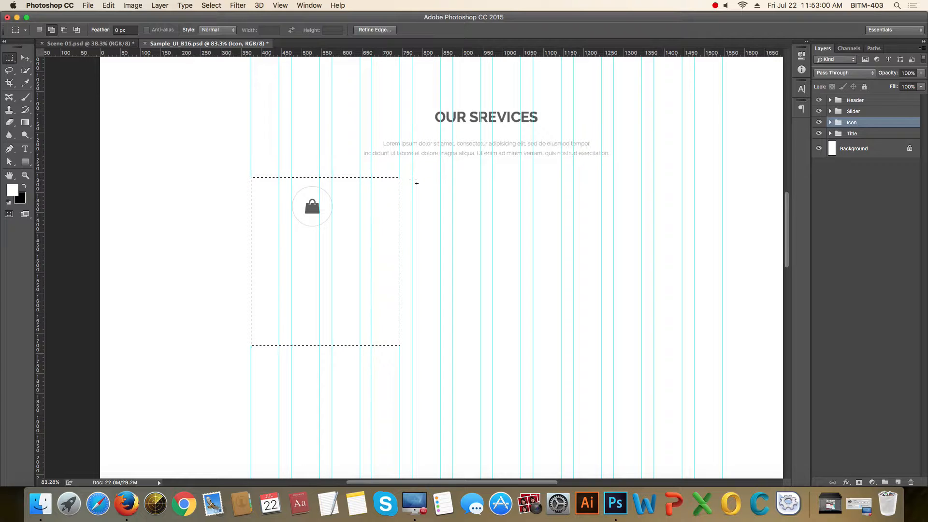
drag(412, 179, 561, 346)
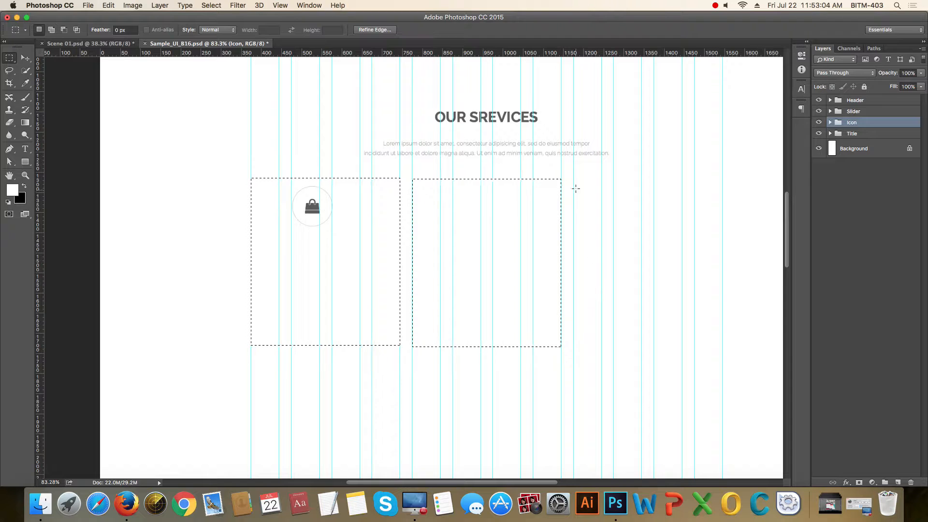
drag(574, 181, 724, 346)
click(724, 157)
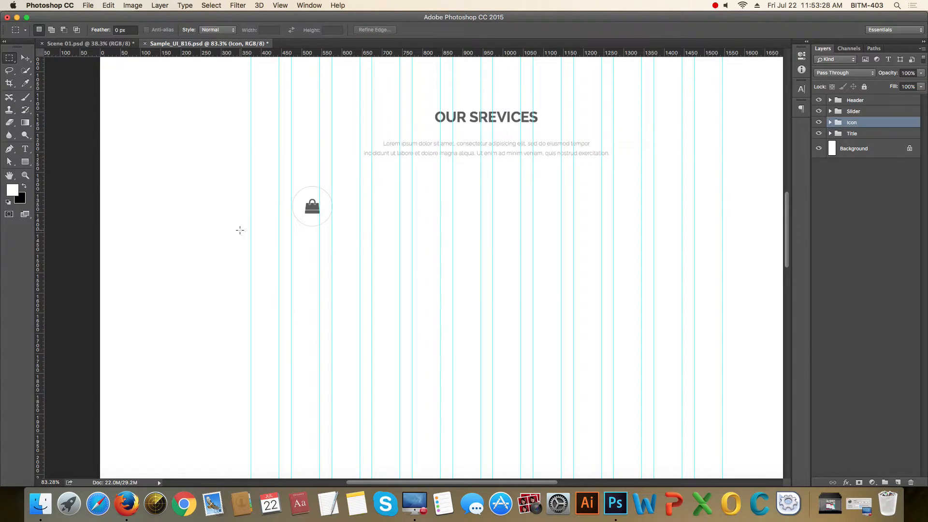
- Add the text "Service 01 Title" below the bag icon, on a new layer directly above the Title group
scroll(281, 194, up, 3)
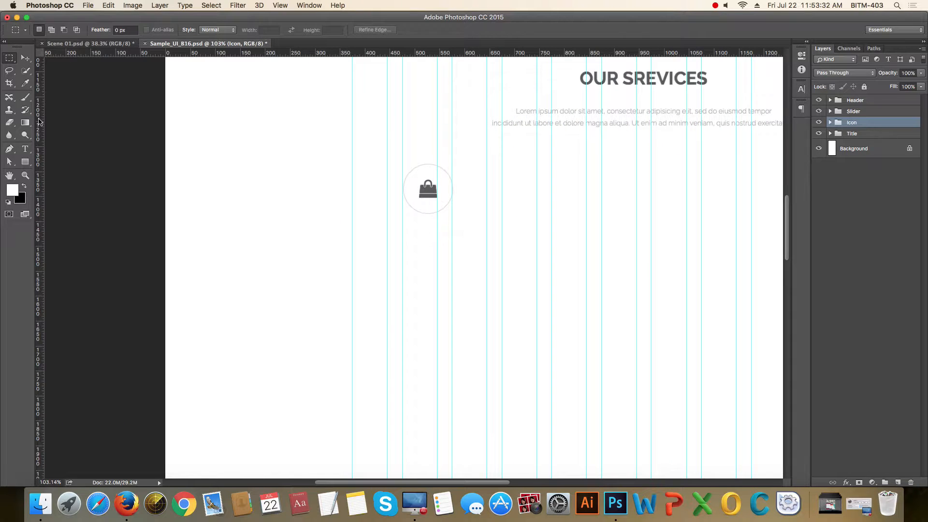
click(25, 149)
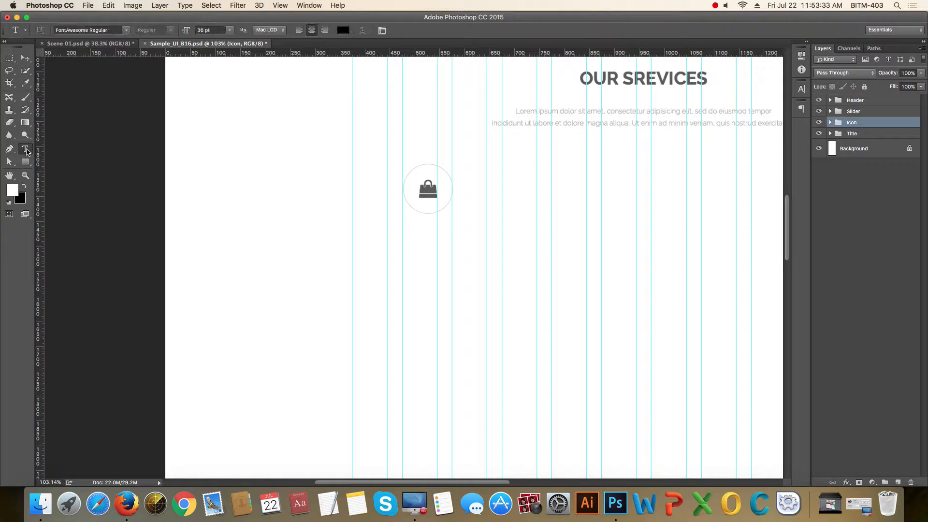
click(855, 134)
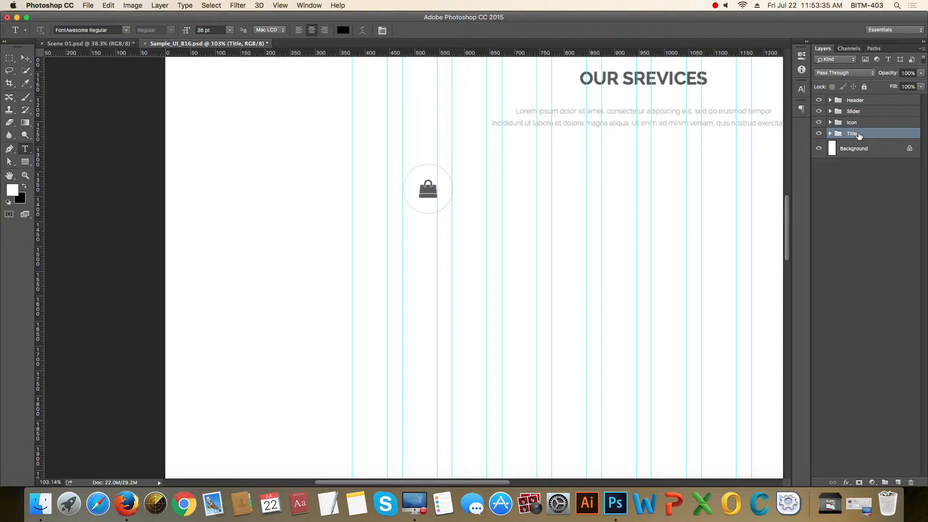
click(396, 257)
text(S)
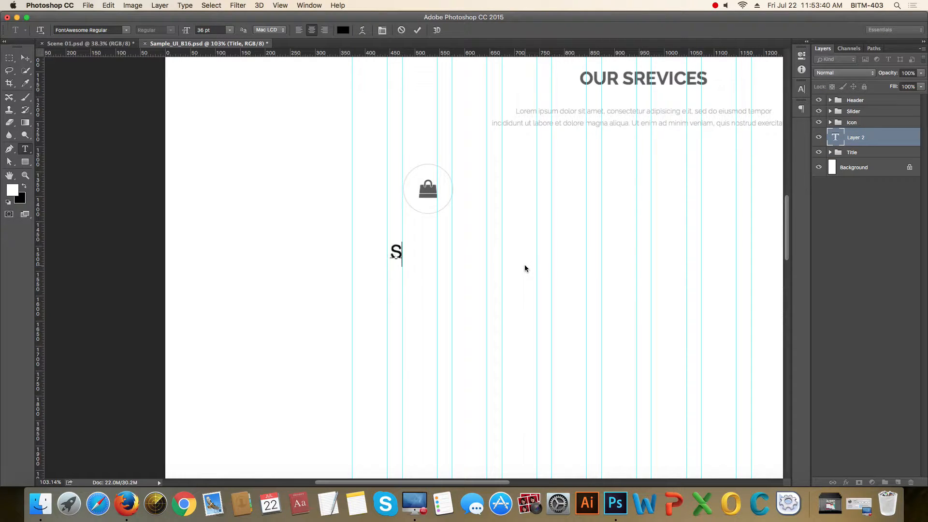
text(ervice)
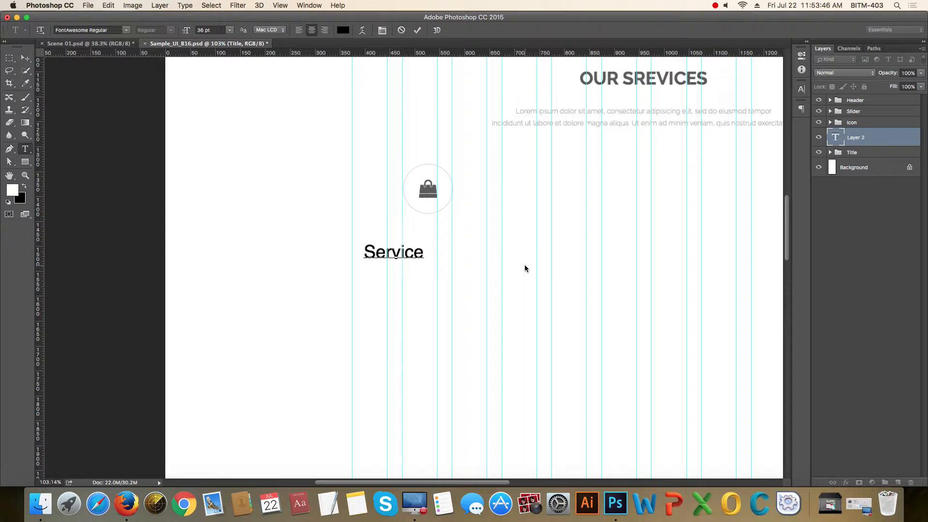
text(01)
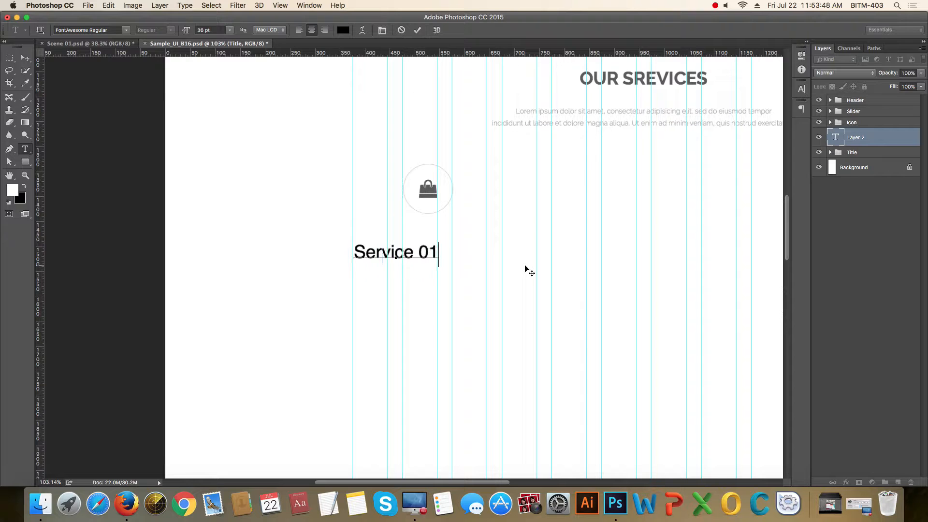
text( Title)
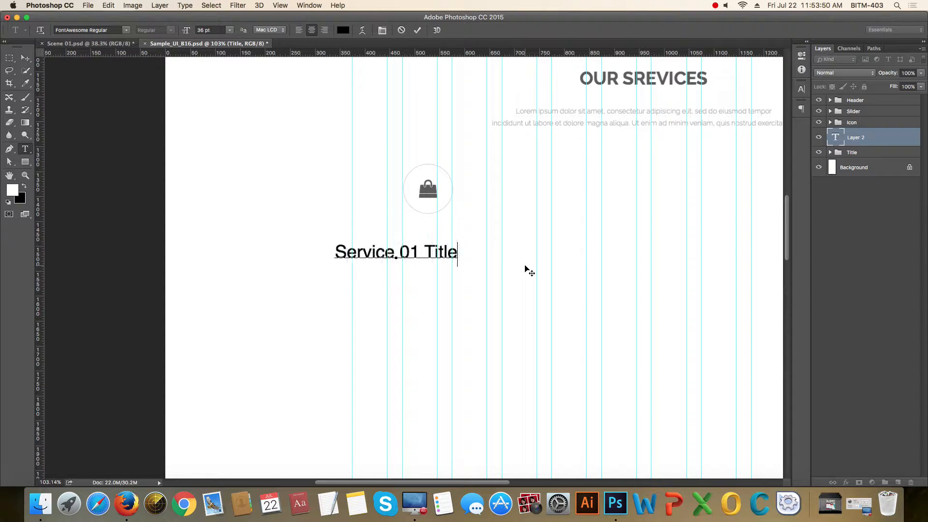
- Set the "Service 01 Title" text size to 24 pt
key(super+a)
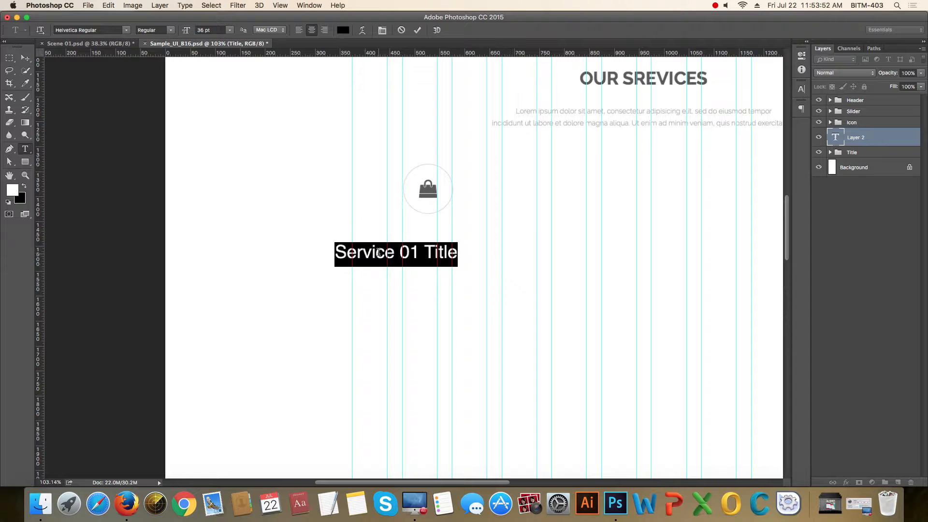
click(197, 29)
text(18)
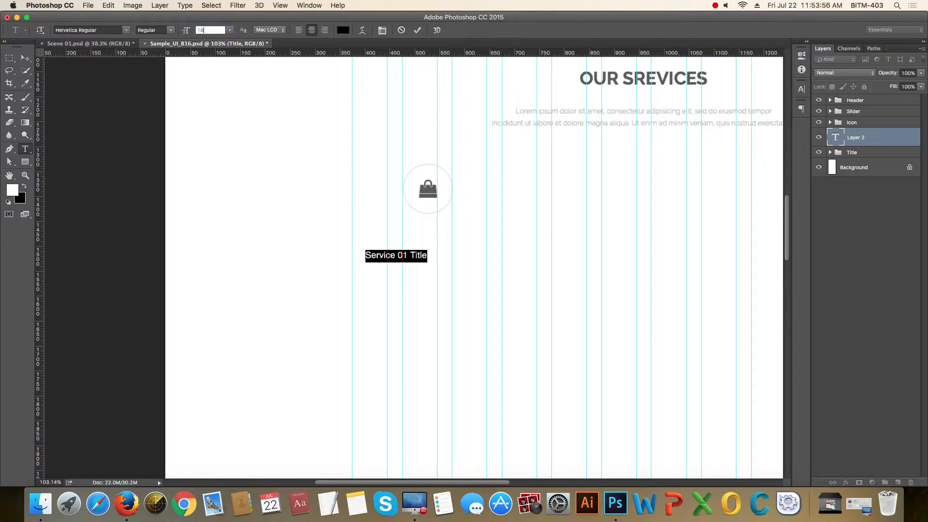
text(24)
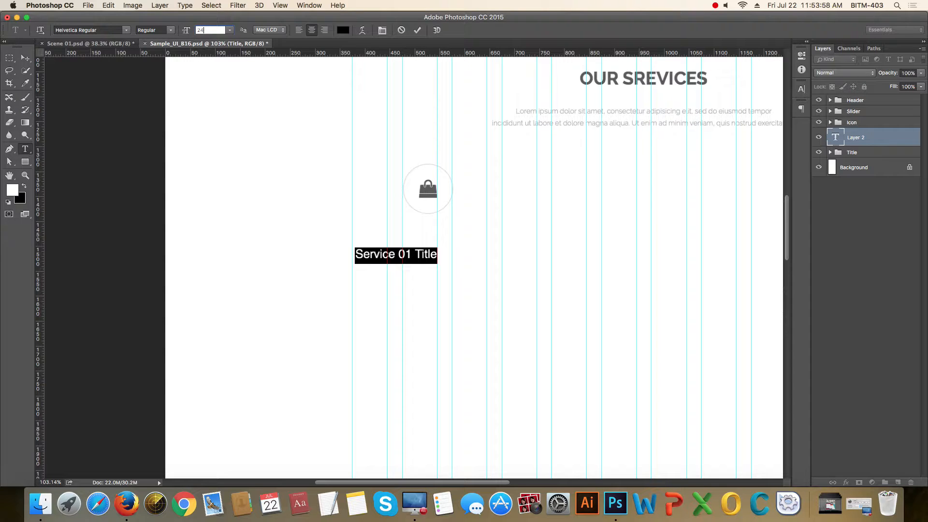
- Set the "Service 01 Title" font to Raleway SemiBold
click(114, 29)
text(rale)
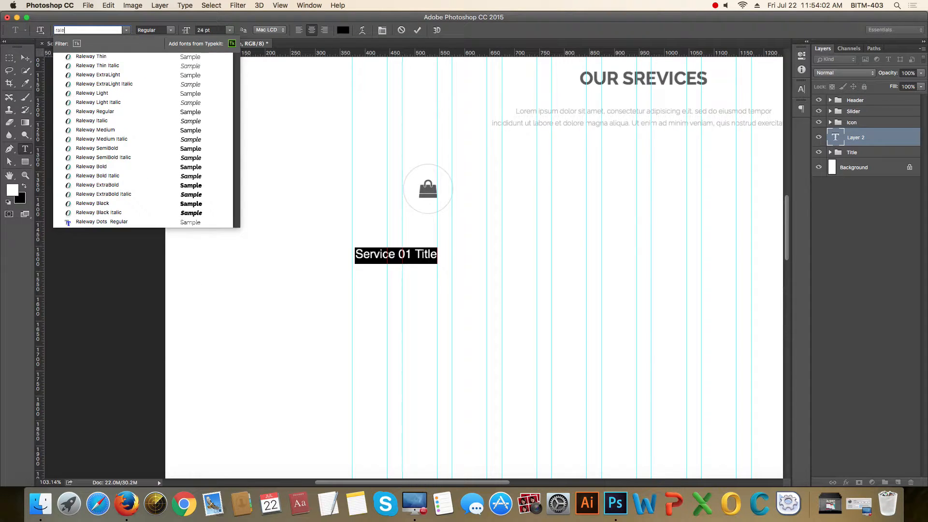
key(Down)
key(Down)
key(Down)
key(Down)
key(Down)
key(Down)
key(Down)
key(Down)
key(Down)
key(Down)
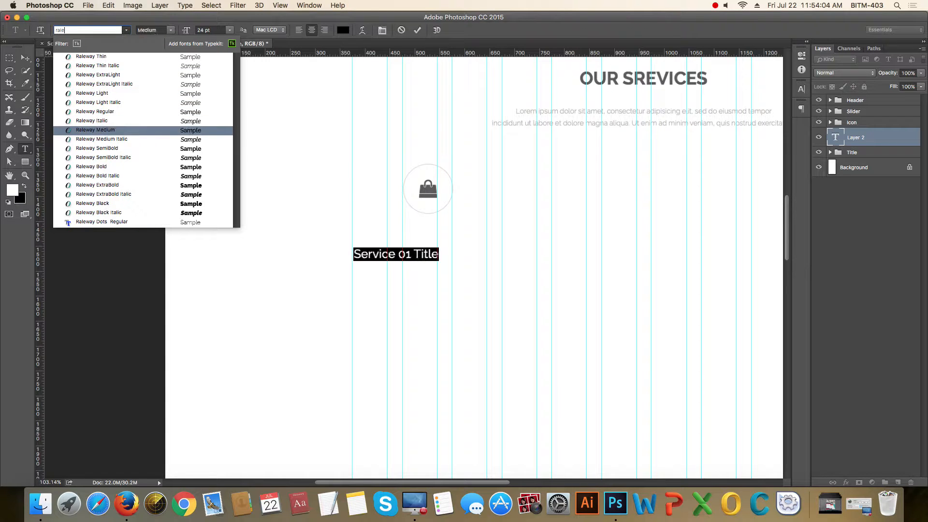
key(Return)
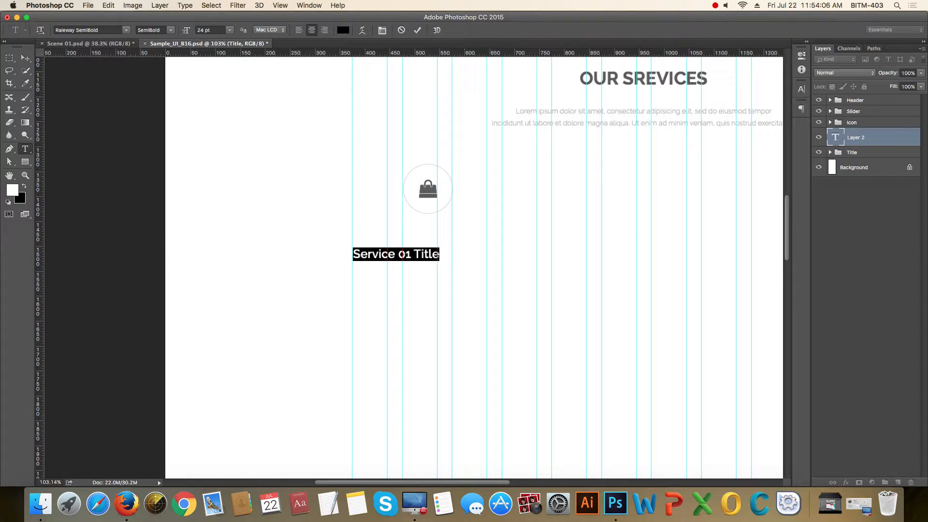
- Move the "Service 01 Title" text closer to the bag icon, centered directly beneath it
click(26, 58)
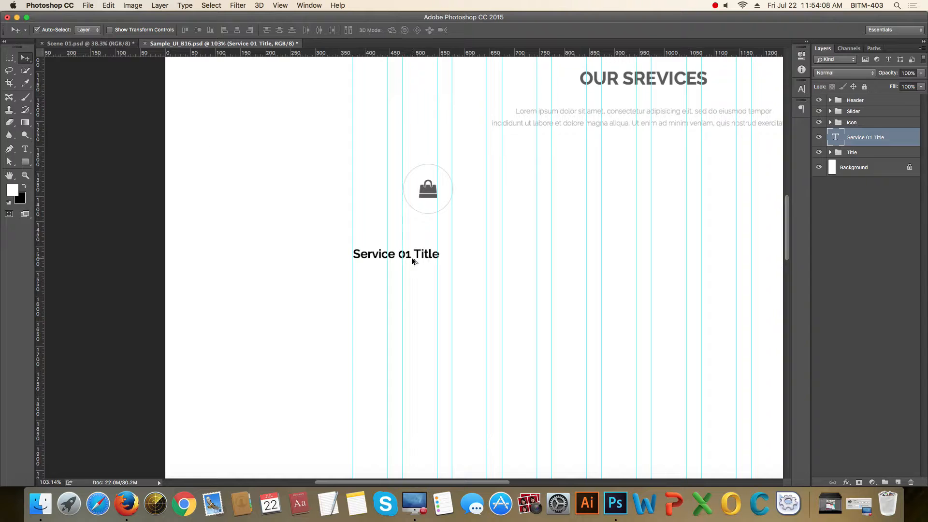
scroll(412, 262, up, 3)
drag(421, 255, 459, 233)
scroll(462, 235, down, 3)
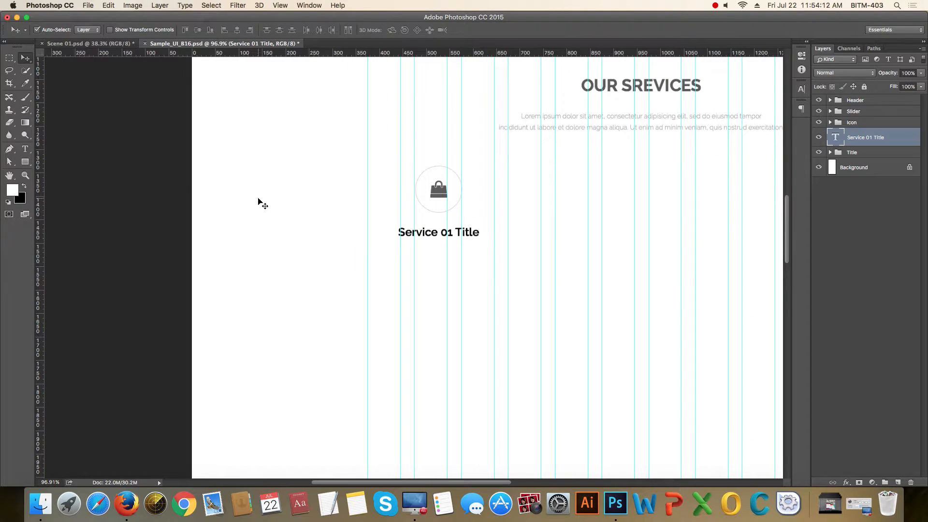
- Add a paragraph text box below the service title and fill it with Lorem Ipsum placeholder text
click(25, 149)
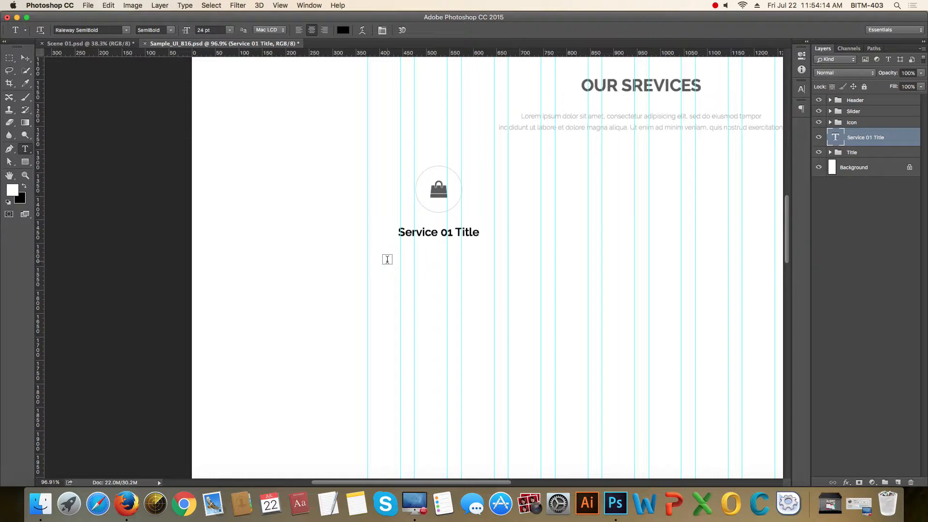
drag(386, 258, 518, 288)
click(184, 6)
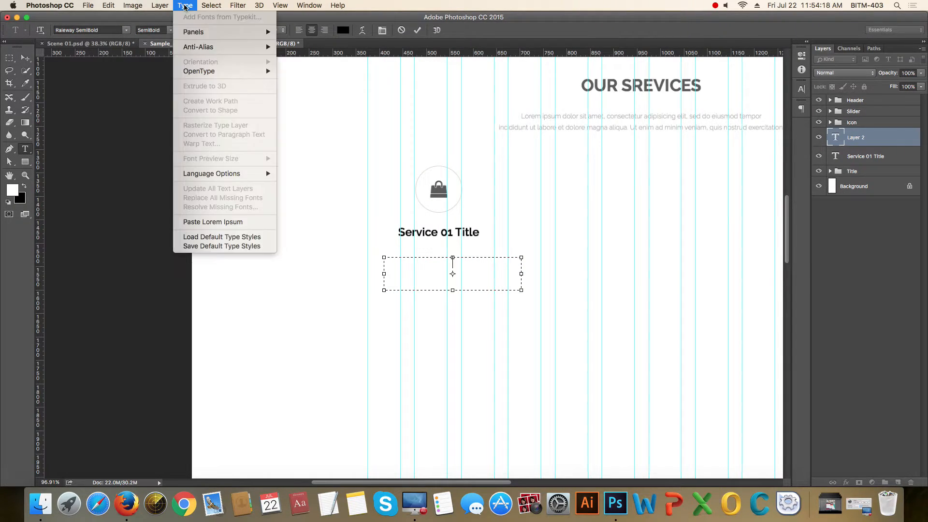
click(212, 222)
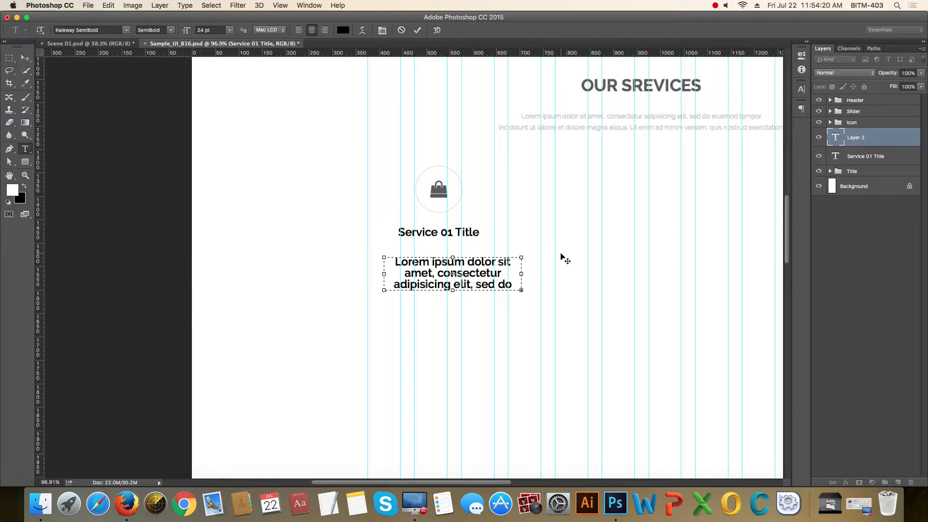
- Set all of the service paragraph text to 14 pt in the Raleway Light style
key(super+a)
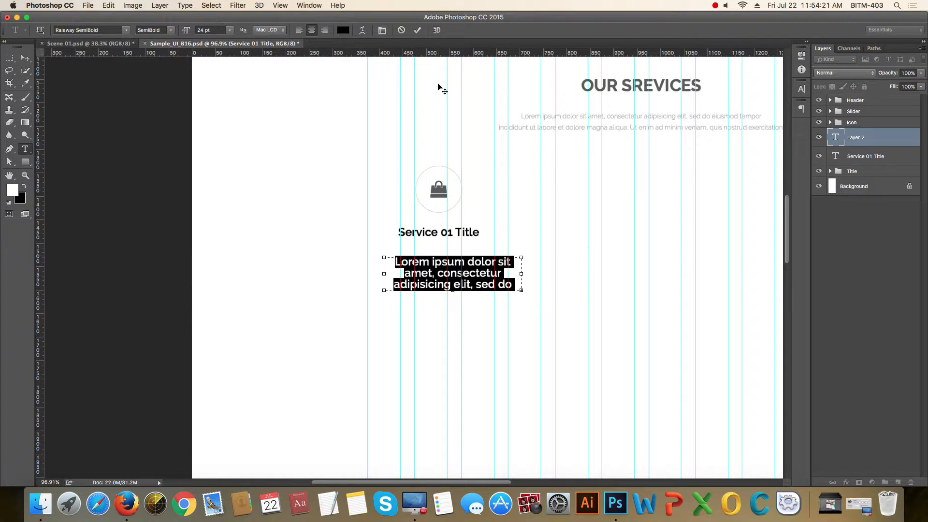
click(219, 30)
text(14)
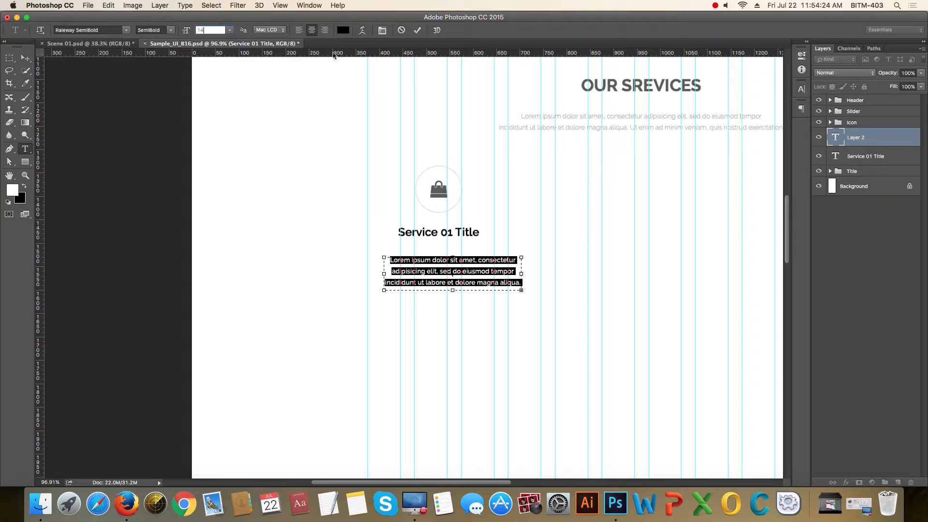
click(159, 30)
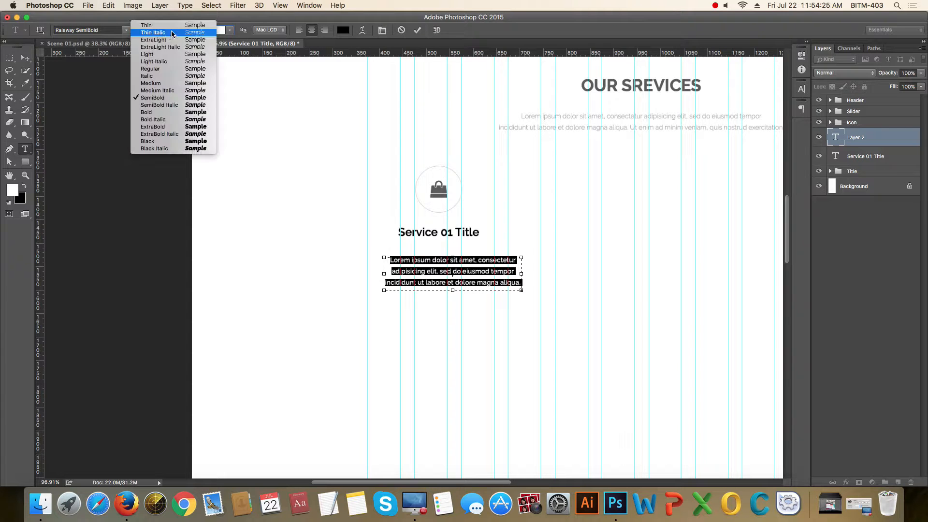
click(160, 57)
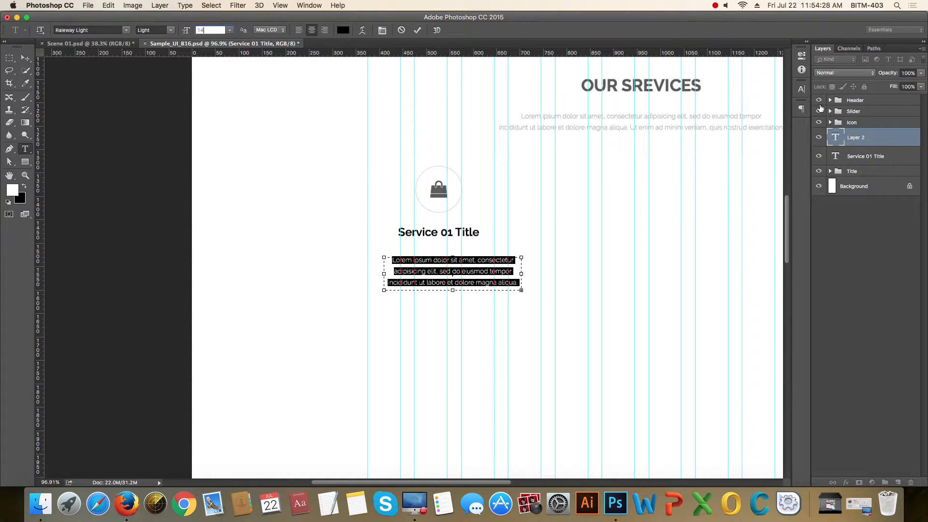
click(802, 89)
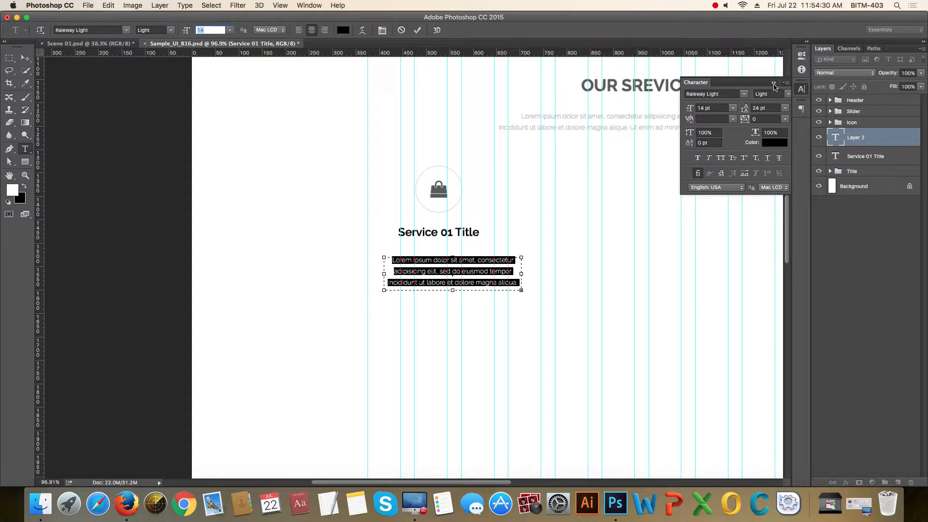
click(774, 85)
- Set the service paragraph layer's opacity to 54%
click(26, 58)
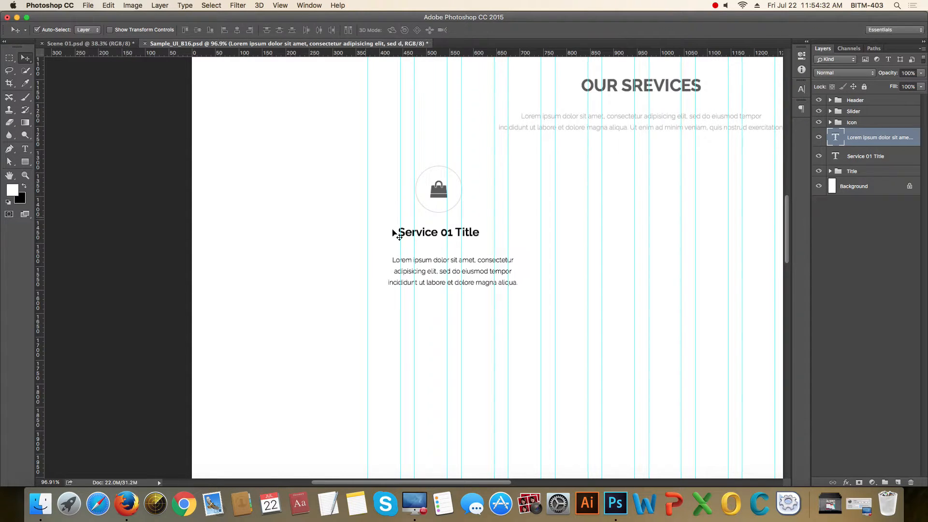
key(5)
key(4)
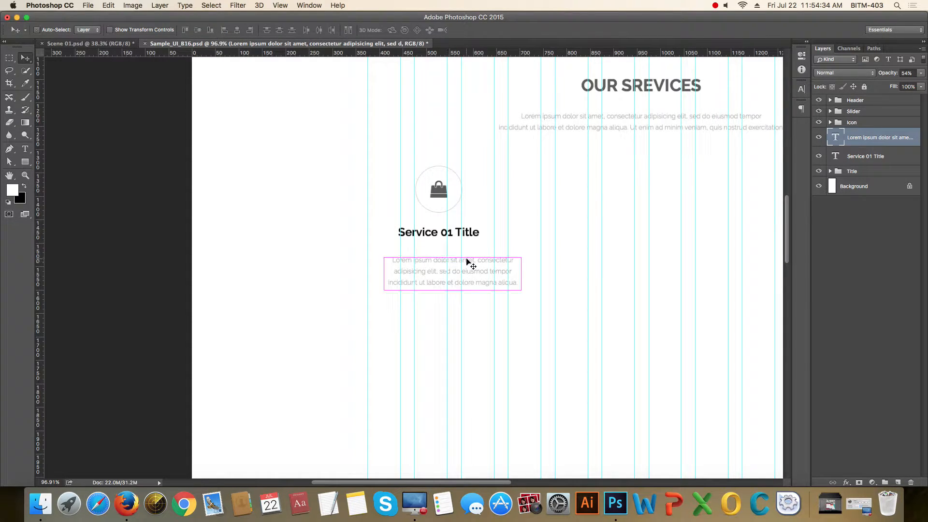
- Extend the service paragraph's text box downward to fit a fourth line of text
scroll(428, 257, up, 7)
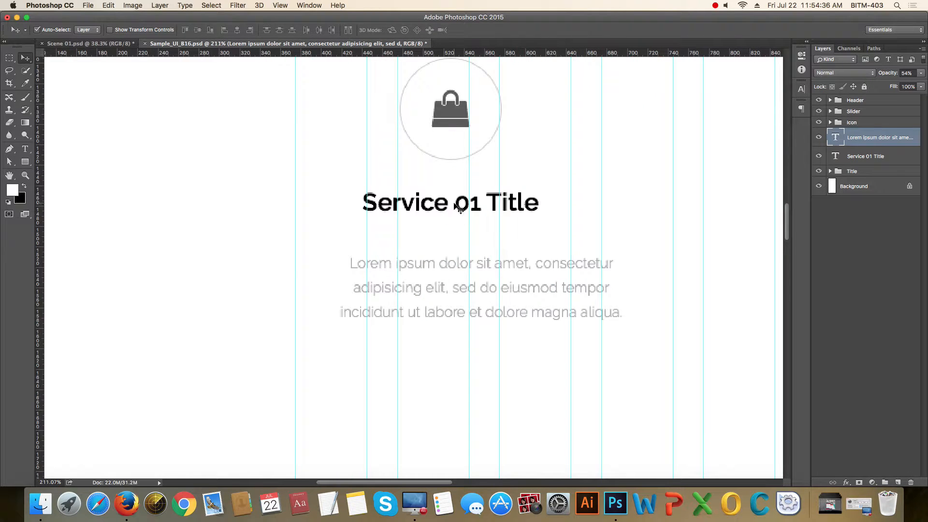
scroll(484, 241, down, 5)
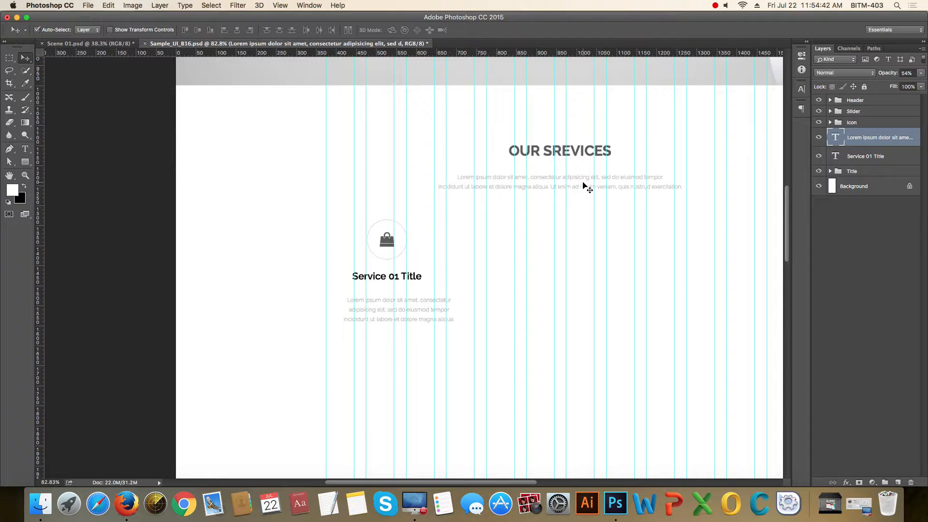
scroll(395, 326, up, 3)
scroll(395, 326, up, 3)
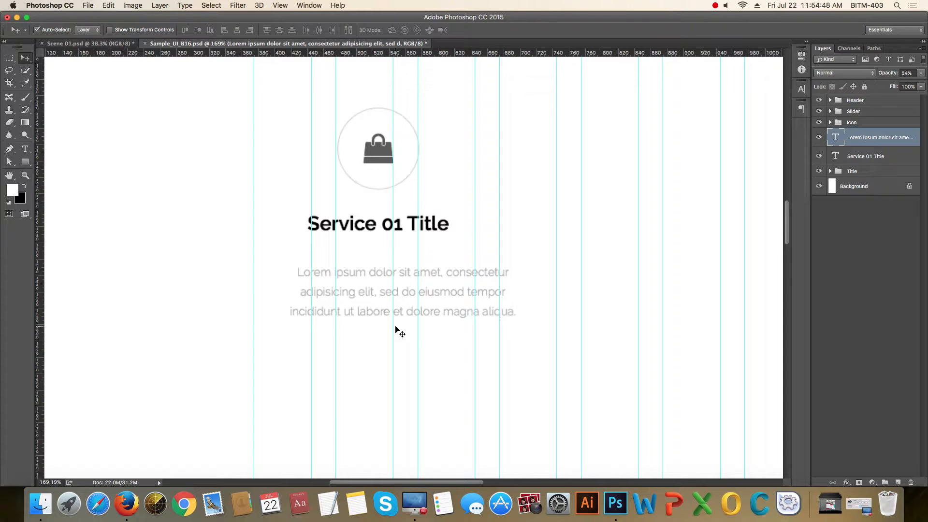
scroll(395, 326, up, 5)
drag(406, 286, 482, 301)
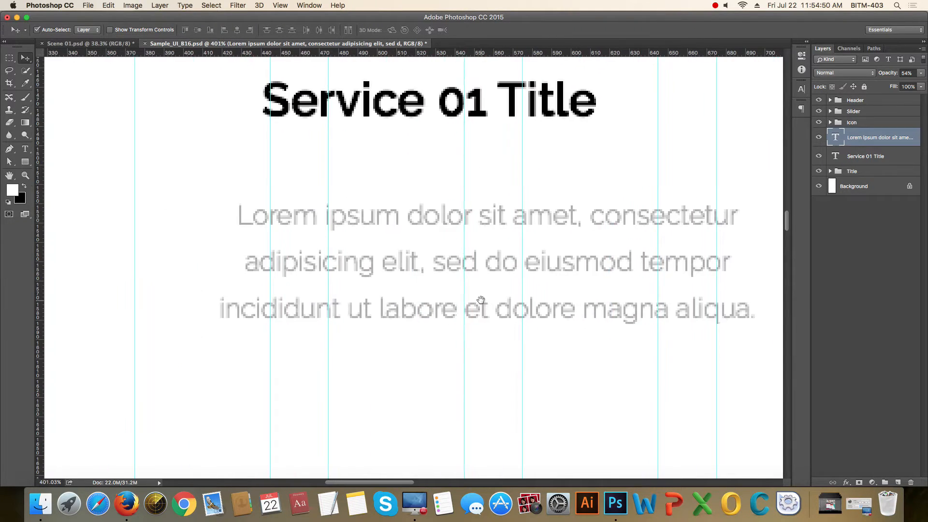
scroll(481, 300, down, 1)
key(t)
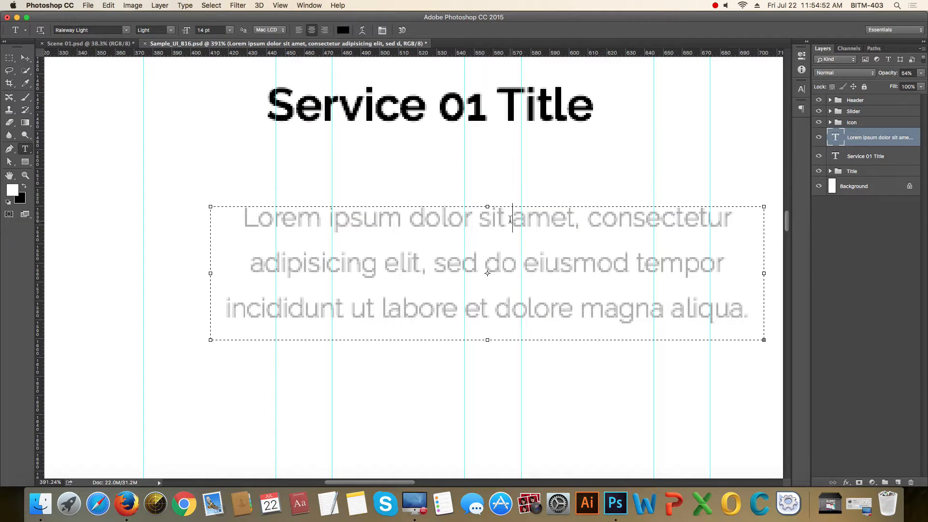
click(512, 218)
scroll(555, 326, down, 2)
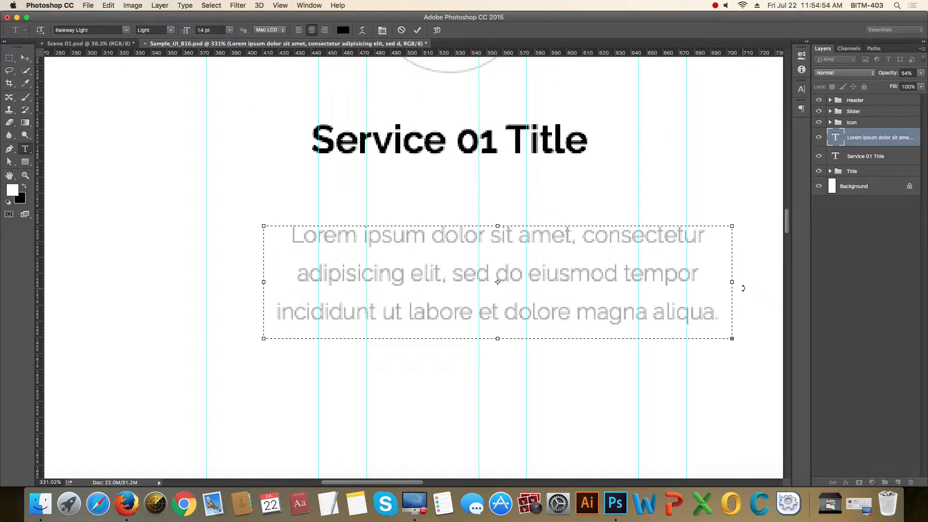
drag(497, 338, 498, 381)
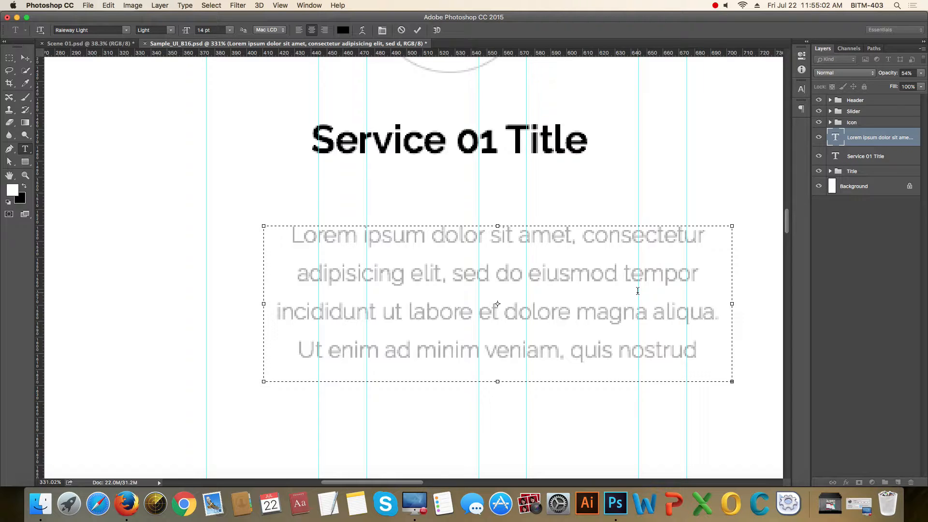
- Rework the paragraph's line breaks so that its first line ends with "consecteturadip"
key(Return)
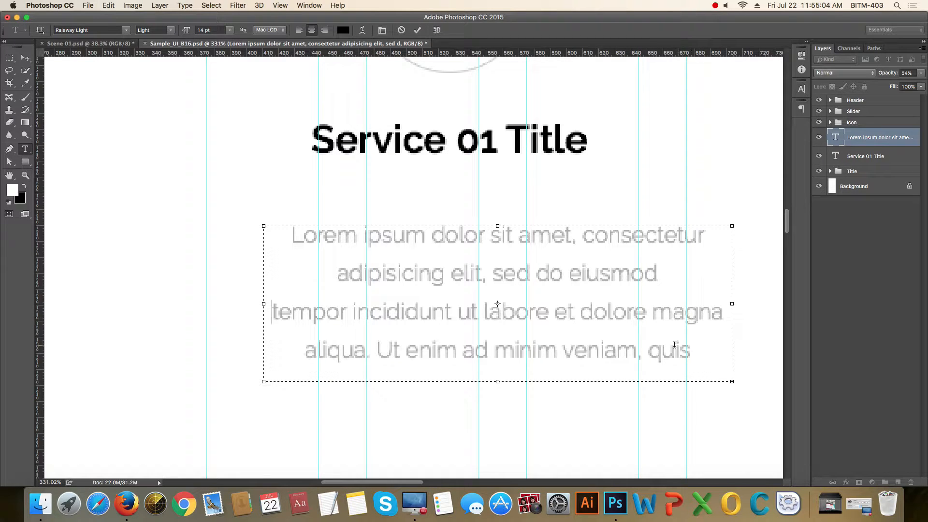
scroll(603, 340, down, 3)
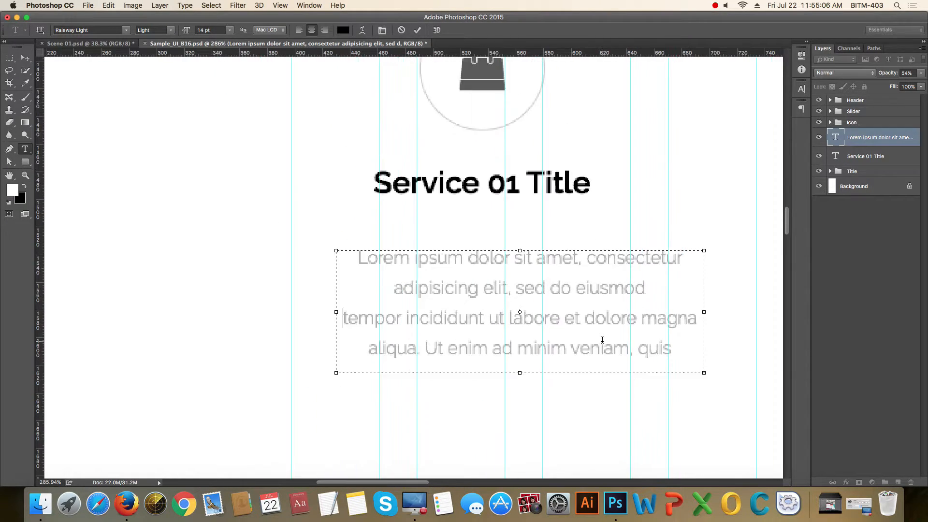
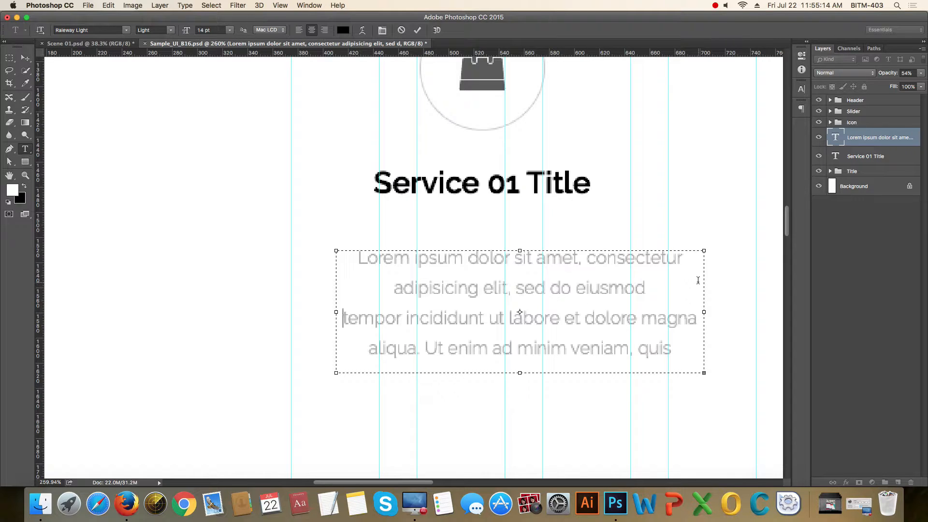
click(685, 261)
key(Delete)
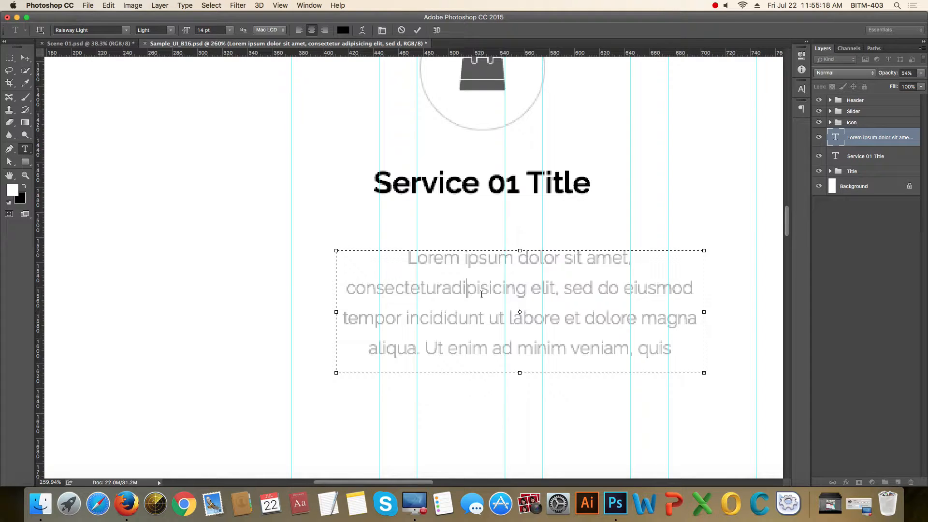
key(Return)
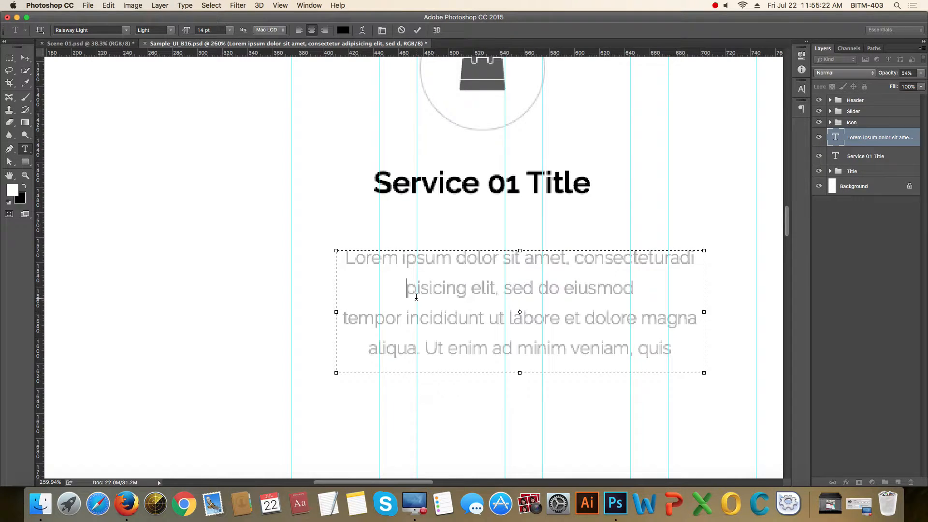
key(BackSpace)
key(Right)
key(Return)
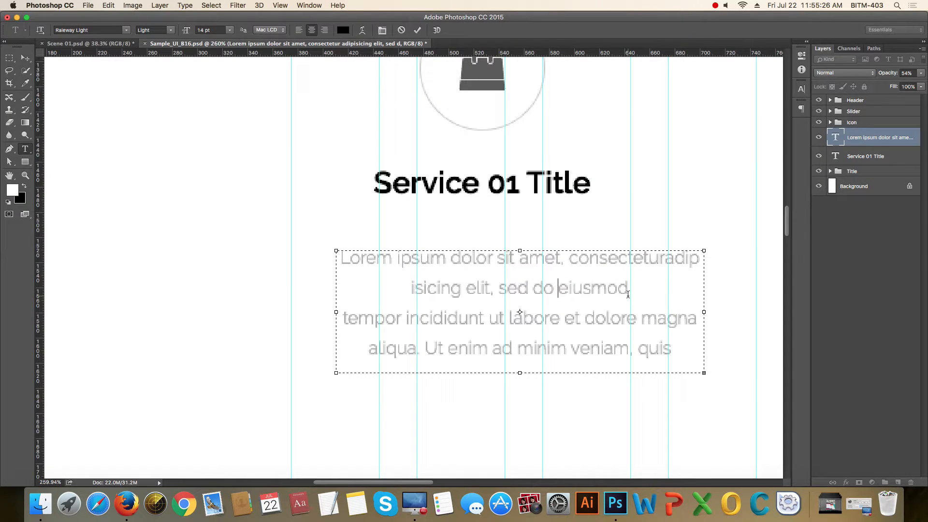
- Join "eiusmod" and "tempor" on the paragraph's second line and break that line after "incid"
key(Delete)
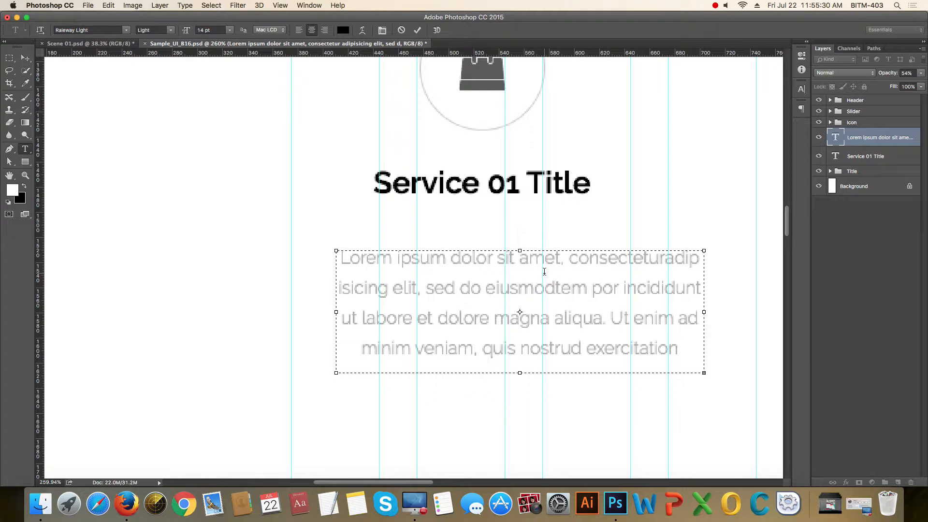
key(BackSpace)
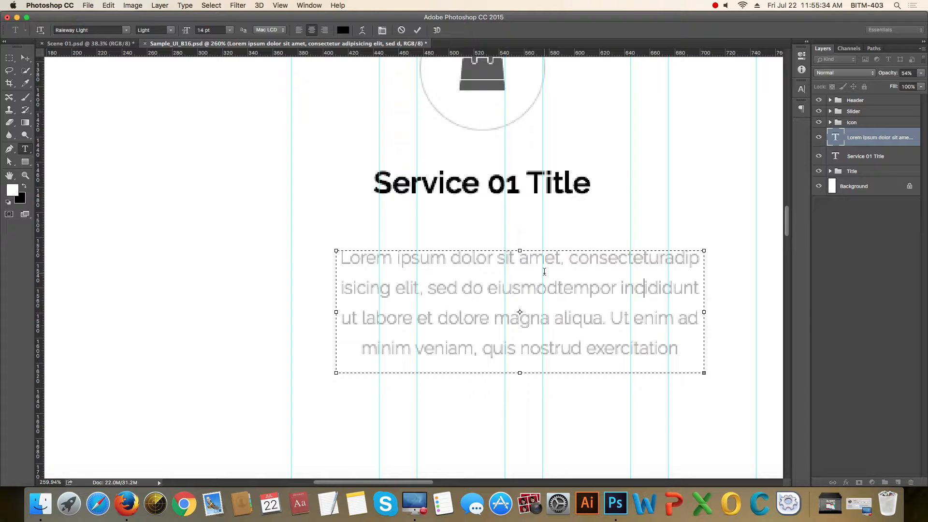
key(Return)
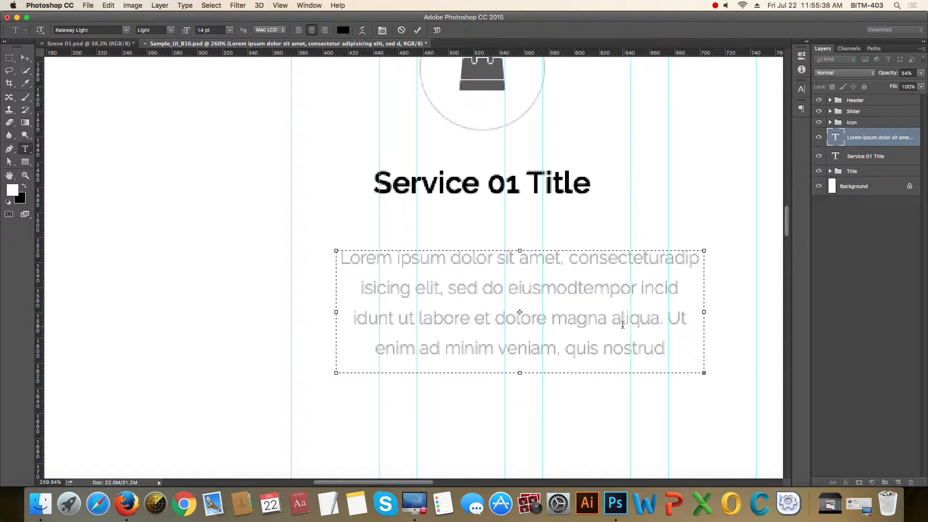
- End the paragraph with "magna.", remove the remaining placeholder text, and shrink its text box to 62 px high
key(BackSpace)
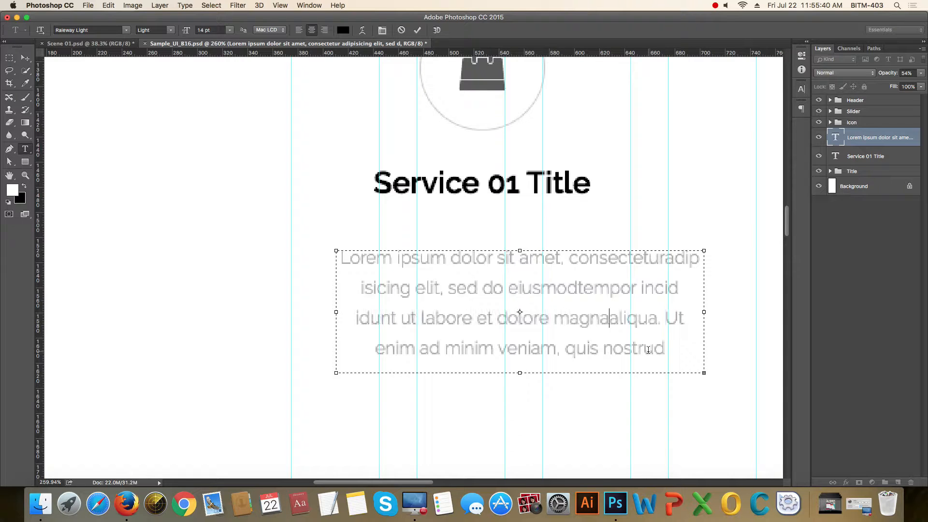
text(.)
key(shift+Up)
key(shift+Up)
key(shift+Up)
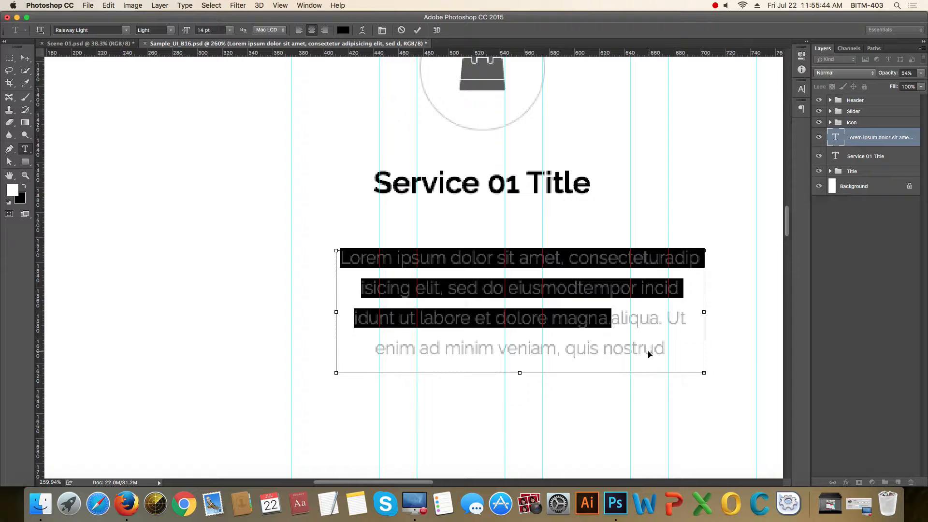
key(super+x)
key(super+a)
key(super+v)
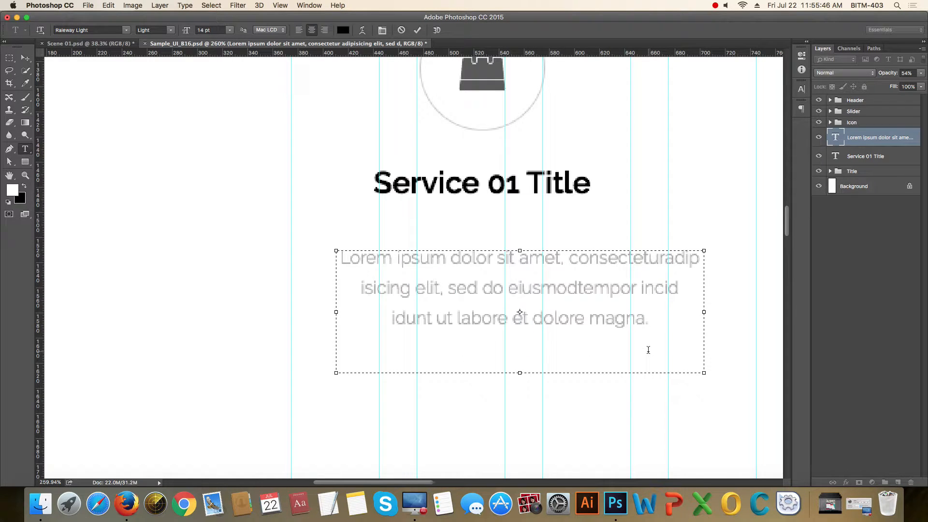
drag(520, 373, 535, 328)
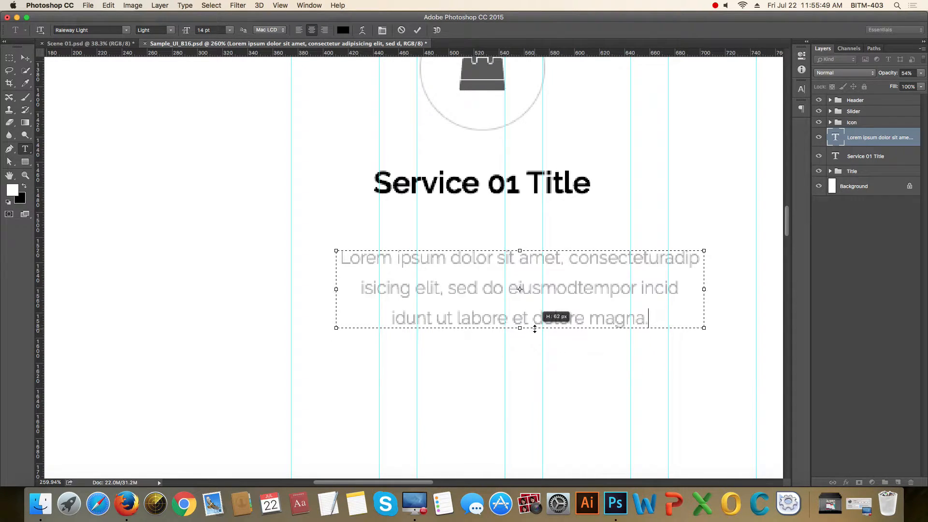
- Align the service title, its paragraph and the Icon group on their horizontal centers, and deselect them
click(25, 58)
scroll(491, 241, down, 2)
scroll(490, 242, down, 3)
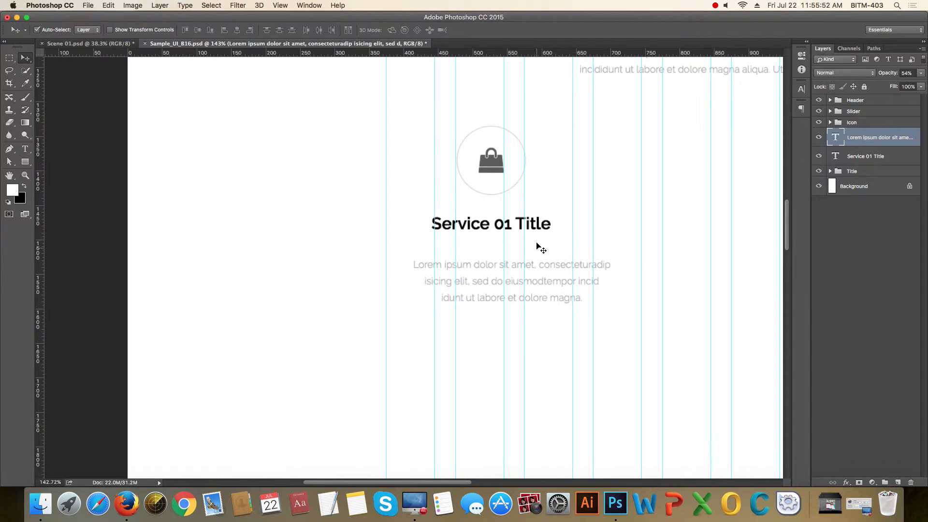
click(537, 226)
shift+click(545, 271)
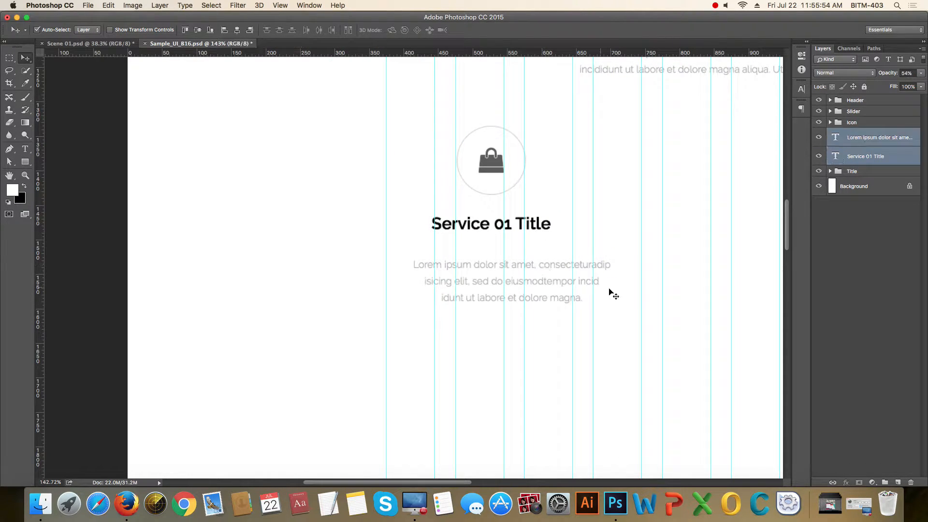
click(237, 30)
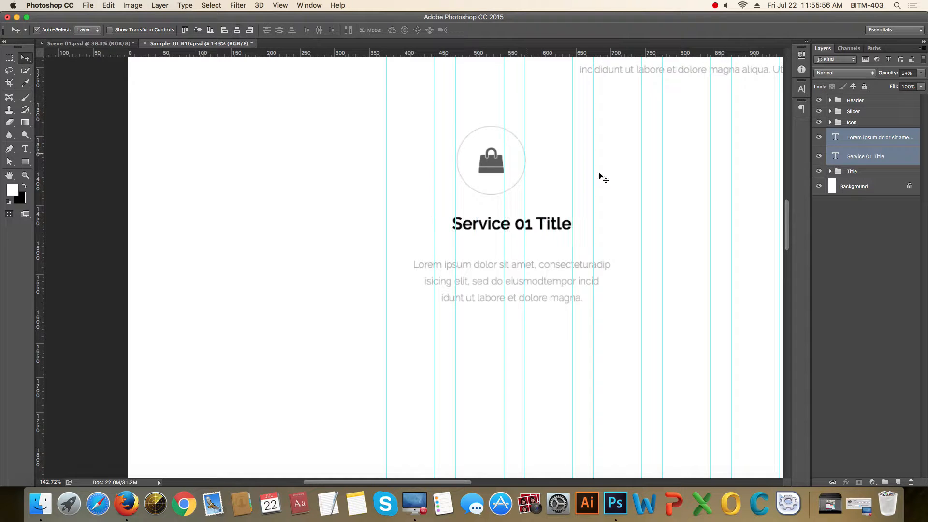
shift+click(863, 124)
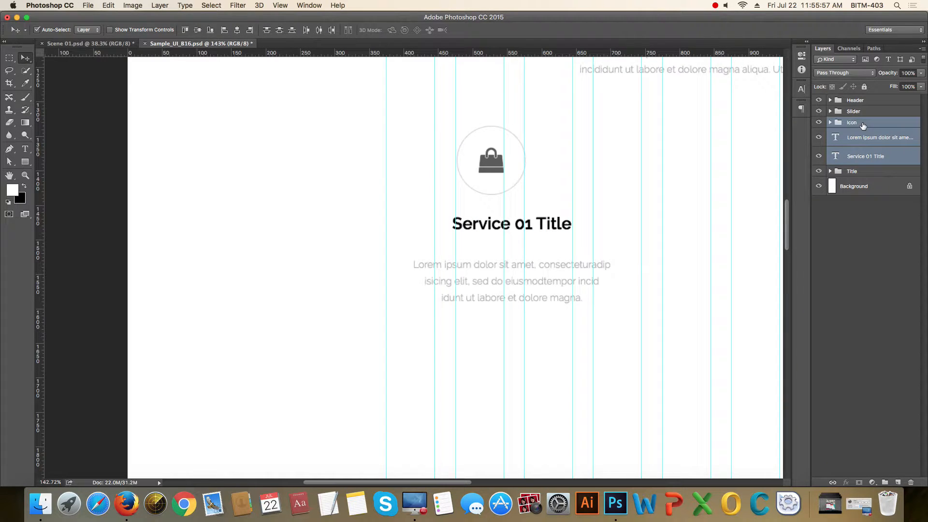
click(237, 30)
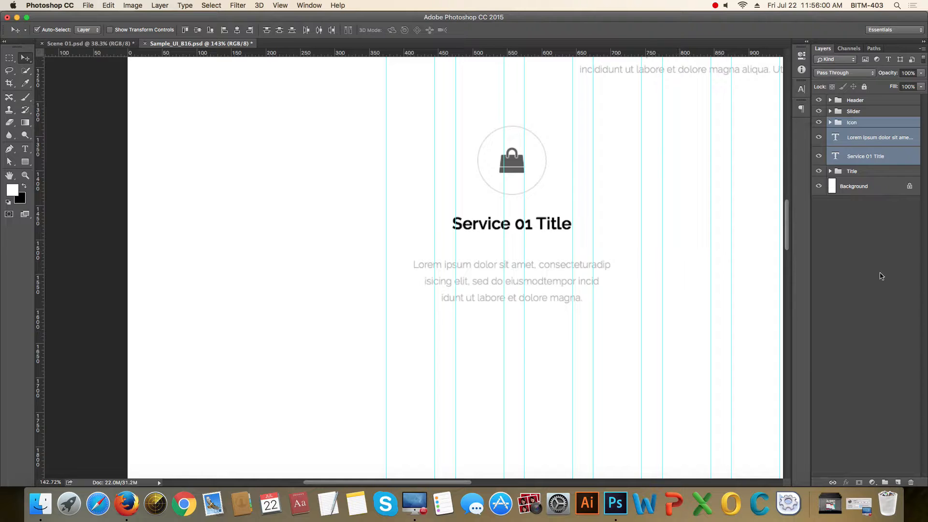
click(659, 263)
- Nudge the "Service 01 Title" text up until it sits just below the icon's circle
scroll(552, 230, up, 5)
scroll(552, 230, up, 1)
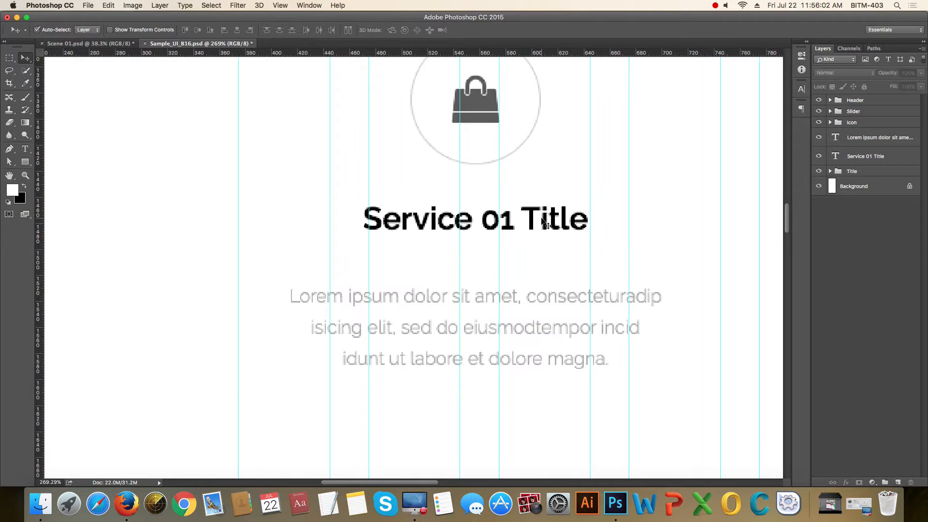
click(533, 212)
key(shift+Up)
key(shift+Up)
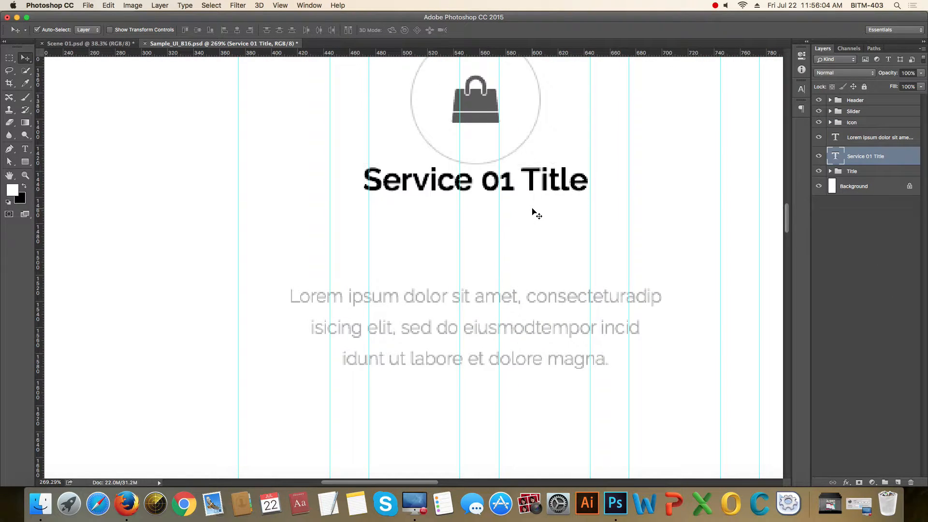
key(Up)
key(Up)
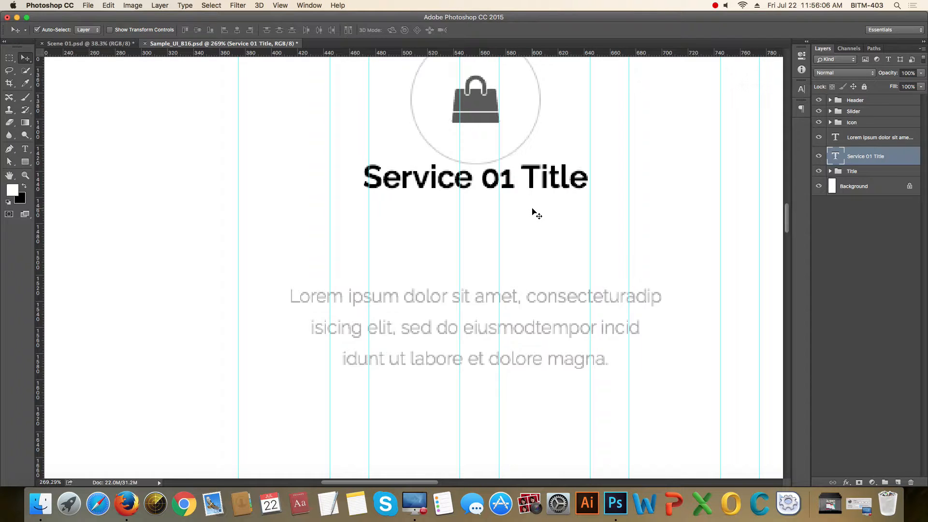
key(Down)
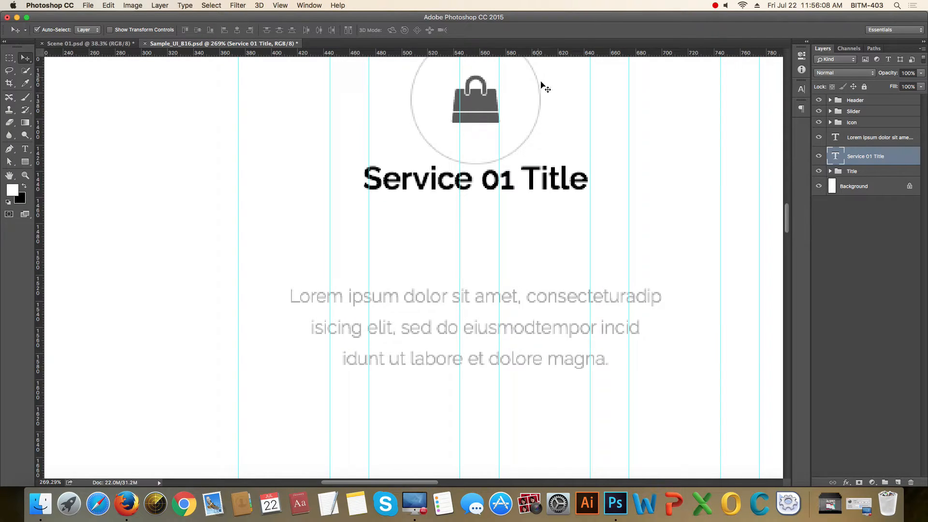
- Add a horizontal guide exactly at the bottom edge of the bag icon's circle
scroll(541, 82, up, 5)
drag(542, 52, 575, 308)
scroll(389, 301, up, 5)
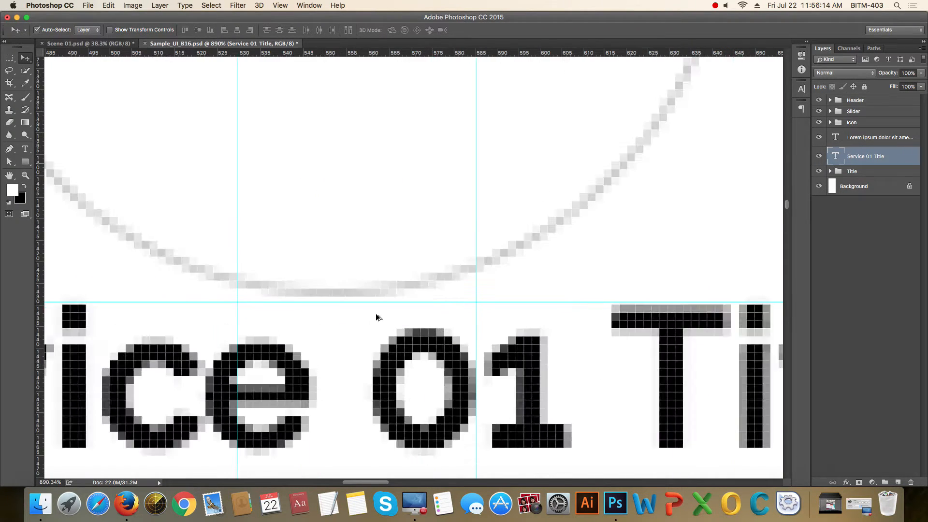
drag(424, 299, 430, 290)
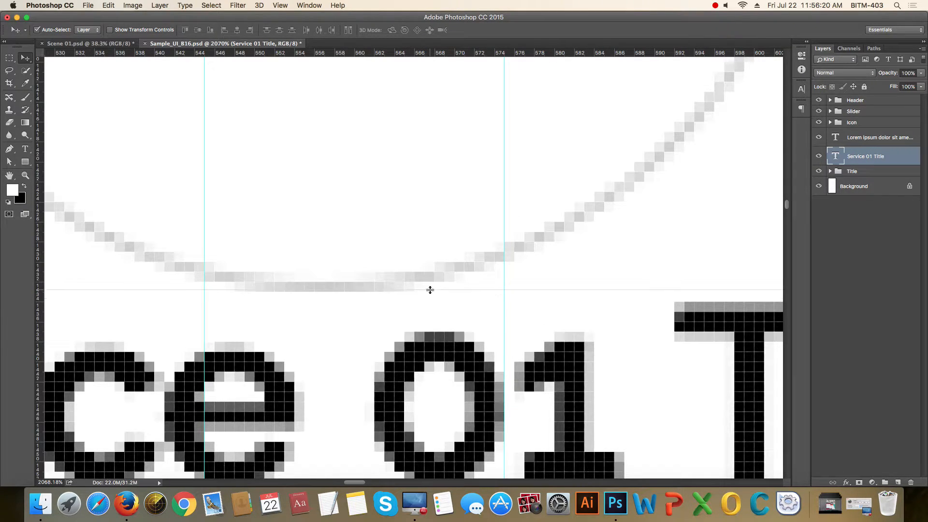
- Bring the top of the service title to the horizontal guide and shift it down 50 px from there
scroll(503, 304, down, 10)
drag(533, 306, 538, 253)
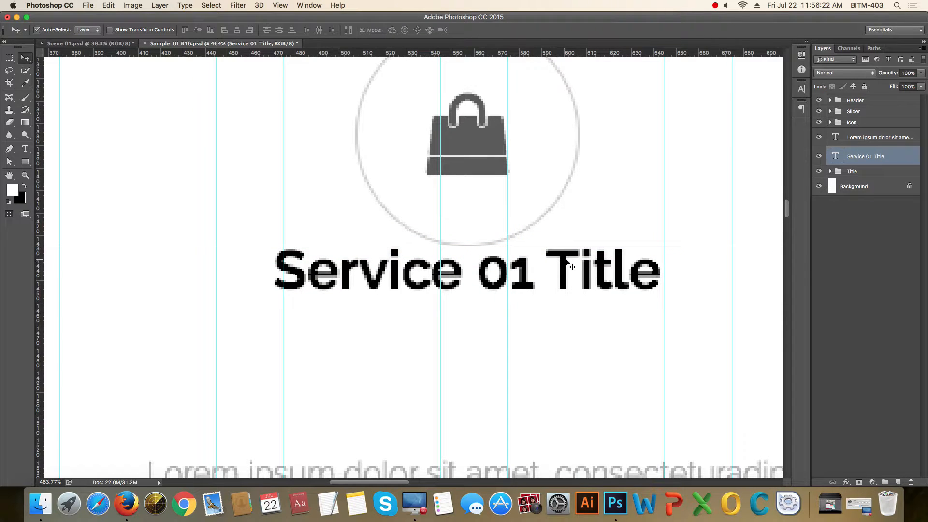
key(Up)
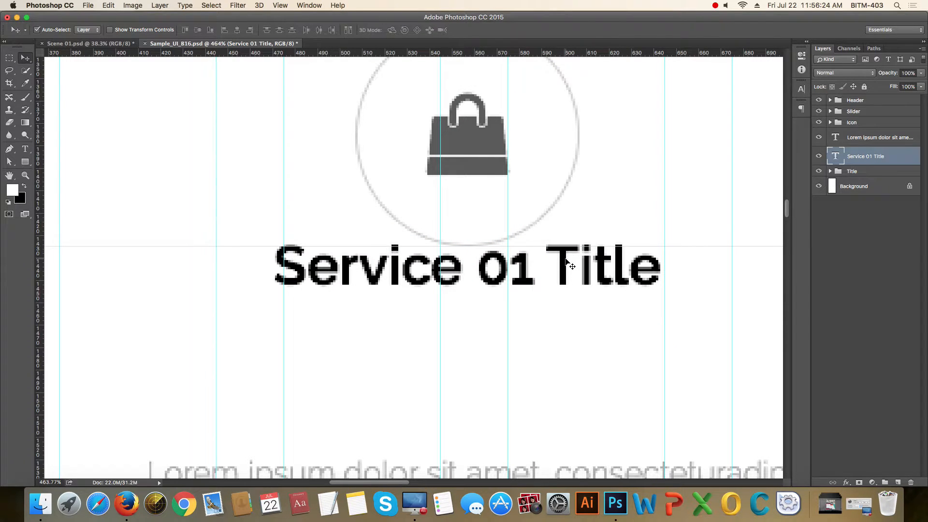
key(shift+Down)
key(shift+Down)
key(shift+Down)
key(shift+Down)
key(shift+Down)
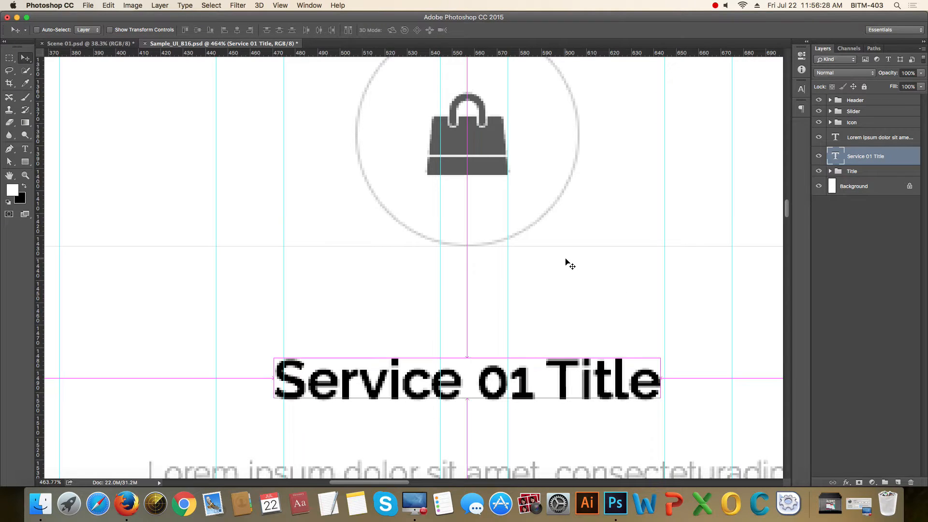
- Move the service paragraph up against the title and back down 10 px to leave a small gap
key(super+1)
scroll(466, 327, up, 5)
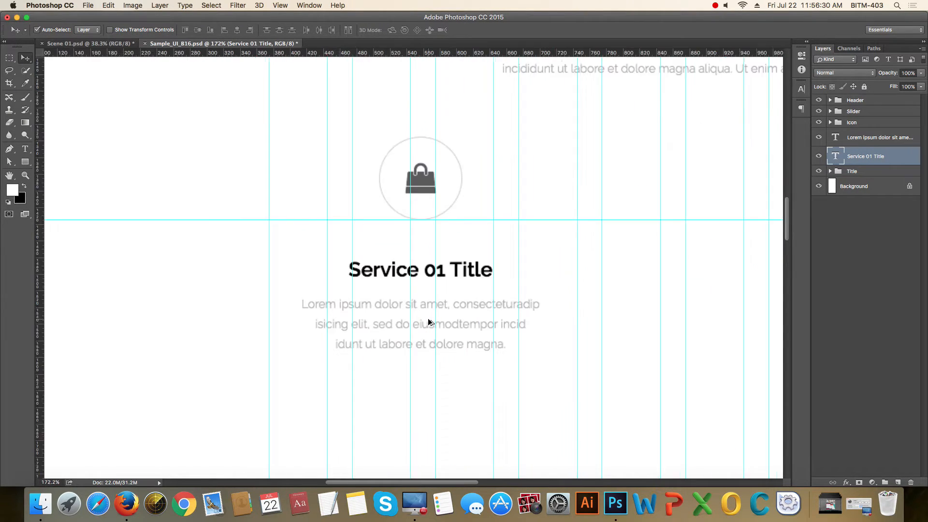
click(455, 295)
key(shift+Up)
key(shift+Up)
key(shift+Up)
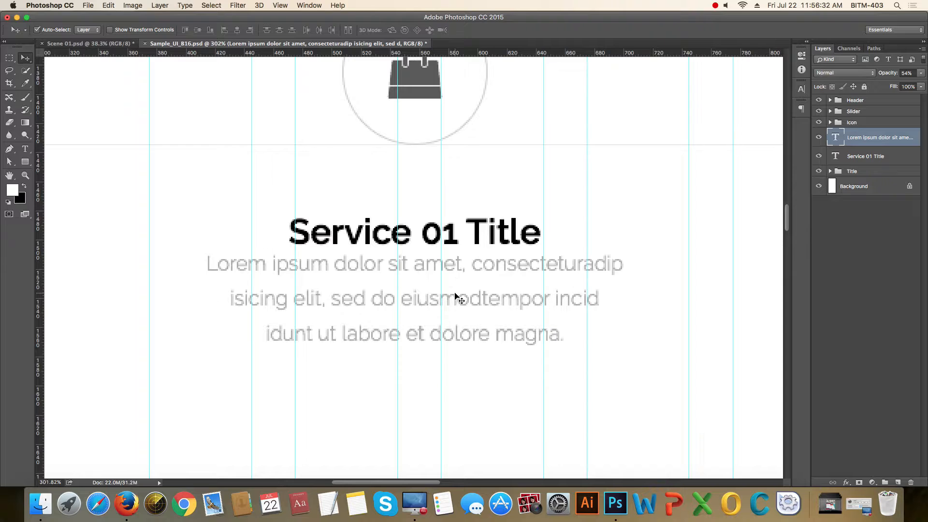
key(shift+Down)
key(shift+Down)
key(shift+Down)
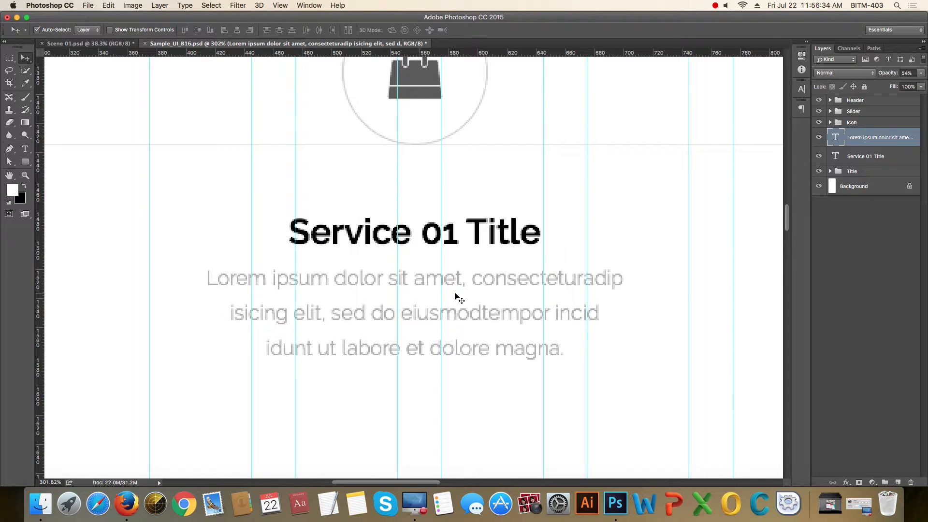
- Hide the guides and move the service paragraph another 10 px down from the title
key(super+1)
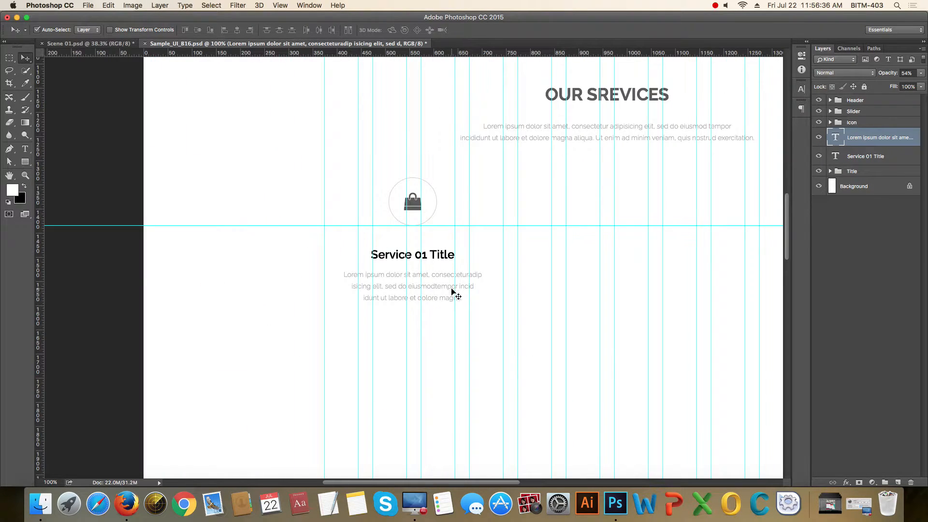
key(super+h)
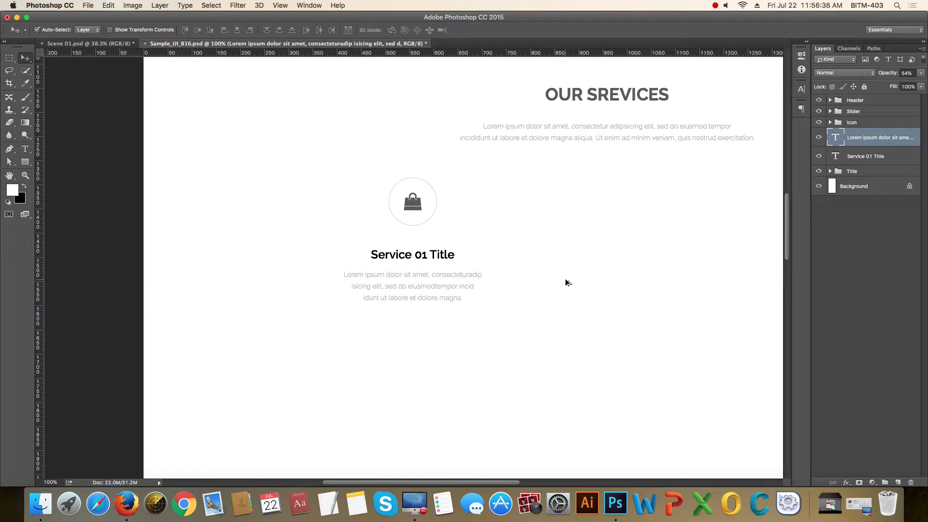
scroll(567, 281, down, 2)
scroll(476, 294, up, 3)
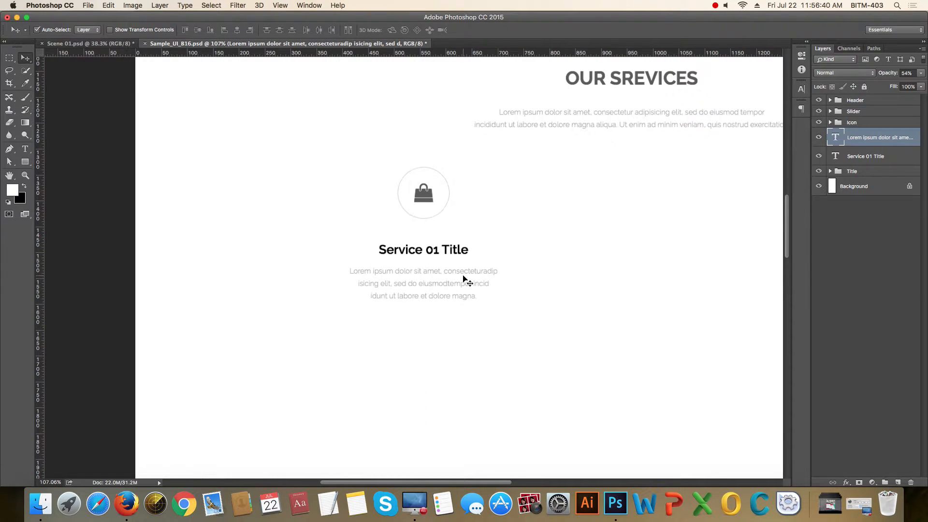
key(shift+Down)
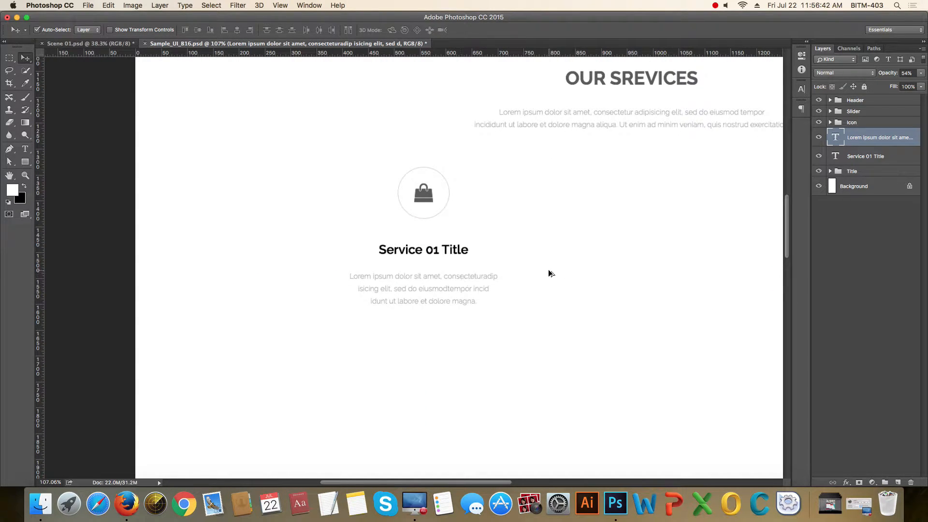
scroll(551, 271, down, 3)
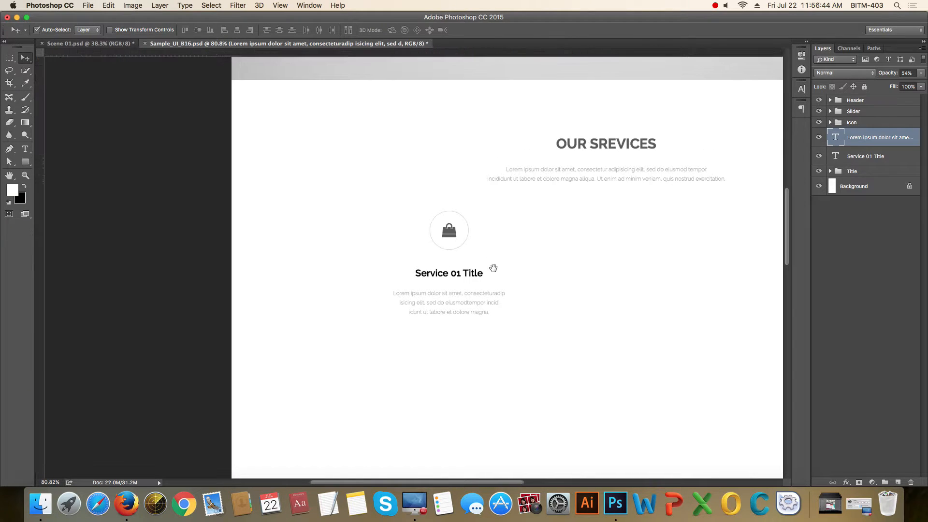
key(super+r)
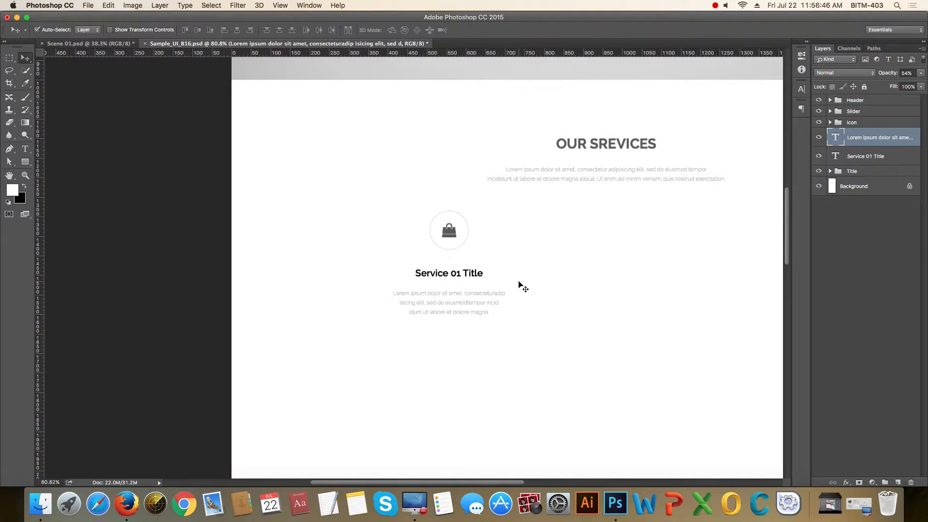
- Reorder the layers so that "Service 01 Title" sits above the paragraph layer, directly under the Icon group
click(882, 159)
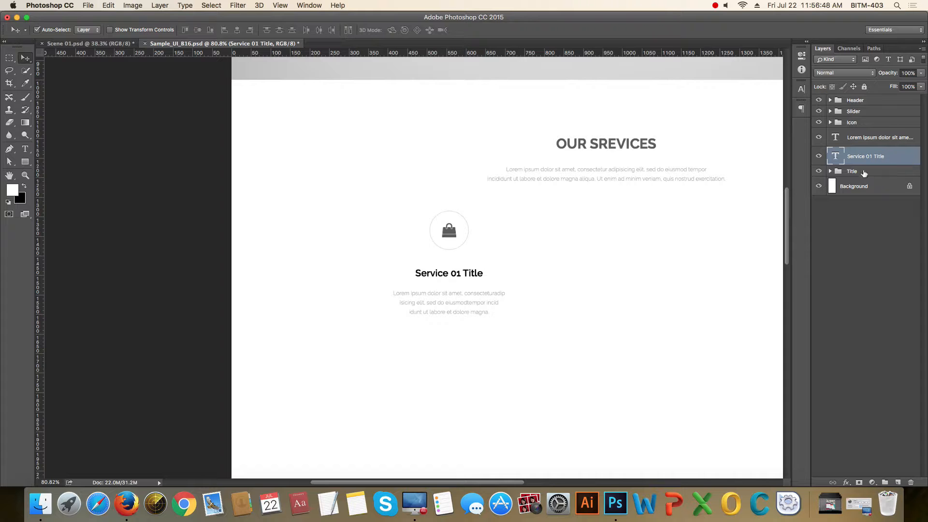
click(866, 127)
drag(900, 158, 888, 132)
click(885, 156)
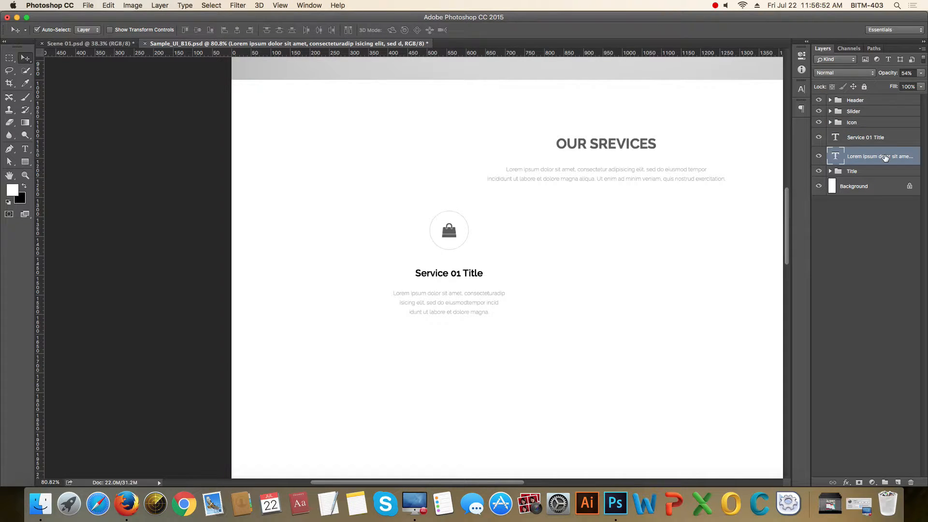
- Show the guides and create a 370 x 450 px rectangle starting at the first column guide beside the bag icon
scroll(556, 256, down, 5)
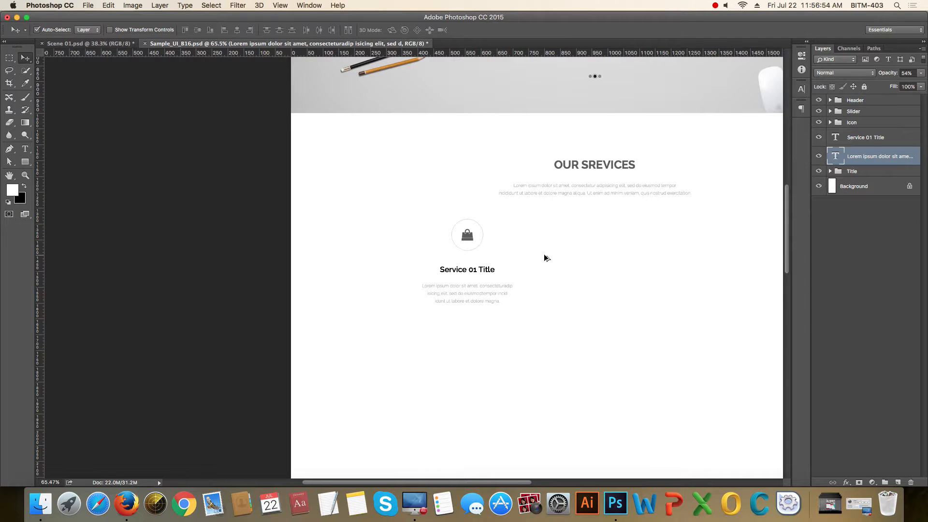
scroll(535, 288, up, 3)
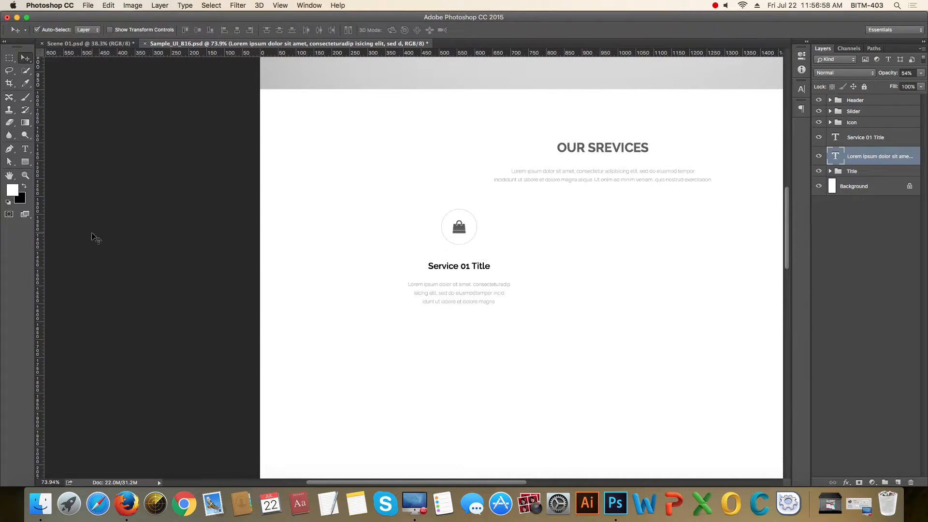
click(25, 162)
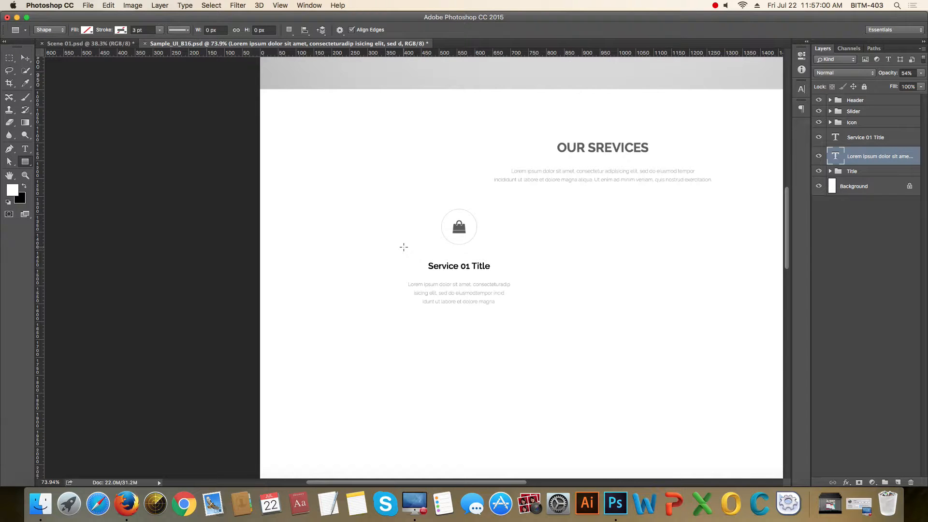
key(super+semicolon)
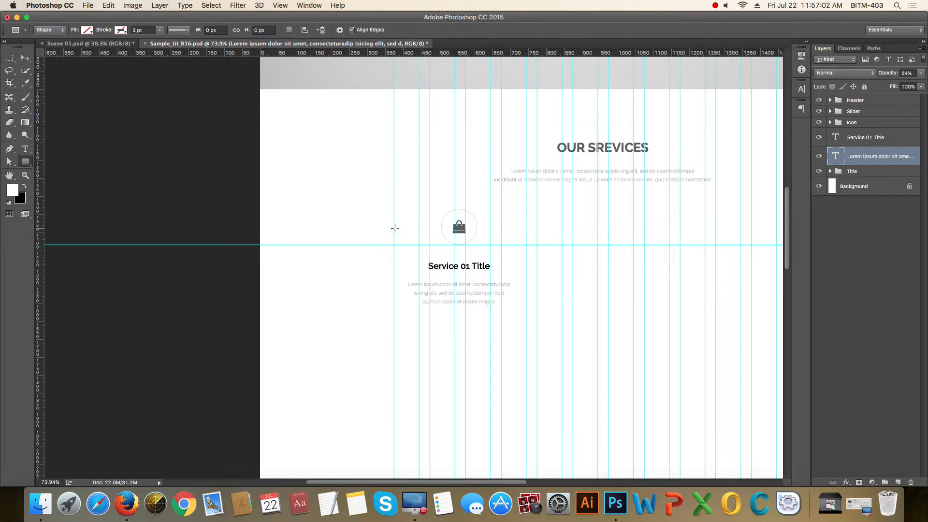
click(395, 228)
text(27)
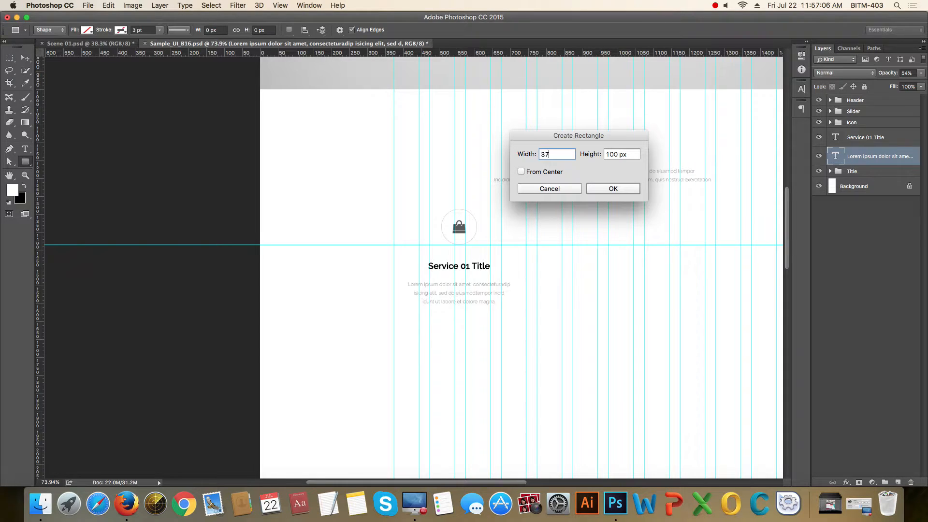
key(Tab)
text(4)
key(Return)
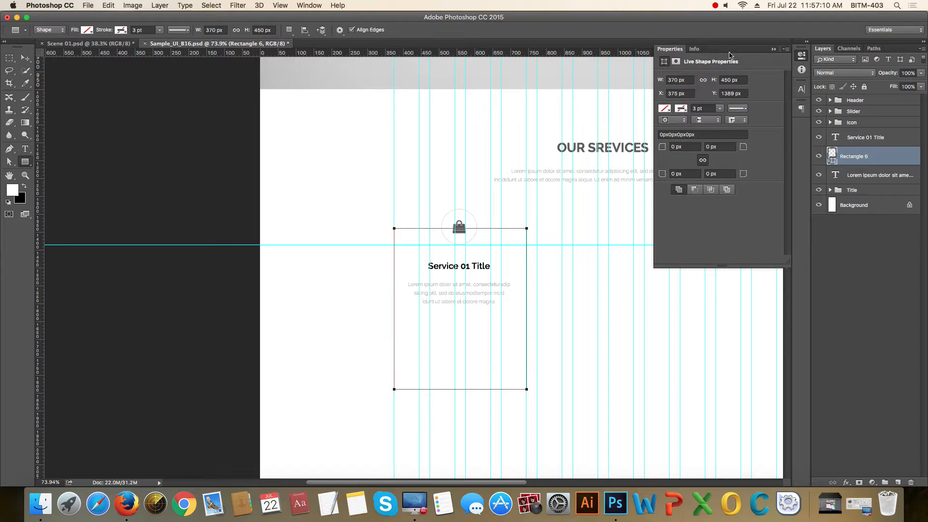
- Give the new rectangle a solid white fill
click(774, 49)
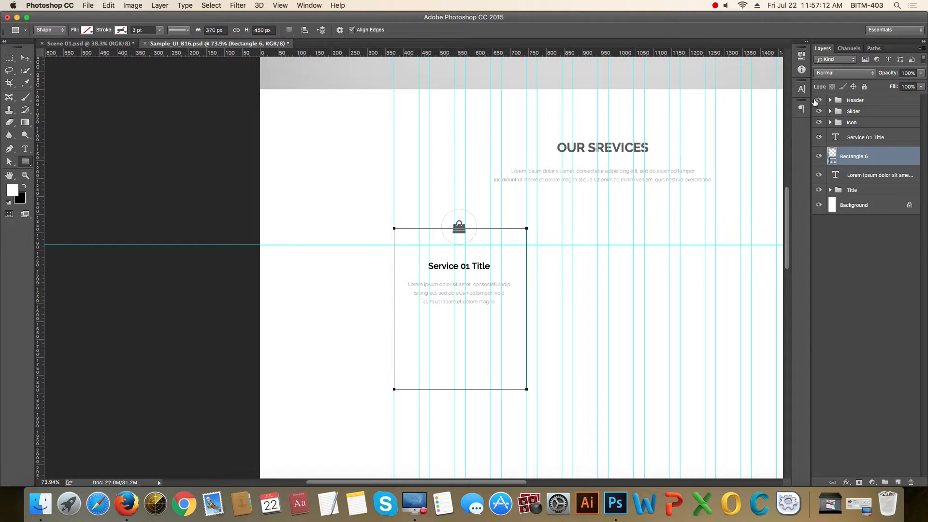
click(802, 55)
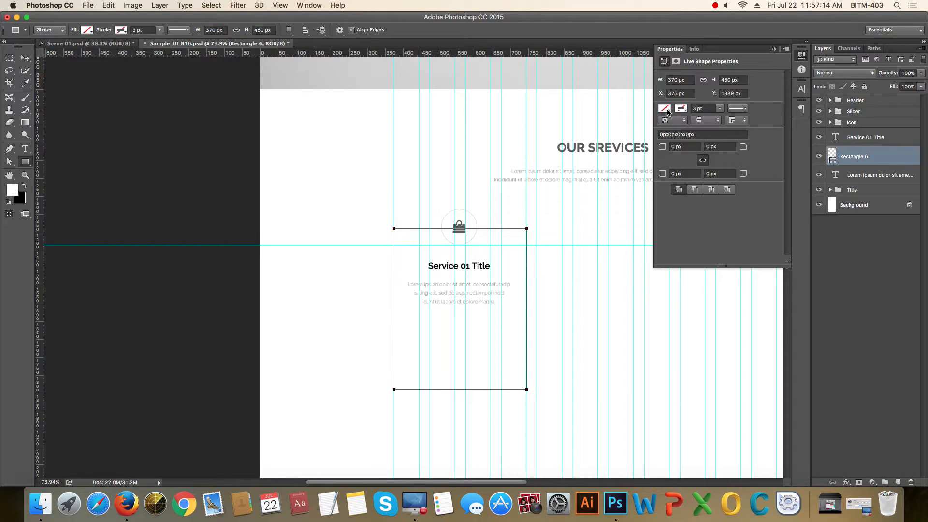
click(668, 111)
click(690, 129)
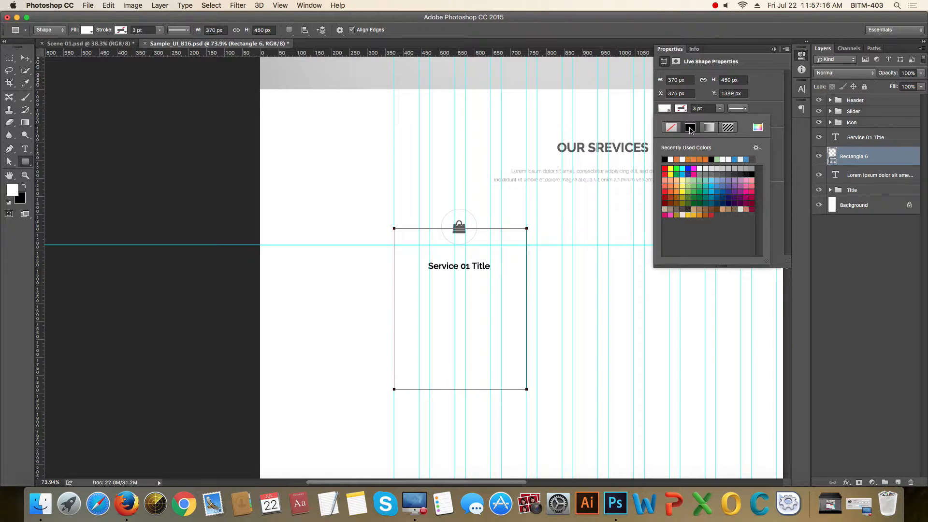
- Fill the Rectangle 6 shape behind the service content with solid black (000000)
click(759, 128)
drag(411, 181, 461, 261)
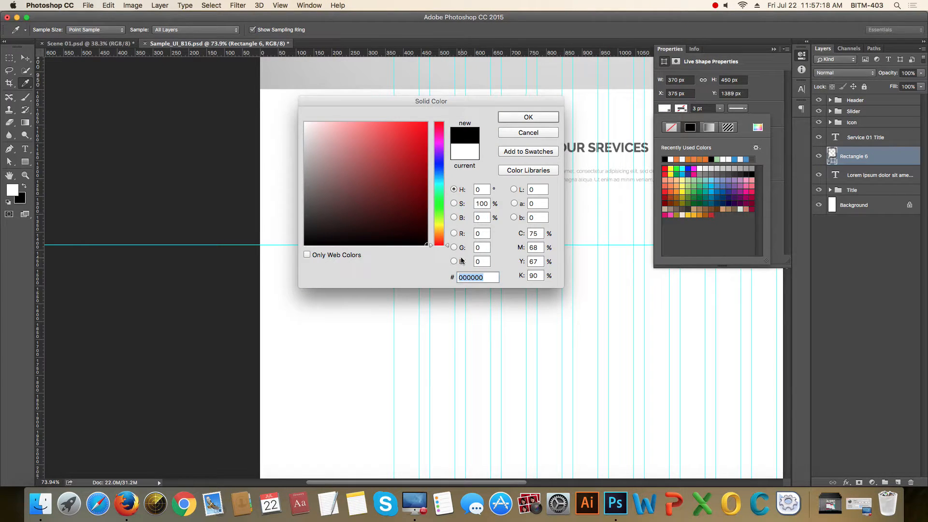
click(533, 117)
click(774, 48)
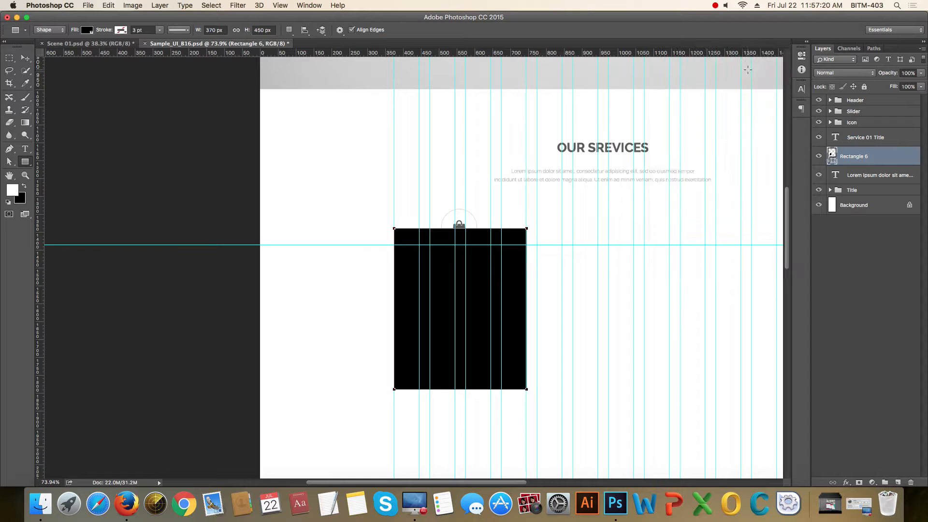
- Copy the layer style from the circle around the bag icon and paste it onto Rectangle 6
click(25, 58)
scroll(476, 262, up, 5)
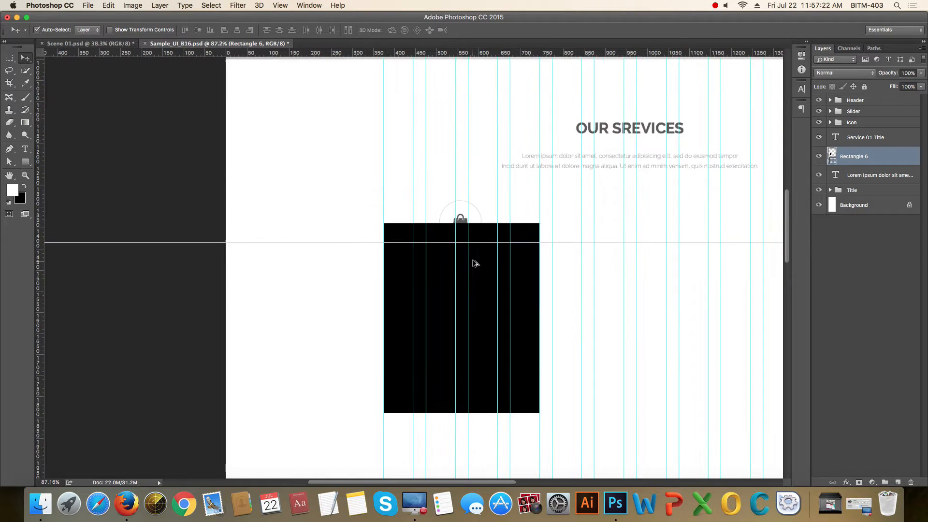
drag(467, 200, 469, 236)
scroll(459, 239, up, 2)
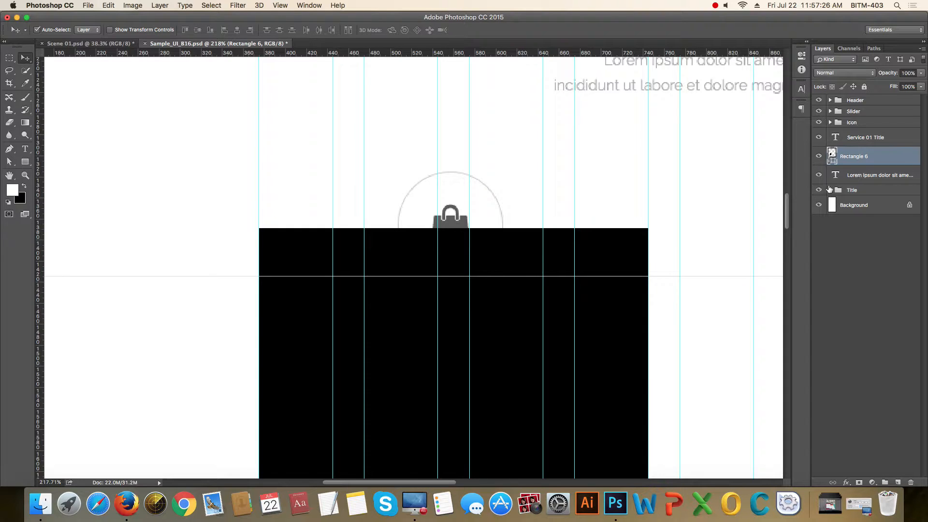
click(493, 207)
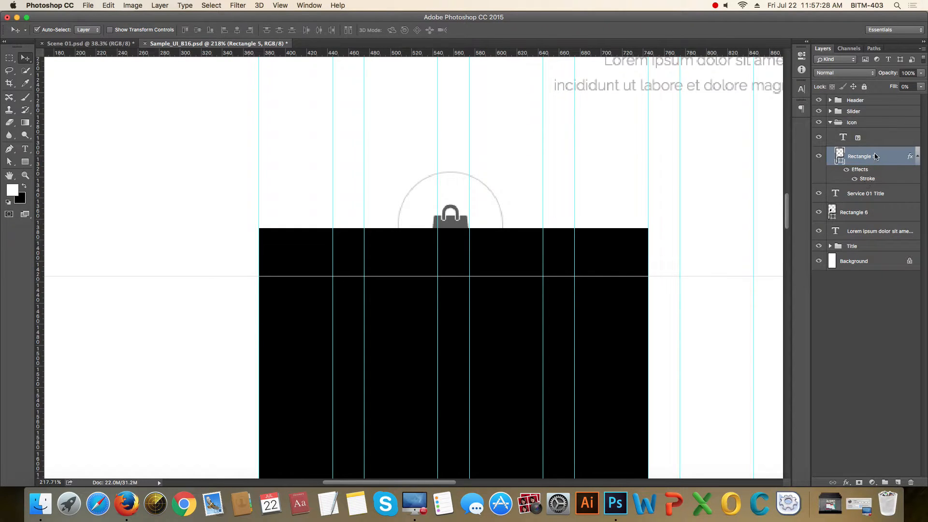
right_click(876, 156)
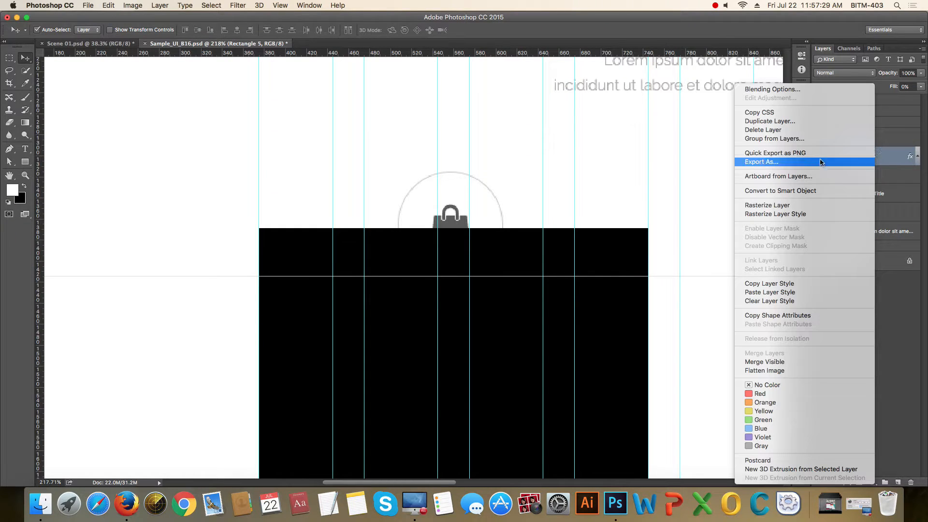
click(788, 287)
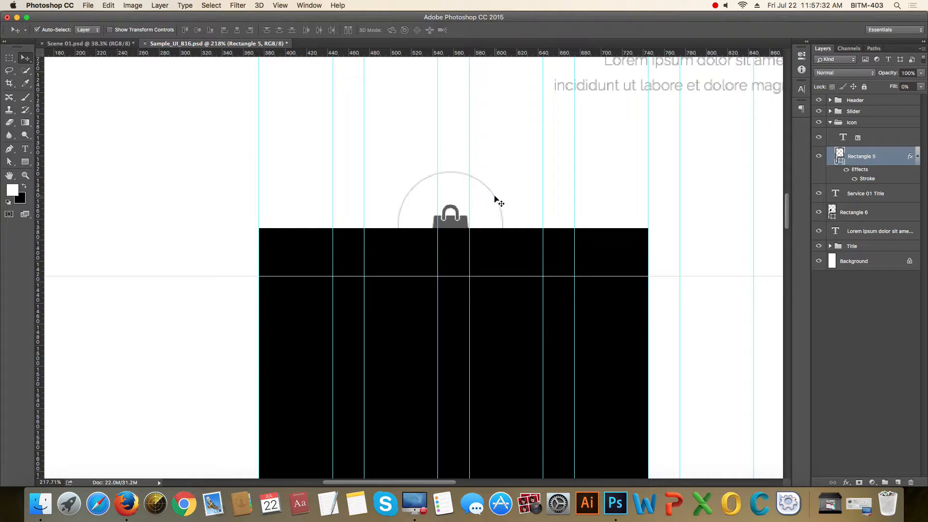
click(631, 251)
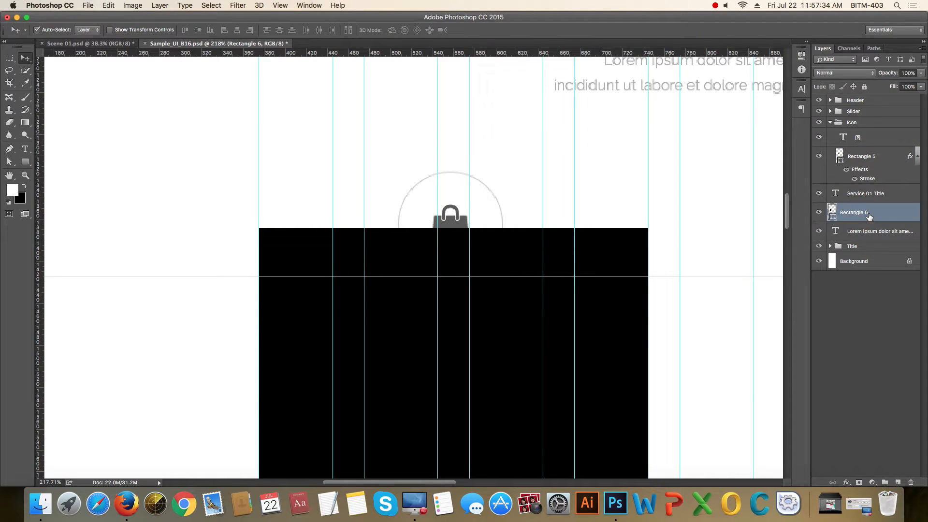
right_click(869, 216)
click(782, 293)
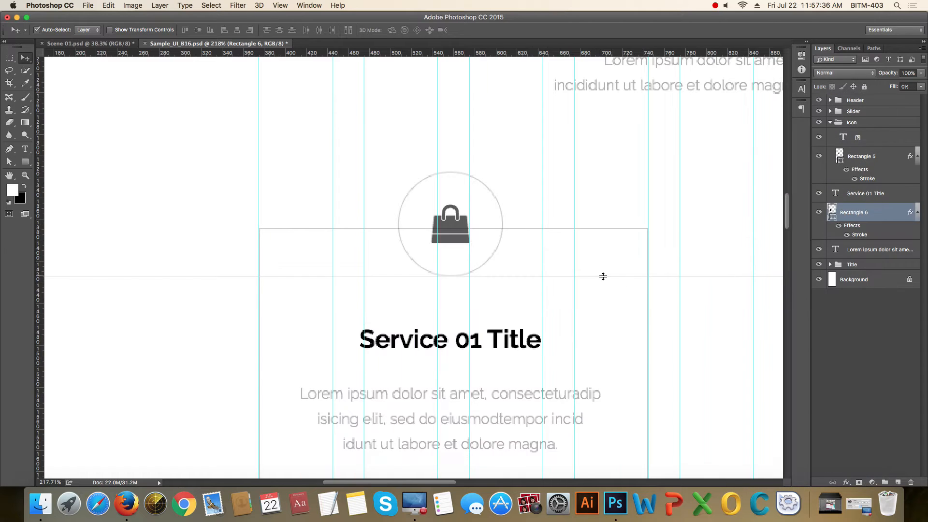
- Collapse the effects lists of Rectangle 6 and Rectangle 5 in the layer stack
scroll(603, 276, down, 5)
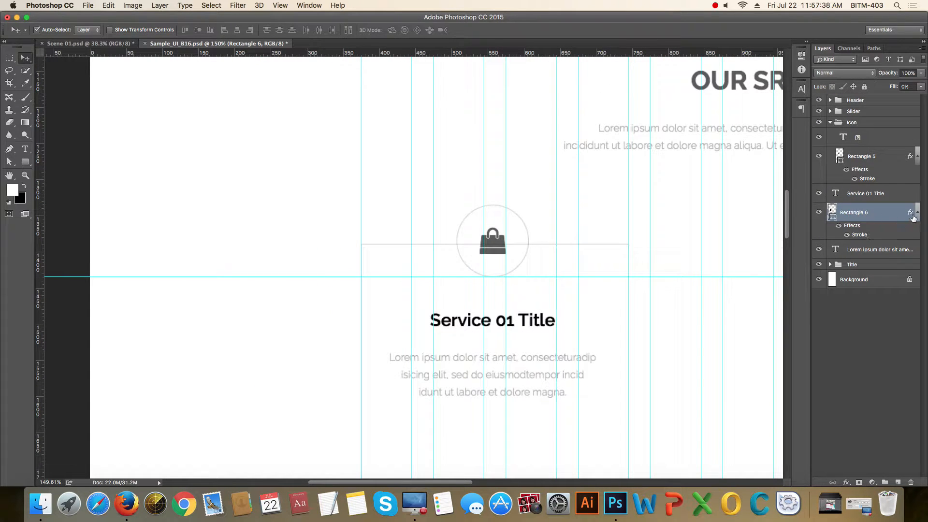
click(916, 215)
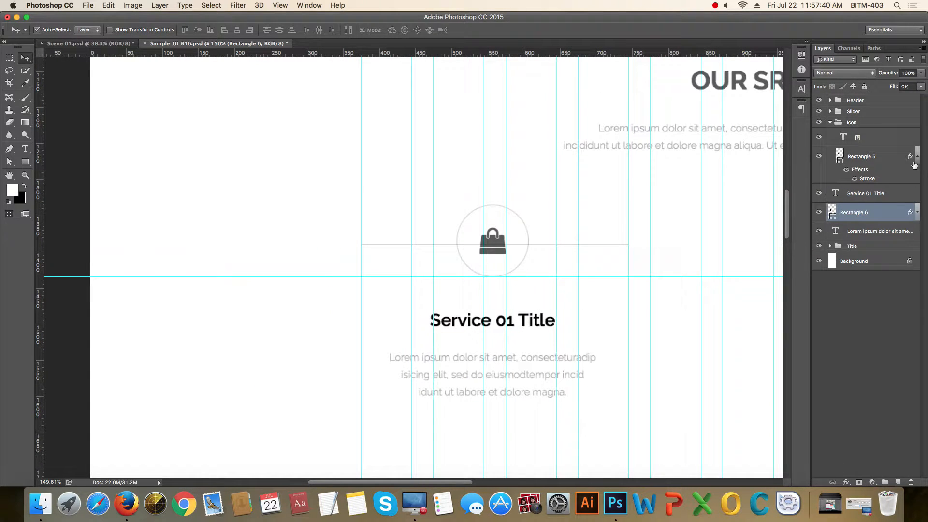
click(918, 157)
click(903, 162)
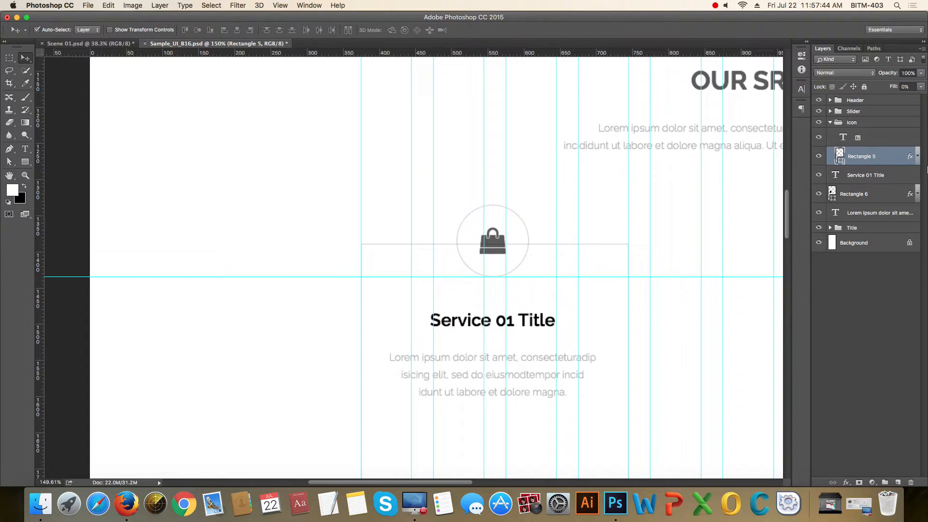
right_click(870, 159)
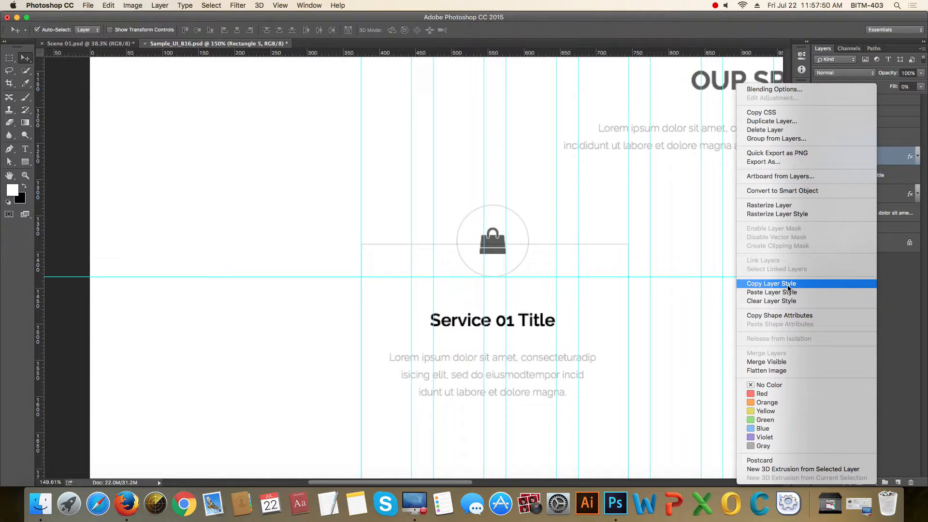
click(903, 303)
scroll(623, 294, up, 5)
scroll(622, 294, up, 2)
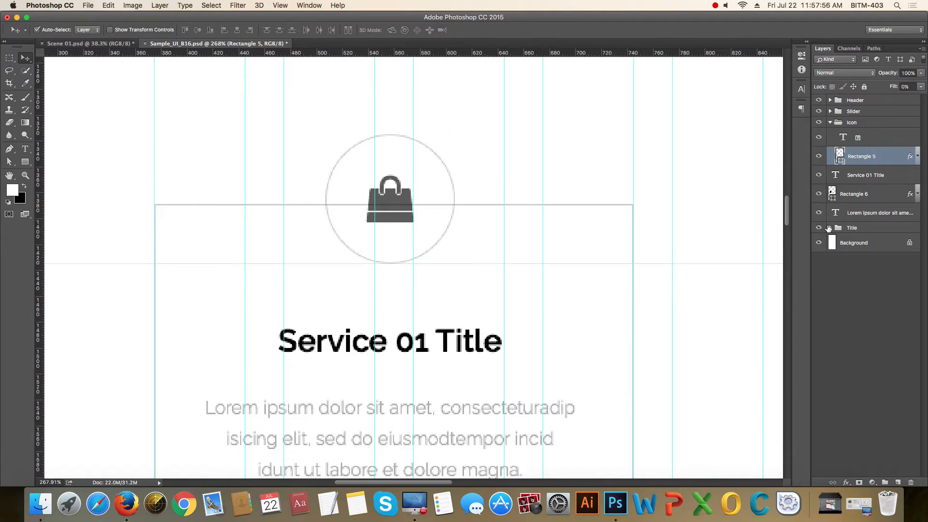
- Collapse the Icon group and reorder the layers so the service description text sits above Rectangle 6
click(831, 122)
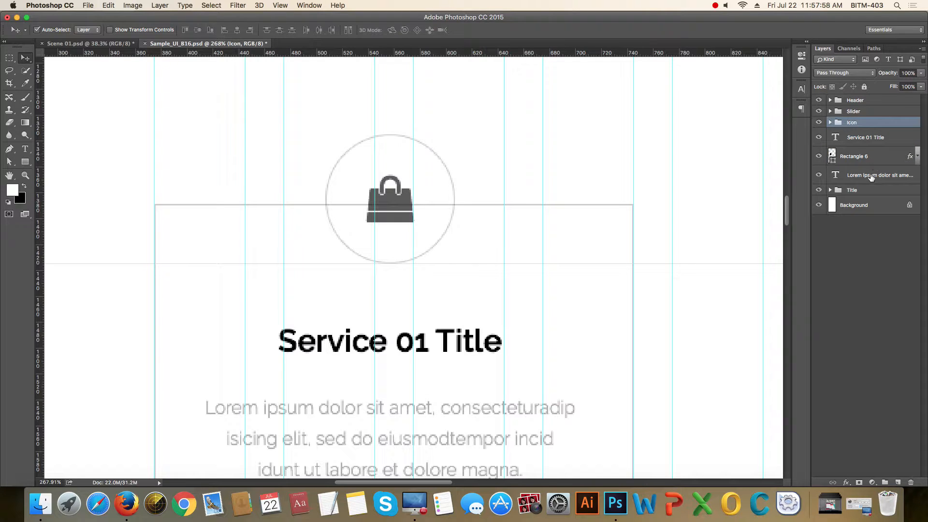
click(863, 157)
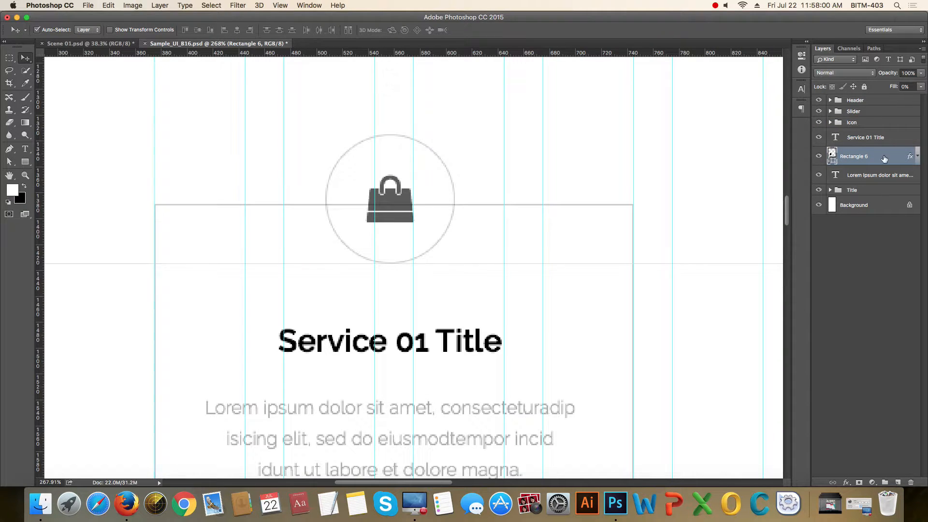
drag(889, 176, 880, 153)
- Move Rectangle 6 up to about Y 1284 px so its top edge lies above the icon circle
click(874, 177)
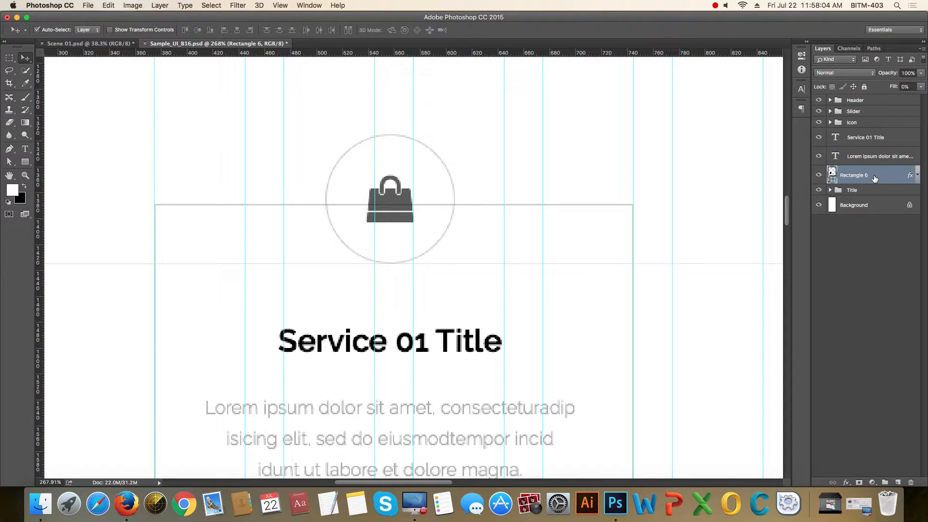
key(shift+Up)
key(shift+Up)
key(shift+Up)
key(shift+Up)
key(shift+Up)
key(shift+Up)
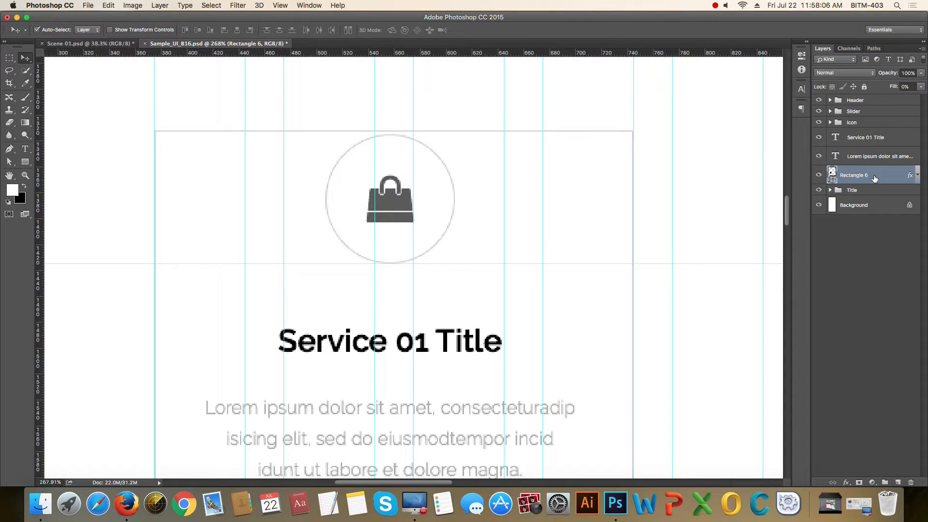
key(Down)
key(Down)
key(shift+Up)
key(shift+Up)
key(shift+Up)
key(shift+Up)
key(shift+Up)
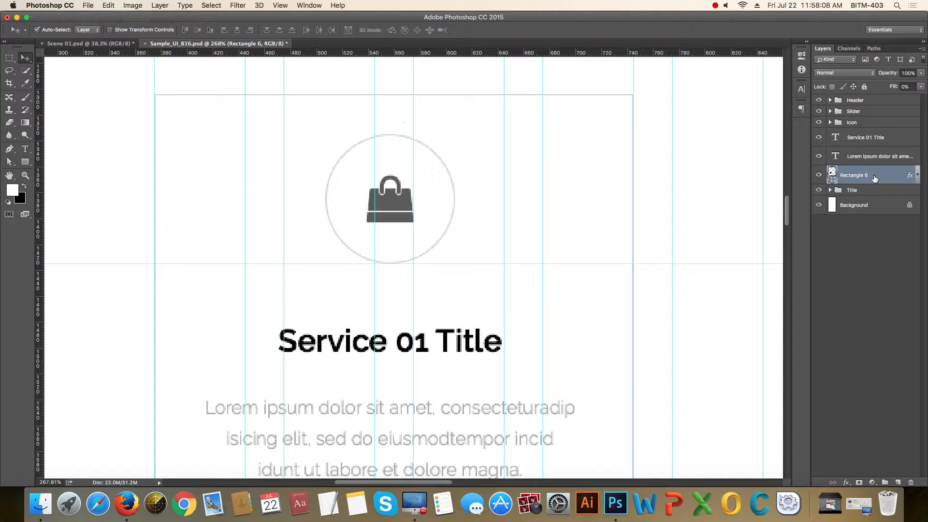
- Raise the two bottom anchor points of Rectangle 6 to shorten the card to a height of 330 px
key(super+1)
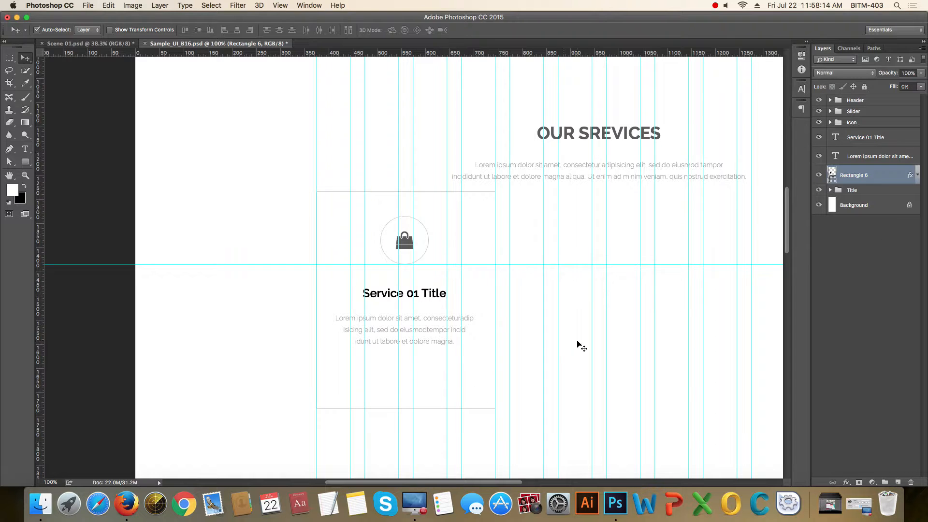
key(a)
drag(268, 385, 550, 432)
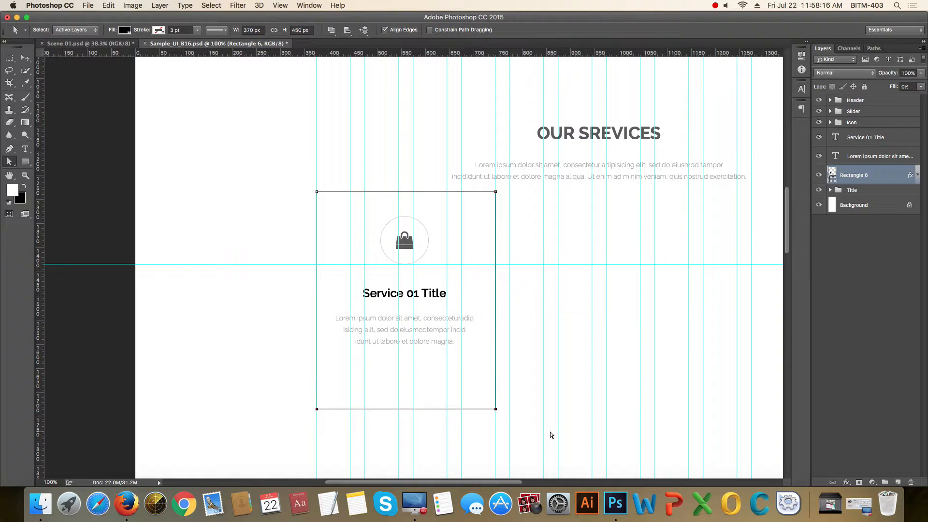
key(shift+Up)
key(shift+Up)
key(shift+Up)
key(shift+Up)
key(shift+Up)
key(shift+Up)
key(shift+Up)
key(shift+Up)
key(shift+Up)
key(shift+Up)
key(shift+Up)
key(shift+Up)
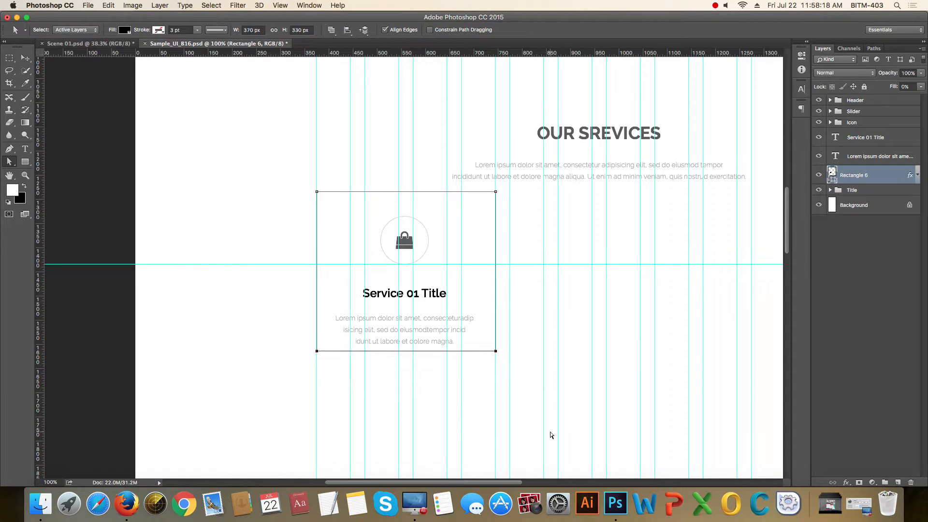
- Fine-tune the card's bottom edge beneath the description text to 326 px height, and extend it by 40 px to 366 px
drag(413, 359, 499, 408)
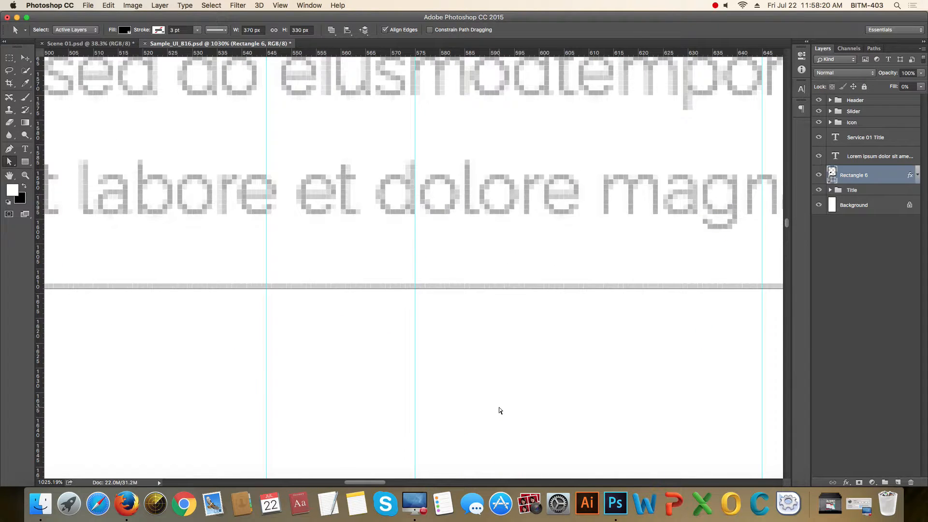
key(shift+Up)
key(Up)
key(Up)
key(Up)
key(Up)
key(shift+Down)
key(shift+Down)
key(shift+Down)
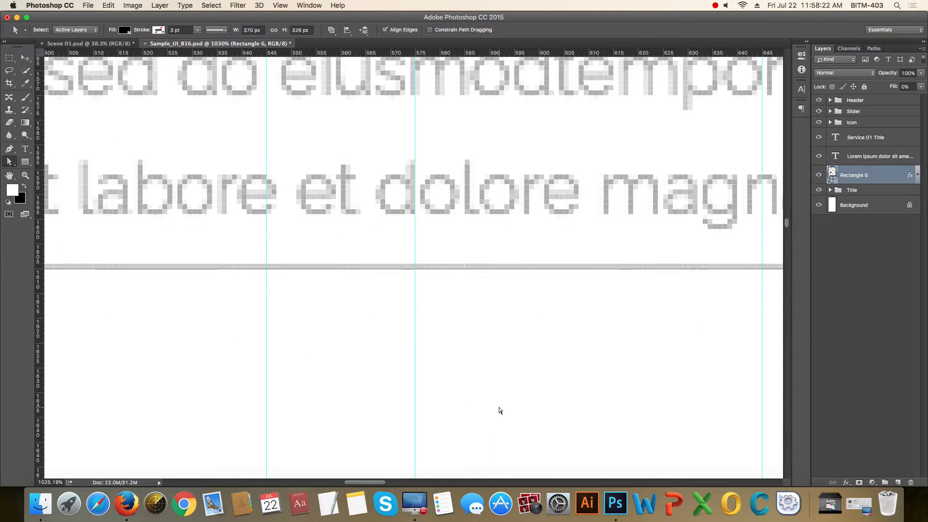
key(shift+Down)
key(shift+Down)
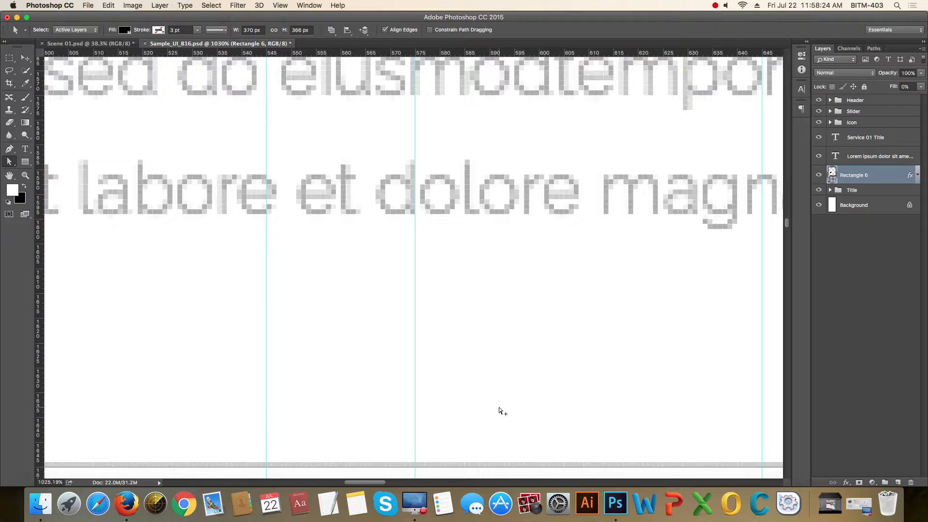
- Round all four corners of Rectangle 6 with a 3 px radius
key(super+0)
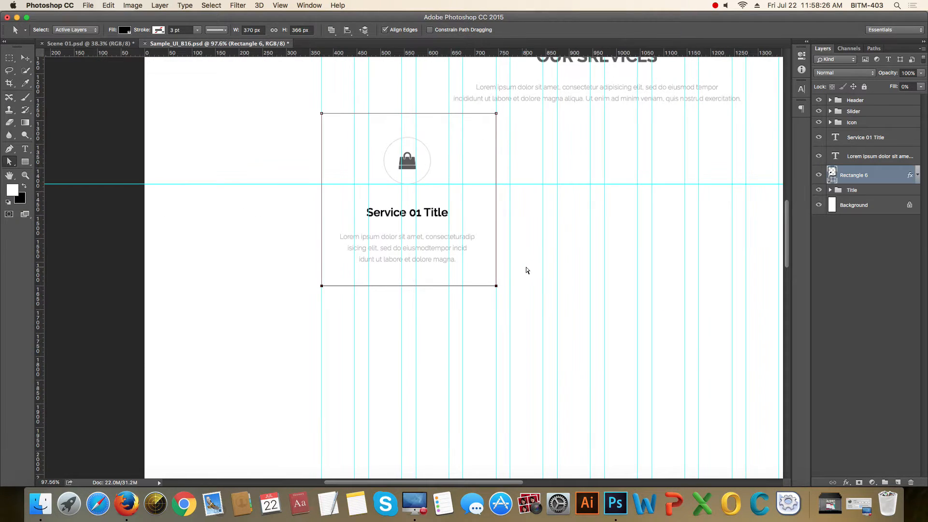
drag(541, 242, 545, 275)
click(876, 236)
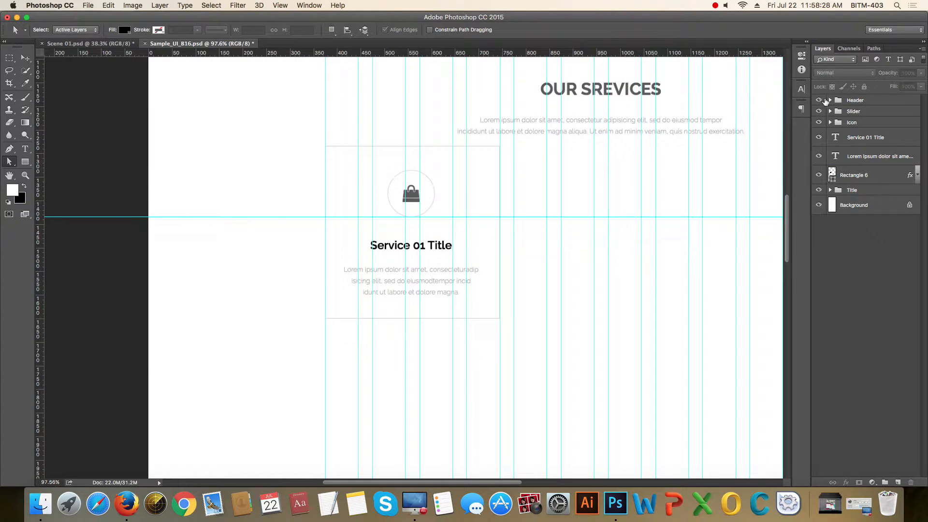
click(802, 54)
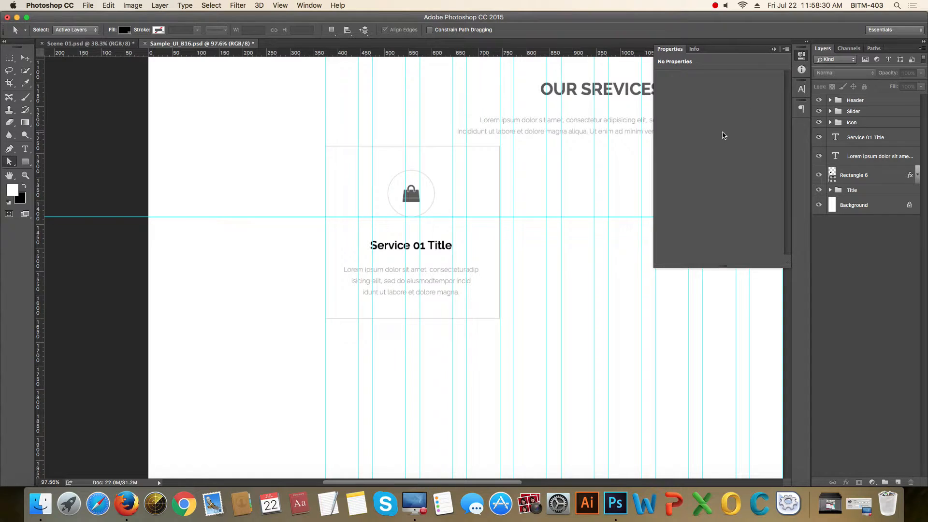
click(802, 54)
click(880, 175)
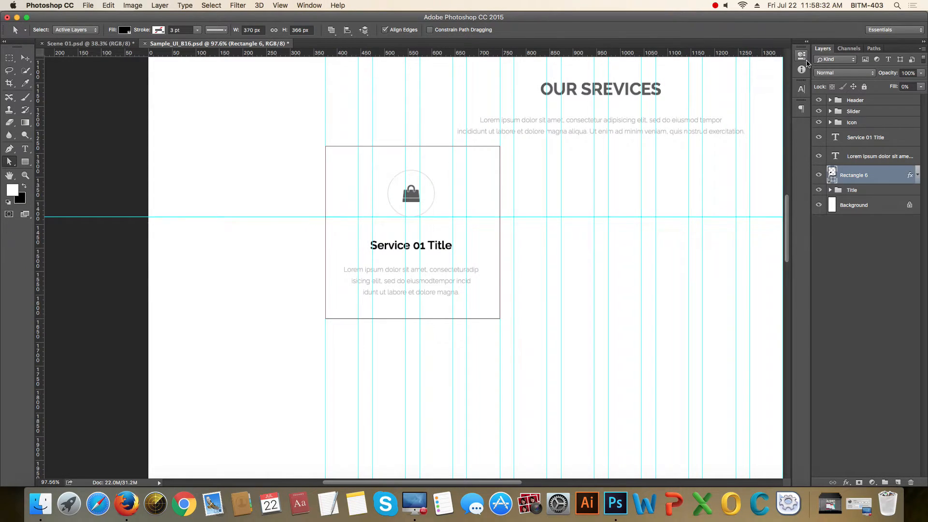
click(803, 56)
click(684, 146)
text(3)
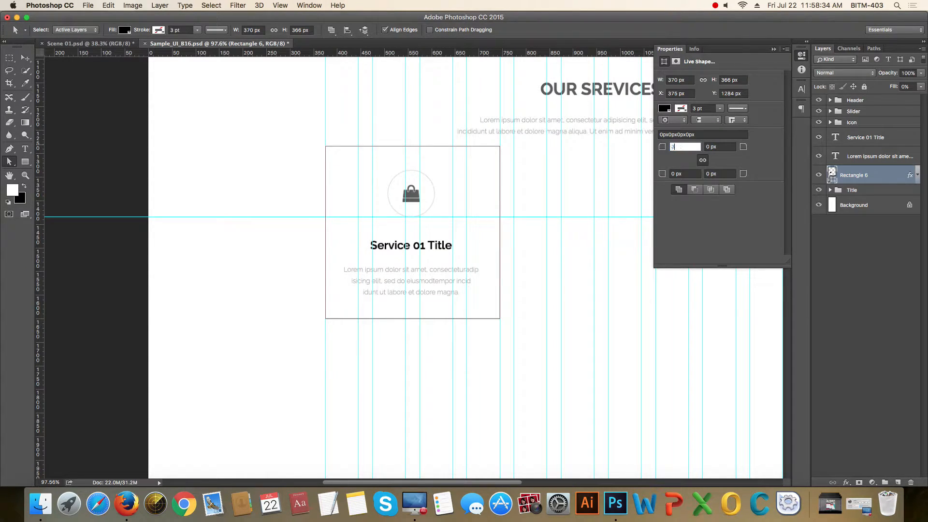
key(Return)
click(773, 48)
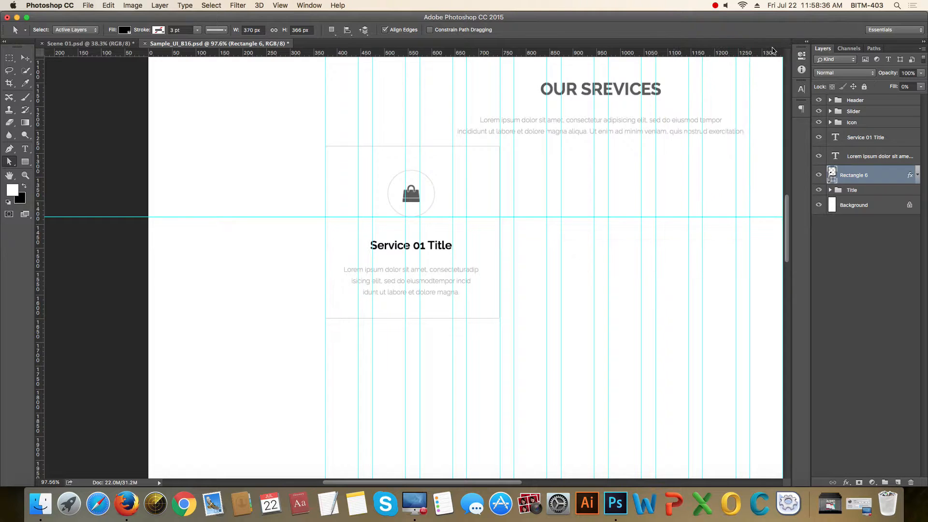
- Examine the card's border and rounded corners with the guides hidden, and show the guides again
drag(494, 138, 522, 207)
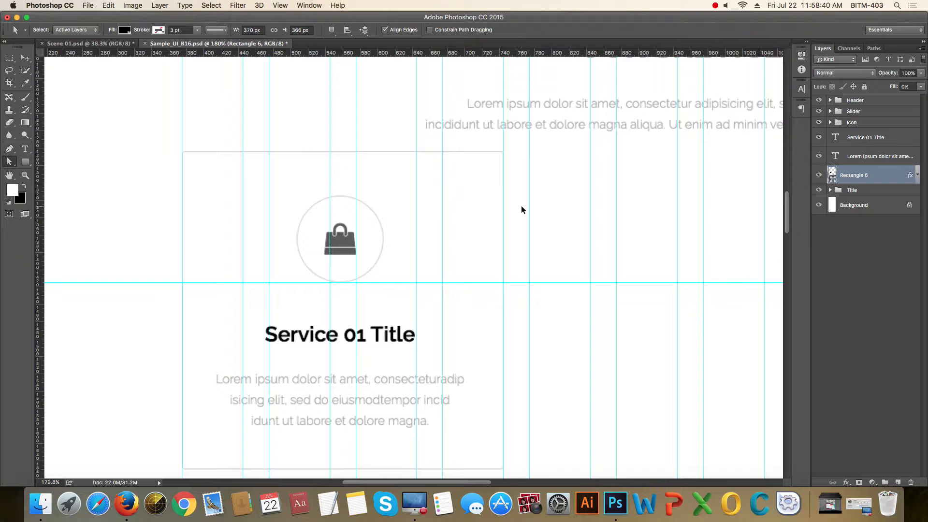
key(super+semicolon)
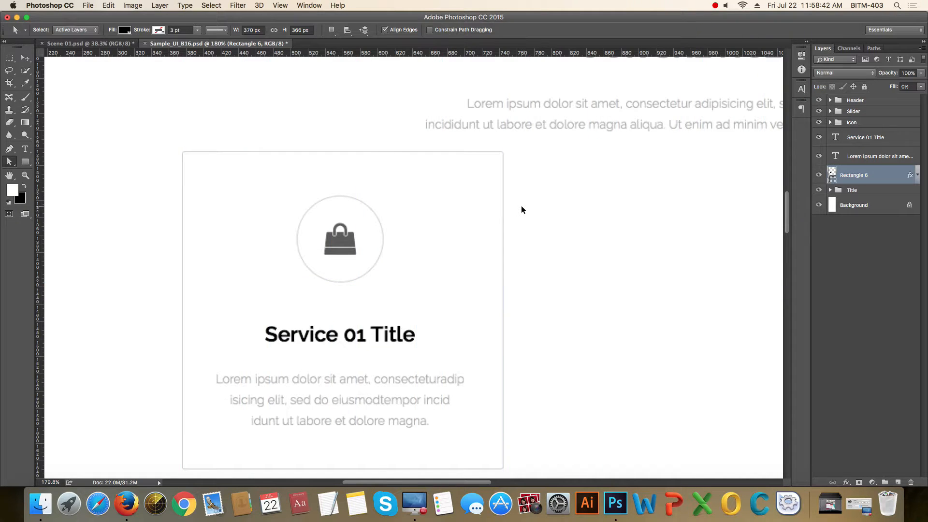
scroll(522, 206, down, 5)
scroll(522, 203, up, 5)
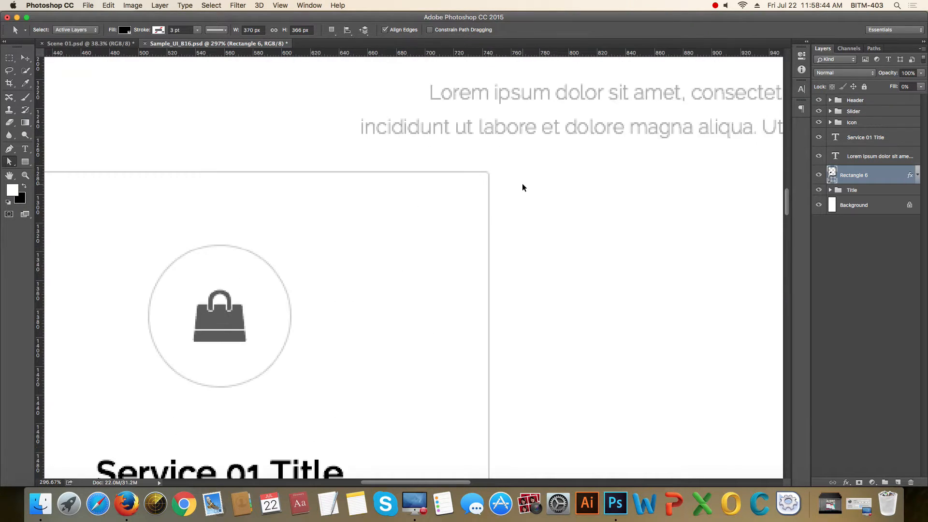
key(super+semicolon)
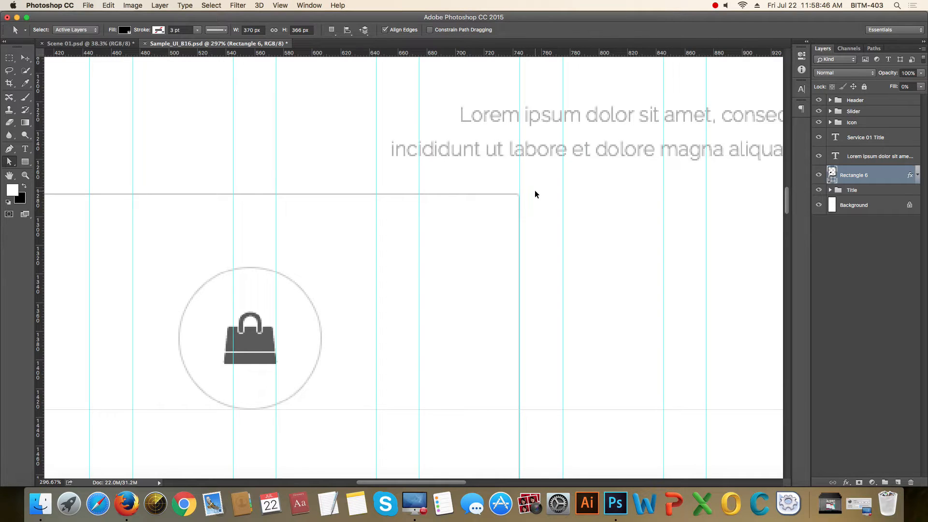
- Place a horizontal guide along the bottom of the intro text beneath the section heading
scroll(532, 184, up, 5)
drag(552, 52, 555, 105)
scroll(569, 120, down, 4)
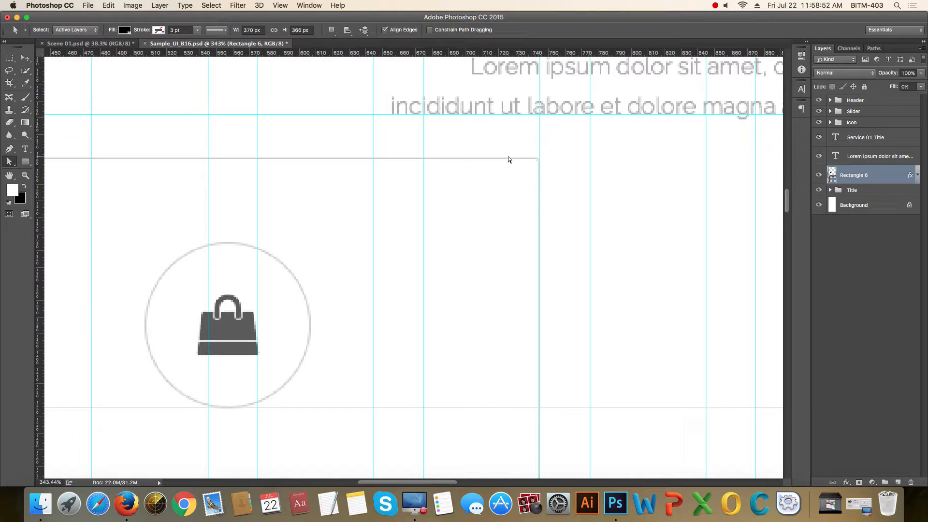
- Examine the first service card and its spacing below the section heading with the guides hidden
click(25, 58)
scroll(419, 205, down, 4)
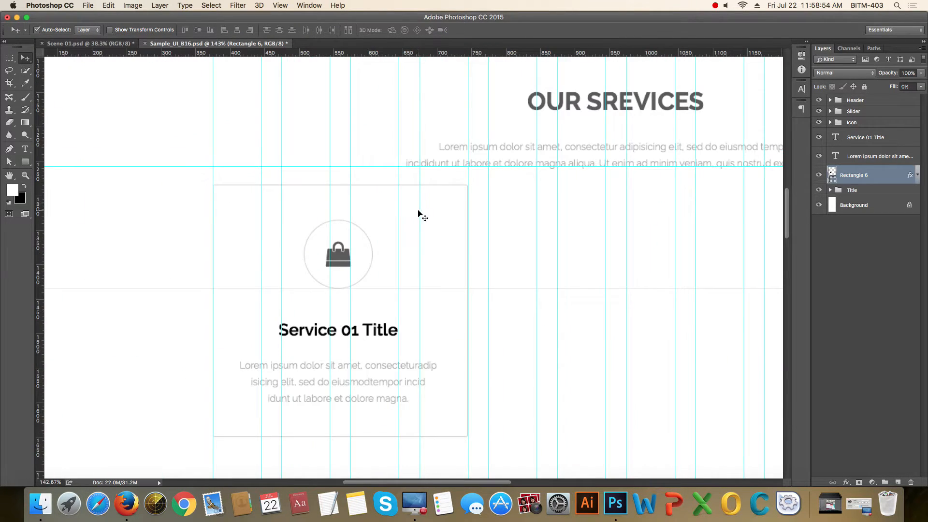
drag(404, 216, 503, 224)
scroll(504, 224, down, 1)
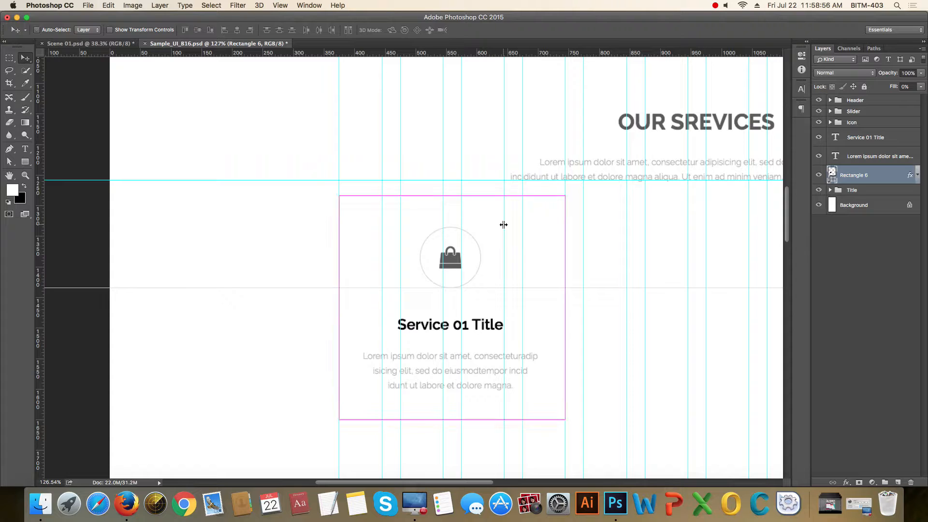
key(super+semicolon)
scroll(526, 262, down, 1)
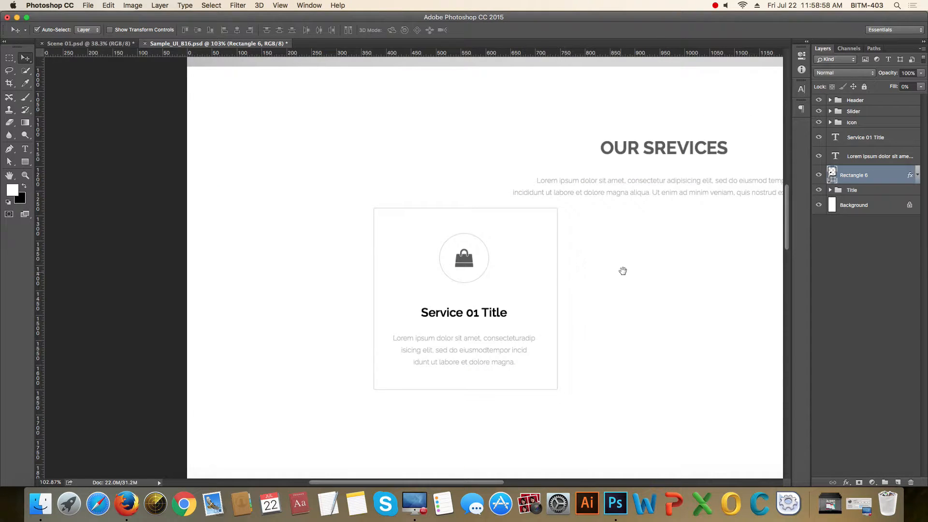
drag(623, 271, 622, 271)
scroll(589, 229, down, 1)
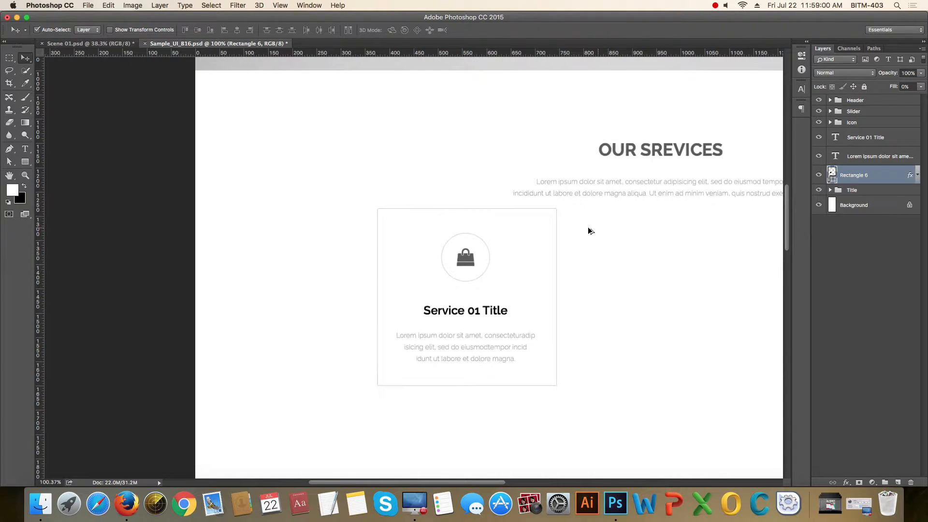
drag(599, 213, 596, 230)
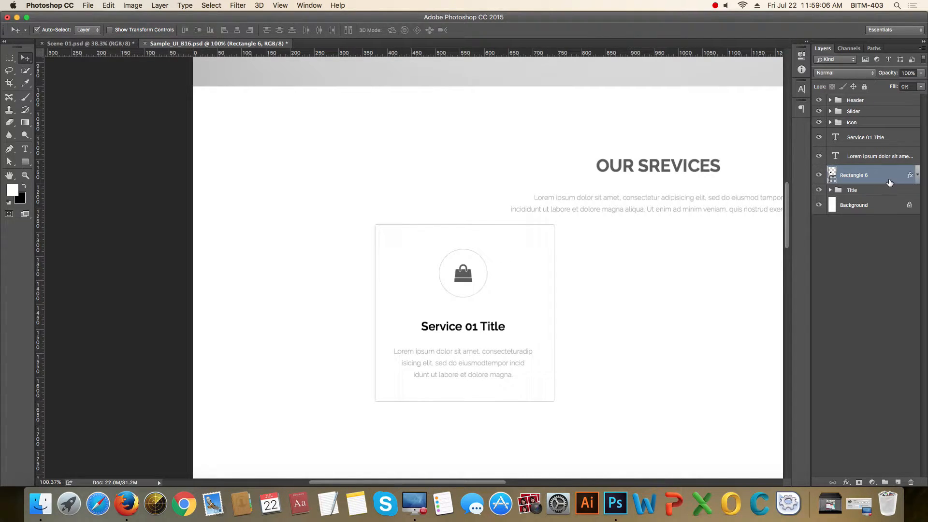
- Identify the card's border, description and title layers by toggling their visibility, and set the Service 01 Title layer's opacity to 87%
click(820, 175)
click(820, 175)
click(876, 162)
click(820, 155)
click(819, 156)
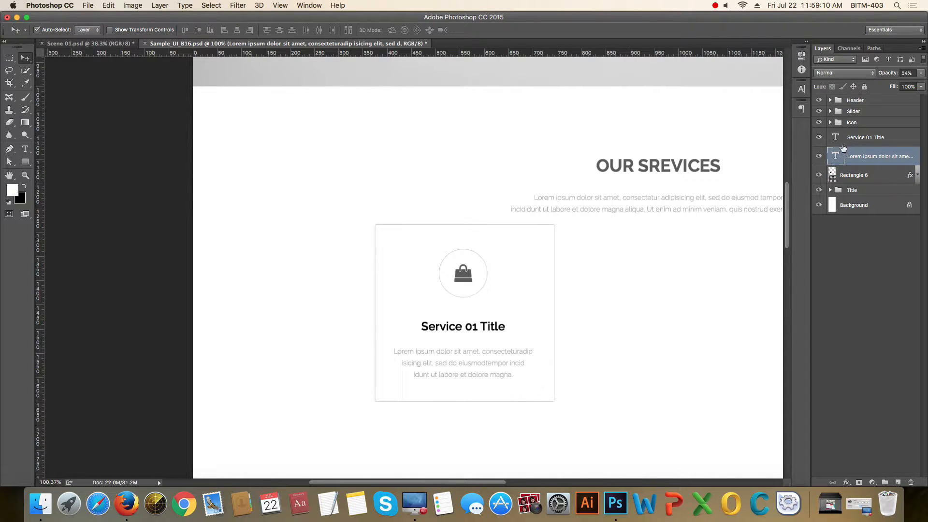
click(852, 140)
click(819, 137)
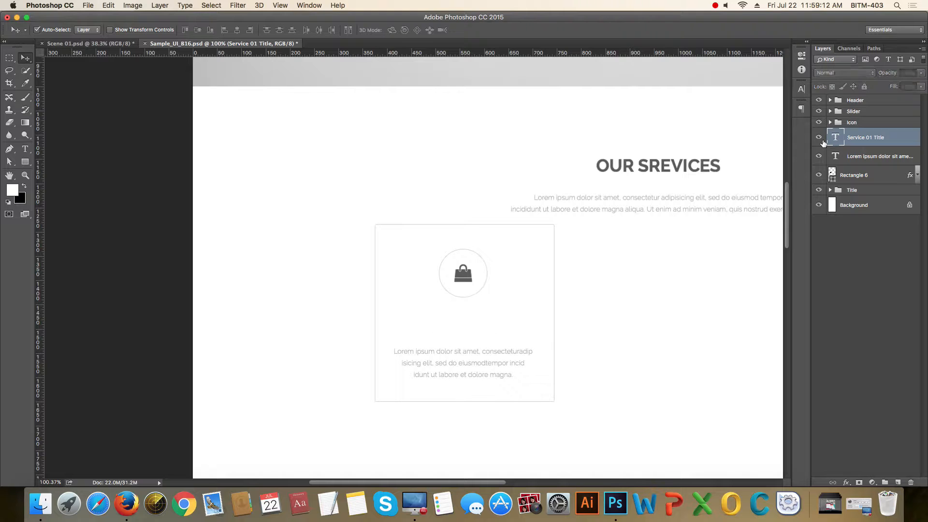
click(819, 137)
key(8)
key(7)
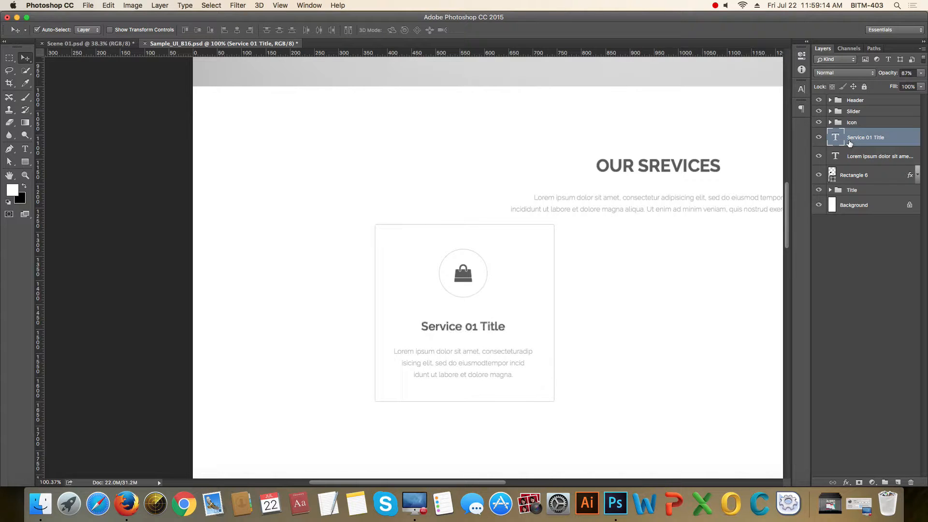
- Group the Icon group, the title, the description and Rectangle 6 together and name the group Block 01
click(892, 124)
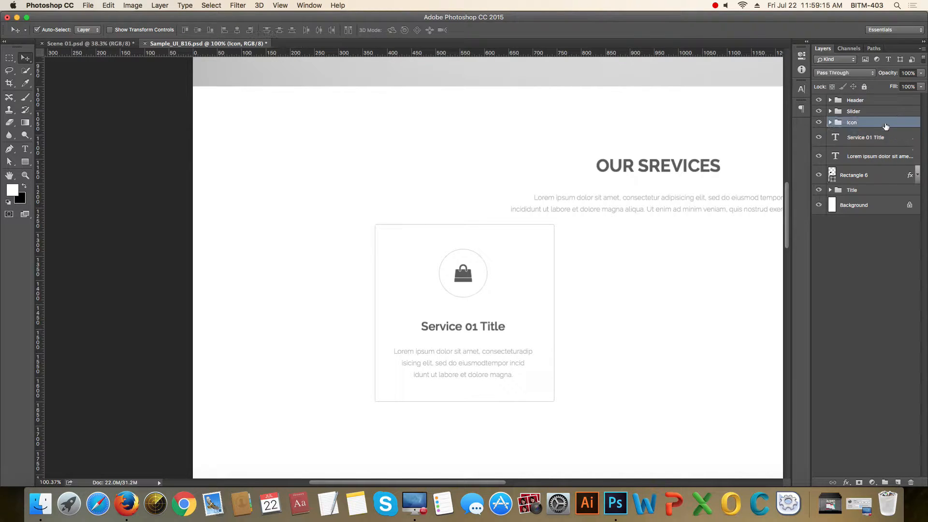
shift+click(864, 179)
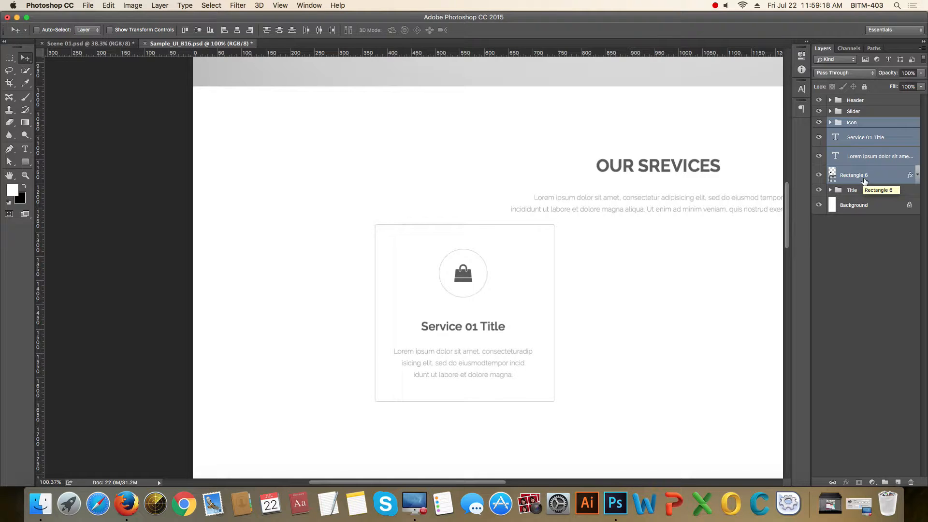
key(super+g)
double_click(863, 123)
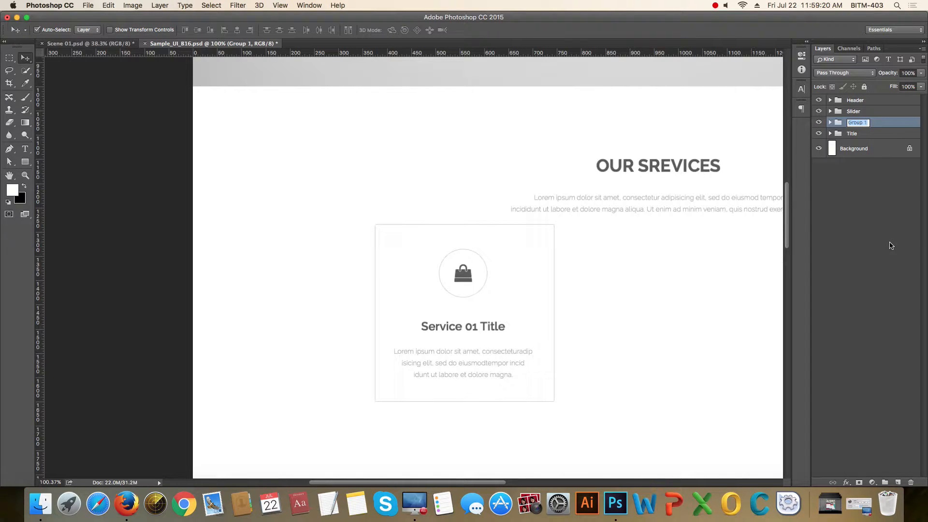
text(Block 01)
key(Return)
- Move the Title group above the Block 01 group in the layer order
click(820, 134)
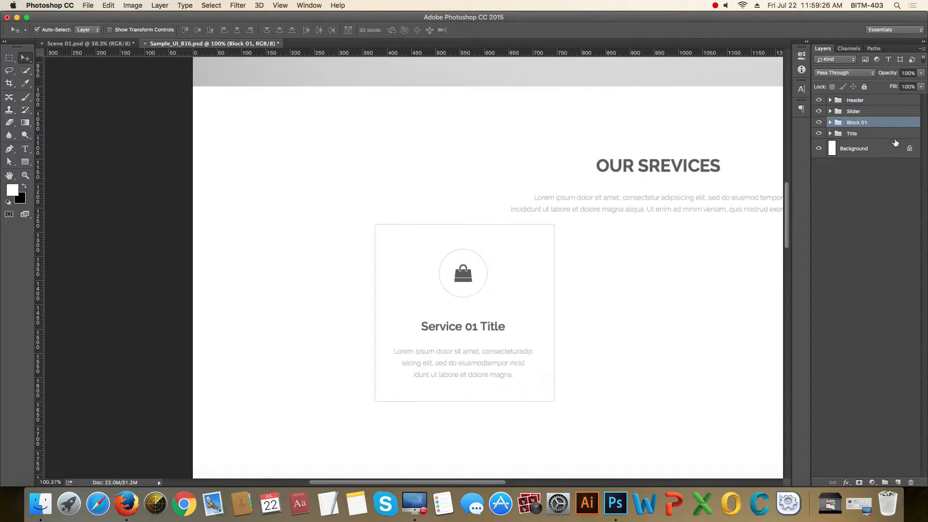
click(893, 137)
drag(886, 138, 881, 118)
shift+click(876, 138)
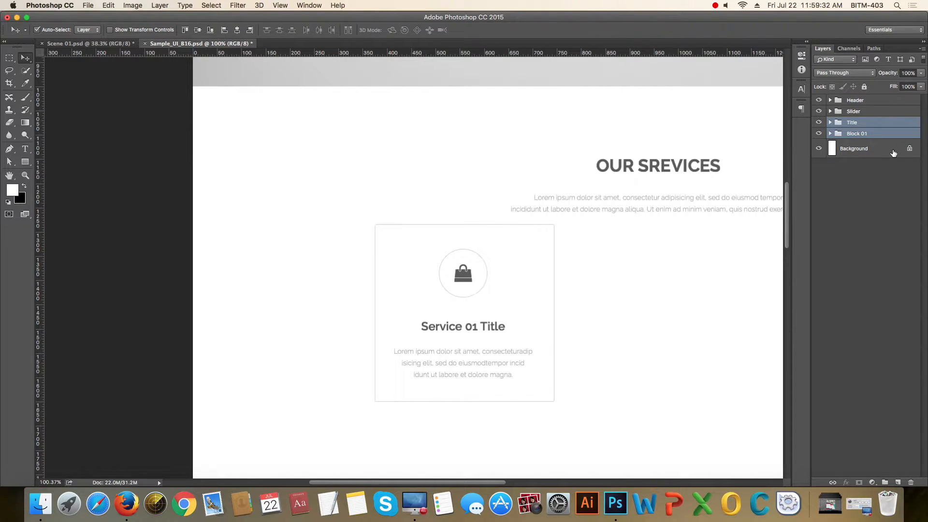
click(871, 135)
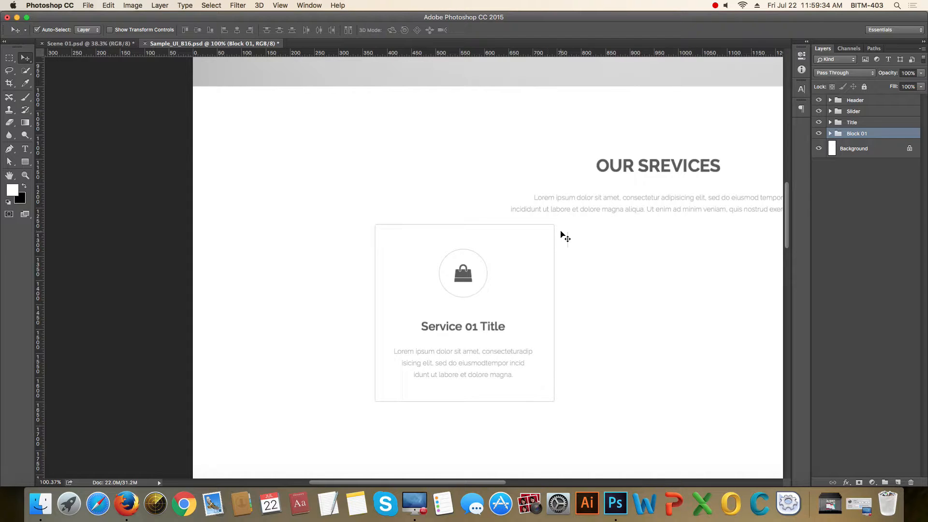
- Show the guides and nudge Block 01 up until the card's top edge sits on the horizontal guide
key(super+semicolon)
scroll(574, 231, up, 5)
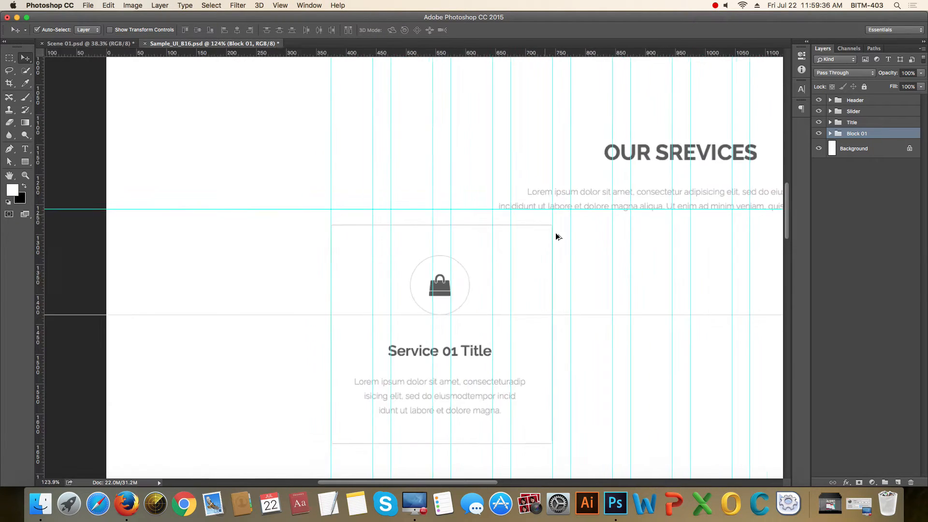
key(shift+Up)
key(shift+Up)
key(shift+Up)
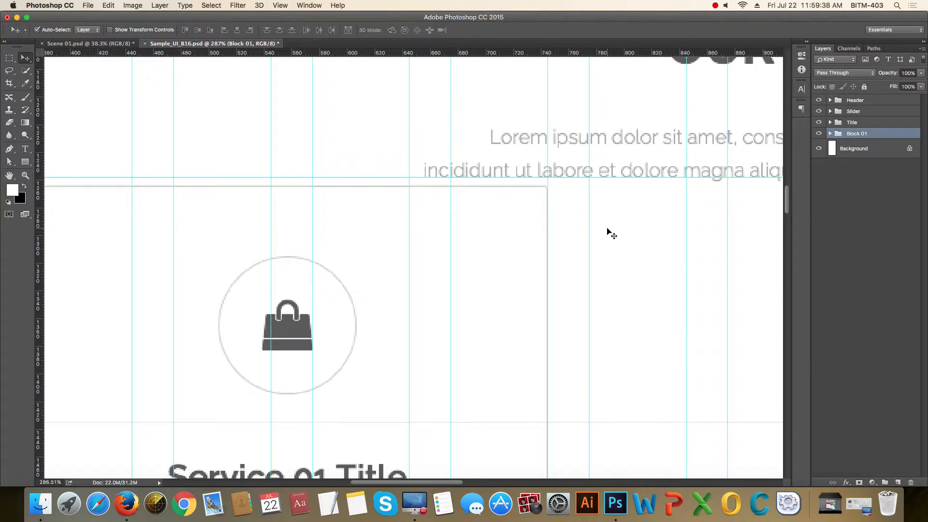
key(Down)
key(Down)
key(Down)
key(Down)
key(Down)
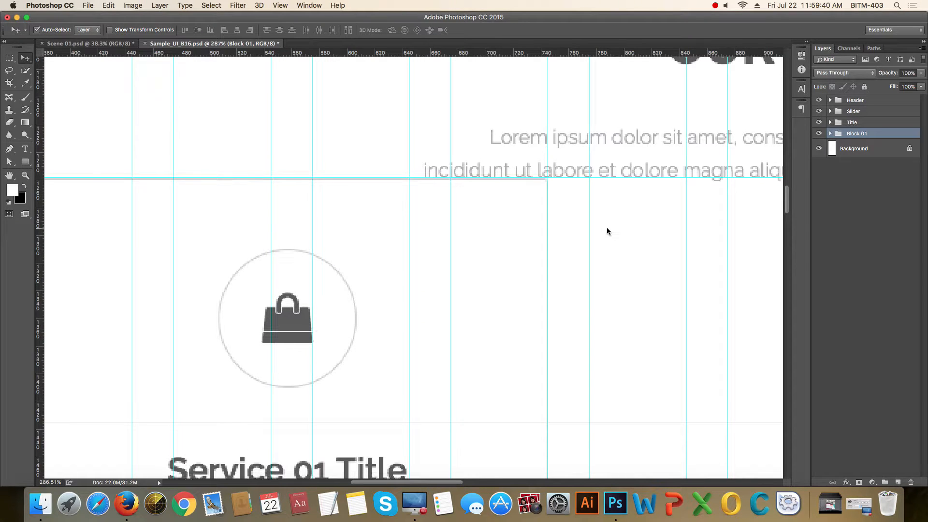
key(Up)
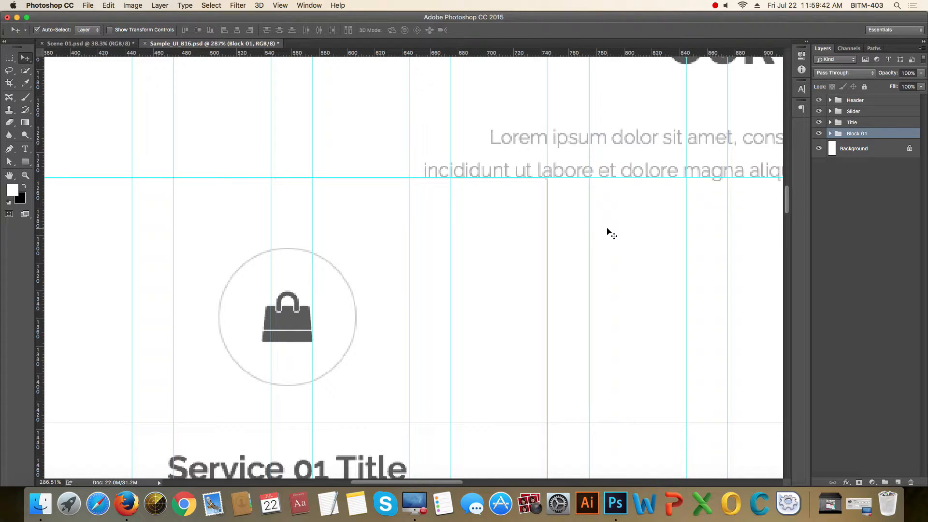
- Move Block 01 down 100 px from the horizontal guide
key(shift+Down)
key(shift+Down)
key(shift+Down)
key(shift+Down)
key(shift+Down)
key(shift+Down)
key(shift+Down)
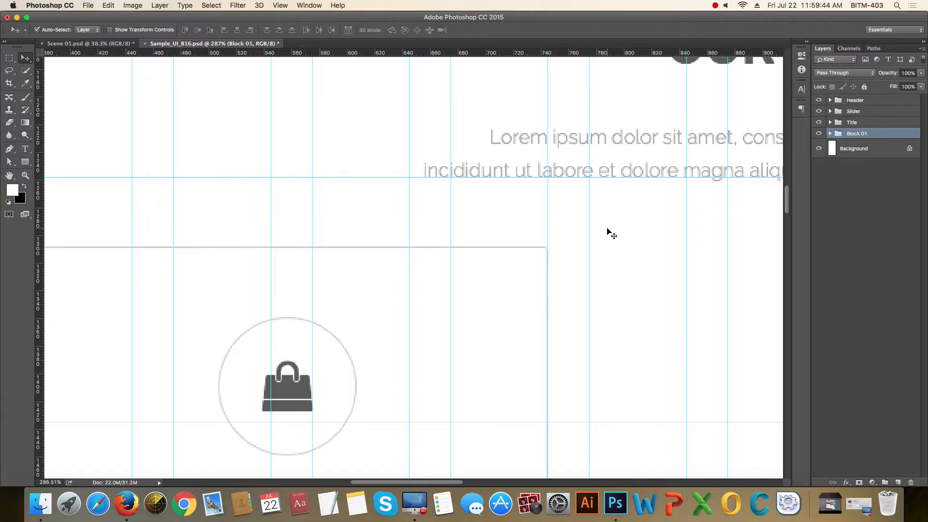
key(shift+Down)
key(shift+Down)
key(shift+Down)
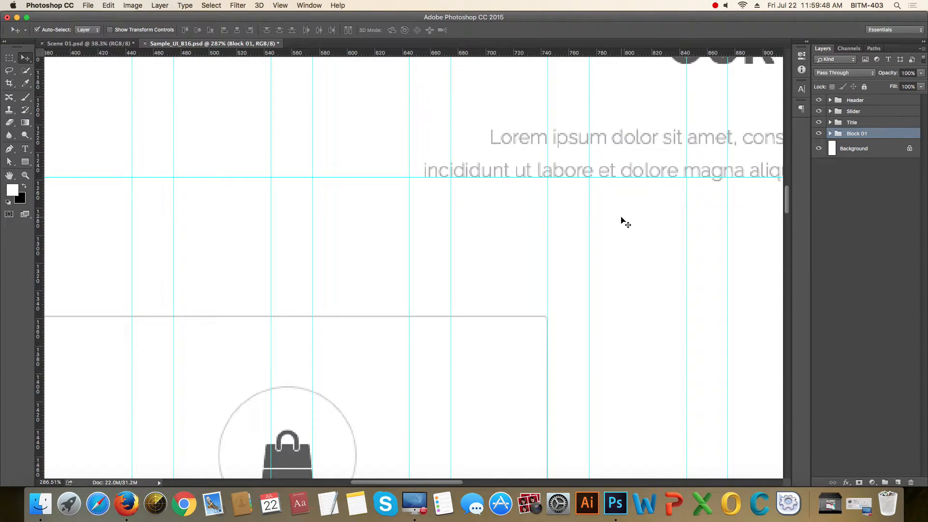
- Duplicate the Block 01 group and name the copy Block 02
scroll(610, 222, down, 2)
scroll(608, 222, down, 5)
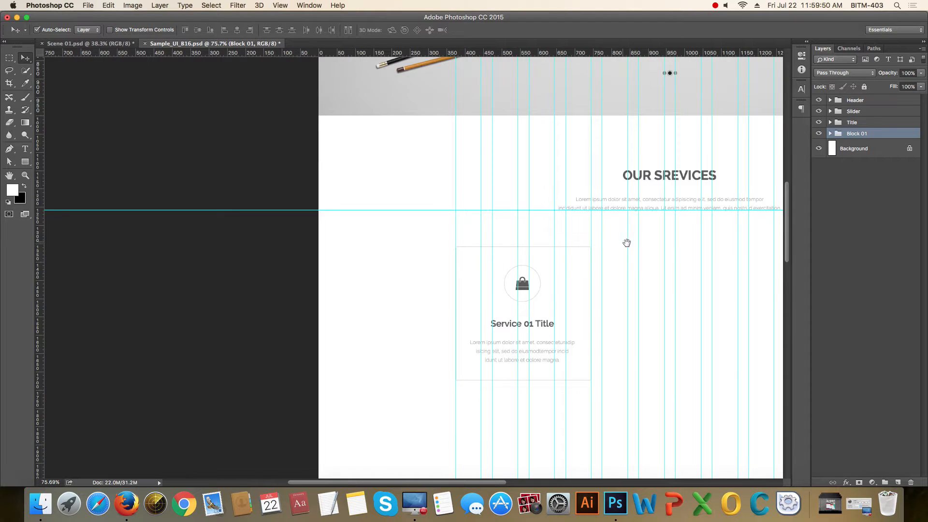
drag(628, 243, 581, 230)
key(super+r)
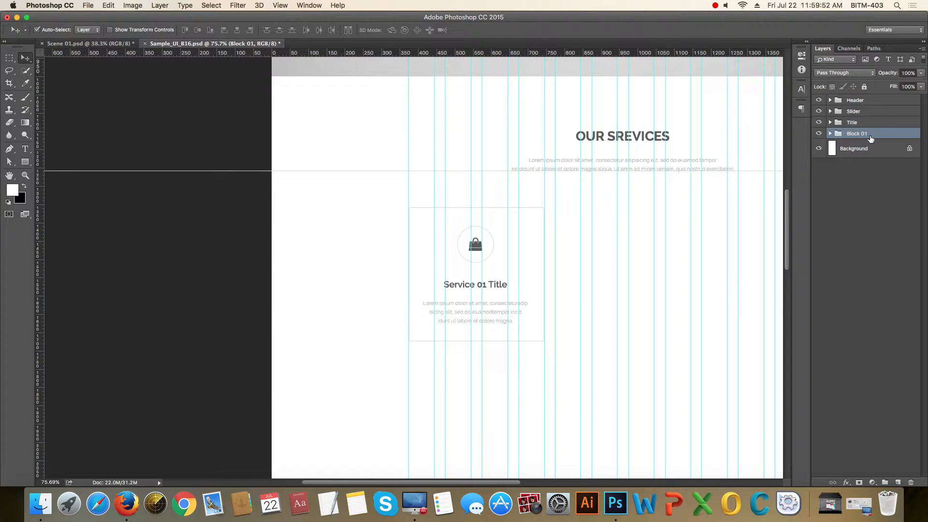
key(super+j)
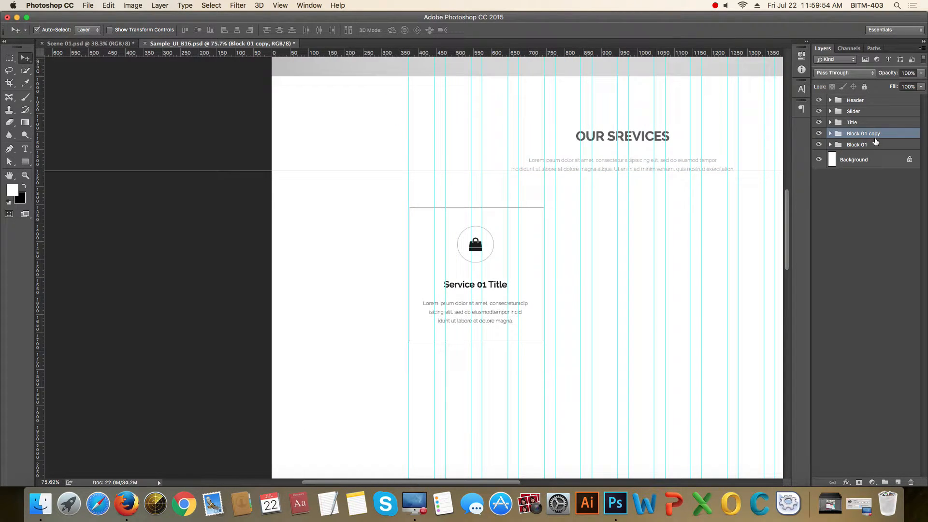
click(876, 145)
double_click(875, 134)
key(Right)
key(BackSpace)
key(BackSpace)
key(BackSpace)
key(BackSpace)
key(BackSpace)
key(BackSpace)
text(2)
key(Return)
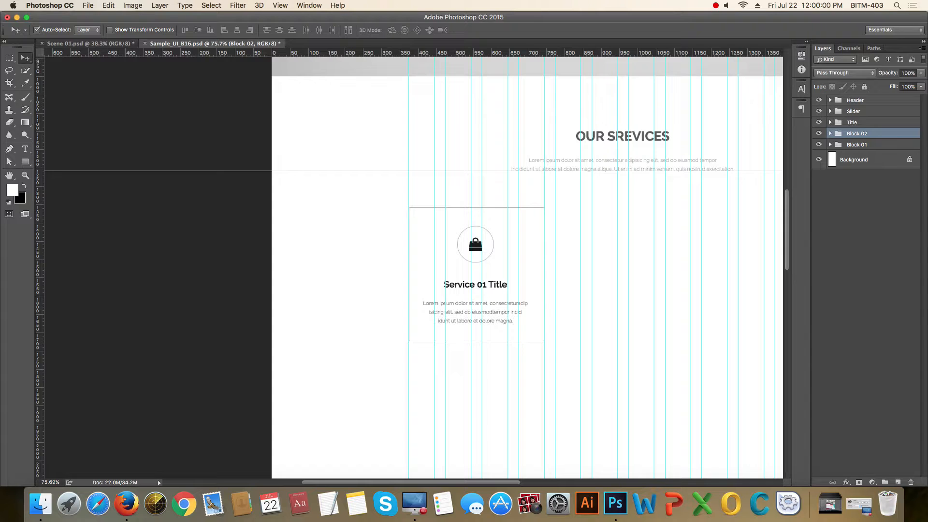
- Move Block 02 horizontally to the right of Block 01, aligned to the column guides with a 30 px gap between the cards
key(shift+Right)
key(shift+Right)
key(shift+Right)
key(shift+Right)
key(shift+Right)
key(shift+Right)
key(shift+Right)
key(shift+Right)
key(shift+Right)
key(shift+Right)
key(shift+Right)
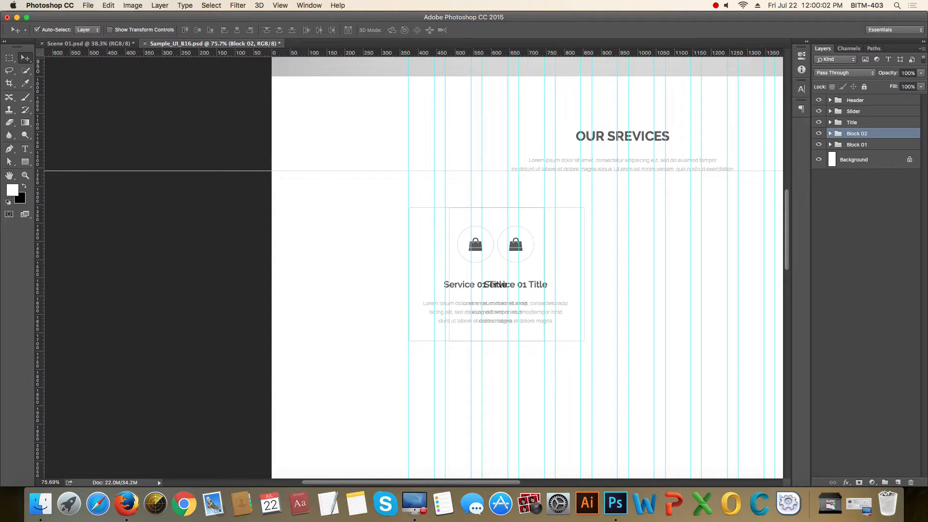
key(shift+Right)
key(shift+Right)
key(shift+Right)
key(shift+Right)
key(shift+Right)
key(shift+Right)
key(shift+Right)
key(shift+Right)
key(shift+Right)
key(shift+Right)
key(shift+Right)
key(shift+Right)
key(shift+Right)
key(shift+Right)
key(shift+Right)
key(shift+Right)
key(shift+Right)
key(shift+Right)
key(shift+Right)
key(shift+Right)
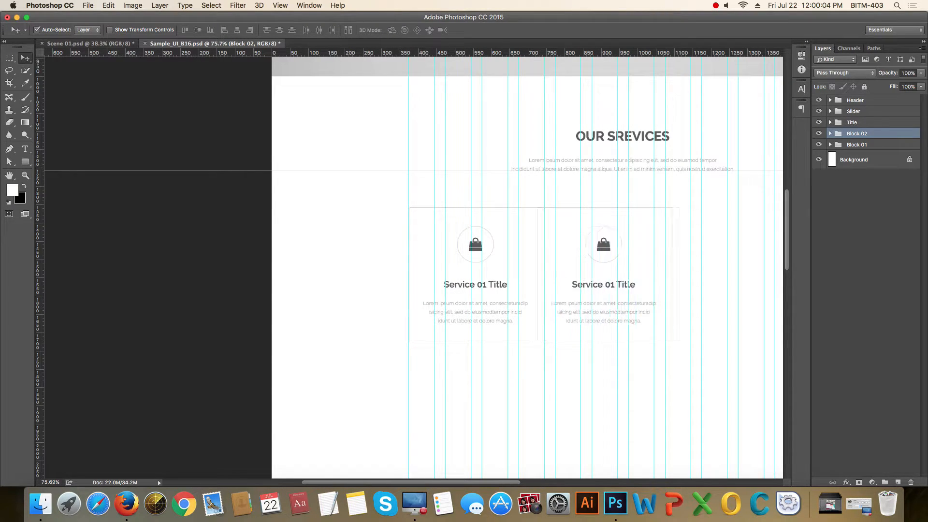
key(shift+Right)
key(shift+Right)
key(shift+Right)
key(shift+Right)
key(Right)
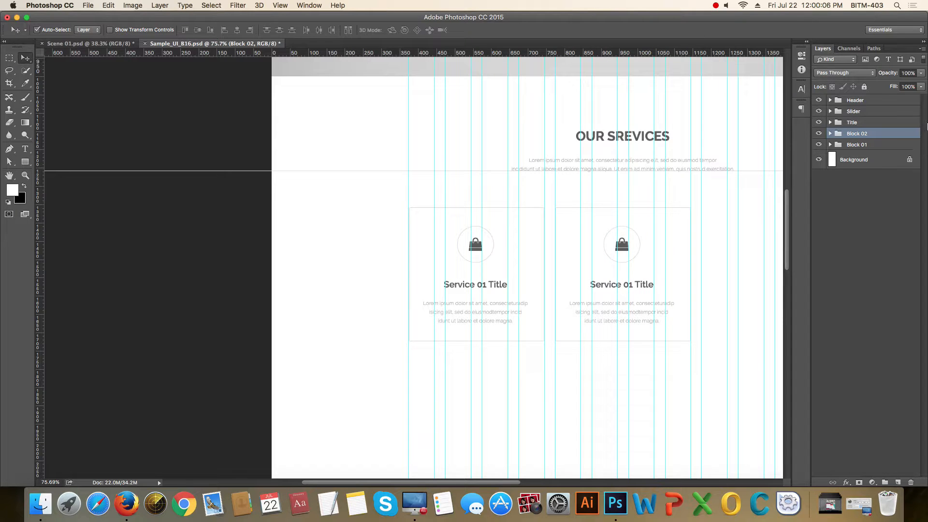
- Duplicate the Block 02 group and name the copy Block 03
key(super+j)
double_click(878, 135)
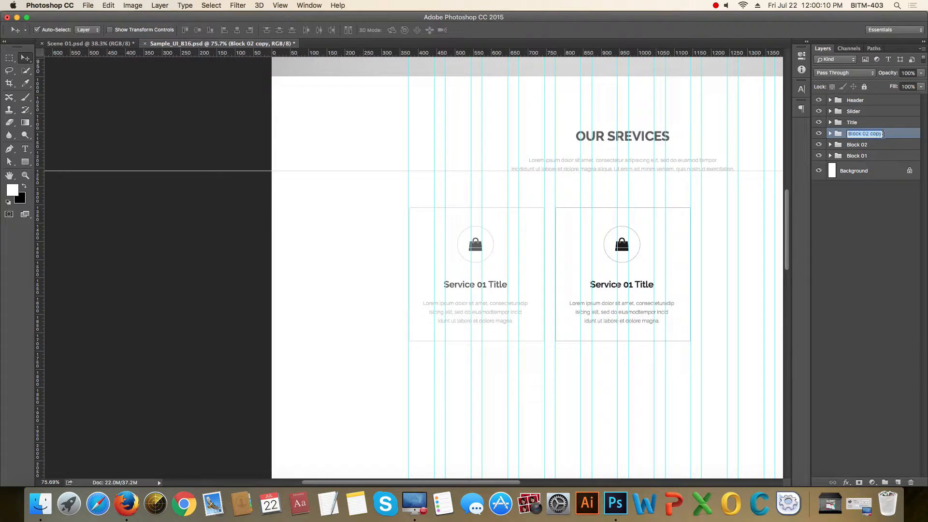
click(883, 134)
text(3)
key(Return)
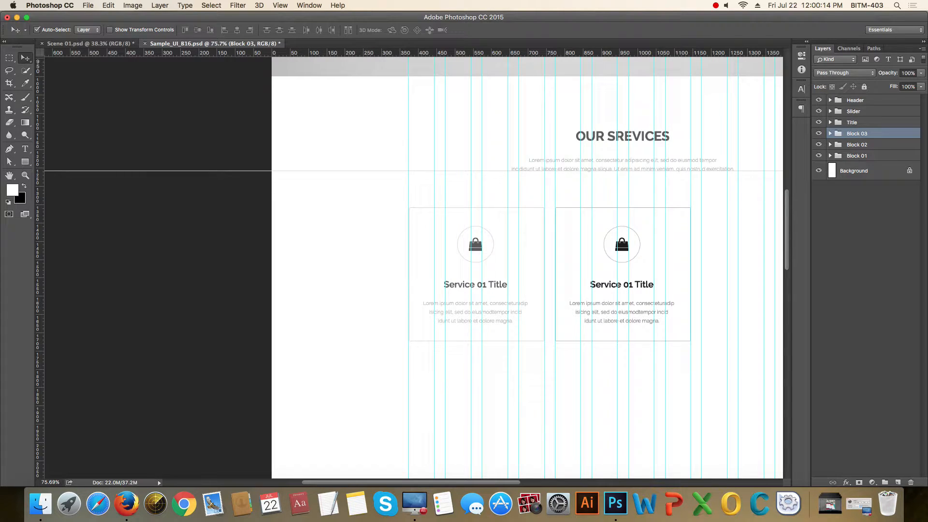
- Move Block 03 horizontally to the right of Block 02 with a 30 px gap, check the spacing, and hide the guides
key(shift+Right)
key(shift+Right)
key(shift+Right)
key(shift+Right)
key(shift+Right)
key(shift+Right)
key(shift+Right)
key(shift+Right)
key(shift+Right)
key(shift+Right)
key(shift+Right)
key(shift+Right)
key(shift+Right)
key(shift+Right)
key(shift+Right)
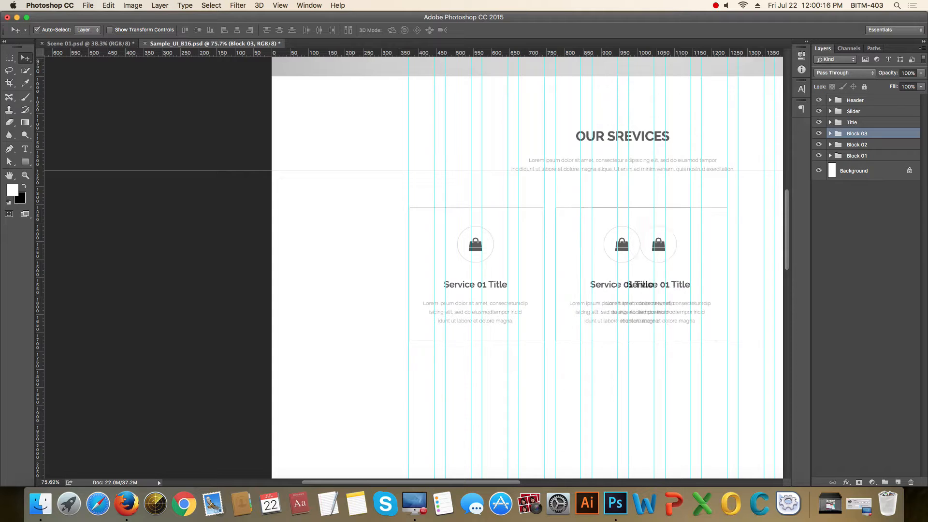
key(shift+Right)
key(shift+Right)
key(shift+Right)
key(shift+Right)
key(shift+Right)
key(shift+Right)
key(shift+Right)
key(shift+Right)
key(shift+Right)
key(shift+Right)
key(shift+Right)
key(shift+Right)
key(shift+Right)
key(shift+Right)
key(shift+Right)
key(shift+Right)
key(shift+Right)
key(shift+Right)
key(shift+Right)
key(shift+Right)
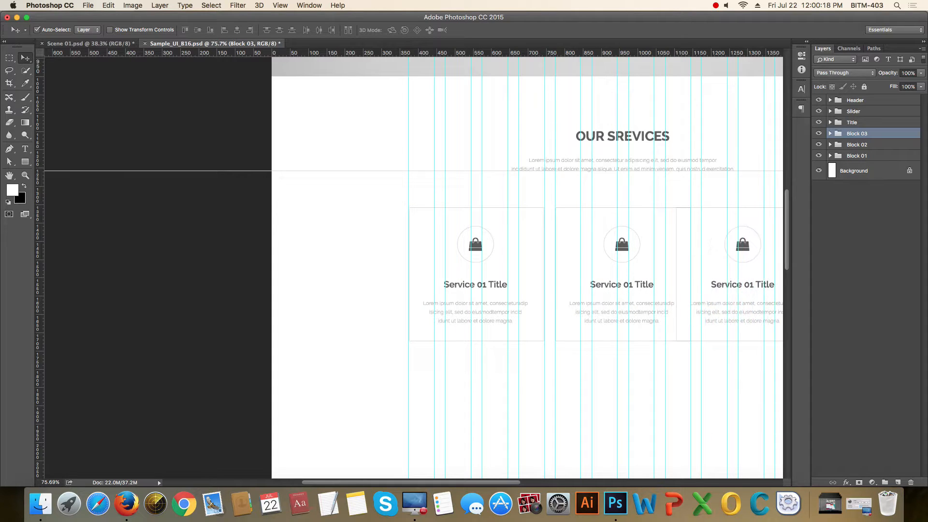
key(shift+Right)
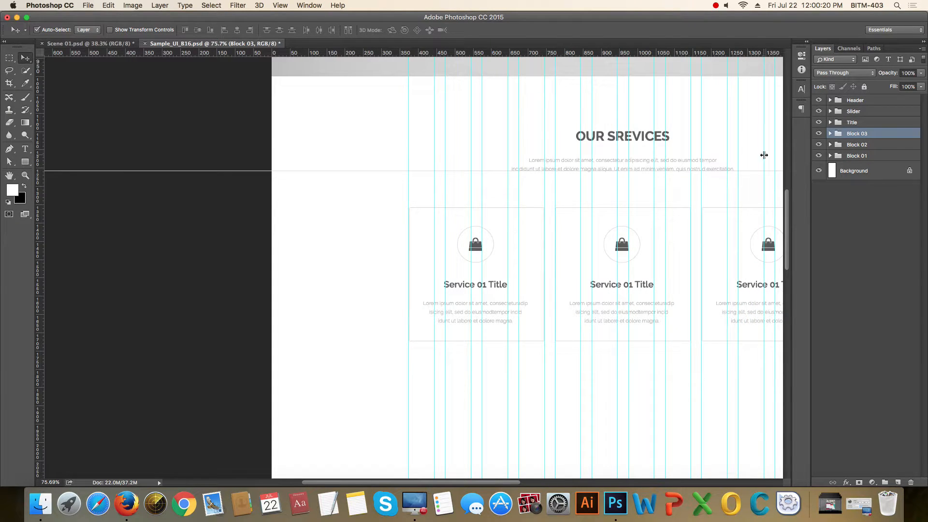
scroll(642, 210, down, 1)
drag(687, 235, 574, 223)
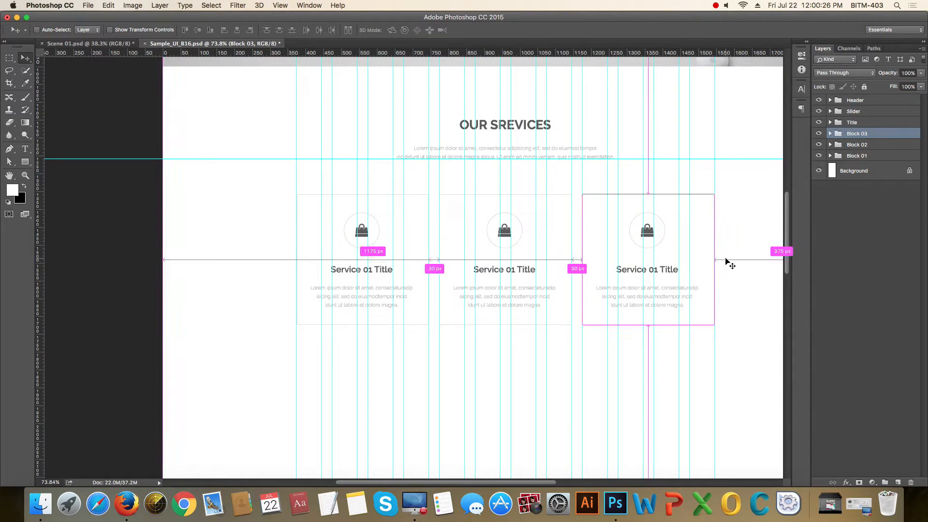
key(super+semicolon)
scroll(563, 250, up, 3)
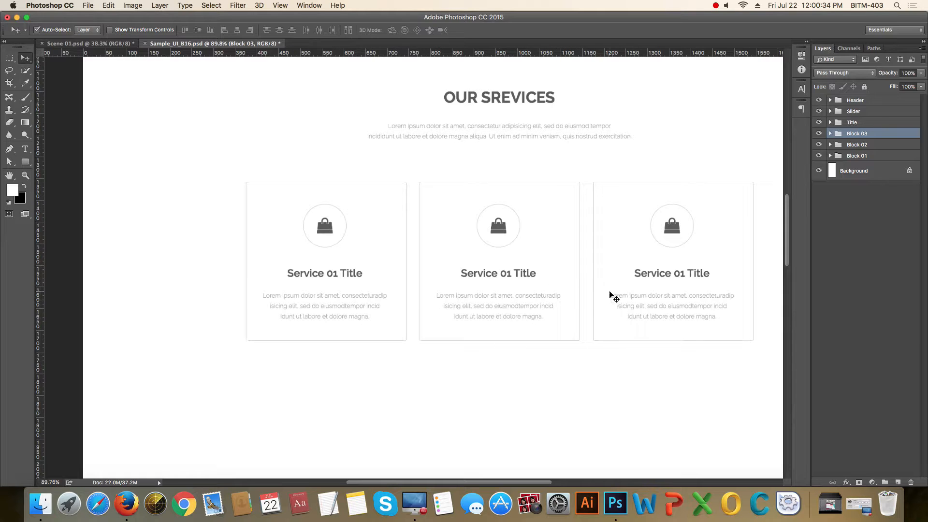
- Copy the layer style of the GET STARTED button's rectangle and paste it onto the card rectangle in Block 02
click(556, 228)
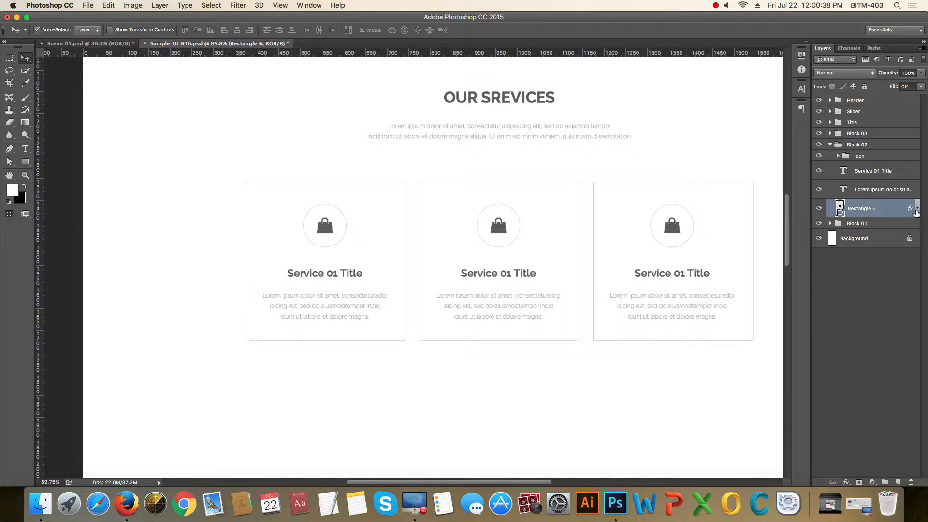
scroll(637, 234, up, 10)
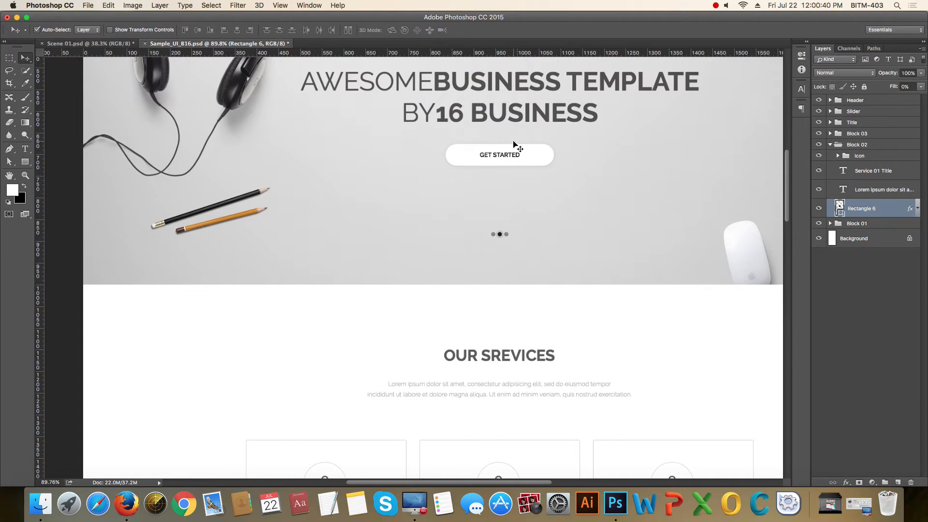
scroll(597, 245, down, 10)
scroll(583, 252, up, 4)
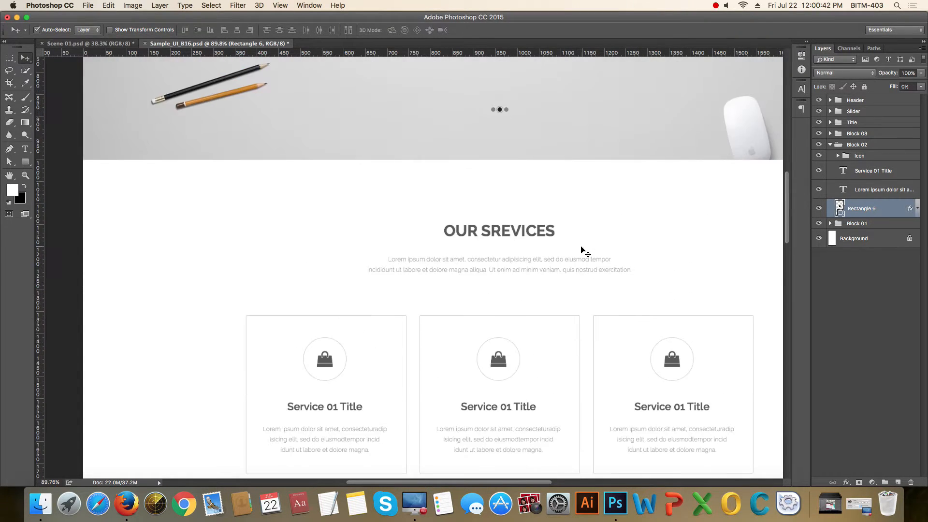
scroll(585, 251, up, 4)
click(535, 129)
right_click(868, 176)
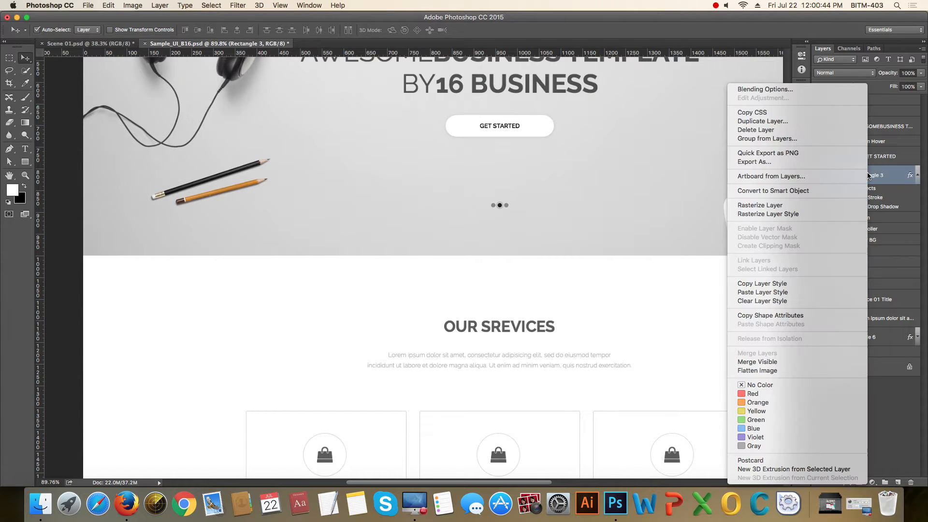
click(763, 284)
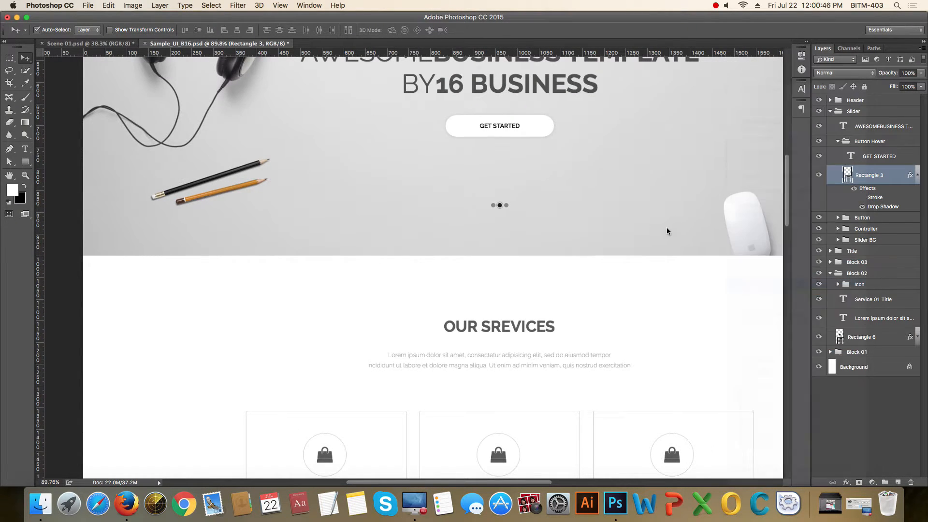
scroll(667, 231, down, 5)
click(566, 262)
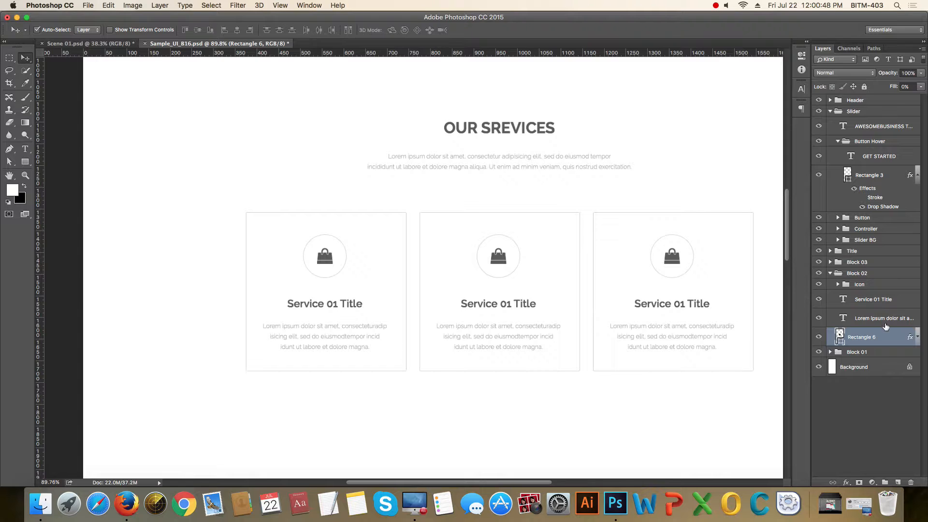
right_click(881, 337)
click(773, 293)
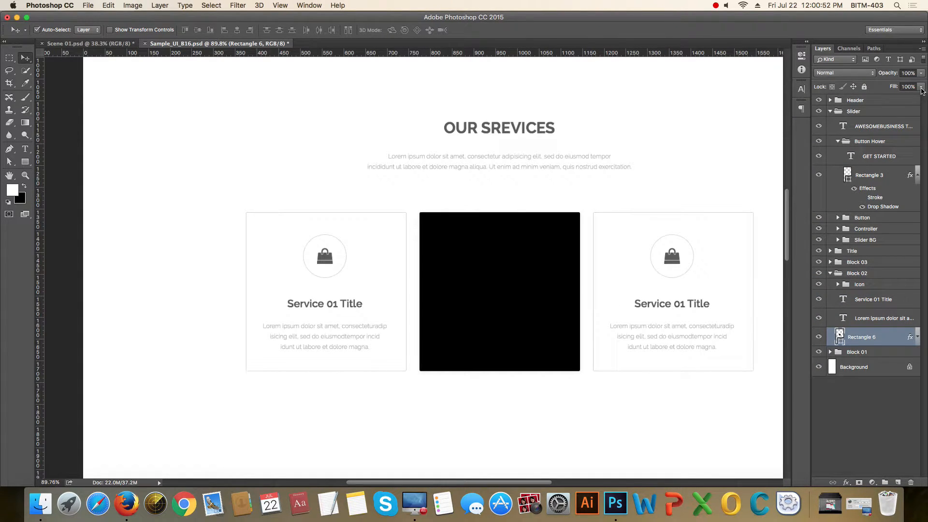
- Change the fill color of the Block 02 card rectangle to white, keeping its fill at 100%
click(922, 87)
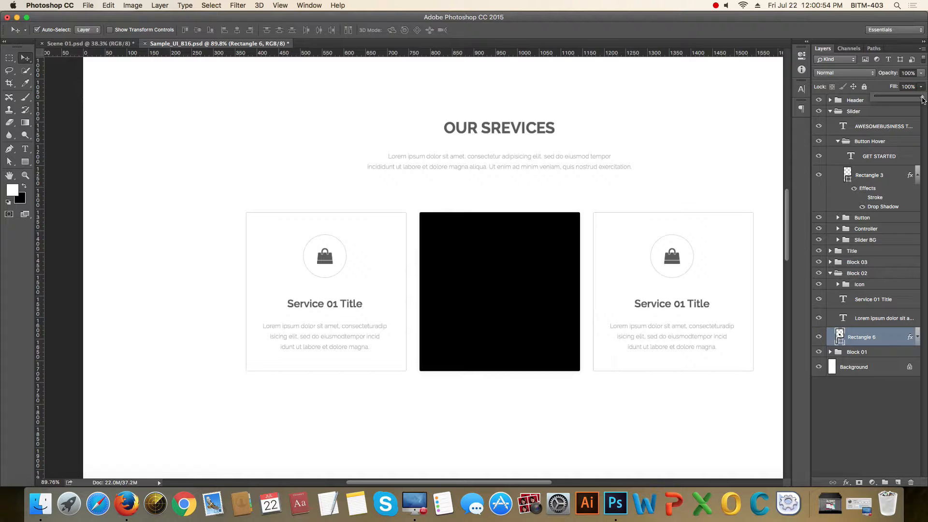
click(922, 88)
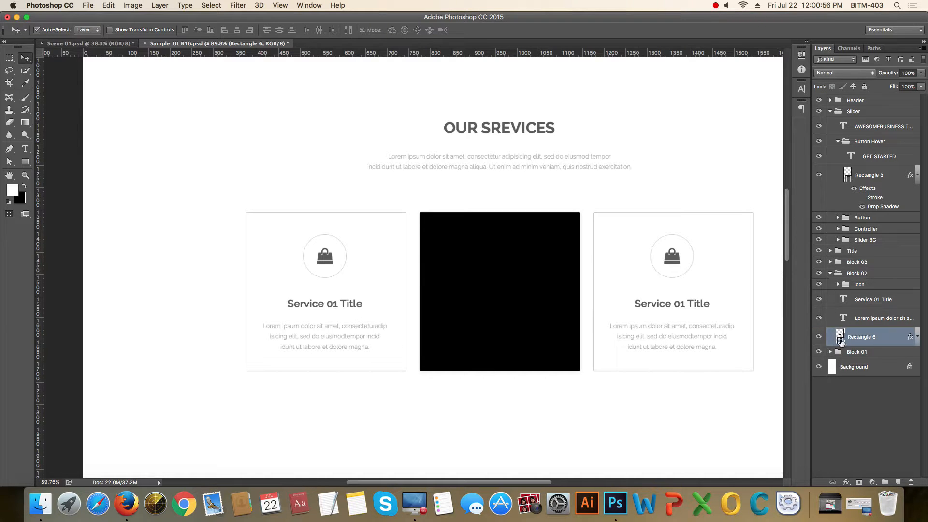
double_click(840, 338)
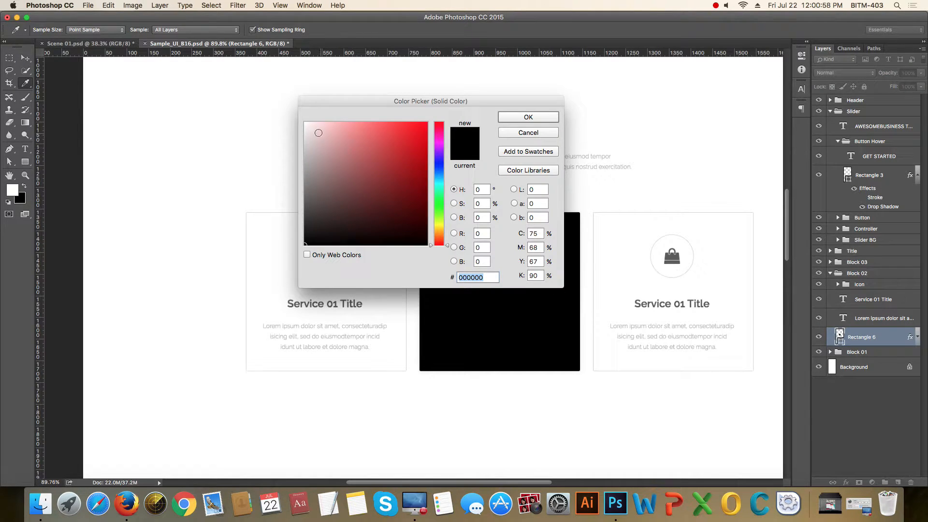
drag(318, 133, 298, 117)
click(514, 119)
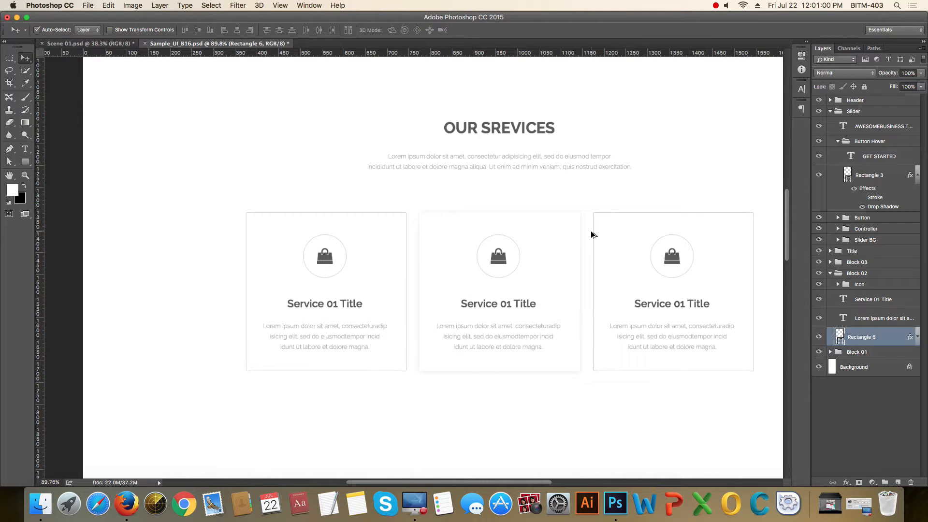
scroll(593, 235, up, 2)
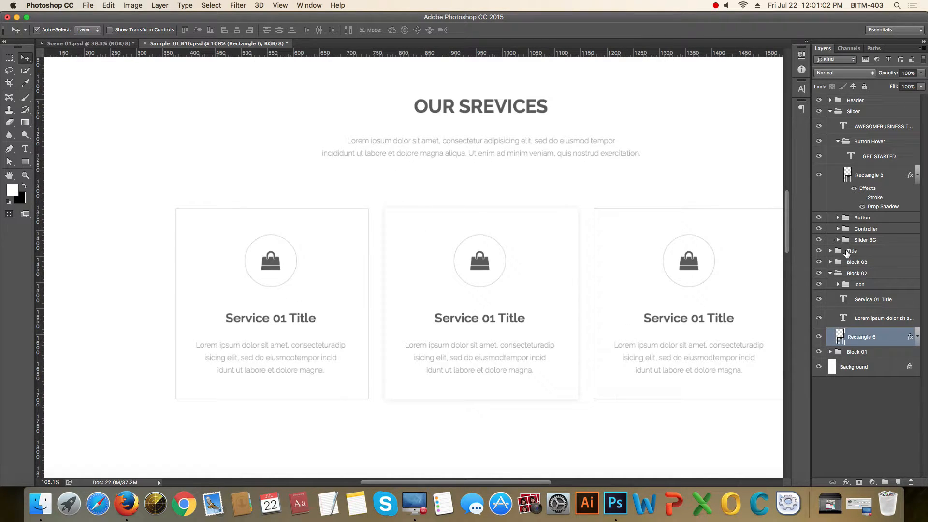
- Hide the stroke on Block 02's icon circle and raise its fill to 100%, keeping the color black (000000)
click(830, 273)
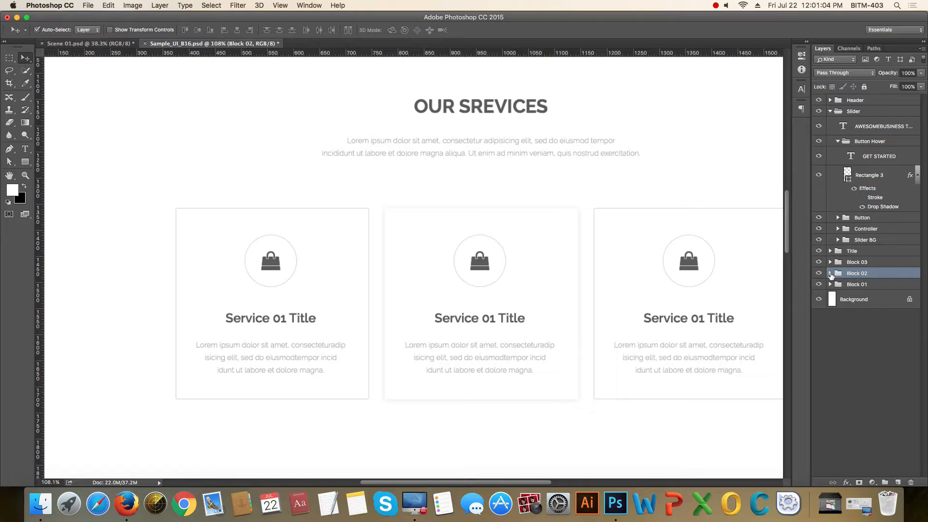
scroll(488, 273, up, 3)
click(508, 261)
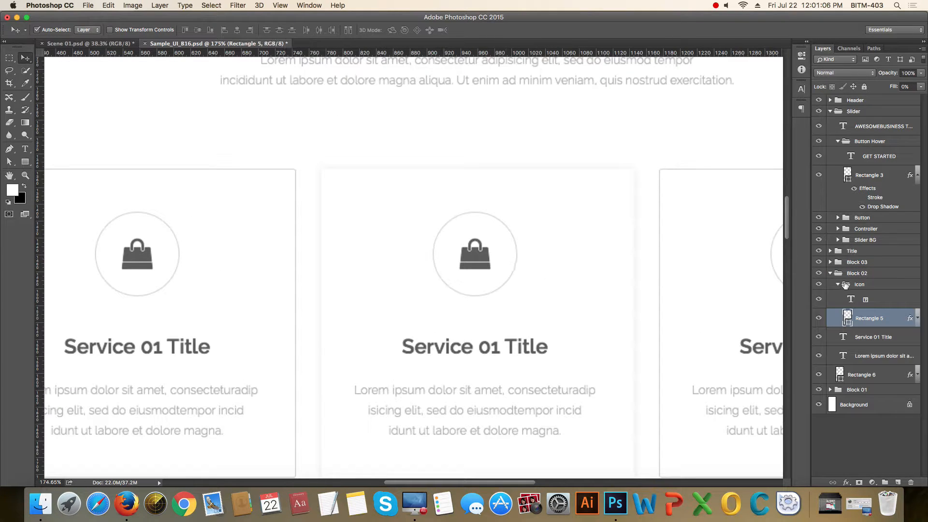
click(917, 320)
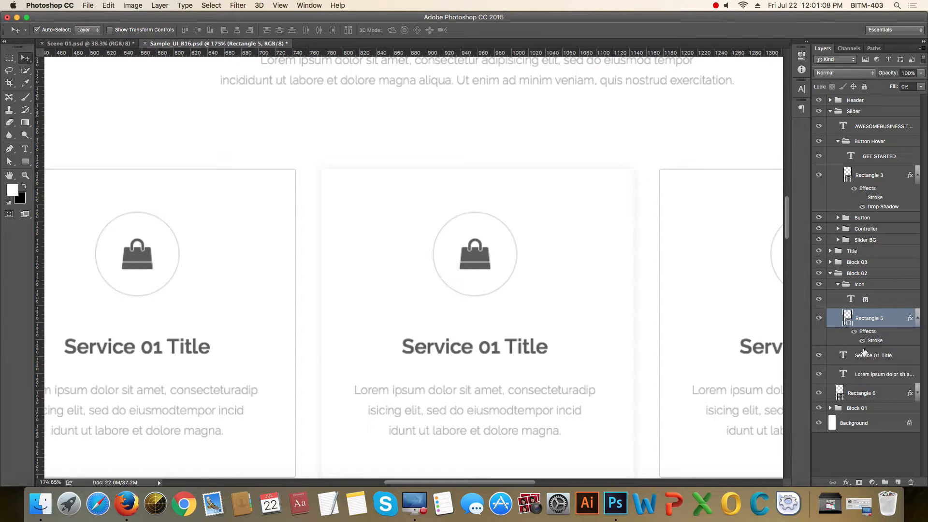
click(862, 341)
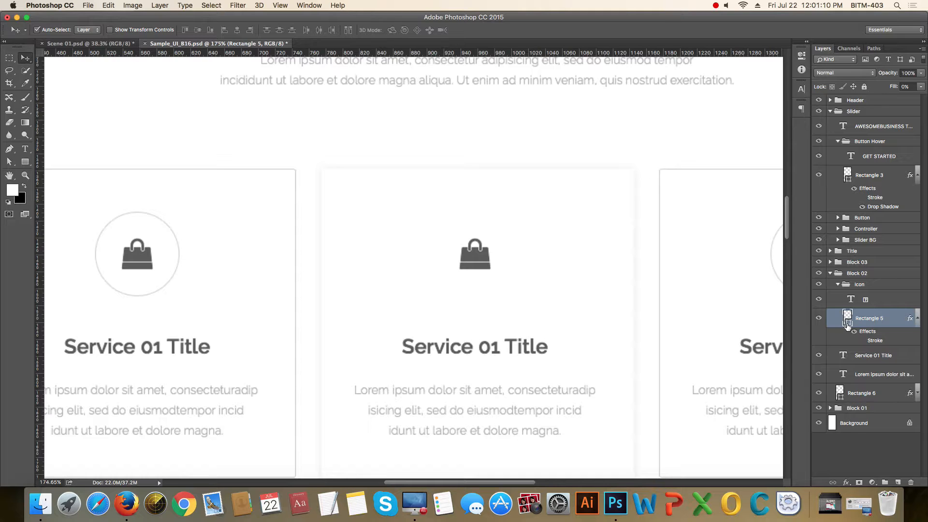
double_click(847, 319)
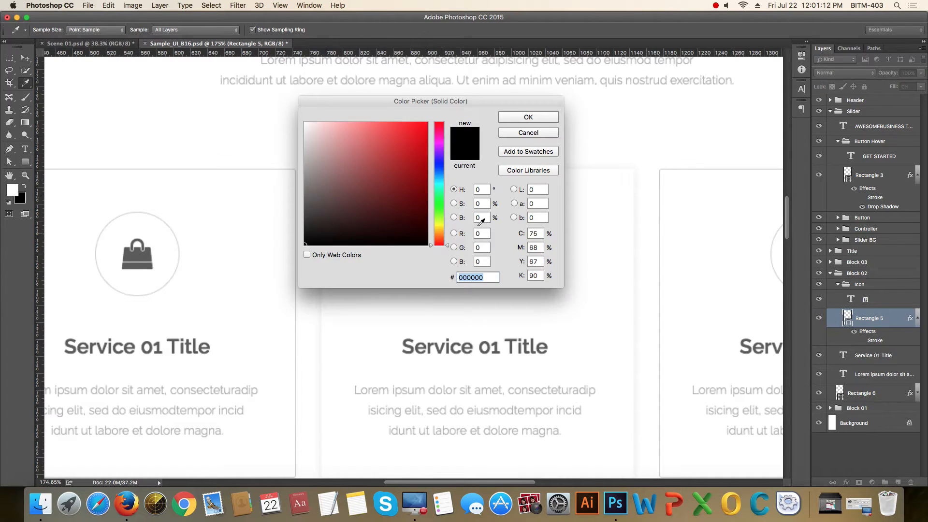
click(524, 119)
click(919, 87)
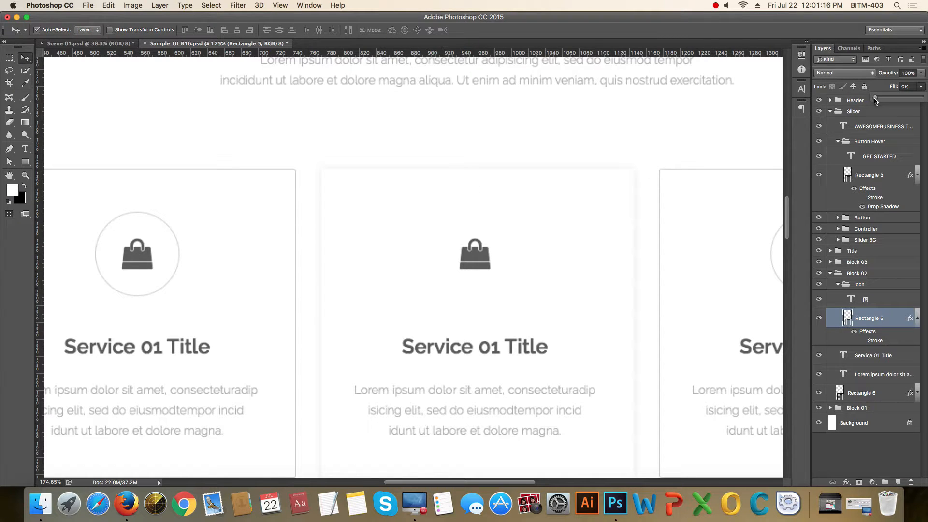
drag(875, 97, 923, 97)
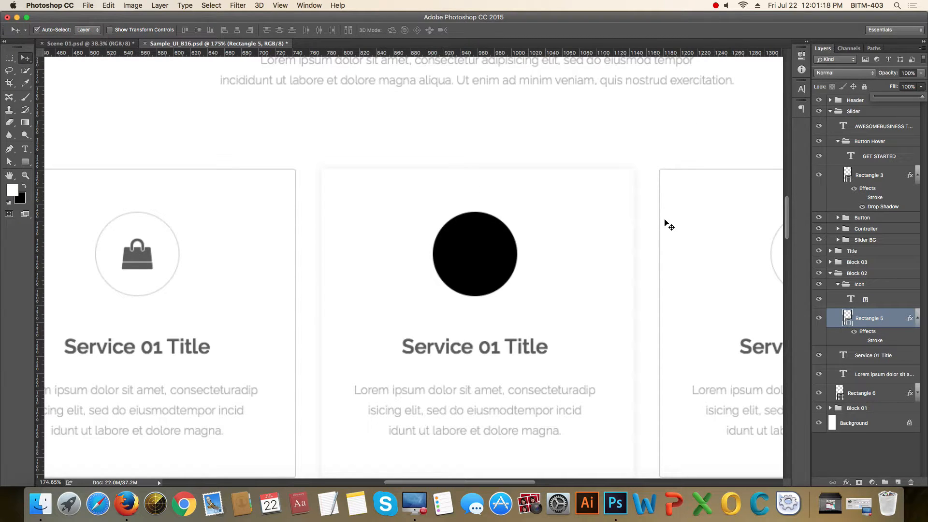
- Recolor the shopping bag icon in Block 02 white and set its opacity to 100%
click(863, 300)
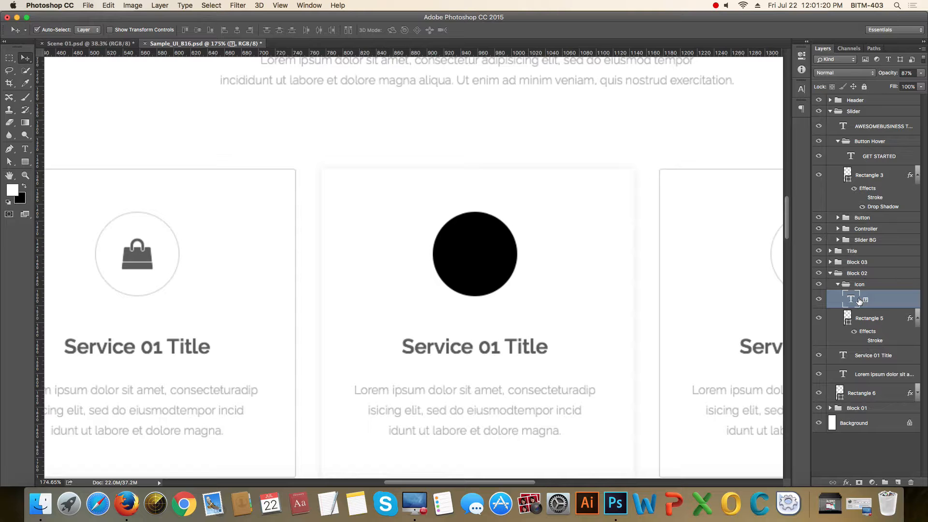
key(alt+BackSpace)
key(0)
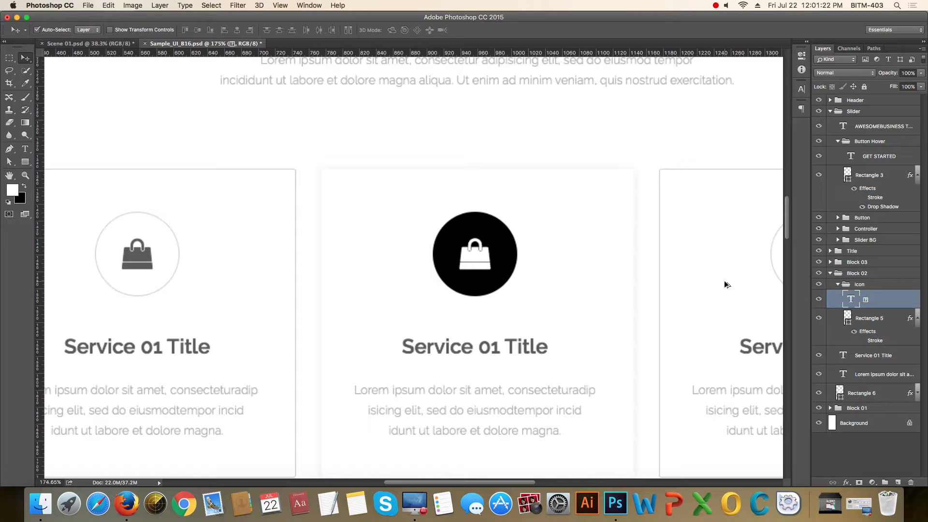
scroll(606, 310, down, 5)
scroll(606, 312, down, 4)
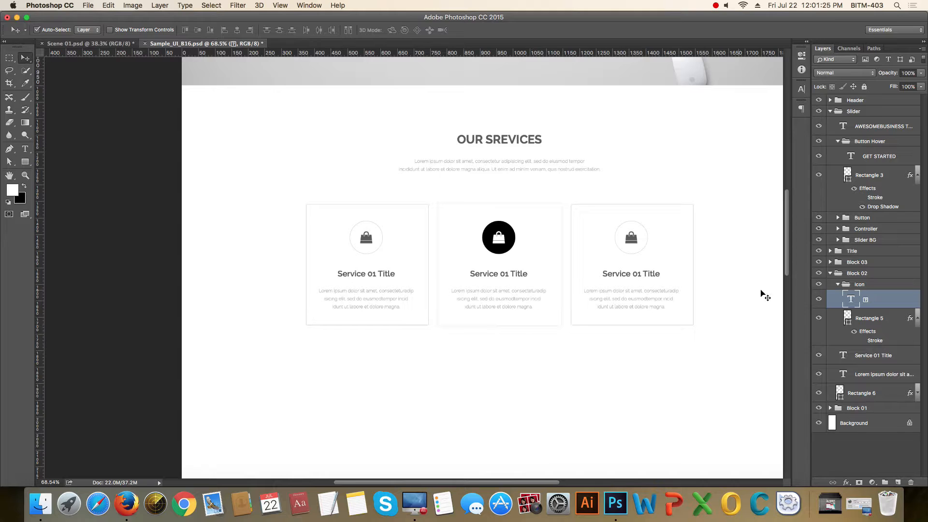
- Collapse the Block 02 group, check its visibility on the page, and rename it Block 02 Hover
click(830, 274)
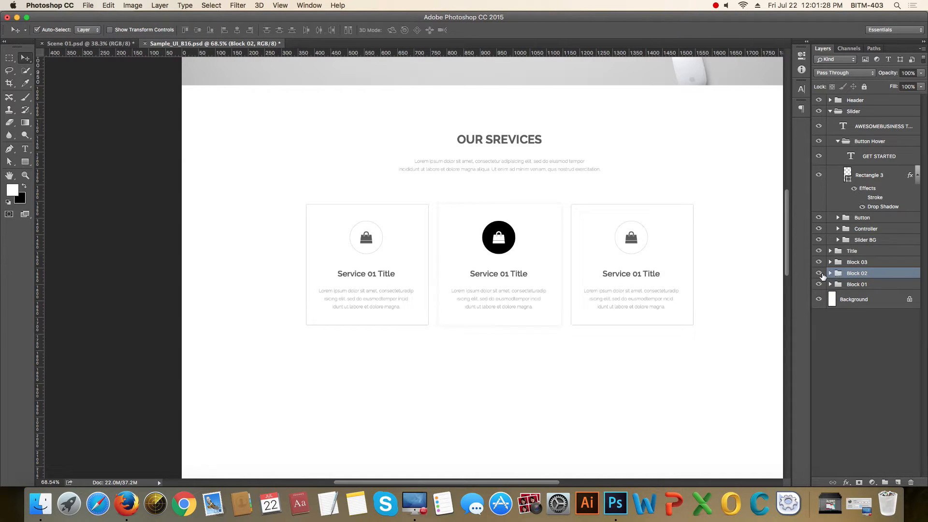
click(820, 273)
click(819, 274)
double_click(882, 275)
click(843, 137)
double_click(858, 273)
key(Right)
key(Return)
- Collapse the Button Hover and Slider groups
click(835, 143)
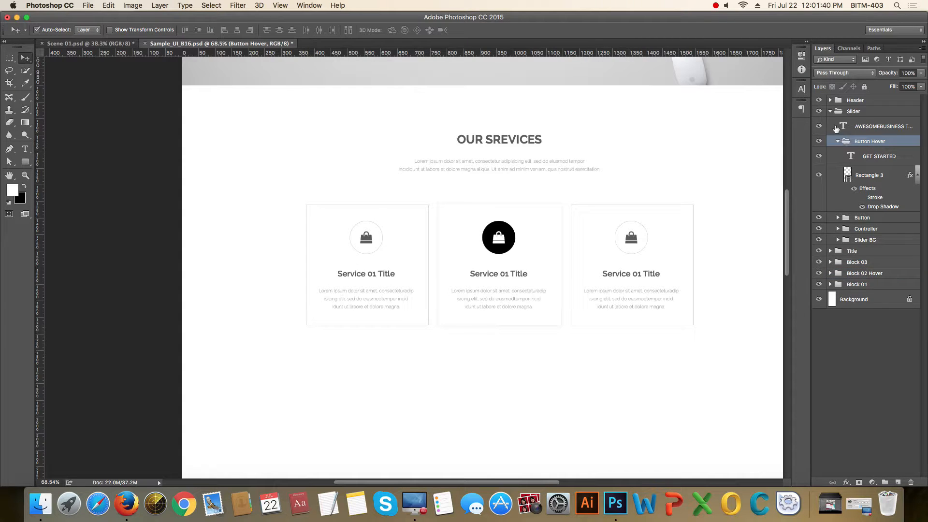
click(838, 141)
click(830, 112)
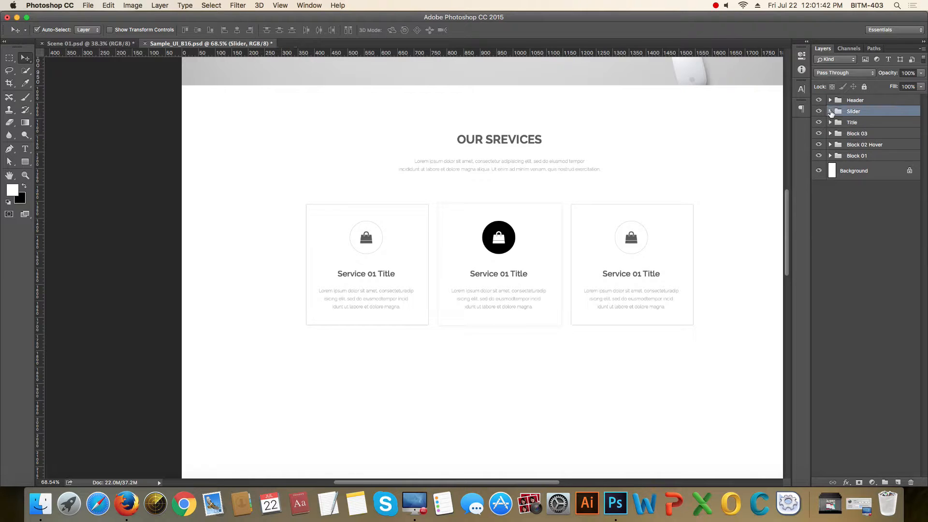
- Group the Title, Block 03, Block 02 Hover and Block 01 groups together and name the new group Services
click(871, 158)
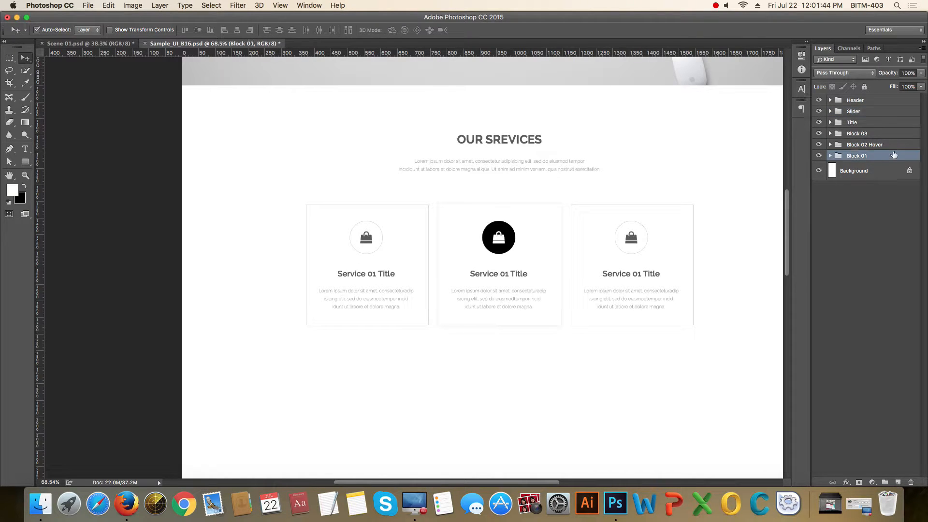
shift+click(865, 124)
key(super+g)
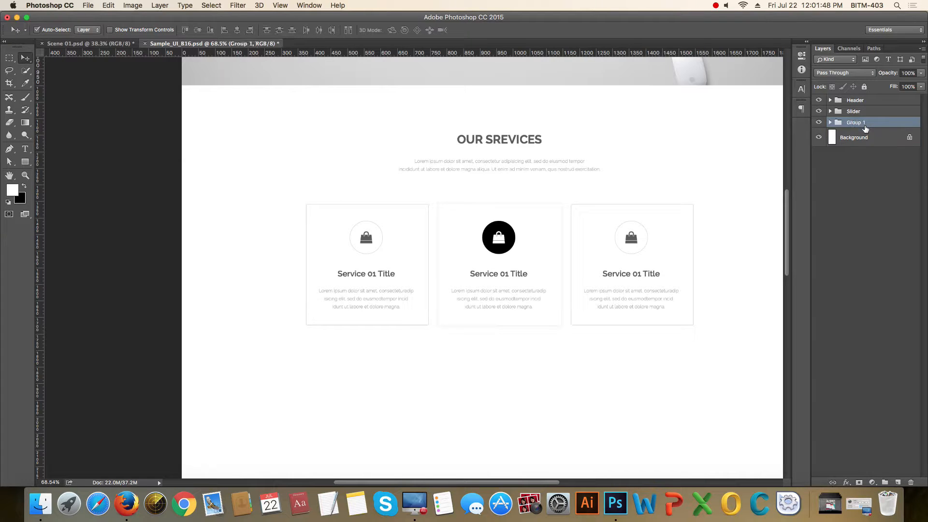
double_click(857, 124)
text(Services)
key(Return)
click(901, 254)
- Examine the finished services section up close and within the whole page, toggling the Services group's visibility
scroll(659, 210, down, 5)
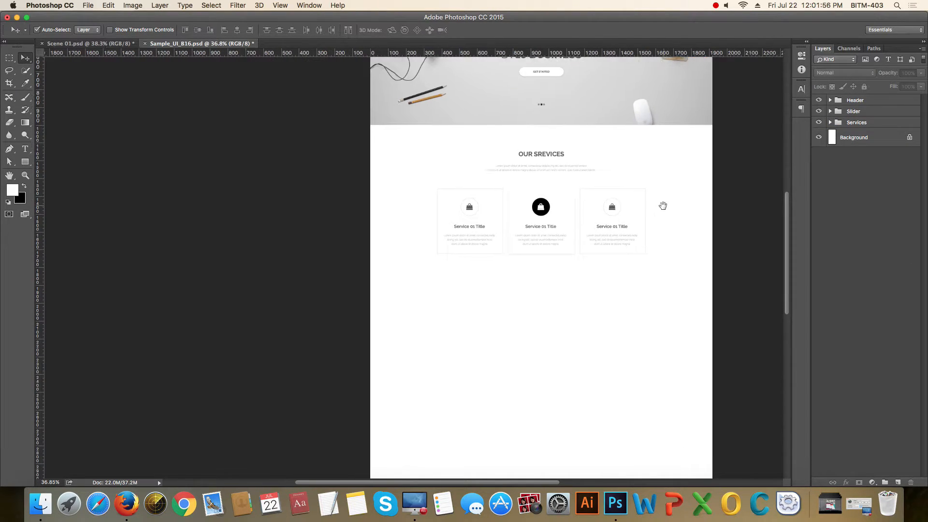
scroll(663, 206, up, 2)
key(super+1)
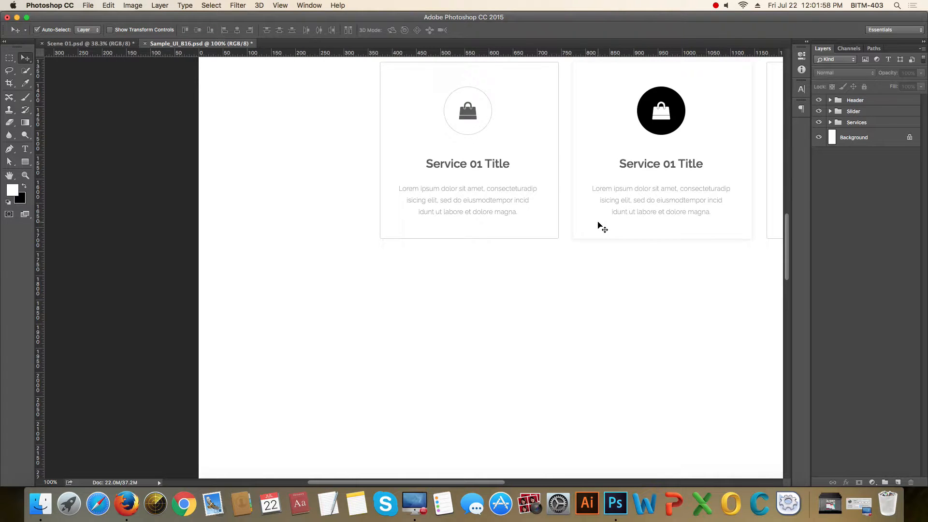
drag(650, 175, 375, 295)
scroll(486, 297, down, 2)
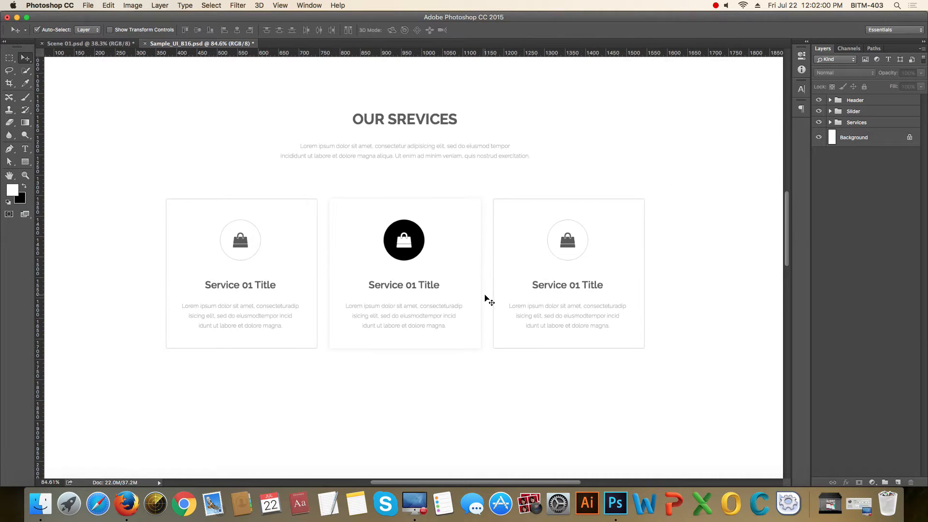
click(849, 124)
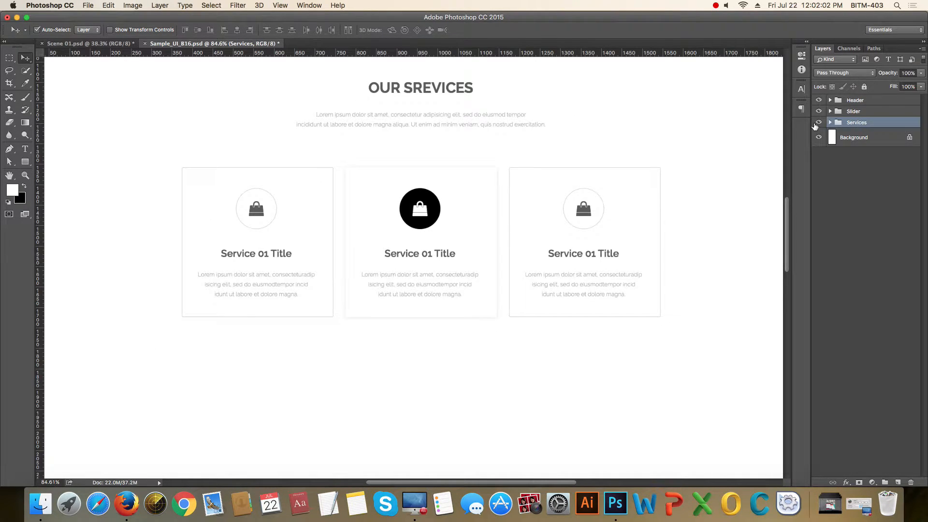
click(817, 123)
click(817, 124)
scroll(583, 212, down, 5)
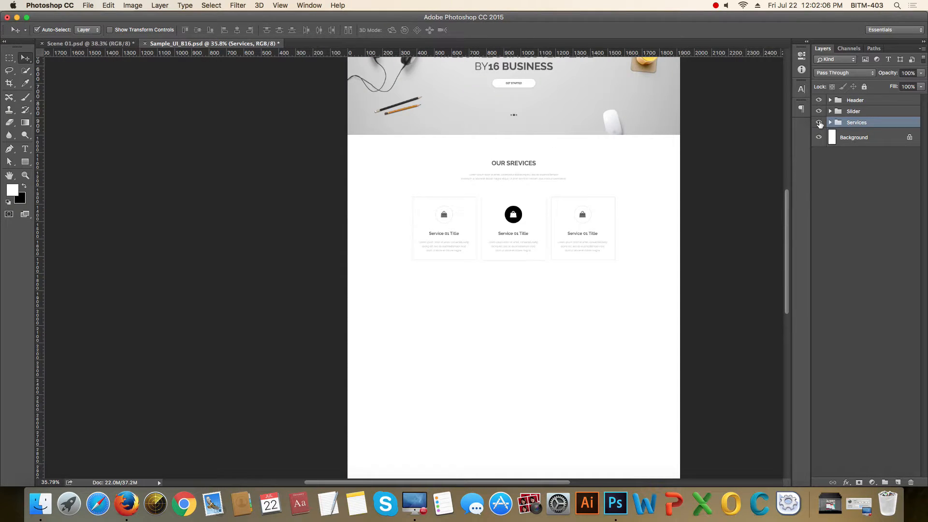
click(819, 123)
click(819, 123)
click(820, 123)
click(819, 122)
click(819, 123)
click(819, 123)
- Check the visibility of Block 03, Block 02 Hover and Block 01 inside the Services group, and collapse the group
click(830, 122)
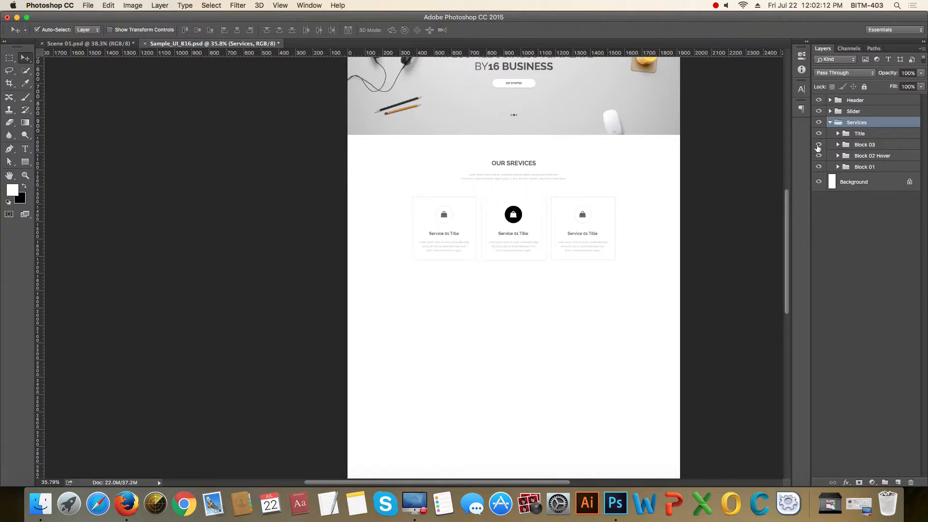
click(819, 146)
click(819, 145)
click(819, 146)
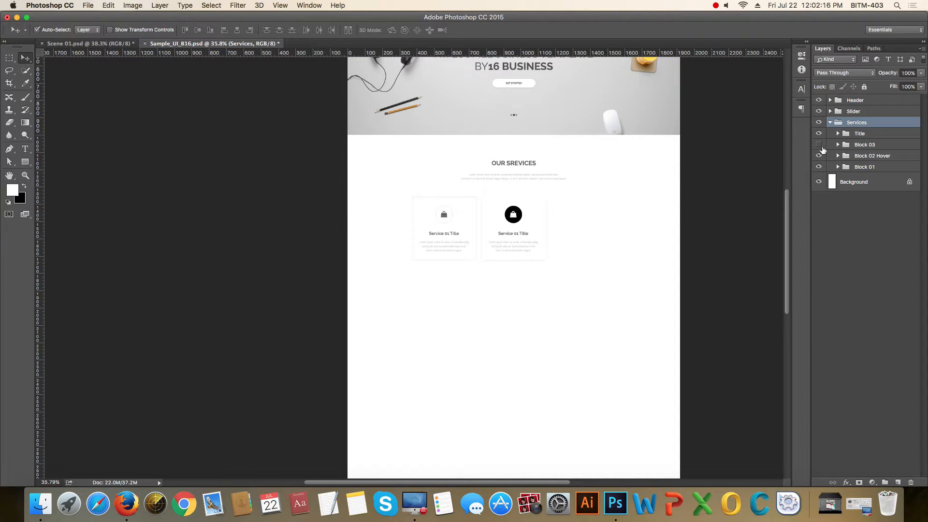
click(819, 145)
click(819, 156)
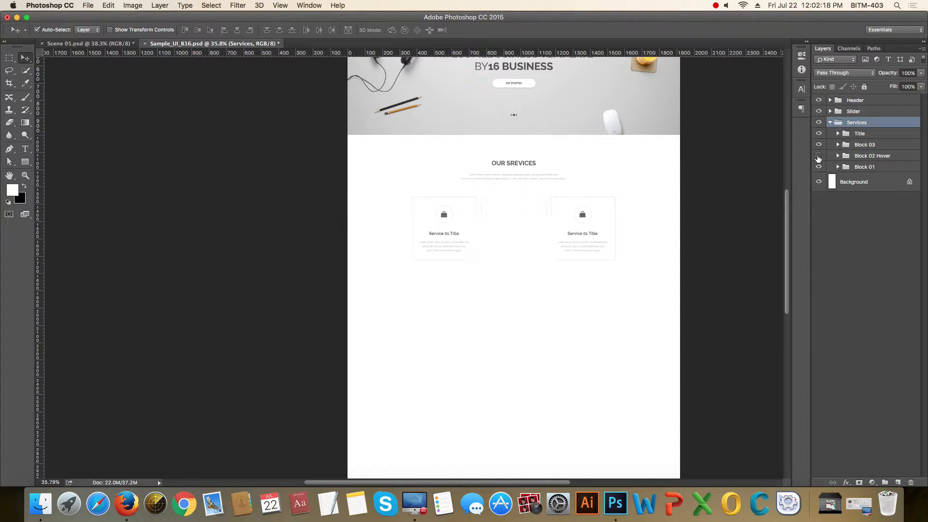
click(819, 156)
click(819, 156)
click(818, 156)
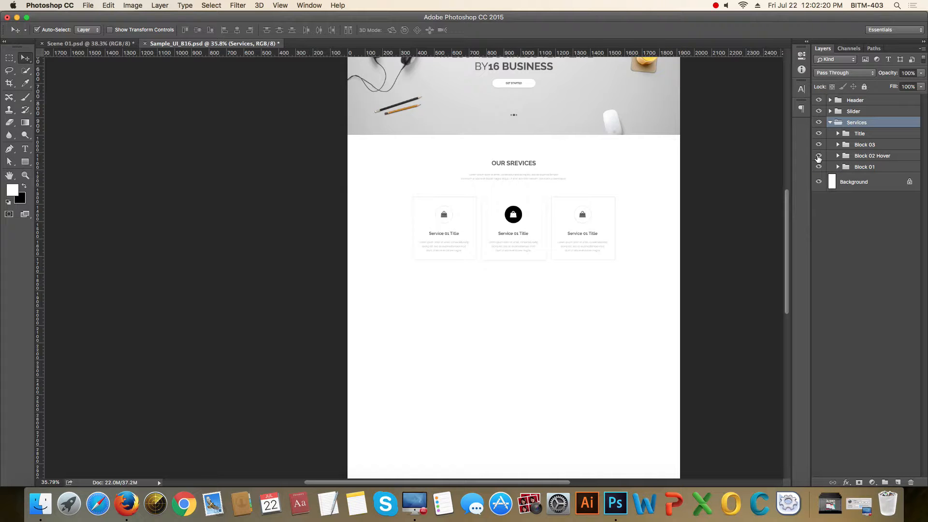
click(819, 167)
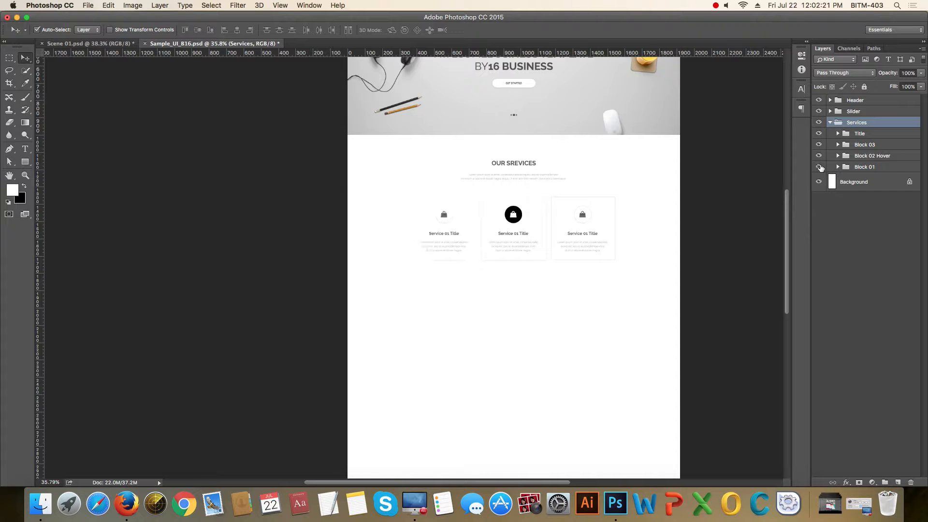
click(830, 122)
- Examine the page from the header slider through the services section, both as a whole and up close
scroll(527, 207, down, 2)
scroll(558, 207, down, 2)
scroll(559, 207, right, 1)
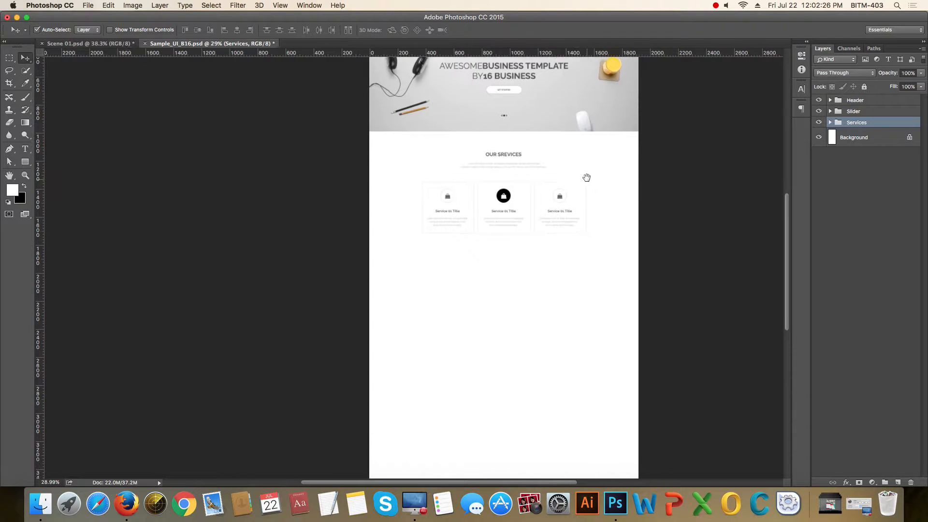
scroll(579, 304, down, 2)
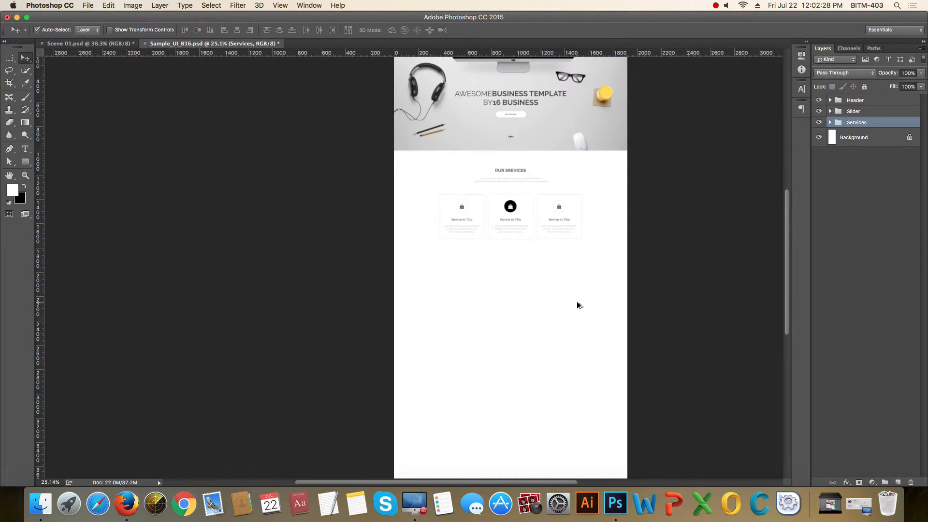
scroll(541, 251, down, 1)
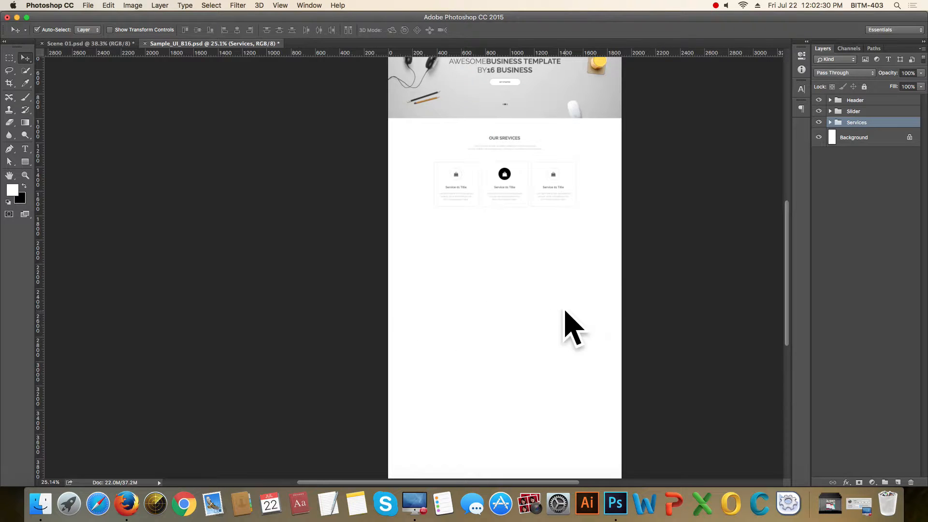
key(super+0)
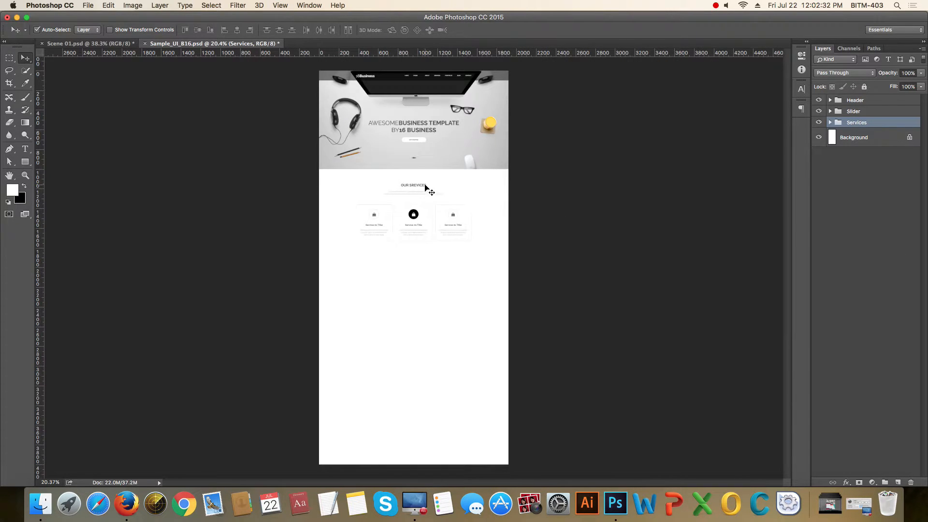
scroll(427, 189, up, 1)
drag(448, 180, 539, 175)
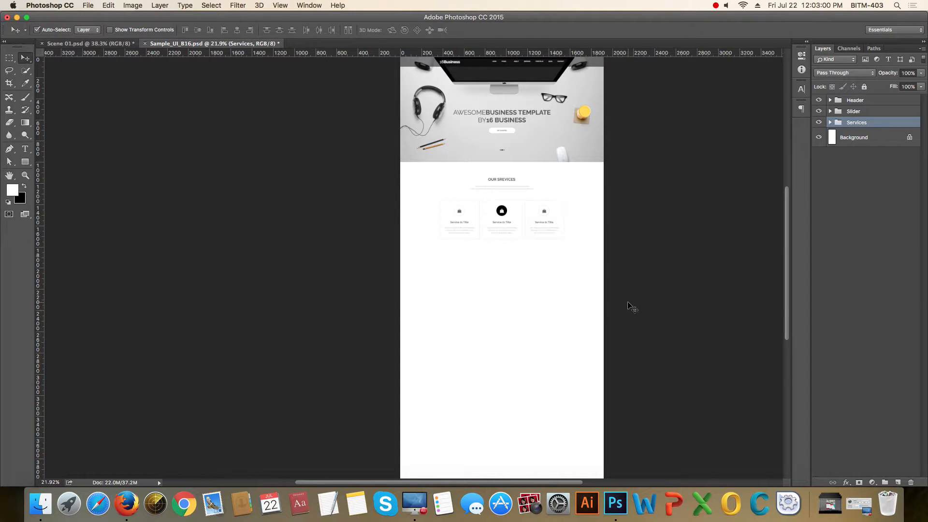
scroll(537, 290, up, 3)
drag(575, 277, 569, 259)
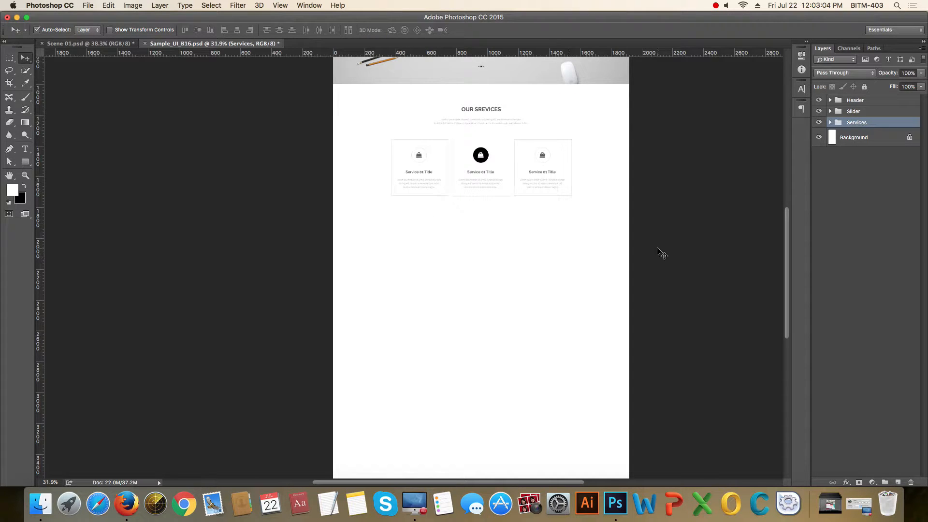
scroll(567, 239, down, 2)
scroll(575, 241, down, 2)
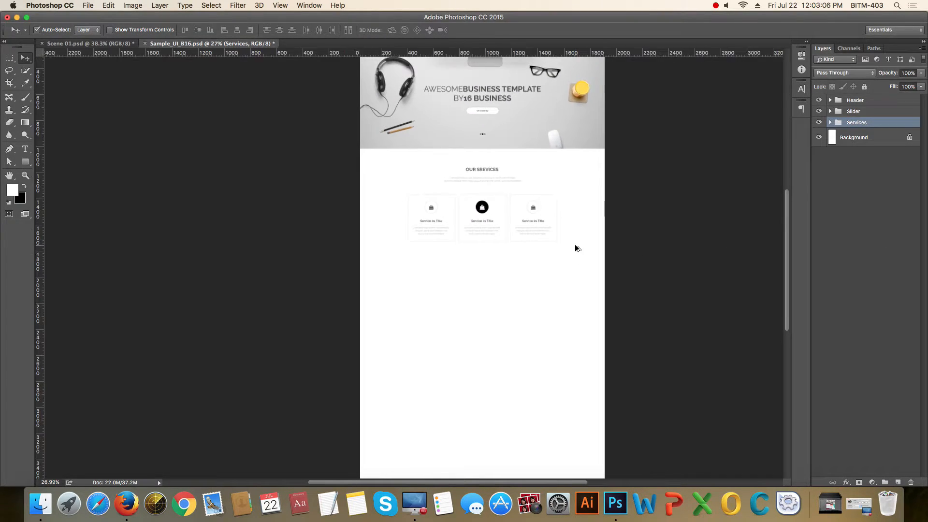
scroll(401, 201, up, 5)
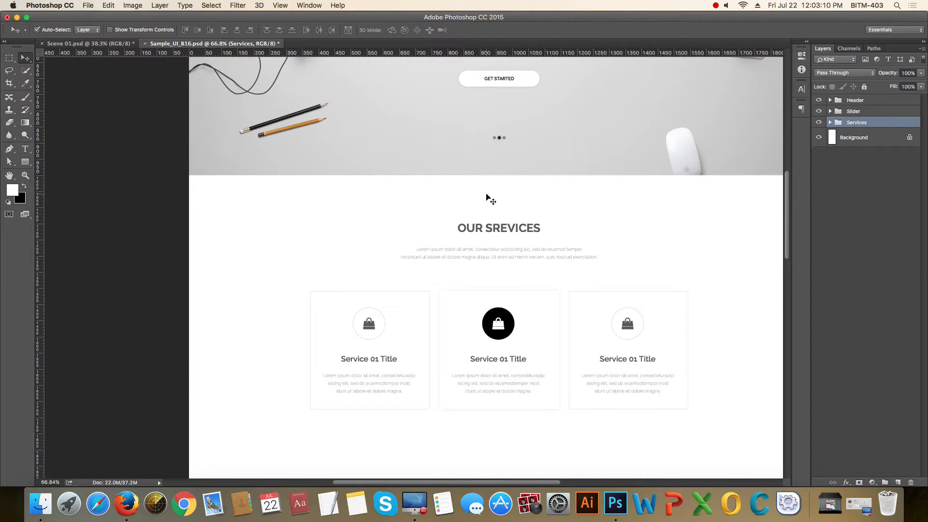
scroll(539, 216, down, 4)
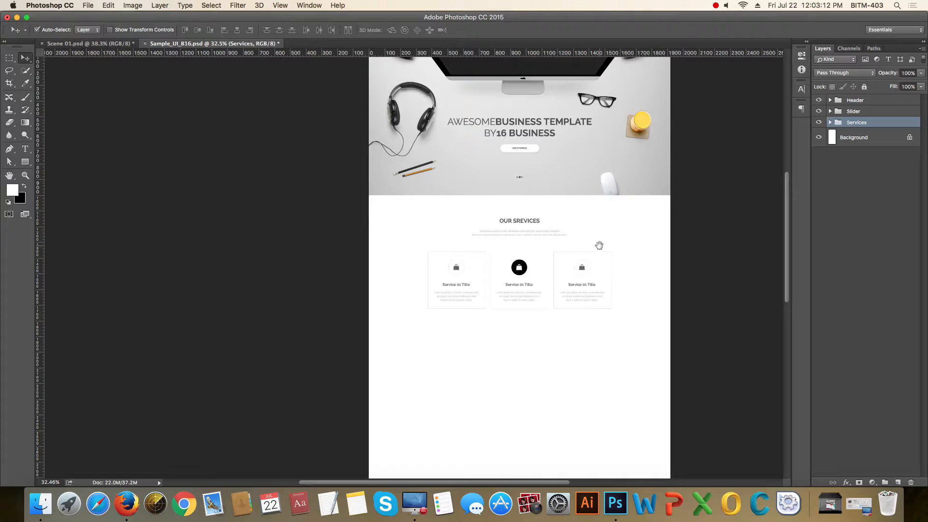
scroll(532, 199, down, 2)
scroll(622, 243, down, 2)
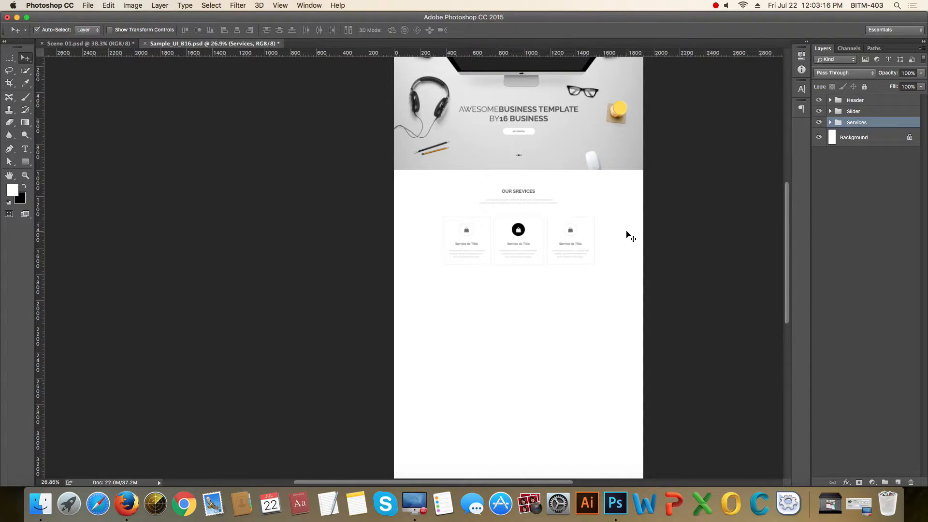
scroll(628, 233, down, 2)
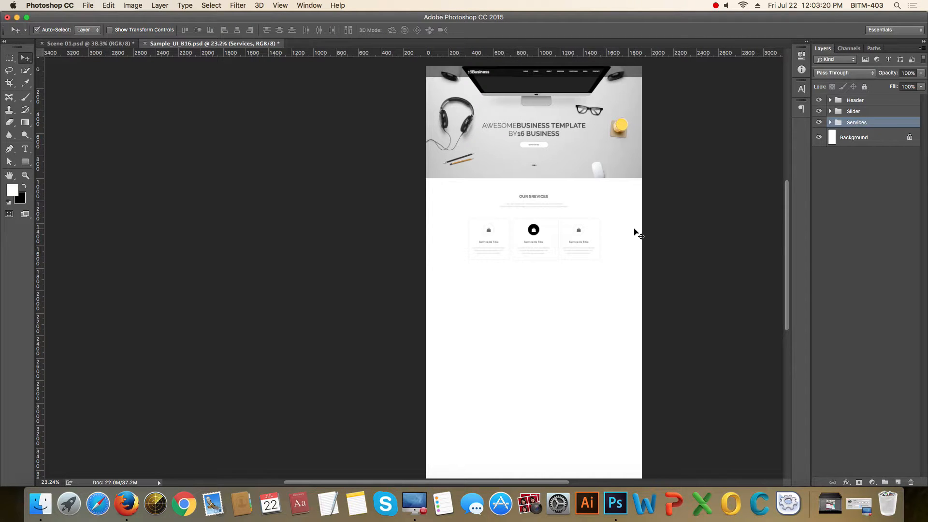
scroll(625, 216, right, 3)
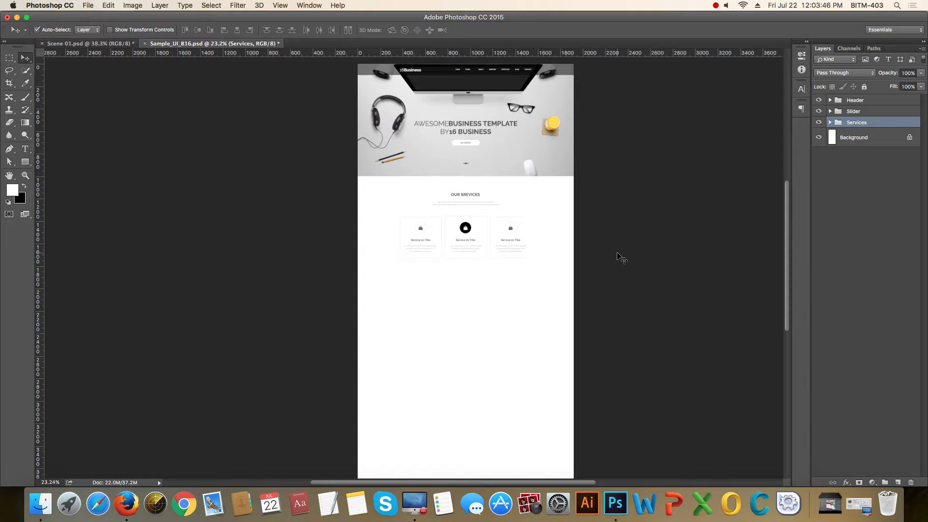
scroll(466, 262, up, 5)
drag(611, 283, 580, 267)
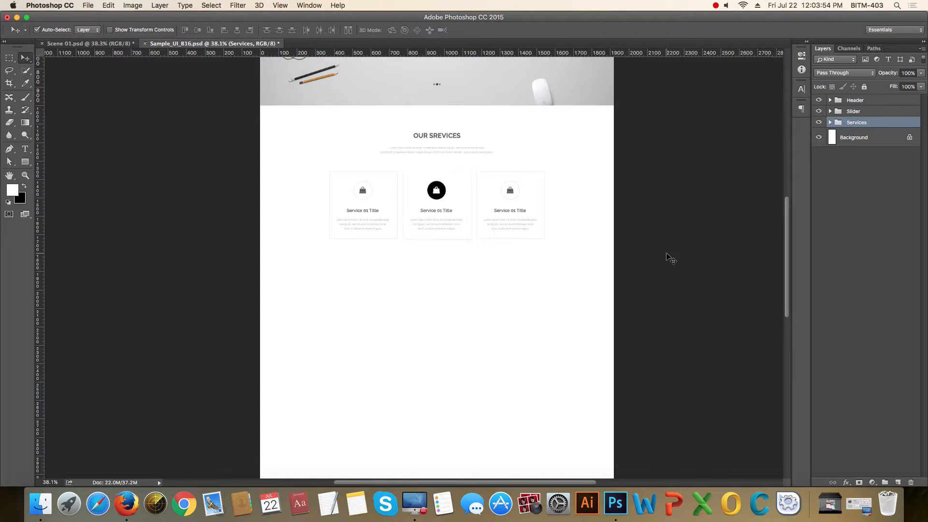
- Toggle the whole Services group off and on to check its contents, and reselect the group
click(864, 211)
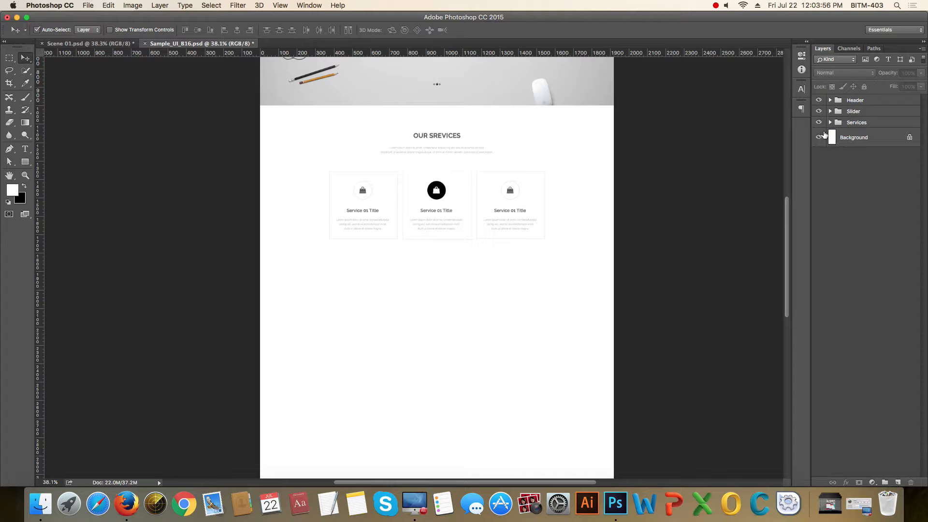
click(819, 122)
click(819, 122)
click(894, 126)
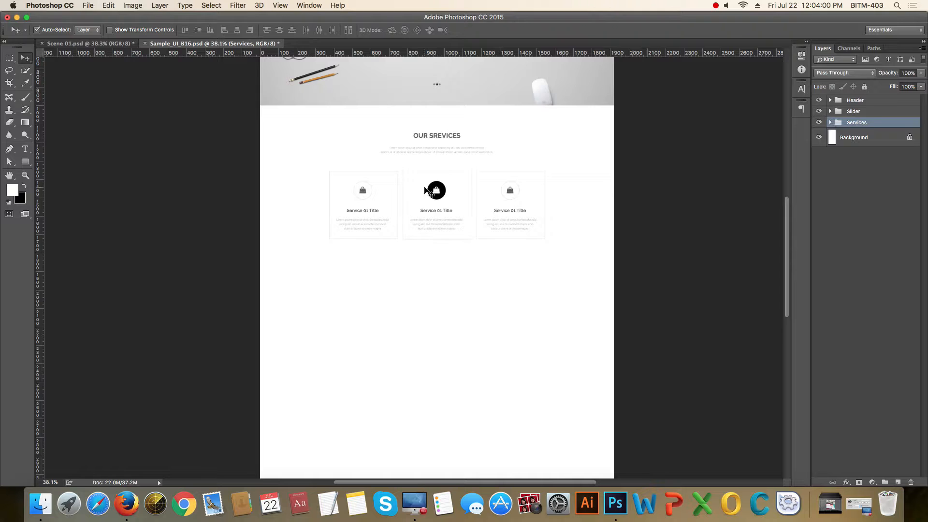
- Duplicate the Title group inside Services and place the copy outside it, directly above the Background layer
click(831, 123)
click(877, 135)
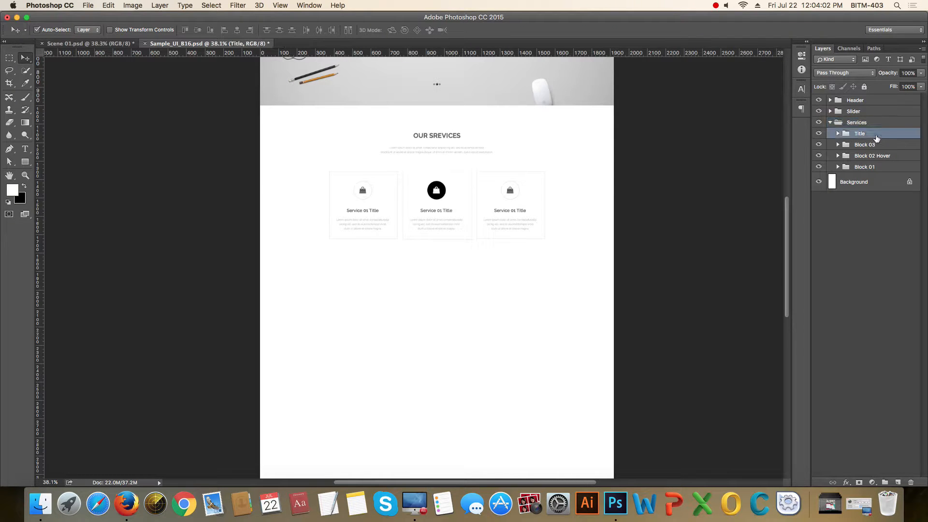
key(super+j)
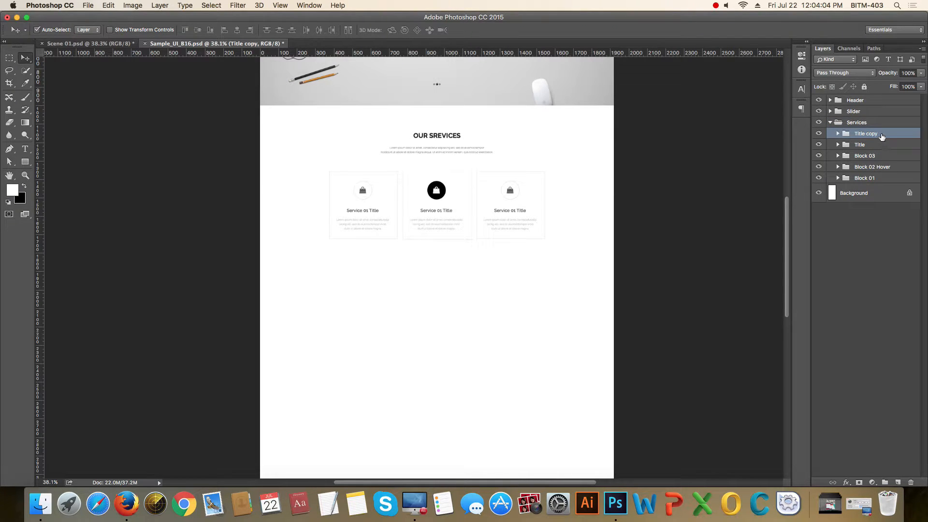
mouse_move(882, 137)
mouse_down()
mouse_move(878, 121)
mouse_move(886, 143)
mouse_up()
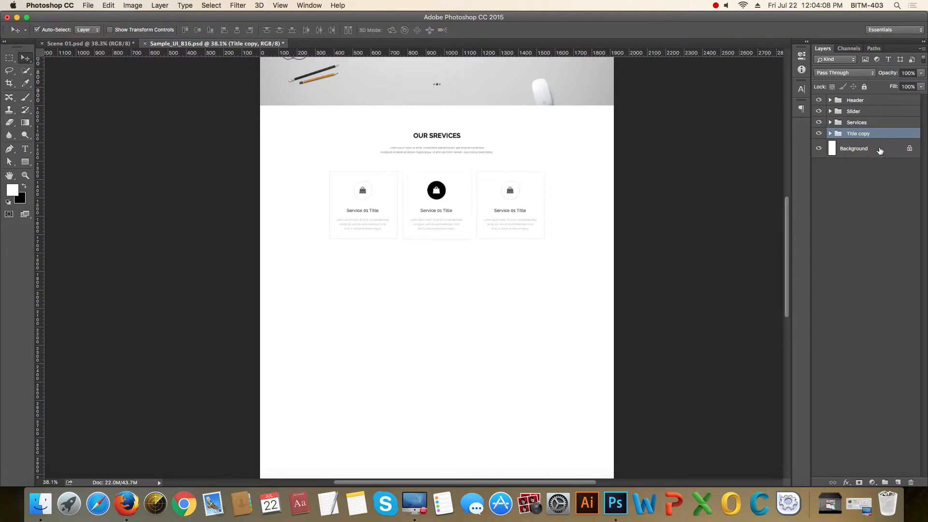
- Move the duplicated title down into the empty area below the three service cards
key(super+t)
drag(474, 151, 508, 276)
key(Return)
scroll(470, 323, up, 5)
scroll(588, 269, down, 6)
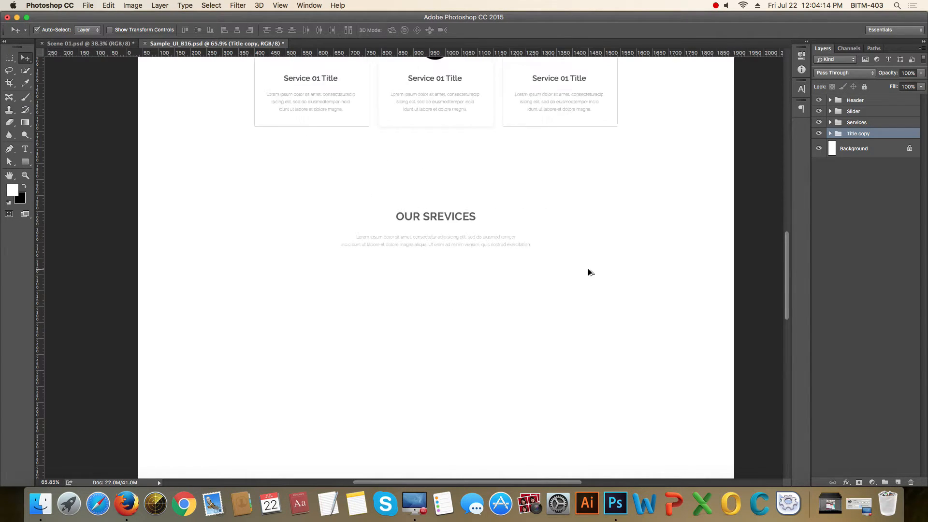
scroll(588, 270, down, 1)
drag(590, 271, 564, 237)
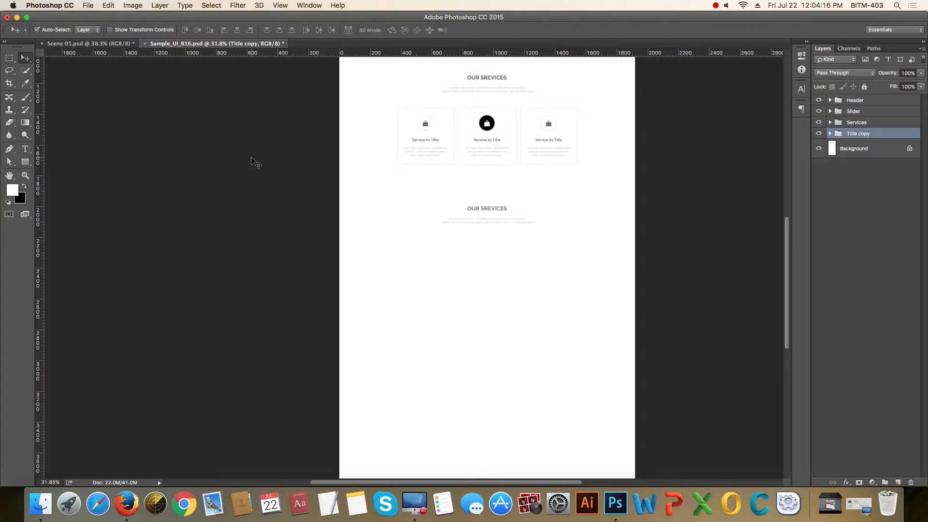
- Create a 1920 by 900 px rectangle in the empty area below the duplicated title
click(25, 163)
click(475, 295)
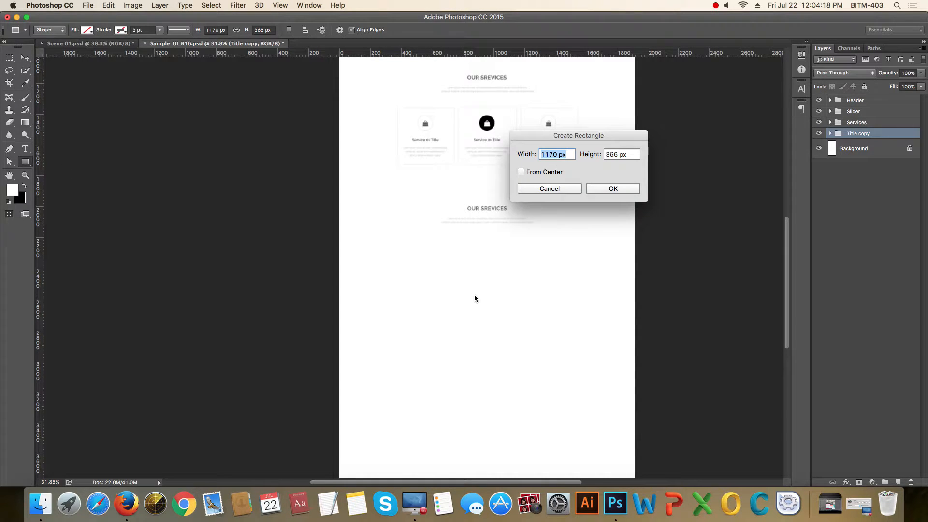
text(1920)
key(Tab)
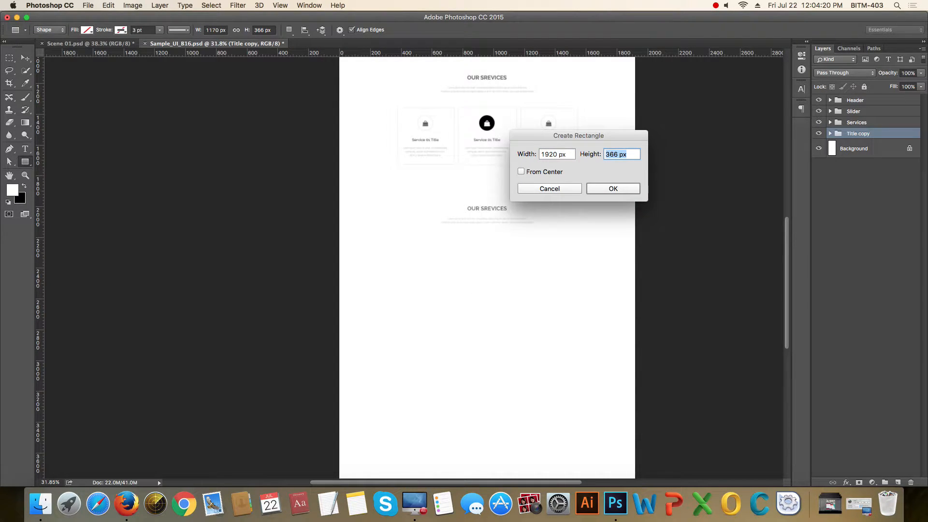
text(900)
key(Return)
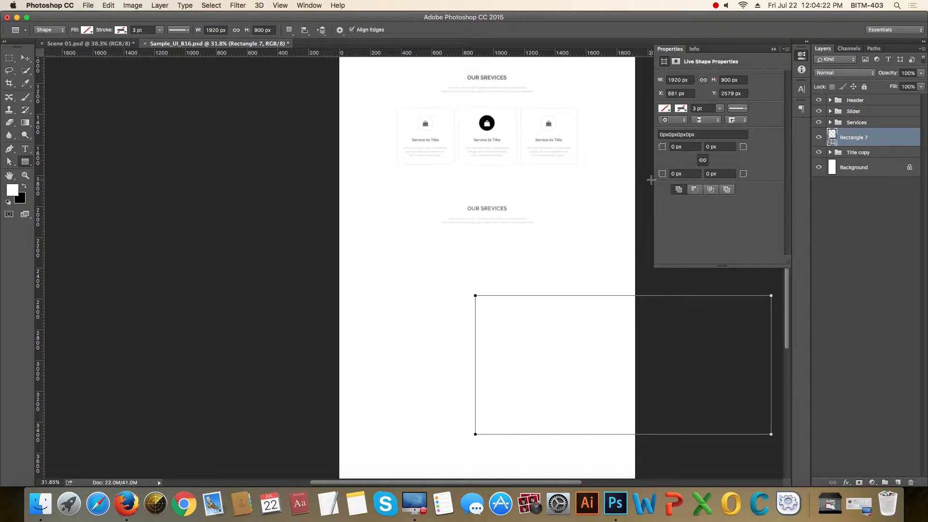
- Give the new rectangle a solid black fill and collapse its shape properties
click(670, 111)
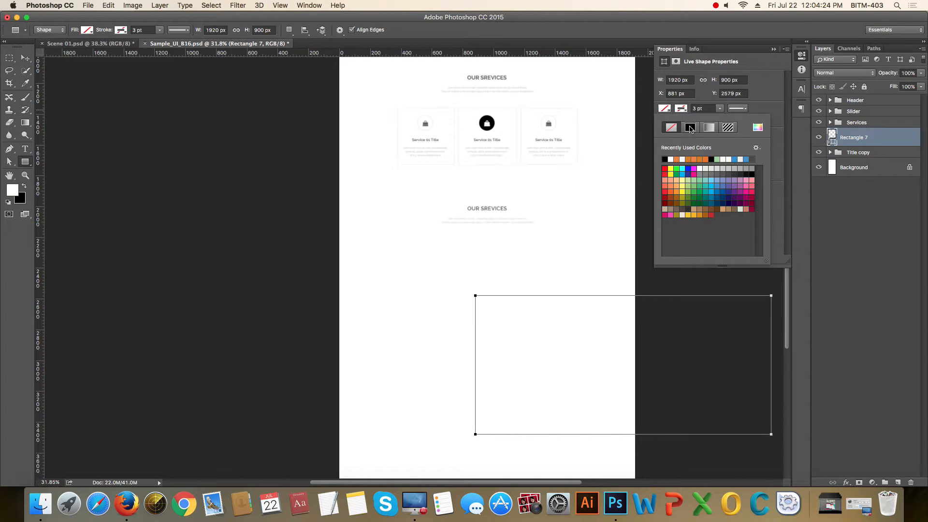
click(690, 127)
click(757, 129)
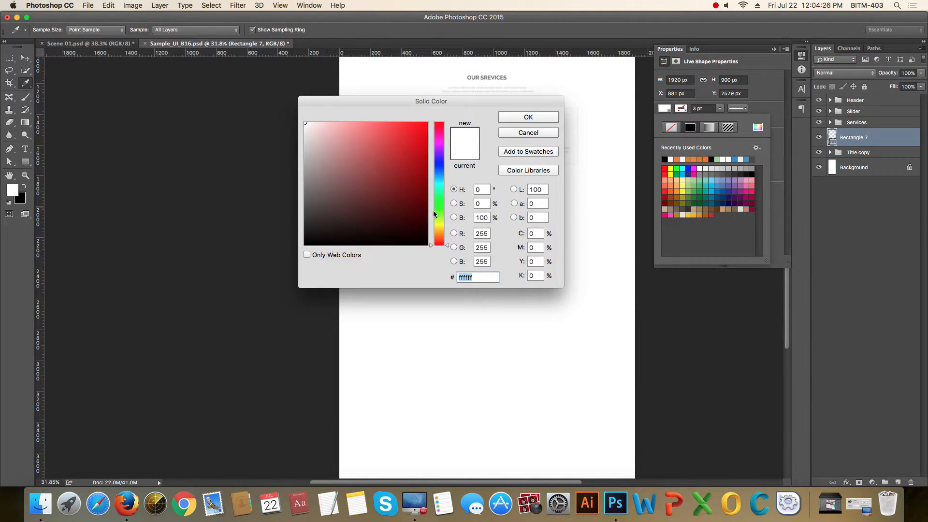
drag(411, 230, 440, 251)
click(552, 117)
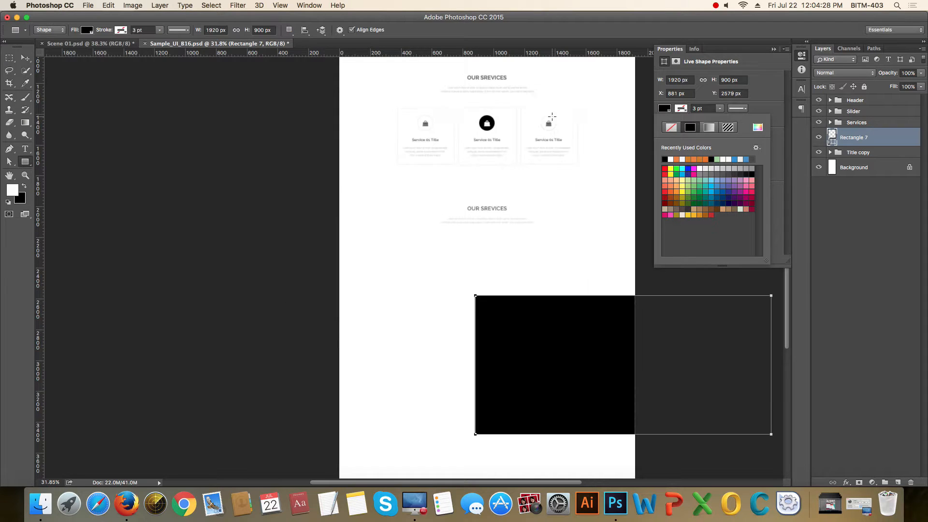
click(777, 60)
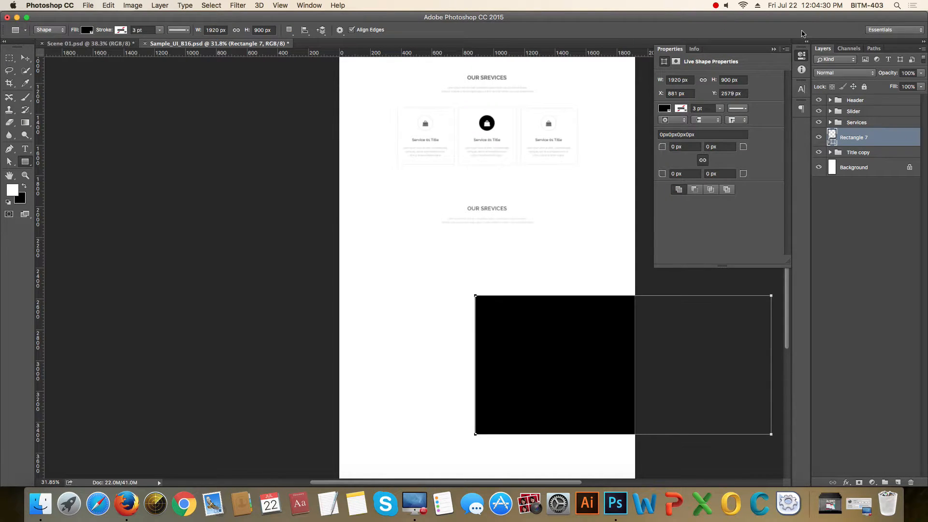
click(774, 49)
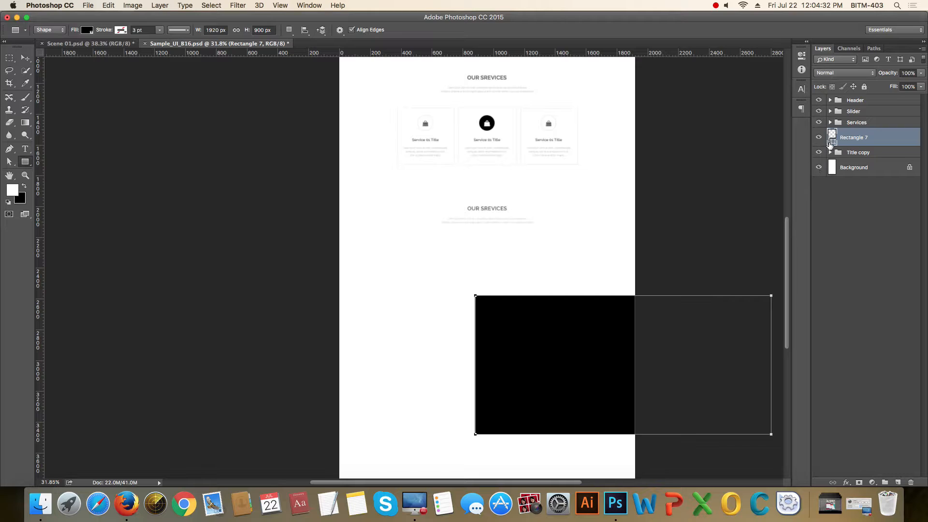
- Change the fill colour of the new rectangle to #f3f3f3
double_click(831, 140)
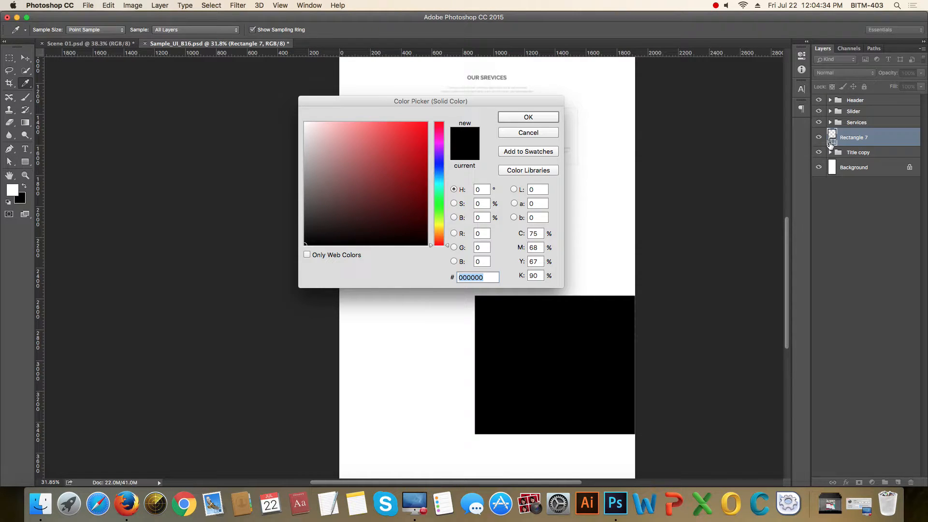
text(f2f2f2)
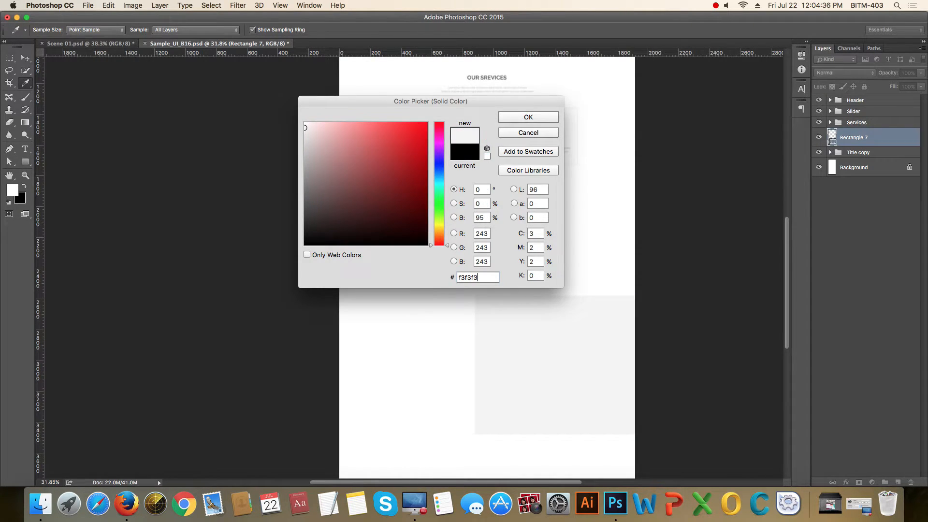
key(Return)
- Centre the light grey rectangle horizontally on the canvas and clear the selection
key(v)
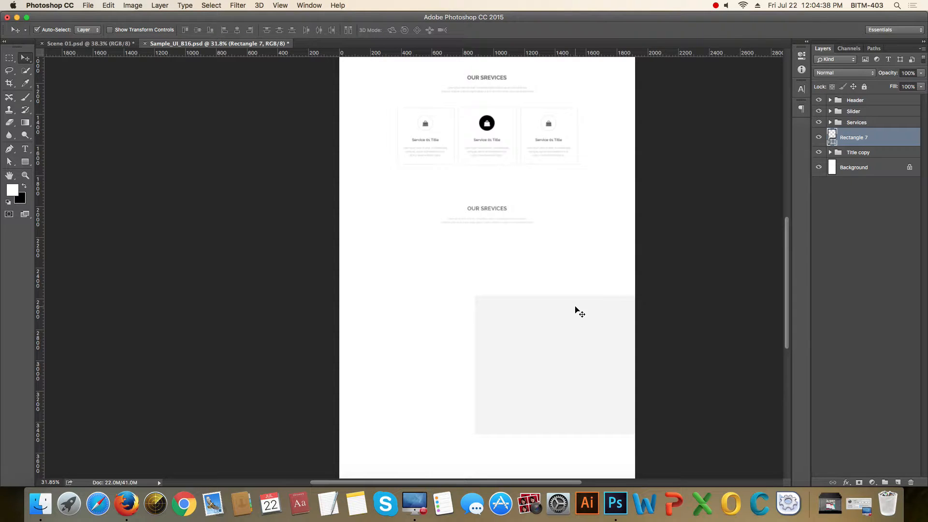
click(237, 30)
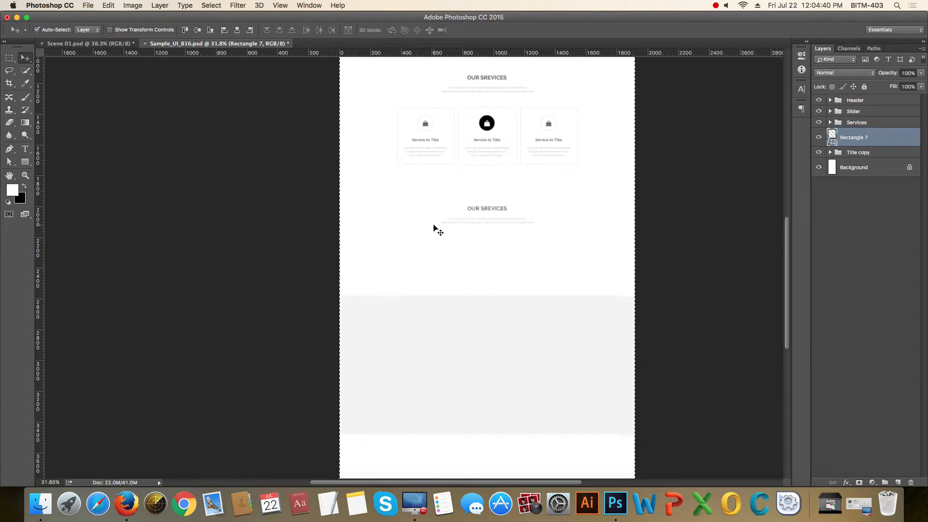
key(super+d)
- Move the grey rectangle up until its top edge meets the bottom edge of the service cards
key(shift+Up)
key(shift+Up)
key(shift+Up)
key(shift+Up)
key(shift+Up)
key(shift+Up)
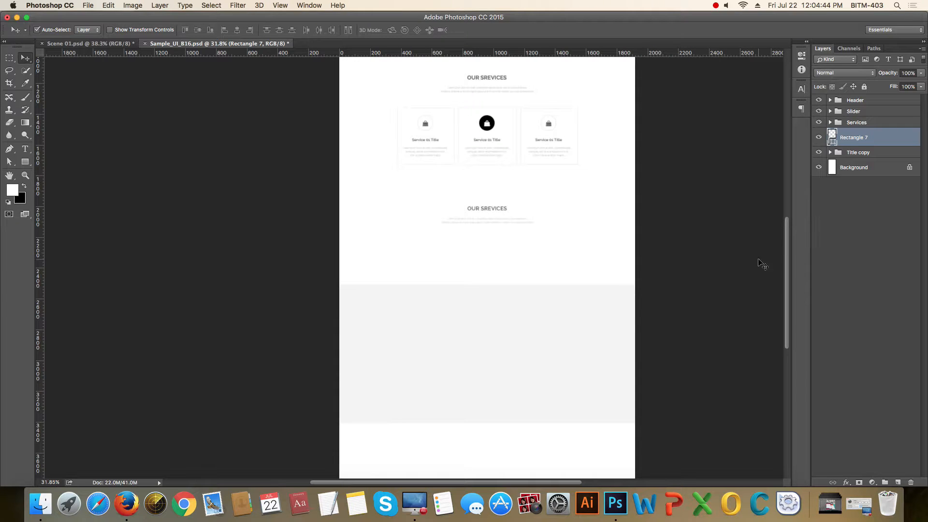
drag(549, 356, 559, 248)
drag(475, 164, 547, 240)
drag(289, 178, 310, 220)
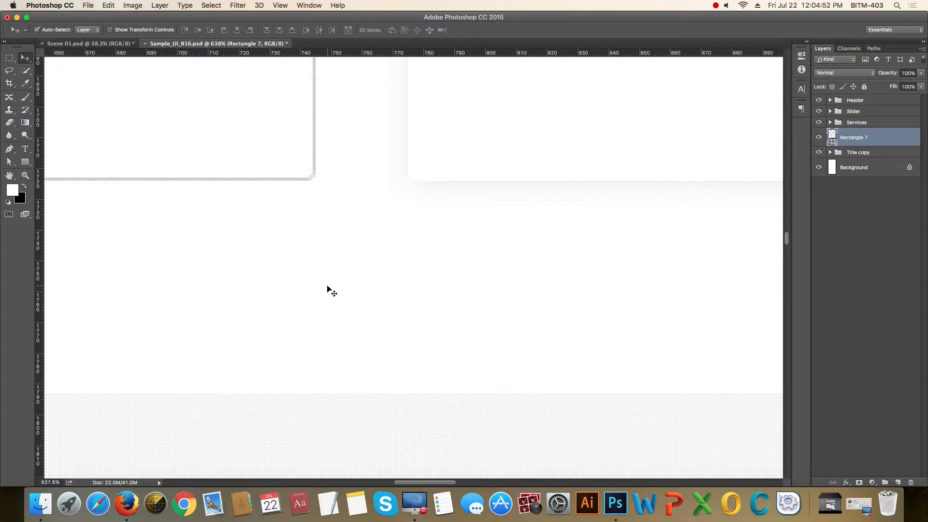
key(shift+Up)
key(shift+Up)
key(shift+Up)
key(shift+Up)
key(shift+Up)
key(shift+Up)
key(shift+Up)
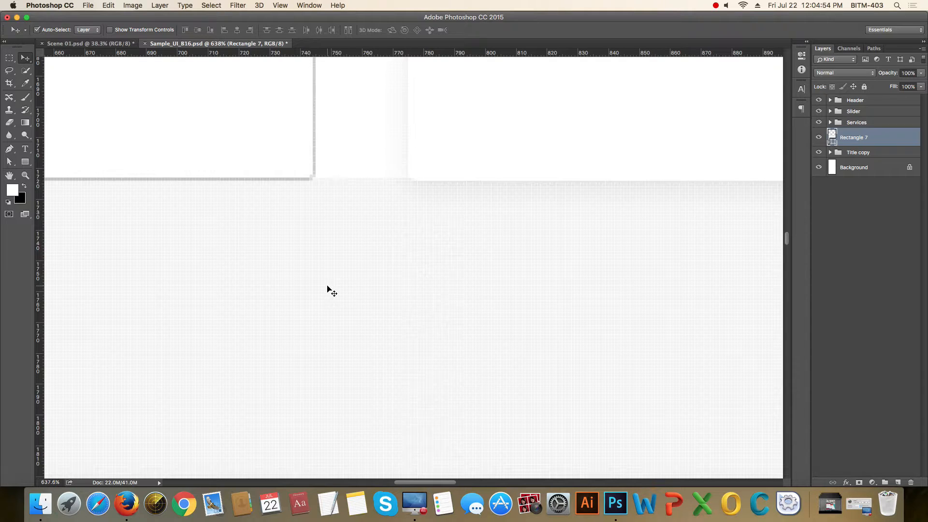
- Move the grey rectangle down to leave a gap of about 150 px below the service cards
key(shift+Down)
key(shift+Down)
key(shift+Down)
key(shift+Down)
key(shift+Down)
key(shift+Down)
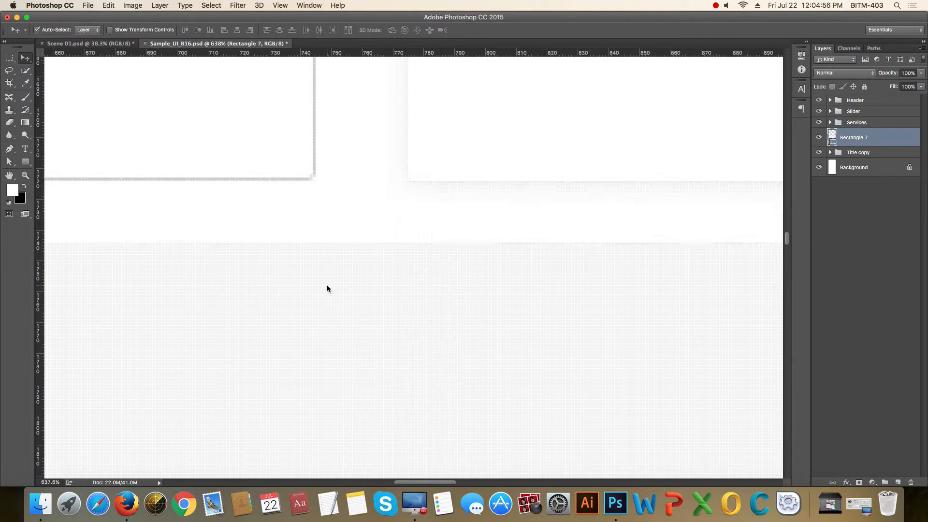
key(shift+Down)
key(shift+Down)
key(shift+Down)
key(shift+Down)
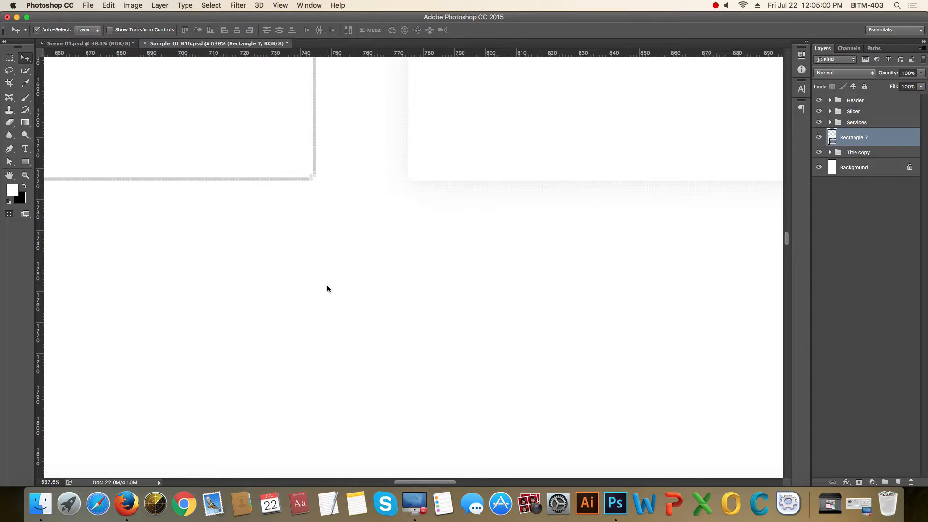
key(super+1)
scroll(321, 256, down, 4)
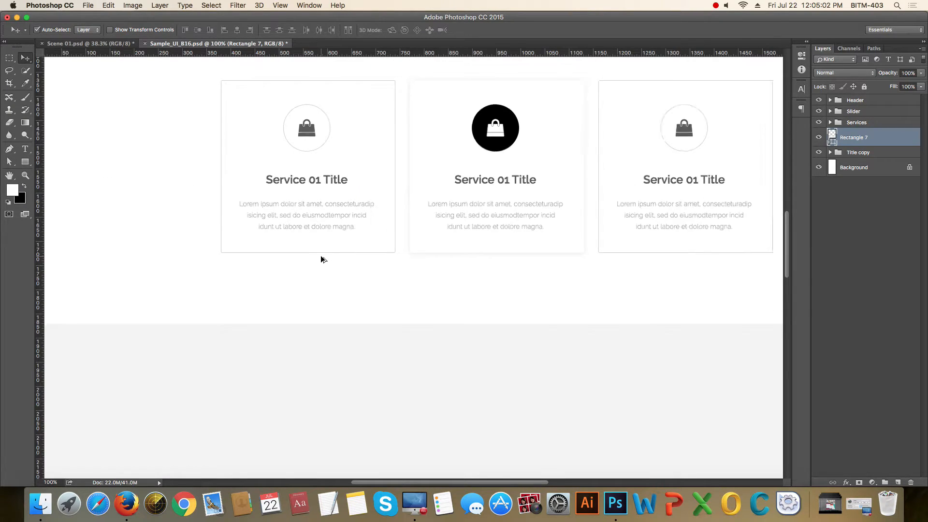
- Move the Title copy group above the Rectangle 7 layer in the stacking order
scroll(320, 255, down, 2)
scroll(321, 256, right, 3)
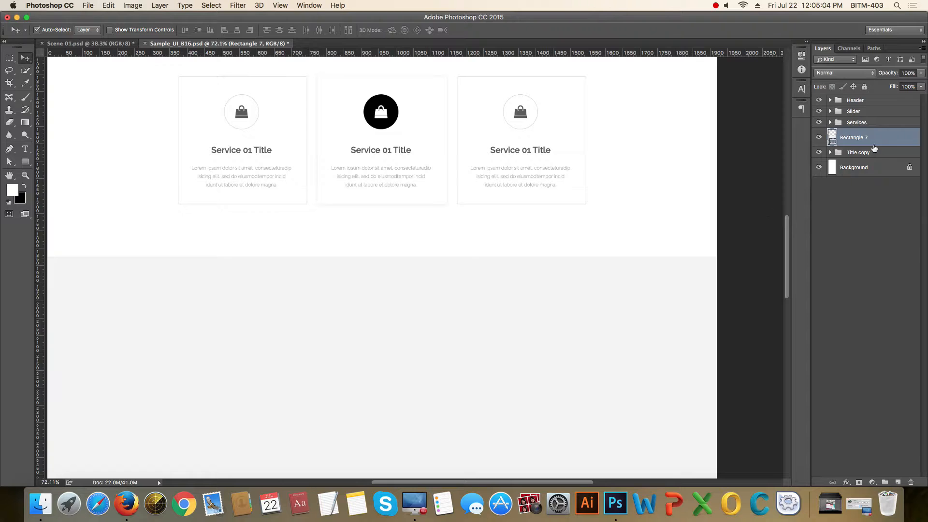
click(895, 154)
drag(881, 154, 880, 128)
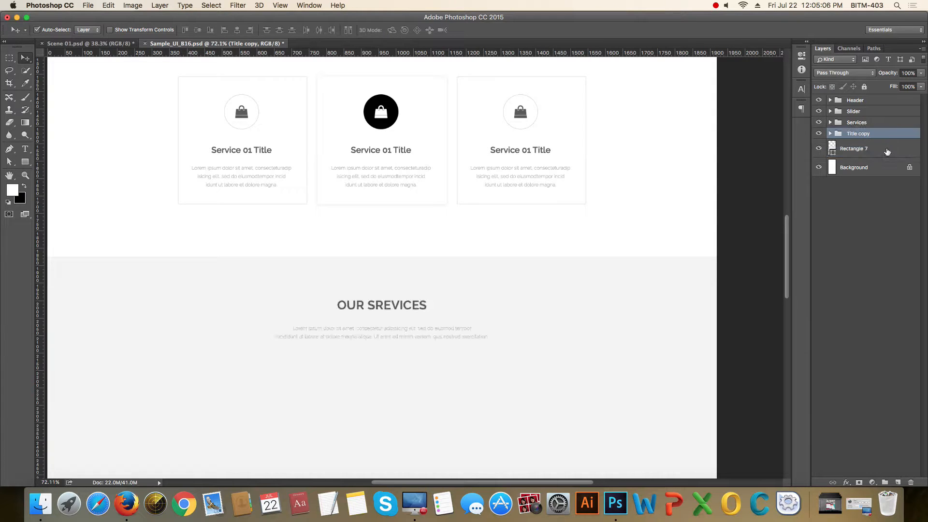
- Align the top edge of the duplicated title with the top edge of the grey rectangle
scroll(329, 303, up, 2)
scroll(373, 272, up, 3)
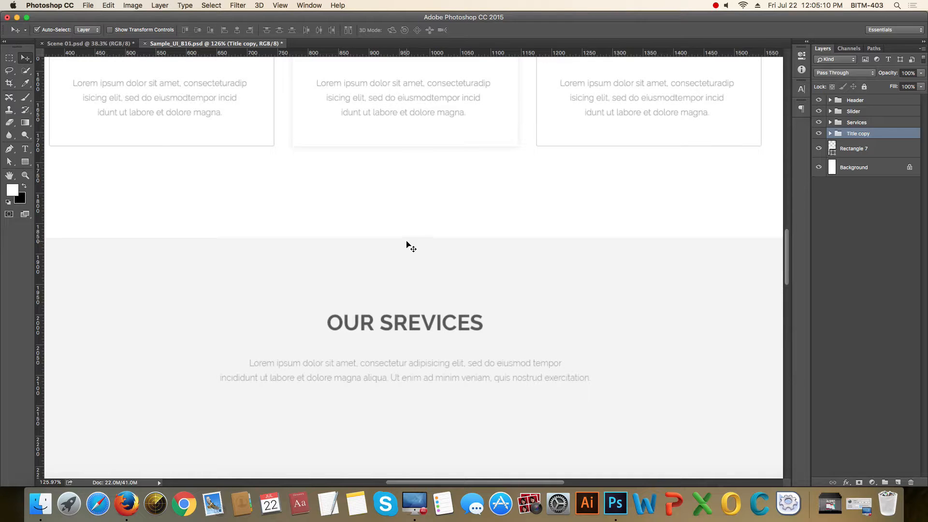
shift+click(607, 291)
click(186, 32)
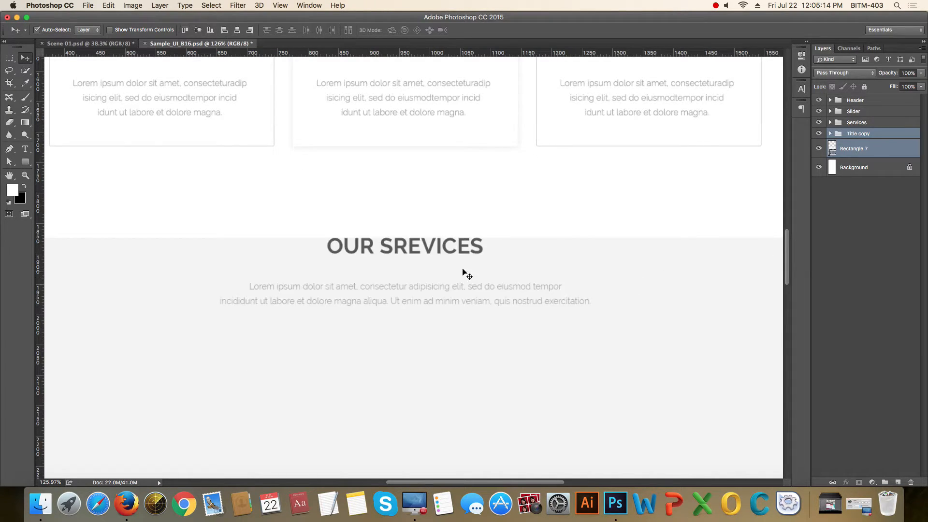
- Move only the Title copy group down about 150 px from the top edge of the grey rectangle
scroll(422, 193, down, 5)
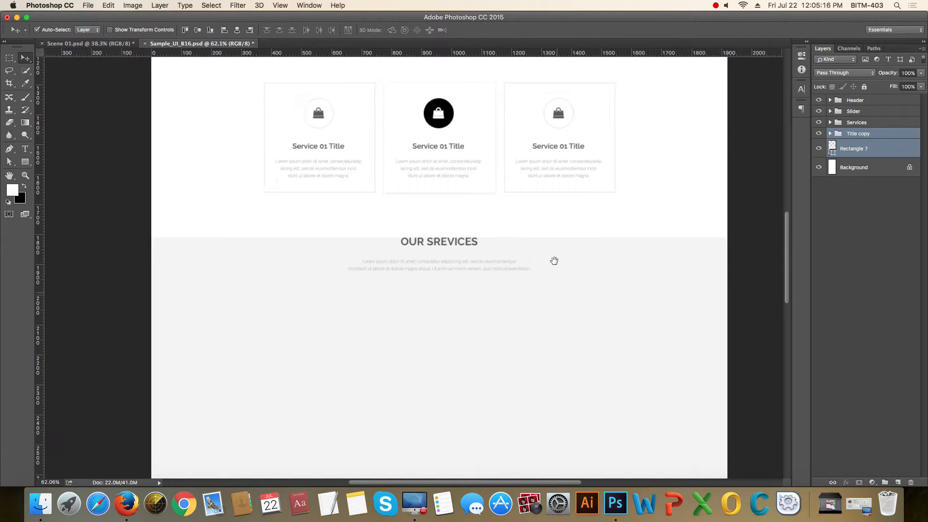
scroll(554, 261, down, 2)
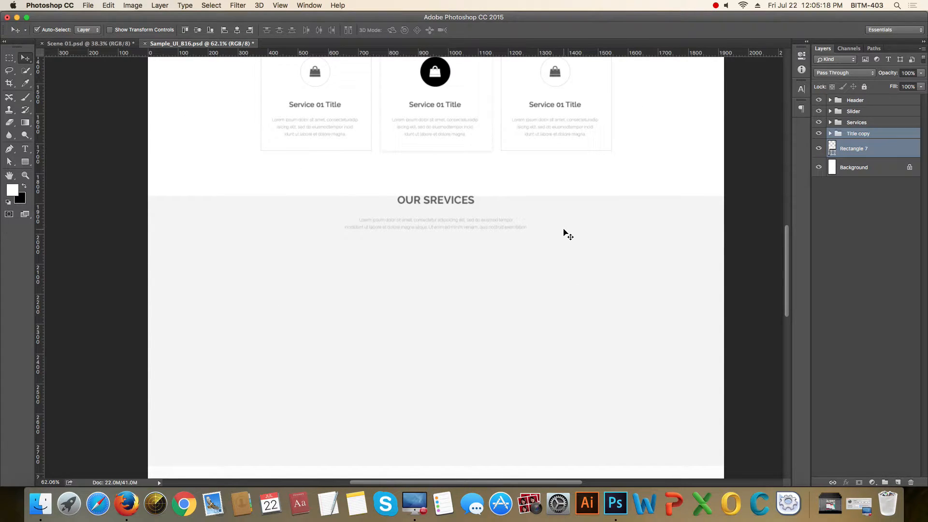
click(870, 134)
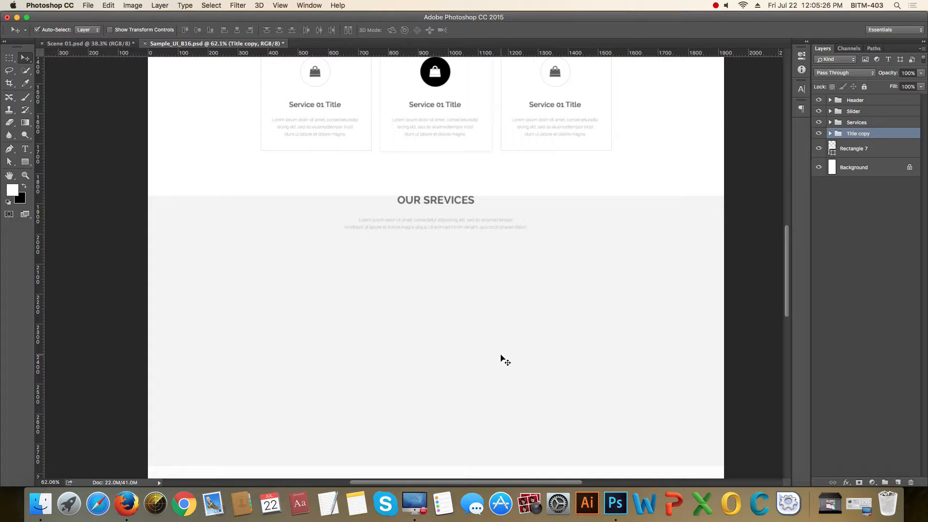
key(shift+Down)
key(shift+Down)
key(shift+Down)
key(shift+Down)
key(shift+Down)
key(shift+Down)
key(shift+Down)
key(shift+Down)
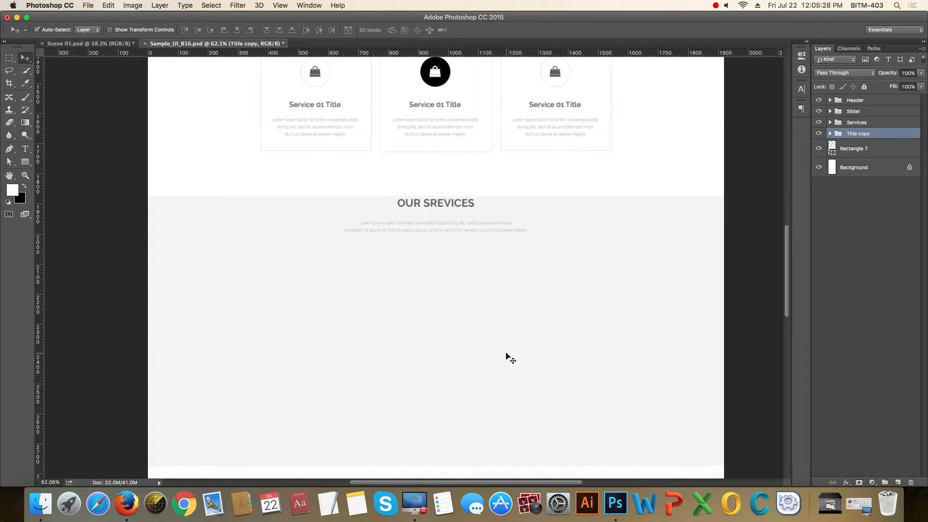
key(shift+Down)
key(shift+Down)
key(shift+Down)
key(shift+Down)
key(shift+Down)
key(shift+Down)
key(shift+Down)
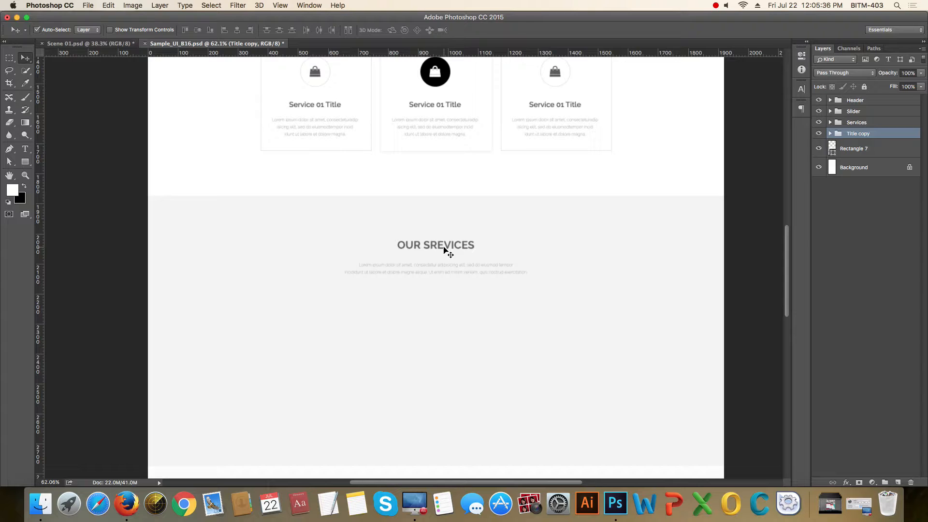
- Rename the Title copy group as Title
scroll(443, 246, down, 4)
scroll(515, 244, down, 2)
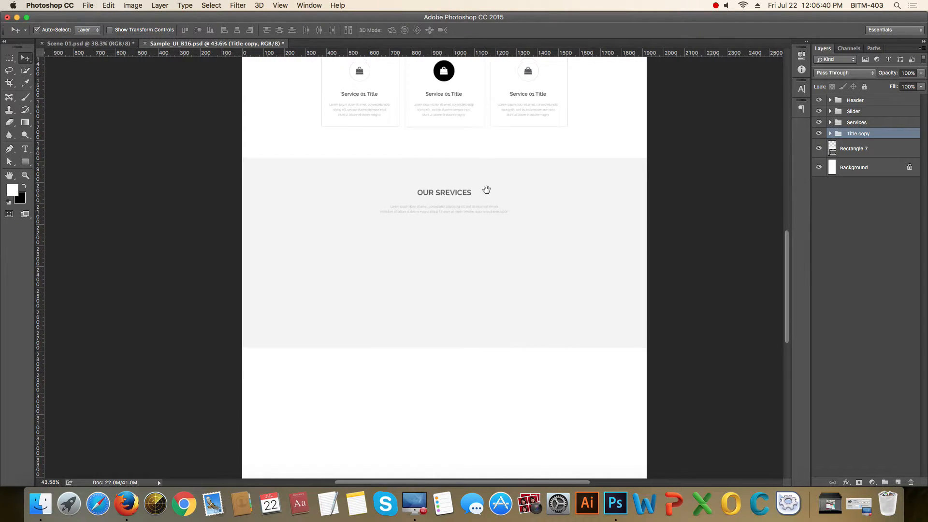
scroll(484, 190, up, 3)
scroll(510, 270, down, 4)
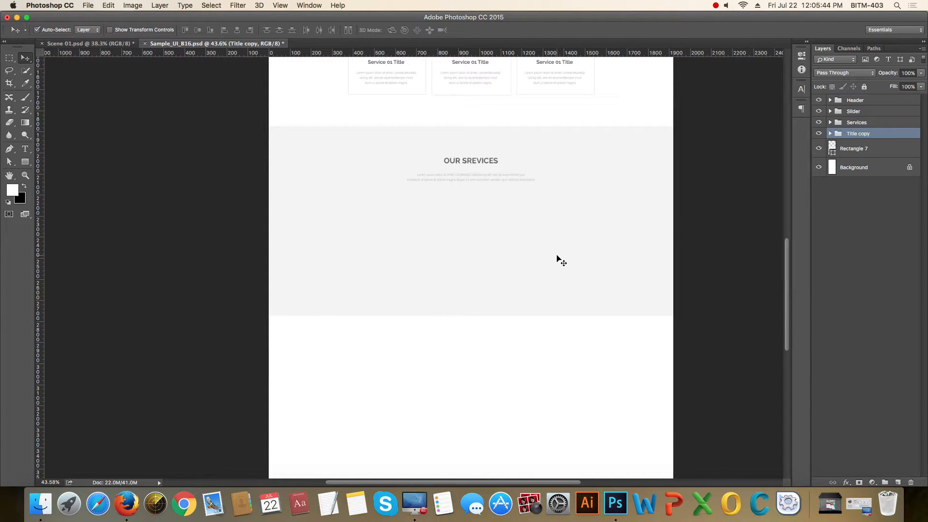
scroll(557, 240, down, 4)
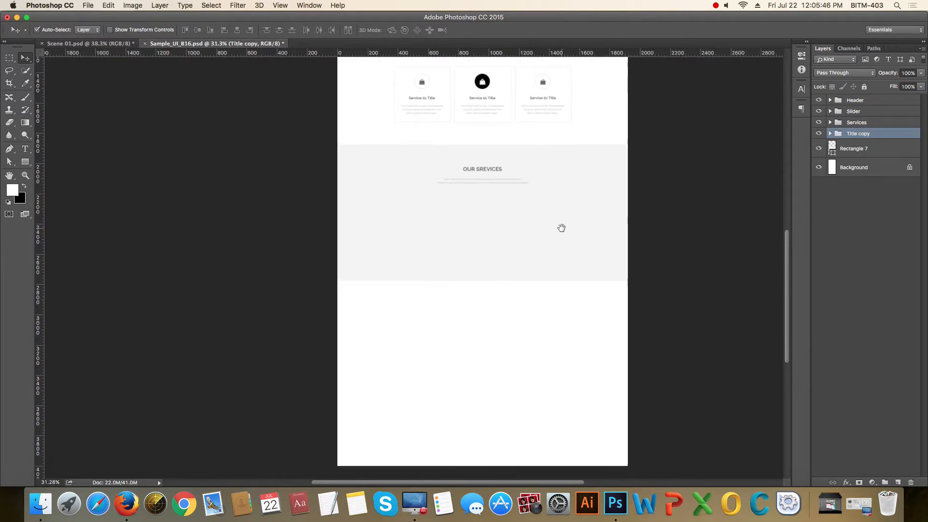
double_click(865, 135)
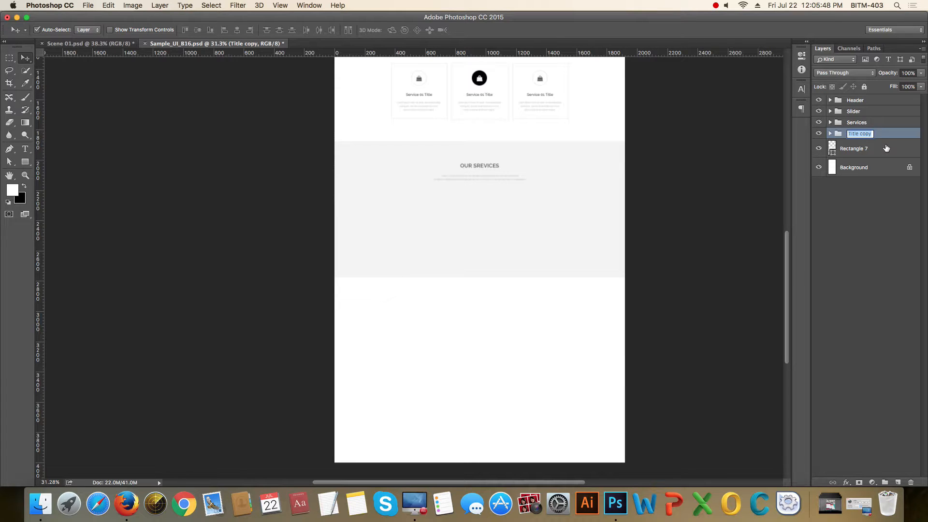
key(Right)
key(BackSpace)
key(Return)
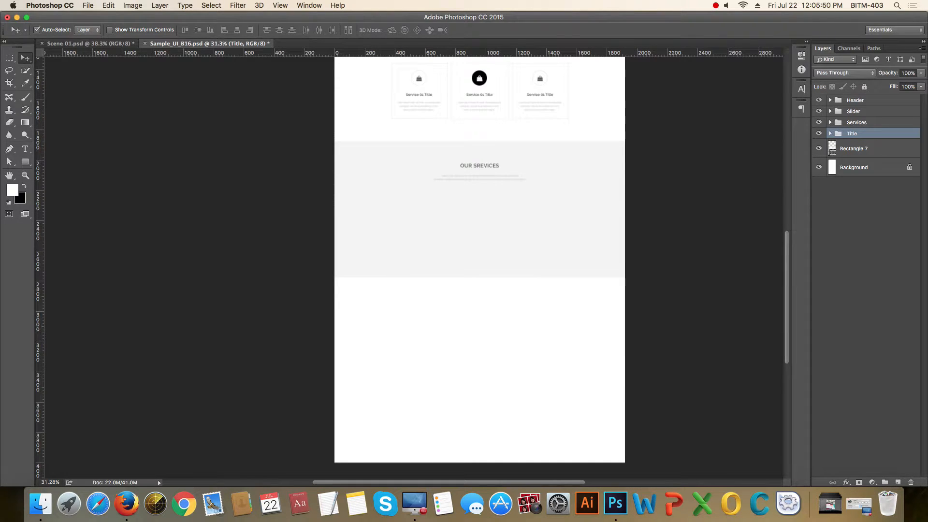
- Extend the bottom edge of the grey rectangle downward to a height of about 1349 px
scroll(585, 140, down, 3)
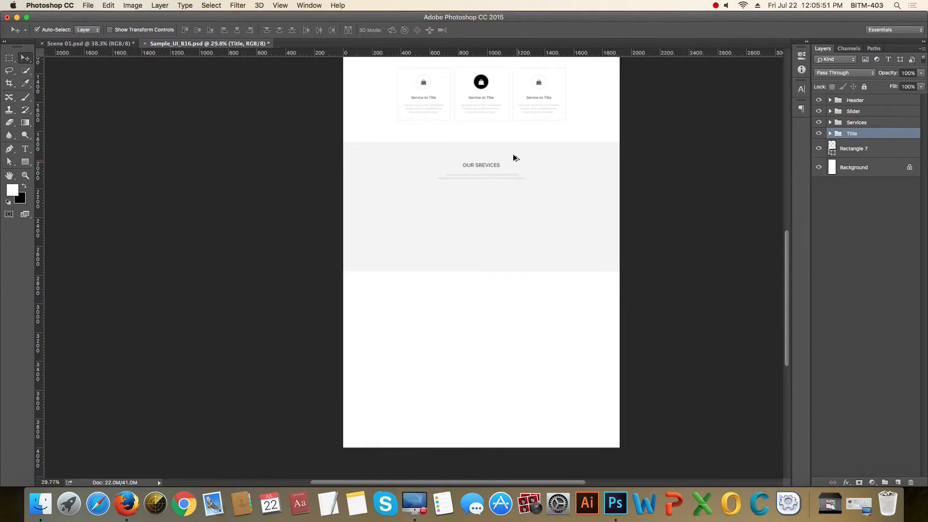
click(549, 197)
key(a)
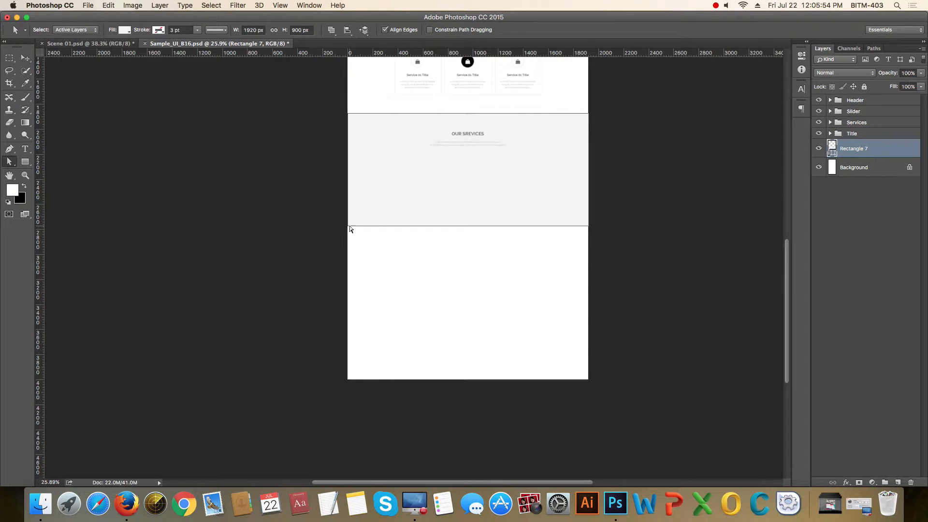
drag(296, 205, 650, 271)
drag(547, 228, 549, 284)
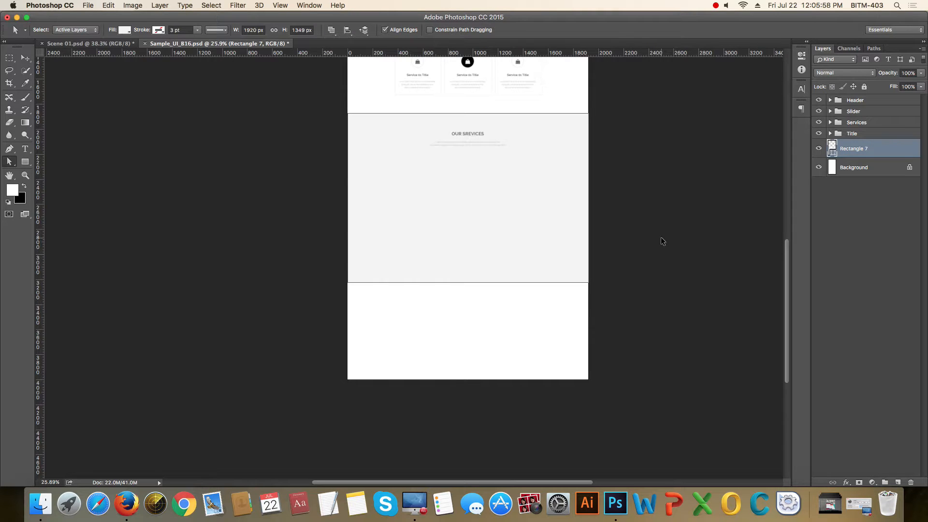
- Show the column guides over the grey section around its title
scroll(516, 160, up, 3)
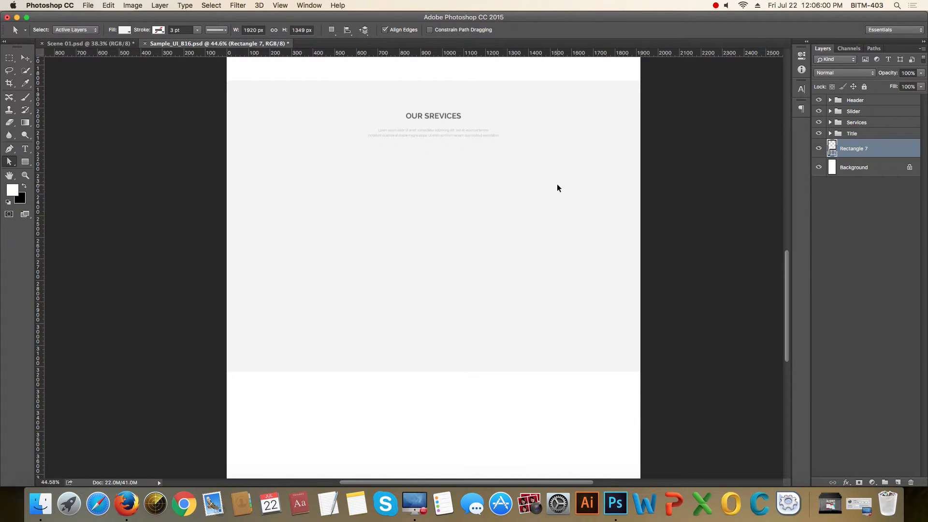
key(super+semicolon)
scroll(445, 178, up, 3)
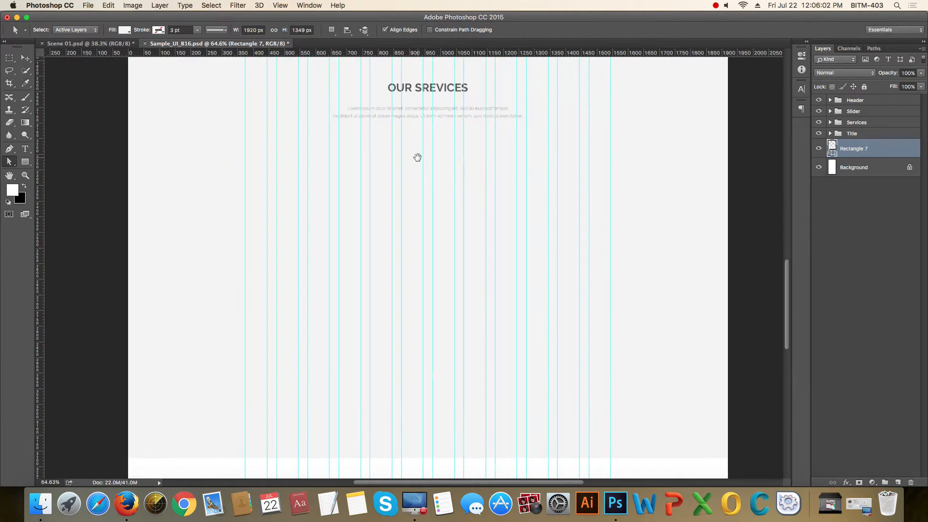
drag(417, 157, 446, 201)
scroll(454, 120, up, 1)
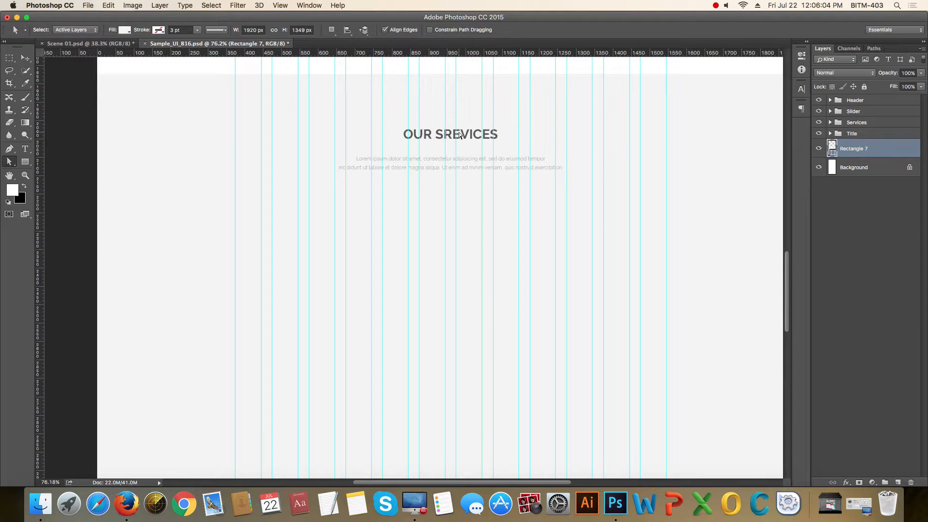
- Change the heading in the grey section to "OUR PORTFOLIO"
key(t)
click(458, 136)
drag(438, 137, 511, 141)
text(PO)
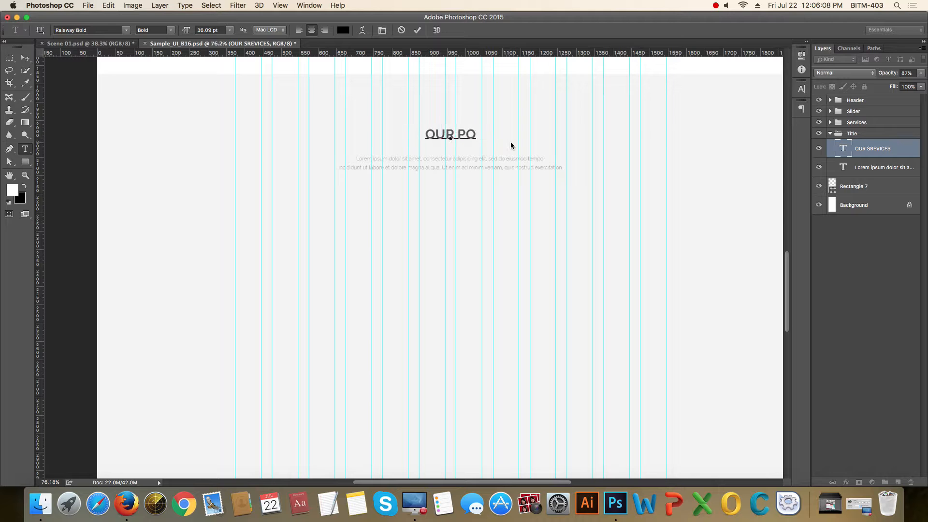
text(RTFOLIO)
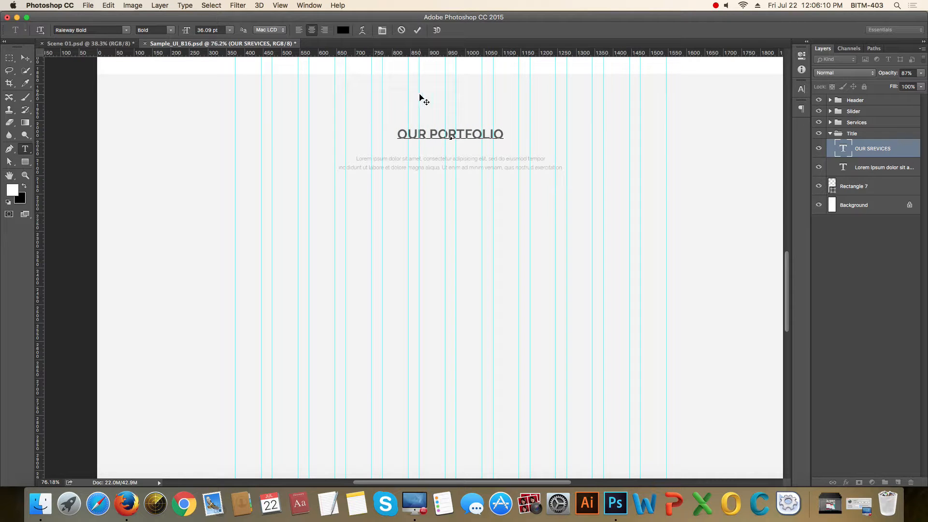
click(22, 58)
- Create a 270 px wide by 300 px high rectangle shape below the Our Portfolio title text
scroll(540, 217, down, 4)
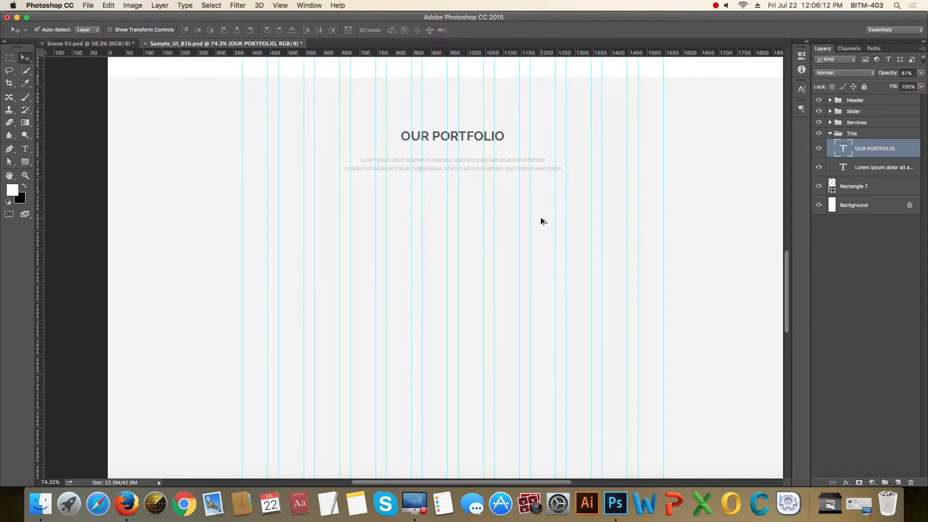
drag(588, 246, 562, 212)
key(super+r)
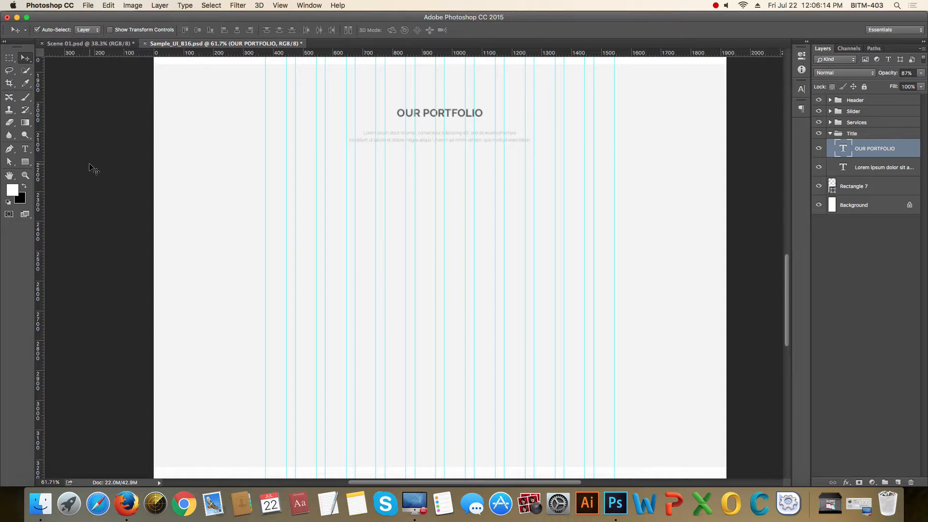
click(26, 162)
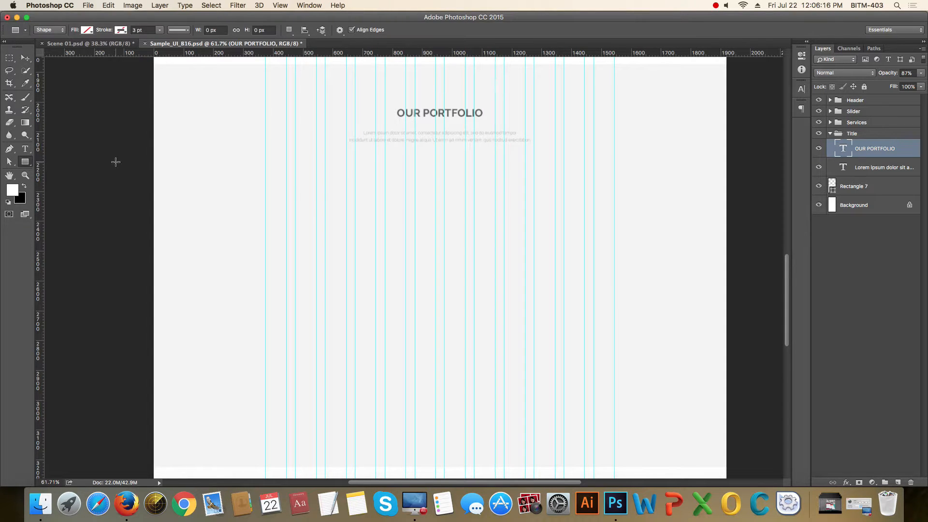
click(593, 205)
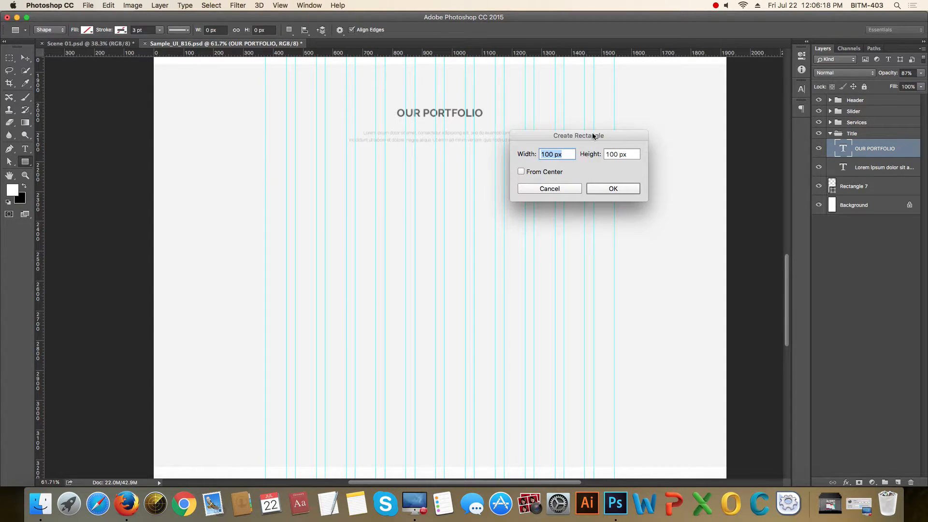
drag(592, 135, 622, 132)
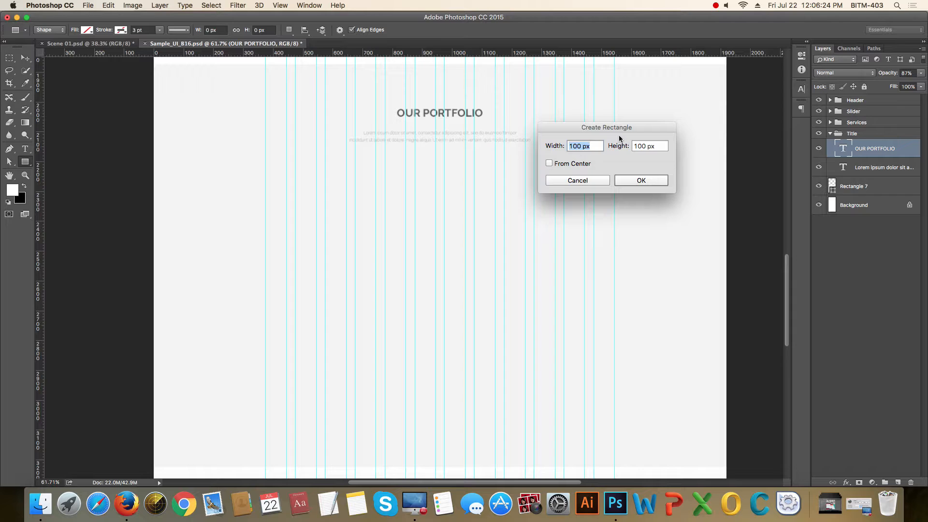
drag(633, 126, 686, 106)
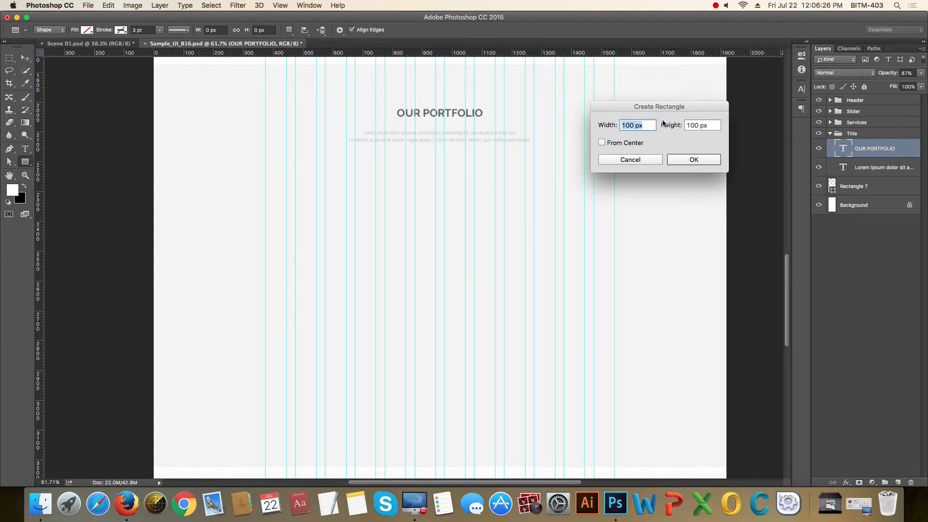
text(270)
key(Tab)
text(300)
key(Return)
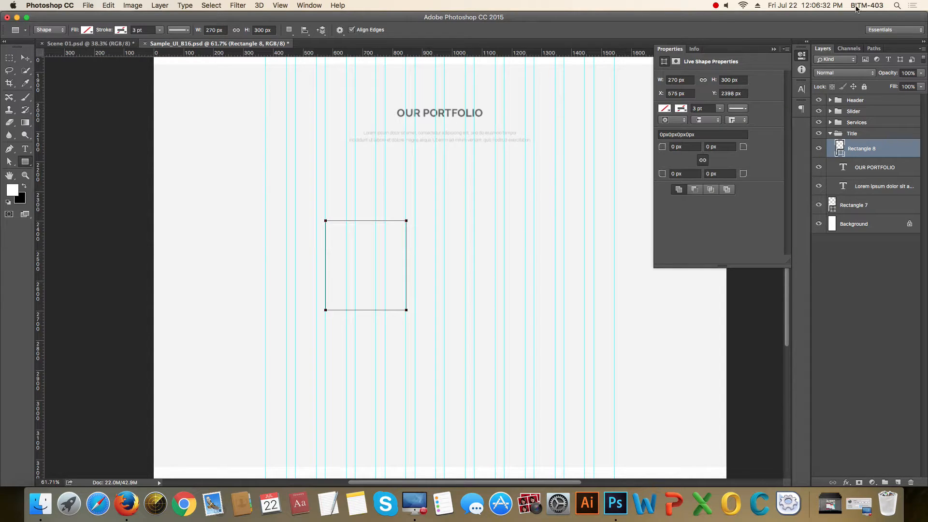
- Set all four corner radii of the new rectangle to 3 px
click(774, 49)
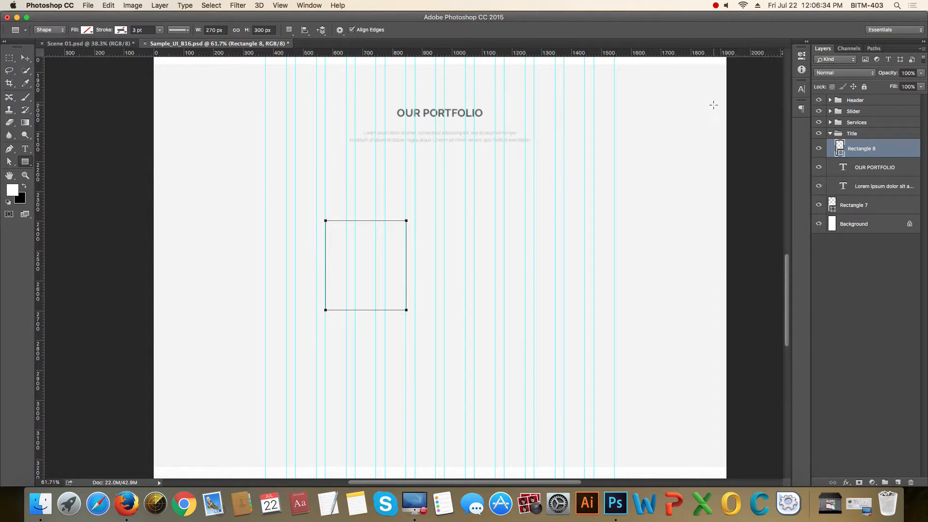
click(802, 55)
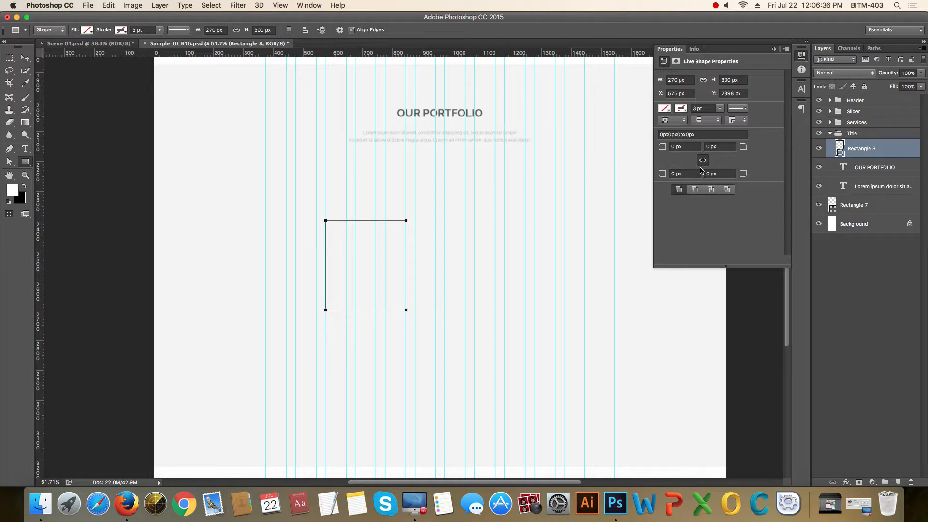
click(689, 147)
text(3)
key(Return)
- Give the rounded rectangle a solid black fill
click(666, 108)
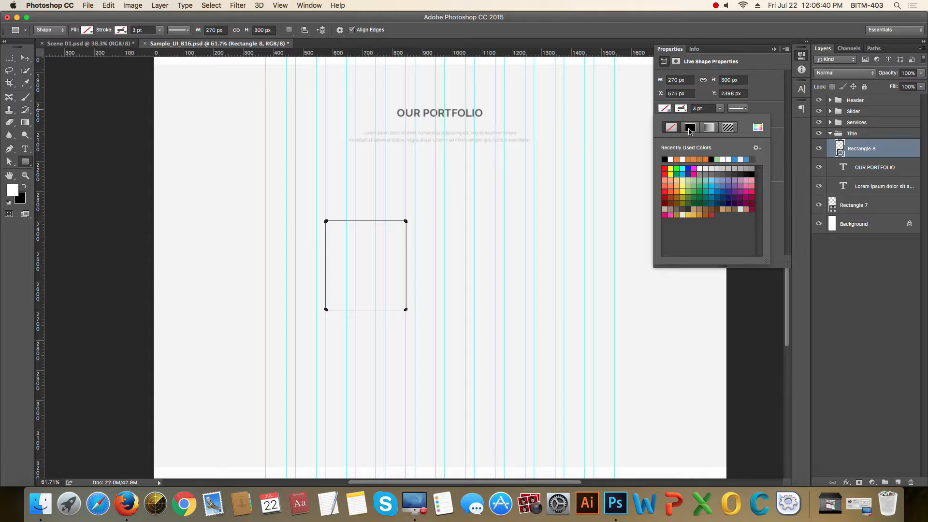
click(690, 129)
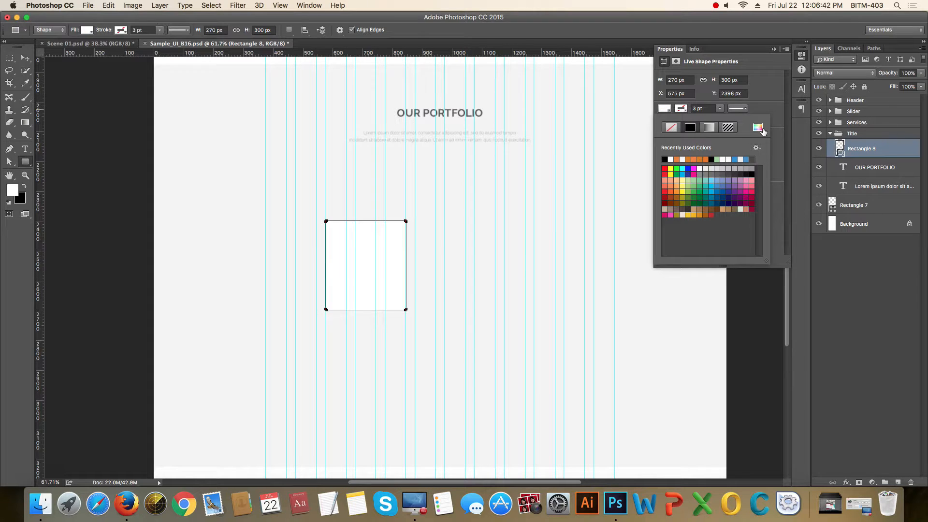
click(758, 128)
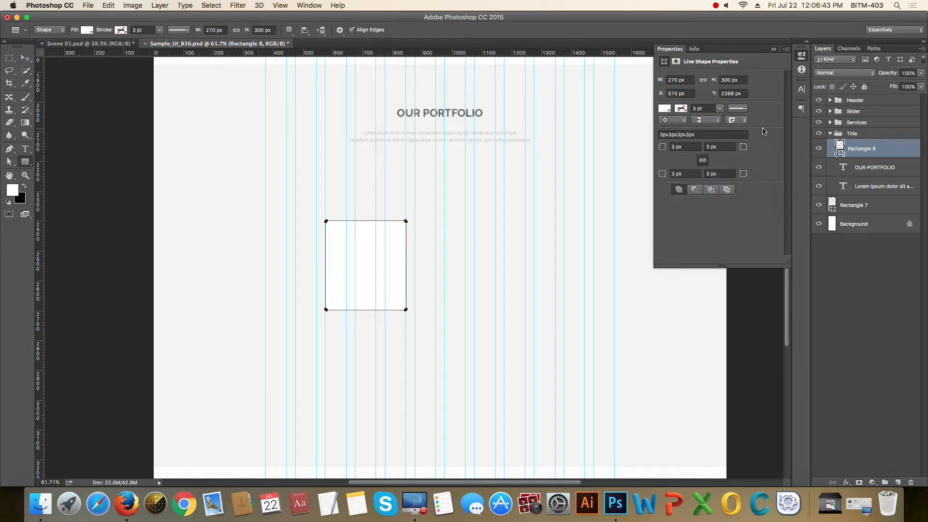
click(27, 60)
key(super+BackSpace)
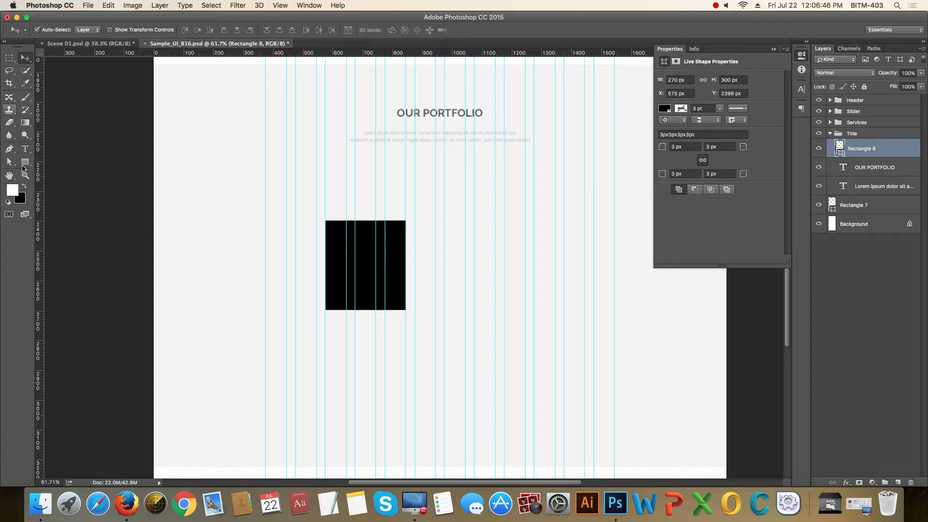
- Move the black rectangle up to just under the Our Portfolio paragraph, at about X 585 px, Y 2175 px
scroll(318, 224, up, 2)
scroll(318, 226, up, 2)
scroll(382, 139, up, 2)
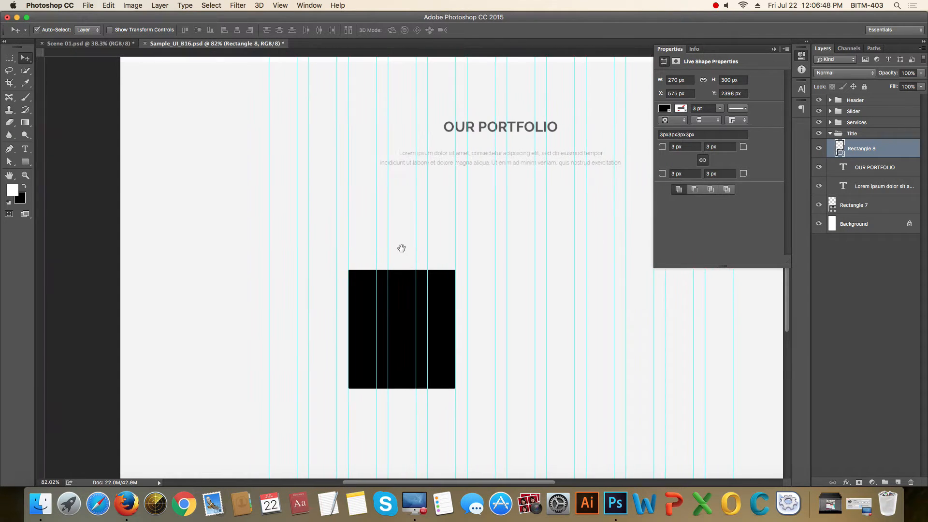
drag(402, 292, 401, 204)
scroll(512, 240, up, 8)
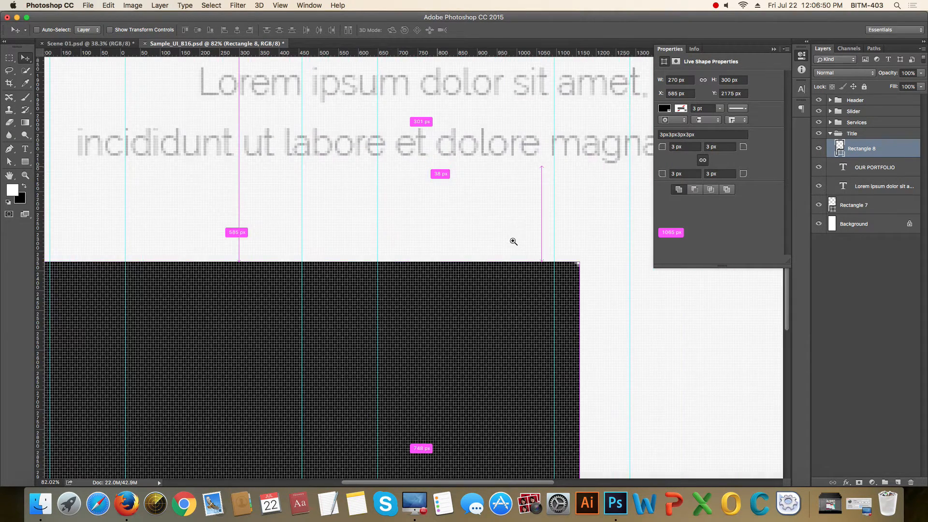
- Nudge the black rectangle vertically to Y 2233 px, leaving a clear gap below the paragraph text
key(shift+Up)
key(shift+Up)
key(shift+Up)
key(shift+Up)
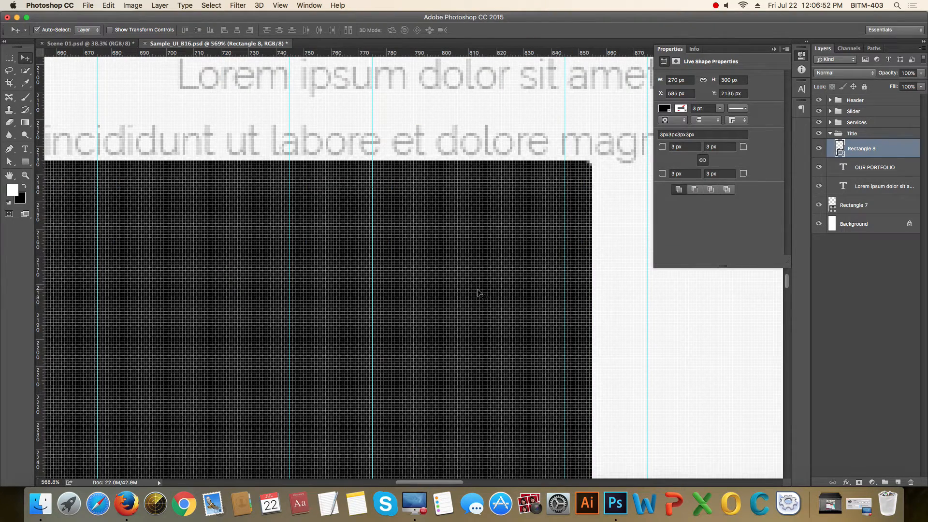
key(Up)
key(Up)
key(shift+Down)
key(shift+Down)
key(shift+Down)
key(shift+Down)
key(shift+Down)
key(shift+Down)
key(shift+Down)
key(shift+Down)
key(shift+Down)
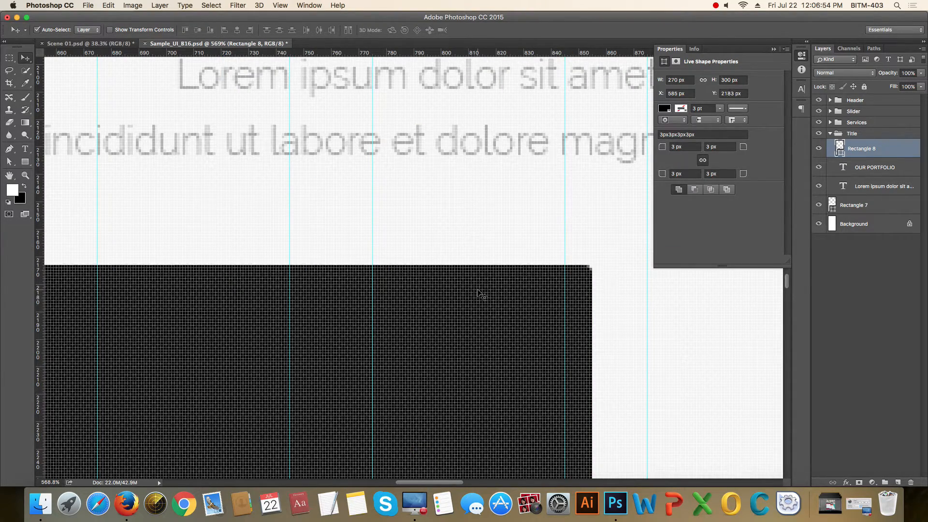
key(shift+Down)
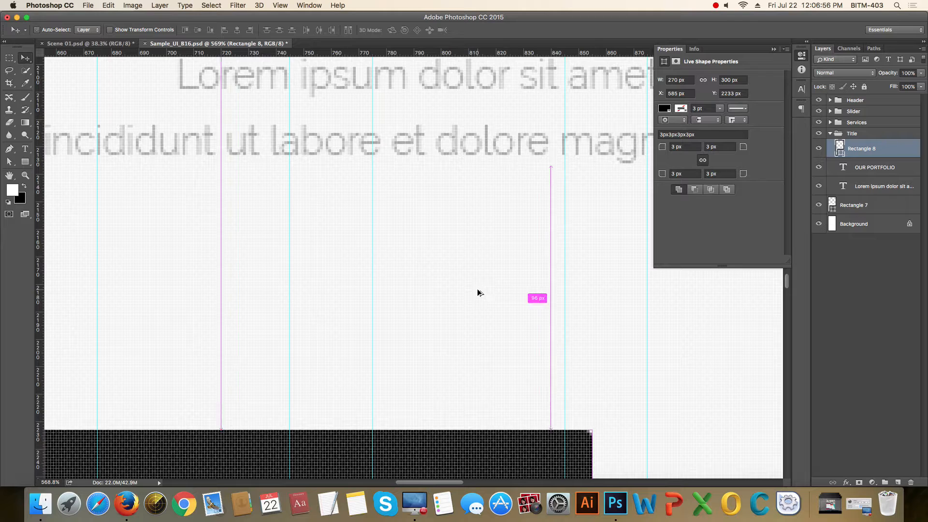
- Shift the black rectangle horizontally to X 375 px so its left edge sits on the first column guide
key(super+1)
scroll(449, 310, down, 1)
drag(476, 331, 493, 257)
key(shift+Left)
key(shift+Left)
key(shift+Left)
key(shift+Left)
key(shift+Left)
key(shift+Left)
key(shift+Left)
key(shift+Left)
key(shift+Left)
key(shift+Left)
key(shift+Left)
key(shift+Left)
key(shift+Left)
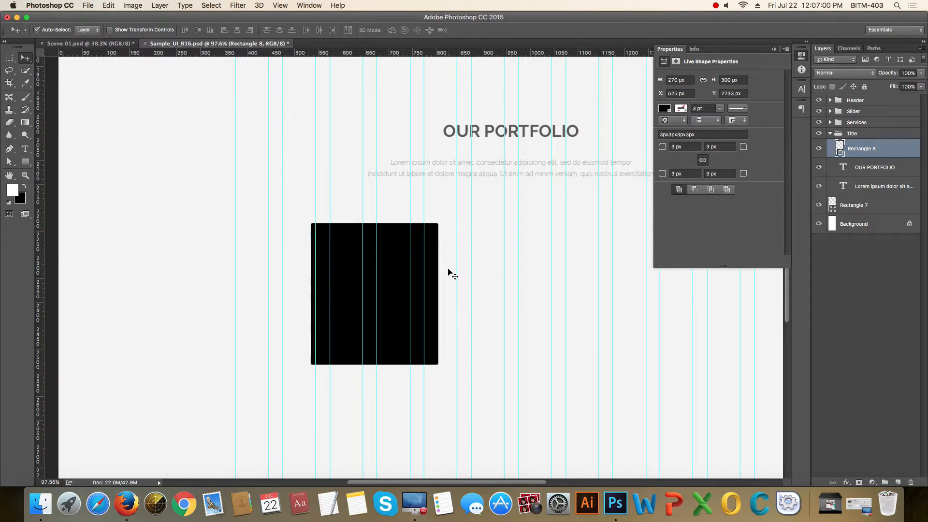
key(shift+Left)
key(shift+Left)
key(shift+Left)
key(shift+Left)
key(shift+Left)
key(shift+Left)
key(shift+Left)
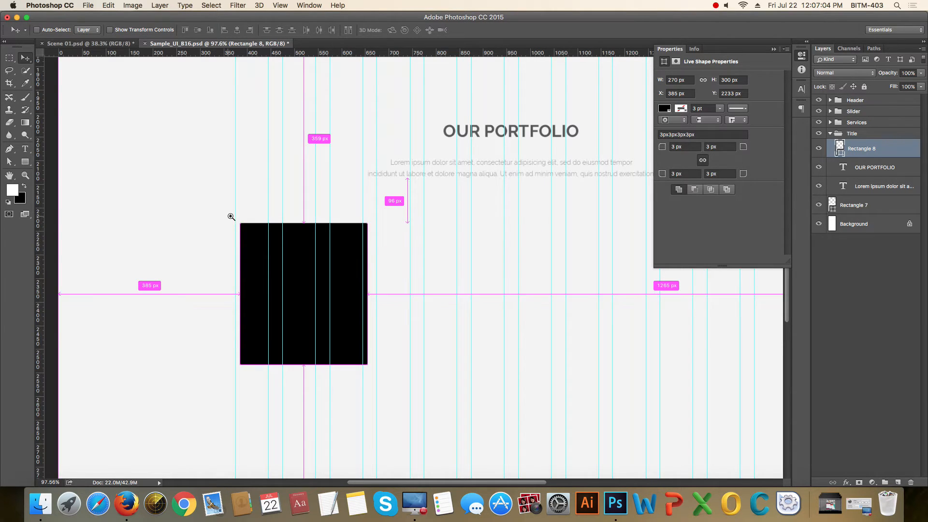
drag(228, 217, 319, 285)
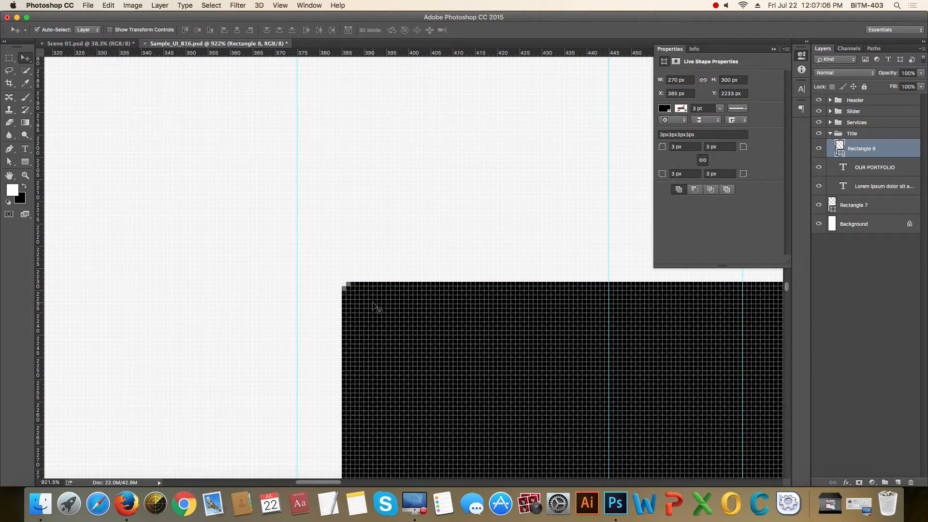
key(shift+Left)
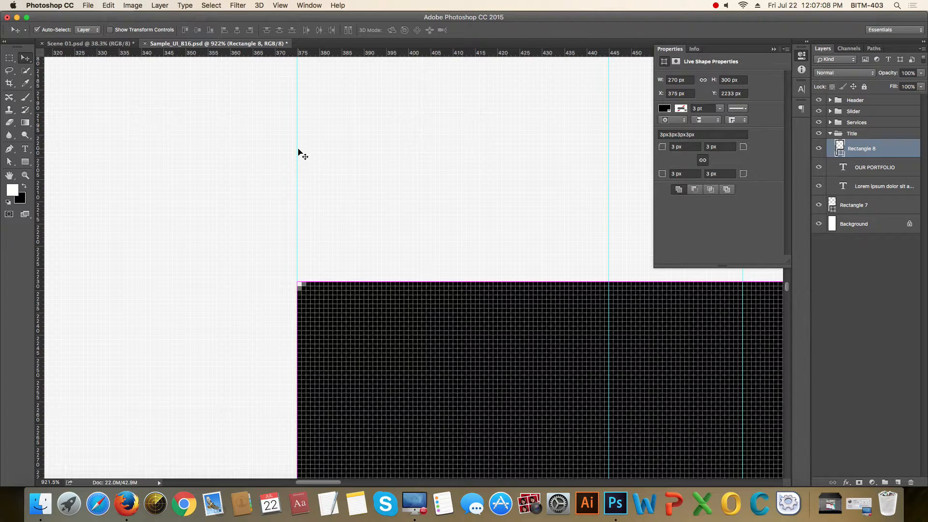
- Collapse the shape properties and hide the column guides over the portfolio section
drag(406, 358, 315, 298)
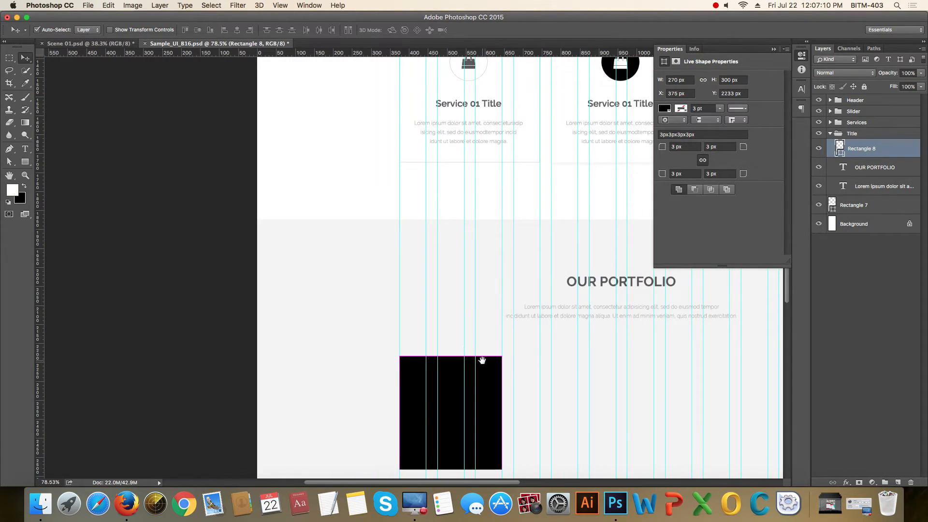
drag(482, 360, 324, 231)
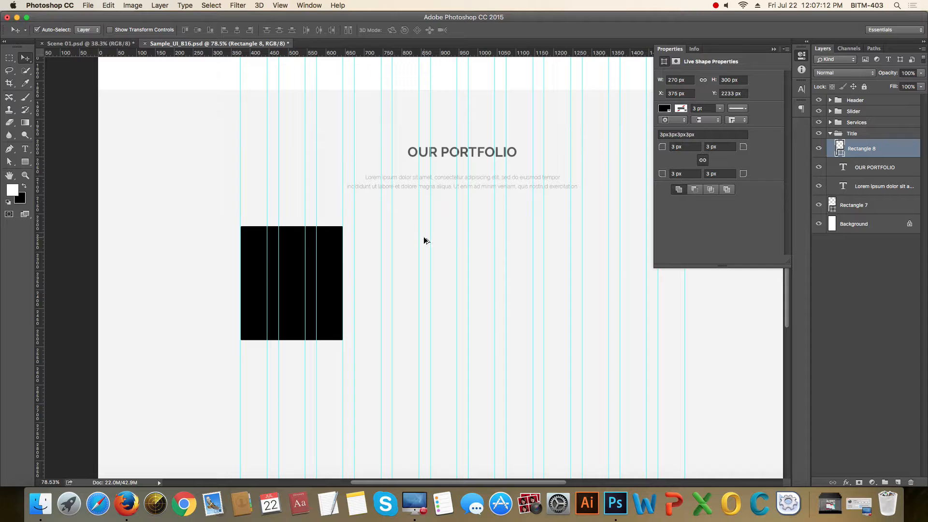
click(774, 49)
scroll(309, 315, down, 2)
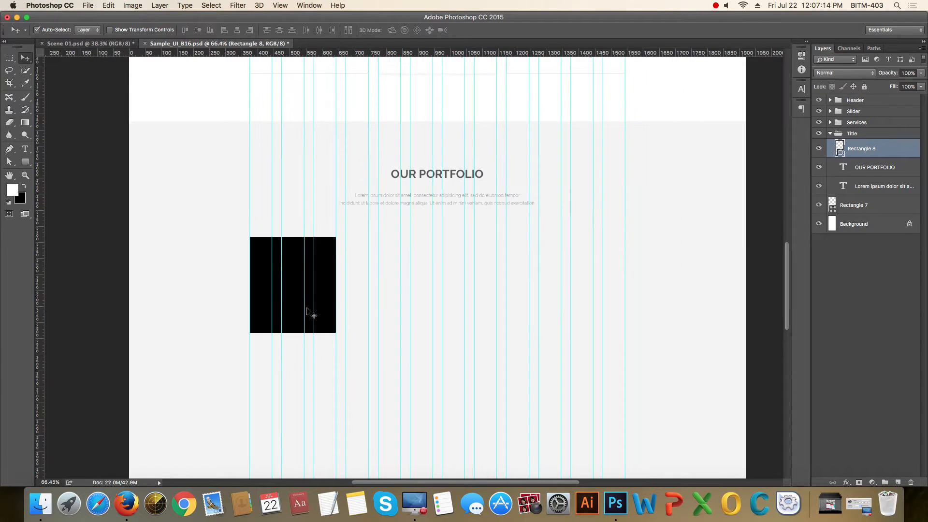
scroll(338, 300, left, 3)
scroll(339, 300, down, 2)
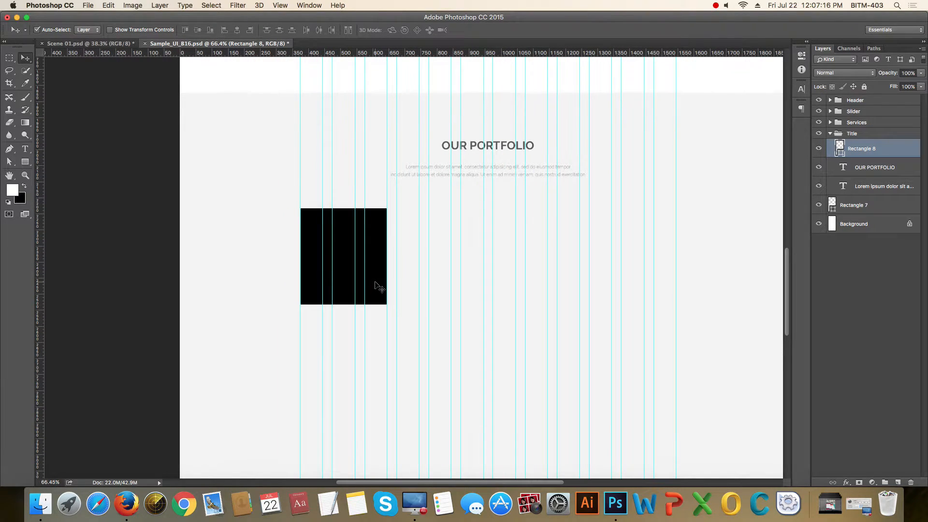
key(super)
key(super+semicolon)
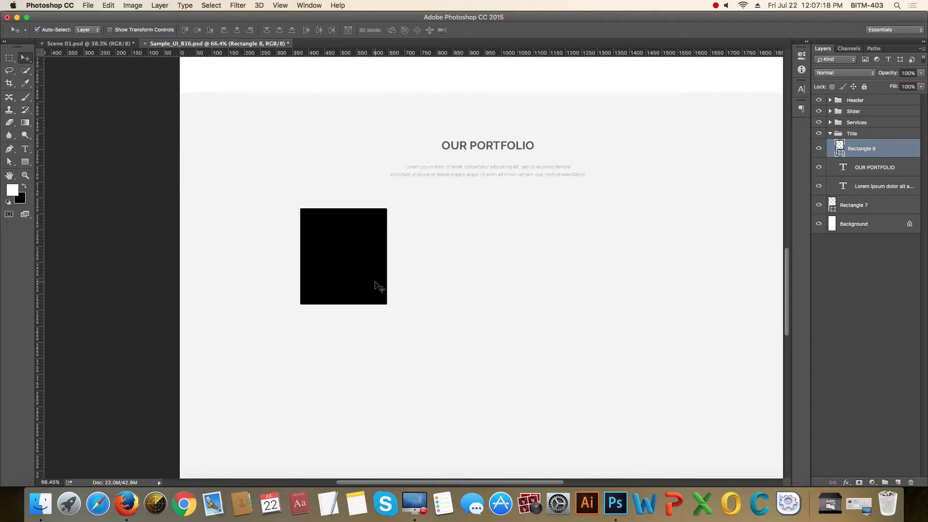
- Switch to Firefox and copy the flowers-desk-office-vintage.jpg photo from its open Pexels page
key(super+Tab)
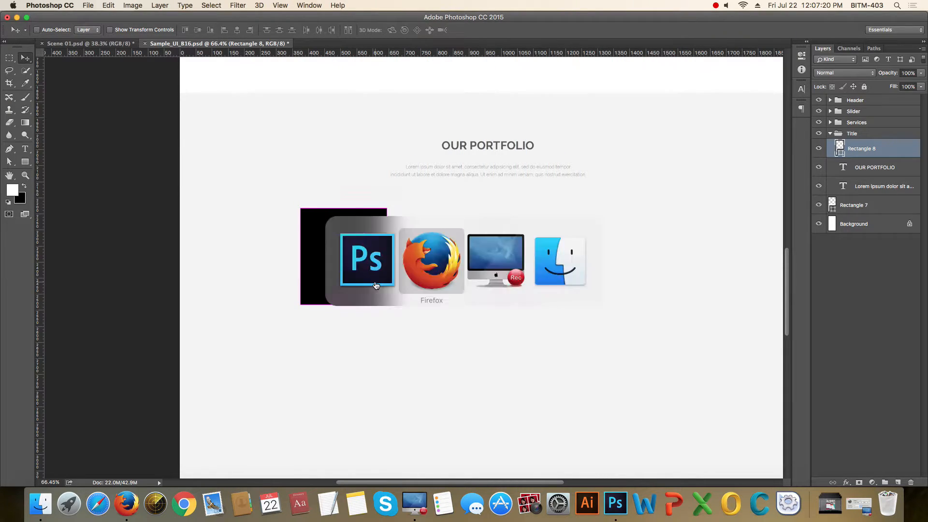
click(603, 23)
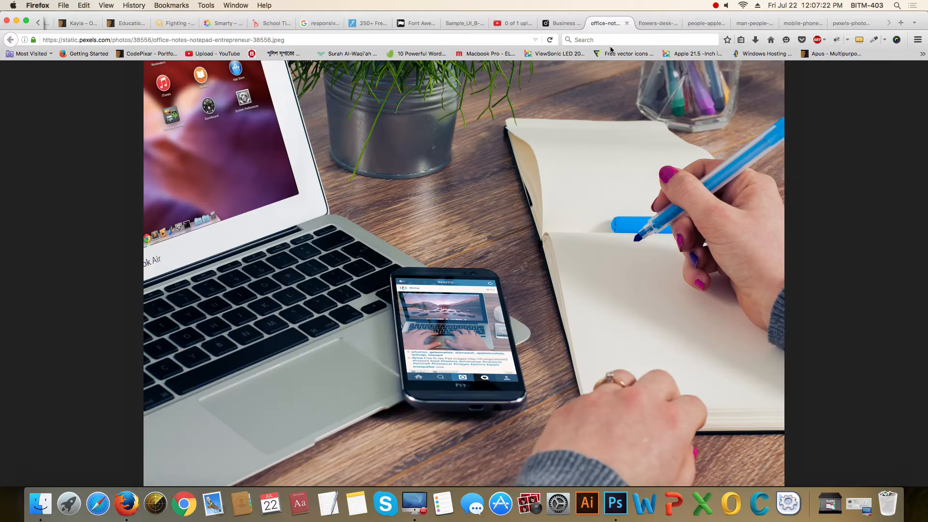
click(646, 20)
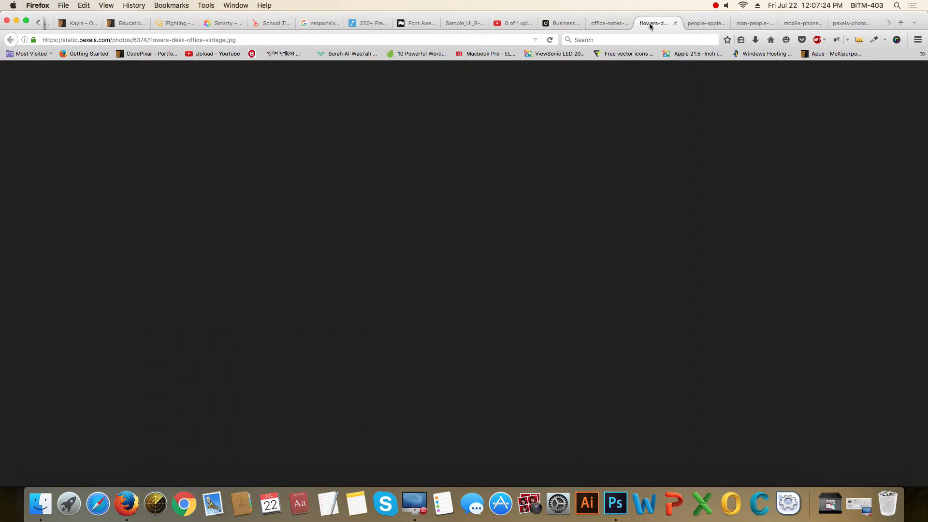
right_click(467, 176)
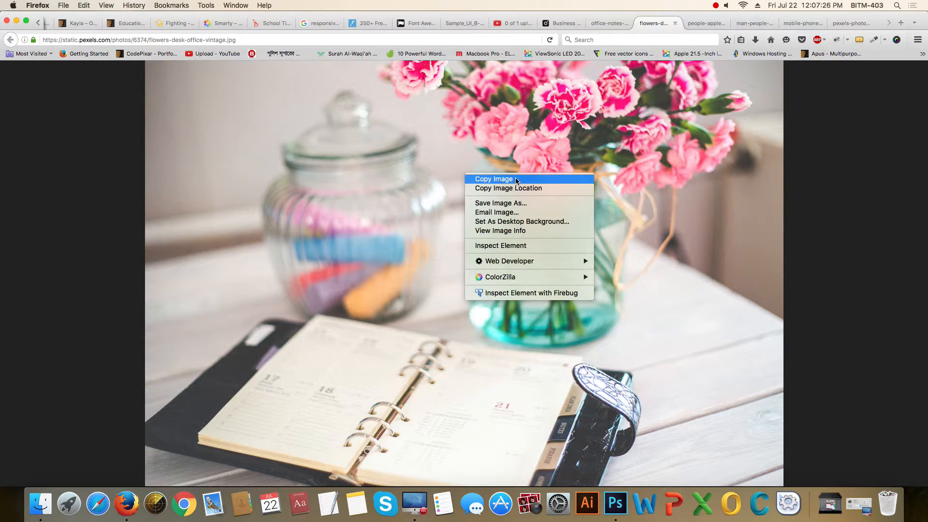
click(494, 180)
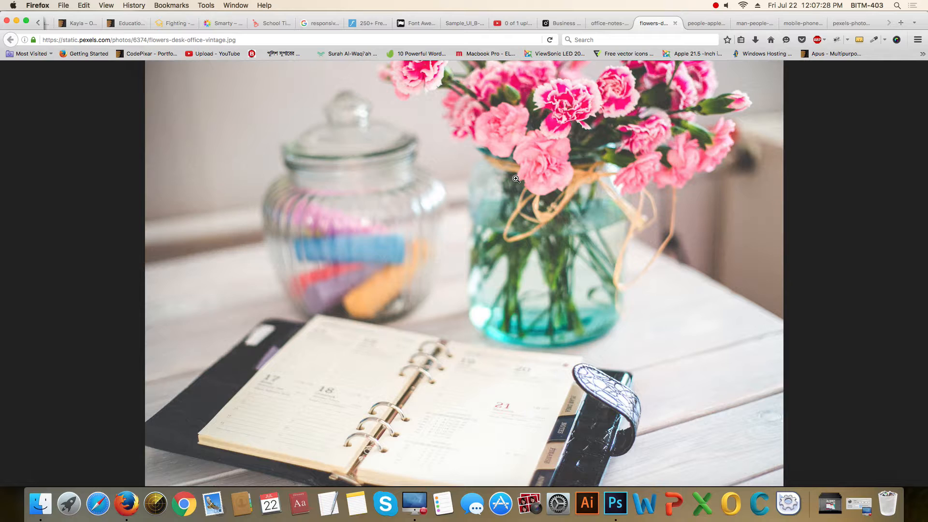
- Return to Photoshop and paste the copied flower photo into a new 5472 × 3648 px document with a white background
key(super+Tab)
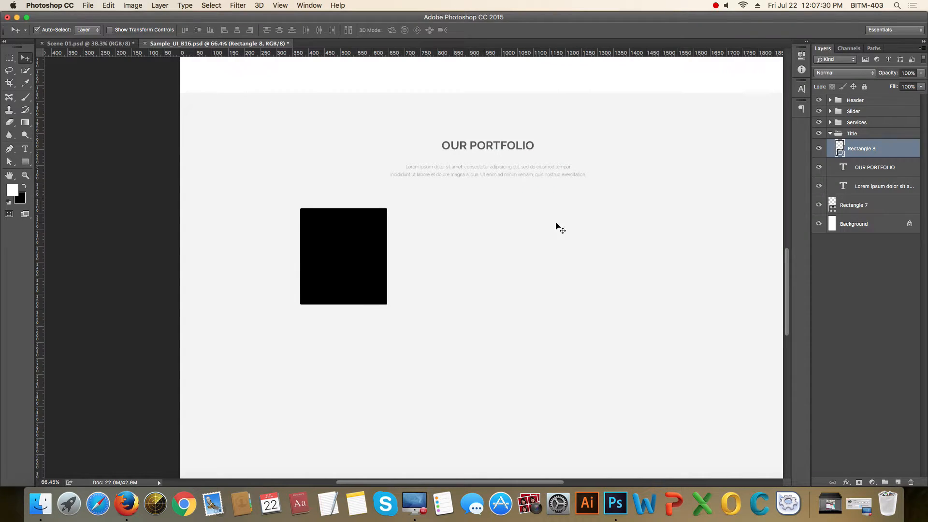
key(super+n)
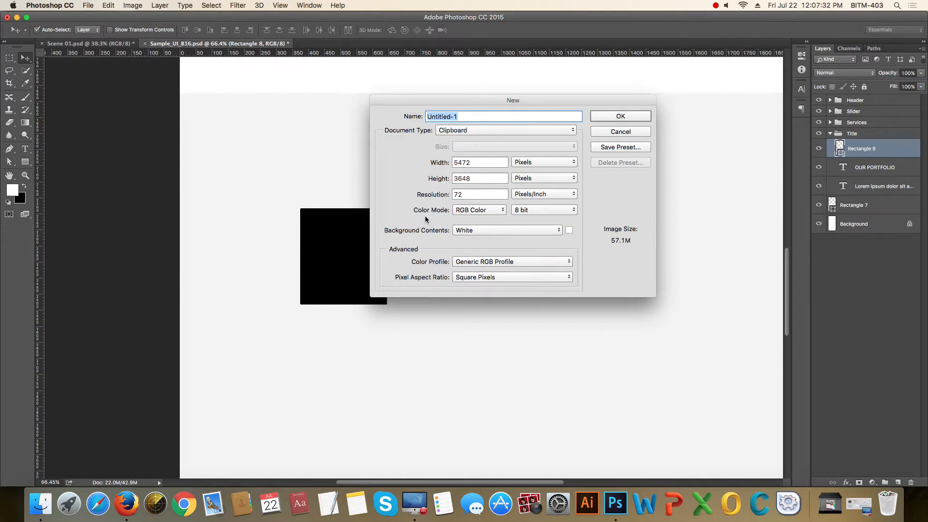
key(Return)
key(super+v)
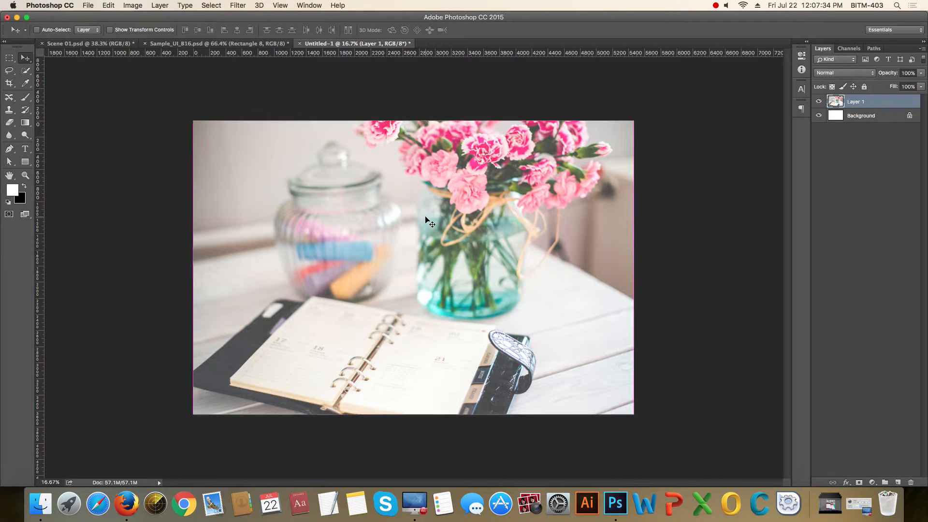
- Resize the flower photo document to 600 × 400 px, keeping the proportions and the 72 pixels/inch resolution
key(alt+super+i)
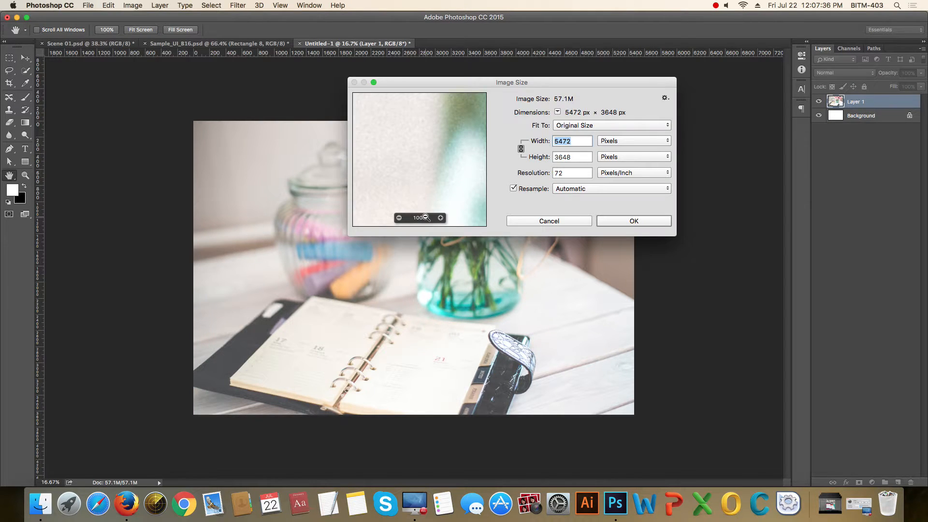
text(192)
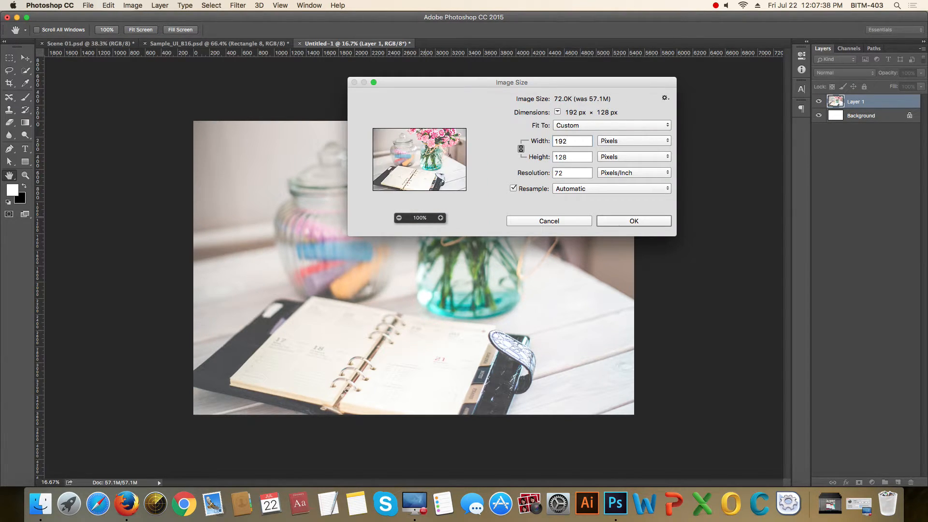
key(BackSpace)
key(BackSpace)
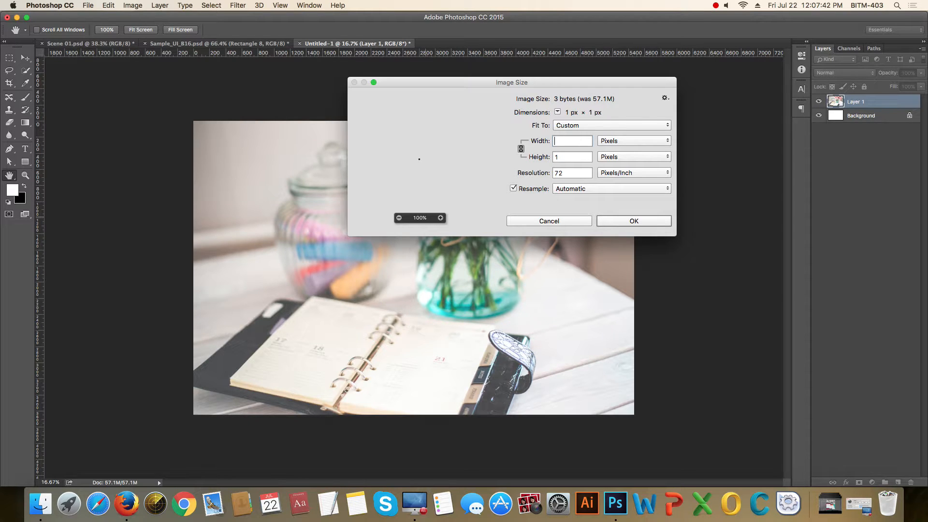
text(600)
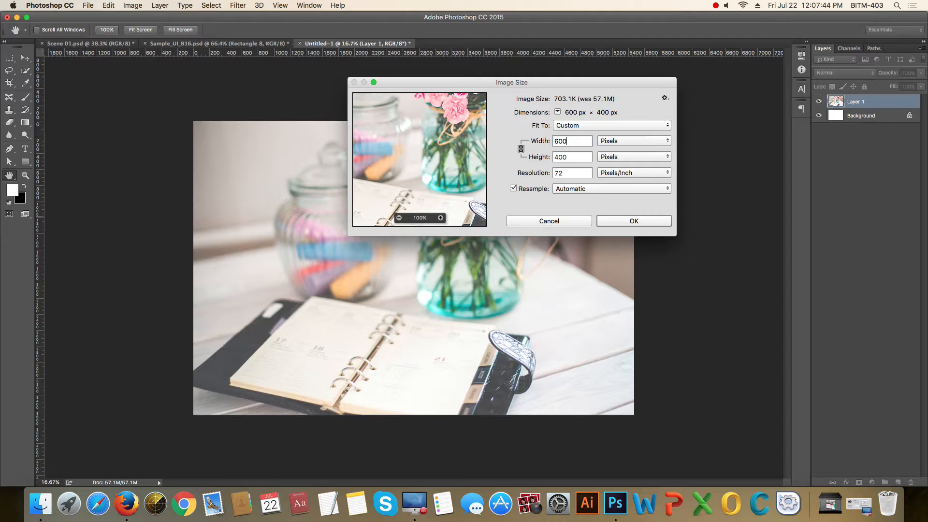
key(Return)
- Copy the whole resized photo and paste one copy into Sample_UI_B16.psd, above the black portfolio rectangle
key(super+a)
key(v)
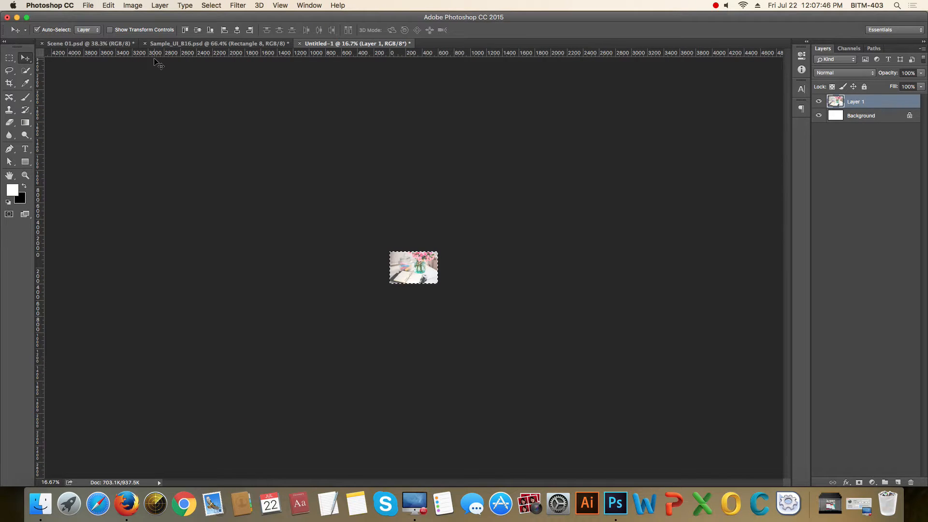
click(218, 44)
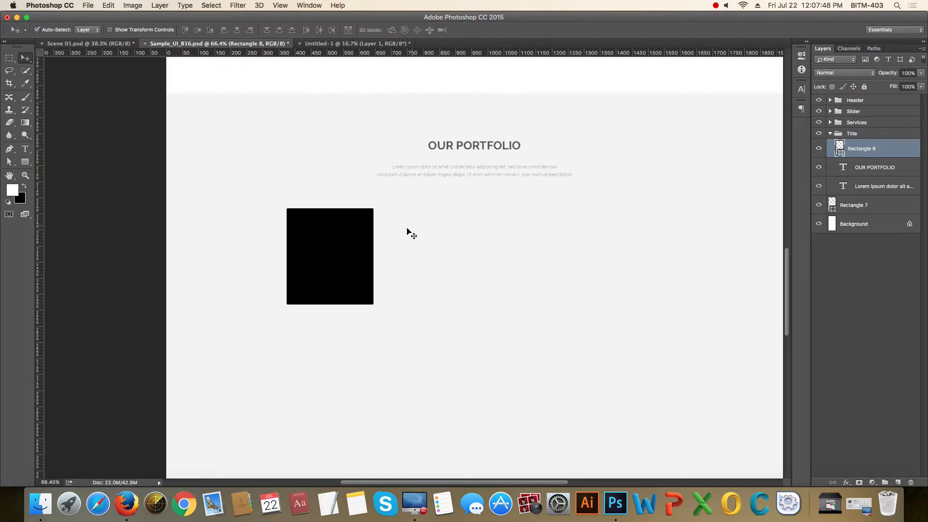
key(super+v)
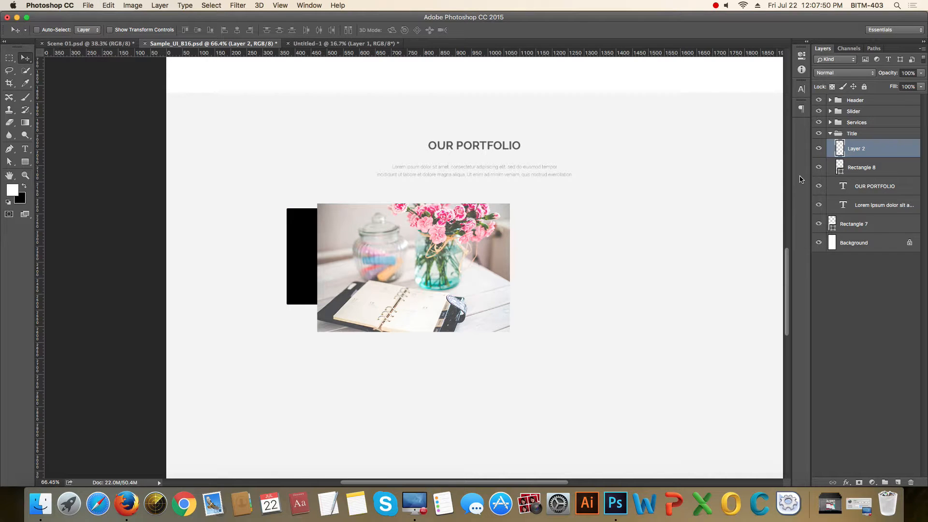
key(super+v)
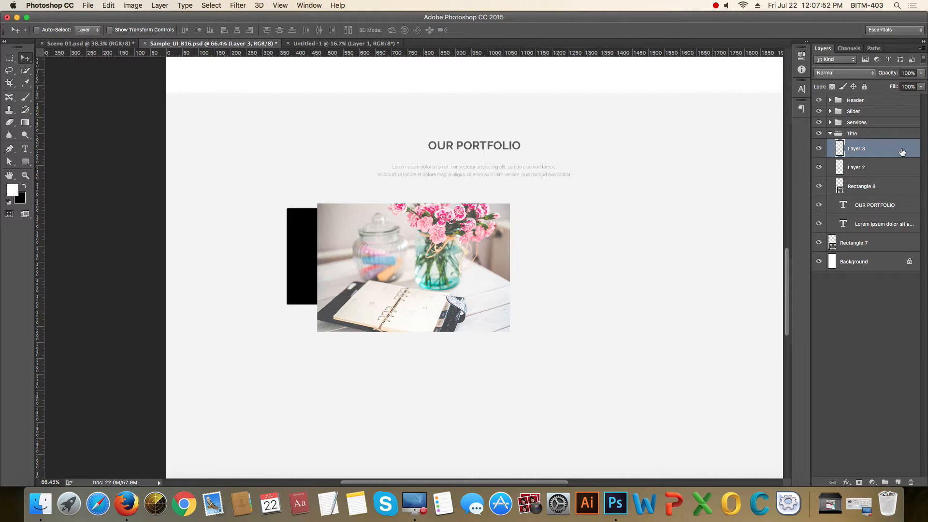
key(super+z)
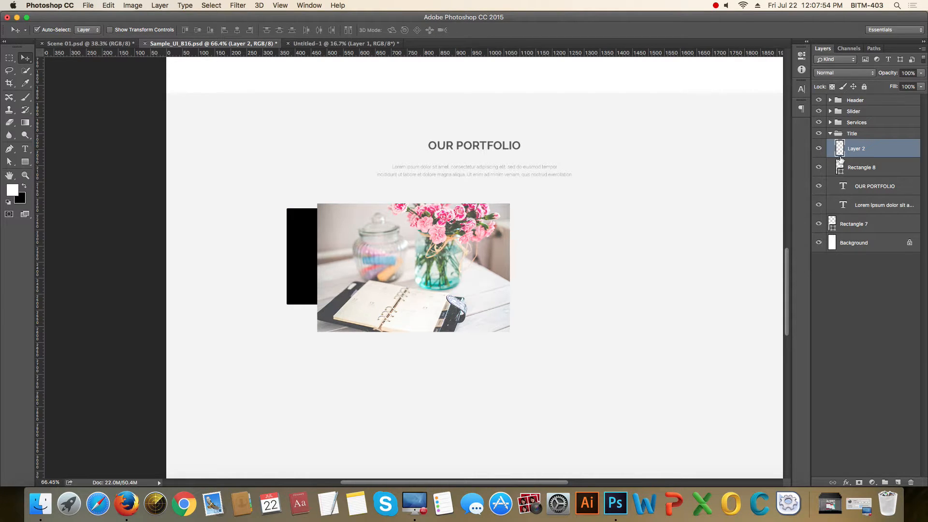
- Clip the pasted photo to the black rectangle, scale it to about 85% and position it so it fills the box
alt+click(847, 157)
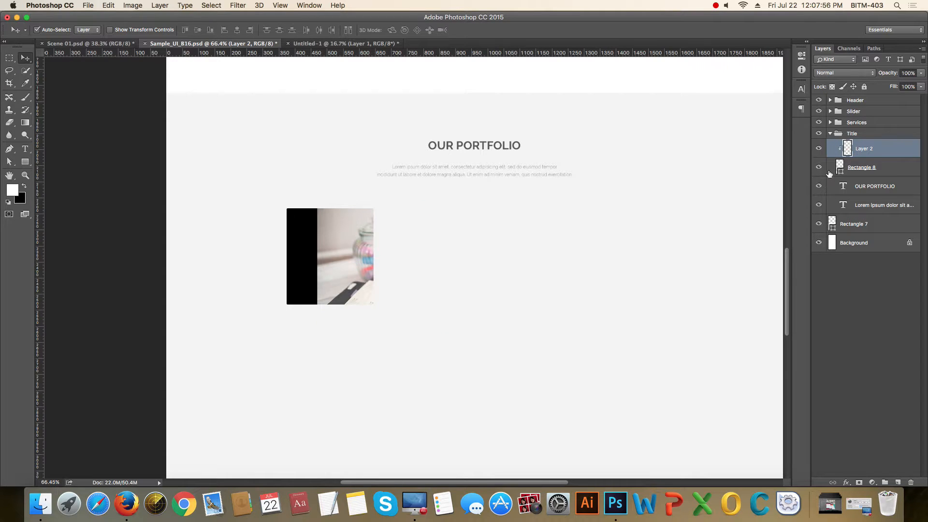
key(super+t)
drag(448, 293, 376, 278)
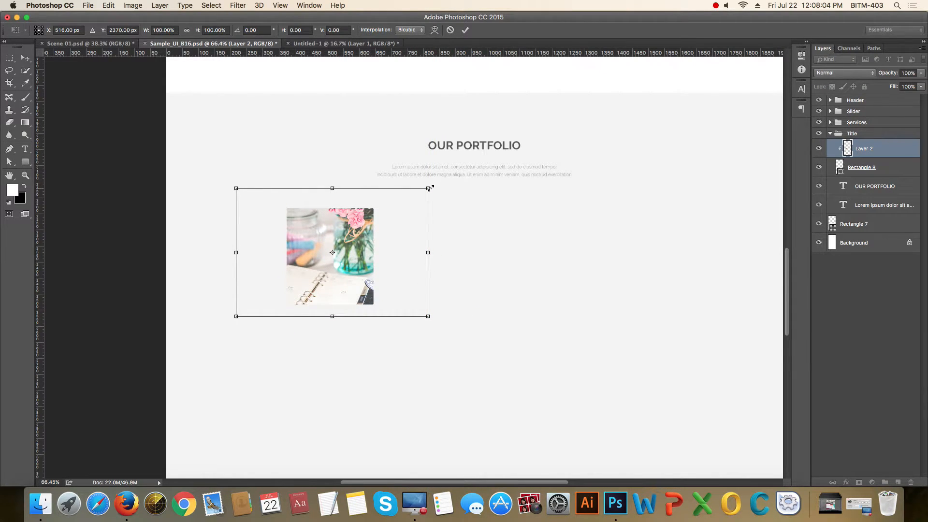
drag(428, 189, 408, 201)
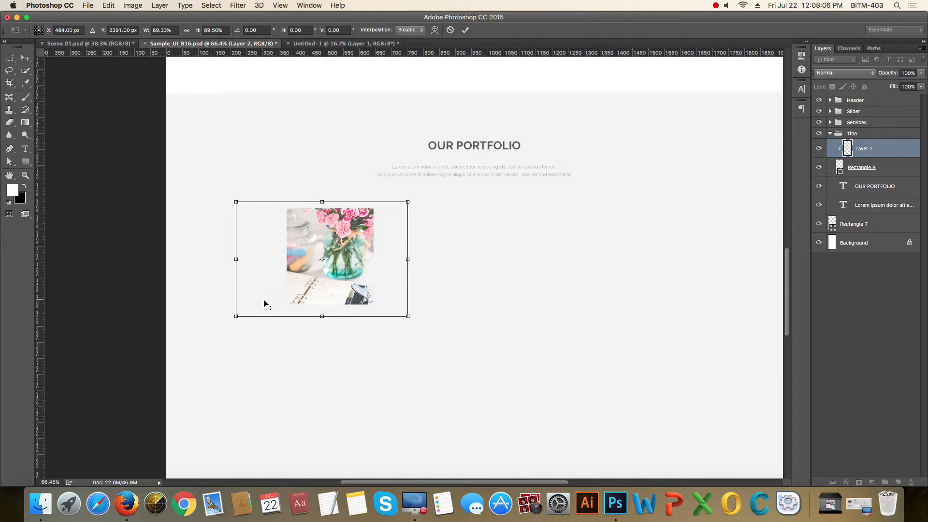
drag(237, 315, 240, 313)
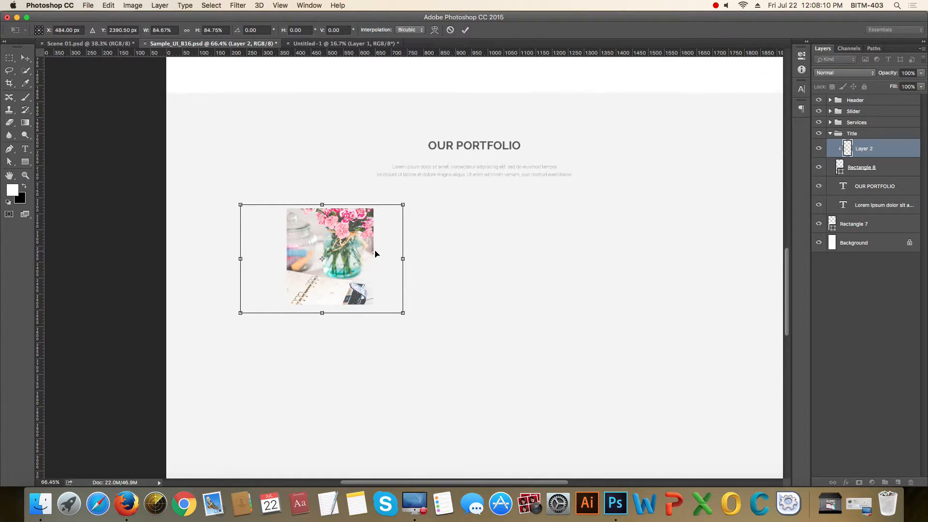
key(shift+Up)
key(shift+Right)
key(shift+Right)
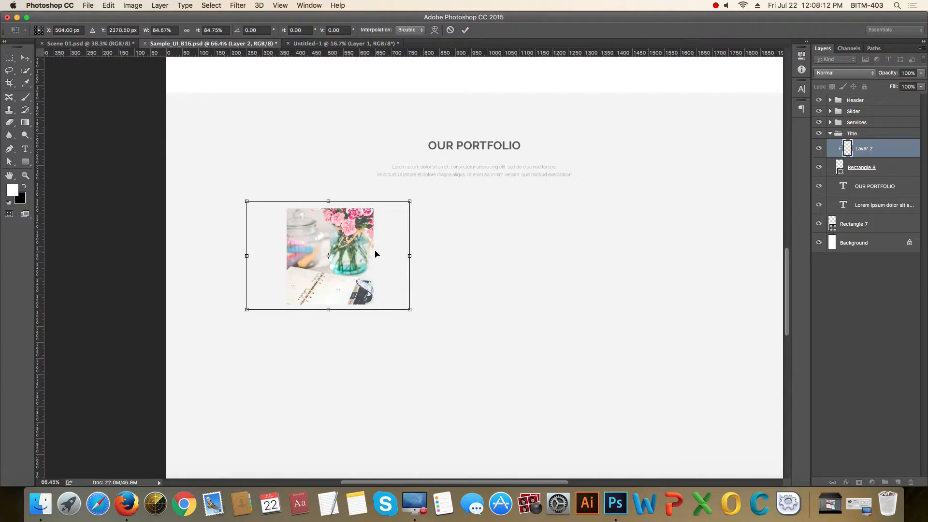
key(Return)
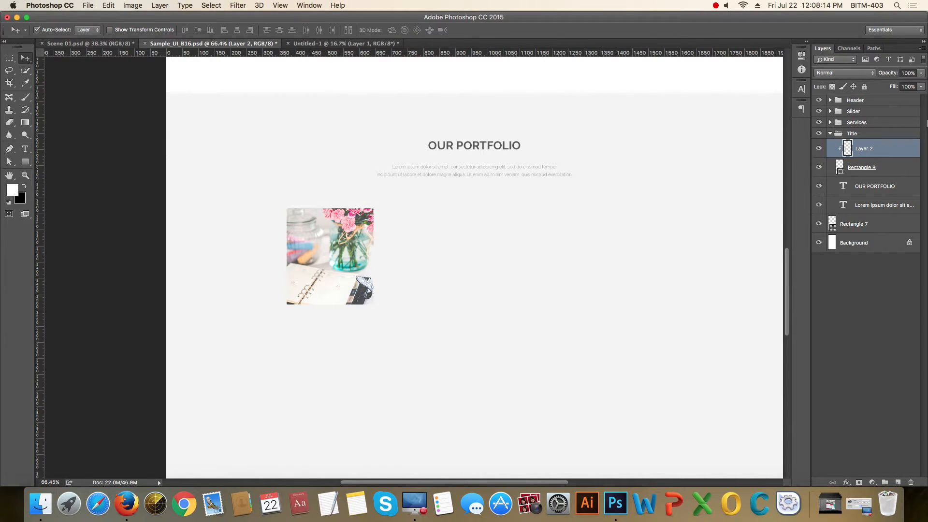
- Group the clipped photo with its rectangle and move the group out of the Title group, directly beneath it
shift+click(868, 168)
key(super+g)
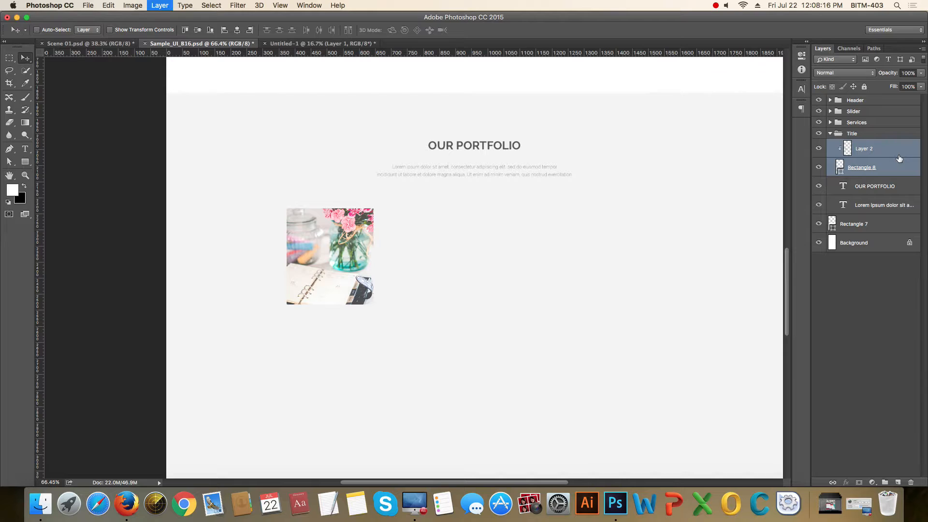
click(819, 145)
click(818, 145)
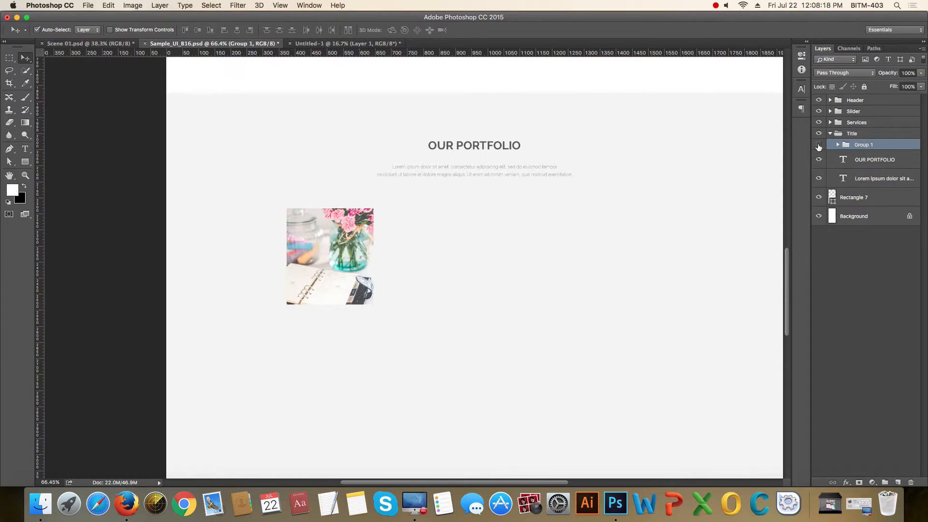
click(818, 145)
click(818, 145)
mouse_move(894, 146)
mouse_down()
mouse_move(889, 130)
mouse_move(884, 150)
mouse_up()
click(831, 145)
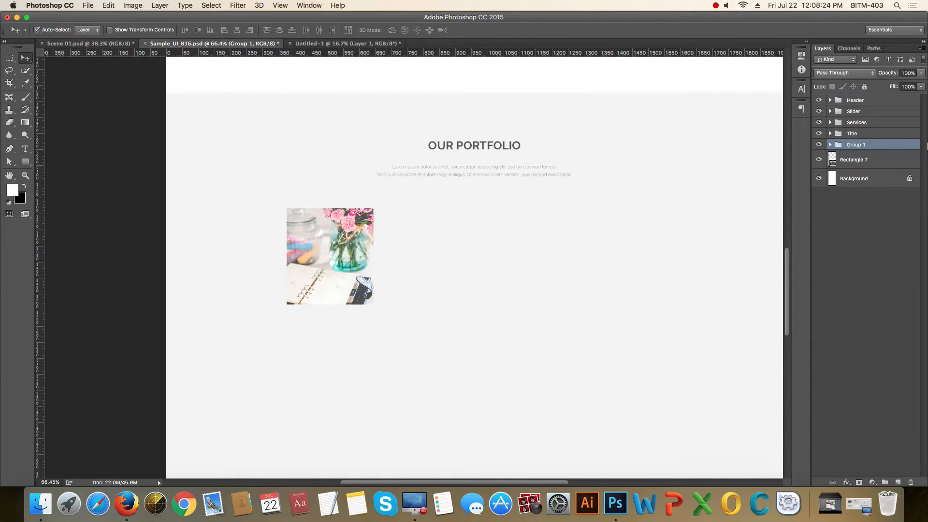
click(821, 162)
click(821, 161)
- Duplicate the image box group, show the column guides and shift the copy about 300 px right onto the next box's column guide
key(super+j)
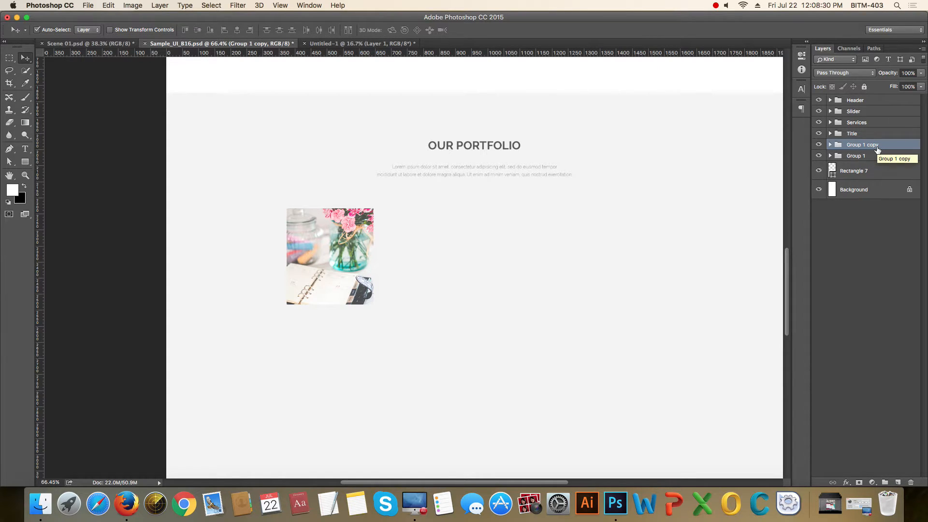
key(super+semicolon)
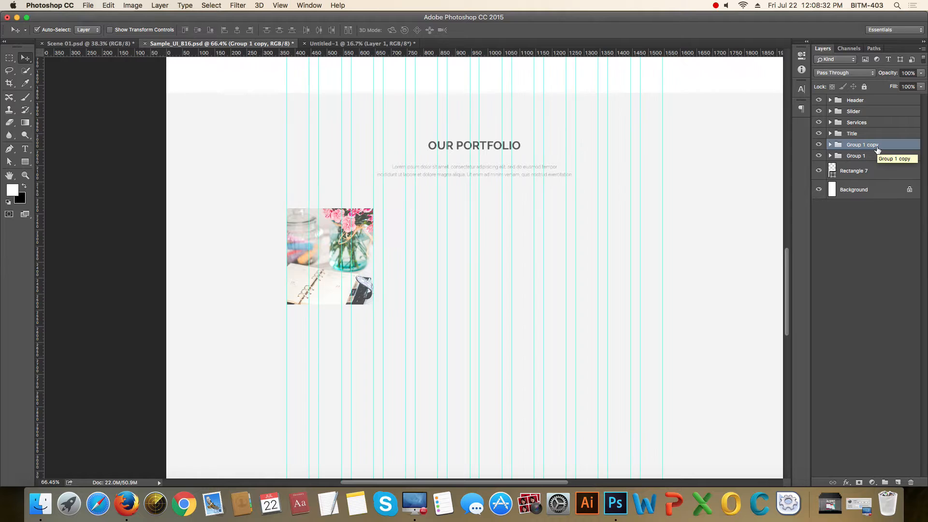
key(shift+Right)
key(shift+Right)
key(shift+Right)
key(shift+Right)
key(shift+Right)
key(shift+Right)
key(shift+Right)
key(shift+Right)
key(shift+Right)
key(shift+Right)
key(shift+Right)
key(shift+Right)
key(shift+Right)
key(shift+Right)
key(shift+Right)
key(shift+Right)
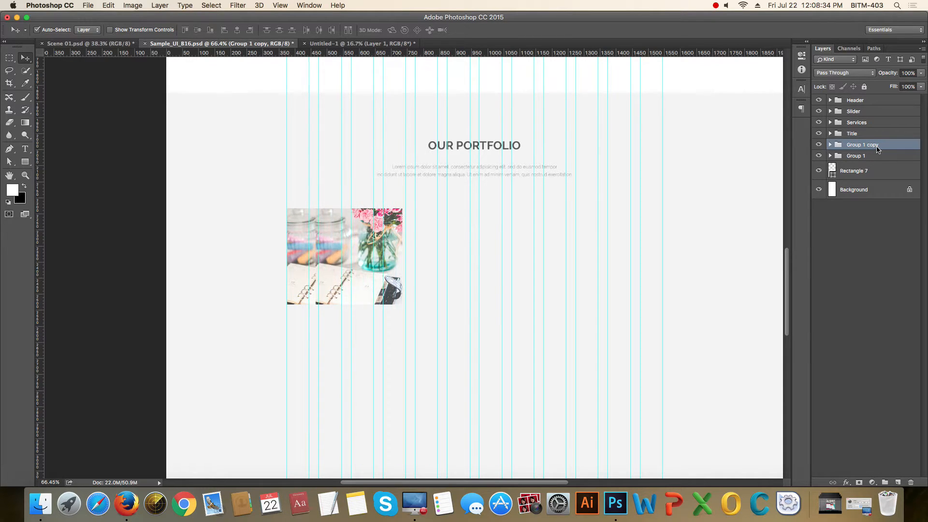
key(shift+Right)
key(shift+Right)
key(shift+Right)
key(shift+Right)
key(shift+Right)
key(shift+Right)
key(shift+Right)
key(shift+Right)
key(shift+Right)
key(shift+Right)
key(shift+Right)
key(shift+Right)
key(shift+Right)
key(shift+Right)
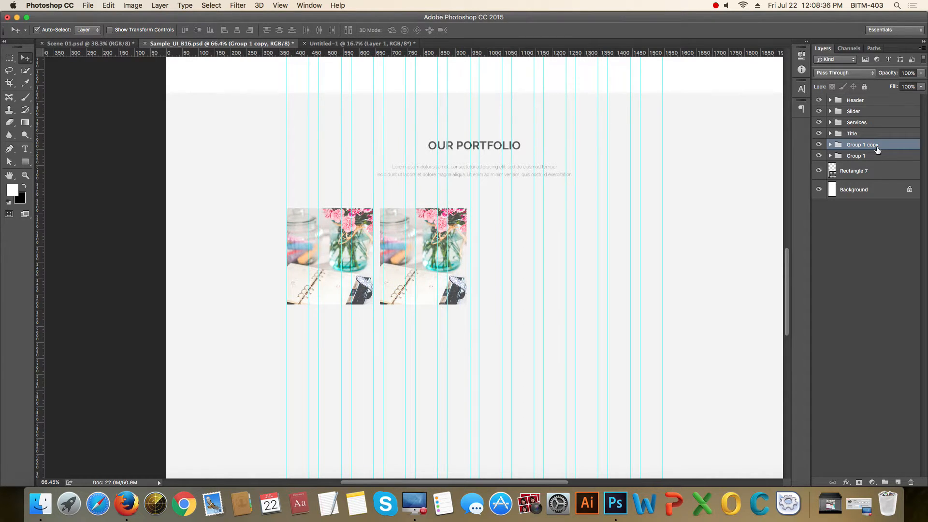
- Duplicate both image box groups and shift the copies about 600 px right to complete a row of four boxes
shift+click(873, 155)
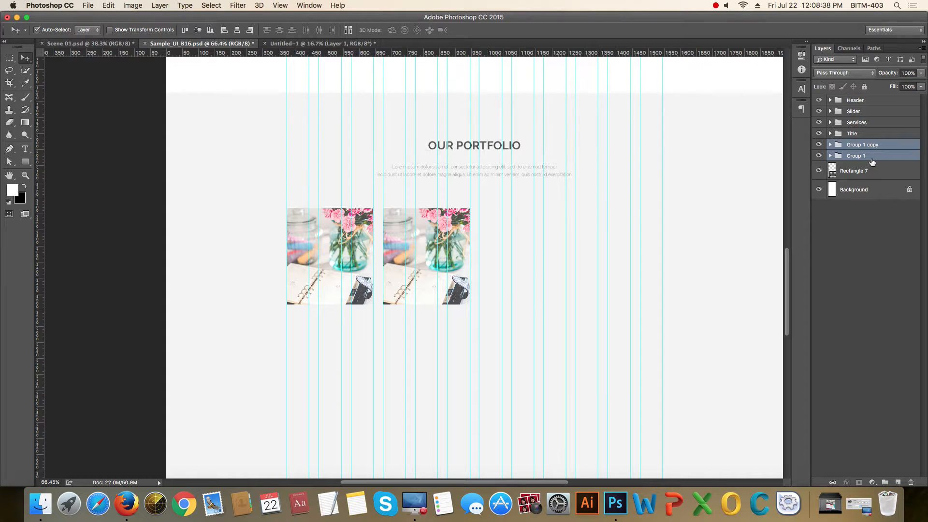
key(super+j)
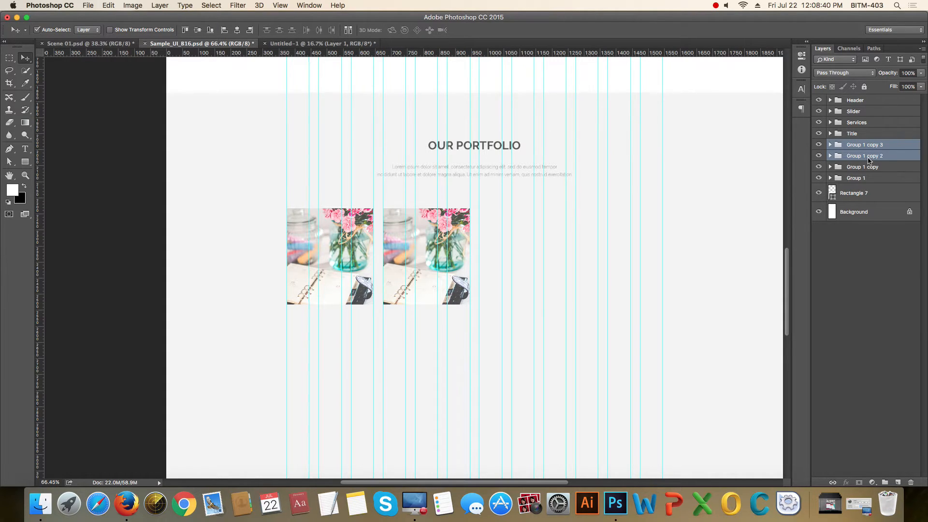
key(shift+Right)
key(shift+Right)
key(shift+Right)
key(shift+Right)
key(shift+Right)
key(shift+Right)
key(shift+Right)
key(shift+Right)
key(shift+Right)
key(shift+Right)
key(shift+Right)
key(shift+Right)
key(shift+Right)
key(shift+Right)
key(shift+Right)
key(shift+Right)
key(shift+Right)
key(shift+Right)
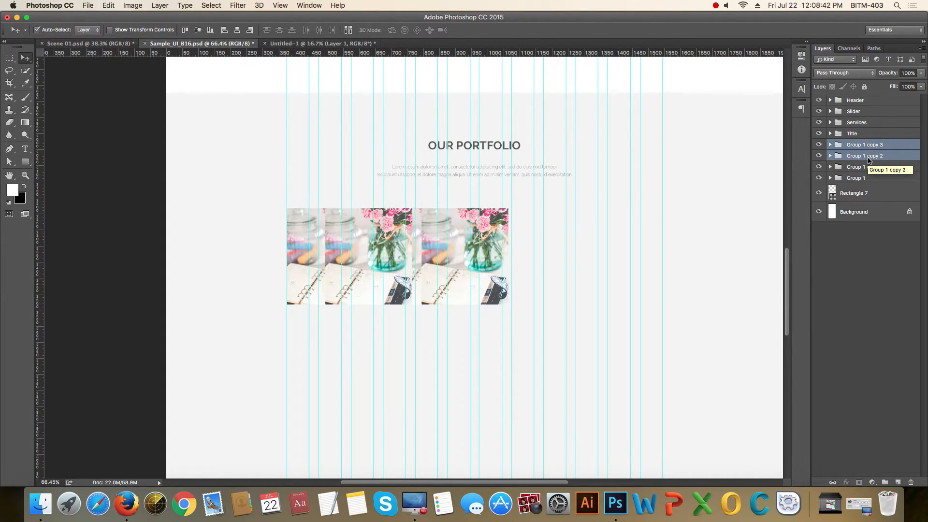
key(shift+Right)
key(shift+Right)
key(shift+Right)
key(shift+Right)
key(shift+Right)
key(shift+Right)
key(shift+Right)
key(shift+Right)
key(shift+Right)
key(shift+Right)
key(shift+Right)
key(shift+Right)
key(shift+Right)
key(shift+Right)
key(shift+Right)
key(shift+Right)
key(shift+Right)
key(shift+Right)
key(shift+Right)
key(shift+Right)
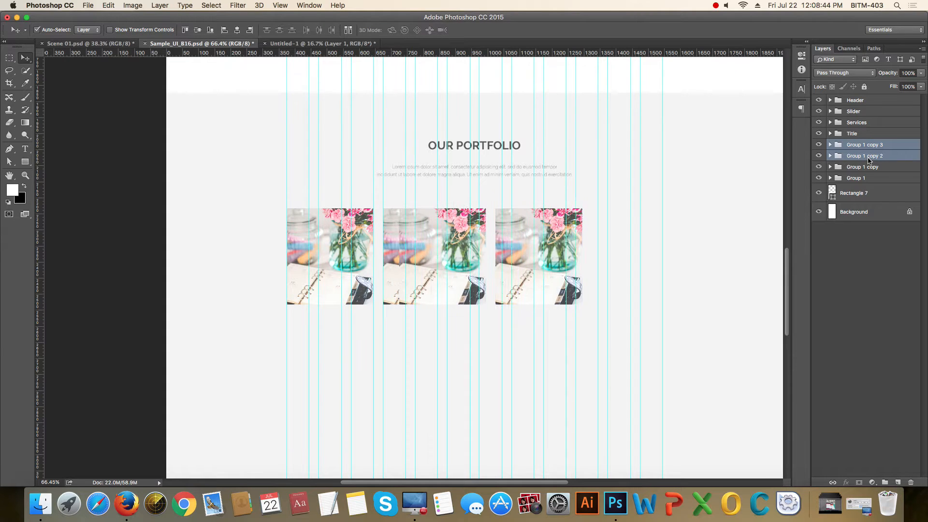
key(shift+Right)
key(shift+Right)
key(shift+Right)
key(shift+Right)
key(shift+Right)
key(shift+Right)
key(shift+Right)
key(shift+Right)
key(shift+Right)
key(shift+Right)
key(shift+Right)
key(shift+Right)
key(shift+Right)
key(shift+Right)
key(shift+Right)
key(shift+Right)
key(shift+Right)
key(shift+Right)
key(shift+Right)
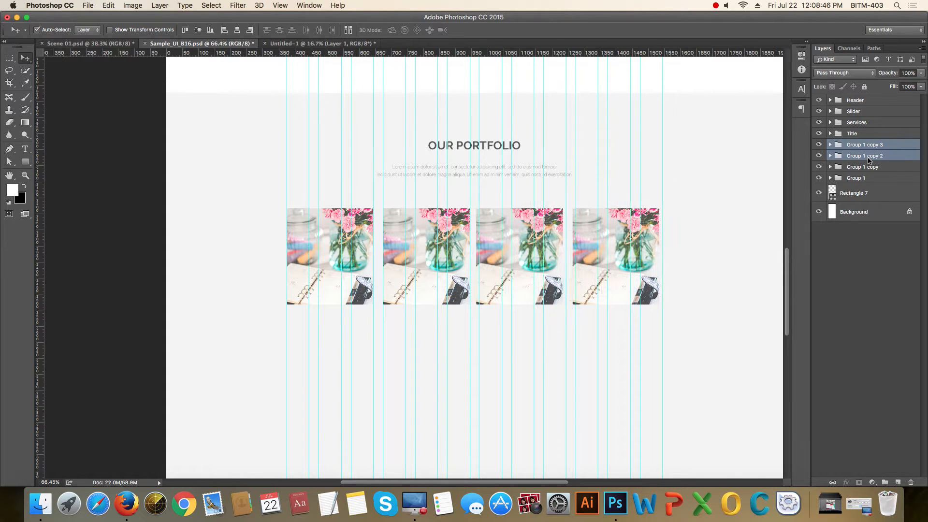
- Duplicate the four image box groups and shift the copies about 330 px down to form a second row
click(866, 166)
shift+click(872, 178)
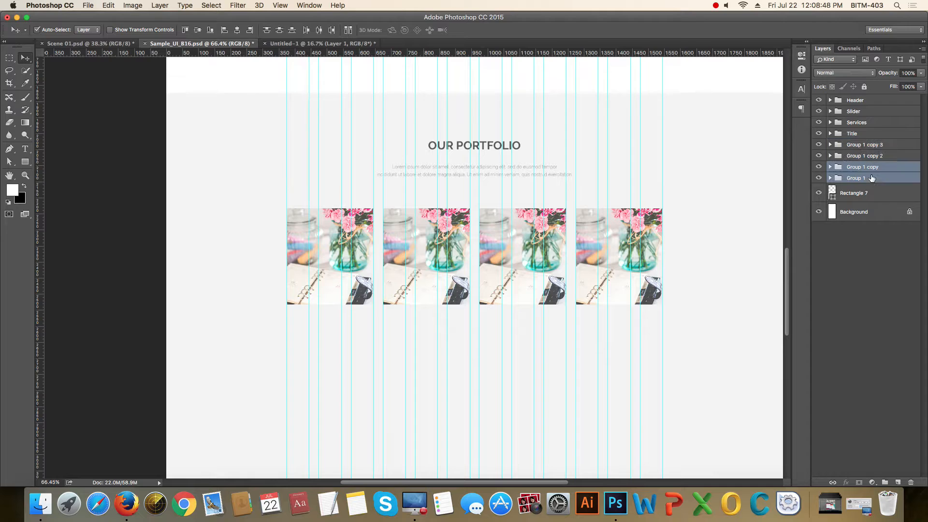
shift+click(881, 157)
shift+click(885, 148)
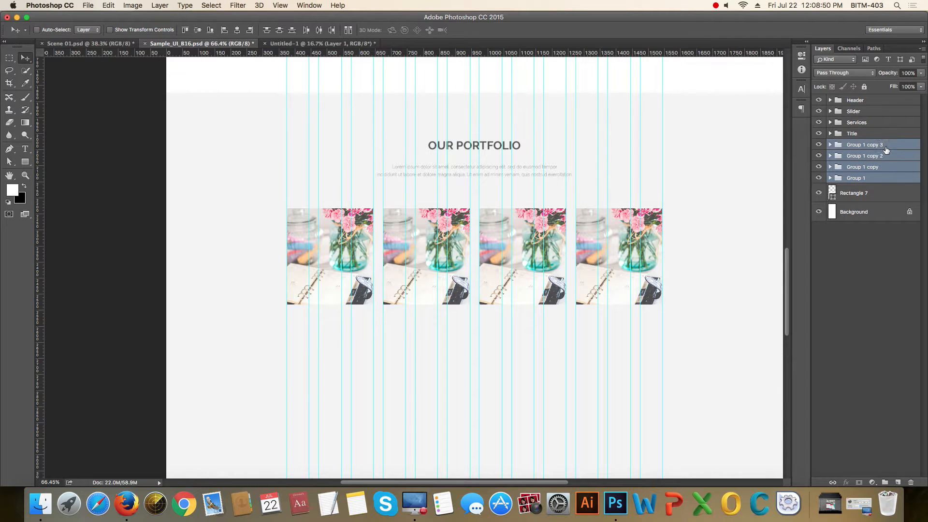
key(super+j)
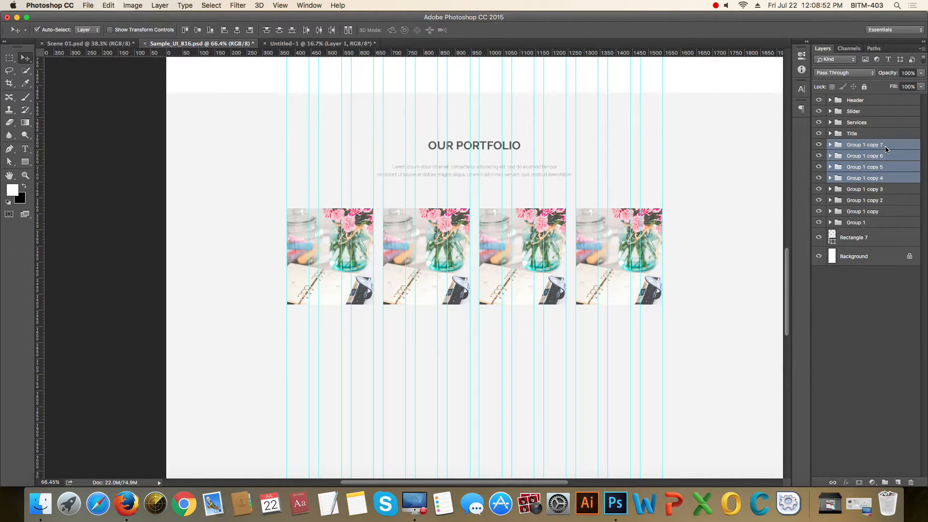
key(shift+Down)
key(shift+Down)
key(shift+Down)
key(shift+Down)
key(shift+Down)
key(shift+Down)
key(shift+Down)
key(shift+Down)
key(shift+Down)
key(shift+Down)
key(shift+Down)
key(shift+Down)
key(shift+Down)
key(shift+Down)
key(shift+Down)
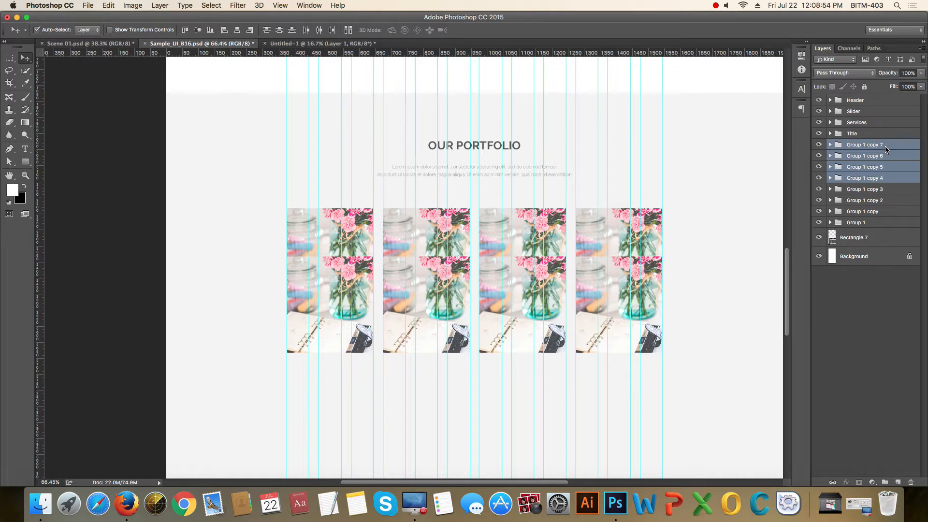
key(shift+Down)
key(shift+Down)
key(shift+Down)
key(shift+Down)
key(shift+Down)
key(shift+Down)
key(shift+Down)
key(shift+Down)
key(shift+Down)
key(shift+Down)
key(shift+Down)
key(shift+Down)
key(shift+Down)
key(shift+Down)
key(shift+Down)
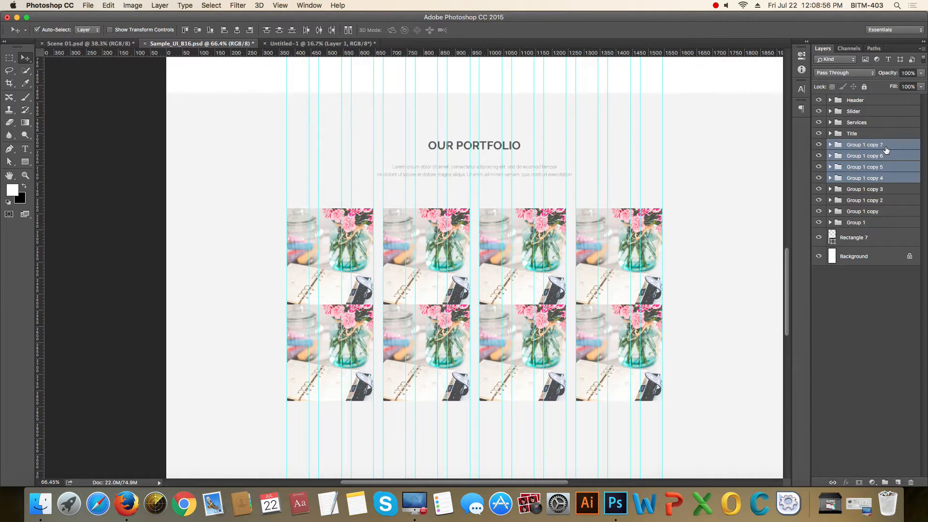
key(shift+Down)
key(shift+Down)
key(shift+Down)
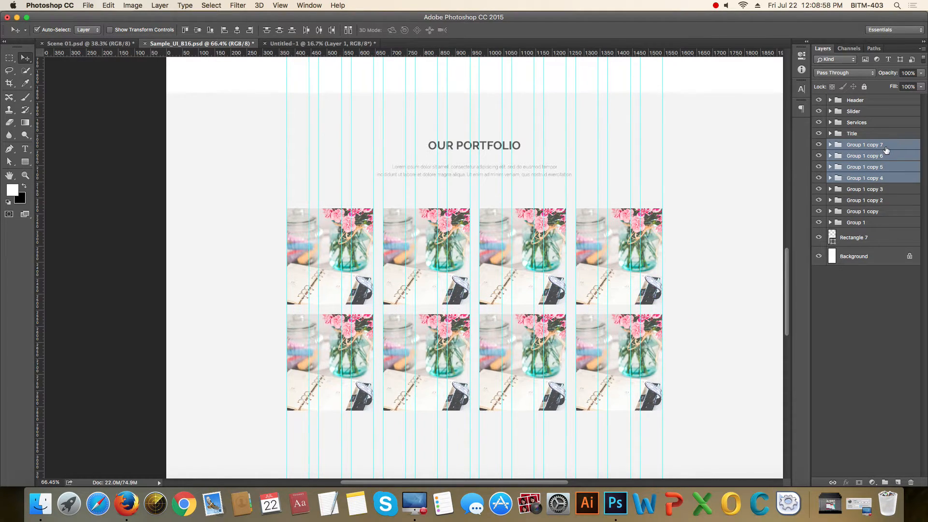
- Deselect the four second-row image box groups and hide the column guides
scroll(616, 179, down, 2)
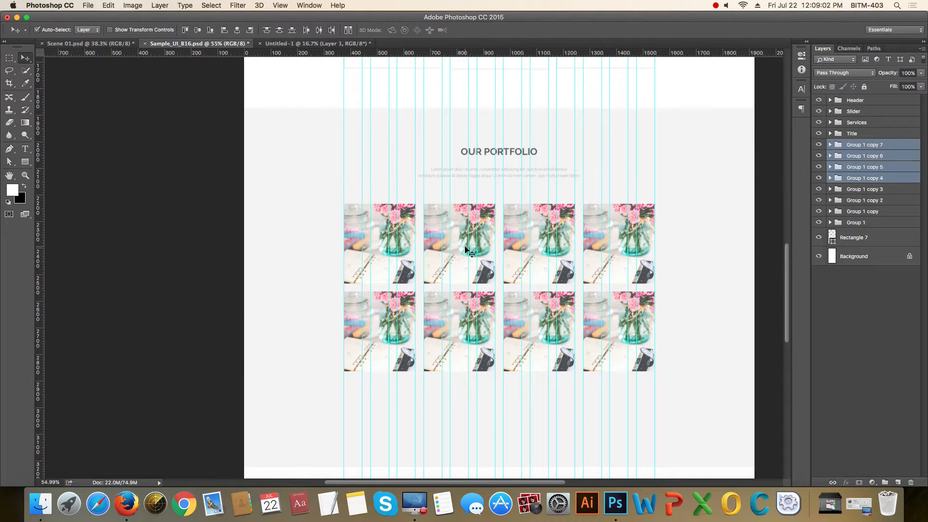
click(842, 307)
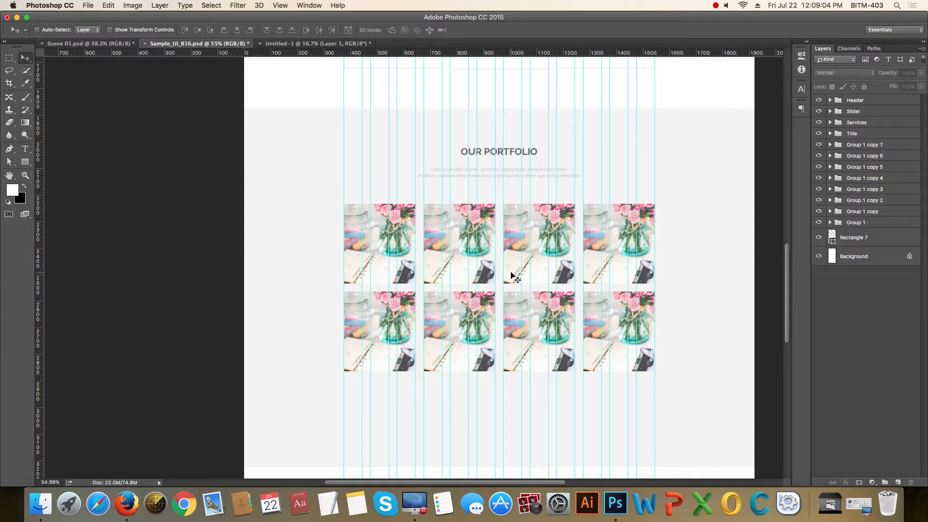
key(super+semicolon)
- Examine the spacing and alignment of the two-row photo grid within the Our Portfolio section
scroll(467, 174, down, 3)
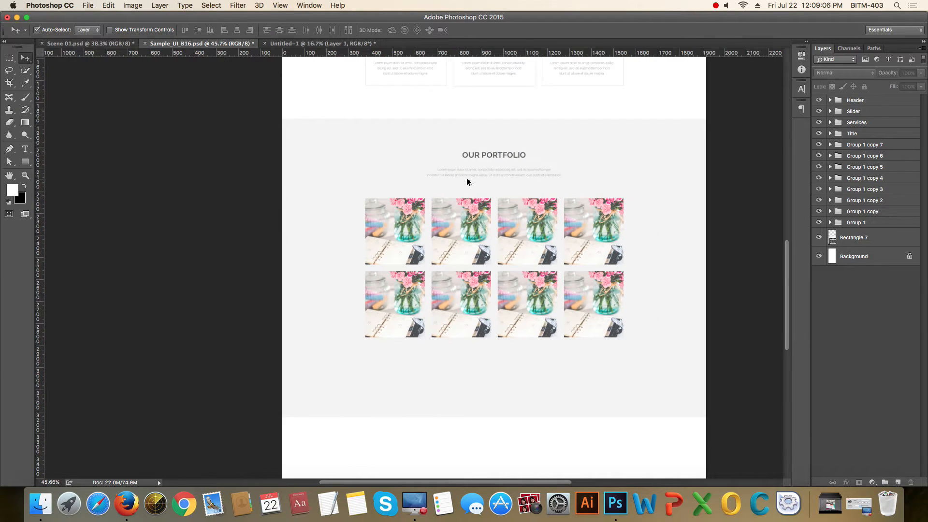
scroll(546, 174, right, 2)
scroll(519, 245, up, 3)
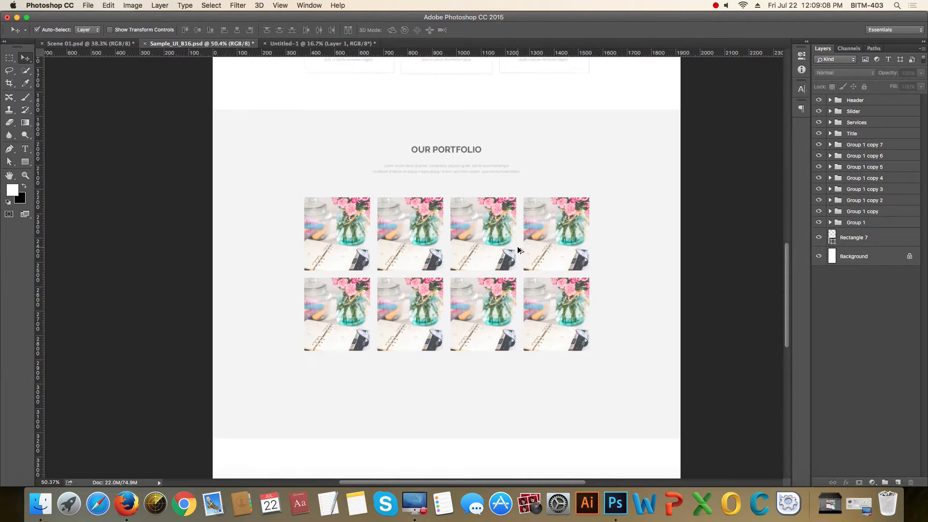
scroll(564, 225, down, 2)
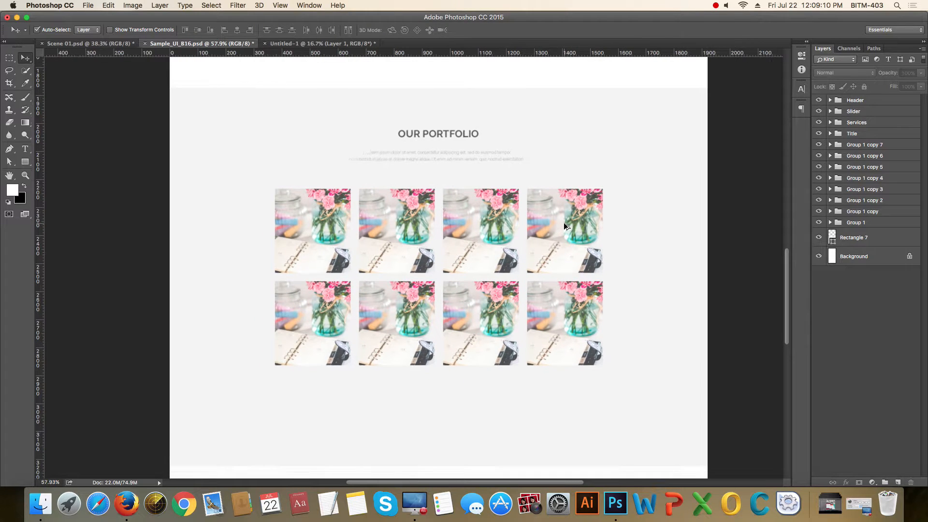
scroll(457, 183, down, 2)
scroll(459, 184, down, 4)
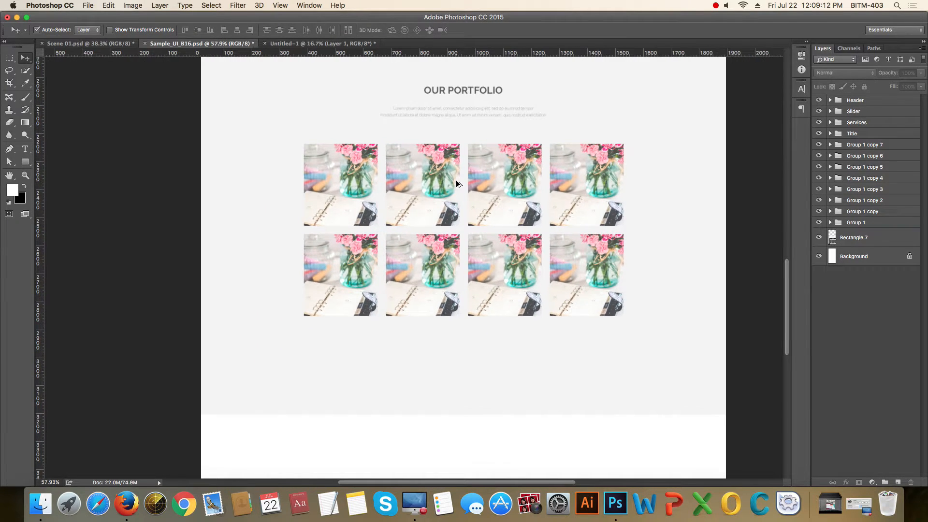
scroll(521, 173, up, 1)
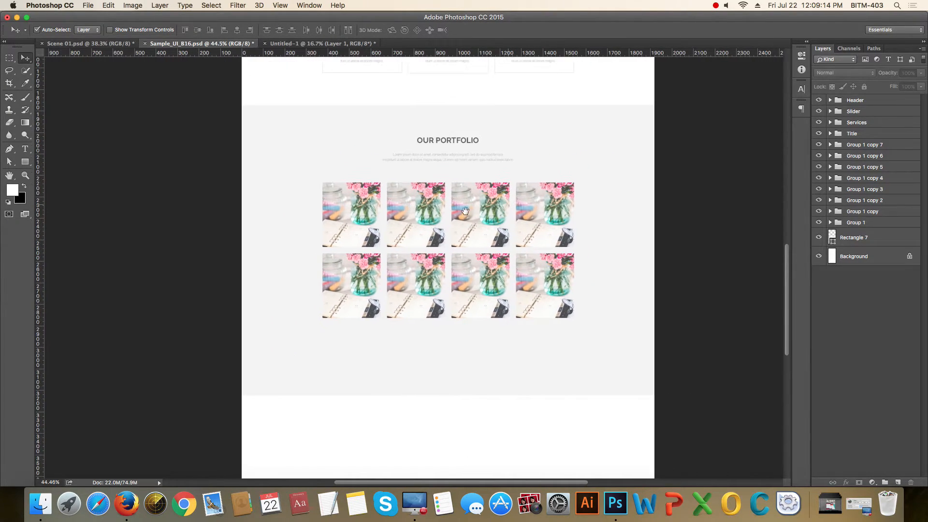
scroll(398, 213, up, 4)
scroll(420, 231, up, 4)
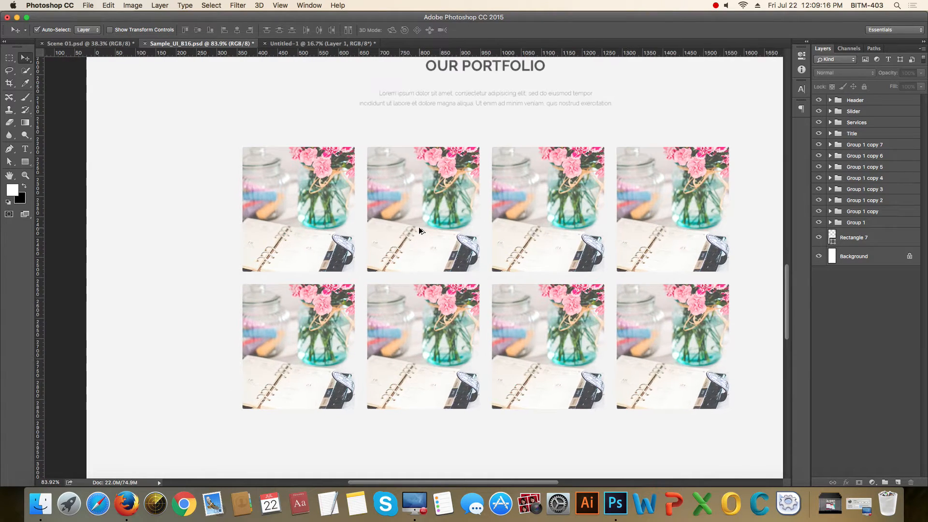
scroll(453, 208, up, 1)
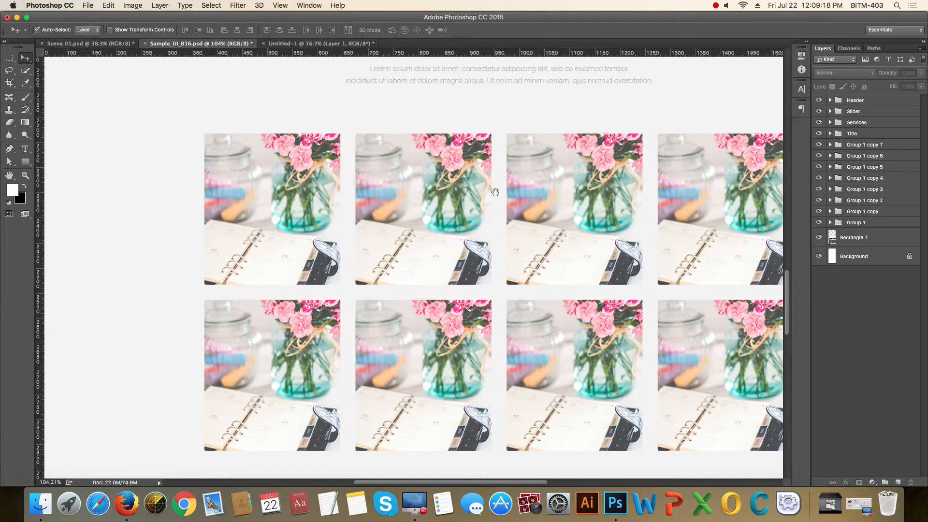
- Duplicate the base rectangle of the second box in the top row and place the copy above its photo
click(435, 207)
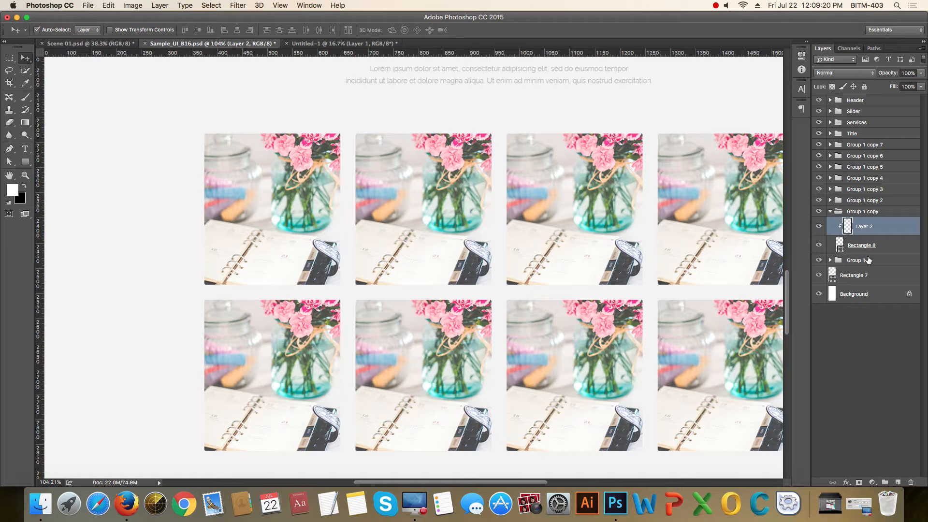
click(907, 248)
drag(889, 250, 868, 232)
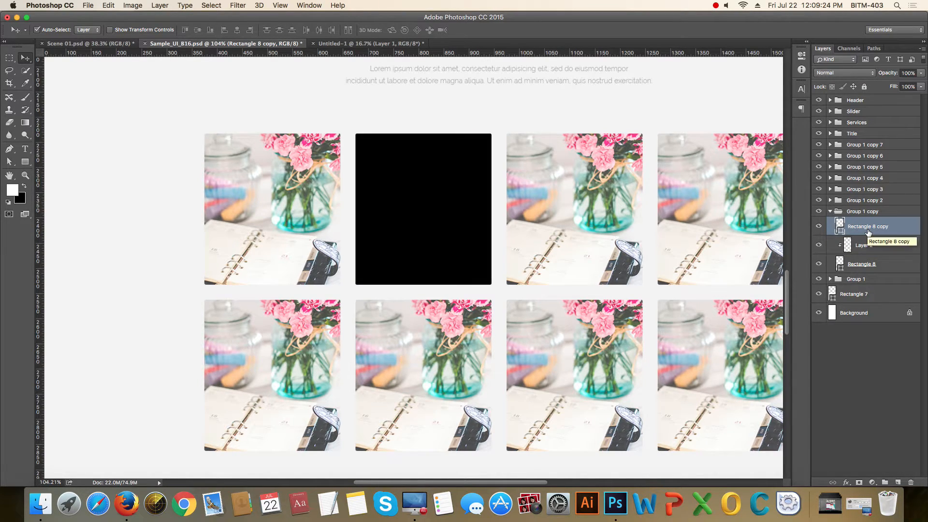
click(717, 6)
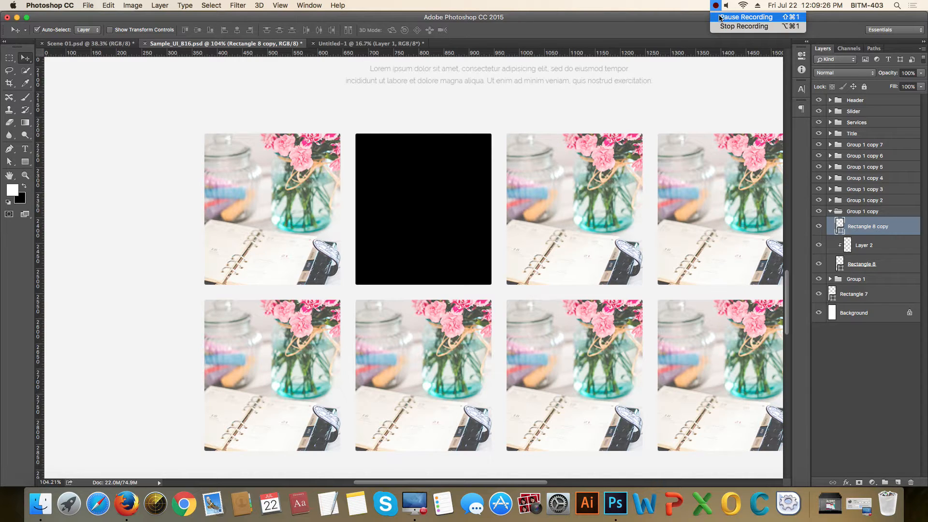
click(720, 18)
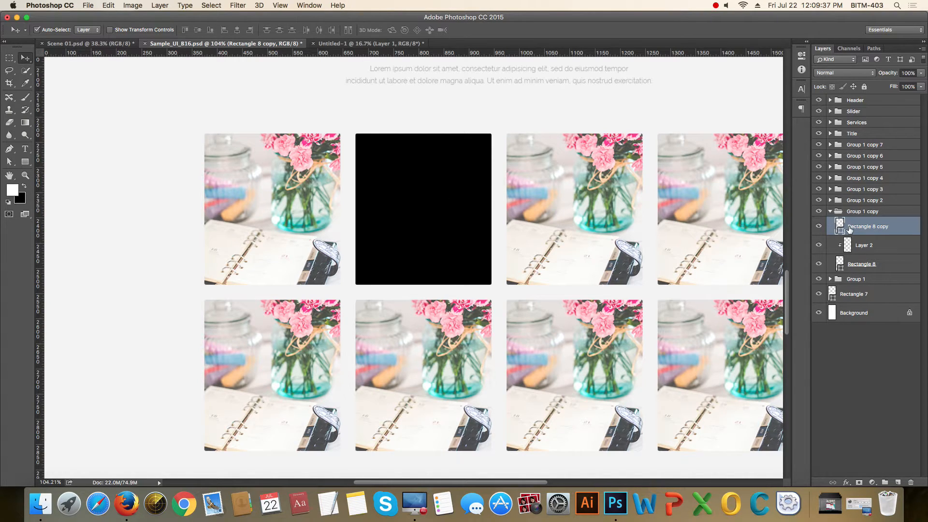
- Set the black overlay rectangle's opacity to 70% after trying 50% and 75%
key(5)
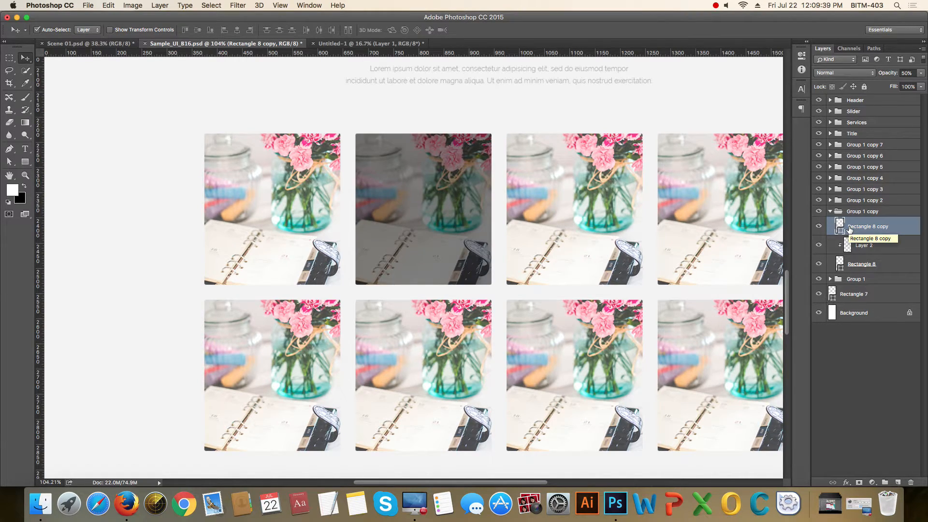
scroll(594, 229, down, 5)
scroll(594, 229, right, 2)
scroll(594, 230, down, 2)
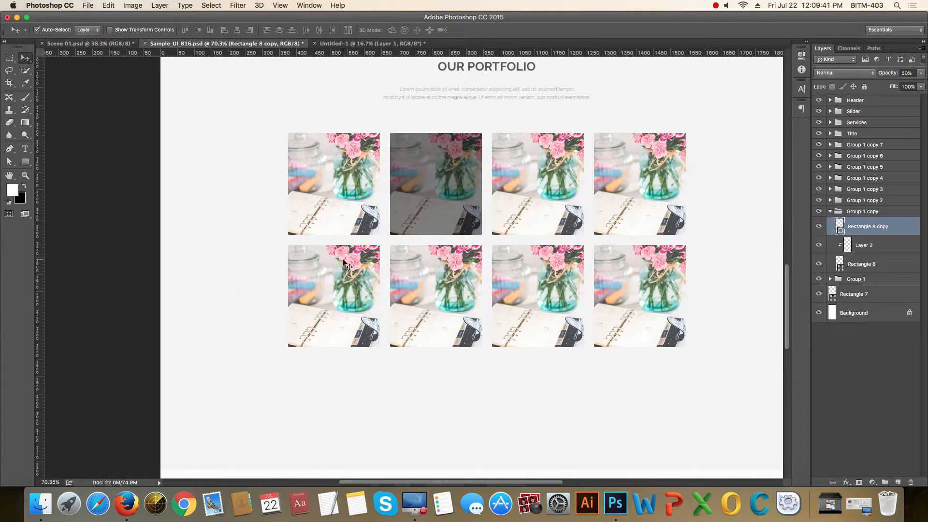
scroll(438, 213, up, 5)
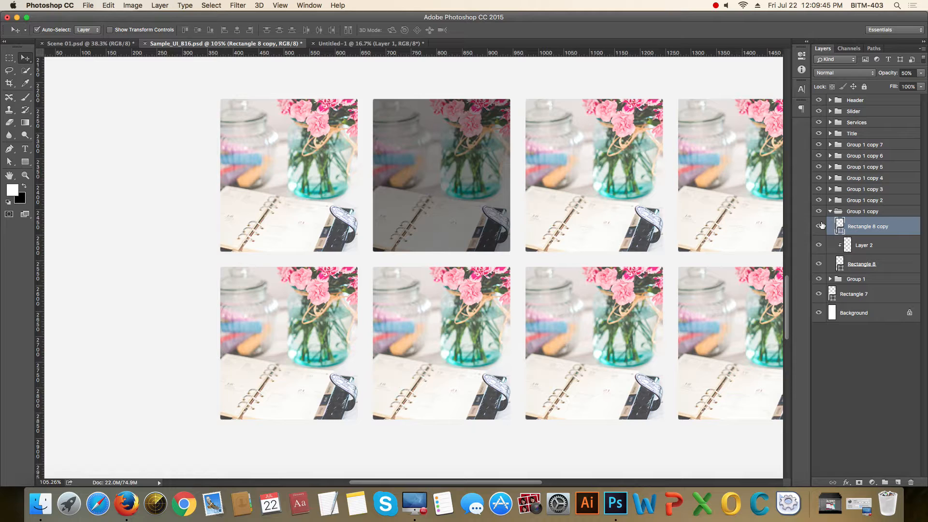
key(7)
key(5)
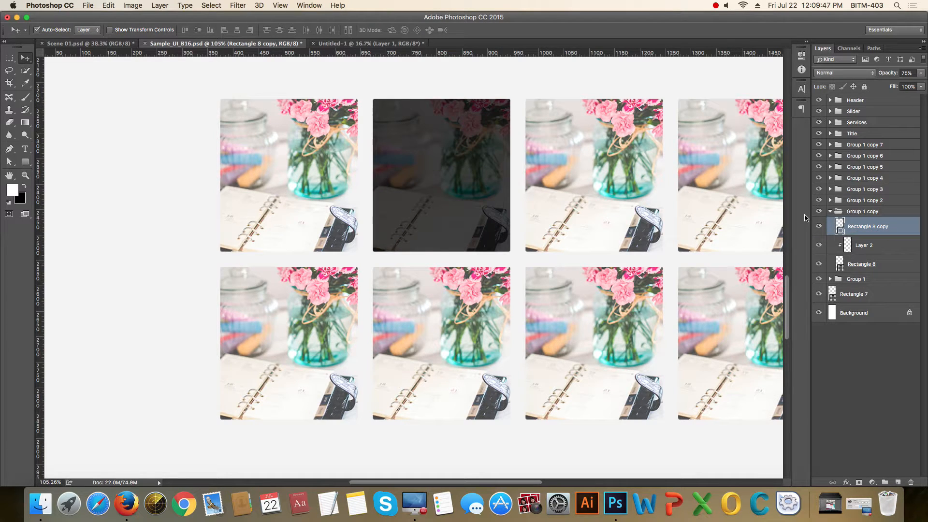
key(7)
- Add the text "Portfolio Title 02" over the lower part of the darkened photo box
scroll(445, 220, up, 6)
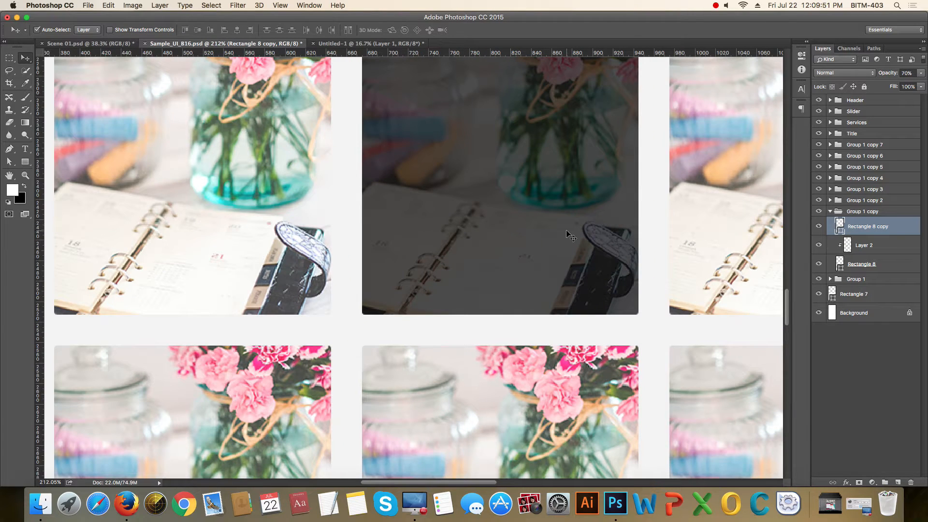
click(26, 150)
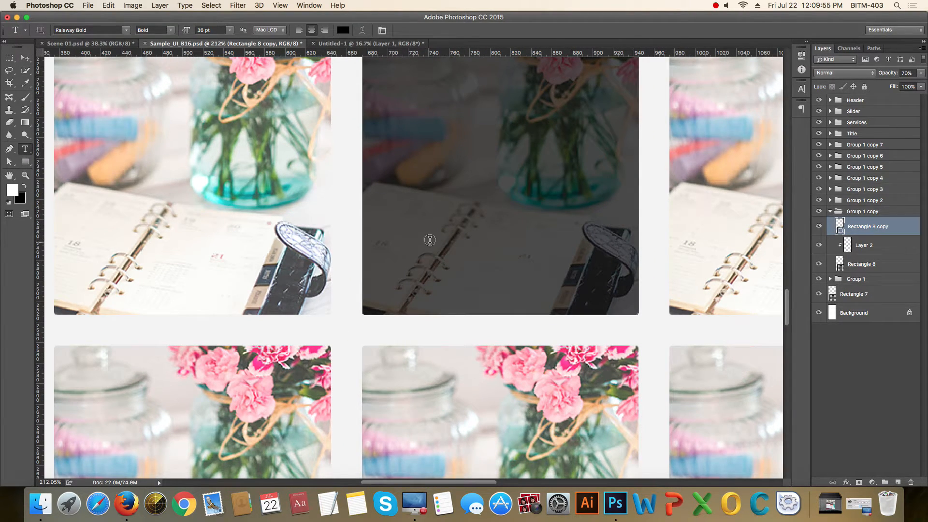
click(412, 250)
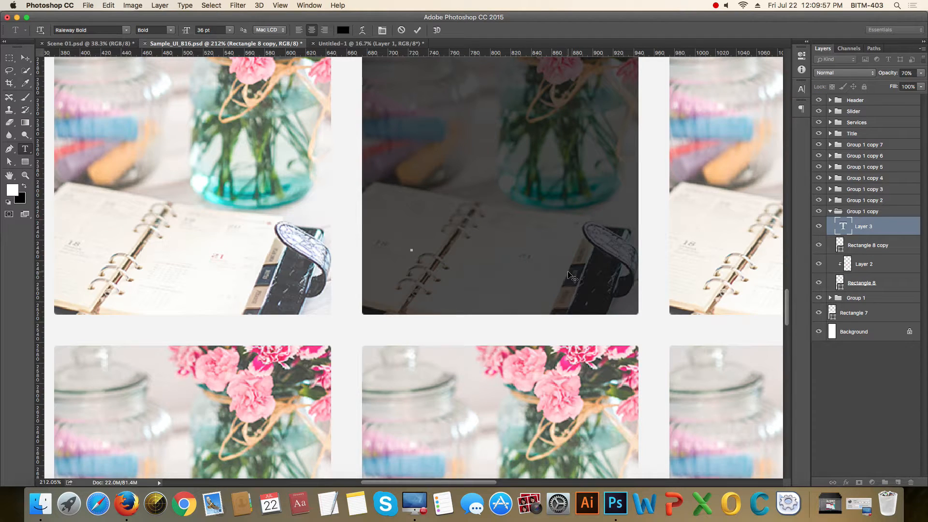
text(Portf)
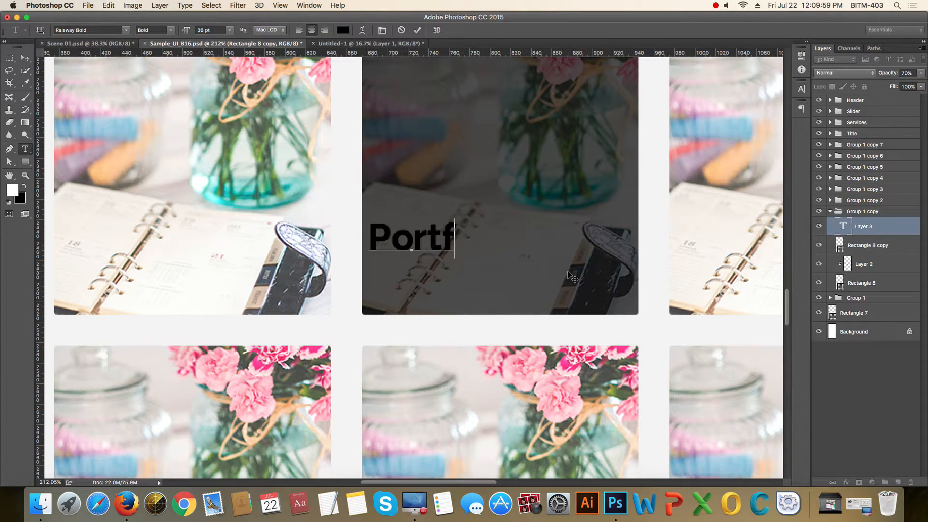
text(olio T)
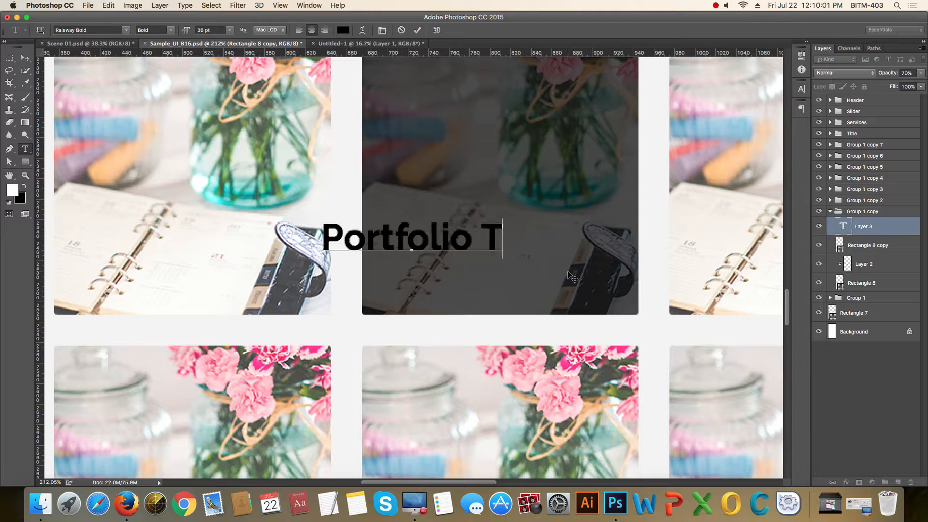
text(itle)
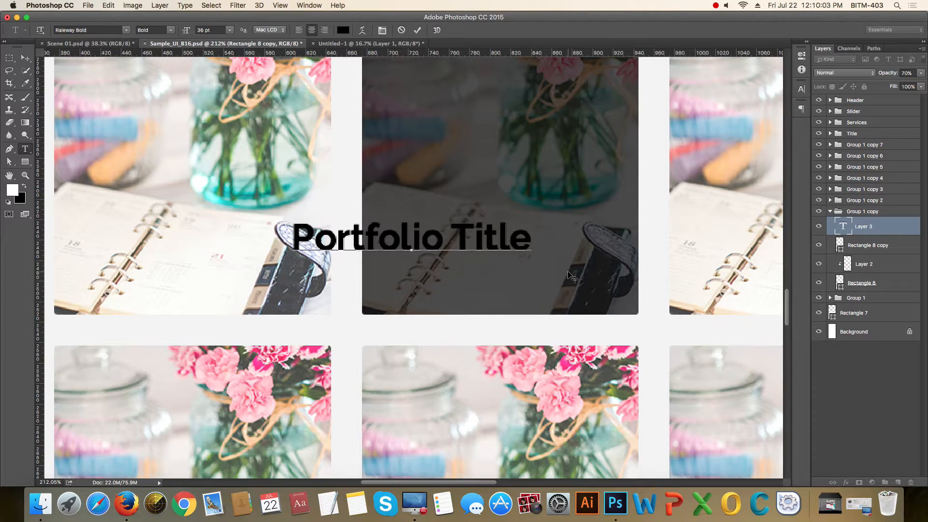
text( 012)
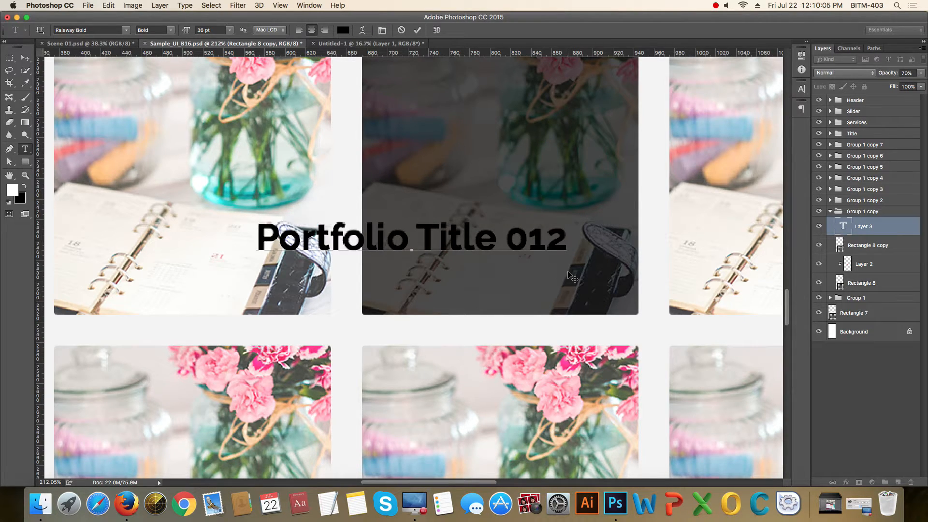
key(Left)
key(BackSpace)
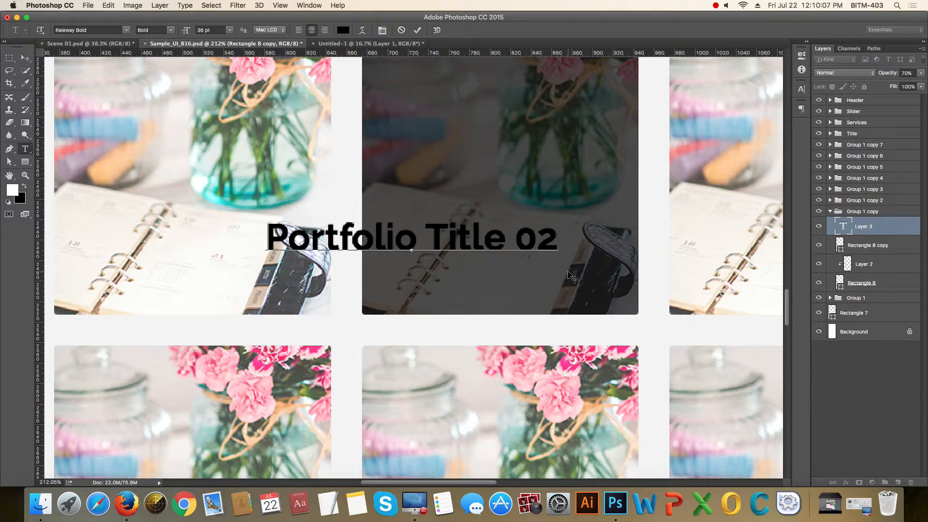
- Format the portfolio title text as Raleway Regular at 18 pt and colour it white
key(super+a)
click(216, 30)
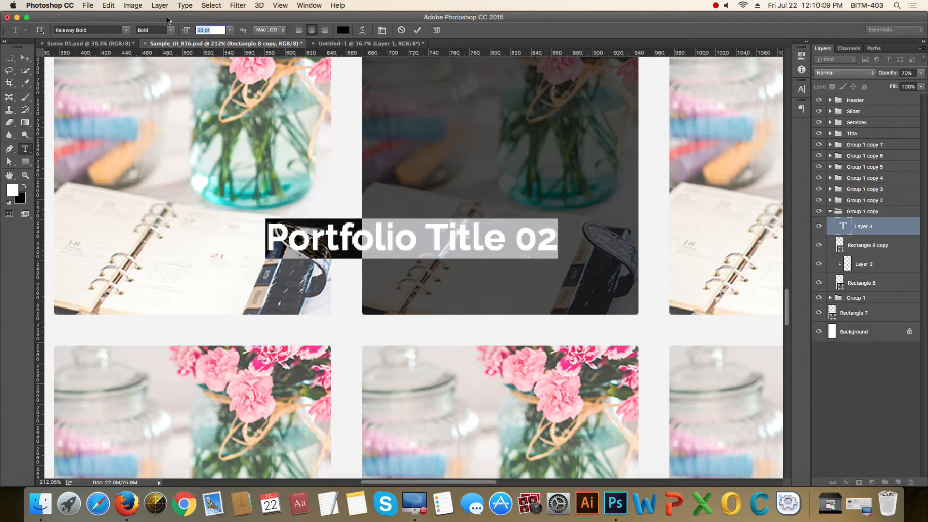
text(18)
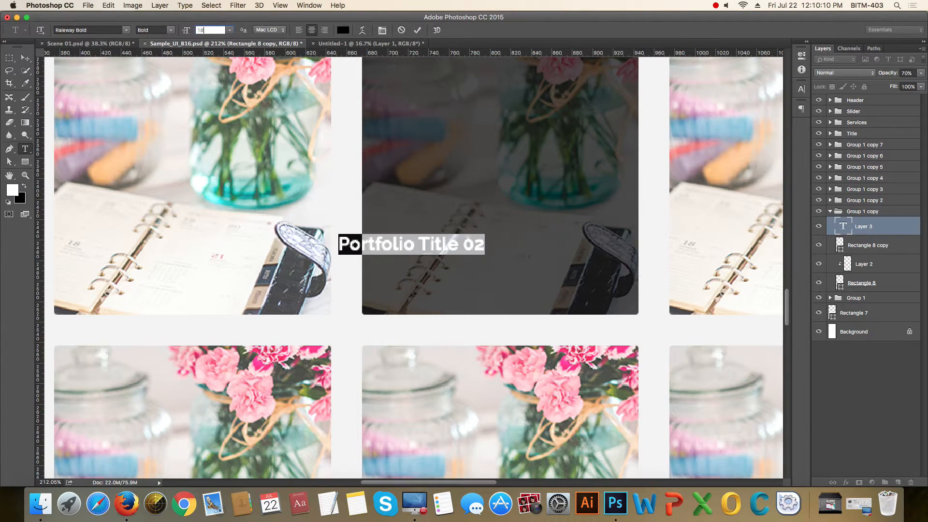
click(171, 30)
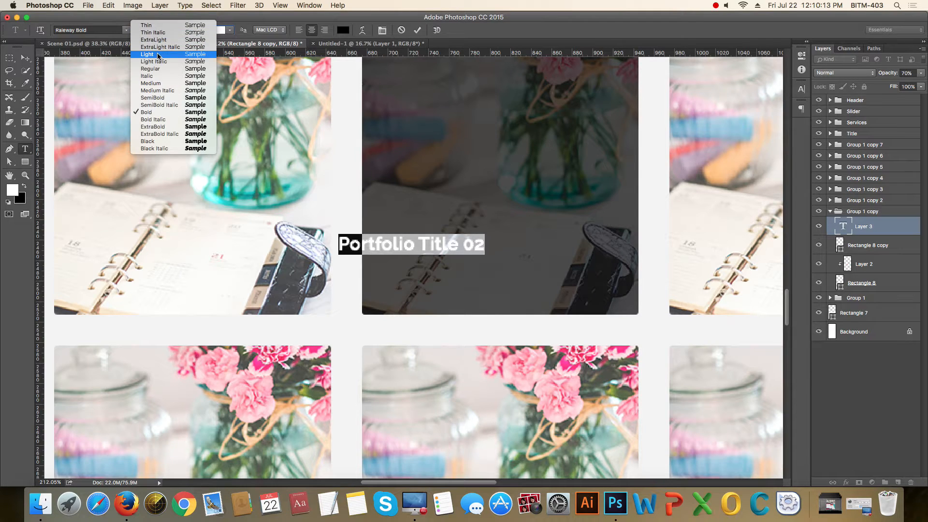
click(164, 58)
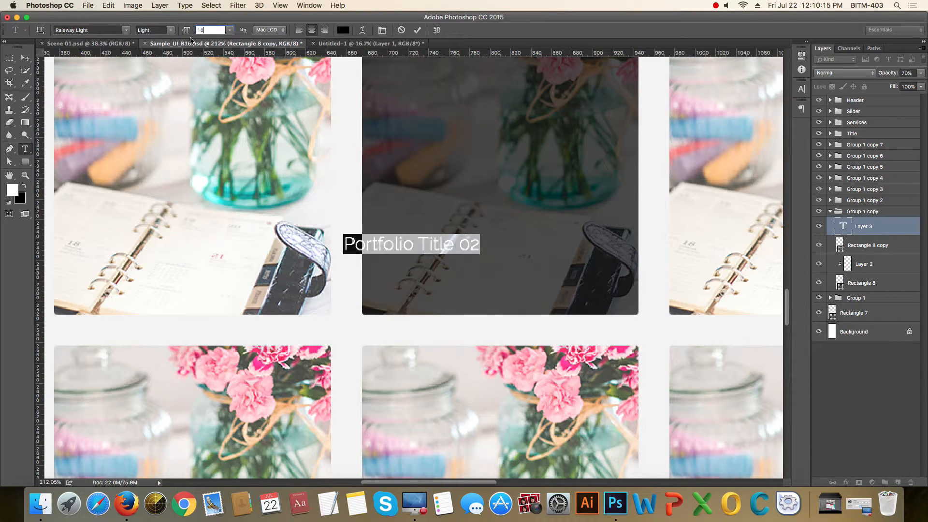
click(173, 30)
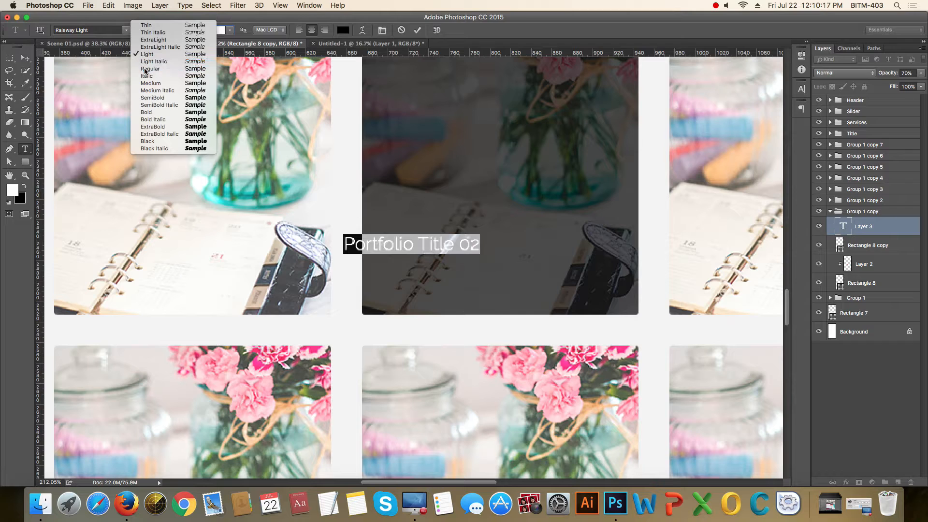
click(160, 73)
click(25, 58)
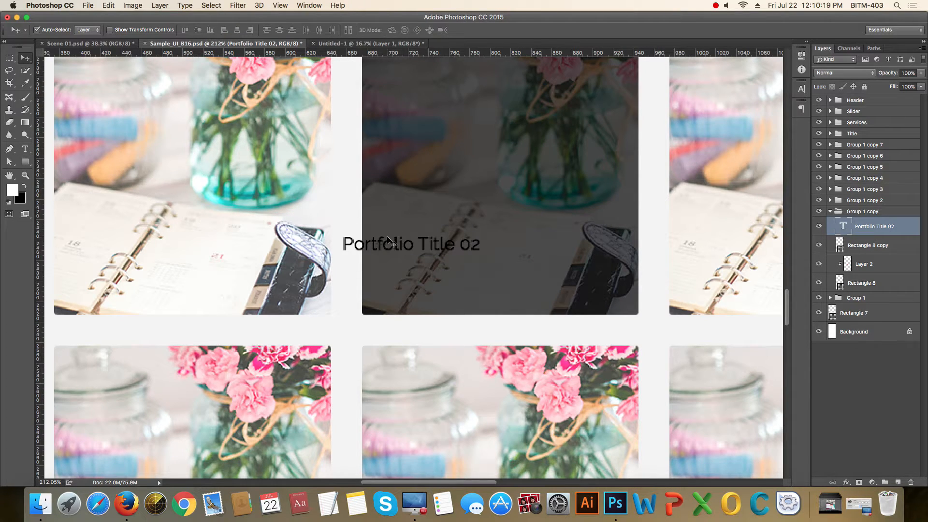
key(alt+BackSpace)
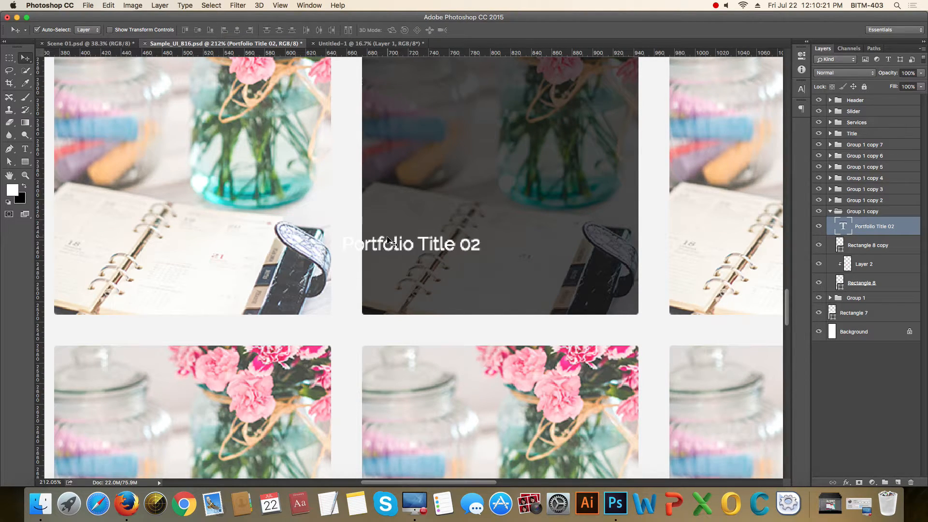
- Shift the portfolio title about 25 px right so it starts about 15 px inside the darkened box's left edge
key(shift+Right)
key(shift+Right)
key(shift+Right)
key(shift+Right)
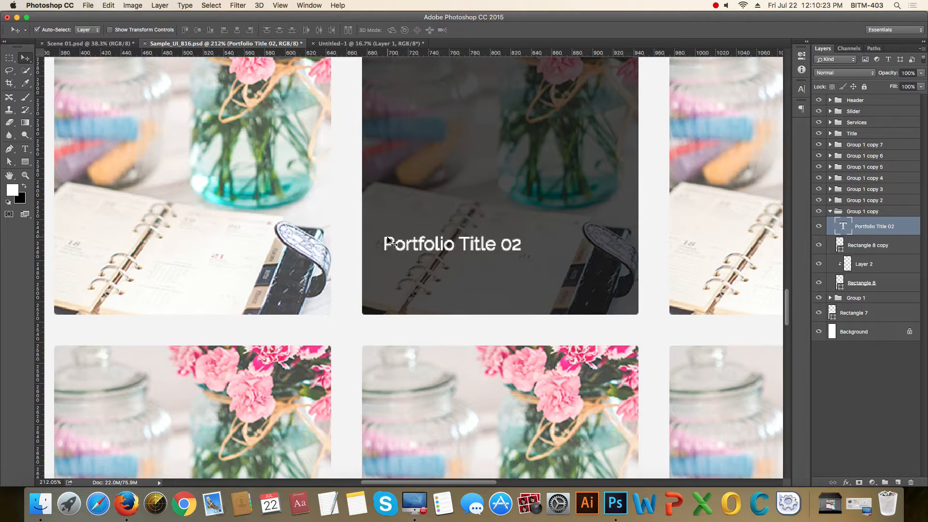
key(shift+Left)
key(shift+Left)
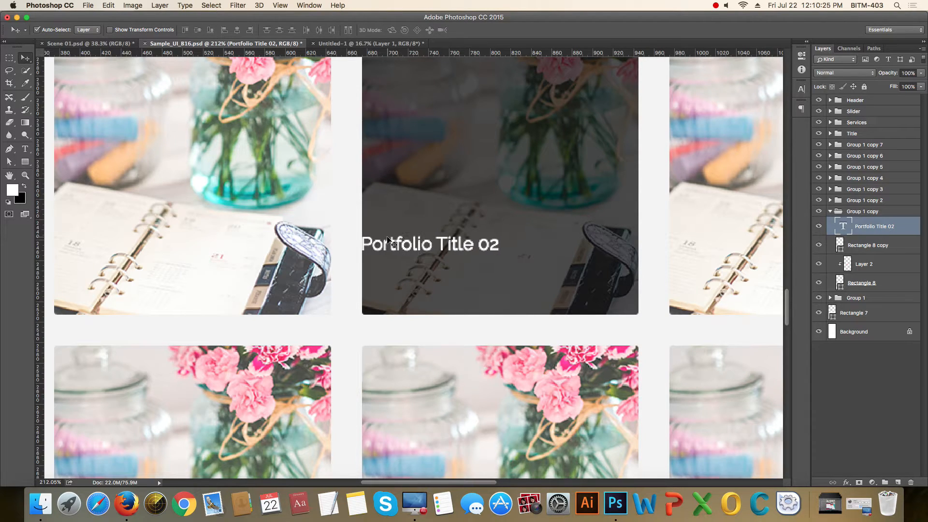
key(shift+Right)
key(shift+Right)
key(shift+Right)
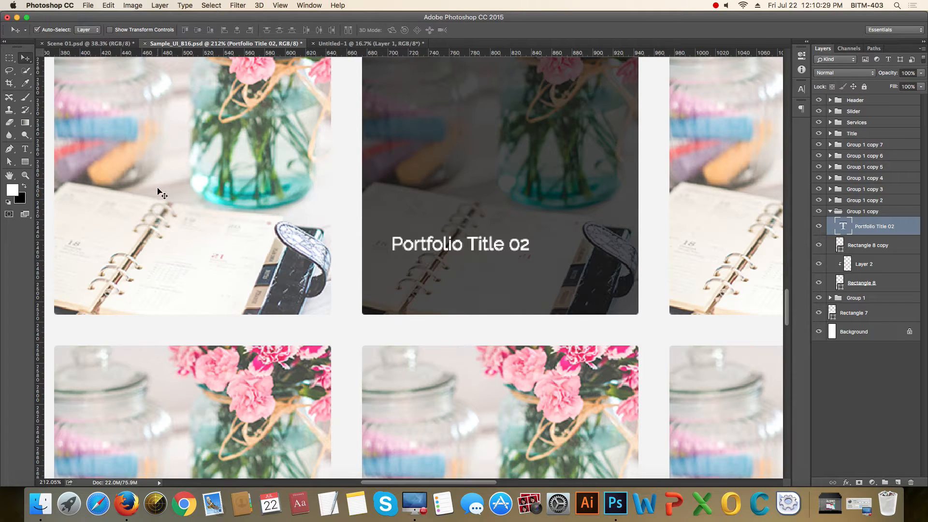
- Create a paragraph text box just below the portfolio title in the darkened box and fill it with Lorem Ipsum placeholder text
click(26, 162)
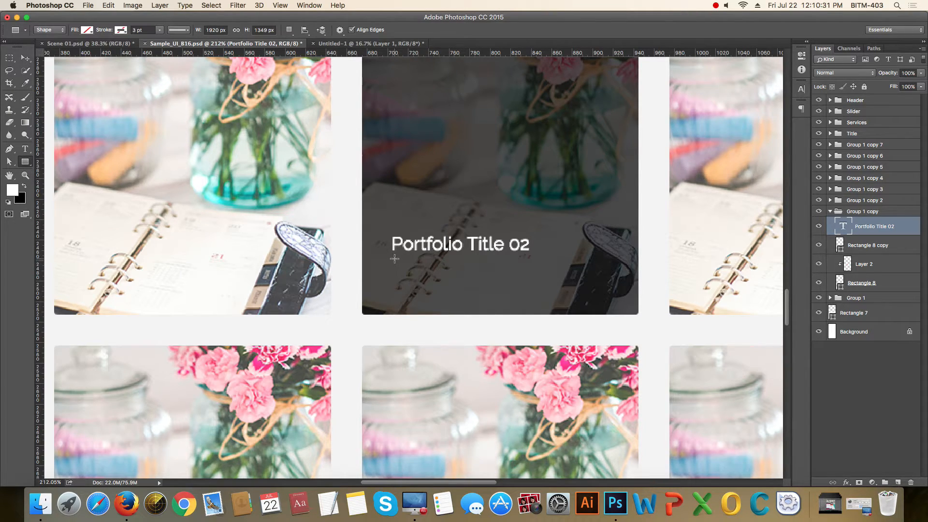
click(26, 149)
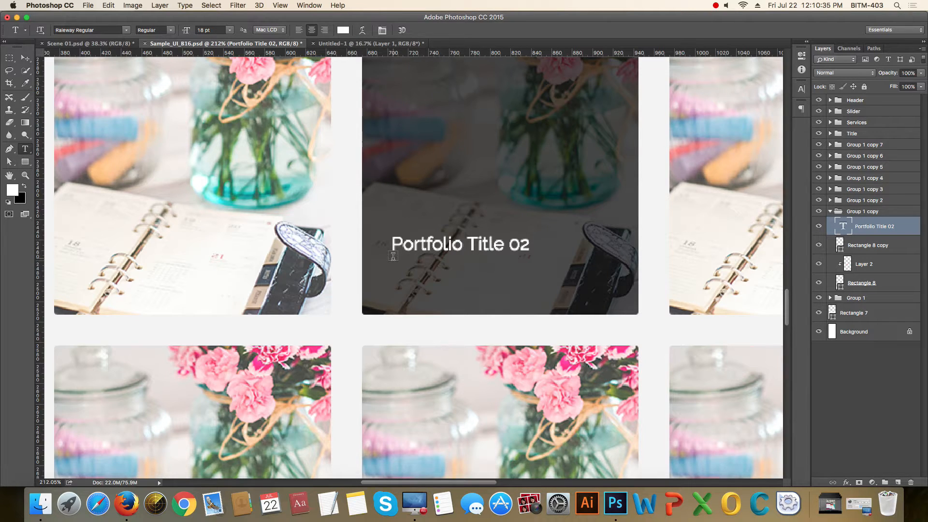
drag(393, 257, 587, 279)
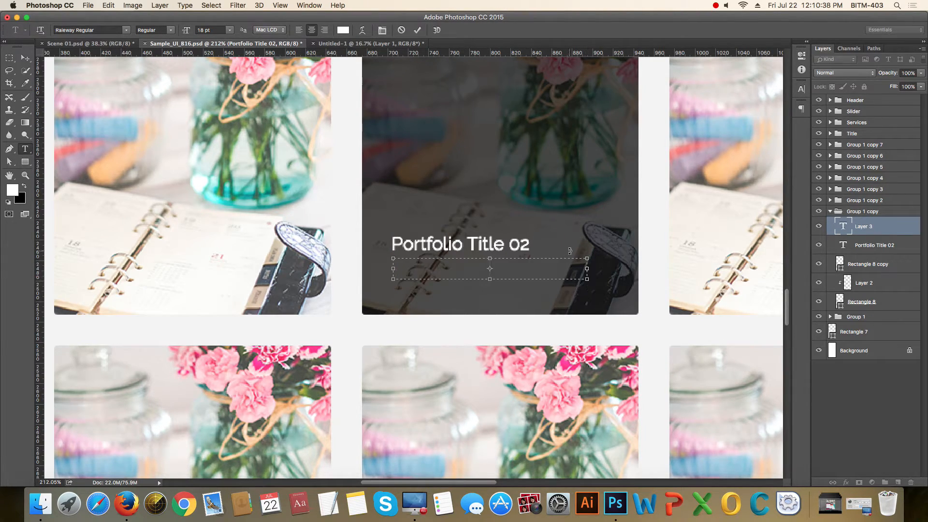
click(186, 5)
click(208, 222)
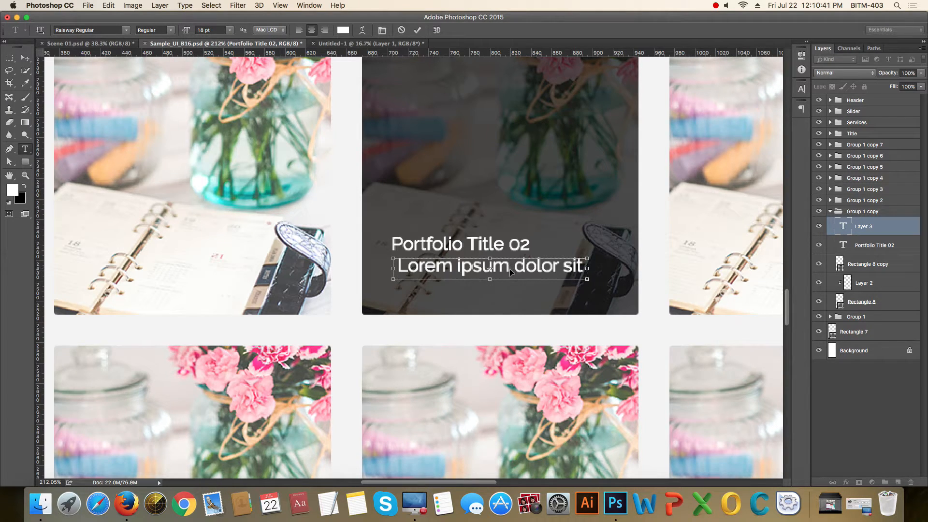
- Format the placeholder description as Raleway Light at 14 pt
key(super+a)
click(208, 30)
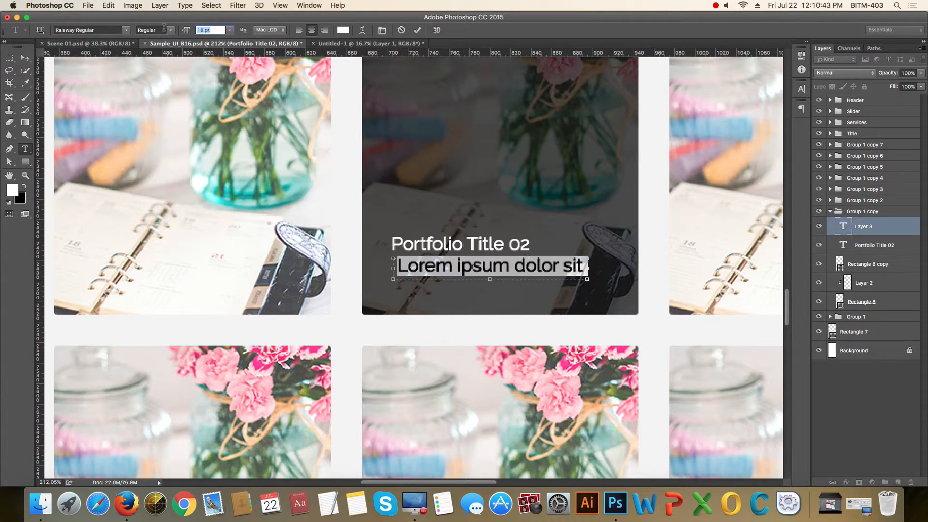
text(14)
click(171, 30)
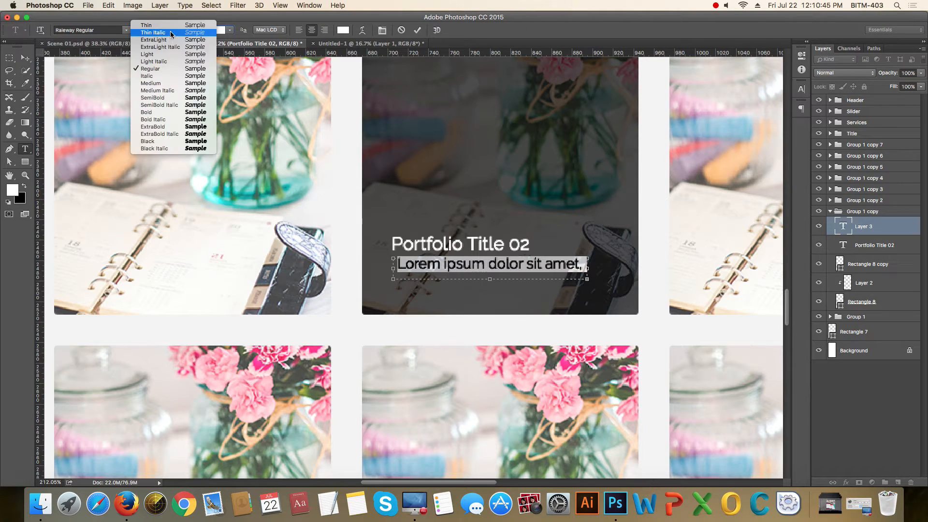
click(160, 54)
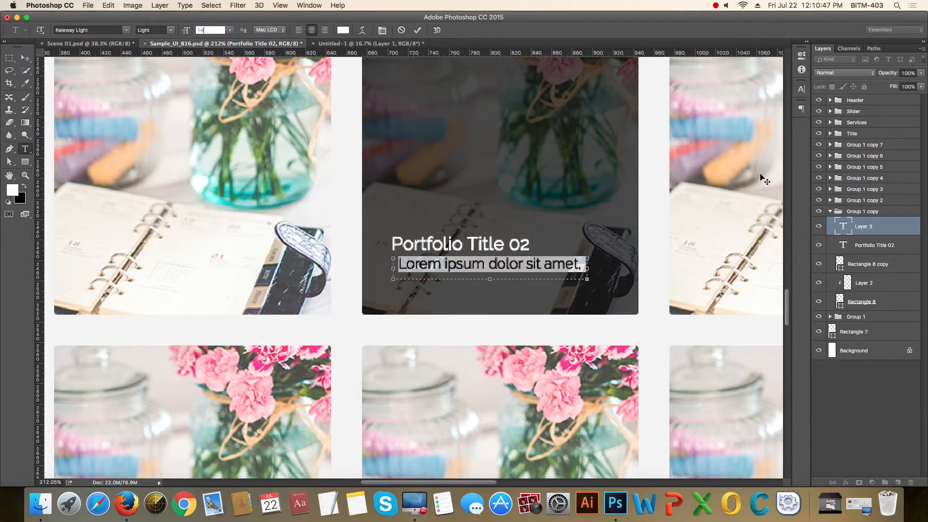
- Set the placeholder description's line spacing to 24 pt
click(804, 90)
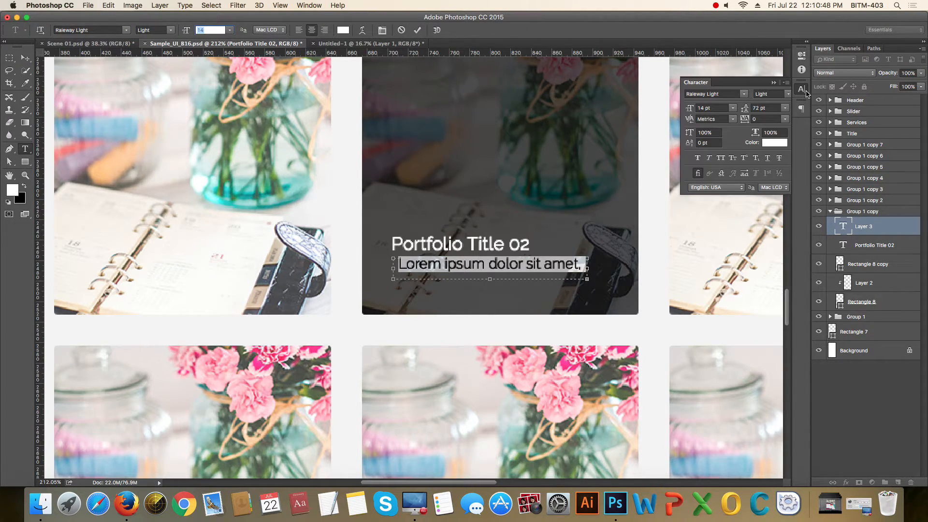
click(765, 108)
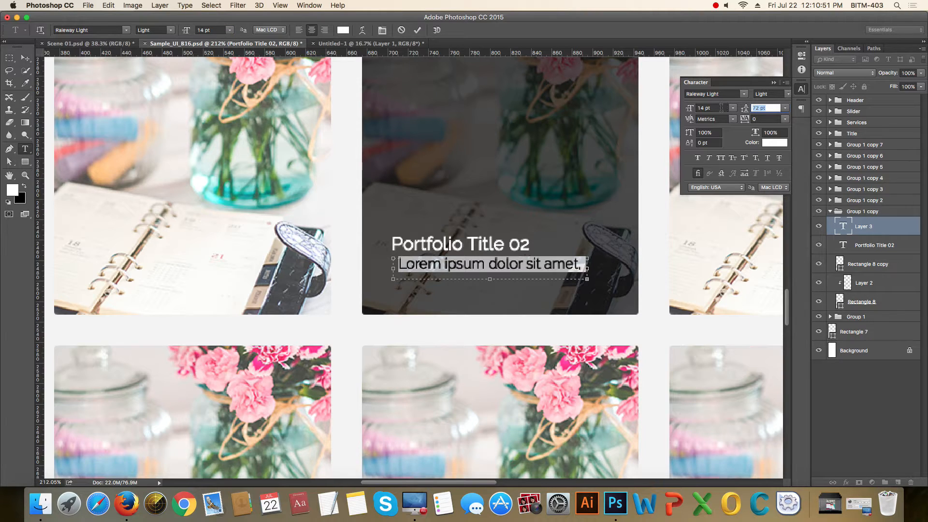
text(24)
key(Return)
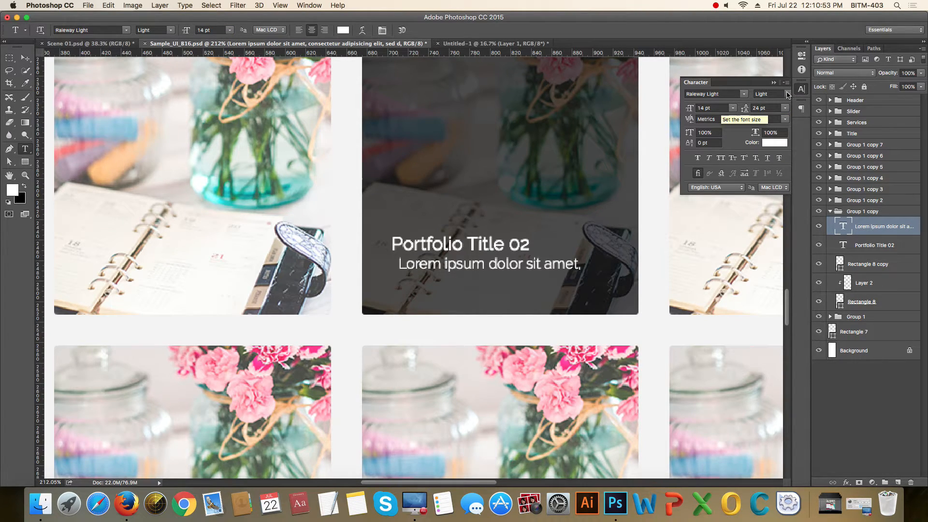
click(774, 83)
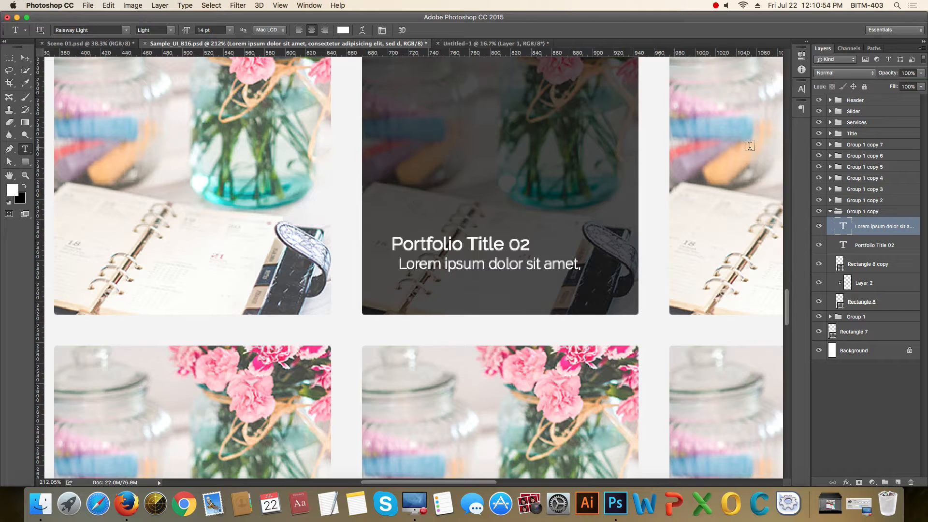
- Enlarge the description's text box downward to fit two lines and widen it slightly toward the darkened box's right edge
double_click(844, 225)
click(494, 275)
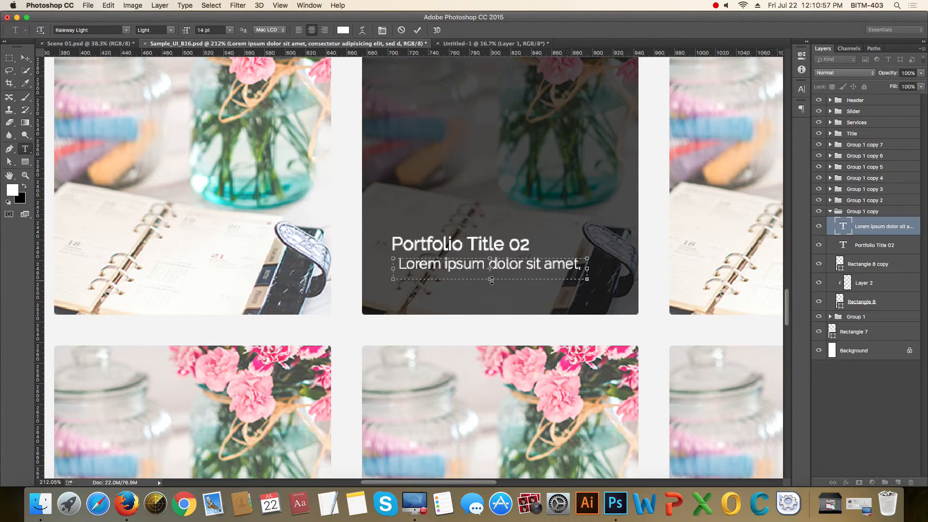
drag(491, 280, 490, 297)
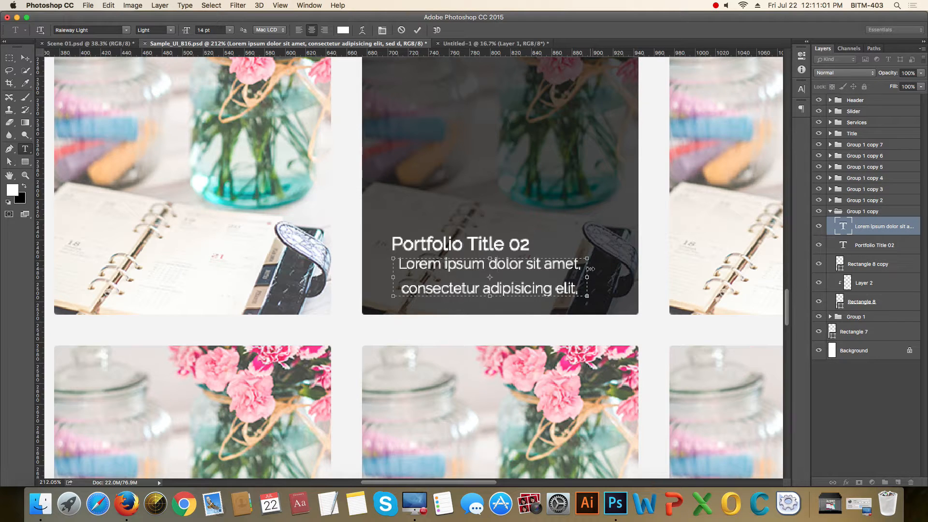
drag(597, 278, 607, 278)
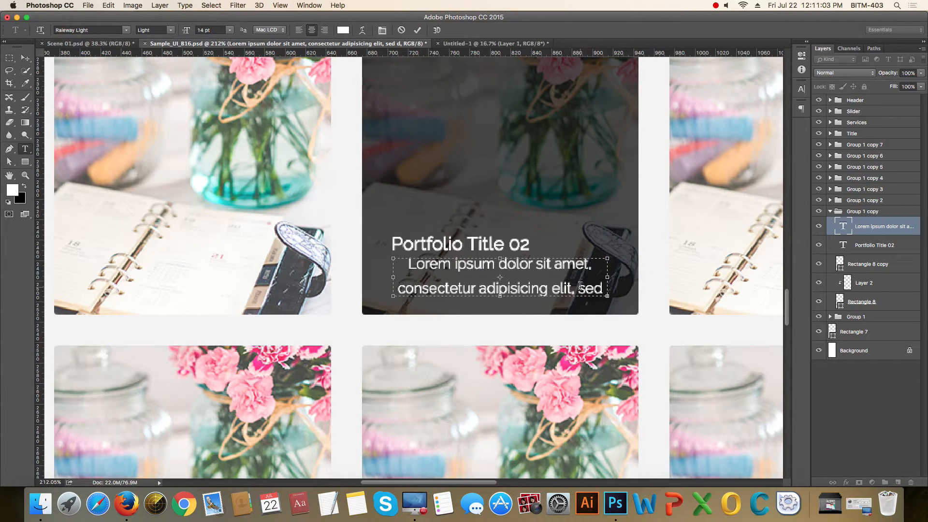
- Left-align the description text and set its line spacing to 21 pt
key(super+a)
click(299, 30)
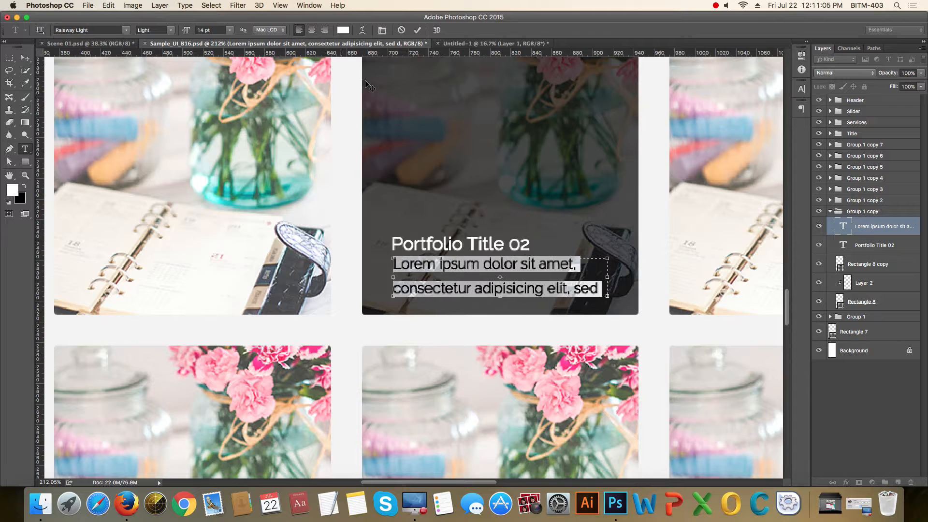
click(802, 90)
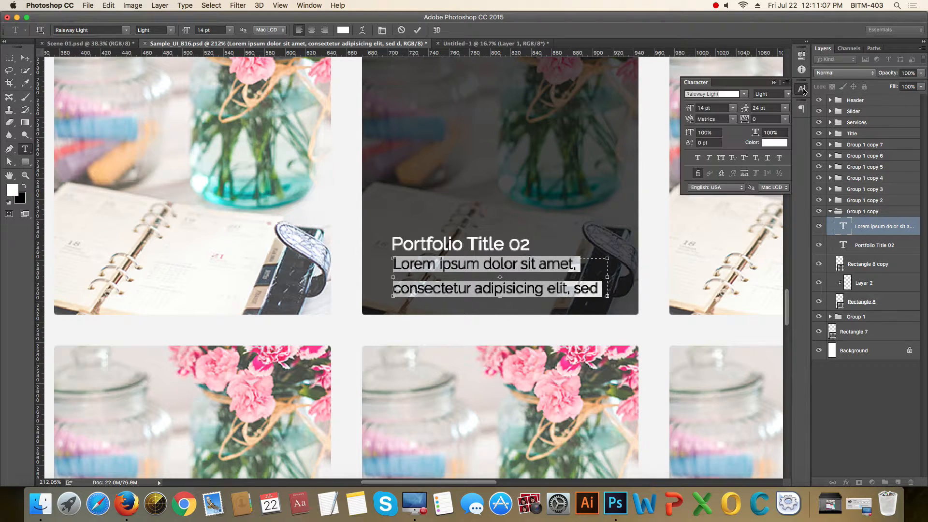
click(773, 108)
text(21)
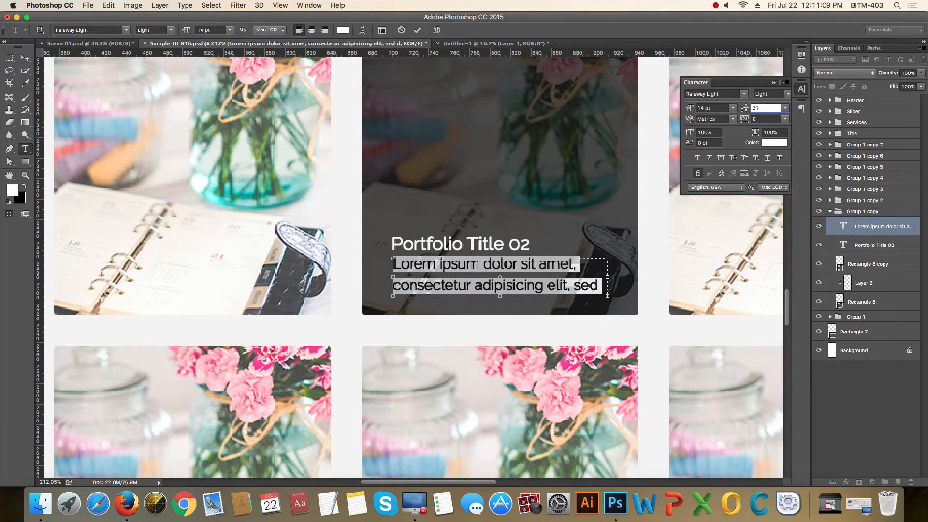
click(774, 83)
click(25, 57)
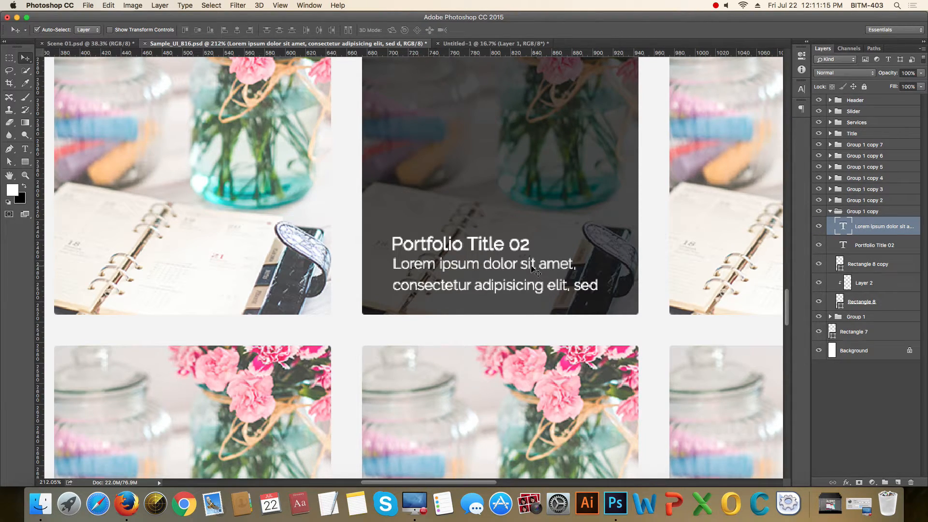
- Set the description text's opacity to 54% and move the portfolio title up 20 px
key(5)
key(4)
scroll(489, 260, up, 2)
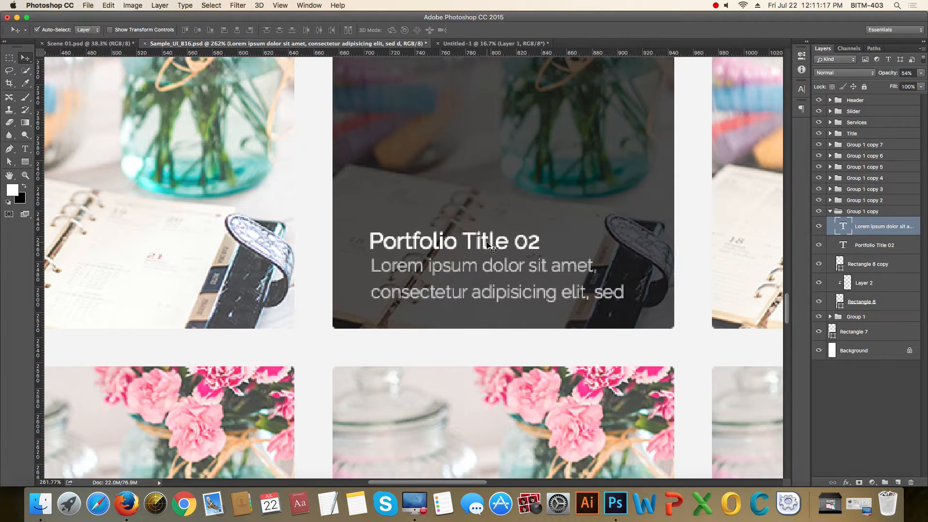
click(492, 248)
key(shift+Up)
key(shift+Up)
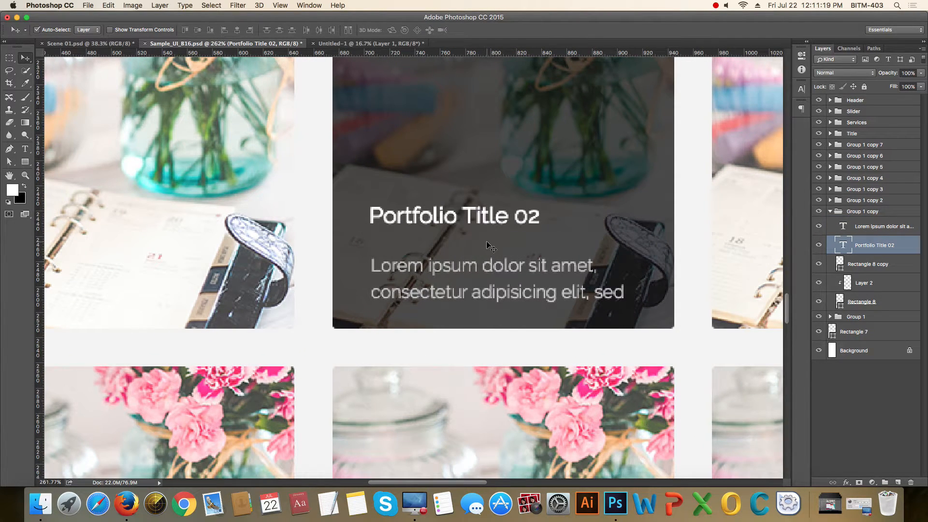
scroll(515, 265, down, 1)
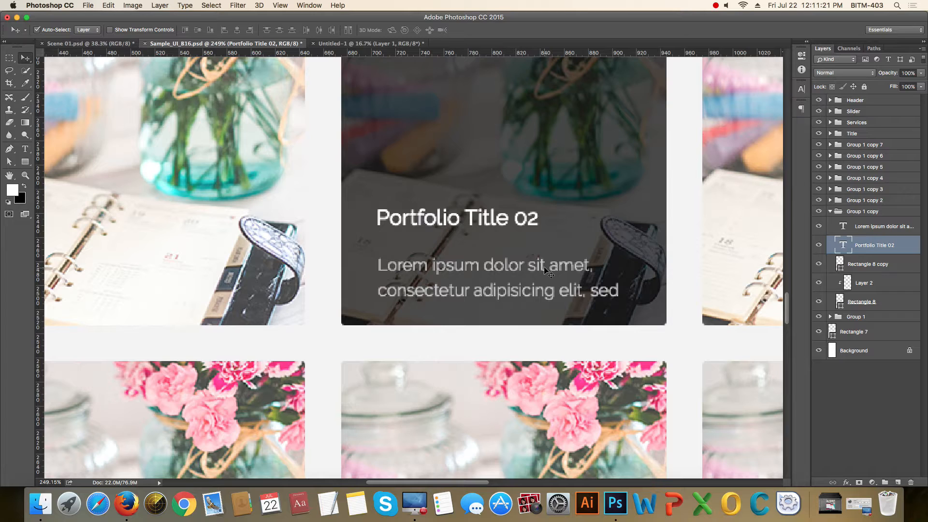
- Remove the comma and space after "amet" in the description and shorten its text box to a single line
key(t)
click(532, 267)
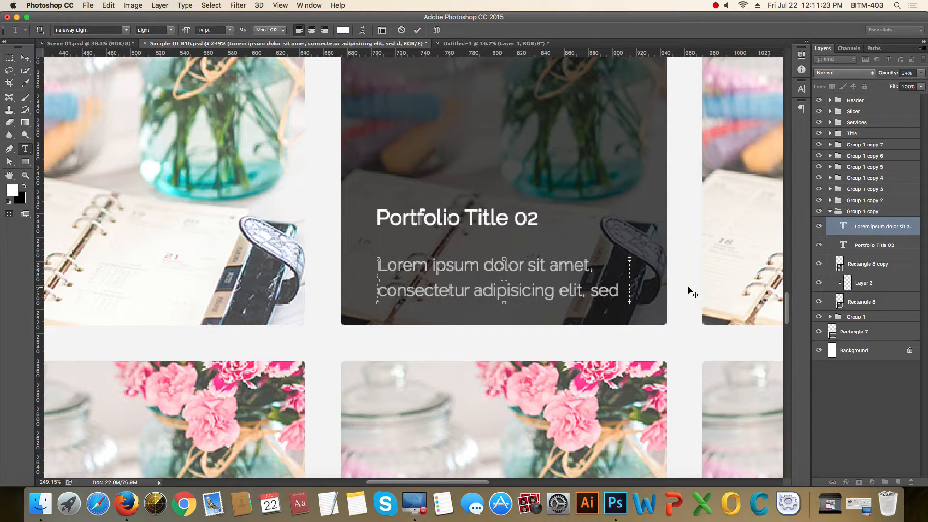
key(Delete)
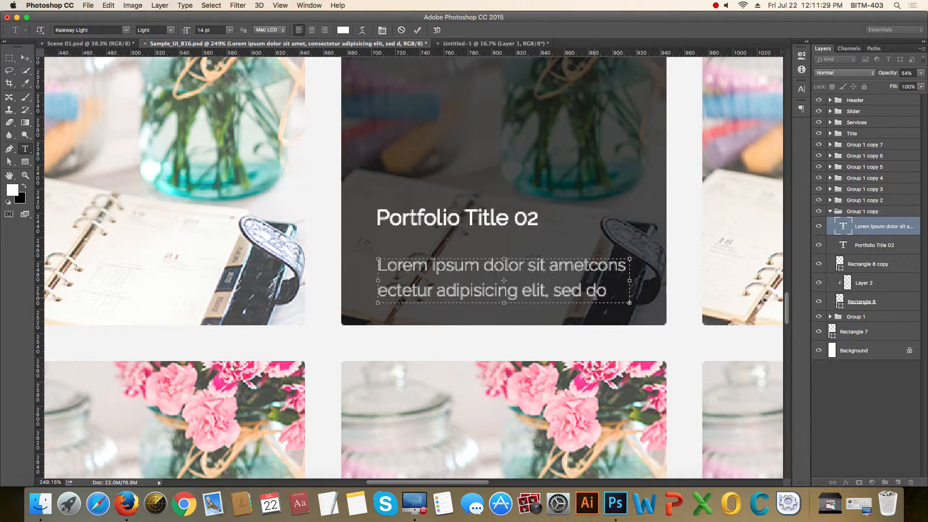
drag(504, 302, 507, 274)
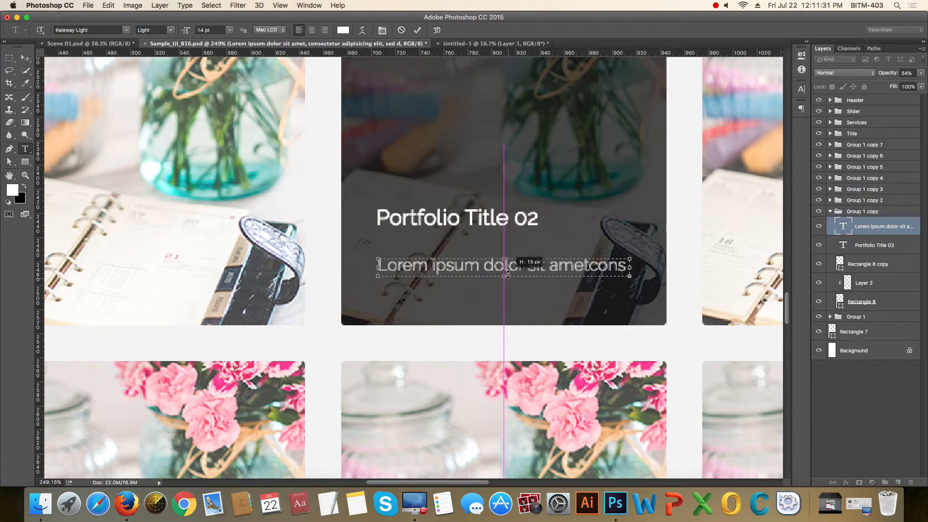
- Move the one-line description up 20 px toward the portfolio title
click(25, 58)
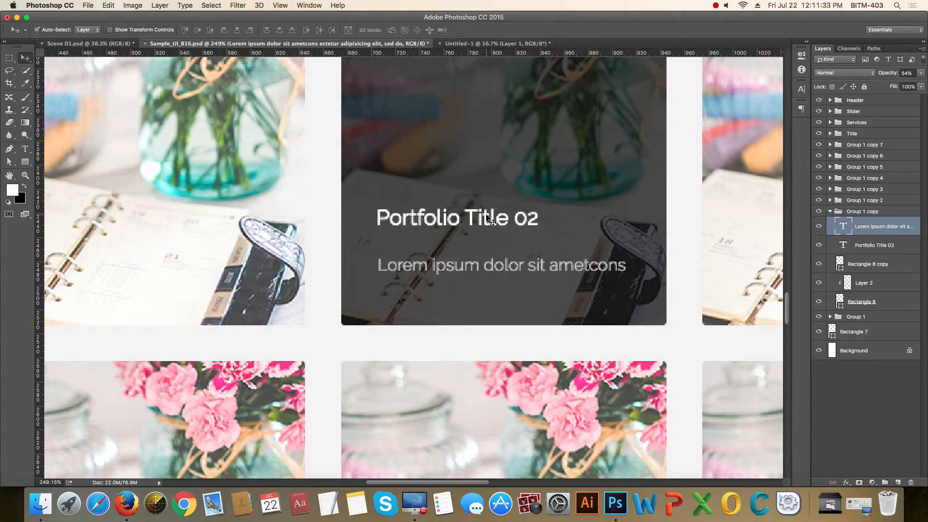
key(shift+Up)
key(shift+Up)
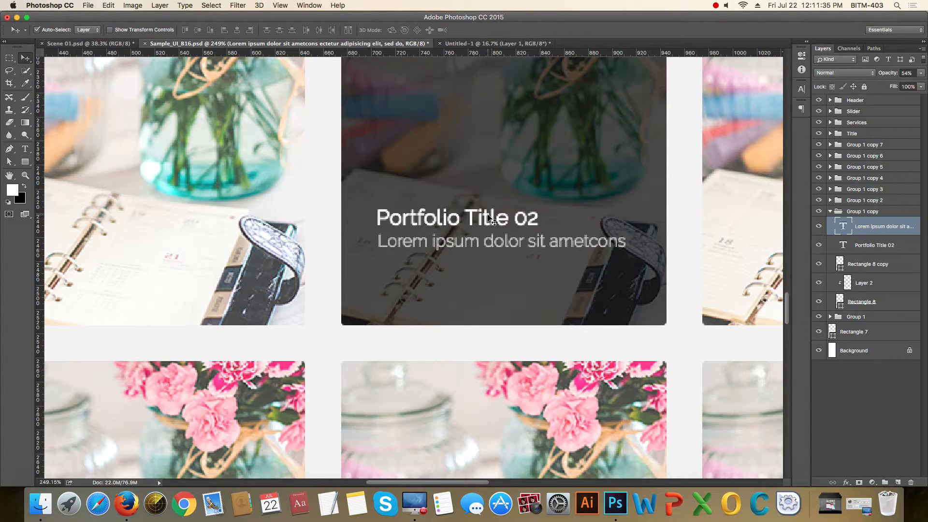
- Place the title layer above the description layer and nudge the description 1 px left to line up with the title
alt+scroll(435, 227, up, 6)
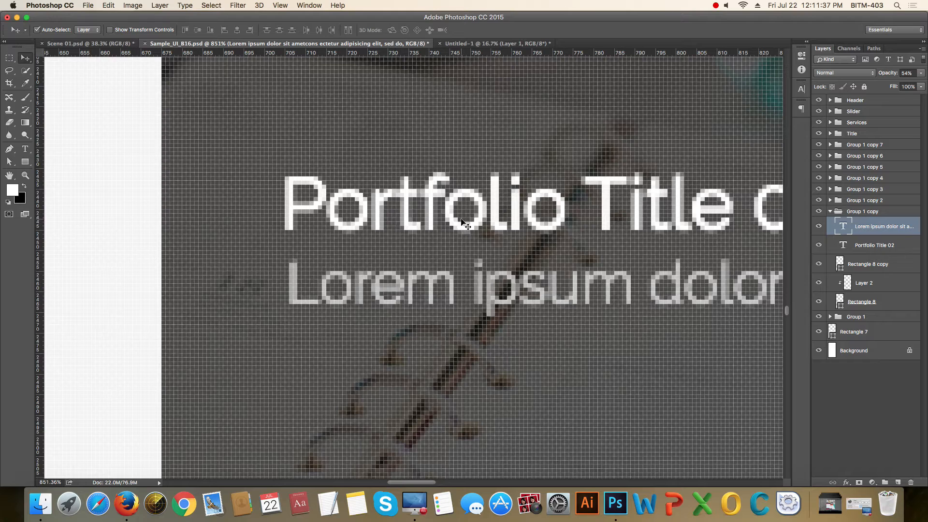
shift+click(457, 223)
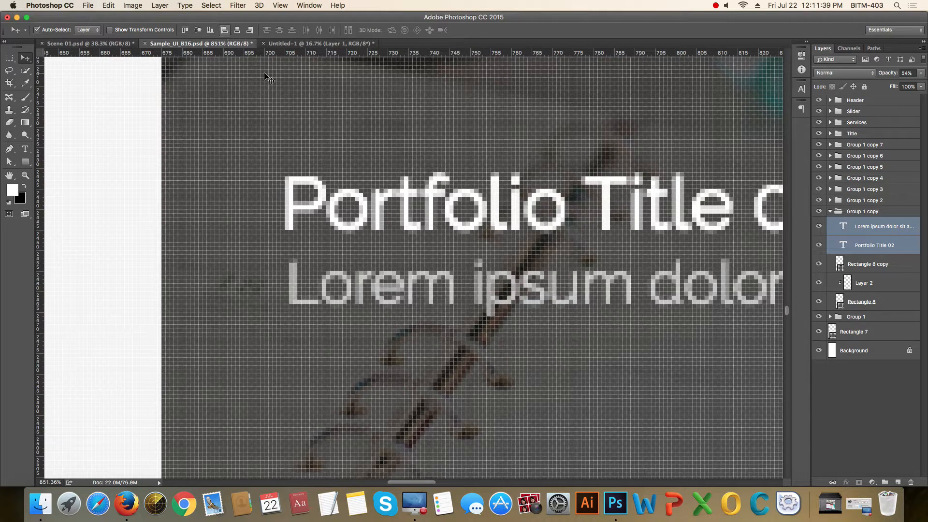
click(883, 248)
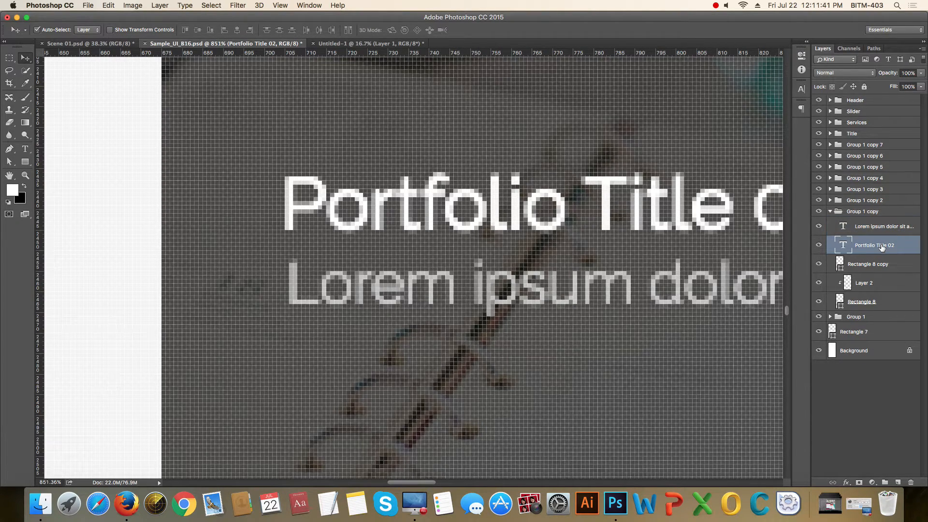
drag(895, 248, 891, 219)
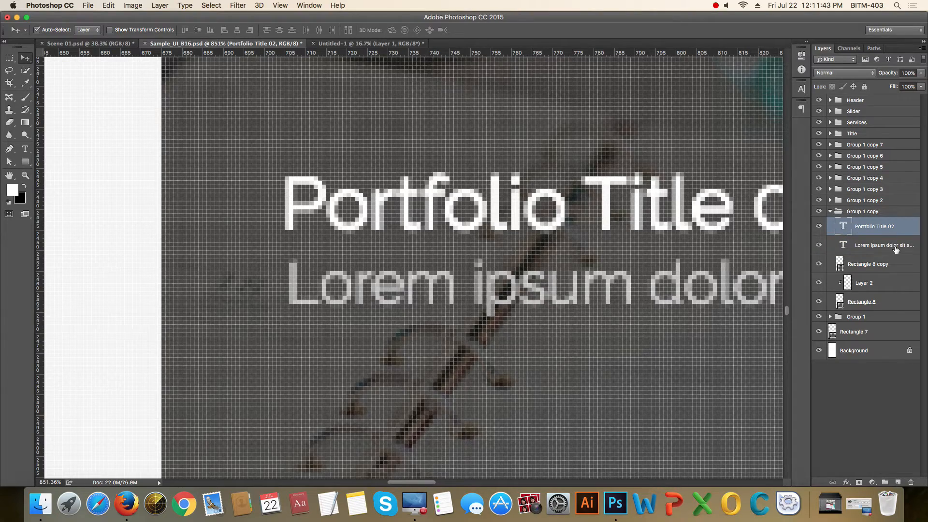
click(897, 249)
key(Left)
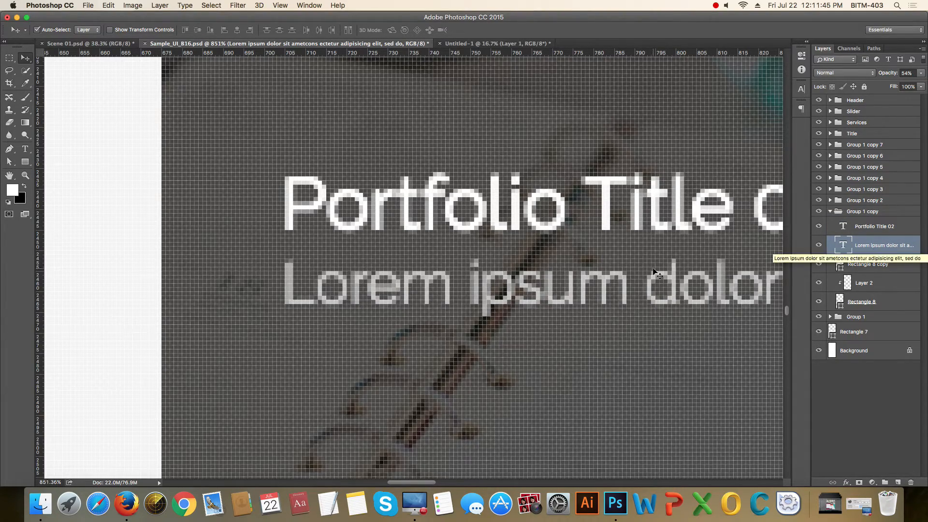
- Move the description down 10 px to widen the gap below the portfolio title
scroll(457, 289, down, 3)
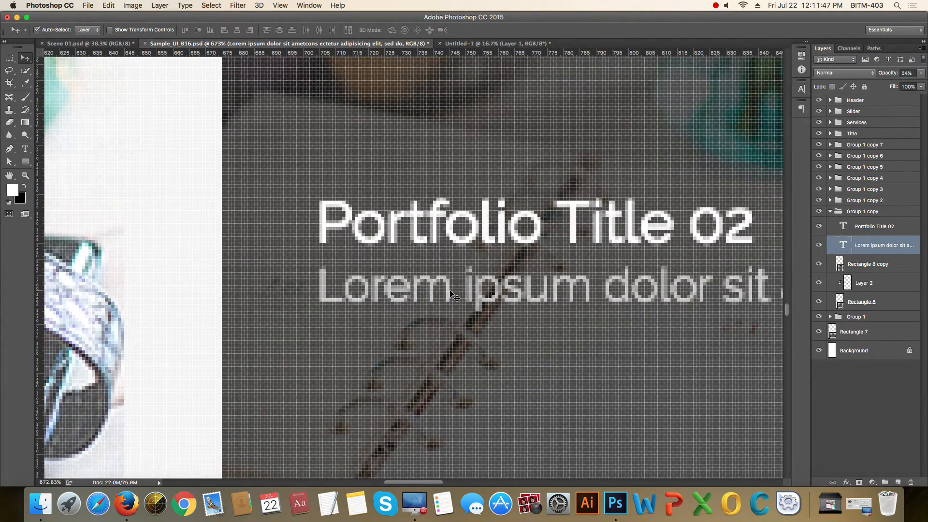
key(shift+Up)
key(shift+Down)
key(shift+Down)
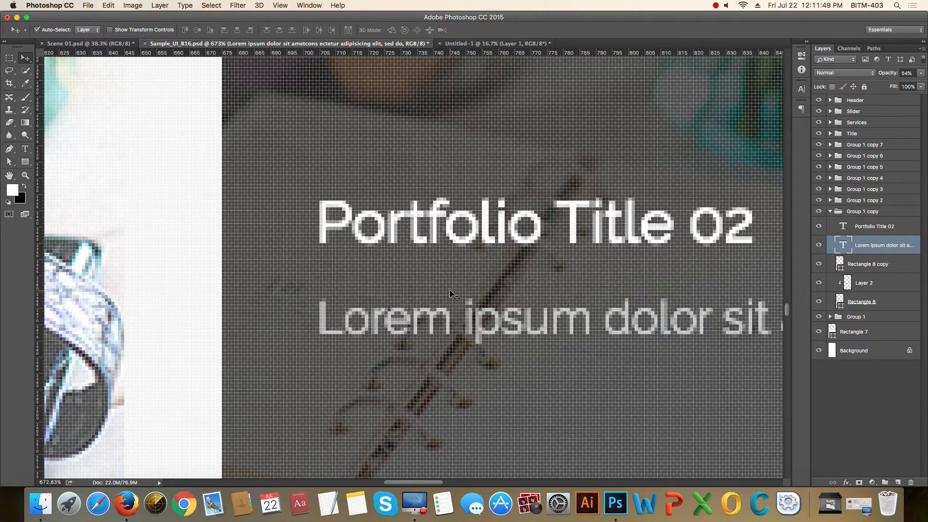
key(super+1)
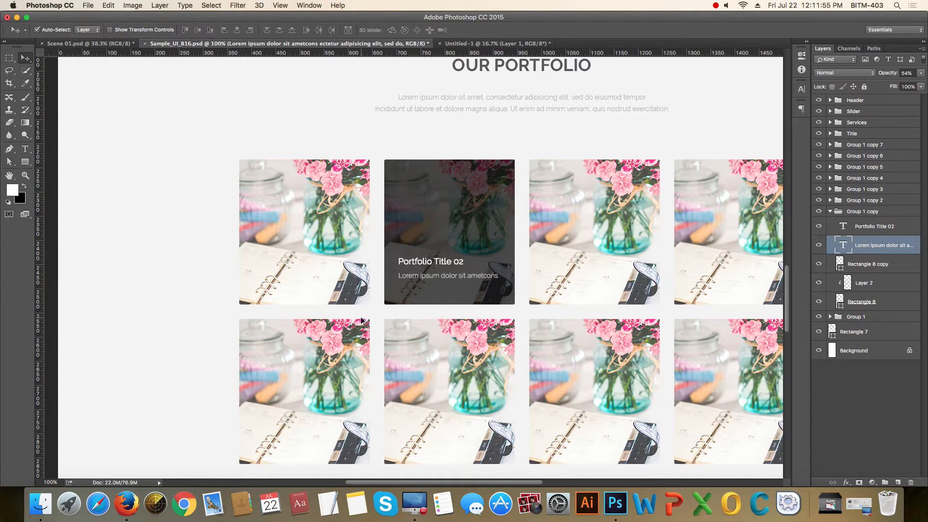
scroll(408, 314, up, 3)
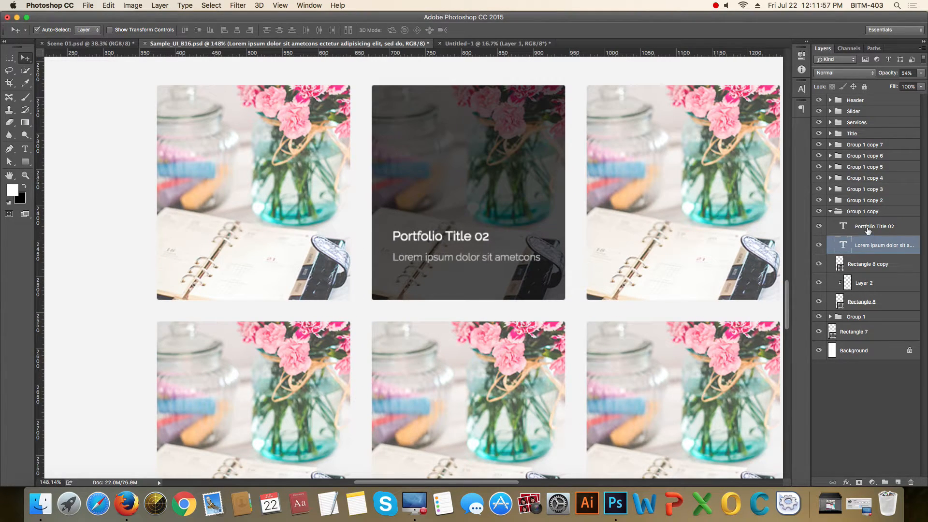
- Group the portfolio title, description and dark overlay rectangle layers inside Group 1 copy
click(540, 167)
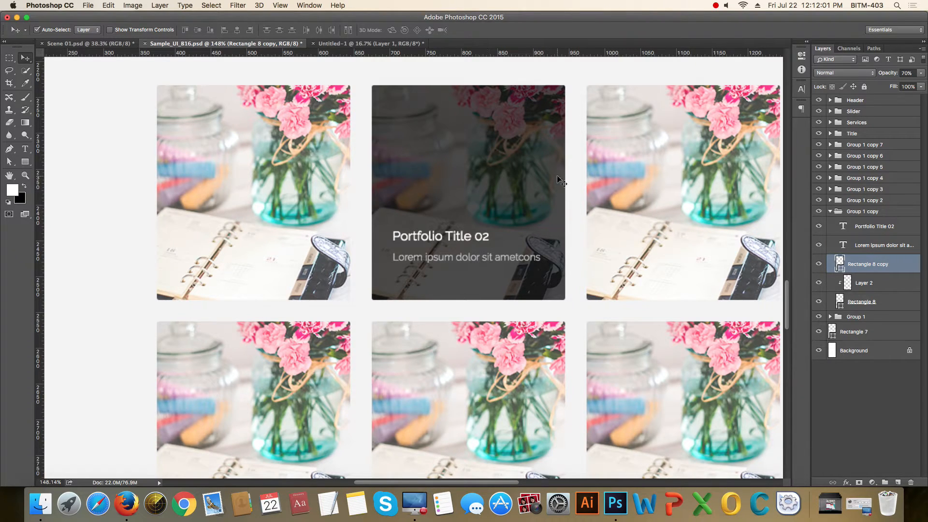
click(820, 265)
click(820, 265)
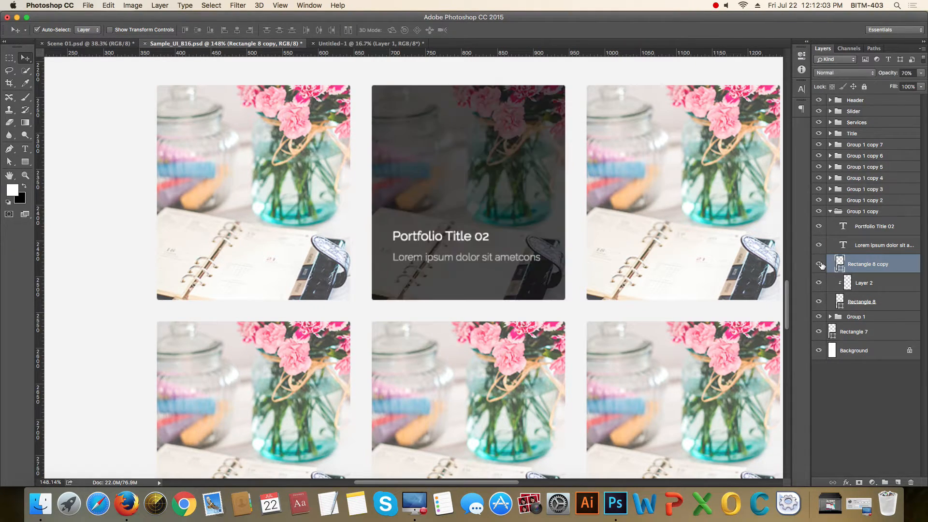
super+click(876, 234)
super+click(877, 246)
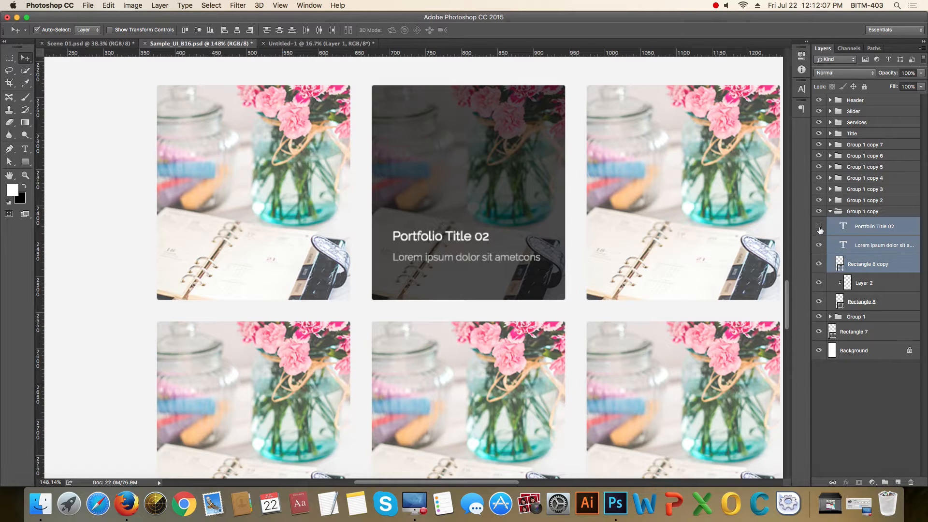
click(820, 247)
click(819, 245)
click(819, 228)
key(super+g)
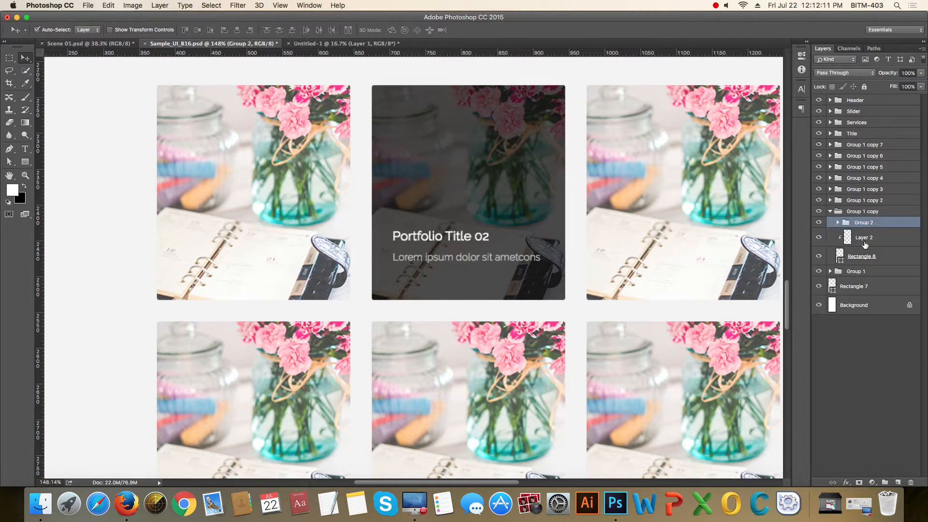
- Rename the new overlay group as Hover and toggle its visibility to check the effect on the photo box
double_click(859, 223)
text(Hover)
key(Return)
click(819, 223)
click(819, 223)
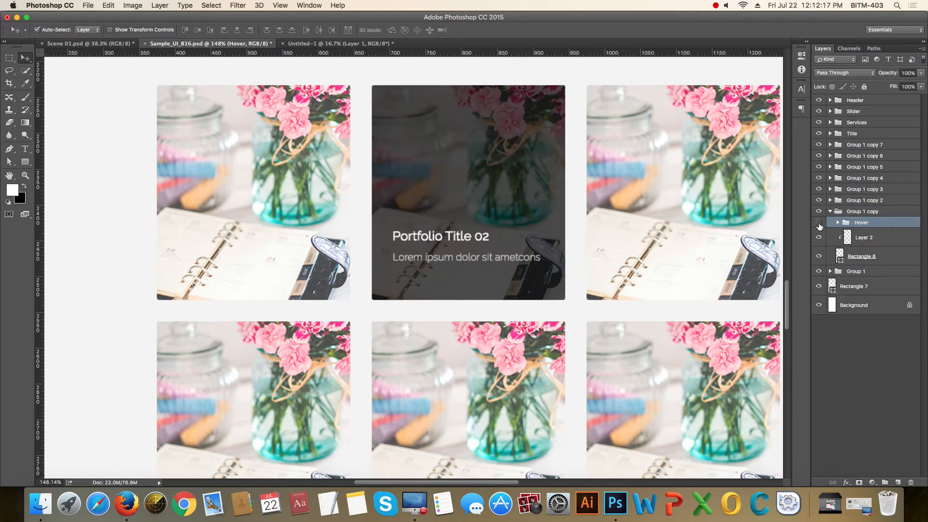
click(819, 223)
click(819, 225)
- Move the portfolio title and description together down 50 px within the dark overlay
scroll(404, 264, up, 1)
scroll(404, 263, up, 1)
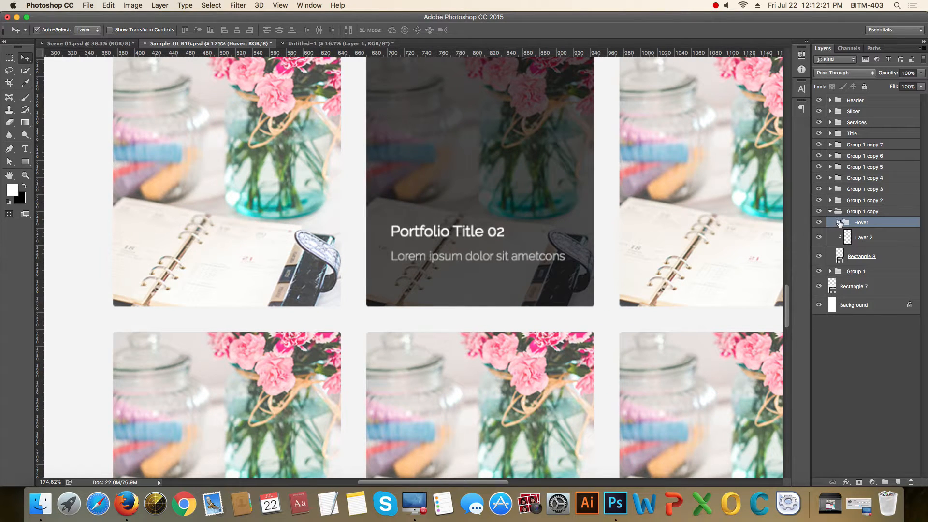
click(840, 223)
click(865, 239)
shift+click(868, 256)
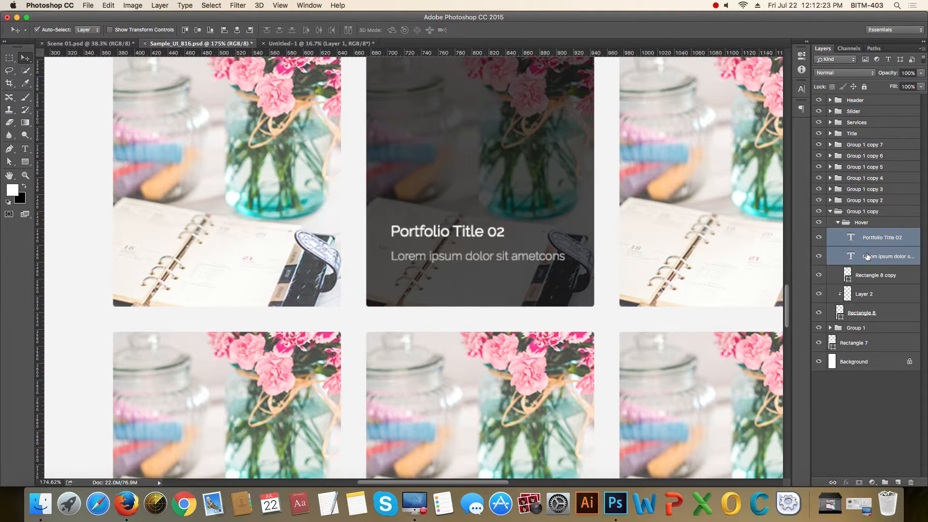
key(shift+Down)
key(shift+Down)
key(shift+Down)
key(shift+Down)
key(shift+Down)
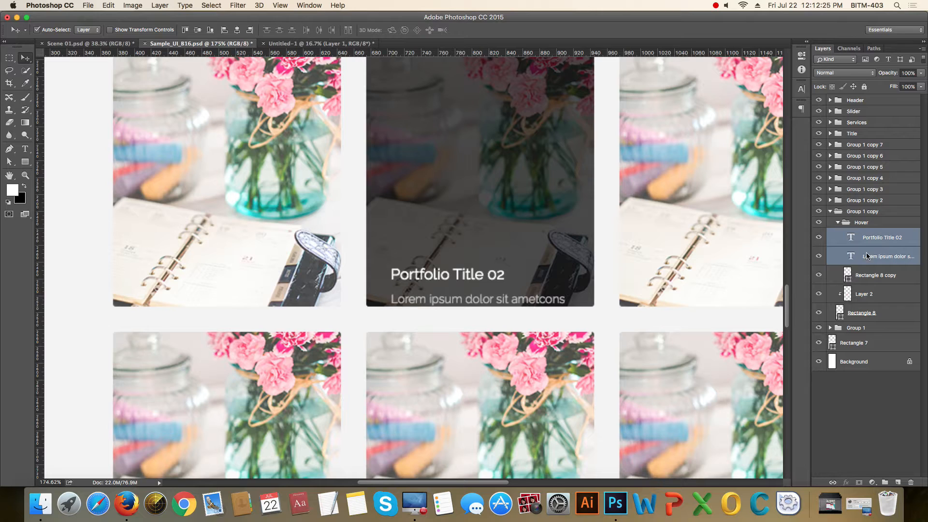
- Move the portfolio title and description together up 40 px from the overlay's lower edge
drag(419, 319, 500, 351)
scroll(536, 322, down, 5)
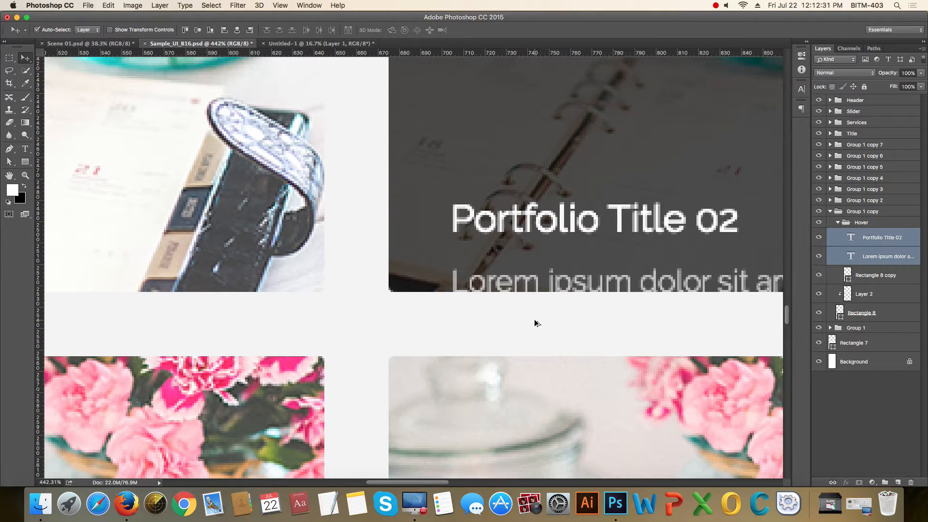
key(shift+Up)
key(shift+Up)
key(shift+Up)
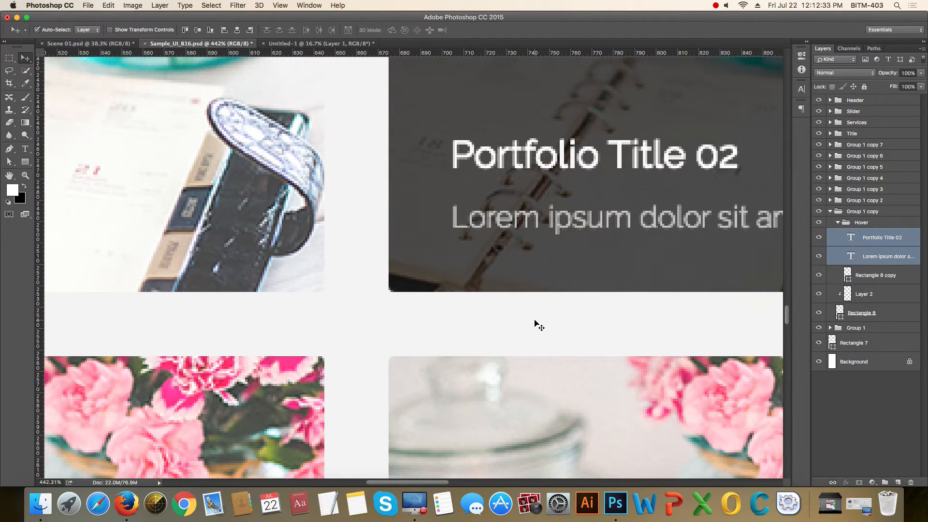
key(super+1)
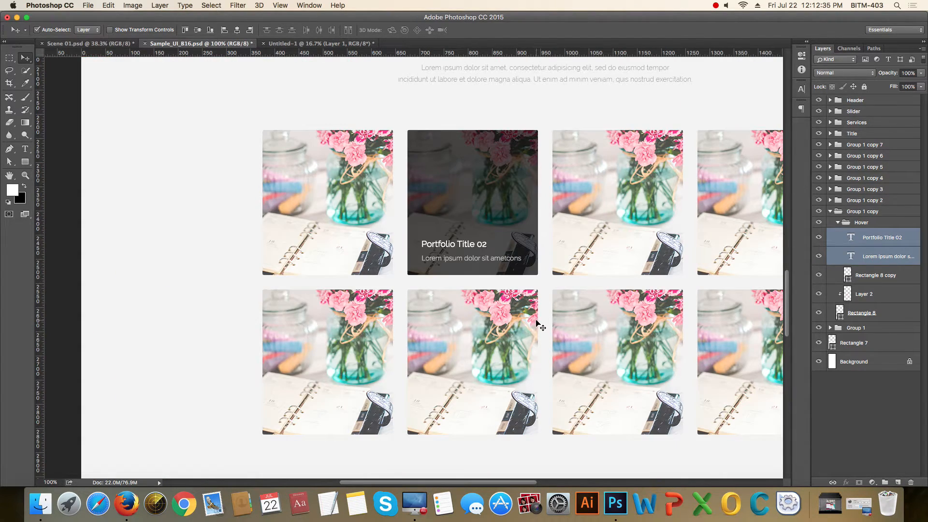
key(shift+Up)
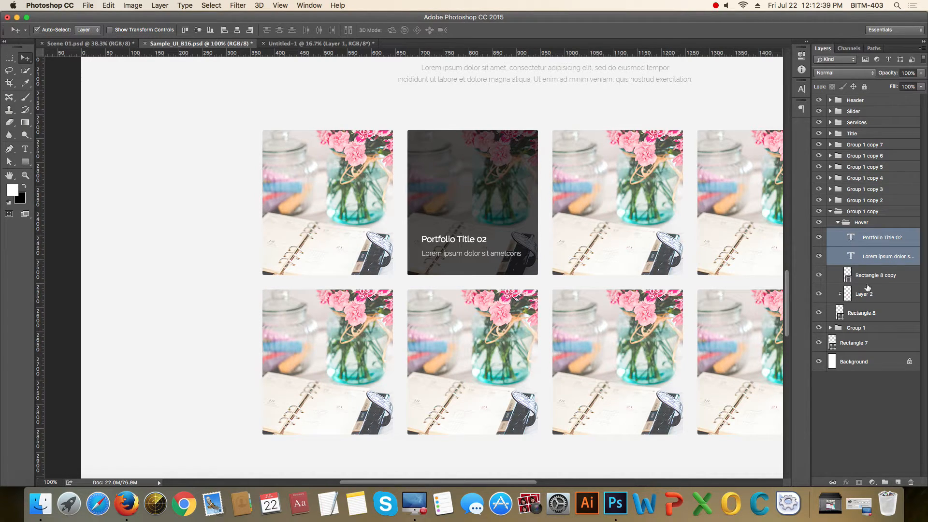
- Move only the portfolio title down 5 px, closer to the description
click(875, 239)
key(Down)
key(Down)
key(Down)
key(Down)
key(Down)
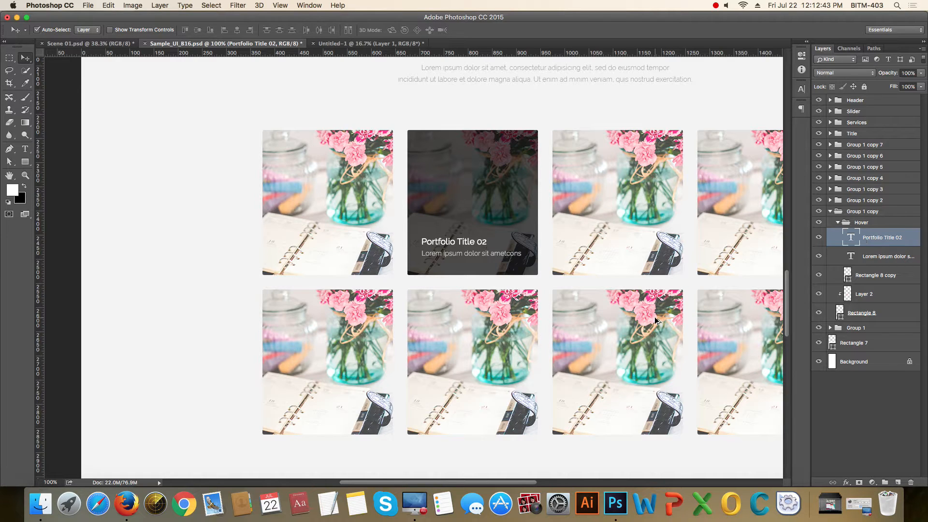
- Collapse the Hover and Group 1 copy groups and deselect all layers
key(super)
click(842, 222)
click(830, 211)
click(865, 360)
- Identify the grey section background layer Rectangle 7 by toggling its visibility and rename it as BG
scroll(636, 331, down, 2)
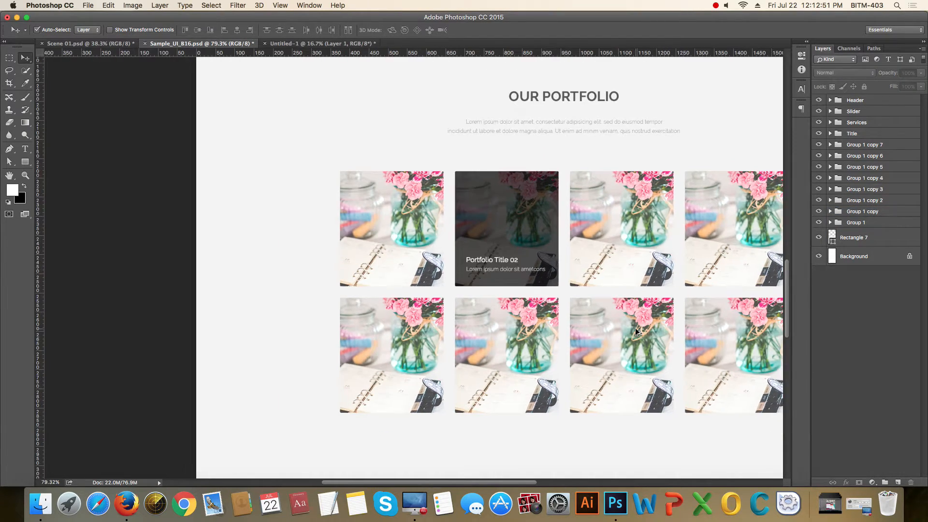
scroll(636, 331, down, 2)
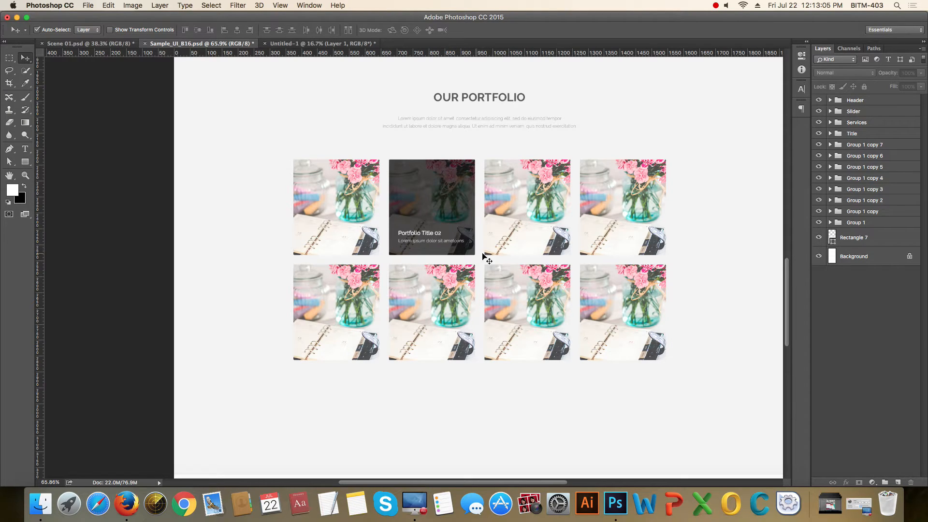
scroll(557, 247, down, 2)
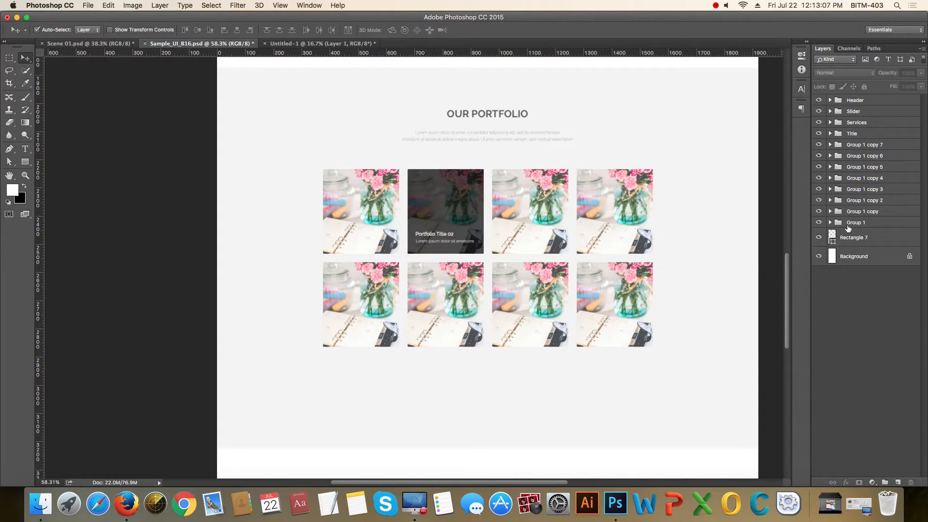
scroll(614, 248, down, 2)
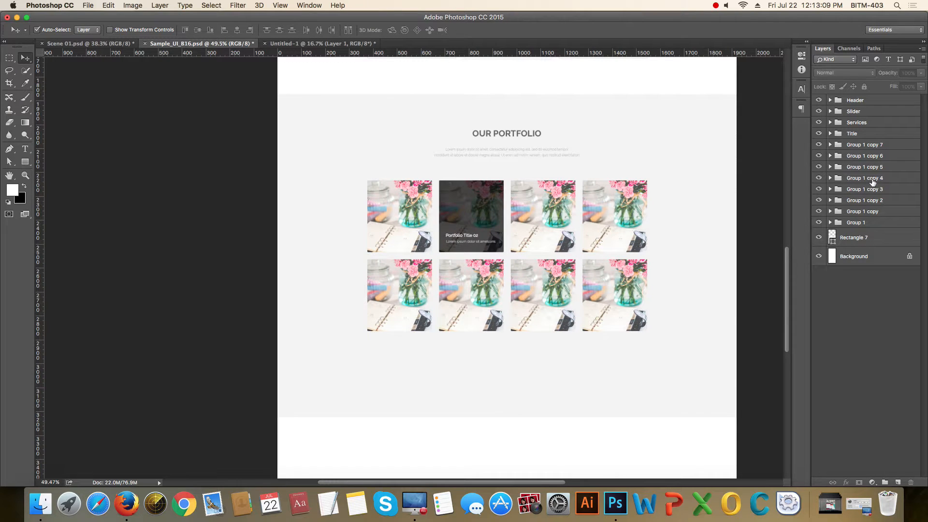
click(866, 240)
click(819, 239)
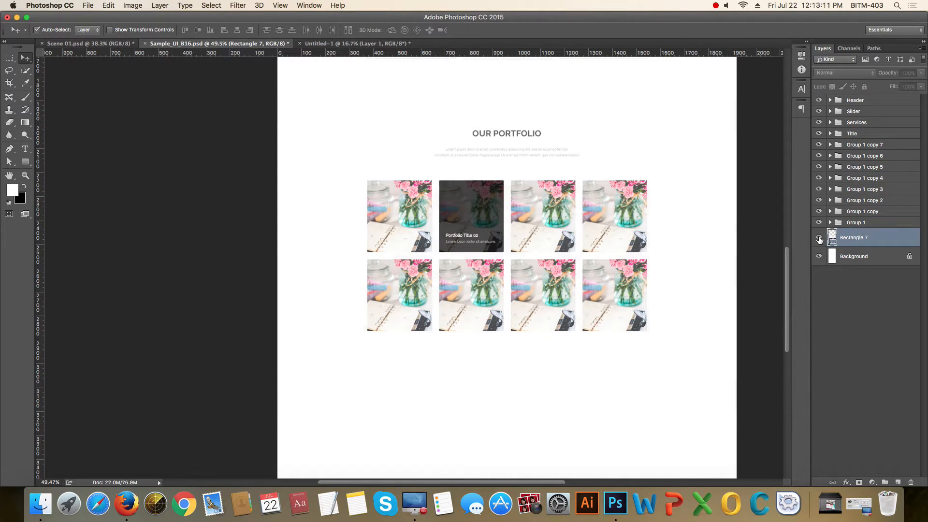
click(819, 239)
double_click(859, 237)
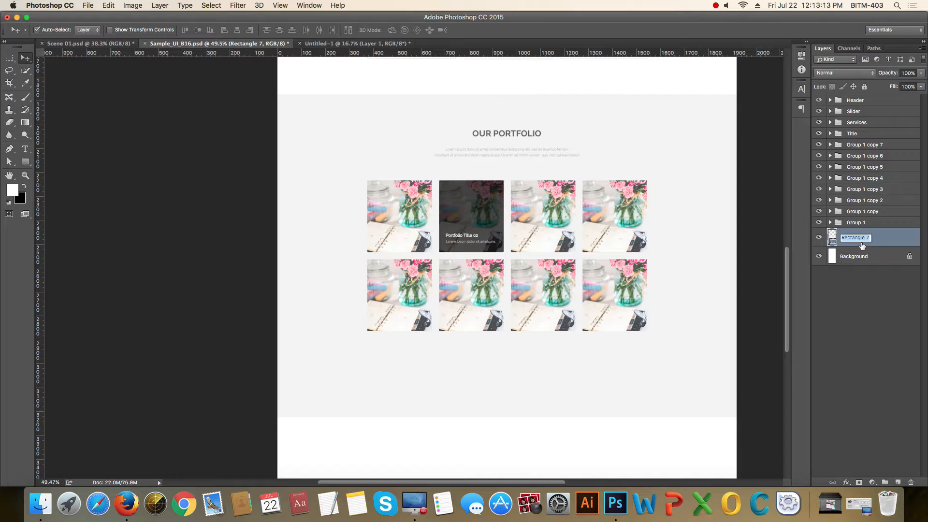
text(BG)
key(Return)
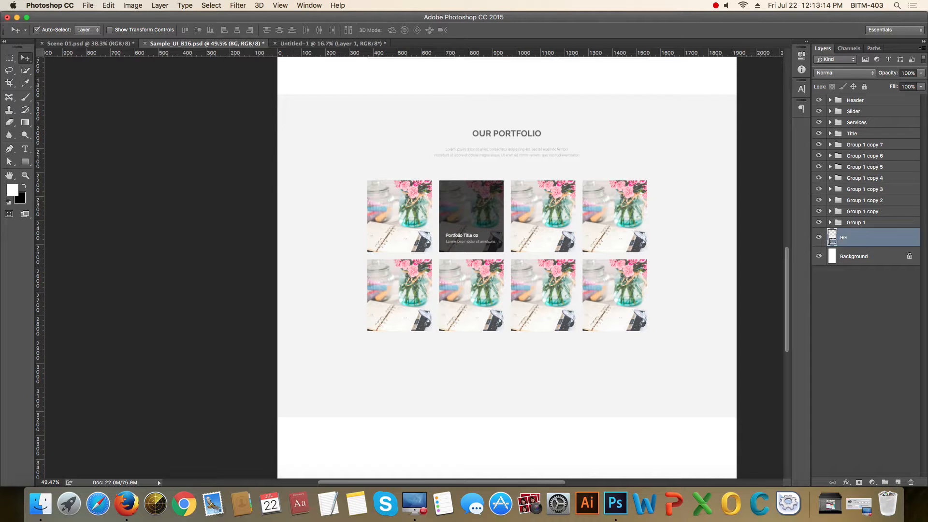
- Group all layers from Title down to BG and name the group Portfolio
shift+click(870, 135)
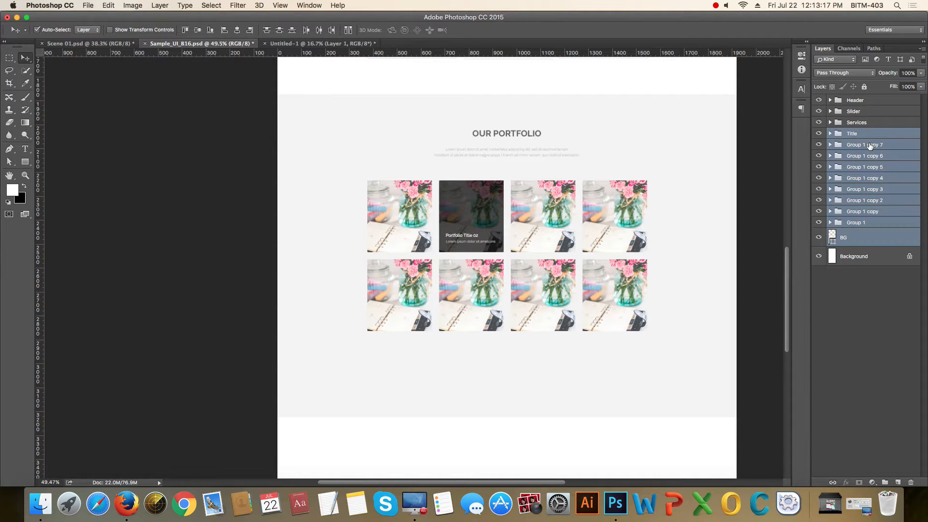
key(super+g)
double_click(853, 137)
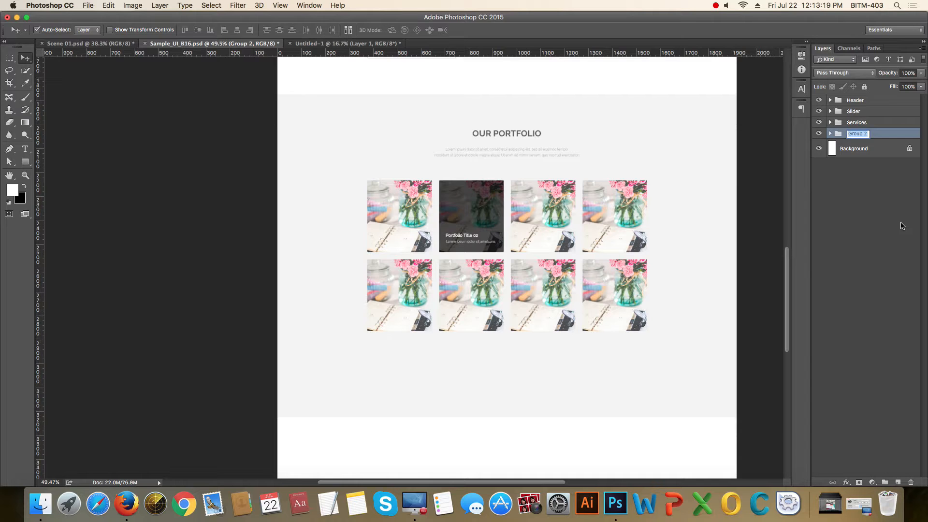
text(Portfoliop)
key(Return)
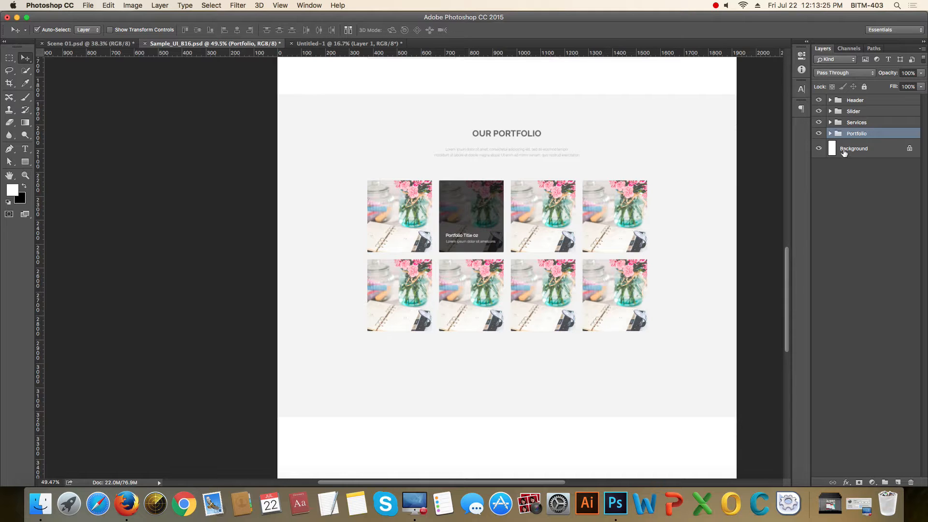
- Toggle the Portfolio group's visibility to check that it holds the whole portfolio section
click(819, 134)
click(819, 133)
click(819, 134)
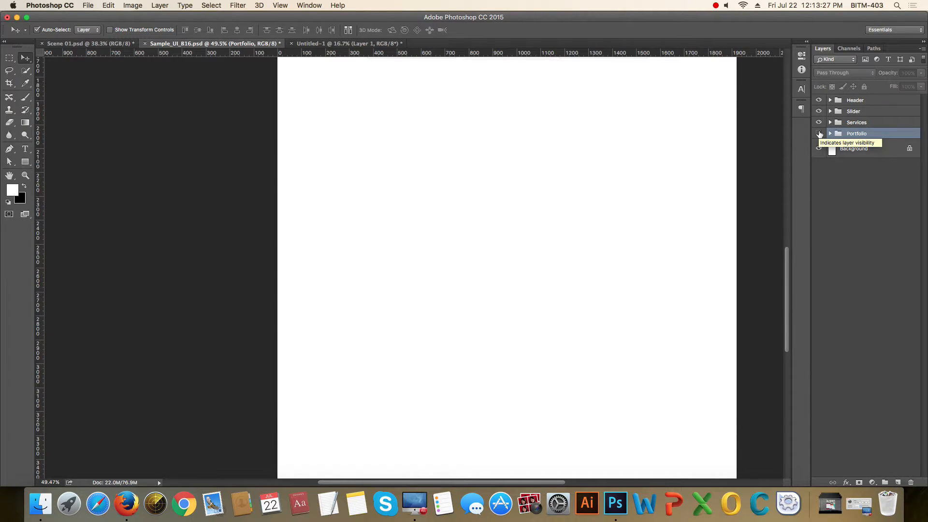
click(819, 133)
click(819, 134)
click(819, 133)
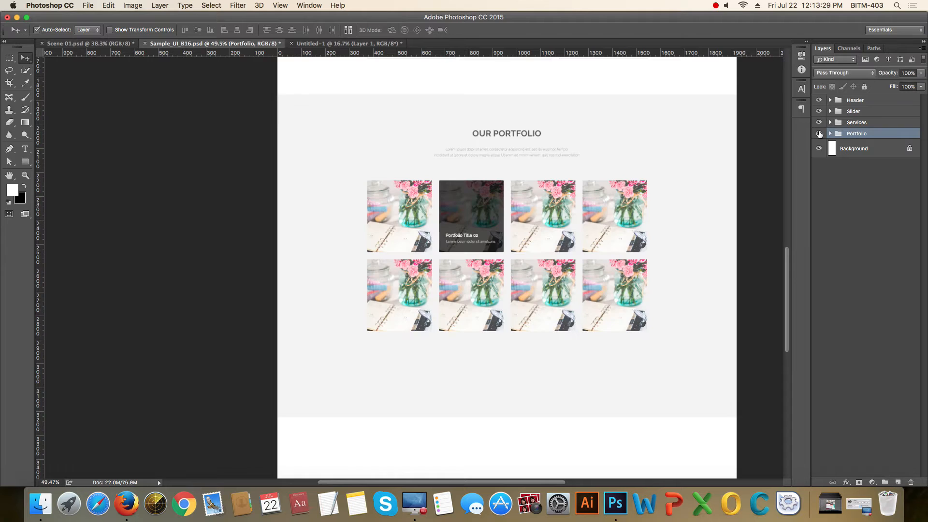
- Review the whole page layout from the header and slider down to the empty area below the portfolio section
scroll(585, 228, down, 3)
scroll(585, 228, down, 4)
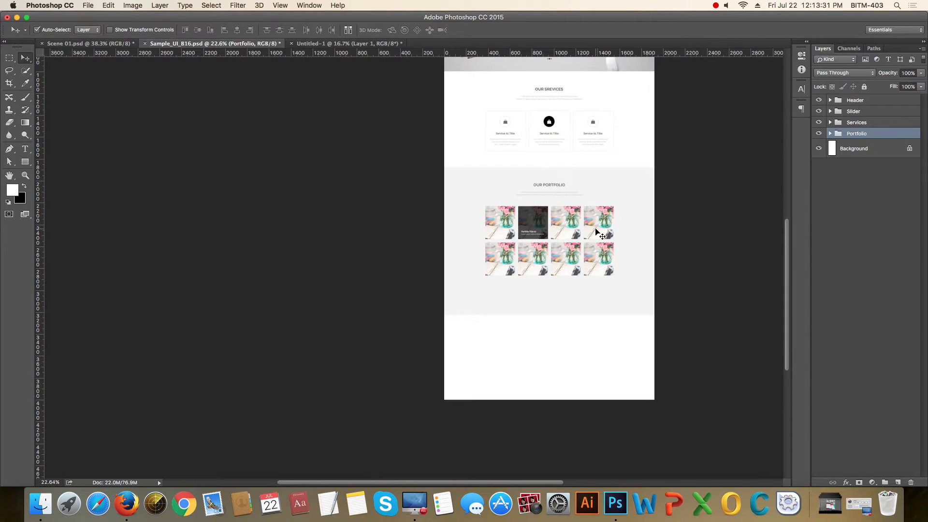
scroll(598, 242, down, 1)
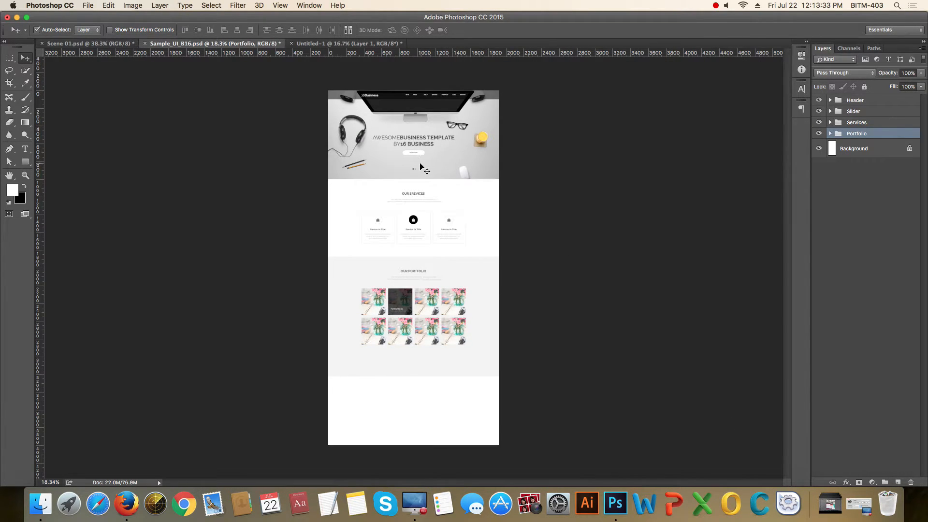
scroll(464, 112, up, 3)
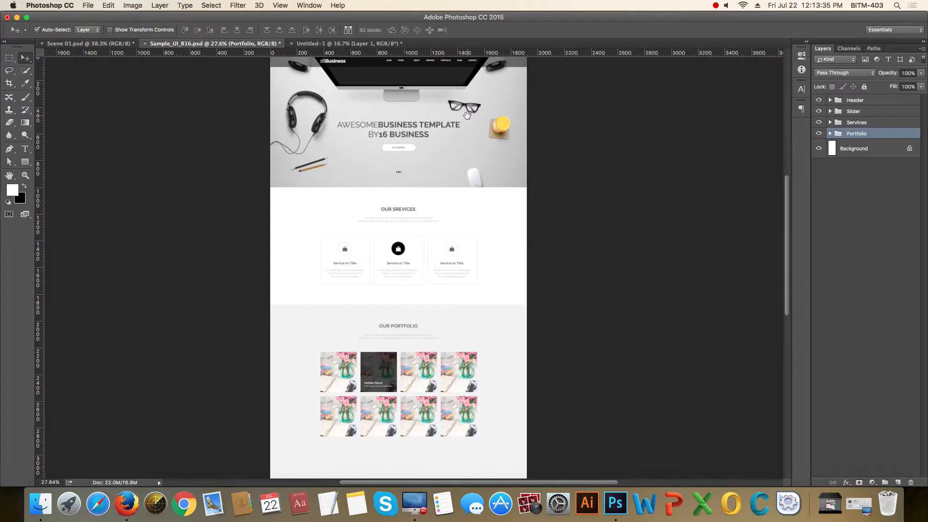
drag(465, 112, 672, 184)
drag(665, 233, 616, 169)
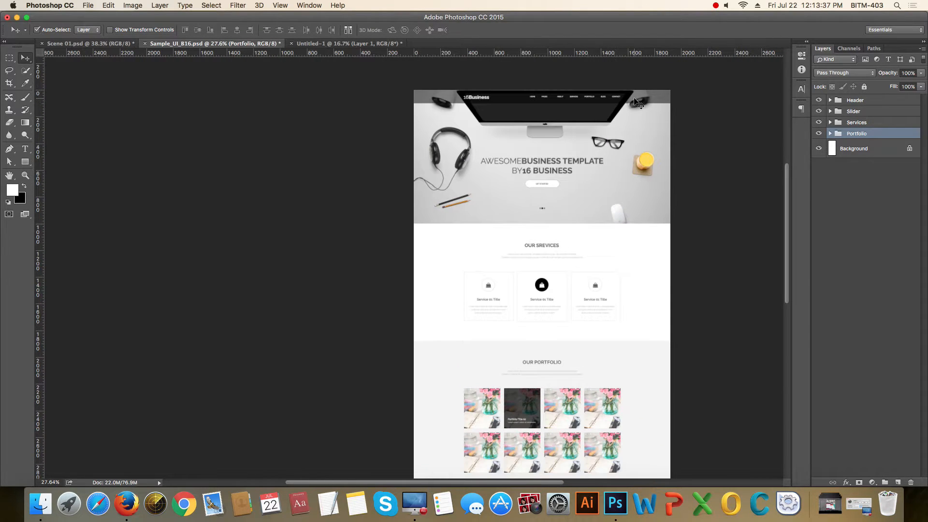
scroll(575, 113, down, 1)
scroll(576, 115, down, 3)
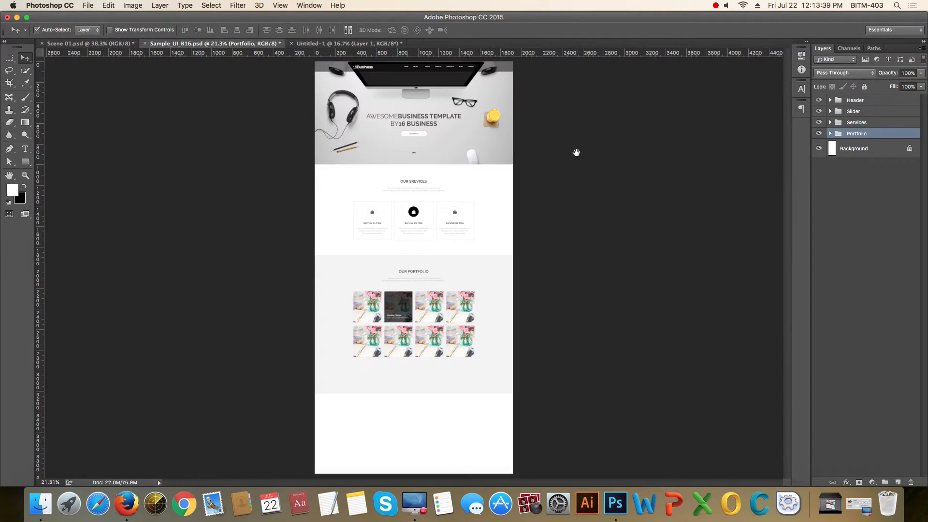
scroll(399, 319, up, 10)
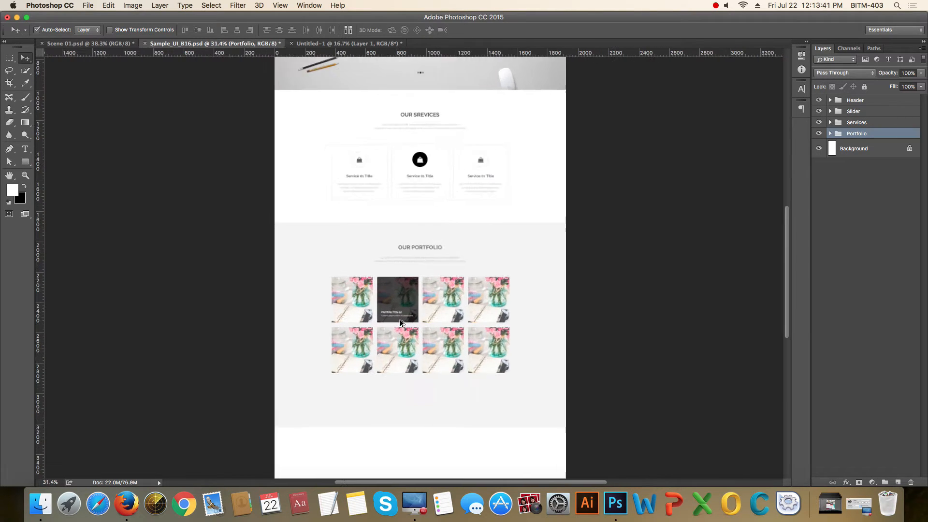
scroll(531, 240, down, 5)
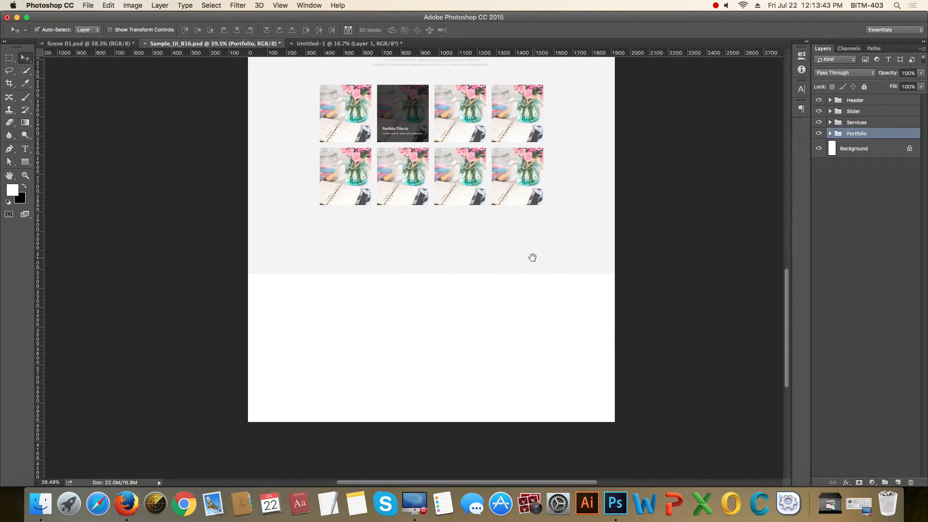
- Extend the canvas downward to a height of 5000 pixels, anchoring the existing content at the top centre
scroll(532, 275, down, 2)
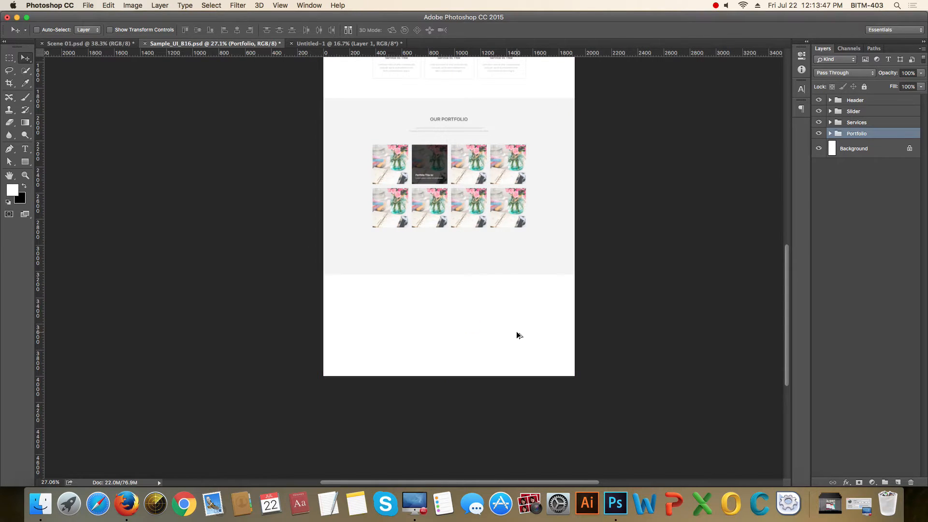
key(super+alt+c)
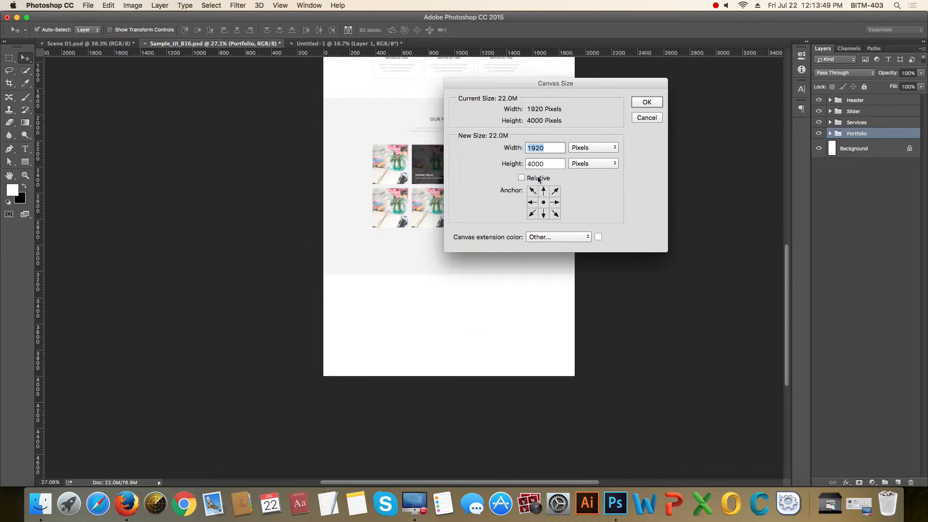
click(543, 191)
click(550, 164)
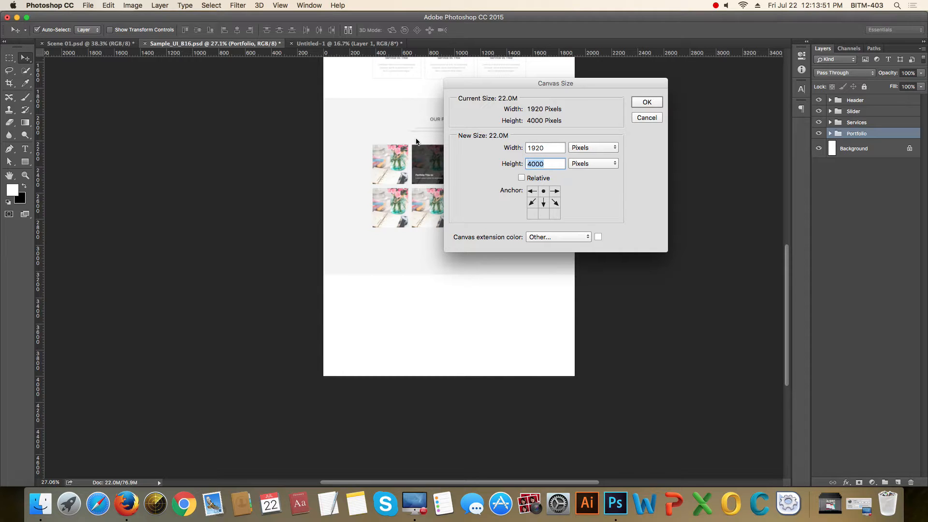
text(5000)
key(Return)
scroll(472, 265, down, 2)
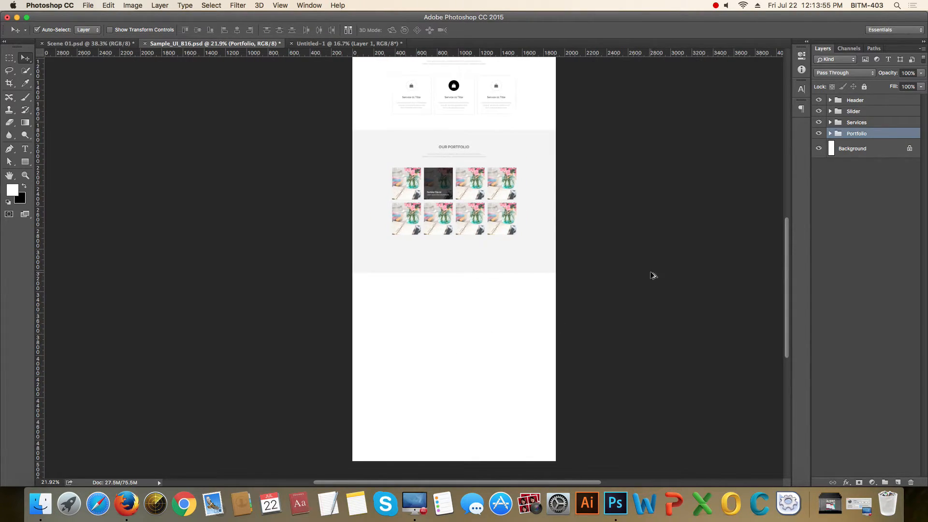
- Review the extended page from the header down to the empty white area below the portfolio section
scroll(542, 292, down, 1)
drag(611, 244, 599, 255)
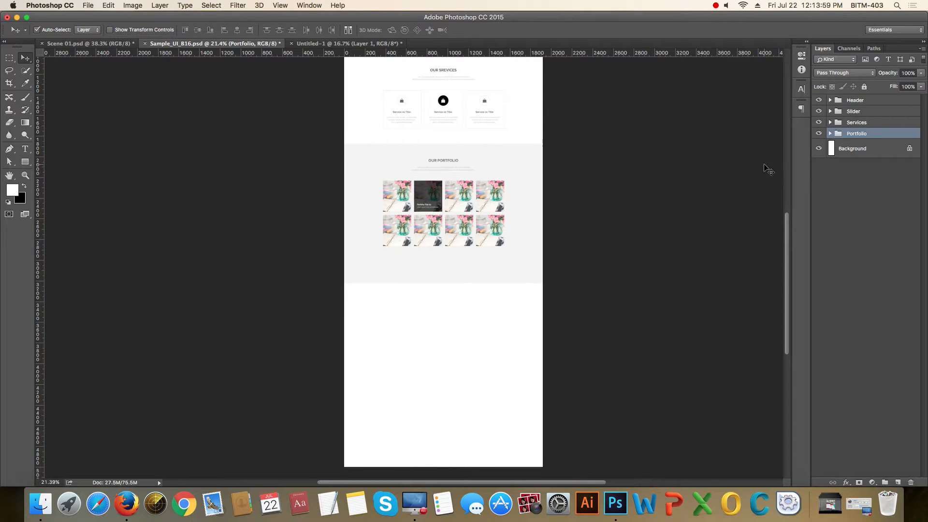
scroll(594, 222, down, 2)
scroll(583, 243, up, 3)
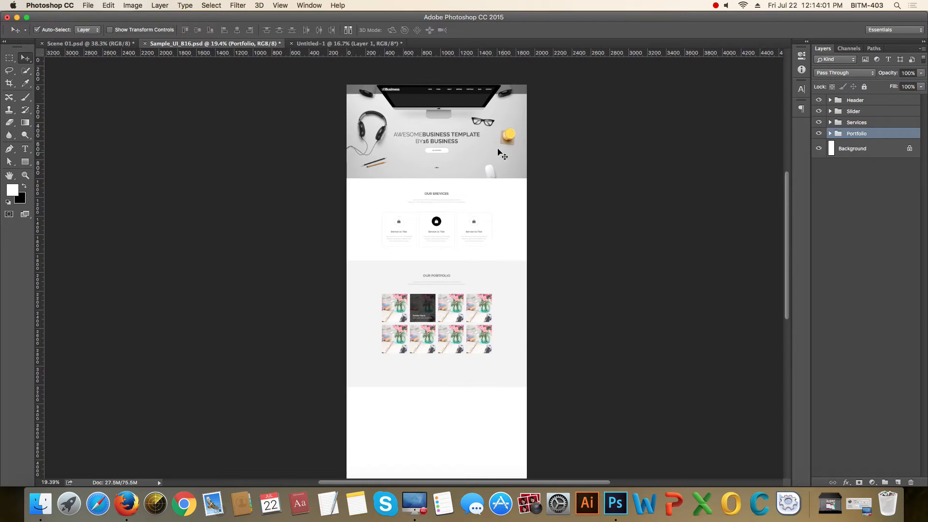
scroll(502, 154, up, 1)
scroll(612, 149, down, 5)
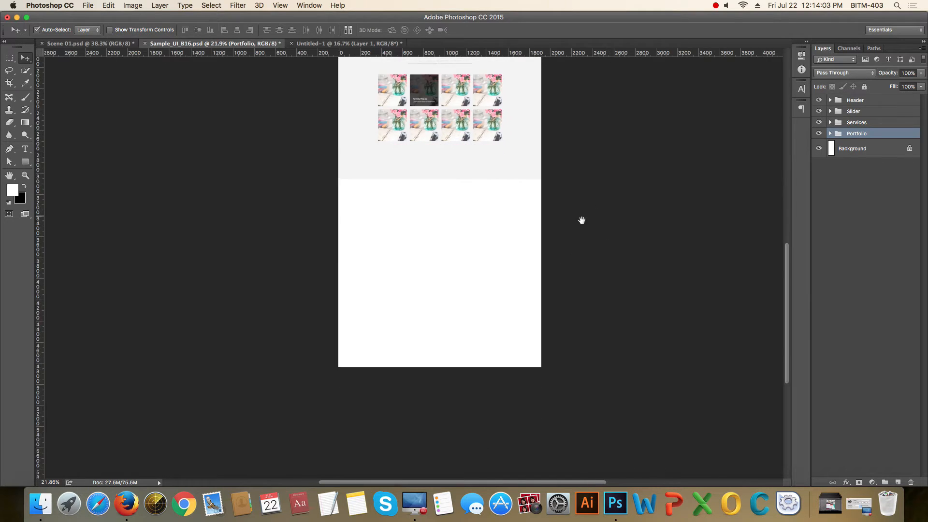
scroll(583, 220, down, 1)
scroll(503, 230, up, 6)
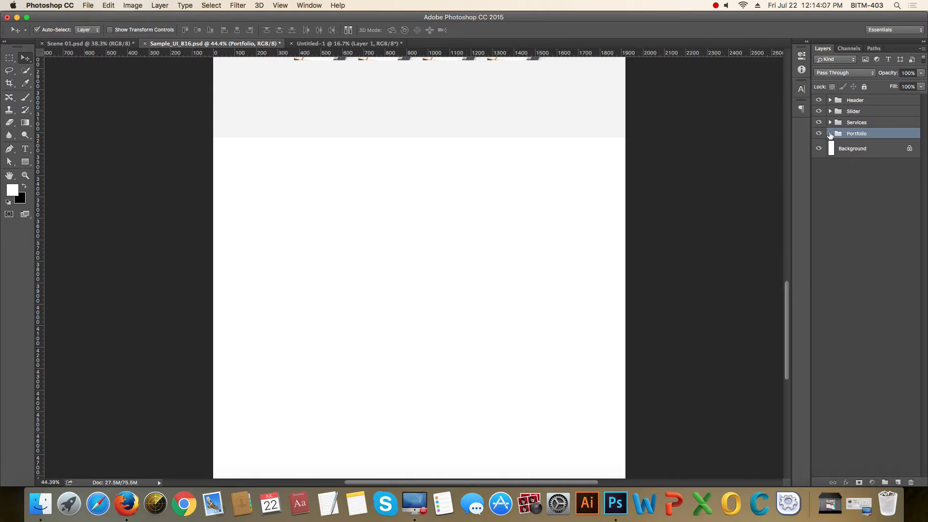
- Duplicate the Title group from the Portfolio group and place the copy directly below Portfolio in the layer order
click(830, 134)
click(871, 145)
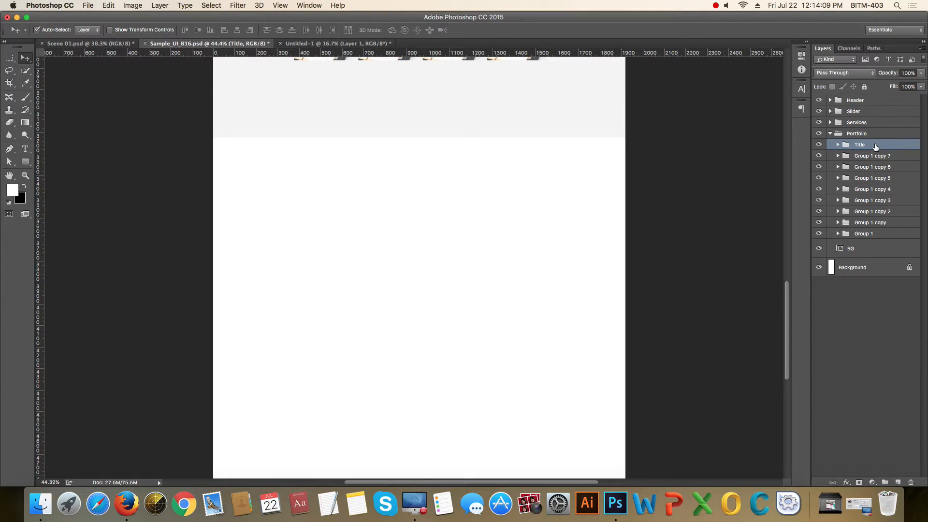
key(super+j)
mouse_move(876, 147)
mouse_down()
mouse_move(877, 128)
mouse_move(885, 147)
mouse_move(873, 151)
mouse_up()
click(830, 144)
- Move the Title copy group down with Free Transform into the empty white area below the portfolio section
key(super+t)
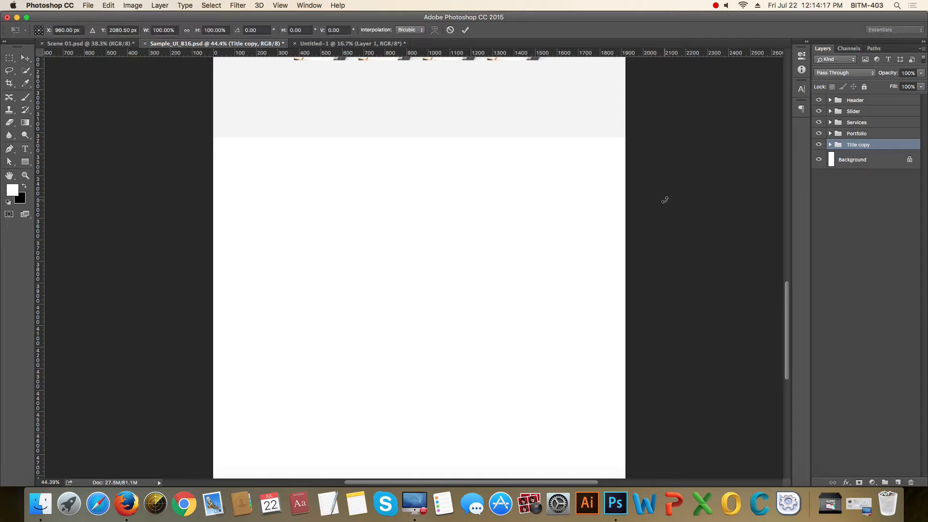
key(shift+Down)
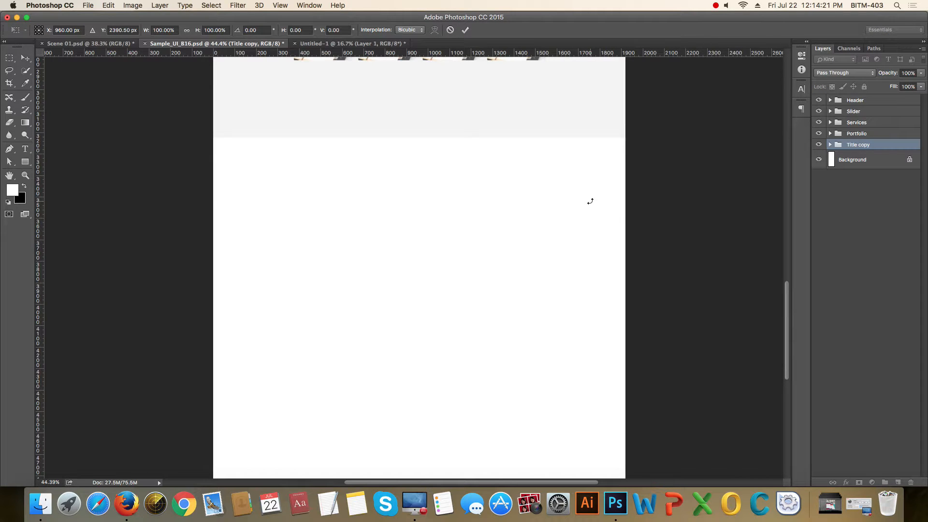
scroll(582, 204, down, 3)
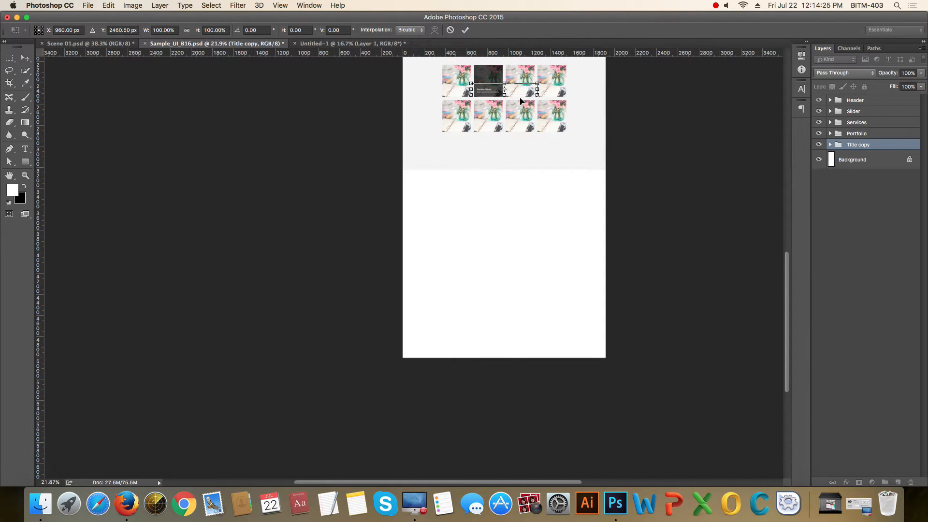
drag(521, 101, 522, 198)
key(Return)
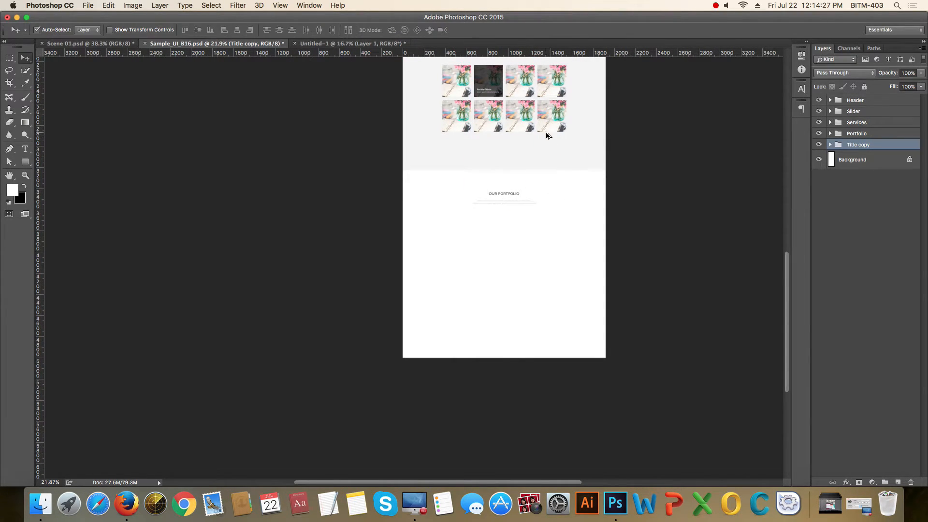
- Raise the bottom edge of the portfolio's BG shape until it is flush with the bottom of the lower thumbnail row, 989 px high
scroll(546, 131, up, 3)
click(501, 232)
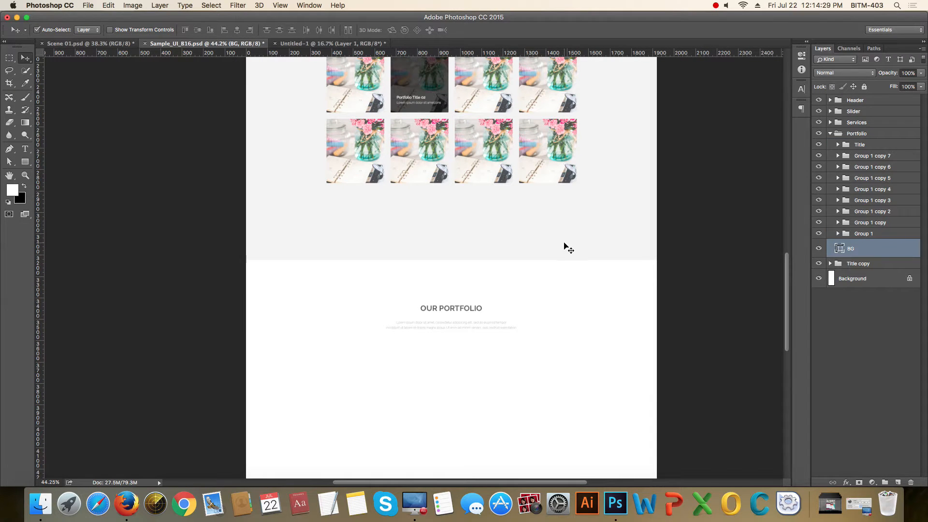
key(a)
drag(209, 250, 681, 314)
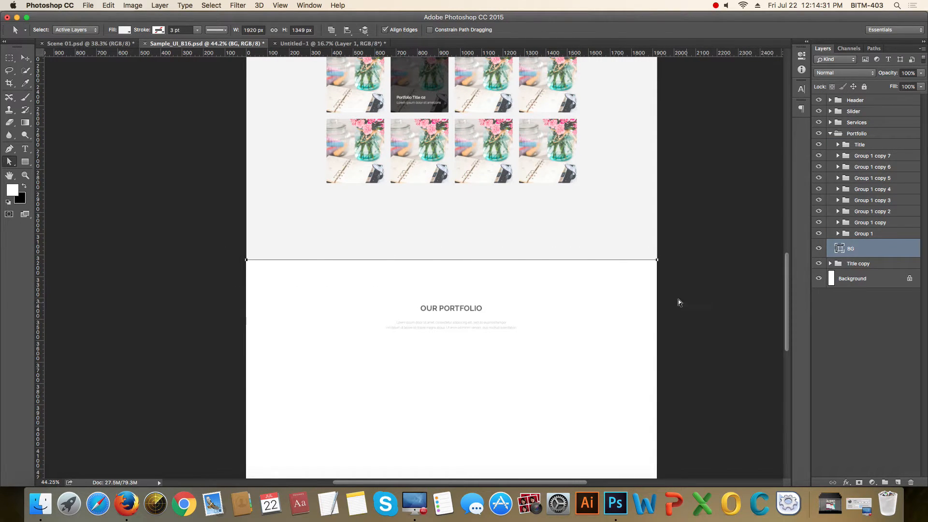
drag(459, 186, 553, 260)
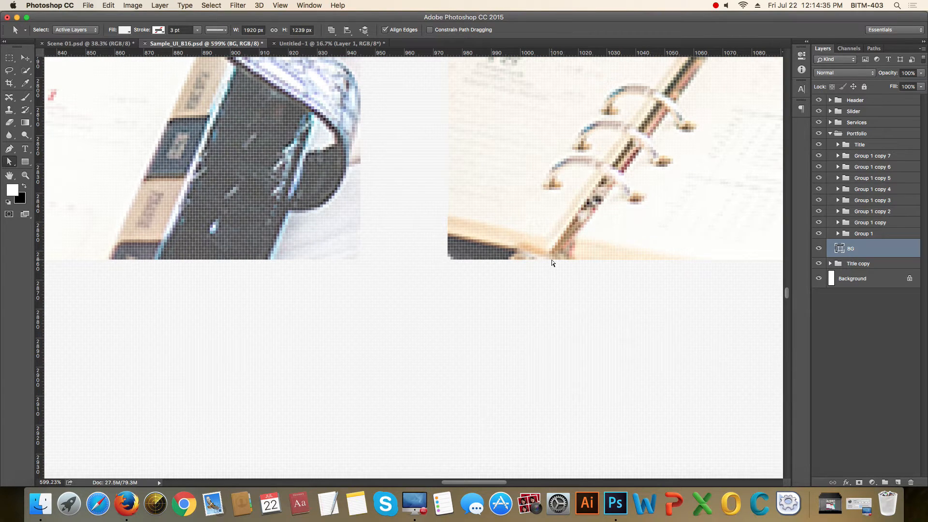
key(shift+Up)
key(shift+Up)
key(shift+Up)
key(shift+Up)
key(shift+Up)
key(shift+Up)
key(shift+Up)
key(shift+Up)
key(shift+Up)
key(shift+Up)
key(shift+Up)
key(shift+Up)
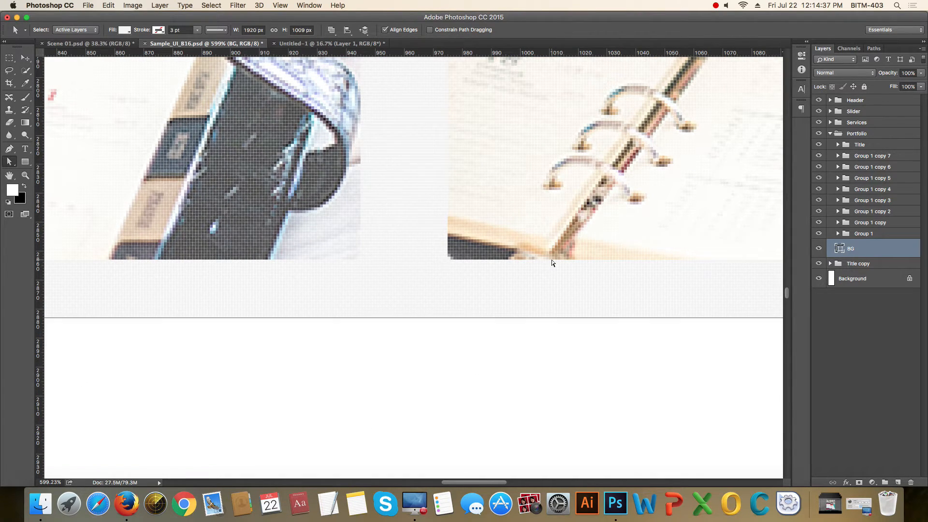
scroll(437, 250, down, 10)
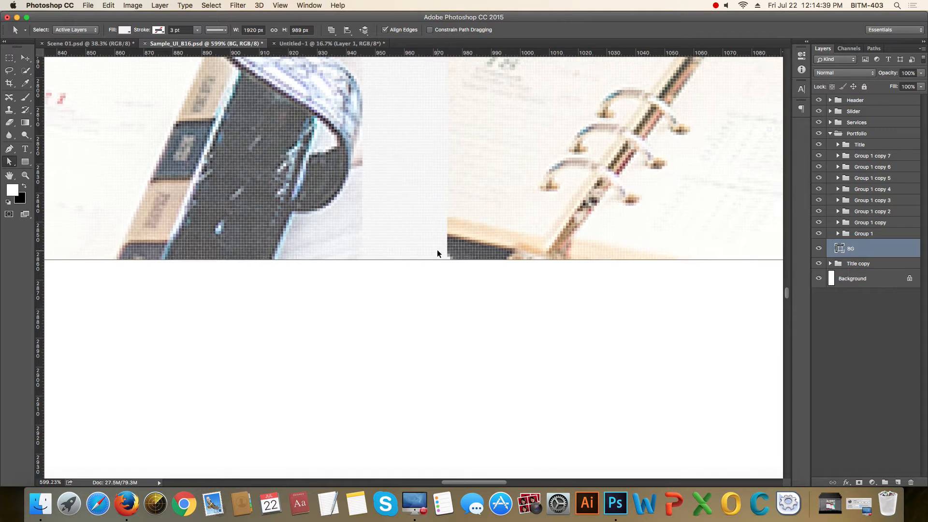
scroll(437, 249, down, 5)
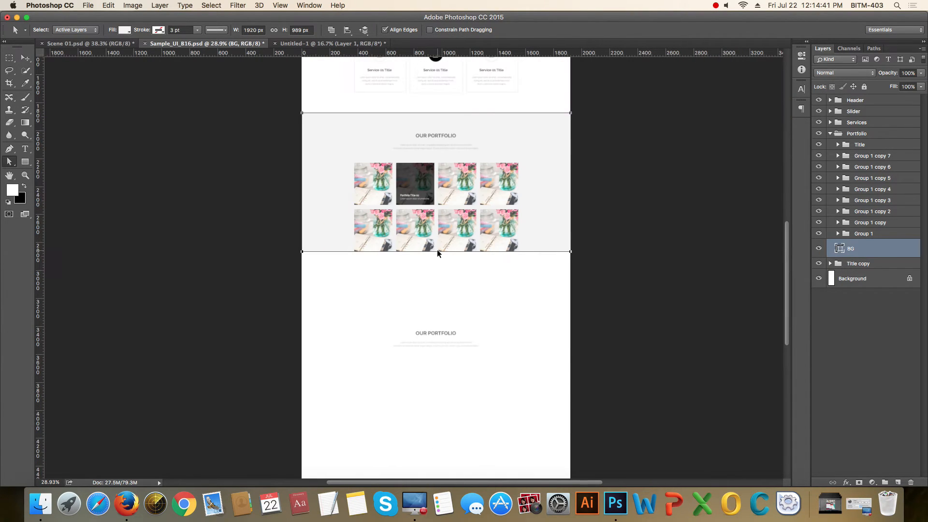
- Lower the BG shape's bottom edge to leave 150 px below the thumbnails, making the shape 1139 px high
key(shift+Down)
key(shift+Down)
key(shift+Down)
key(shift+Down)
key(shift+Down)
key(shift+Down)
key(shift+Down)
key(shift+Down)
key(shift+Down)
key(shift+Down)
key(shift+Down)
key(shift+Down)
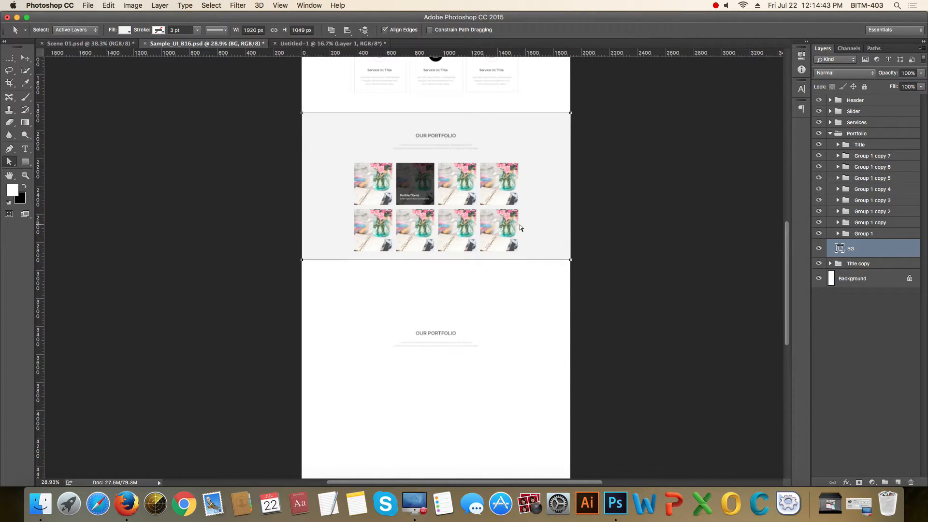
key(shift+Down)
key(shift+Down)
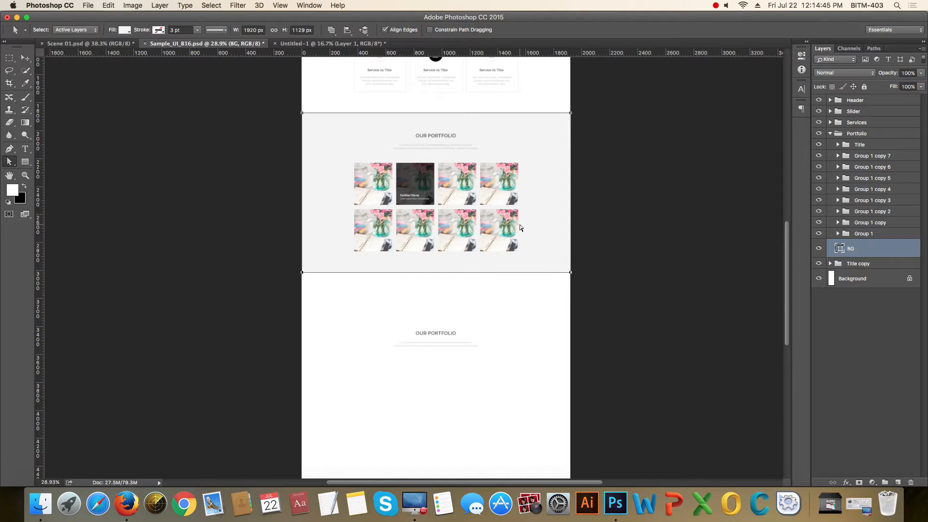
key(Return)
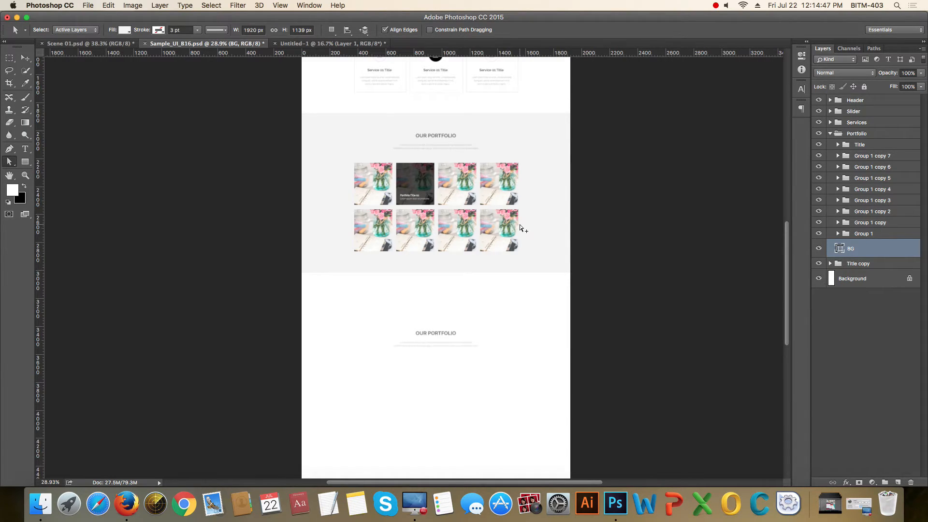
- Move the Title copy group up until its heading sits right against the bottom edge of the grey portfolio background
key(super+1)
scroll(468, 228, down, 5)
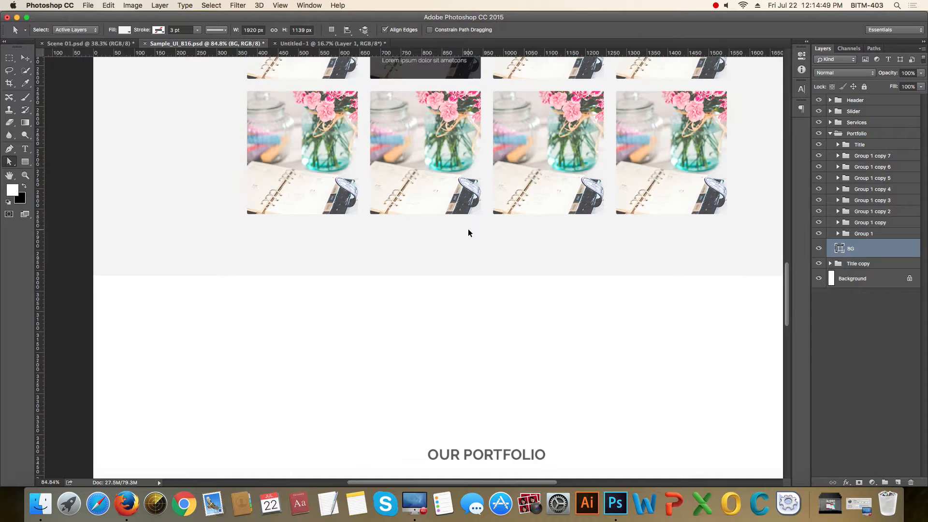
click(830, 134)
click(872, 145)
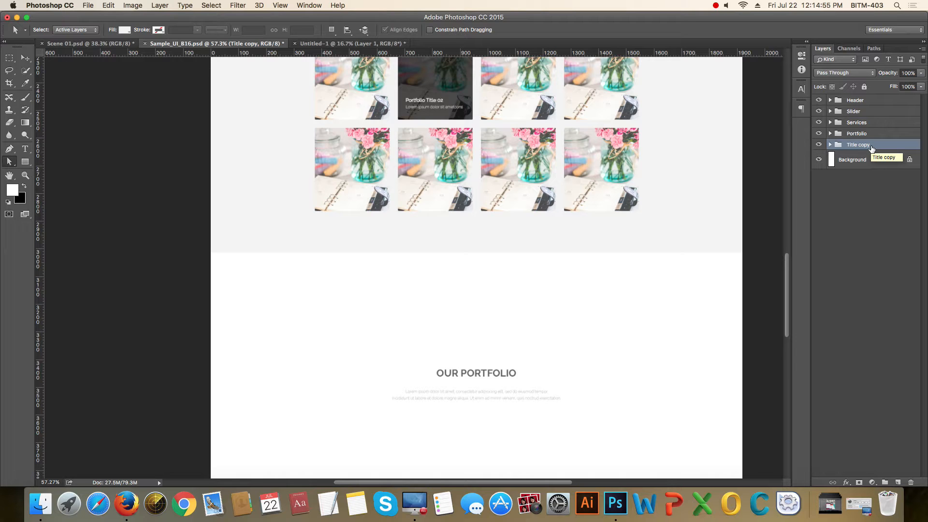
key(v)
key(shift+Up)
key(shift+Up)
key(shift+Up)
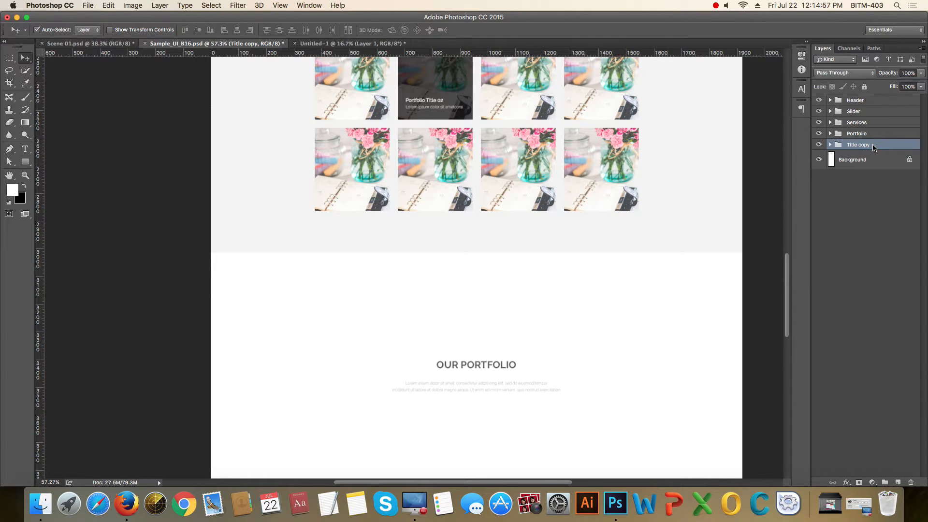
key(shift+Up)
key(shift+Up)
key(shift+Up)
key(shift+Up)
key(shift+Up)
key(shift+Up)
key(shift+Up)
key(shift+Up)
key(shift+Up)
key(shift+Up)
key(shift+Up)
key(shift+Up)
key(shift+Up)
key(shift+Up)
key(shift+Up)
key(shift+Up)
key(shift+Up)
key(shift+Up)
key(shift+Up)
key(shift+Up)
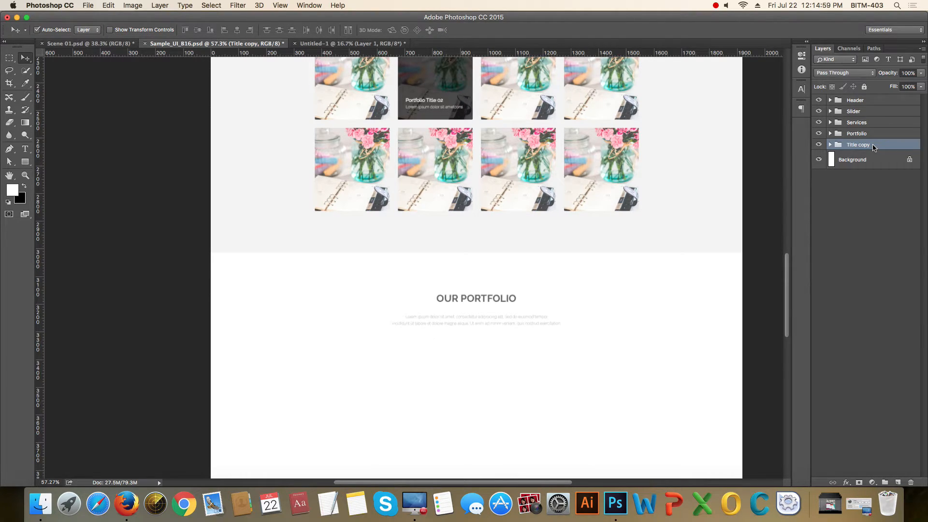
key(shift+Up)
key(shift+Up)
key(shift+Up)
key(shift+Up)
key(shift+Up)
key(shift+Up)
key(shift+Up)
key(shift+Up)
key(shift+Up)
key(shift+Up)
key(shift+Up)
key(shift+Up)
key(shift+Up)
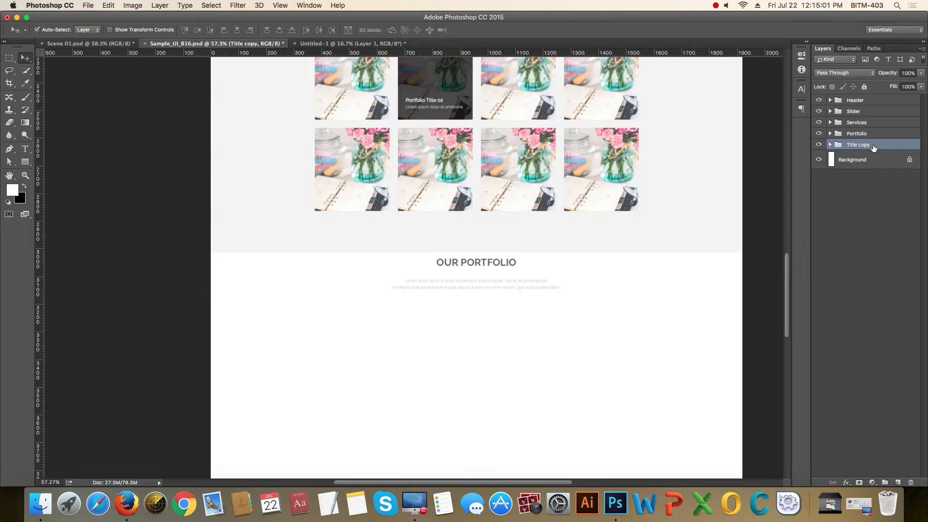
key(shift+Up)
drag(482, 248, 564, 297)
key(shift+Up)
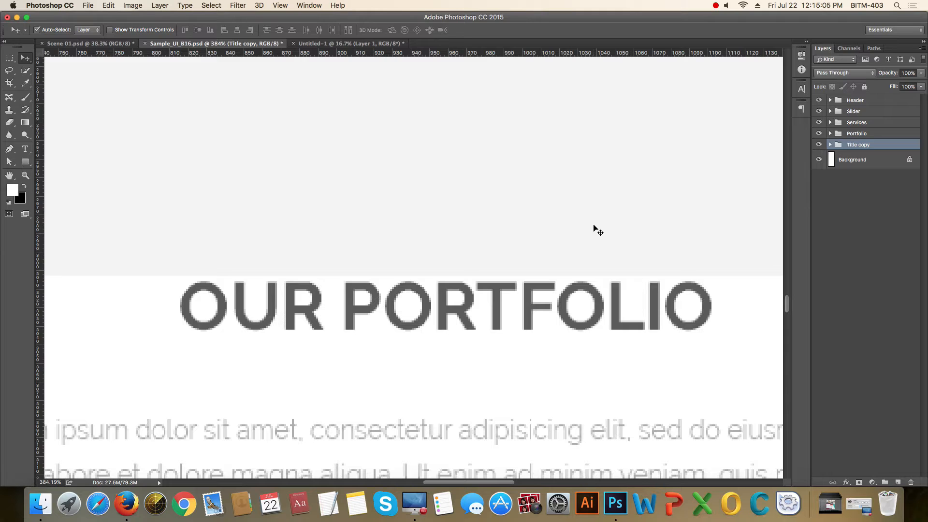
- Move the Title copy group down to leave about 150 px between the grey portfolio background and its heading
key(shift+Down)
key(shift+Down)
key(shift+Down)
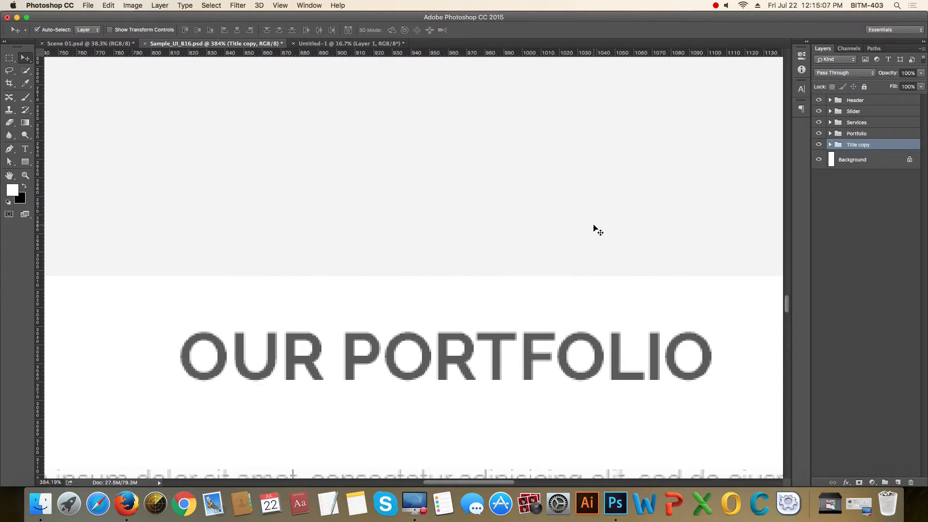
key(shift+Down)
key(shift+Down)
key(shift+Down)
key(shift+Down)
key(shift+Down)
key(shift+Down)
key(shift+Down)
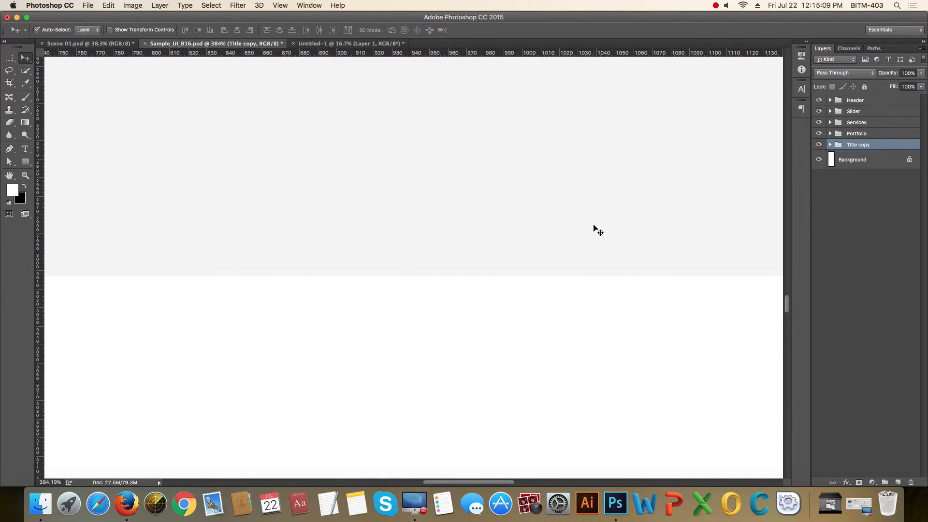
key(alt+super+0)
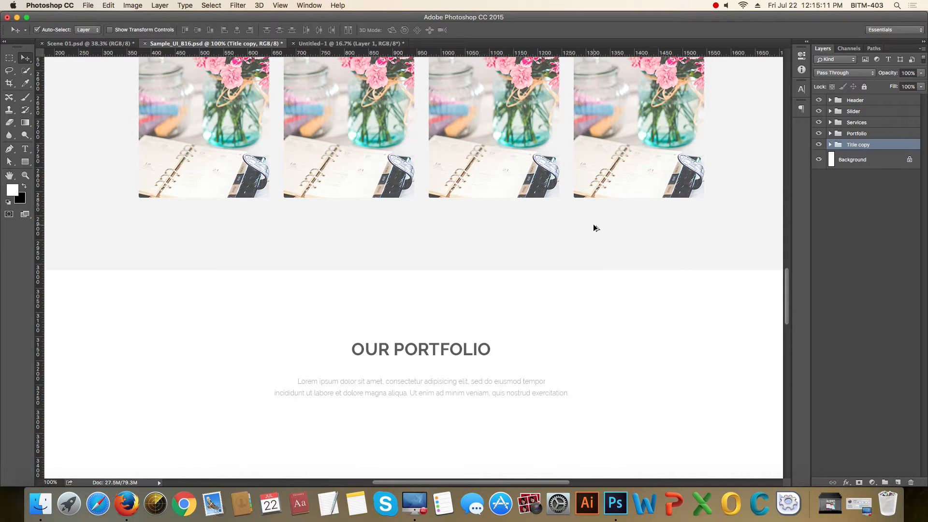
- Show the layout guides over the empty area below the copied section title
drag(560, 245, 564, 250)
drag(583, 282, 537, 236)
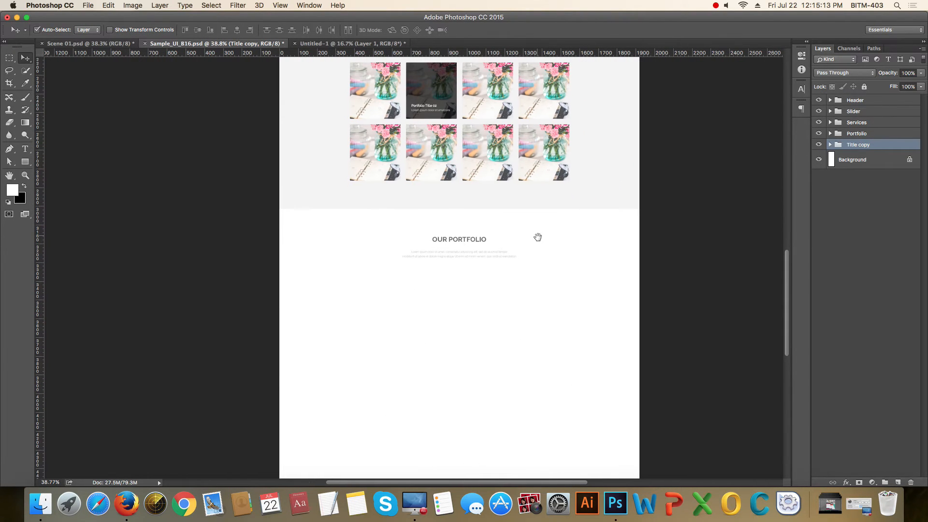
key(super+semicolon)
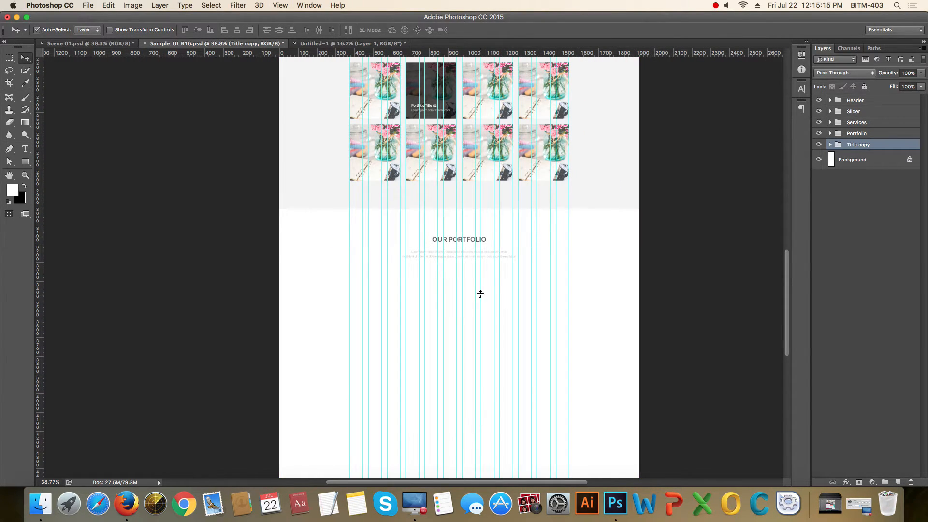
scroll(457, 319, up, 4)
drag(526, 303, 493, 271)
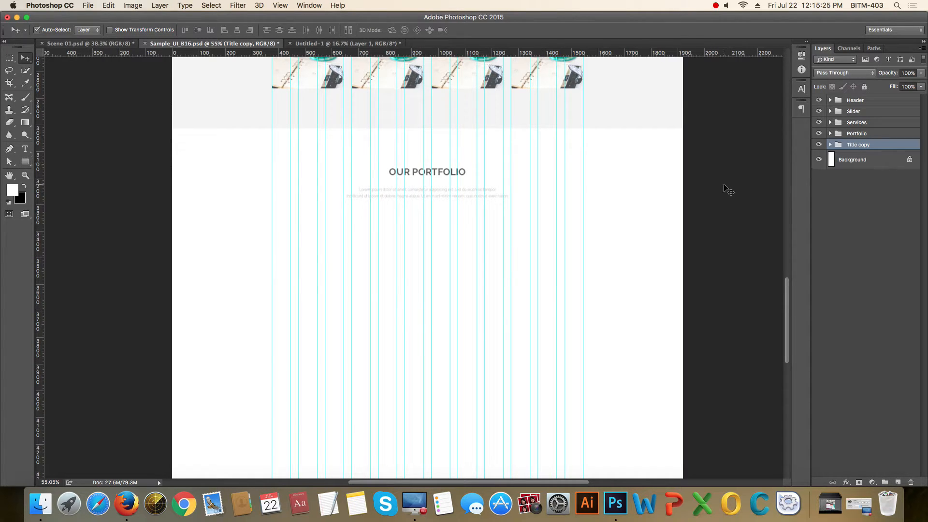
- Create a 585 × 600 px rectangle shape directly above the Background layer, in the empty area below the OUR PORTFOLIO subtitle
click(850, 212)
click(872, 159)
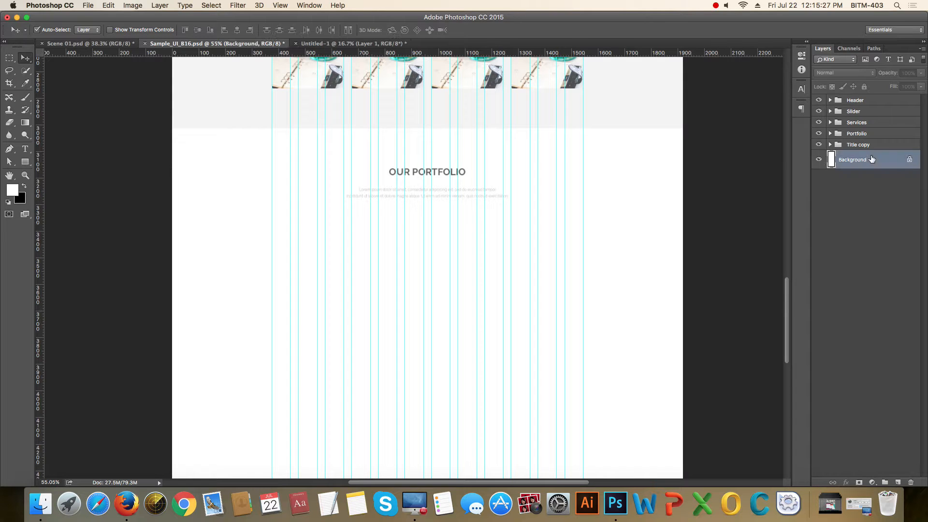
click(25, 162)
click(583, 256)
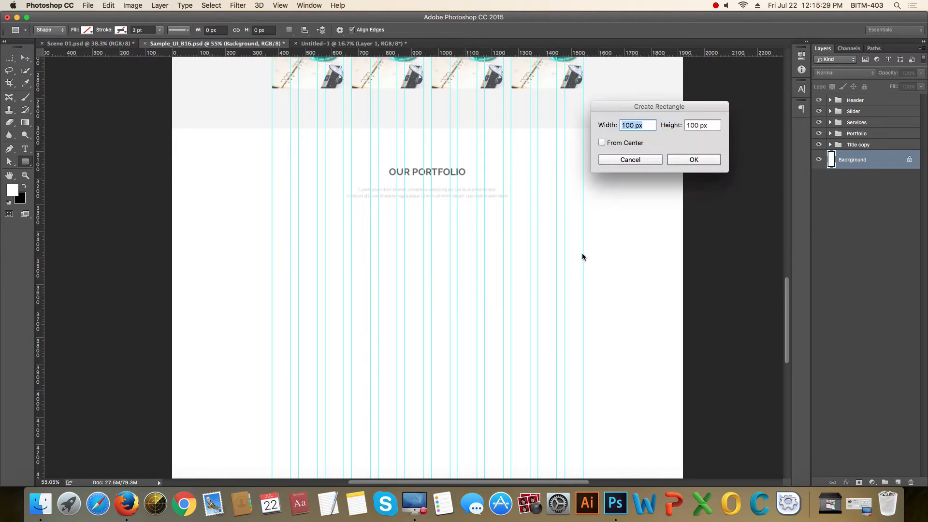
click(634, 161)
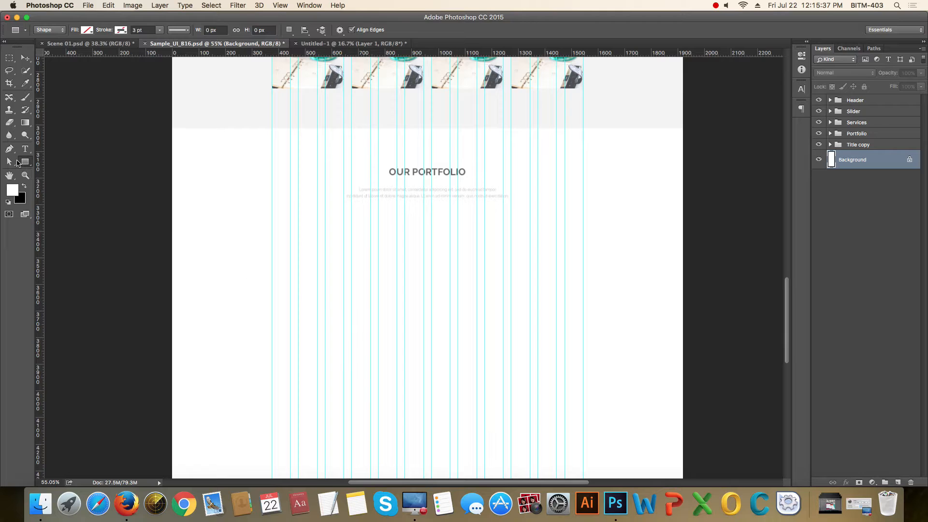
click(483, 236)
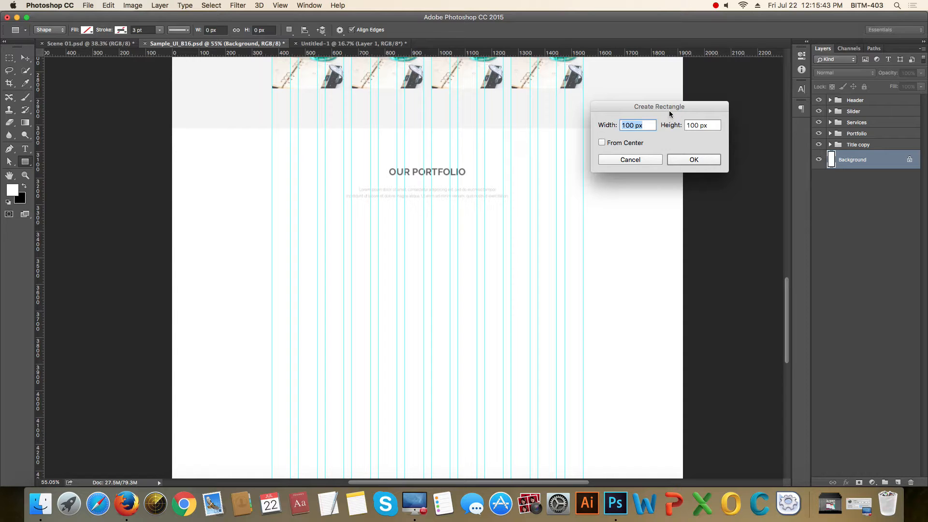
drag(670, 109, 636, 113)
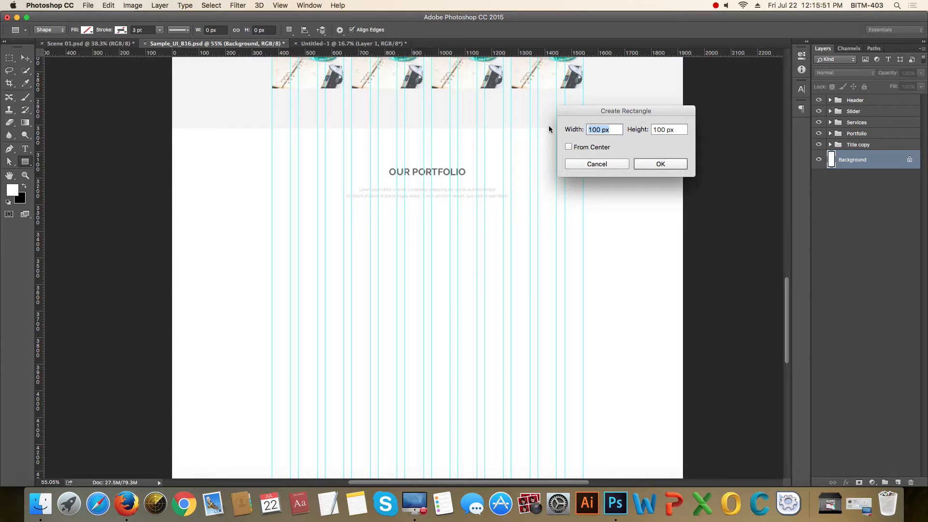
text(57)
key(Tab)
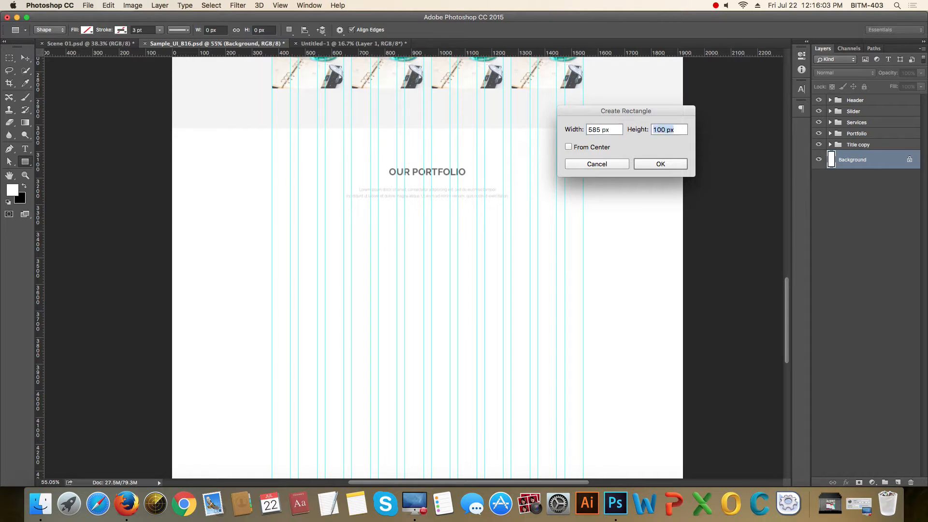
text(600)
key(Return)
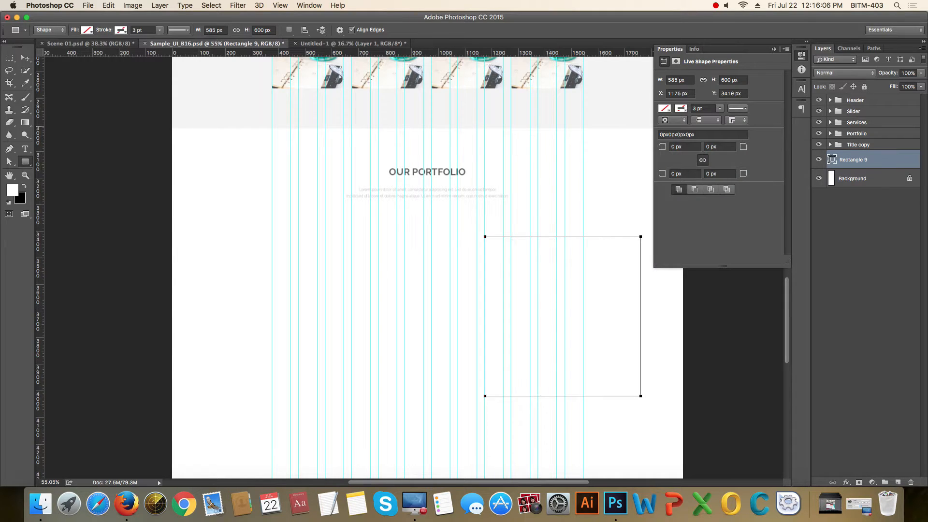
- Set the new rectangle's height to 650 px and collapse its shape properties
click(735, 84)
text(650)
key(Return)
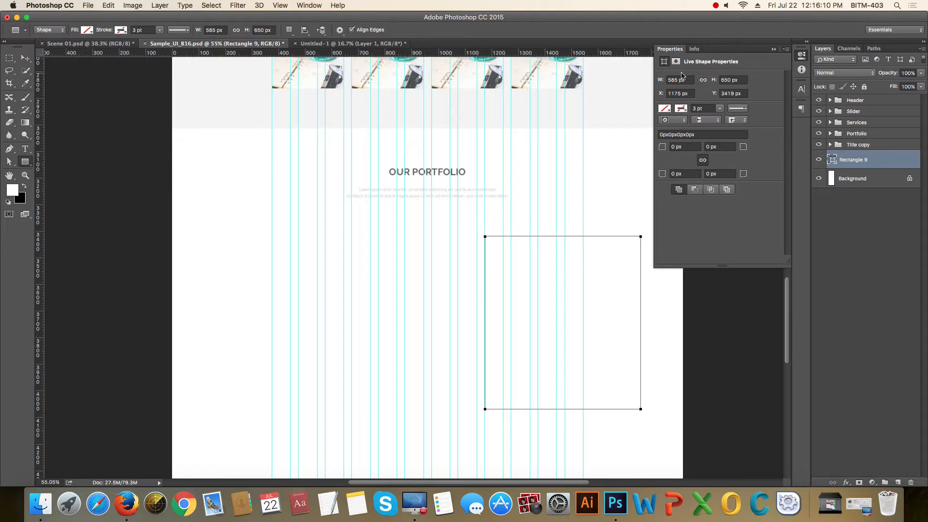
click(774, 49)
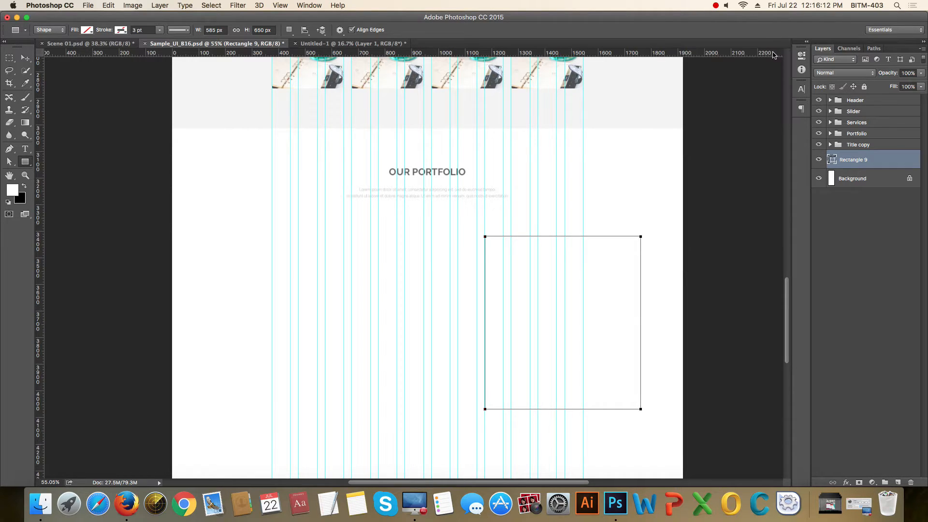
- Fill the 585 px wide rectangle with solid black
click(87, 30)
click(66, 49)
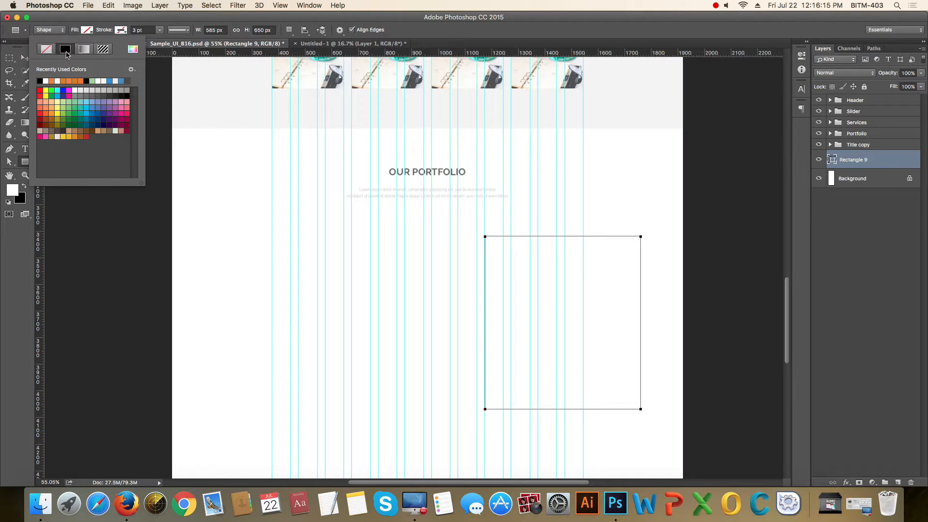
click(89, 34)
click(26, 60)
key(super+BackSpace)
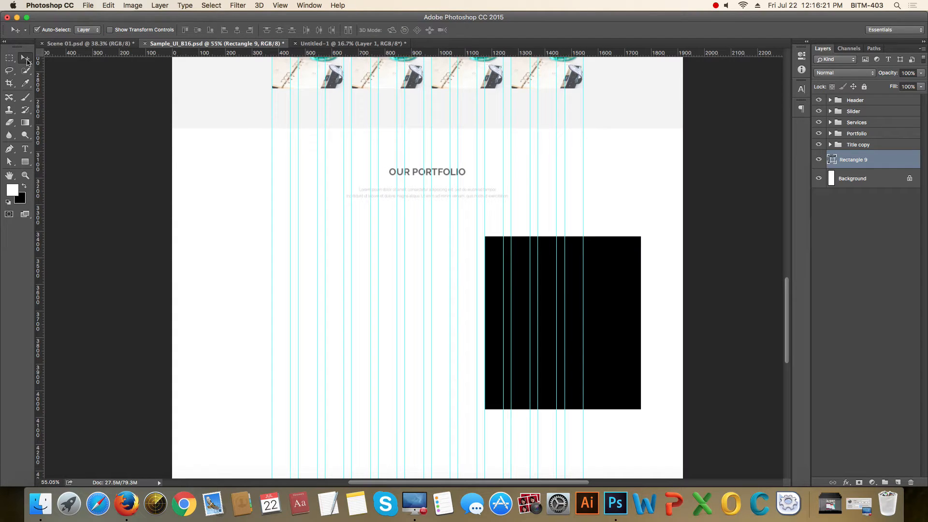
- Move the black rectangle up until its top edge lines up with the bottom of the subtitle's last text line
scroll(533, 273, up, 8)
drag(588, 234, 456, 250)
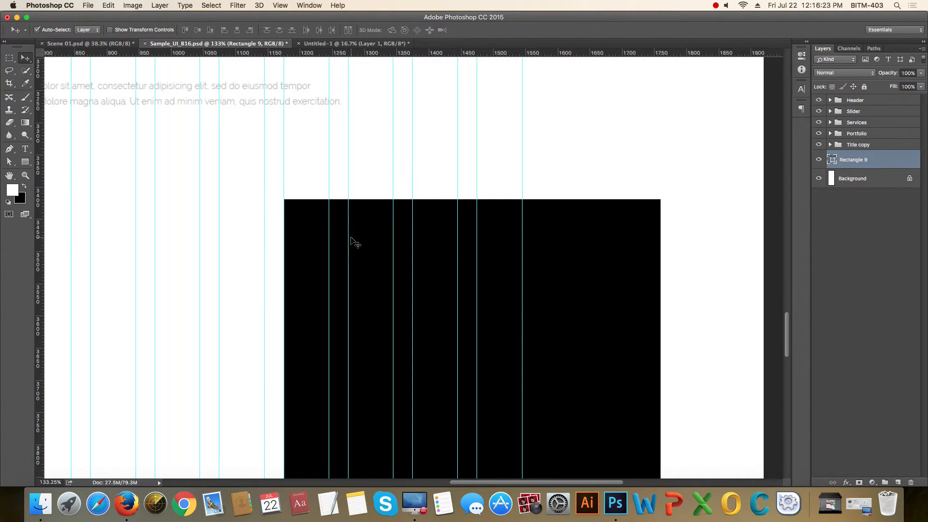
key(shift+Up)
key(shift+Up)
key(shift+Up)
key(shift+Up)
key(shift+Up)
key(shift+Up)
key(shift+Up)
key(shift+Up)
key(shift+Up)
key(shift+Up)
key(shift+Up)
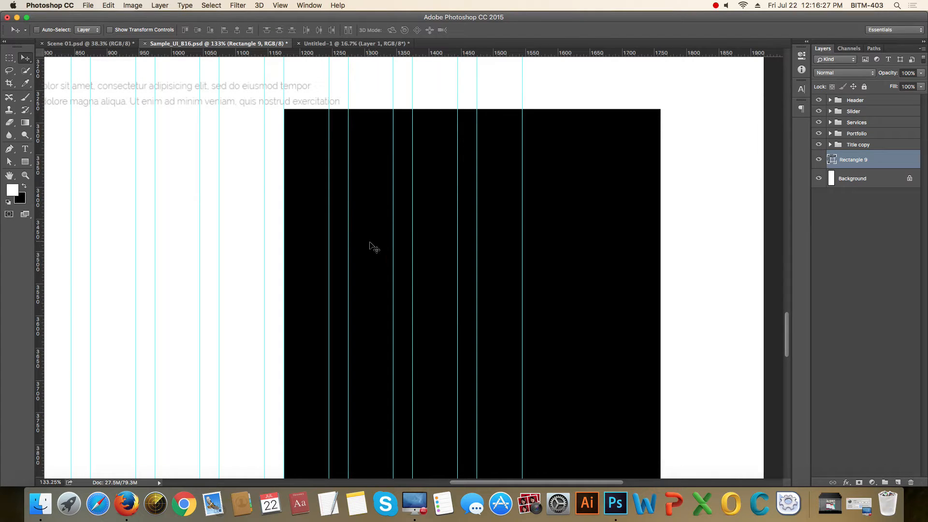
drag(292, 86, 394, 305)
key(shift+Up)
key(Down)
key(Down)
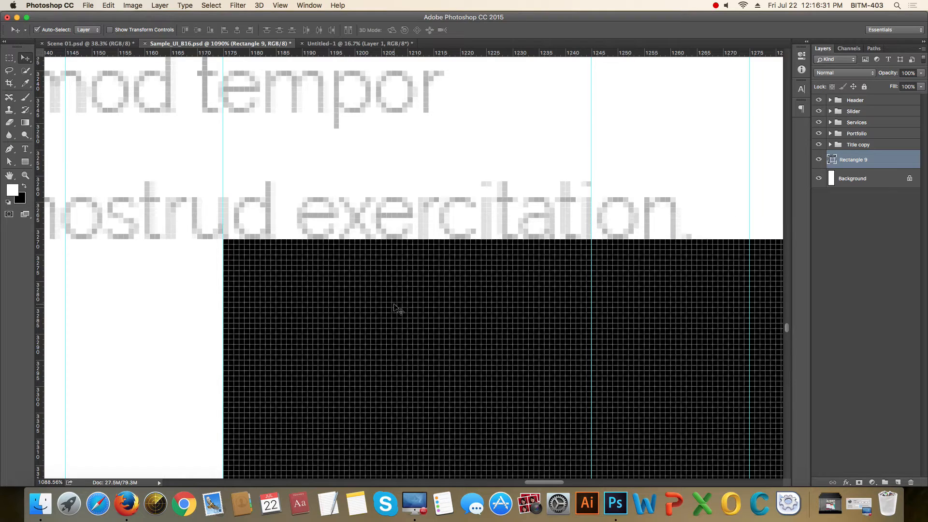
key(Down)
key(Up)
- Move the black rectangle straight down to leave a gap of about 96 px below the subtitle text
key(Down)
key(Down)
key(Down)
key(Down)
key(Down)
key(Down)
key(Down)
key(Down)
key(Down)
key(Down)
key(Down)
key(Down)
key(Down)
key(Down)
key(Down)
key(Down)
key(Down)
key(Down)
key(Down)
key(Down)
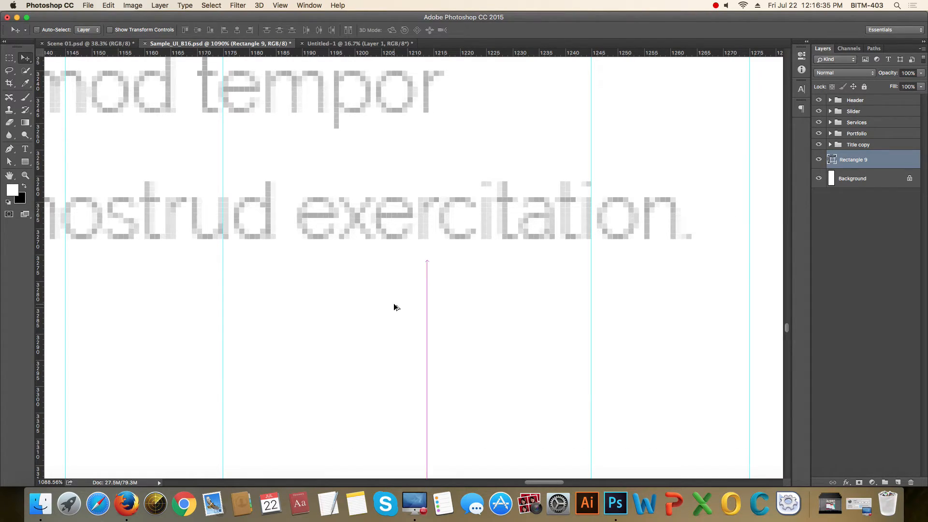
key(super+1)
scroll(395, 306, down, 1)
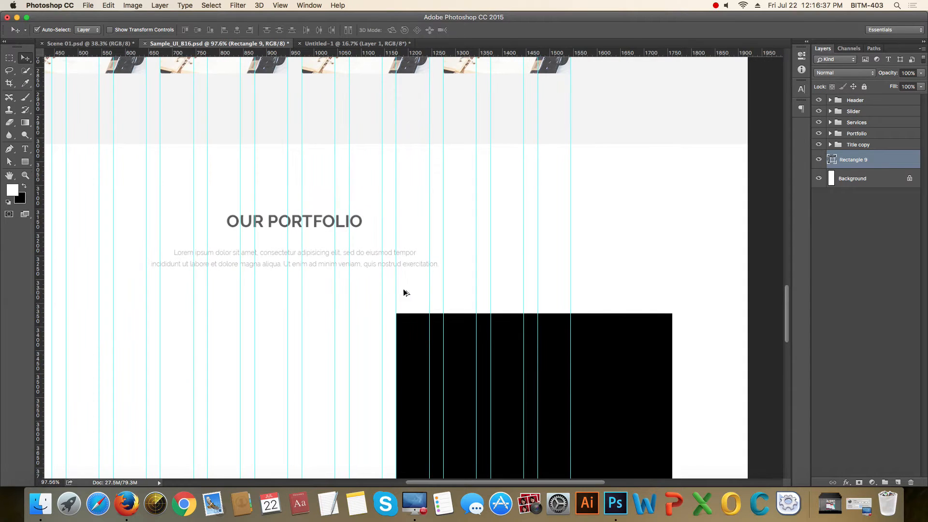
- Move the black rectangle left until its right edge sits exactly on the rightmost column guide
drag(505, 338, 495, 241)
key(shift+Left)
key(shift+Left)
key(shift+Left)
key(shift+Left)
key(shift+Left)
key(shift+Left)
key(shift+Left)
key(shift+Left)
key(shift+Left)
key(shift+Left)
key(shift+Left)
key(shift+Left)
key(shift+Left)
key(shift+Left)
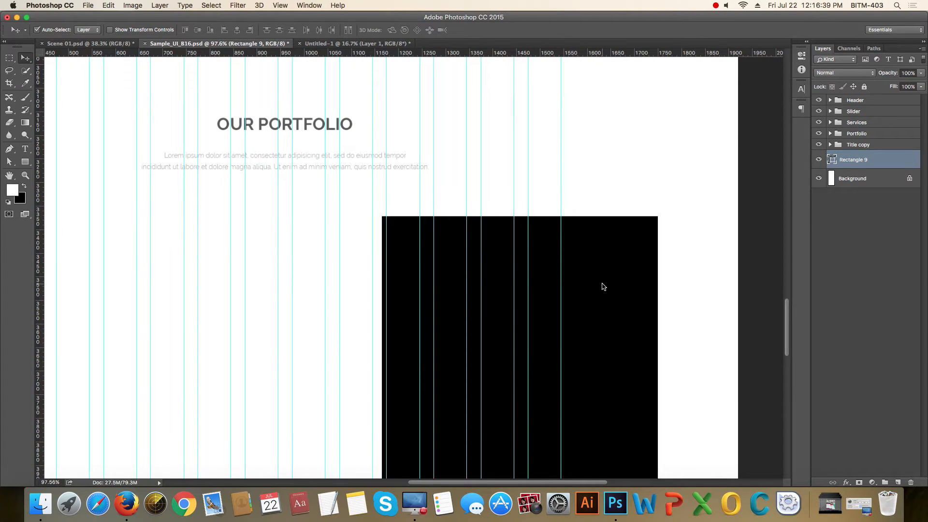
key(shift+Left)
key(shift+Left)
key(shift+Left)
key(shift+Left)
key(shift+Left)
key(shift+Left)
key(shift+Left)
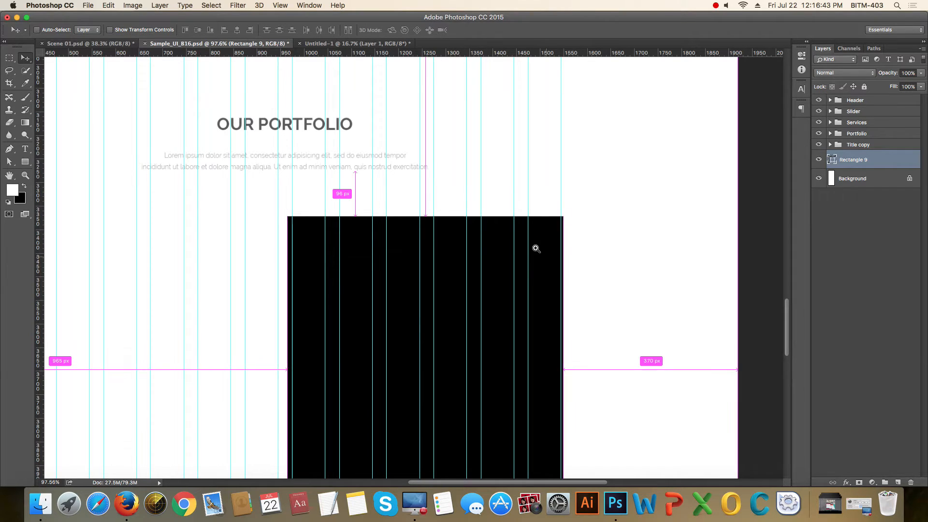
drag(557, 216, 661, 291)
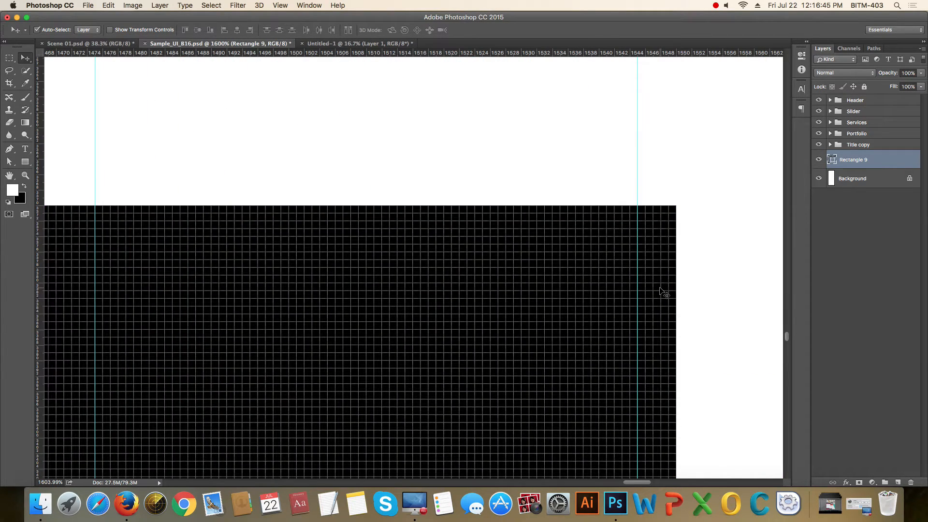
key(Left)
key(Left)
key(Left)
key(Left)
key(Left)
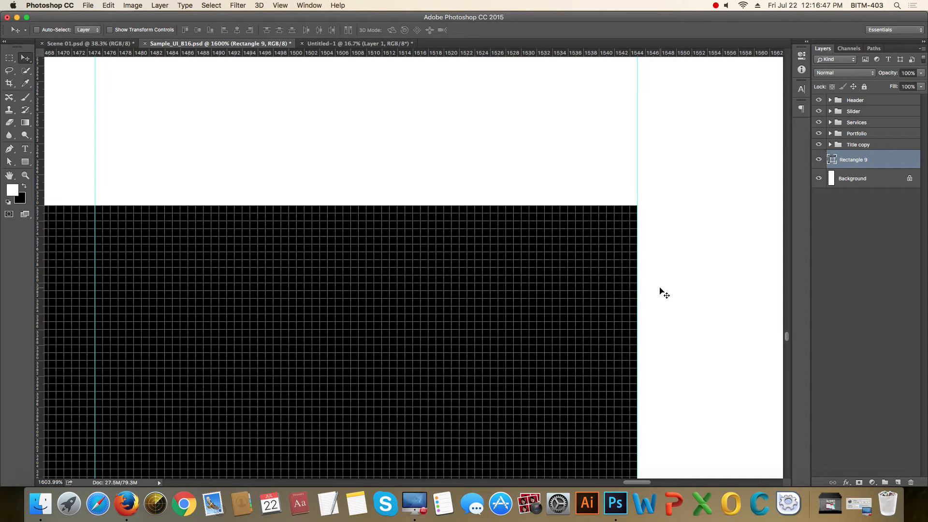
key(super+1)
drag(407, 259, 390, 263)
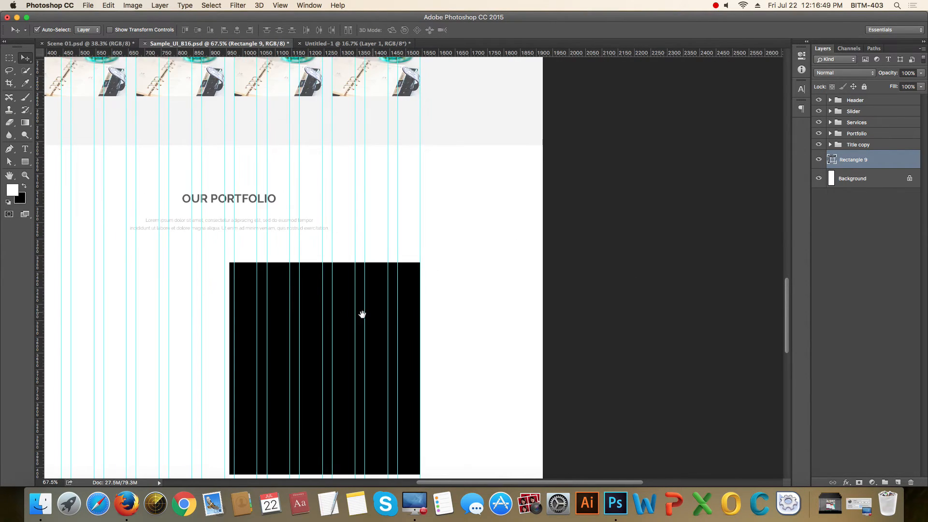
- Hide the guides, review the page layout from the header down to the black rectangle, and show the guides again
drag(334, 315, 545, 279)
key(super+semicolon)
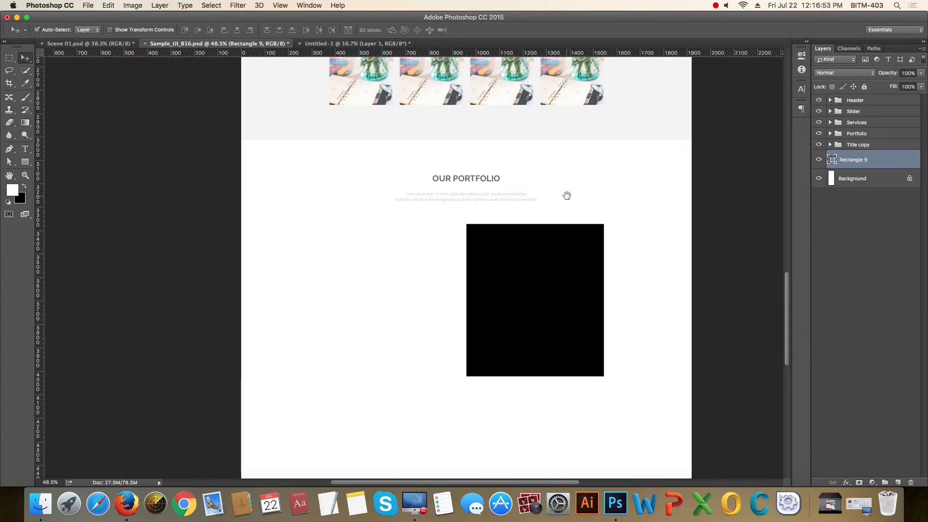
drag(567, 195, 564, 429)
drag(592, 180, 596, 428)
drag(610, 232, 603, 397)
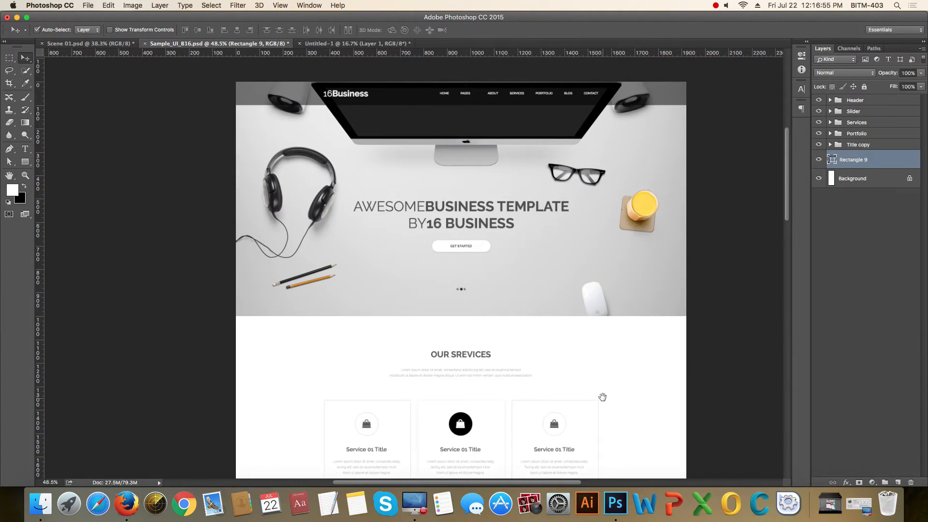
scroll(602, 397, down, 15)
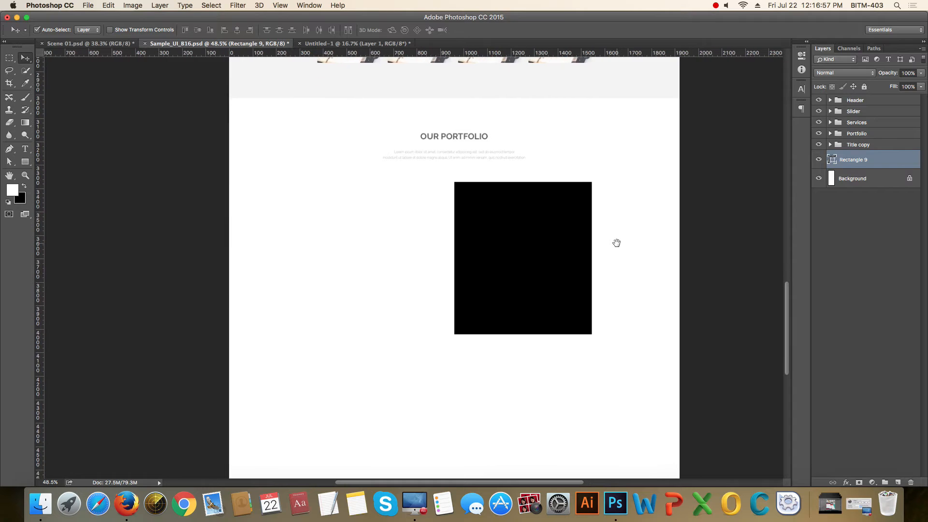
scroll(503, 277, up, 5)
drag(472, 242, 542, 266)
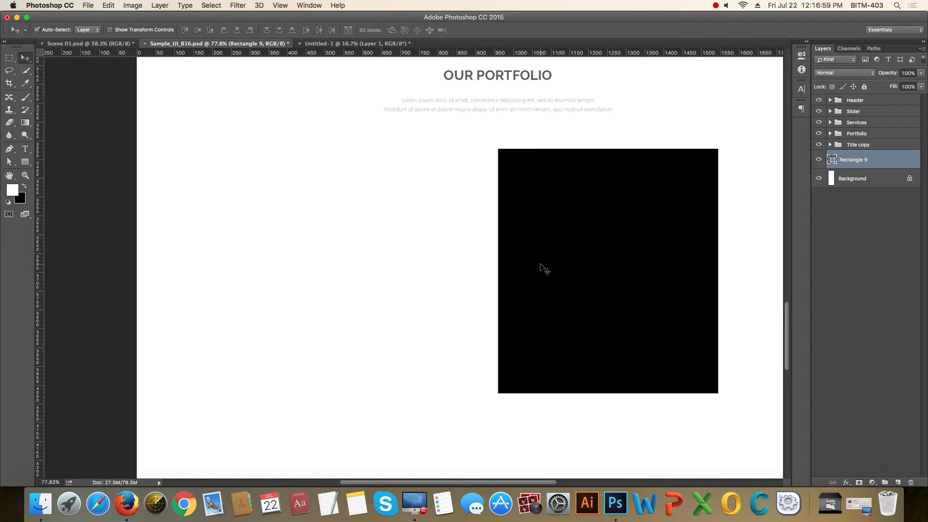
key(super+semicolon)
- Change the OUR PORTFOLIO heading above the black rectangle to ABOUT US and collapse the Title copy group
scroll(448, 252, down, 3)
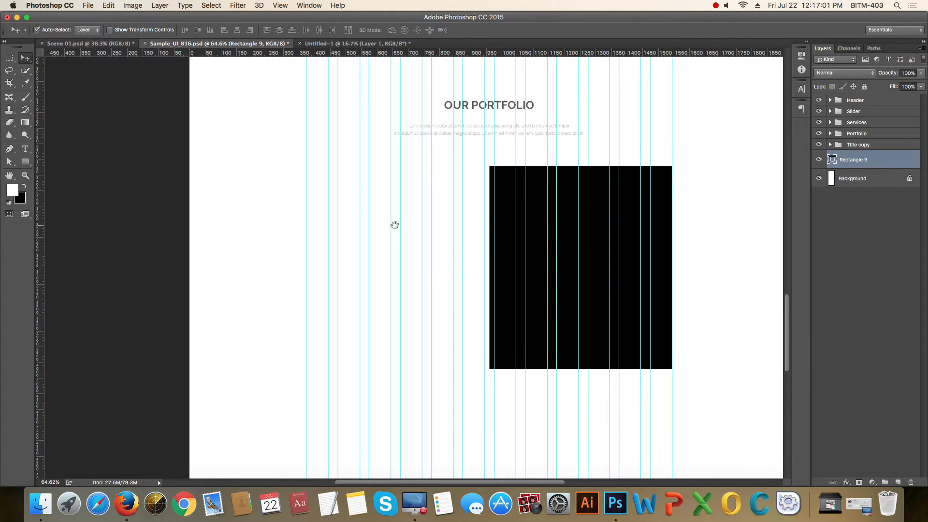
drag(394, 224, 422, 222)
scroll(424, 223, up, 4)
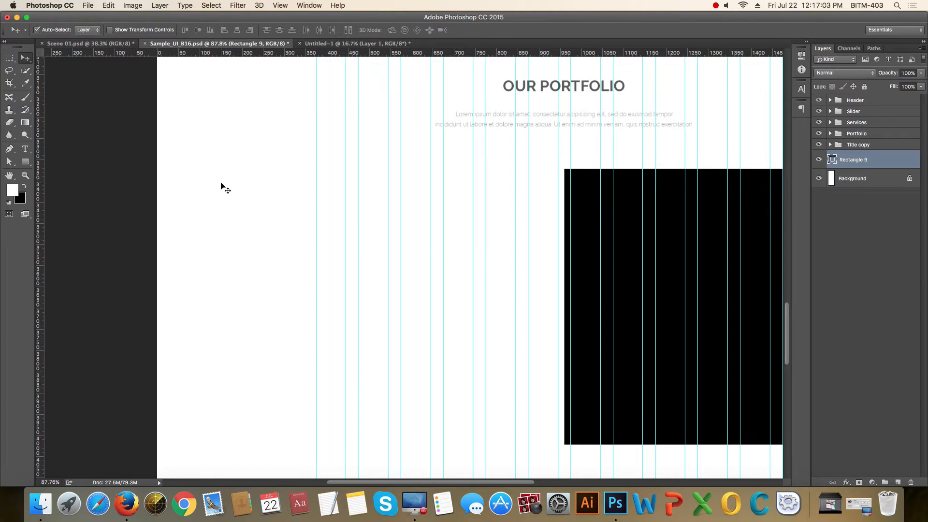
click(26, 150)
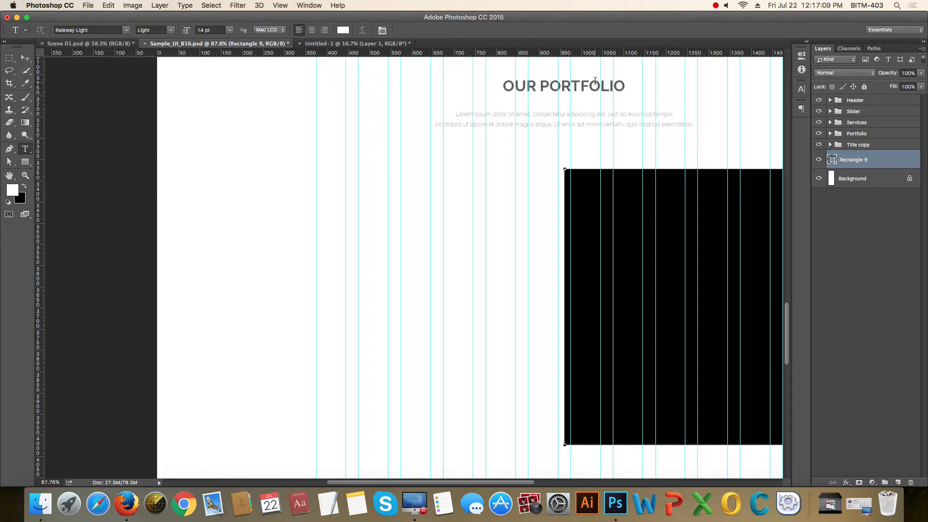
scroll(590, 90, up, 1)
click(572, 106)
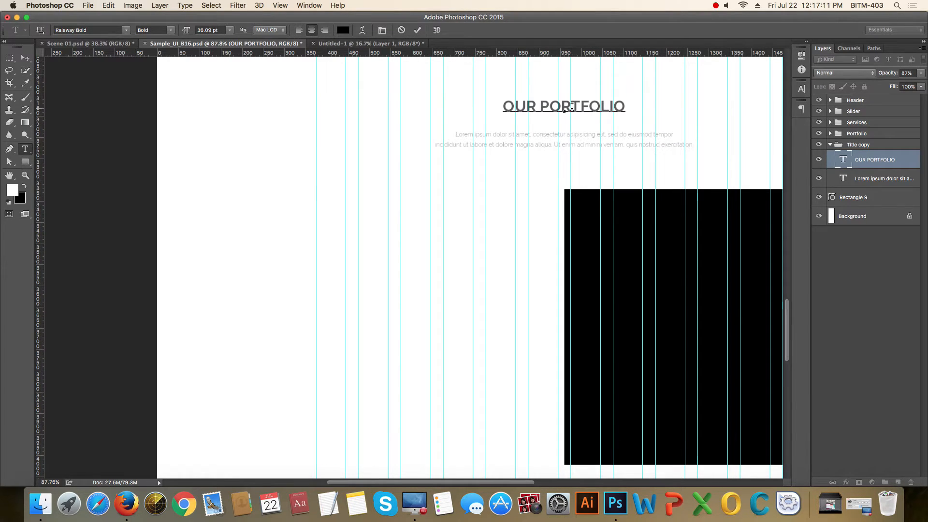
triple_click(576, 108)
text(A)
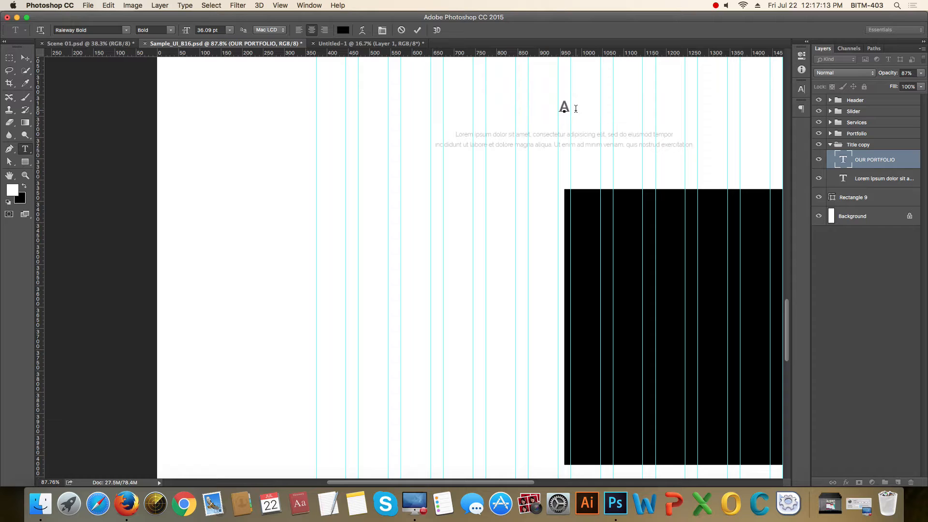
text(BOUT US)
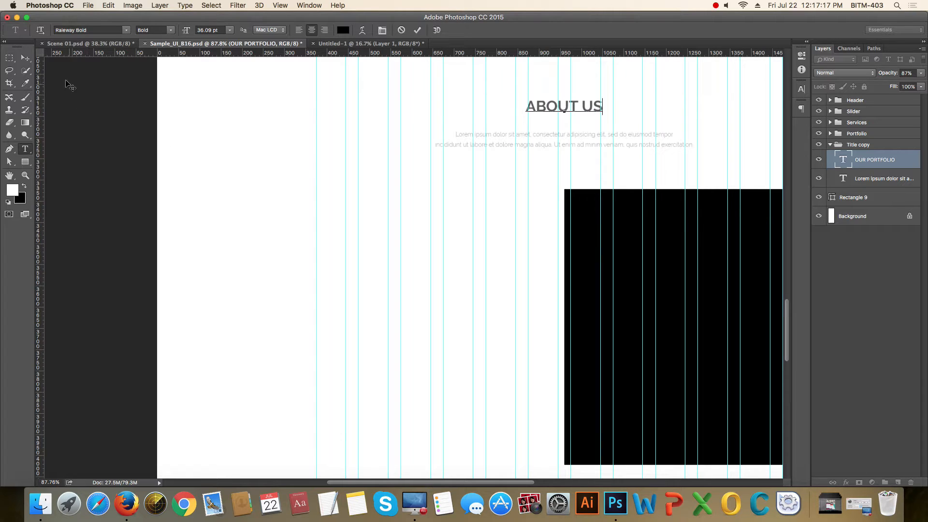
click(25, 59)
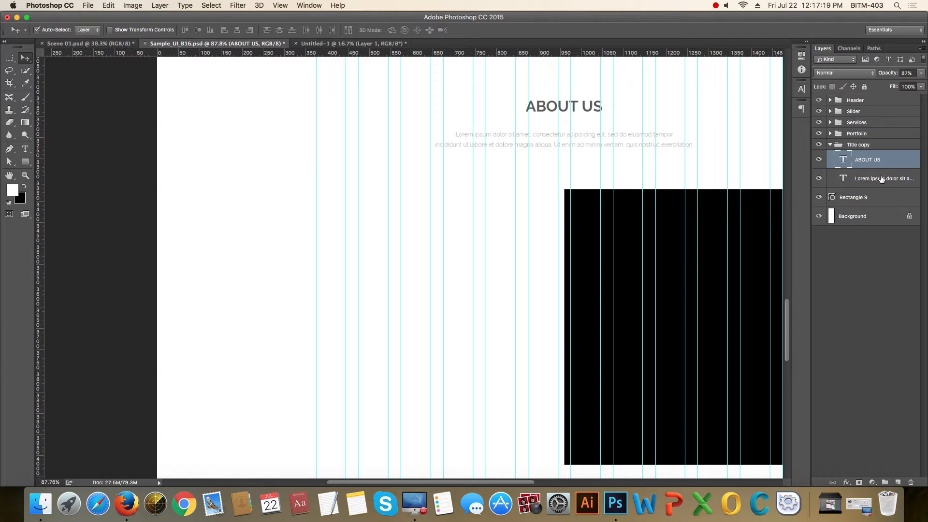
click(829, 147)
- Add the heading text OUR STORY at the first column guide, beside the black rectangle, above the Rectangle 9 layer
click(880, 165)
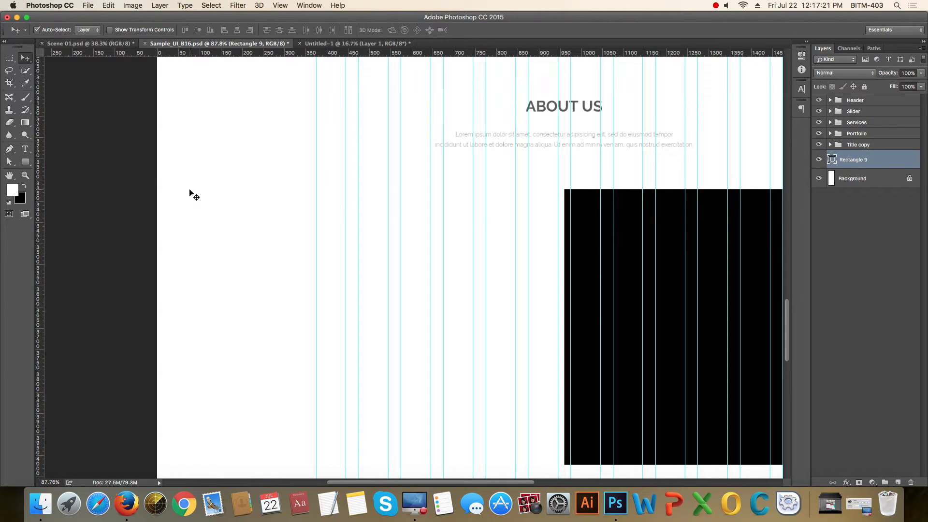
click(25, 149)
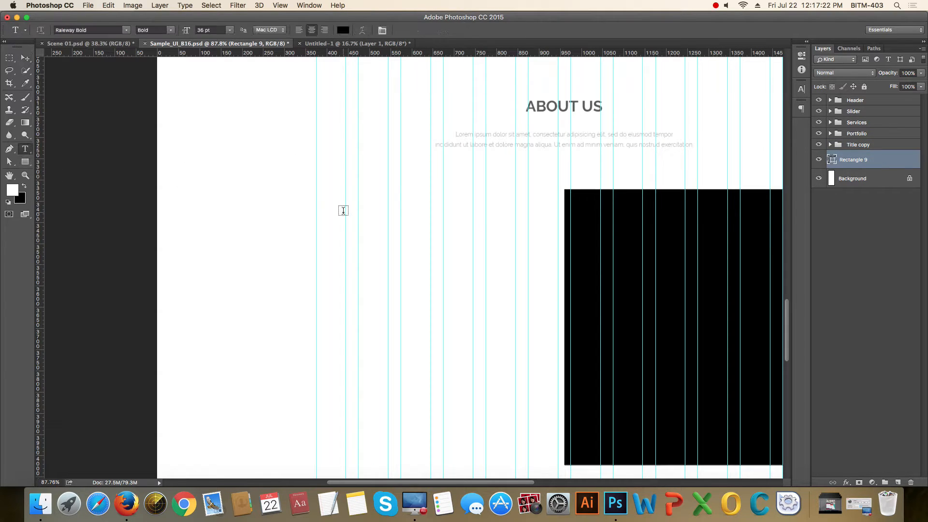
click(317, 221)
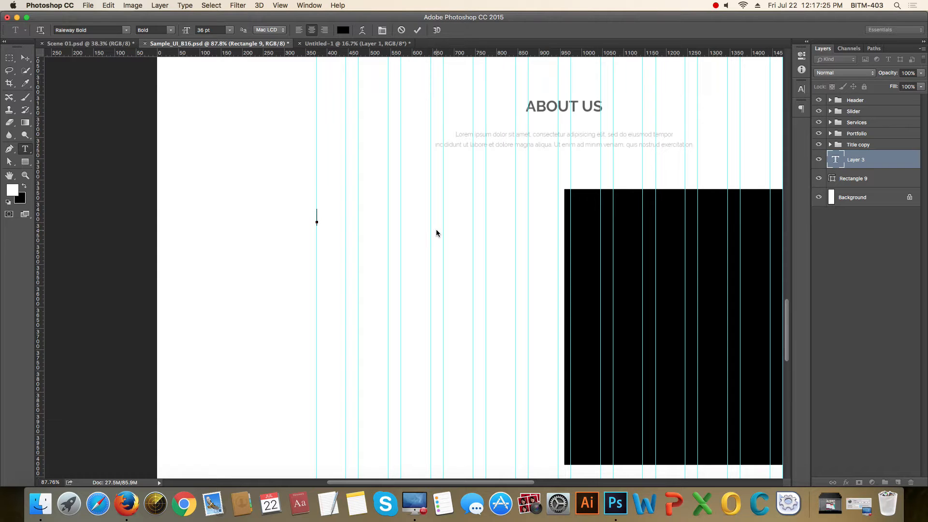
text(OUR STORY)
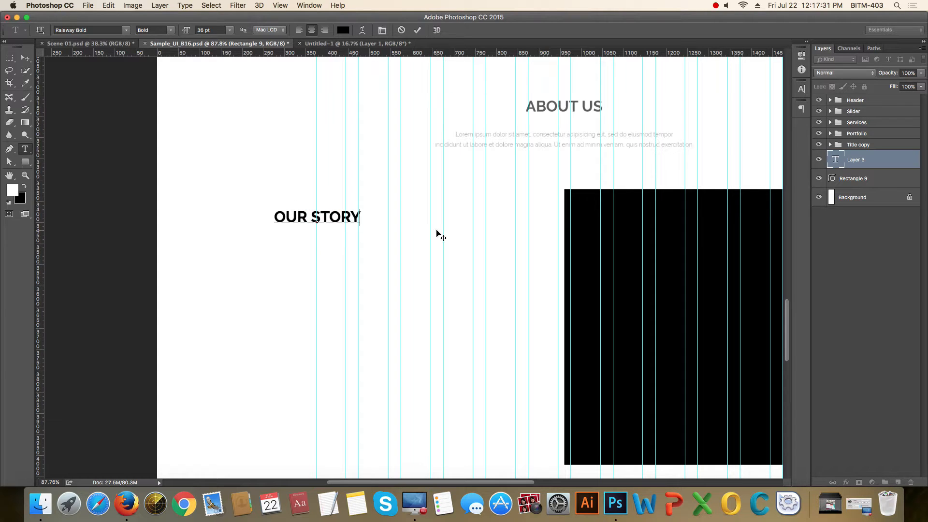
- Set the OUR STORY text to the SemiBold weight at 24 pt
key(super+a)
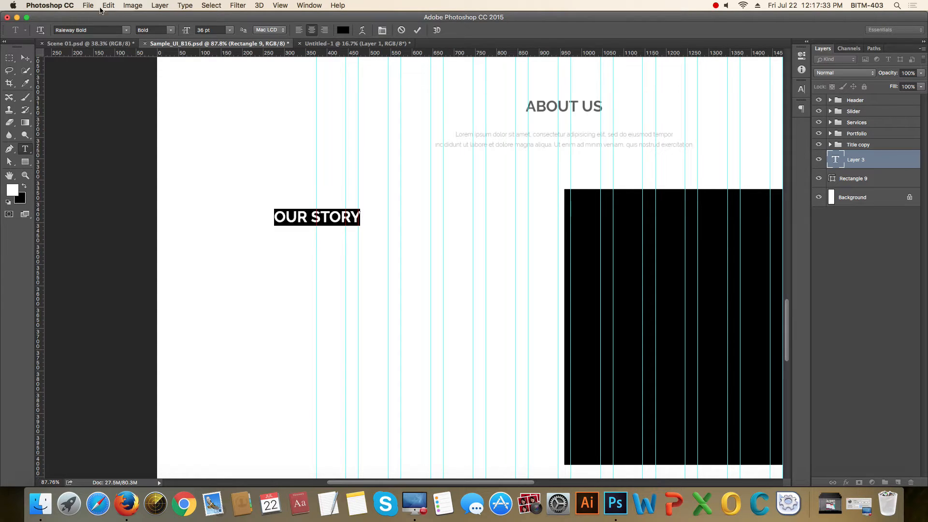
click(169, 30)
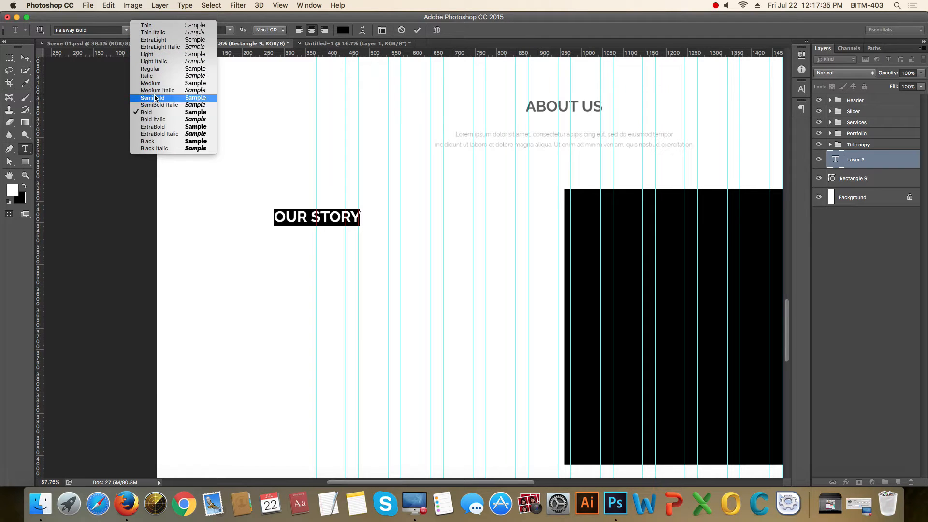
click(174, 84)
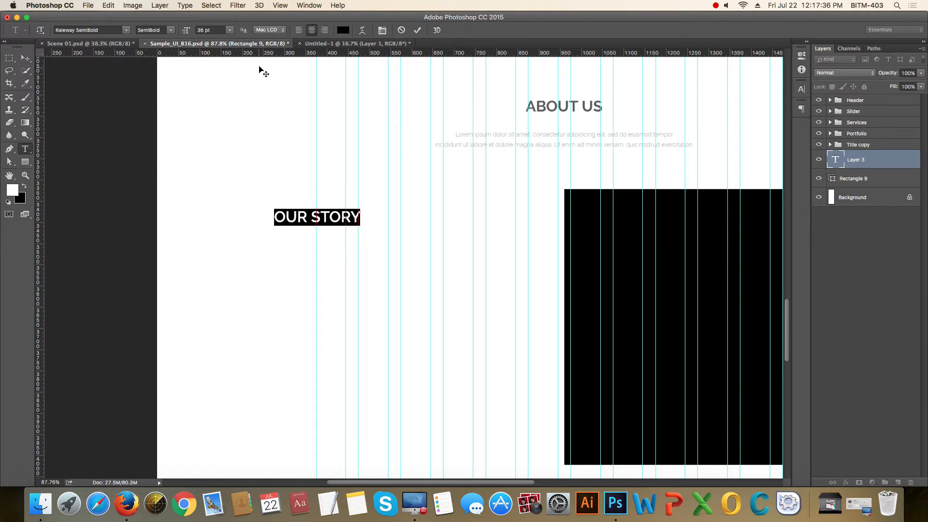
click(217, 31)
text(24)
key(Return)
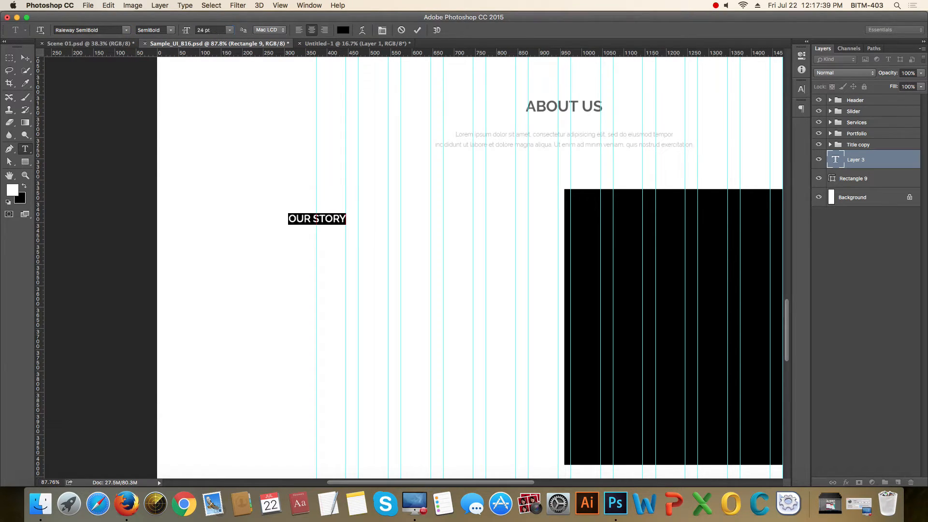
- Move the OUR STORY heading right and slightly up so its text starts at the first column guide
click(25, 58)
scroll(303, 225, up, 2)
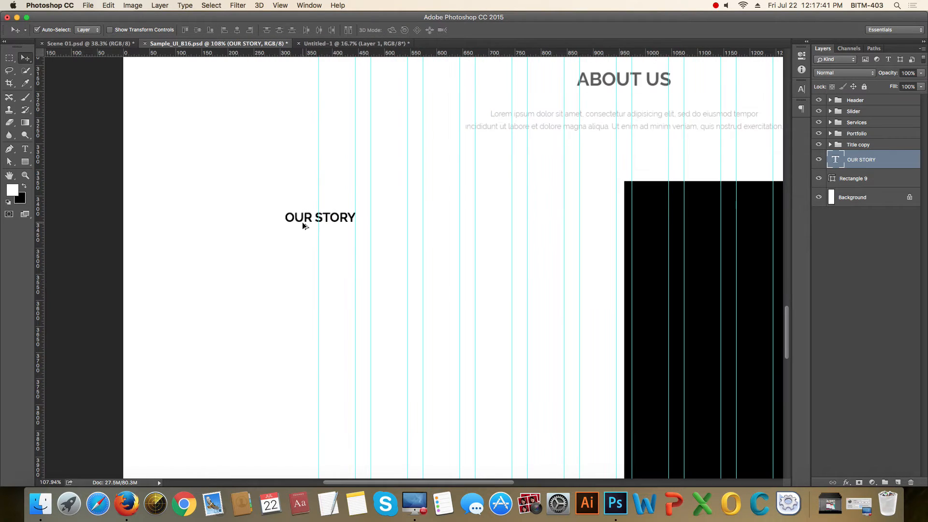
drag(303, 218, 340, 212)
- Draw a paragraph text box below OUR STORY, starting at the first column guide, and fill it with Lorem Ipsum placeholder text
click(25, 149)
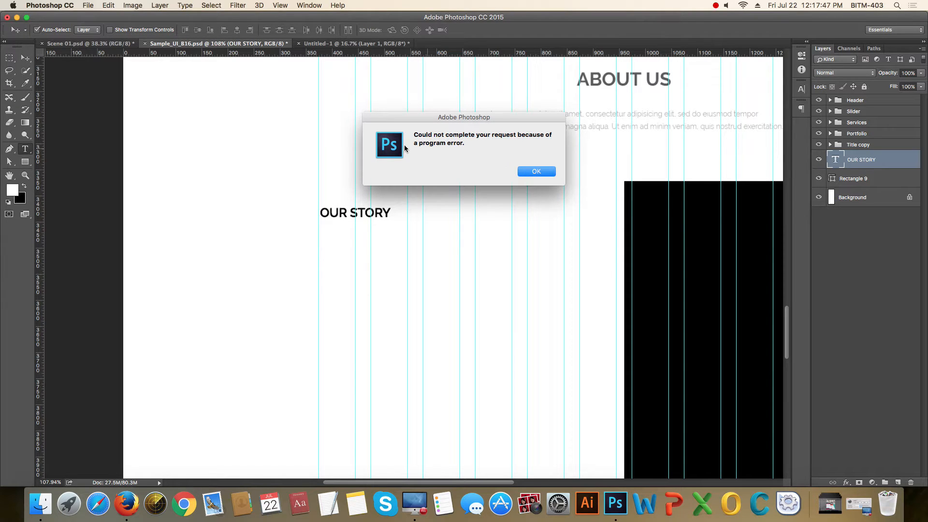
click(537, 172)
click(867, 267)
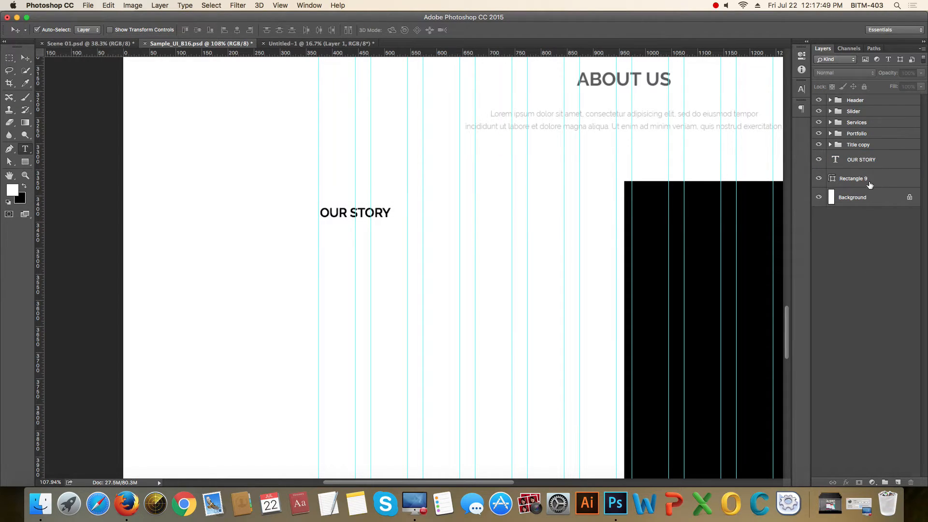
click(869, 183)
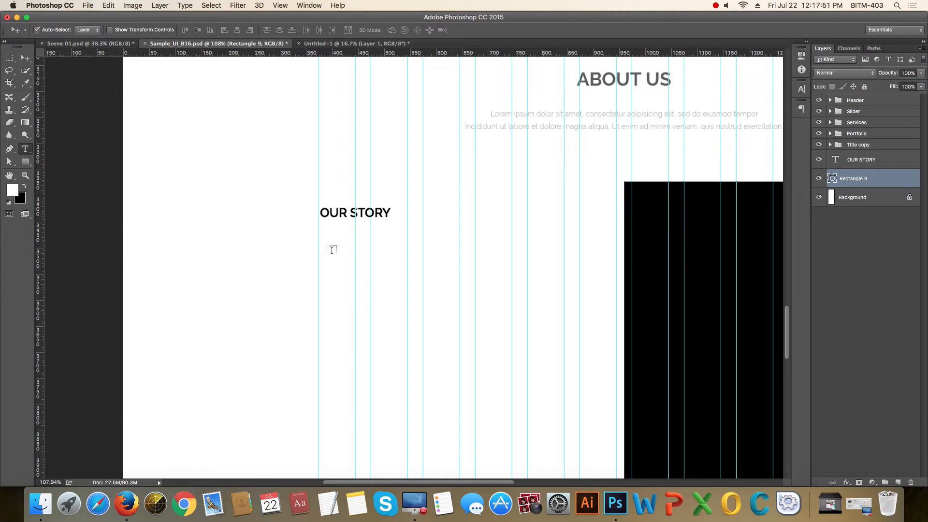
drag(318, 241, 536, 279)
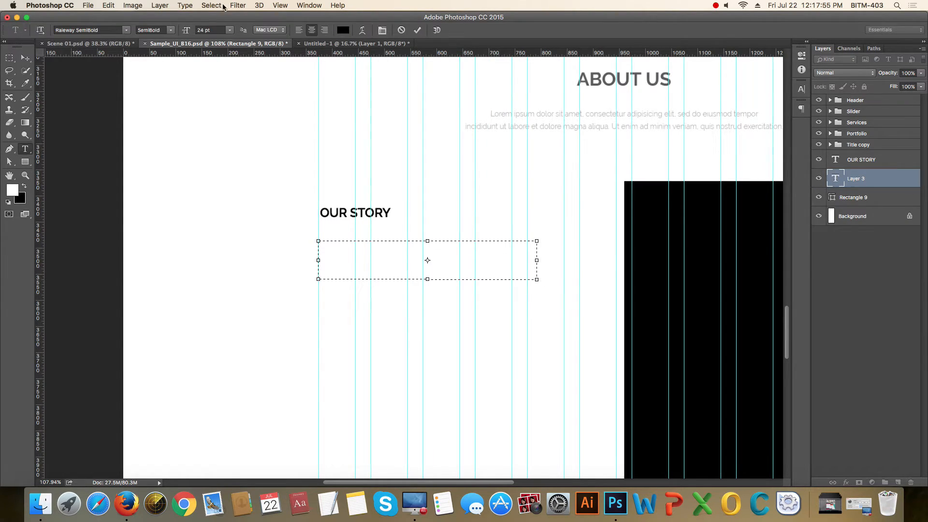
click(184, 5)
click(204, 223)
- Left-align the paragraph under OUR STORY and set its size to 14 pt and leading to 24 pt
key(super+a)
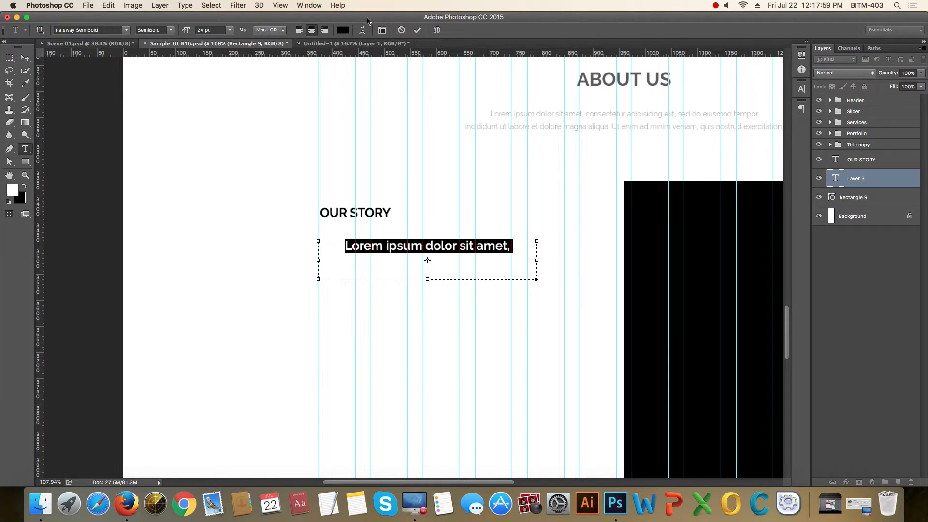
click(299, 30)
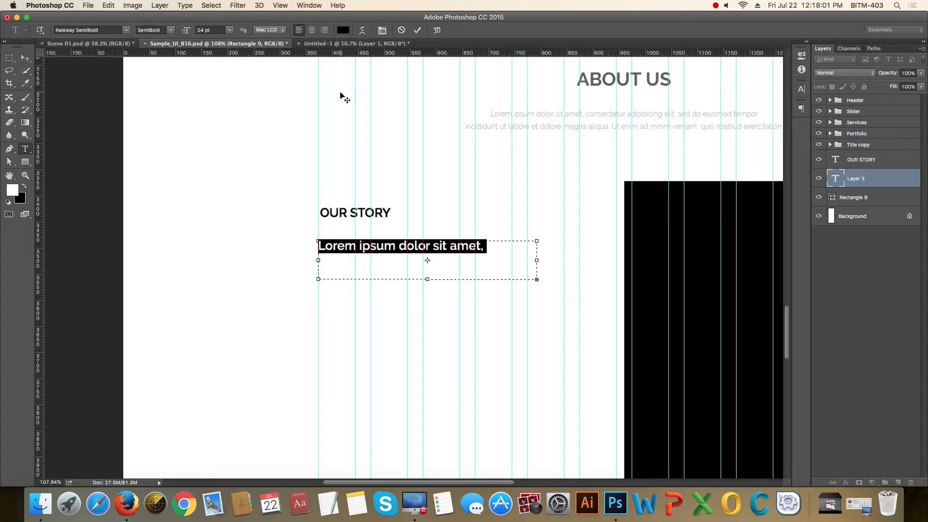
click(211, 29)
text(14)
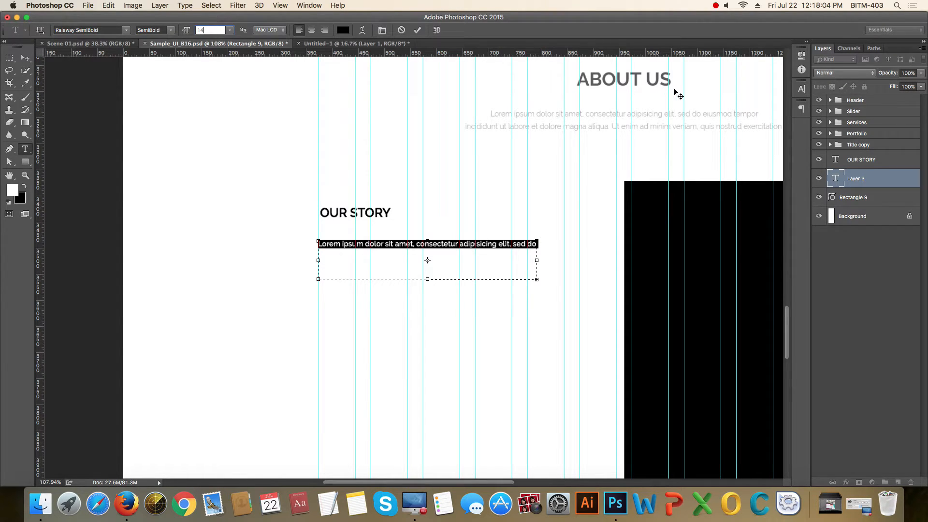
click(801, 89)
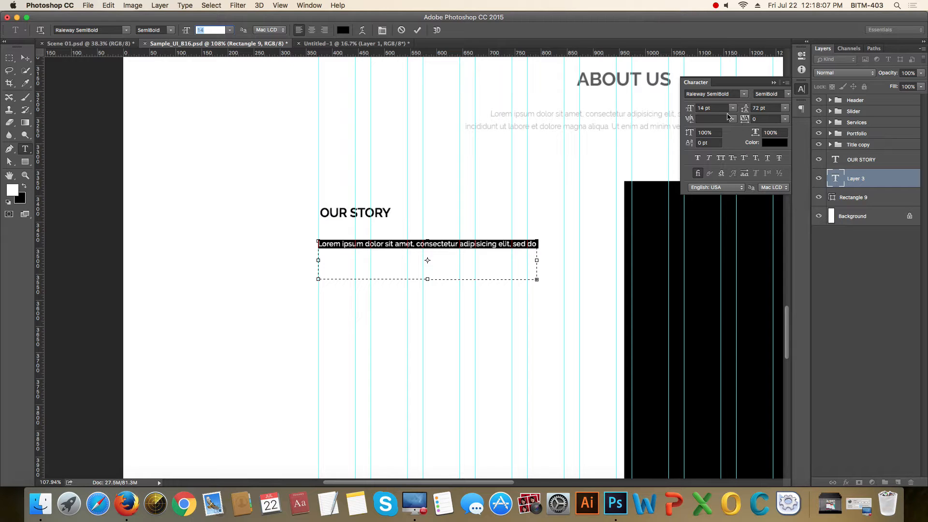
click(767, 108)
text(24)
key(Return)
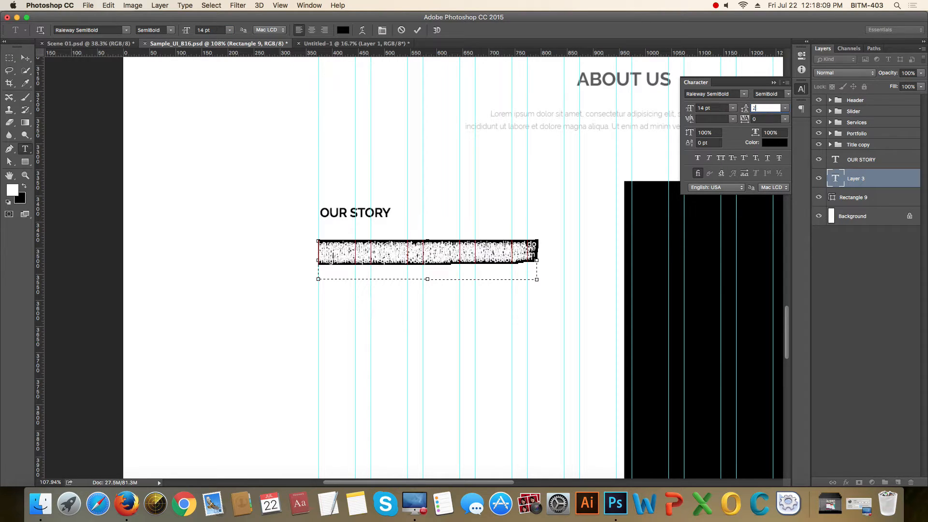
key(super+Return)
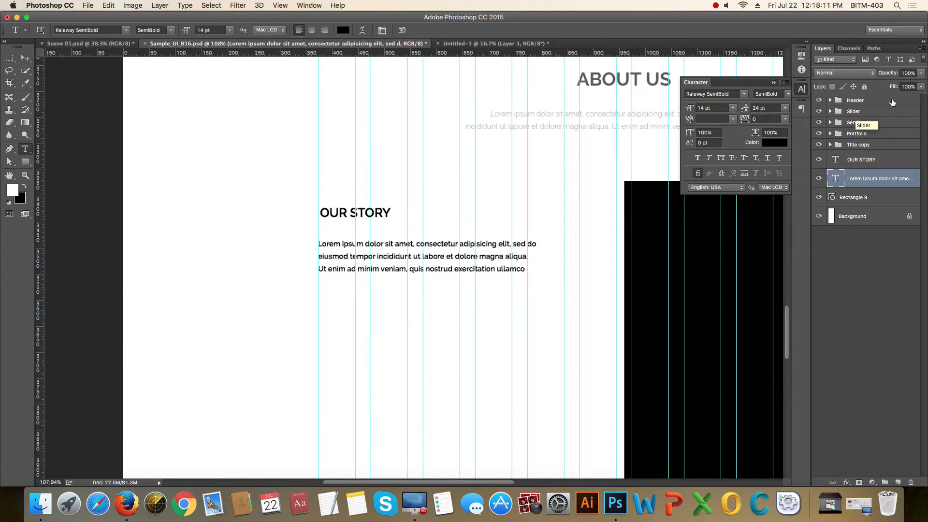
- Change the paragraph's font weight to Light and set its layer opacity to 54%
click(171, 30)
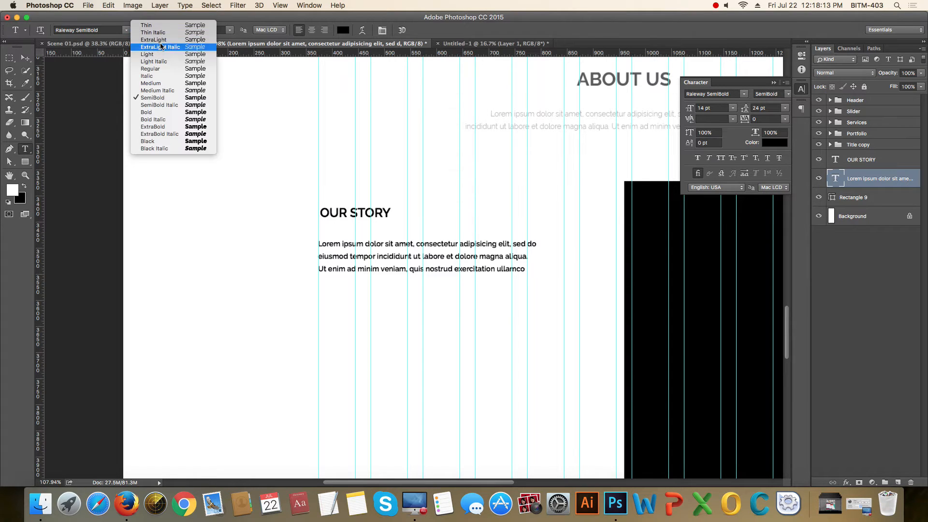
click(145, 56)
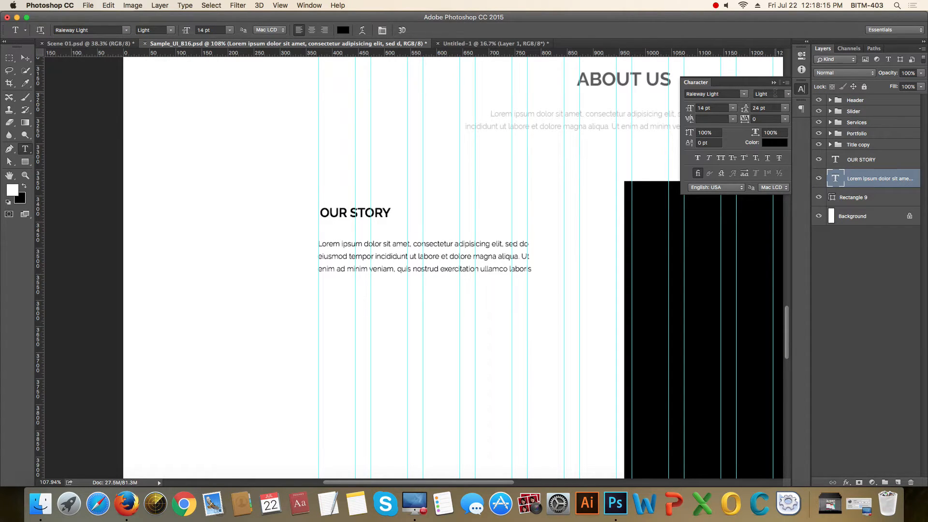
click(26, 60)
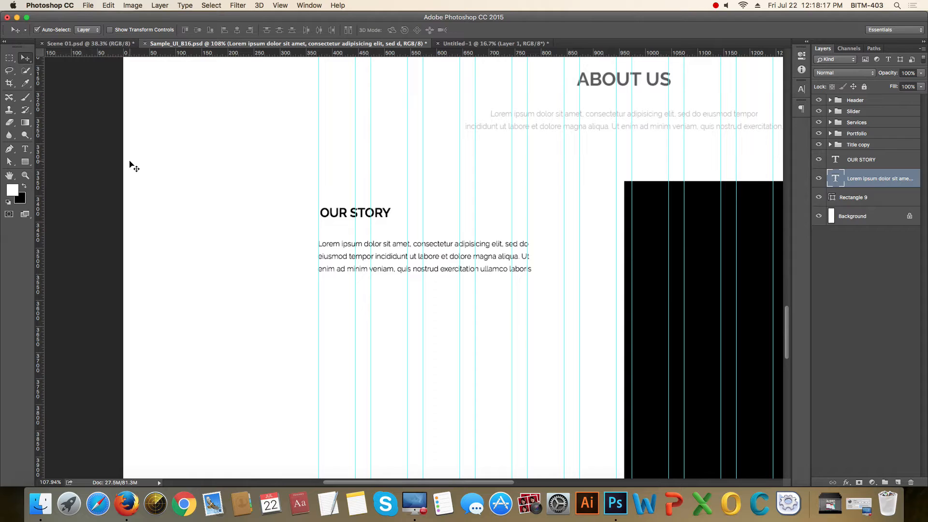
key(5)
scroll(423, 293, up, 3)
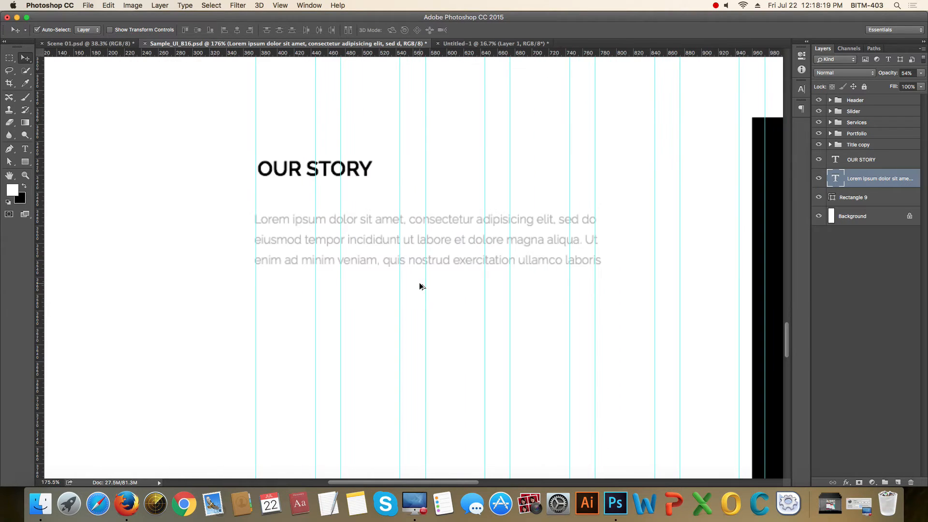
- Extend the paragraph's text box downward to fit a fourth line, join "do" with "eiusmod", and start a new line at "Ut enim"
key(t)
click(552, 255)
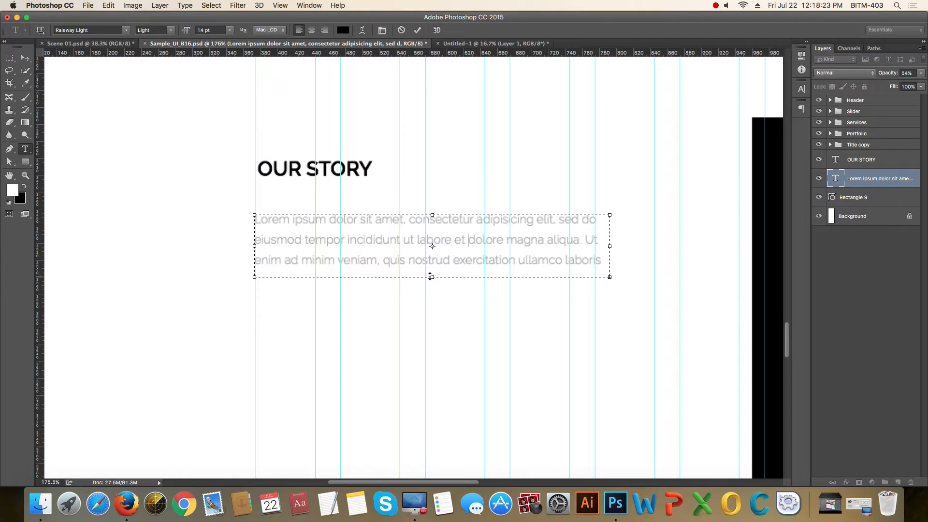
drag(431, 276, 431, 290)
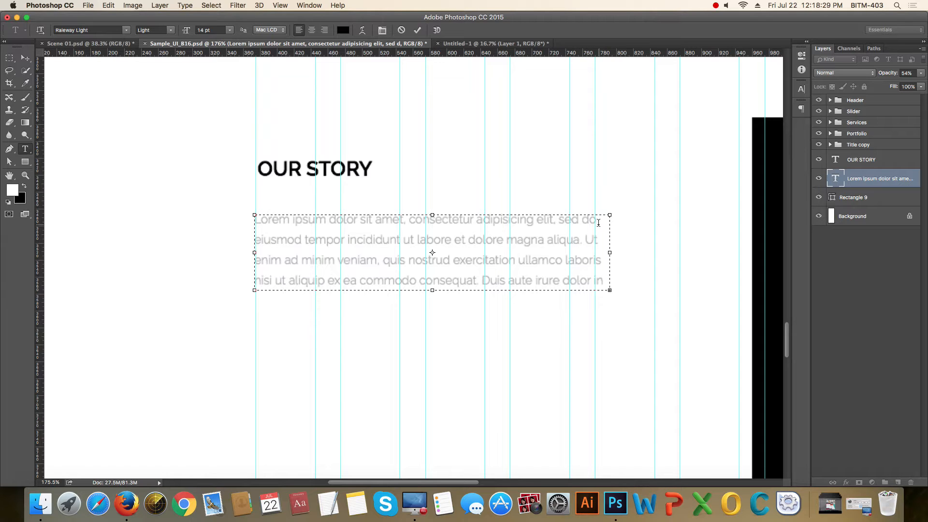
key(BackSpace)
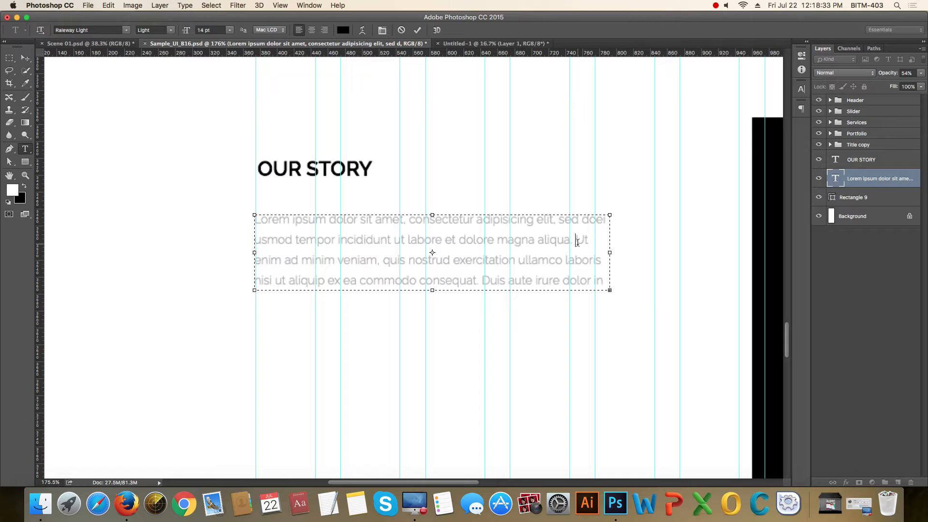
key(Return)
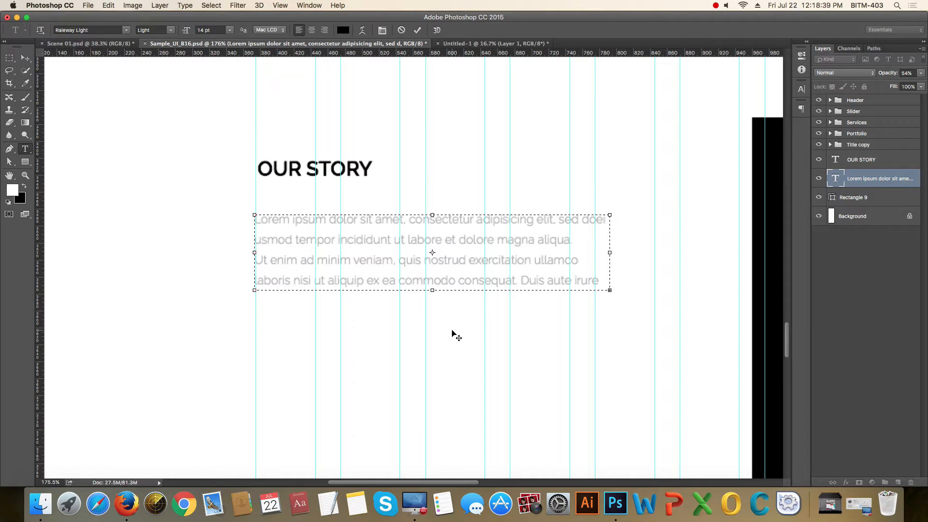
- Join "ex" and "ea" in the fourth line and delete all text after it, ending the paragraph with "exea."
key(BackSpace)
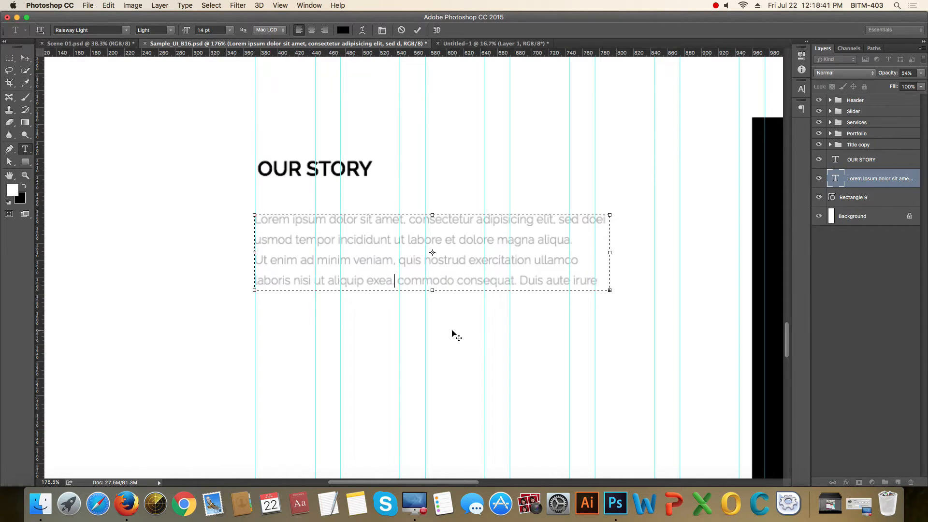
key(shift+Up)
key(shift+Up)
key(shift+Up)
key(shift+Up)
key(shift+Down)
key(shift+Down)
key(shift+Down)
key(shift+Down)
key(shift+Down)
key(shift+Down)
key(shift+Down)
key(shift+Down)
key(BackSpace)
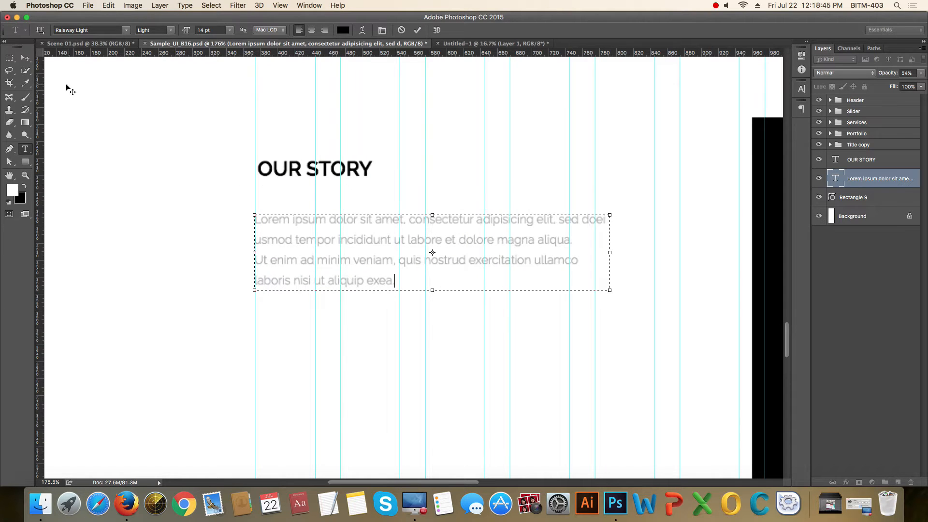
click(27, 61)
- Nudge the OUR STORY heading left and the paragraph right so both start exactly on the first column guide
scroll(399, 240, down, 6)
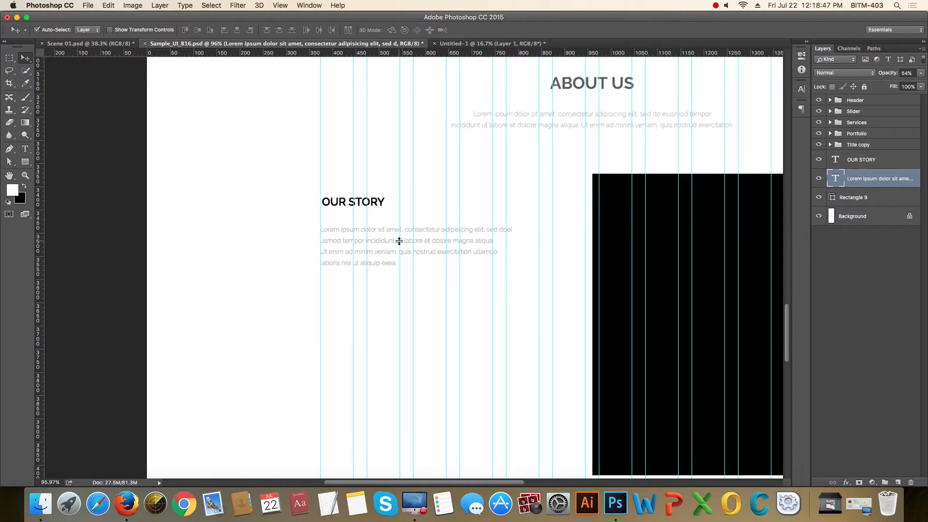
drag(462, 261, 484, 253)
scroll(379, 210, up, 5)
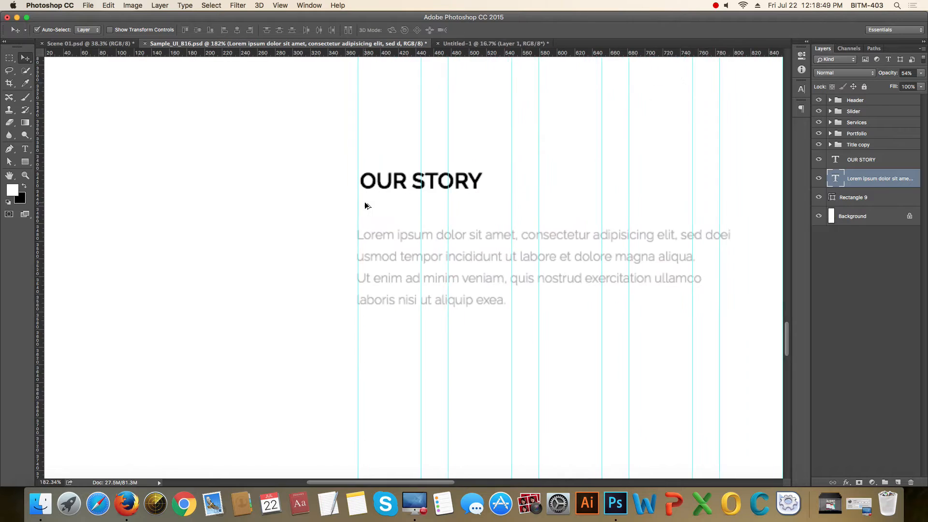
click(383, 186)
key(Left)
key(Left)
key(Left)
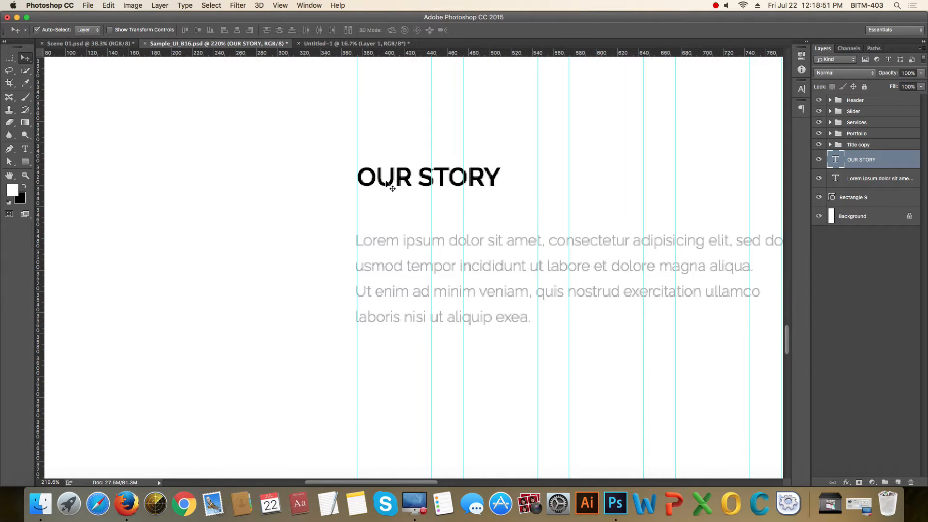
click(401, 244)
key(Right)
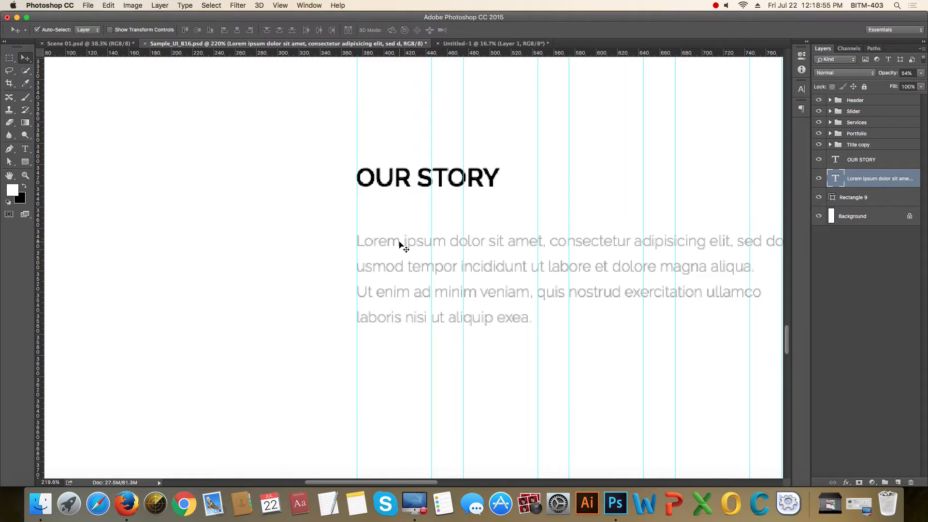
- Move the paragraph straight up by about 10 px to tighten the gap below the OUR STORY heading
key(shift+Up)
key(shift+Up)
key(shift+Up)
key(shift+Up)
key(shift+Up)
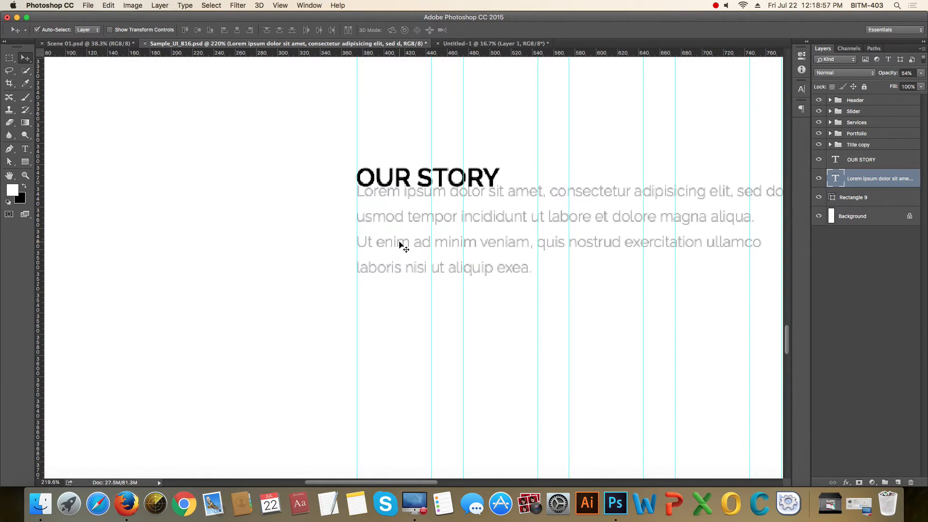
key(shift+Down)
key(shift+Down)
key(shift+Down)
key(shift+Down)
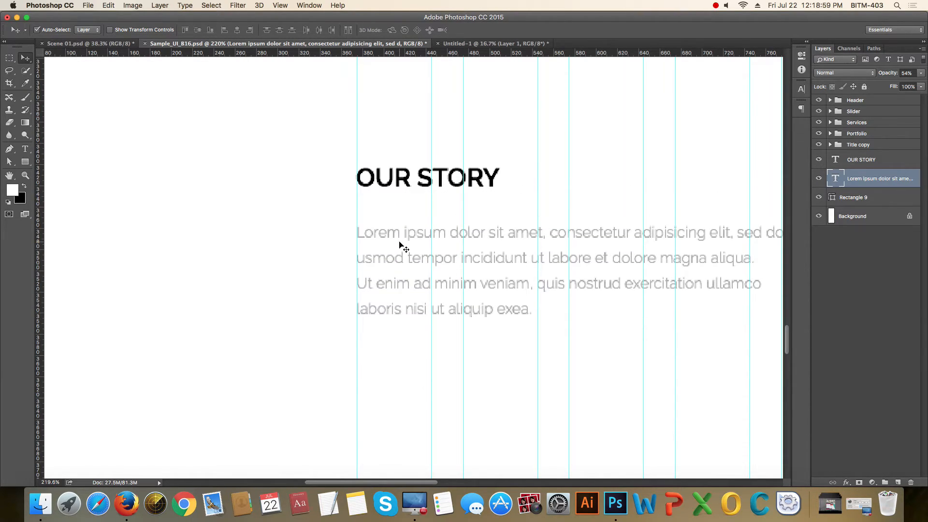
- Group the OUR STORY heading with its paragraph and name the group Story
key(super+minus)
key(super+minus)
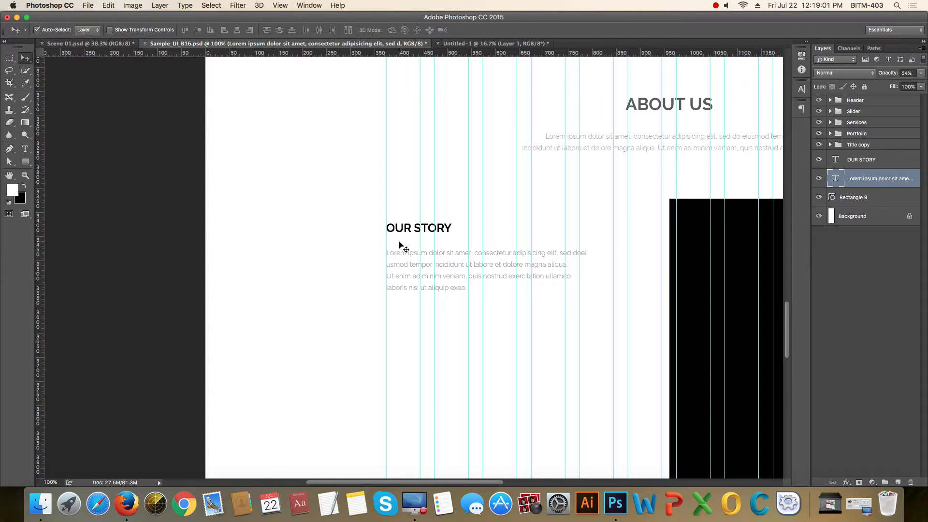
shift+click(870, 161)
key(super+g)
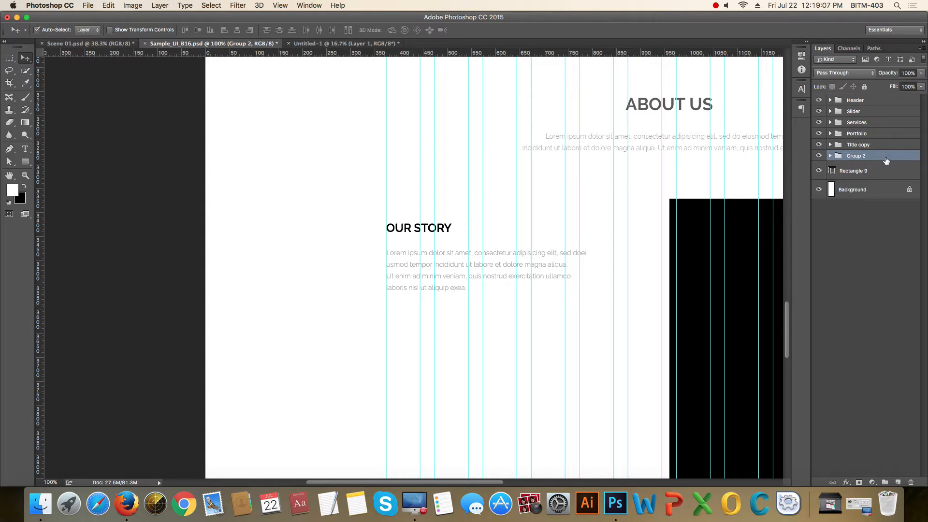
double_click(857, 155)
text(Story)
key(Return)
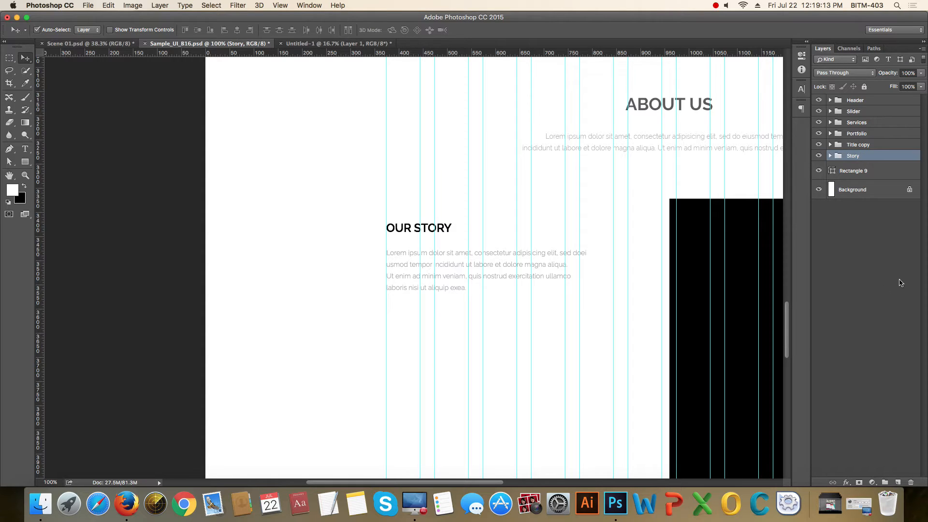
- Duplicate the Story group and move the original group straight down about 100 px, below the first text block
key(super+j)
click(868, 168)
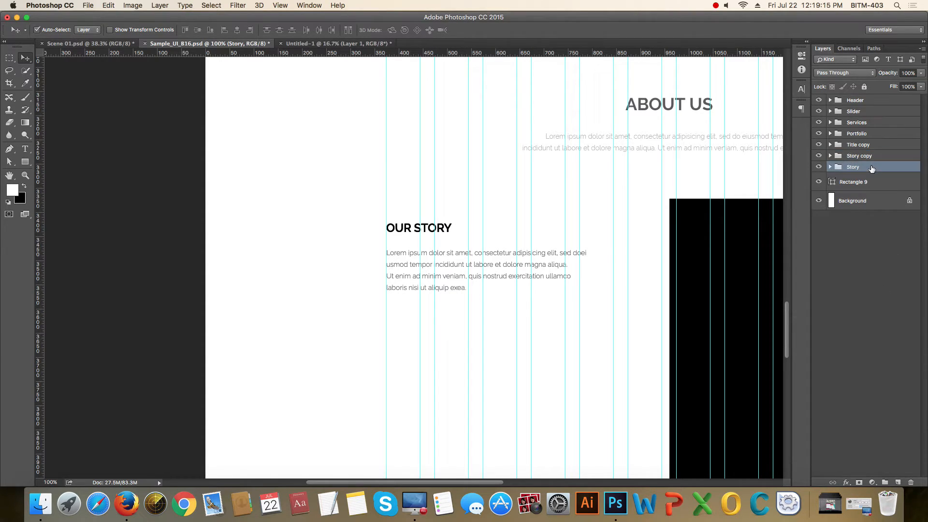
key(shift+Down)
key(shift+Down)
key(shift+Down)
key(shift+Down)
key(shift+Down)
key(shift+Down)
key(shift+Down)
key(shift+Down)
key(shift+Down)
key(shift+Down)
key(shift+Down)
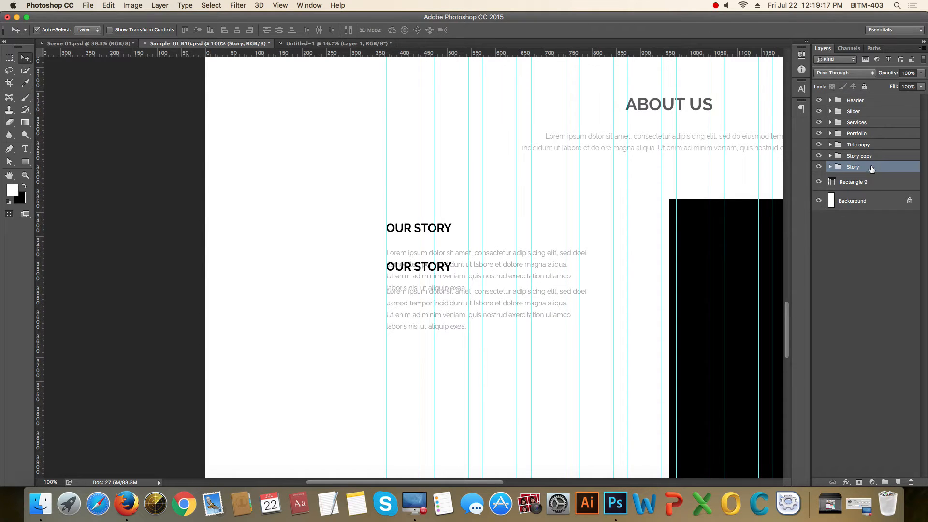
key(shift+Down)
key(shift+Down)
key(shift+Down)
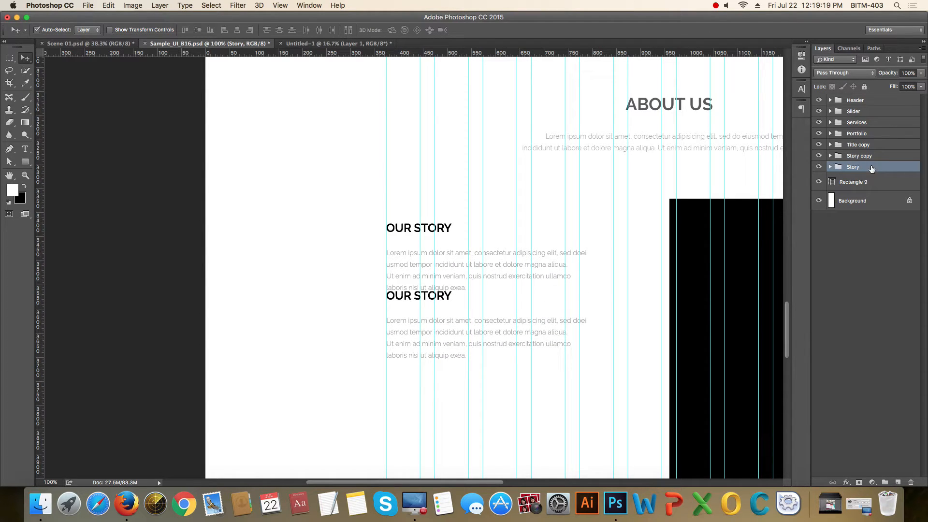
key(shift+Down)
key(shift+Down)
key(shift+Down)
key(shift+Down)
key(shift+Down)
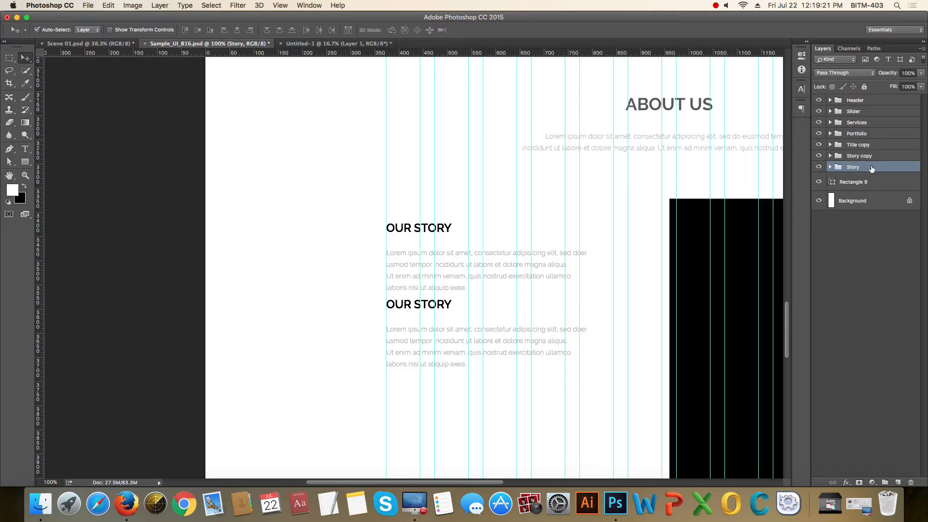
scroll(510, 309, down, 3)
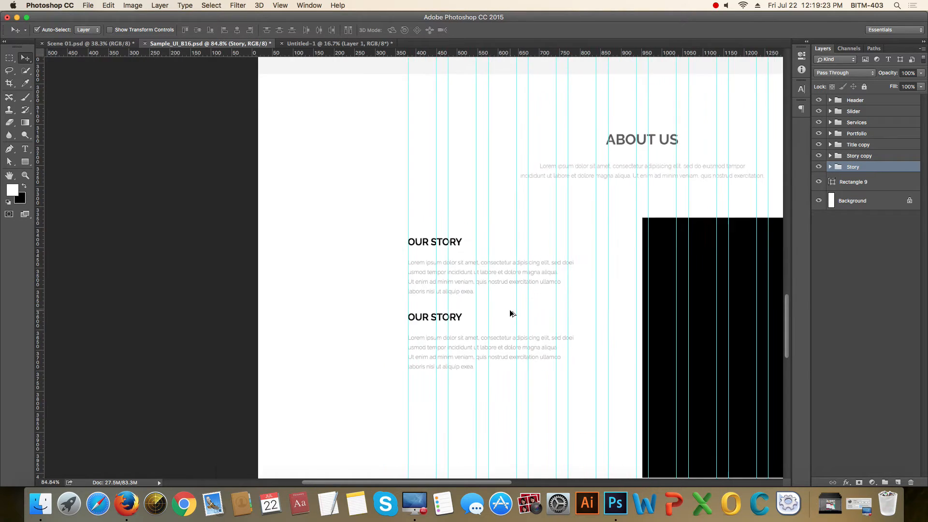
drag(557, 323, 550, 259)
- Change the lower block's heading to OUR MISSION and set its text to left alignment
scroll(427, 253, up, 3)
scroll(427, 254, up, 2)
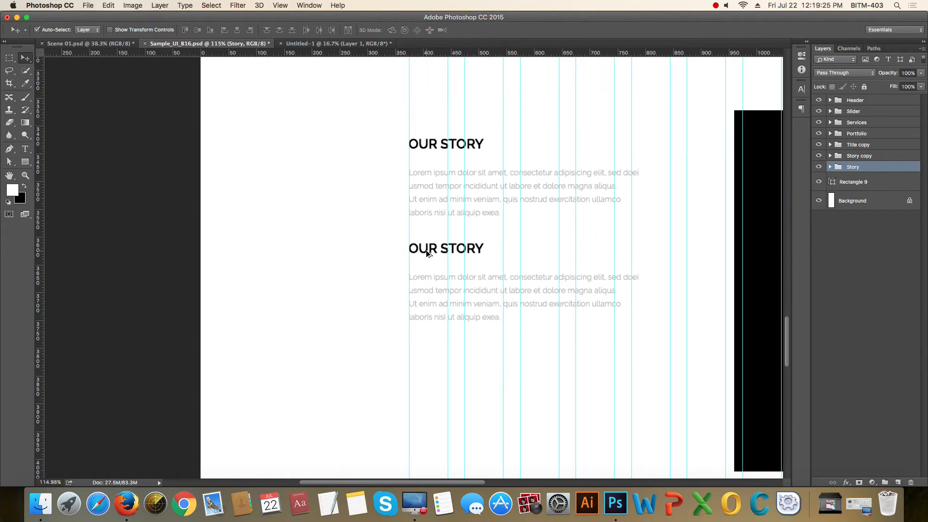
key(t)
click(456, 248)
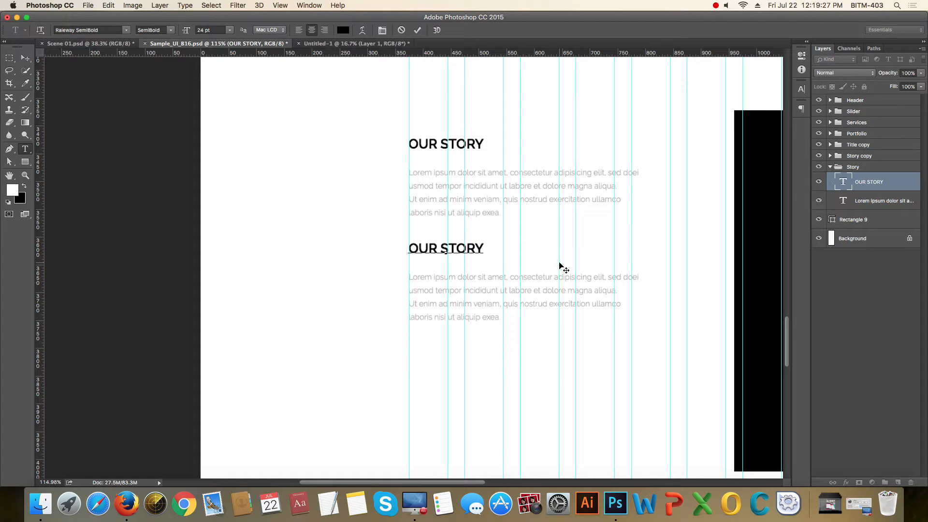
key(super+a)
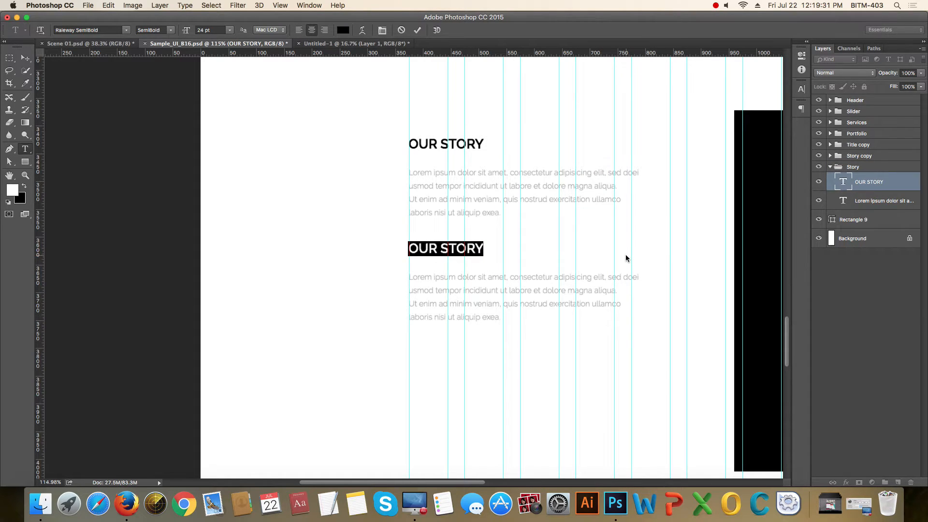
text(OUR)
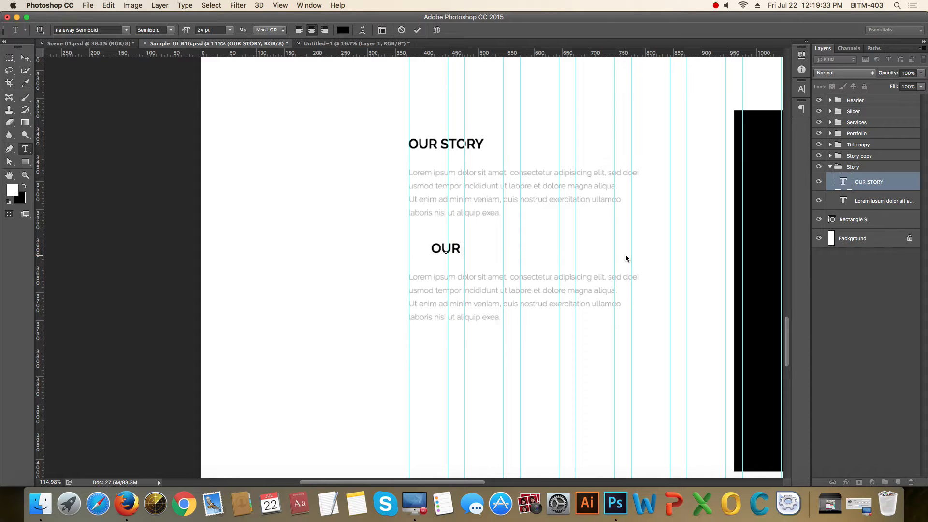
text( MISSION)
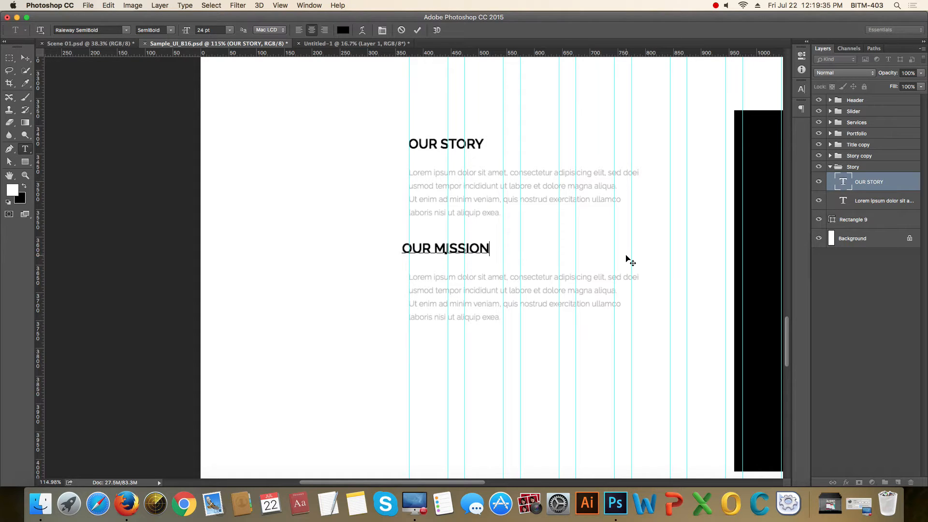
click(298, 31)
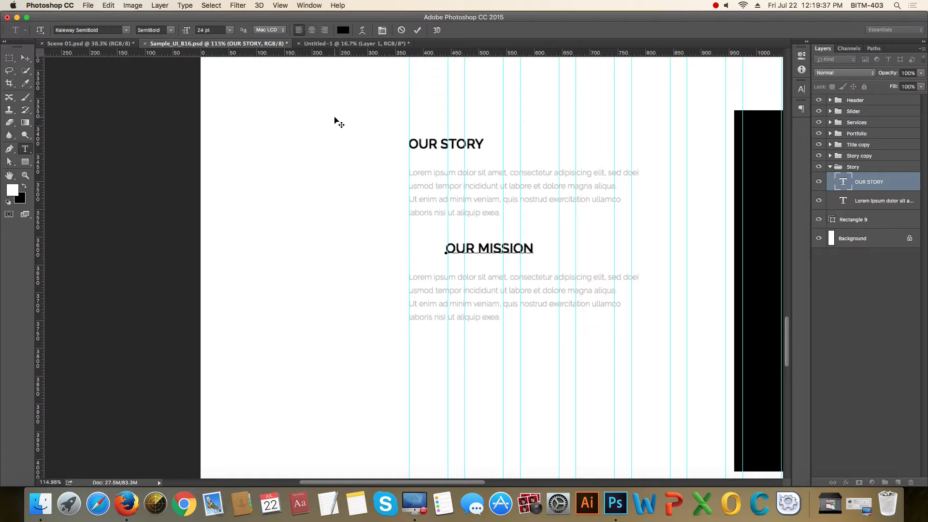
click(25, 58)
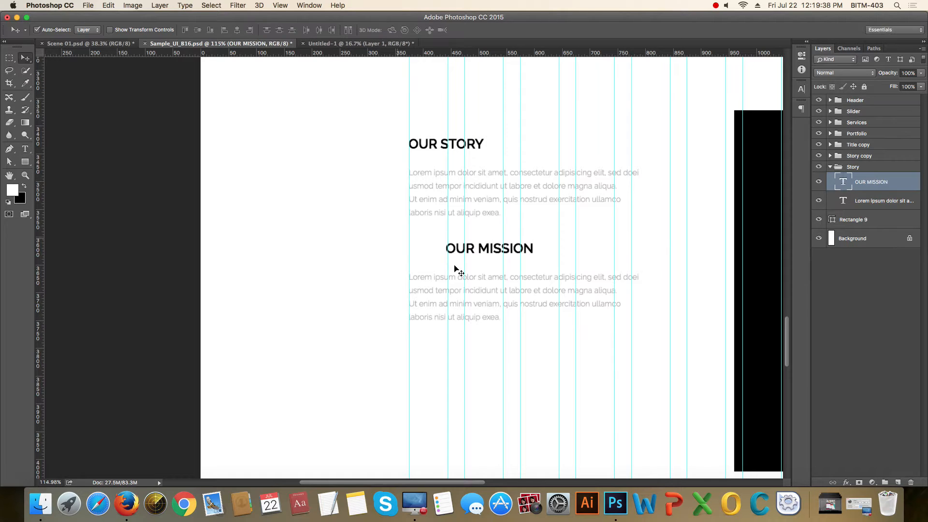
- Align the left edges of the OUR MISSION heading and its paragraph
shift+click(478, 297)
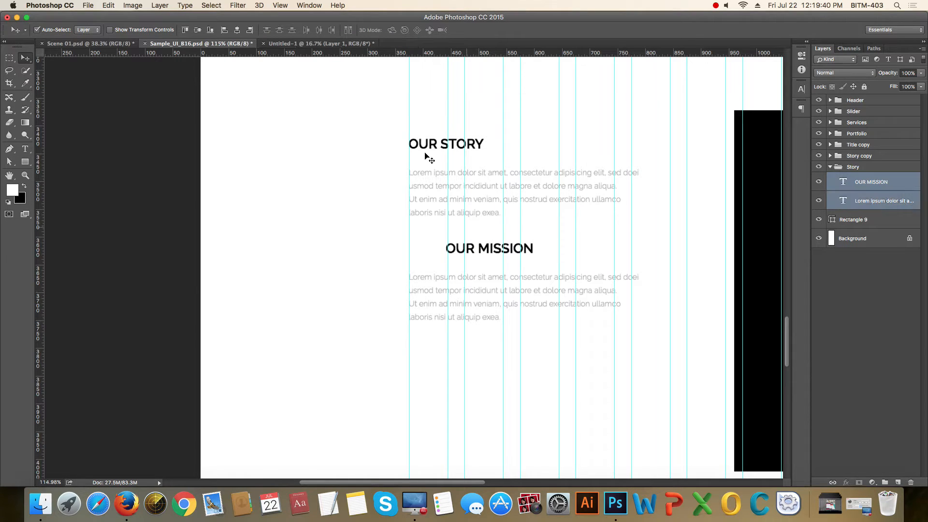
click(225, 31)
click(480, 250)
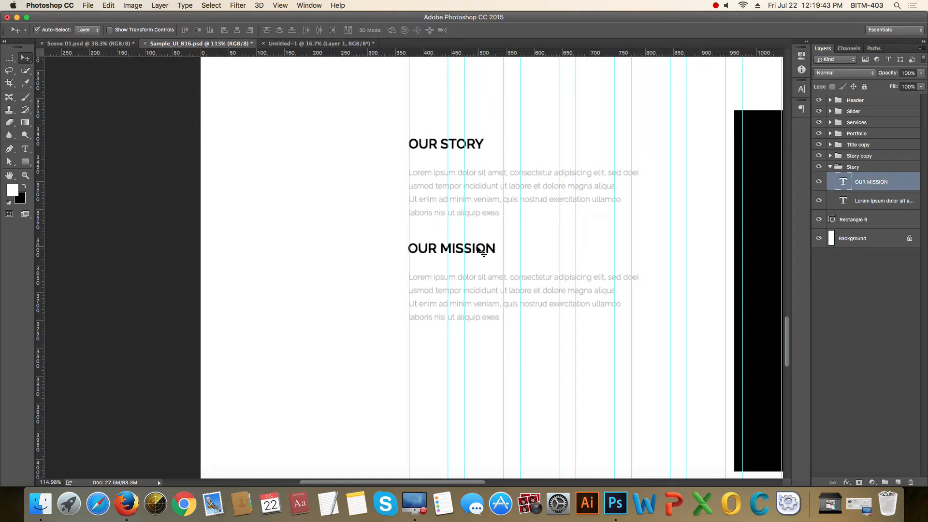
- Duplicate the OUR MISSION block's Story group and move the original straight down about 100 px, matching the spacing of the blocks above
scroll(480, 248, down, 5)
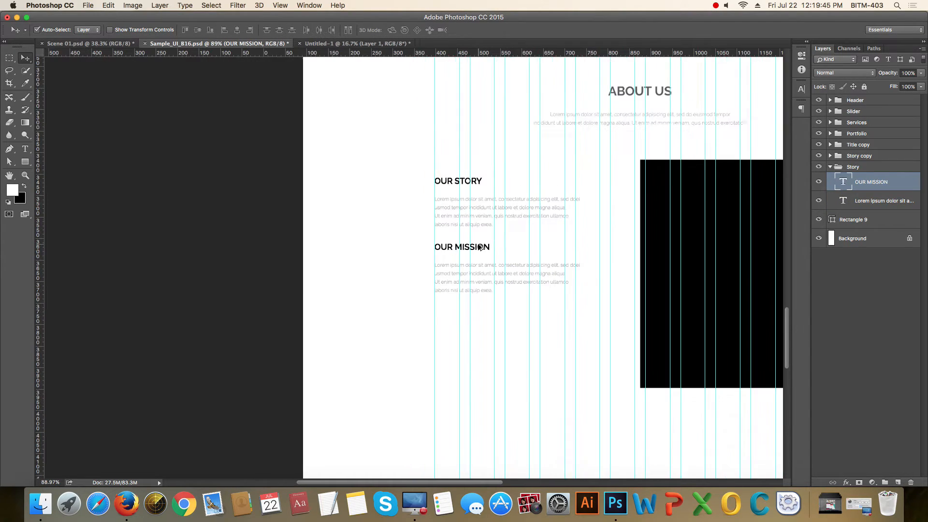
drag(547, 235, 521, 210)
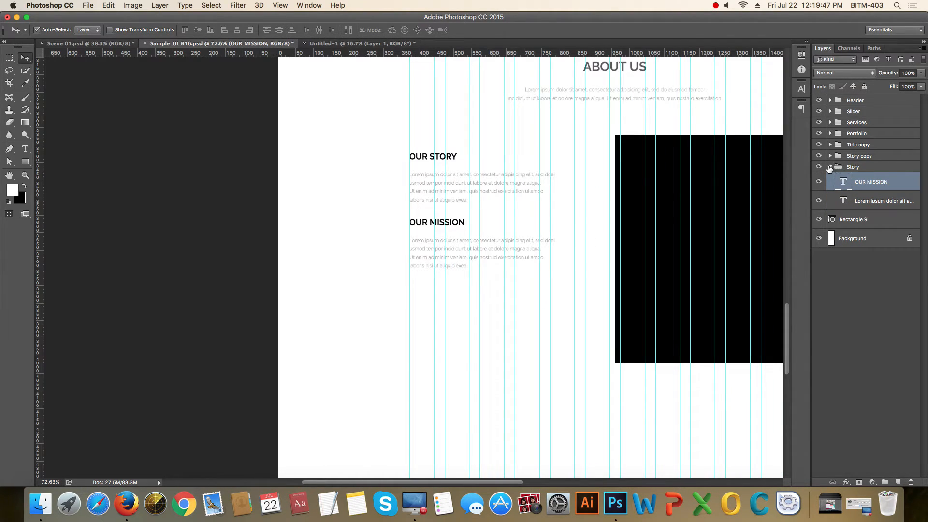
click(832, 166)
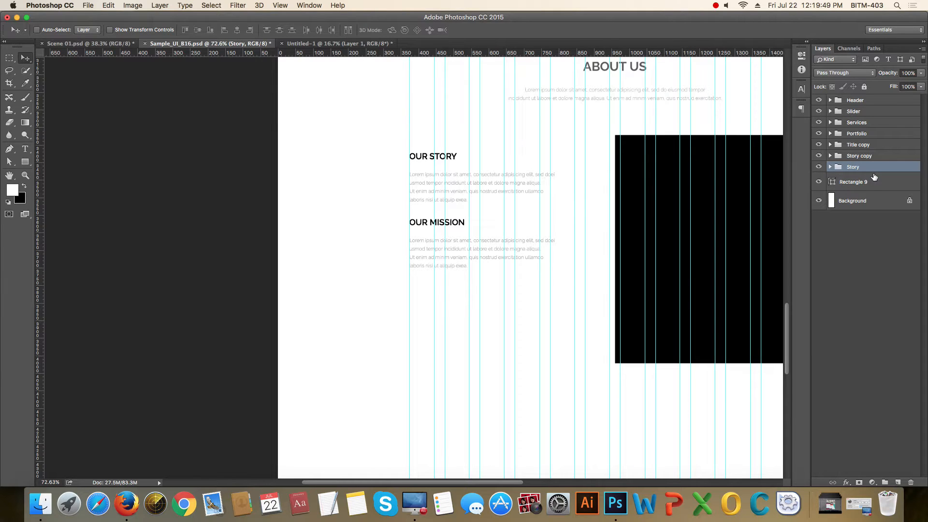
key(super+j)
click(871, 179)
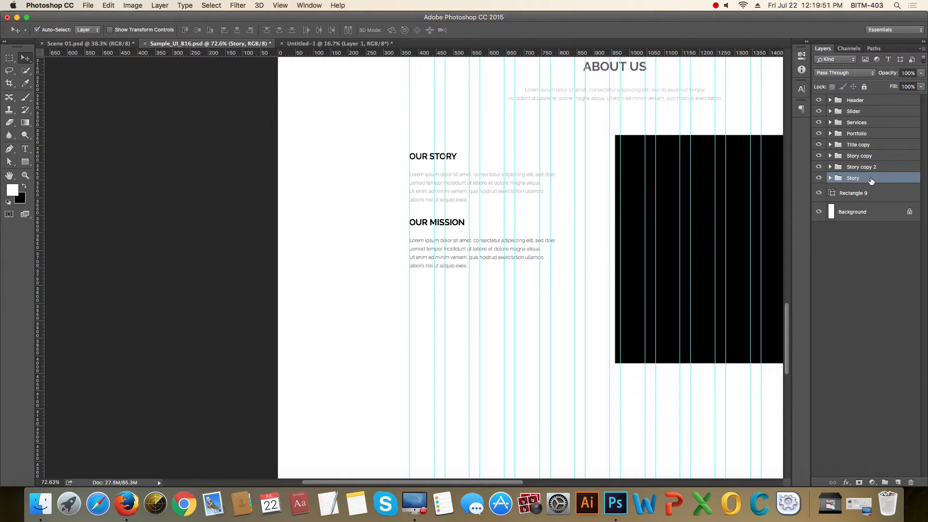
key(shift+Down)
key(shift+Down)
key(shift+Down)
key(shift+Down)
key(shift+Down)
key(shift+Down)
key(shift+Down)
key(shift+Down)
key(shift+Down)
key(shift+Down)
key(shift+Down)
key(shift+Down)
key(shift+Down)
key(shift+Down)
key(shift+Down)
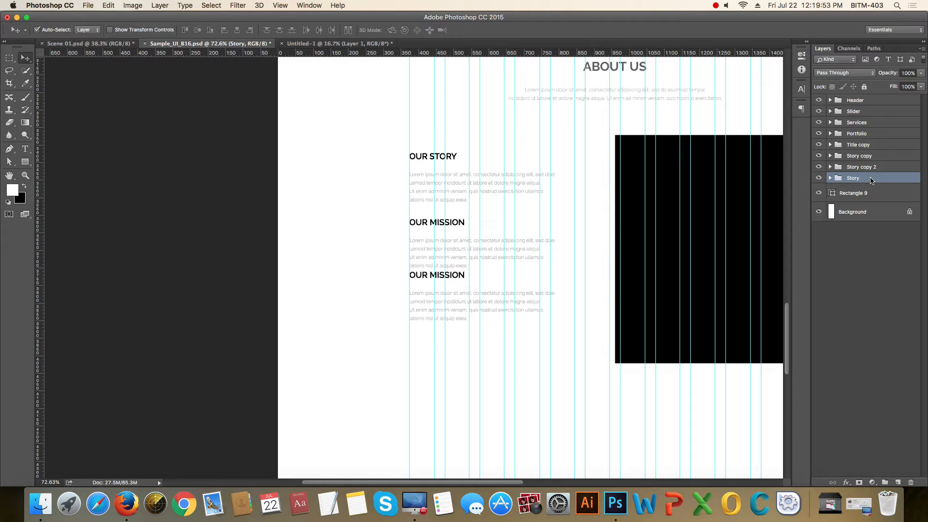
key(shift+Down)
drag(460, 272, 508, 303)
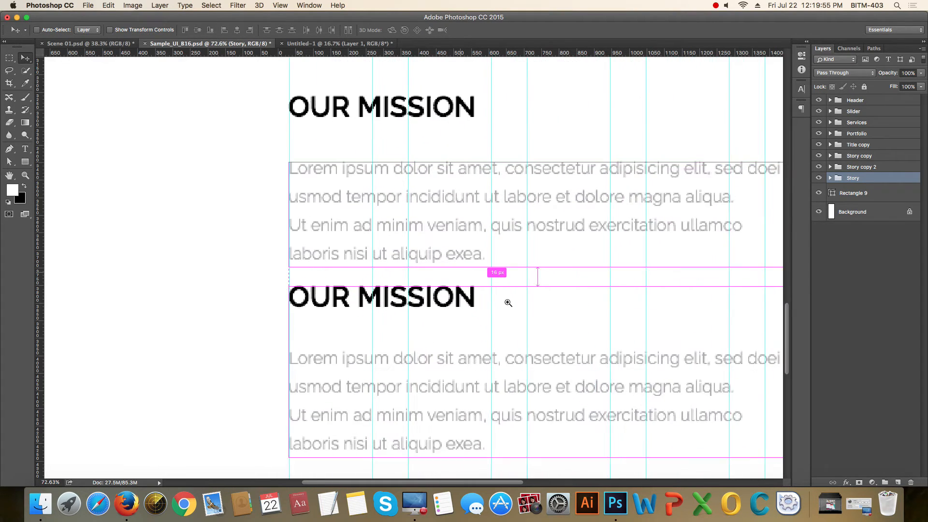
key(shift+Up)
key(shift+Up)
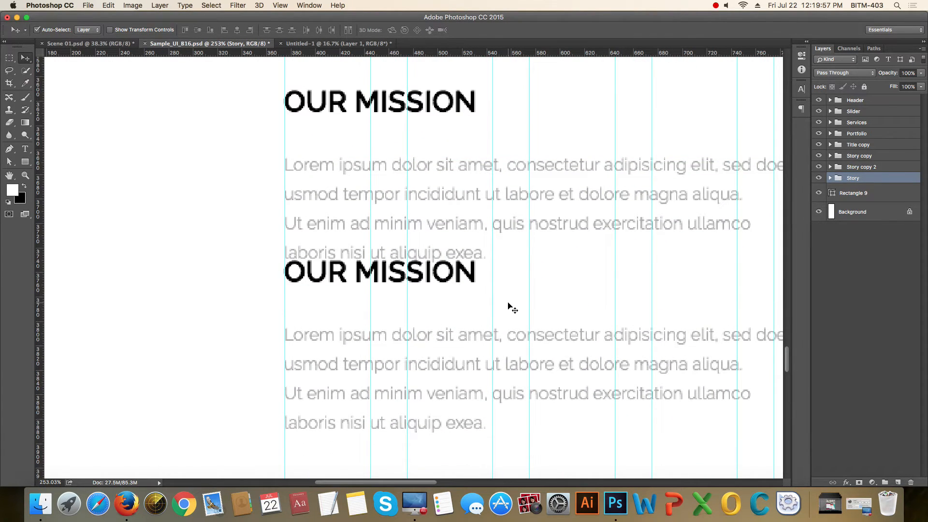
key(shift+Down)
key(shift+Down)
key(shift+Down)
key(shift+Down)
key(shift+Down)
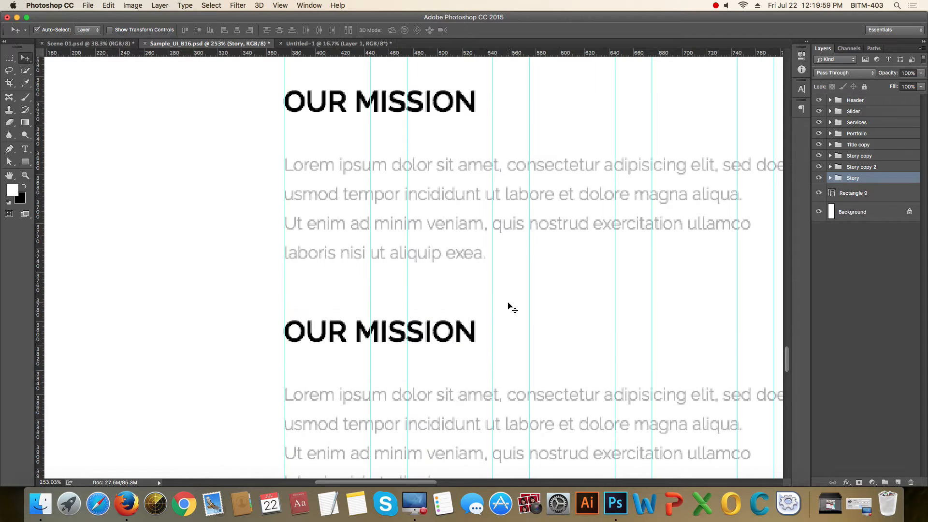
- Replace the lowest block's OUR MISSION heading with RESPOSIBILITIES
key(super+1)
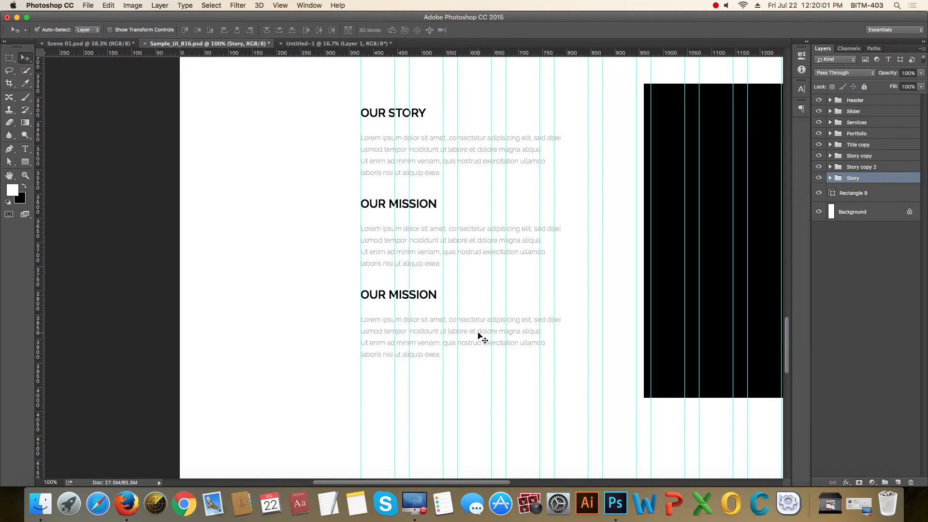
key(t)
click(413, 293)
key(super+a)
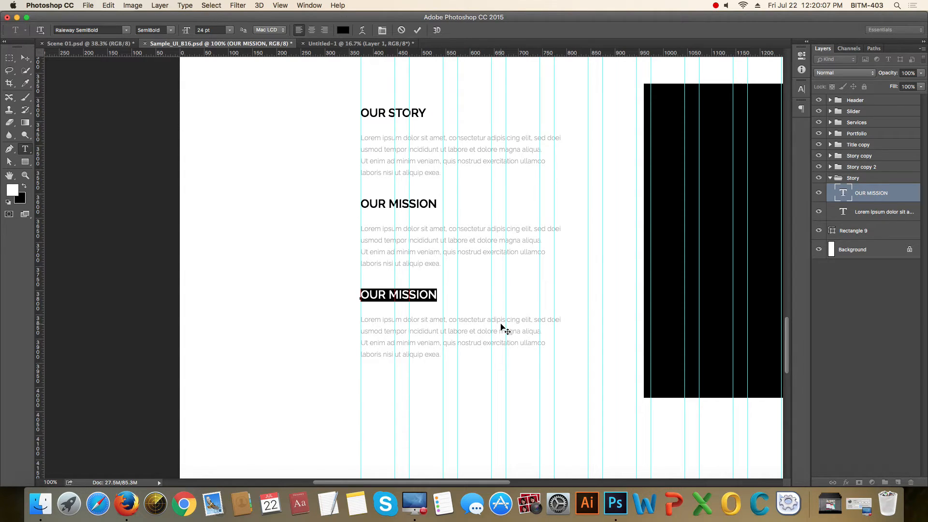
click(394, 295)
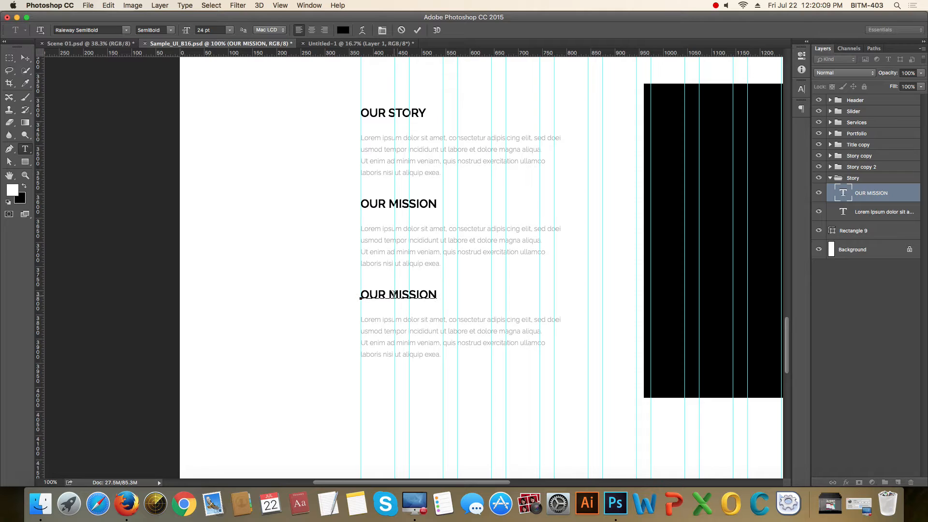
drag(390, 294, 486, 294)
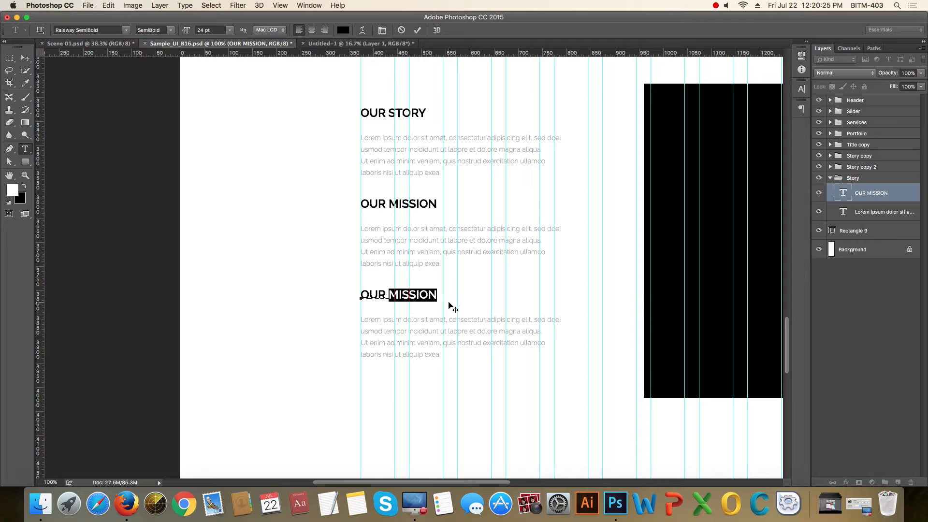
key(super+a)
text(R)
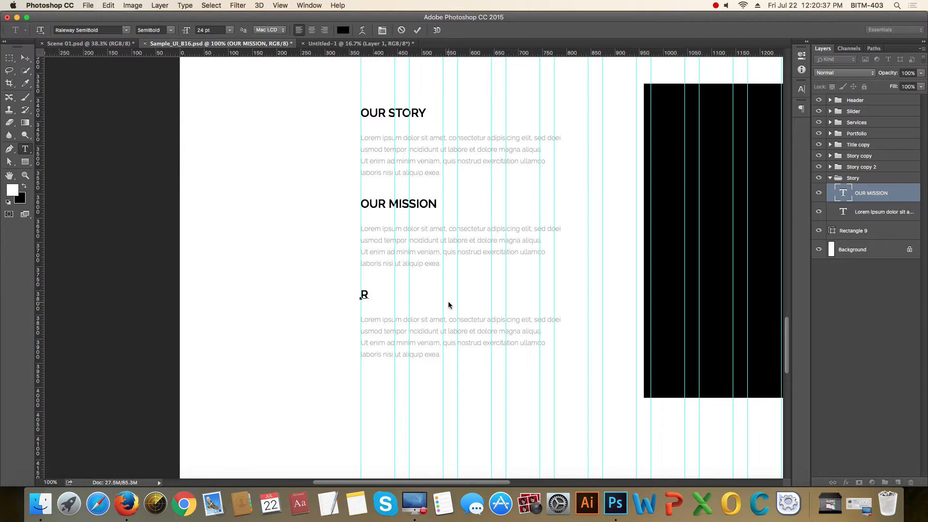
text(ESPOSIBILITIES)
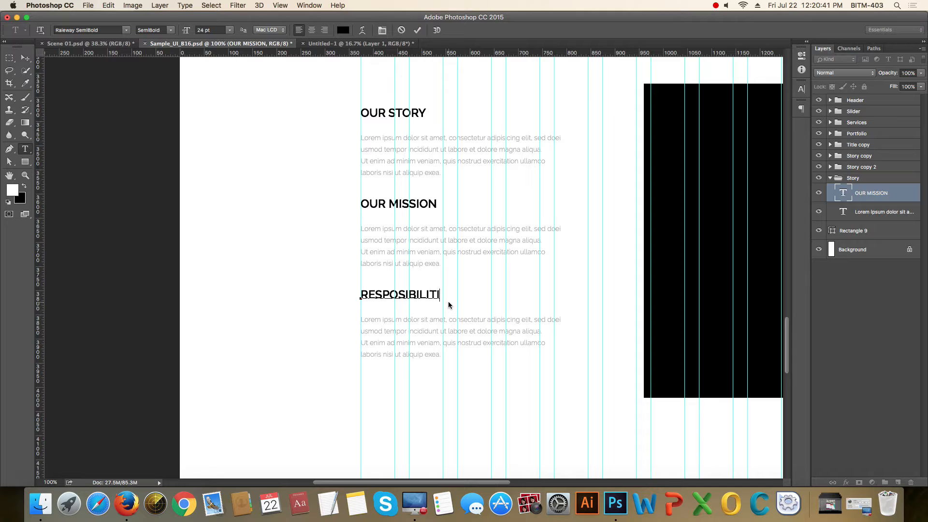
click(25, 58)
- Collapse the Story group and combine Story, Story copy 2 and Story copy into one group
scroll(520, 274, down, 3)
scroll(521, 273, down, 2)
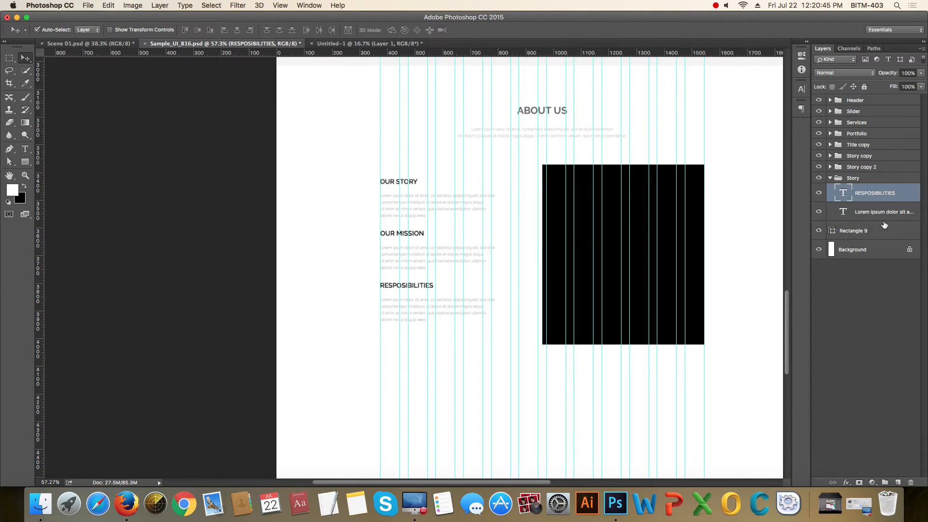
click(831, 178)
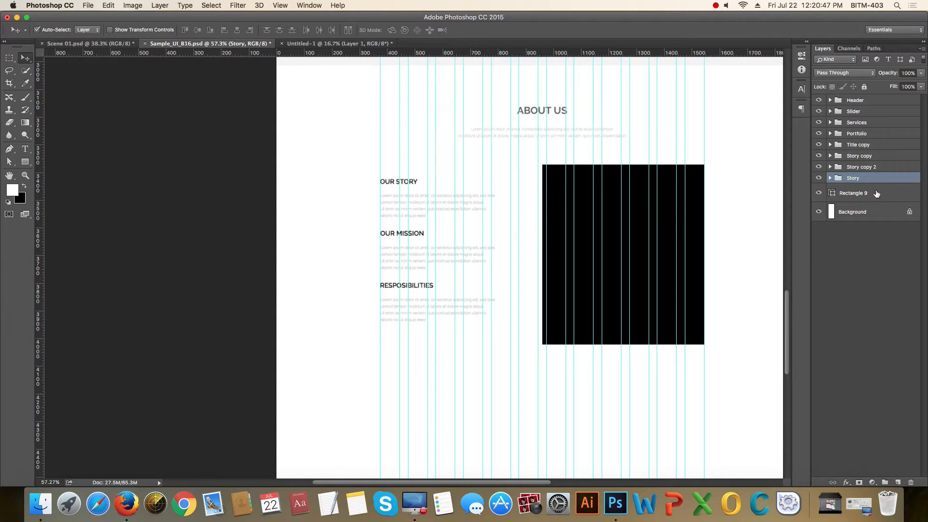
shift+click(874, 156)
key(ctrl+g)
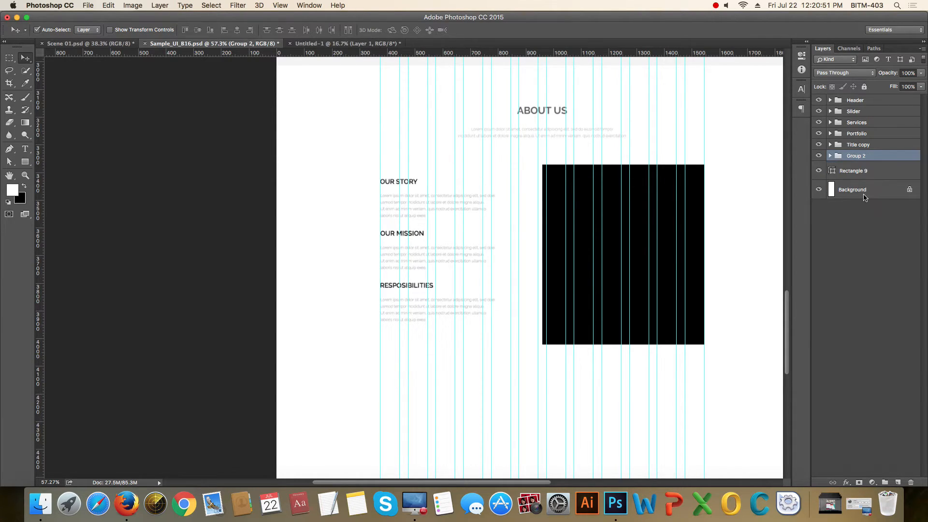
scroll(466, 184, up, 1)
scroll(466, 184, up, 3)
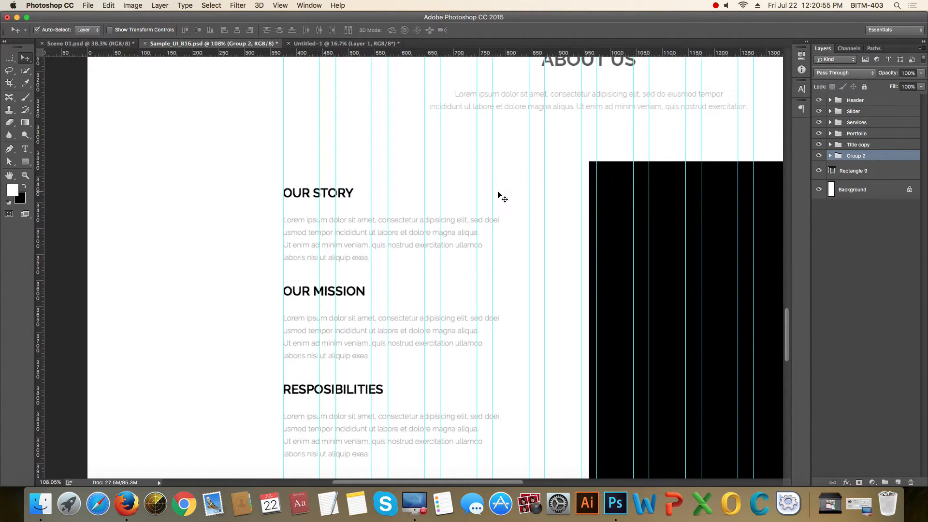
- Align the vertical centres of the text blocks group and the black rectangle, and hide the guides
scroll(589, 184, up, 1)
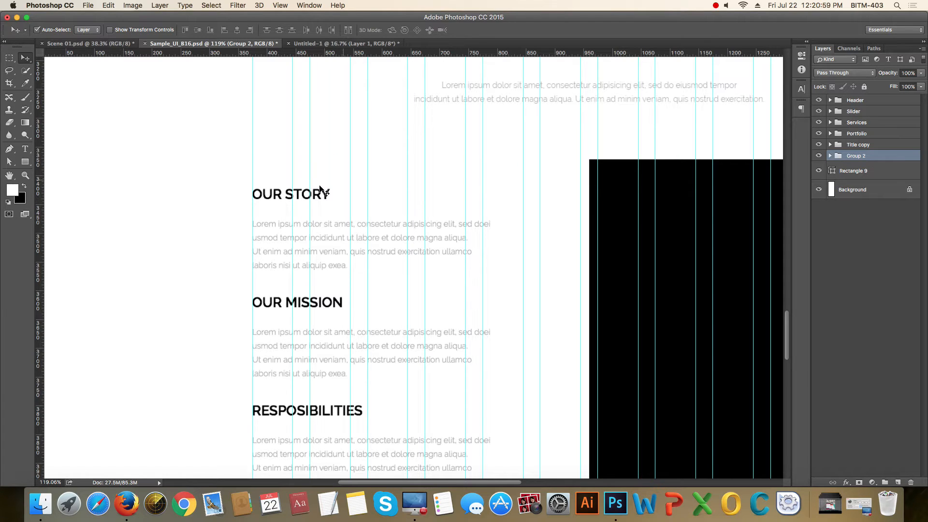
scroll(311, 253, down, 5)
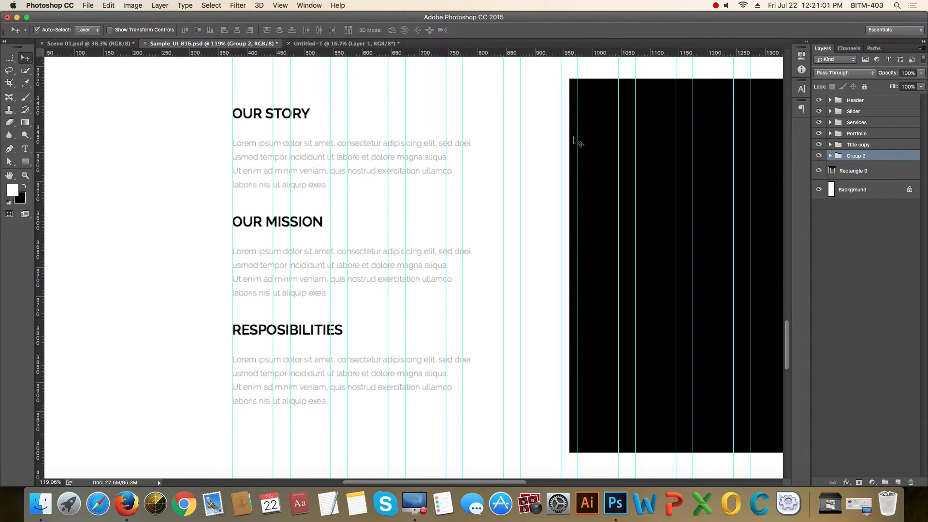
scroll(440, 249, down, 3)
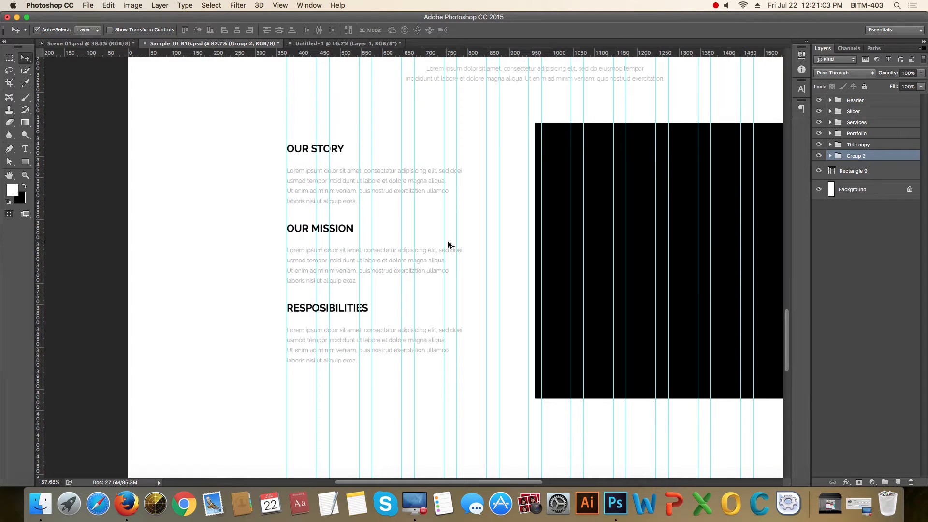
scroll(447, 247, down, 1)
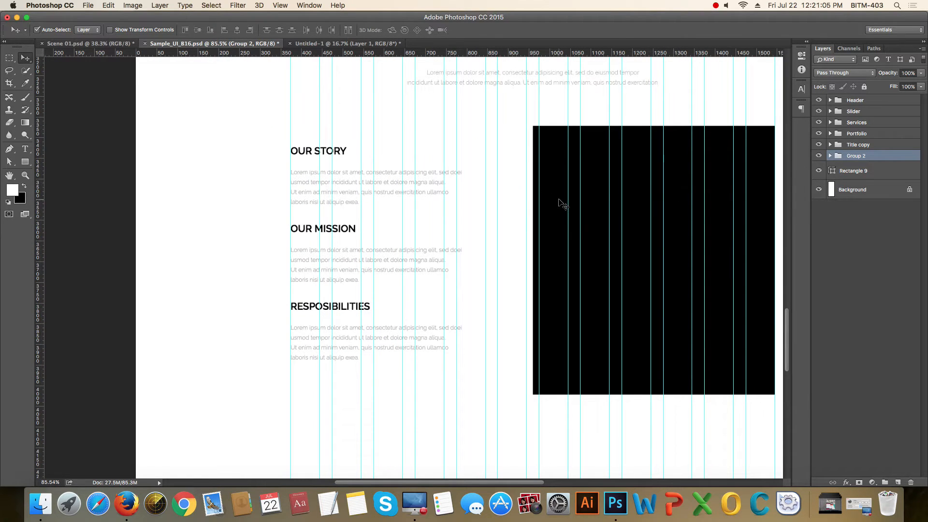
shift+click(560, 203)
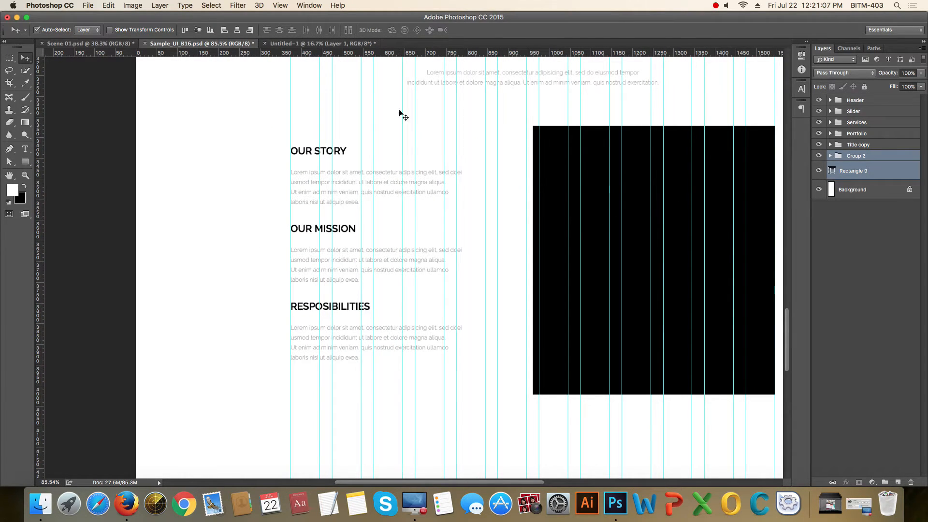
click(198, 31)
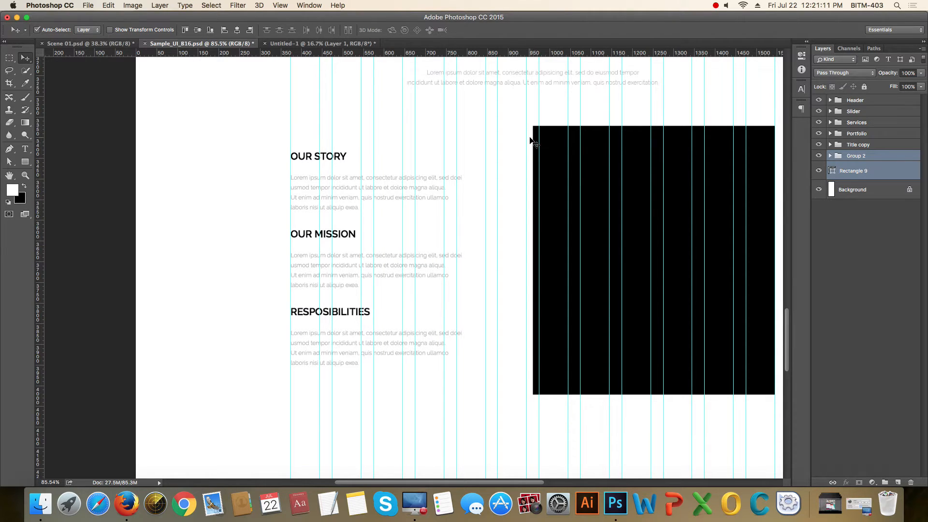
scroll(482, 294, down, 4)
drag(560, 299, 554, 286)
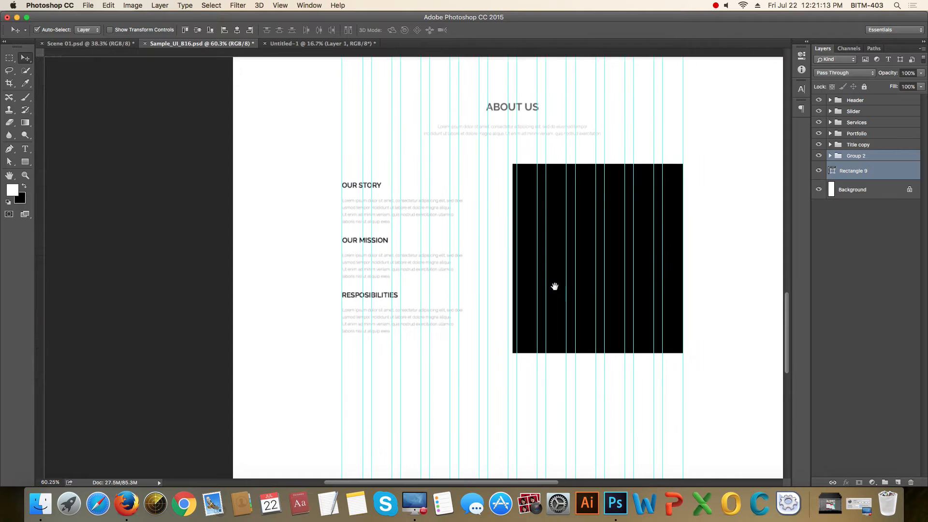
key(super+semicolon)
scroll(557, 290, down, 1)
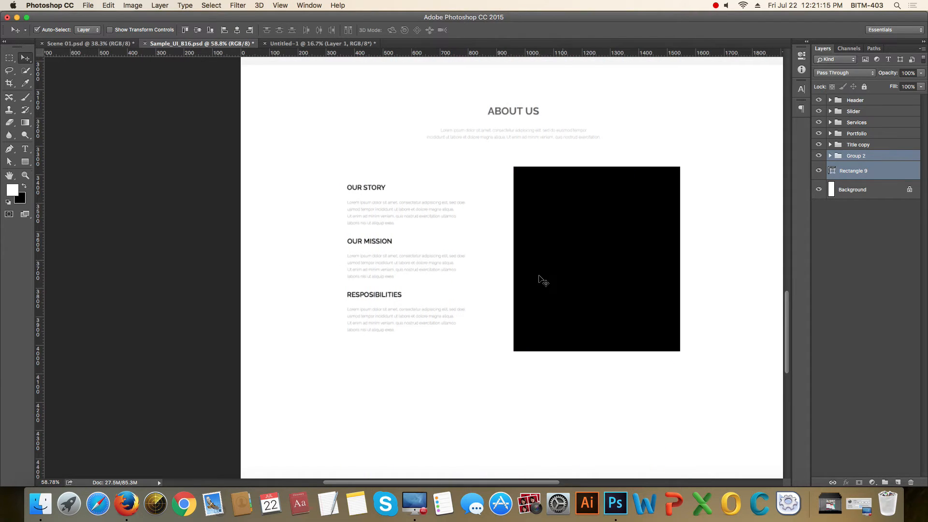
- Switch to Firefox and copy the man-people-office-writing.jpg photo of the man on the yellow sofa
key(super+Tab)
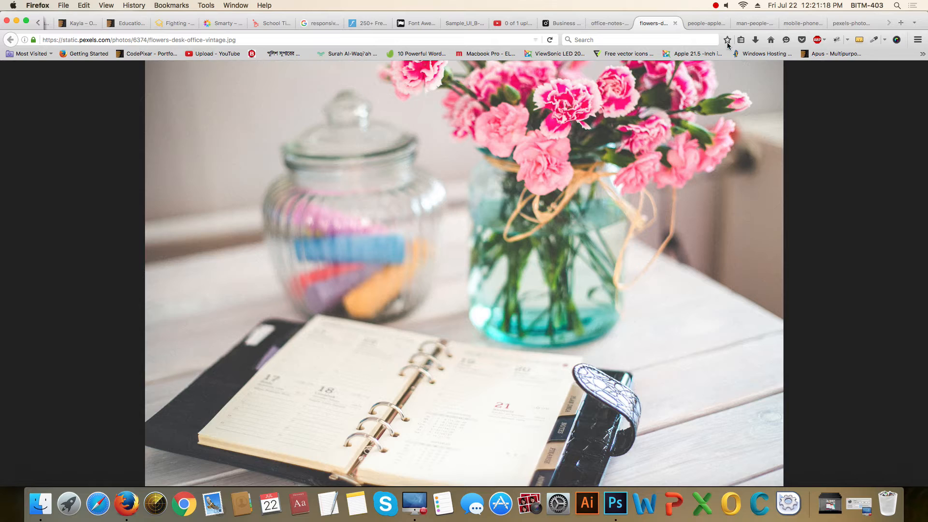
click(704, 24)
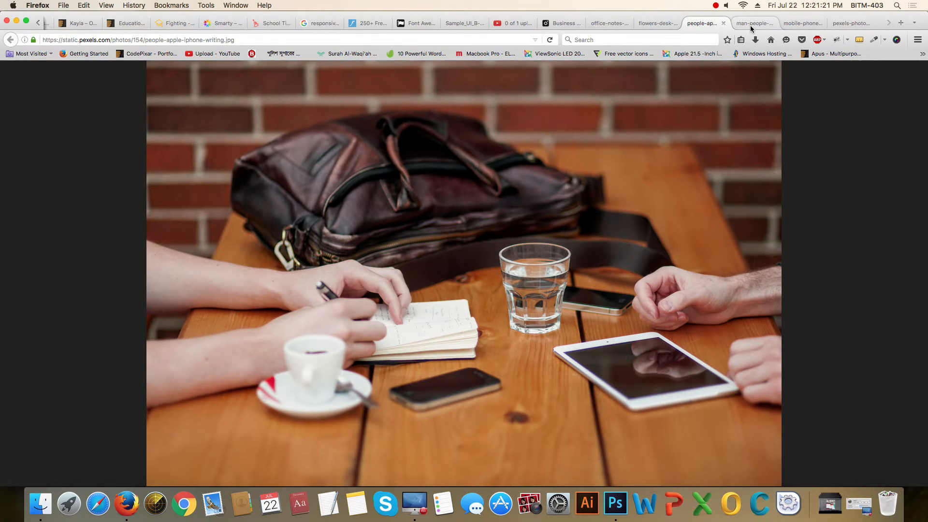
click(751, 25)
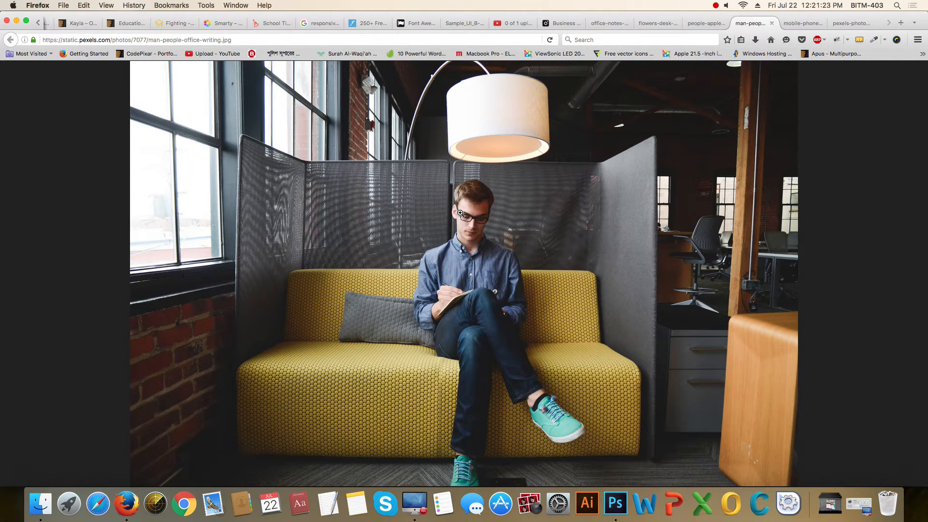
right_click(510, 228)
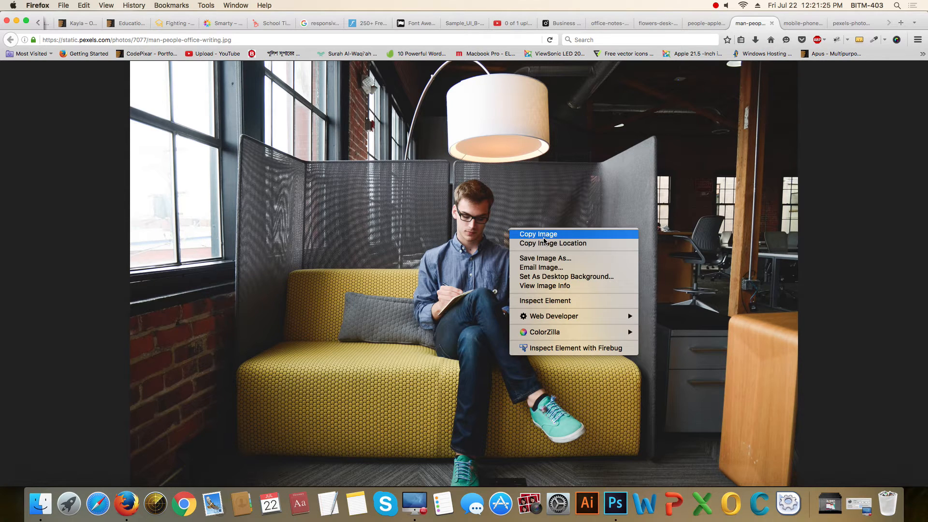
click(583, 240)
- Switch back to Photoshop, create a 4872 x 3104 px document from the clipboard size, and paste the photo
key(super+Tab)
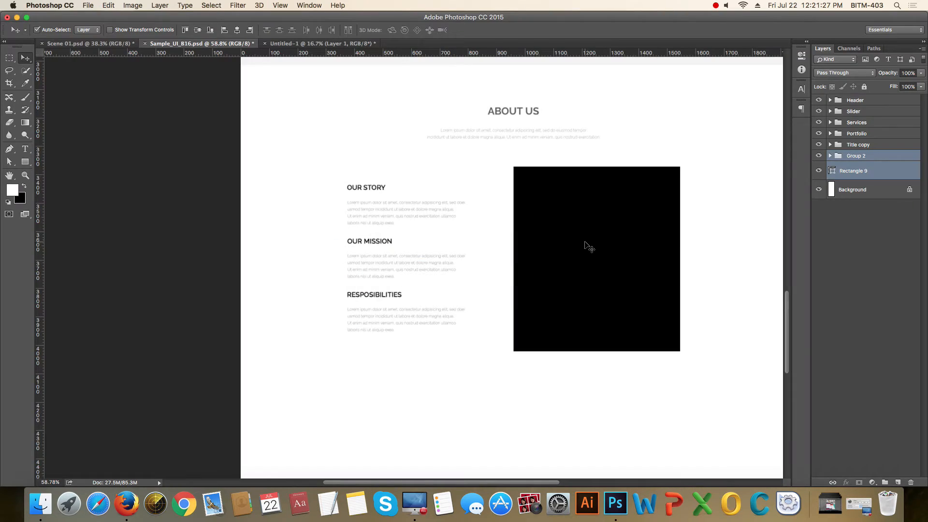
key(super+n)
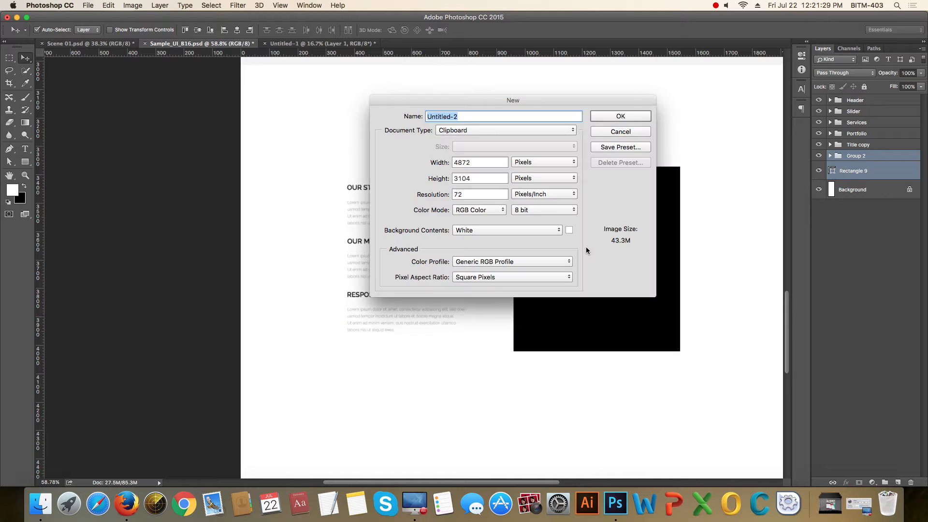
key(Return)
key(super+v)
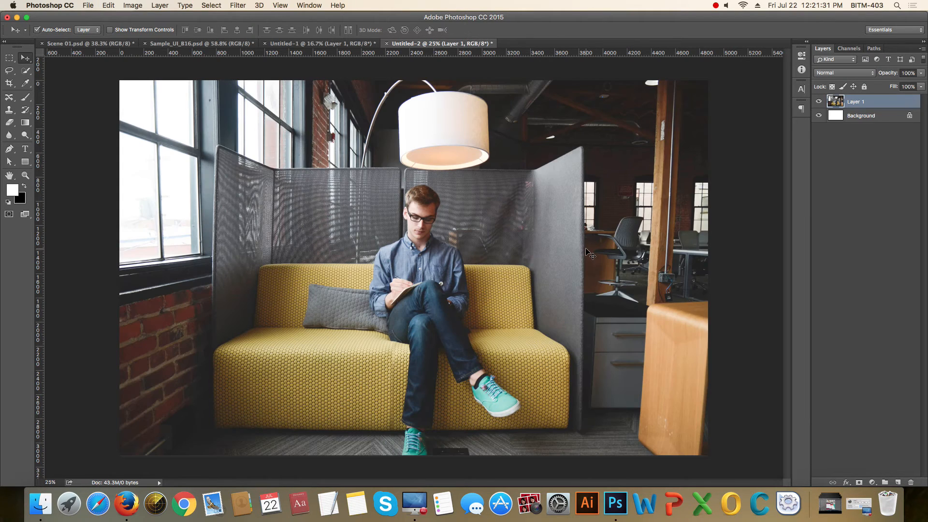
- Resize the photo document to a width of 1920 px
key(super+a)
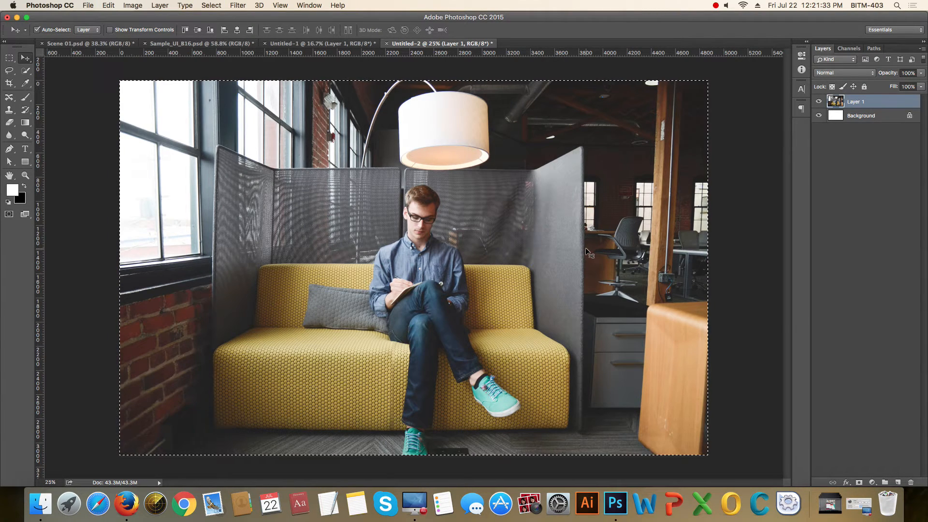
key(super+alt+i)
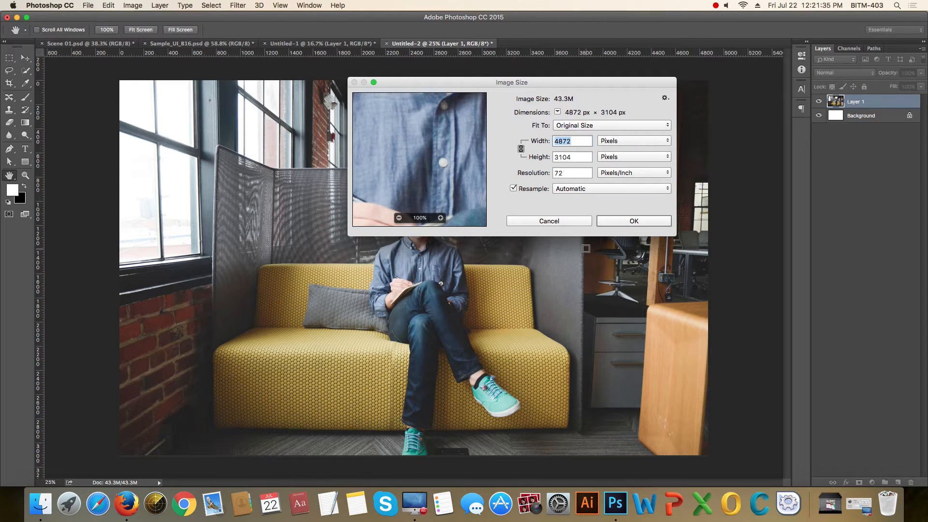
text(1920)
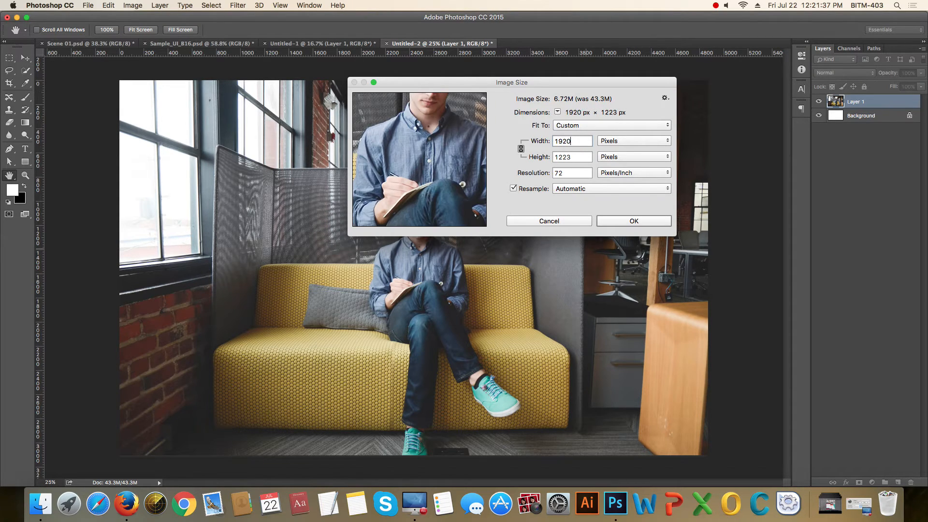
key(Return)
- Copy the whole resized photo into Sample_UI_B16.psd directly above Rectangle 9 and clip it to that rectangle
key(super+a)
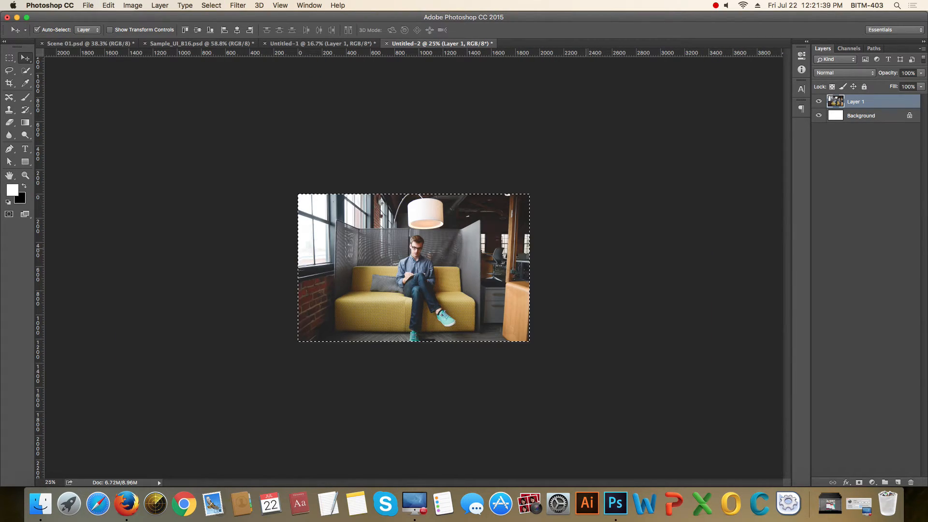
key(v)
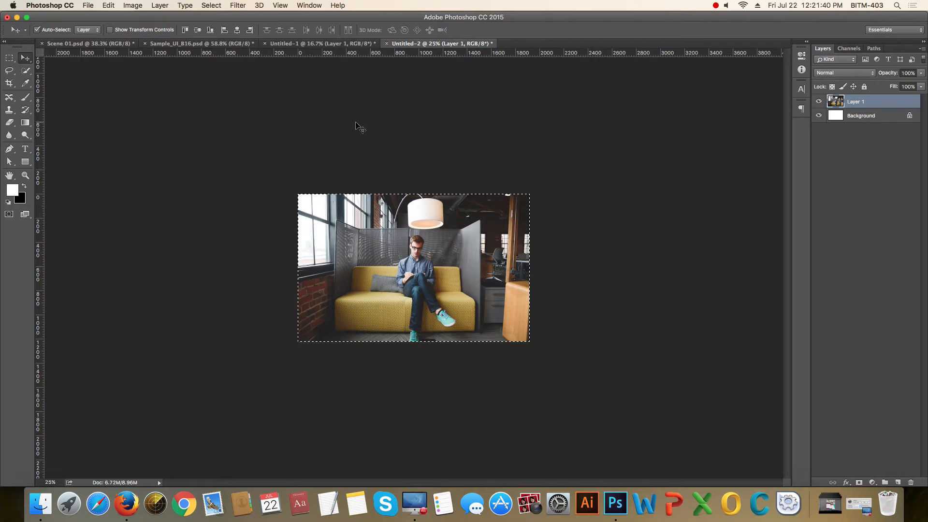
click(162, 44)
click(849, 329)
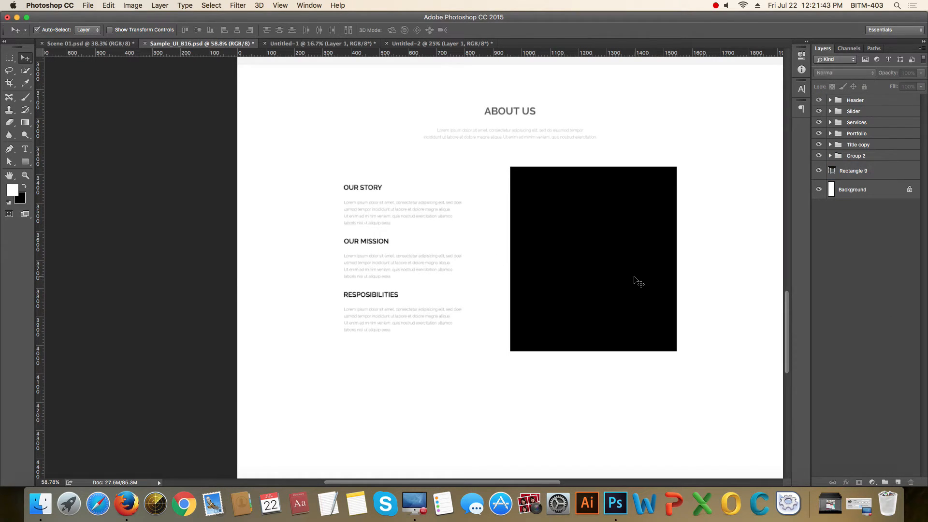
click(635, 277)
key(super+v)
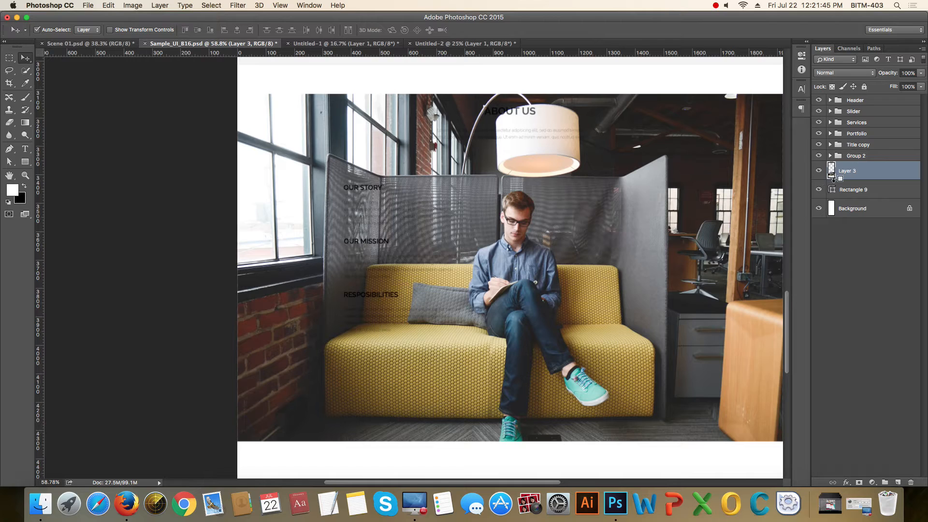
alt+click(834, 177)
- Scale the clipped photo to about 59% so the seated man and sofa fit inside the rectangle
key(super+t)
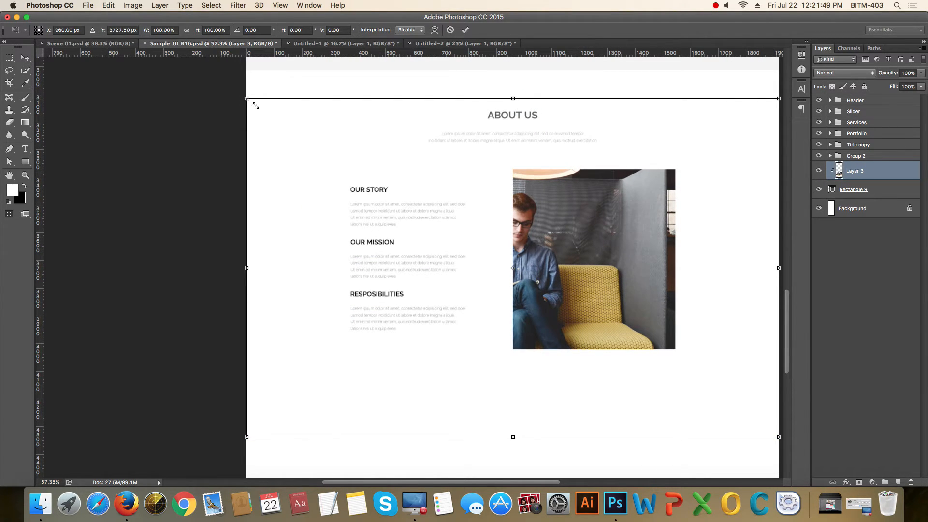
drag(247, 99, 339, 157)
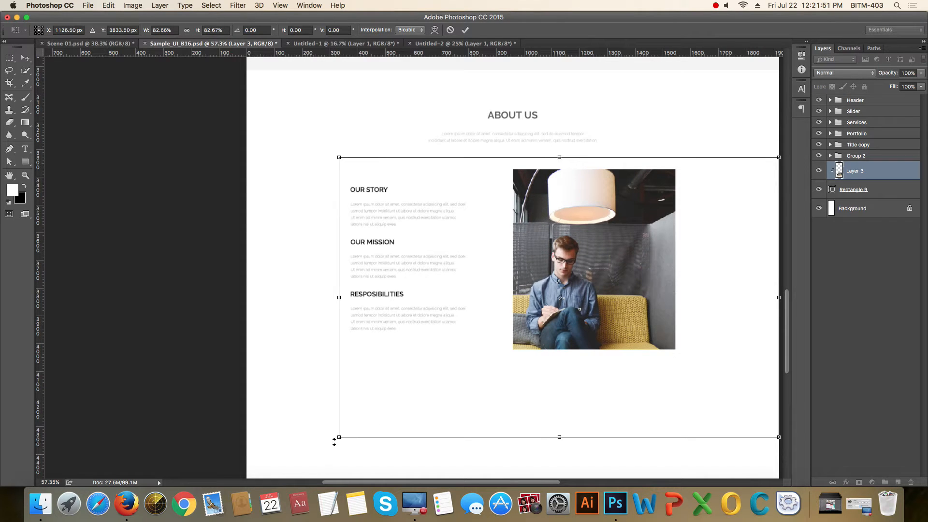
drag(334, 441, 418, 389)
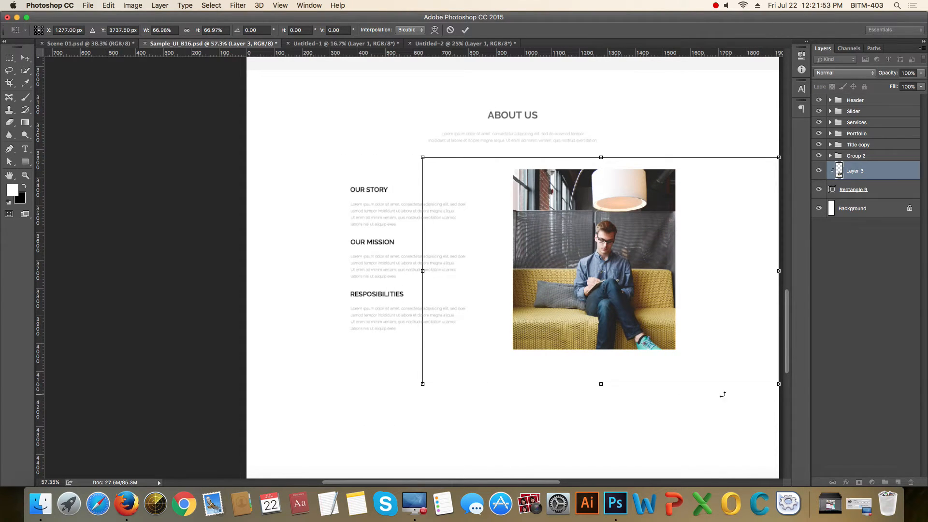
drag(779, 384, 745, 362)
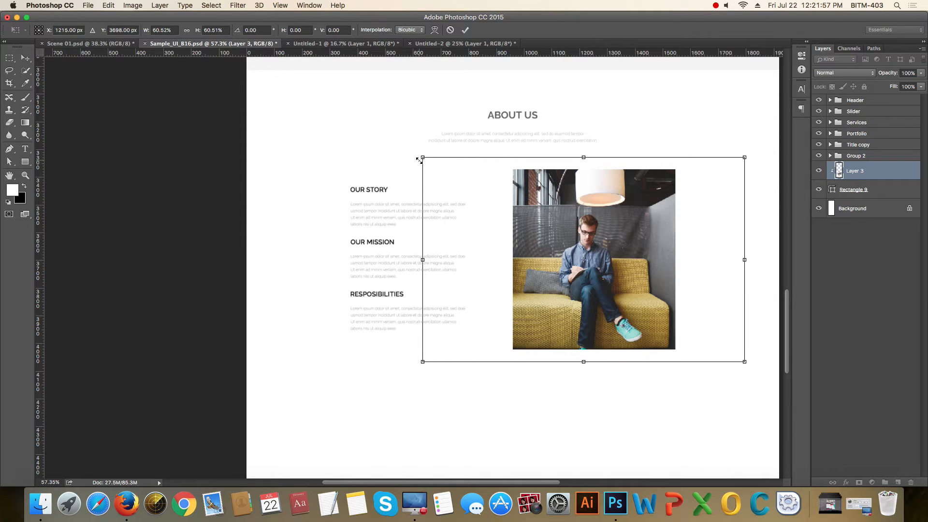
drag(422, 158, 430, 159)
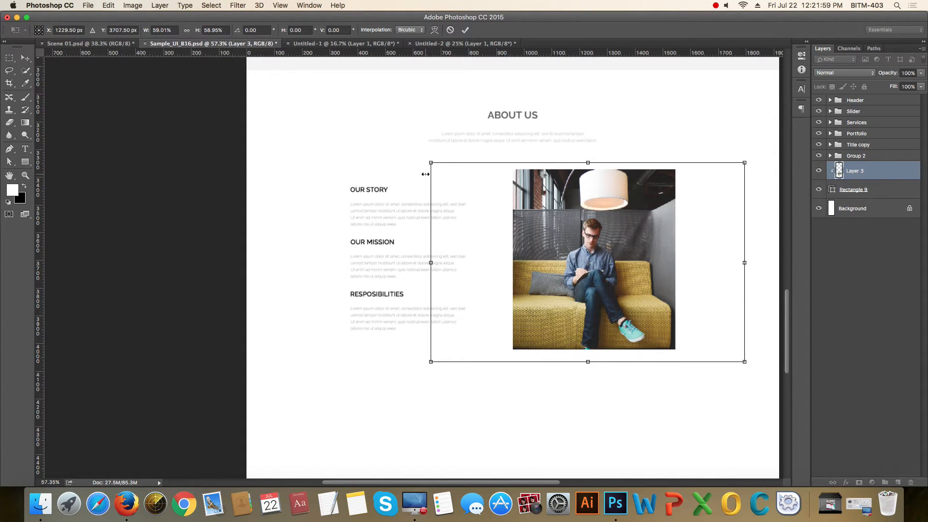
- Nudge the scaled photo about 42 px up and 5 px right within the rectangle and apply the transform
key(shift+Up)
key(shift+Up)
key(Right)
key(Right)
key(Right)
key(Right)
key(Right)
key(shift+Up)
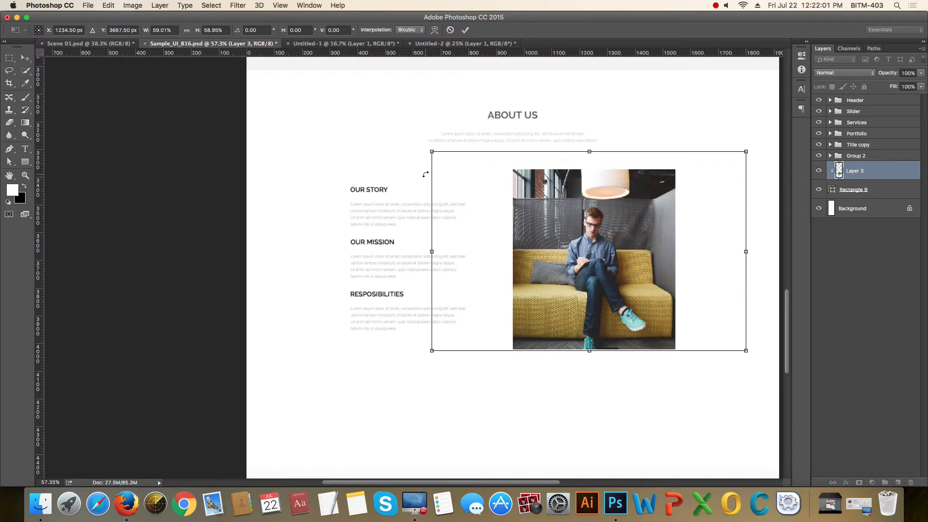
key(Up)
key(Up)
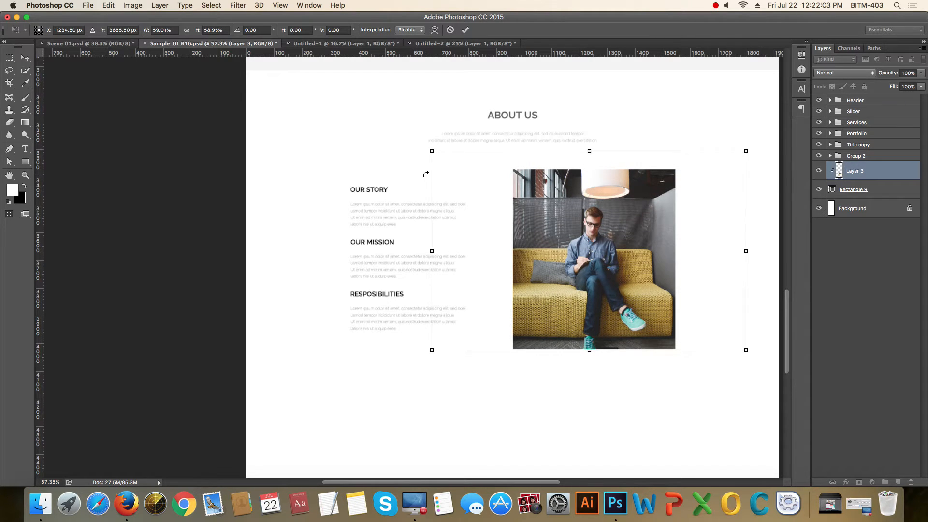
key(Return)
- Group Layer 3 with Rectangle 9 and name the group Image
scroll(497, 230, down, 3)
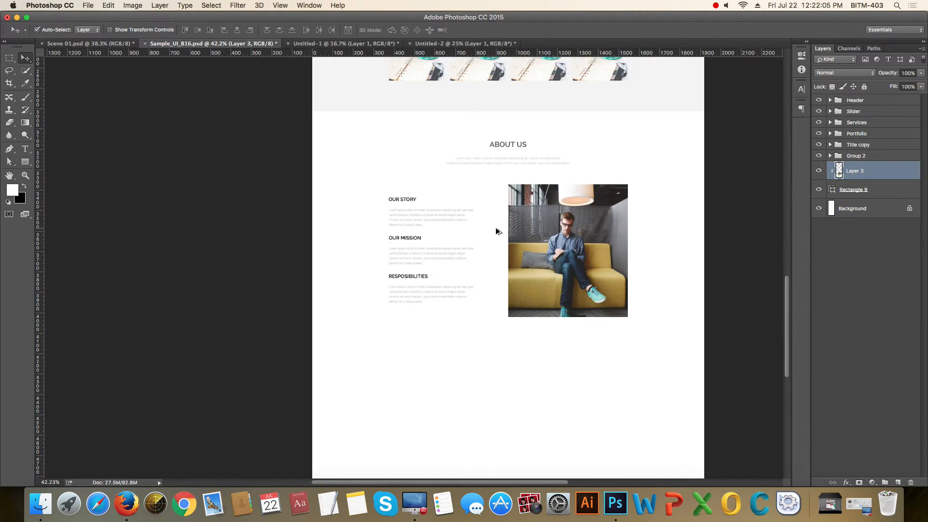
scroll(498, 230, down, 2)
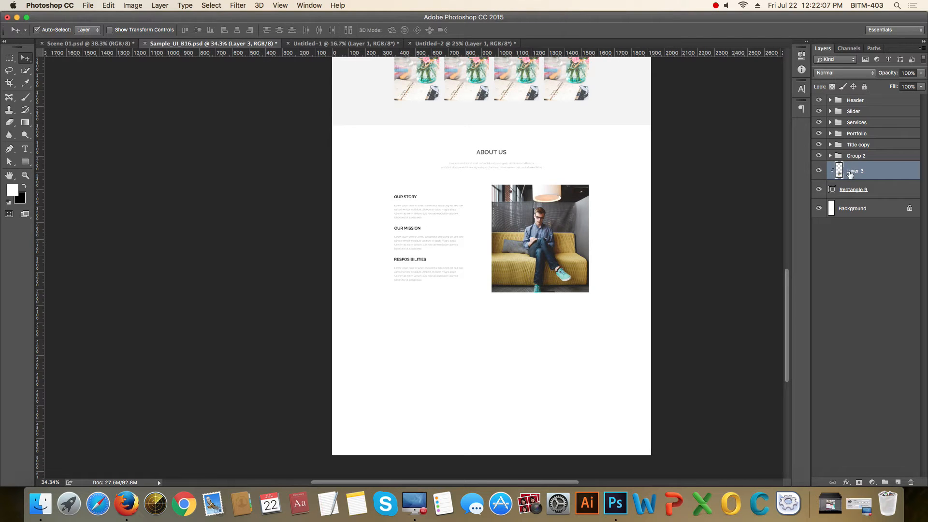
shift+click(852, 192)
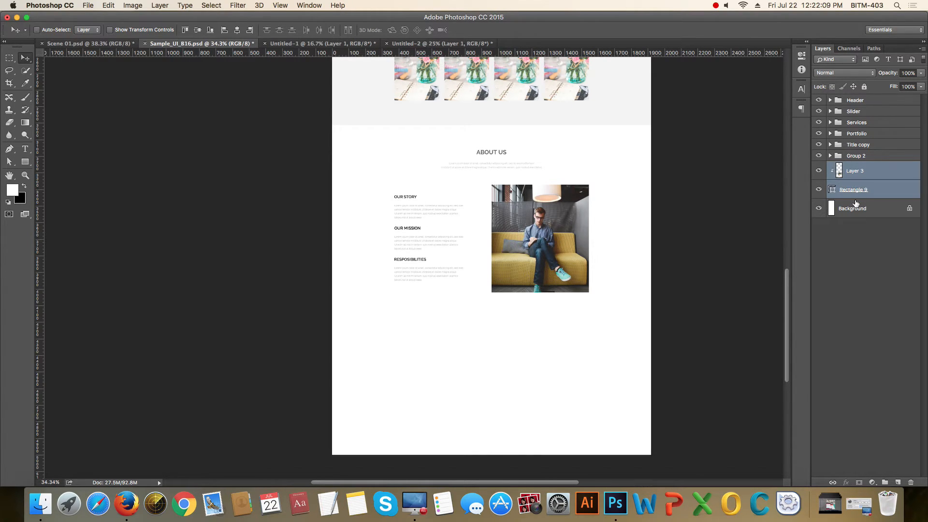
key(super+g)
double_click(859, 167)
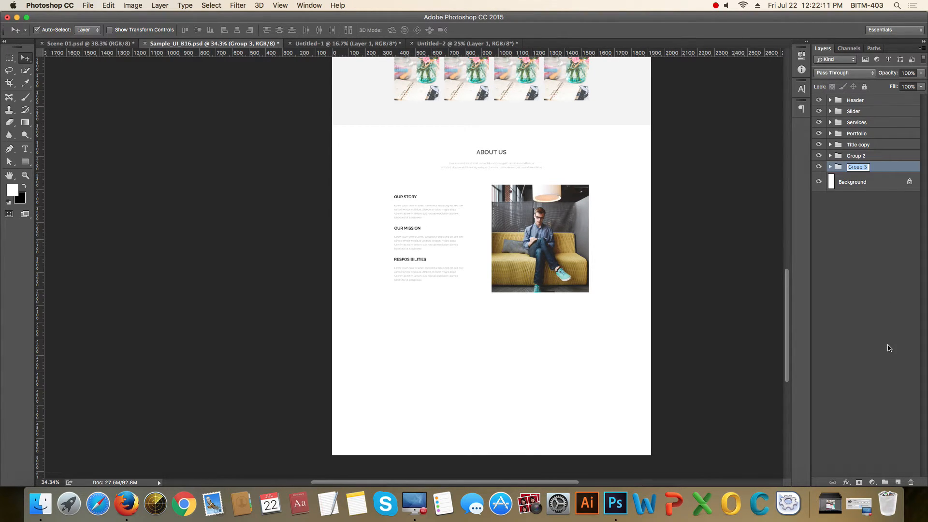
text(Image)
key(Return)
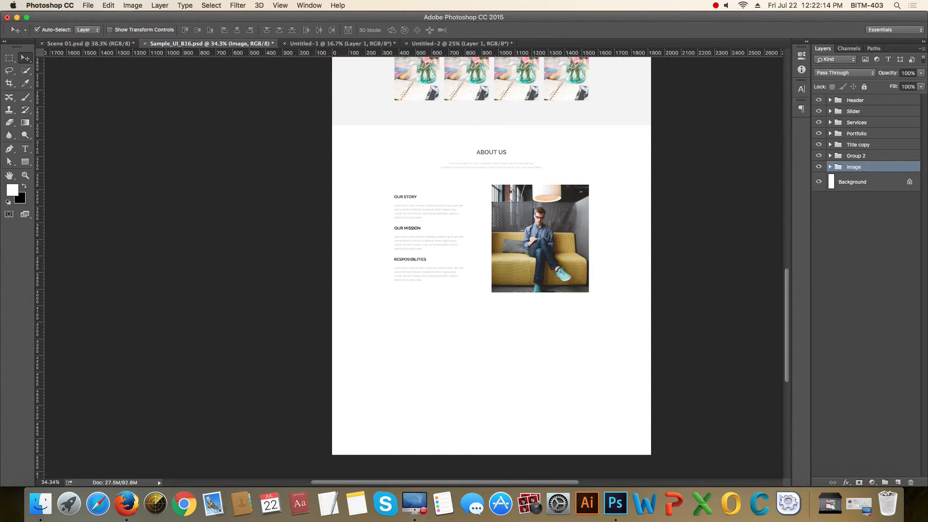
- Group the Title copy, Group 2 and Image groups together and name the new group About us
click(822, 146)
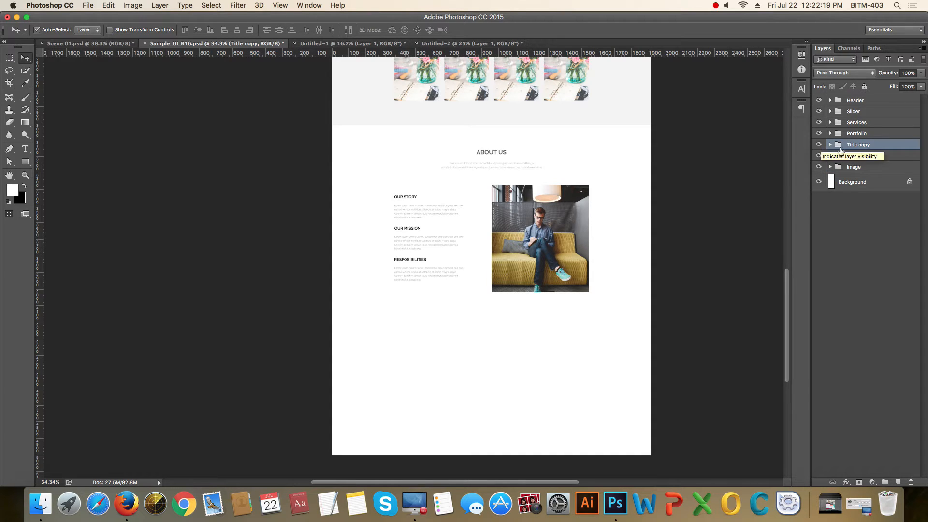
shift+click(873, 167)
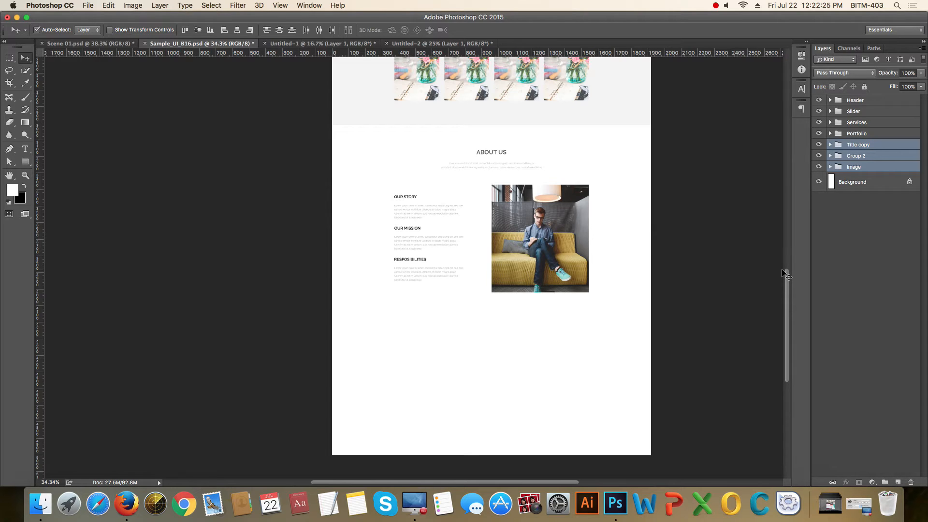
key(super+g)
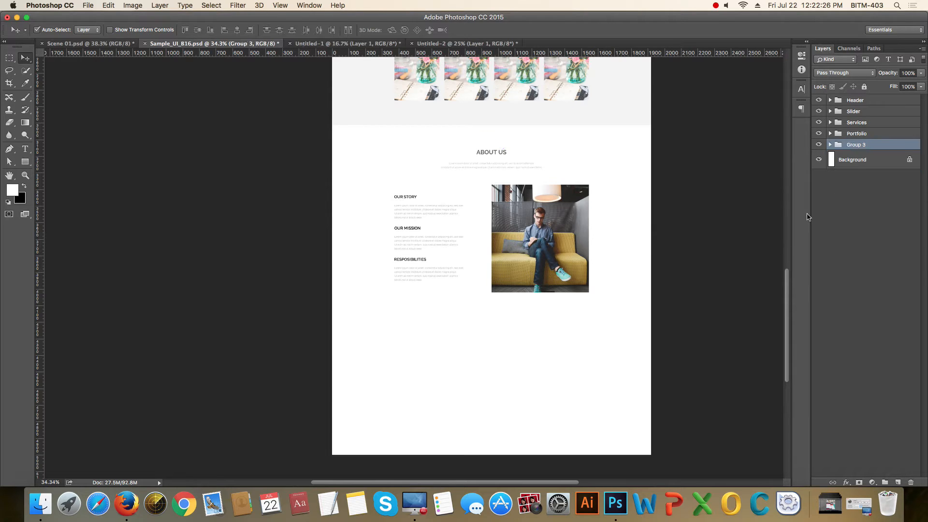
double_click(865, 146)
text(About us)
key(Return)
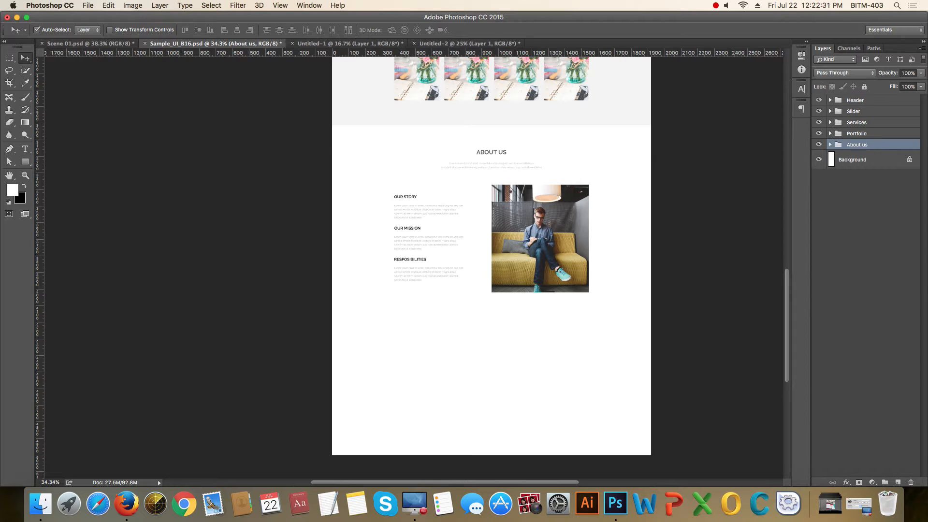
- Review the whole page layout, ending at the empty area beneath the About Us section
scroll(605, 229, down, 5)
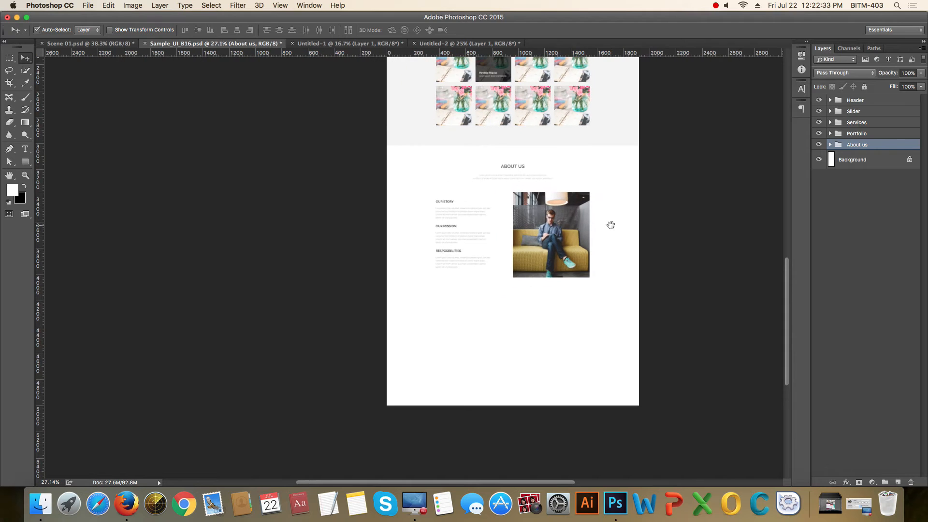
key(super+r)
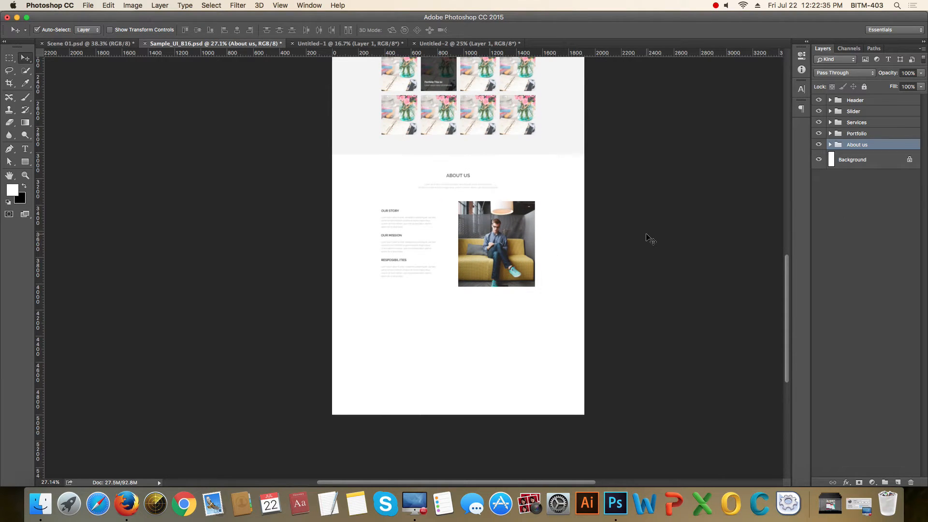
scroll(651, 239, down, 4)
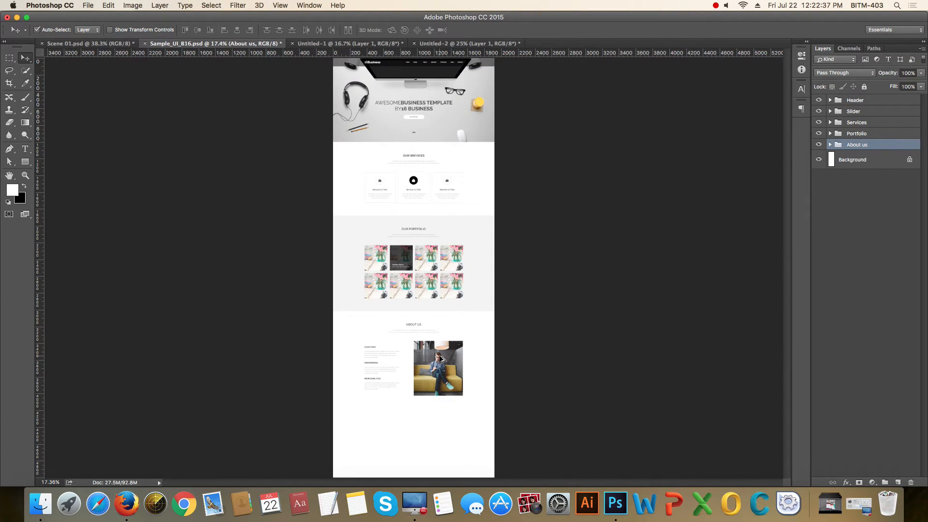
scroll(338, 435, up, 2)
scroll(338, 431, up, 2)
drag(495, 410, 490, 295)
scroll(491, 294, up, 2)
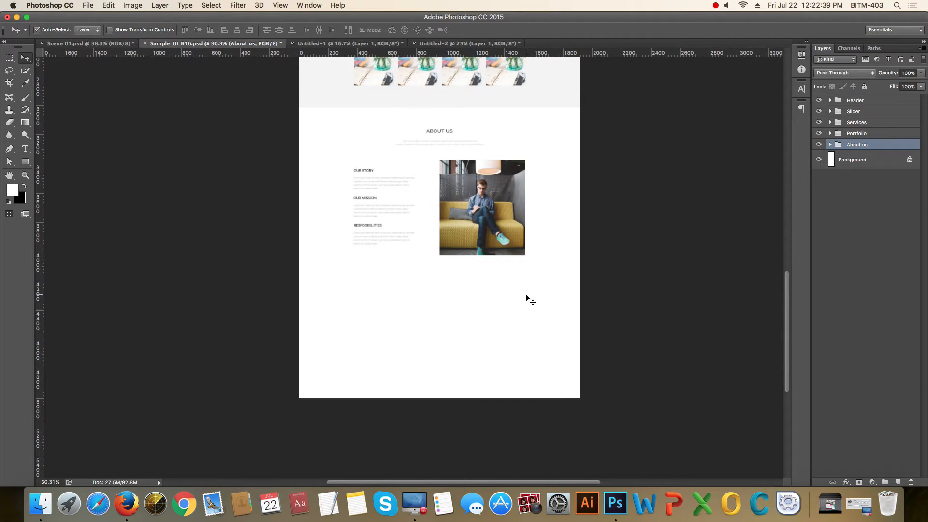
scroll(400, 310, up, 3)
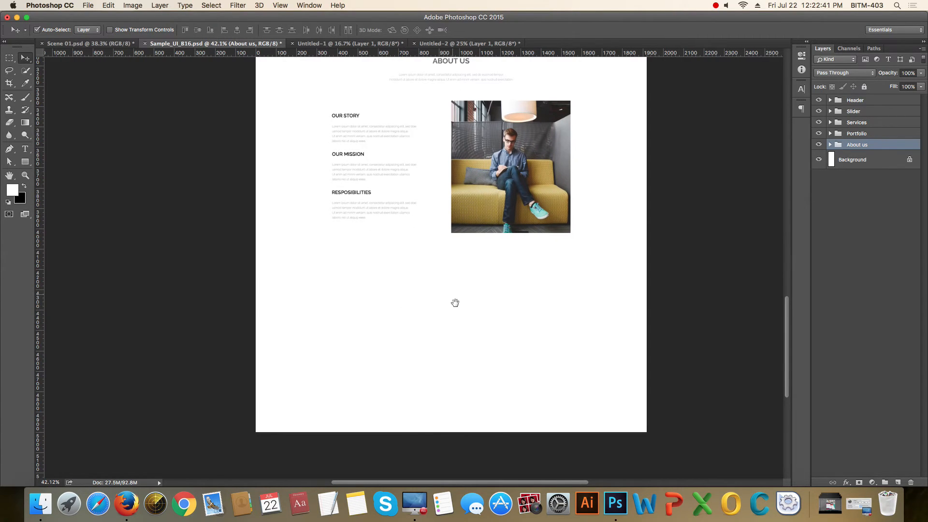
- Create a 1920 × 80 px rectangle in the empty area below the About Us section
click(26, 162)
click(430, 337)
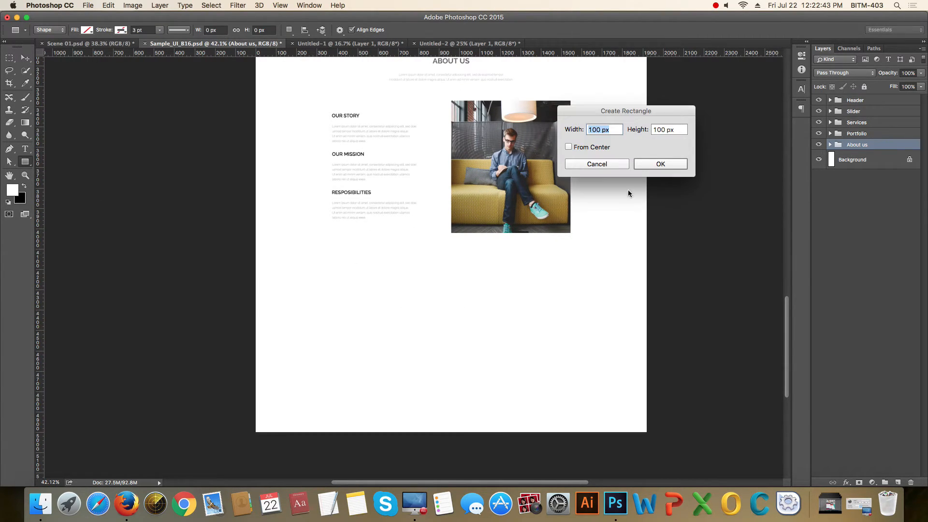
drag(653, 120, 677, 126)
text(19)
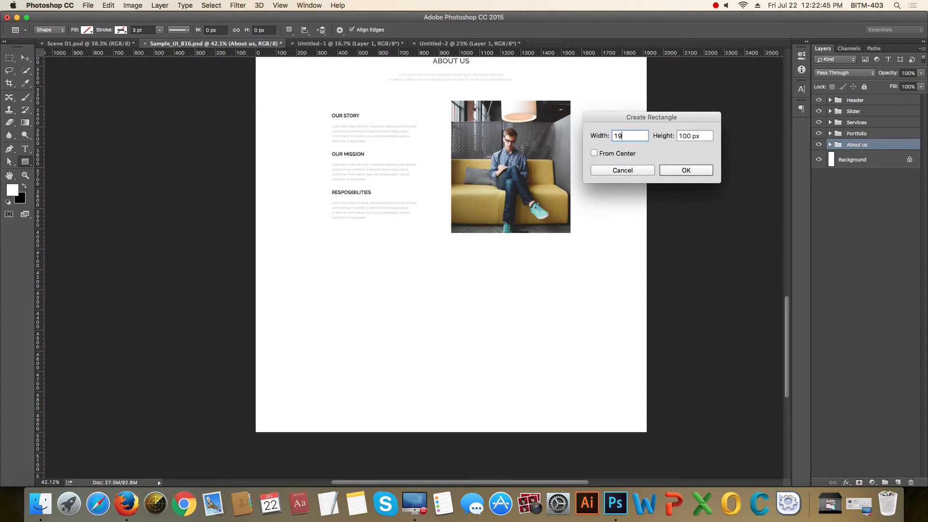
text(20)
key(Tab)
text(80)
key(Return)
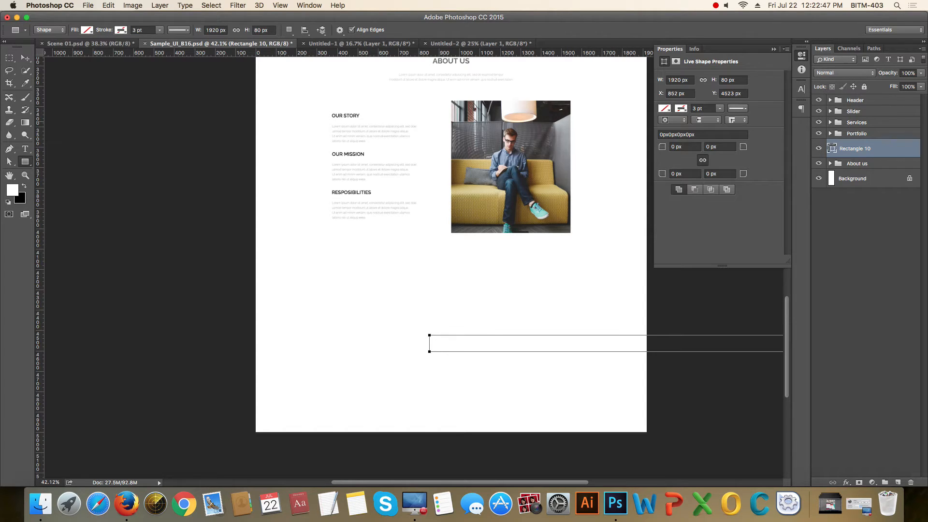
- Give the new rectangle a solid black fill and close its shape properties
click(665, 109)
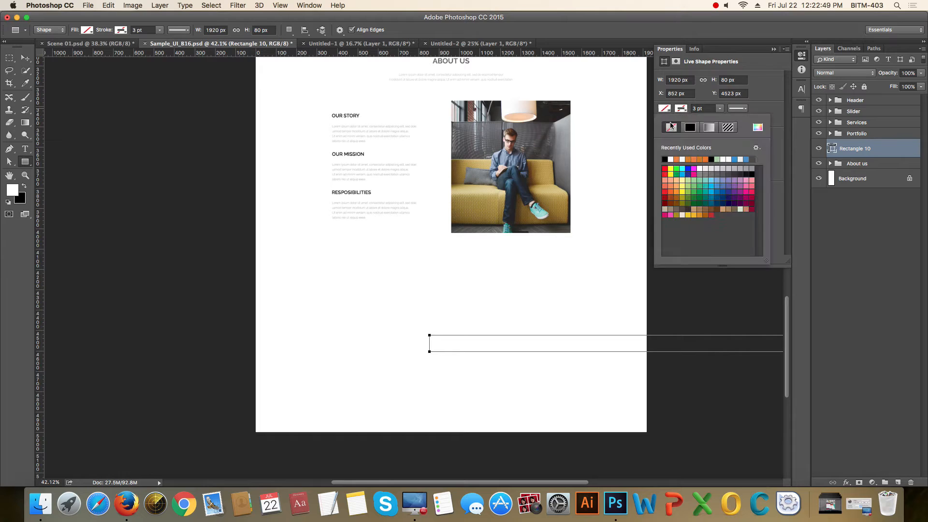
click(689, 128)
click(774, 49)
click(774, 49)
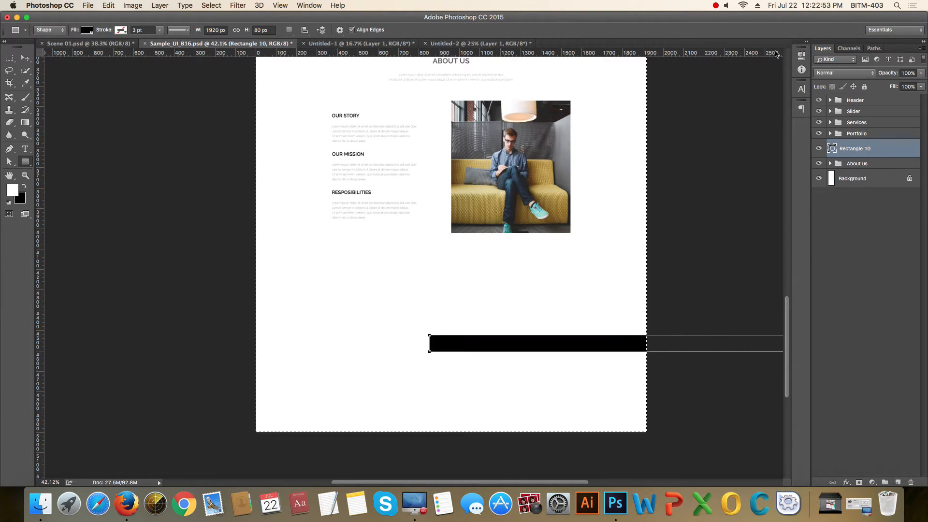
- Centre the black bar horizontally on the canvas and clear the selection
key(super+a)
key(v)
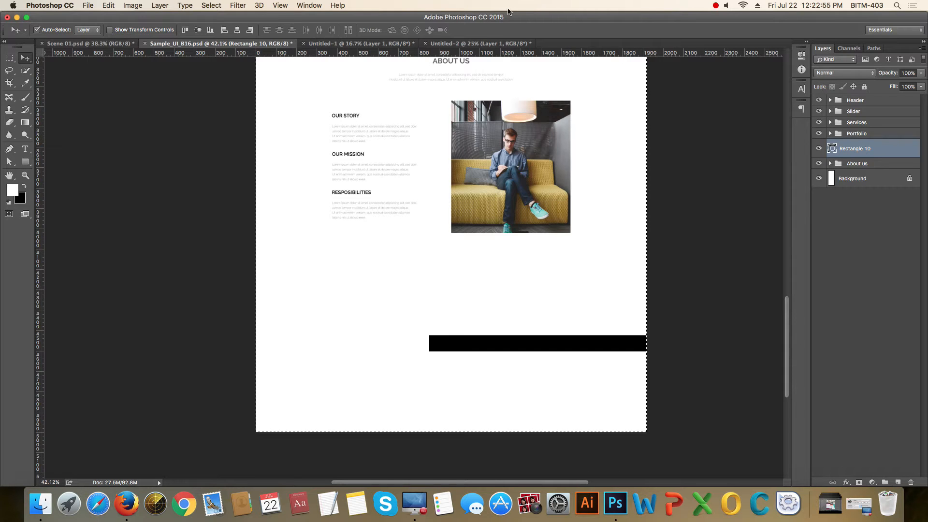
click(223, 29)
key(super+d)
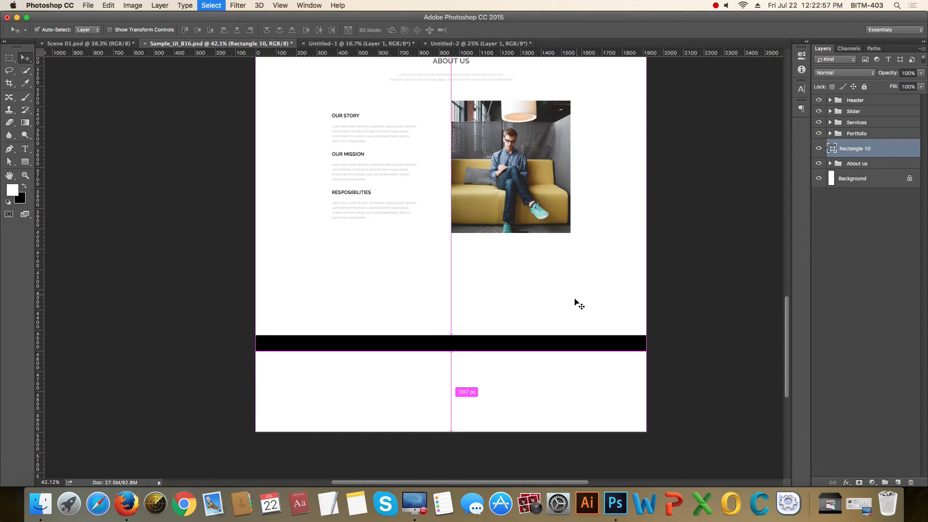
- Align the black bar with the canvas's bottom edge, deselect, and nudge the bar upward in 10 px steps
key(super+a)
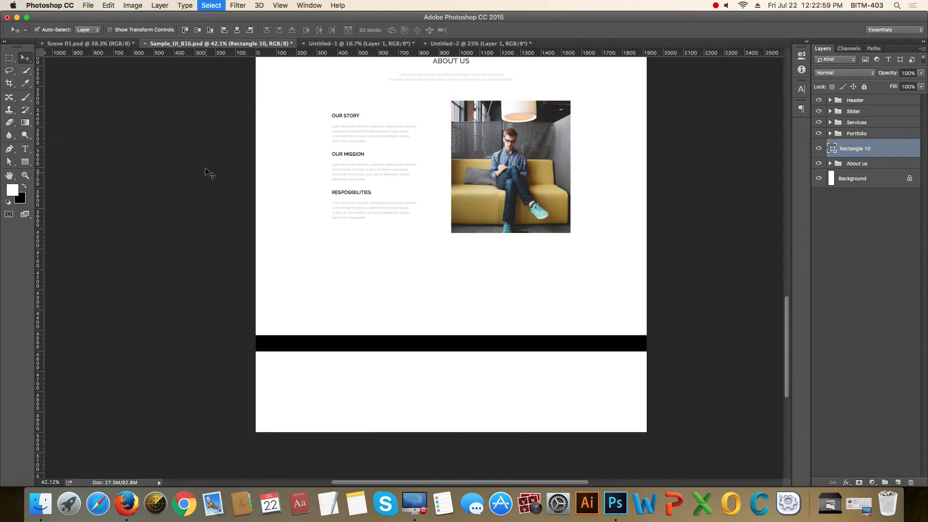
click(212, 30)
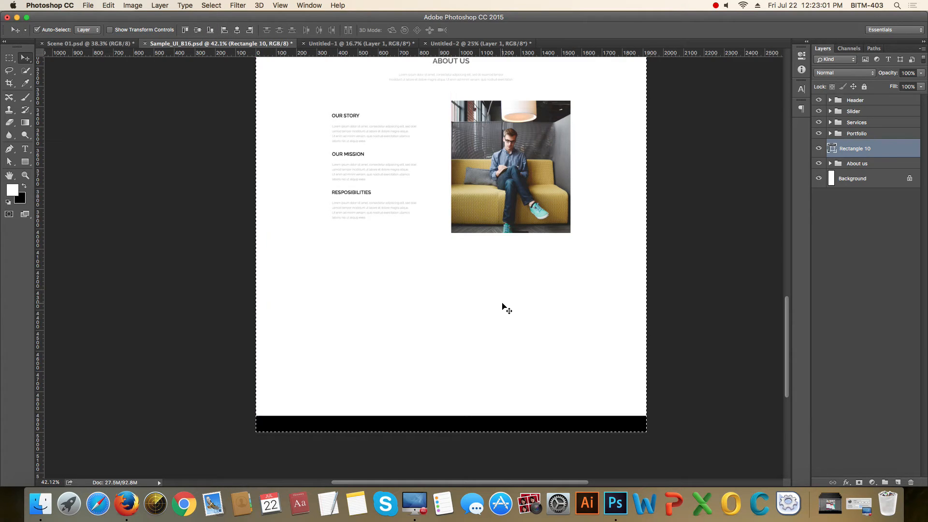
key(super+d)
key(shift+Up)
key(shift+Up)
key(shift+Up)
key(shift+Up)
key(shift+Up)
key(shift+Up)
key(shift+Up)
key(shift+Up)
key(shift+Up)
key(shift+Up)
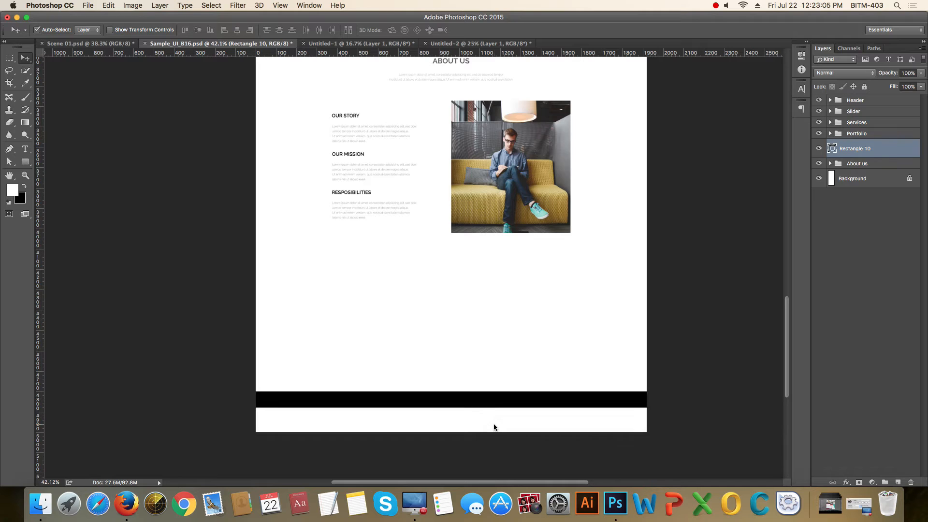
- Move the black bar up beneath the About Us photo until its top edge meets the photo's bottom edge
drag(529, 390, 530, 268)
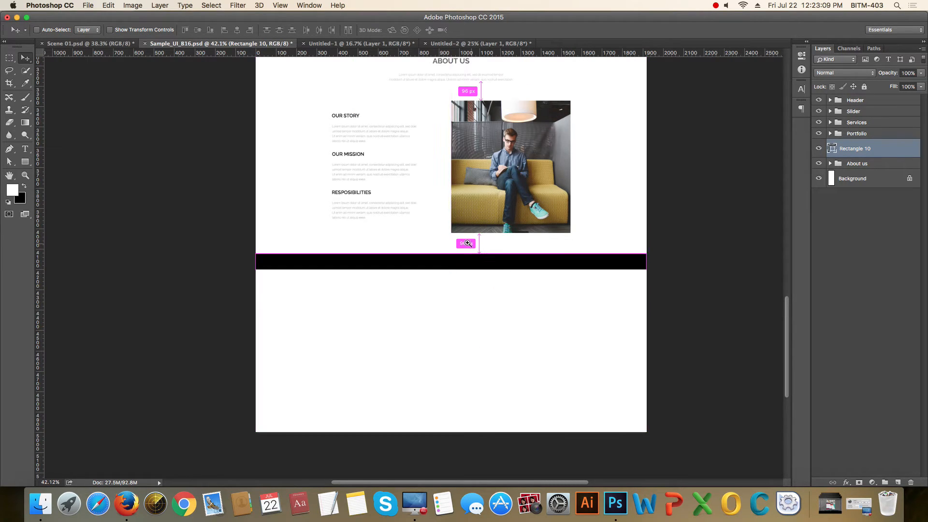
drag(453, 234, 535, 317)
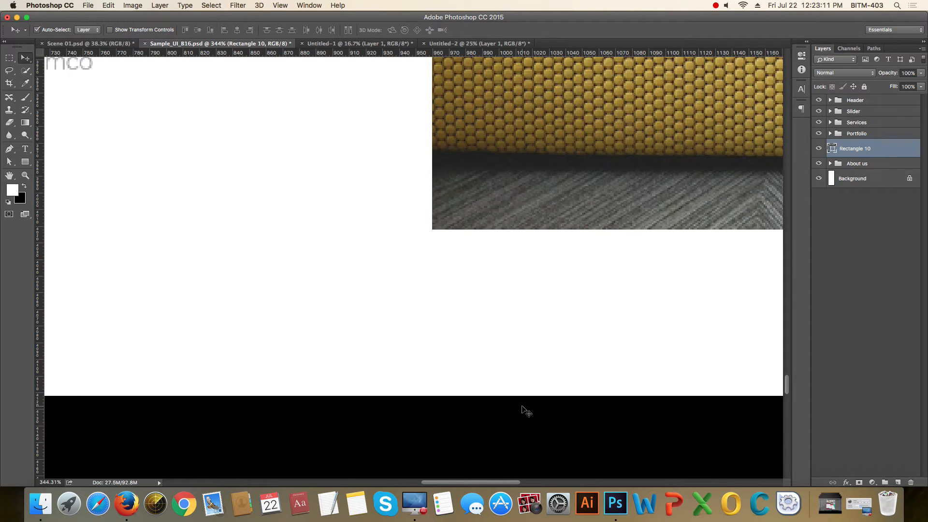
key(shift+Up)
key(shift+Up)
key(shift+Up)
key(shift+Up)
key(shift+Up)
key(shift+Up)
key(shift+Up)
key(shift+Up)
key(shift+Up)
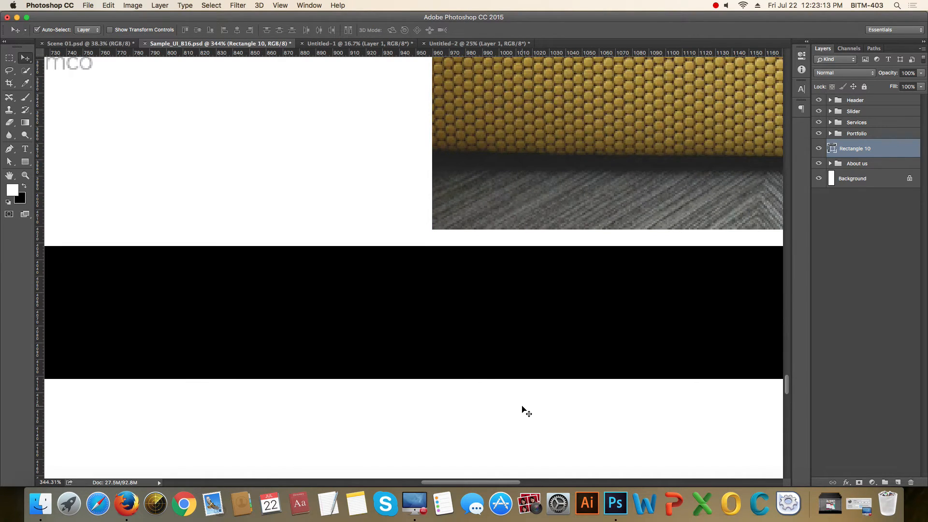
key(shift+Up)
key(Down)
key(Down)
key(Up)
key(Up)
- Lower the black bar in 10 px steps to leave a gap of about 80 px below the photo
key(shift+Down)
key(shift+Down)
key(shift+Down)
key(shift+Down)
key(shift+Down)
key(shift+Down)
key(shift+Down)
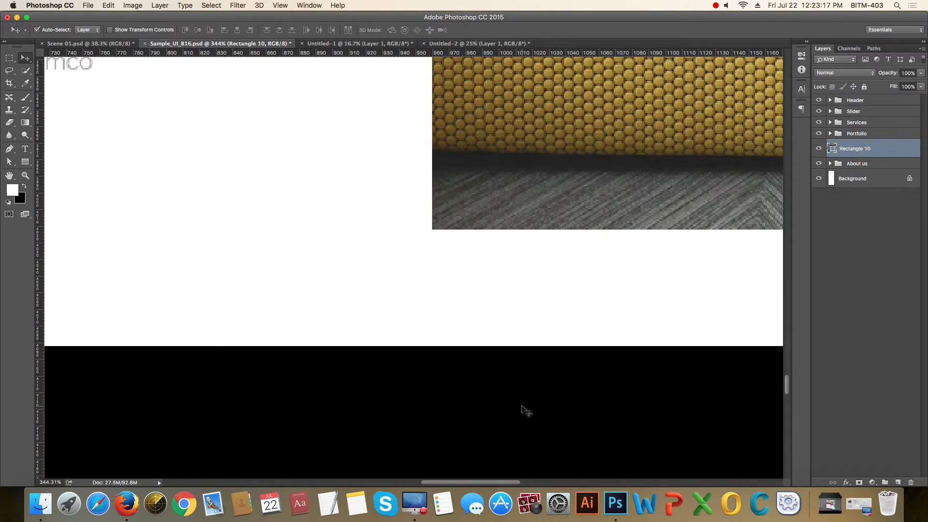
key(shift+Down)
key(shift+Down)
key(shift+Down)
key(shift+Down)
key(shift+Down)
key(shift+Down)
key(shift+Down)
key(shift+Down)
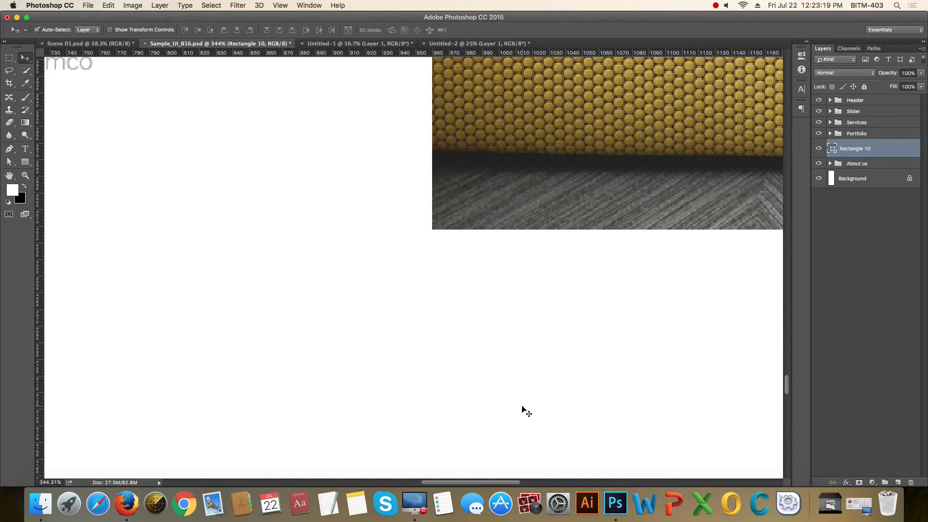
scroll(525, 410, down, 10)
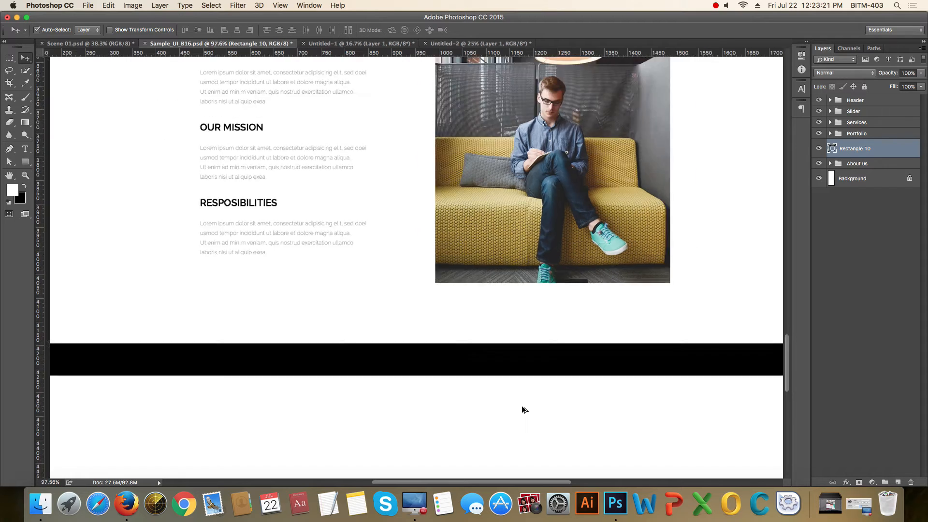
scroll(527, 401, down, 3)
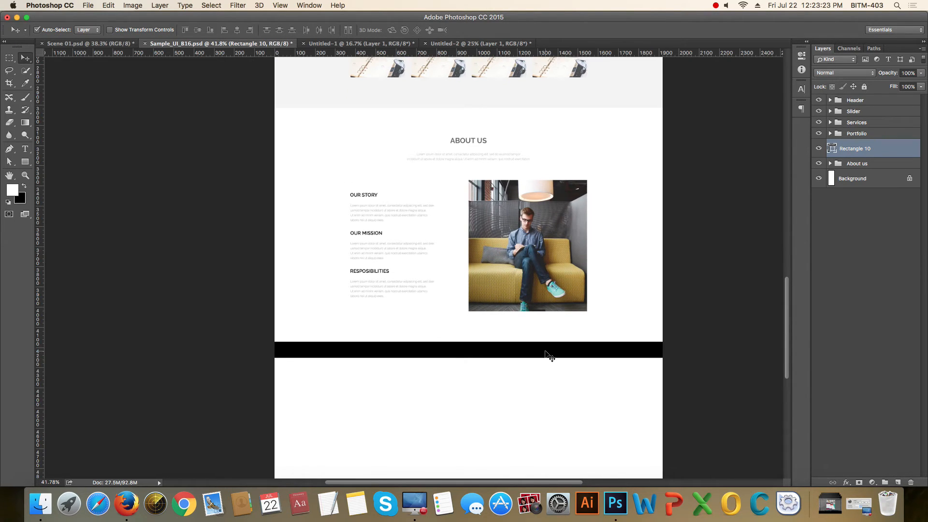
- Change the bar's fill colour to f3f3f3
double_click(833, 149)
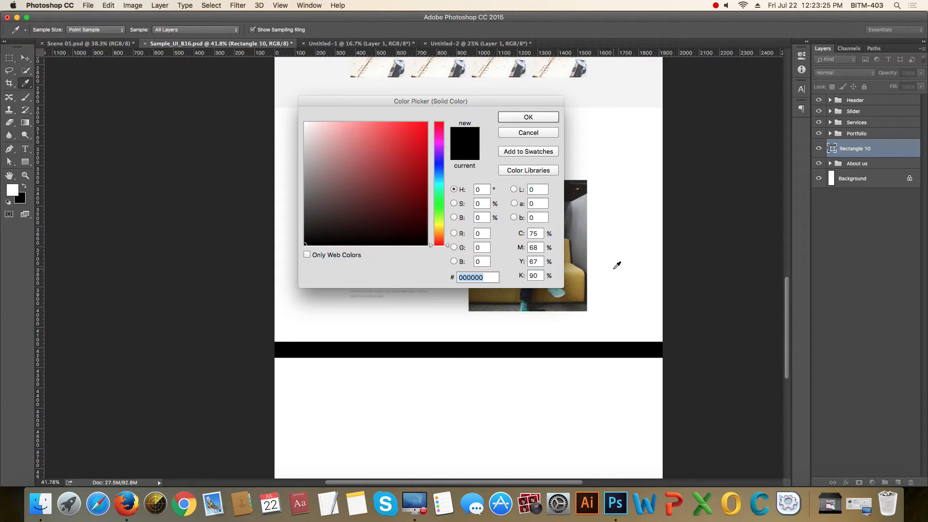
text(f3f3f3)
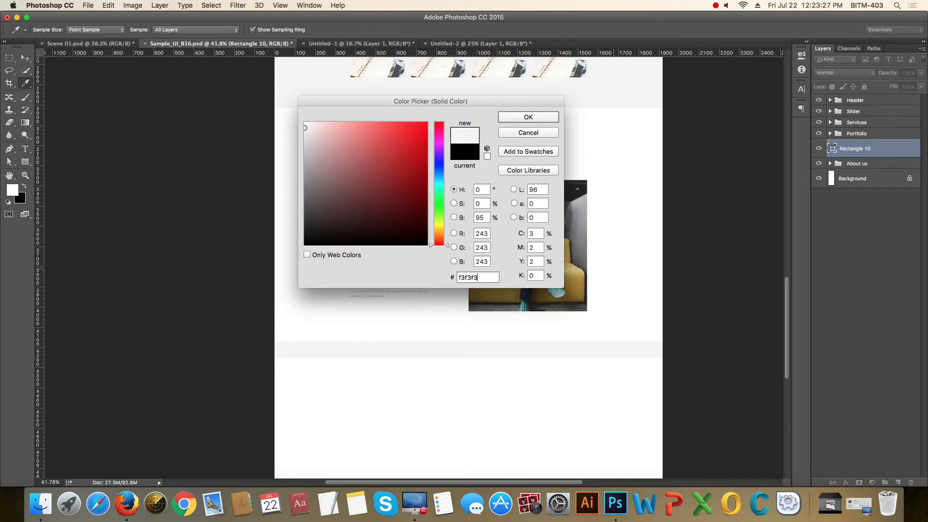
key(Return)
scroll(466, 348, down, 3)
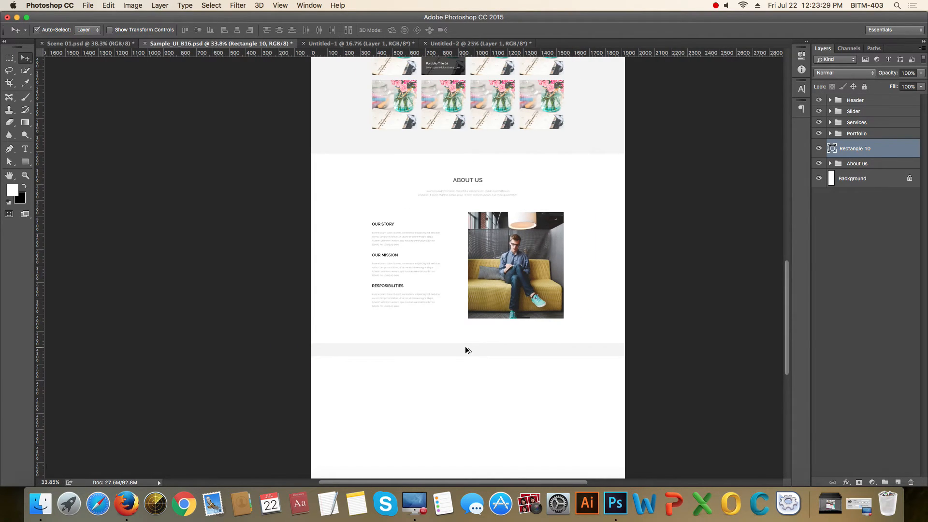
- Move the Rectangle 10 layer beneath the About us group in the layer stack
drag(570, 300, 566, 310)
click(870, 242)
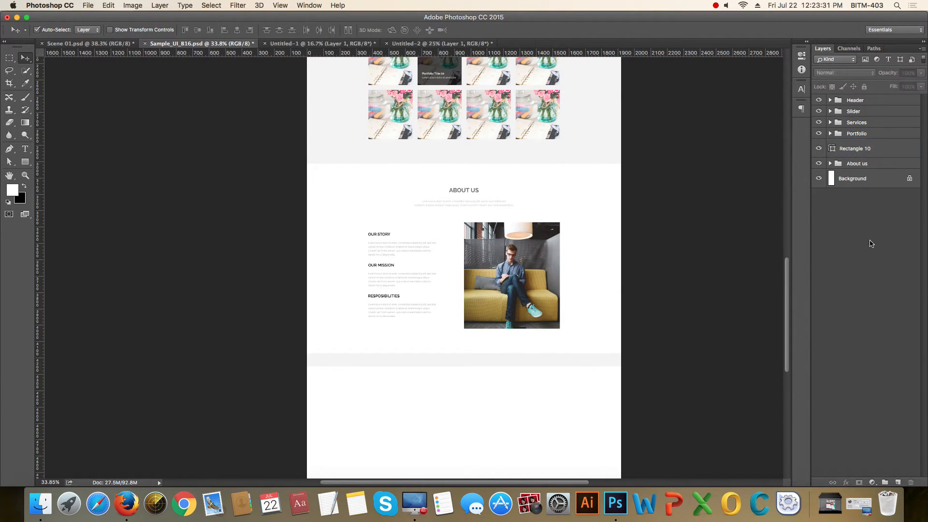
mouse_move(872, 155)
mouse_down()
mouse_move(888, 153)
mouse_move(887, 162)
mouse_up()
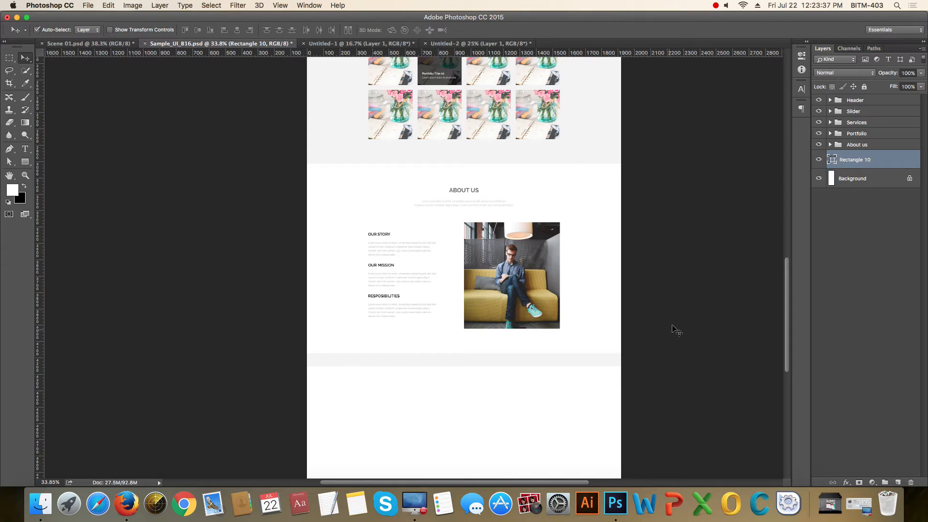
- Select the whole canvas and transform the selection so its lower edge meets the bottom edge of the grey bar
key(super+a)
click(211, 6)
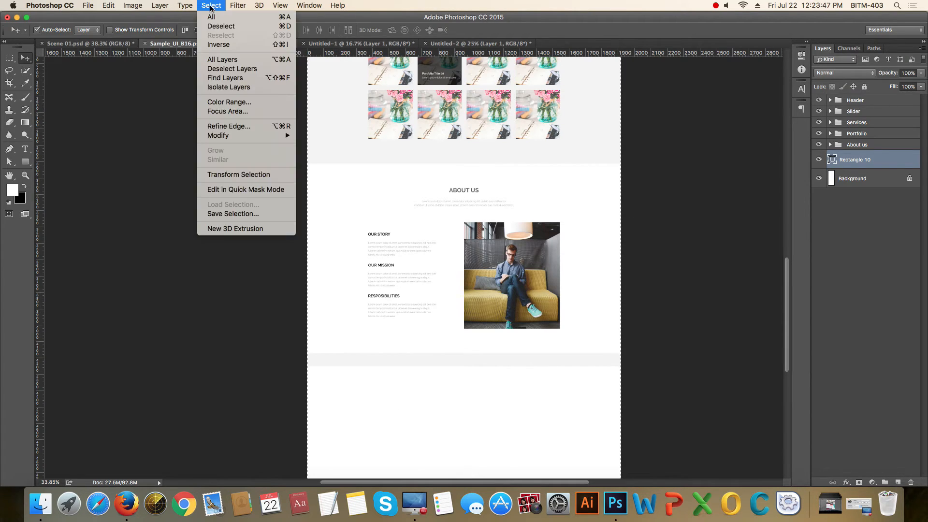
click(243, 175)
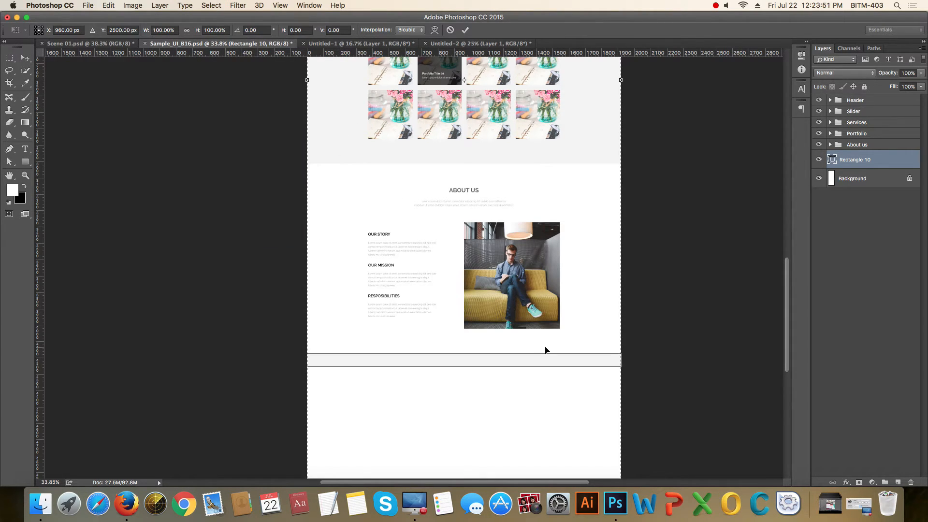
scroll(614, 356, down, 1)
scroll(613, 356, down, 3)
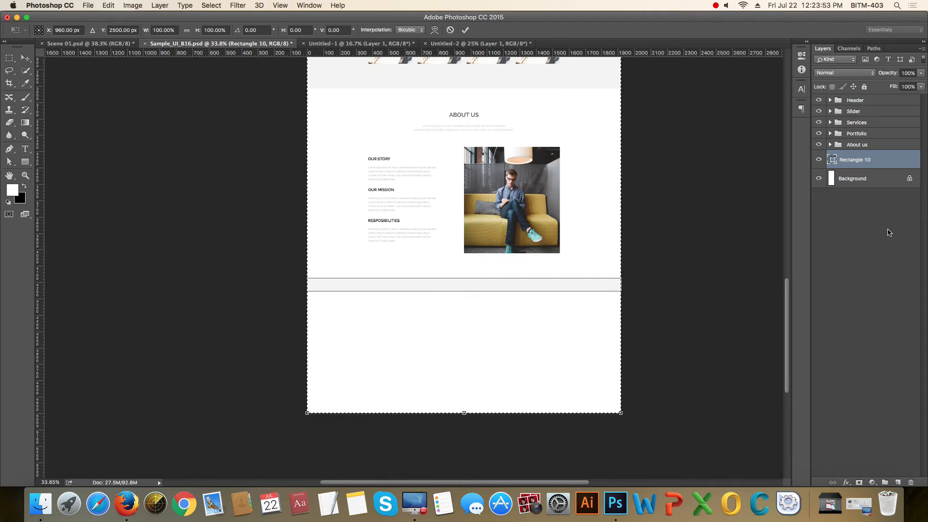
drag(463, 415, 463, 328)
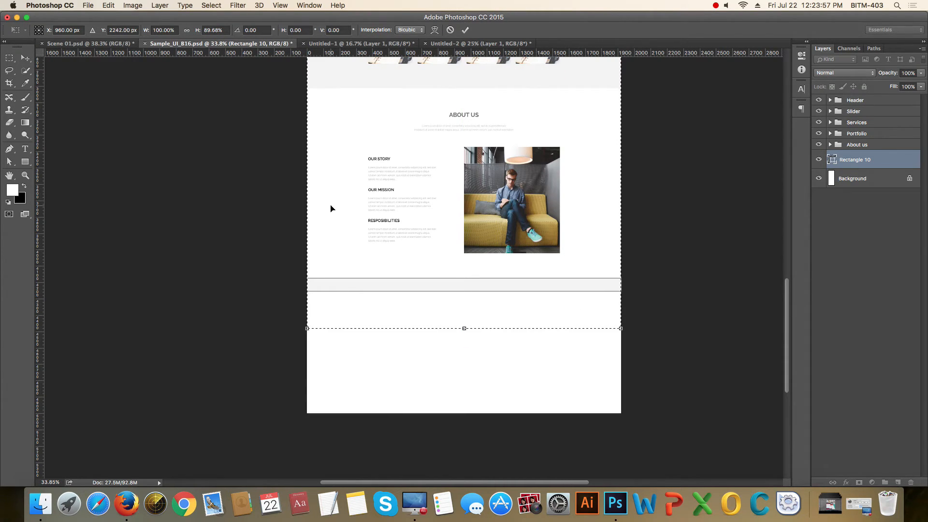
scroll(498, 318, up, 2)
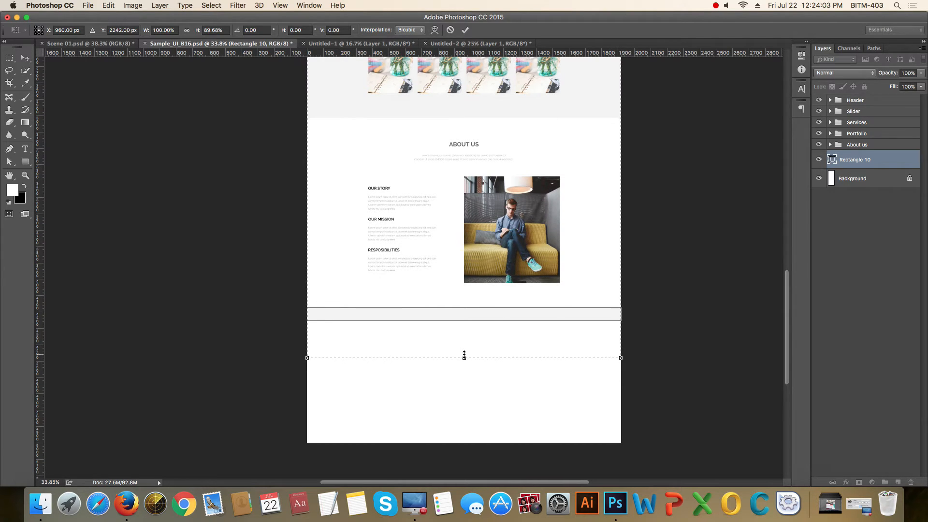
scroll(464, 358, up, 5)
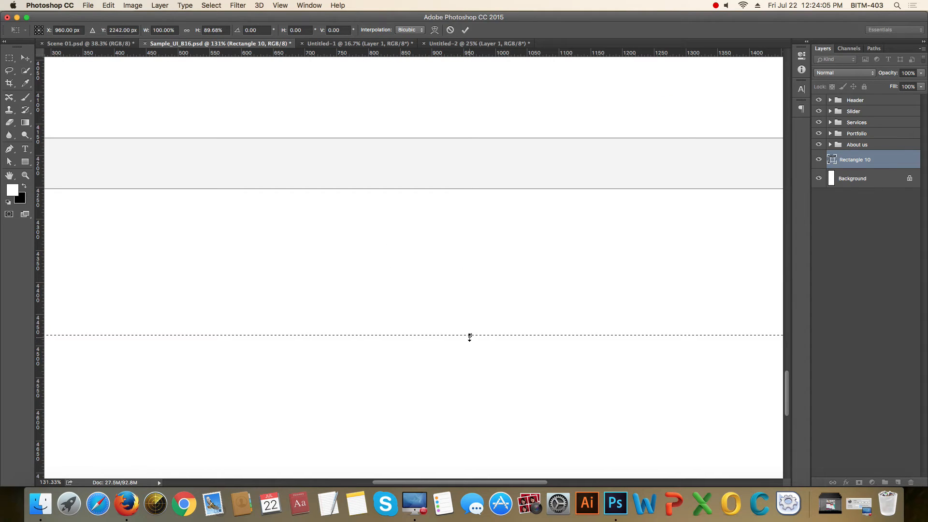
drag(470, 337, 470, 189)
scroll(557, 251, down, 5)
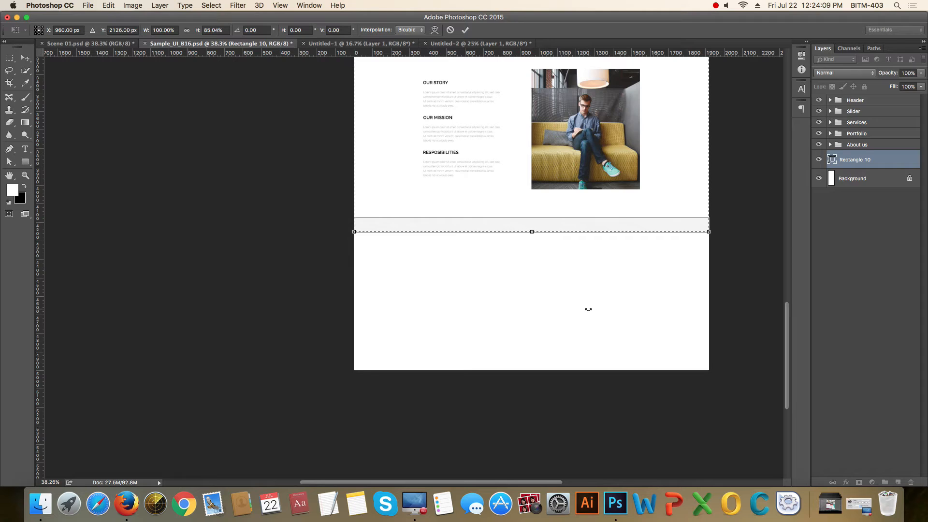
key(Return)
scroll(563, 312, down, 1)
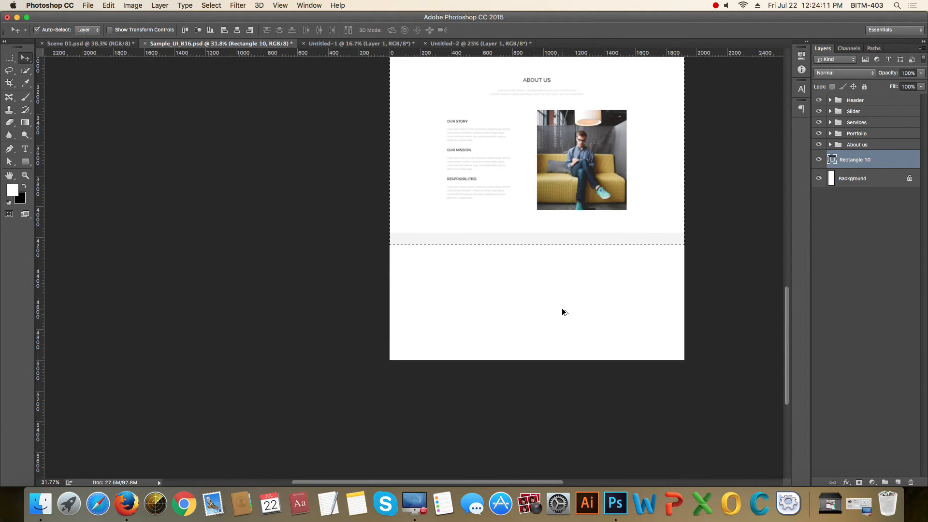
- Crop the page to the selection, then clear both the selection and the active layer
click(133, 5)
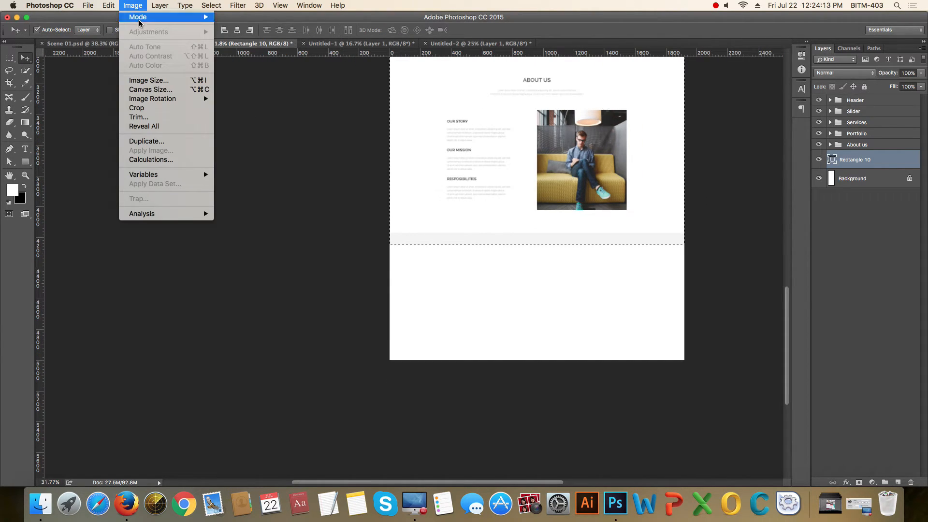
click(137, 107)
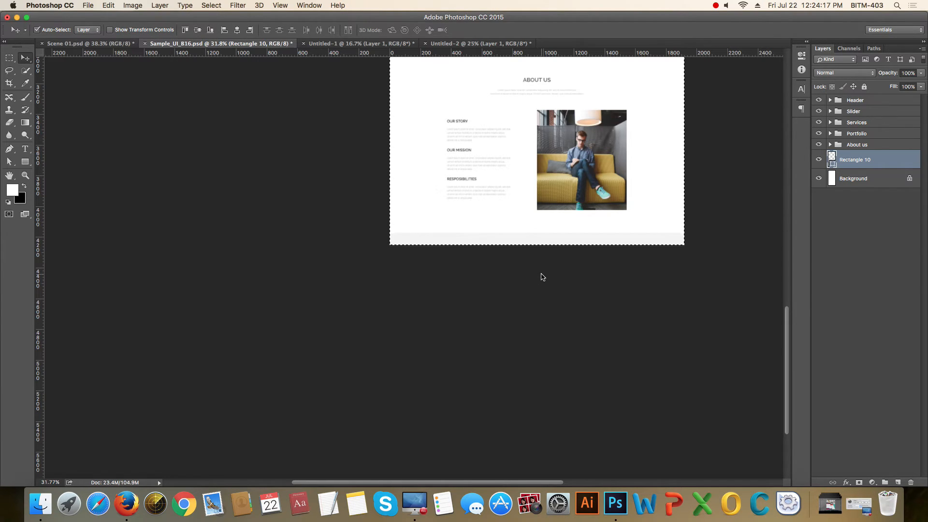
key(super+d)
key(super+0)
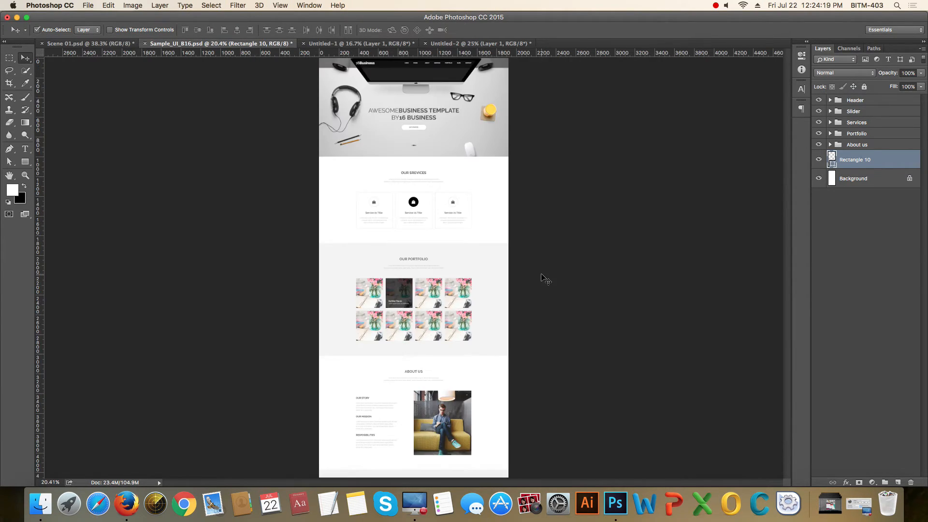
click(825, 322)
- Show the column guides over the grey footer bar
scroll(487, 382, up, 3)
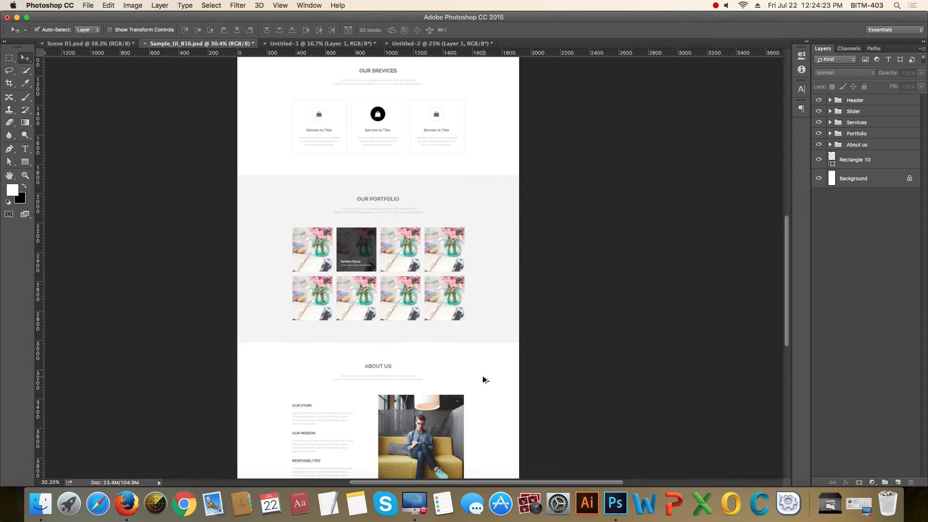
scroll(483, 380, up, 6)
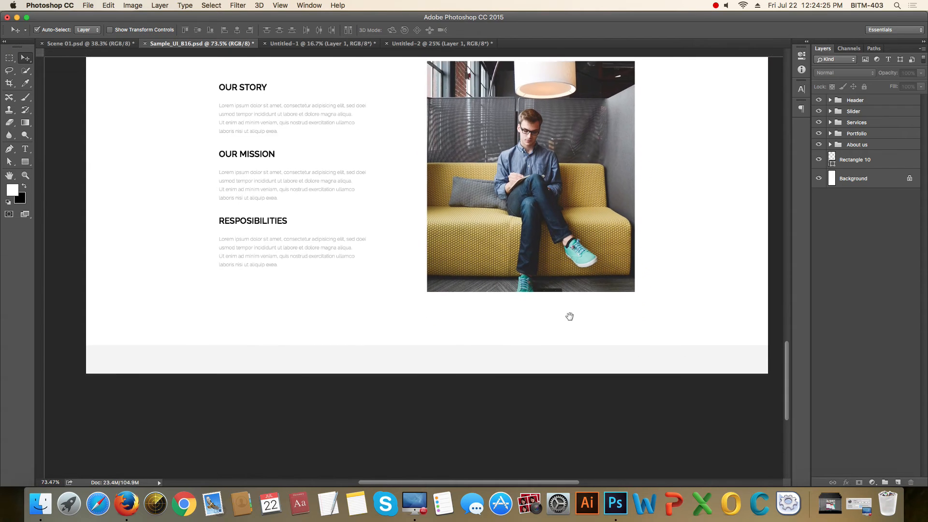
scroll(569, 316, up, 4)
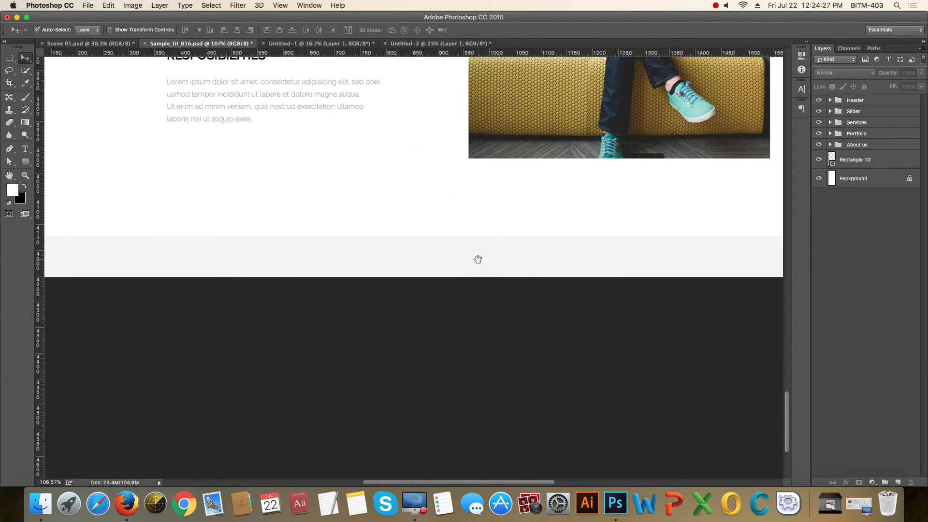
key(super+semicolon)
scroll(255, 273, up, 1)
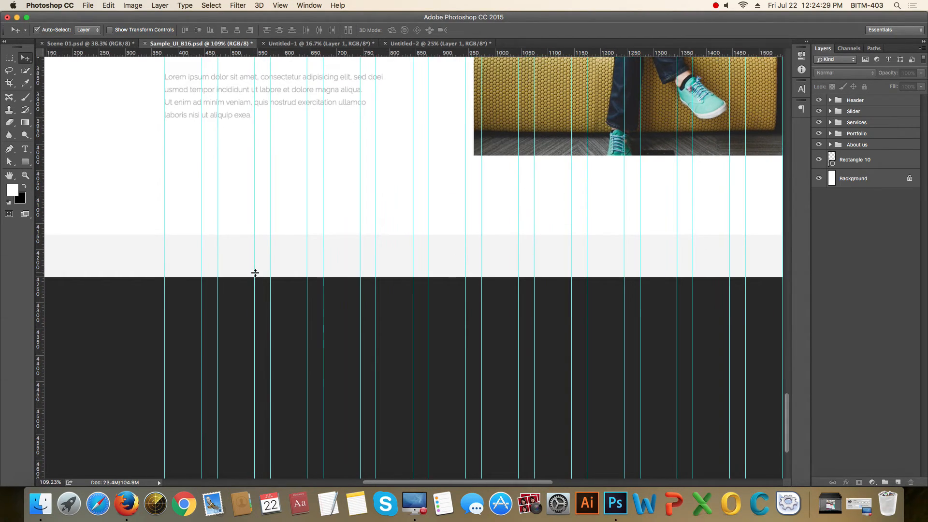
scroll(256, 274, up, 4)
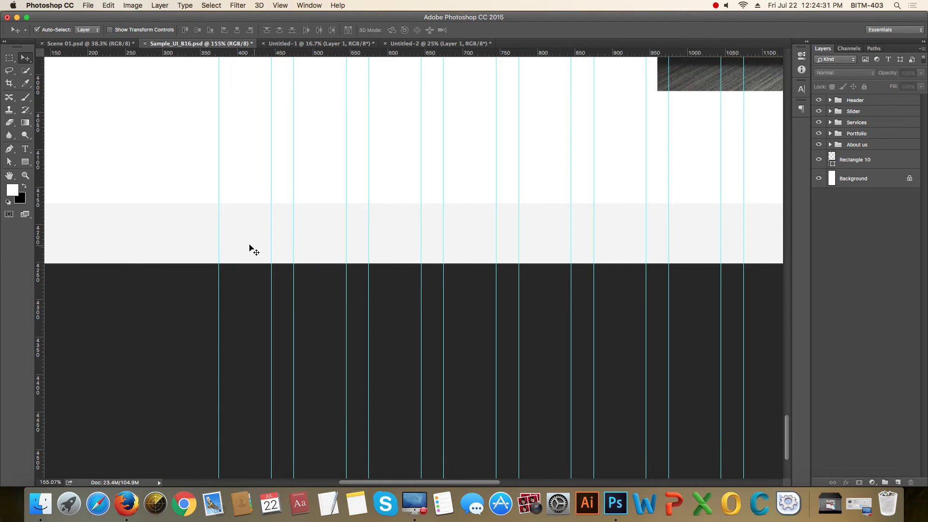
scroll(526, 246, down, 3)
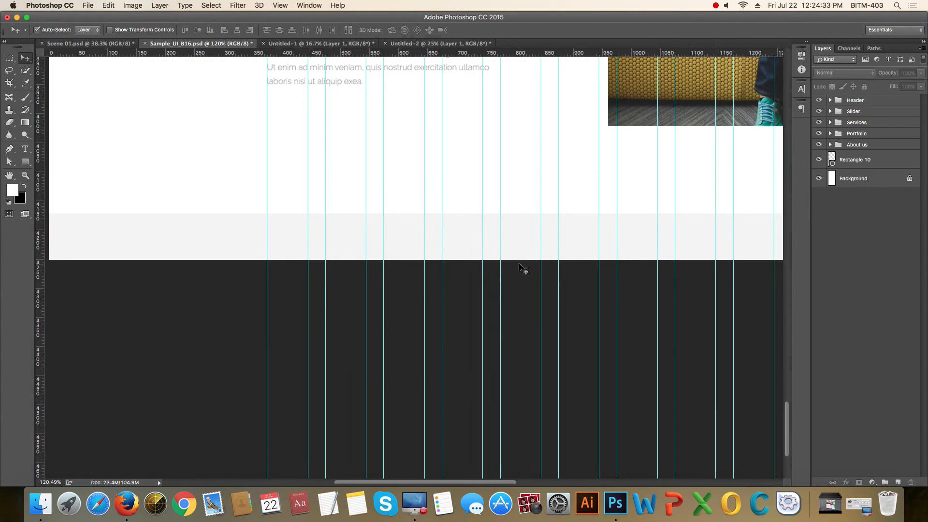
- Add the text "All Rights Reserved" in the grey bar, starting at the first column guide of the content area
click(25, 148)
scroll(250, 271, up, 1)
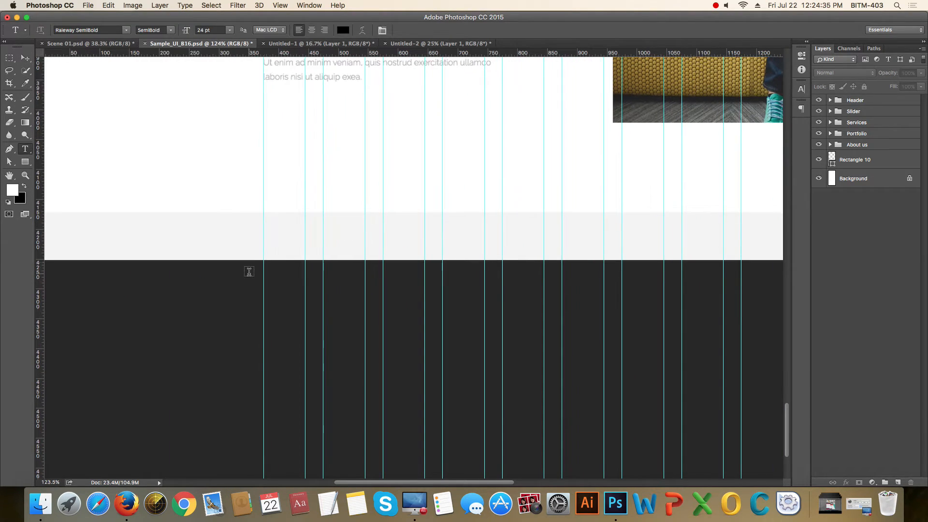
click(263, 236)
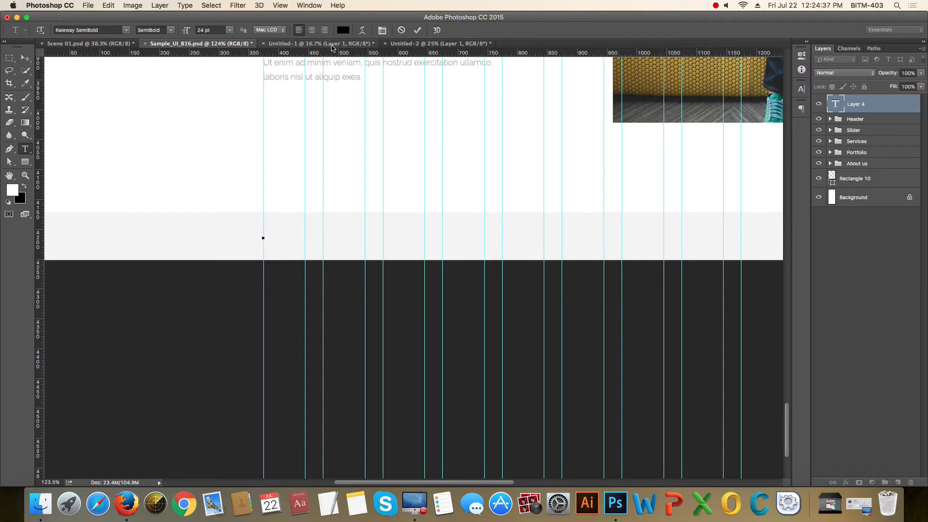
scroll(263, 244, up, 6)
text(A)
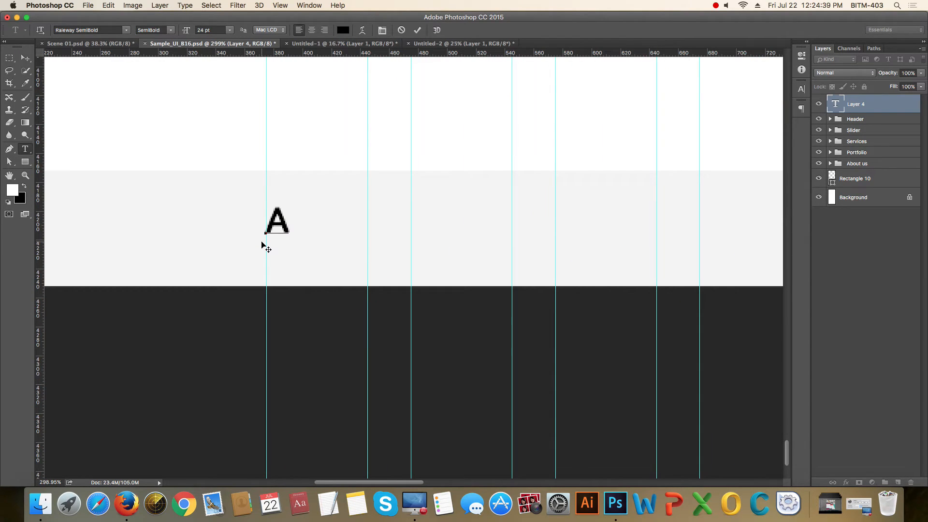
text(ll Ri)
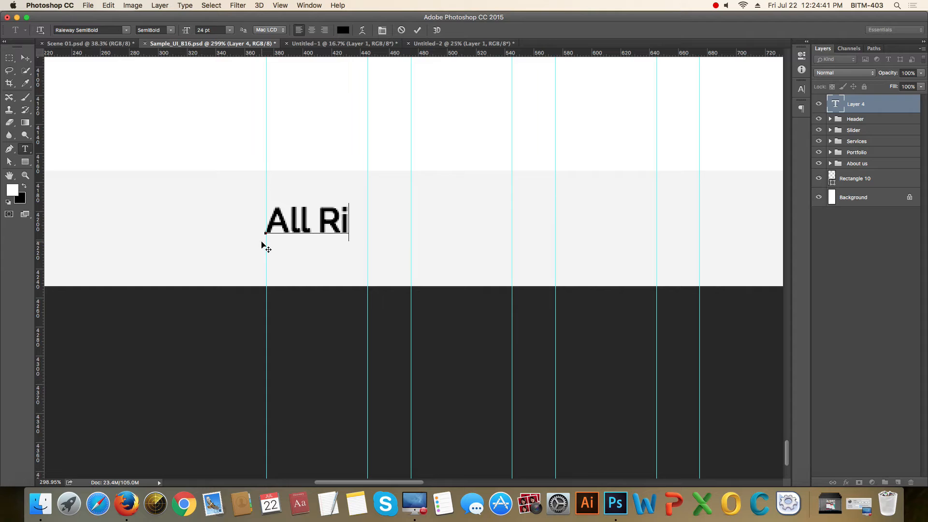
text(ghts R)
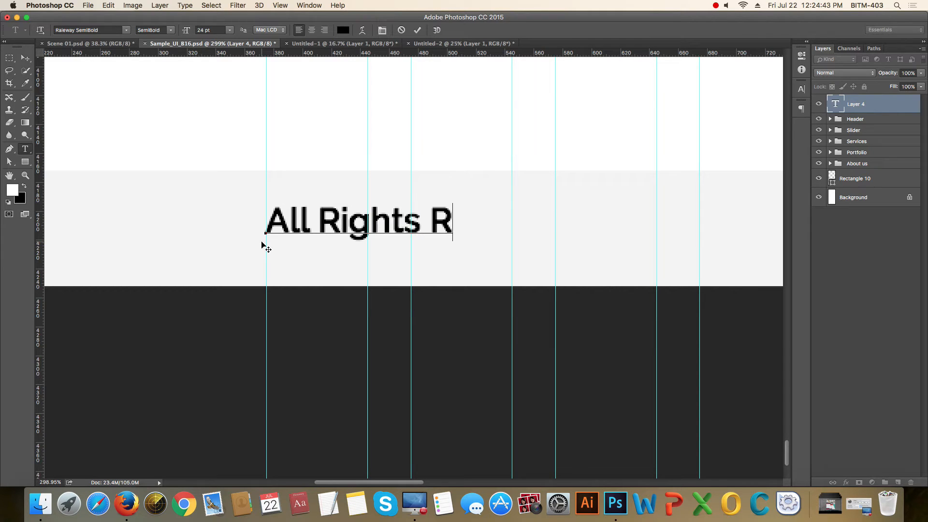
text(eserved)
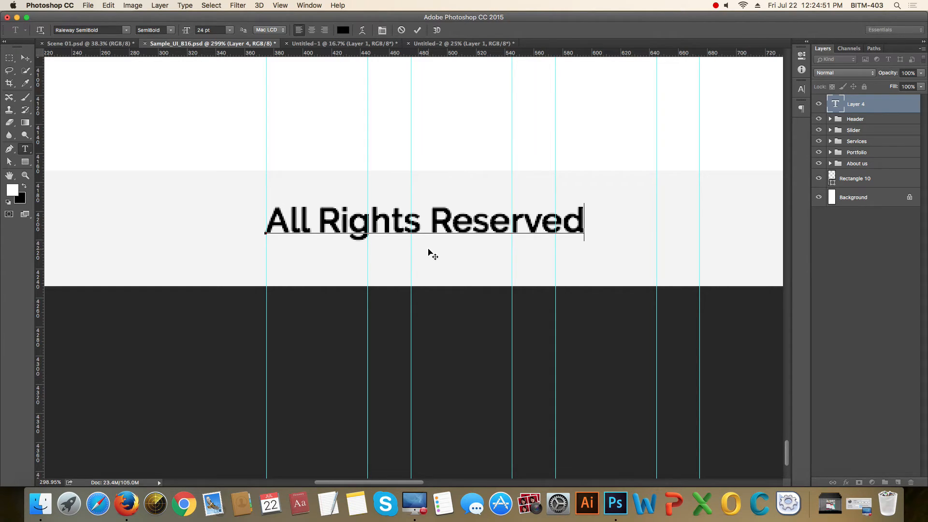
- Set the "All Rights Reserved" text to 14 pt in Raleway Light
scroll(436, 261, up, 5)
key(super+a)
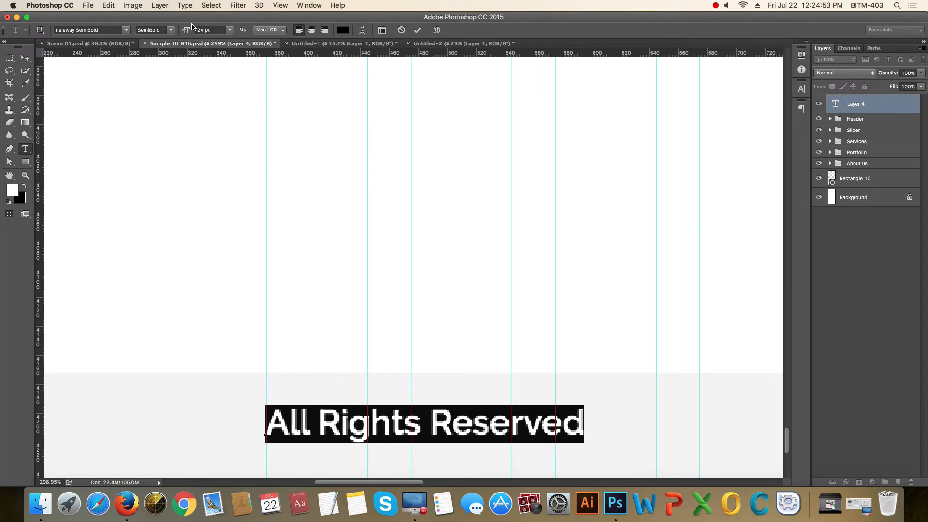
click(213, 30)
text(14)
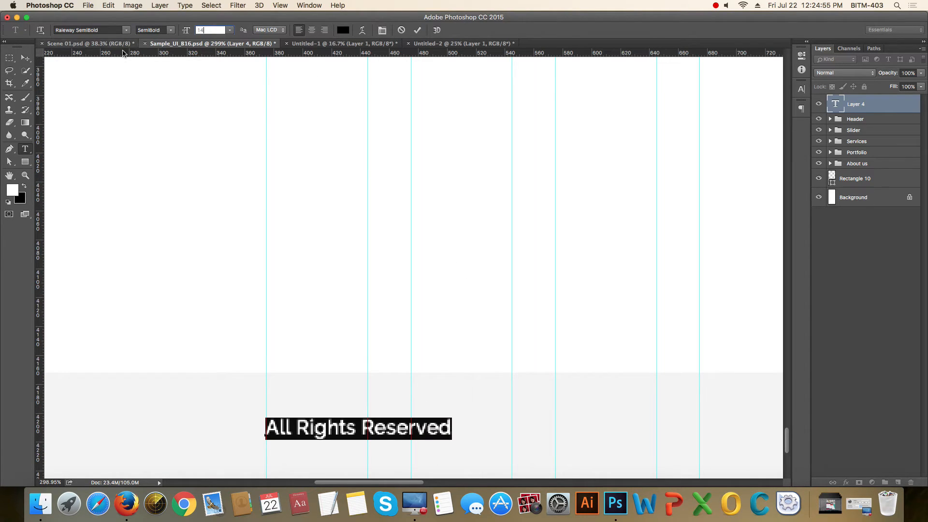
click(168, 32)
click(155, 54)
scroll(430, 314, down, 3)
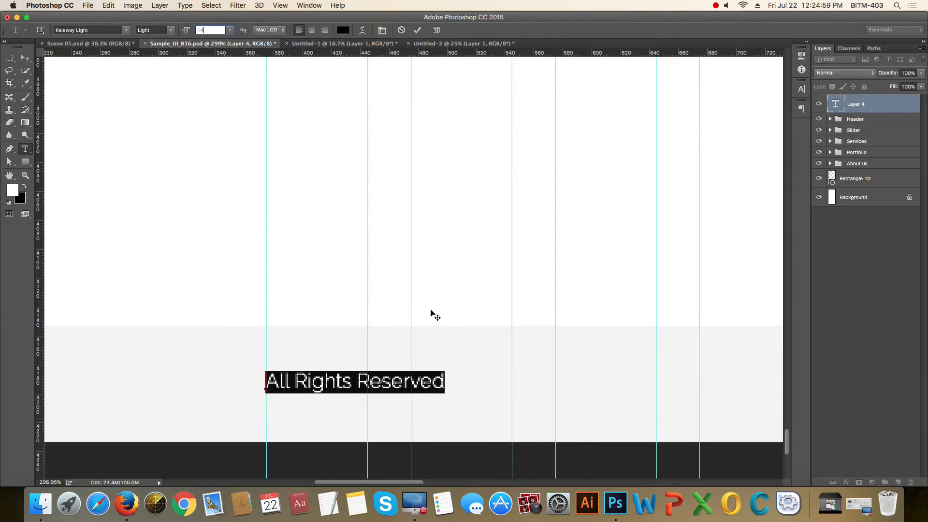
scroll(435, 315, down, 1)
click(444, 366)
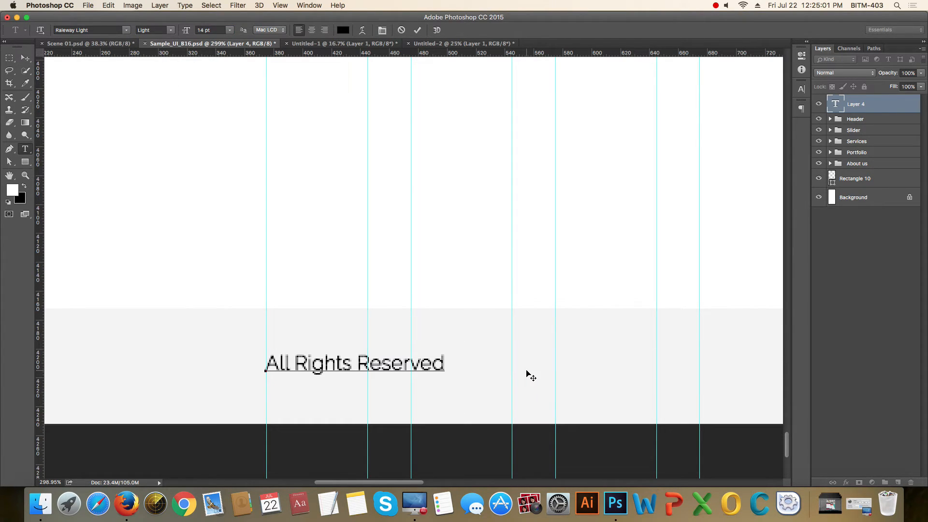
- Switch to Firefox, search the Font Awesome cheatsheet for "copy", copy the fa-copyright icon and return to Photoshop
key(super+Tab)
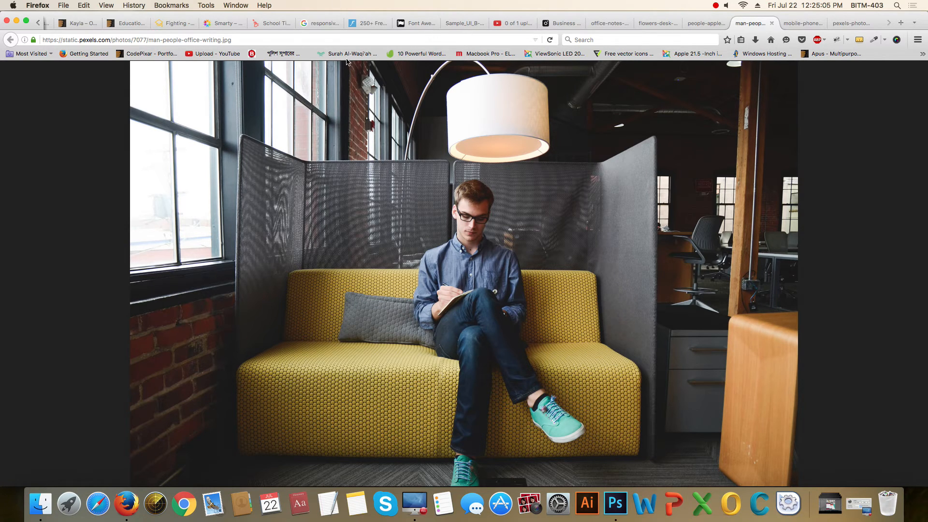
click(411, 23)
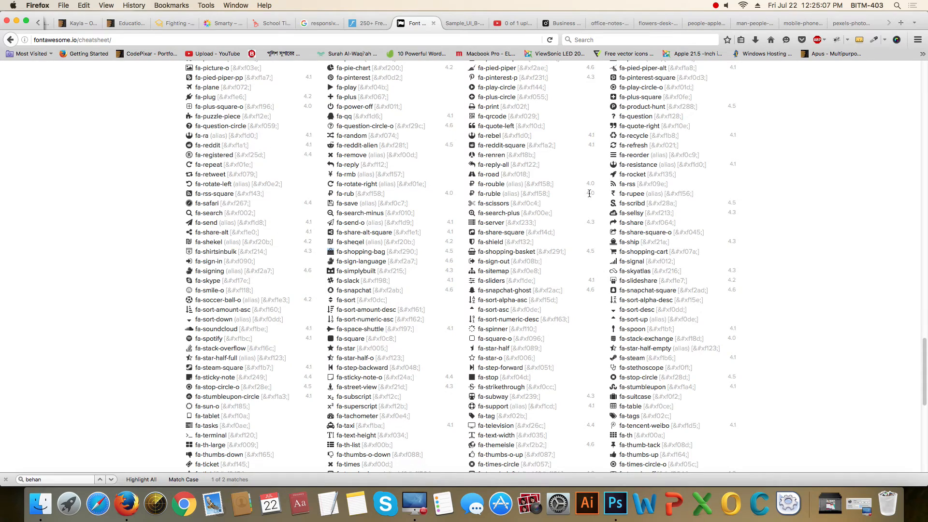
key(super+f)
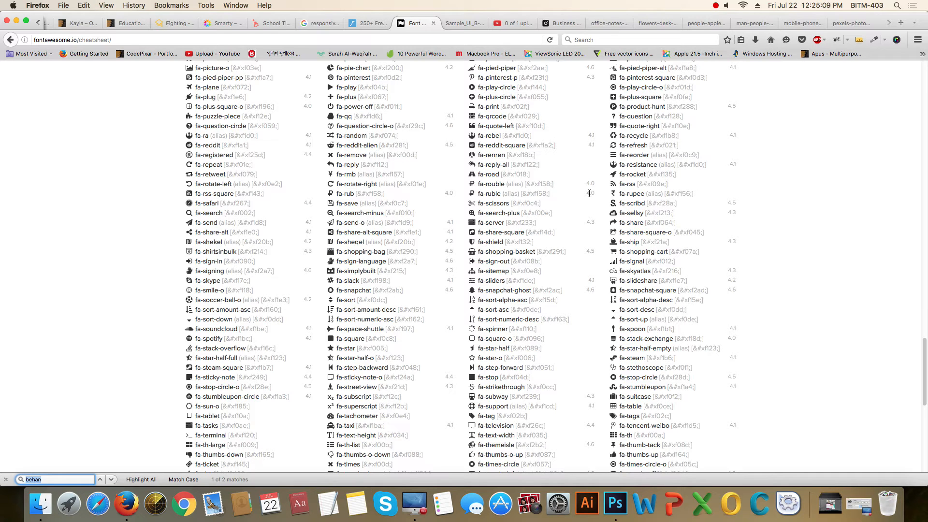
text(copy)
key(Return)
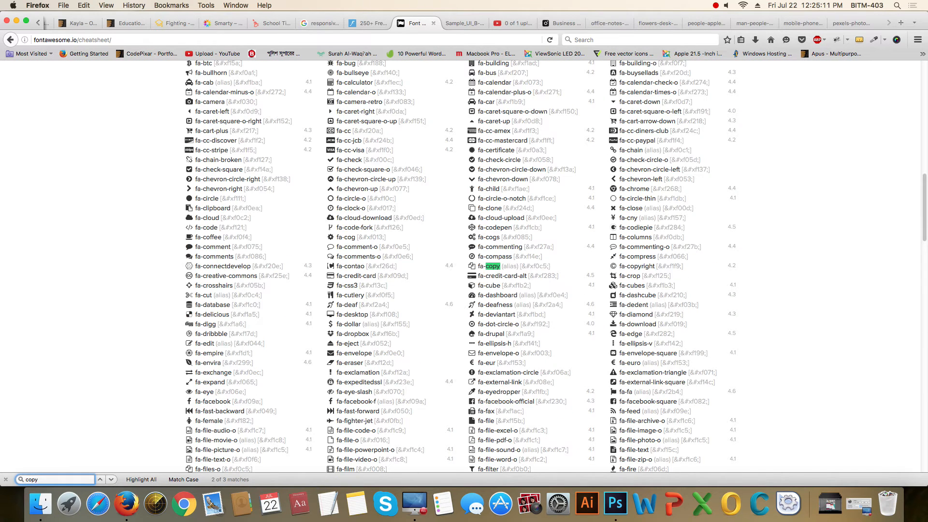
key(Return)
key(Return)
key(Return)
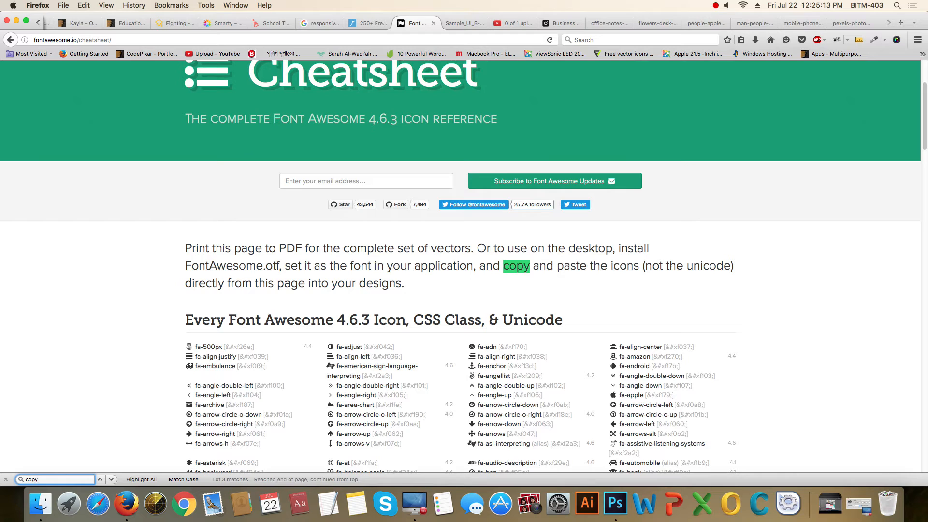
key(Return)
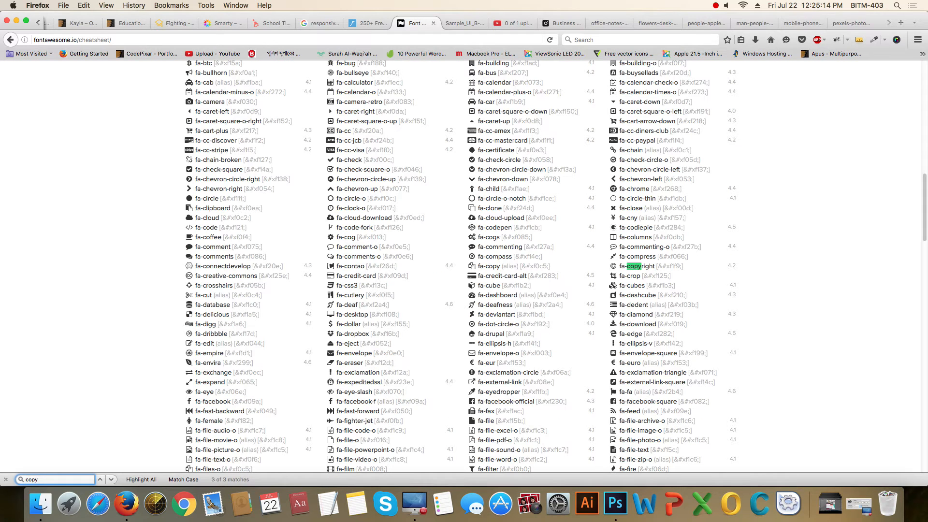
click(612, 267)
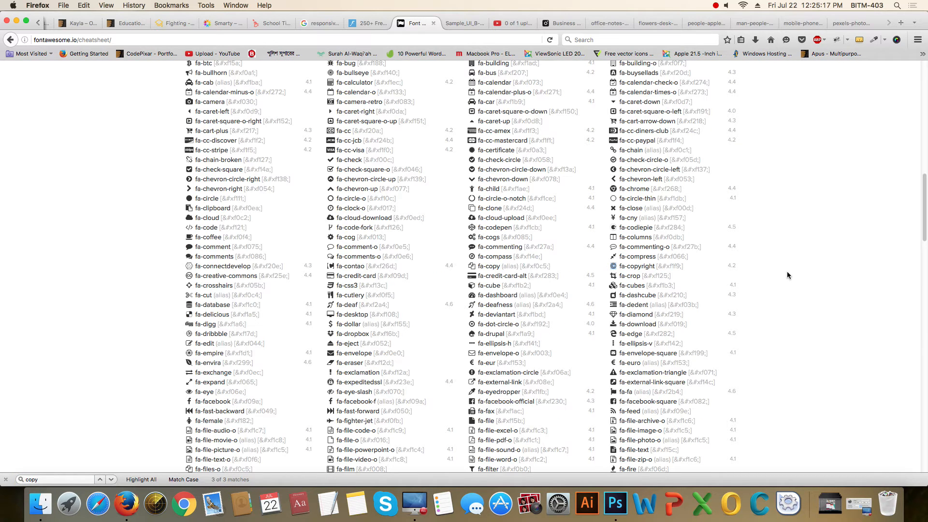
key(super+Tab)
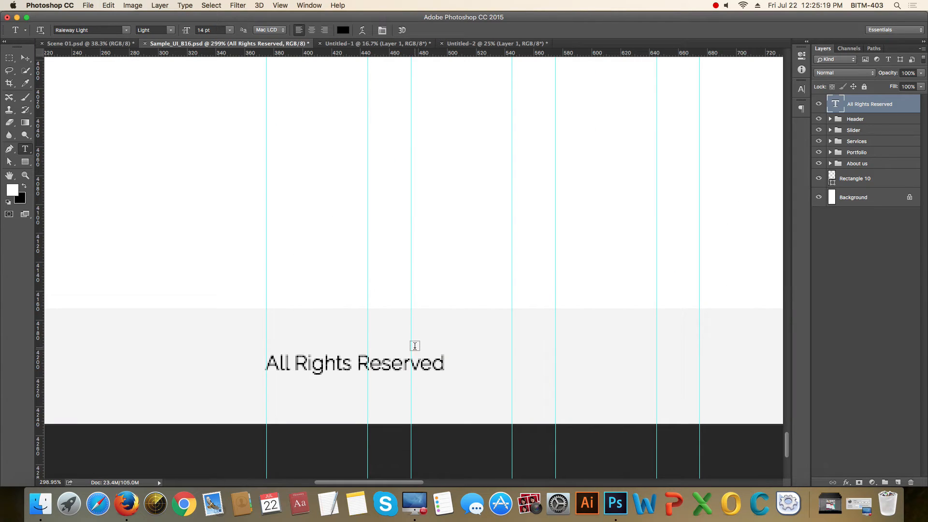
- Paste the copied copyright icon at the end of the "All Rights Reserved" text and set it in FontAwesome Regular
click(441, 365)
key(super)
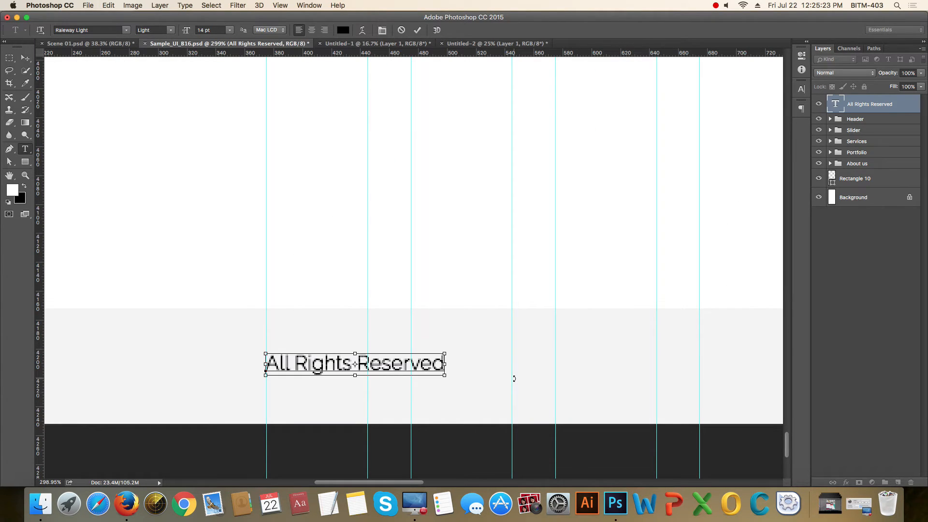
text(□)
key(shift+Left)
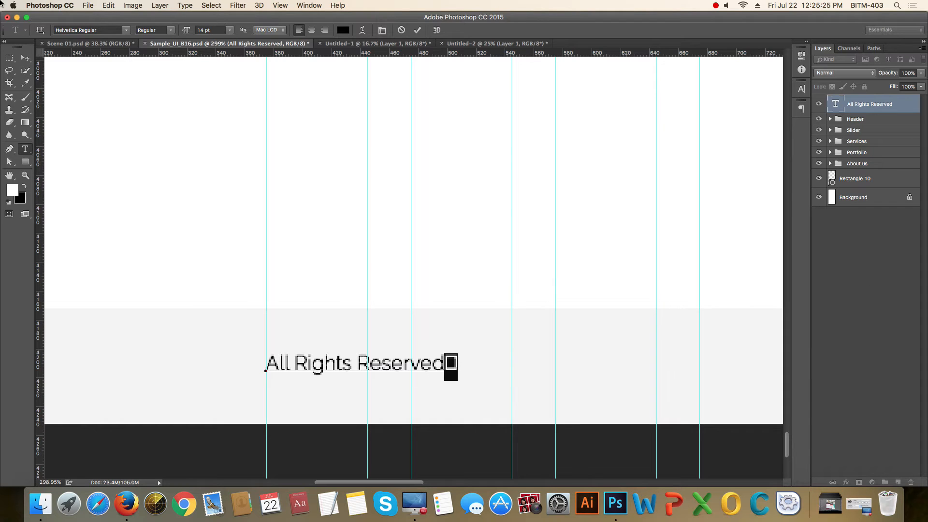
click(103, 30)
text(Font)
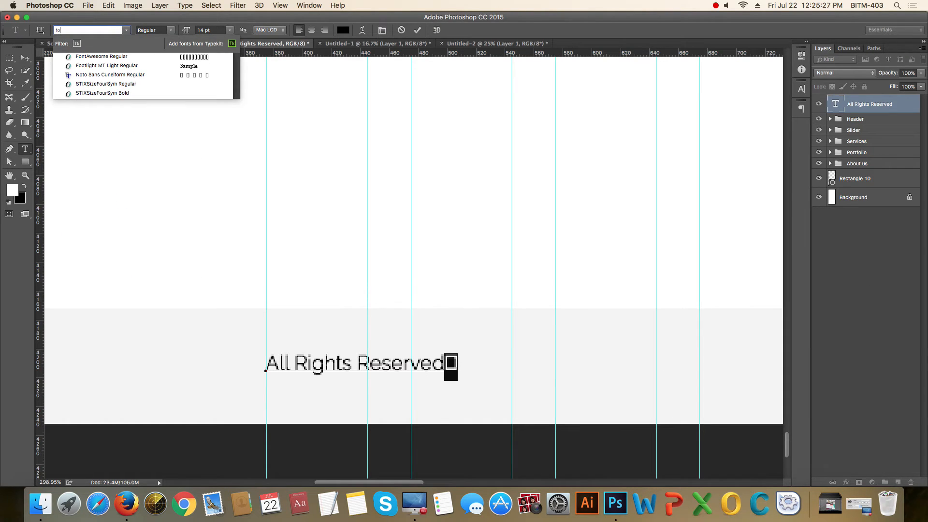
key(Return)
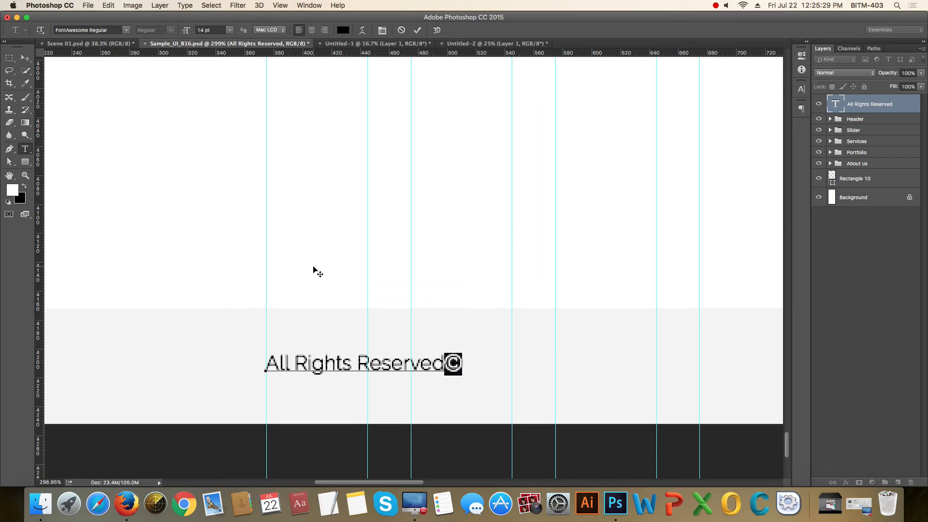
- Insert a space before and after the copyright icon in the footer text
click(444, 357)
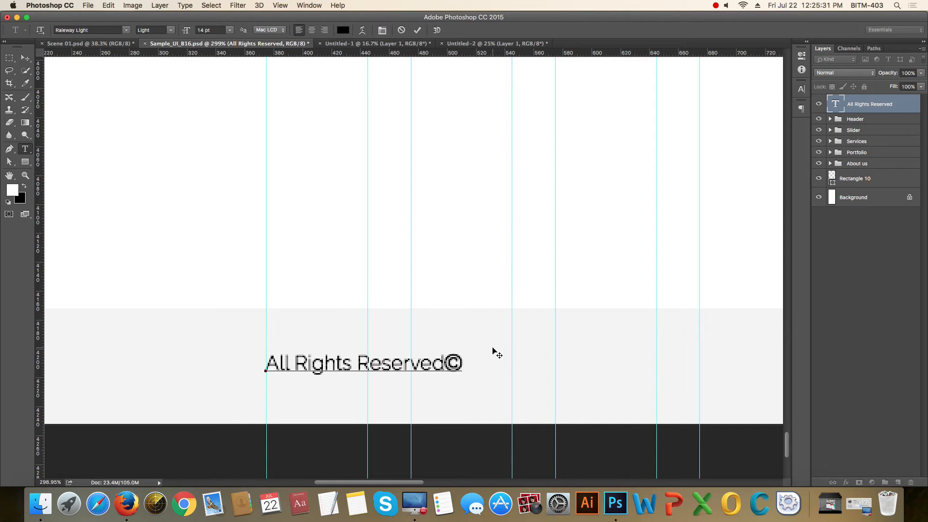
key(Right)
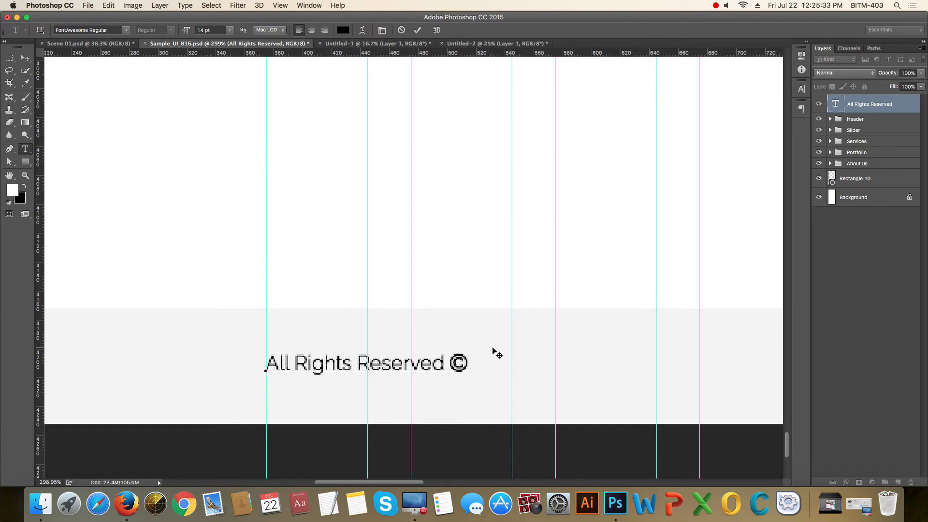
scroll(497, 355, down, 1)
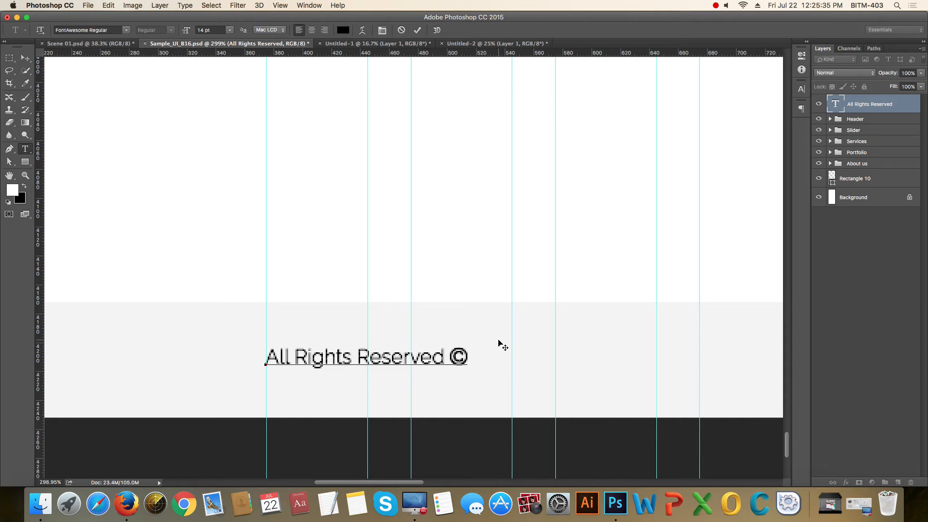
scroll(500, 345, down, 3)
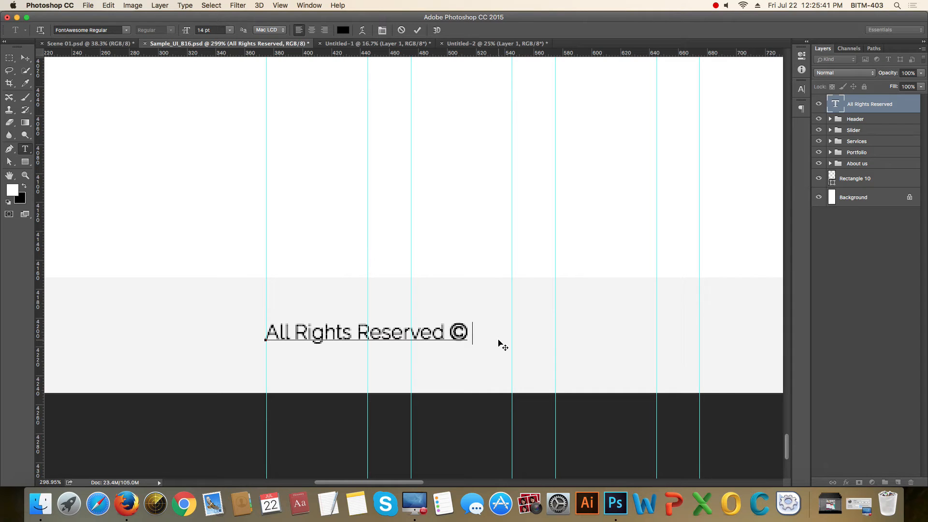
- Add "16" after the copyright icon and set it in Raleway Light
text(16)
key(shift+Left)
key(shift+Left)
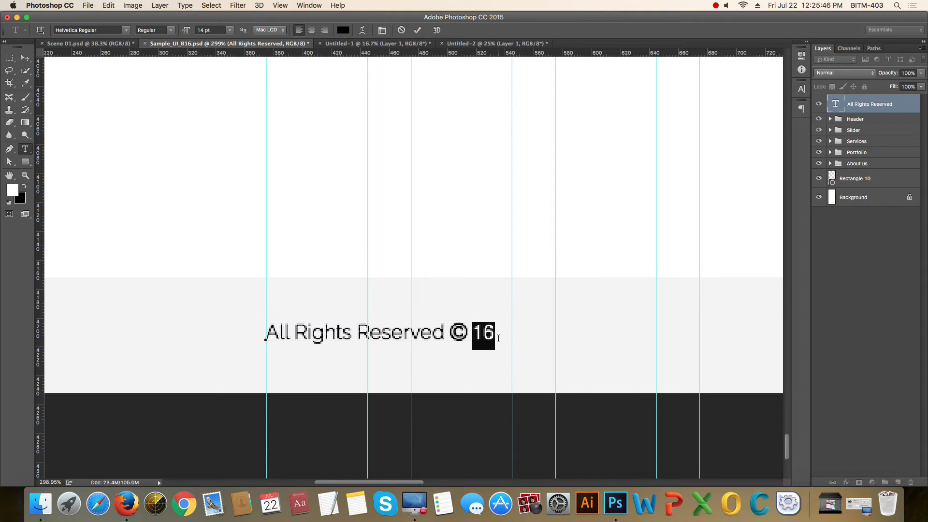
click(99, 30)
text(rale)
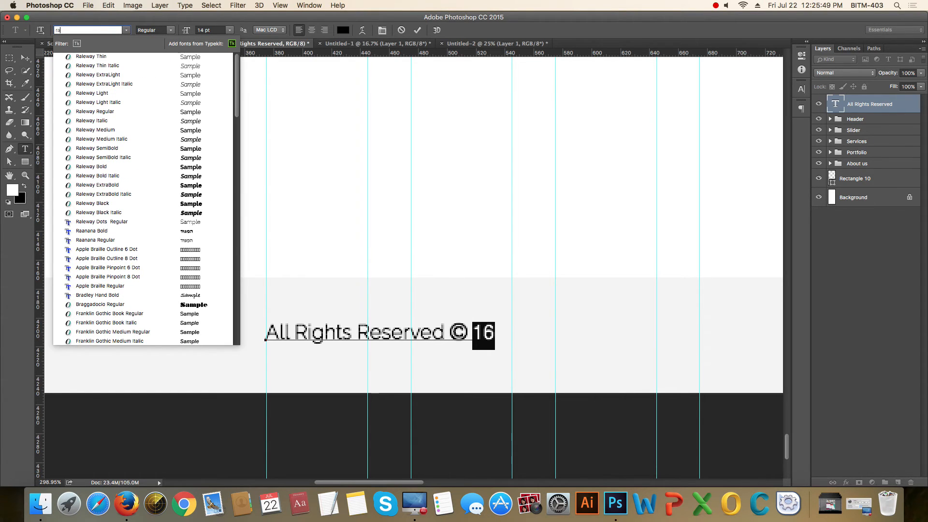
key(Down)
key(Down)
key(Down)
key(Down)
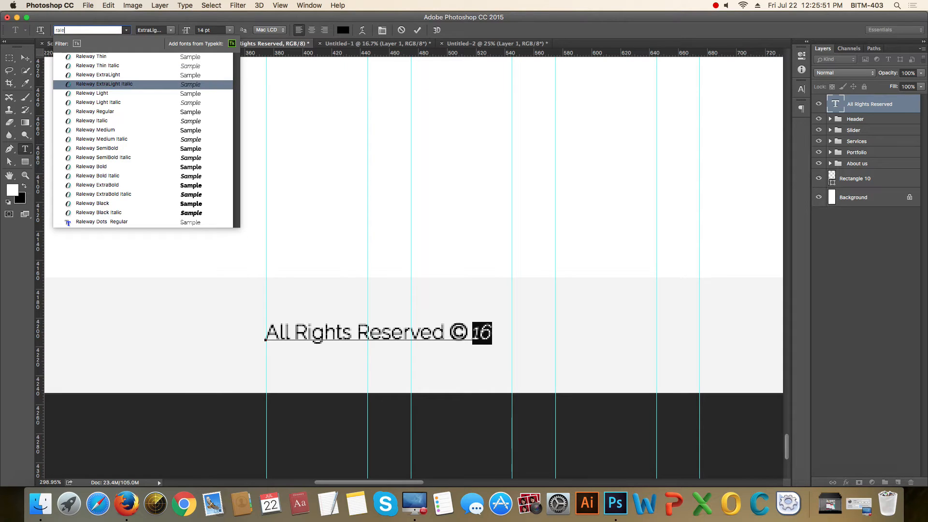
key(Return)
key(Right)
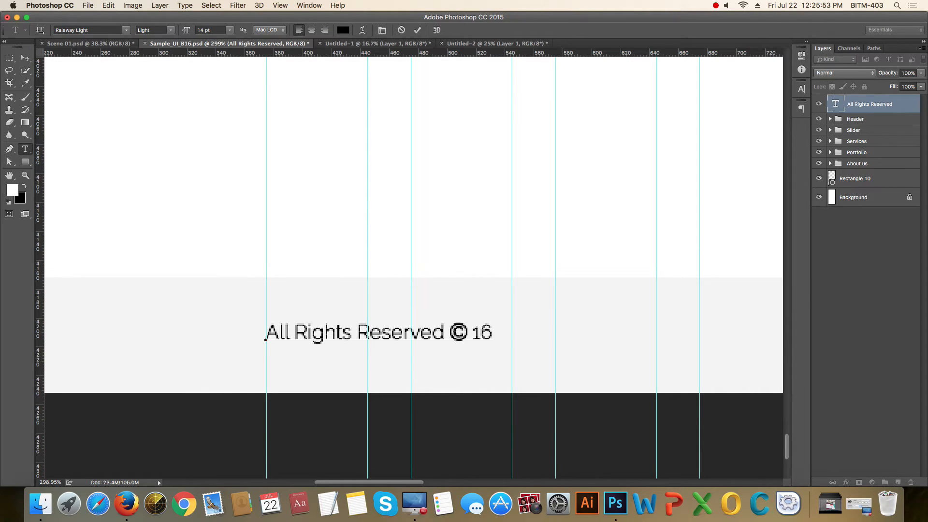
- Continue the footer line after "16" with "Business Digital Agency 2016." and commit the text
text(Bu )
text(ines)
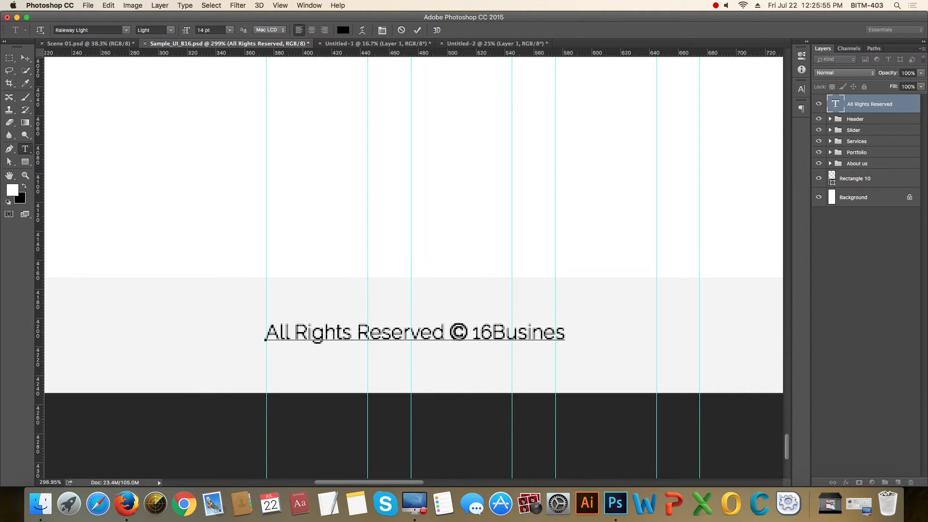
text(s Digital)
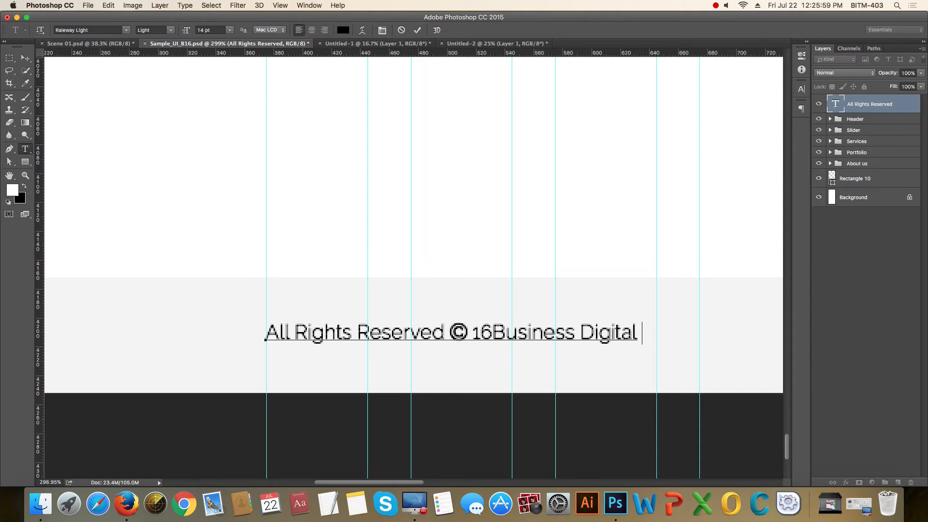
text( Agency 2016)
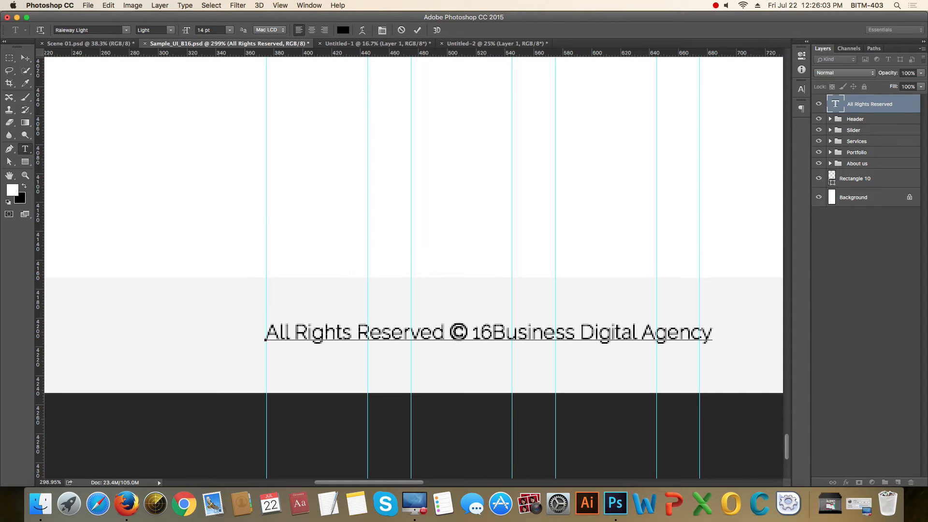
text(.)
text(2016)
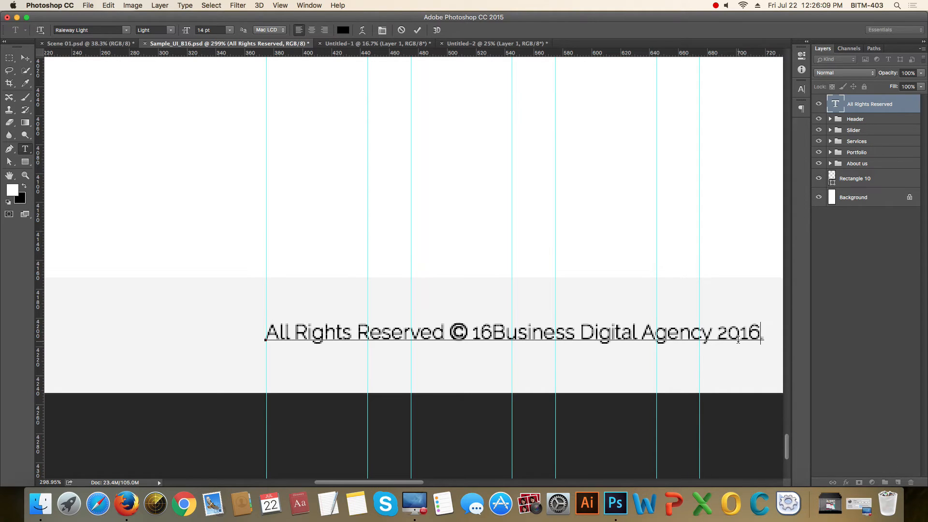
click(25, 58)
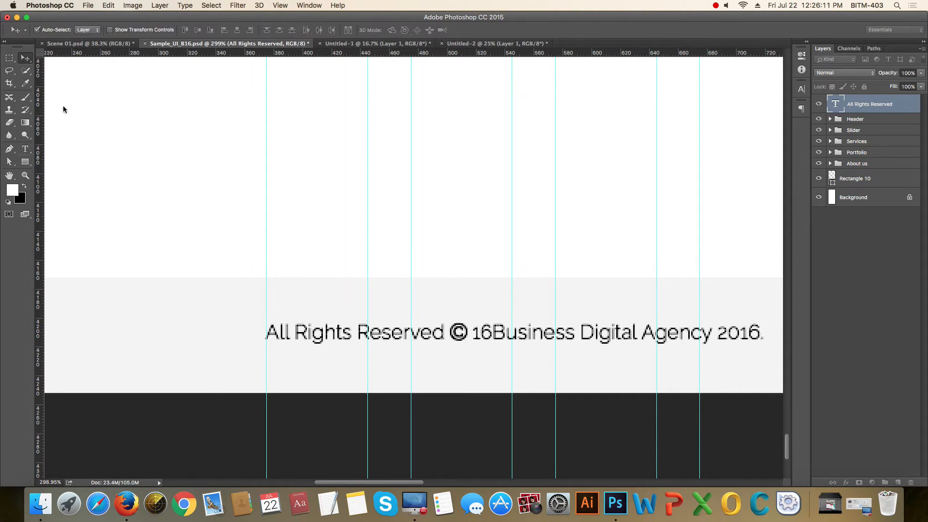
- Reduce the copyright text layer's opacity to 54%
scroll(350, 290, down, 2)
drag(505, 300, 375, 236)
scroll(376, 236, down, 1)
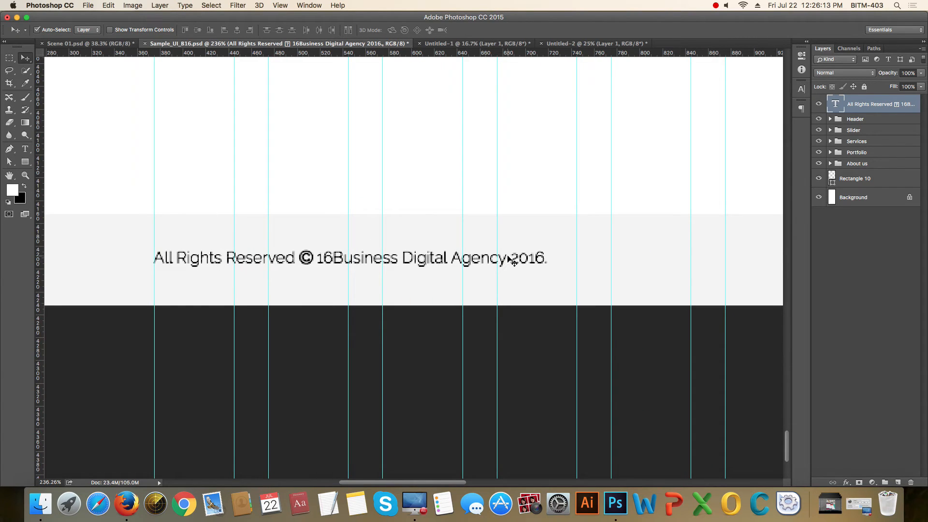
scroll(529, 282, down, 1)
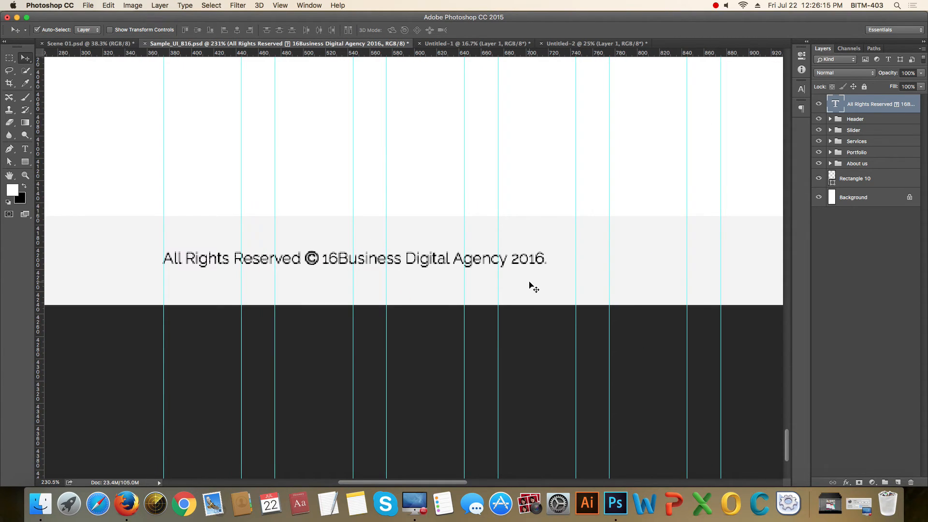
key(5)
scroll(540, 281, down, 2)
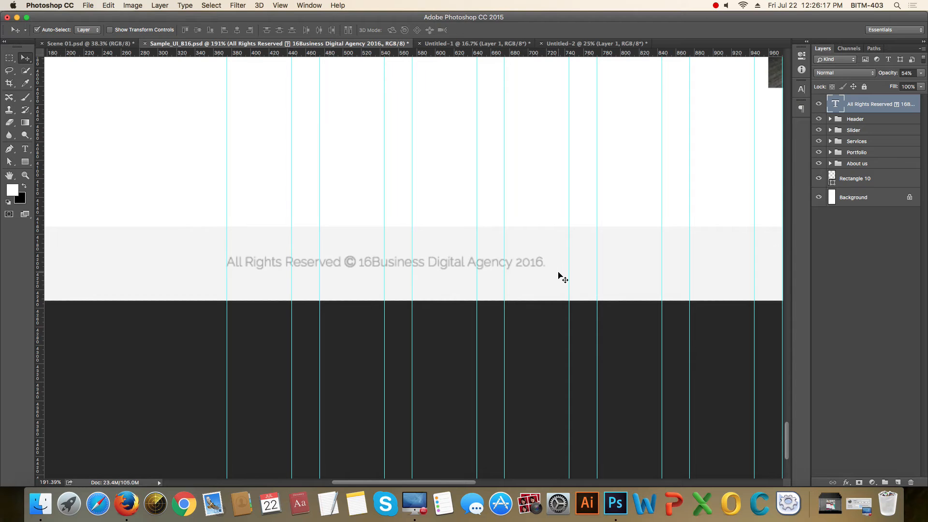
- Select the copyright text together with the grey footer bar and align their vertical centres
shift+click(610, 274)
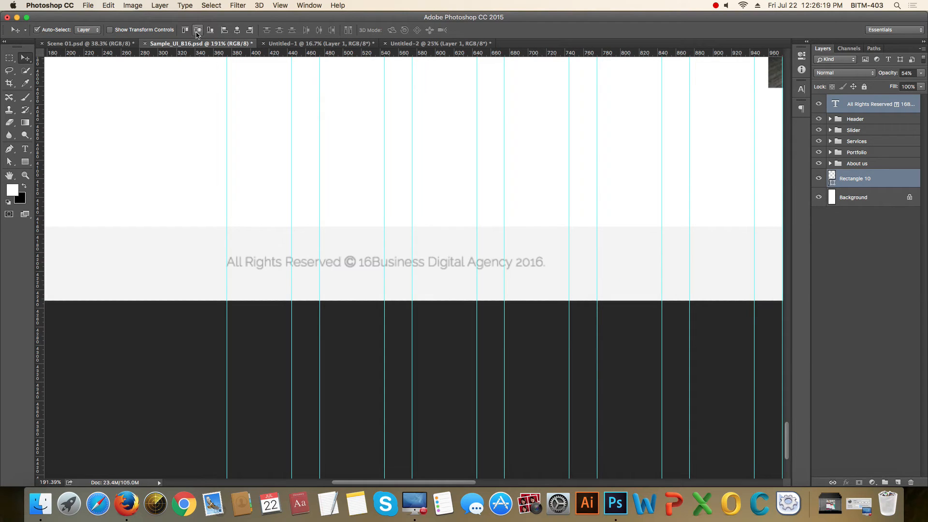
scroll(431, 220, down, 2)
drag(664, 264, 477, 238)
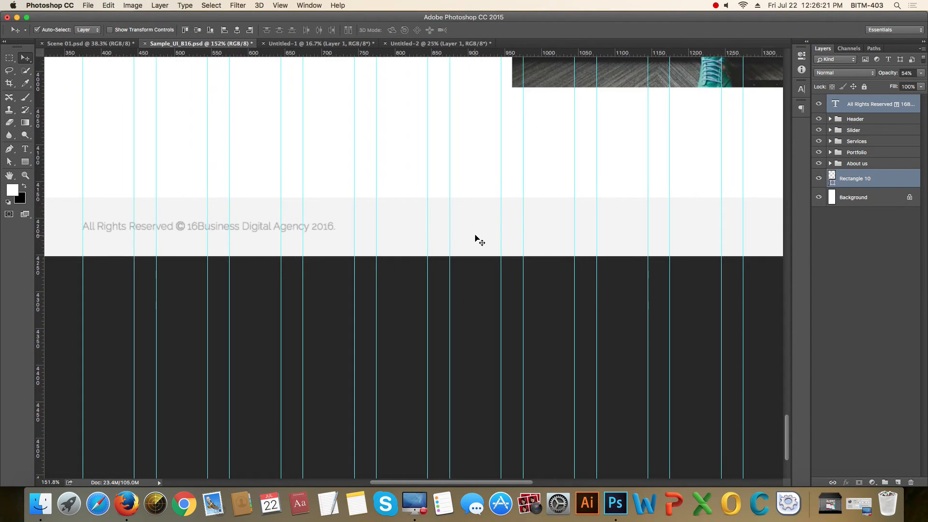
- Examine the grey footer bar and its column guides from the copyright text to the far end
scroll(476, 236, down, 2)
drag(579, 234, 460, 217)
scroll(493, 222, down, 1)
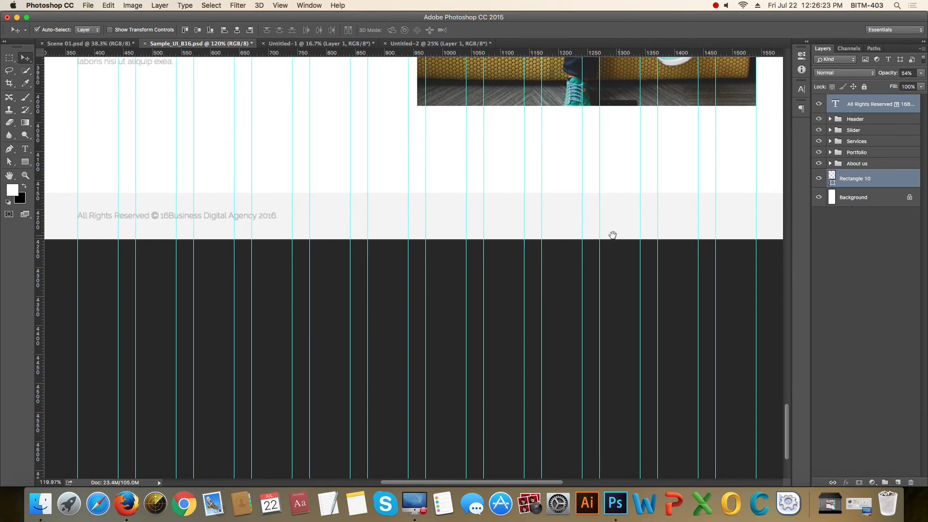
drag(613, 236, 405, 217)
scroll(557, 197, up, 4)
scroll(496, 211, down, 6)
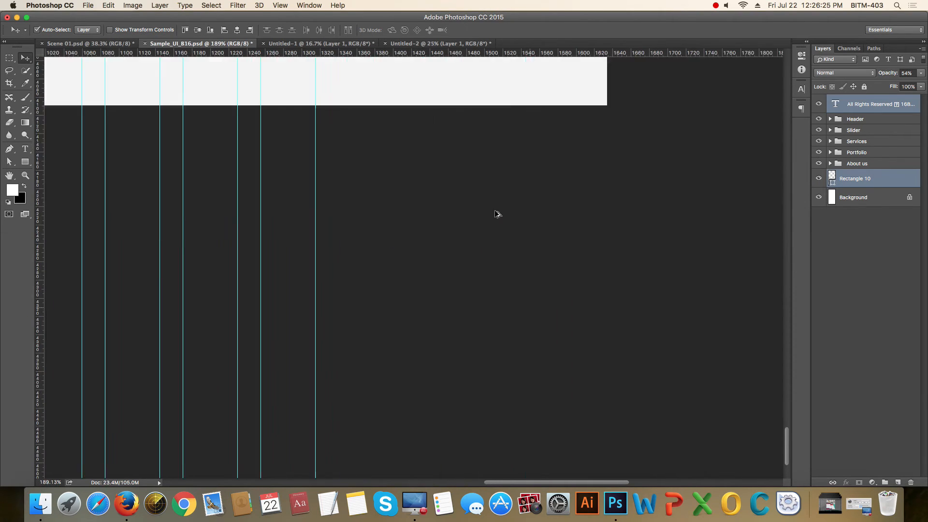
drag(201, 224, 327, 220)
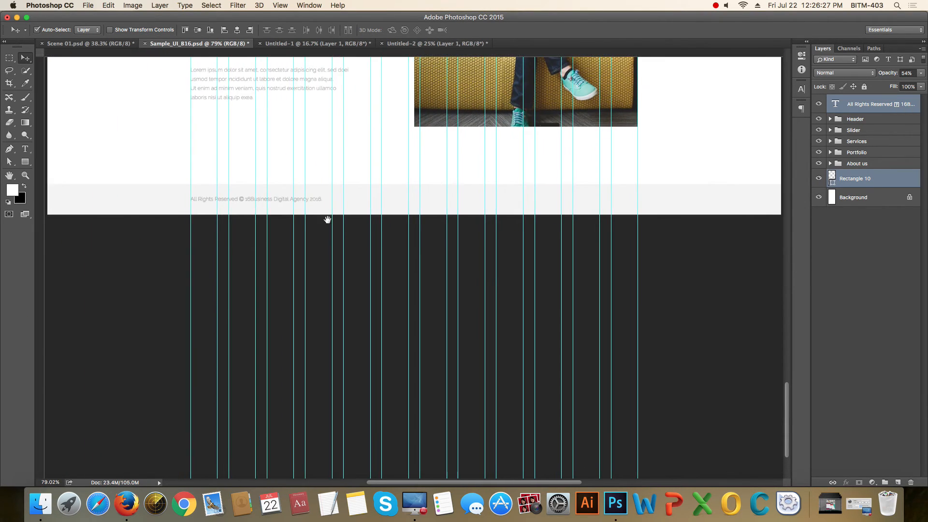
scroll(387, 209, up, 2)
scroll(386, 210, up, 1)
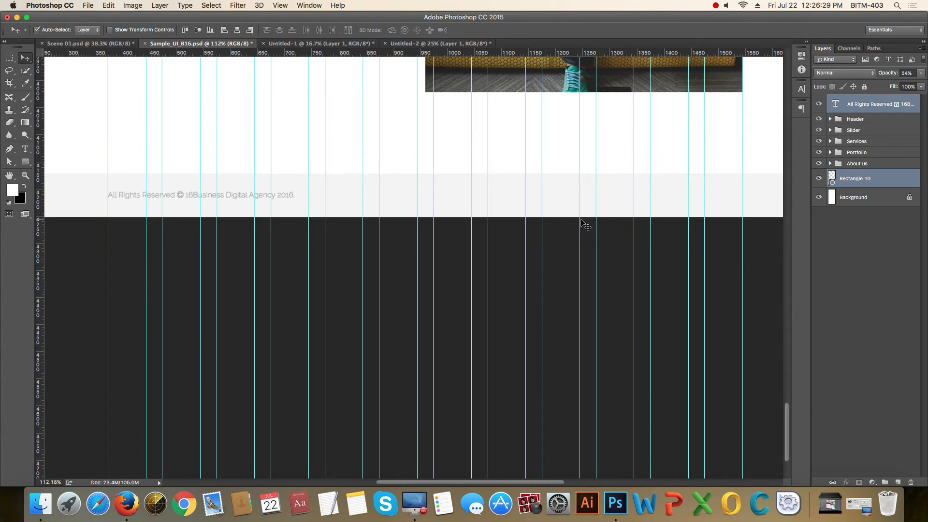
drag(526, 240, 394, 233)
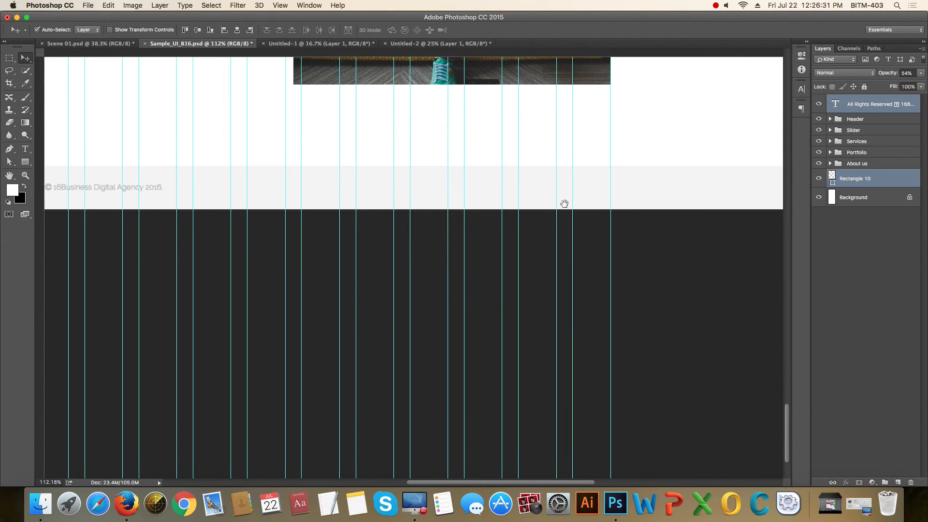
scroll(563, 202, up, 3)
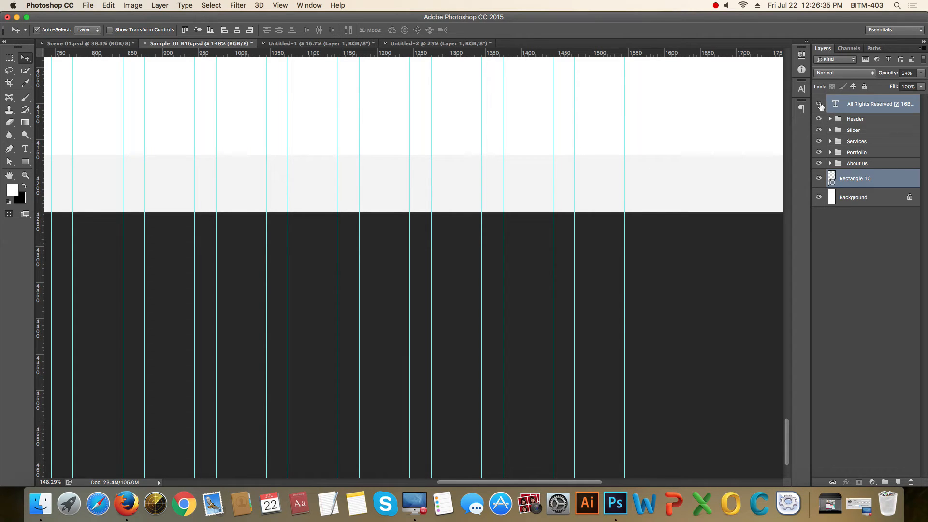
- Move the copyright text layer below the About us group, directly above the Rectangle 10 layer
click(894, 107)
drag(894, 107, 881, 179)
scroll(551, 189, up, 5)
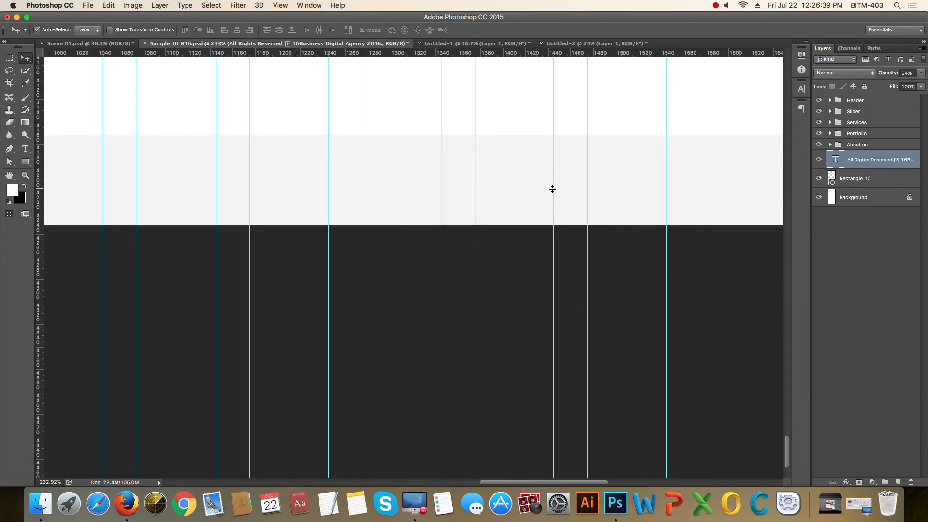
scroll(627, 190, right, 2)
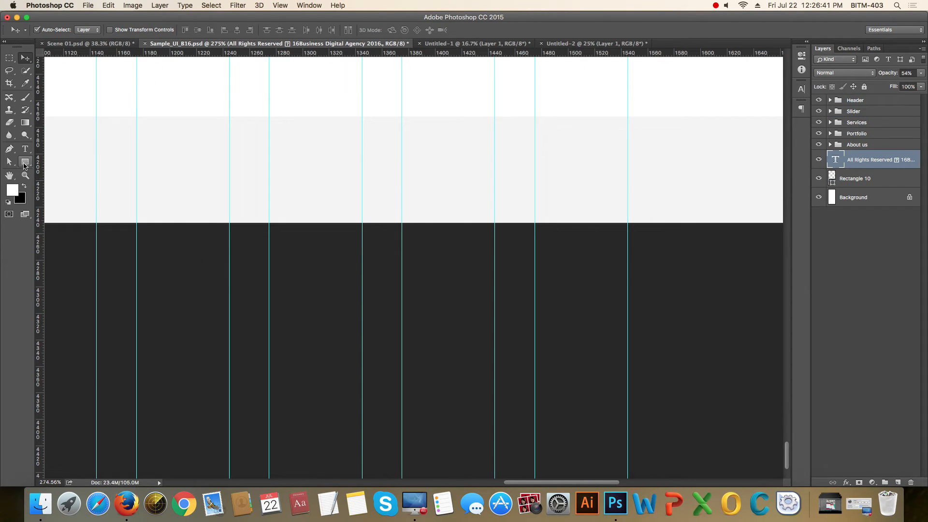
- Create a 40 × 40 px rectangle above the Rectangle 10 layer, placed inside the last column of the footer bar
click(26, 162)
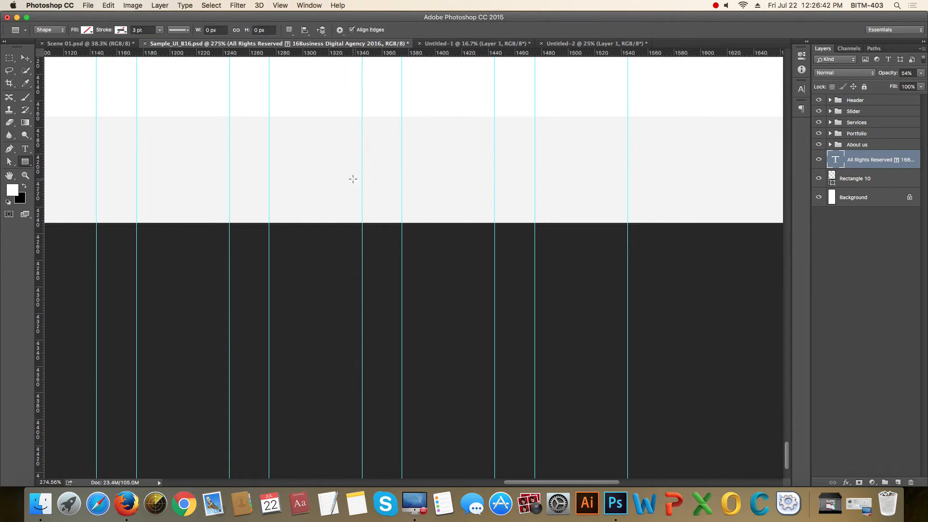
click(879, 251)
click(869, 179)
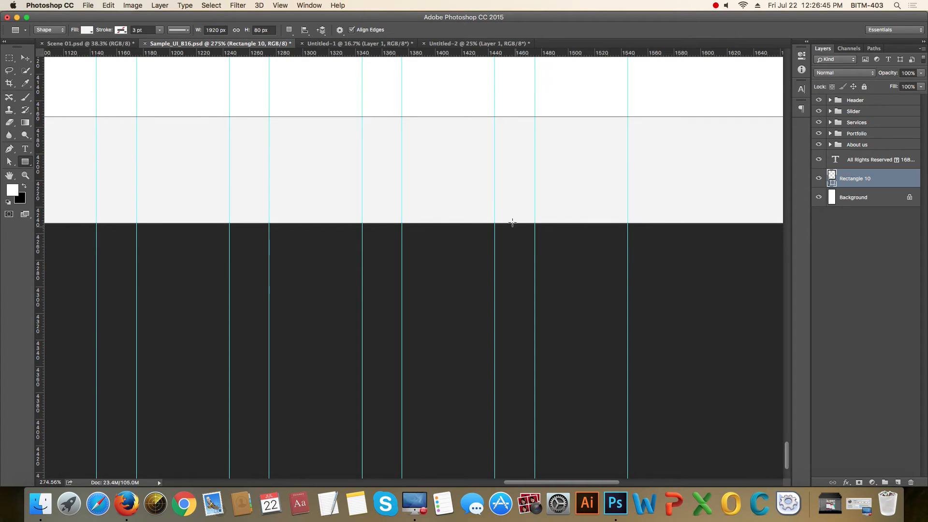
click(541, 169)
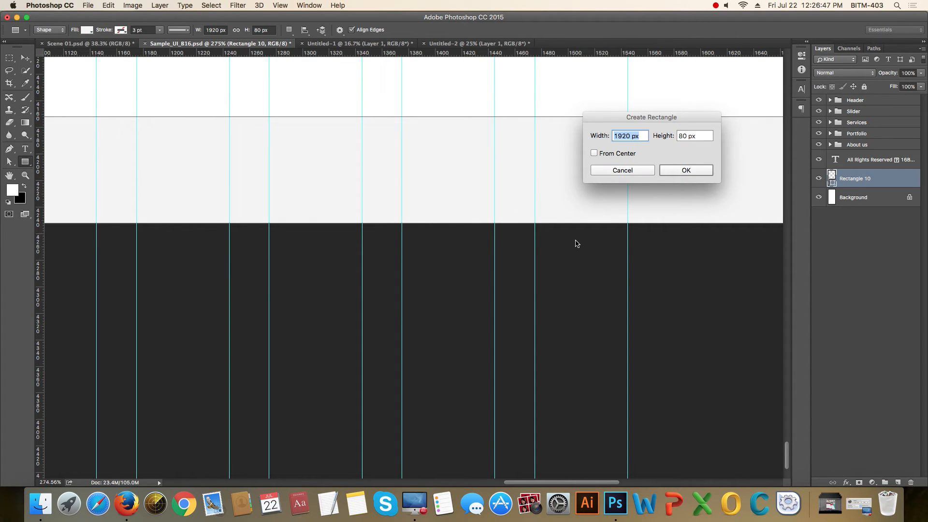
text(40)
key(Tab)
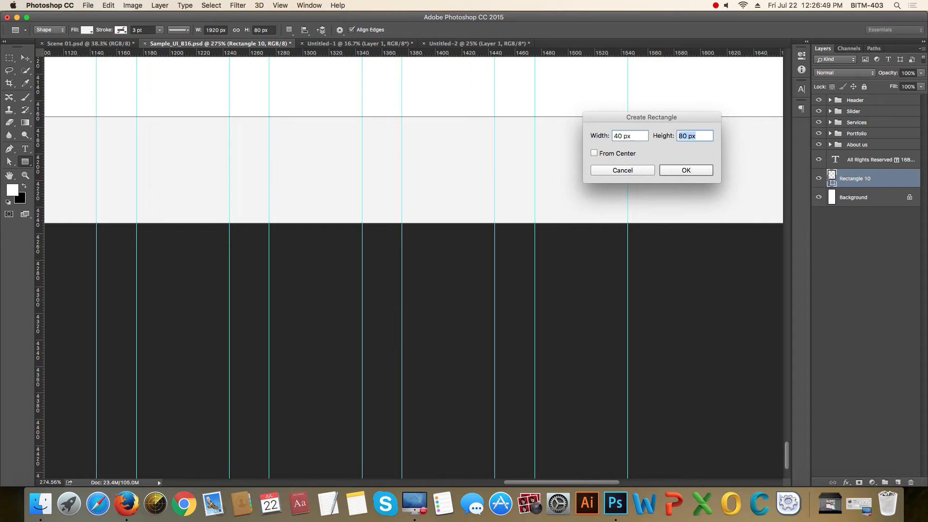
text(40)
key(Return)
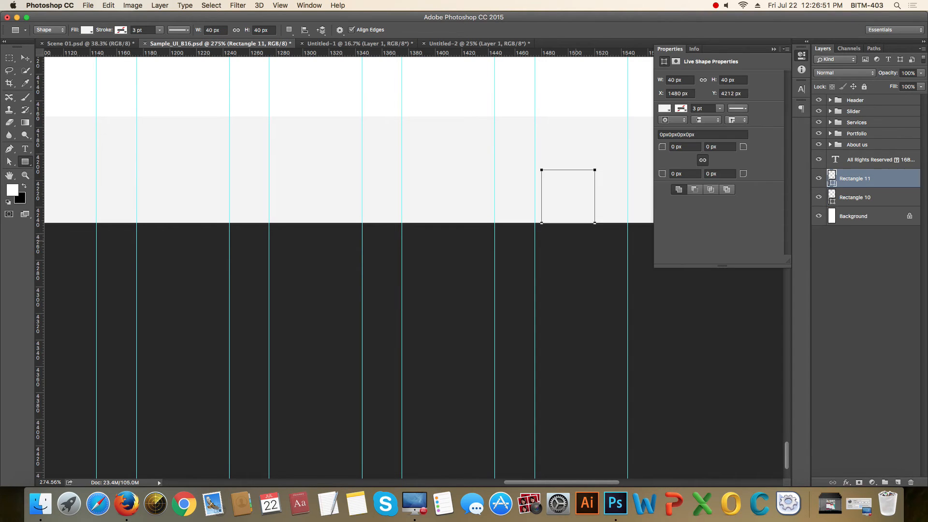
- Fill the 40 × 40 px footer square with the recently used orange, eb8130
click(667, 109)
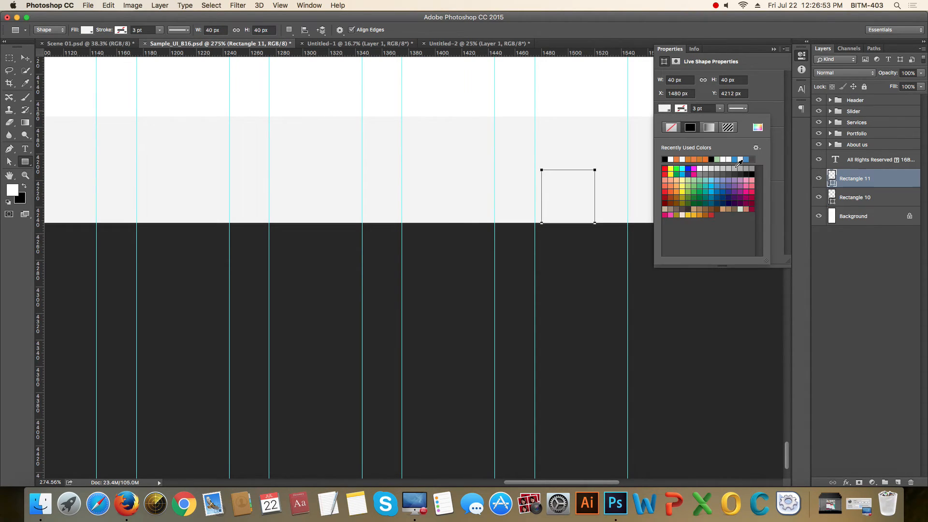
click(694, 159)
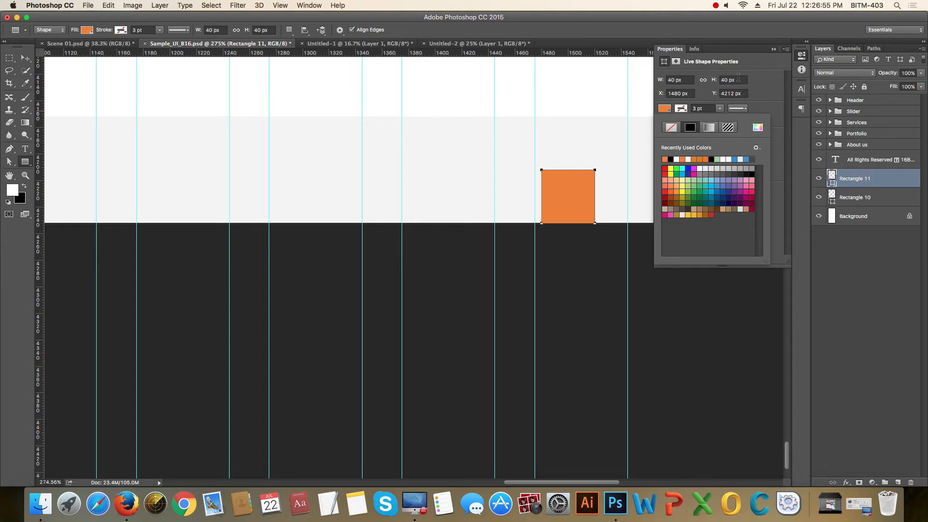
click(773, 50)
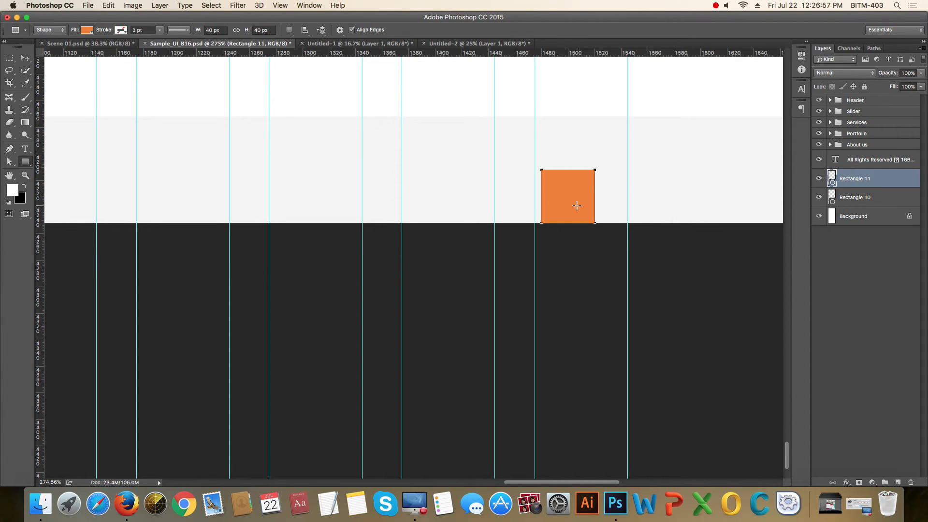
key(v)
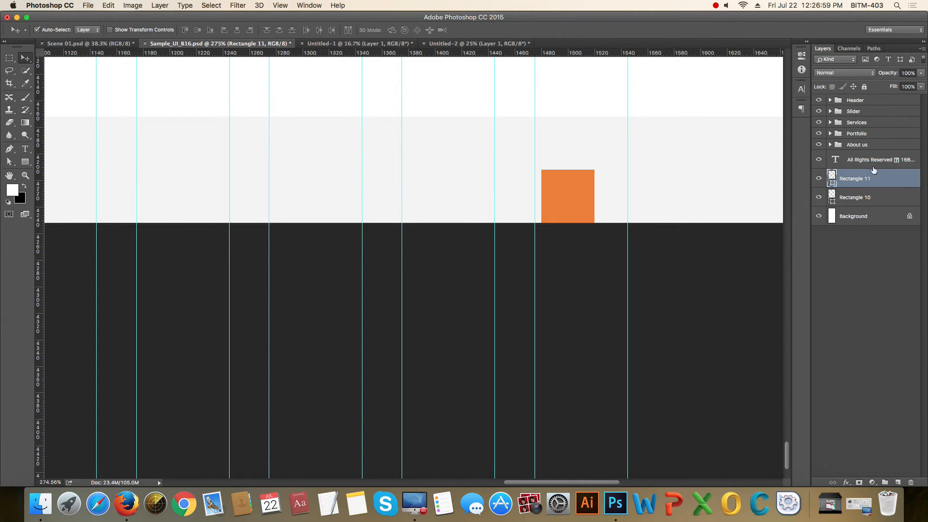
double_click(832, 179)
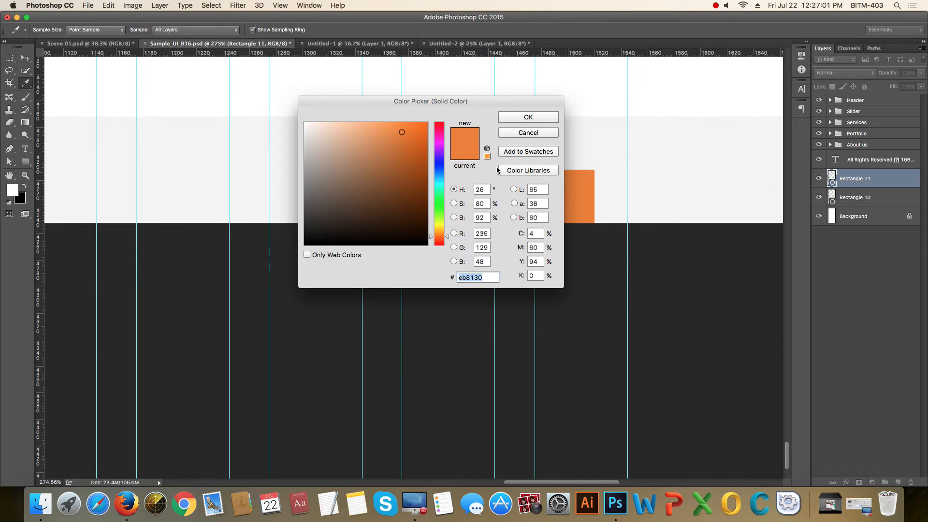
key(Return)
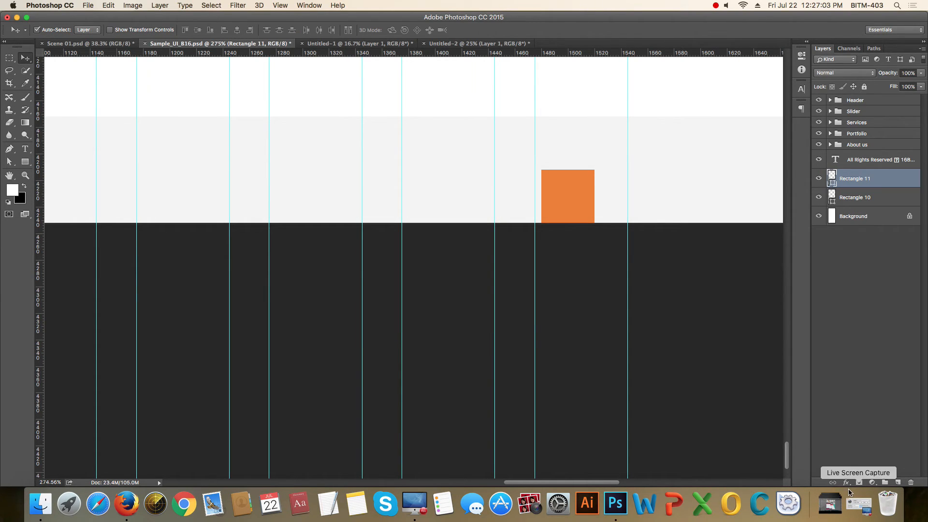
- Give the square a 1 px inside black stroke at 20% opacity and reduce its layer fill to 0%
click(846, 482)
click(870, 409)
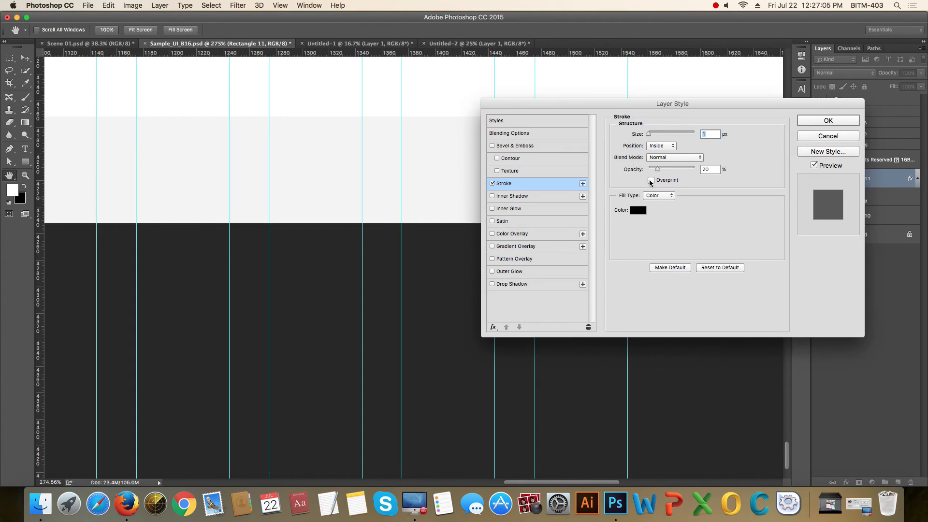
click(829, 120)
click(922, 86)
drag(922, 97, 851, 99)
- Move the outlined square up off the footer bar's lower edge and set its corner radii to 3 px
scroll(586, 208, up, 1)
drag(581, 196, 586, 175)
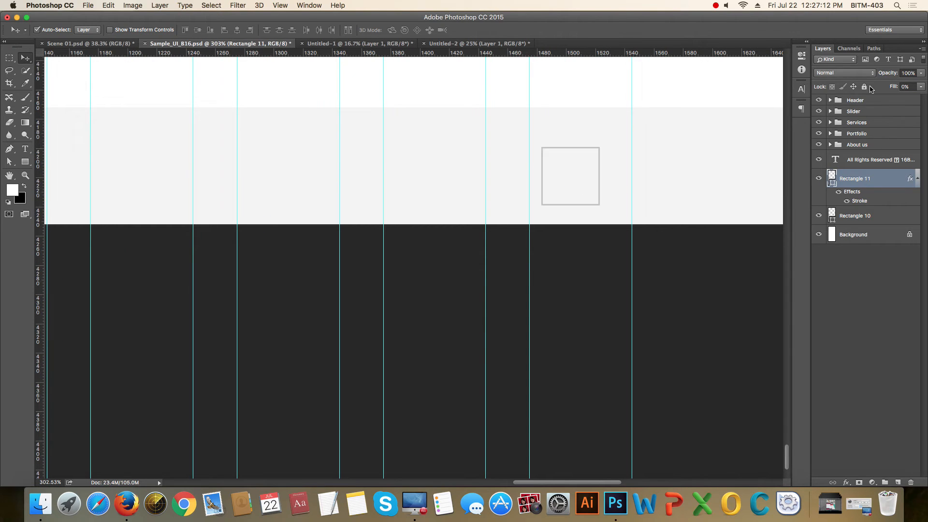
click(802, 56)
click(688, 146)
text(3)
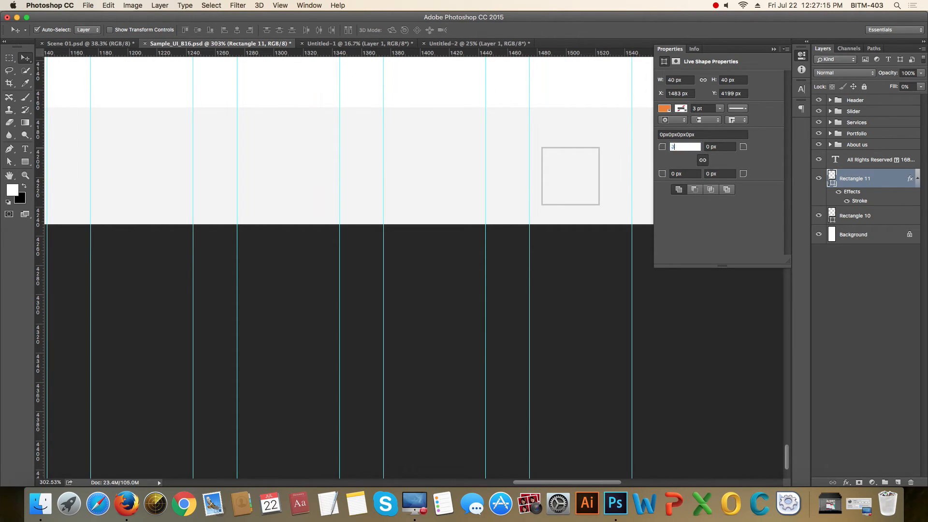
key(Return)
click(774, 48)
- Nudge the rounded square up 3 px within the footer bar
scroll(577, 195, down, 2)
key(Up)
key(Up)
key(Up)
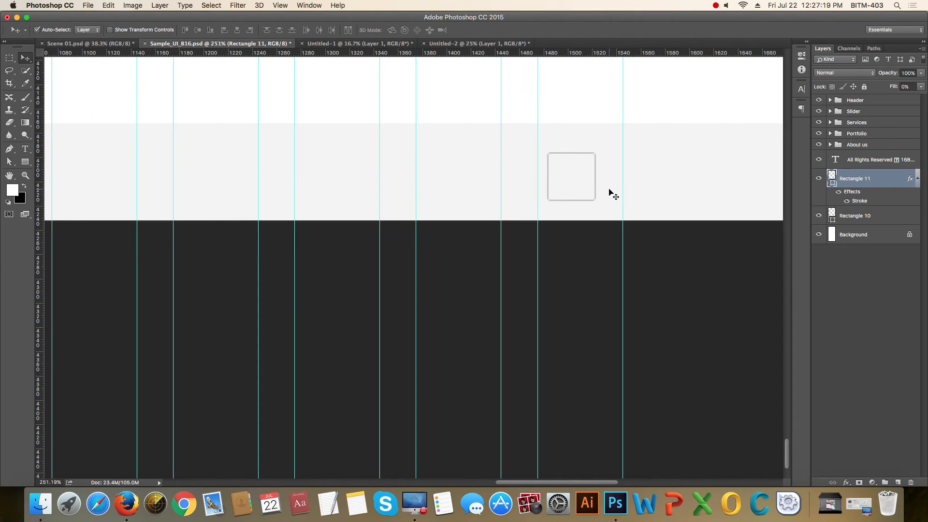
- Switch to Firefox, search the Font Awesome cheatsheet for "face" and copy the fa-facebook icon
key(super+Tab)
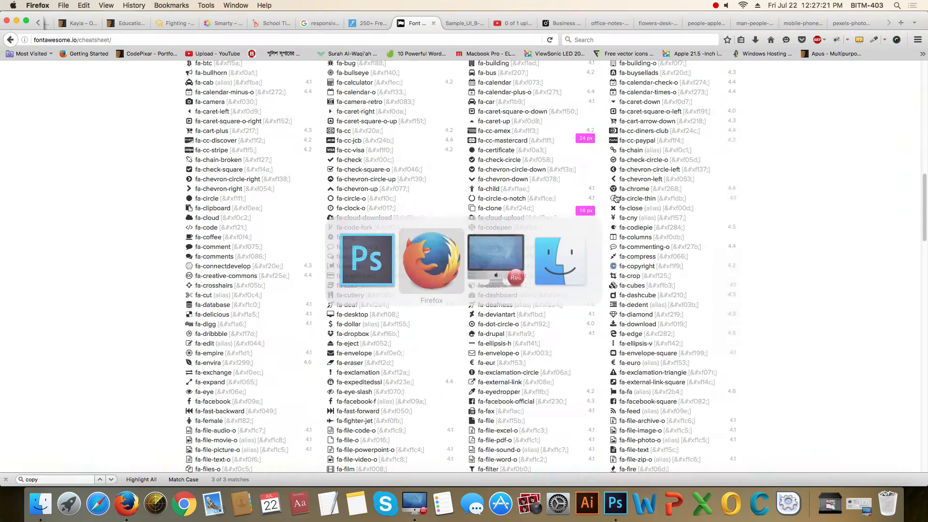
key(super+f)
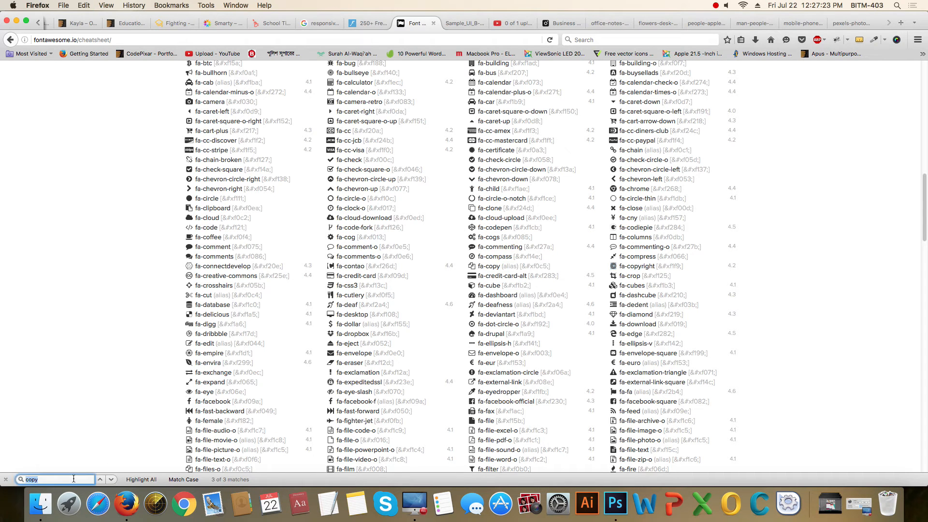
text(face)
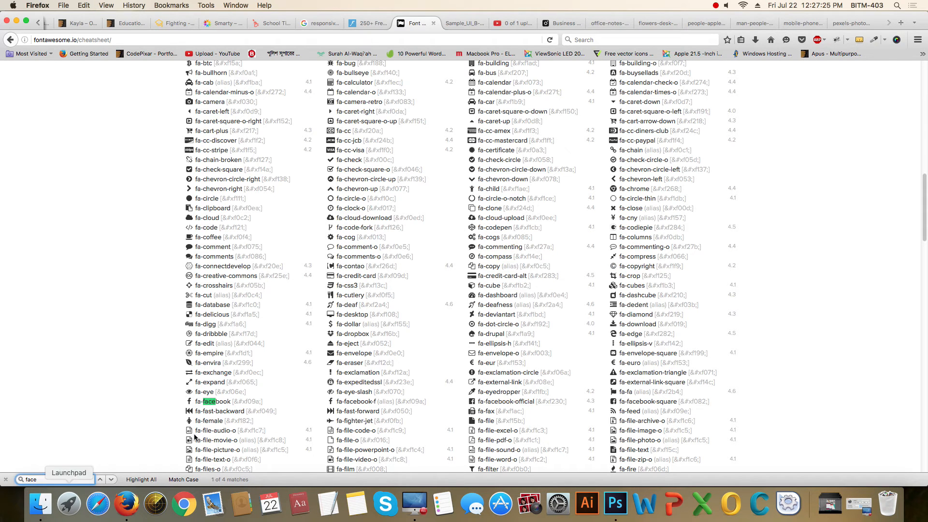
click(189, 401)
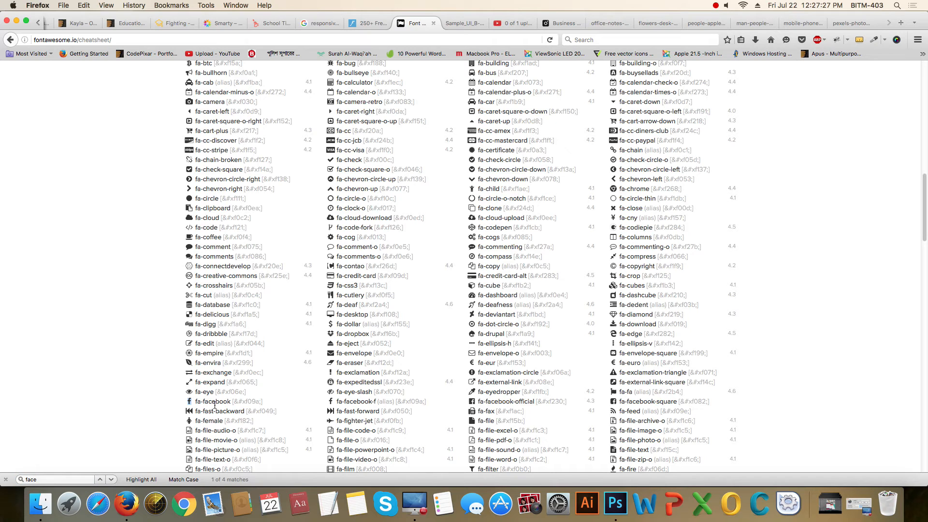
- Switch back to Photoshop and paste the copied icon as a new text layer inside the rounded square
key(super+Tab)
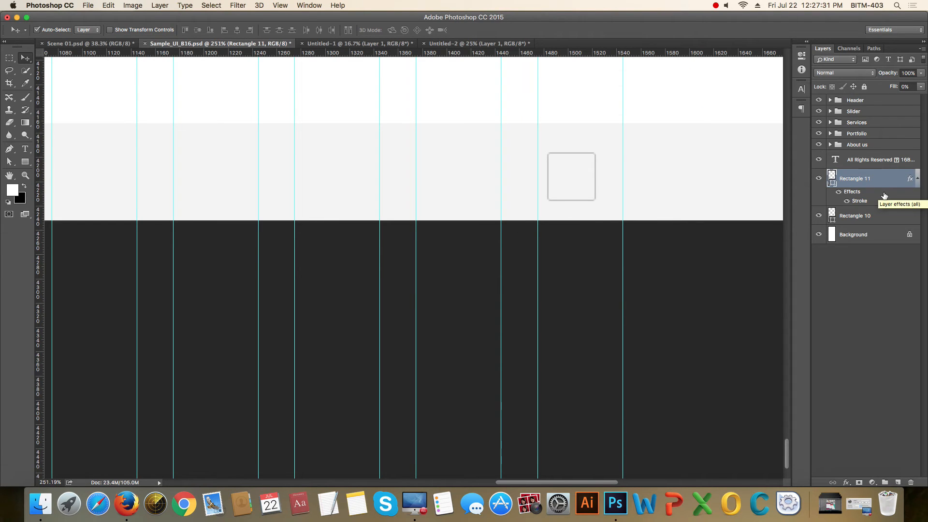
key(t)
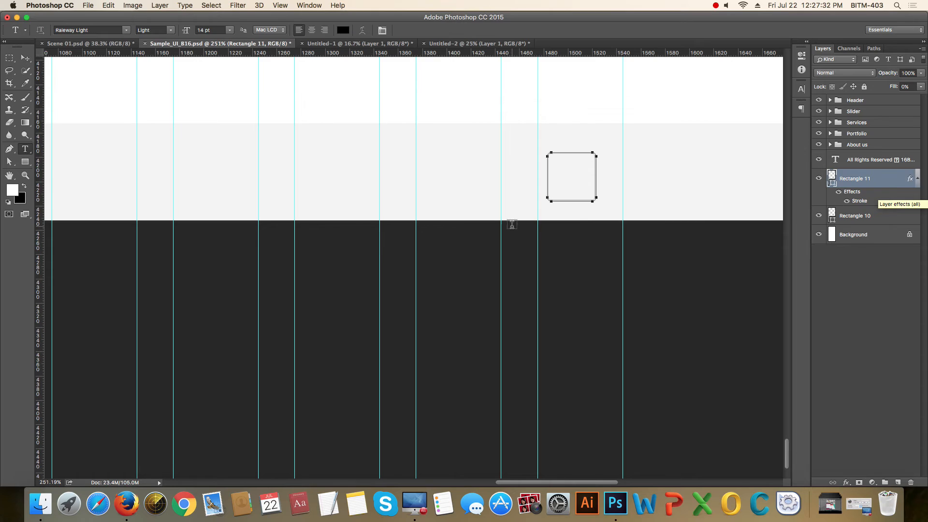
click(571, 180)
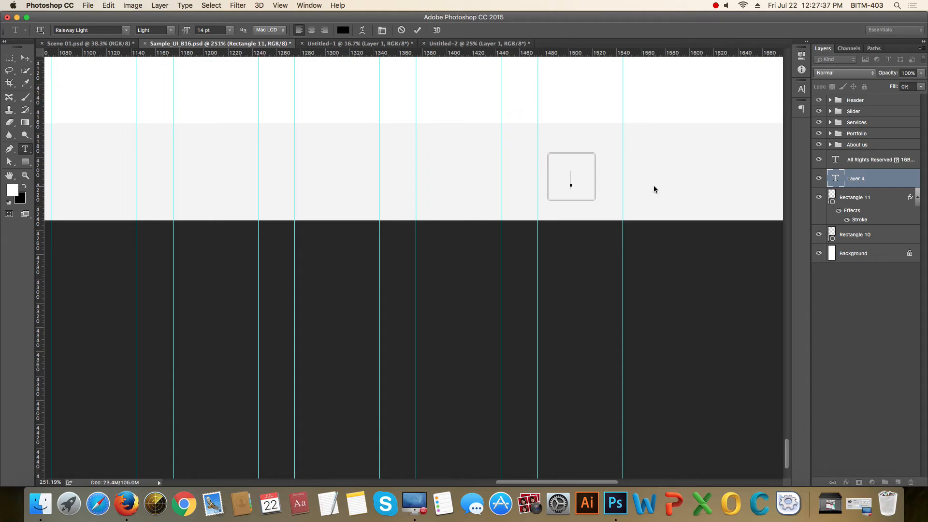
key(super+v)
- Set the pasted icon's font to FontAwesome Regular and its size to 18 pt
key(super+a)
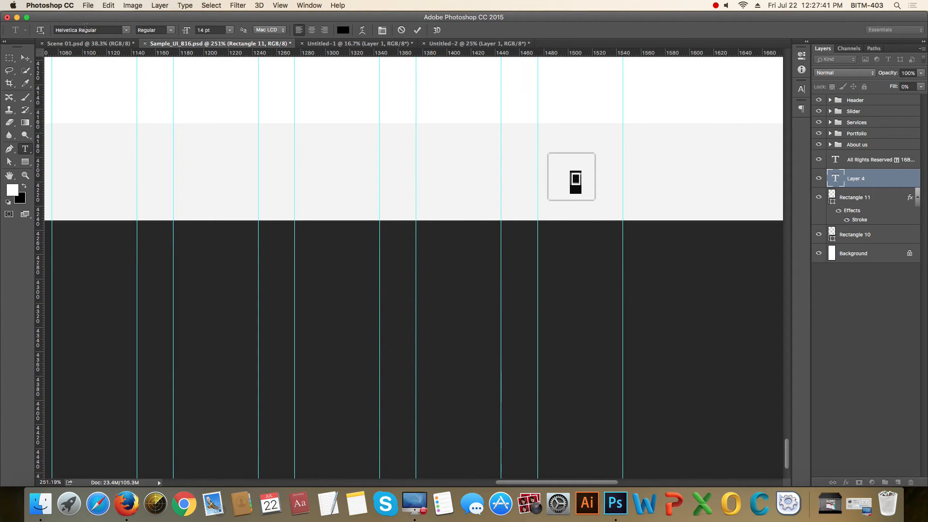
click(103, 29)
text(fo)
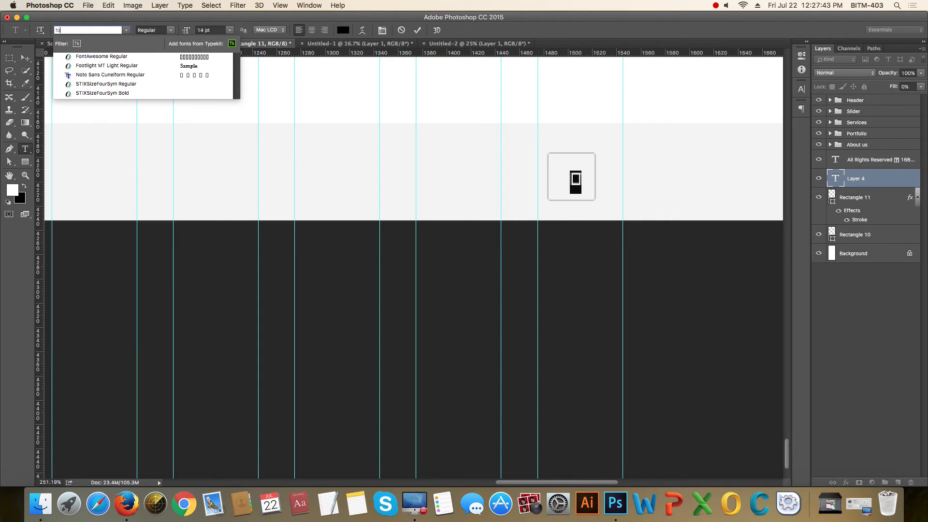
key(Down)
key(Return)
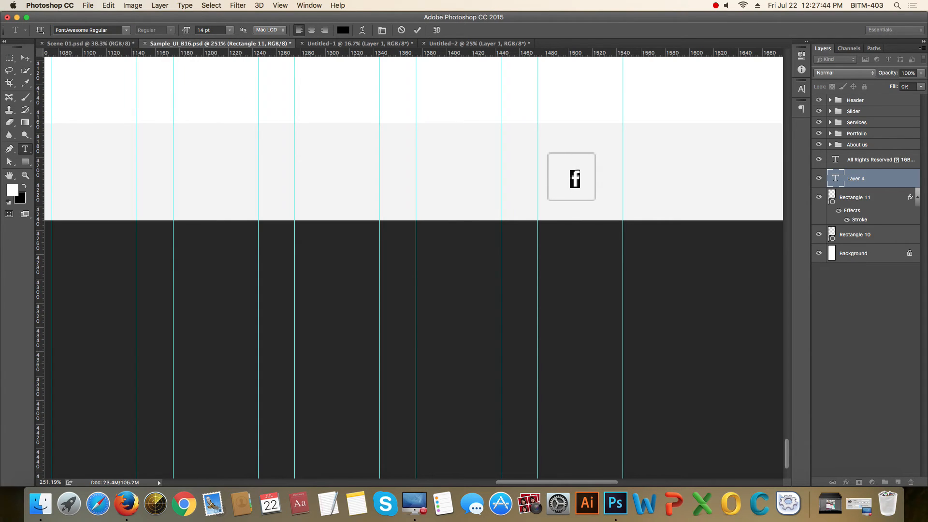
click(215, 31)
text(1)
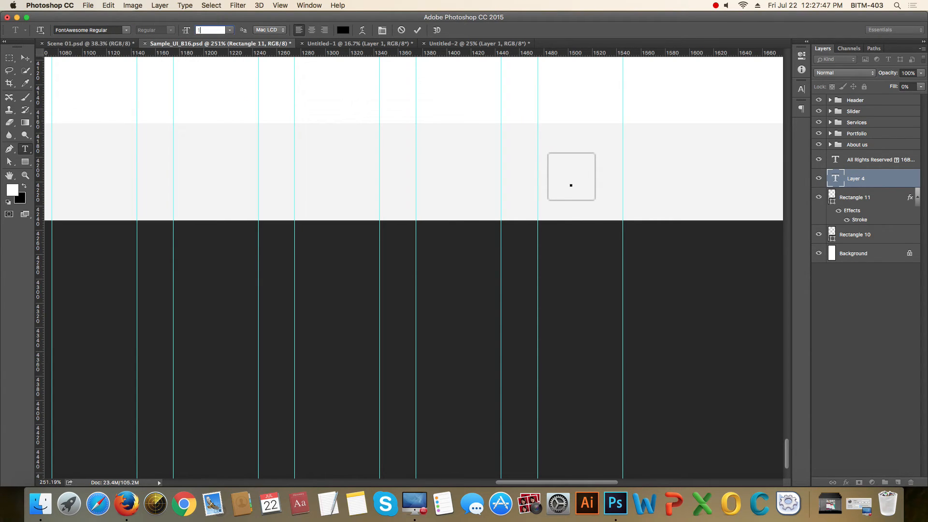
text(8)
key(Return)
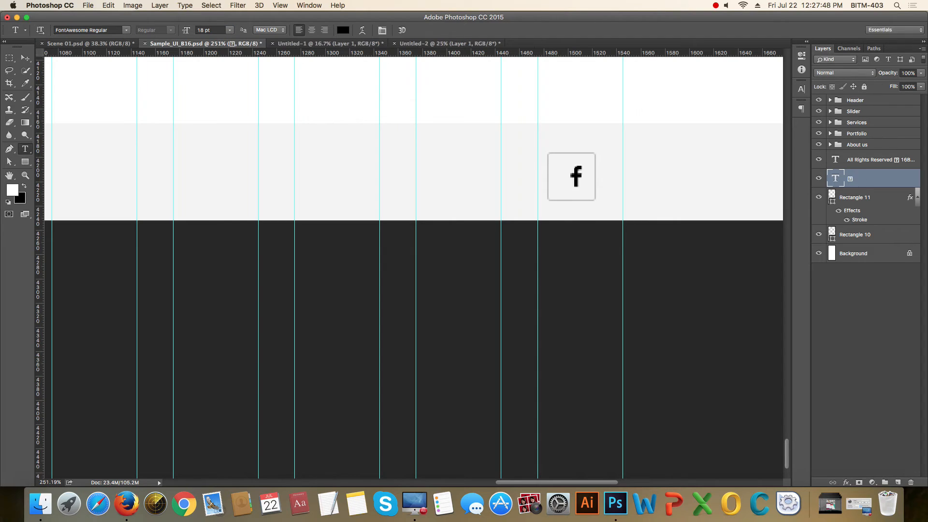
- Select the Facebook icon together with the rounded square and centre the icon in it
click(25, 60)
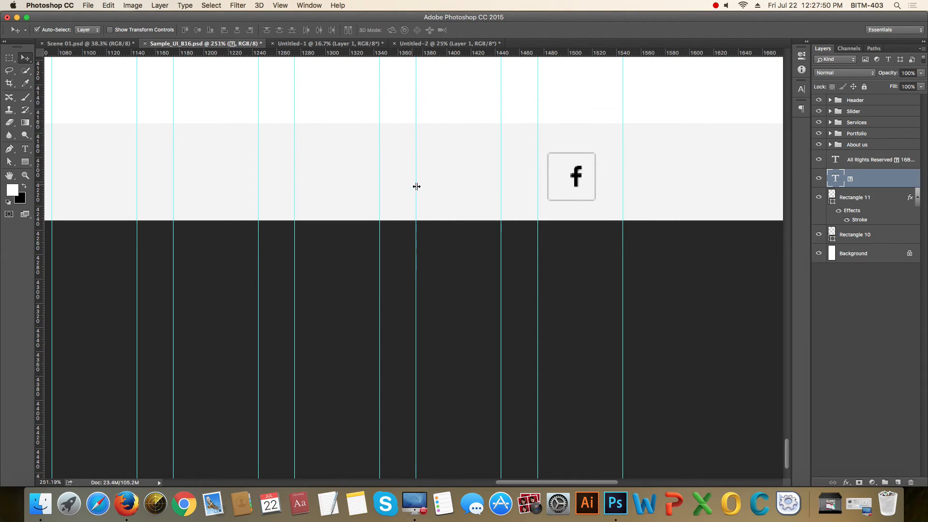
shift+click(576, 199)
click(237, 30)
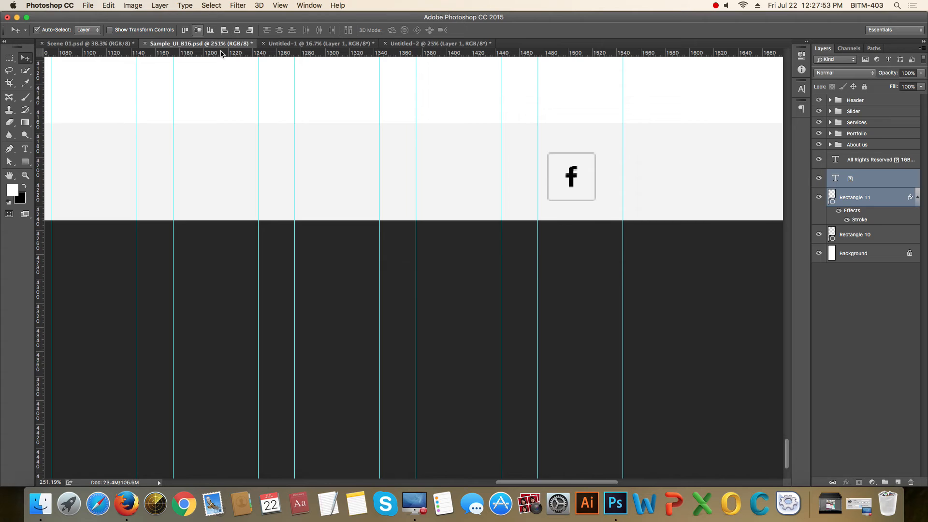
- Resize the rounded square around the Facebook icon to 35 × 35 px
scroll(476, 166, down, 5)
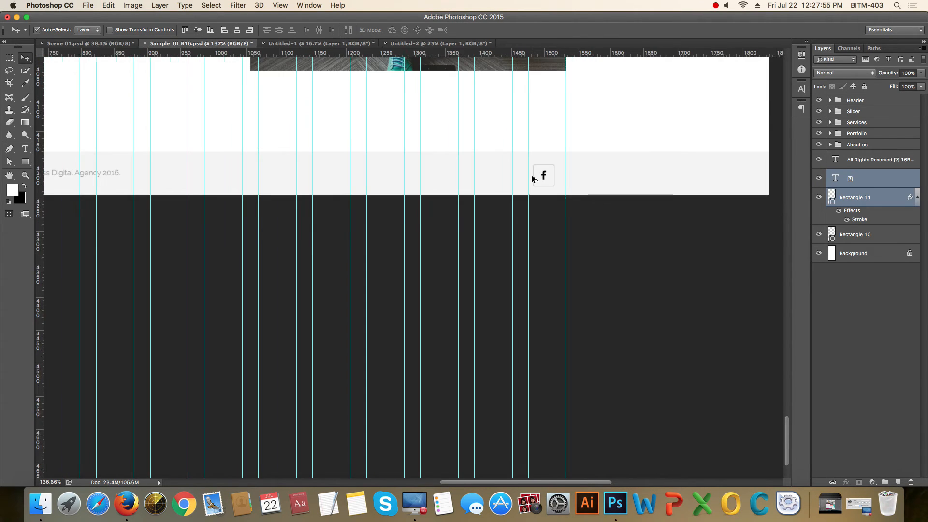
scroll(532, 179, down, 2)
key(super+minus)
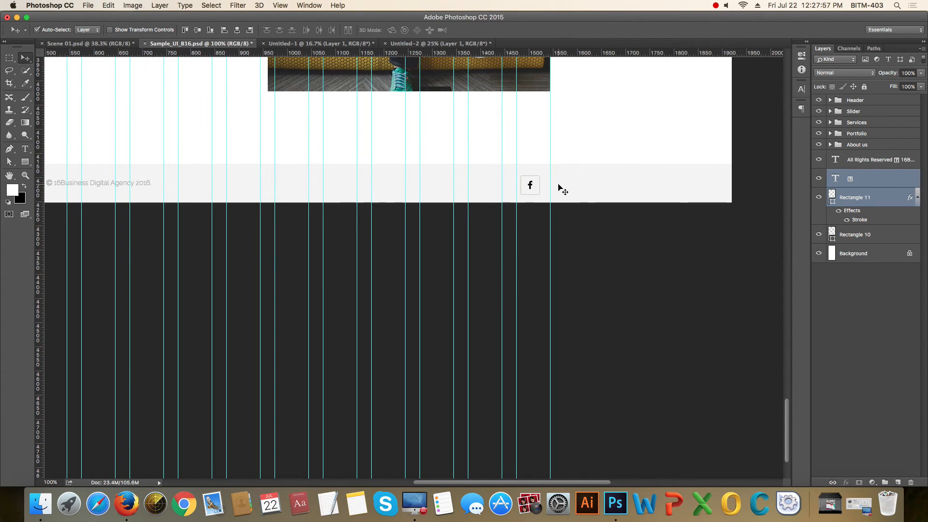
scroll(559, 187, up, 5)
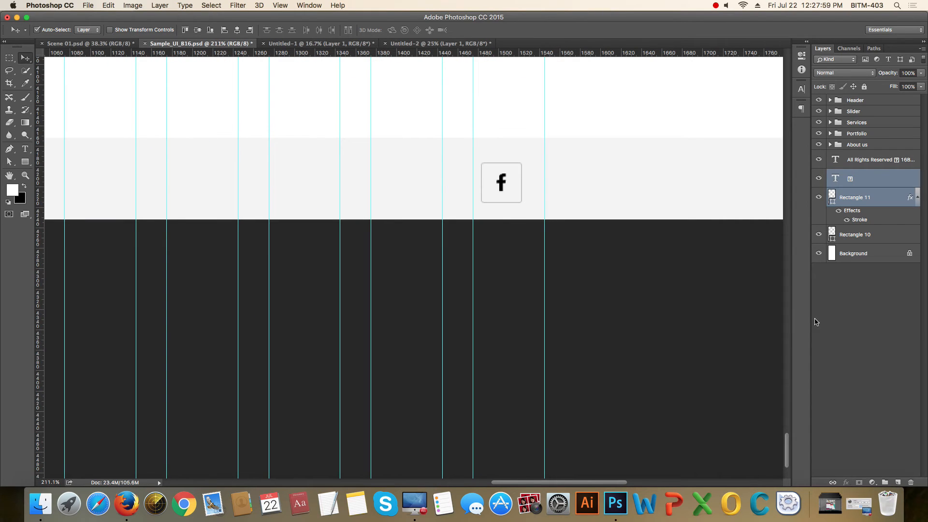
click(611, 241)
click(513, 199)
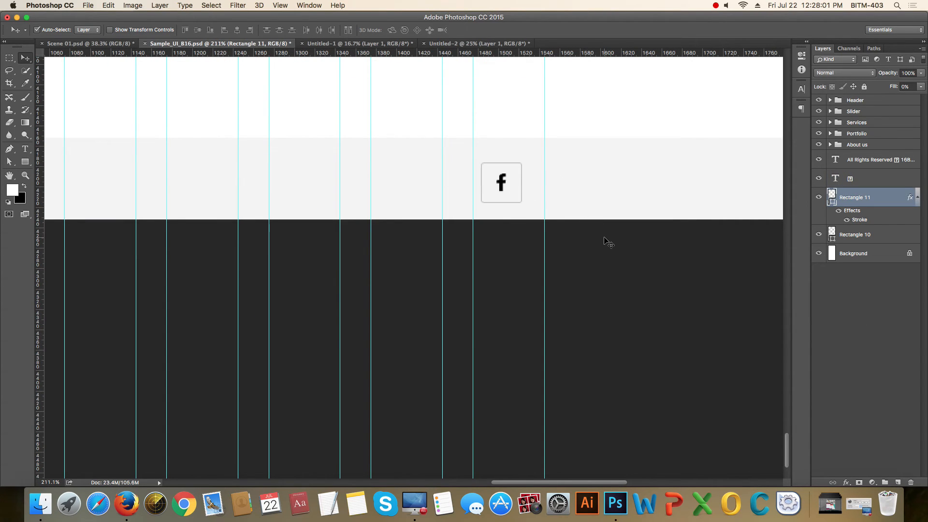
click(802, 56)
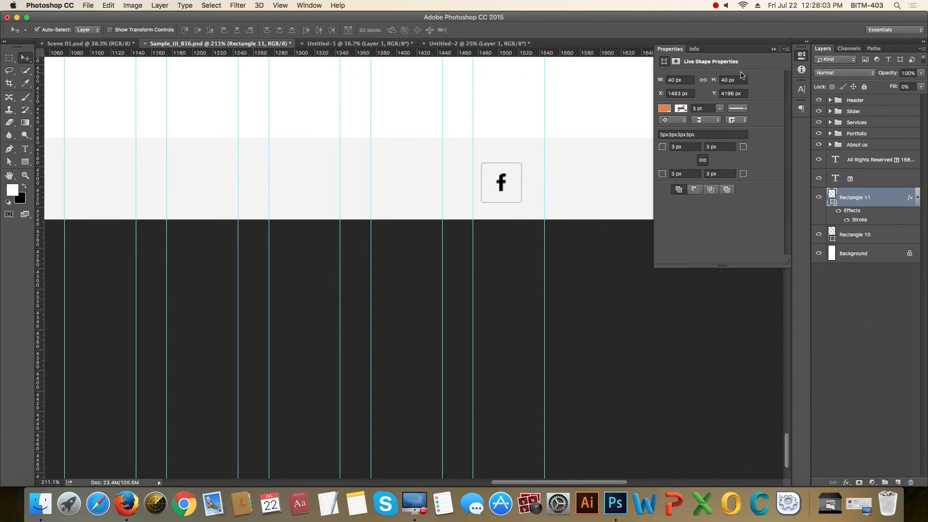
click(687, 81)
text(35)
key(Tab)
text(35)
key(Return)
click(773, 49)
- Realign the horizontal and vertical centres of the Facebook icon and the resized square
shift+click(871, 177)
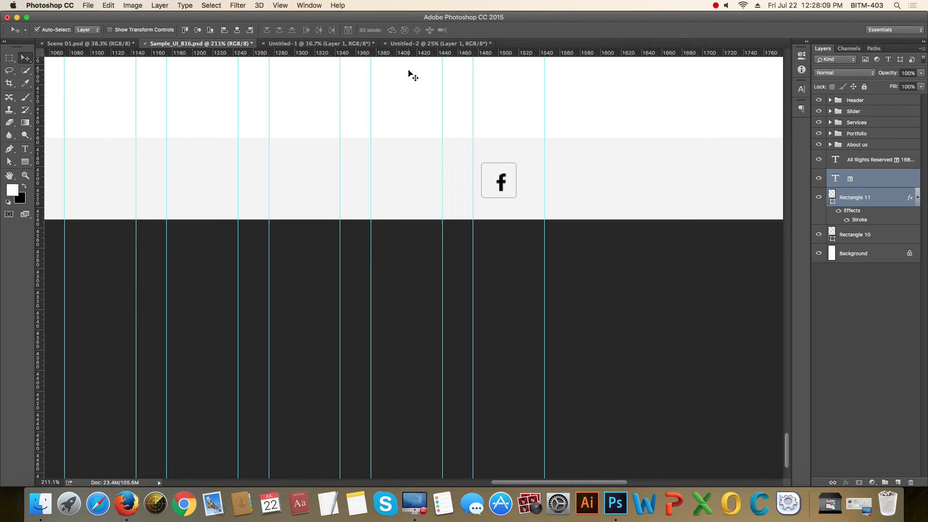
click(236, 30)
click(198, 30)
- Group the icon and square layers and name the group Facebook
scroll(513, 192, down, 5)
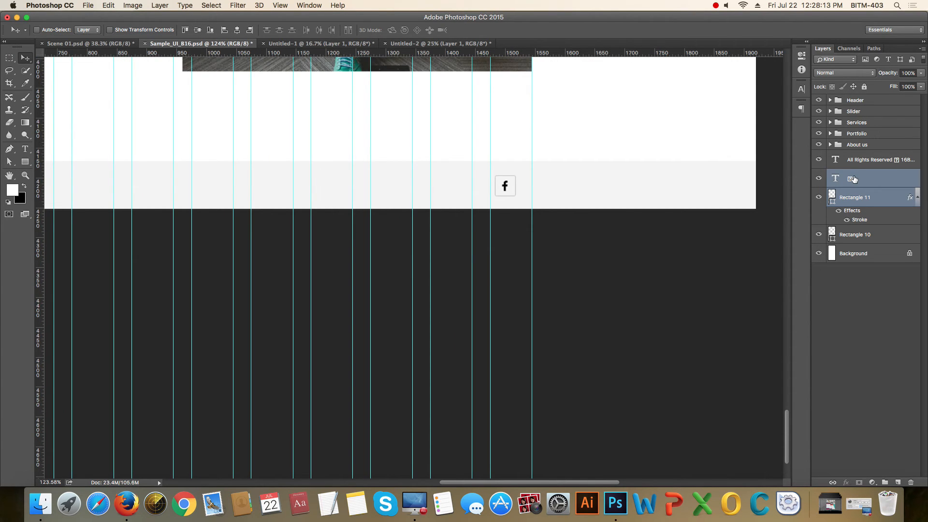
key(super+g)
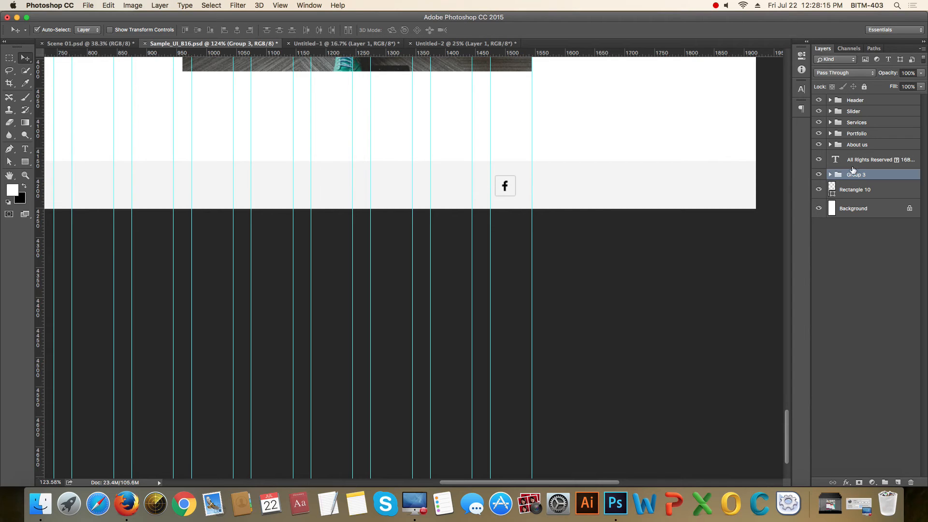
double_click(855, 175)
text(Facebook)
key(Return)
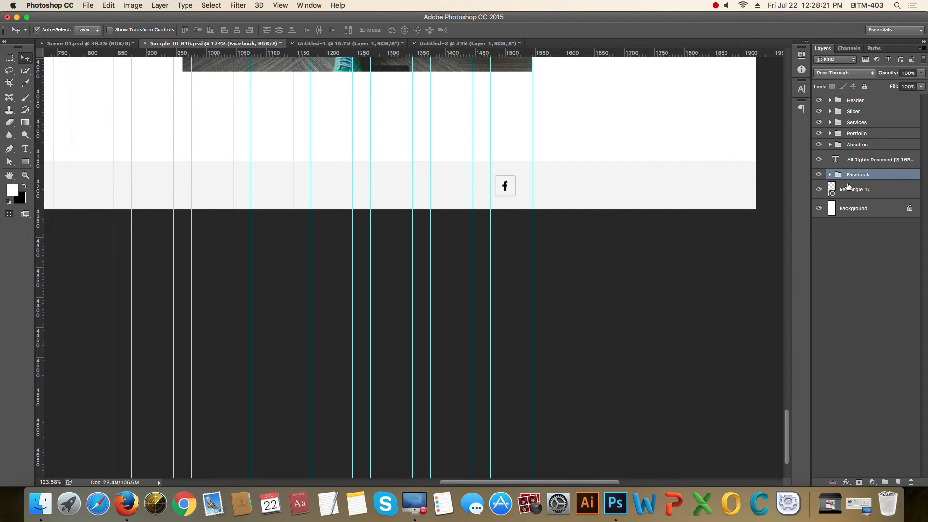
- Set the Facebook icon text layer's opacity to 87%
scroll(546, 203, up, 3)
click(498, 183)
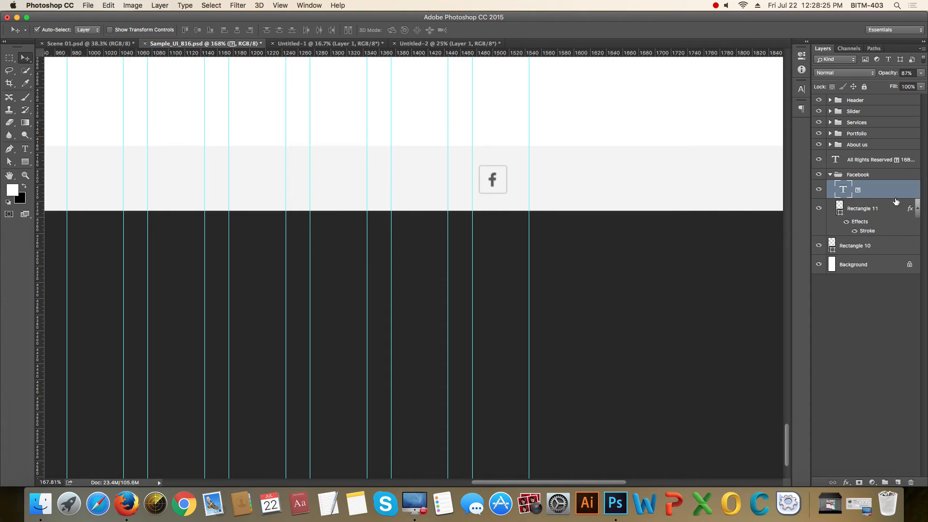
scroll(469, 181, up, 2)
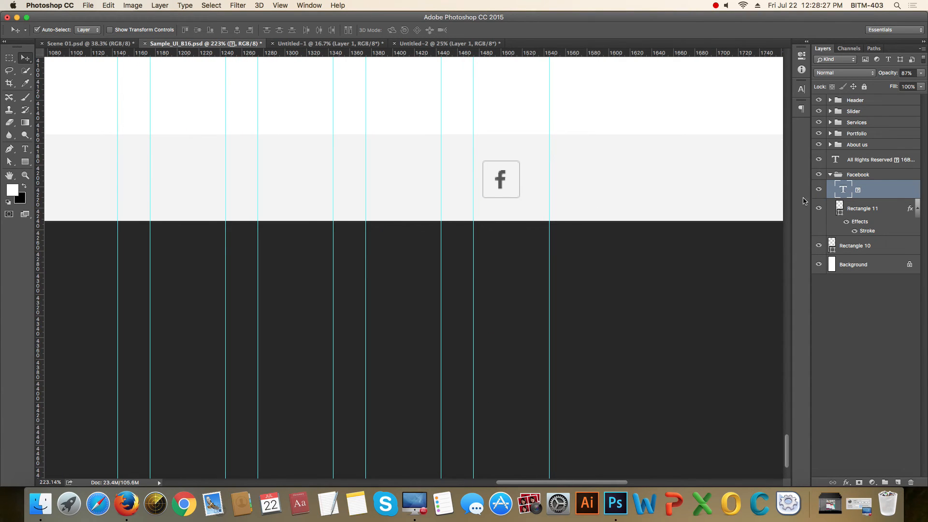
- Duplicate the Facebook group and move the copy right until its outer edge meets the last column guide
click(832, 174)
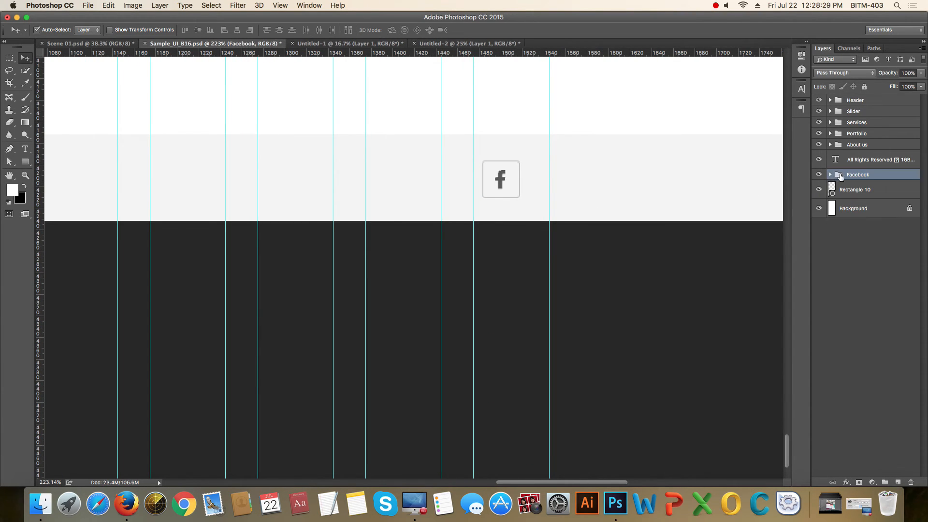
scroll(611, 191, down, 4)
scroll(538, 183, up, 1)
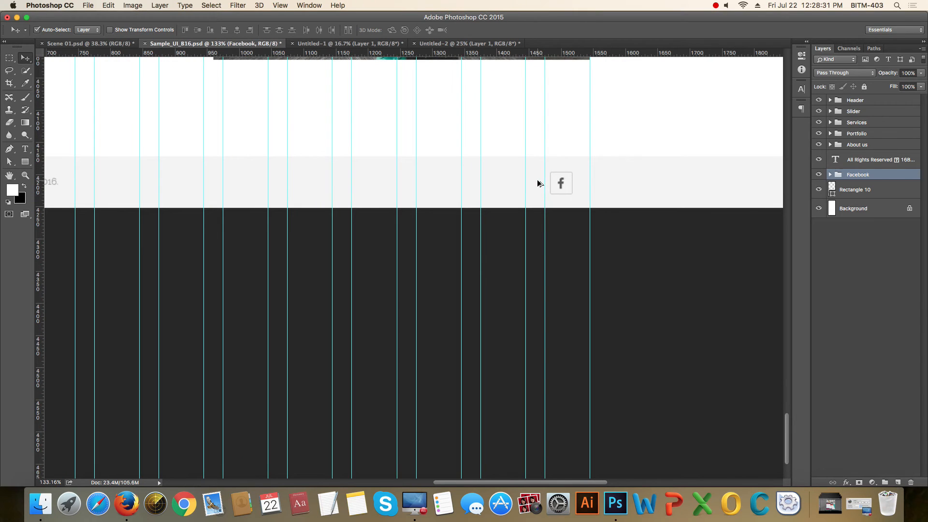
key(super+j)
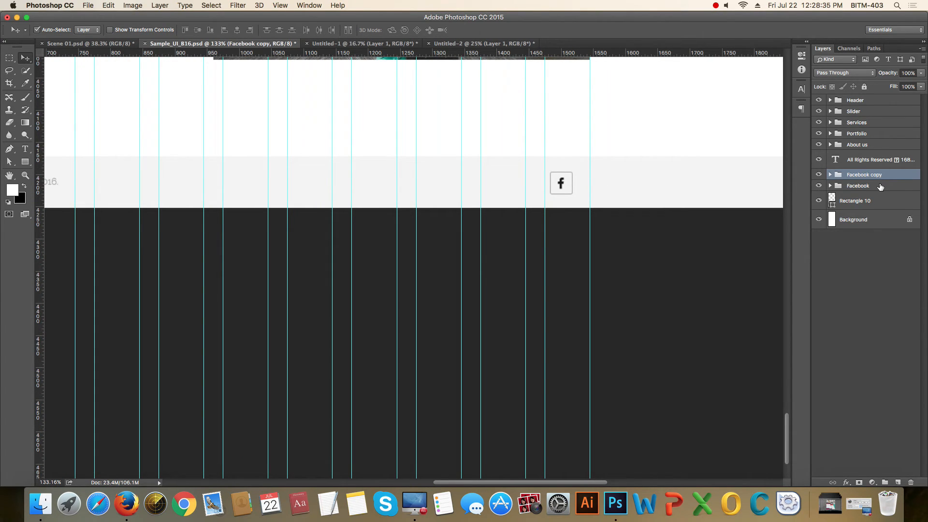
key(shift+Right)
key(shift+Right)
key(shift+Right)
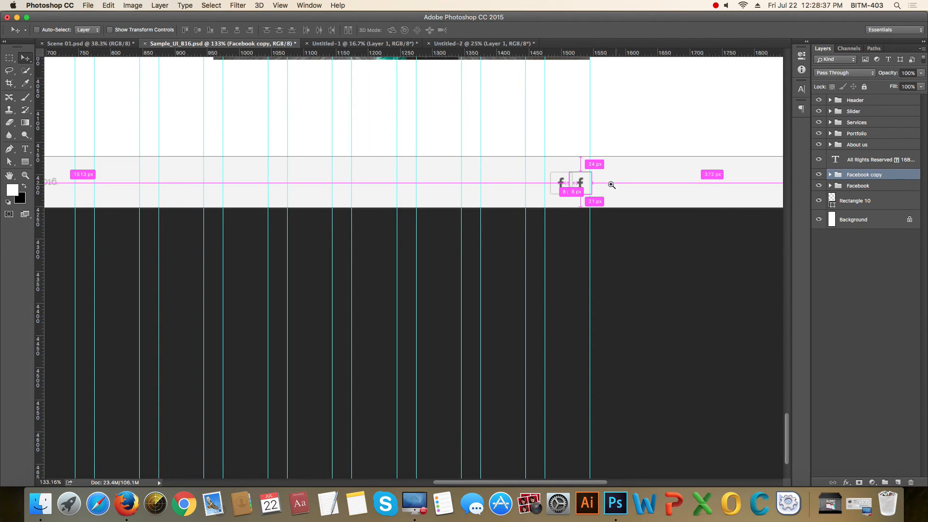
drag(612, 185, 653, 249)
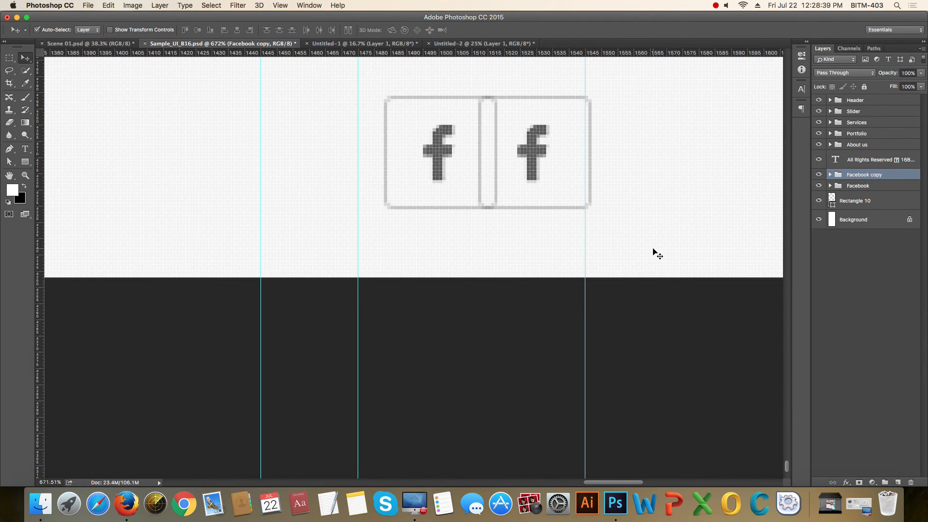
key(Left)
key(Left)
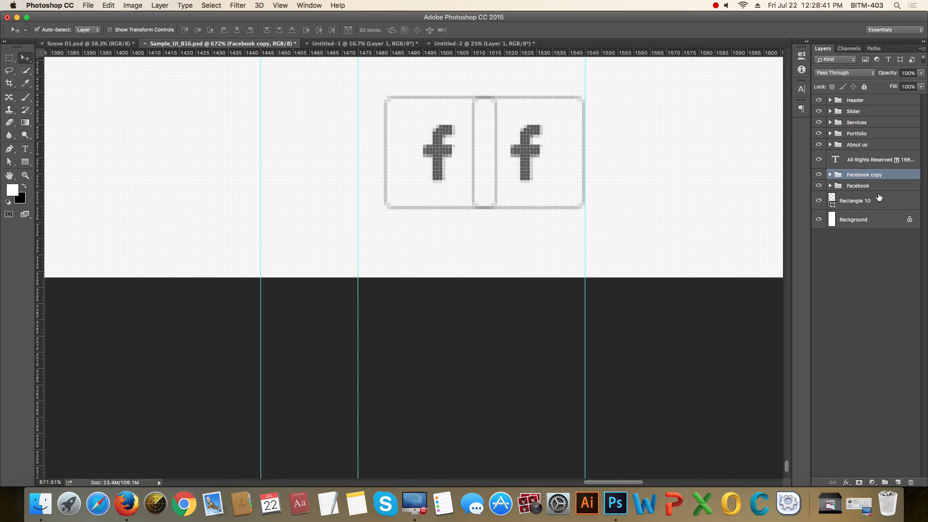
- Align both Facebook groups vertically to the centre of the grey footer bar
shift+click(873, 186)
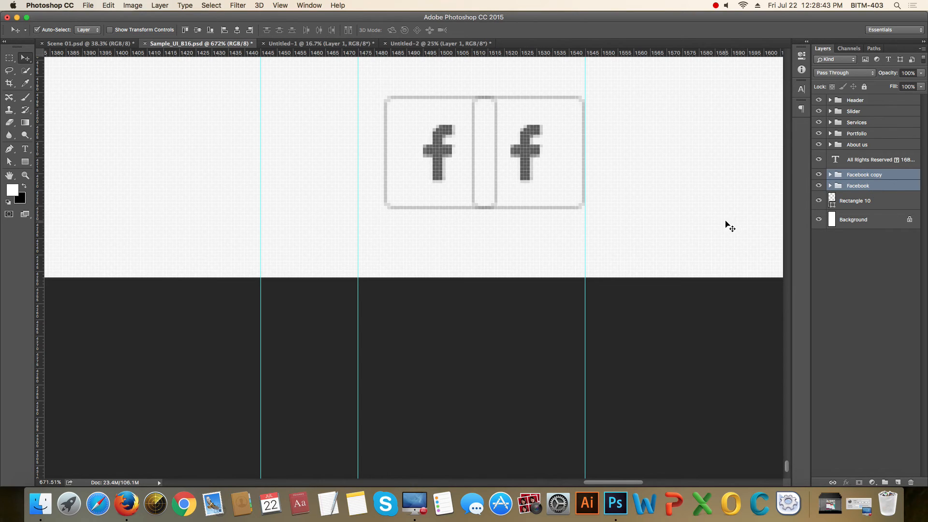
shift+click(748, 228)
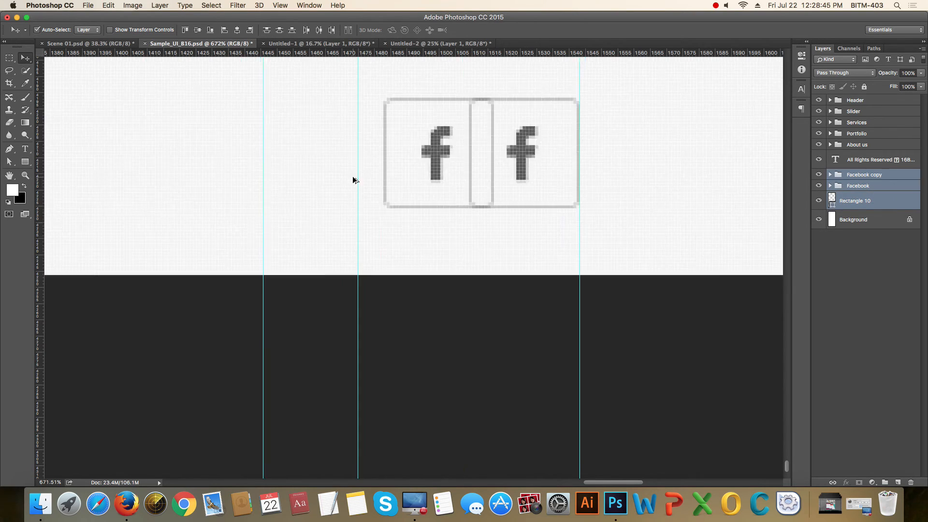
scroll(338, 138, down, 3)
scroll(375, 156, up, 2)
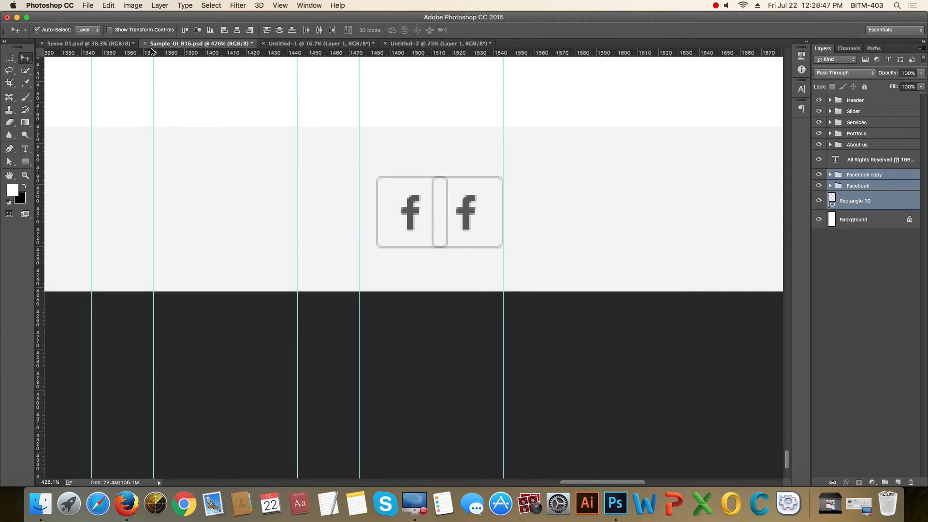
key(Up)
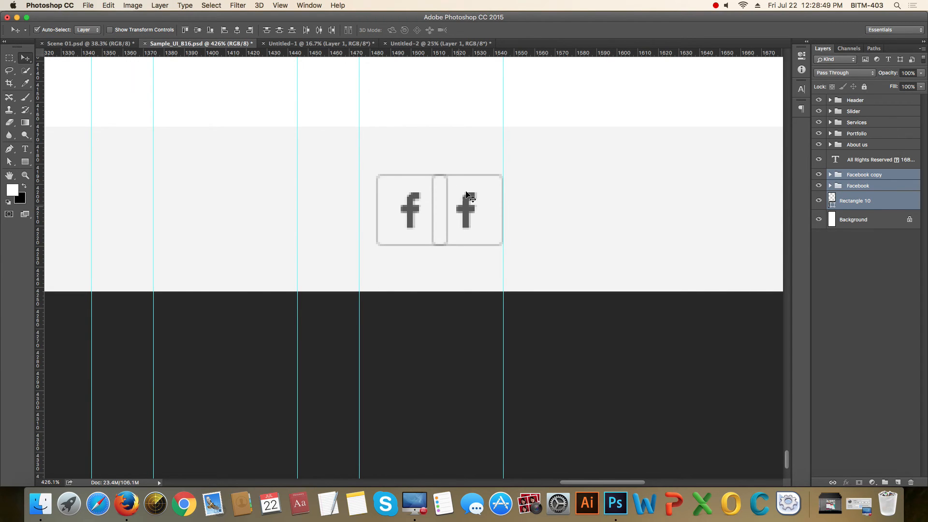
- Move the original Facebook group 9 px left, leaving a narrow gap between it and its copy
click(833, 178)
click(820, 175)
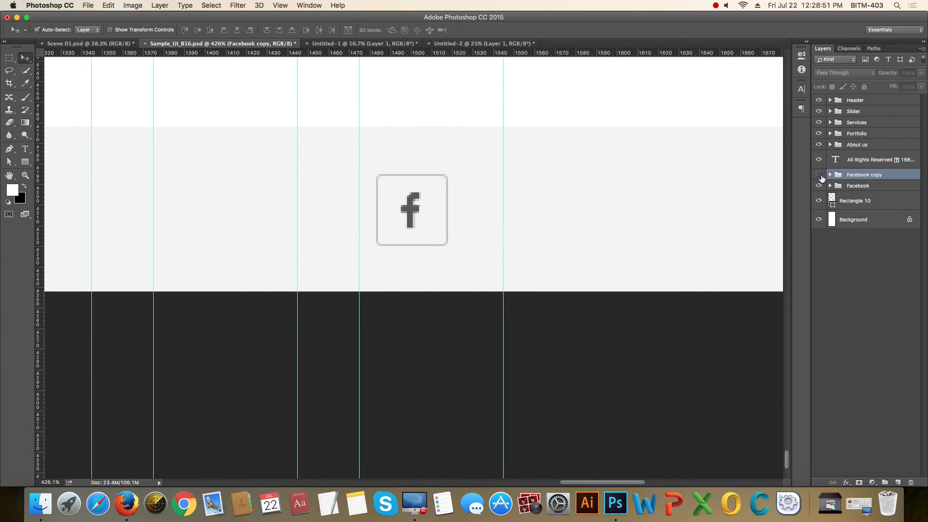
click(820, 176)
click(859, 188)
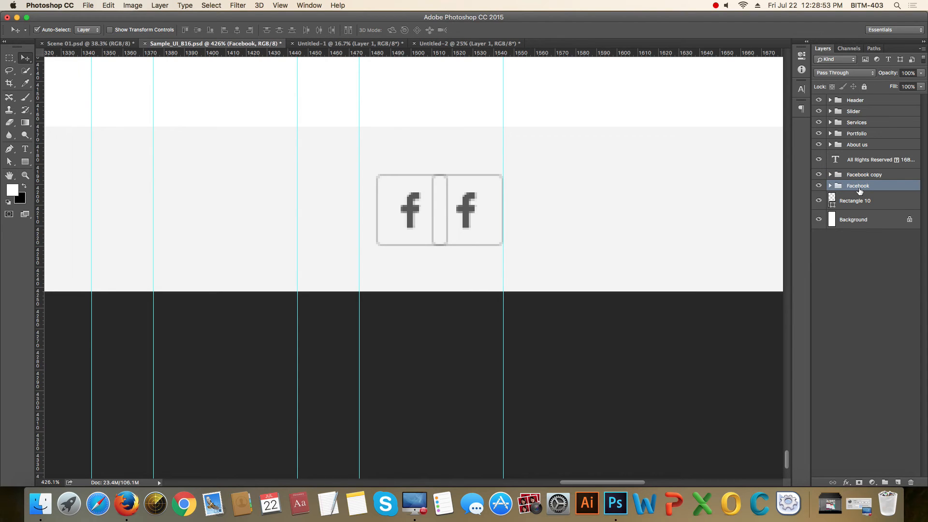
key(shift+Left)
key(Right)
key(Right)
key(Left)
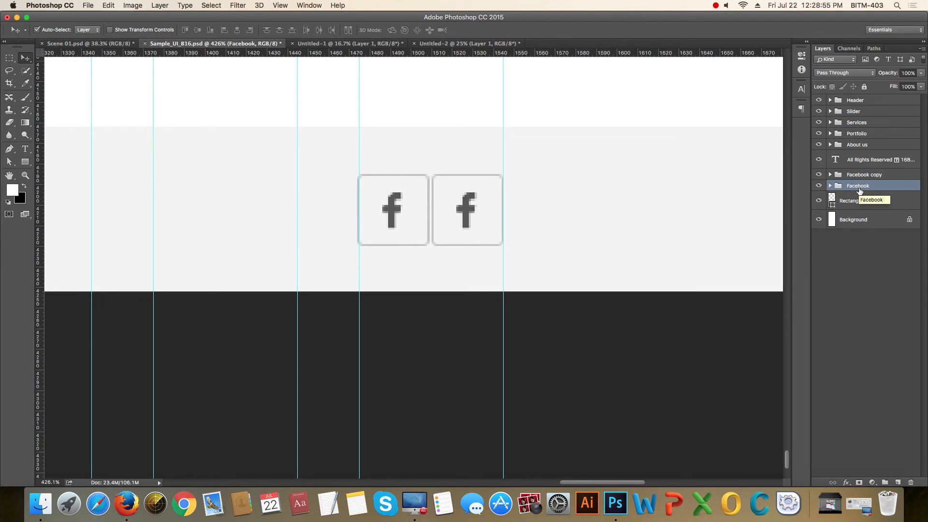
- Duplicate both Facebook groups and move the copies 74 px left to form a row of four evenly spaced buttons
key(super+1)
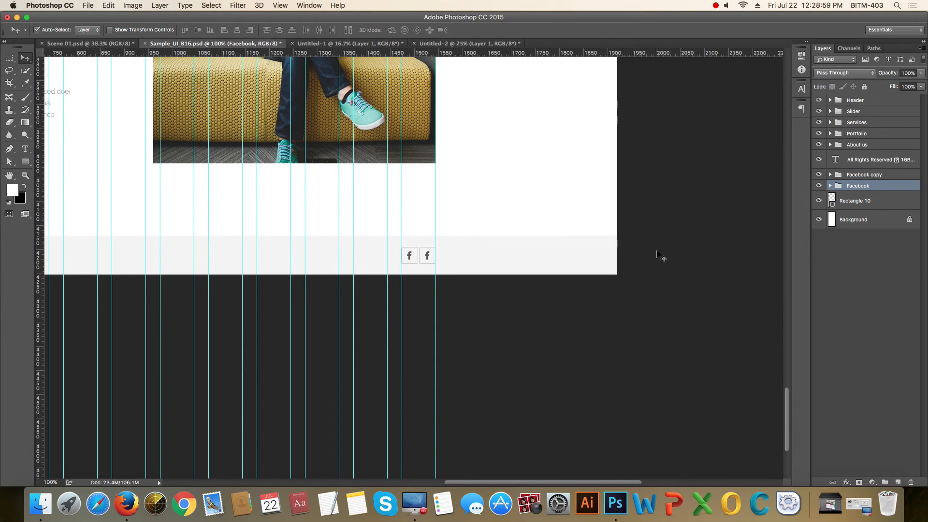
scroll(420, 268, up, 3)
scroll(408, 280, up, 5)
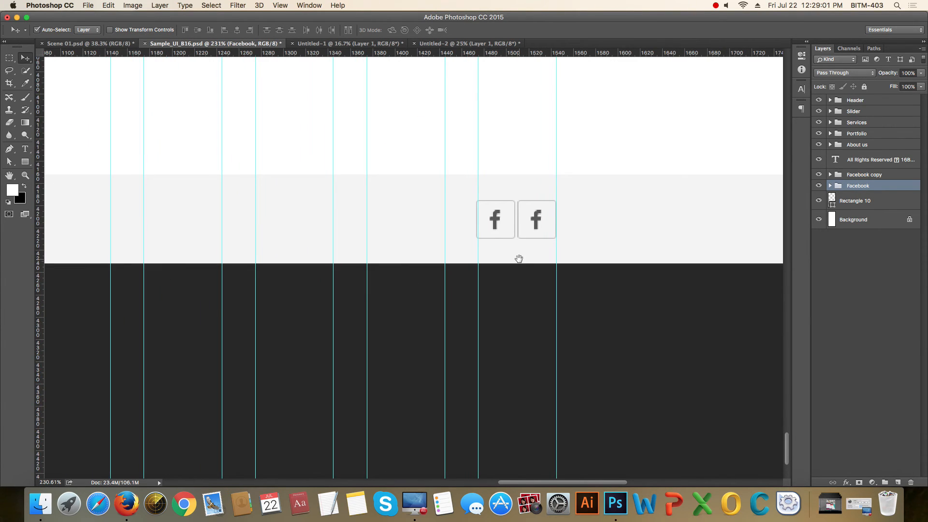
super+click(882, 176)
key(super+j)
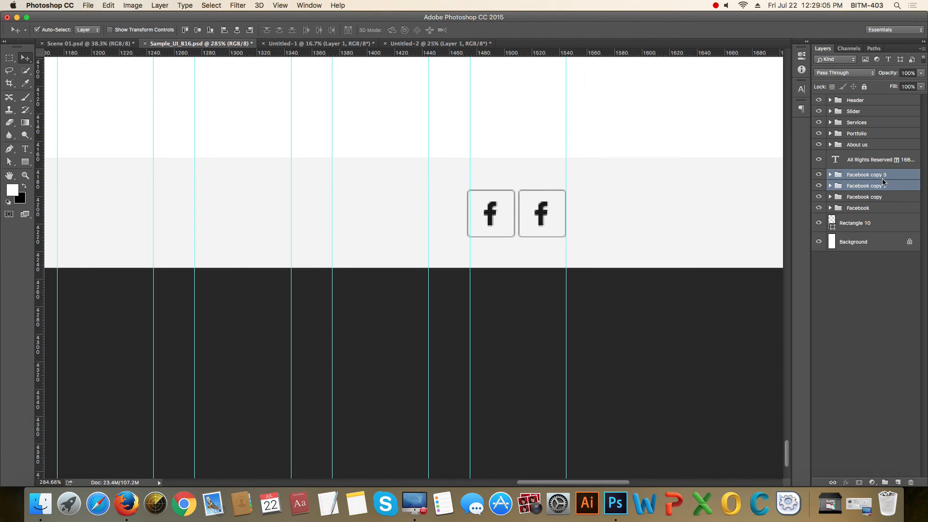
key(shift+Left)
key(shift+Left)
key(shift+Left)
key(shift+Left)
key(shift+Left)
key(shift+Left)
key(shift+Left)
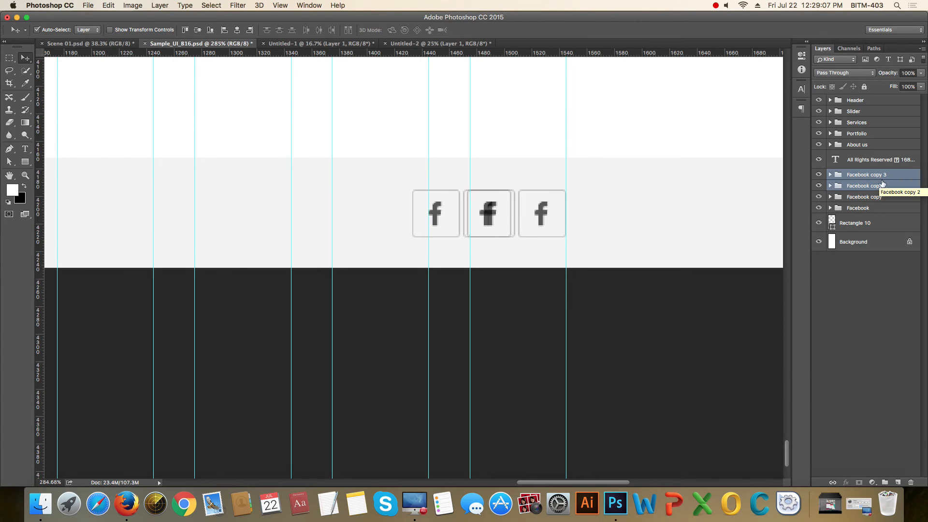
key(shift+Left)
key(shift+Right)
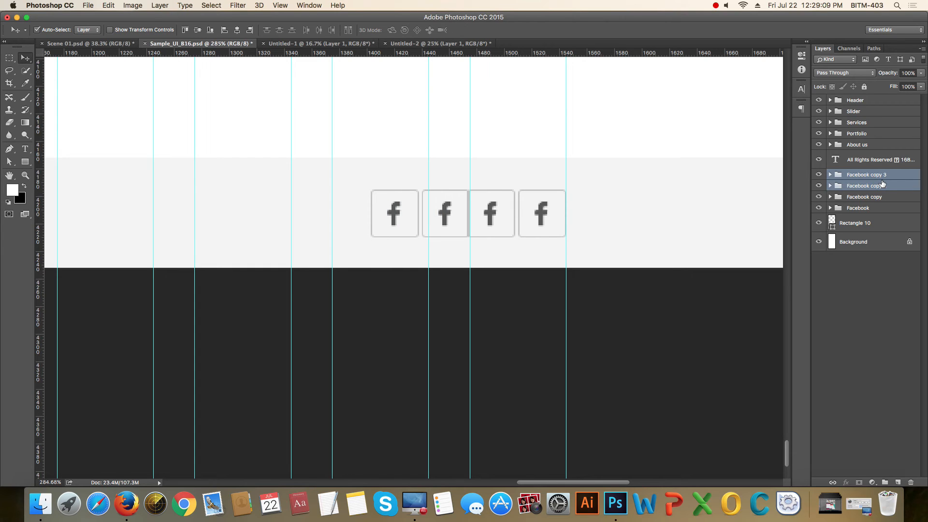
key(Left)
key(Left)
key(Left)
key(Left)
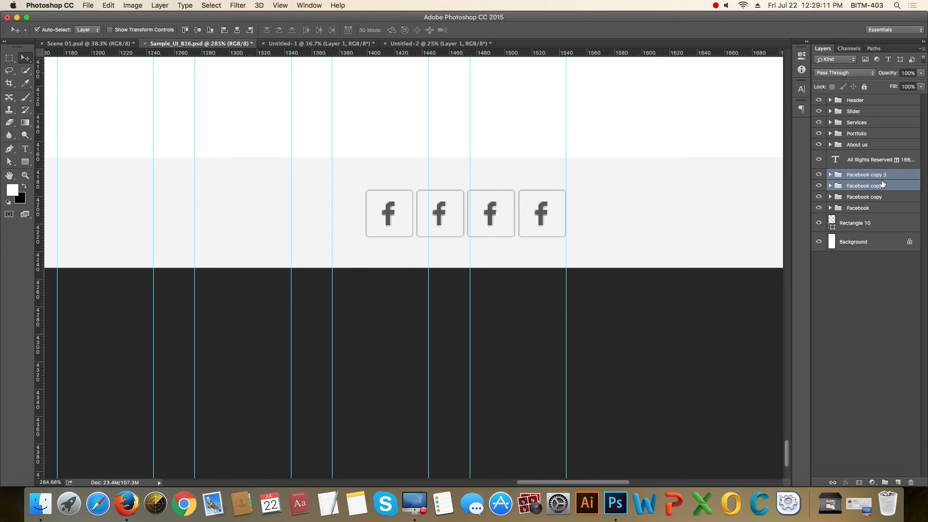
- Duplicate the Facebook copy 3 group and move the duplicate to the left end of the row as an evenly spaced fifth button
click(895, 176)
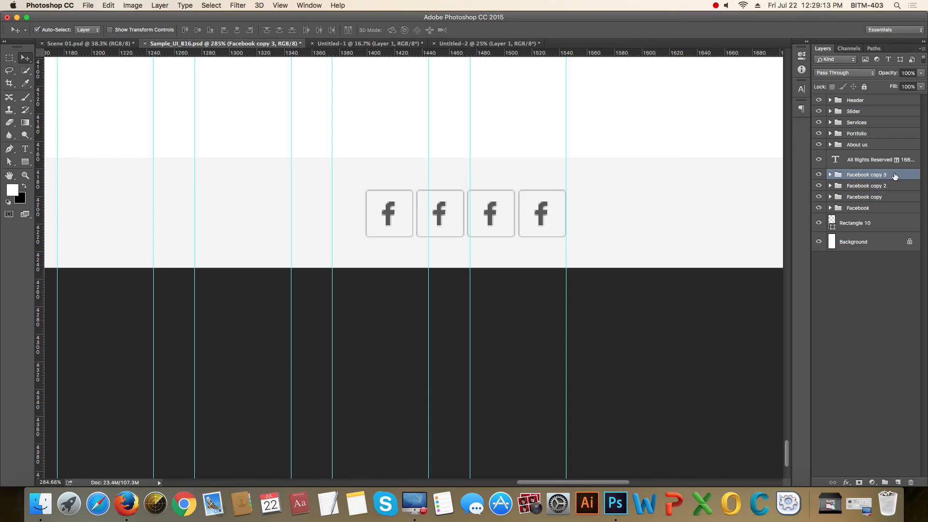
key(super+j)
key(shift+Left)
key(shift+Left)
key(shift+Left)
key(shift+Left)
key(shift+Left)
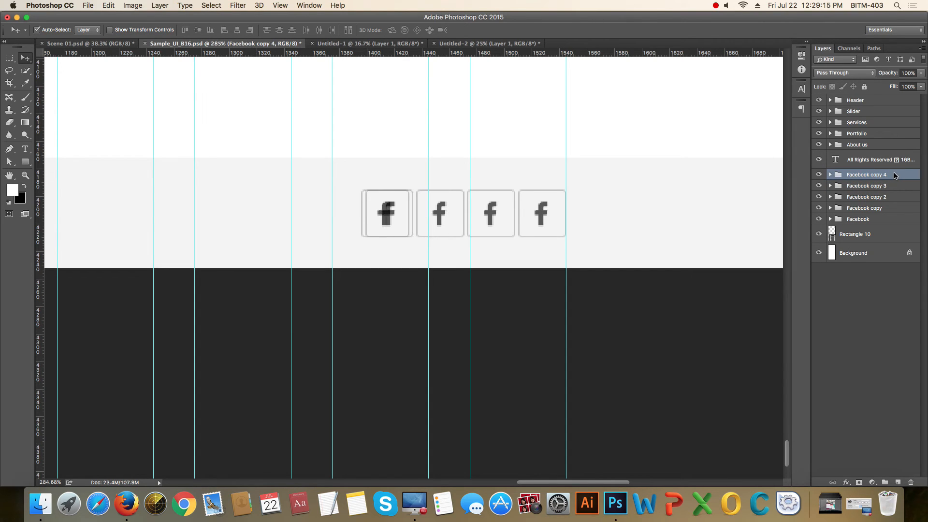
key(shift+Left)
key(shift+Left)
key(shift+Left)
key(Left)
key(Left)
key(Left)
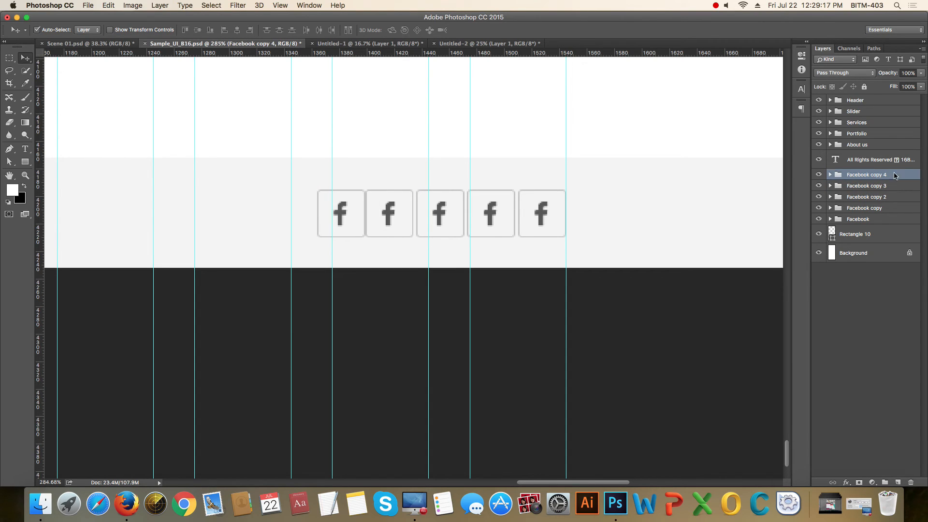
key(Left)
scroll(616, 176, down, 5)
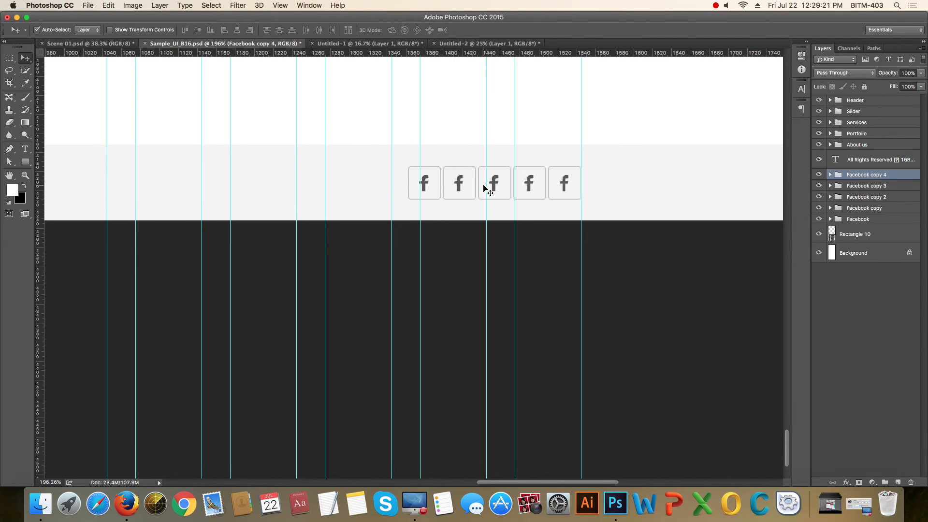
- Switch to Firefox, search the Font Awesome cheatsheet for "twi" and copy the Twitter icon
key(super+Tab)
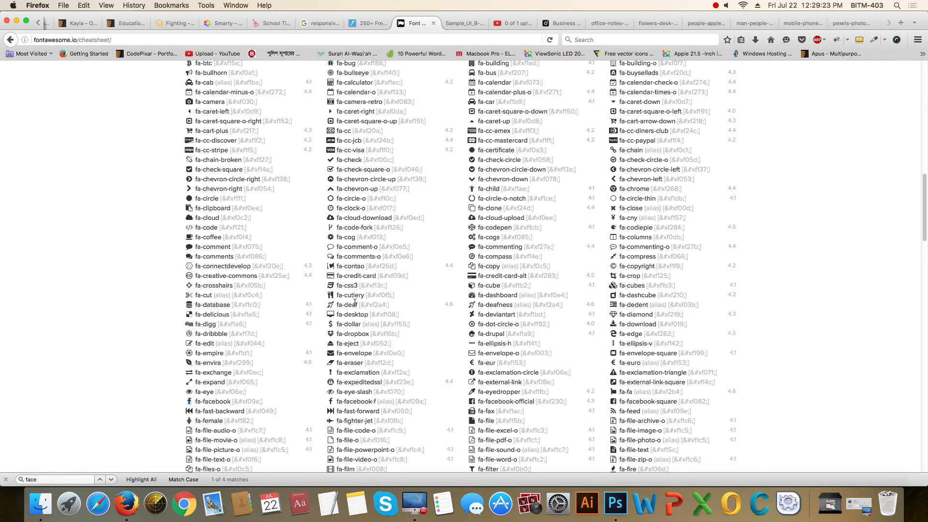
key(super+f)
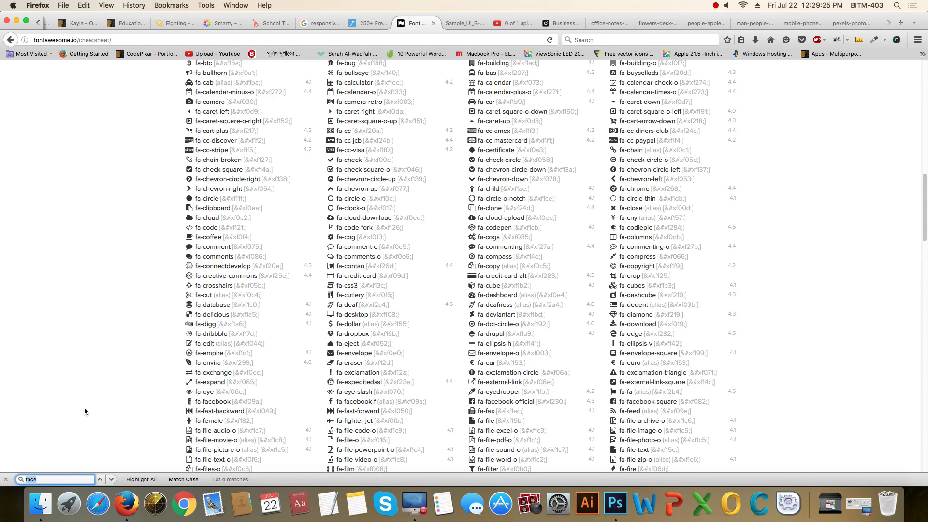
text(twi)
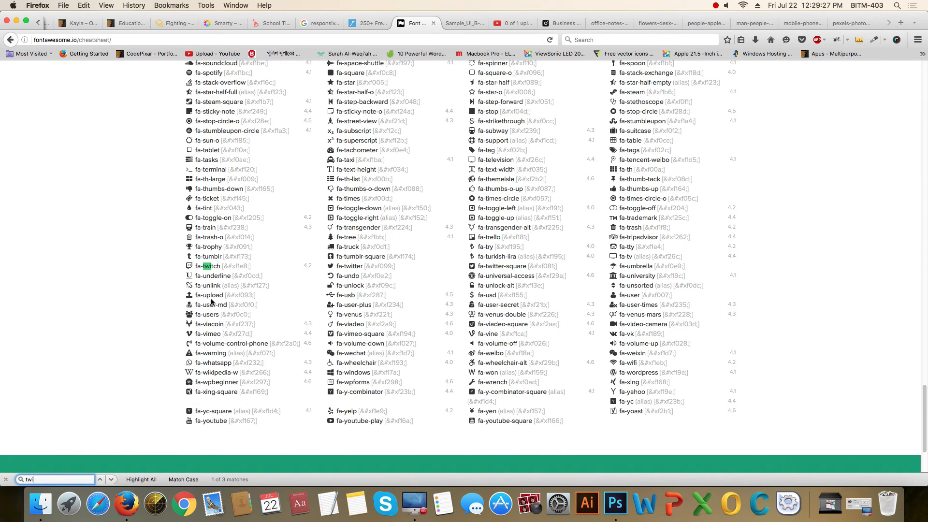
click(331, 265)
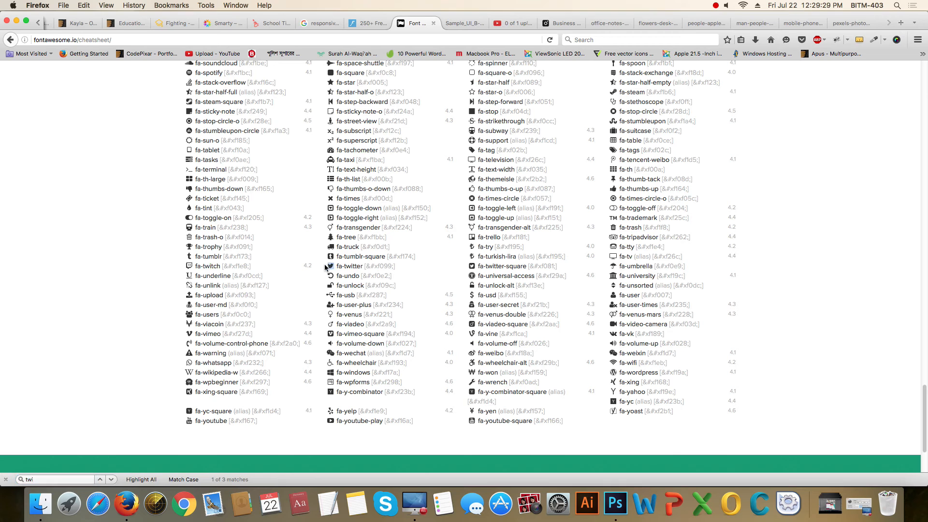
- In Photoshop, replace the second button's Facebook icon with the copied Twitter icon and centre it horizontally in its square
key(super+Tab)
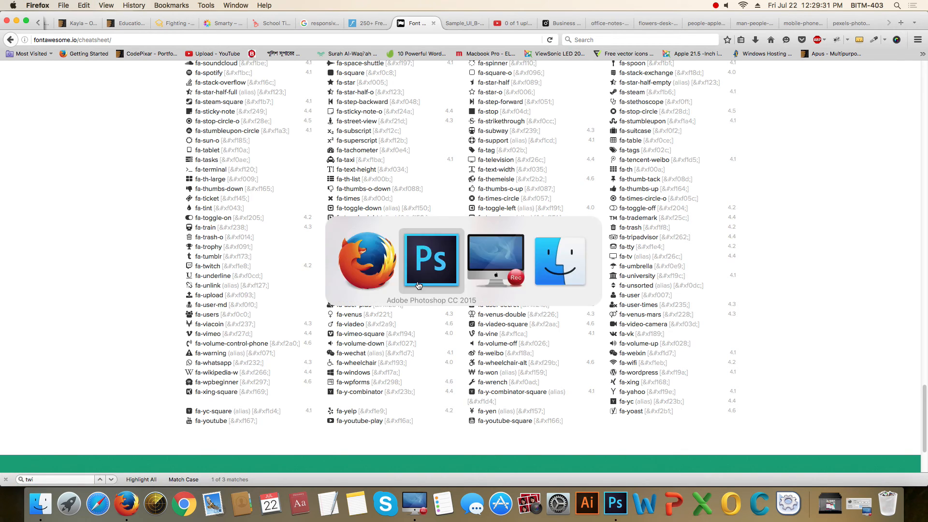
key(t)
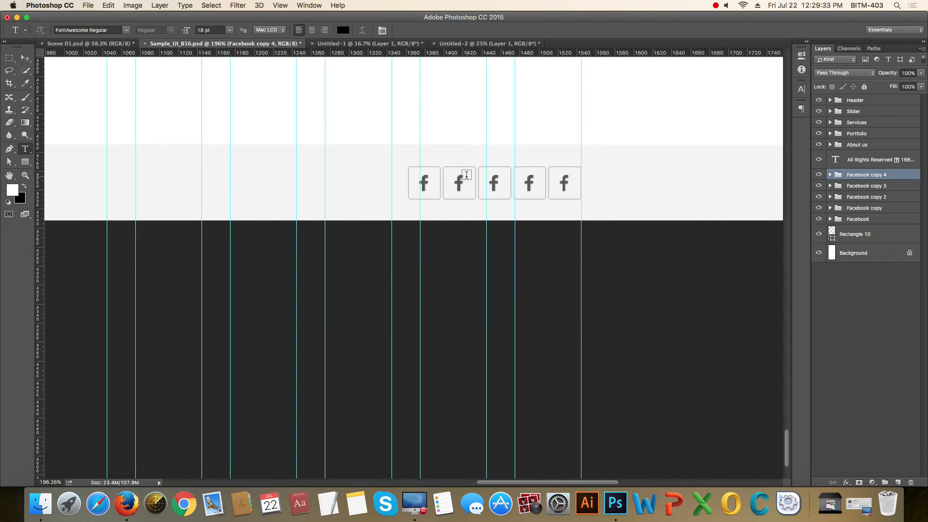
double_click(457, 185)
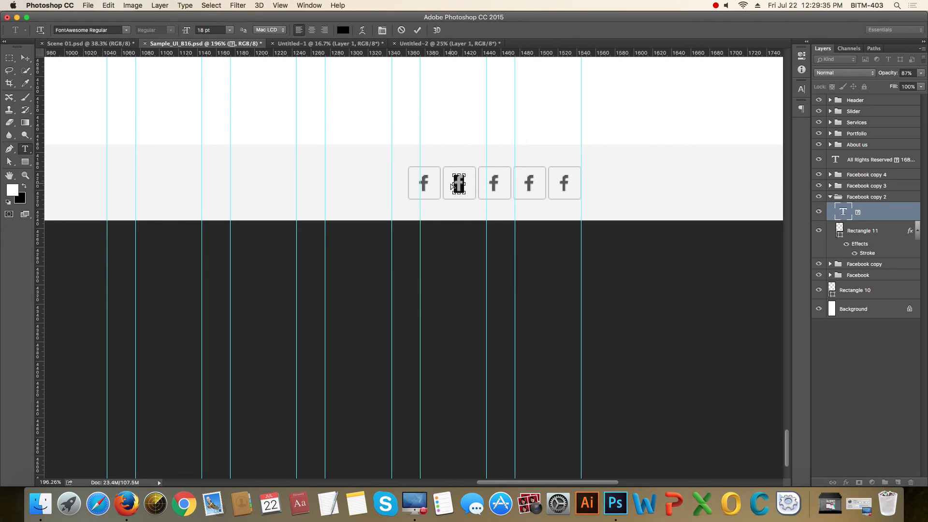
key(super+v)
click(26, 58)
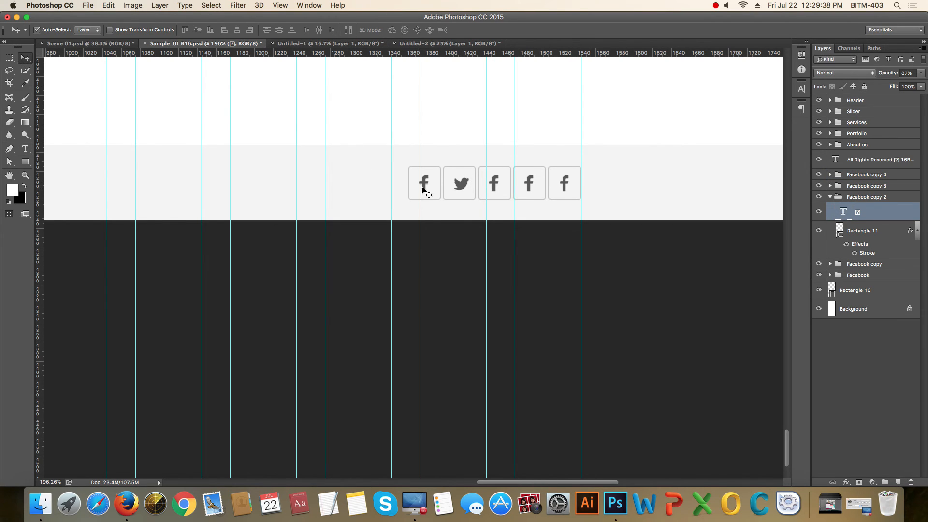
shift+click(449, 198)
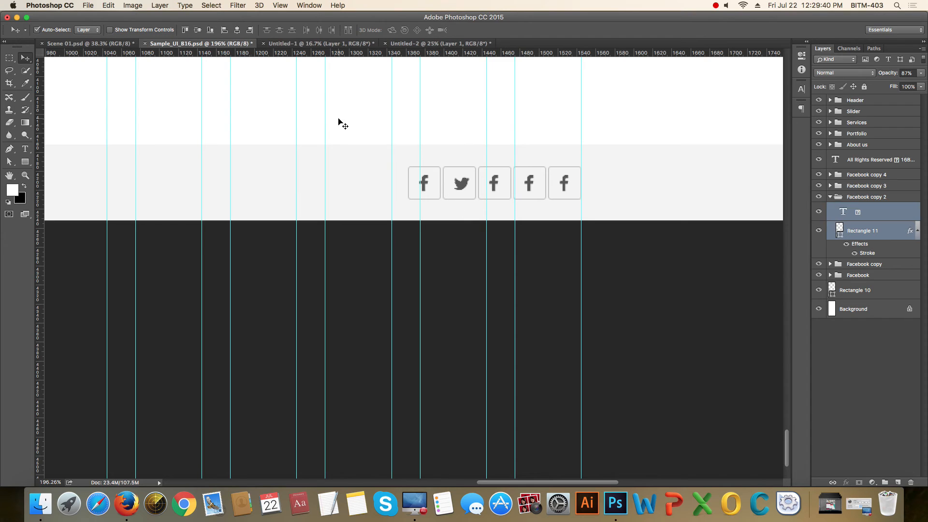
click(237, 30)
scroll(494, 183, up, 3)
- Switch to Firefox, search the Font Awesome cheatsheet for "dribbb" and copy the Dribbble icon
key(super+Tab)
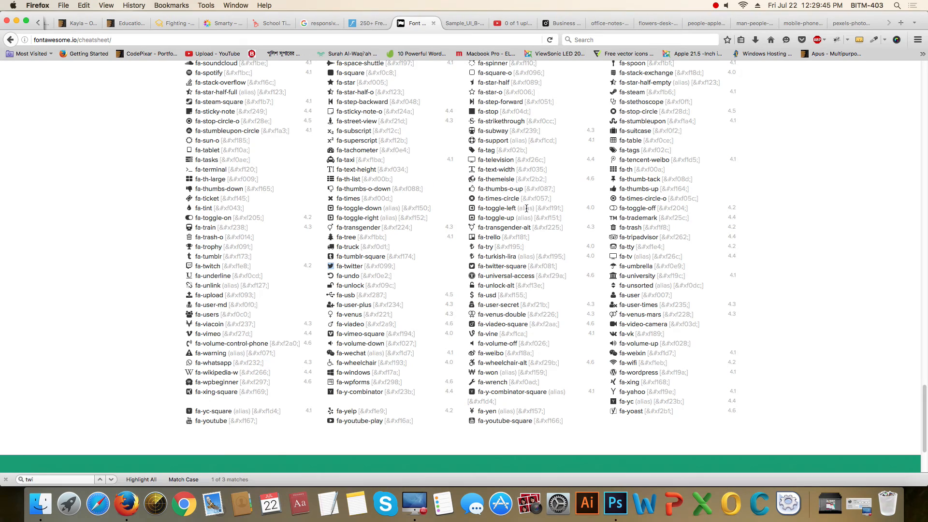
key(super+g)
key(super+f)
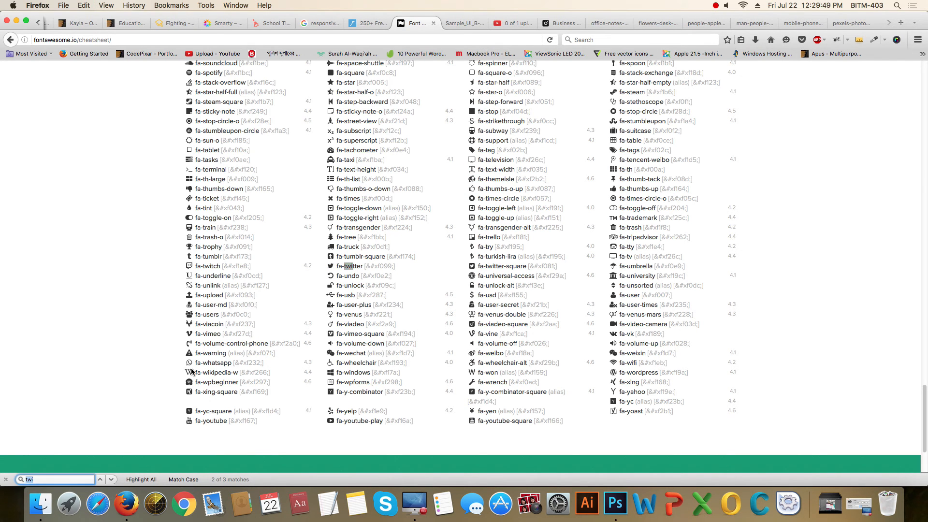
text(dr)
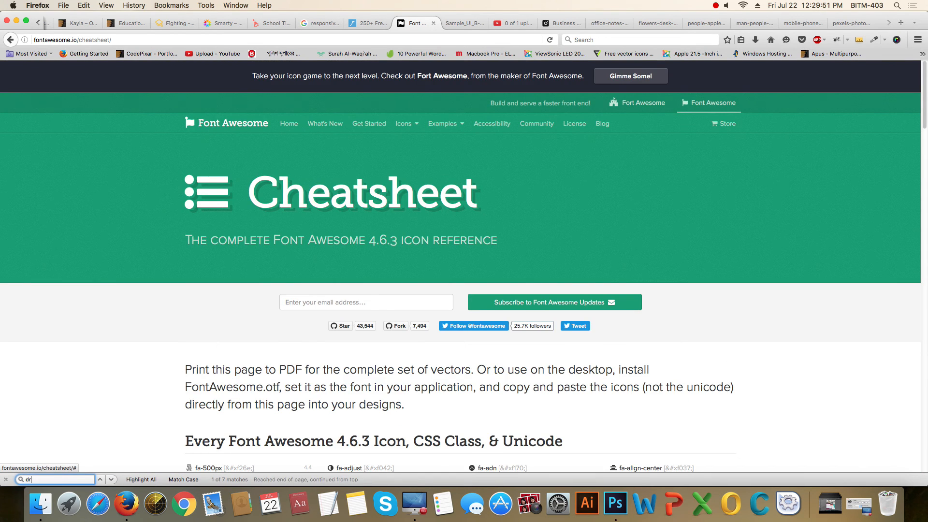
text(ibb)
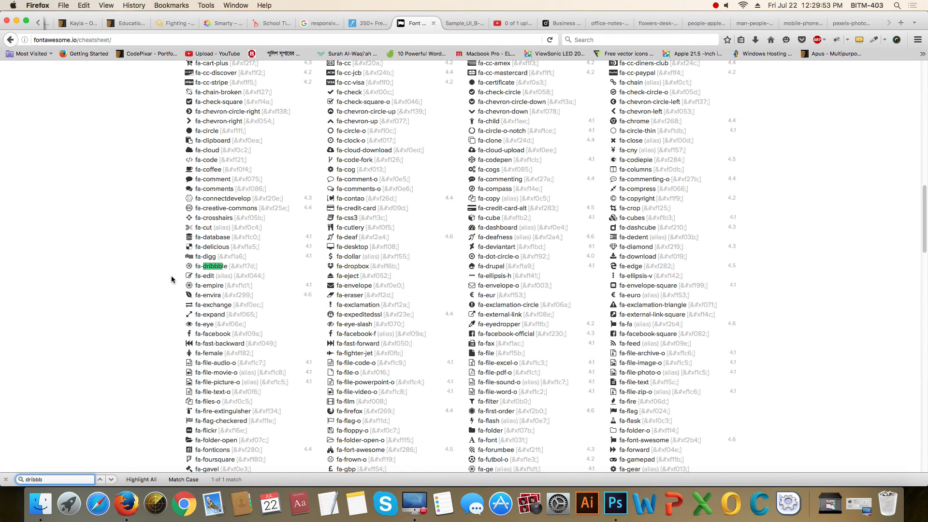
click(192, 267)
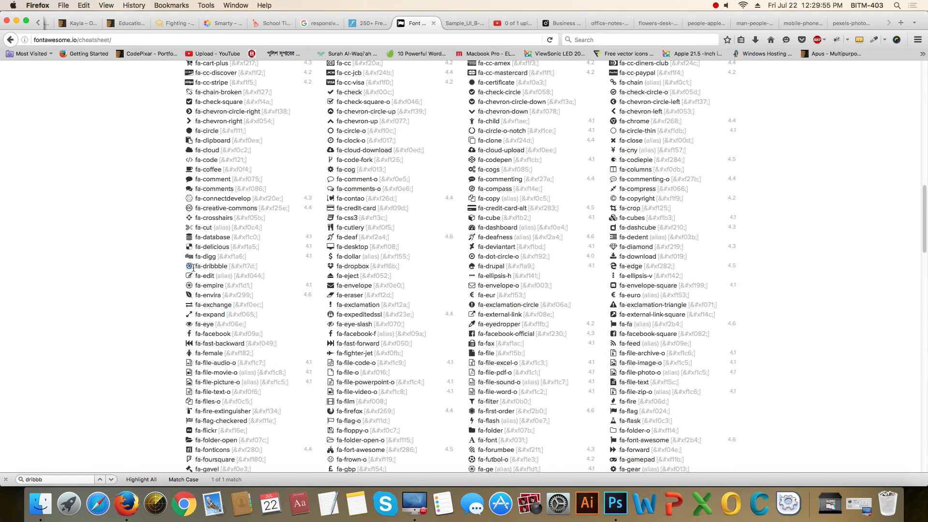
- In Photoshop, replace the middle button's Facebook icon with the copied Dribbble icon and centre it horizontally and vertically in its square
key(super+Tab)
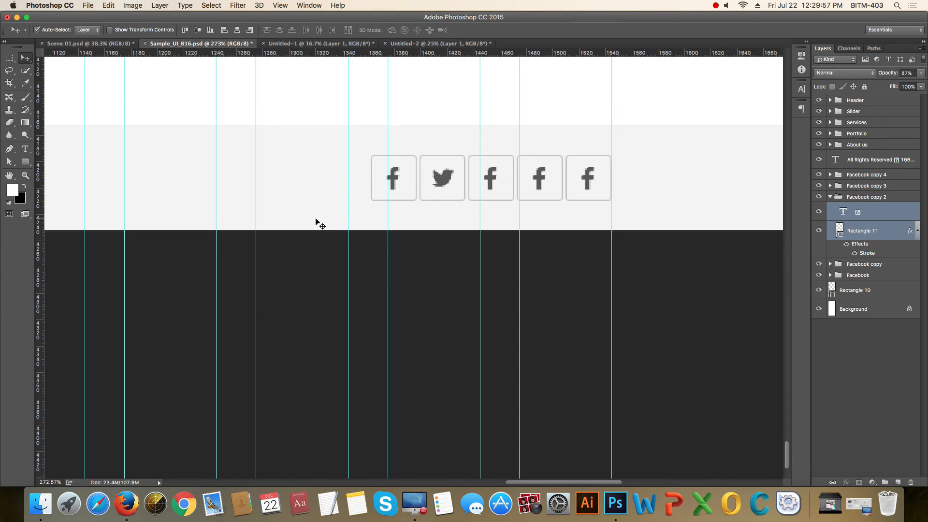
key(t)
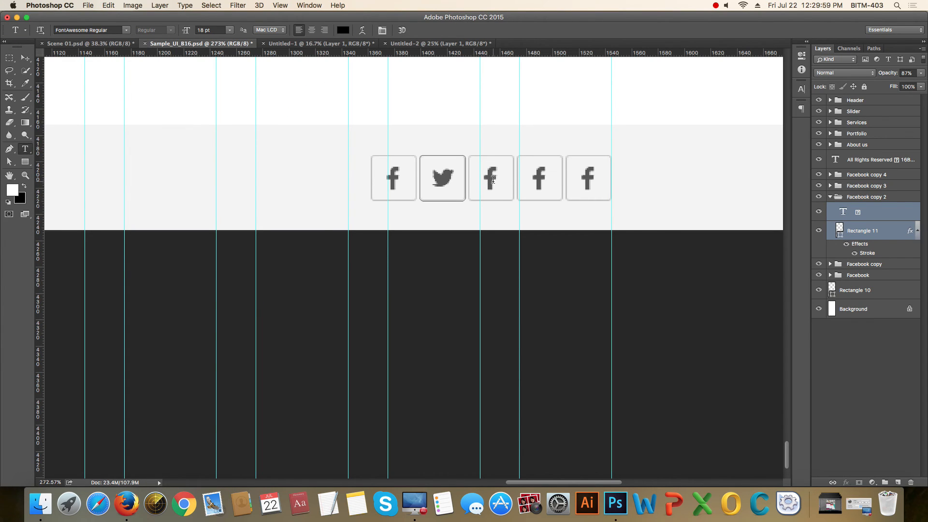
double_click(492, 180)
key(super+v)
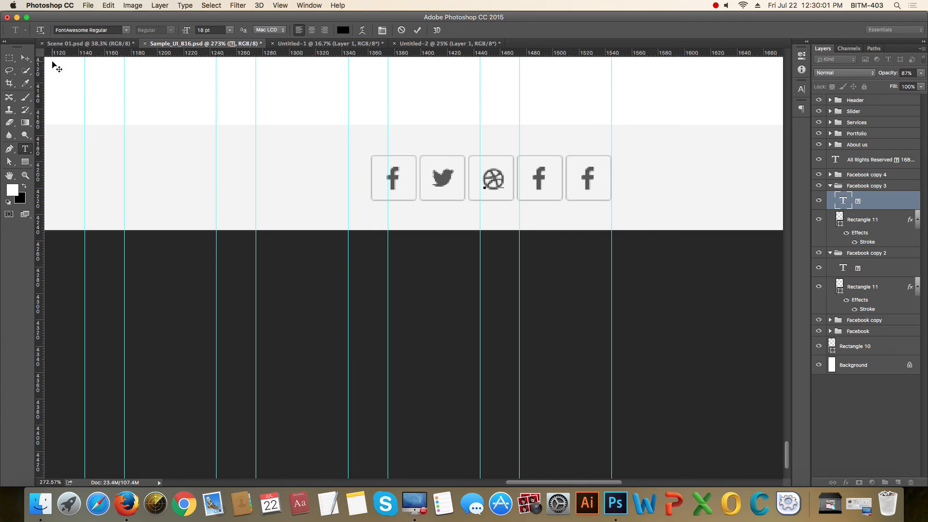
click(25, 58)
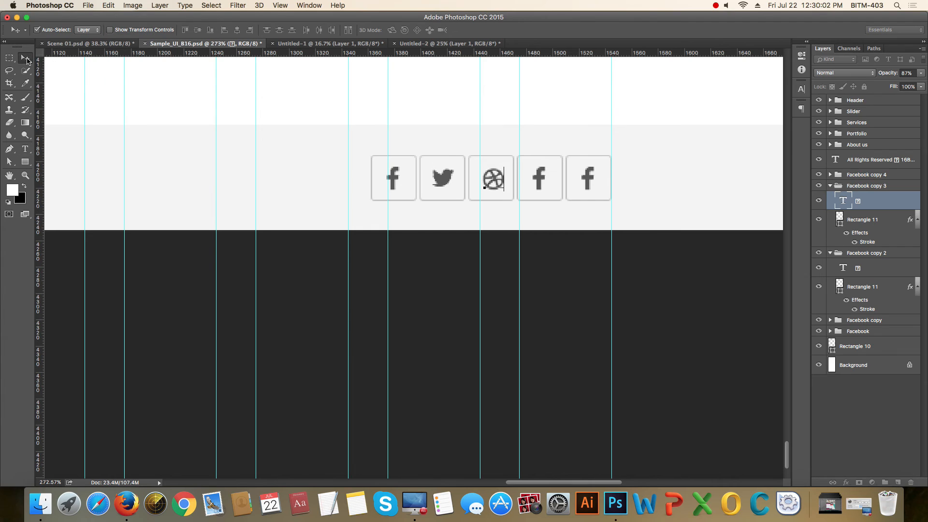
shift+click(478, 194)
click(239, 30)
click(198, 30)
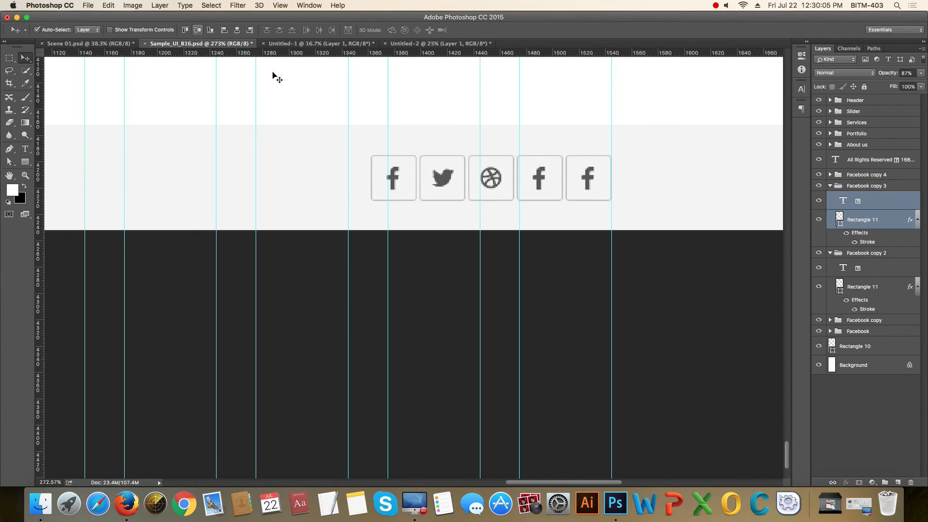
click(396, 180)
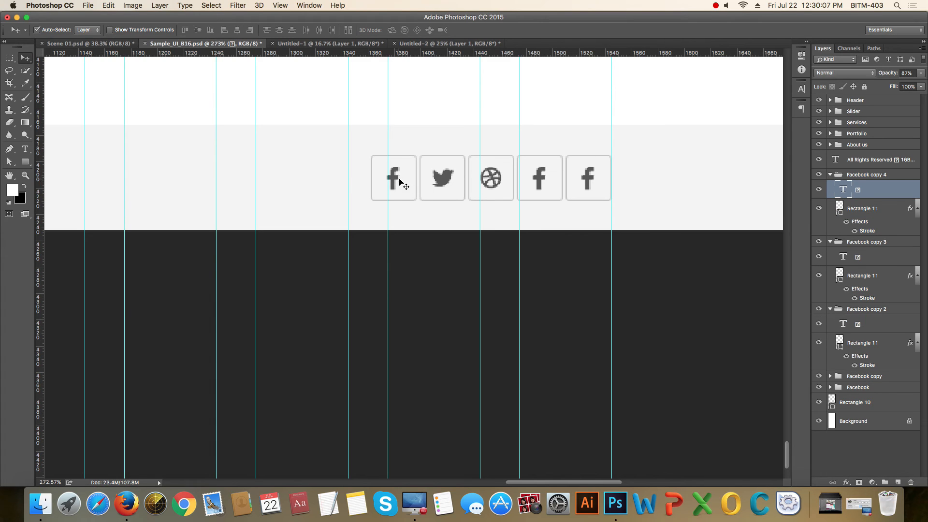
shift+click(411, 193)
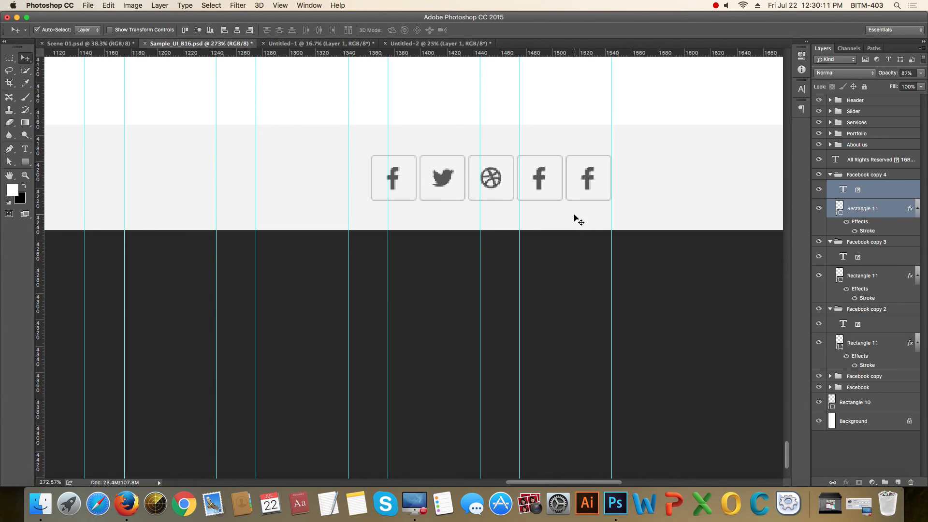
- Switch to Firefox, search the cheatsheet for "behan" and copy the Behance icon
key(super+Tab)
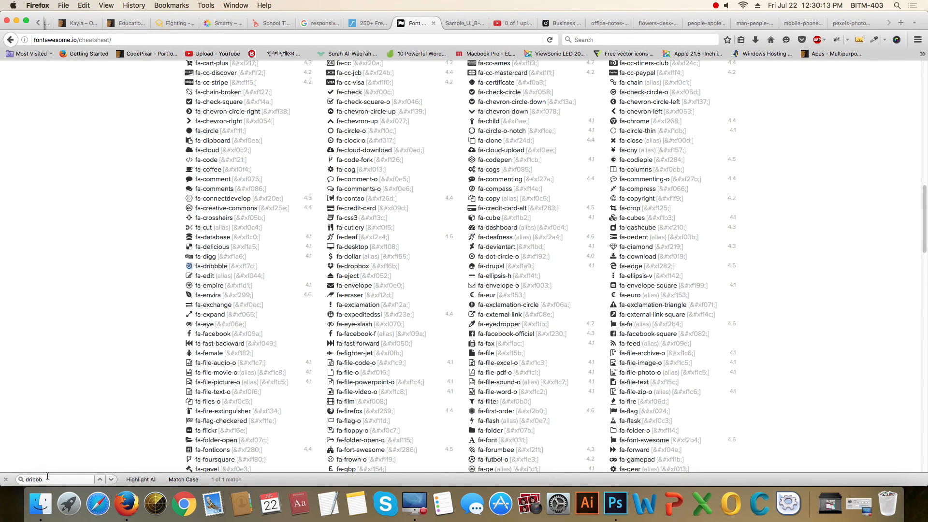
key(super+f)
text(behan)
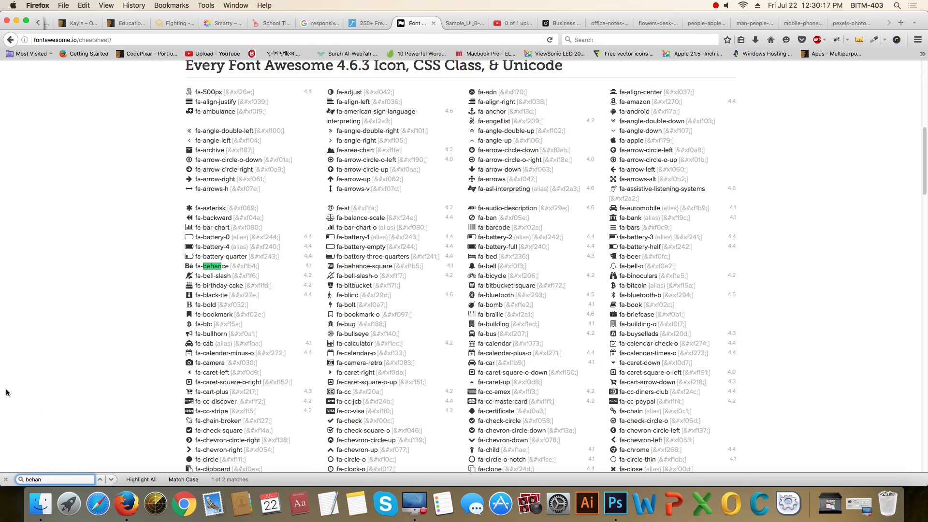
drag(194, 269, 180, 267)
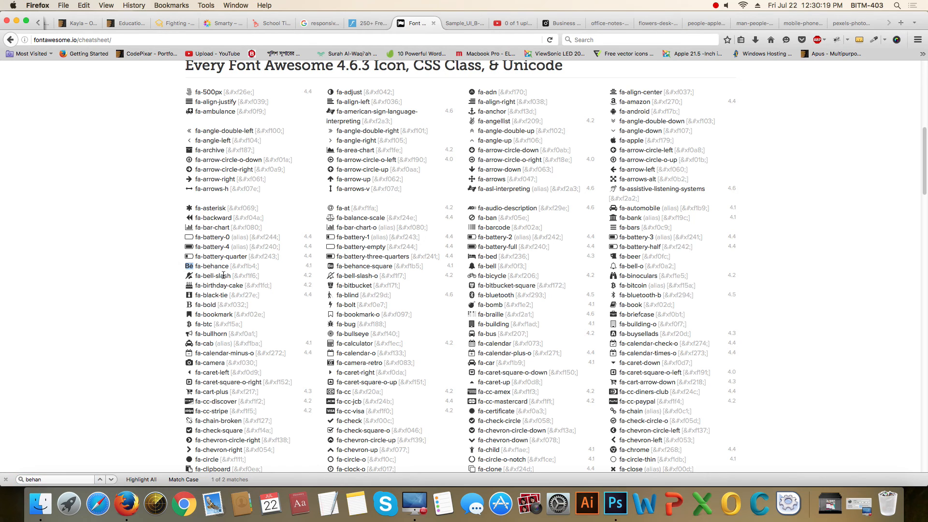
- In Photoshop, replace the fourth button's Facebook icon with the copied Behance icon and centre it horizontally and vertically in its square
key(super+Tab)
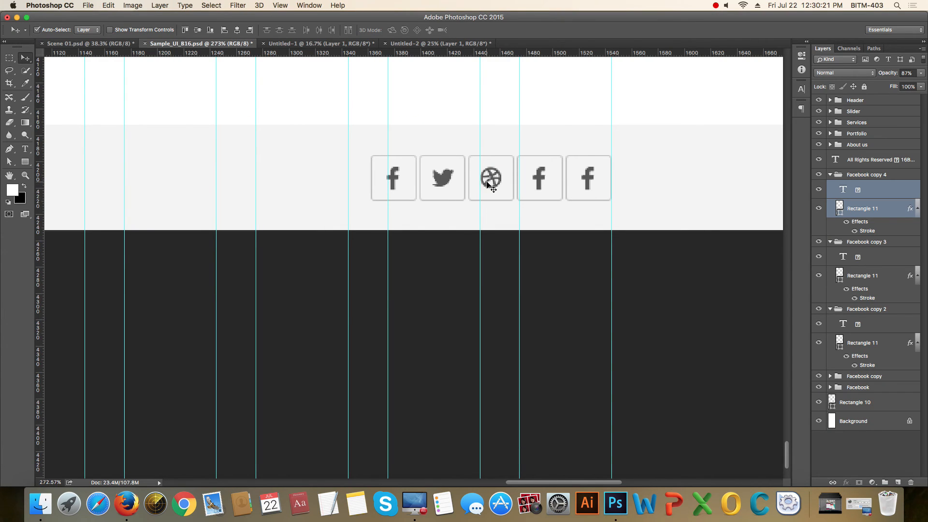
key(t)
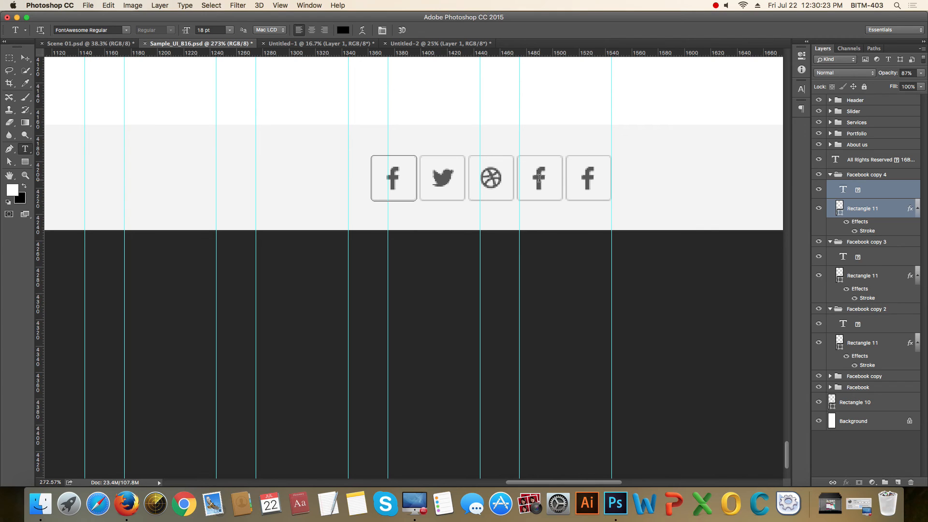
drag(545, 178, 528, 181)
key(super+v)
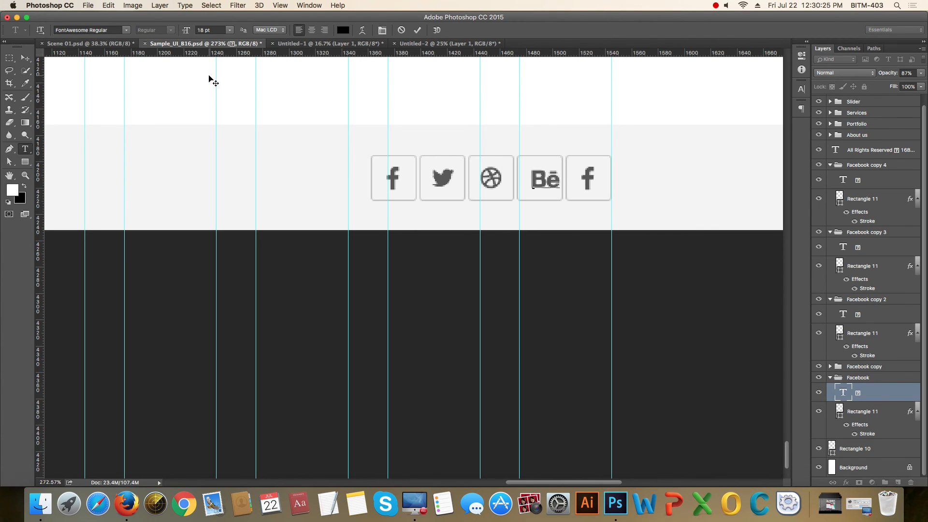
click(25, 58)
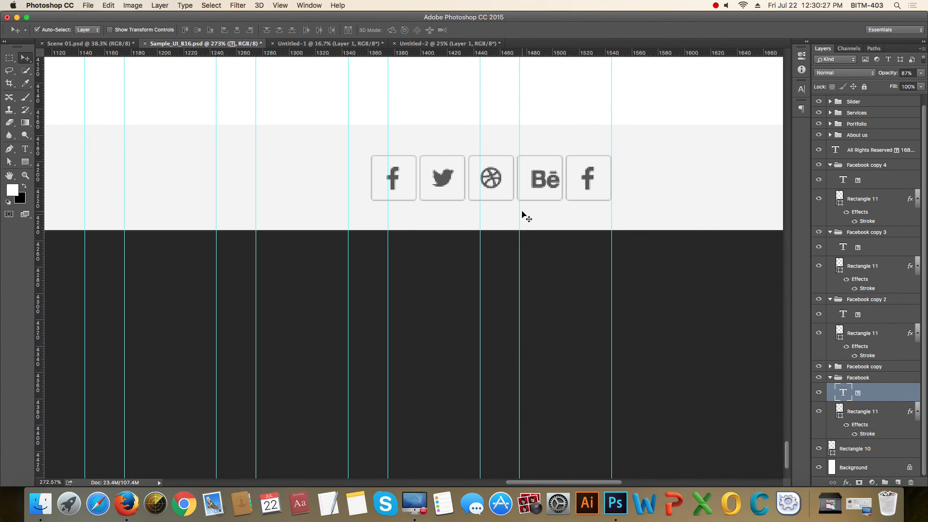
shift+click(534, 199)
click(237, 30)
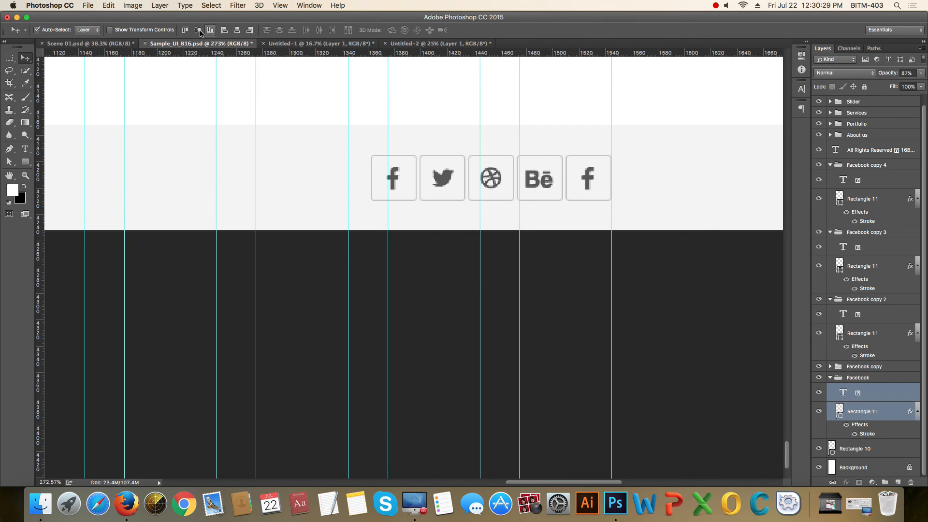
click(197, 30)
- Switch to Firefox, search the cheatsheet for "linked" and copy the LinkedIn icon
key(super+Tab)
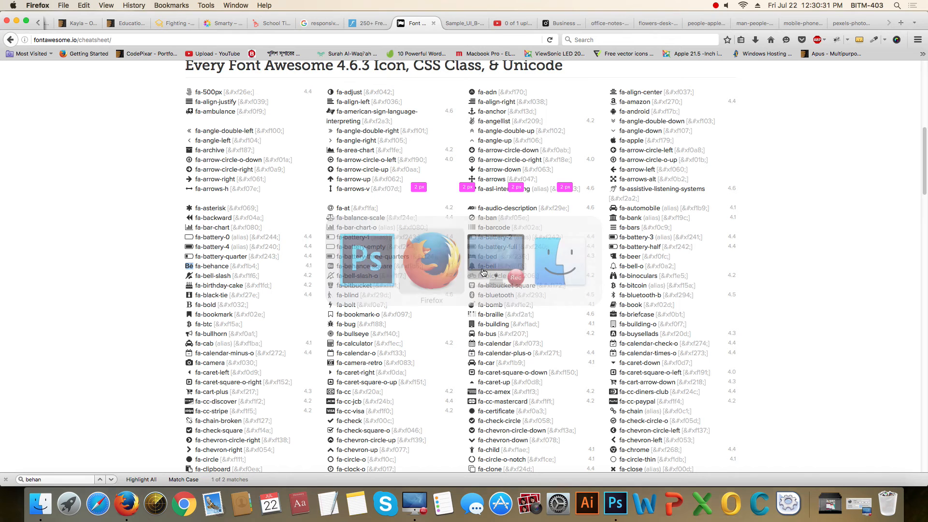
key(super+f)
text(link)
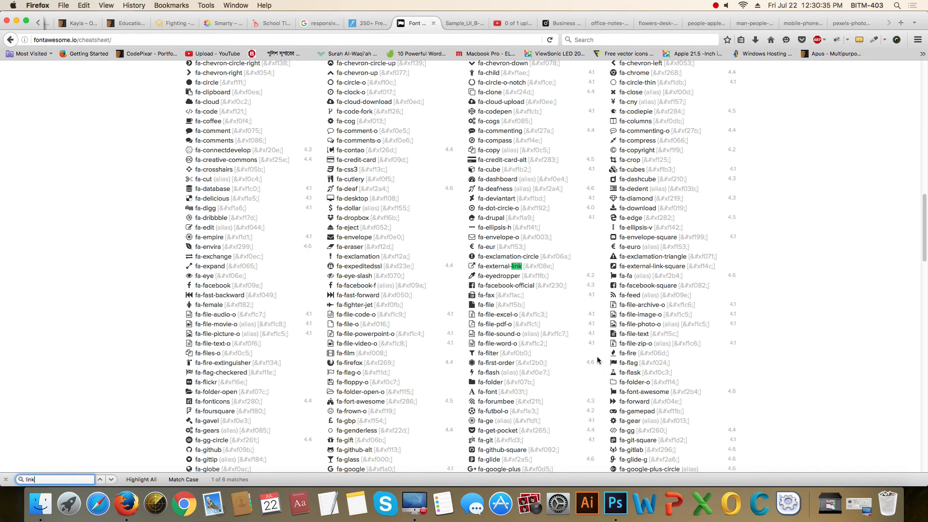
text(ed)
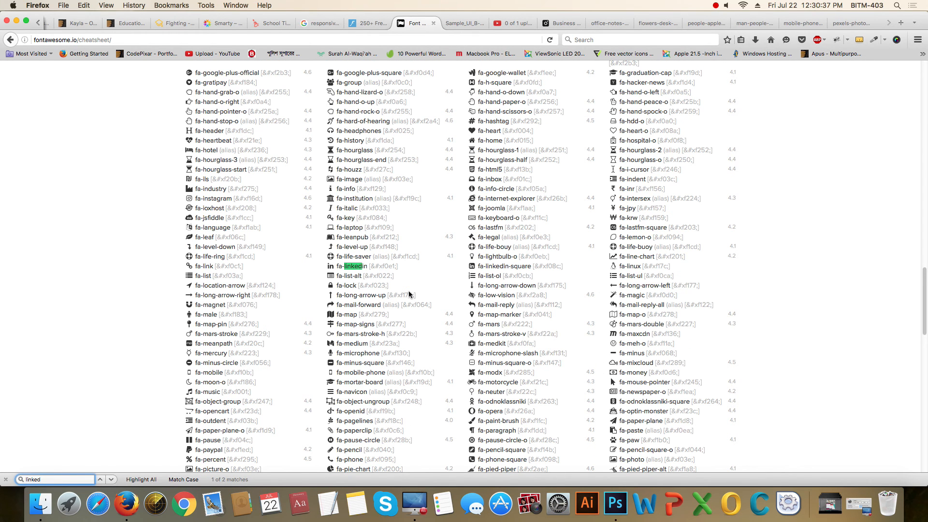
click(319, 265)
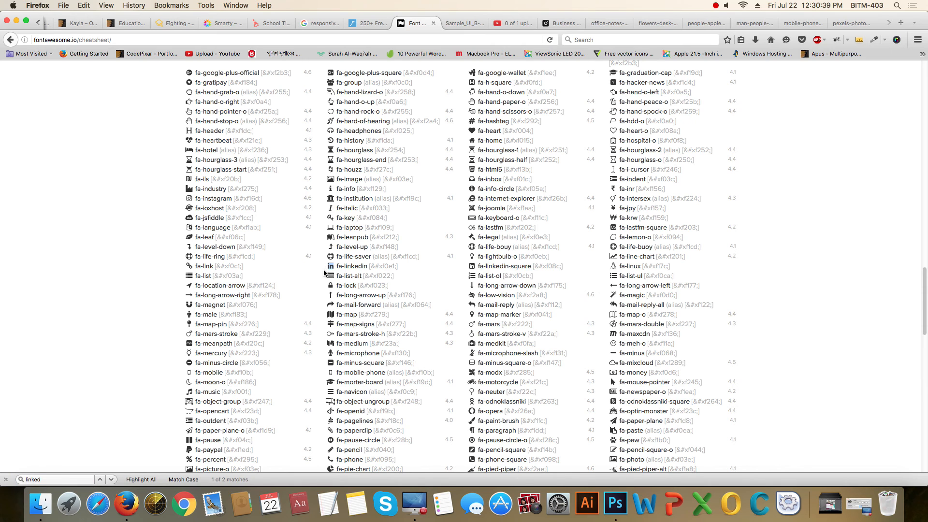
- In Photoshop, replace the fifth button's Facebook icon with the copied LinkedIn icon and centre it in its square
key(super+Tab)
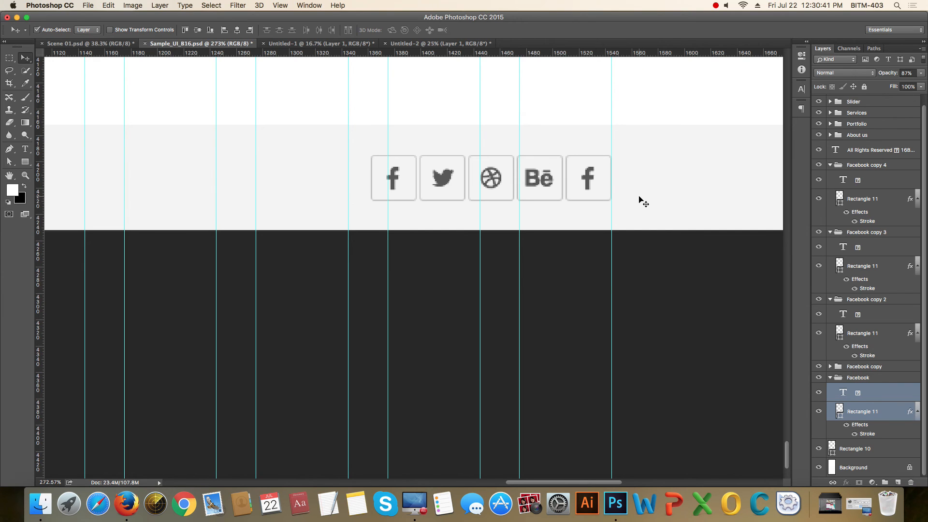
key(t)
double_click(583, 178)
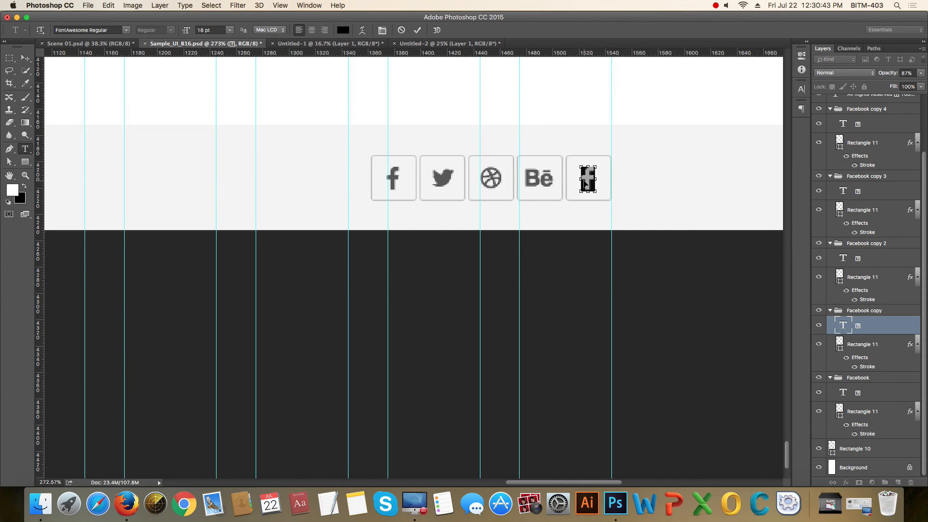
key(super+v)
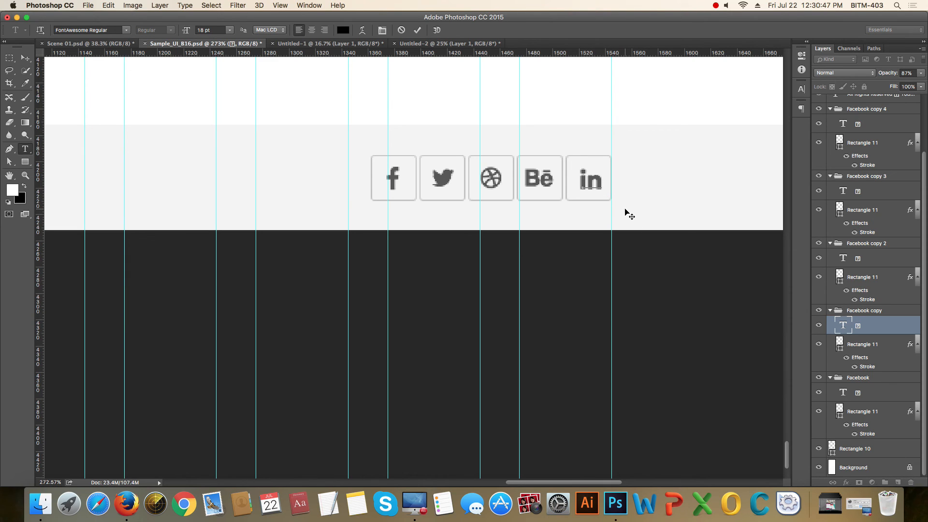
click(25, 58)
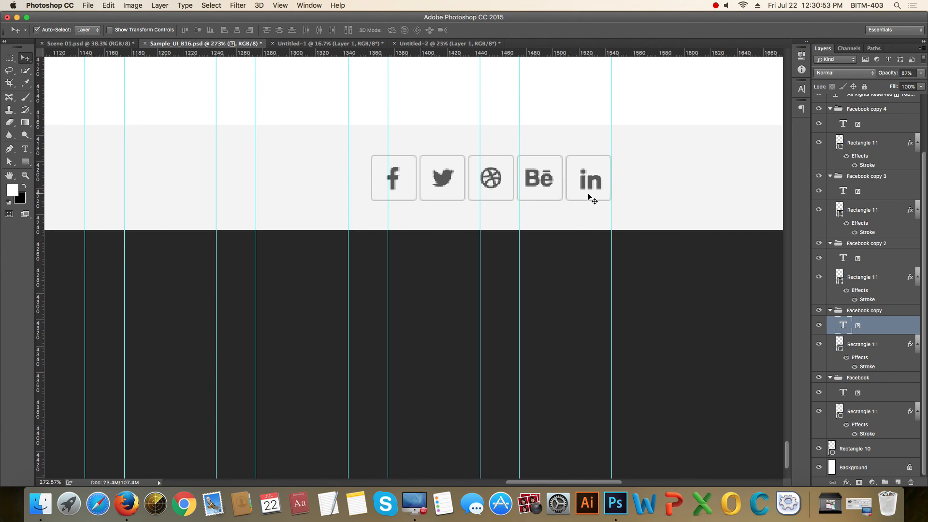
shift+click(579, 198)
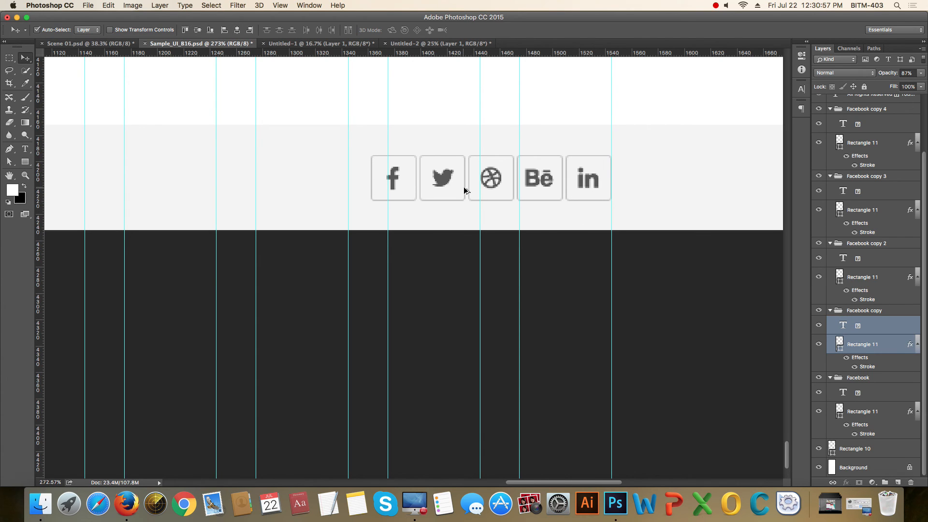
- Collapse the five social button layer groups, leaving no layer selected, and hide the guides
scroll(465, 190, down, 2)
scroll(618, 223, down, 2)
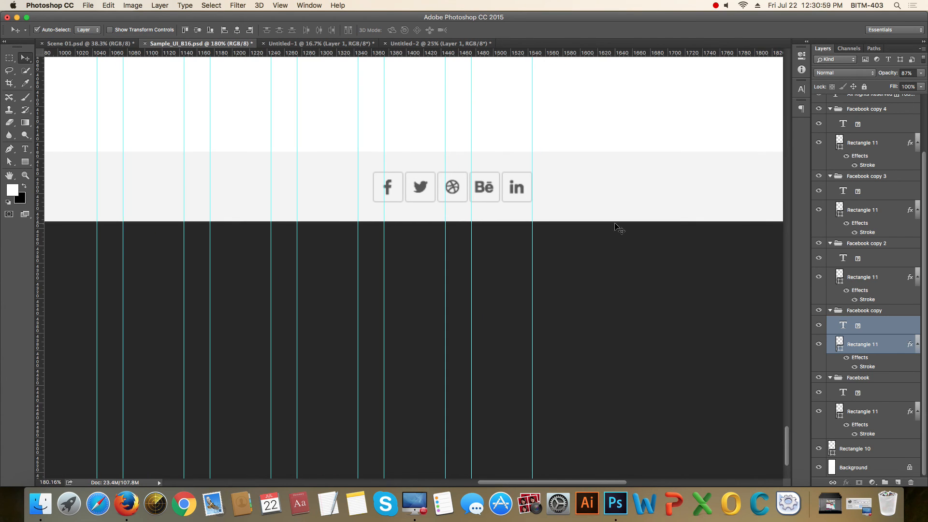
click(831, 311)
click(831, 309)
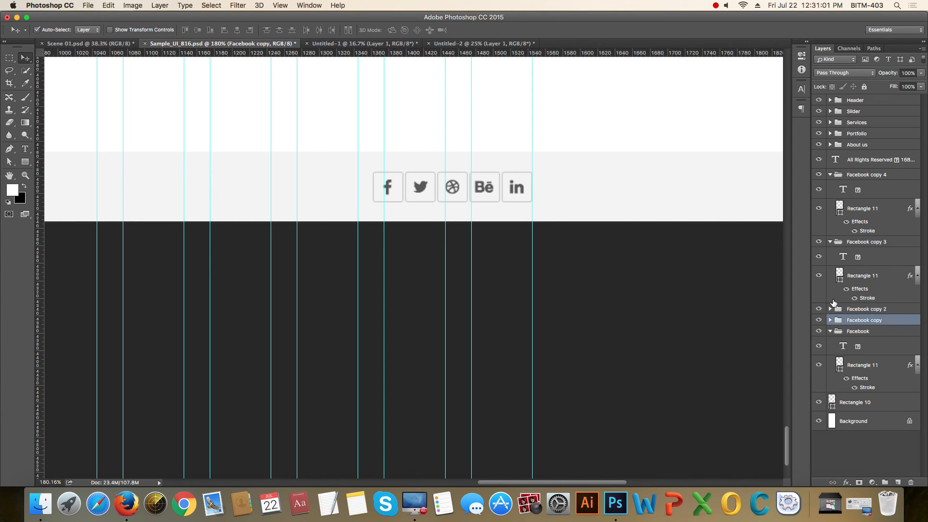
click(831, 242)
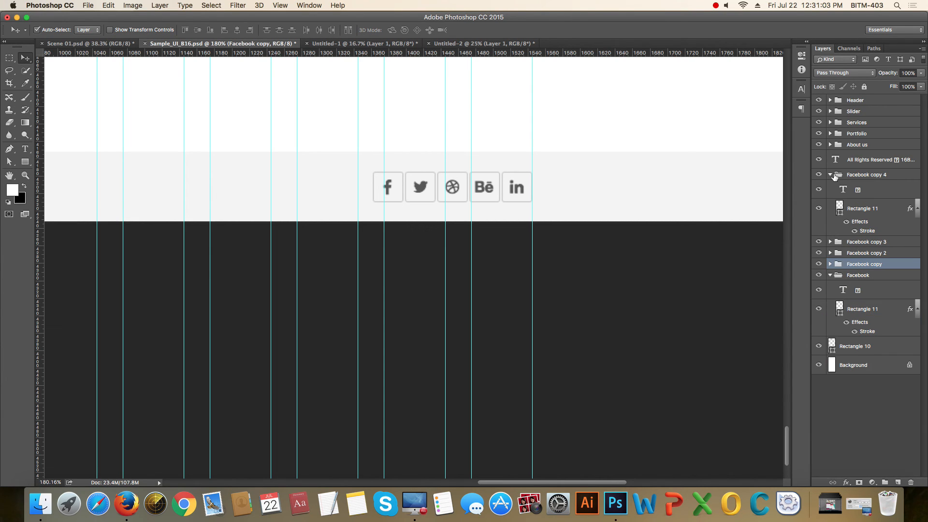
click(831, 175)
click(830, 220)
click(847, 304)
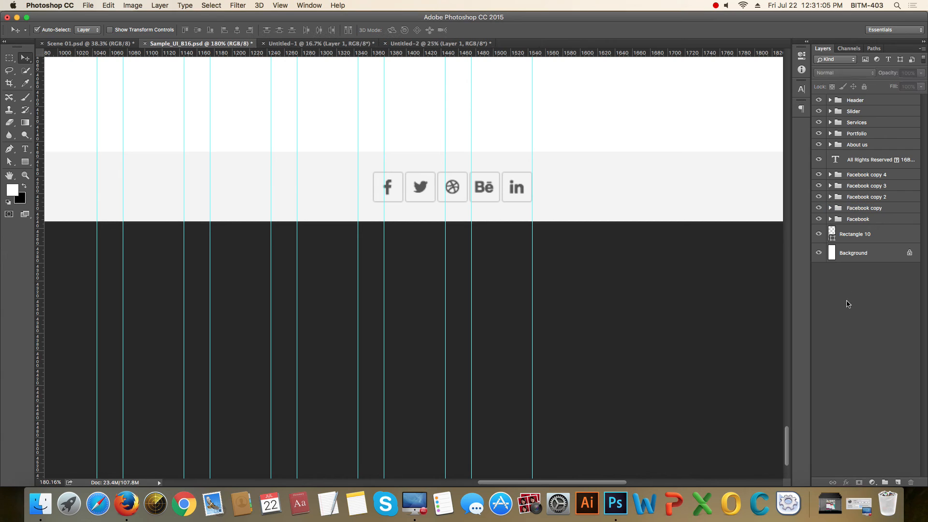
scroll(480, 198, up, 3)
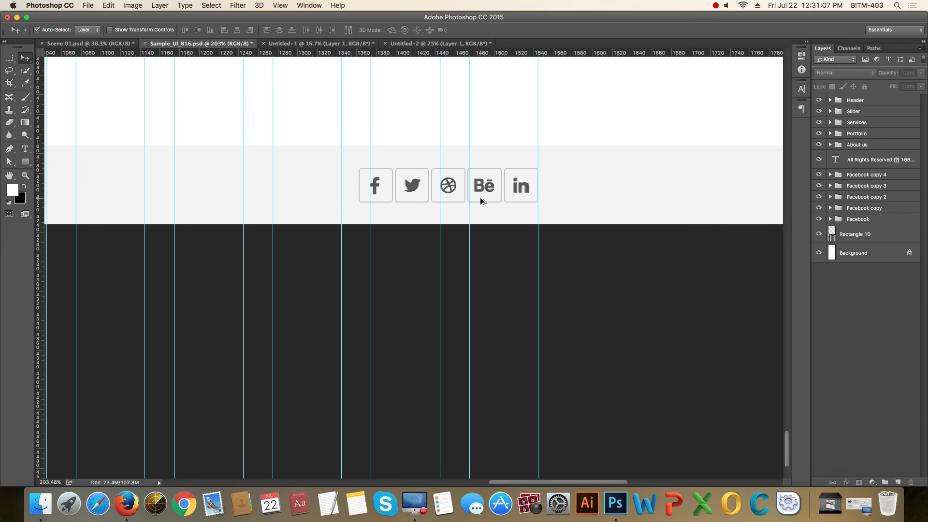
key(super+semicolon)
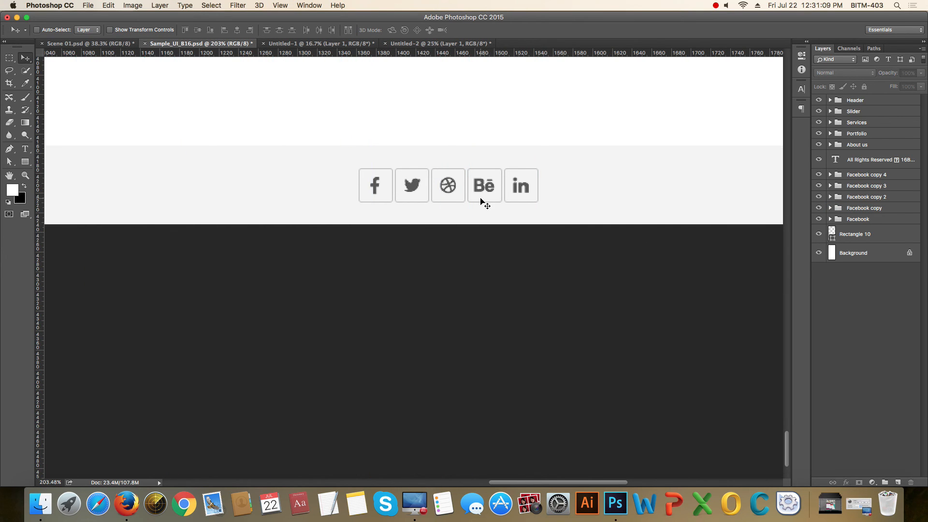
- Raise the fill of the Dribbble button's square to 100% and hide its stroke effect
scroll(480, 189, up, 4)
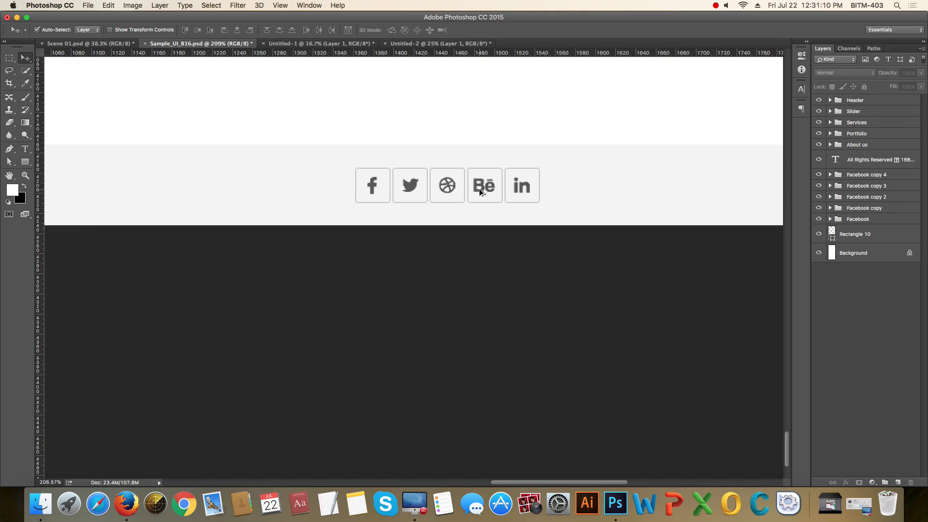
click(438, 184)
click(454, 206)
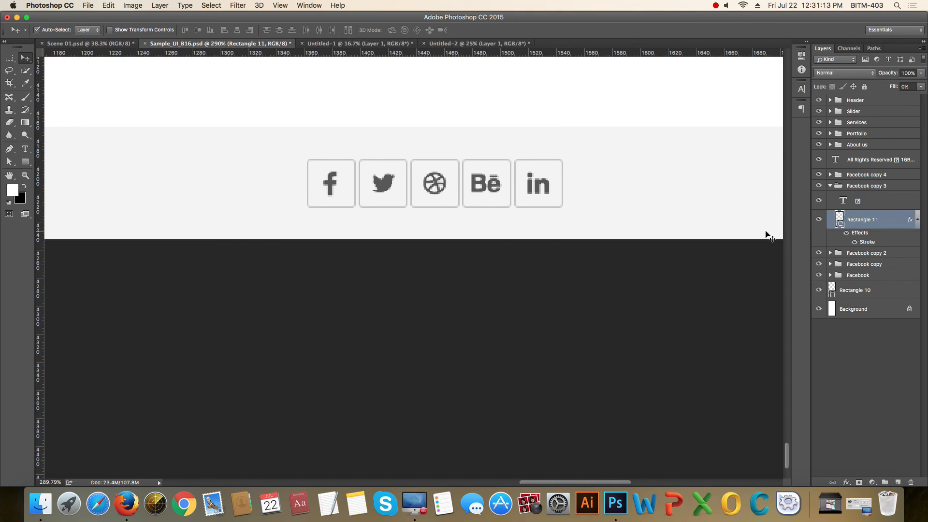
click(921, 87)
drag(878, 99, 922, 97)
click(856, 243)
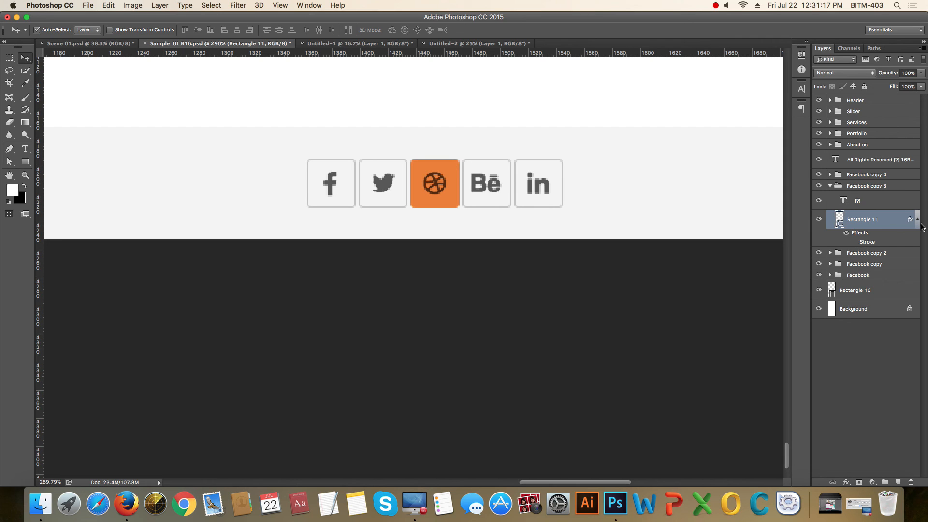
- Recolour the Dribbble button's square to #000000 at 87% opacity and turn its icon white
double_click(842, 223)
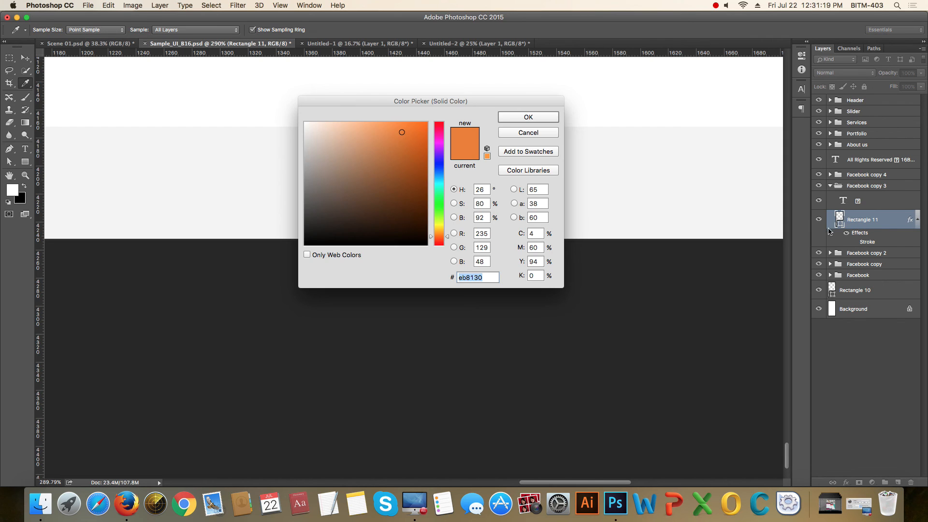
drag(416, 225, 449, 256)
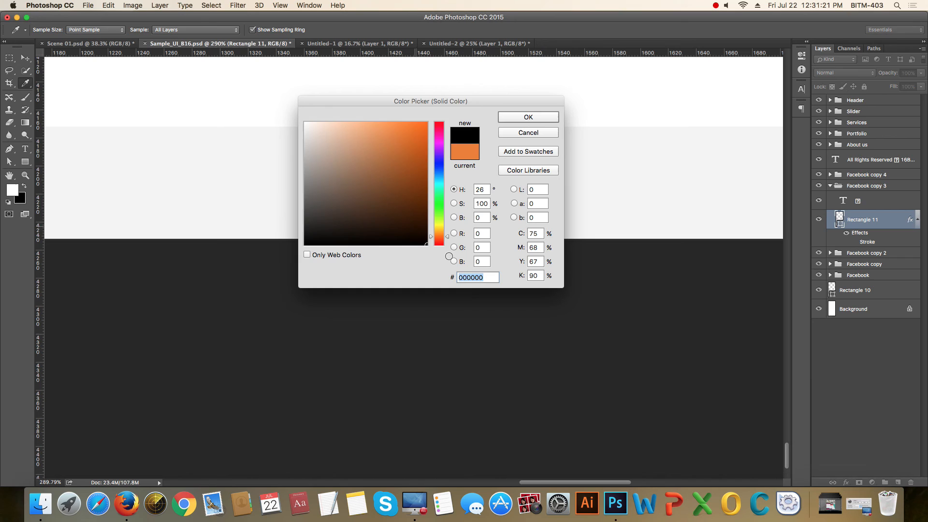
click(546, 119)
key(8)
key(7)
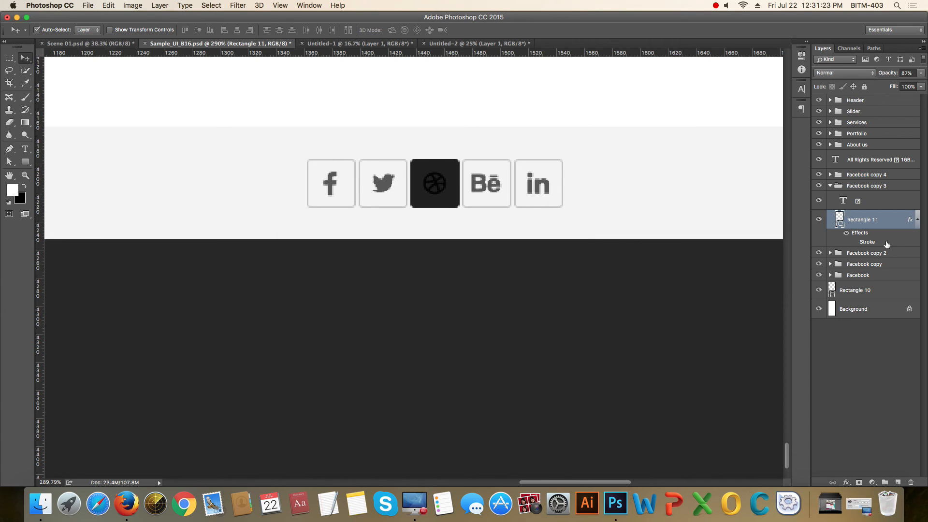
click(870, 201)
key(0)
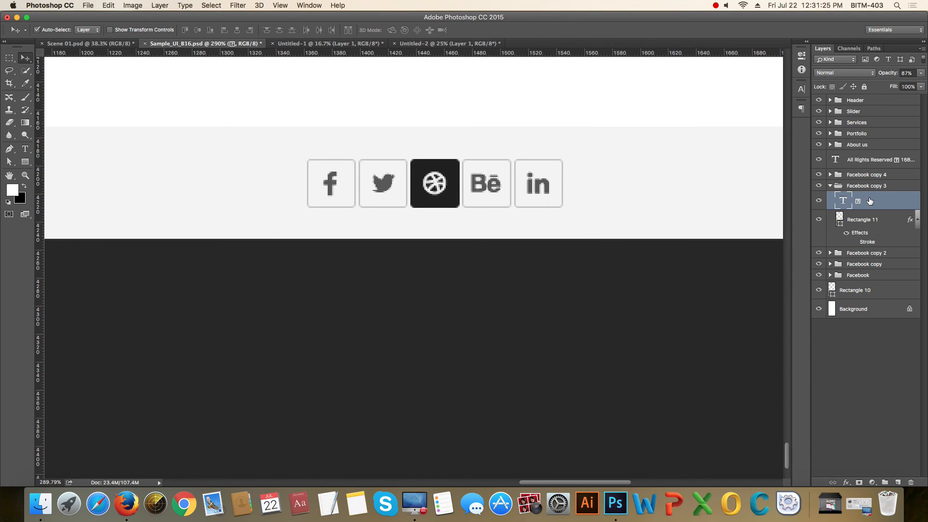
- Lower the opacity of the Facebook, Twitter, Behance and LinkedIn icons together to 54%
click(337, 188)
shift+click(390, 186)
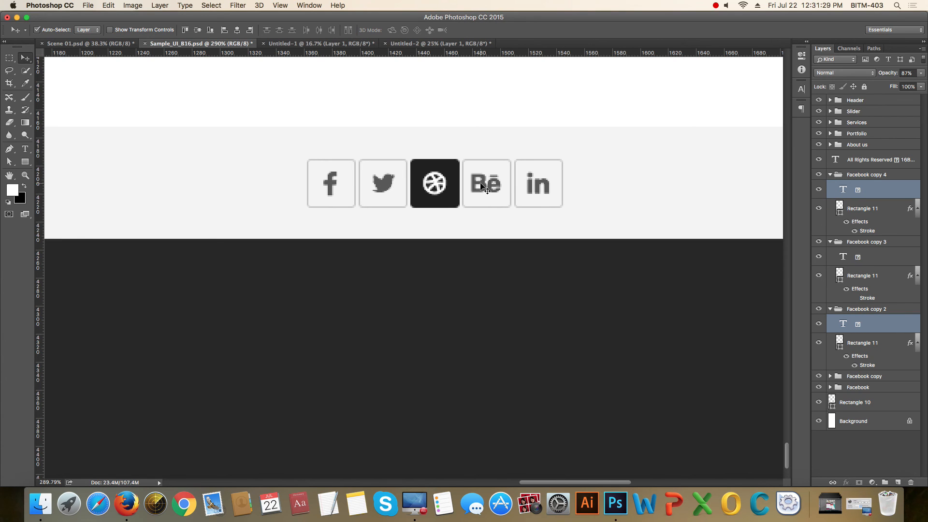
shift+click(498, 189)
shift+click(542, 191)
key(5)
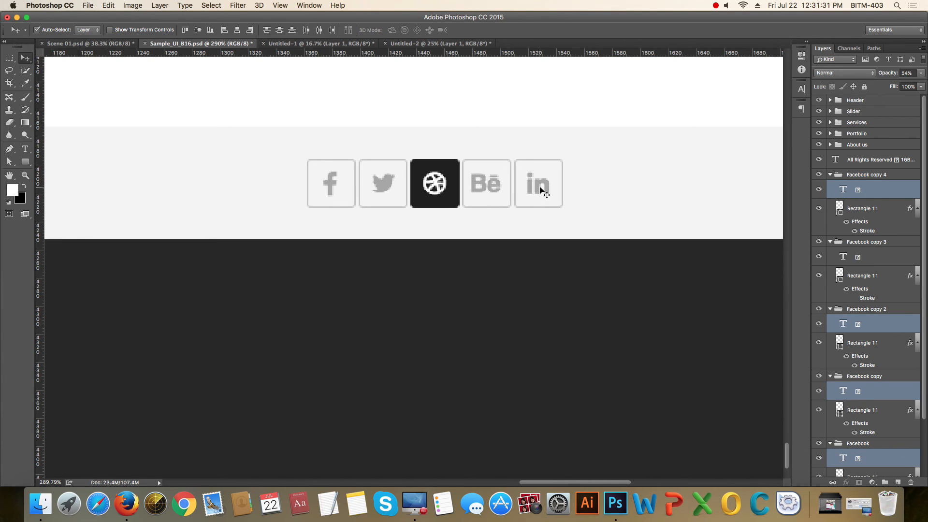
- Collapse the five social button layer groups again and leave no layer selected
scroll(581, 232, down, 3)
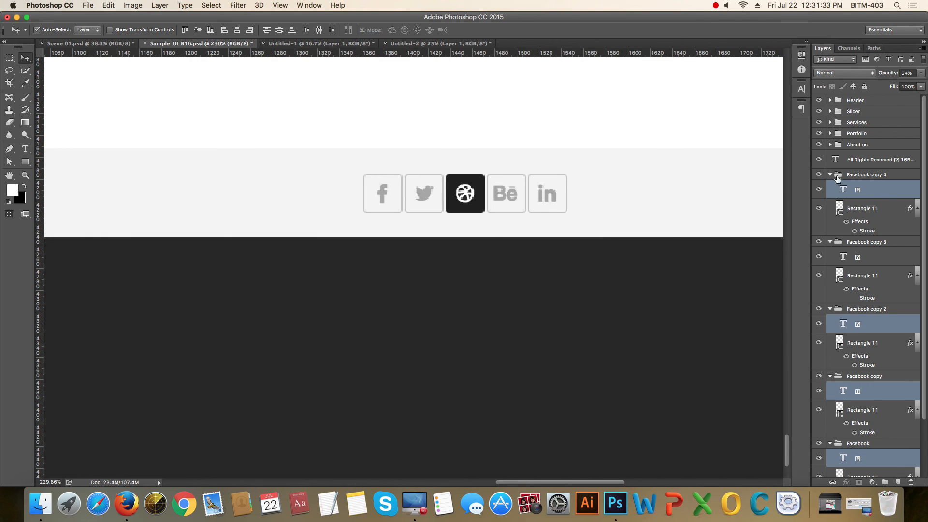
click(830, 175)
click(830, 185)
click(834, 196)
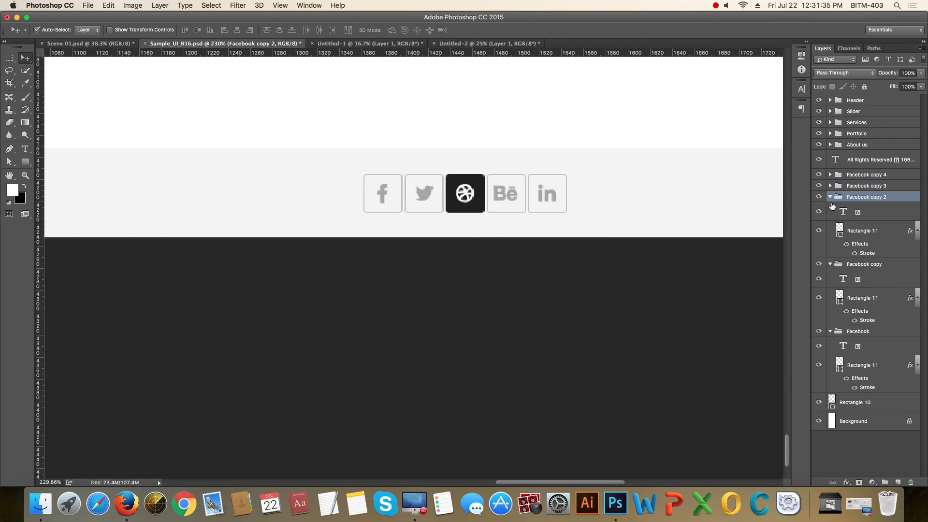
click(830, 196)
click(830, 208)
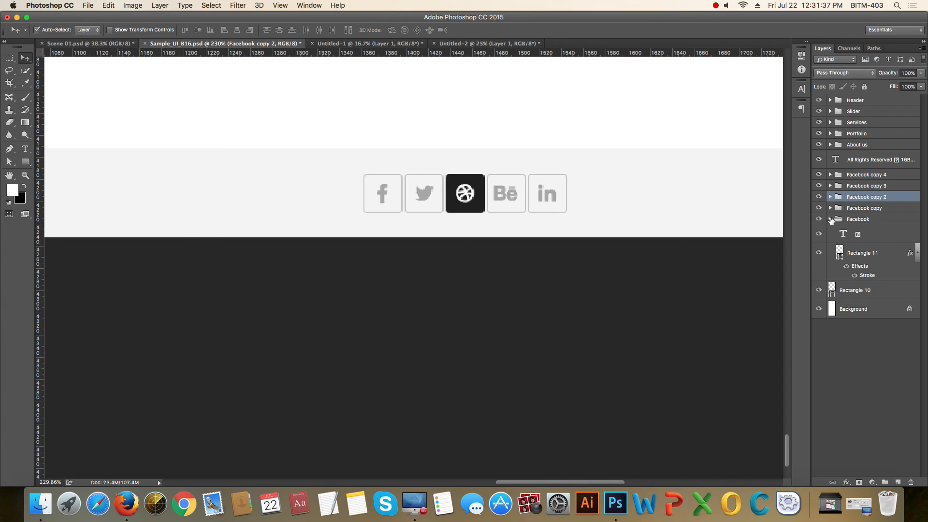
click(830, 219)
click(853, 292)
- Group the copyright text, the five social button groups and the grey footer bar, and name the group Footer
scroll(563, 280, down, 8)
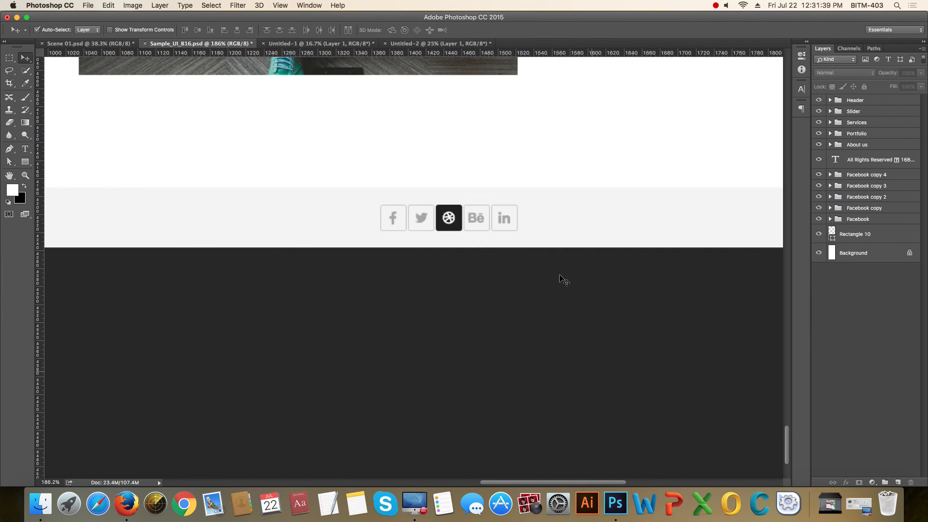
scroll(564, 280, up, 6)
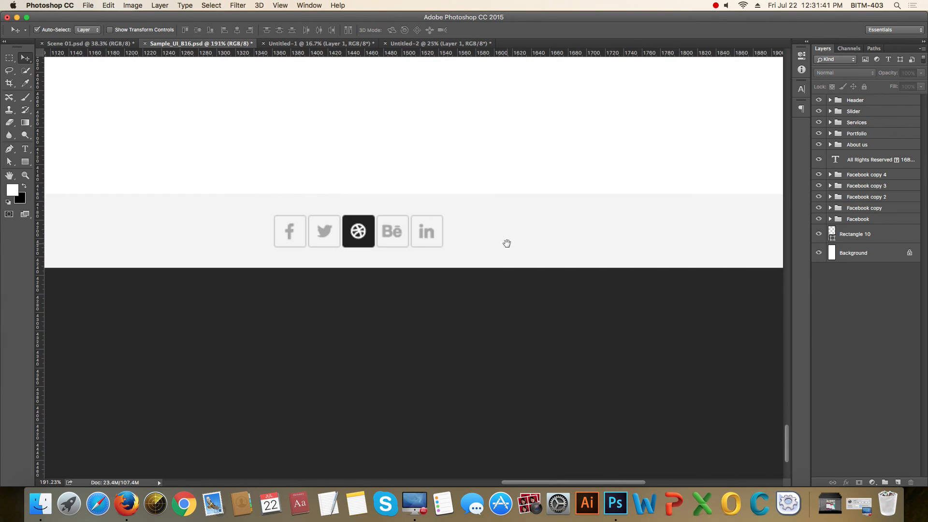
click(873, 237)
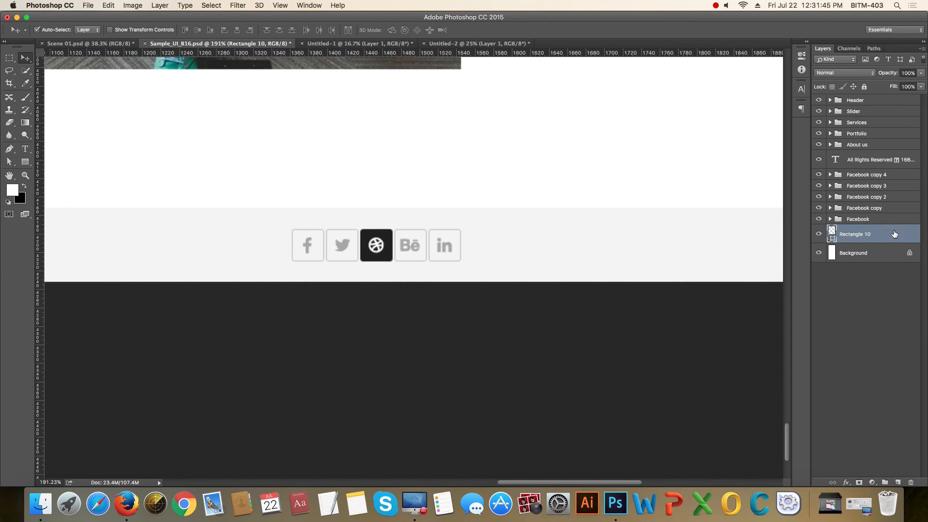
shift+click(877, 160)
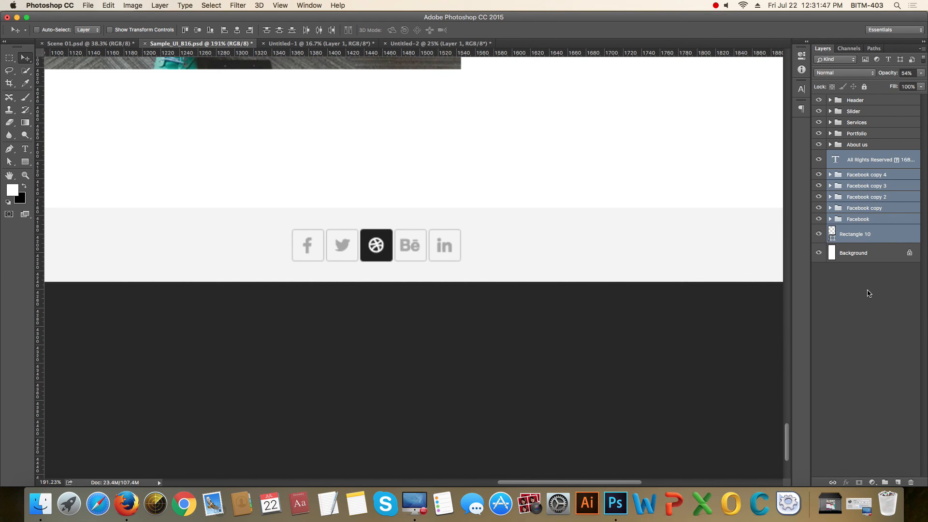
key(super+g)
double_click(856, 156)
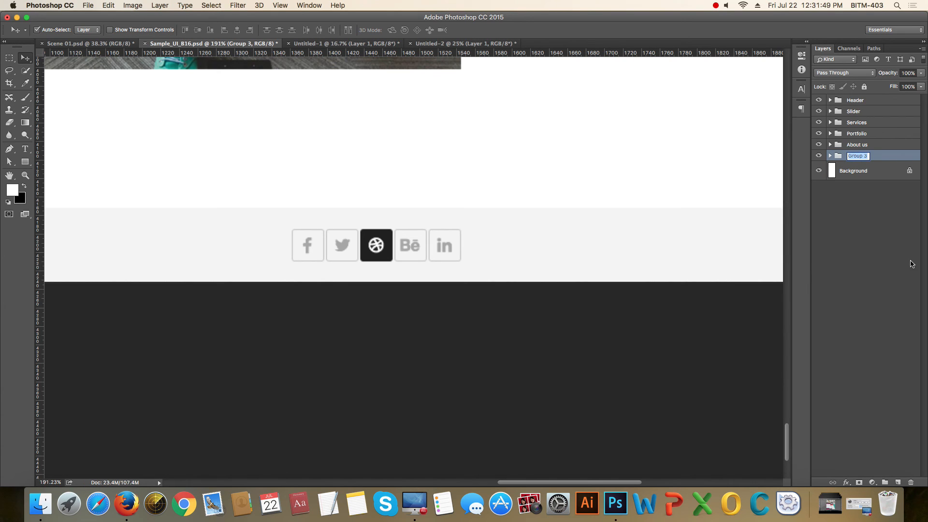
text(Footer)
key(Return)
- Fit the whole page in view, deselect the Footer group and save the document
key(super+0)
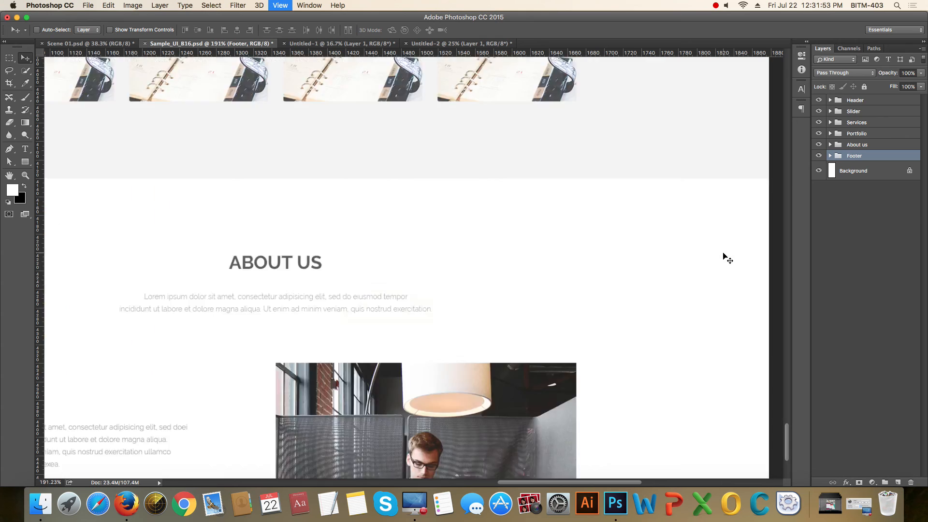
click(825, 327)
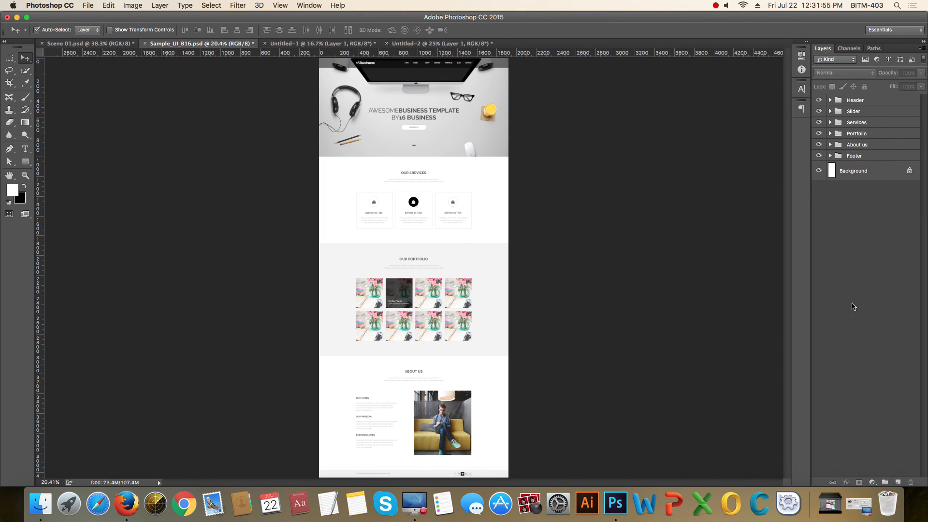
key(super+s)
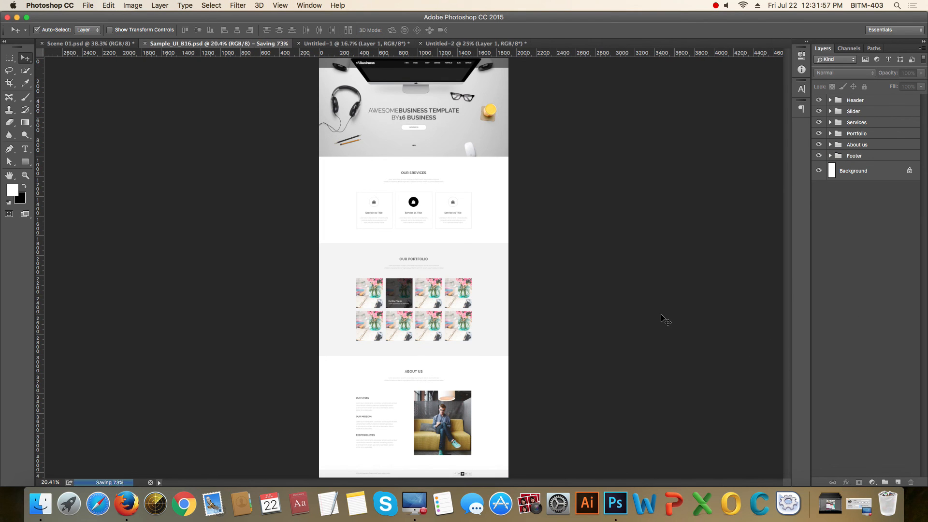
- Export the layout for the web as a quality 80 JPEG named Sample_UI_B16.jpg on the Desktop
key(super+alt+shift+s)
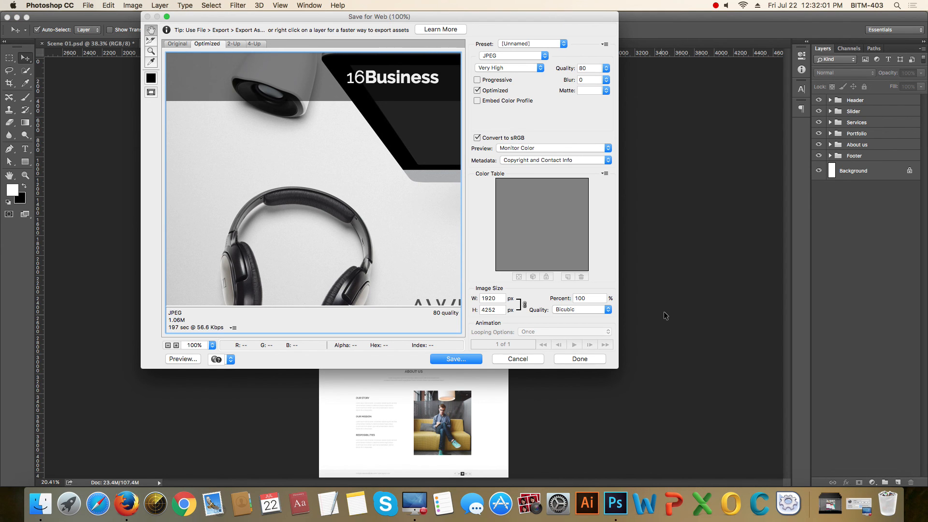
key(Return)
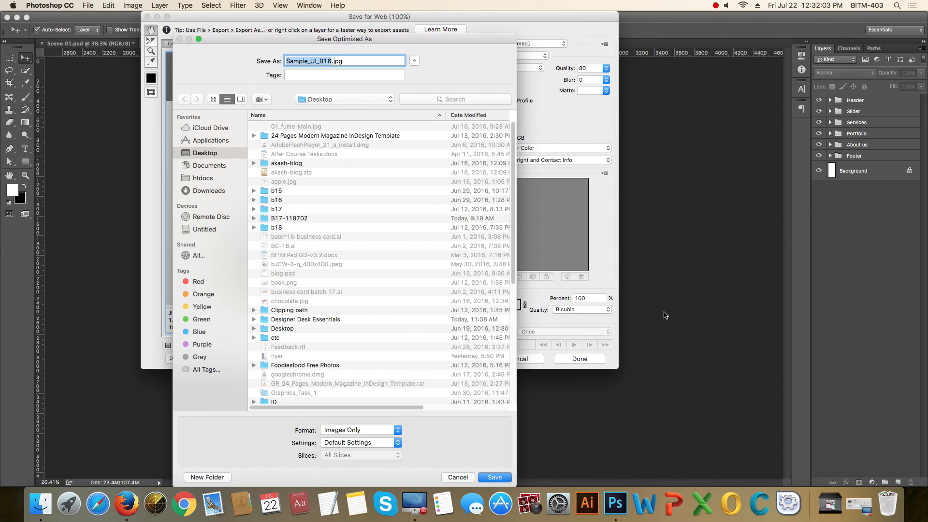
key(Return)
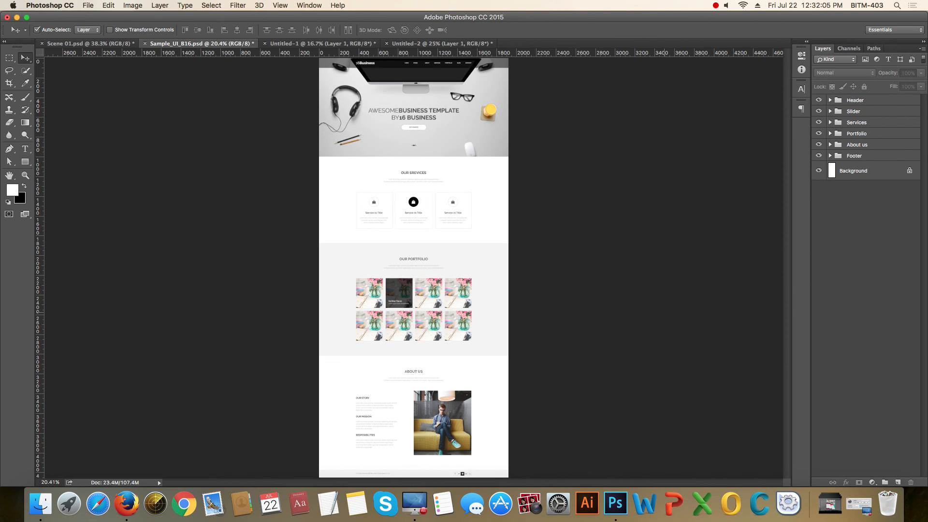
- Show the desktop and open the exported Sample_UI_B16.jpg in Firefox
key(F11)
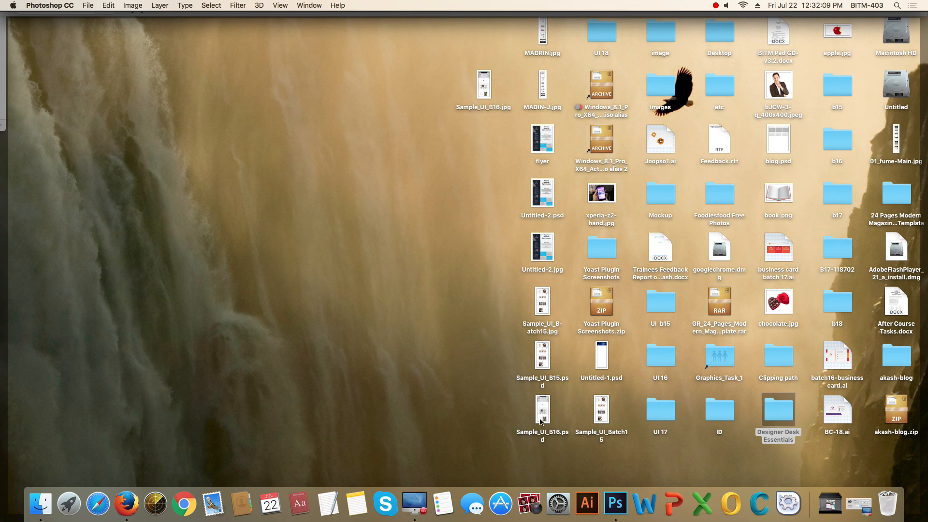
right_click(485, 87)
mouse_move(586, 99)
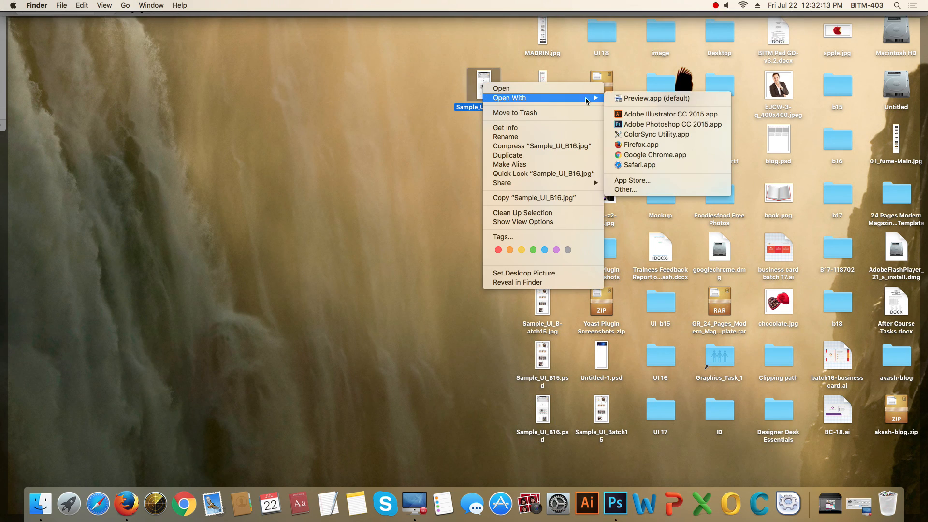
click(649, 145)
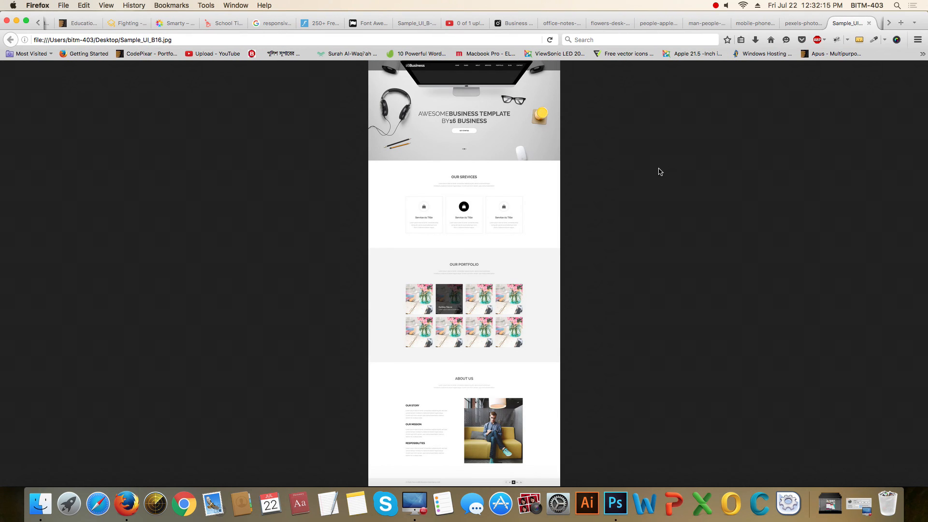
- Review the exported page at full size in Firefox, from the header down to the footer and back
click(509, 193)
scroll(798, 314, up, 10)
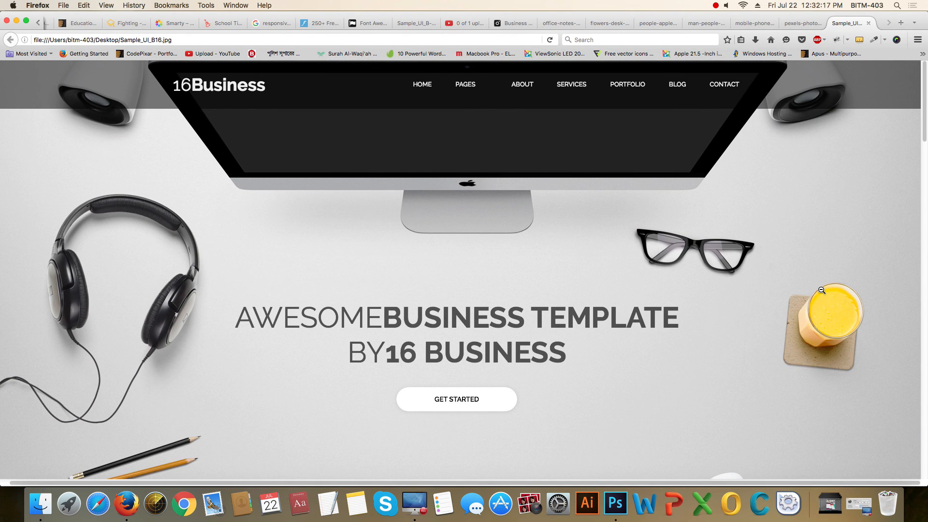
scroll(807, 232, down, 10)
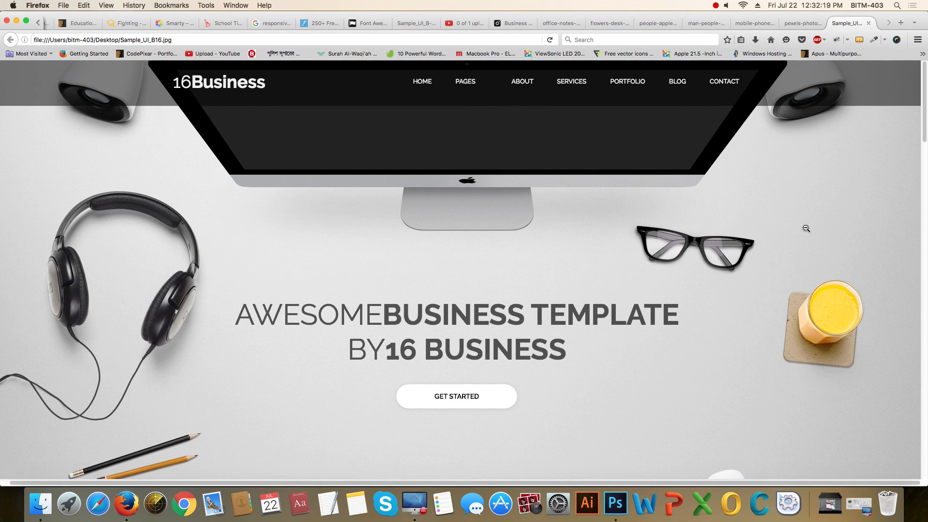
scroll(814, 229, up, 3)
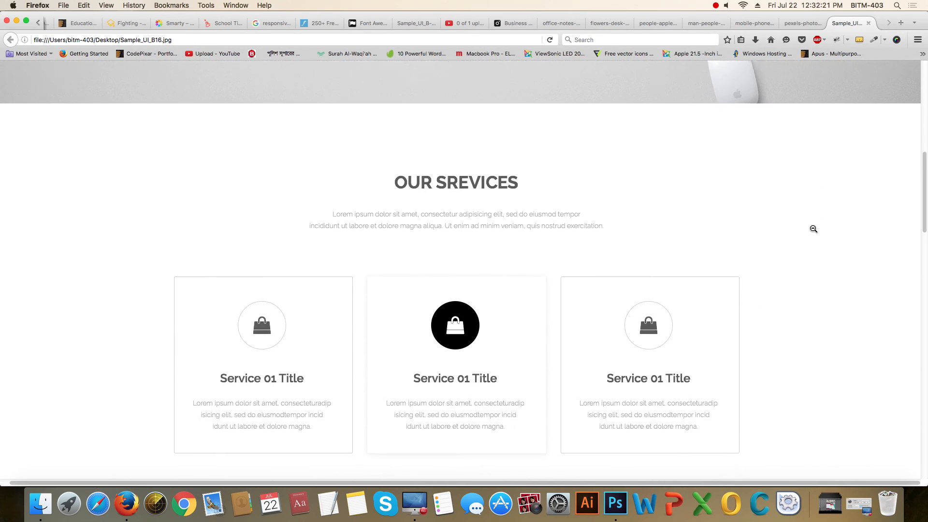
scroll(813, 229, down, 8)
scroll(814, 229, down, 12)
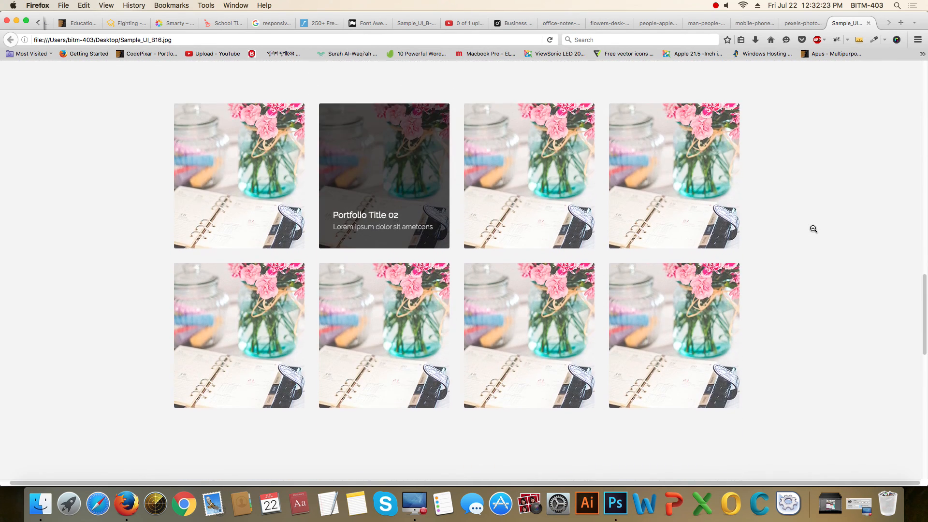
scroll(813, 230, down, 5)
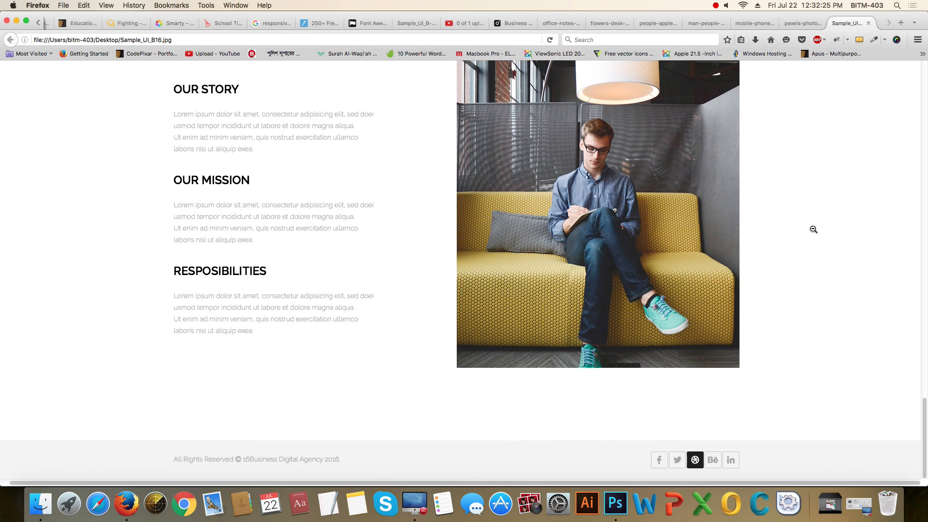
scroll(822, 246, up, 7)
scroll(828, 260, up, 15)
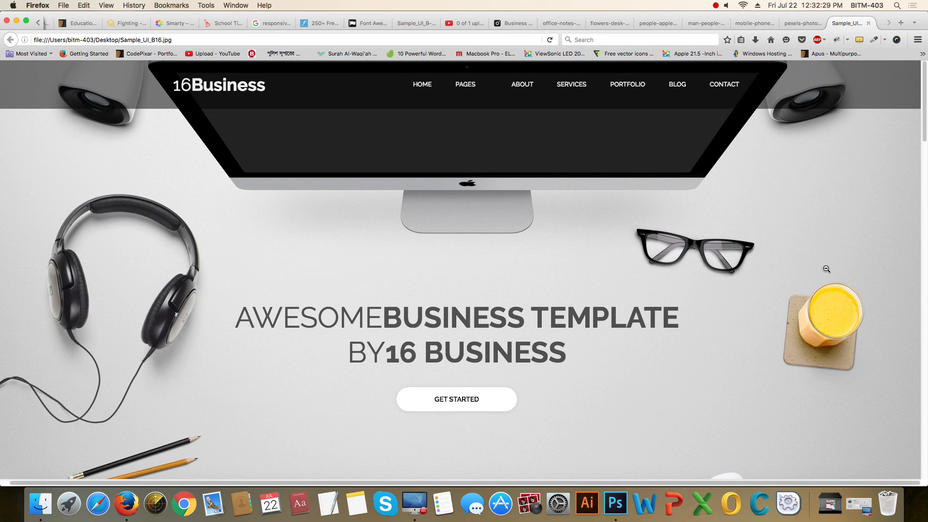
click(716, 6)
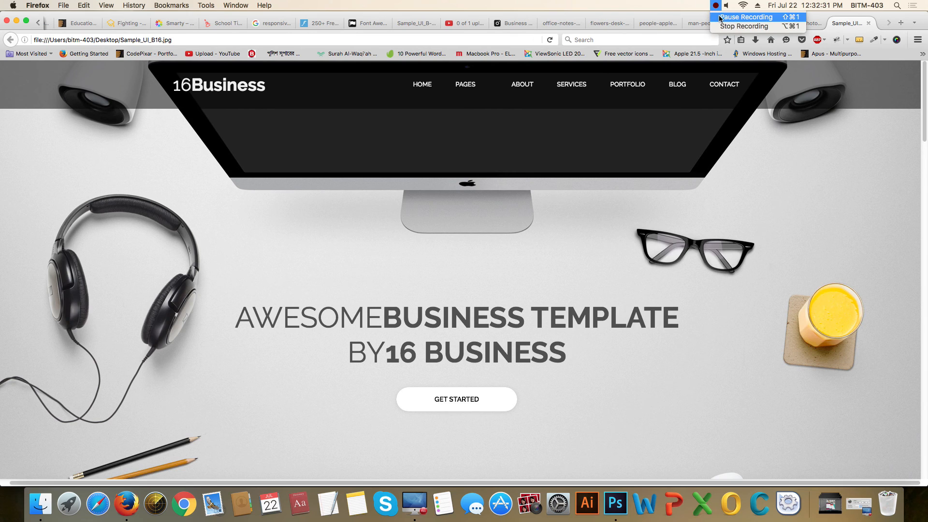